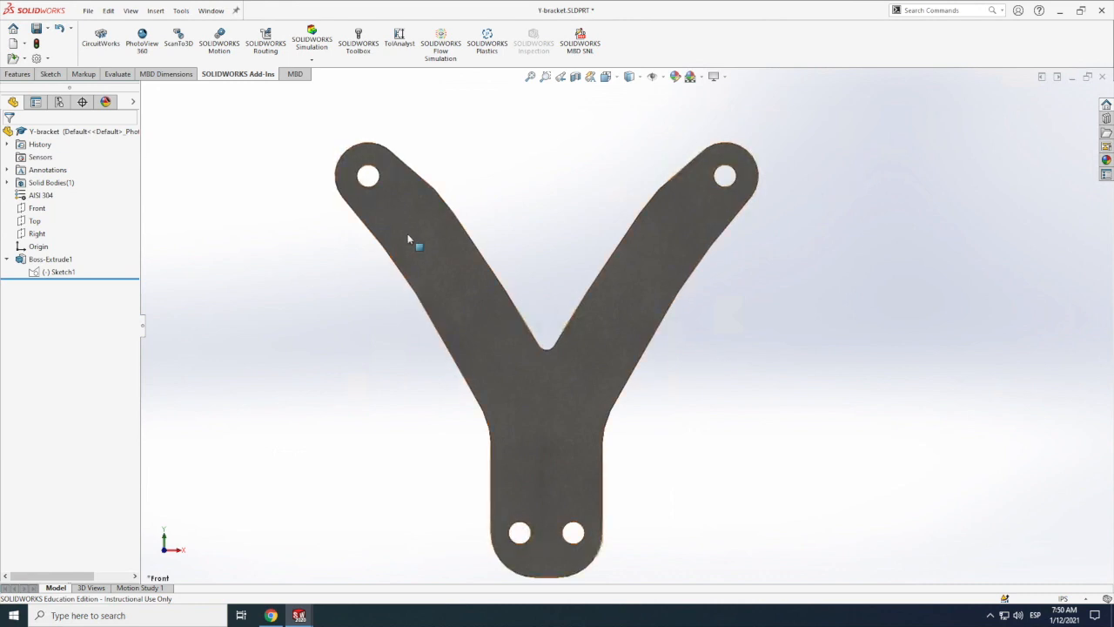
Step: Open the base sketch of the Y-bracket's extrusion to examine its dimensions and relations, and exit it
{"action": "scroll", "coordinate": [566, 470], "scroll_direction": "down", "scroll_amount": 1}
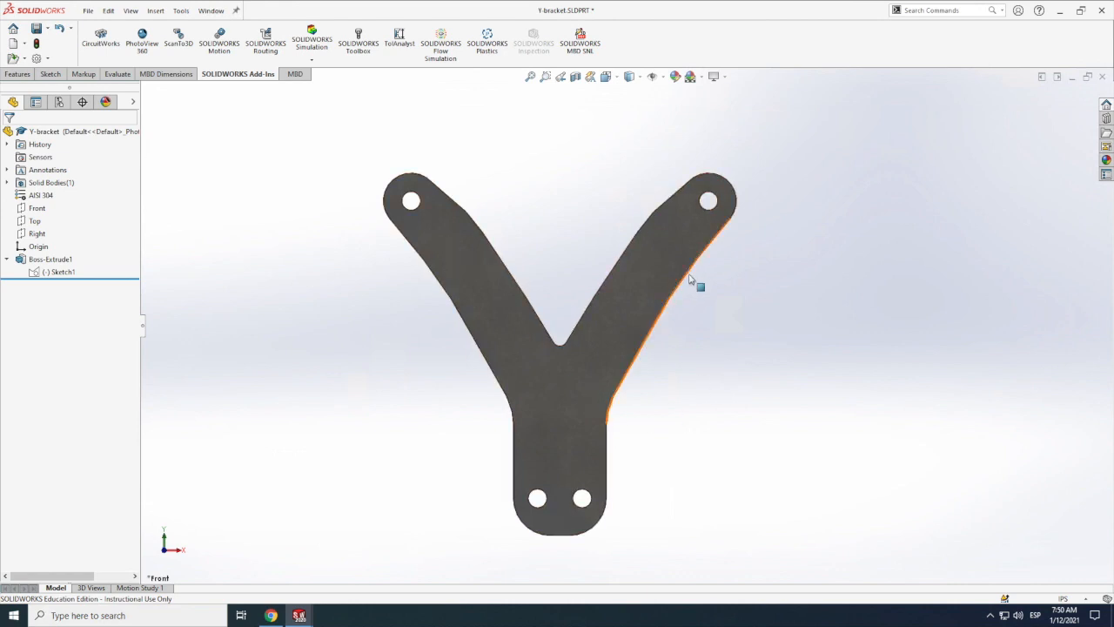
{"action": "scroll", "coordinate": [496, 283], "scroll_direction": "up", "scroll_amount": 2}
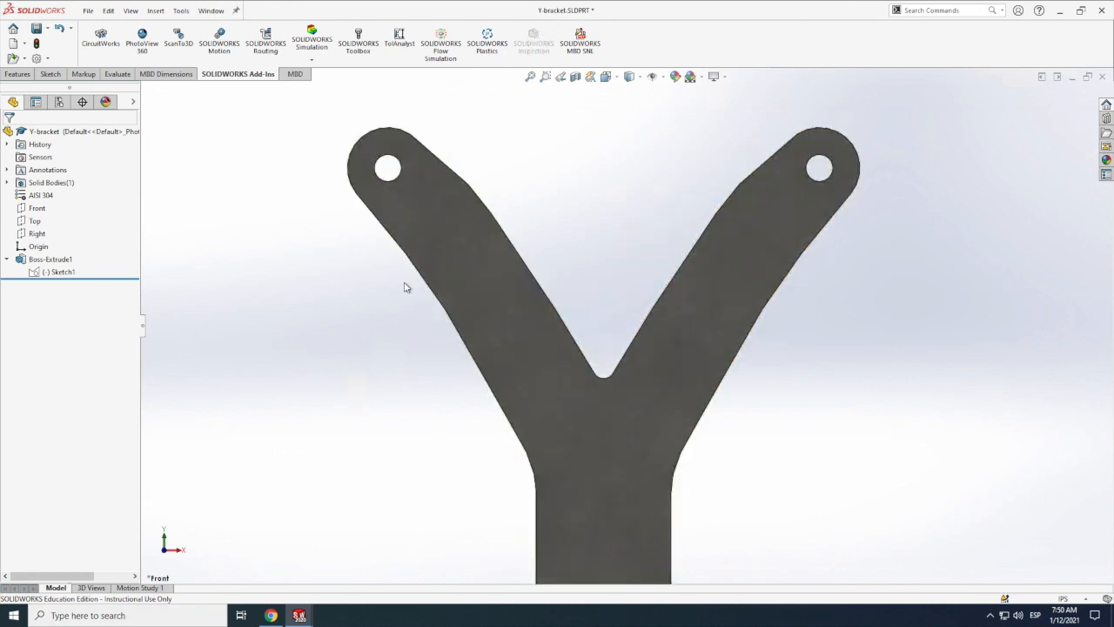
{"action": "scroll", "coordinate": [369, 293], "scroll_direction": "down", "scroll_amount": 4}
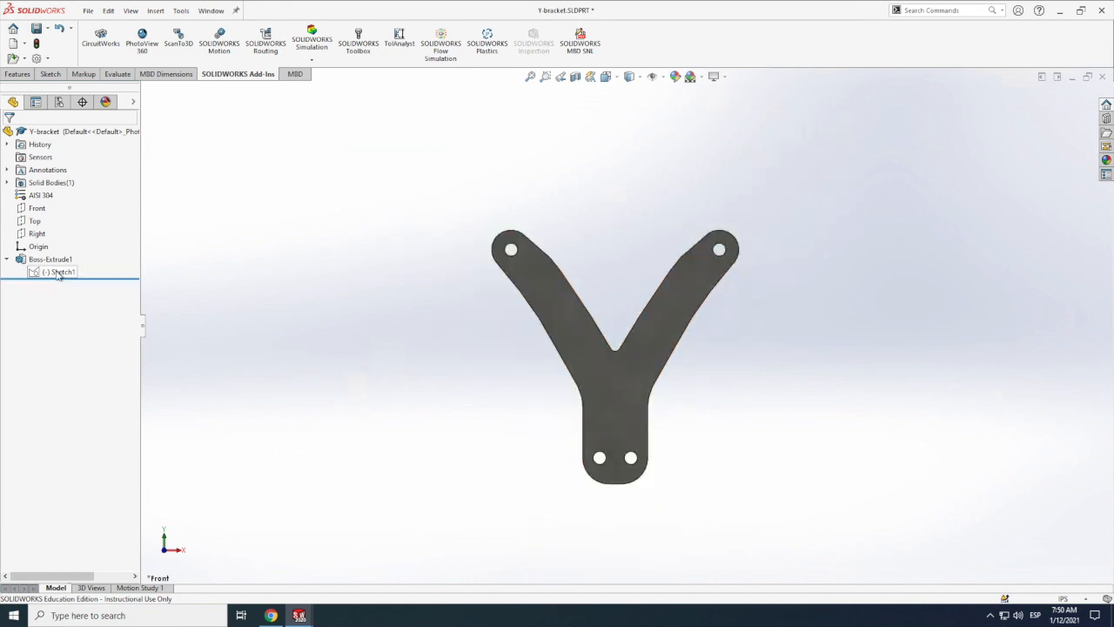
{"action": "left_click", "coordinate": [55, 273]}
{"action": "double_click", "coordinate": [57, 274]}
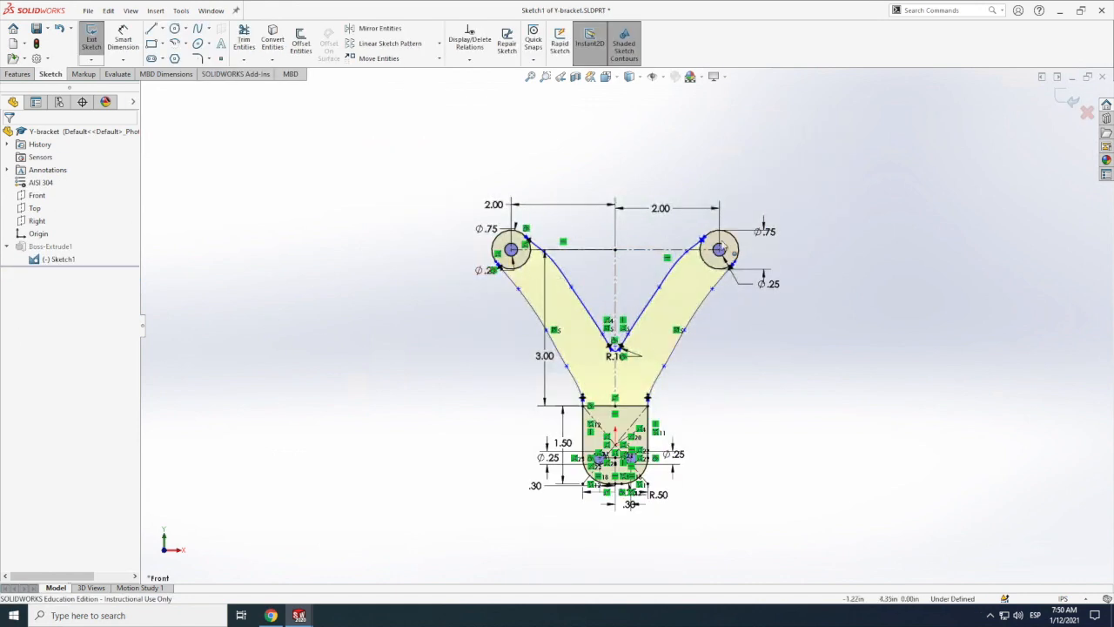
{"action": "left_click", "coordinate": [91, 39]}
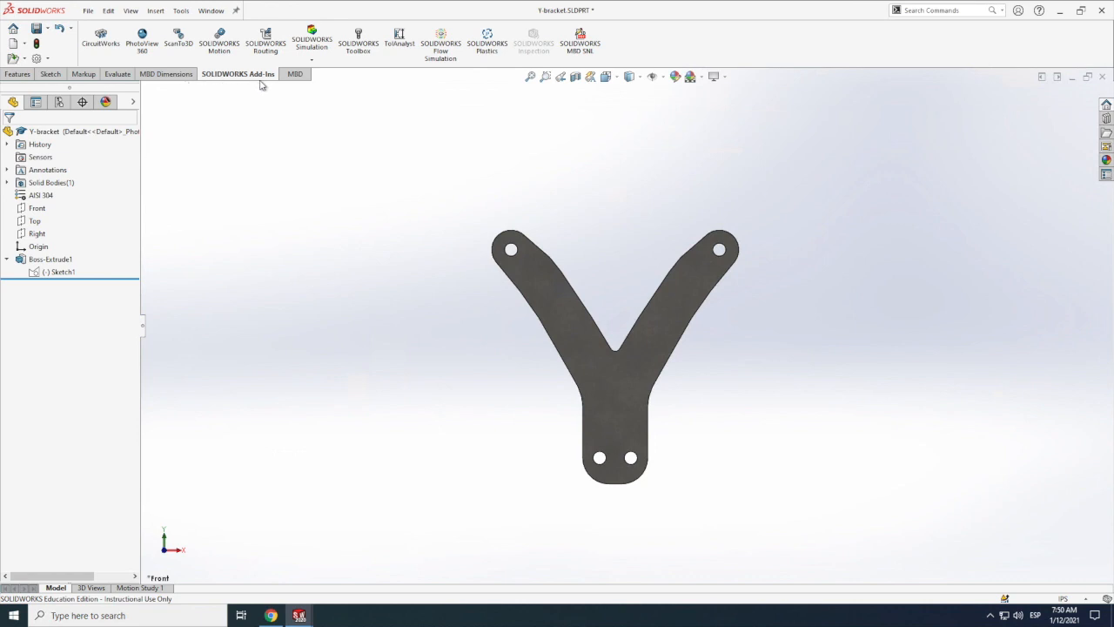
Step: Load the SOLIDWORKS Simulation add-in and bring up its simulation commands
{"action": "left_click", "coordinate": [312, 41]}
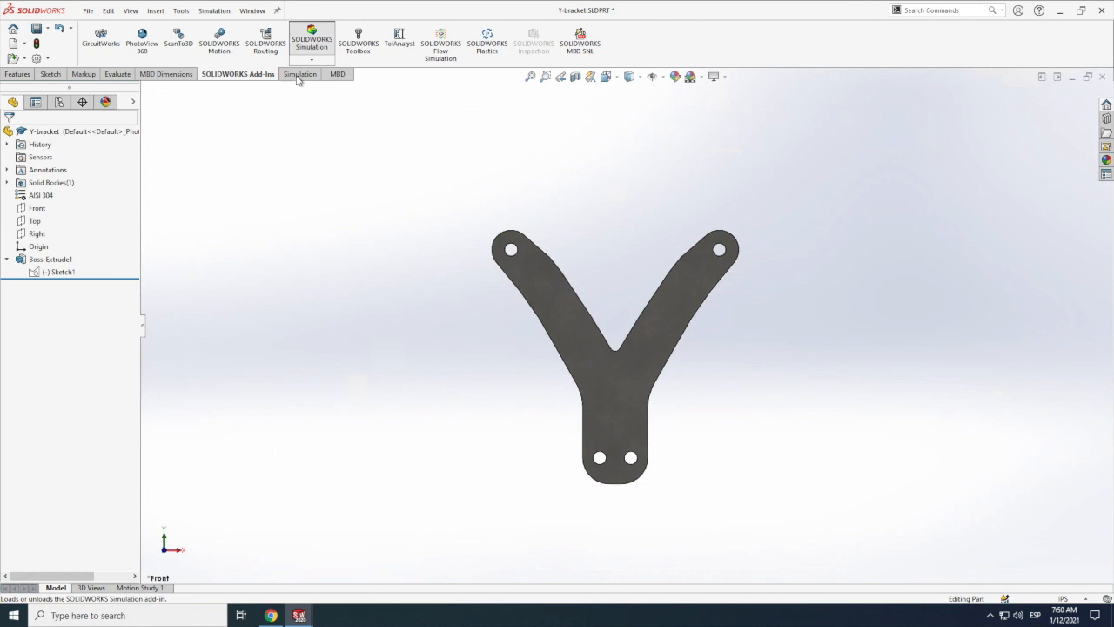
{"action": "left_click", "coordinate": [300, 75]}
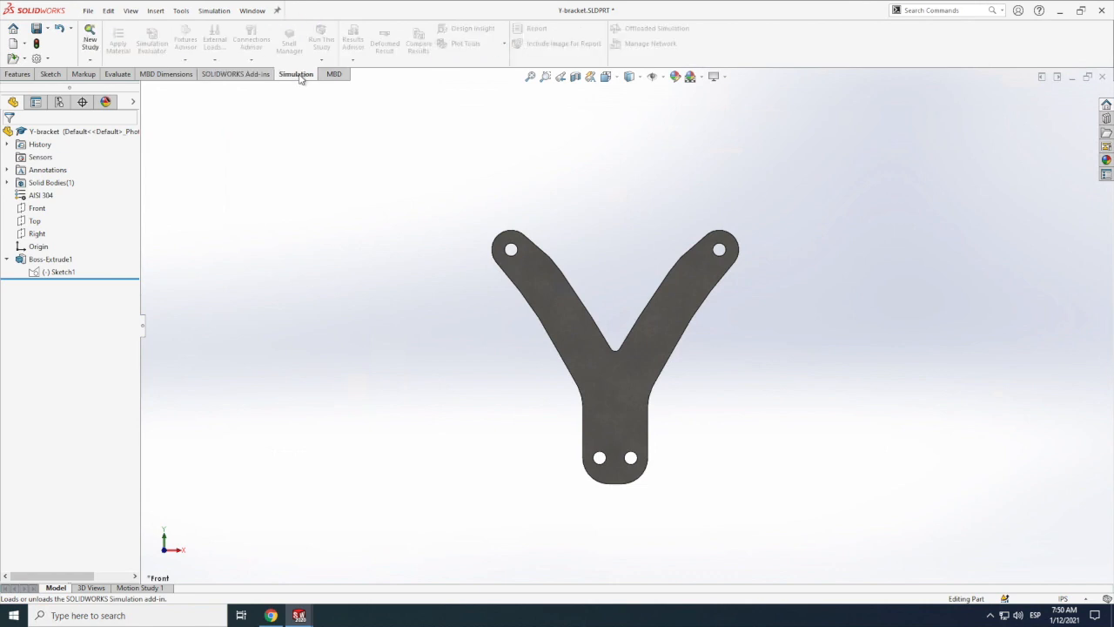
{"action": "left_click", "coordinate": [334, 78]}
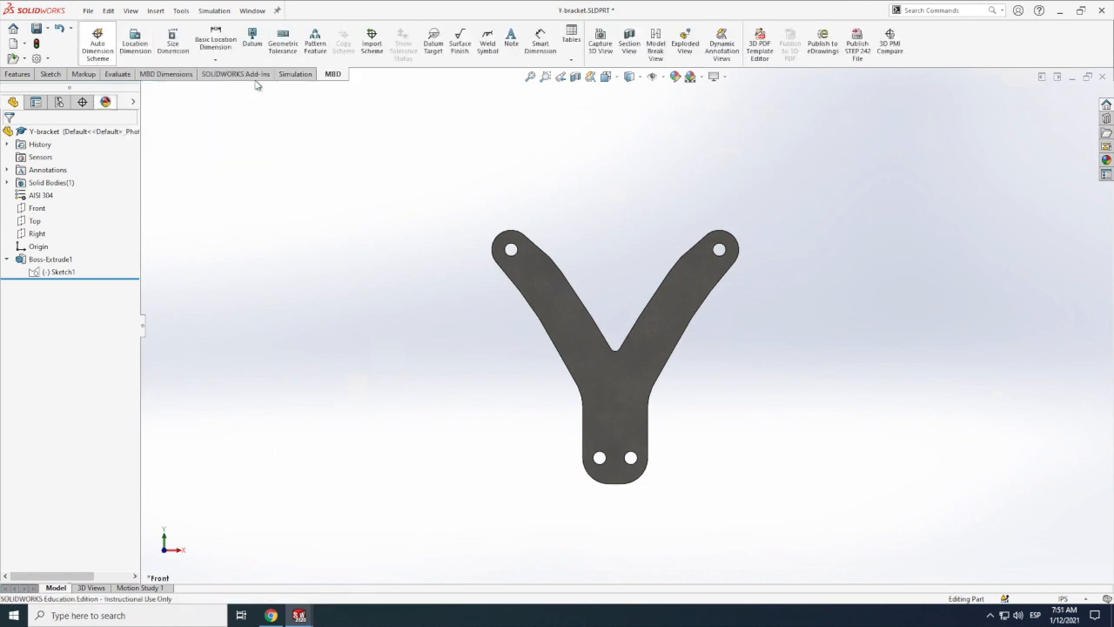
{"action": "left_click", "coordinate": [166, 74]}
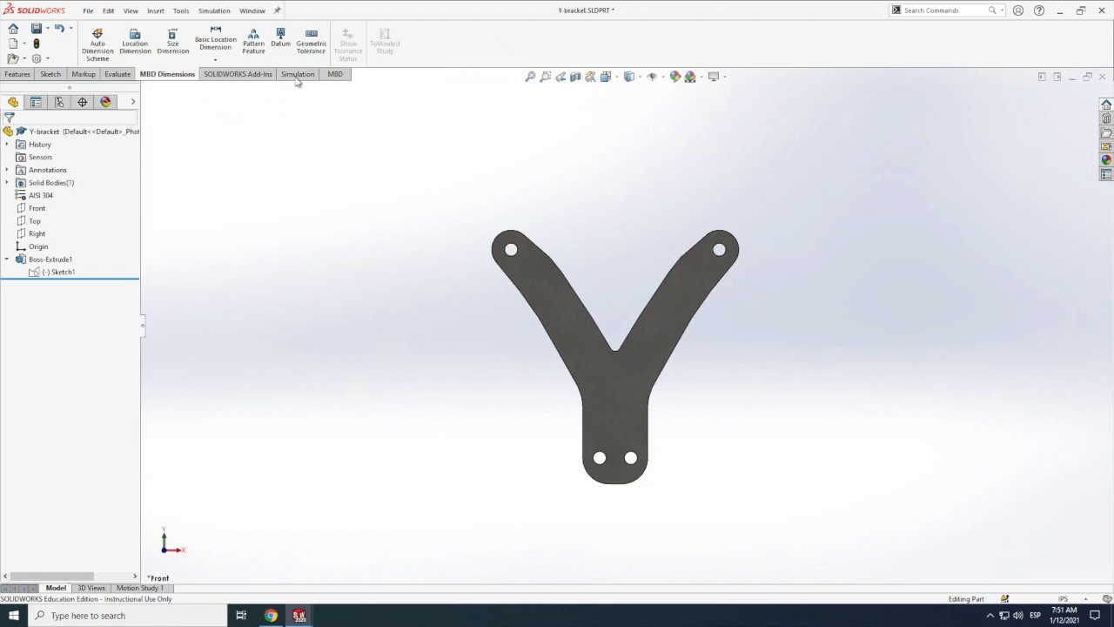
{"action": "left_click", "coordinate": [297, 75]}
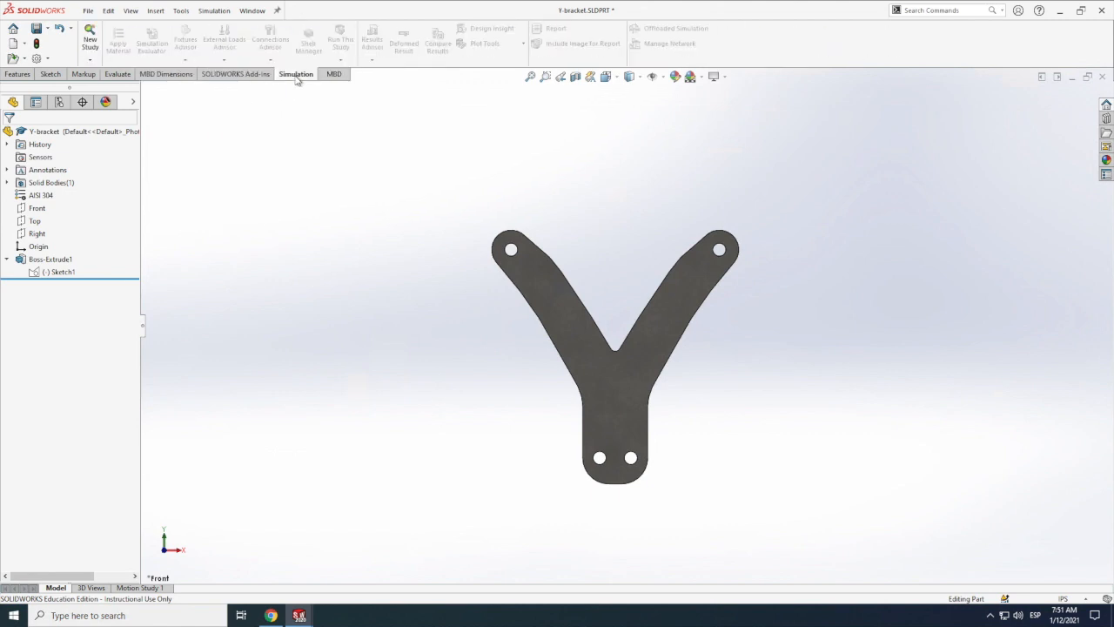
{"action": "scroll", "coordinate": [298, 79], "scroll_direction": "up", "scroll_amount": 1}
{"action": "scroll", "coordinate": [298, 79], "scroll_direction": "down", "scroll_amount": 1}
{"action": "scroll", "coordinate": [297, 79], "scroll_direction": "up", "scroll_amount": 2}
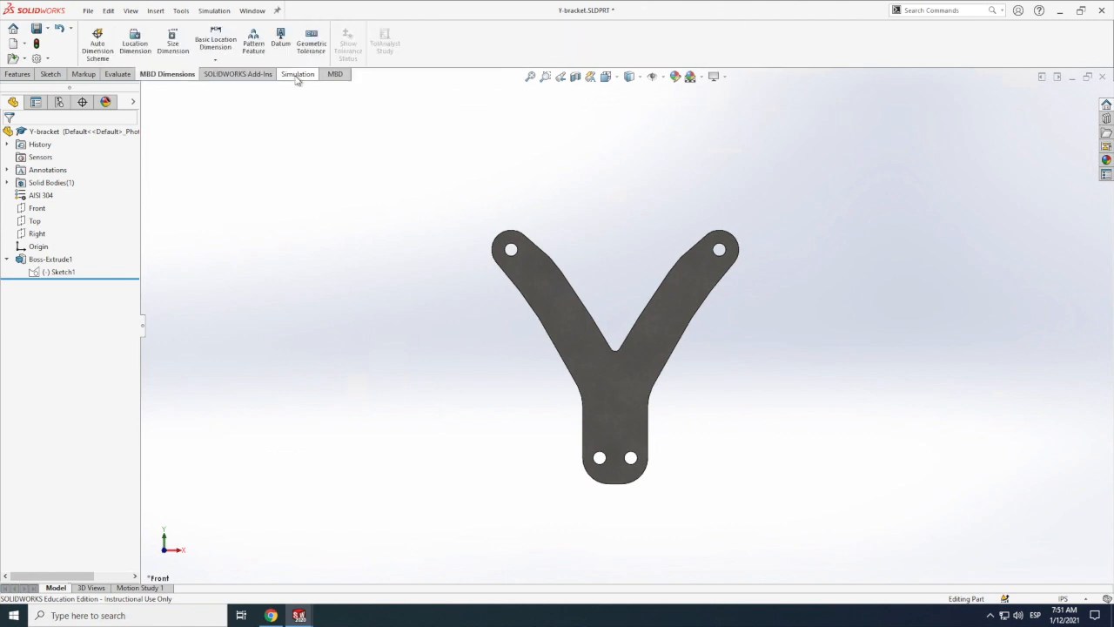
Step: Create a new Static simulation study named "Our Test" for the Y-bracket
{"action": "left_click", "coordinate": [297, 75]}
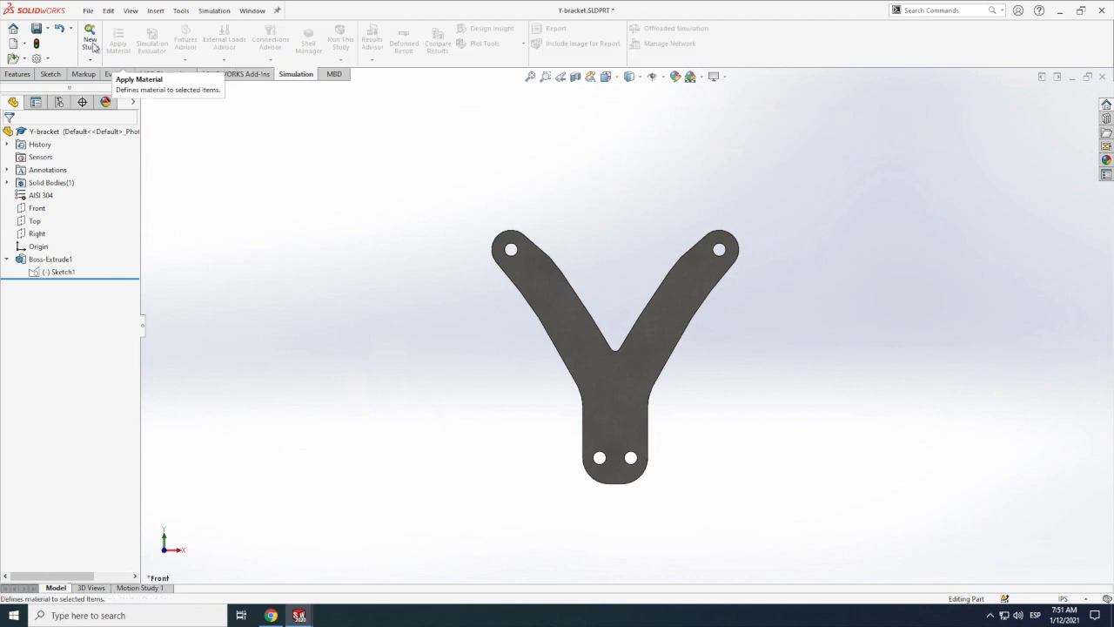
{"action": "left_click", "coordinate": [91, 42]}
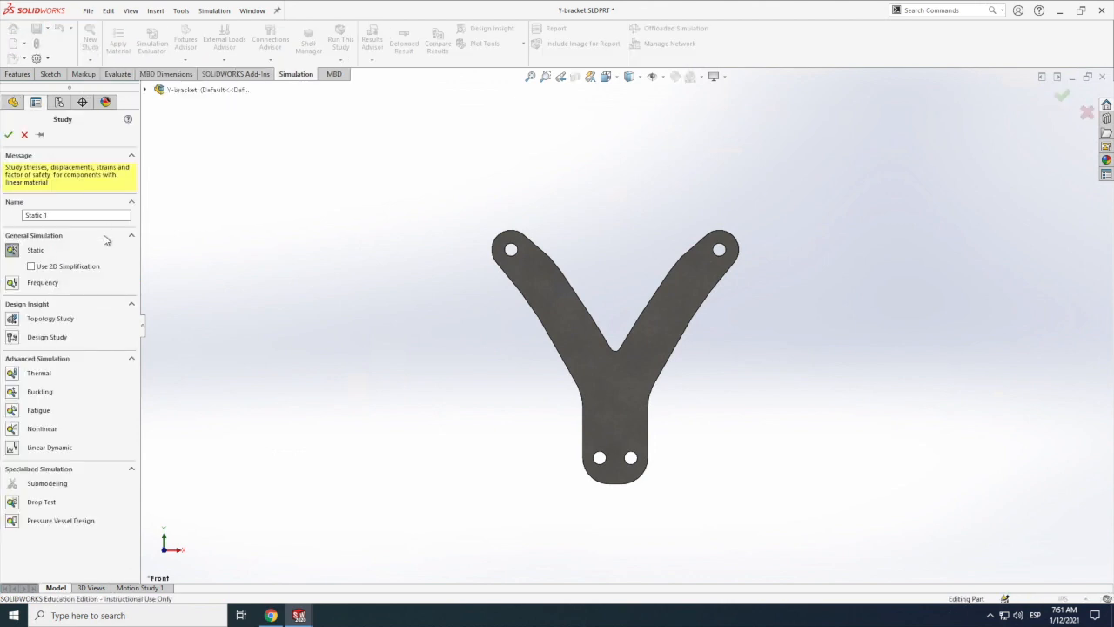
{"action": "left_click_drag", "start_coordinate": [16, 217], "coordinate": [18, 222]}
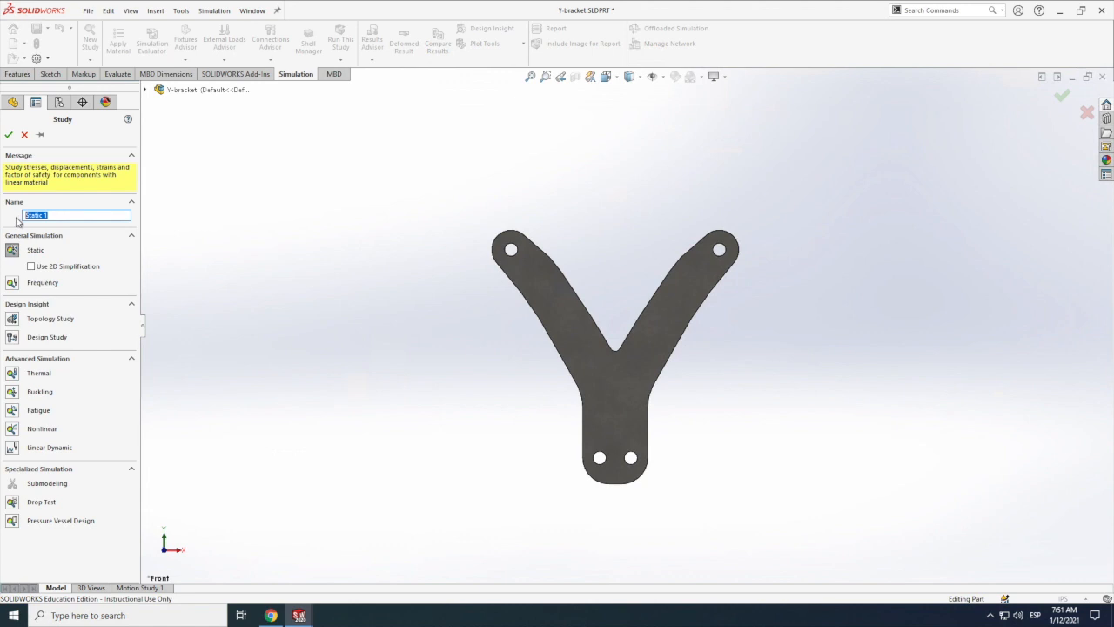
{"action": "type", "text": "Our Test"}
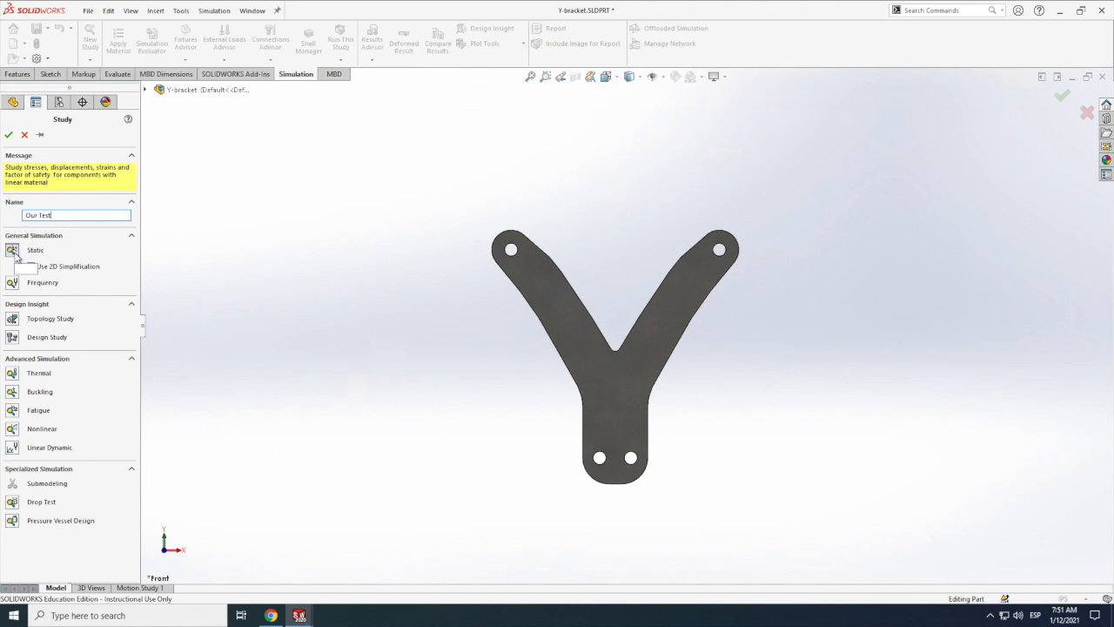
{"action": "left_click", "coordinate": [8, 137]}
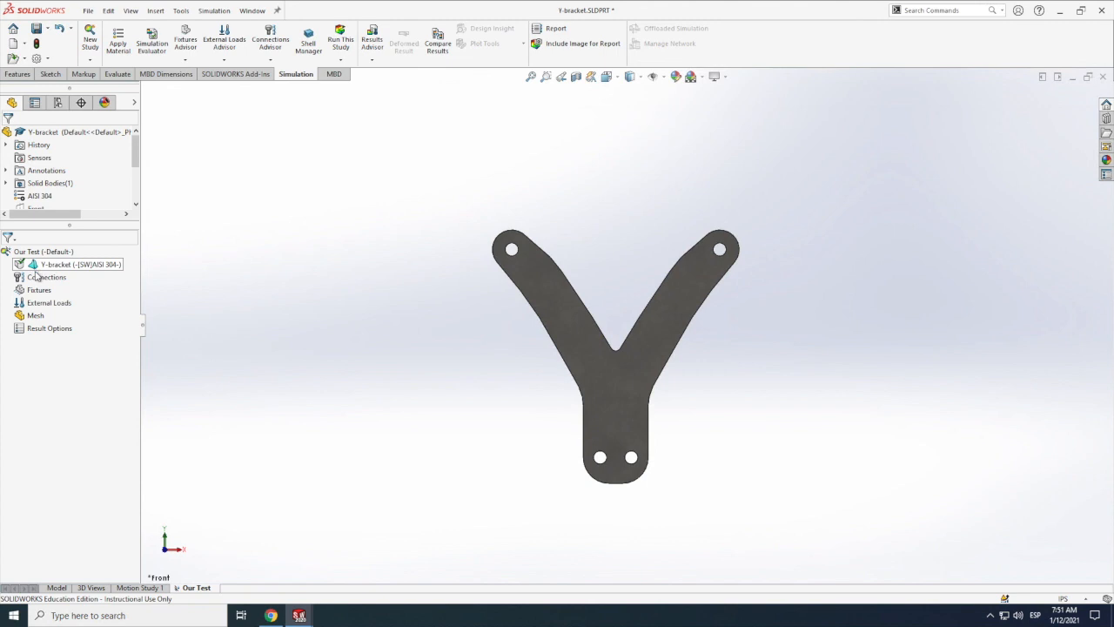
Step: Open the material library for the study's Y-bracket body, review the AISI 304 steel properties, and close it
{"action": "right_click", "coordinate": [54, 267]}
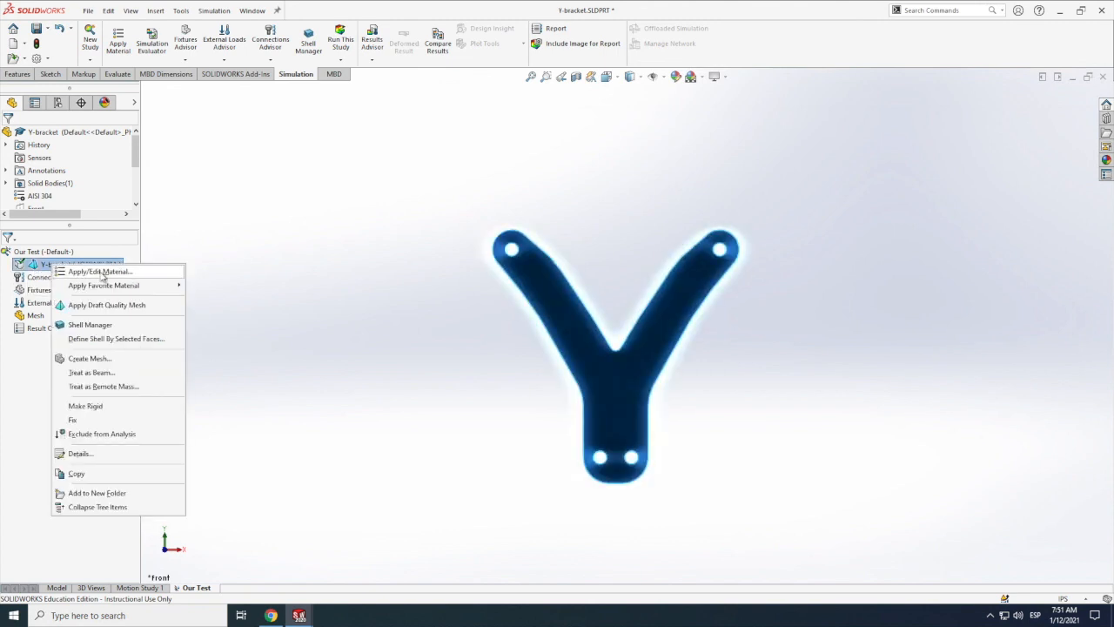
{"action": "left_click", "coordinate": [102, 273]}
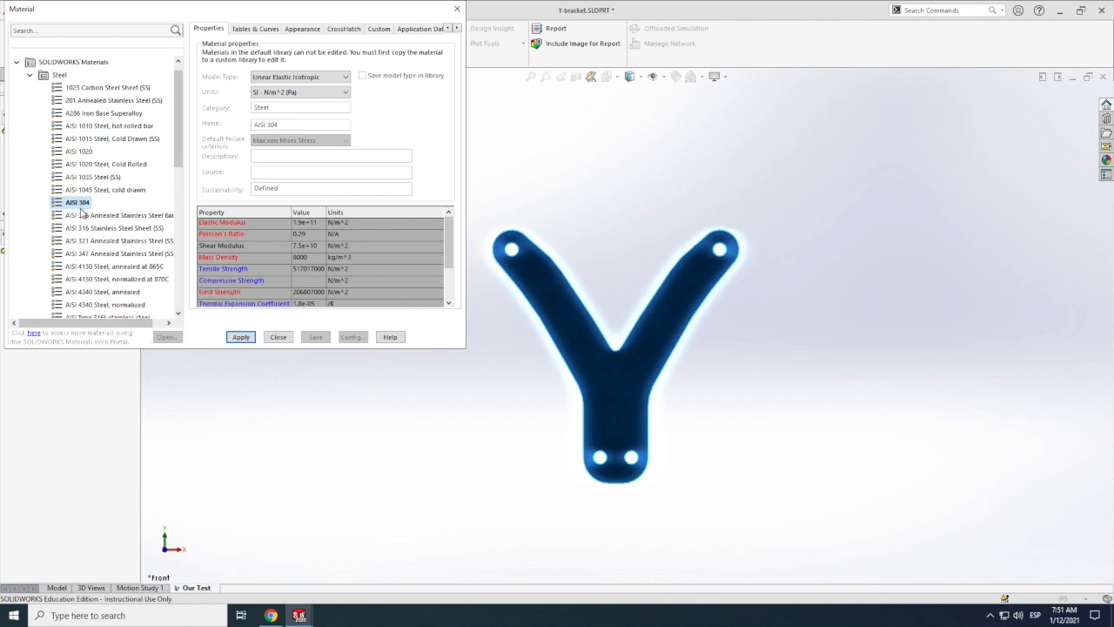
{"action": "left_click_drag", "start_coordinate": [110, 12], "coordinate": [393, 43]}
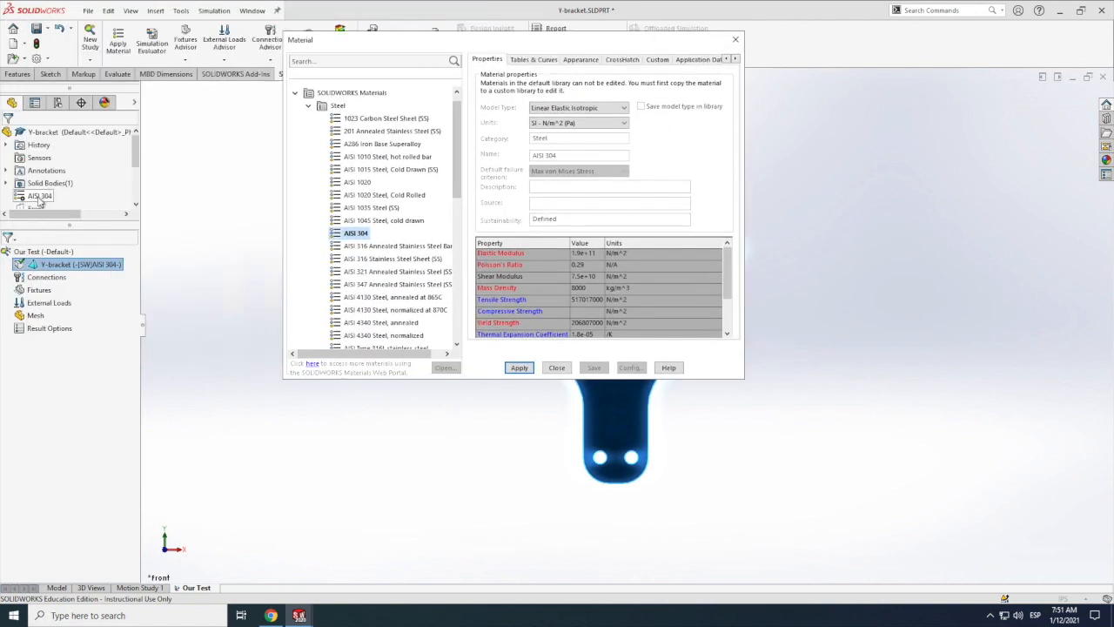
{"action": "left_click", "coordinate": [357, 235]}
{"action": "left_click", "coordinate": [558, 368]}
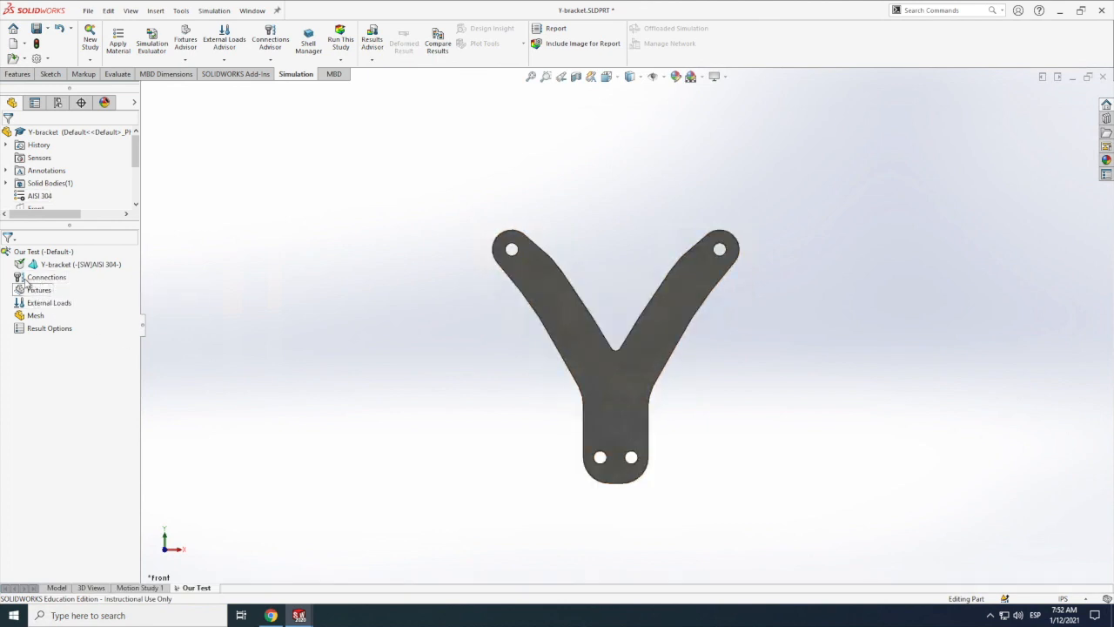
Step: Start a Fixed Geometry fixture and select the inner cylindrical faces of the two holes at the bracket's base
{"action": "right_click", "coordinate": [35, 298]}
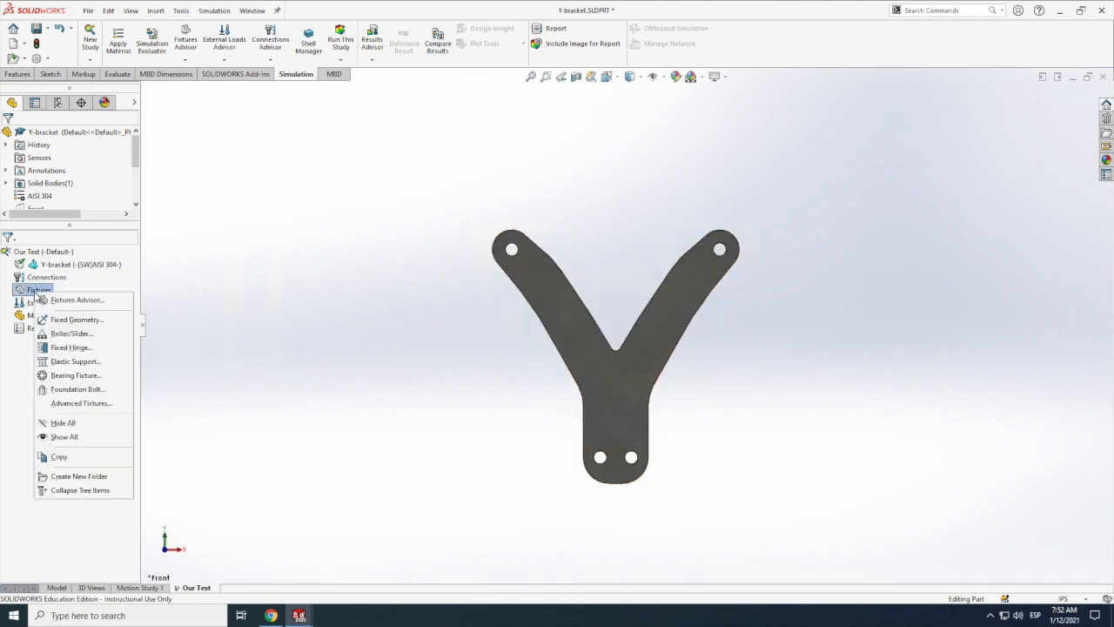
{"action": "left_click", "coordinate": [75, 320]}
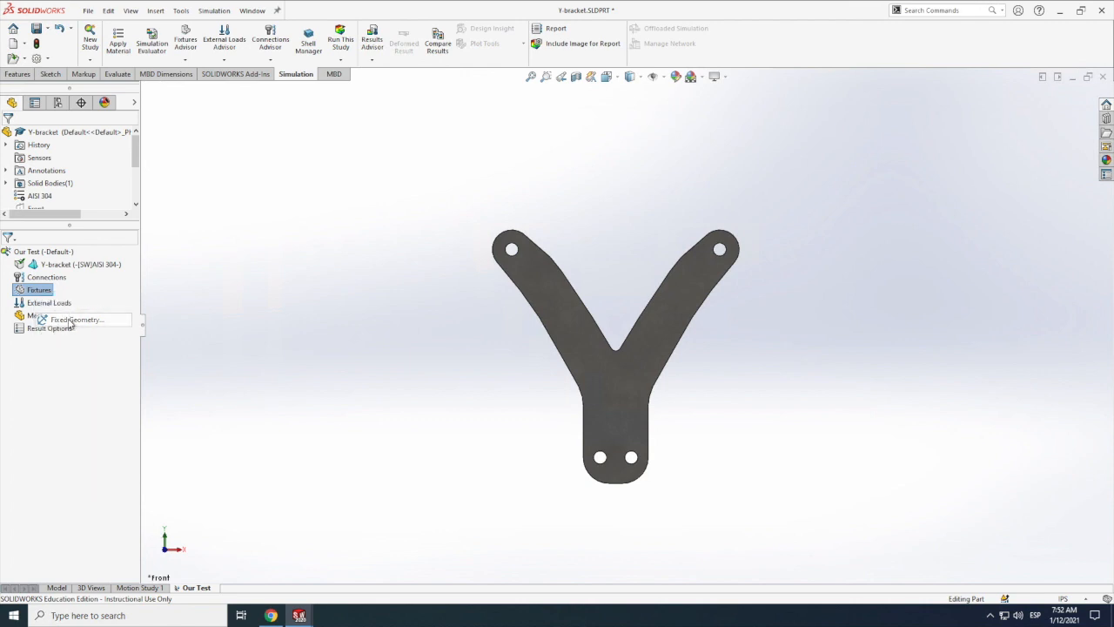
{"action": "left_click", "coordinate": [608, 485]}
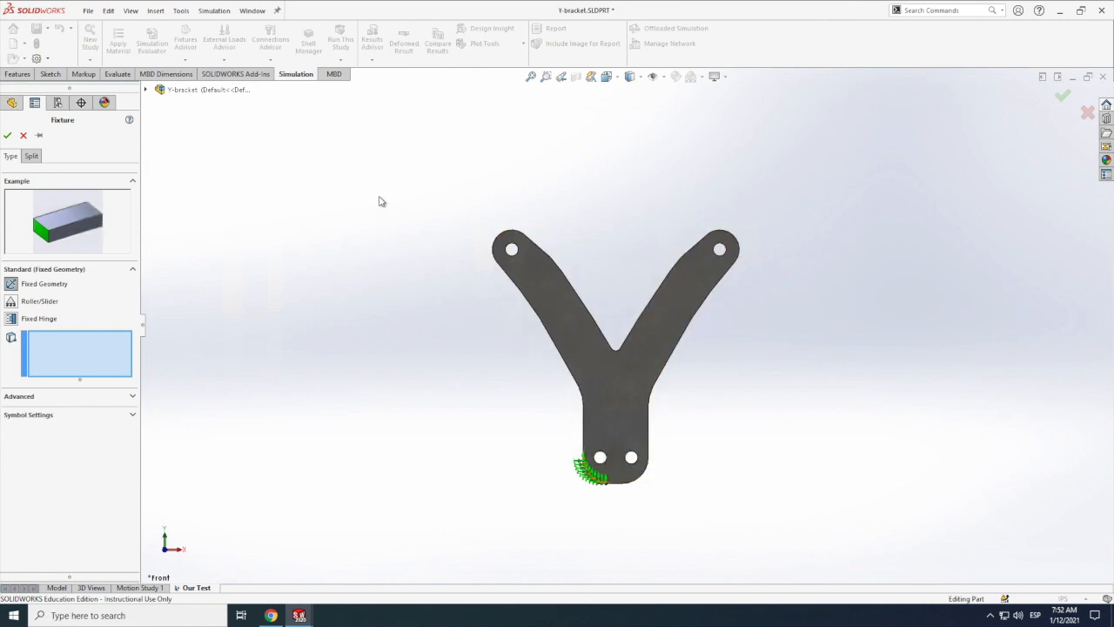
{"action": "left_click", "coordinate": [130, 11]}
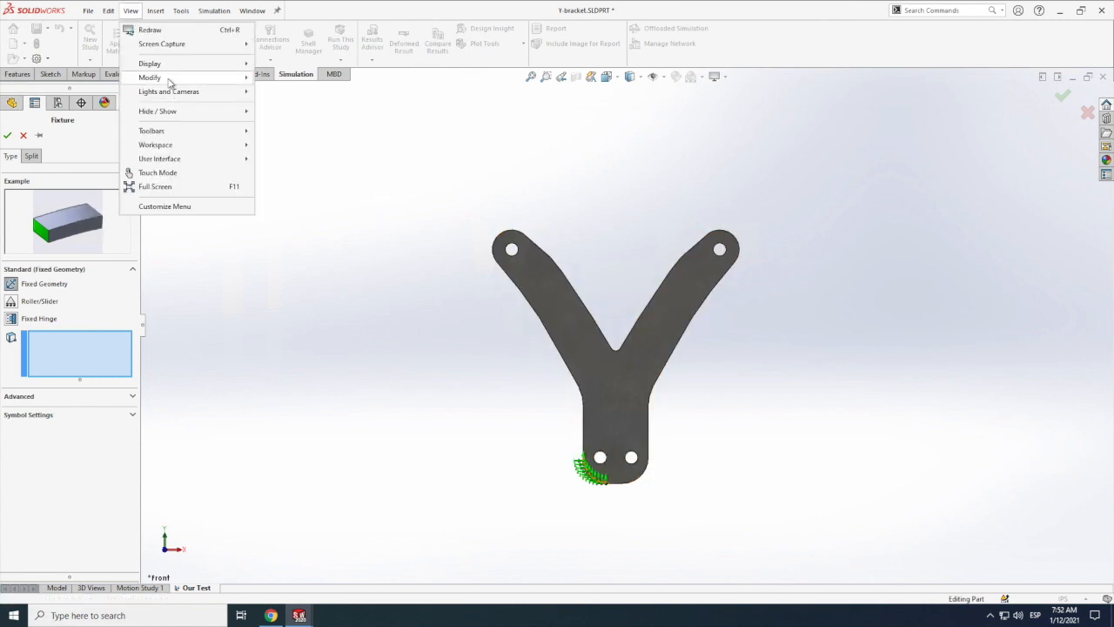
{"action": "mouse_move", "coordinate": [174, 110]}
{"action": "left_click", "coordinate": [298, 149]}
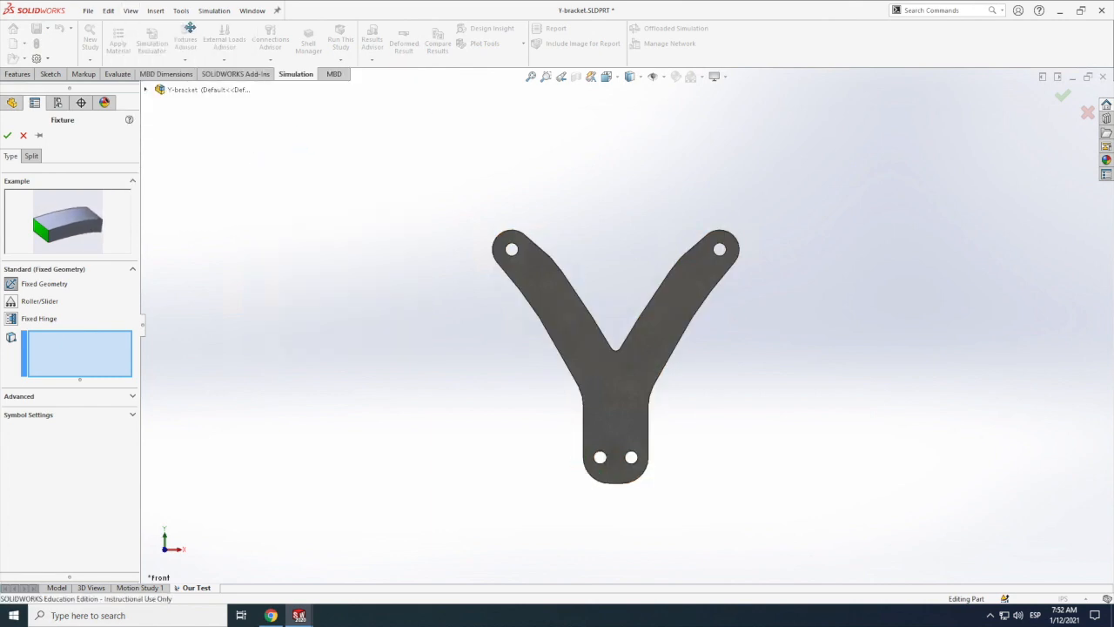
{"action": "left_click", "coordinate": [130, 11]}
{"action": "mouse_move", "coordinate": [175, 111]}
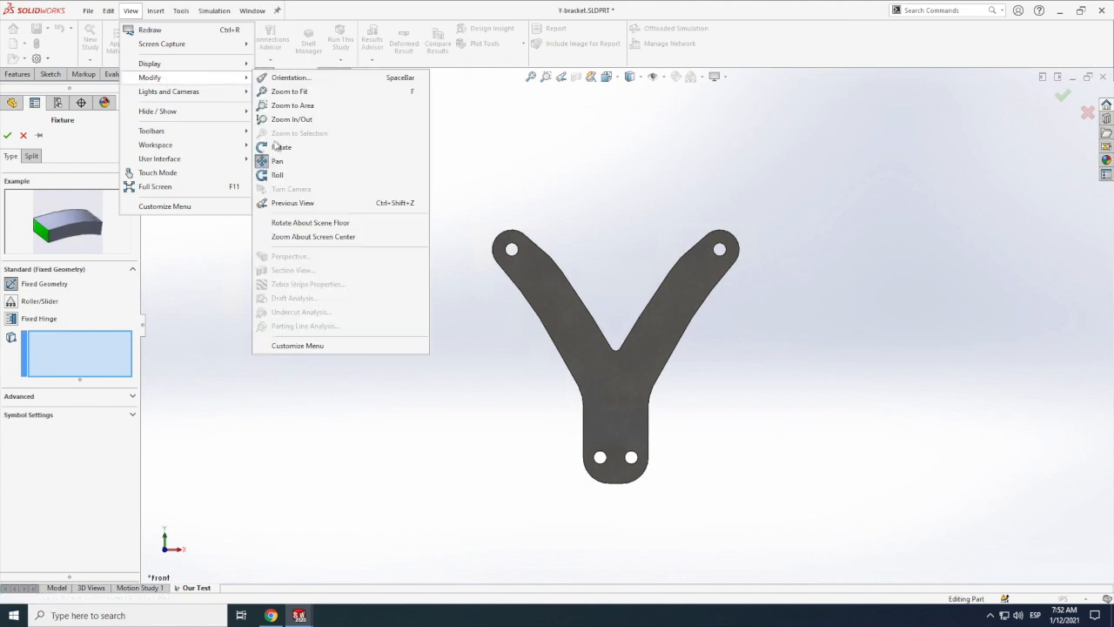
{"action": "left_click", "coordinate": [298, 154]}
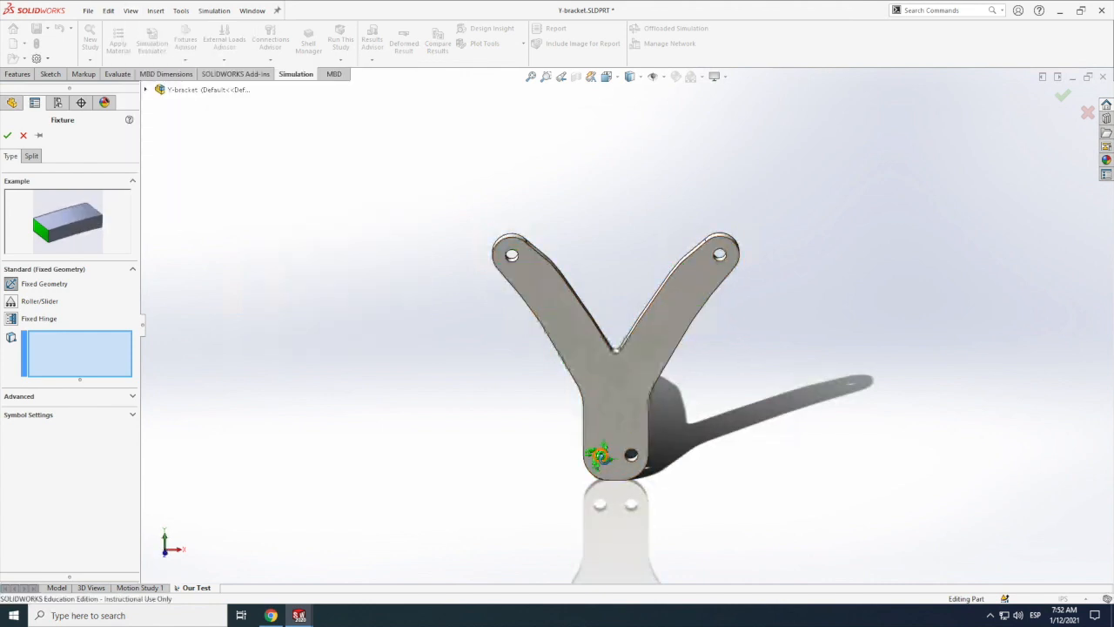
{"action": "scroll", "coordinate": [600, 456], "scroll_direction": "down", "scroll_amount": 5}
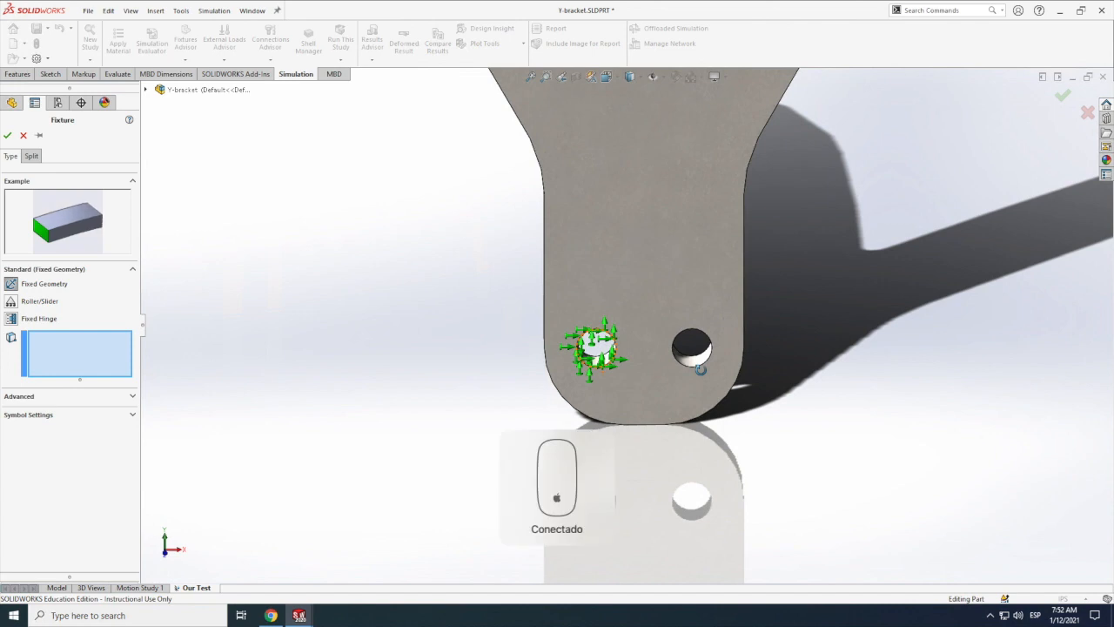
{"action": "right_click", "coordinate": [701, 369]}
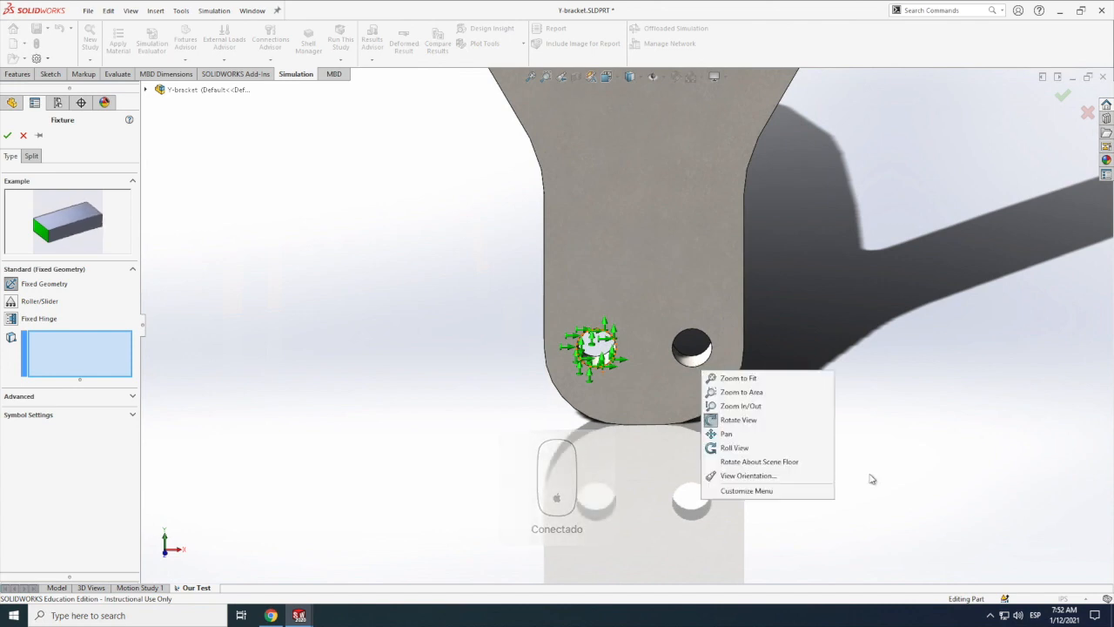
{"action": "left_click", "coordinate": [608, 357]}
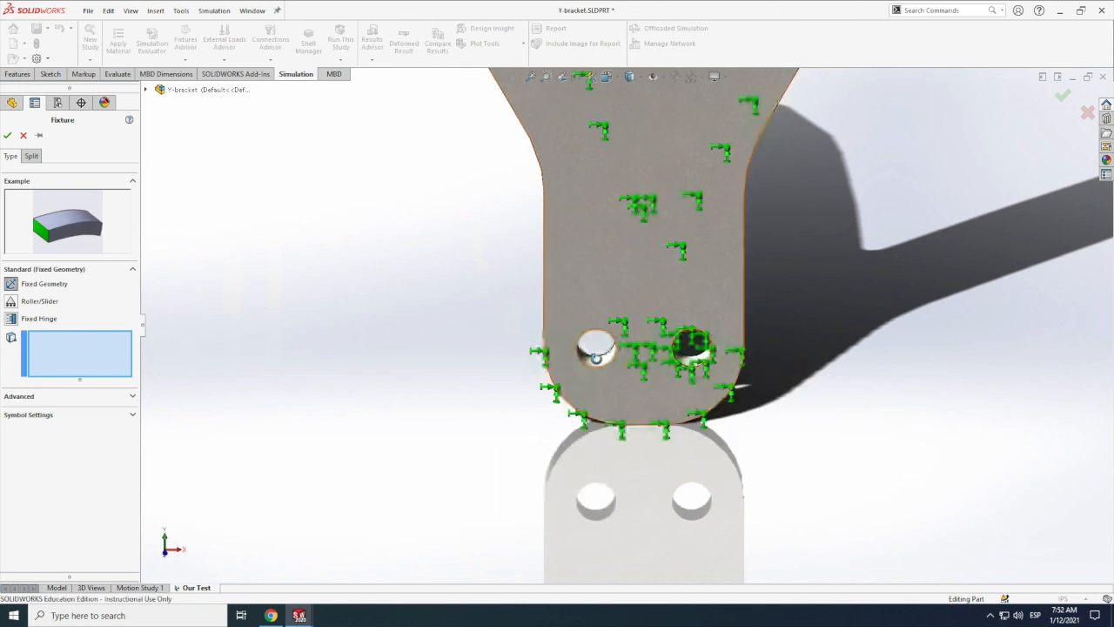
{"action": "left_click", "coordinate": [595, 353]}
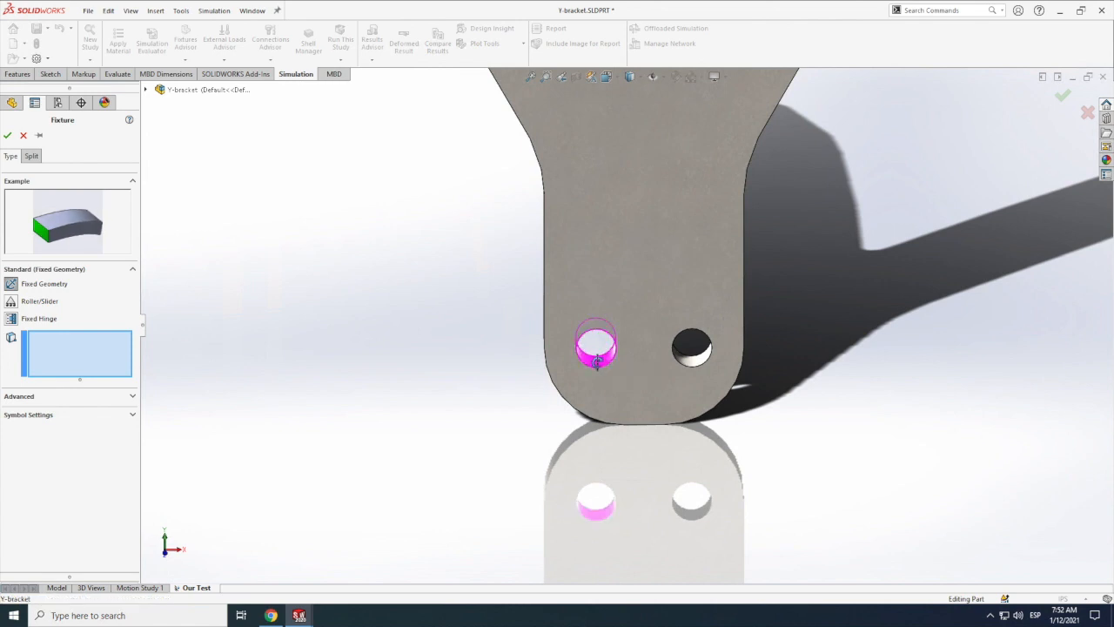
{"action": "left_click", "coordinate": [690, 358]}
{"action": "left_click", "coordinate": [780, 411]}
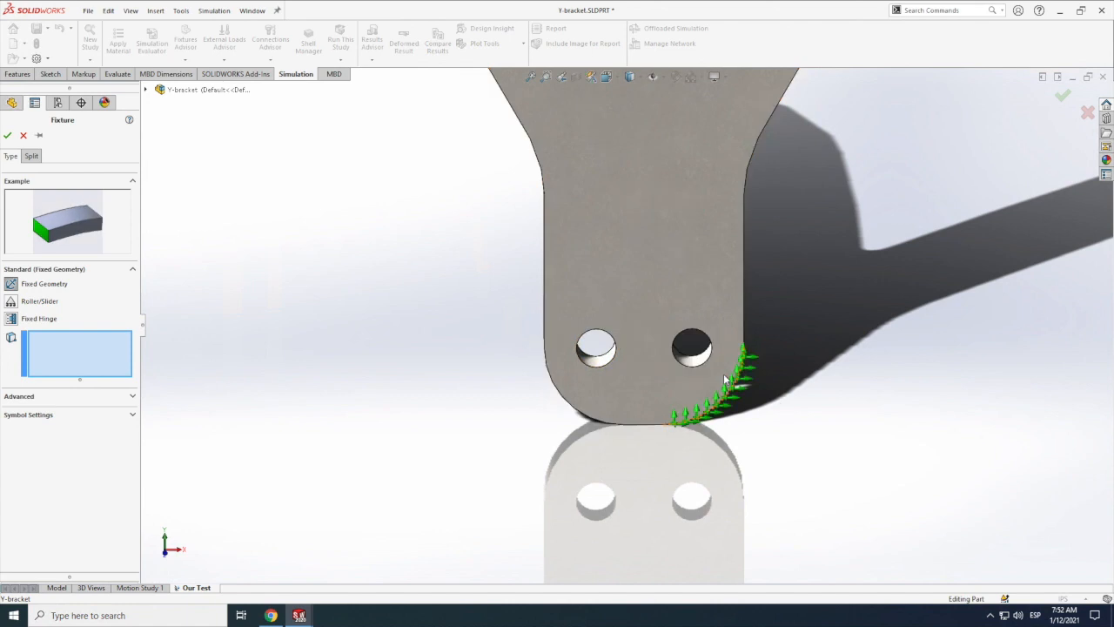
{"action": "left_click", "coordinate": [695, 362]}
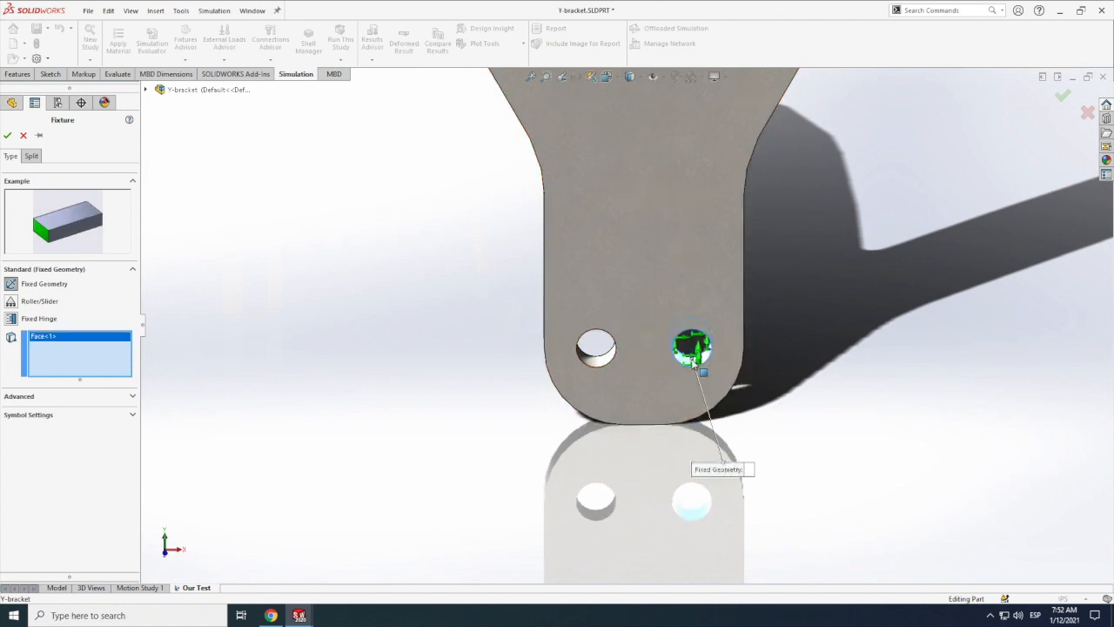
{"action": "left_click", "coordinate": [595, 363]}
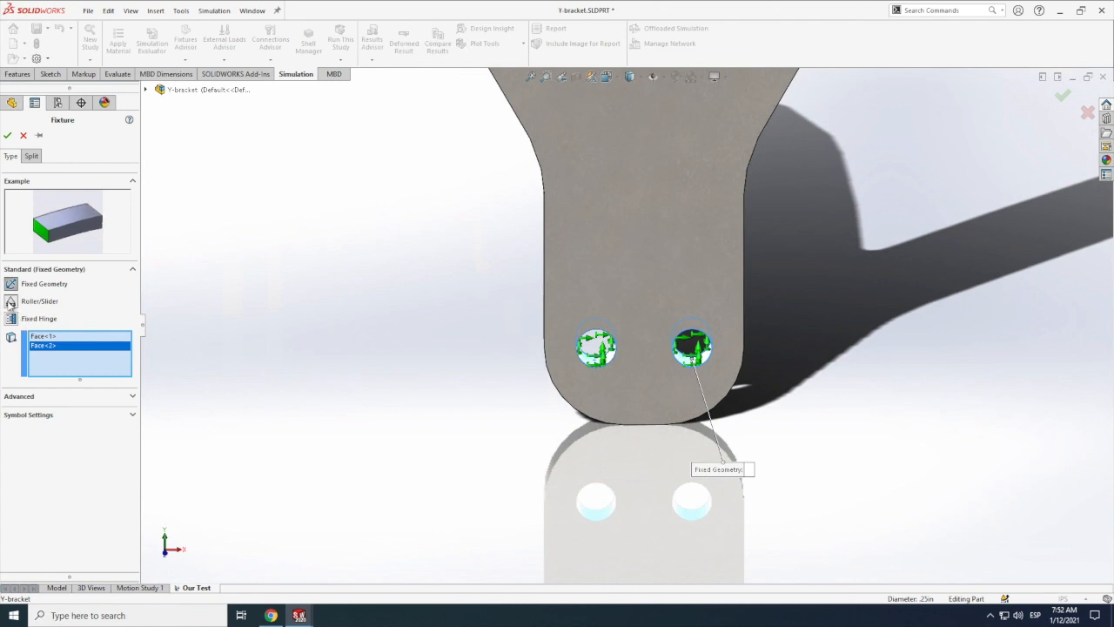
Step: Preview the Roller/Slider type for the two hole faces, restore Fixed Geometry, and accept the fixture
{"action": "left_click", "coordinate": [11, 301]}
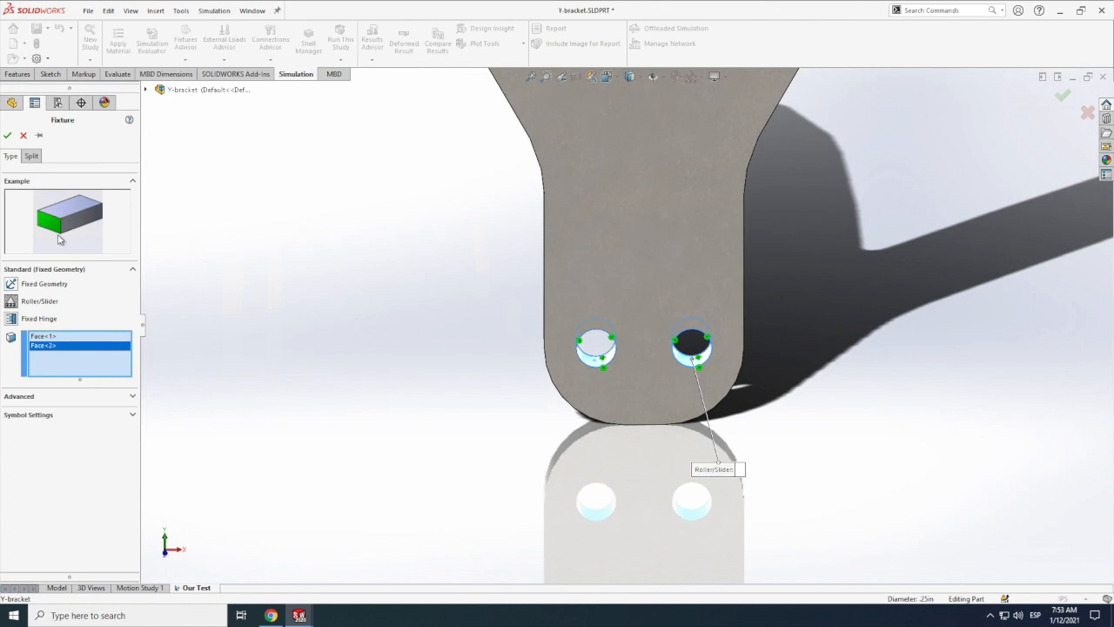
{"action": "left_click", "coordinate": [10, 284]}
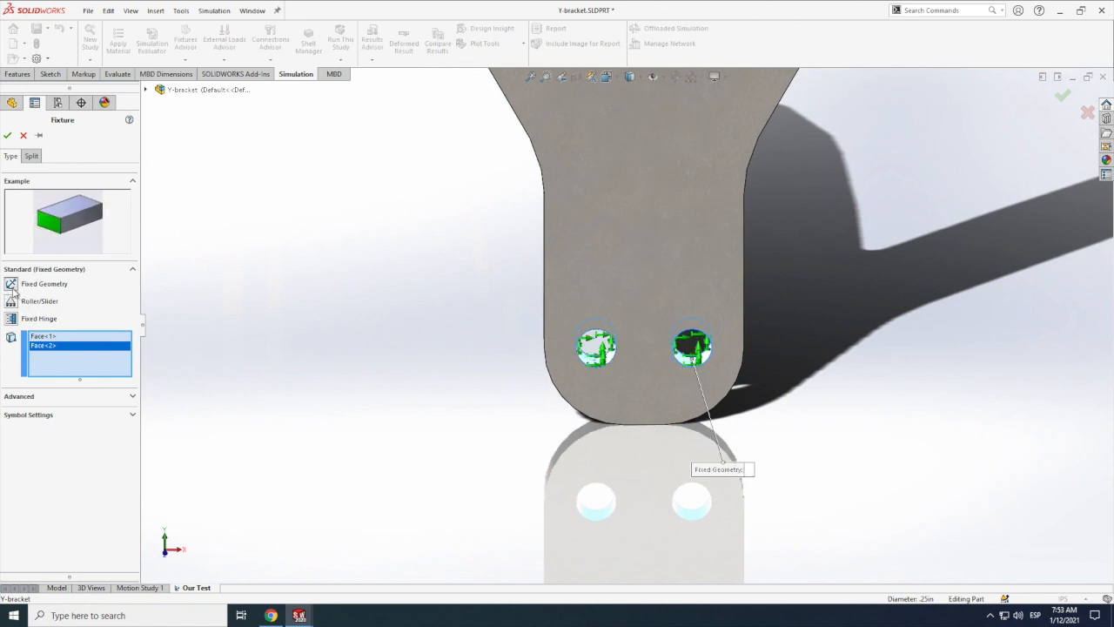
{"action": "left_click", "coordinate": [6, 135]}
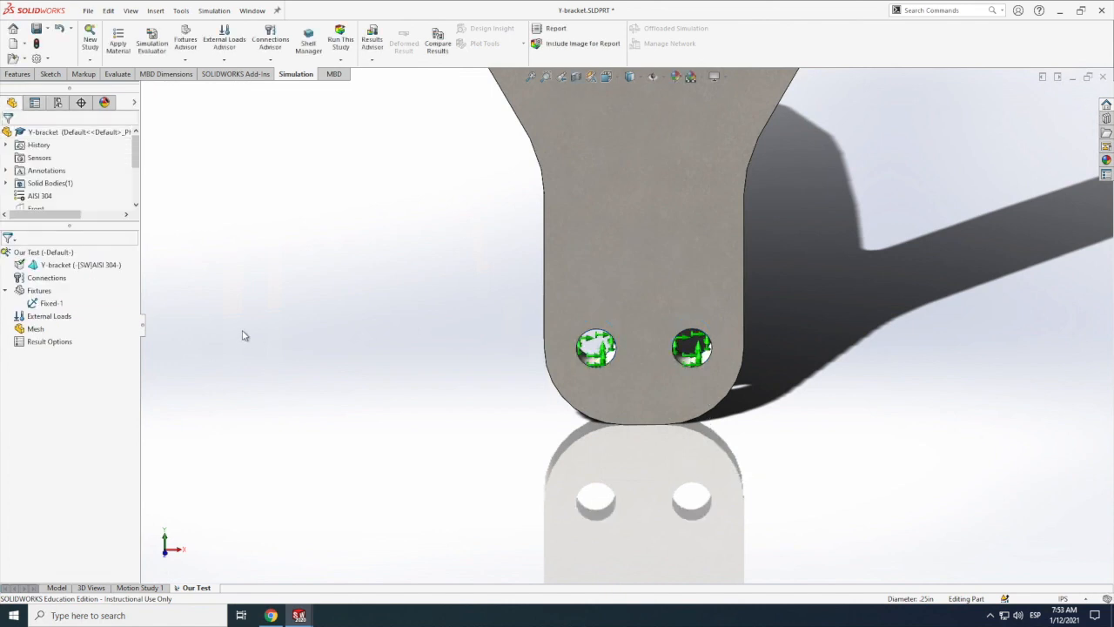
Step: Start a Force external load and select the inner cylindrical face of the hole in the bracket's left arm
{"action": "scroll", "coordinate": [244, 353], "scroll_direction": "up", "scroll_amount": 1}
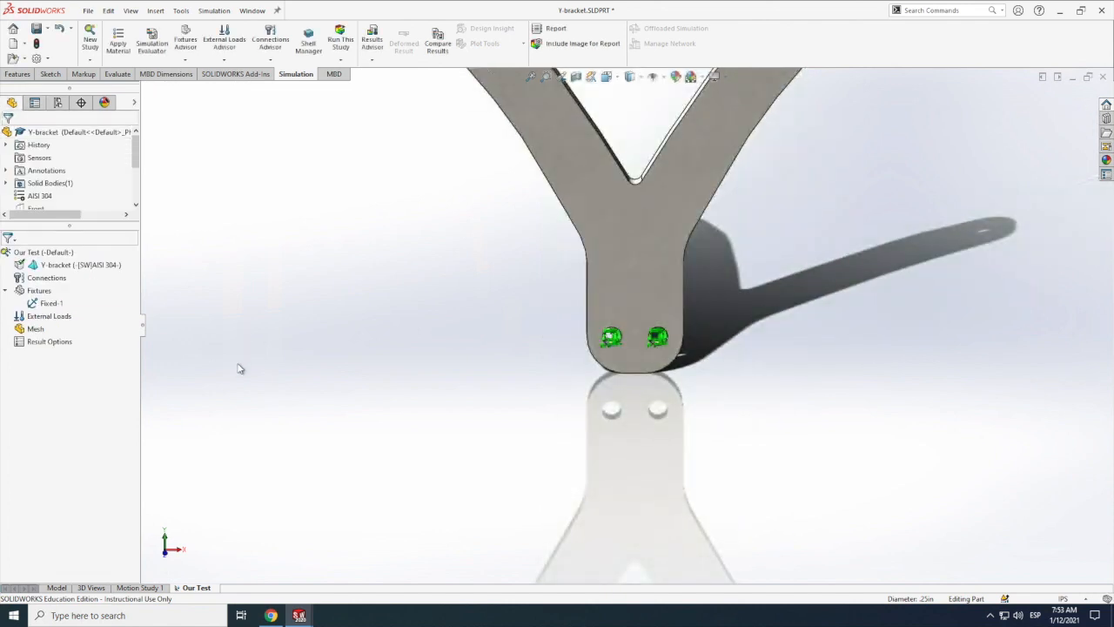
{"action": "scroll", "coordinate": [240, 364], "scroll_direction": "up", "scroll_amount": 5}
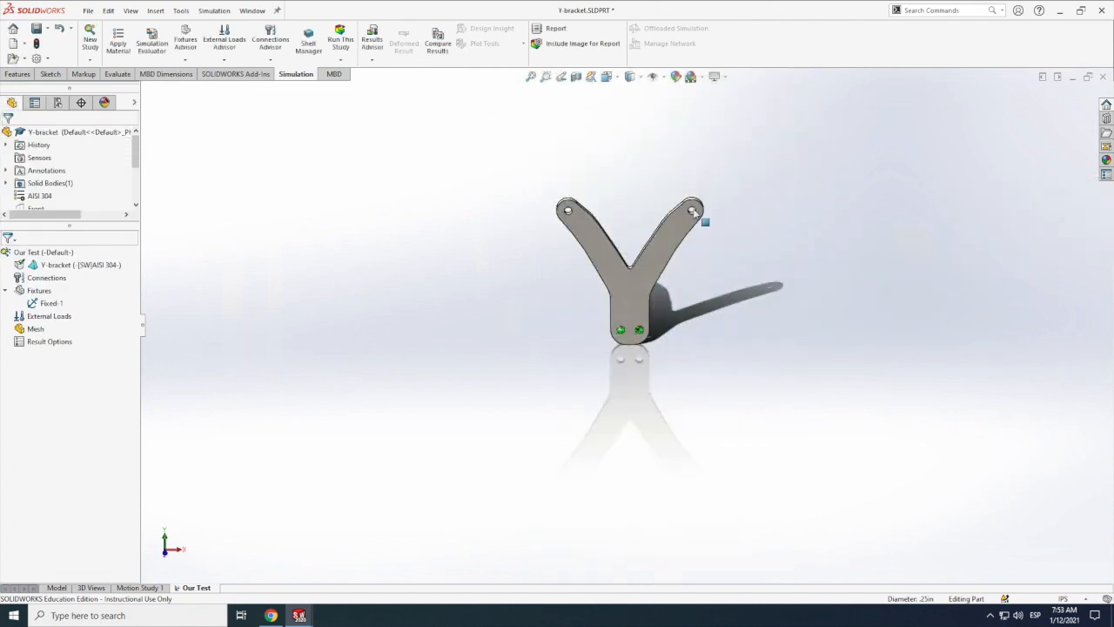
{"action": "scroll", "coordinate": [693, 210], "scroll_direction": "down", "scroll_amount": 4}
{"action": "scroll", "coordinate": [694, 213], "scroll_direction": "down", "scroll_amount": 3}
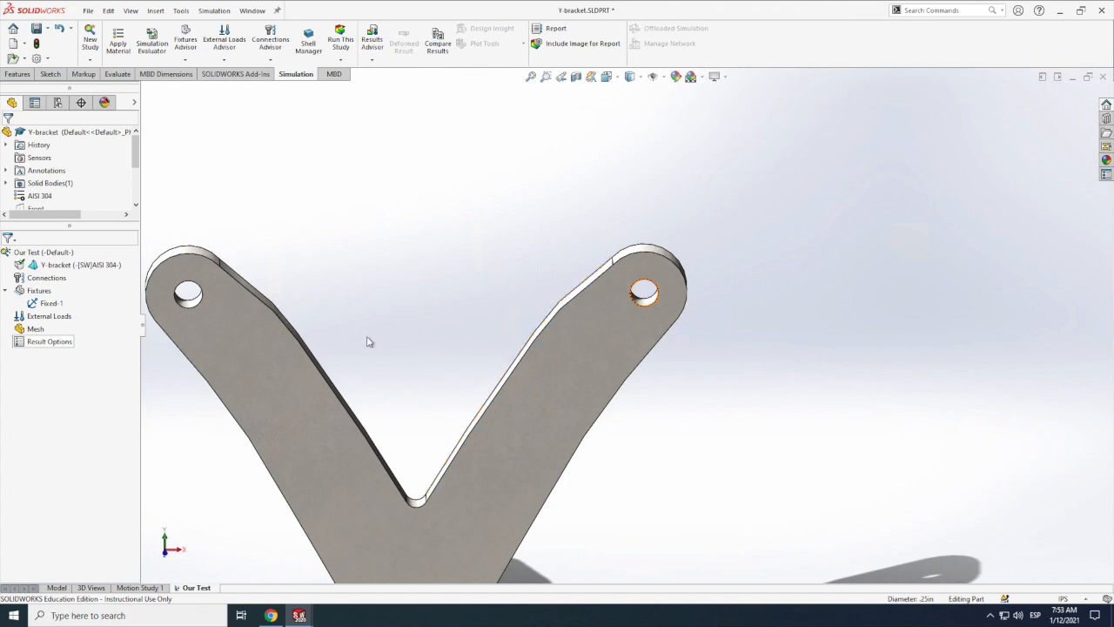
{"action": "left_click", "coordinate": [41, 321]}
{"action": "right_click", "coordinate": [41, 320]}
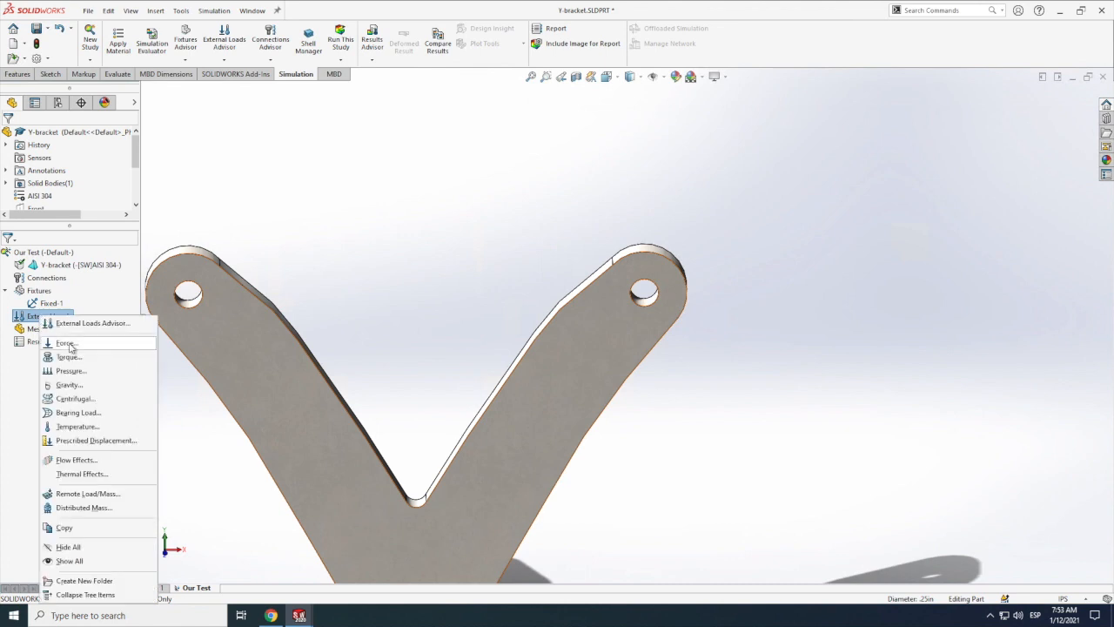
{"action": "left_click", "coordinate": [69, 344]}
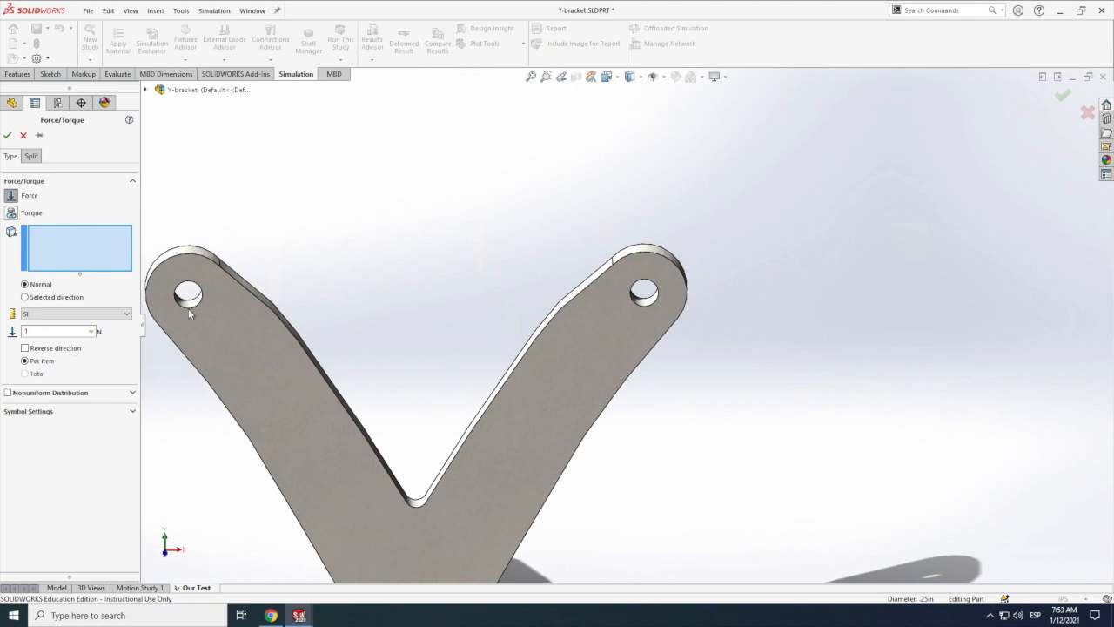
{"action": "scroll", "coordinate": [193, 301], "scroll_direction": "down", "scroll_amount": 2}
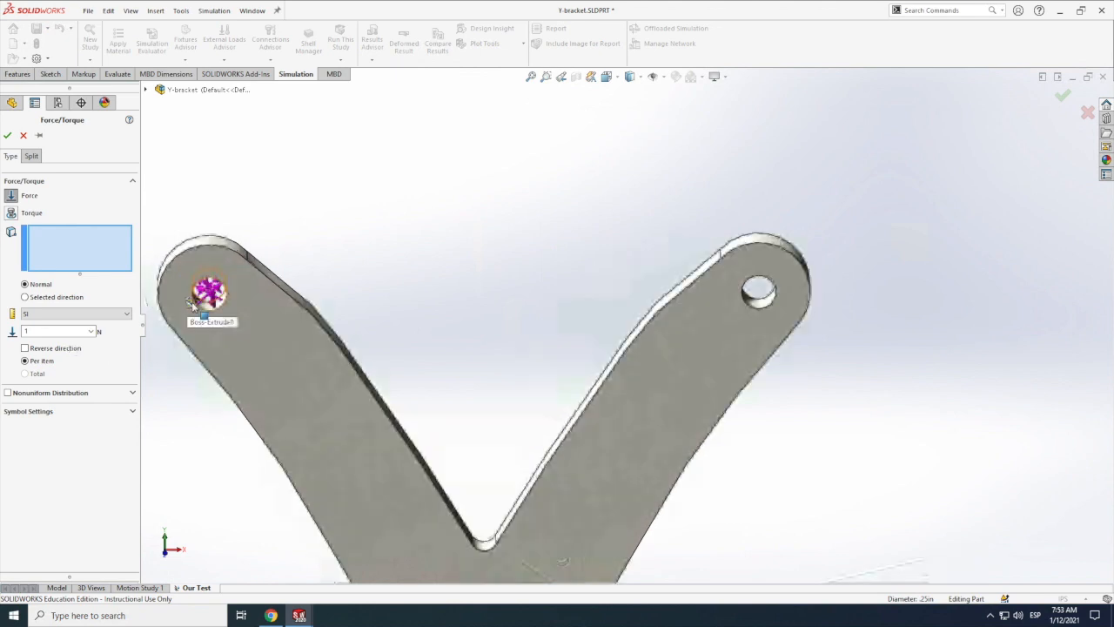
{"action": "left_click", "coordinate": [205, 310]}
{"action": "left_click", "coordinate": [219, 314]}
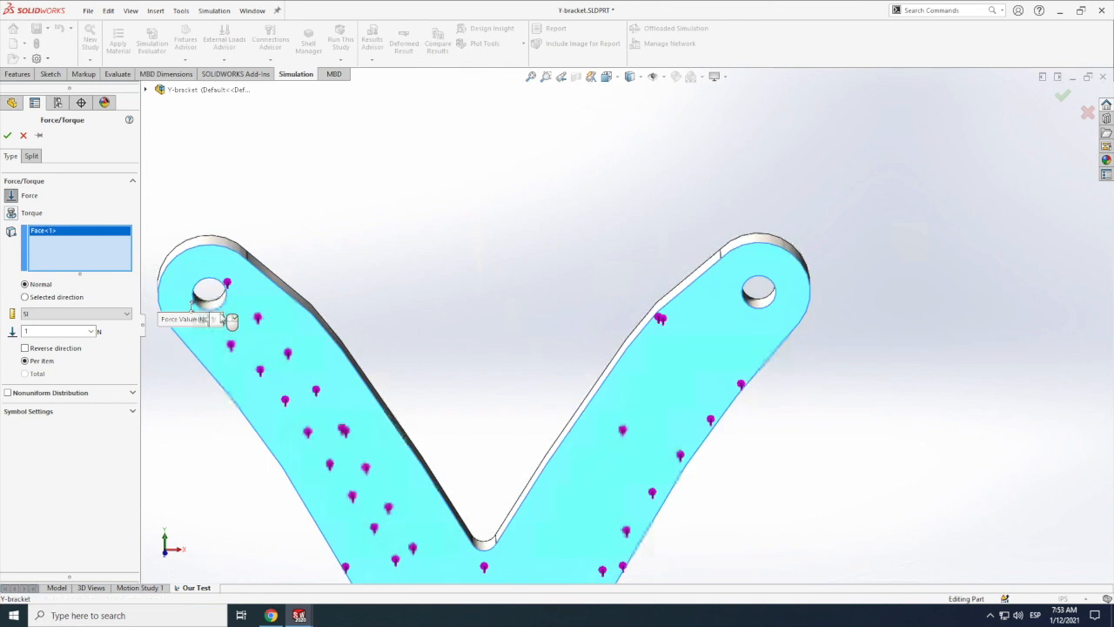
{"action": "scroll", "coordinate": [174, 292], "scroll_direction": "down", "scroll_amount": 3}
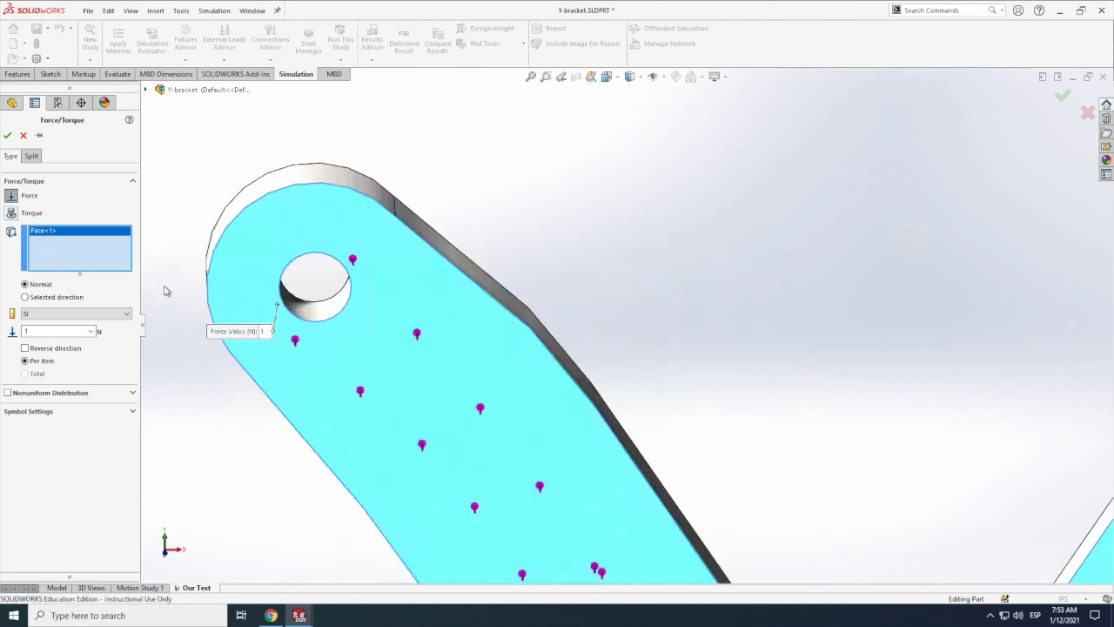
{"action": "left_click", "coordinate": [349, 327]}
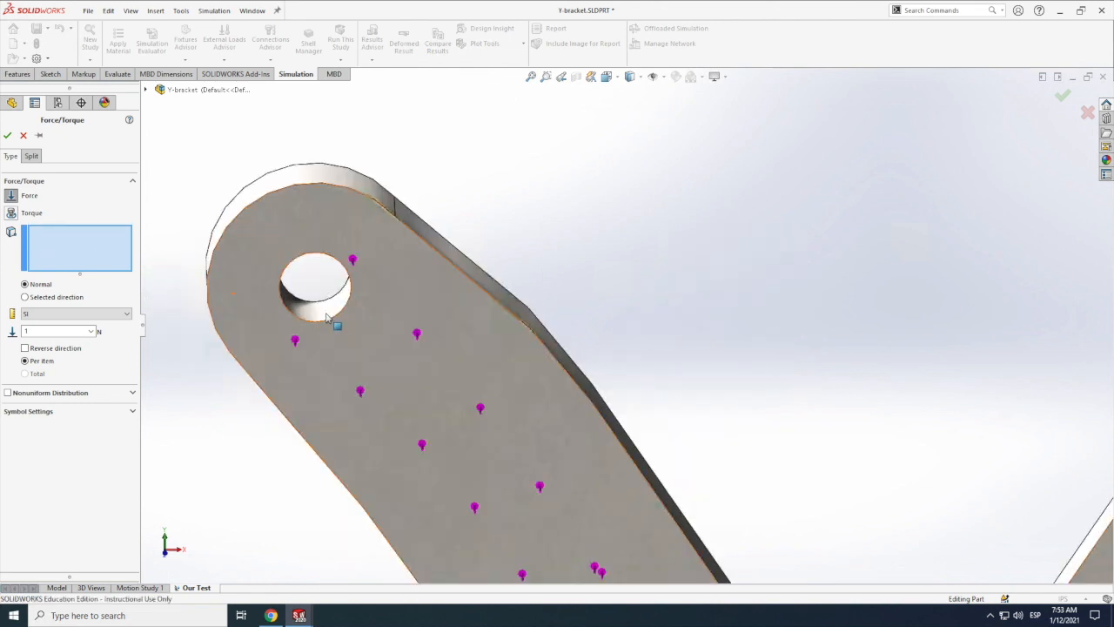
{"action": "scroll", "coordinate": [333, 319], "scroll_direction": "down", "scroll_amount": 1}
{"action": "left_click", "coordinate": [336, 319]}
{"action": "scroll", "coordinate": [336, 319], "scroll_direction": "up", "scroll_amount": 1}
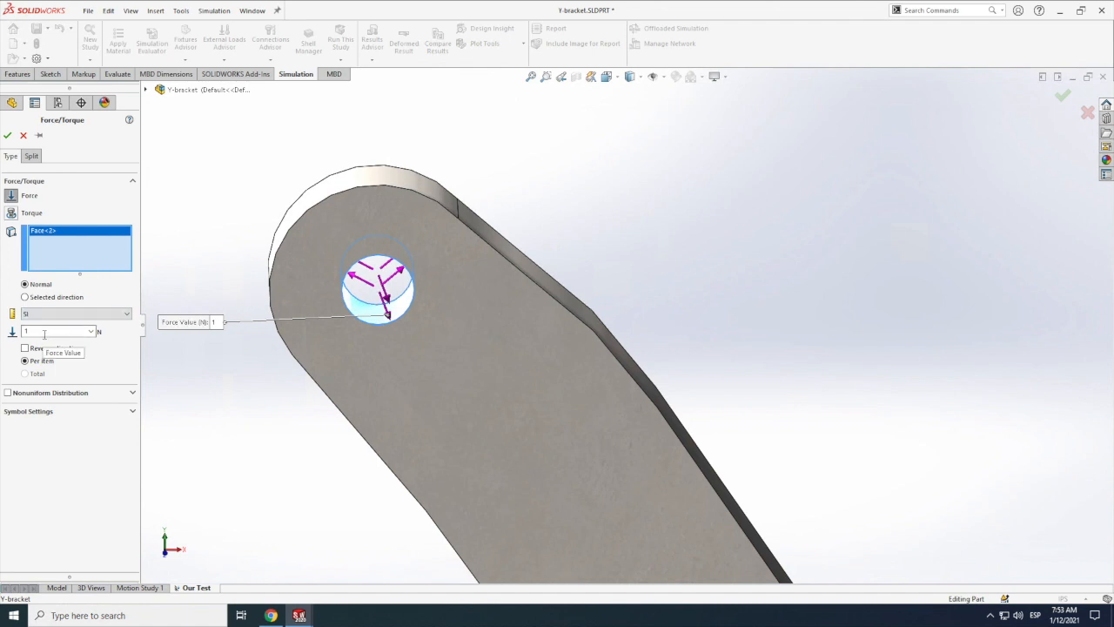
Step: Switch the force to a selected direction and enable the first along-plane component at 20 N
{"action": "left_click", "coordinate": [31, 298]}
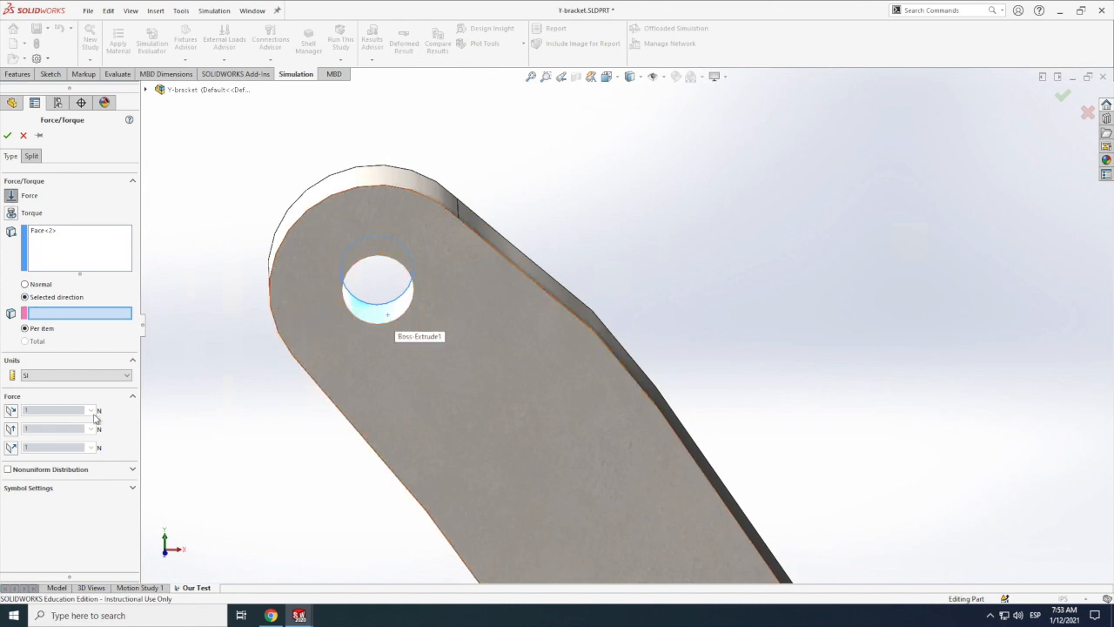
{"action": "left_click", "coordinate": [11, 410]}
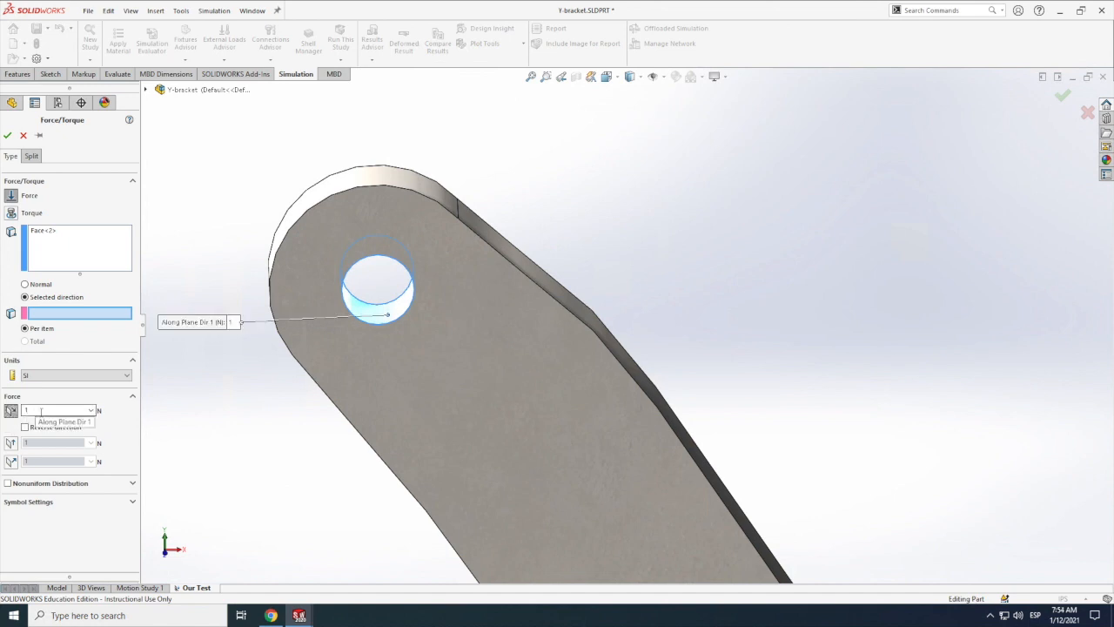
{"action": "double_click", "coordinate": [41, 411]}
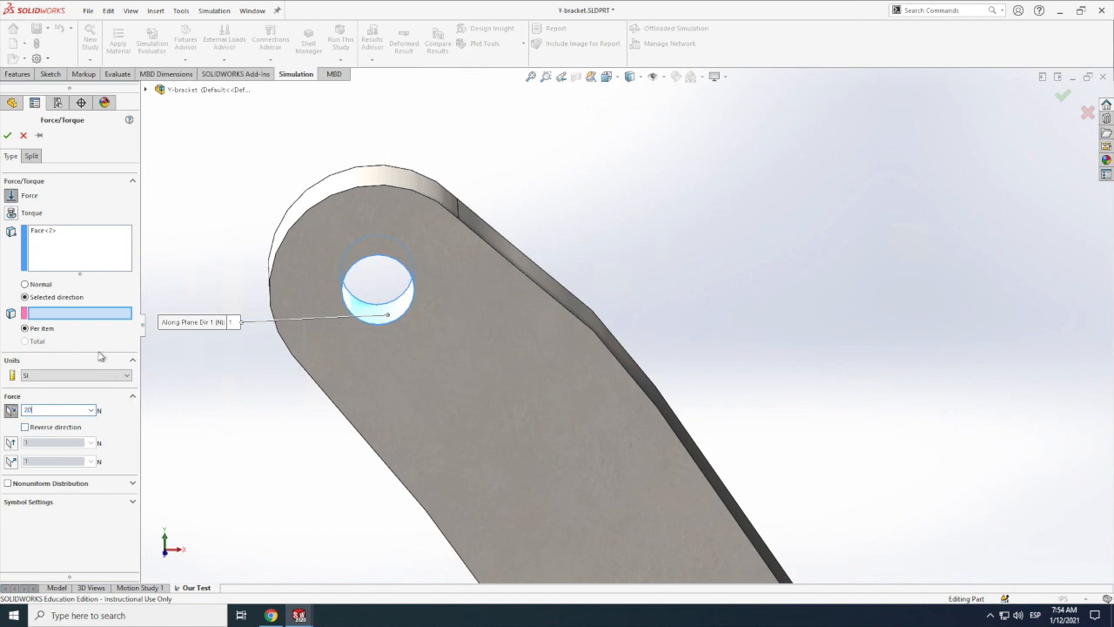
Step: Try a Normal force of 10 N on the hole face, briefly previewing the nonuniform distribution options
{"action": "left_click", "coordinate": [26, 285]}
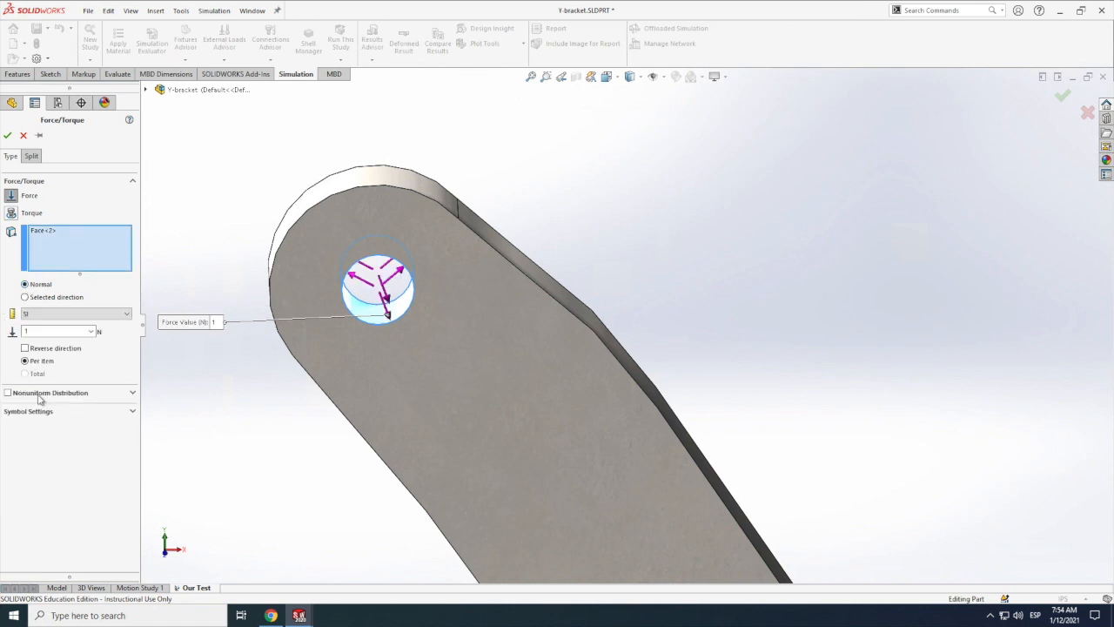
{"action": "left_click", "coordinate": [8, 394]}
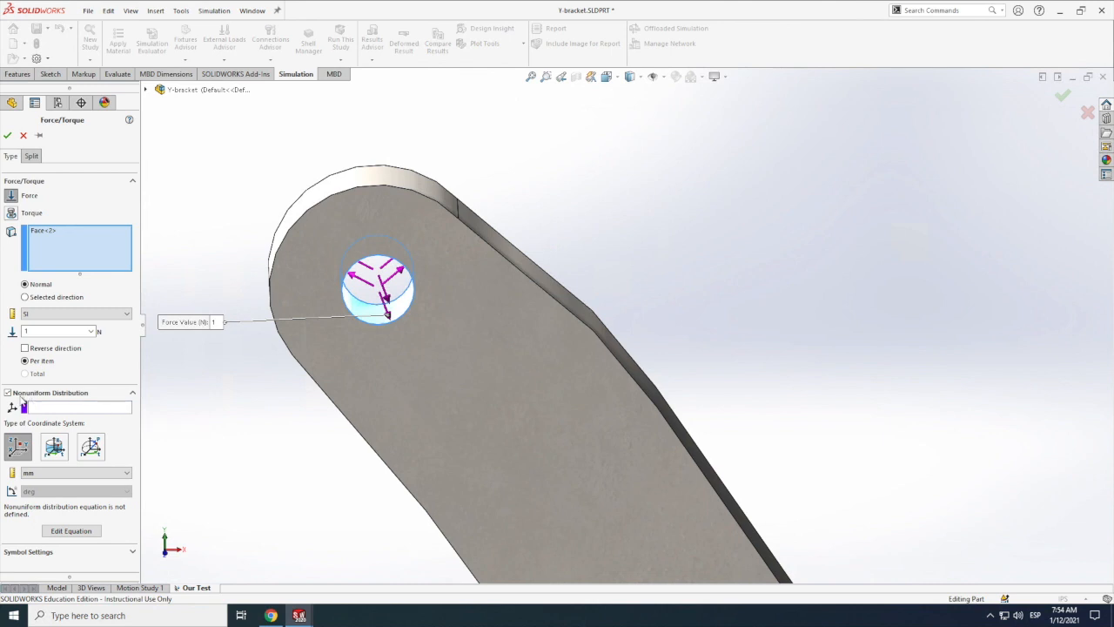
{"action": "left_click", "coordinate": [8, 394]}
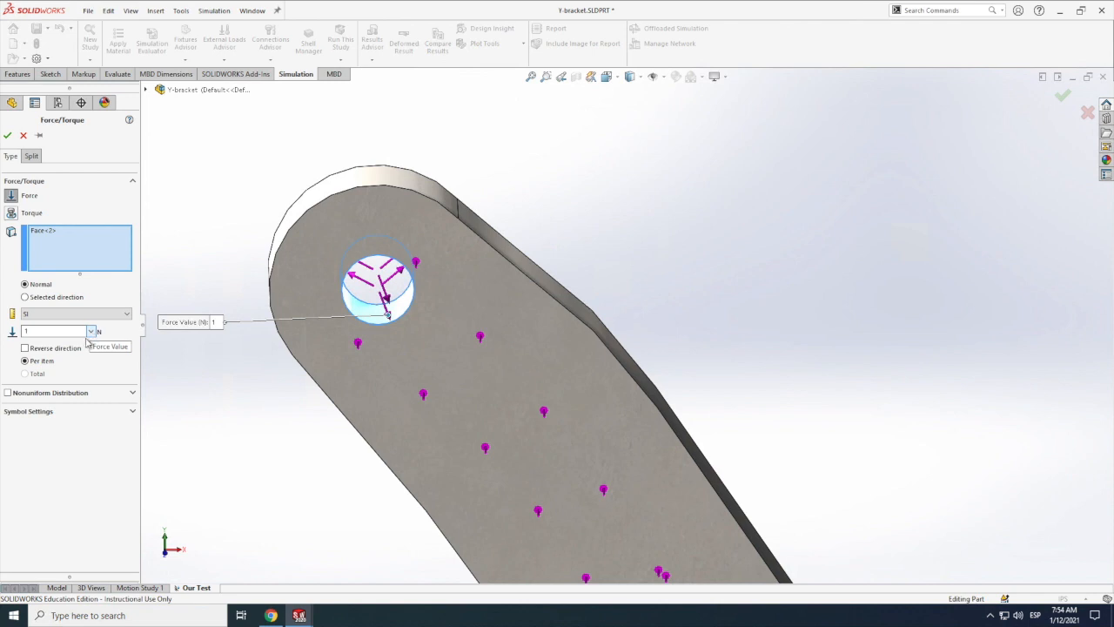
{"action": "double_click", "coordinate": [54, 332]}
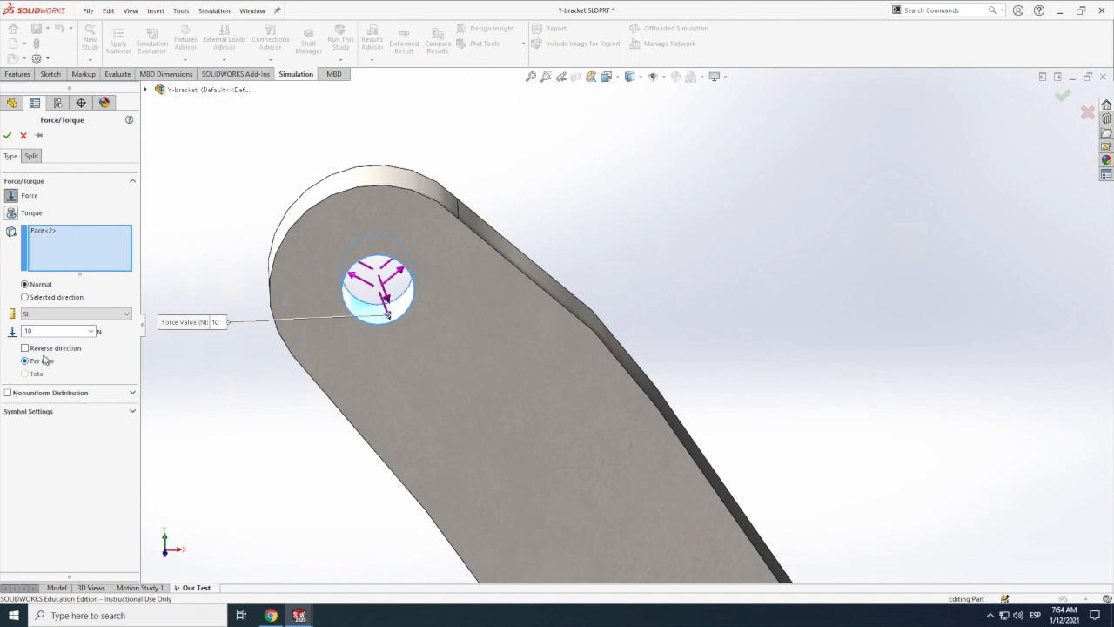
Step: Return the force to a selected direction and use the bracket's front face as the direction reference
{"action": "left_click", "coordinate": [25, 297]}
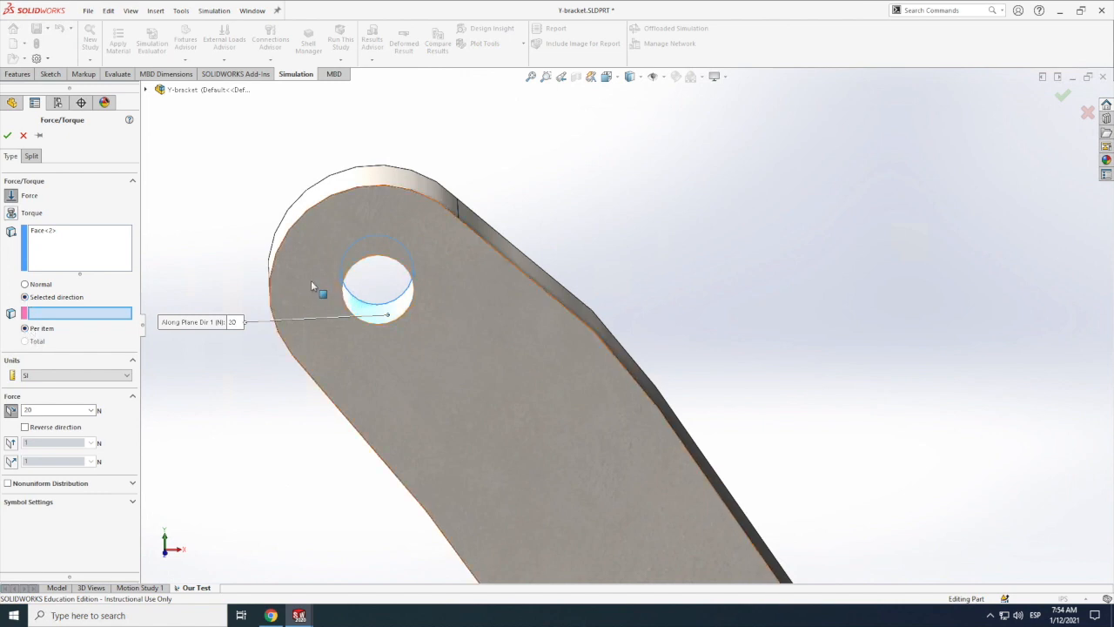
{"action": "scroll", "coordinate": [311, 285], "scroll_direction": "down", "scroll_amount": 5}
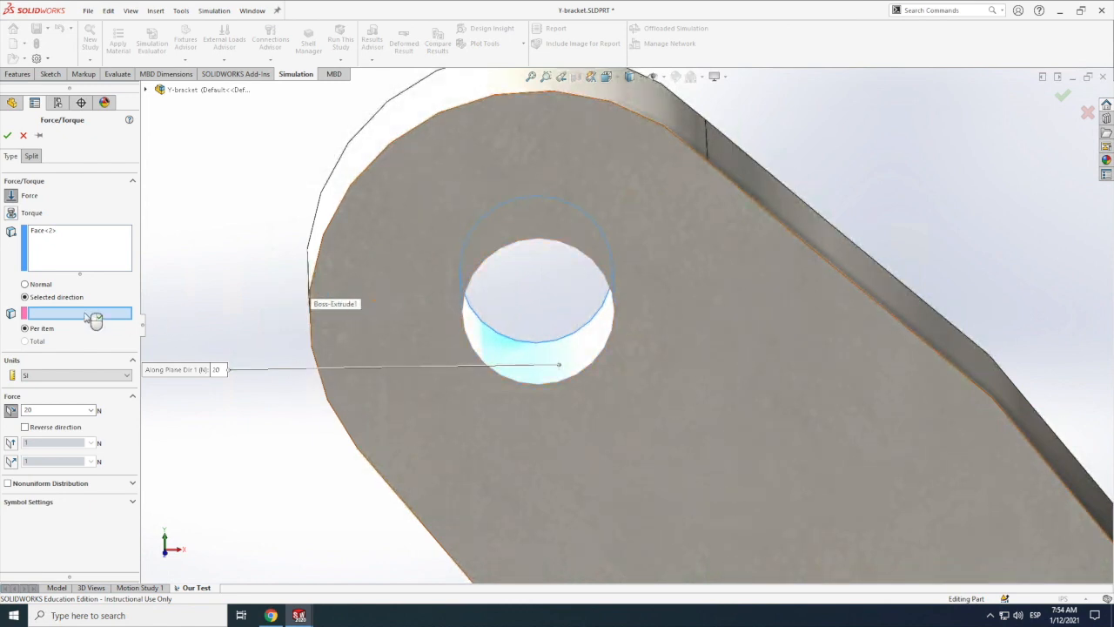
{"action": "left_click", "coordinate": [389, 277]}
{"action": "scroll", "coordinate": [287, 290], "scroll_direction": "down", "scroll_amount": 3}
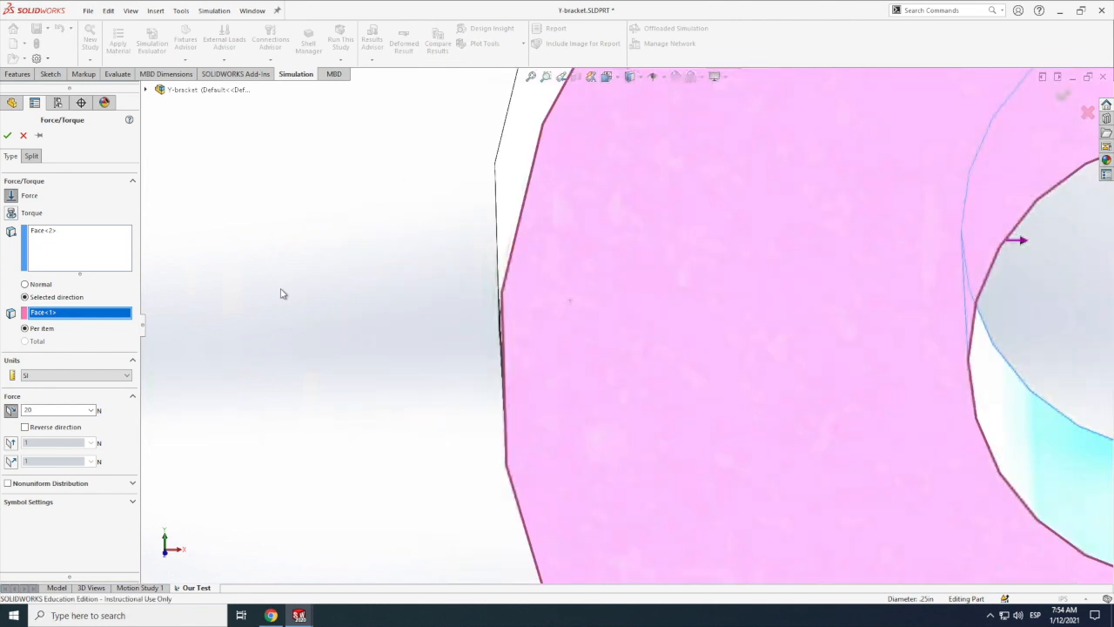
{"action": "scroll", "coordinate": [285, 288], "scroll_direction": "up", "scroll_amount": 1}
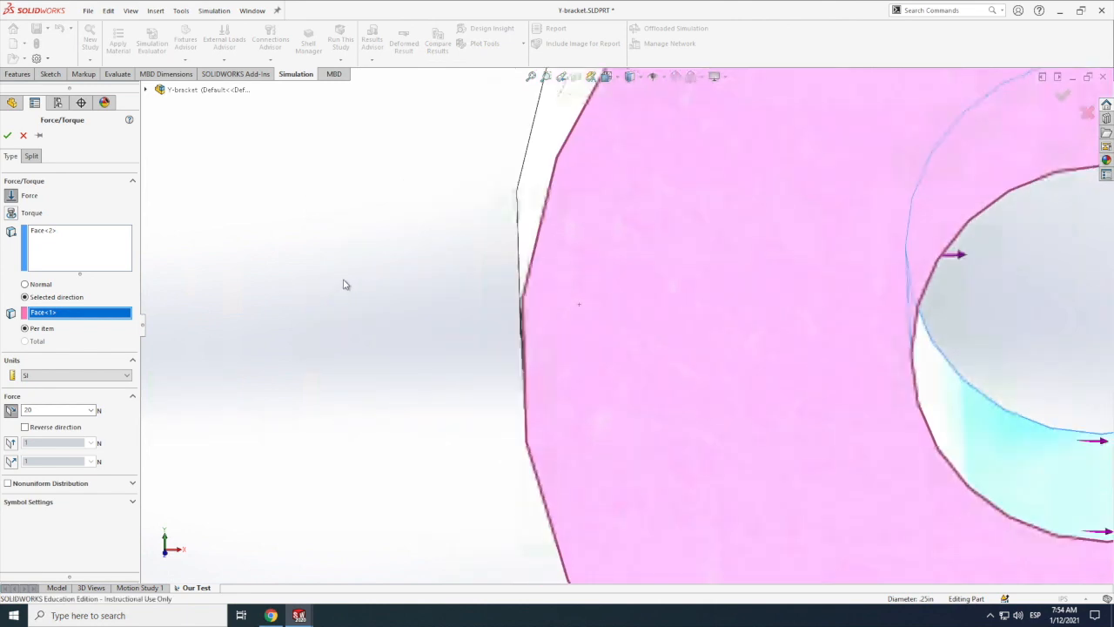
{"action": "scroll", "coordinate": [344, 284], "scroll_direction": "up", "scroll_amount": 2}
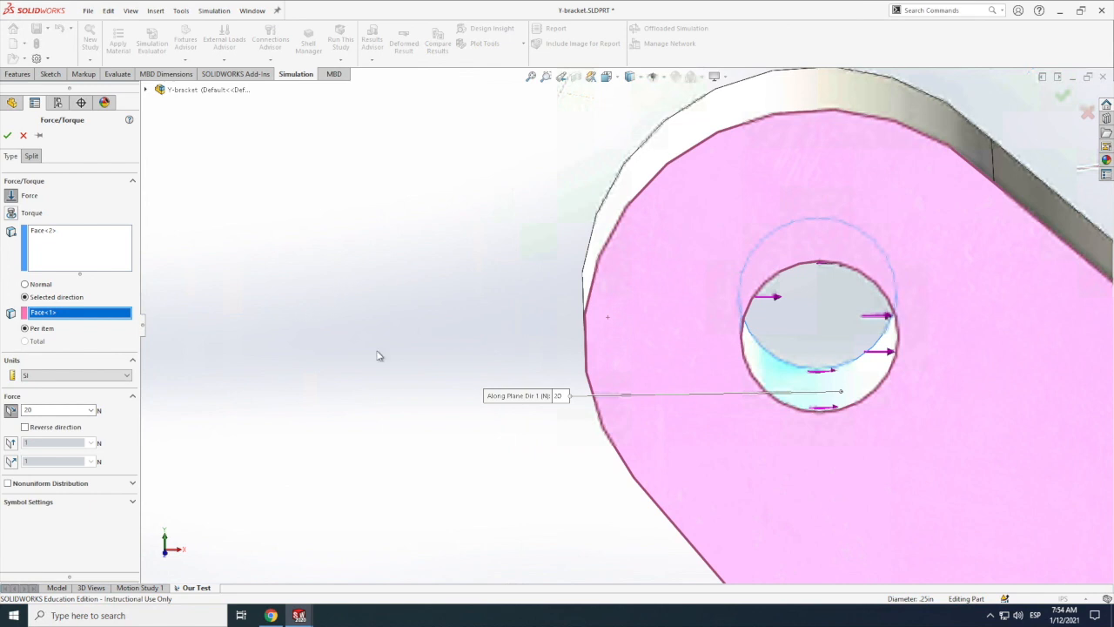
Step: Reverse the left-arm force so it pulls outward, set it to 100 N, and accept the load
{"action": "scroll", "coordinate": [662, 331], "scroll_direction": "up", "scroll_amount": 5}
{"action": "scroll", "coordinate": [636, 327], "scroll_direction": "down", "scroll_amount": 1}
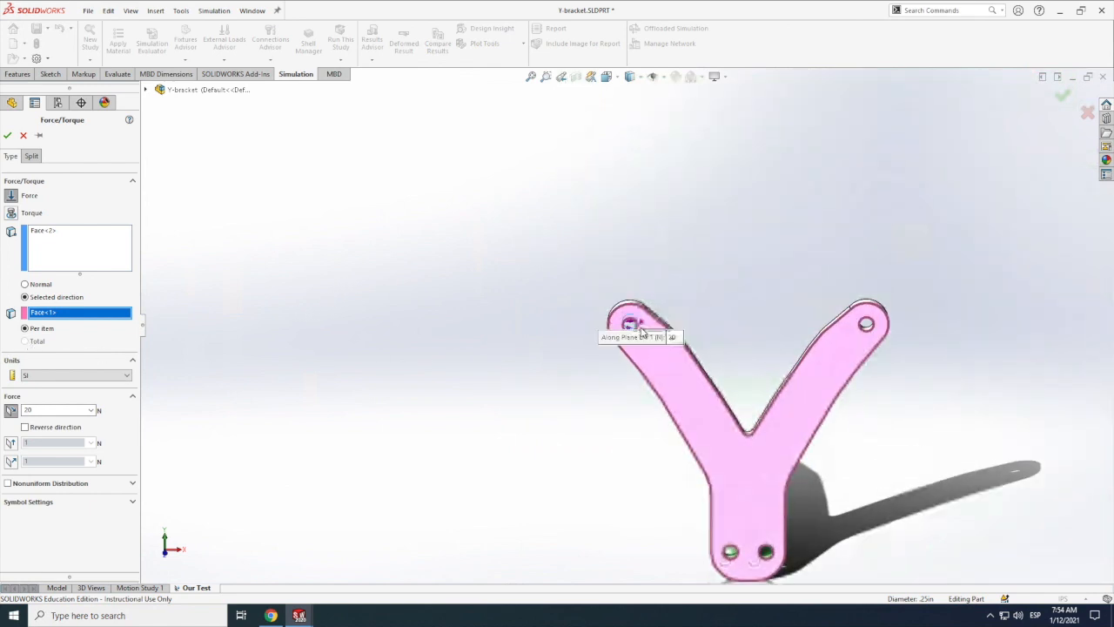
{"action": "scroll", "coordinate": [704, 359], "scroll_direction": "down", "scroll_amount": 2}
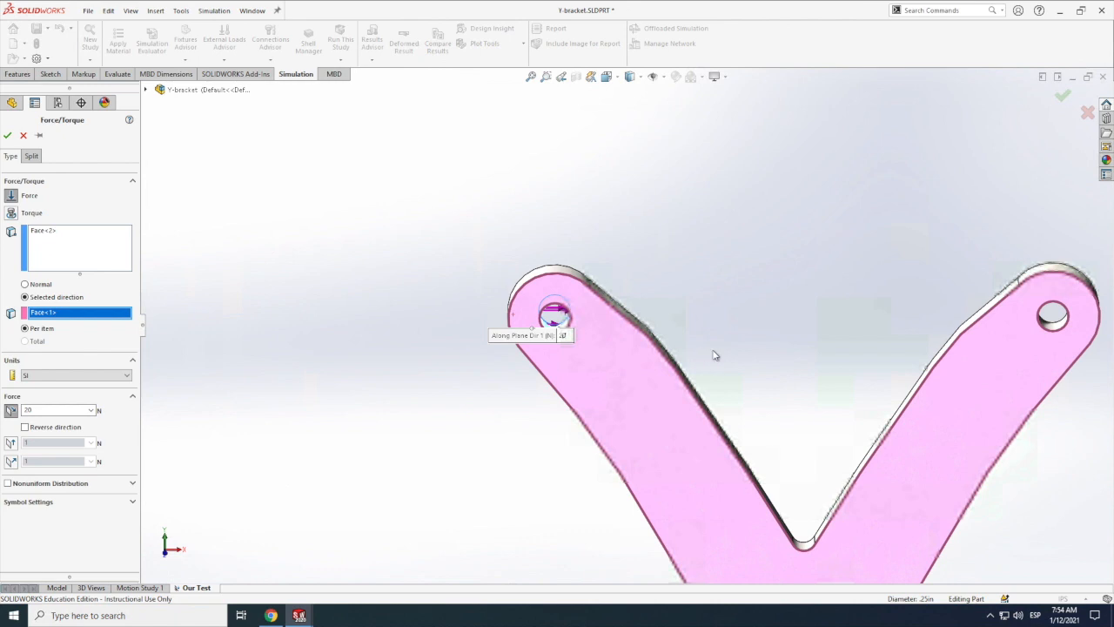
{"action": "scroll", "coordinate": [714, 363], "scroll_direction": "down", "scroll_amount": 1}
{"action": "left_click", "coordinate": [24, 427]}
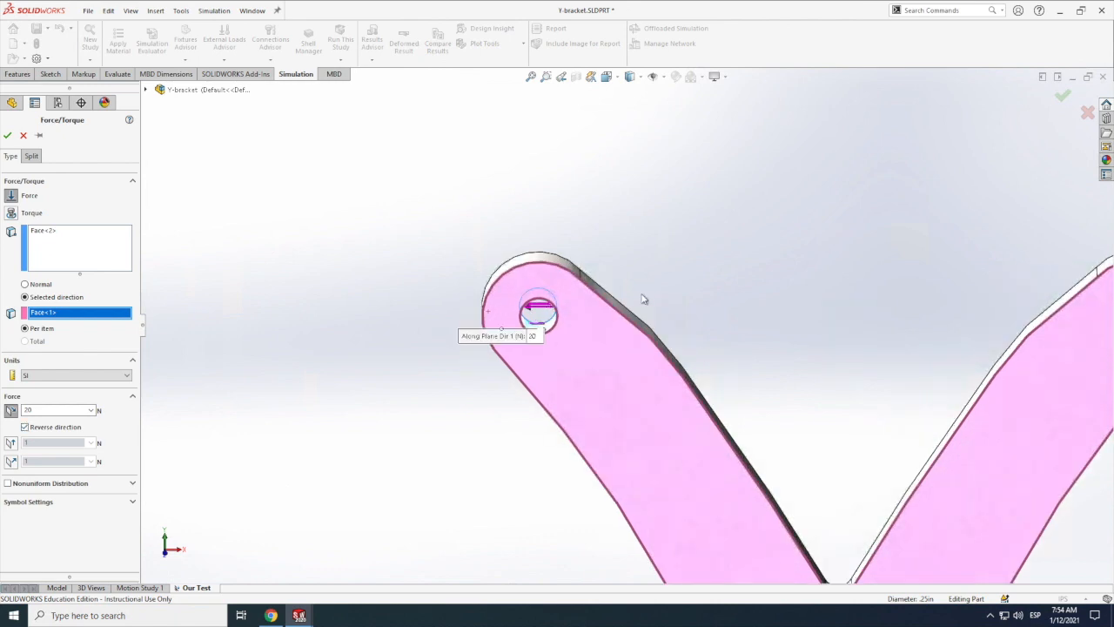
{"action": "scroll", "coordinate": [592, 334], "scroll_direction": "down", "scroll_amount": 1}
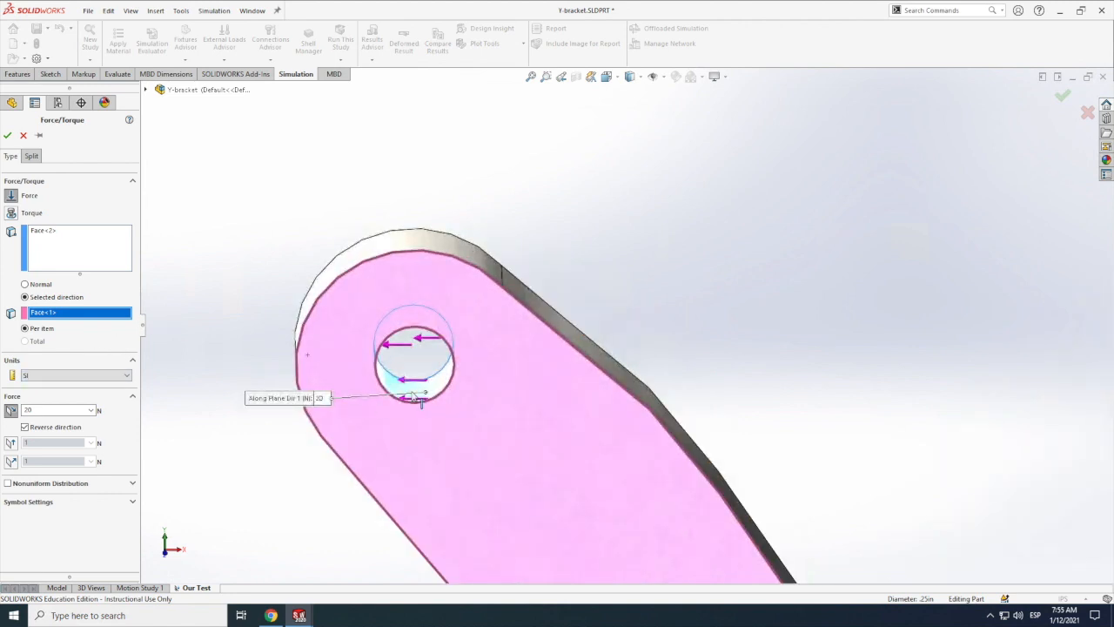
{"action": "double_click", "coordinate": [39, 409]}
{"action": "left_click", "coordinate": [7, 135]}
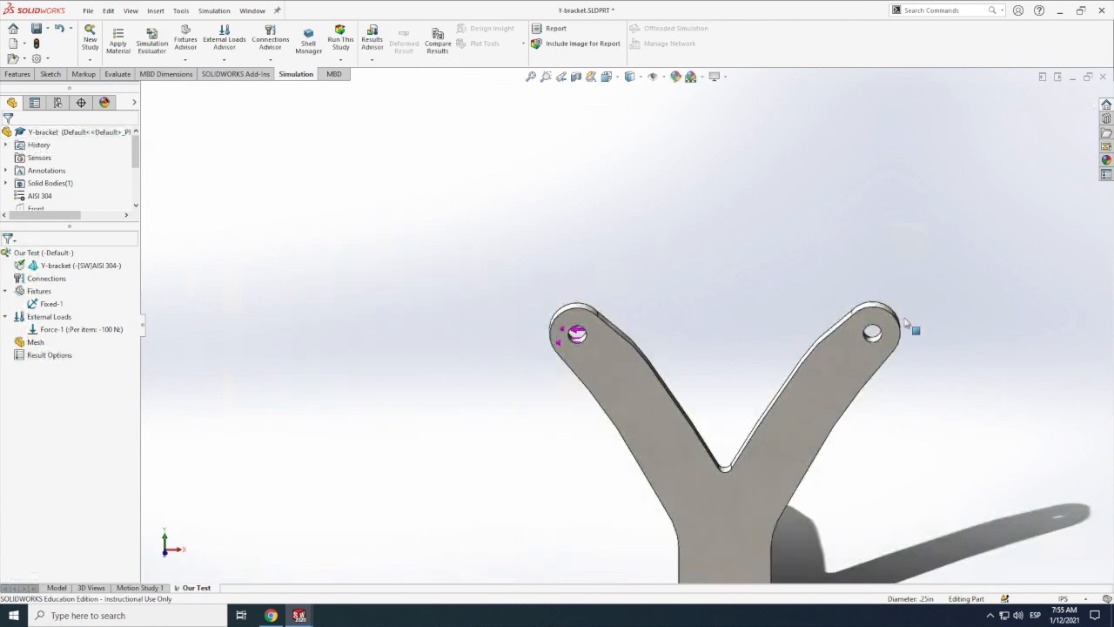
Step: Start a second Force load on the right arm's inner hole face, with the bracket's front face as the selected direction reference
{"action": "scroll", "coordinate": [887, 331], "scroll_direction": "down", "scroll_amount": 7}
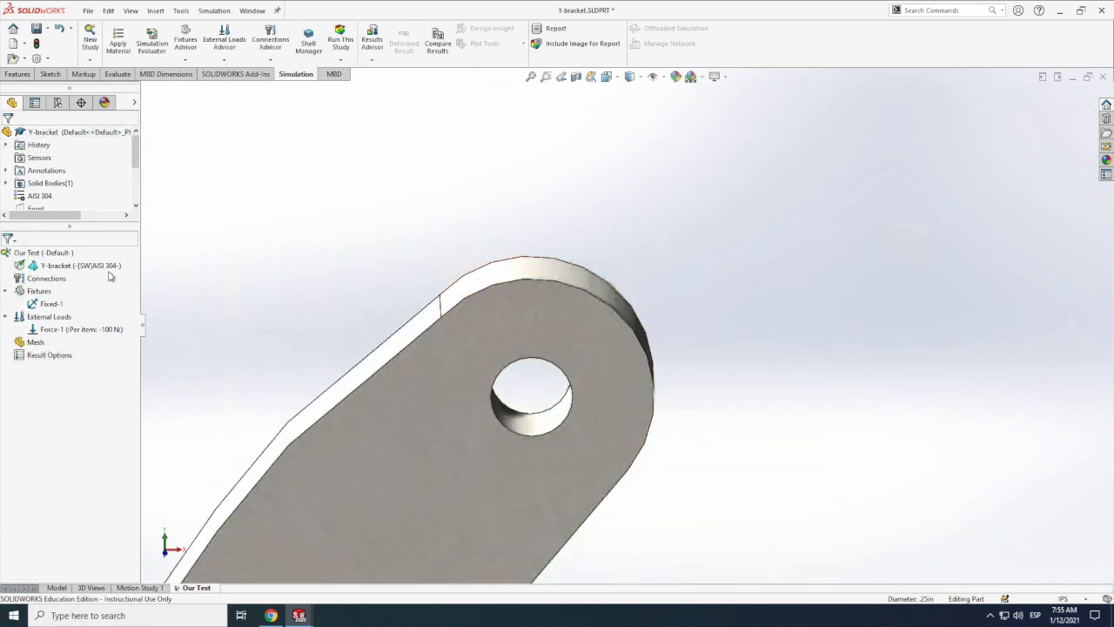
{"action": "right_click", "coordinate": [50, 319]}
{"action": "left_click", "coordinate": [74, 56]}
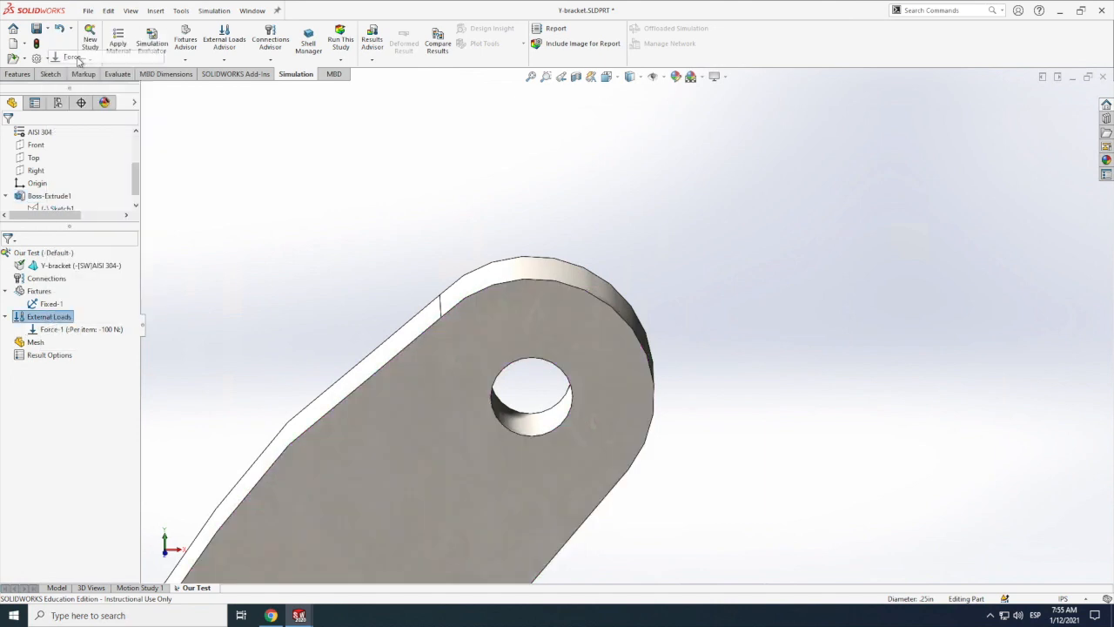
{"action": "left_click", "coordinate": [541, 425]}
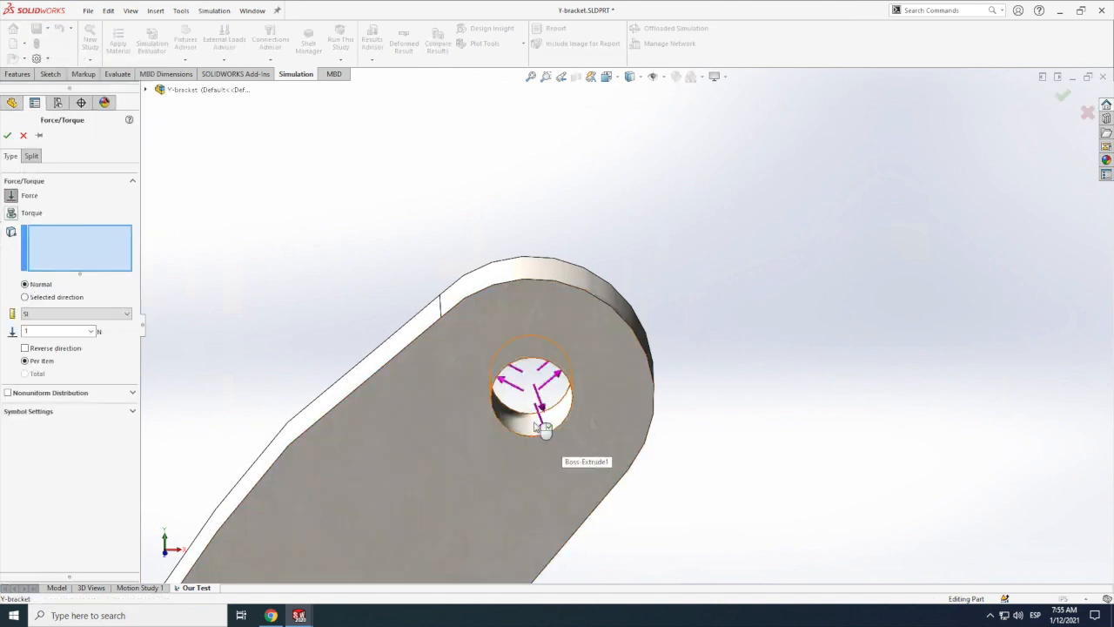
{"action": "scroll", "coordinate": [517, 444], "scroll_direction": "down", "scroll_amount": 1}
{"action": "left_click", "coordinate": [25, 298]}
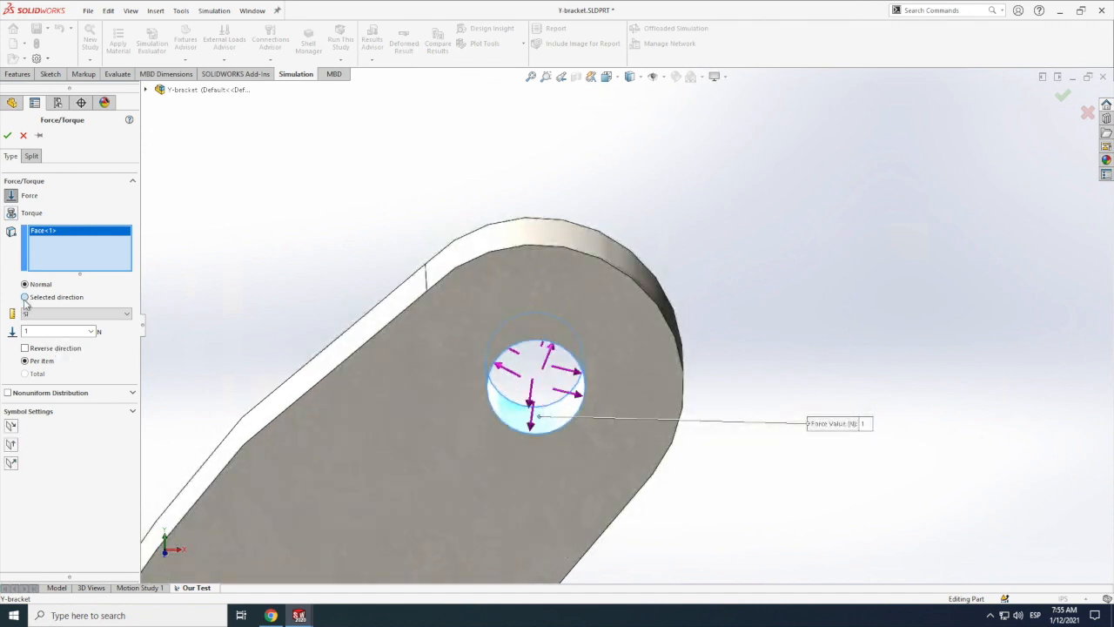
{"action": "left_click", "coordinate": [522, 503]}
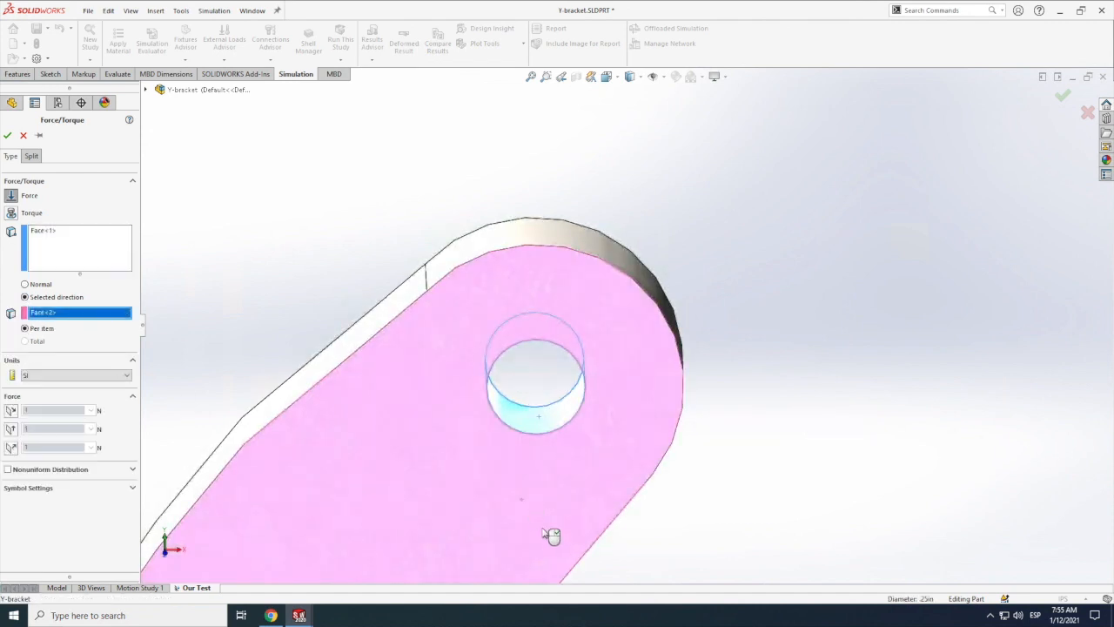
Step: Enable the first along-plane component of the right-arm force at 100 N and accept the load
{"action": "left_click", "coordinate": [10, 410]}
{"action": "double_click", "coordinate": [36, 410]}
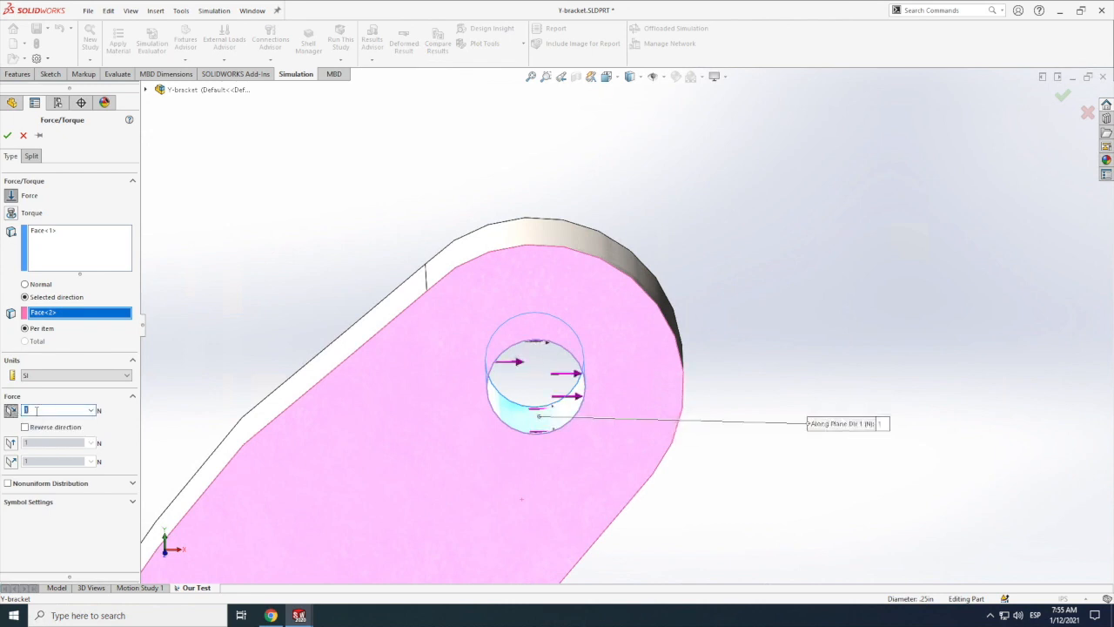
{"action": "left_click", "coordinate": [113, 421]}
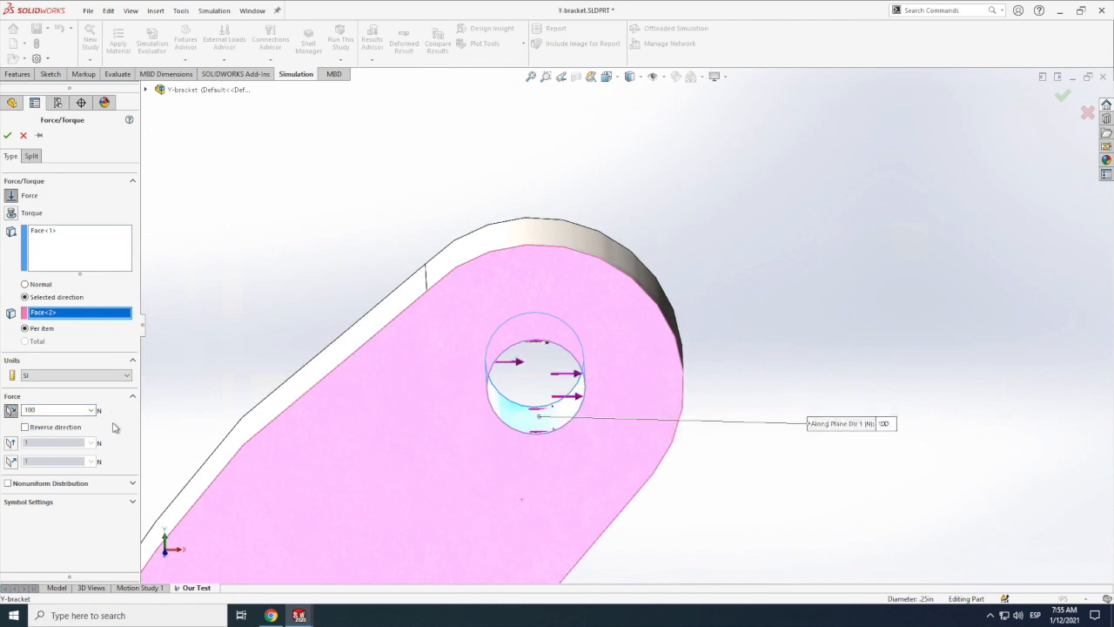
{"action": "left_click", "coordinate": [7, 135]}
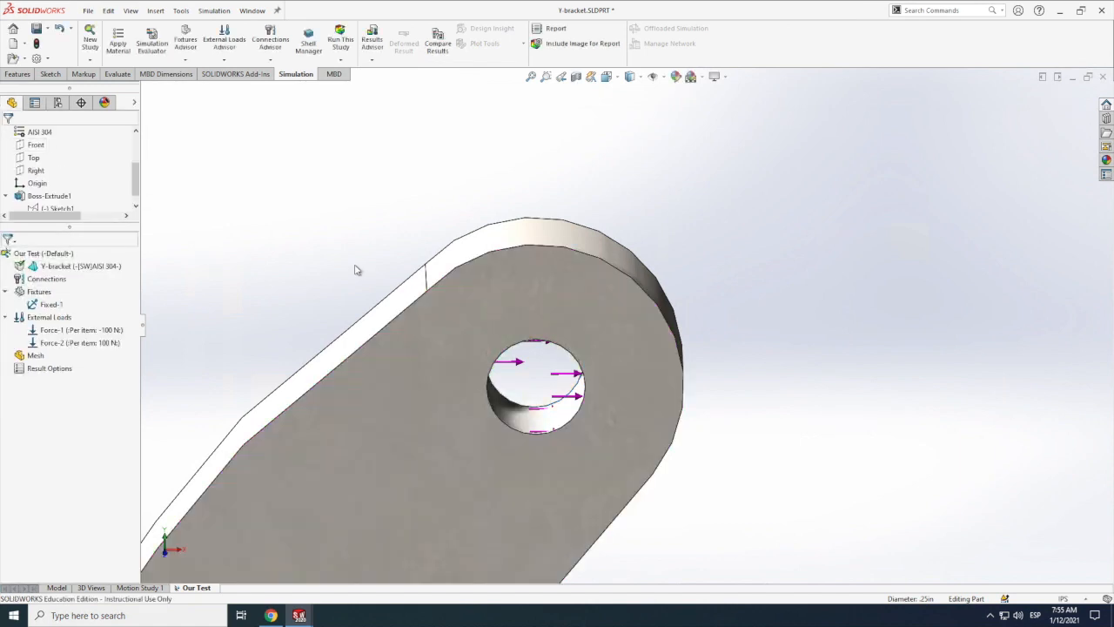
{"action": "scroll", "coordinate": [354, 266], "scroll_direction": "up", "scroll_amount": 3}
{"action": "scroll", "coordinate": [368, 263], "scroll_direction": "up", "scroll_amount": 3}
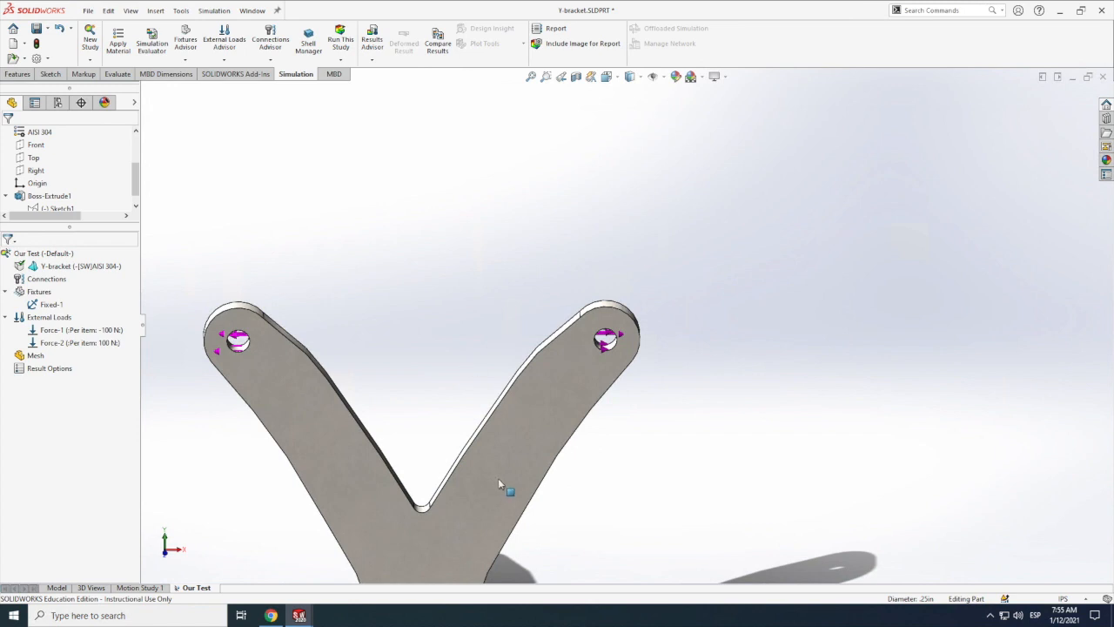
{"action": "scroll", "coordinate": [453, 475], "scroll_direction": "down", "scroll_amount": 2}
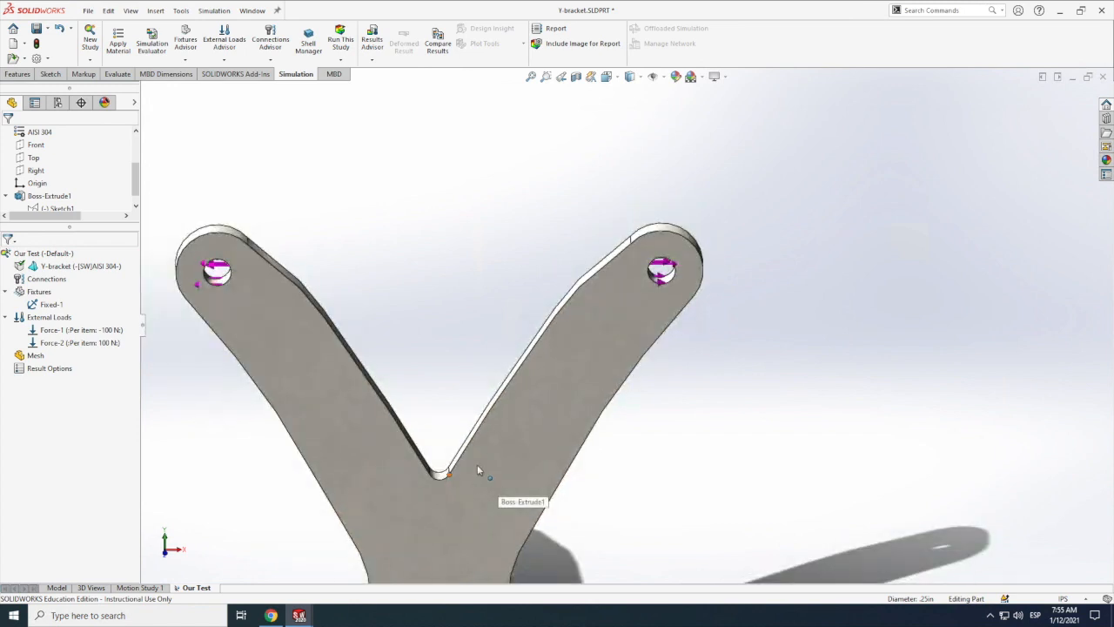
{"action": "scroll", "coordinate": [477, 464], "scroll_direction": "up", "scroll_amount": 5}
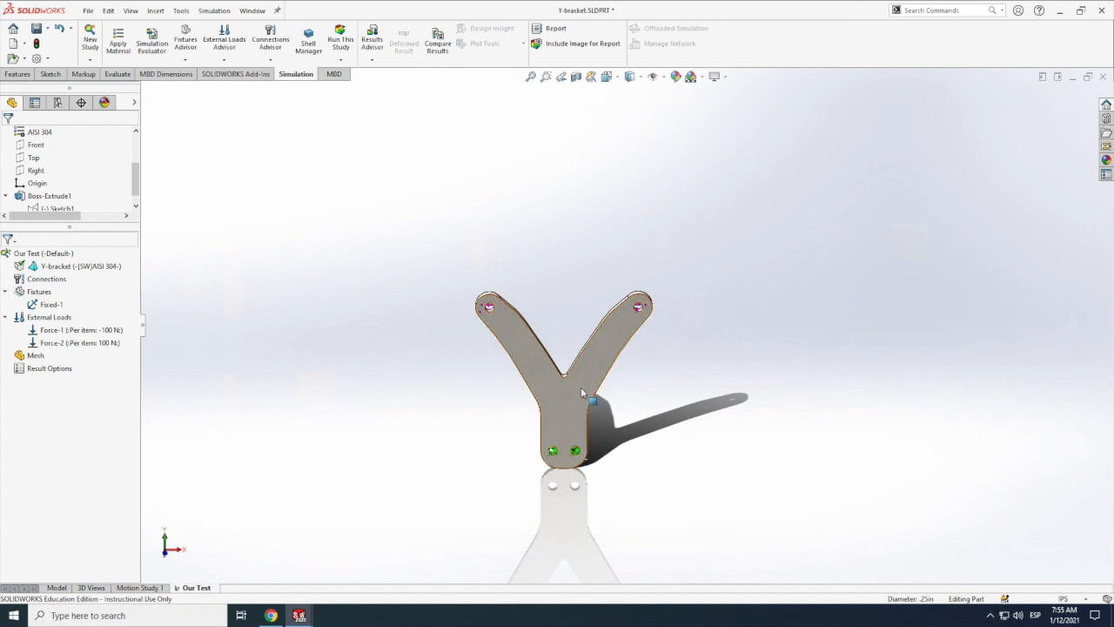
{"action": "scroll", "coordinate": [598, 302], "scroll_direction": "down", "scroll_amount": 3}
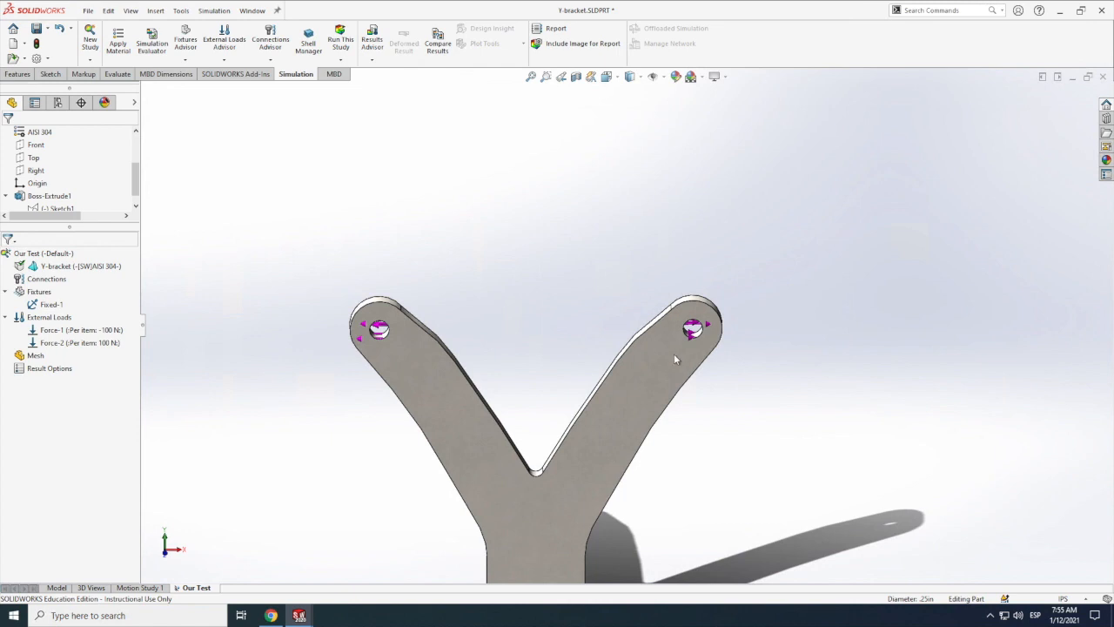
{"action": "scroll", "coordinate": [688, 349], "scroll_direction": "down", "scroll_amount": 4}
{"action": "scroll", "coordinate": [642, 363], "scroll_direction": "up", "scroll_amount": 4}
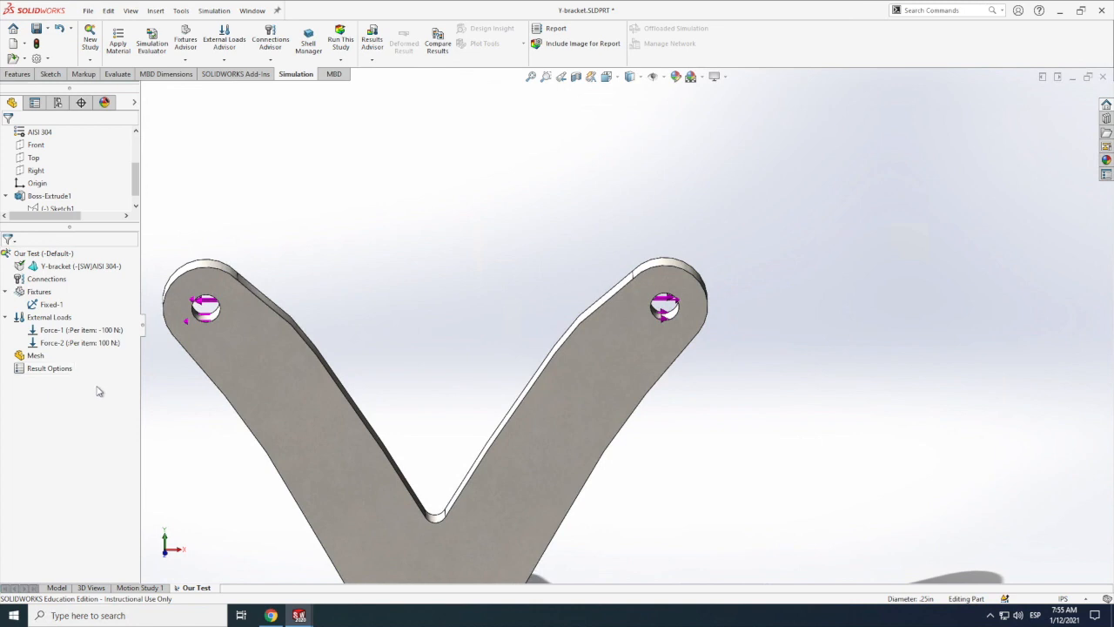
Step: Create a standard mesh for the bracket, with mesh parameters enabled and the density set somewhat finer than the middle setting
{"action": "right_click", "coordinate": [34, 358]}
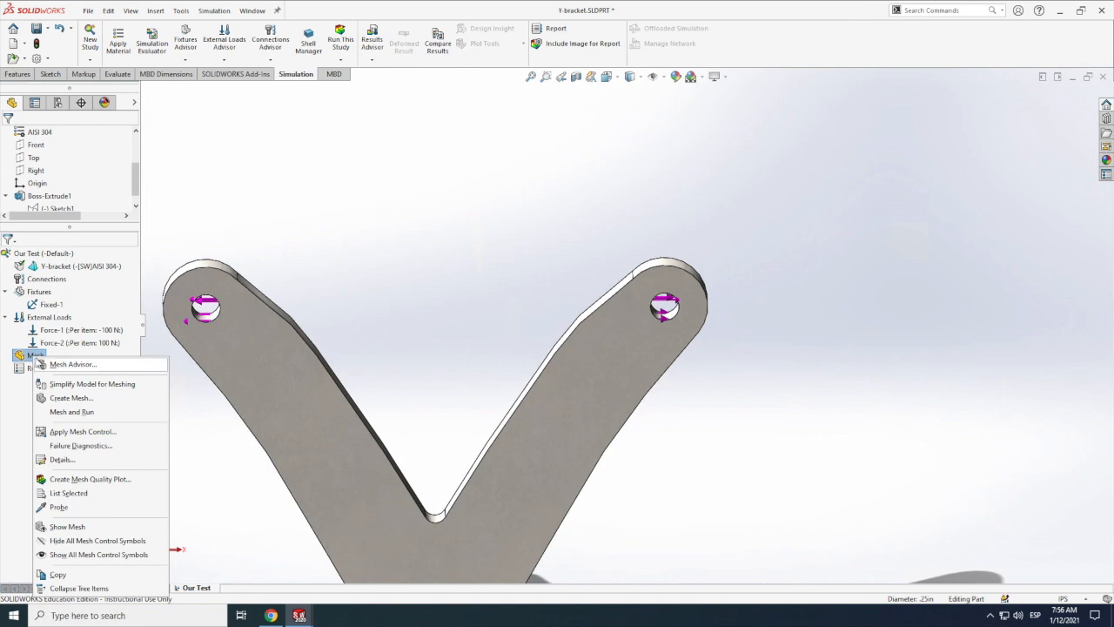
{"action": "left_click", "coordinate": [70, 398]}
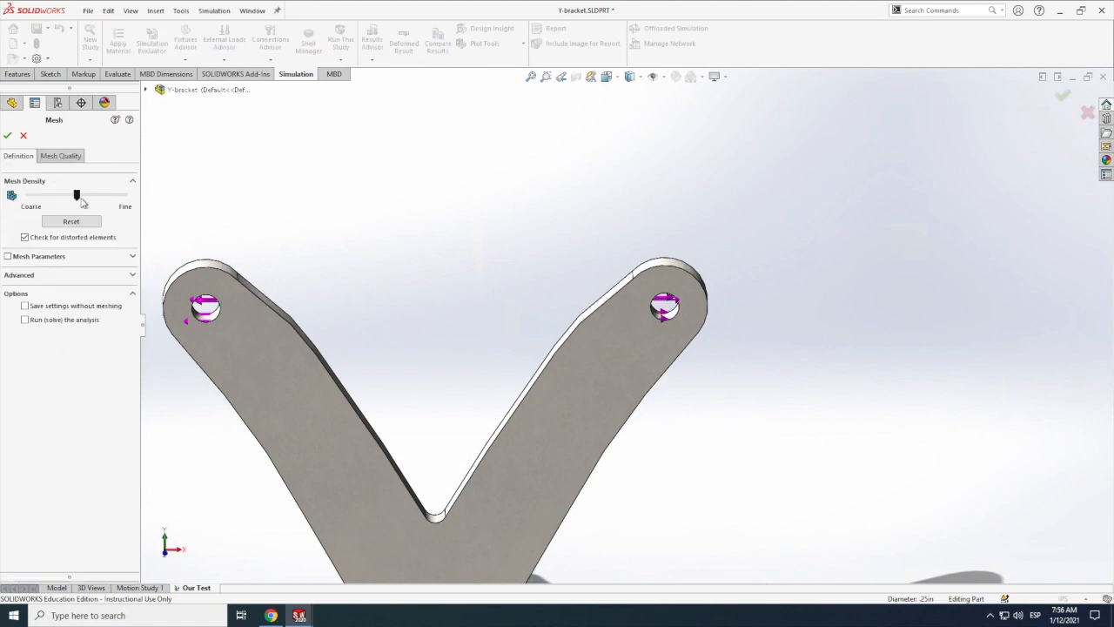
{"action": "left_click_drag", "start_coordinate": [77, 198], "coordinate": [86, 203]}
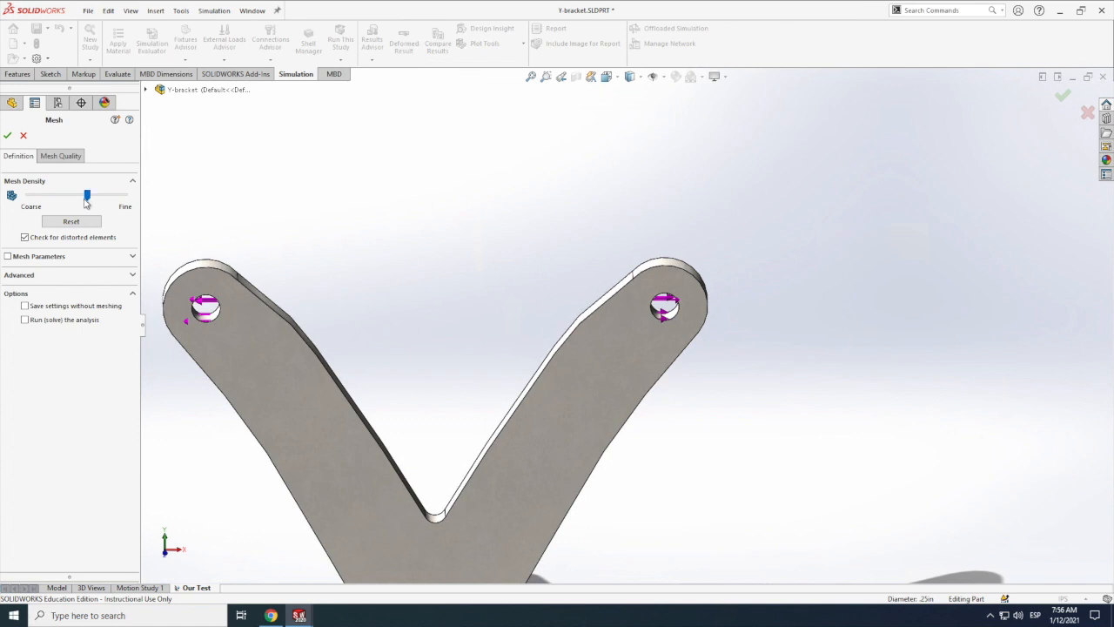
{"action": "left_click", "coordinate": [65, 257]}
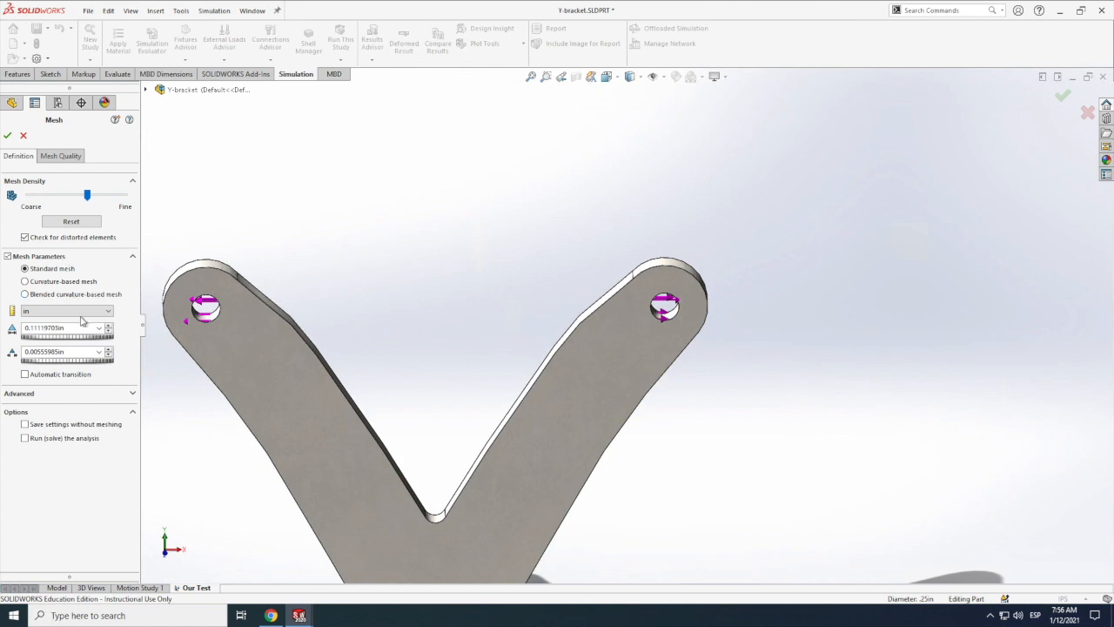
{"action": "left_click", "coordinate": [77, 258]}
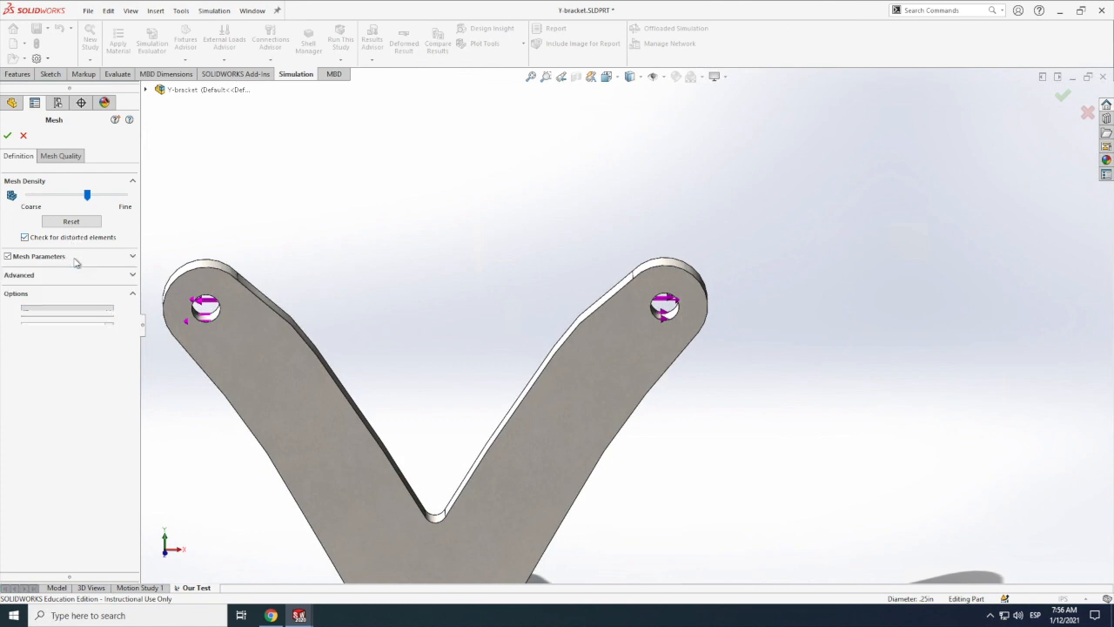
{"action": "left_click_drag", "start_coordinate": [88, 196], "coordinate": [93, 199]}
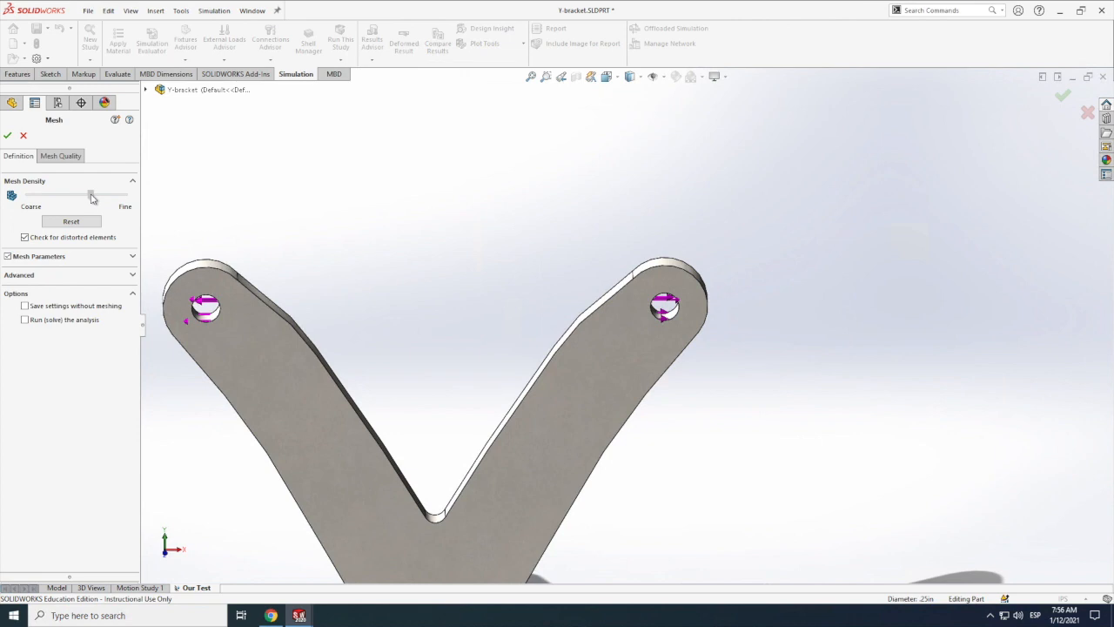
{"action": "left_click", "coordinate": [41, 277]}
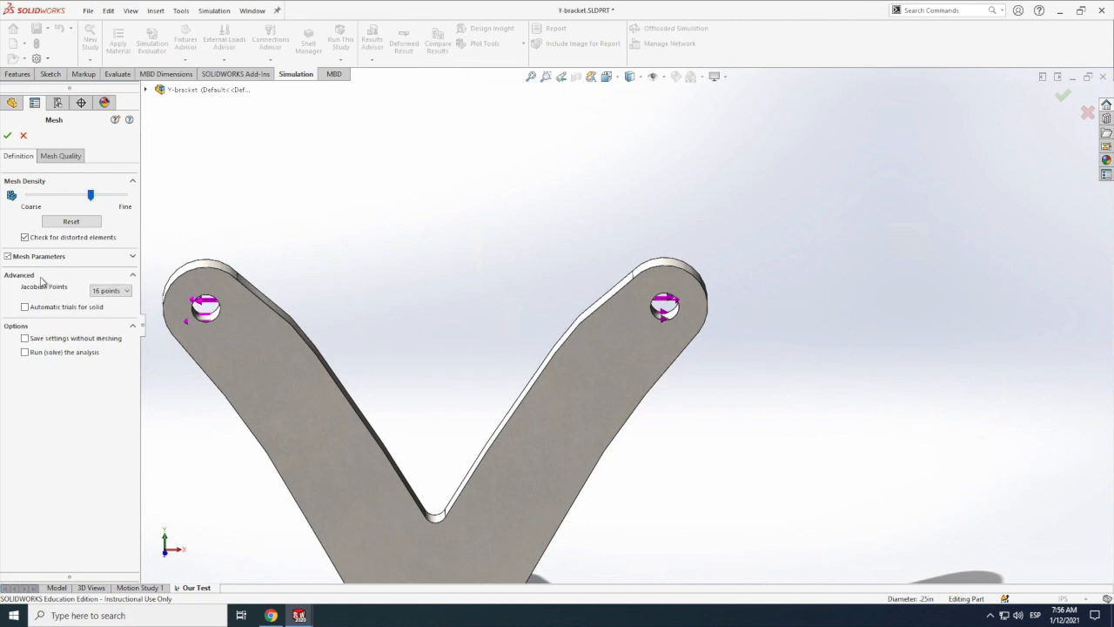
{"action": "left_click", "coordinate": [41, 278]}
{"action": "left_click", "coordinate": [7, 135]}
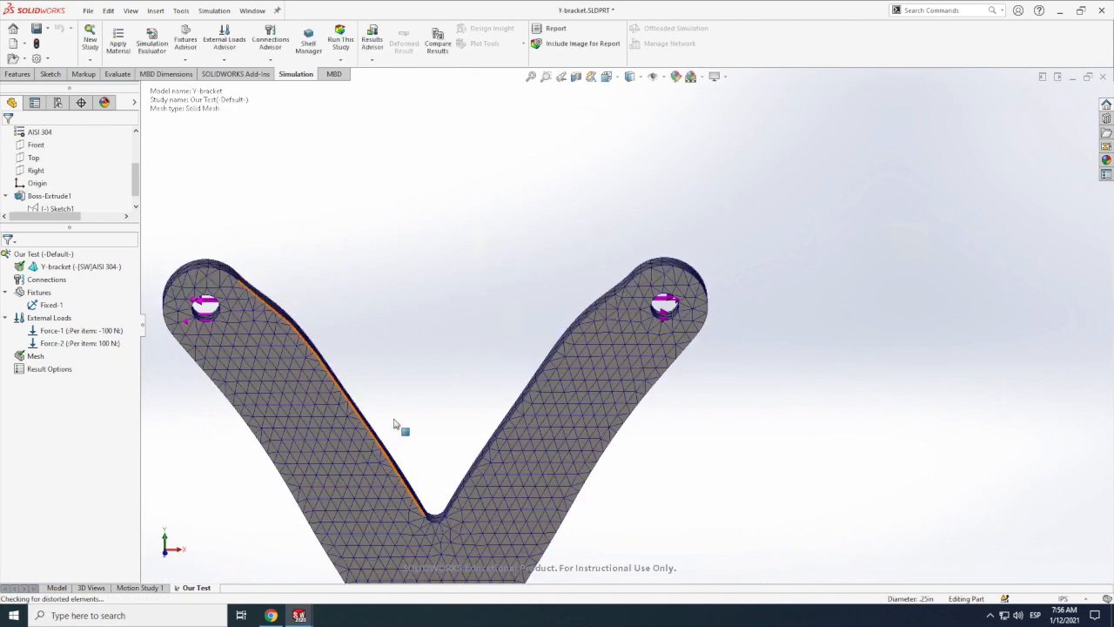
Step: Run the Our Test study on the meshed bracket
{"action": "scroll", "coordinate": [439, 309], "scroll_direction": "up", "scroll_amount": 4}
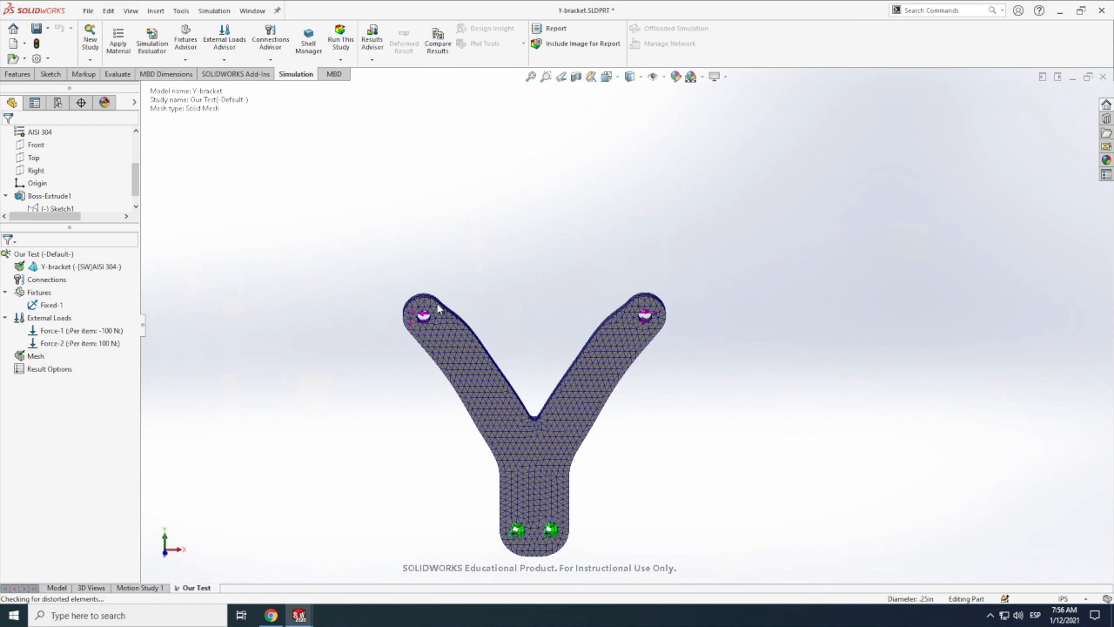
{"action": "scroll", "coordinate": [612, 474], "scroll_direction": "down", "scroll_amount": 1}
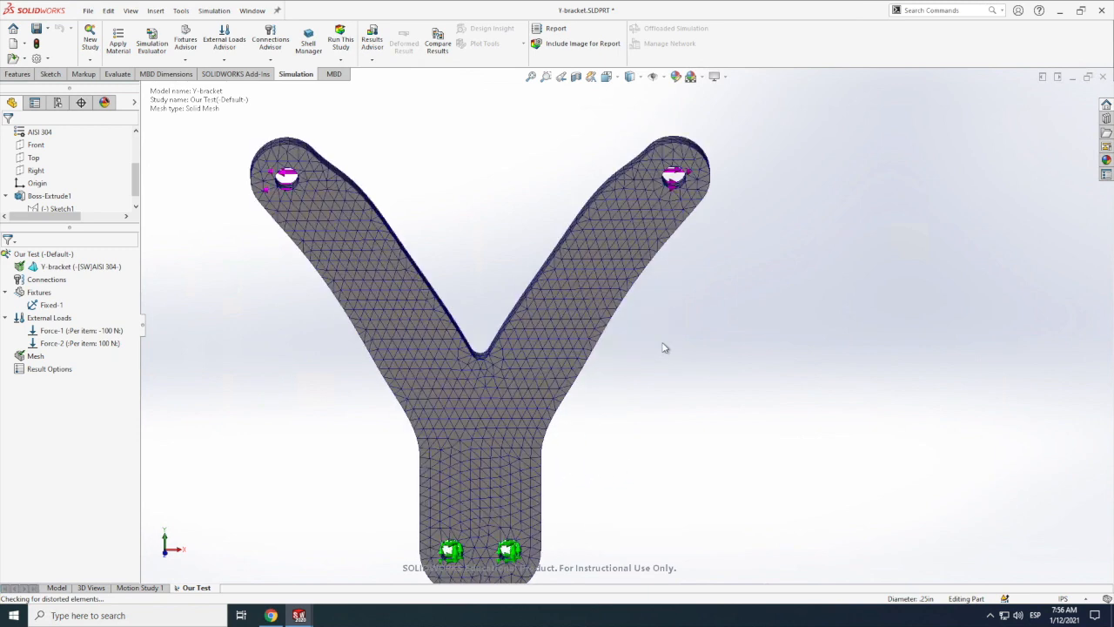
{"action": "right_click", "coordinate": [37, 358]}
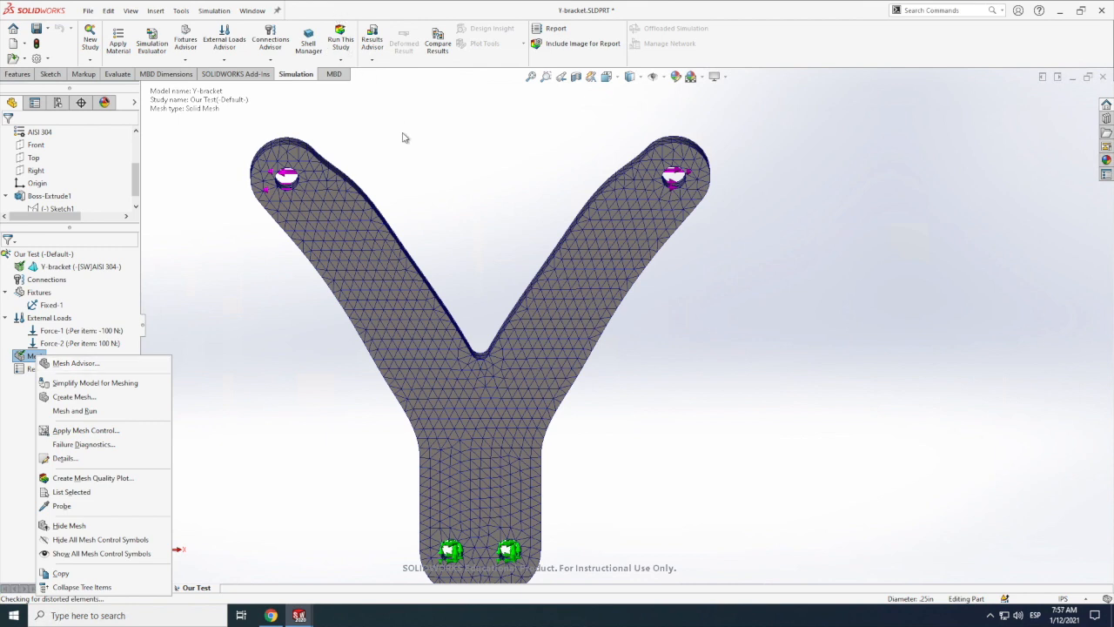
{"action": "left_click", "coordinate": [346, 50]}
{"action": "left_click", "coordinate": [340, 40]}
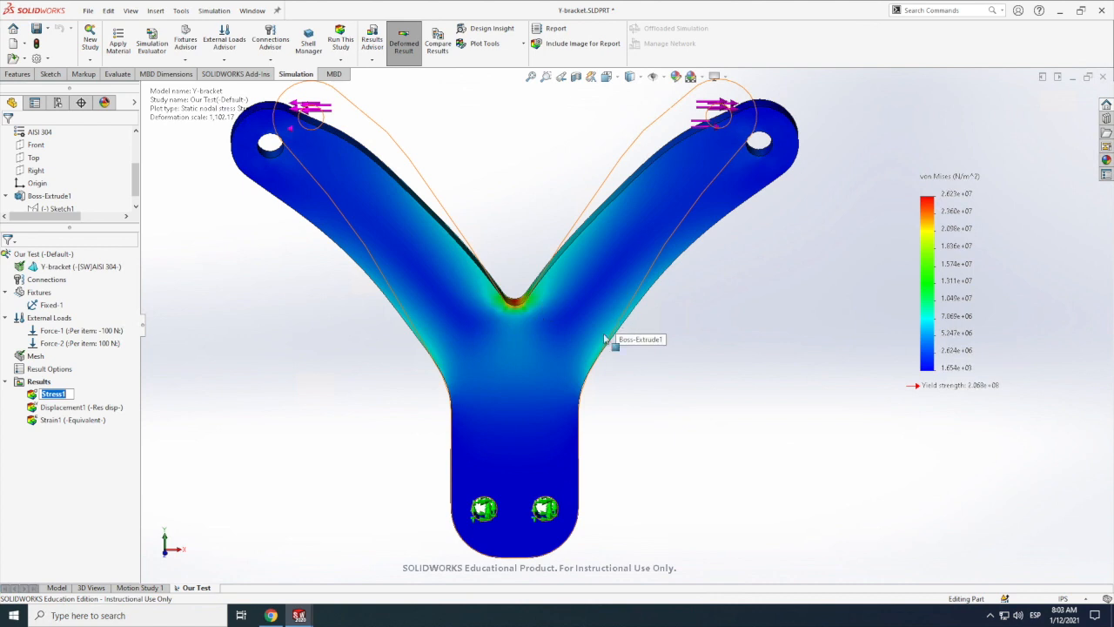
Step: Examine the von Mises stress plot of the bracket, especially around the inner fillet where the two arms meet
{"action": "scroll", "coordinate": [623, 343], "scroll_direction": "up", "scroll_amount": 3}
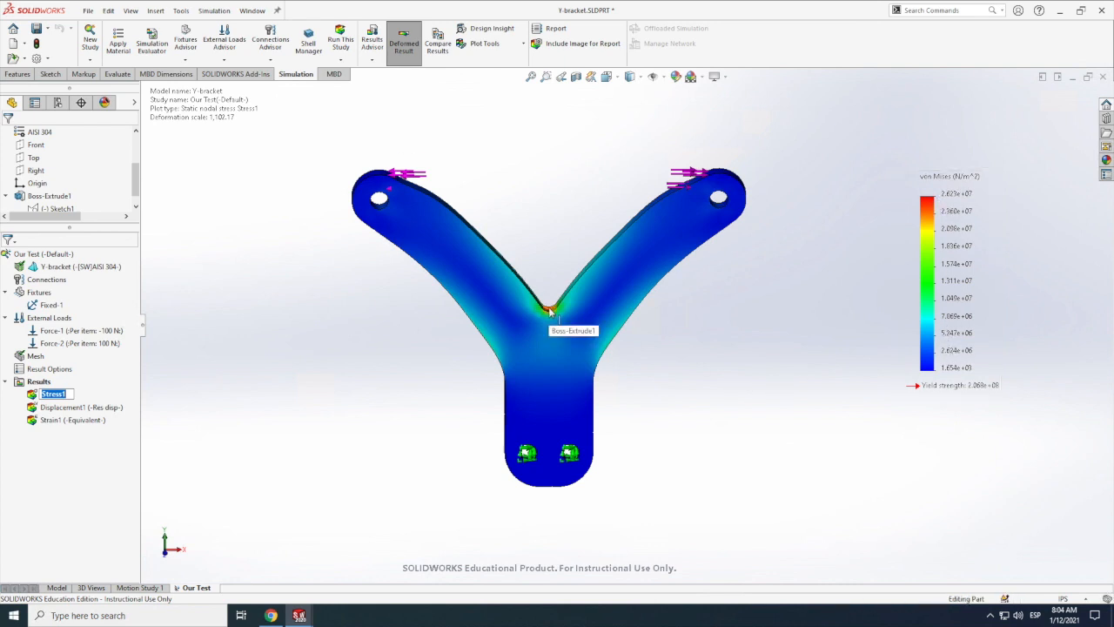
{"action": "scroll", "coordinate": [553, 311], "scroll_direction": "down", "scroll_amount": 2}
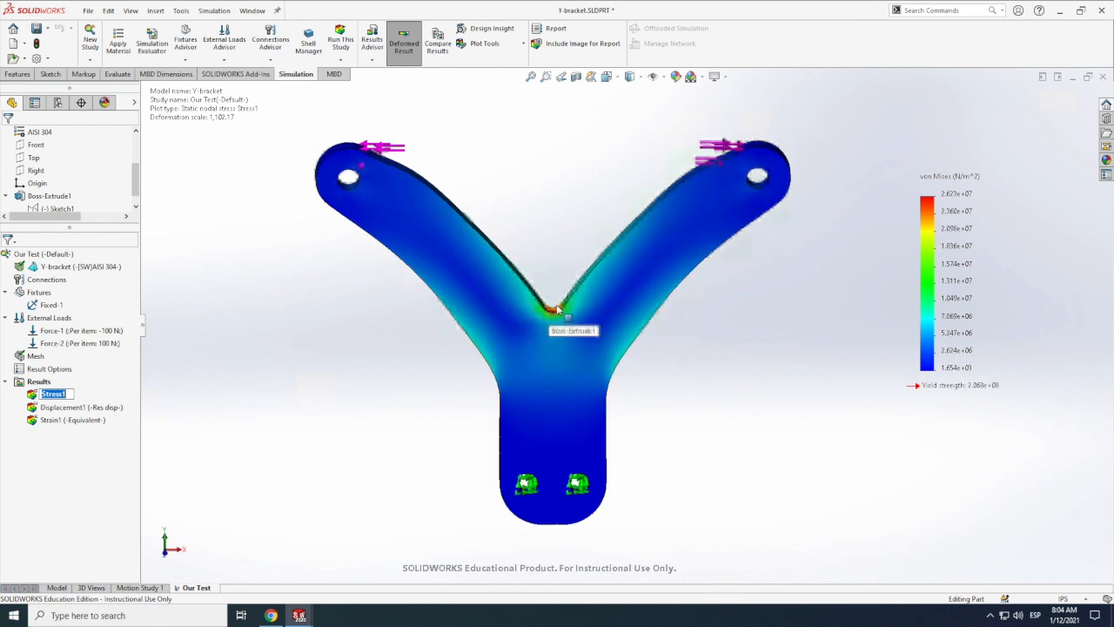
{"action": "scroll", "coordinate": [566, 314], "scroll_direction": "down", "scroll_amount": 5}
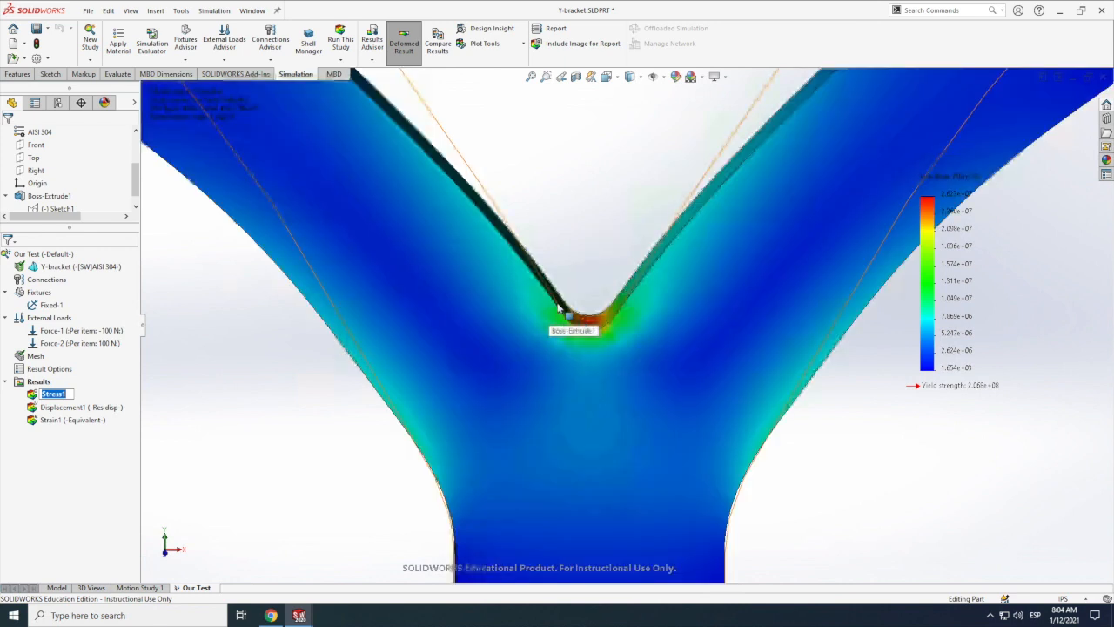
{"action": "scroll", "coordinate": [600, 326], "scroll_direction": "down", "scroll_amount": 3}
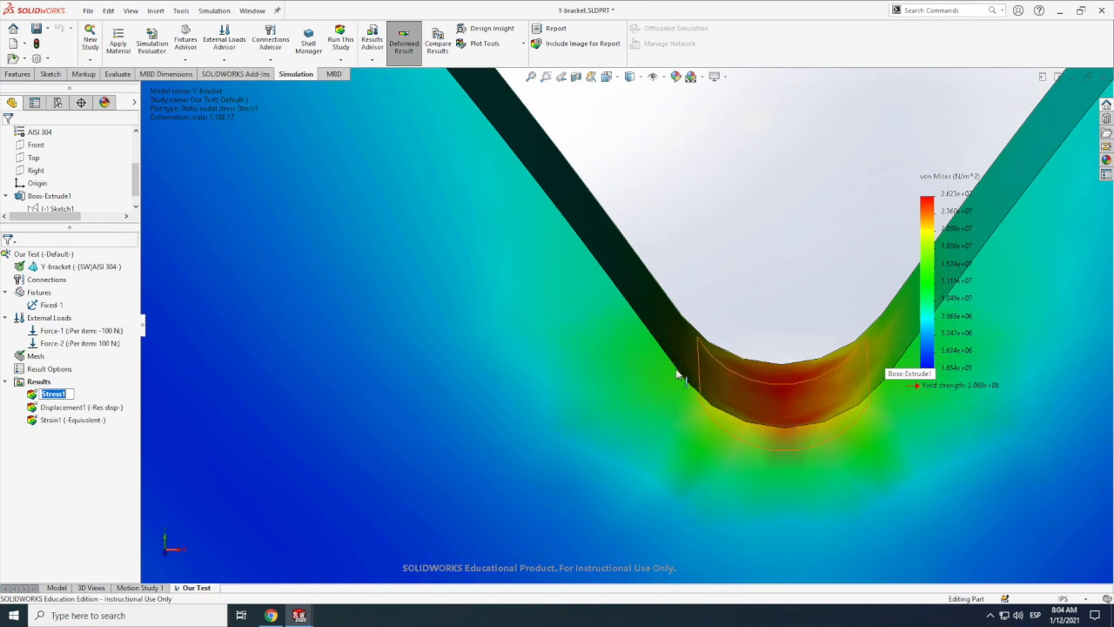
{"action": "scroll", "coordinate": [675, 372], "scroll_direction": "up", "scroll_amount": 5}
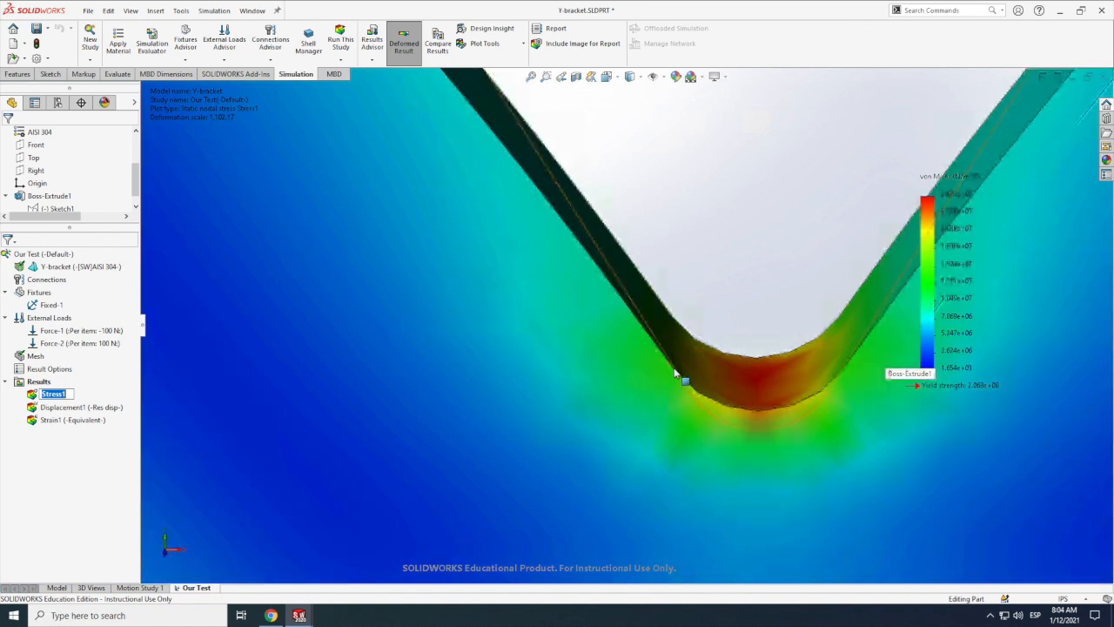
{"action": "scroll", "coordinate": [662, 381], "scroll_direction": "up", "scroll_amount": 10}
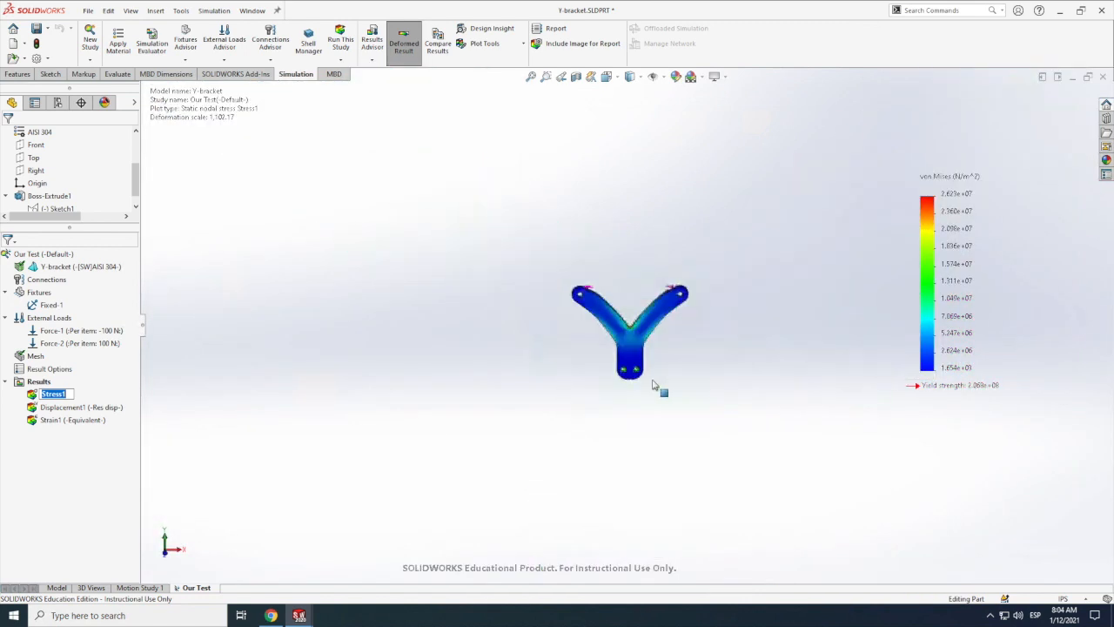
{"action": "key", "text": "f"}
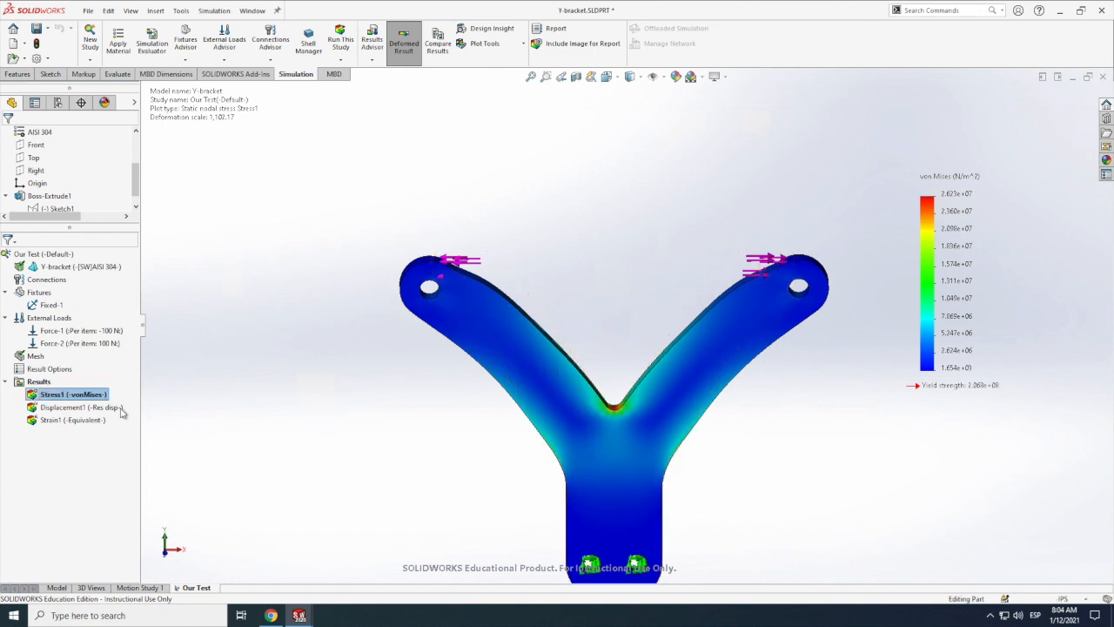
Step: Show the resultant displacement plot and preview its animation with the speed set to 120, closing the animation without saving it
{"action": "left_click", "coordinate": [86, 409]}
{"action": "double_click", "coordinate": [86, 408]}
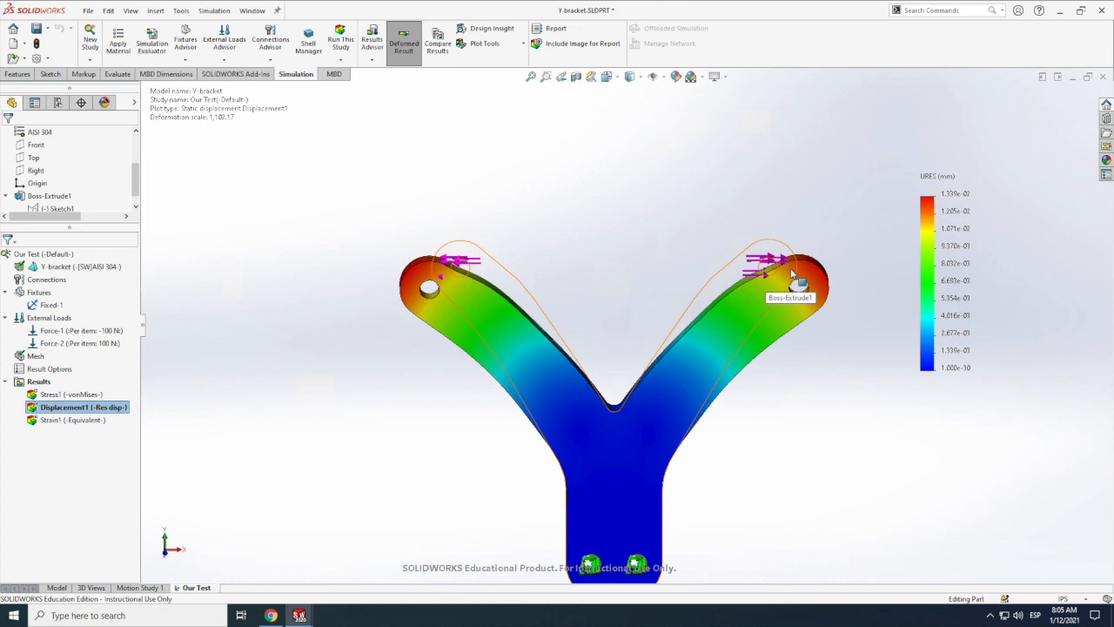
{"action": "right_click", "coordinate": [955, 187]}
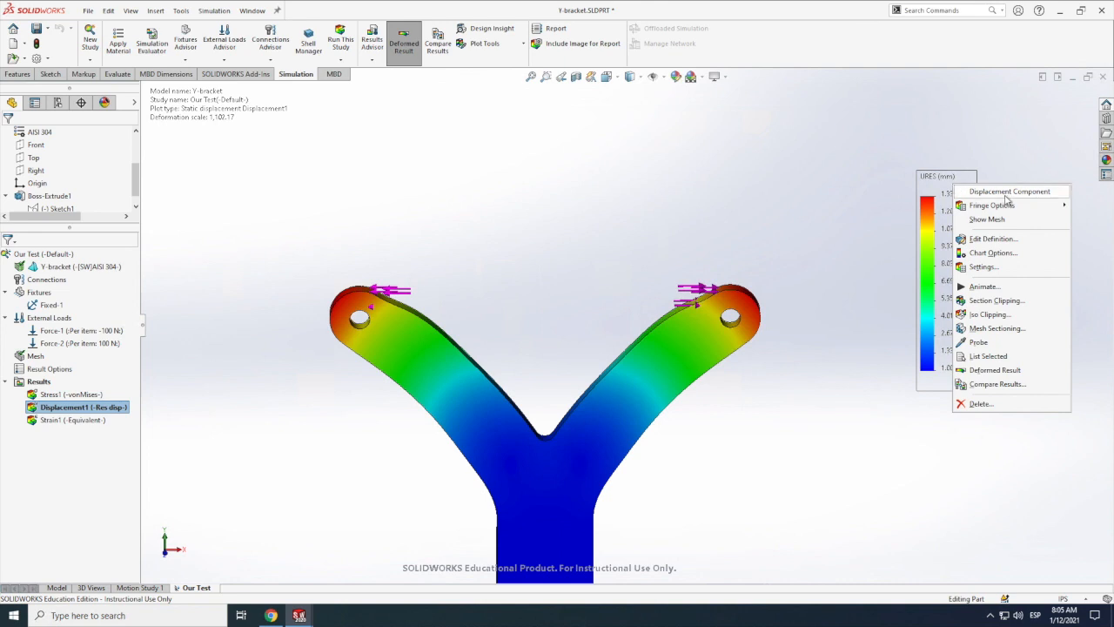
{"action": "mouse_move", "coordinate": [1007, 210]}
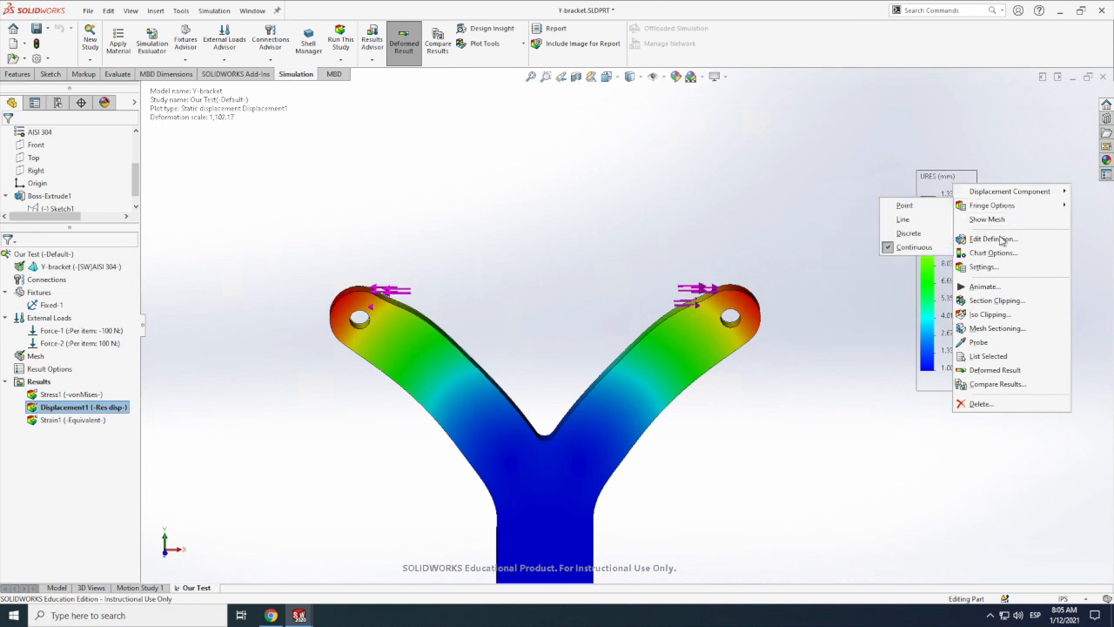
{"action": "left_click", "coordinate": [997, 289]}
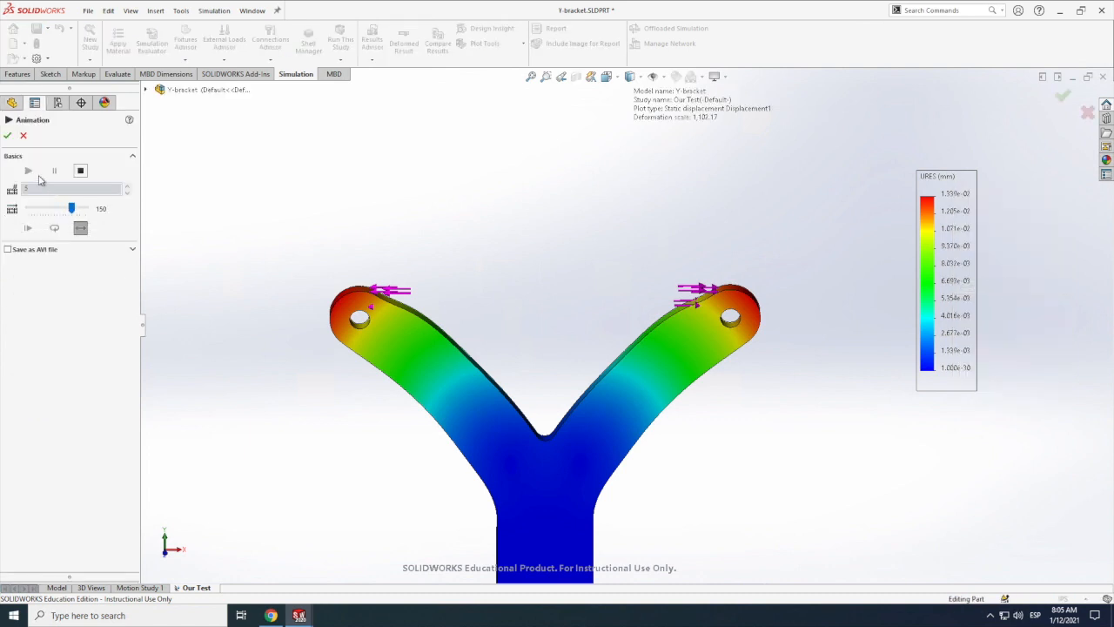
{"action": "left_click", "coordinate": [80, 171]}
{"action": "left_click_drag", "start_coordinate": [70, 209], "coordinate": [62, 213]}
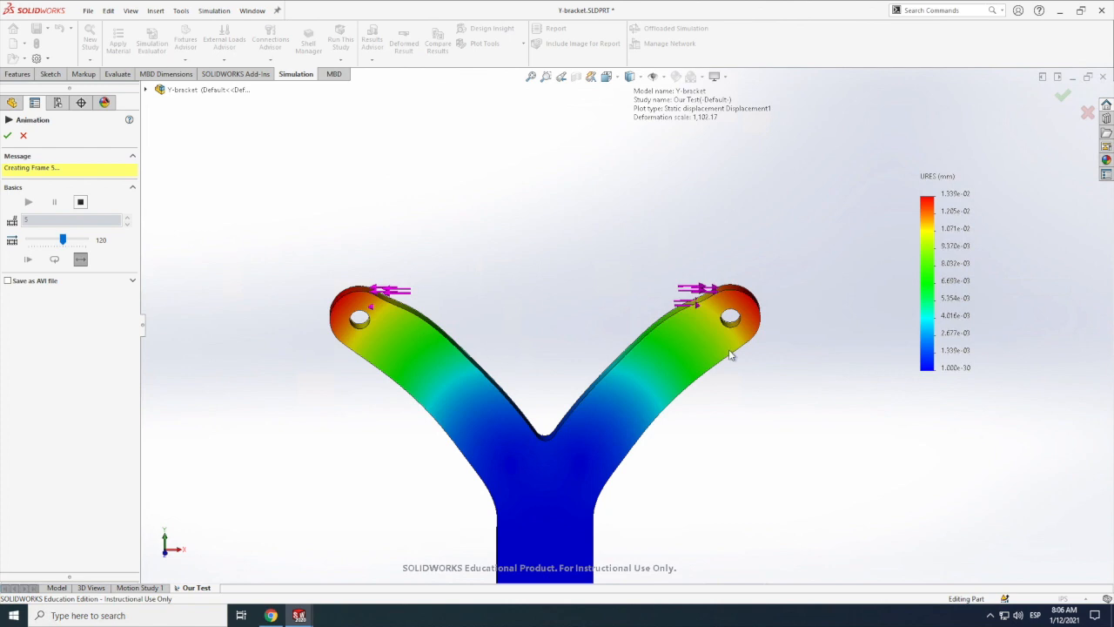
{"action": "left_click", "coordinate": [23, 135]}
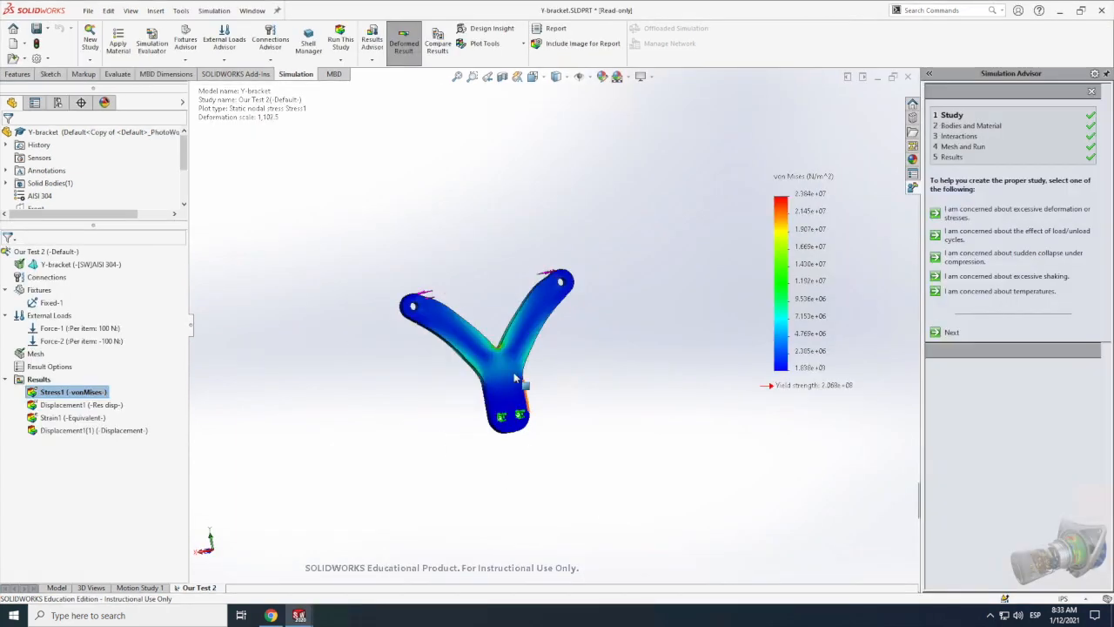
{"action": "scroll", "coordinate": [515, 378], "scroll_direction": "down", "scroll_amount": 4}
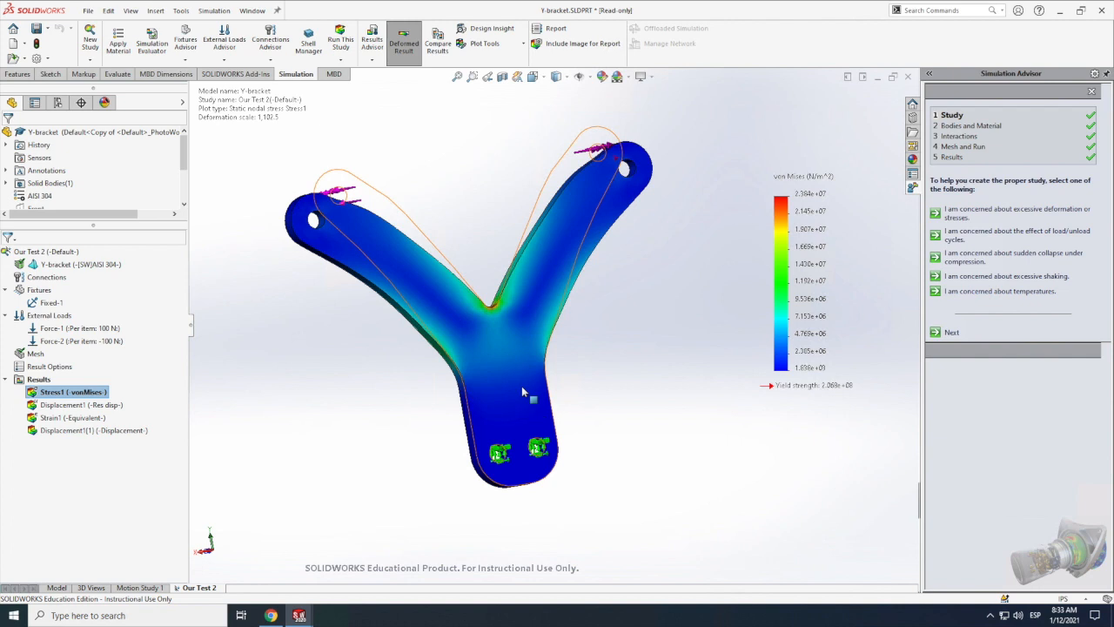
{"action": "scroll", "coordinate": [505, 392], "scroll_direction": "down", "scroll_amount": 2}
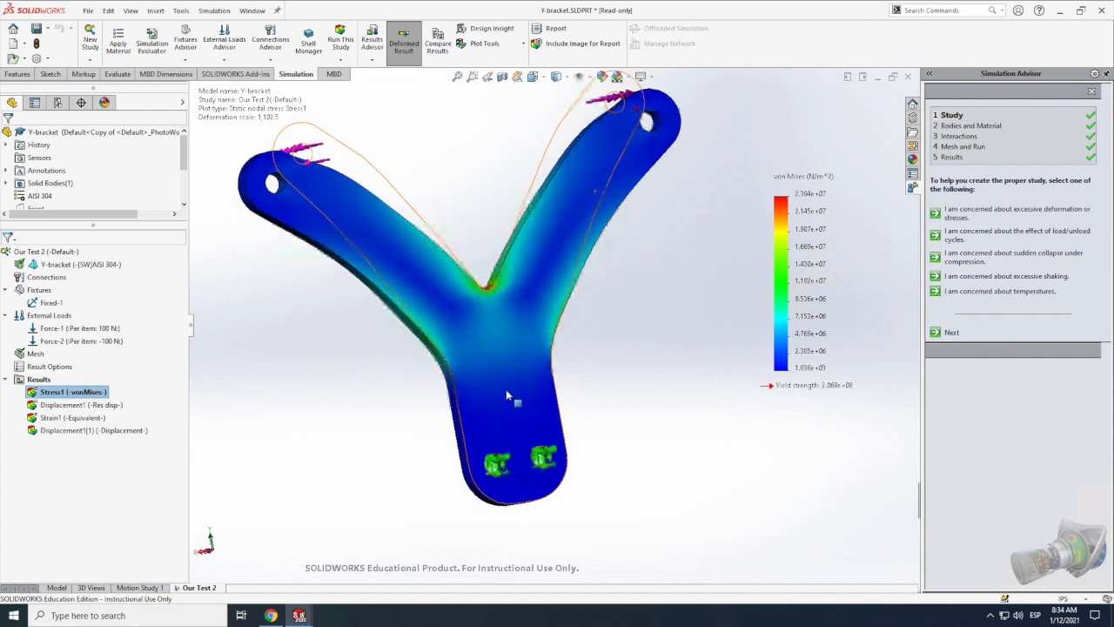
{"action": "scroll", "coordinate": [740, 447], "scroll_direction": "down", "scroll_amount": 2}
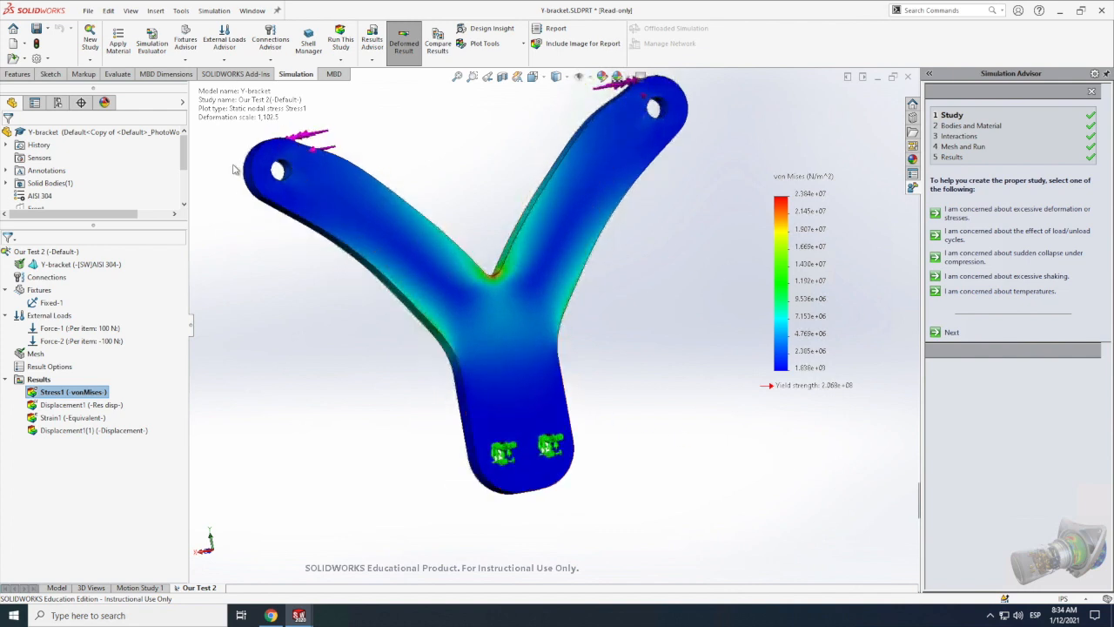
{"action": "left_click", "coordinate": [94, 63]}
{"action": "left_click", "coordinate": [89, 39]}
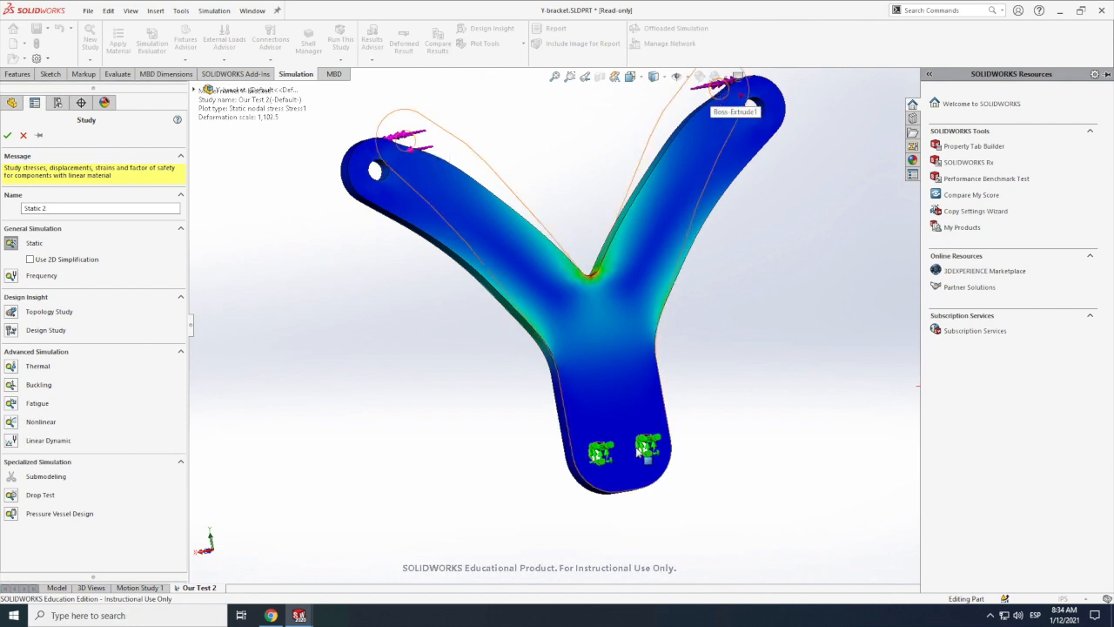
{"action": "left_click", "coordinate": [22, 135]}
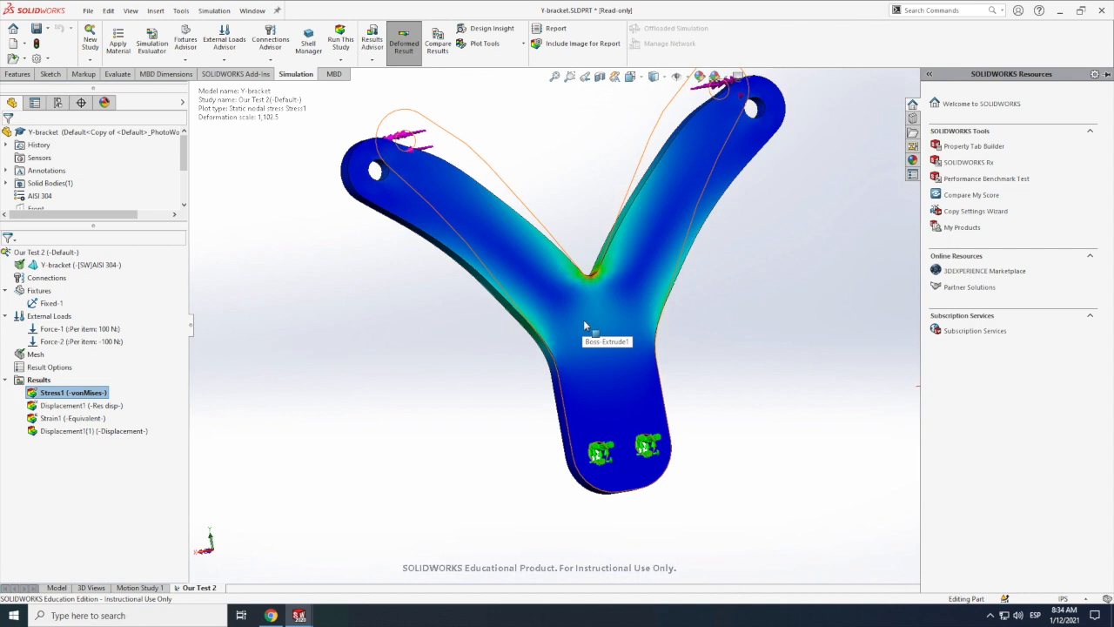
Step: Copy the Our Test 2 study into a new topology study named Topology Study 1 from [Our Test 2], using the Default configuration
{"action": "right_click", "coordinate": [51, 253]}
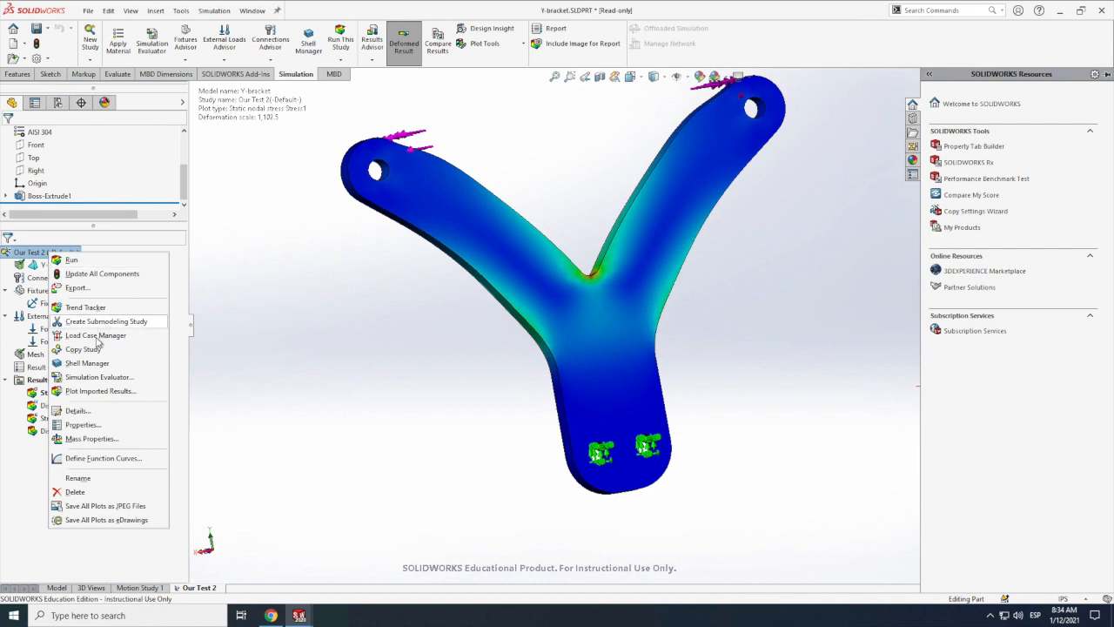
{"action": "left_click", "coordinate": [95, 349]}
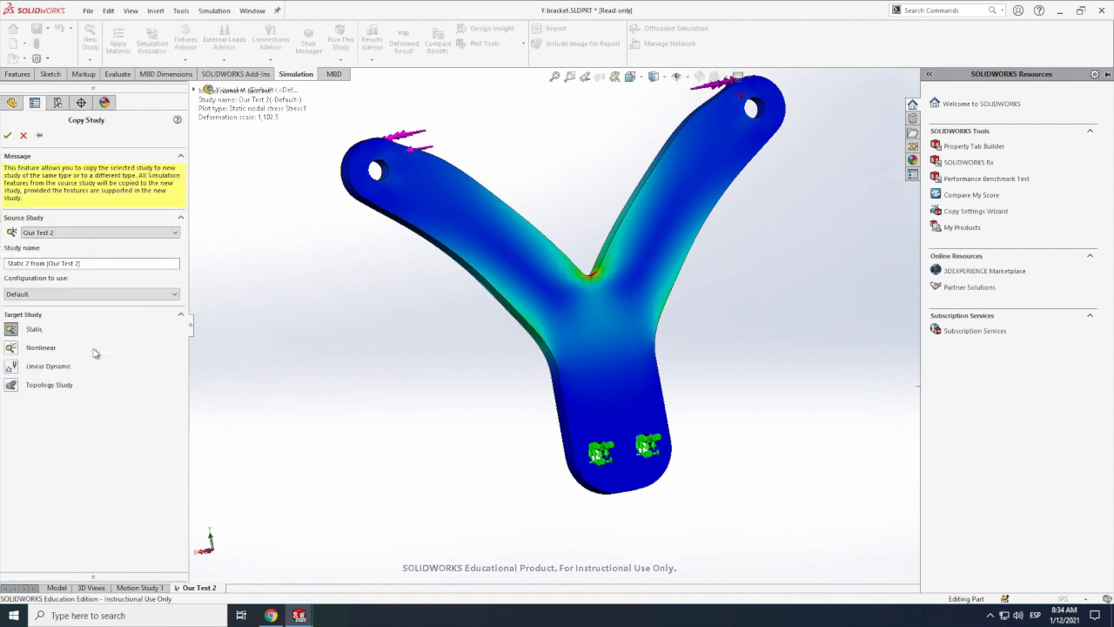
{"action": "left_click", "coordinate": [14, 389]}
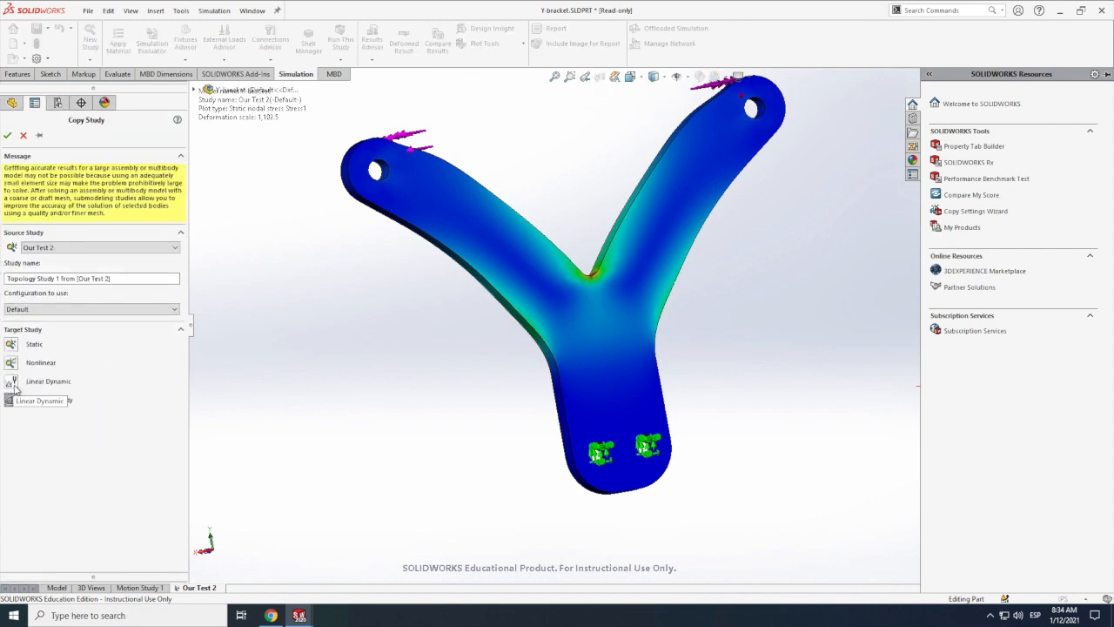
{"action": "left_click", "coordinate": [8, 136]}
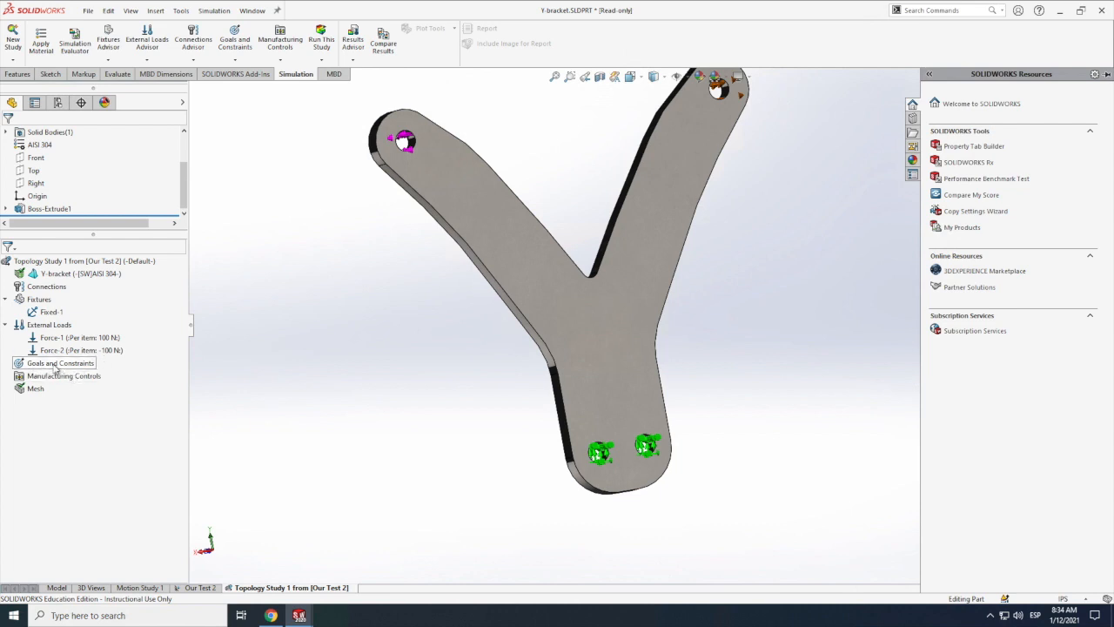
Step: Define a Best Stiffness to Weight ratio goal for the topology study and set its mass reduction to 50 percent
{"action": "right_click", "coordinate": [56, 370]}
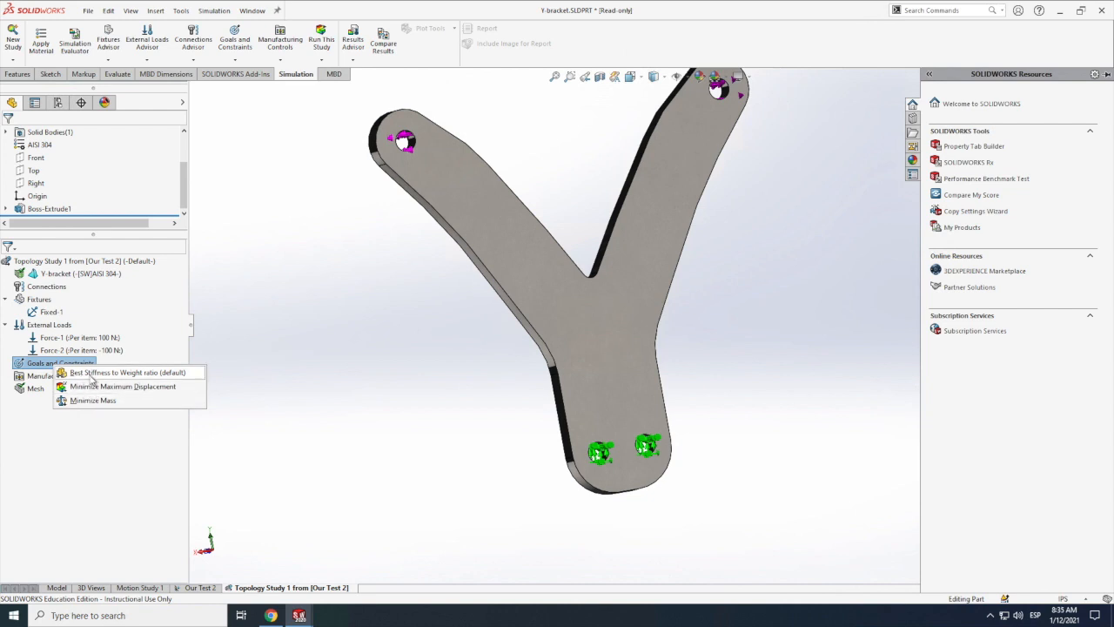
{"action": "left_click", "coordinate": [91, 375]}
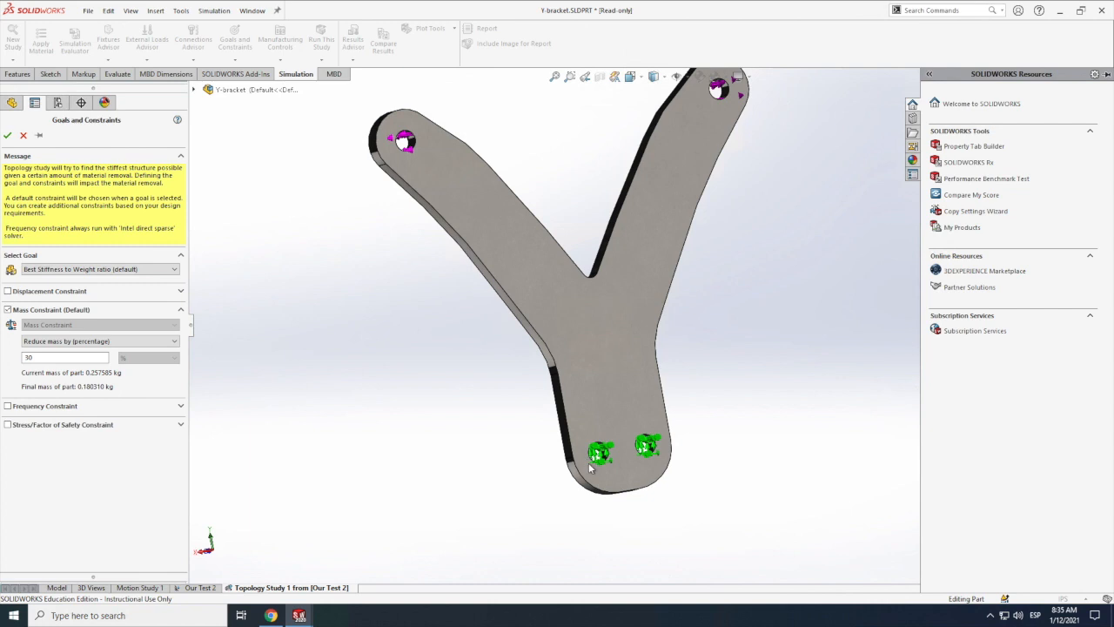
{"action": "double_click", "coordinate": [31, 357]}
{"action": "type", "text": "50"}
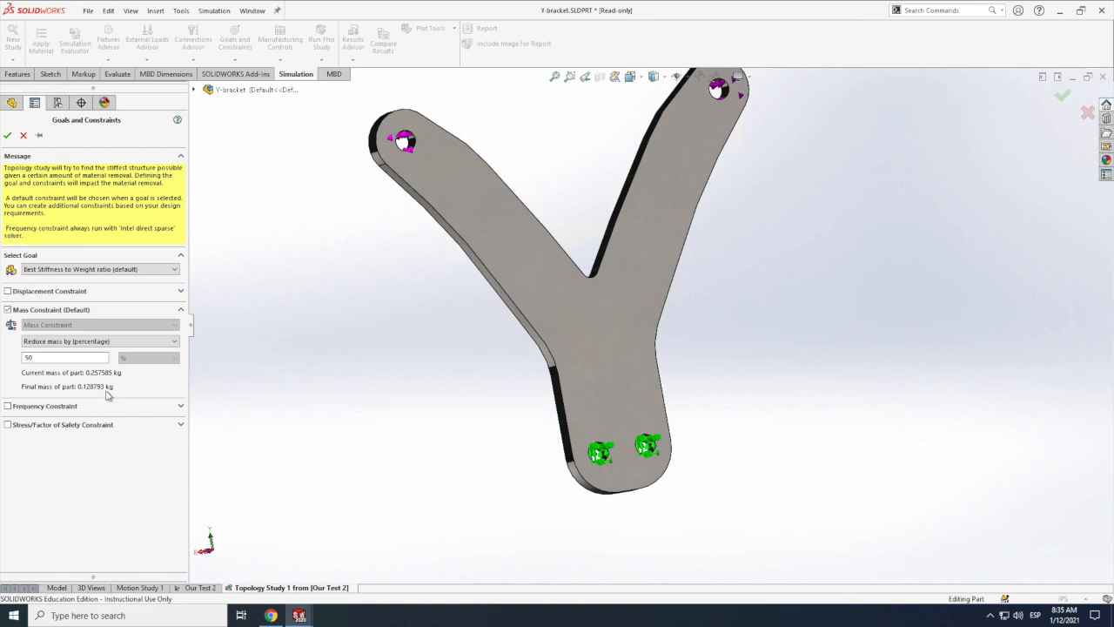
Step: Try a resultant displacement constraint with a specified value in mm, and switch it off again
{"action": "left_click", "coordinate": [20, 294]}
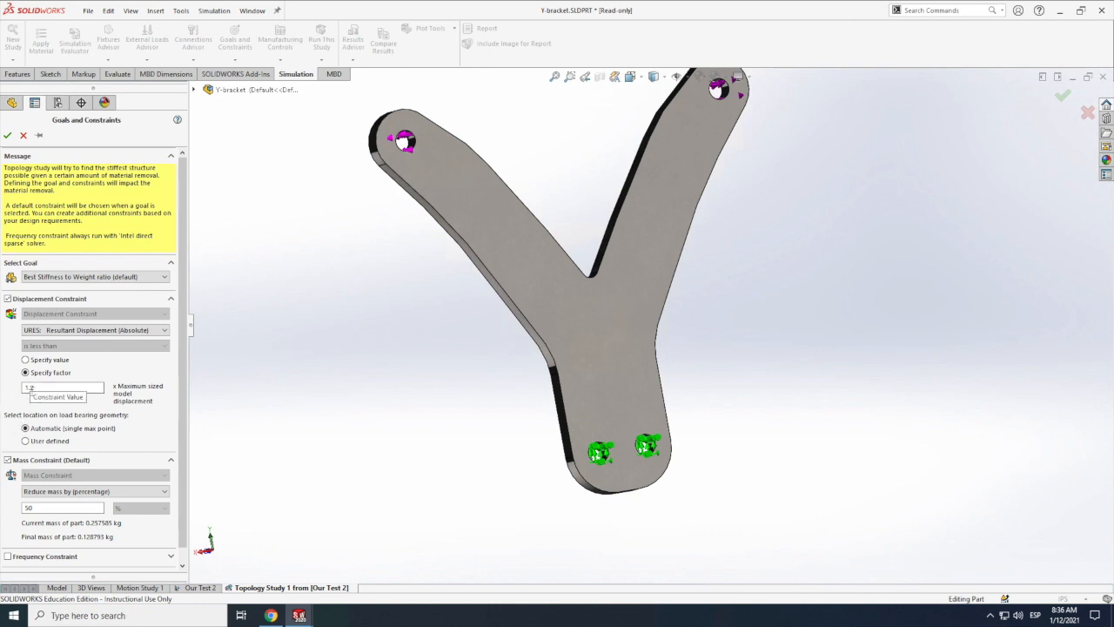
{"action": "left_click", "coordinate": [27, 360]}
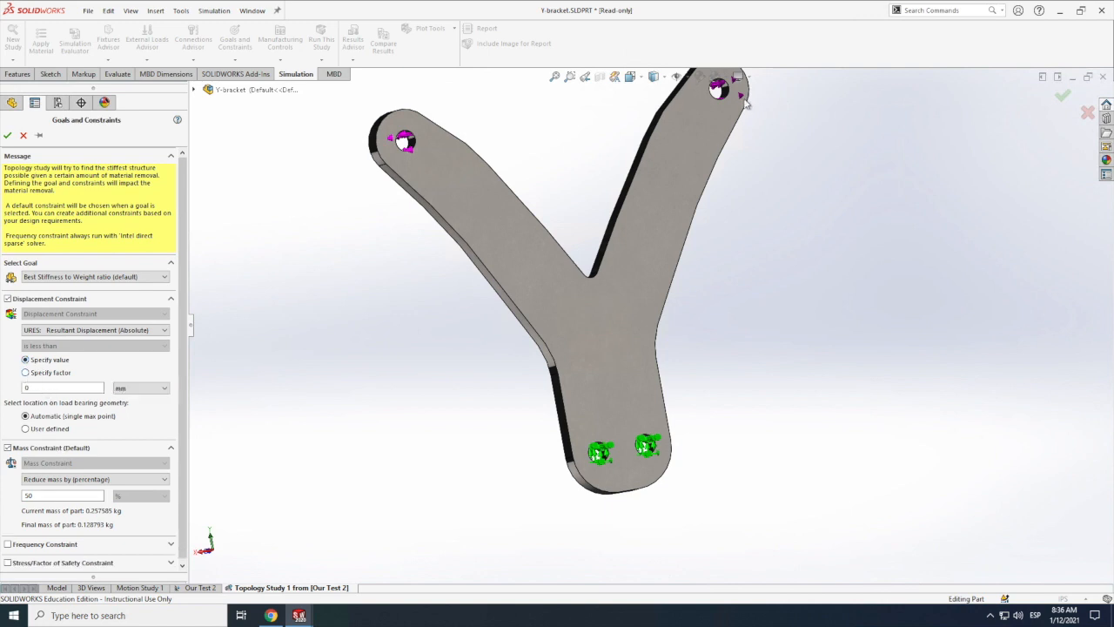
{"action": "scroll", "coordinate": [746, 103], "scroll_direction": "down", "scroll_amount": 8}
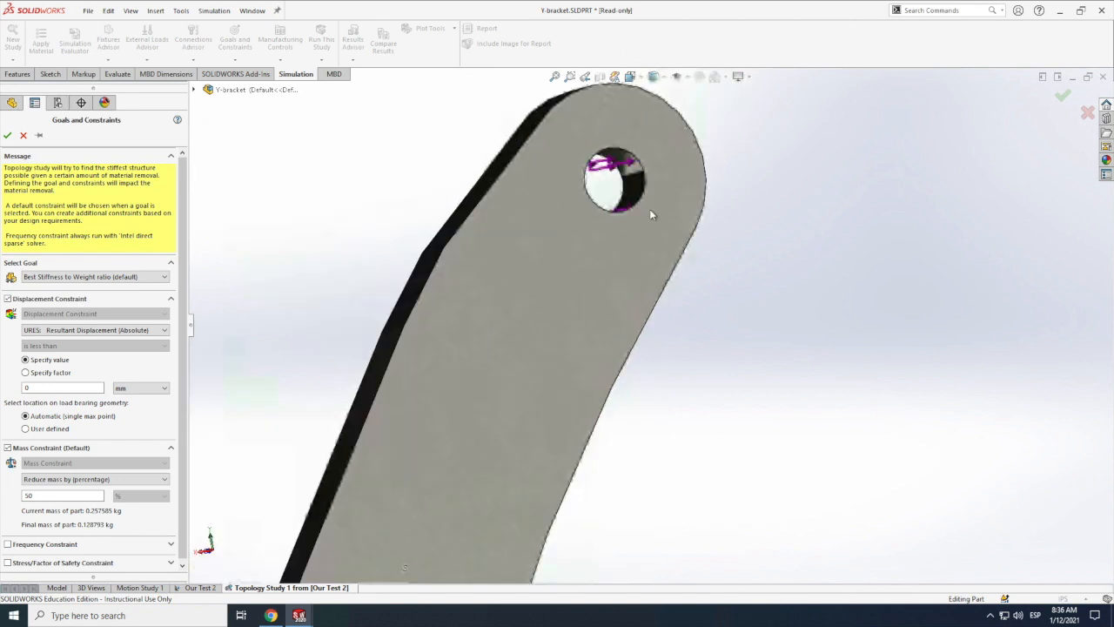
{"action": "scroll", "coordinate": [706, 194], "scroll_direction": "down", "scroll_amount": 6}
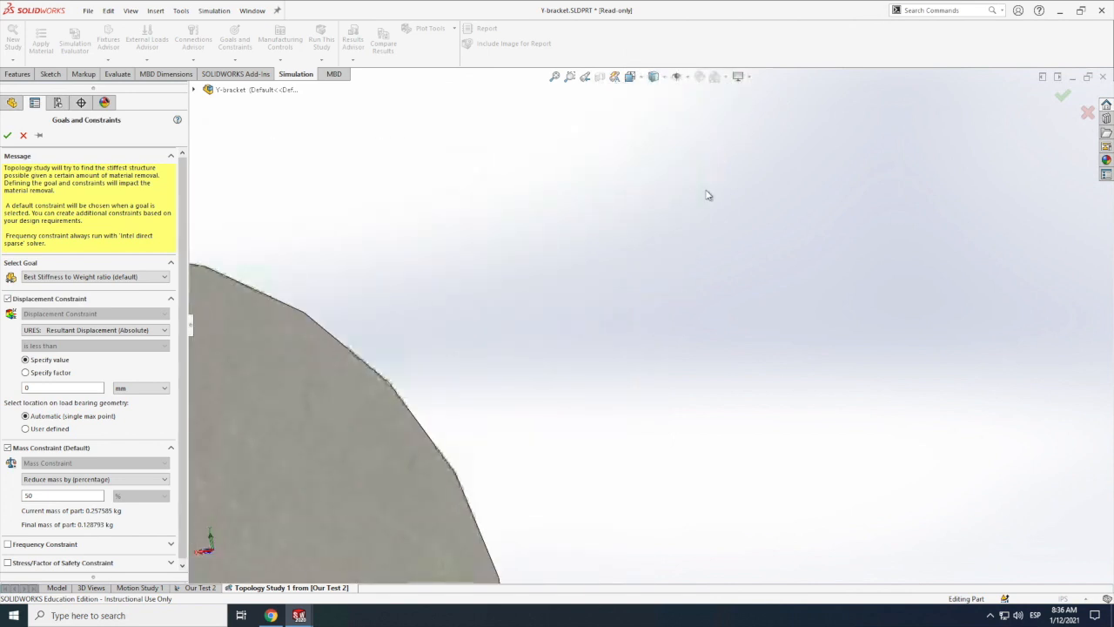
{"action": "scroll", "coordinate": [710, 195], "scroll_direction": "up", "scroll_amount": 6}
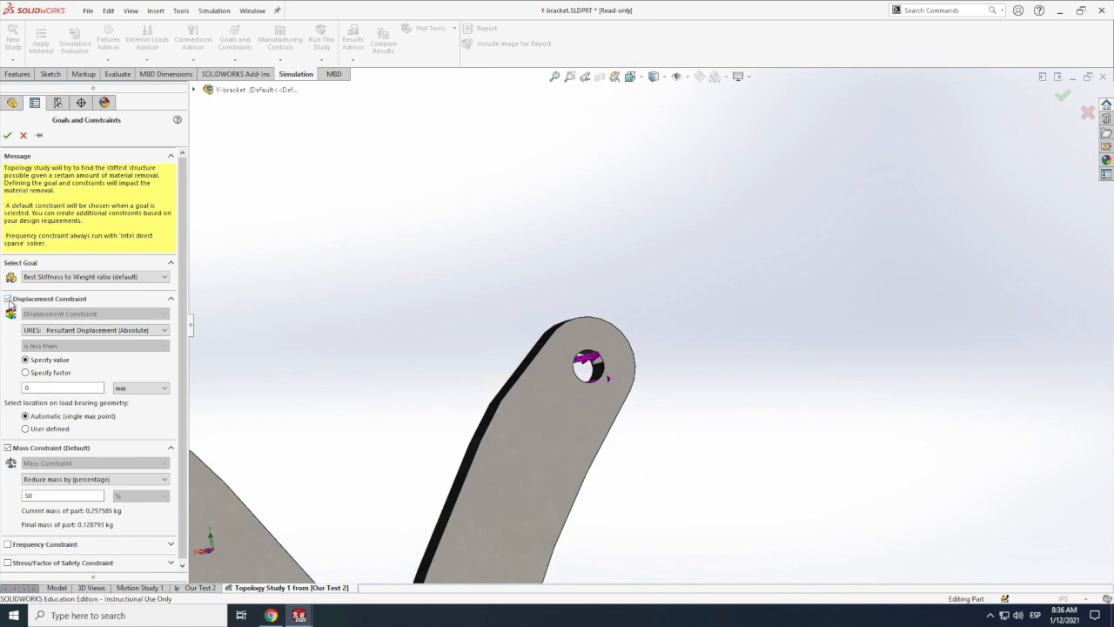
{"action": "left_click", "coordinate": [8, 300]}
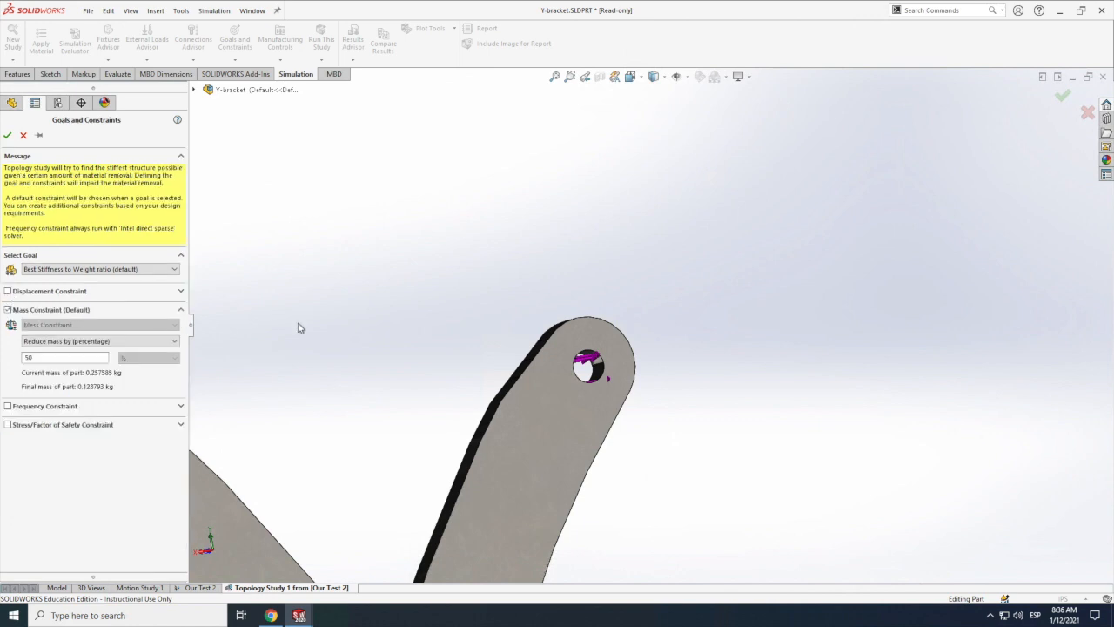
{"action": "scroll", "coordinate": [298, 327], "scroll_direction": "up", "scroll_amount": 5}
{"action": "scroll", "coordinate": [634, 511], "scroll_direction": "down", "scroll_amount": 3}
{"action": "left_click", "coordinate": [113, 294]}
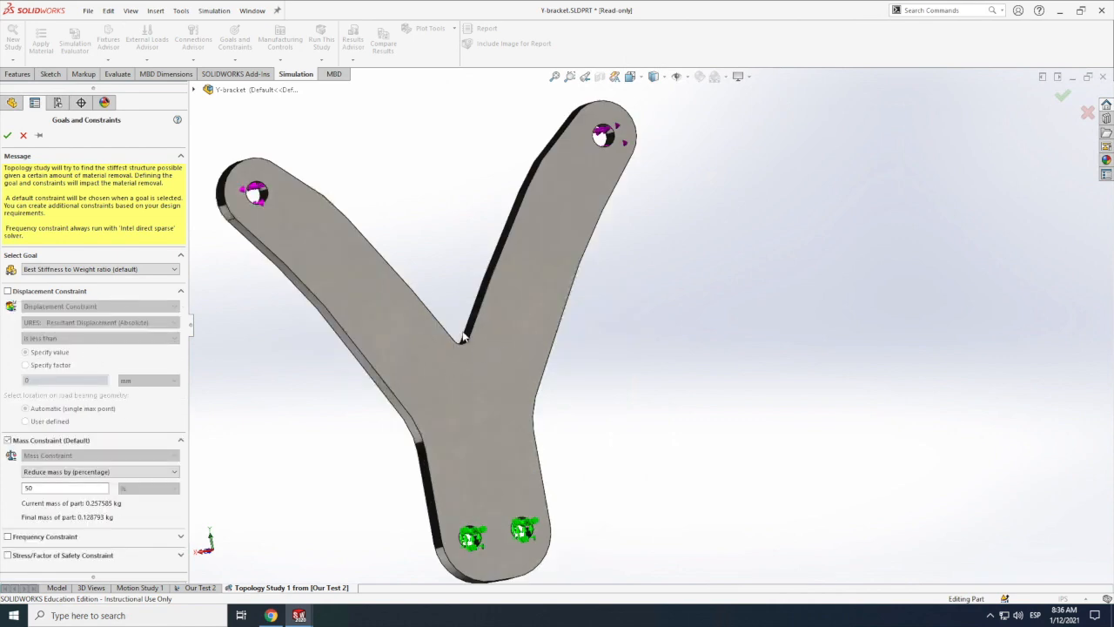
{"action": "left_click", "coordinate": [123, 296]}
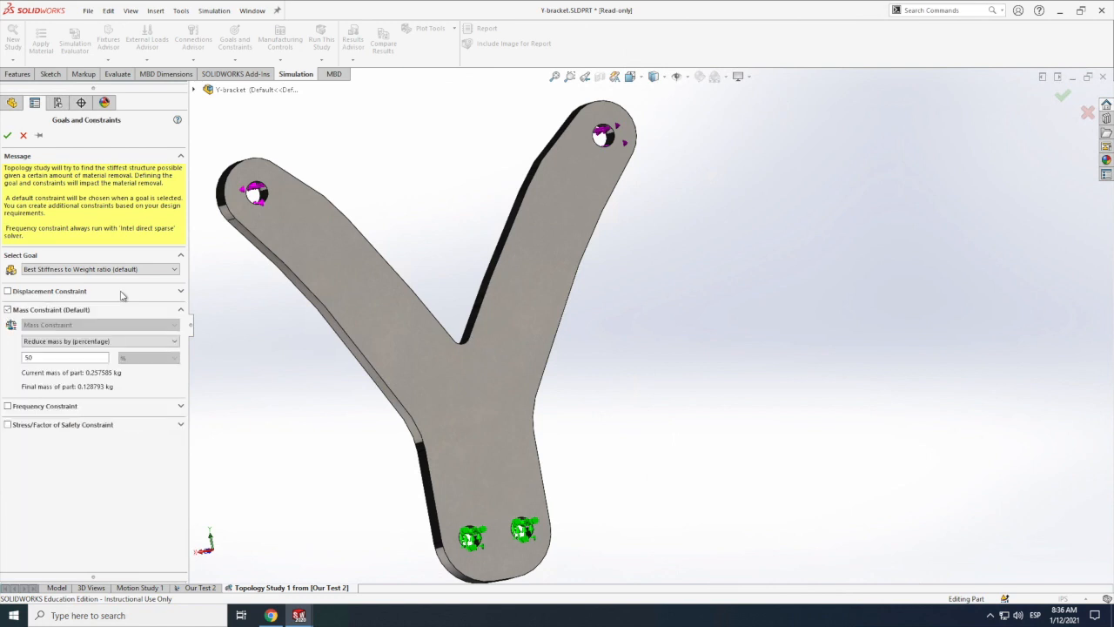
Step: Try the frequency constraint and the stress and factor of safety constraints on the goal, leaving them all disabled
{"action": "left_click", "coordinate": [77, 409]}
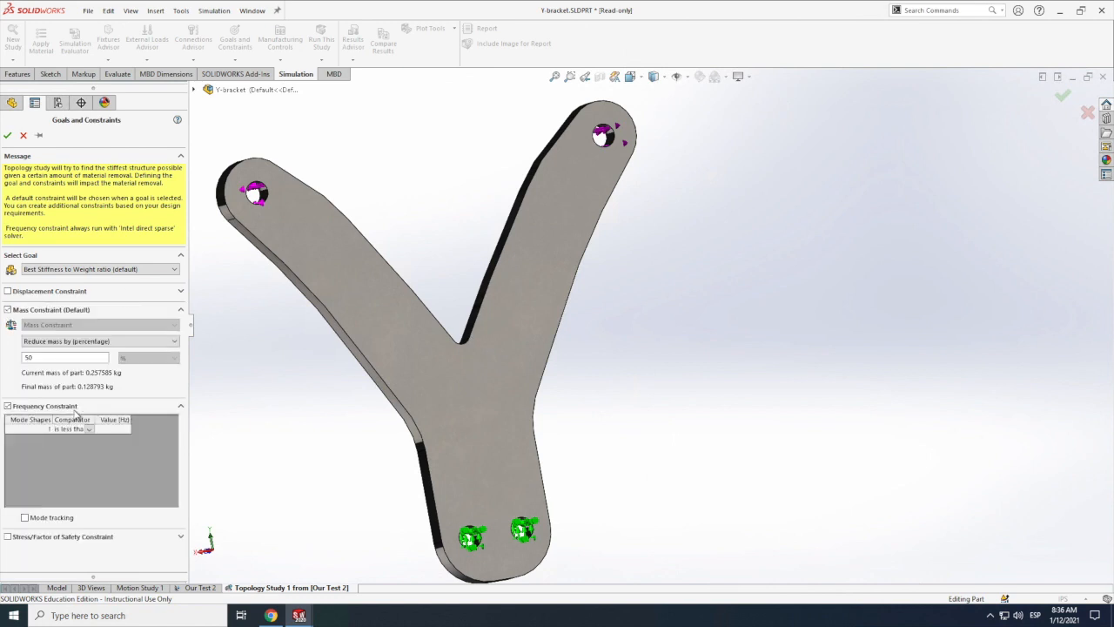
{"action": "left_click", "coordinate": [77, 408]}
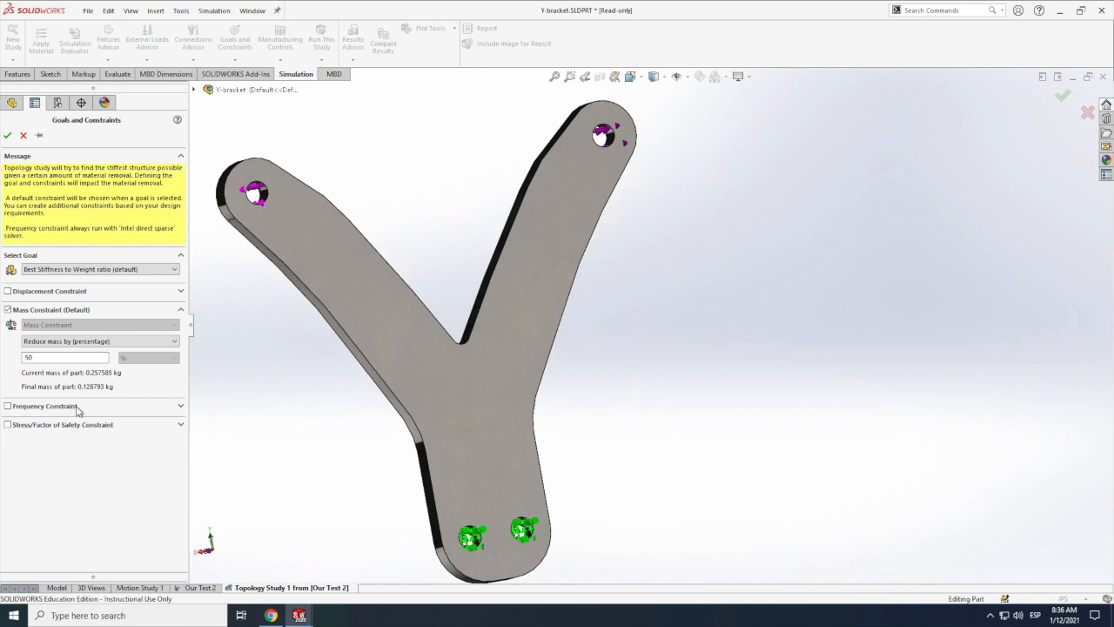
{"action": "left_click", "coordinate": [86, 428]}
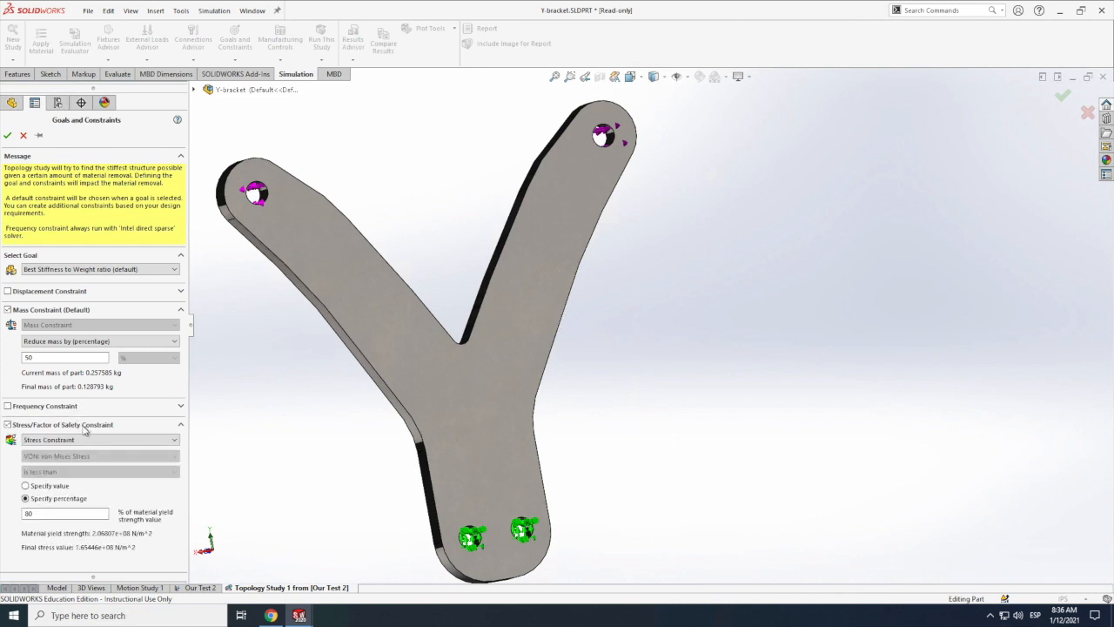
{"action": "left_click", "coordinate": [26, 487]}
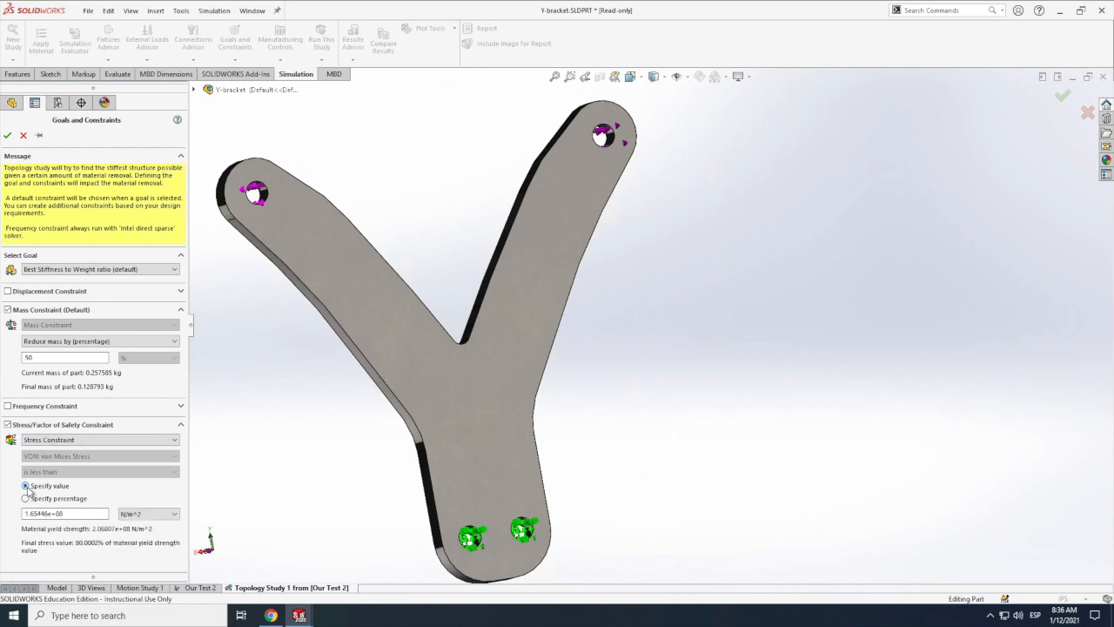
{"action": "left_click", "coordinate": [49, 442]}
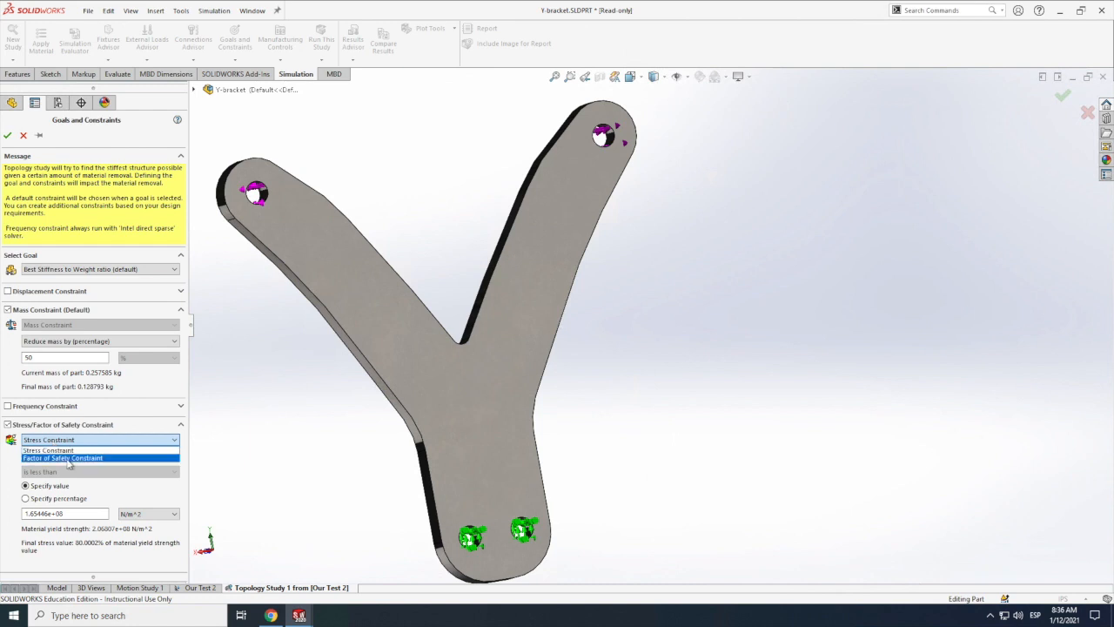
{"action": "left_click", "coordinate": [69, 458]}
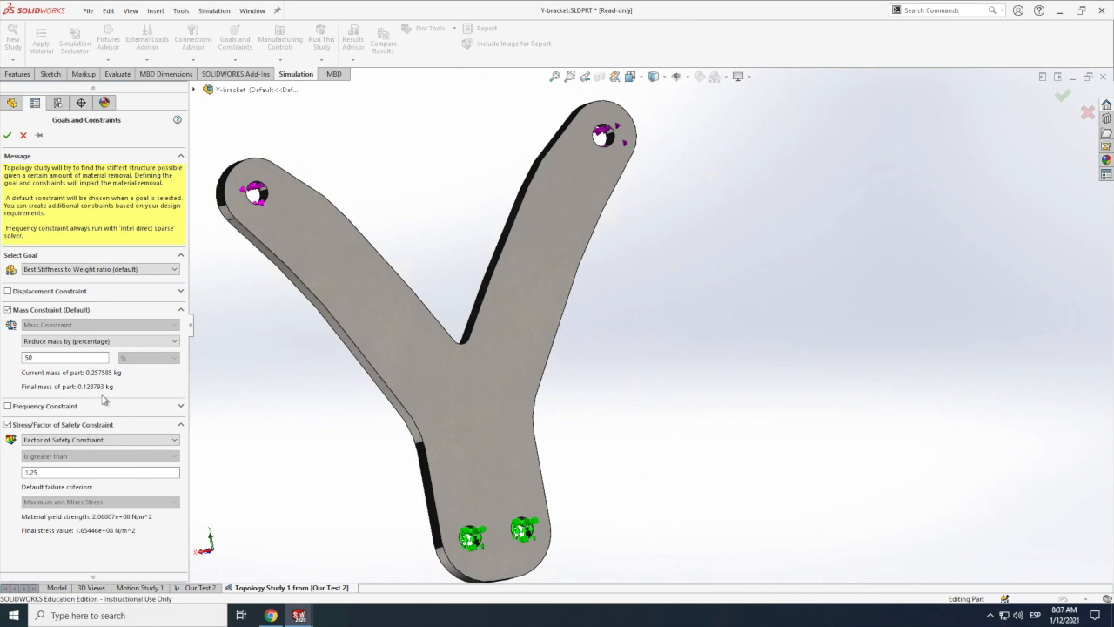
{"action": "left_click", "coordinate": [8, 425]}
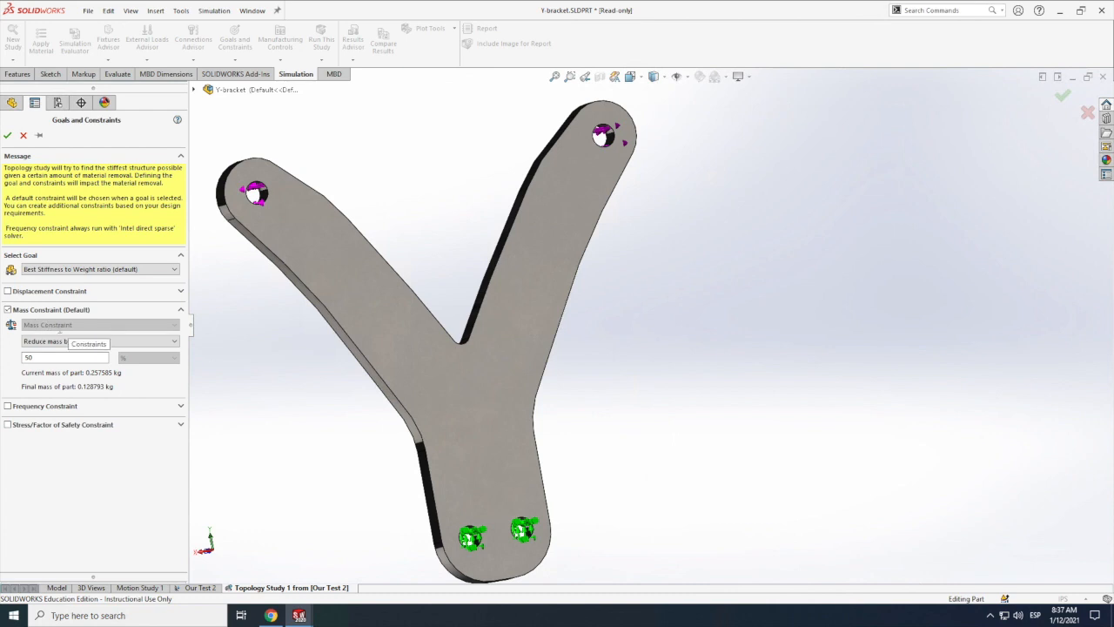
Step: Accept the Best Stiffness to Weight ratio goal with only the 50 percent mass constraint enabled
{"action": "left_click", "coordinate": [1063, 96]}
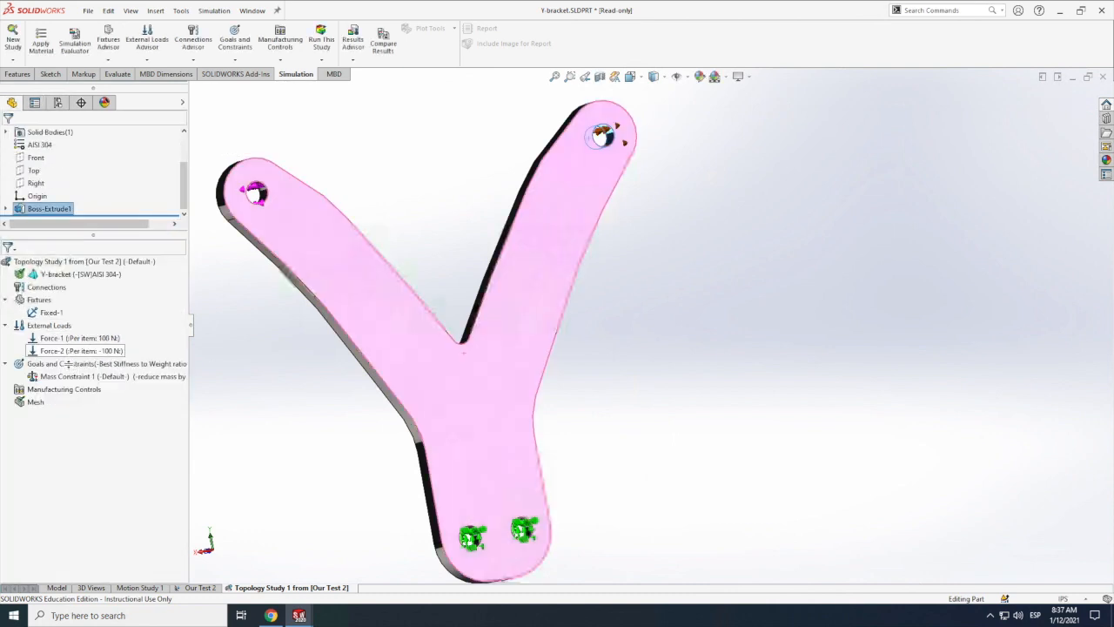
{"action": "right_click", "coordinate": [64, 363]}
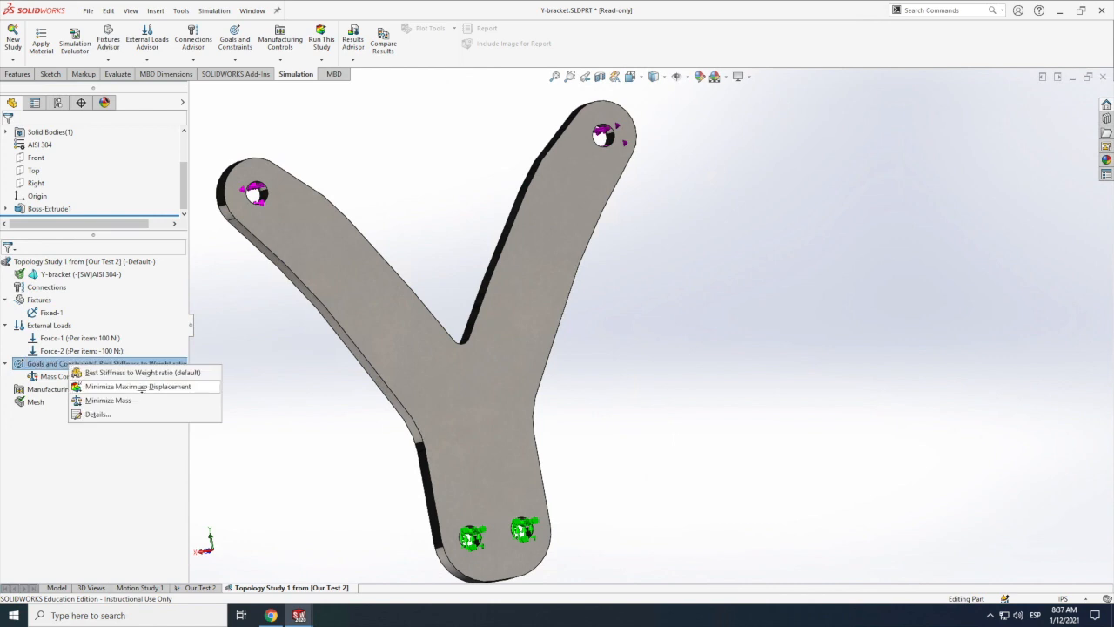
{"action": "left_click", "coordinate": [118, 386]}
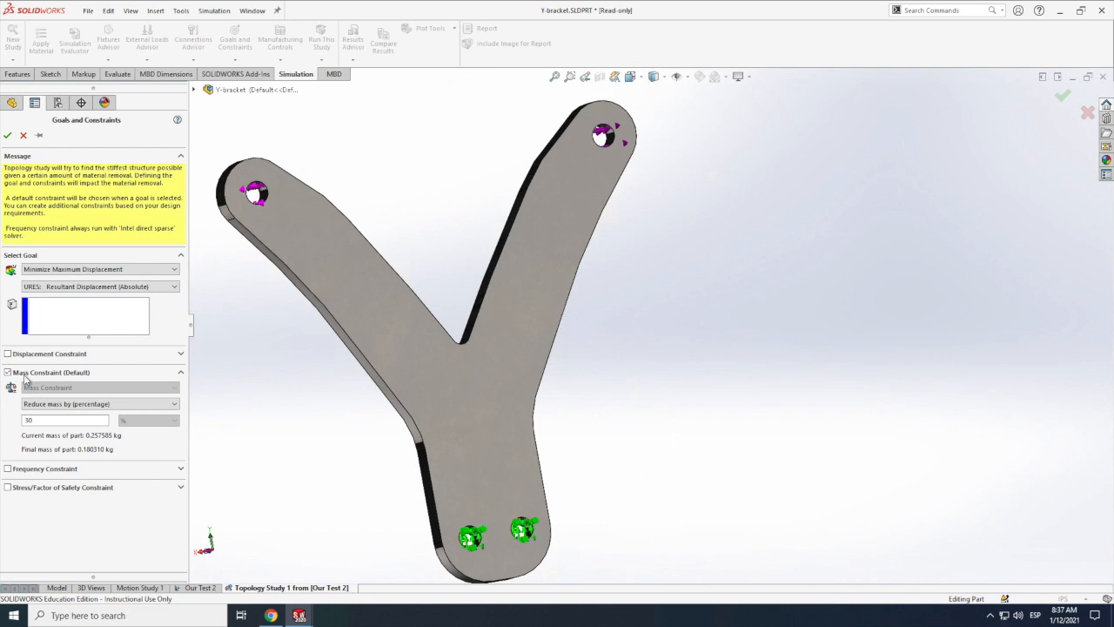
{"action": "left_click", "coordinate": [22, 137]}
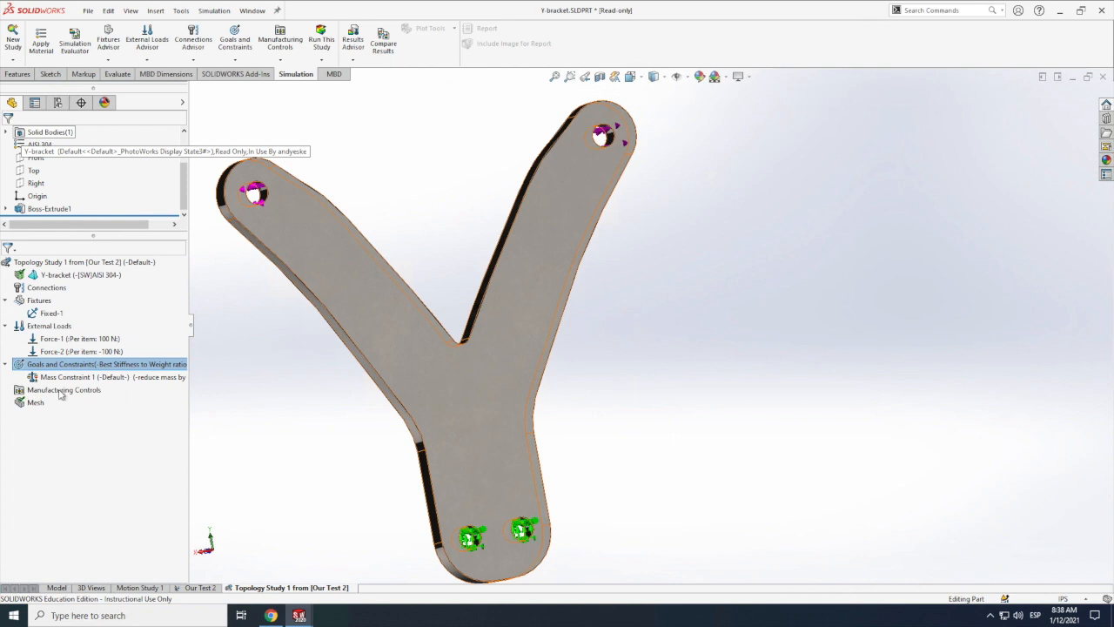
Step: Start a preserved region in the manufacturing controls and select the inner faces of the two arm holes and the two base holes
{"action": "left_click", "coordinate": [60, 392]}
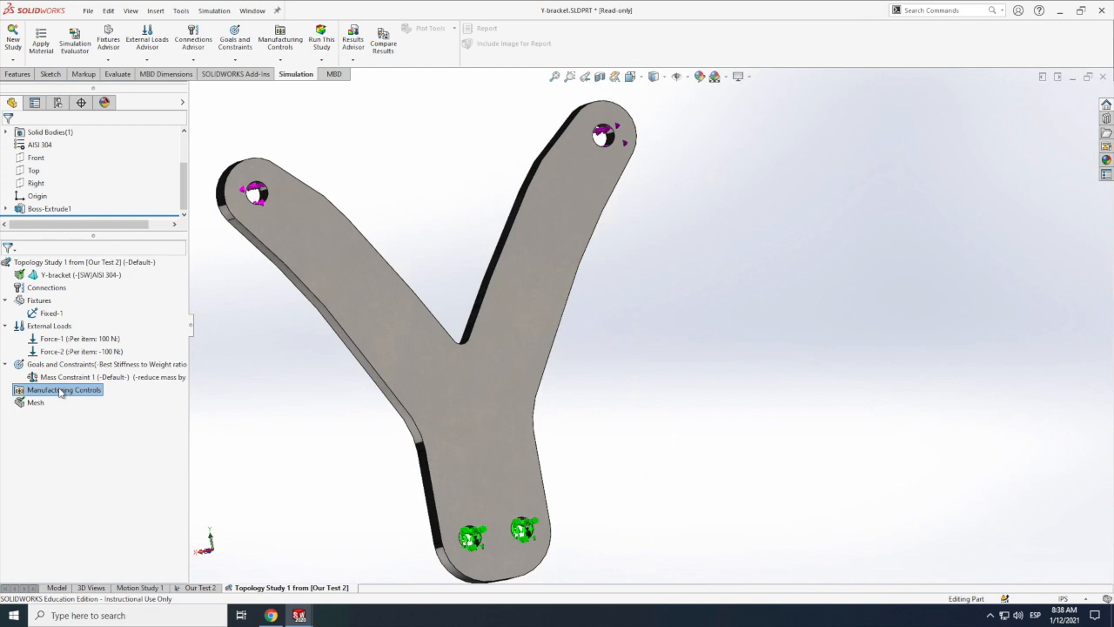
{"action": "right_click", "coordinate": [60, 393]}
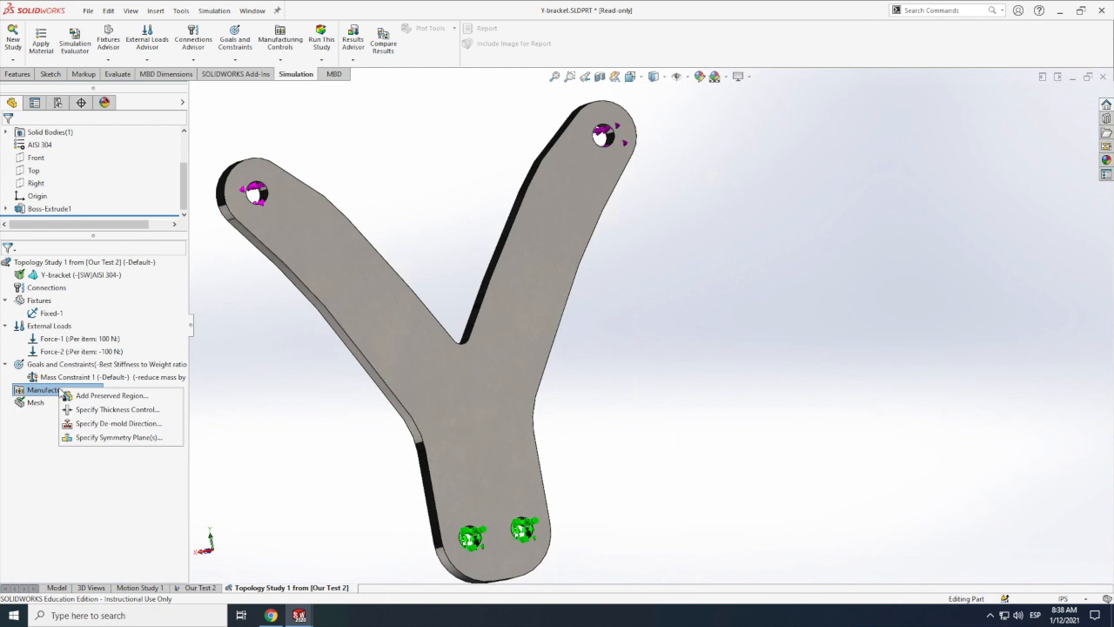
{"action": "left_click", "coordinate": [111, 397]}
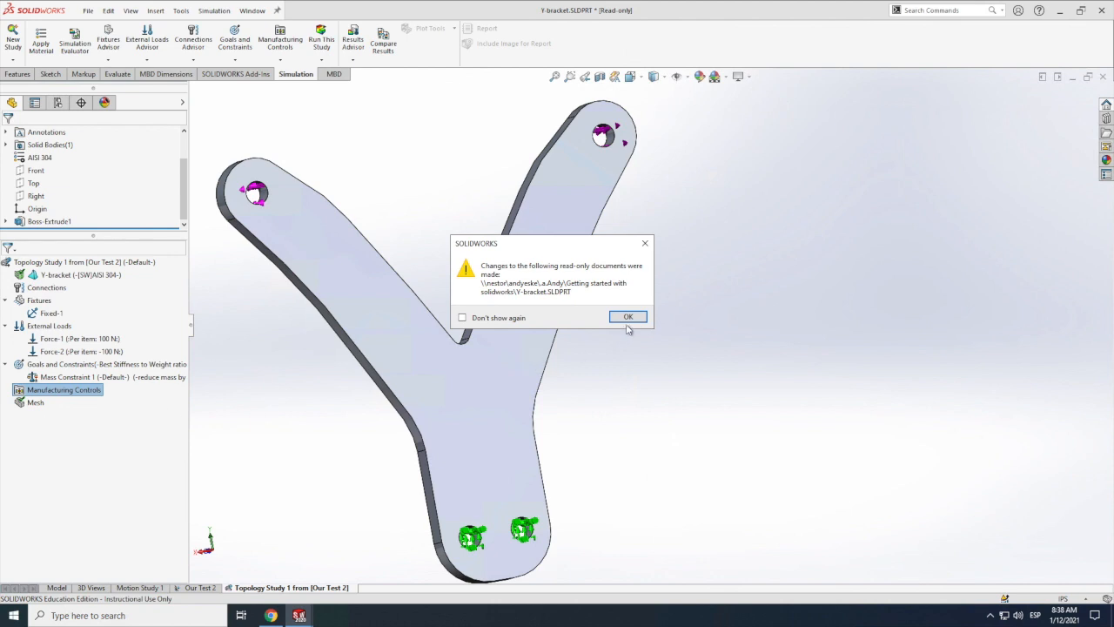
{"action": "left_click", "coordinate": [630, 319]}
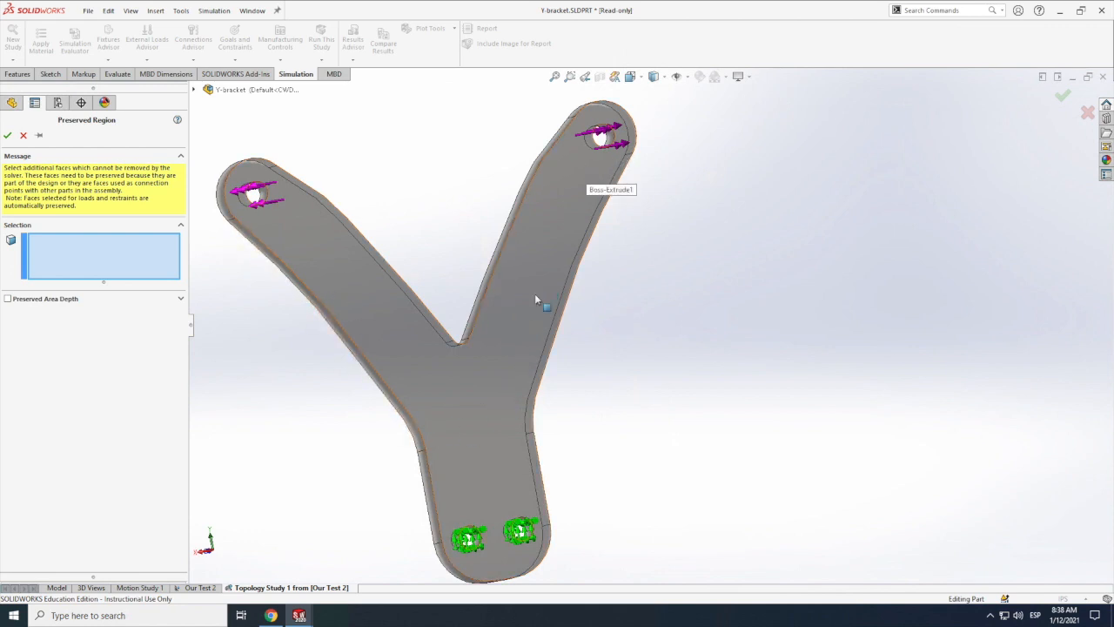
{"action": "left_click", "coordinate": [614, 142]}
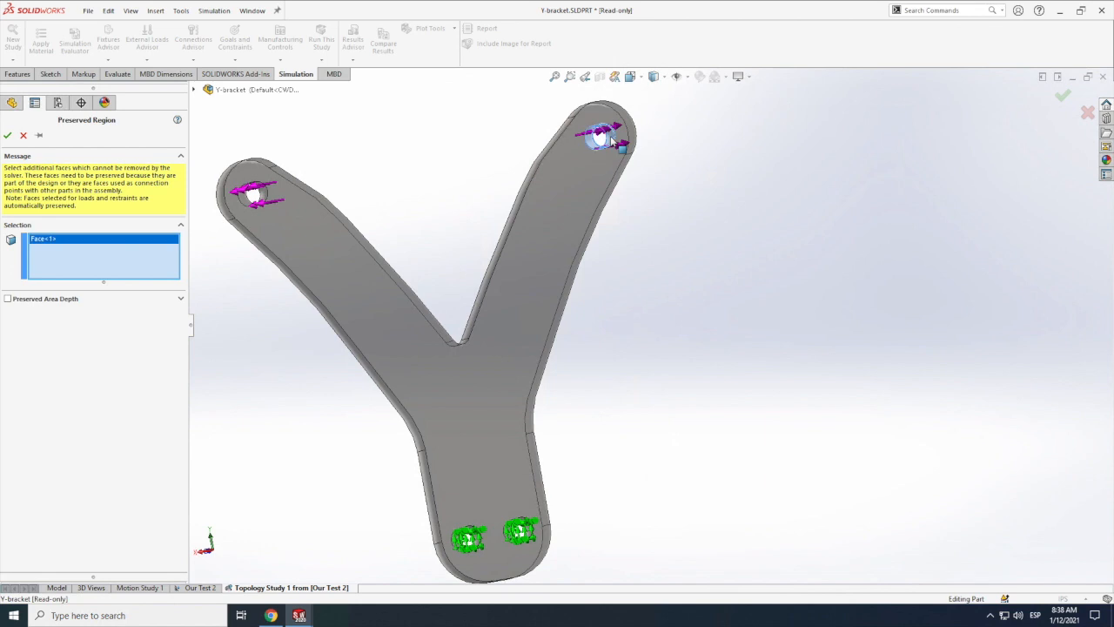
{"action": "left_click", "coordinate": [267, 200]}
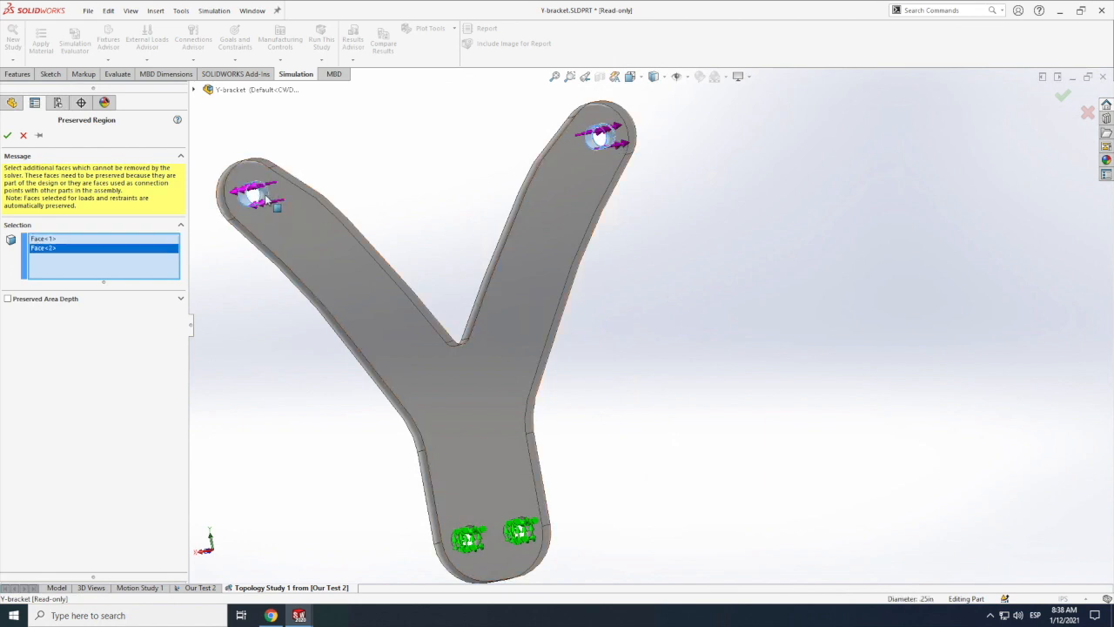
{"action": "left_click", "coordinate": [531, 536]}
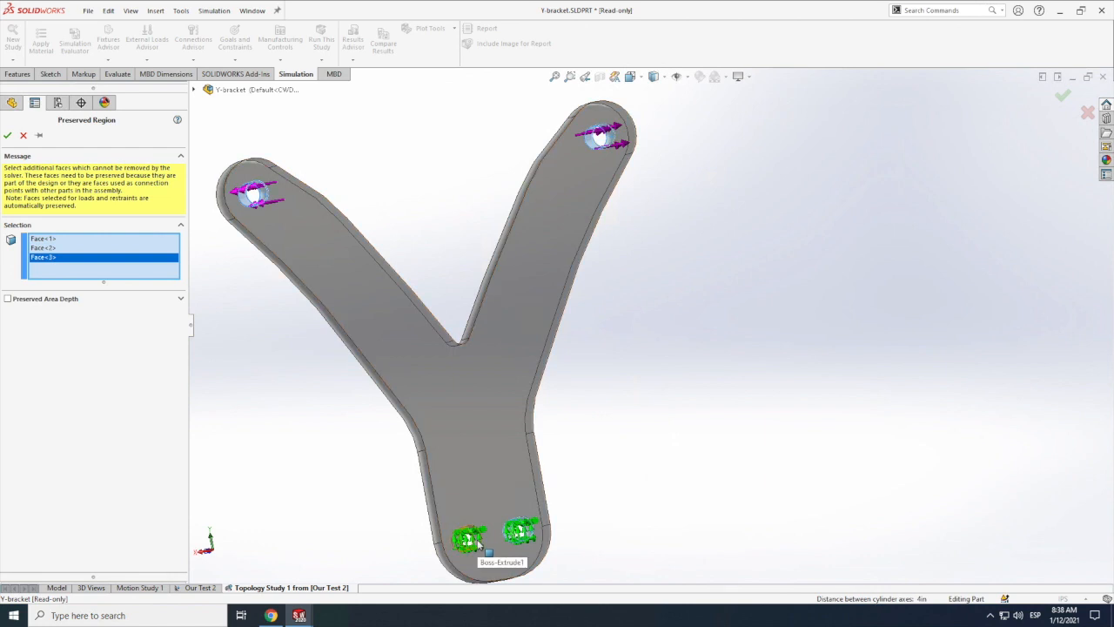
{"action": "left_click", "coordinate": [480, 541]}
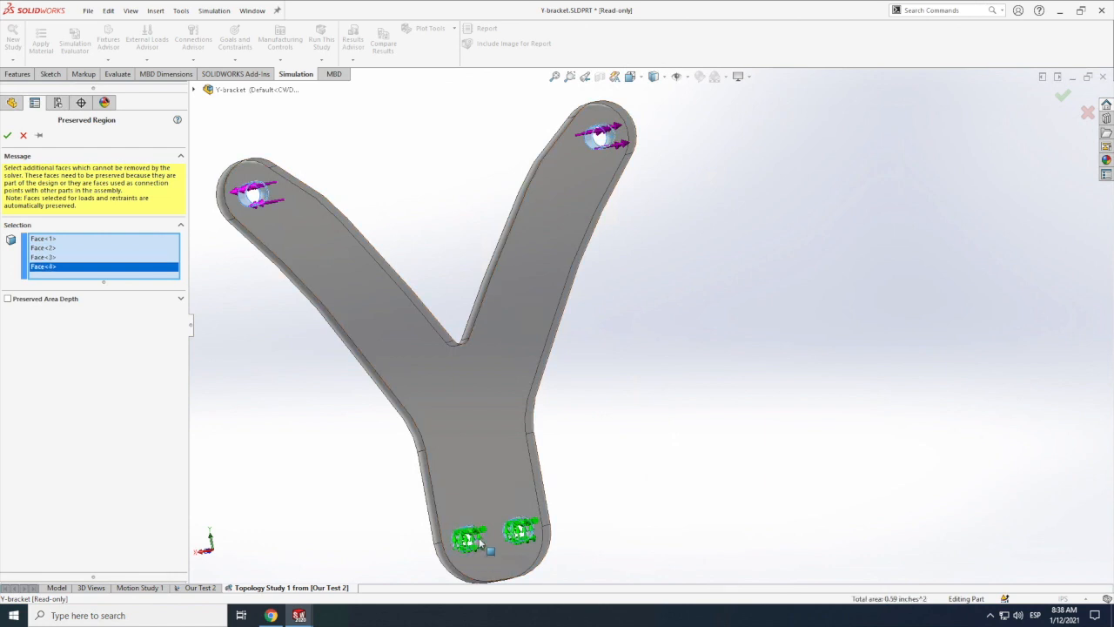
Step: Give the preserved hole faces a preserved area depth of 0.2 in, preview the geometry, and accept the region
{"action": "left_click", "coordinate": [8, 299]}
{"action": "left_click", "coordinate": [26, 337]}
{"action": "left_click", "coordinate": [161, 336]}
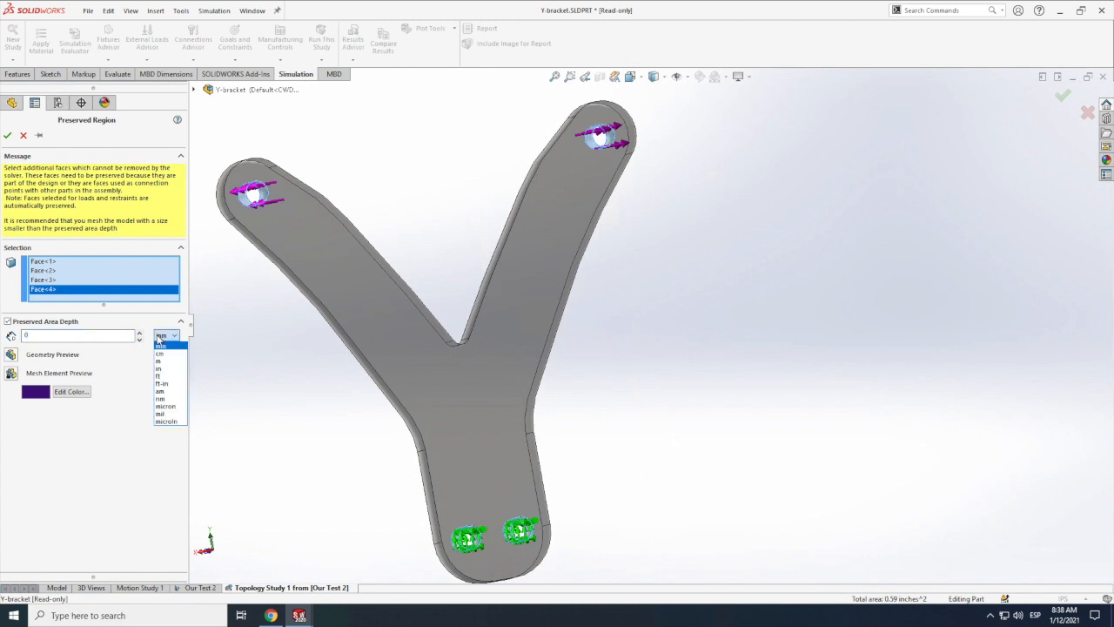
{"action": "left_click", "coordinate": [159, 368]}
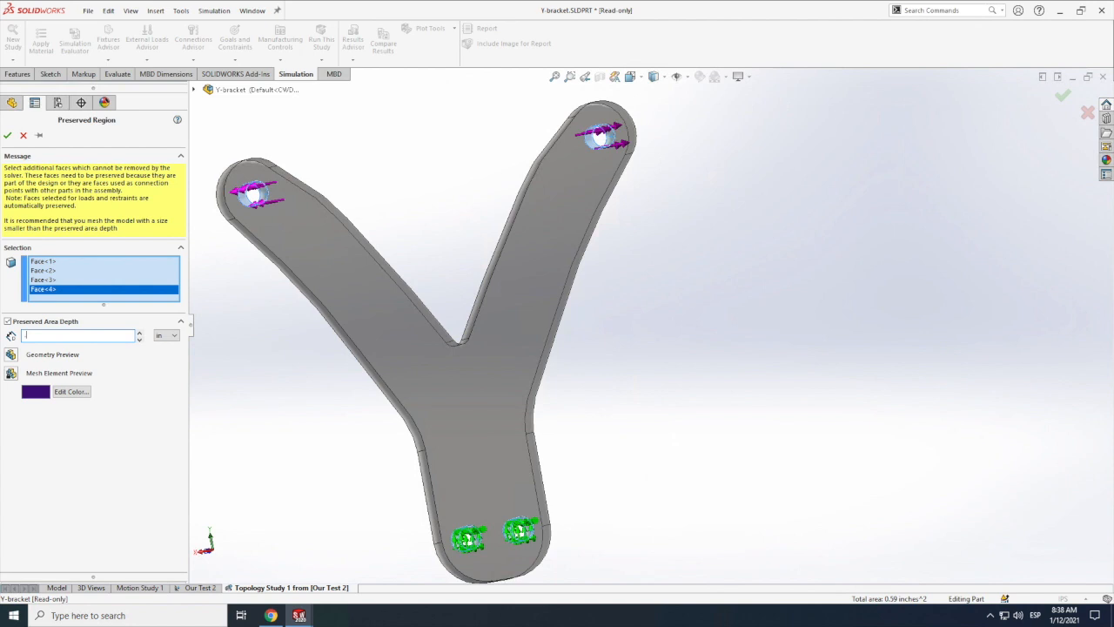
{"action": "key", "text": "Return"}
{"action": "left_click", "coordinate": [10, 354]}
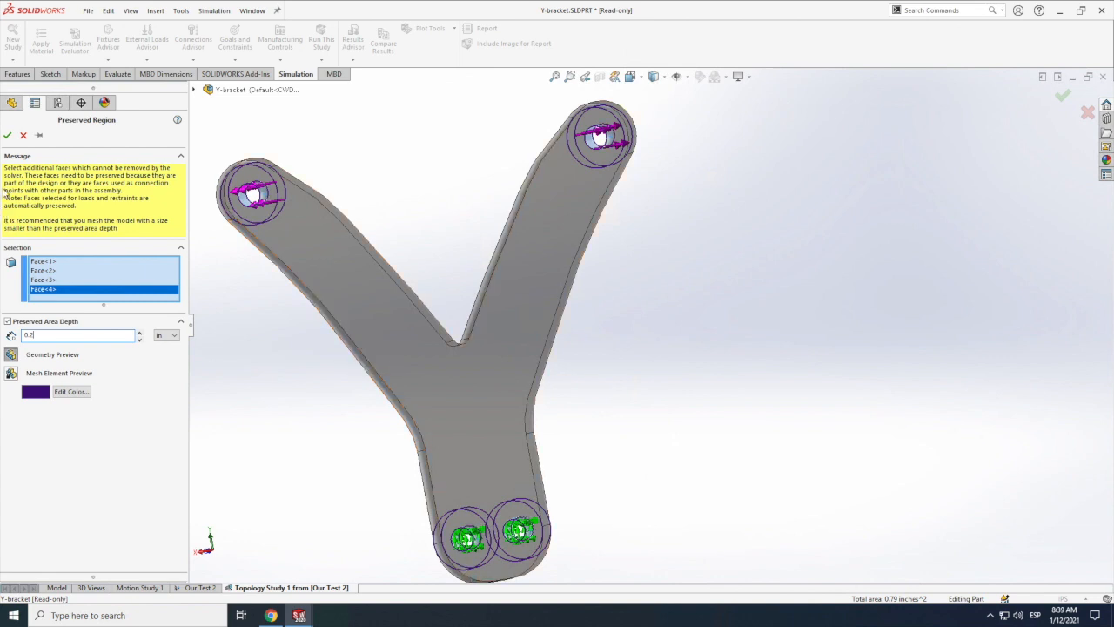
{"action": "left_click", "coordinate": [7, 136]}
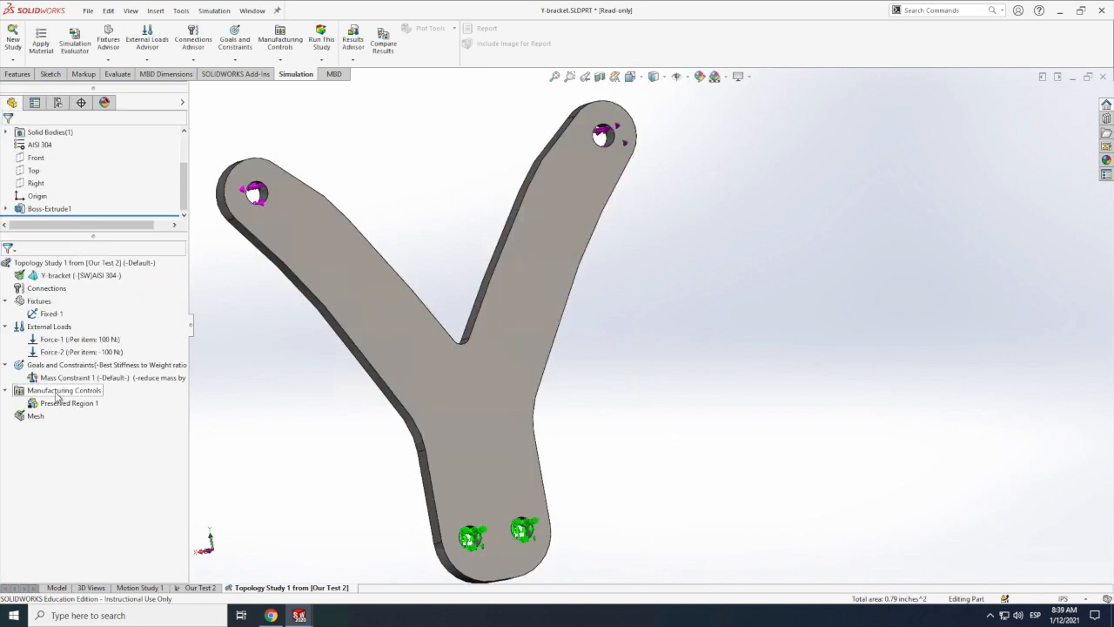
Step: Start a second preserved region and select the outer side face of the bracket's left arm
{"action": "right_click", "coordinate": [58, 397]}
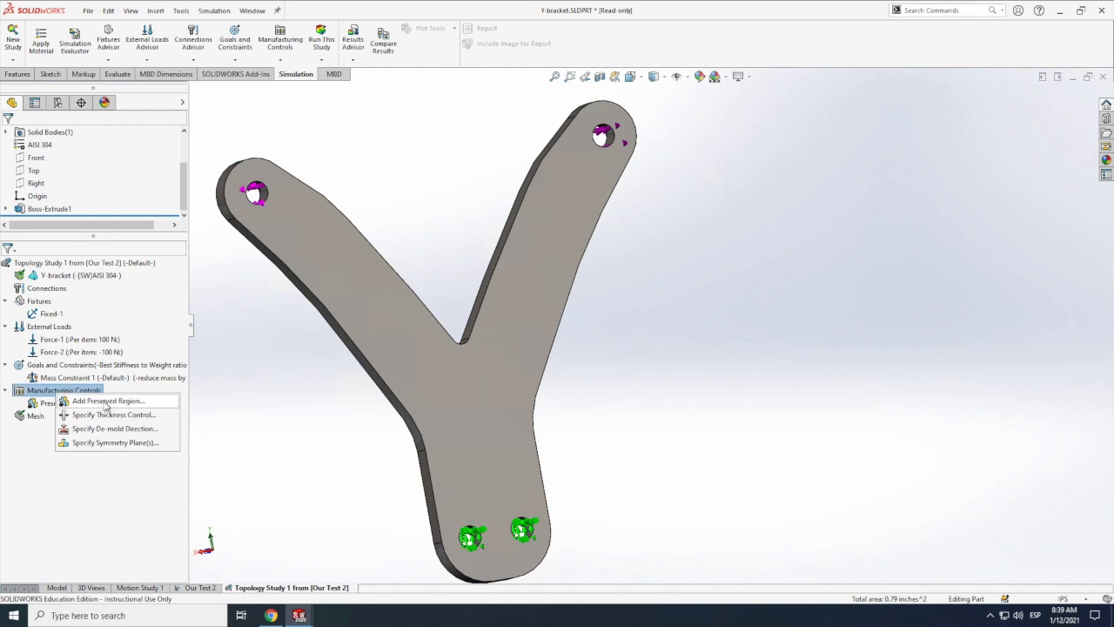
{"action": "left_click", "coordinate": [105, 402]}
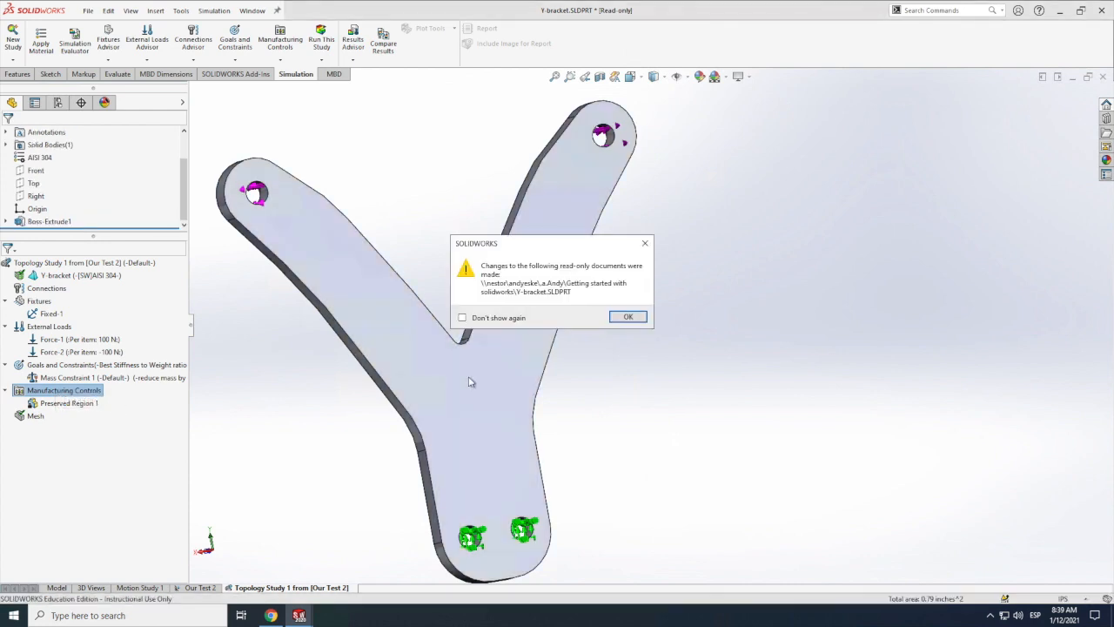
{"action": "left_click", "coordinate": [627, 316]}
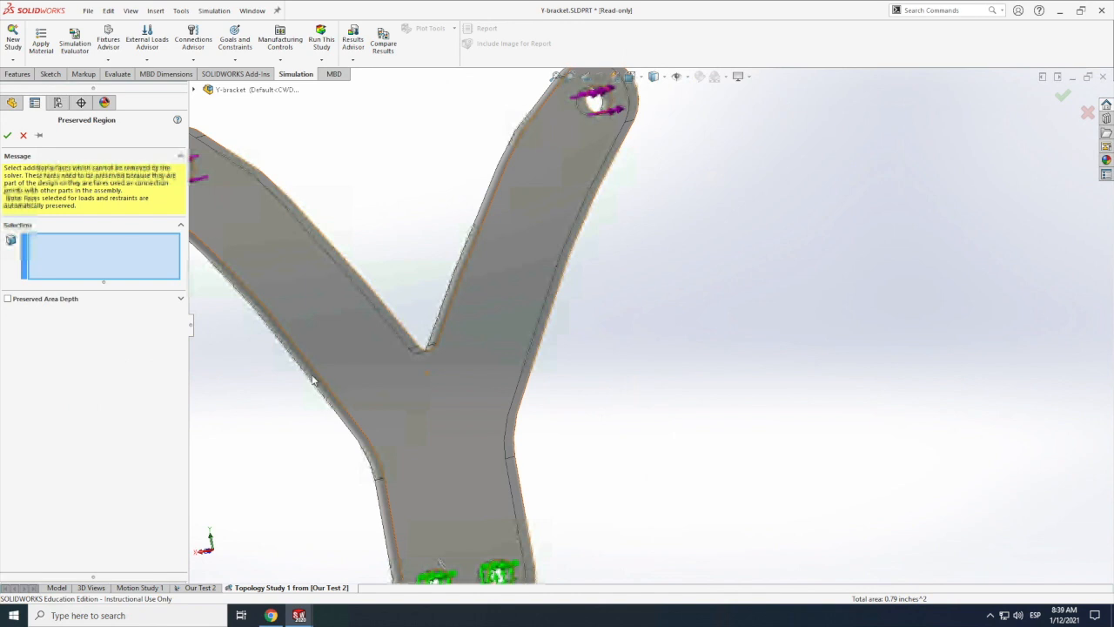
{"action": "scroll", "coordinate": [315, 376], "scroll_direction": "up", "scroll_amount": 3}
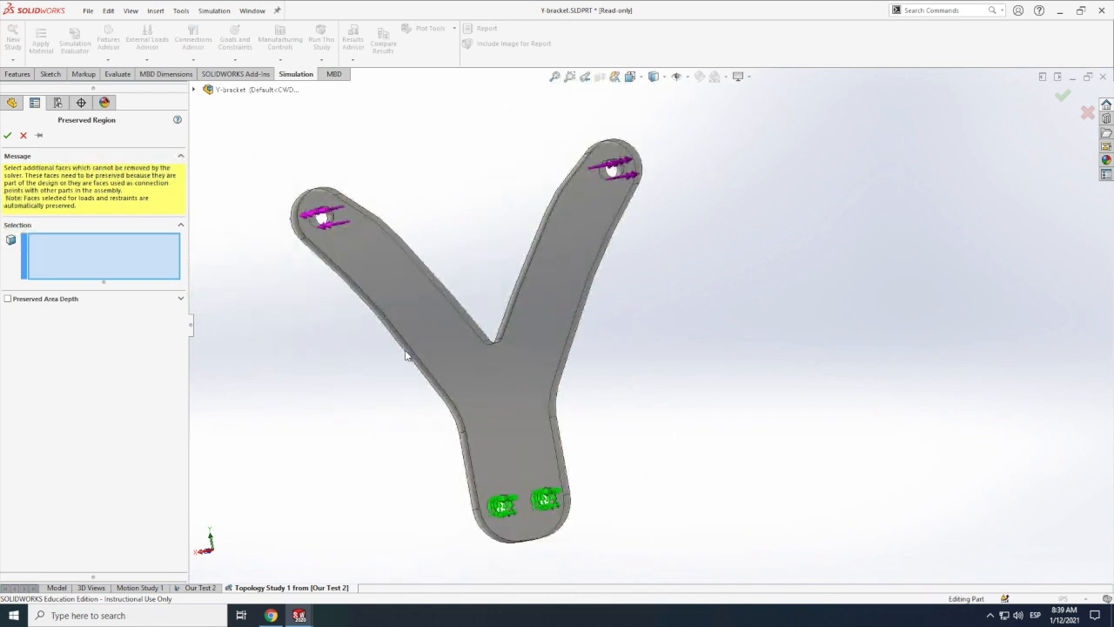
{"action": "scroll", "coordinate": [415, 356], "scroll_direction": "down", "scroll_amount": 3}
{"action": "scroll", "coordinate": [435, 361], "scroll_direction": "up", "scroll_amount": 2}
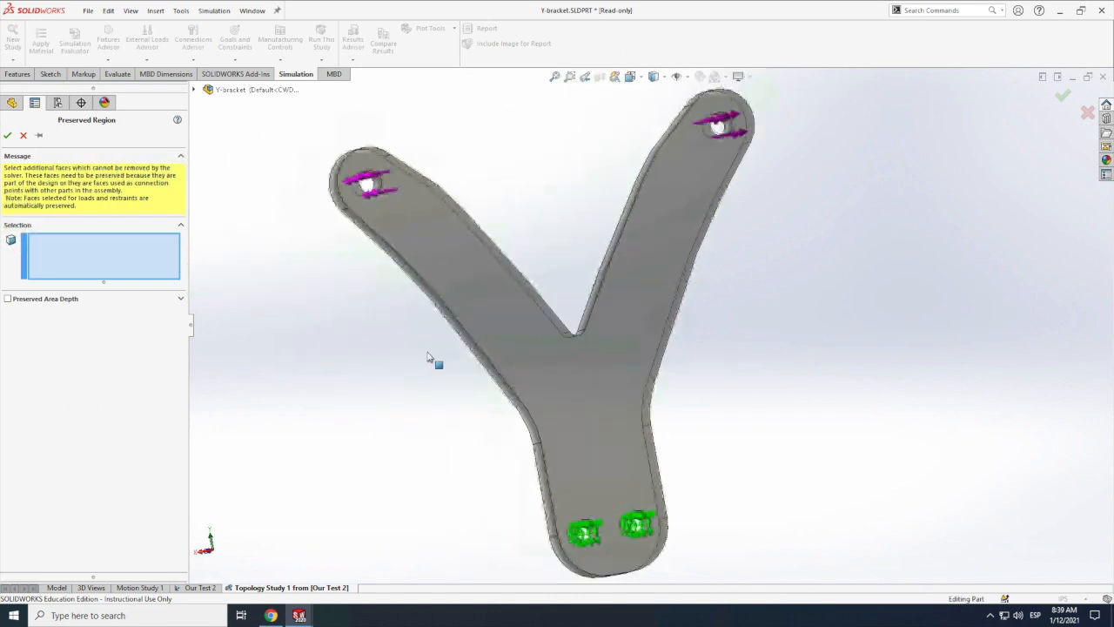
{"action": "left_click", "coordinate": [477, 352]}
{"action": "scroll", "coordinate": [378, 174], "scroll_direction": "up", "scroll_amount": 3}
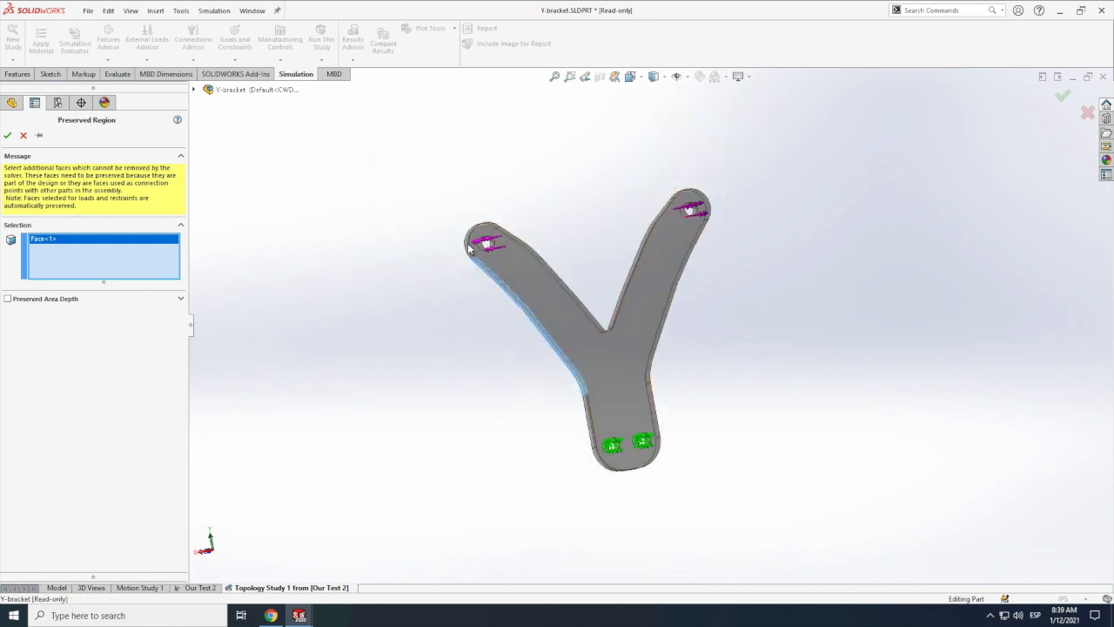
Step: Enable a preserved area depth of 0.1 in for the side face and show its geometry preview
{"action": "left_click", "coordinate": [7, 298]}
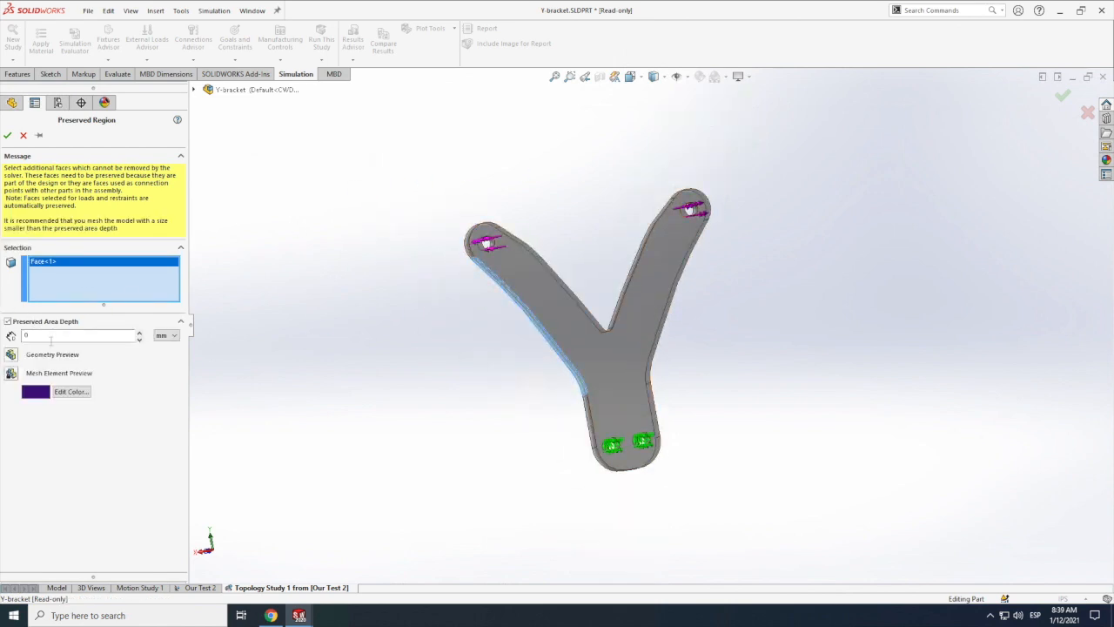
{"action": "left_click", "coordinate": [166, 335]}
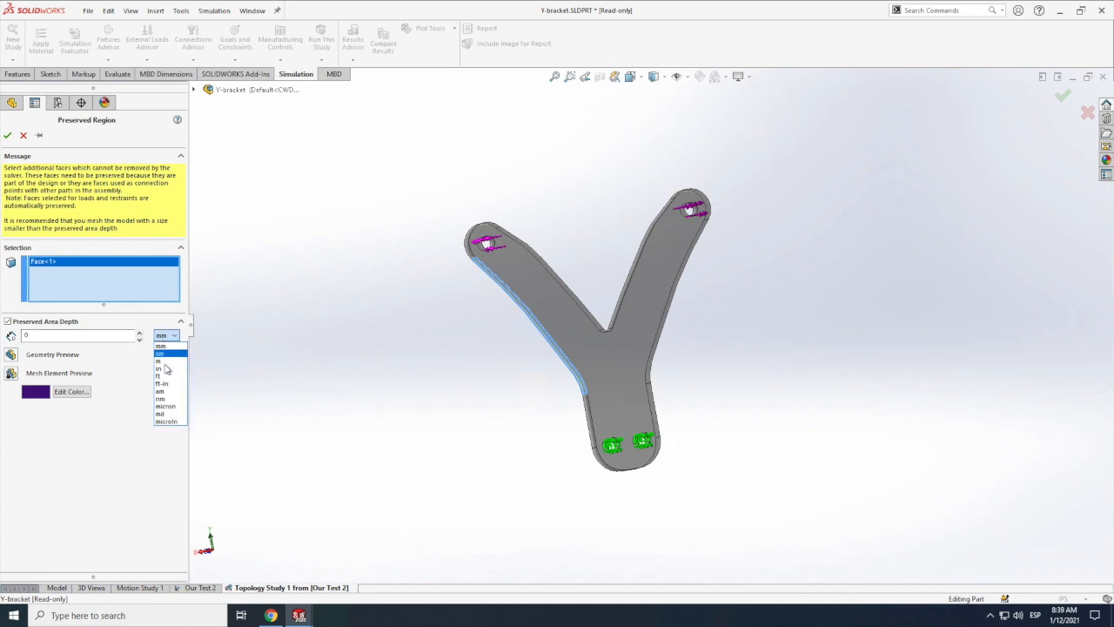
{"action": "left_click", "coordinate": [164, 368]}
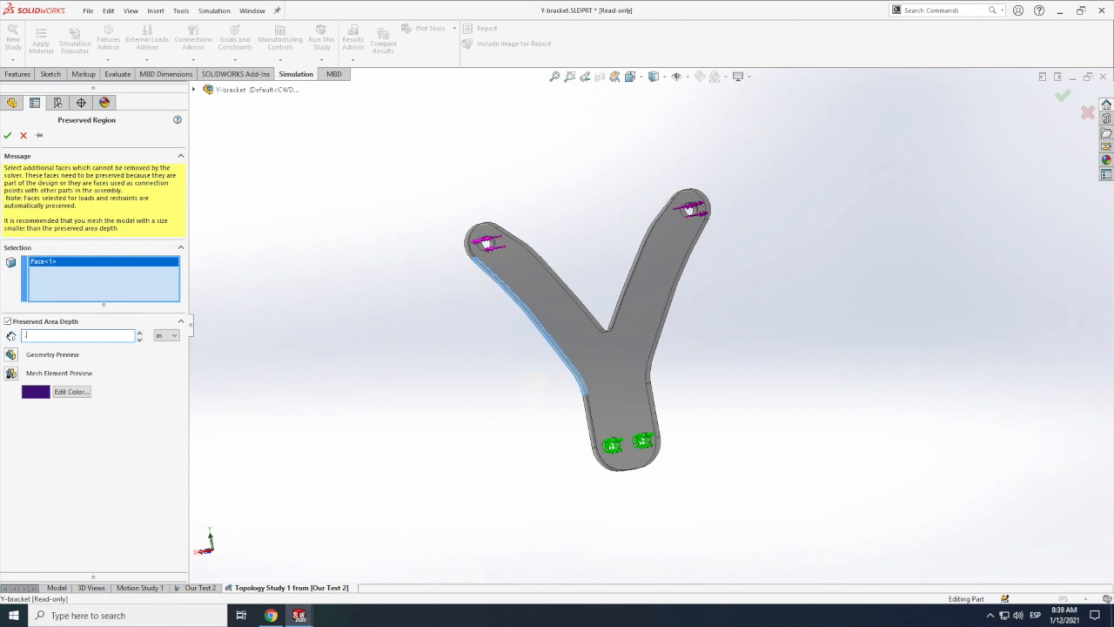
{"action": "key", "text": "Return"}
{"action": "left_click", "coordinate": [11, 355]}
Step: Add the side faces running around the bracket's base and up the outside of the right arm to the preserved region
{"action": "scroll", "coordinate": [586, 438], "scroll_direction": "down", "scroll_amount": 4}
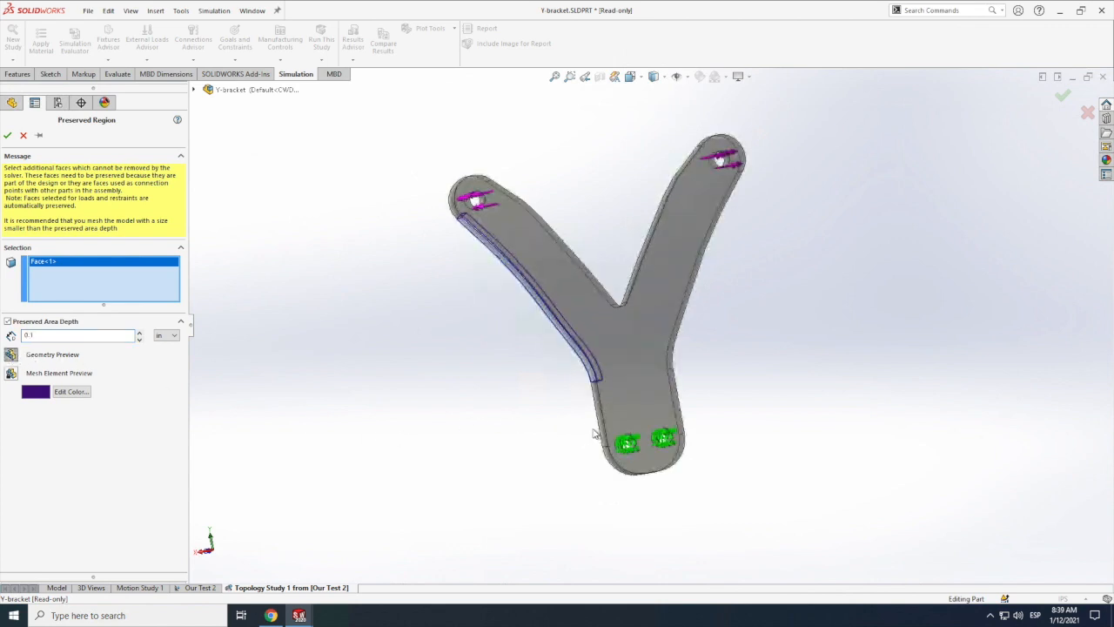
{"action": "left_click", "coordinate": [648, 429]}
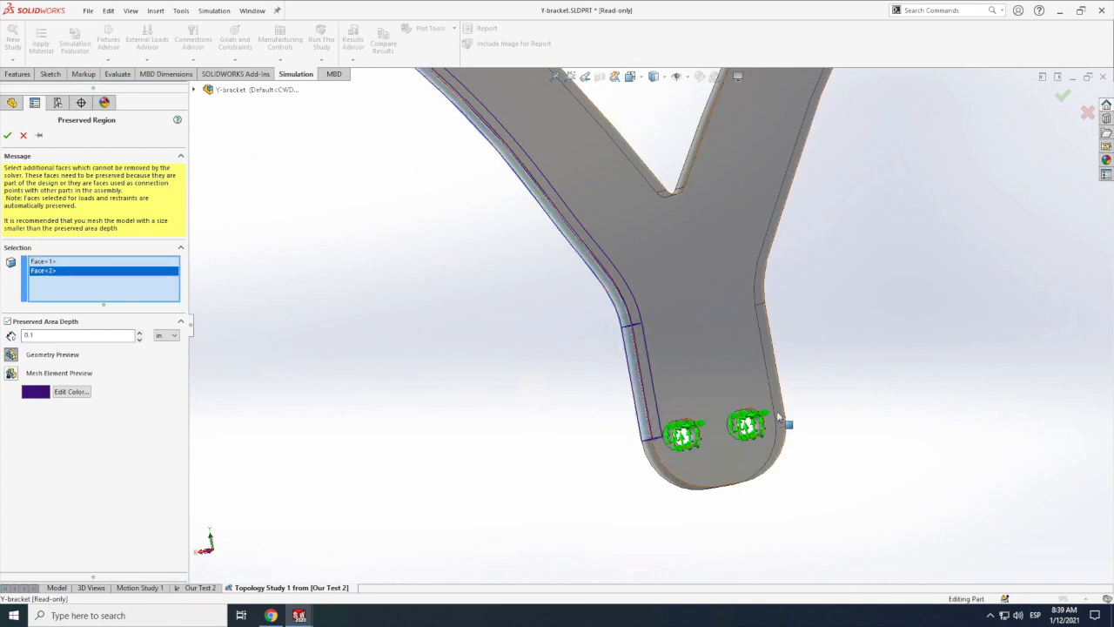
{"action": "left_click", "coordinate": [676, 490]}
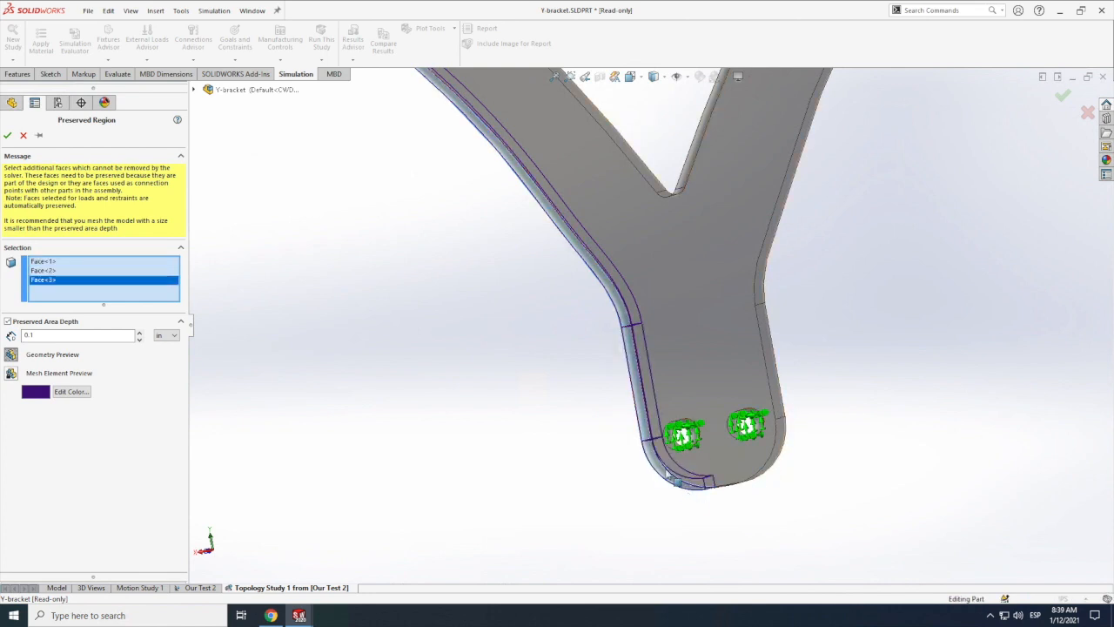
{"action": "left_click", "coordinate": [131, 11]}
{"action": "mouse_move", "coordinate": [160, 79]}
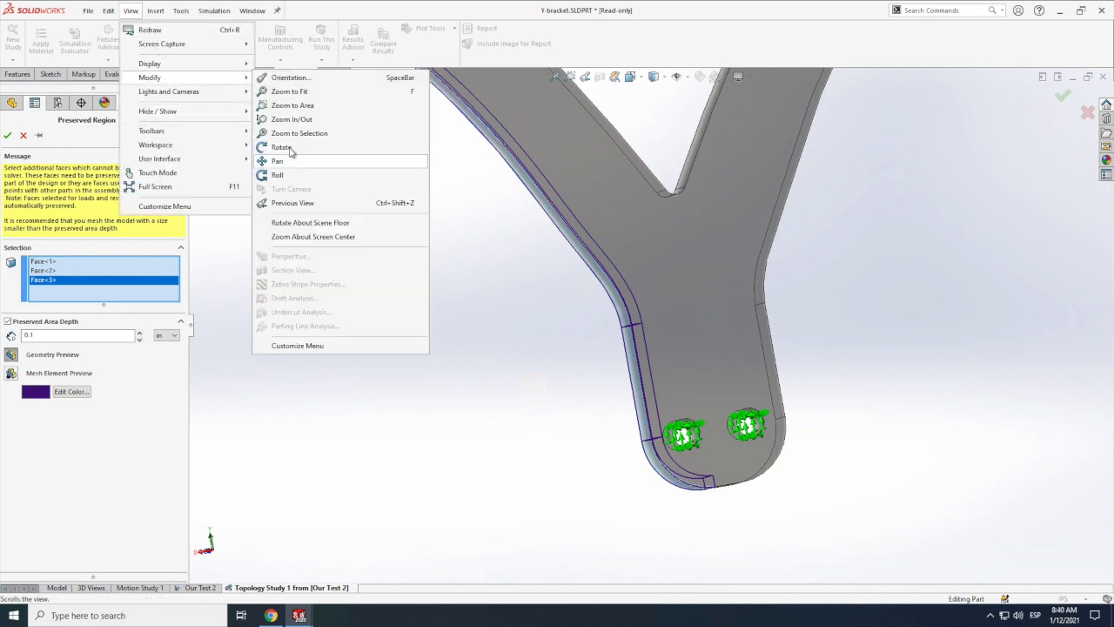
{"action": "left_click", "coordinate": [281, 147]}
{"action": "left_click_drag", "start_coordinate": [442, 386], "coordinate": [467, 381]}
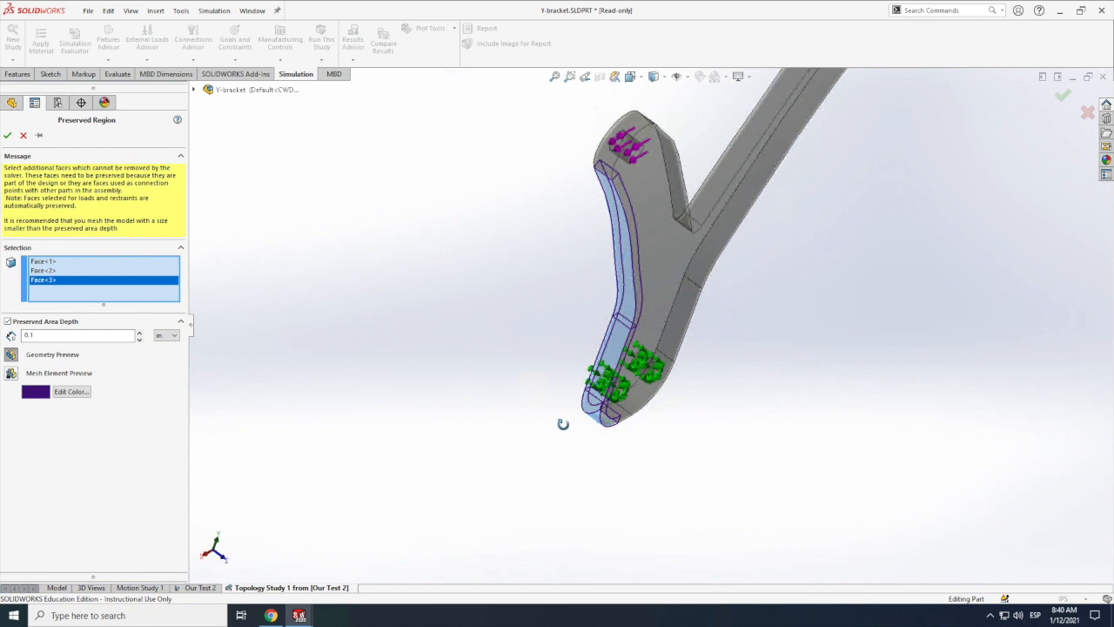
{"action": "key", "text": "Escape"}
{"action": "left_click", "coordinate": [618, 418]}
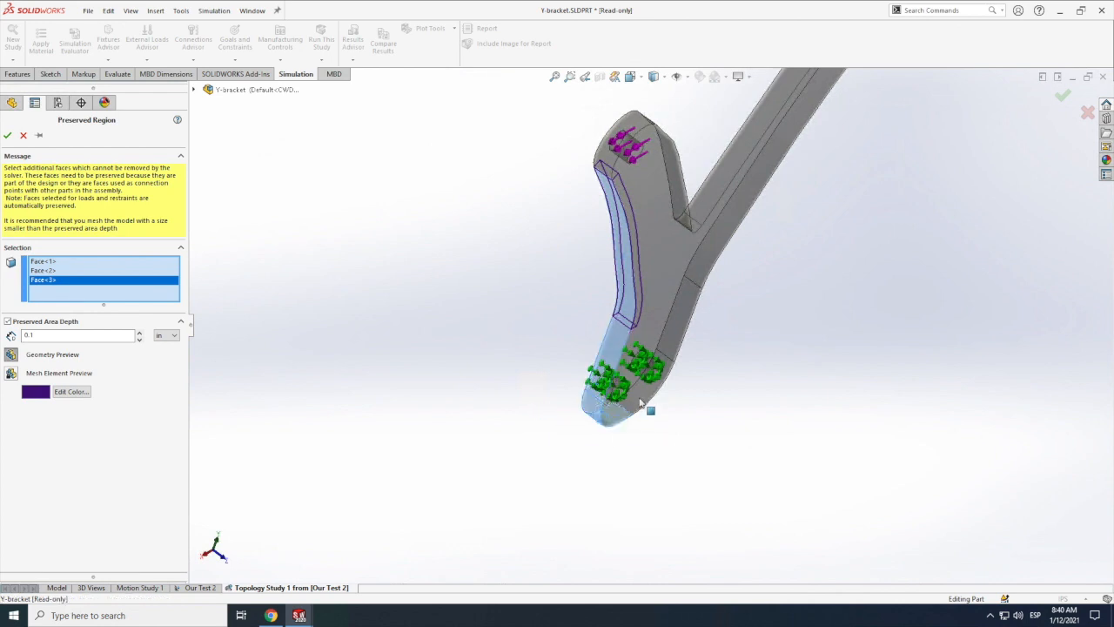
{"action": "left_click", "coordinate": [638, 397]}
{"action": "left_click", "coordinate": [688, 305]}
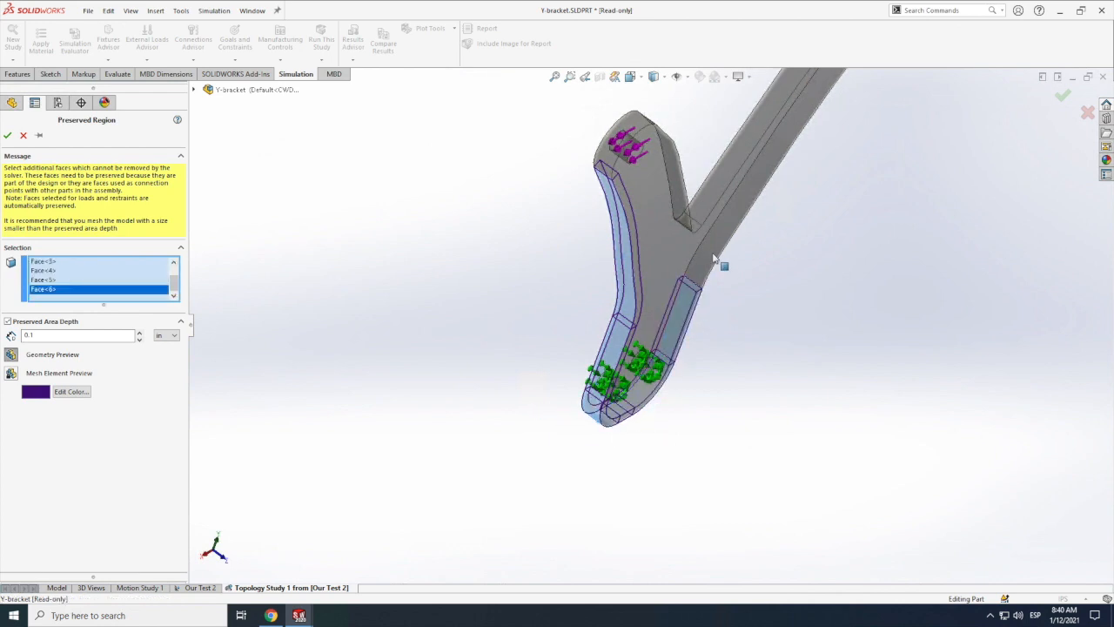
{"action": "left_click", "coordinate": [723, 277]}
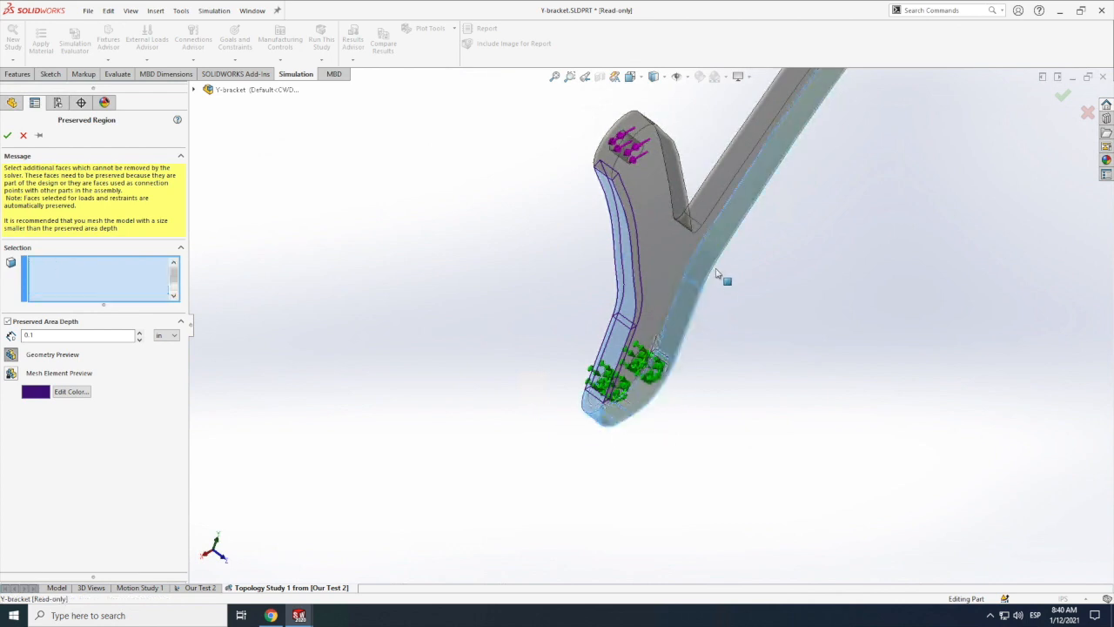
Step: Add the remaining side faces around both arm tips and the inner V to the preserved region, and accept it
{"action": "left_click", "coordinate": [131, 10]}
{"action": "mouse_move", "coordinate": [169, 91]}
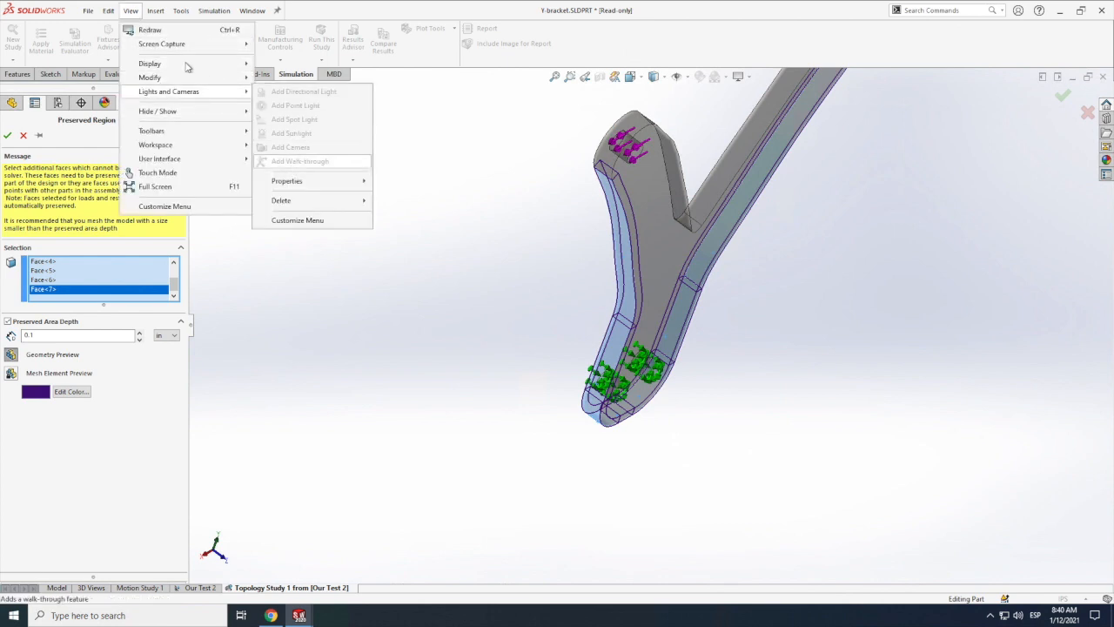
{"action": "mouse_move", "coordinate": [237, 79]}
{"action": "left_click", "coordinate": [281, 147]}
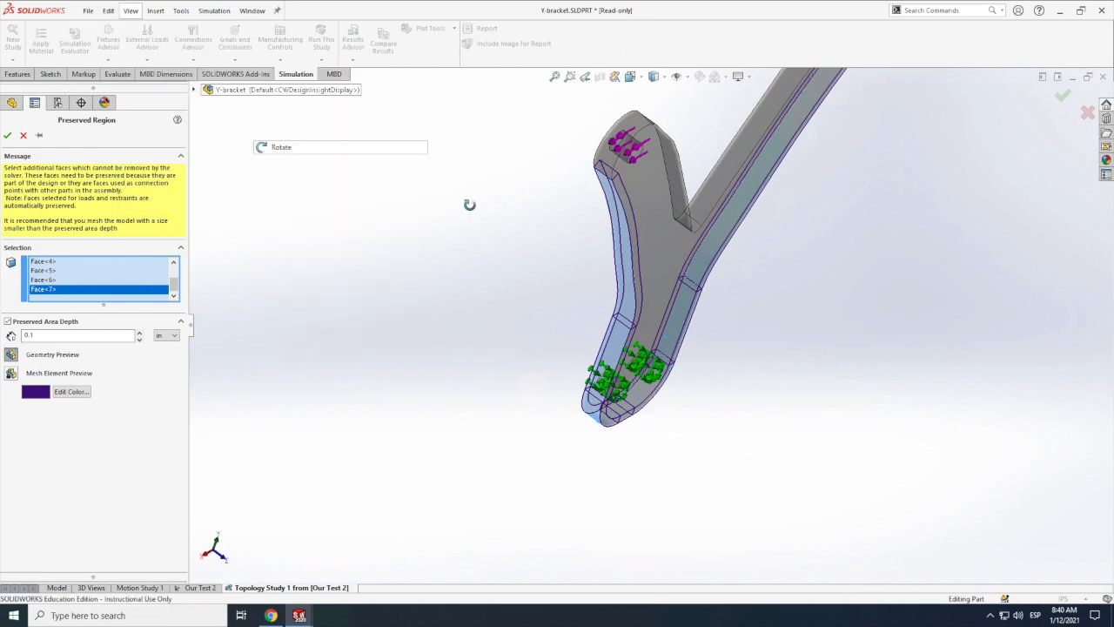
{"action": "left_click_drag", "start_coordinate": [528, 266], "coordinate": [706, 415]}
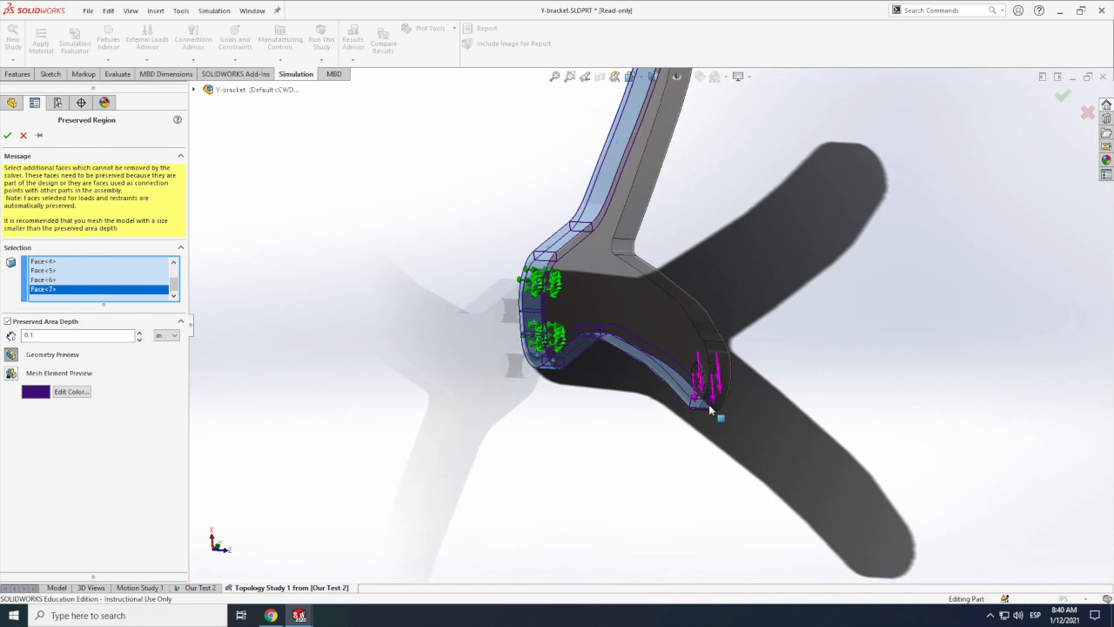
{"action": "left_click", "coordinate": [711, 406]}
{"action": "left_click", "coordinate": [711, 331]}
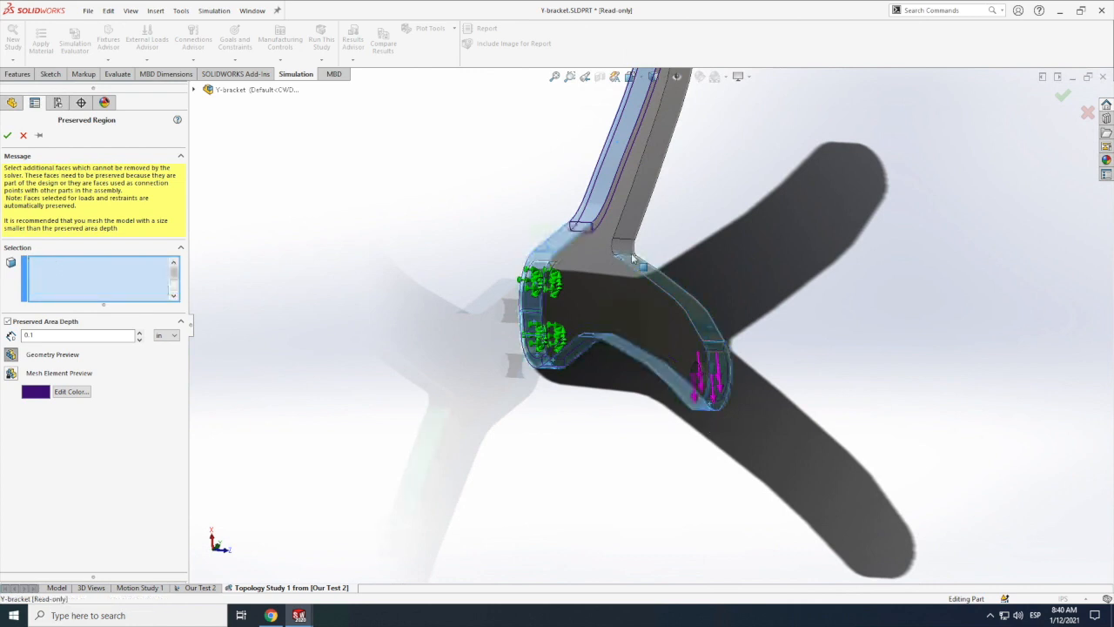
{"action": "left_click", "coordinate": [626, 242]}
{"action": "scroll", "coordinate": [655, 334], "scroll_direction": "up", "scroll_amount": 5}
{"action": "scroll", "coordinate": [658, 217], "scroll_direction": "down", "scroll_amount": 6}
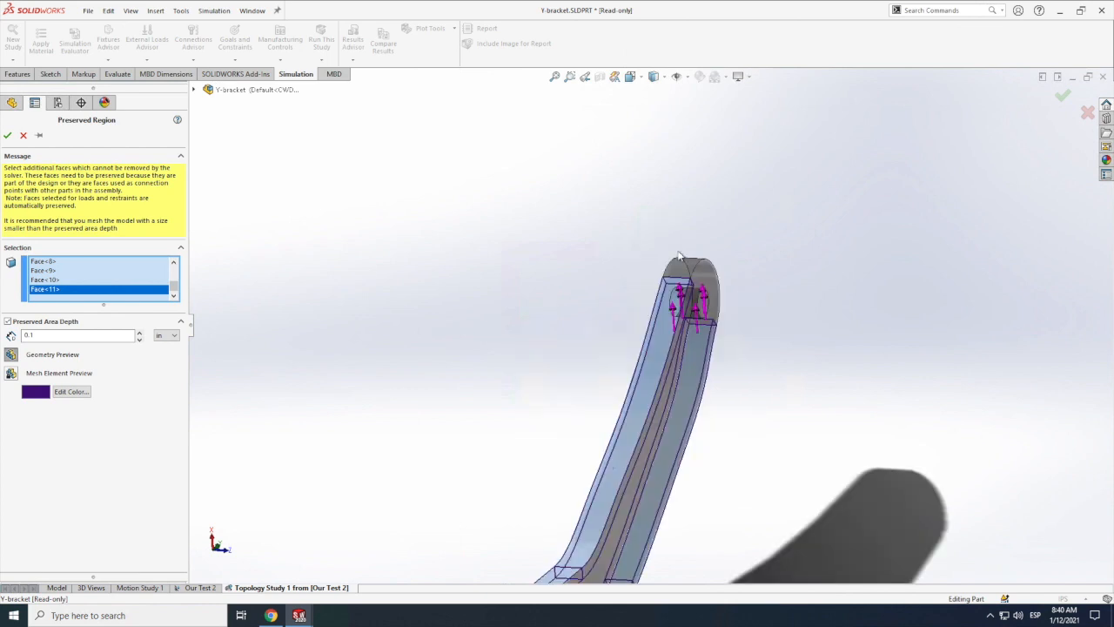
{"action": "left_click", "coordinate": [705, 280]}
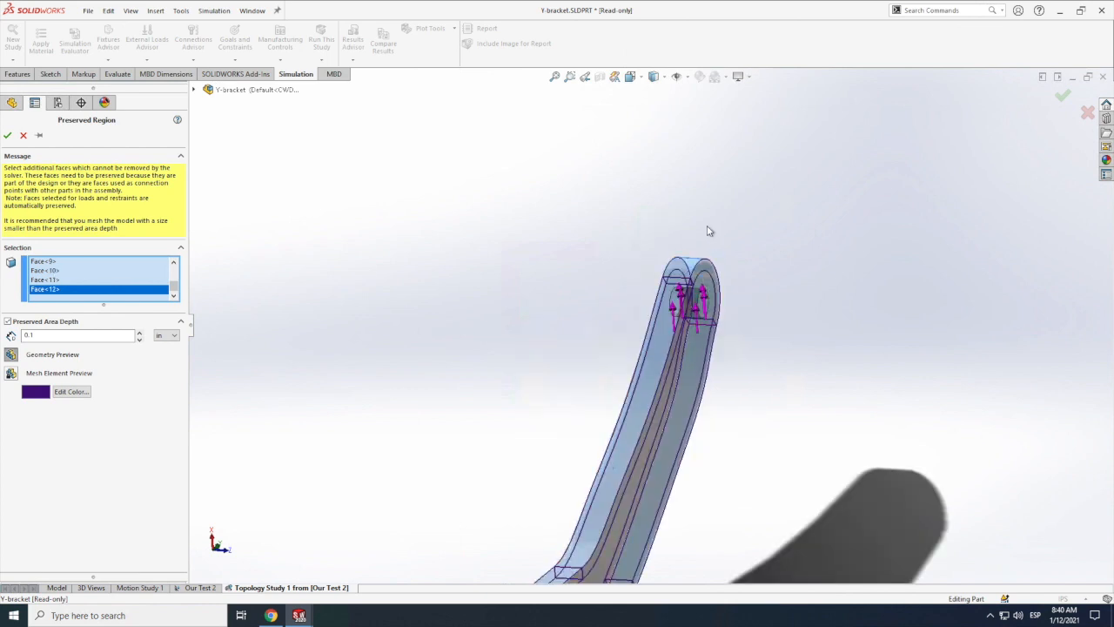
{"action": "scroll", "coordinate": [709, 231], "scroll_direction": "up", "scroll_amount": 5}
{"action": "scroll", "coordinate": [692, 245], "scroll_direction": "down", "scroll_amount": 1}
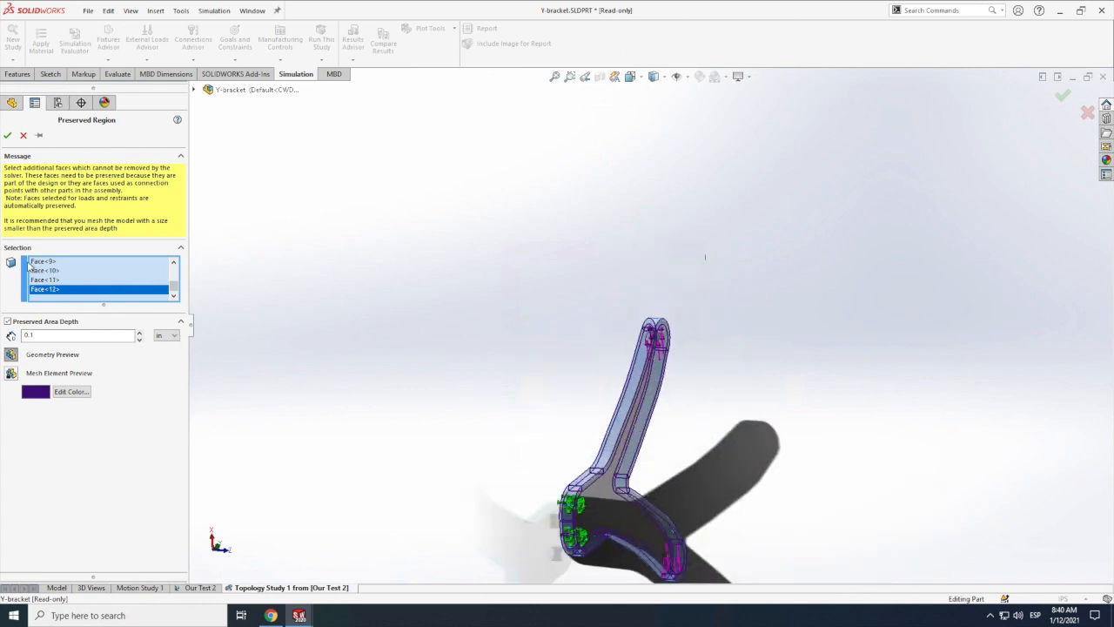
{"action": "left_click", "coordinate": [8, 135]}
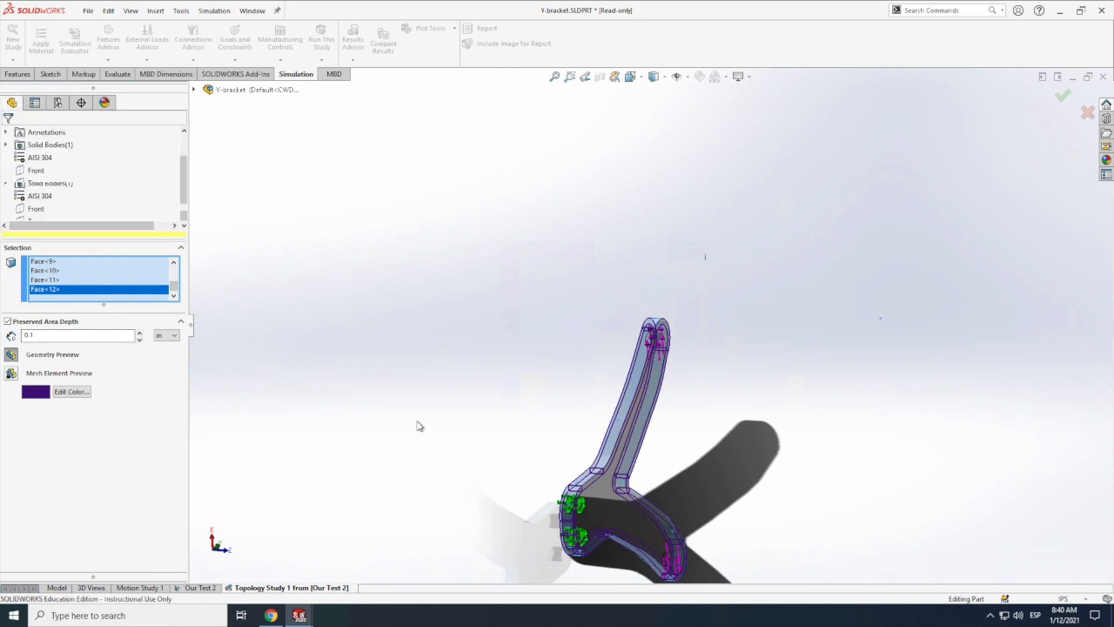
Step: Add a thickness control to the study with a minimum member thickness of 0.1 in
{"action": "left_click", "coordinate": [132, 11]}
{"action": "mouse_move", "coordinate": [160, 80]}
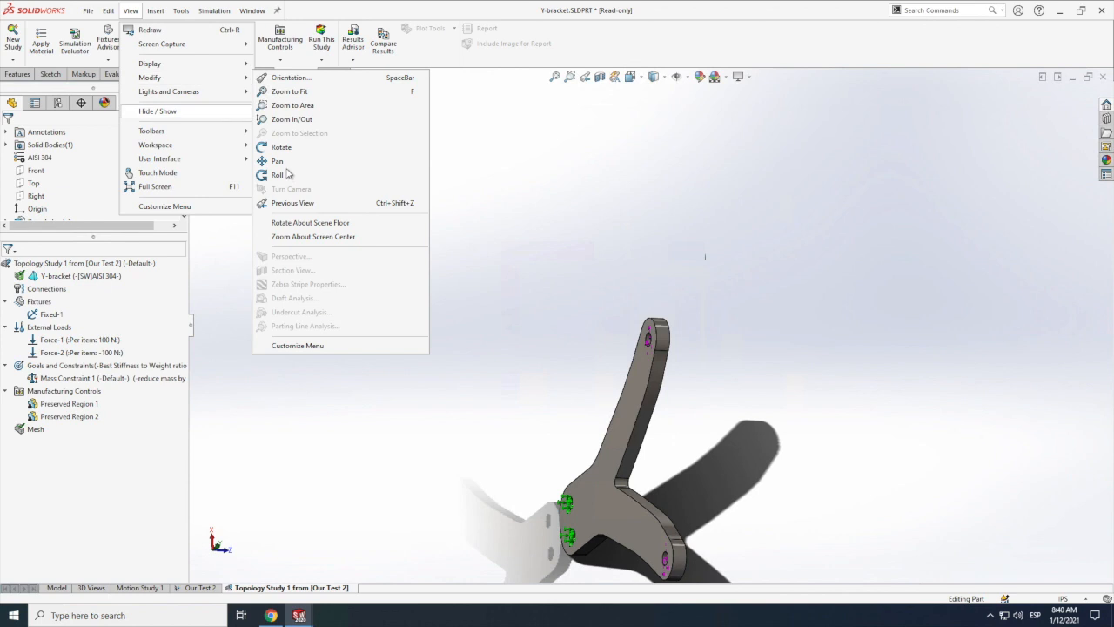
{"action": "left_click", "coordinate": [281, 147]}
{"action": "left_click_drag", "start_coordinate": [498, 340], "coordinate": [280, 494]}
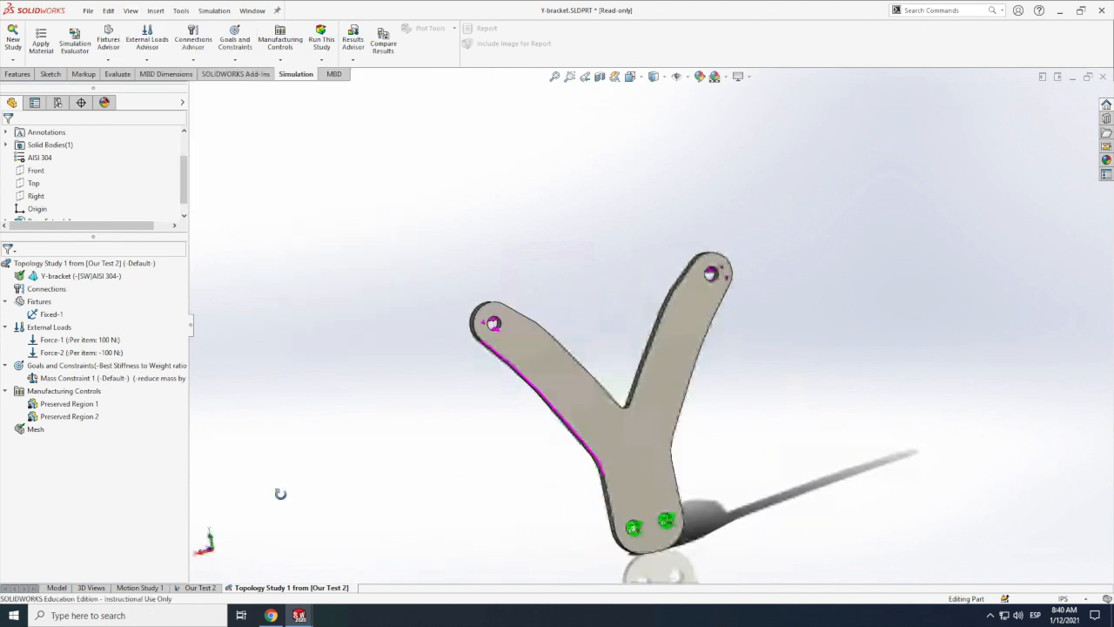
{"action": "right_click", "coordinate": [78, 392]}
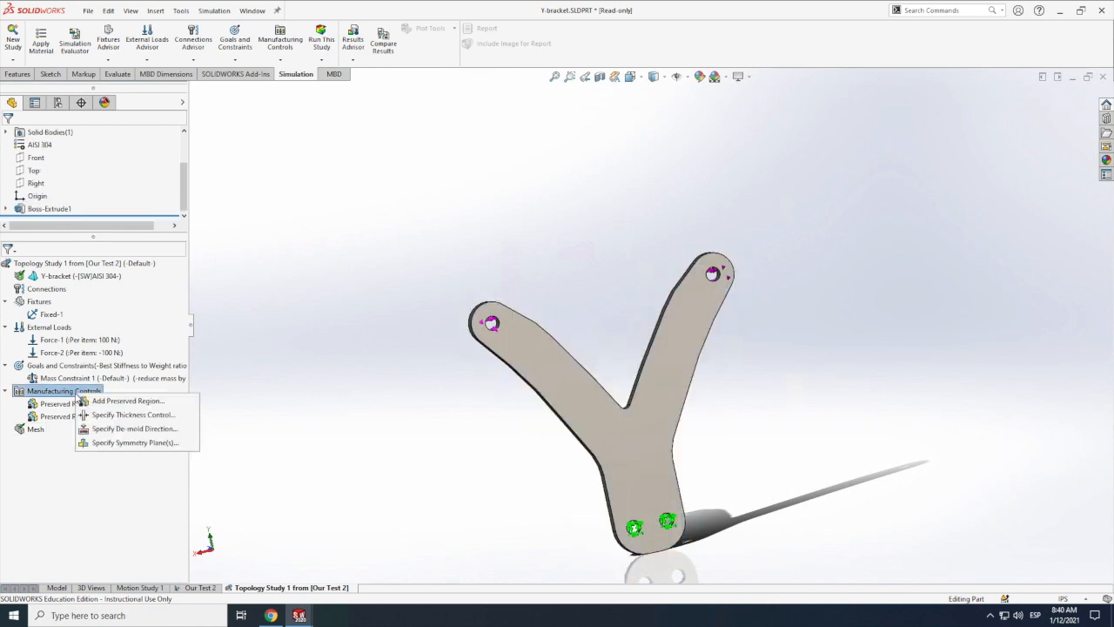
{"action": "left_click", "coordinate": [129, 415]}
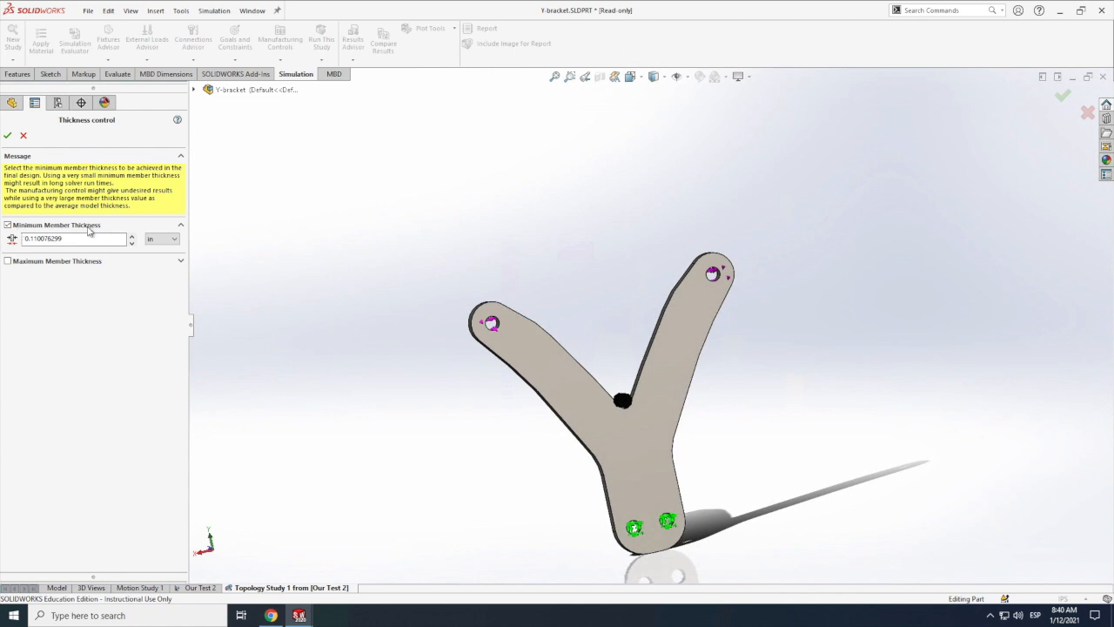
{"action": "scroll", "coordinate": [623, 412], "scroll_direction": "down", "scroll_amount": 5}
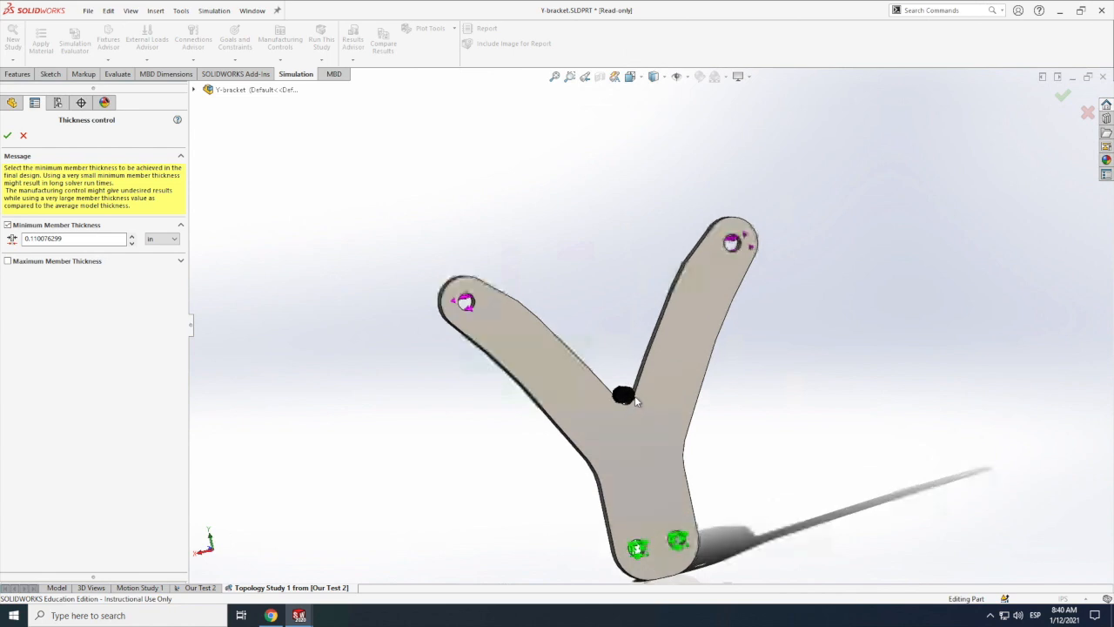
{"action": "scroll", "coordinate": [645, 376], "scroll_direction": "down", "scroll_amount": 2}
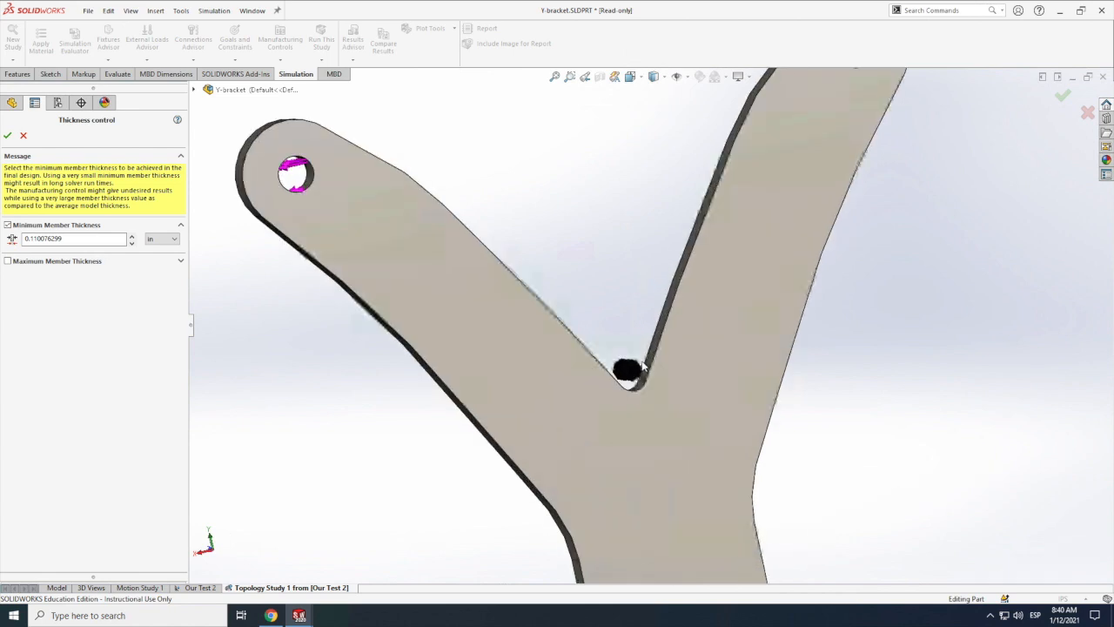
{"action": "scroll", "coordinate": [645, 368], "scroll_direction": "down", "scroll_amount": 4}
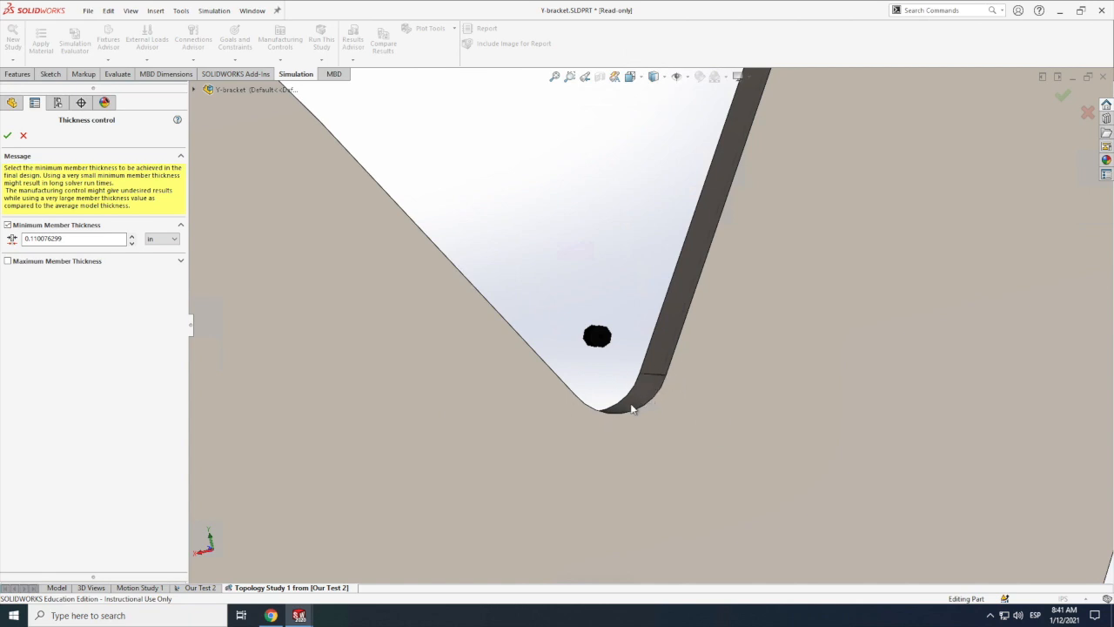
{"action": "double_click", "coordinate": [61, 240]}
{"action": "type", "text": "0"}
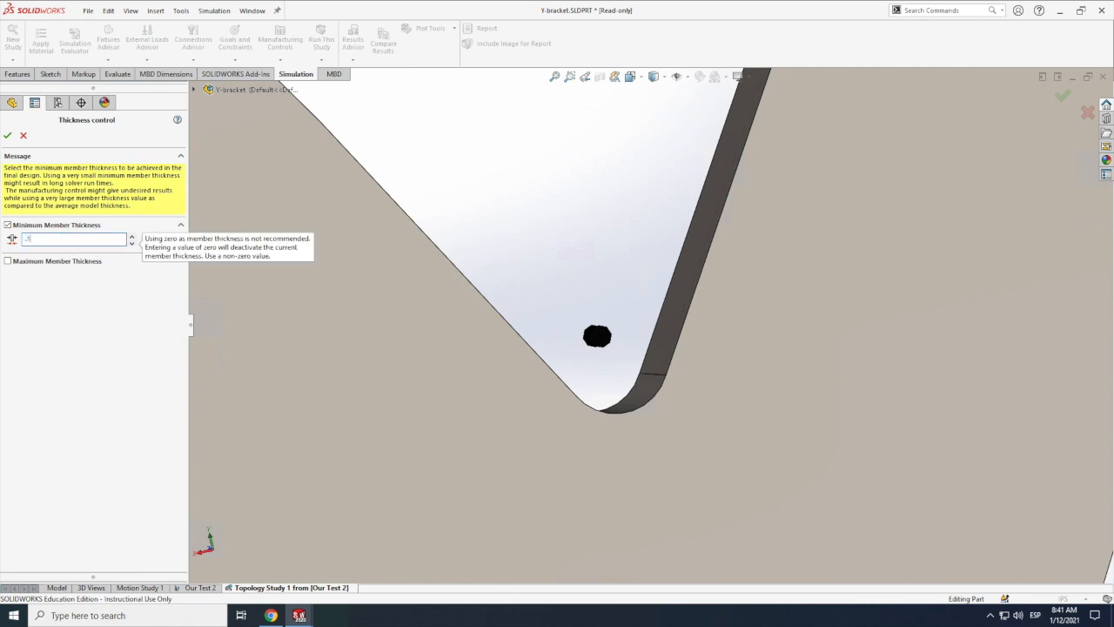
{"action": "type", "text": ".1"}
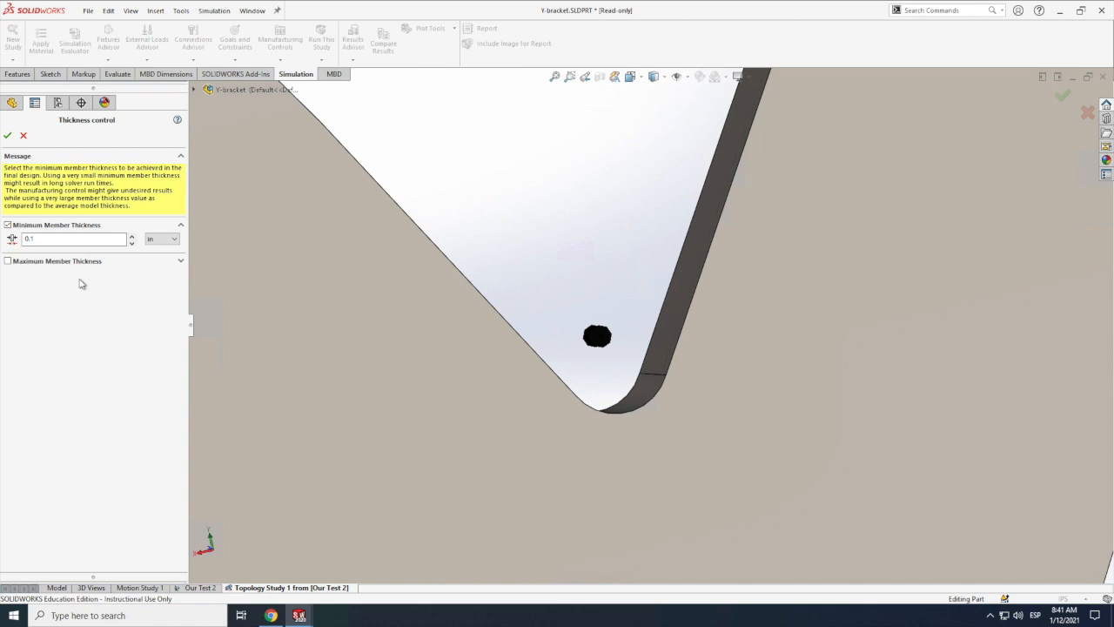
{"action": "left_click", "coordinate": [7, 135]}
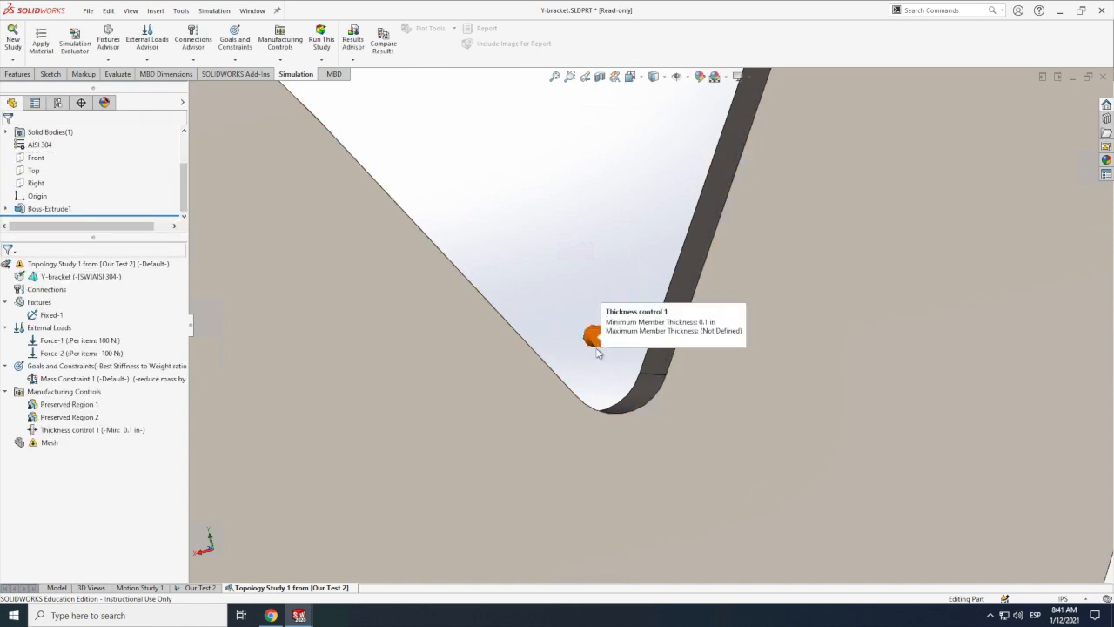
Step: Add a Mid-Plane (Both Directions) de-mold control, using the short thickness edge on the bracket's outer side below the left arm as pull direction
{"action": "scroll", "coordinate": [598, 353], "scroll_direction": "up", "scroll_amount": 1}
{"action": "scroll", "coordinate": [591, 374], "scroll_direction": "up", "scroll_amount": 2}
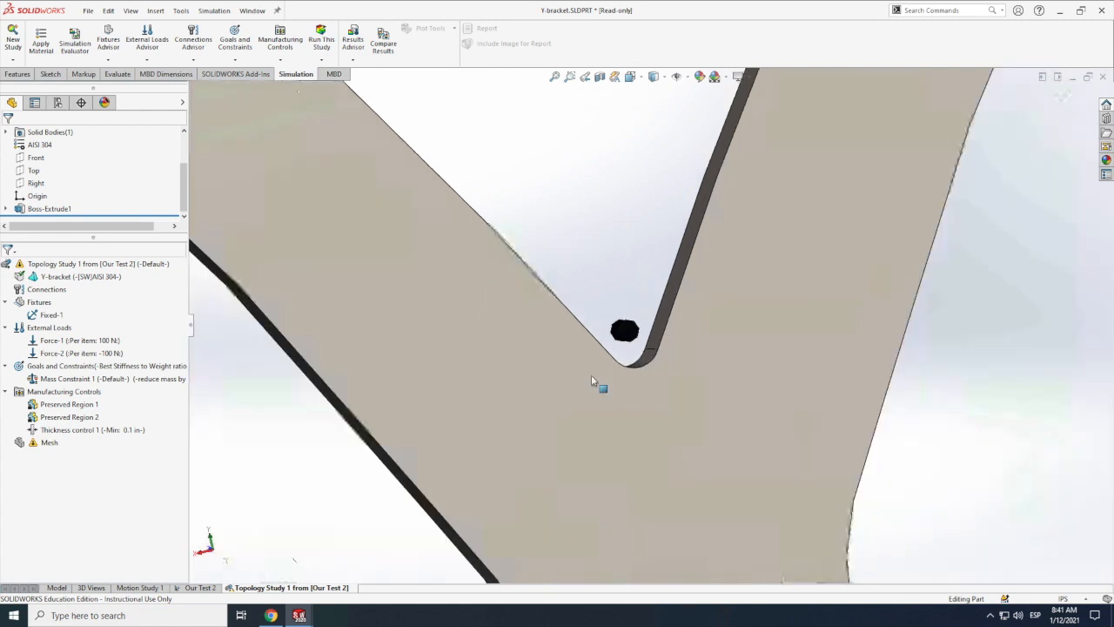
{"action": "scroll", "coordinate": [636, 339], "scroll_direction": "up", "scroll_amount": 4}
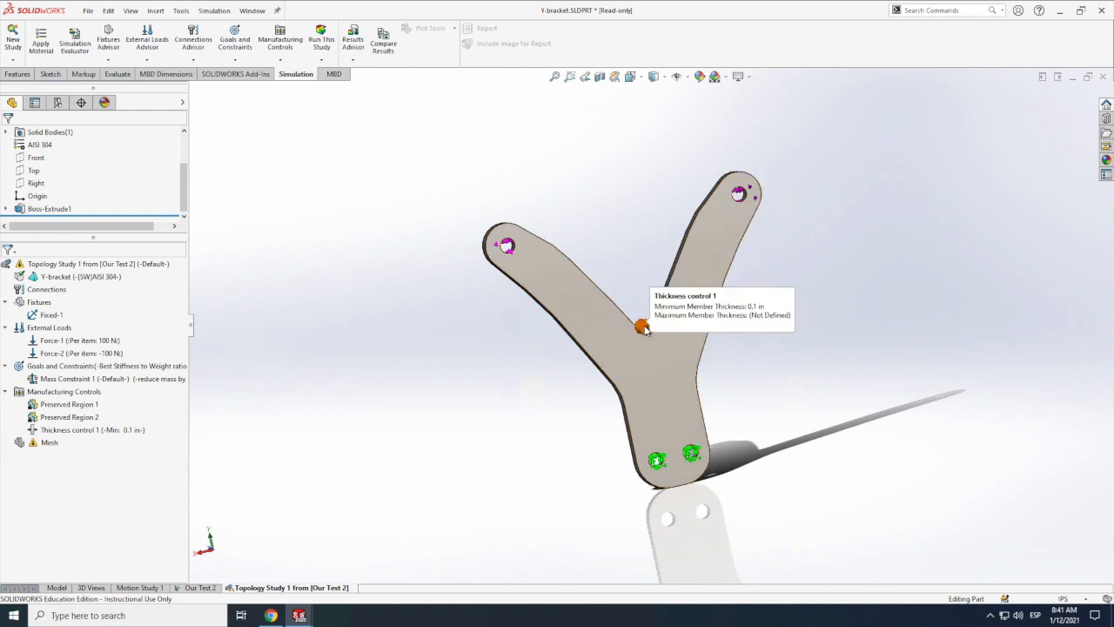
{"action": "scroll", "coordinate": [646, 330], "scroll_direction": "down", "scroll_amount": 8}
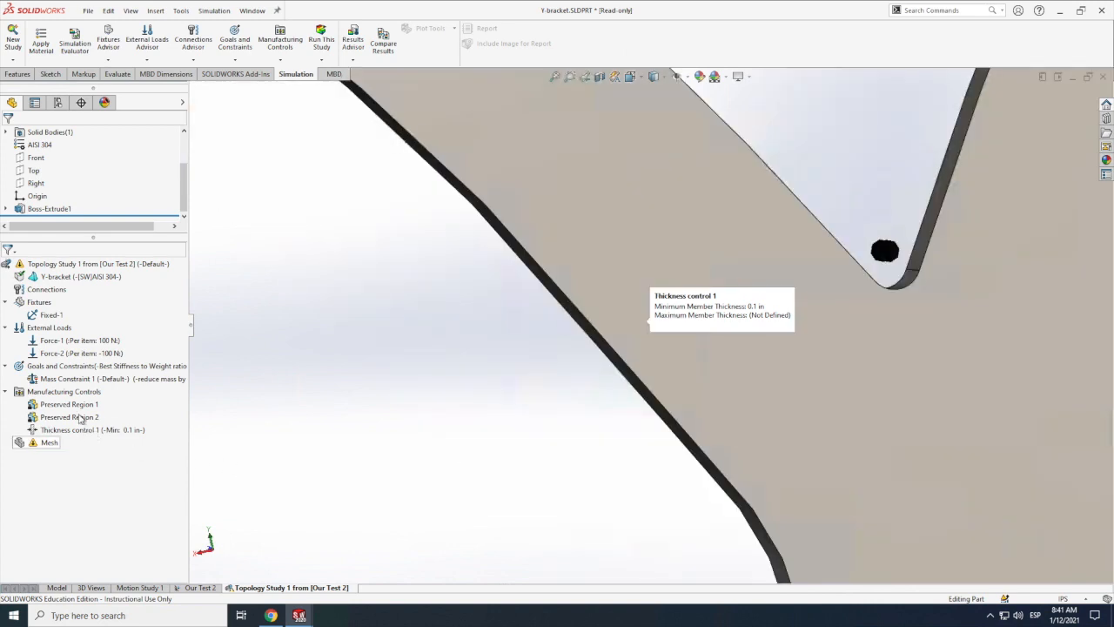
{"action": "right_click", "coordinate": [64, 393]}
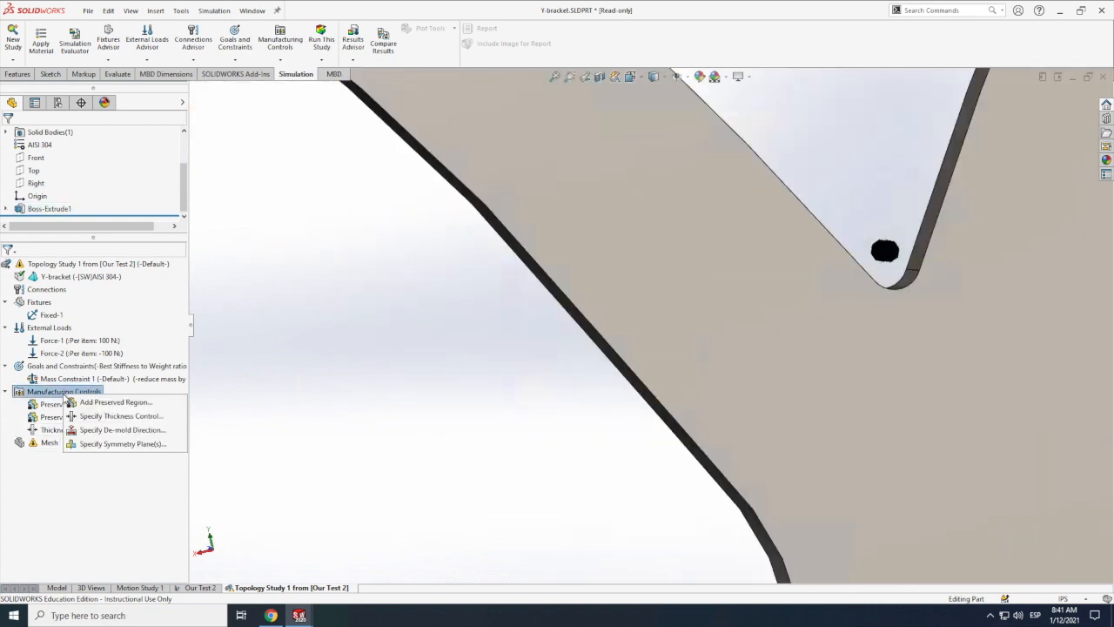
{"action": "left_click", "coordinate": [116, 430]}
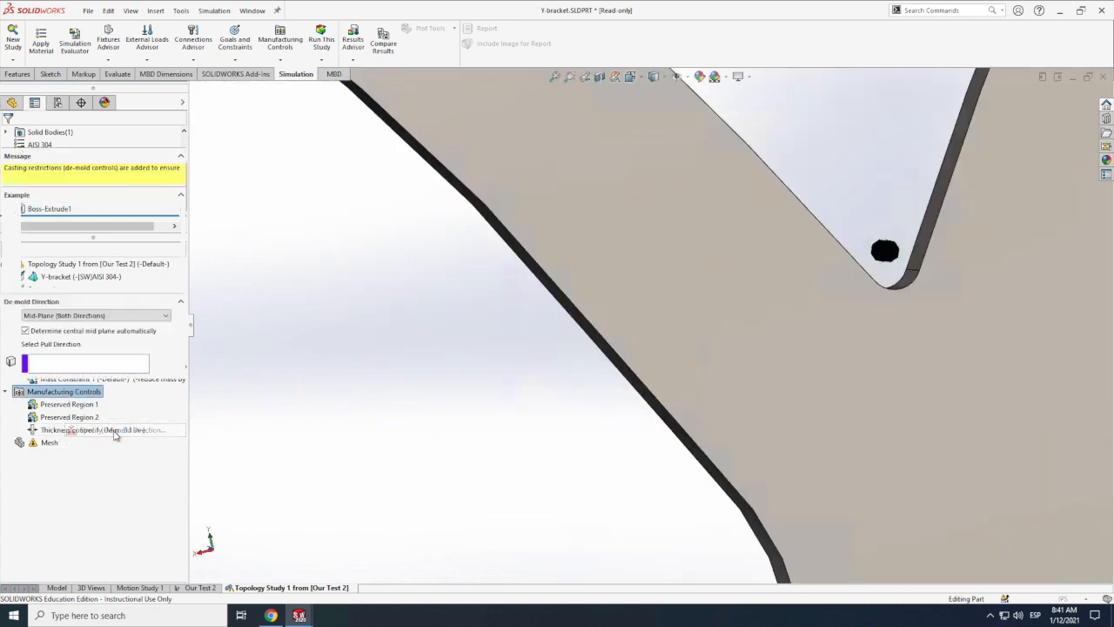
{"action": "scroll", "coordinate": [280, 435], "scroll_direction": "up", "scroll_amount": 5}
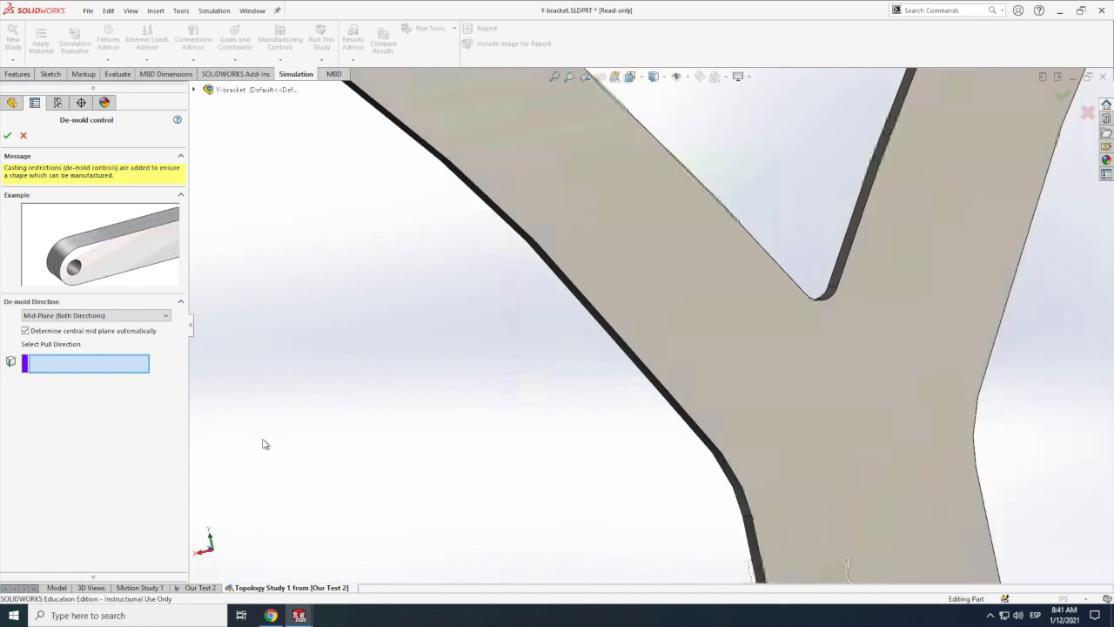
{"action": "scroll", "coordinate": [252, 448], "scroll_direction": "up", "scroll_amount": 5}
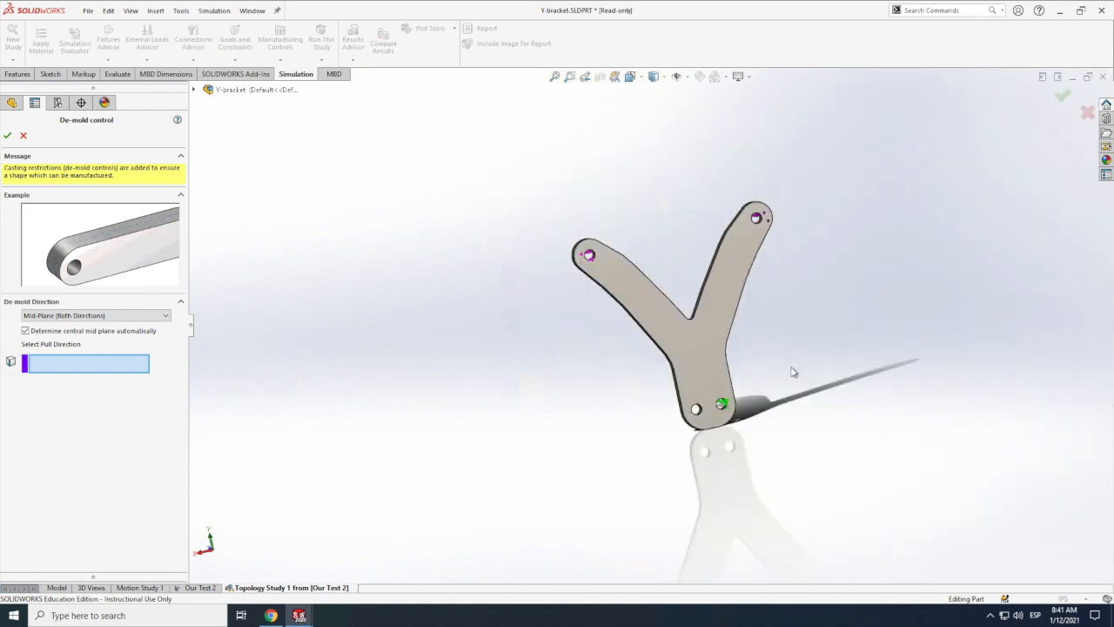
{"action": "scroll", "coordinate": [802, 370], "scroll_direction": "down", "scroll_amount": 5}
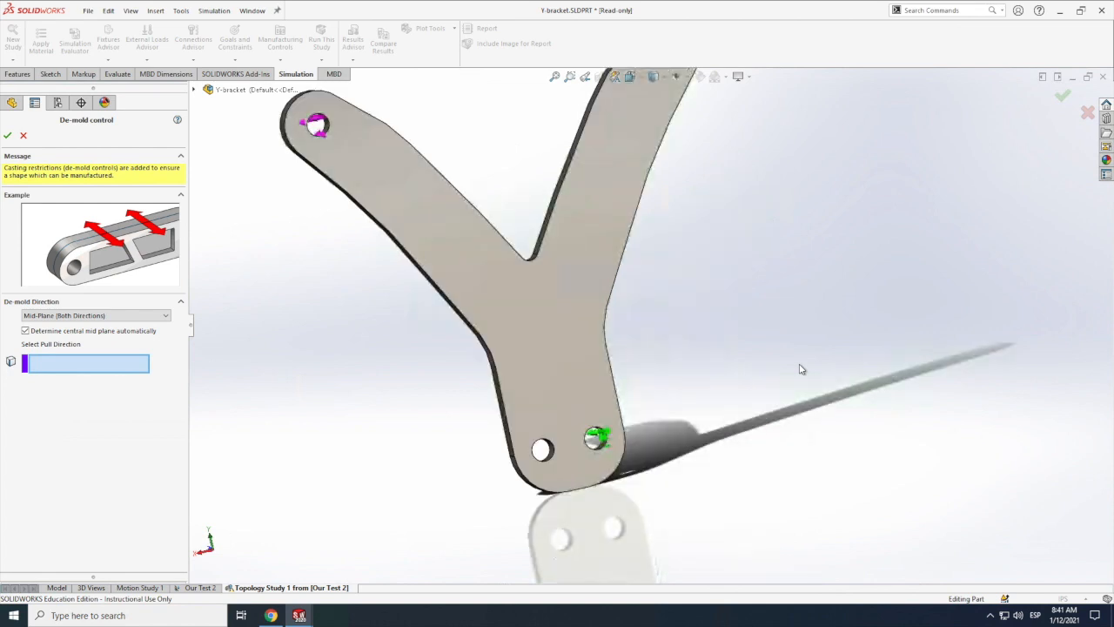
{"action": "scroll", "coordinate": [744, 418], "scroll_direction": "up", "scroll_amount": 3}
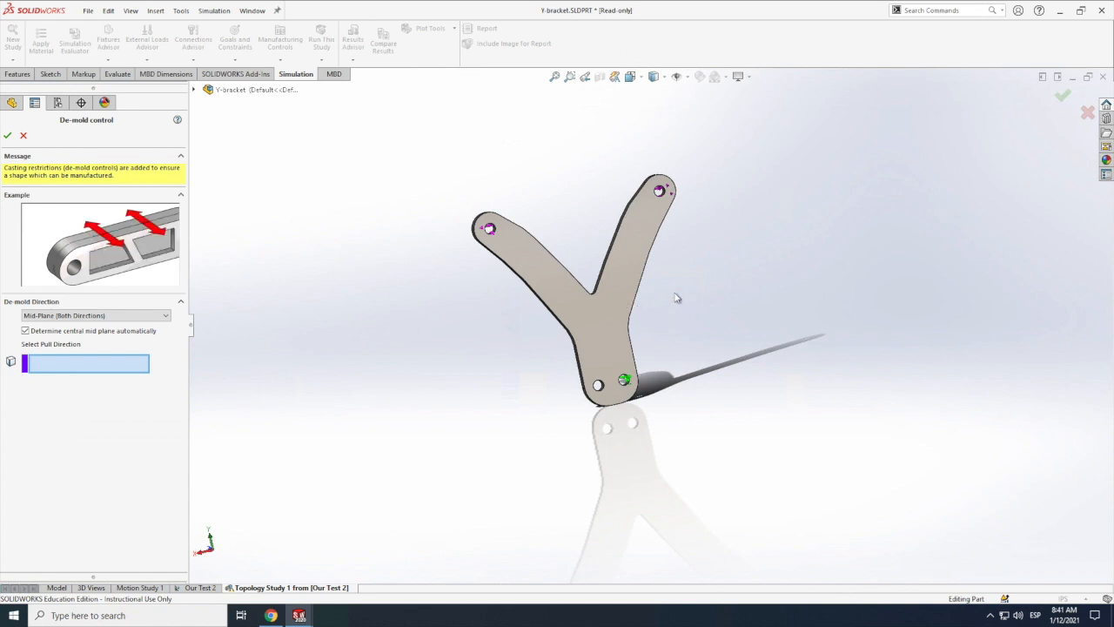
{"action": "scroll", "coordinate": [523, 359], "scroll_direction": "down", "scroll_amount": 3}
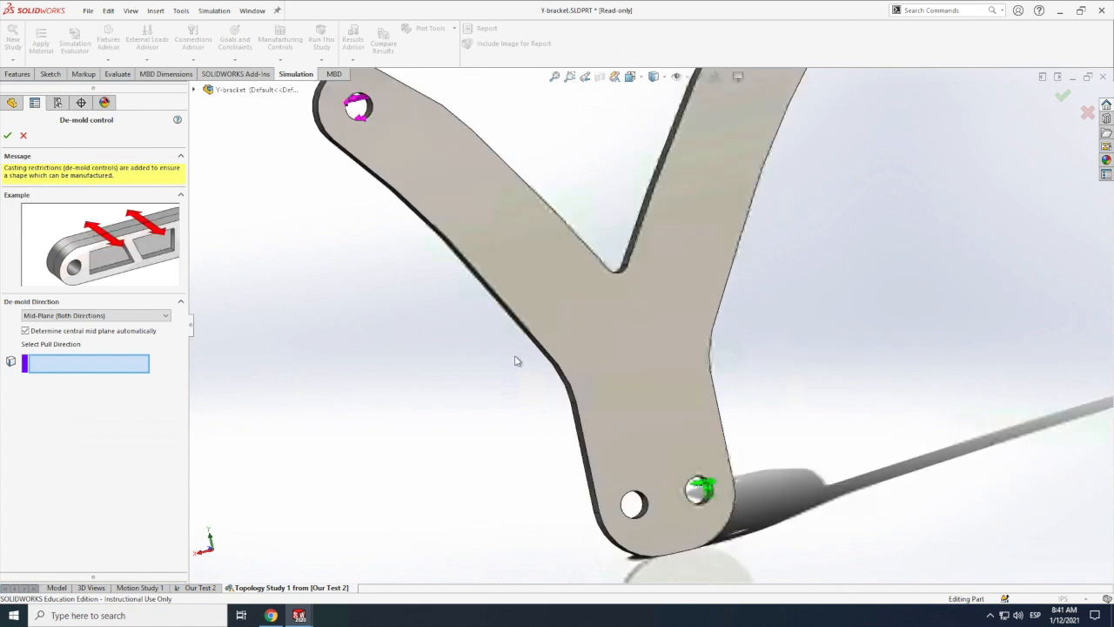
{"action": "scroll", "coordinate": [458, 387], "scroll_direction": "down", "scroll_amount": 2}
{"action": "left_click", "coordinate": [59, 315]}
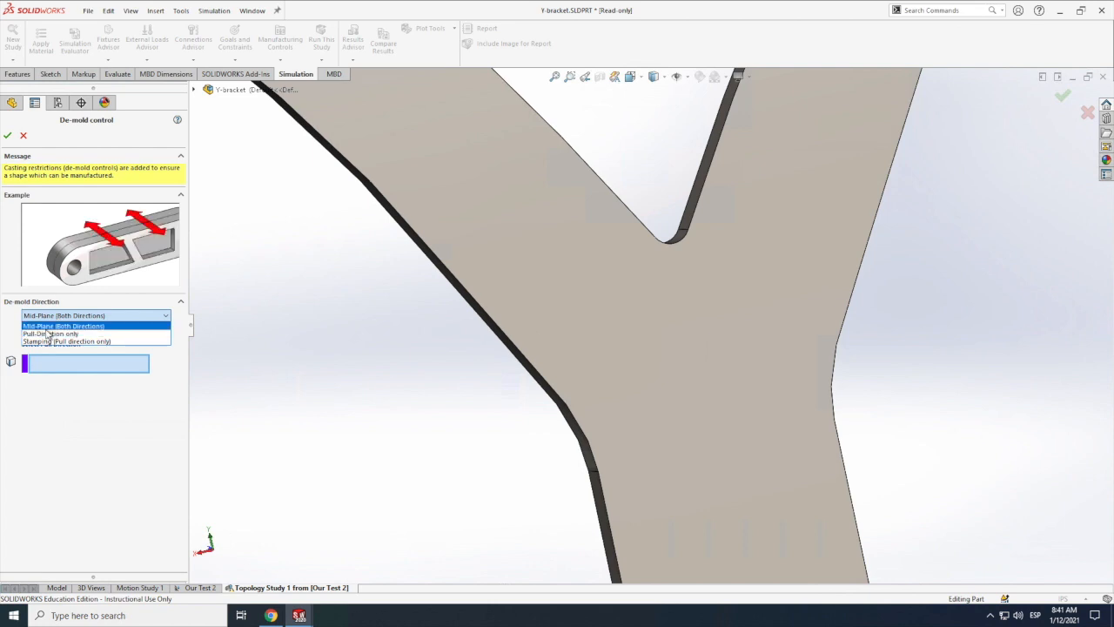
{"action": "left_click", "coordinate": [50, 326]}
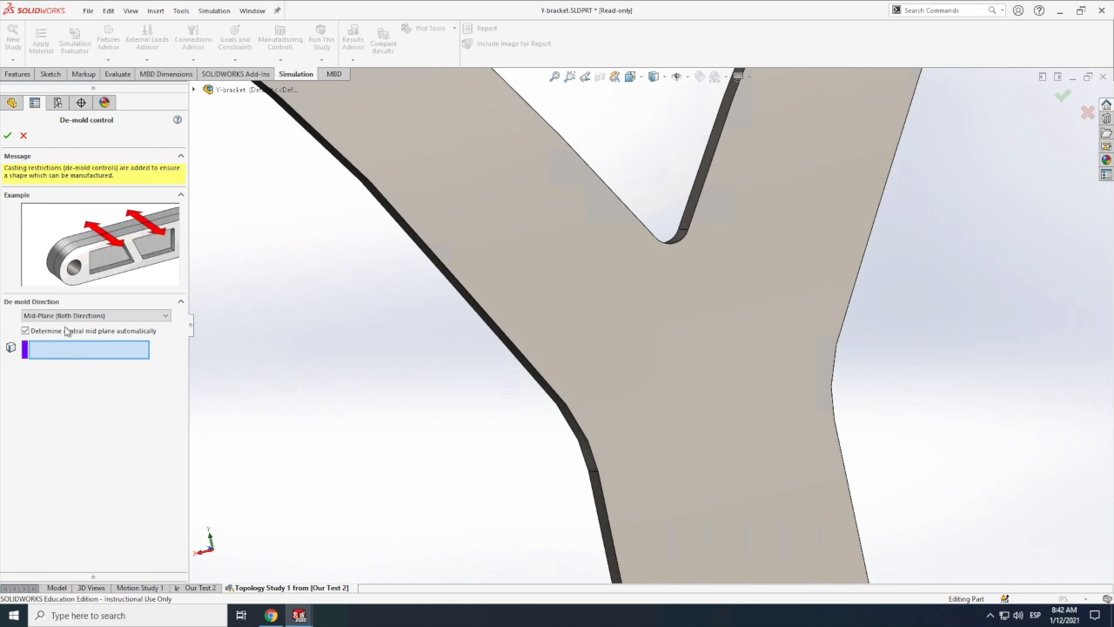
{"action": "left_click", "coordinate": [594, 475]}
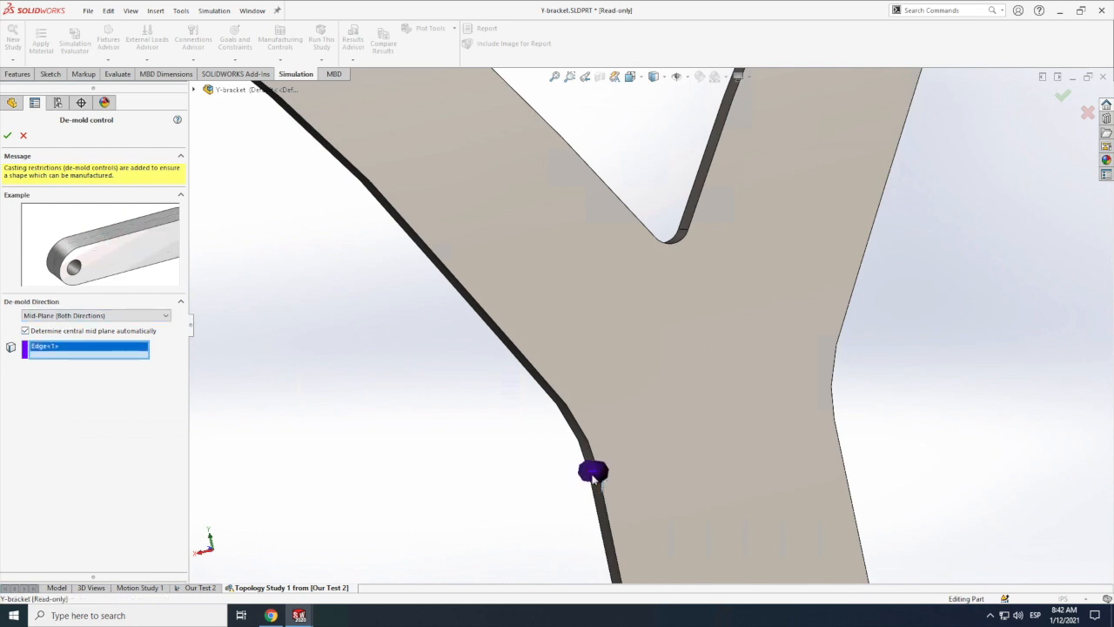
{"action": "left_click", "coordinate": [8, 137]}
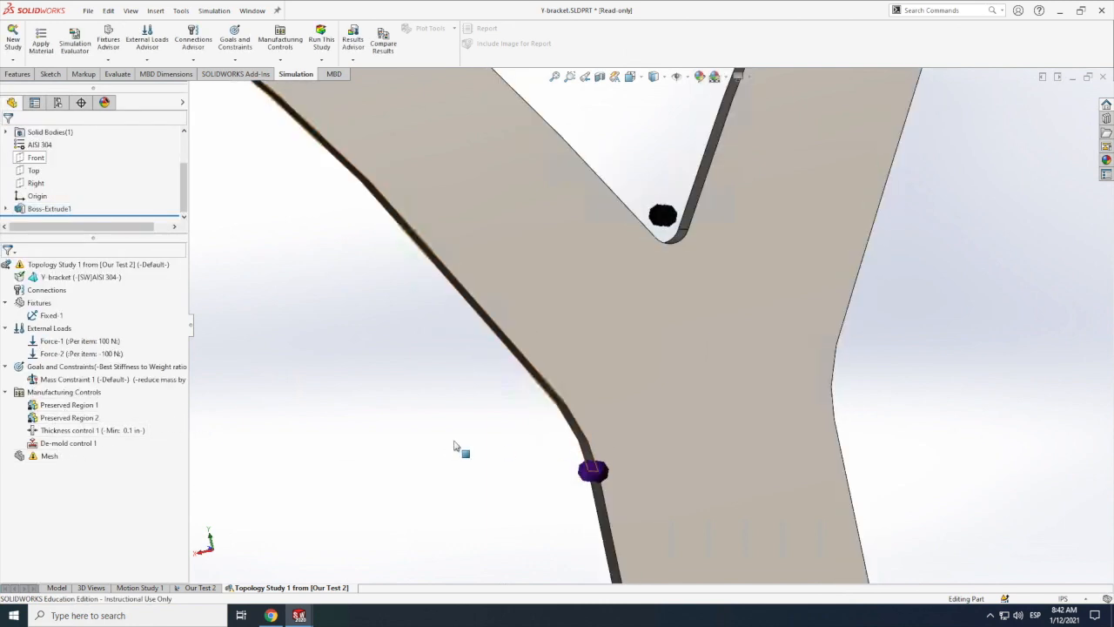
Step: Create the study's mesh with the density about midway between Coarse and Fine, keeping the distorted element check on
{"action": "key", "text": "f"}
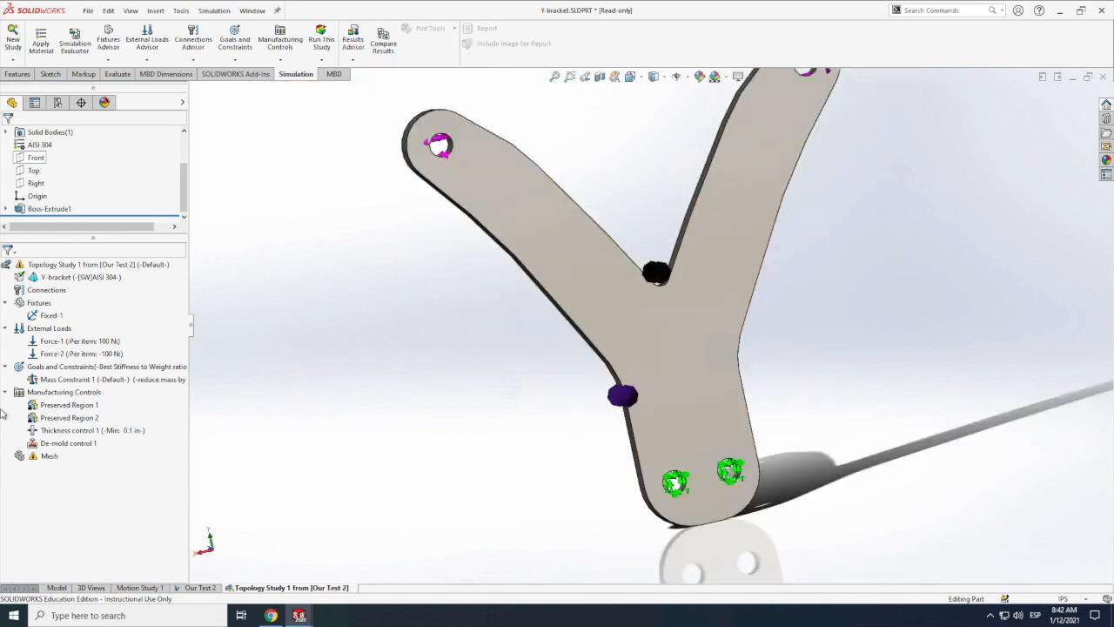
{"action": "right_click", "coordinate": [61, 393]}
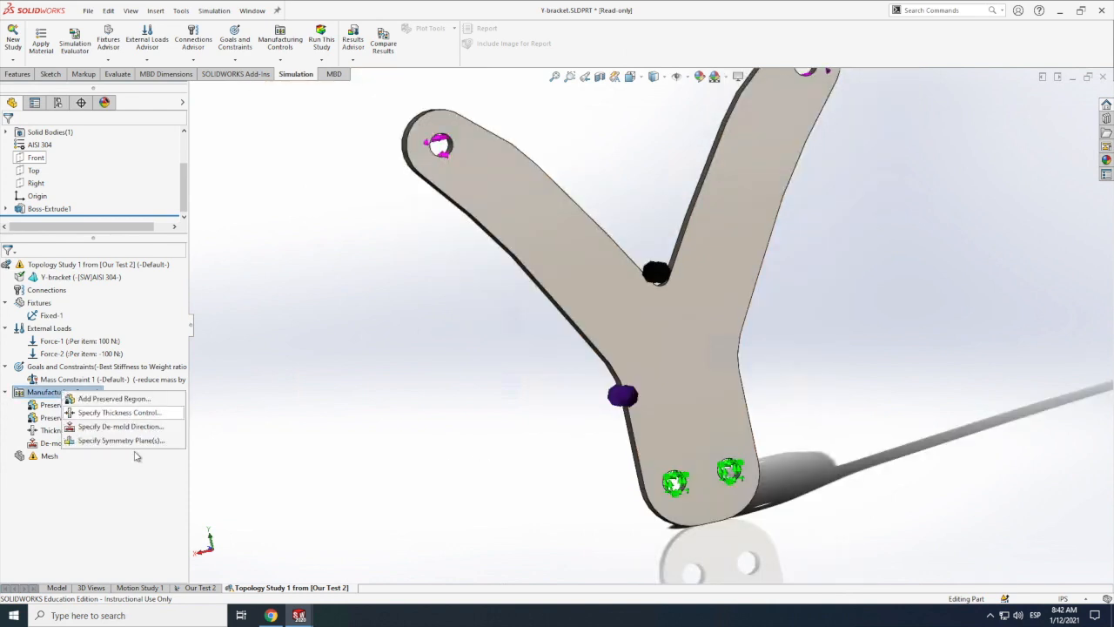
{"action": "left_click", "coordinate": [119, 478]}
{"action": "right_click", "coordinate": [45, 458]}
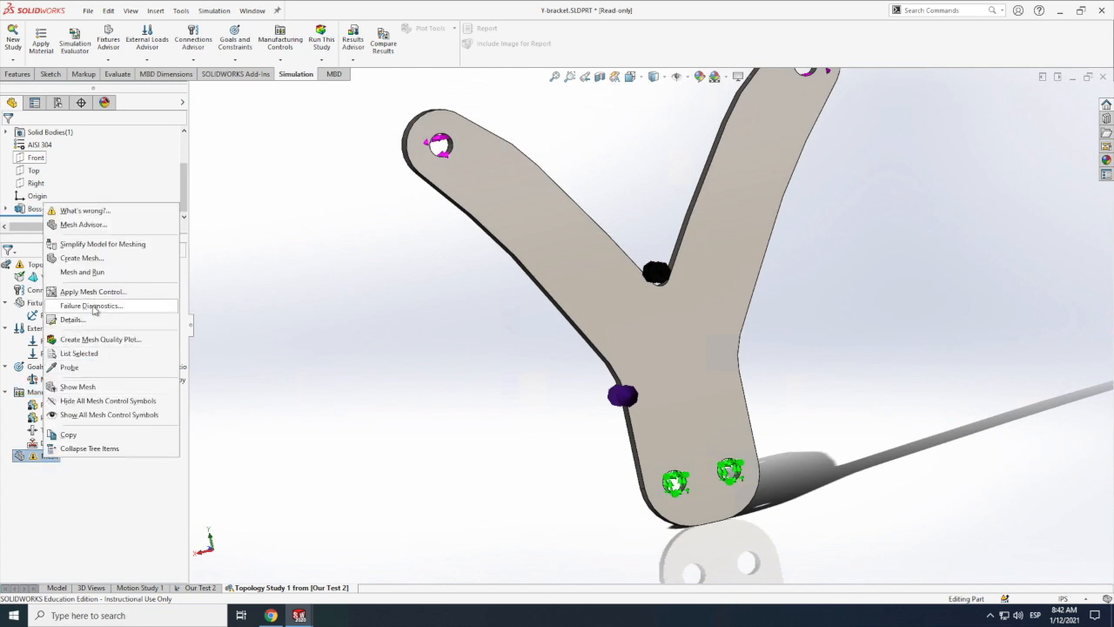
{"action": "left_click", "coordinate": [87, 258]}
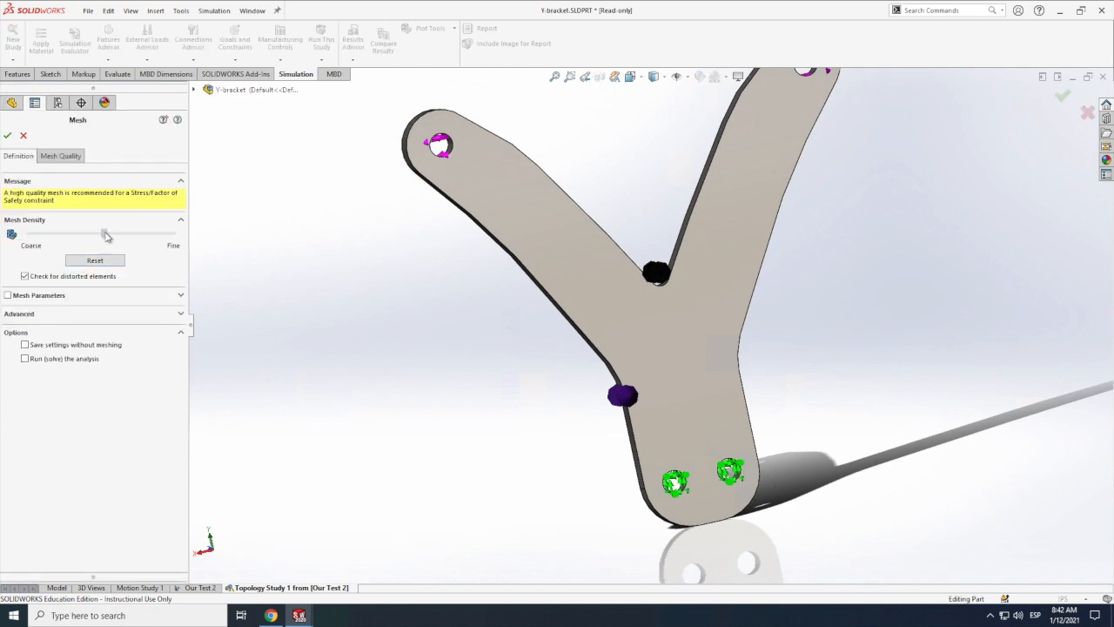
{"action": "left_click", "coordinate": [107, 234]}
{"action": "left_click", "coordinate": [7, 136]}
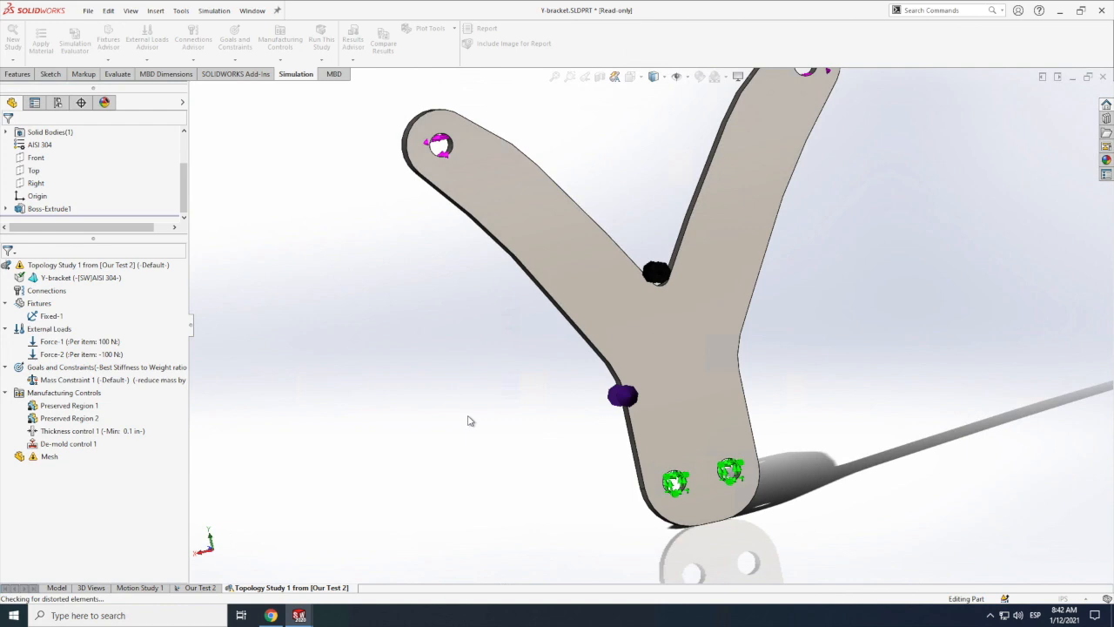
{"action": "left_click", "coordinate": [49, 457]}
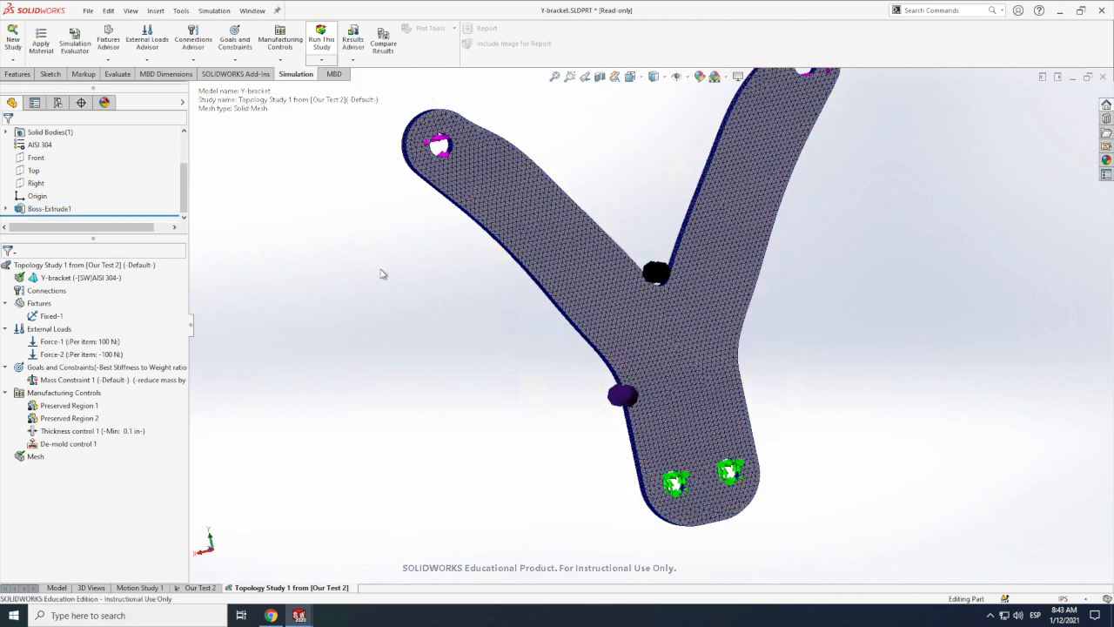
Step: Run the topology study and view the whole bracket in its Material Mass plot
{"action": "left_click", "coordinate": [508, 206]}
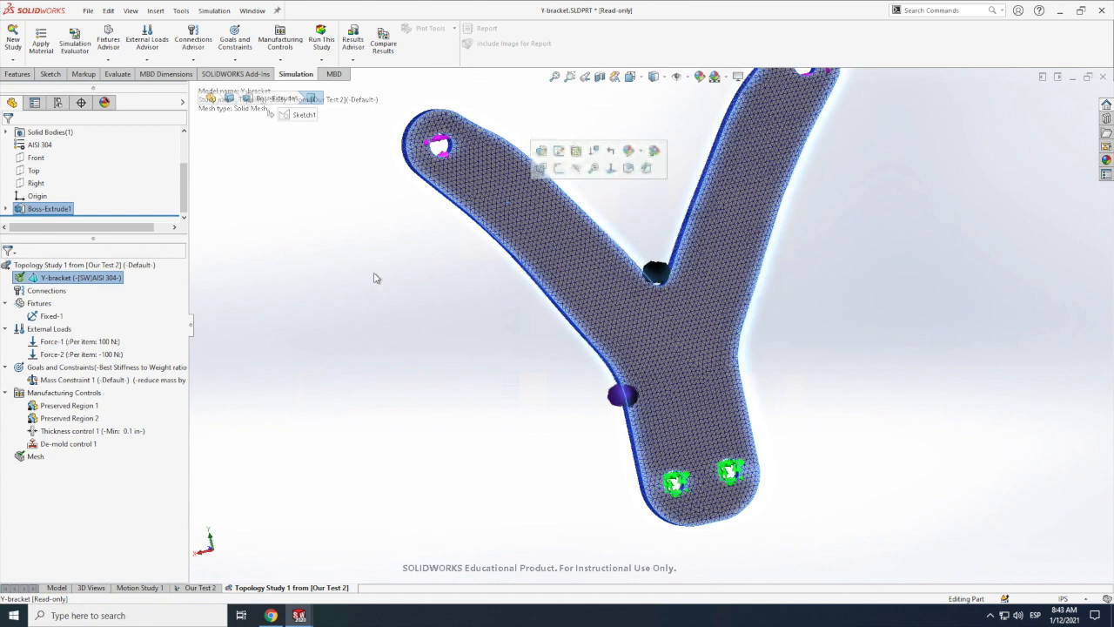
{"action": "left_click", "coordinate": [322, 40]}
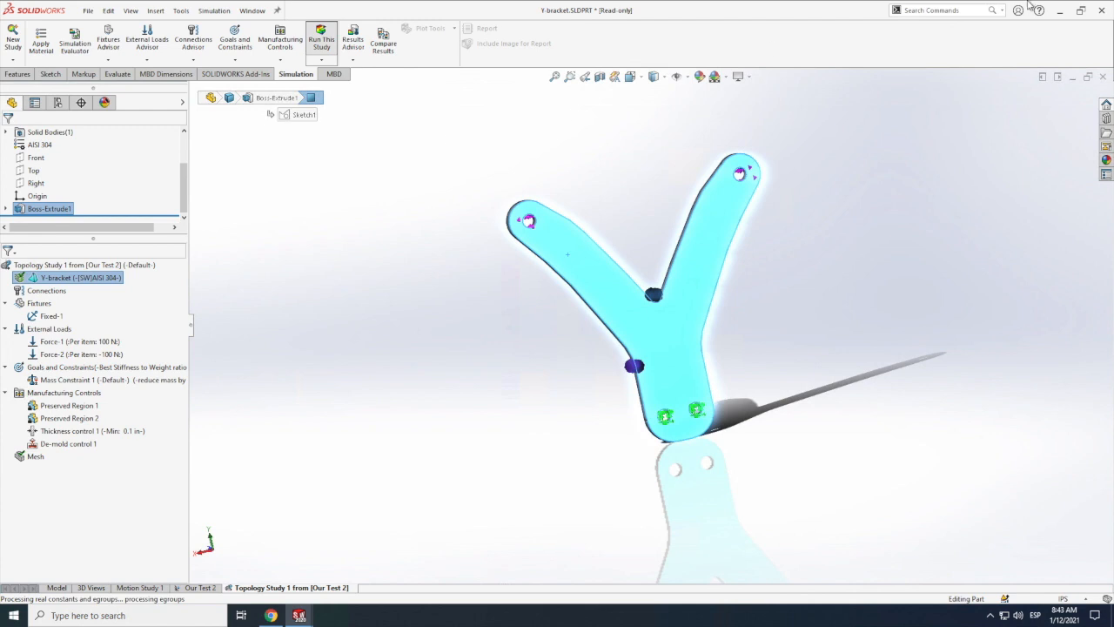
{"action": "mouse_move", "coordinate": [989, 17]}
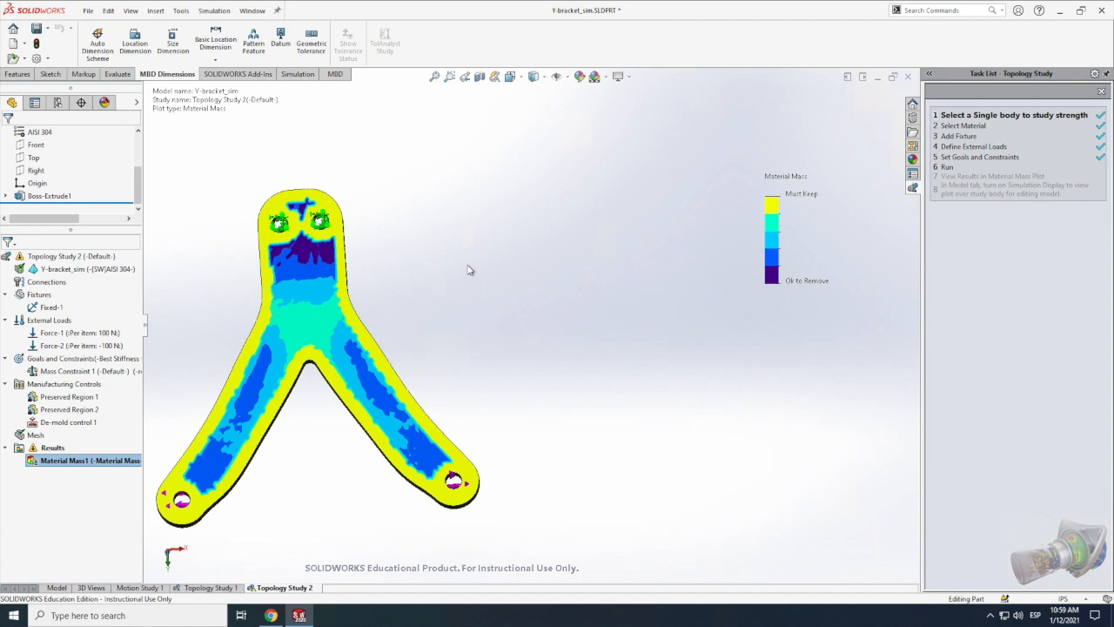
{"action": "scroll", "coordinate": [464, 248], "scroll_direction": "up", "scroll_amount": 3}
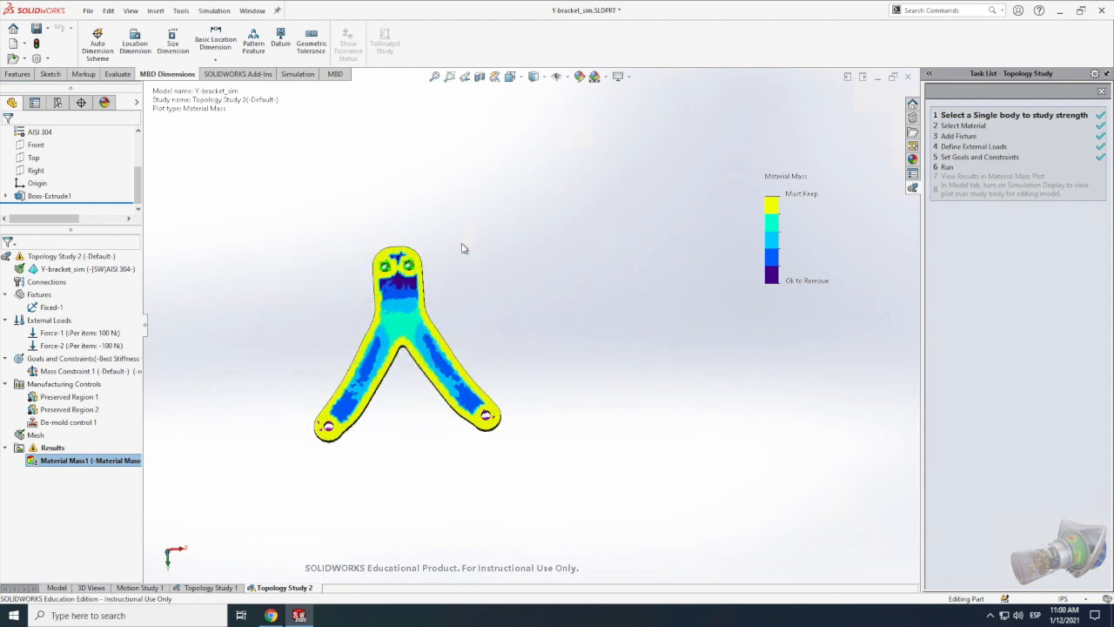
{"action": "scroll", "coordinate": [463, 248], "scroll_direction": "up", "scroll_amount": 4}
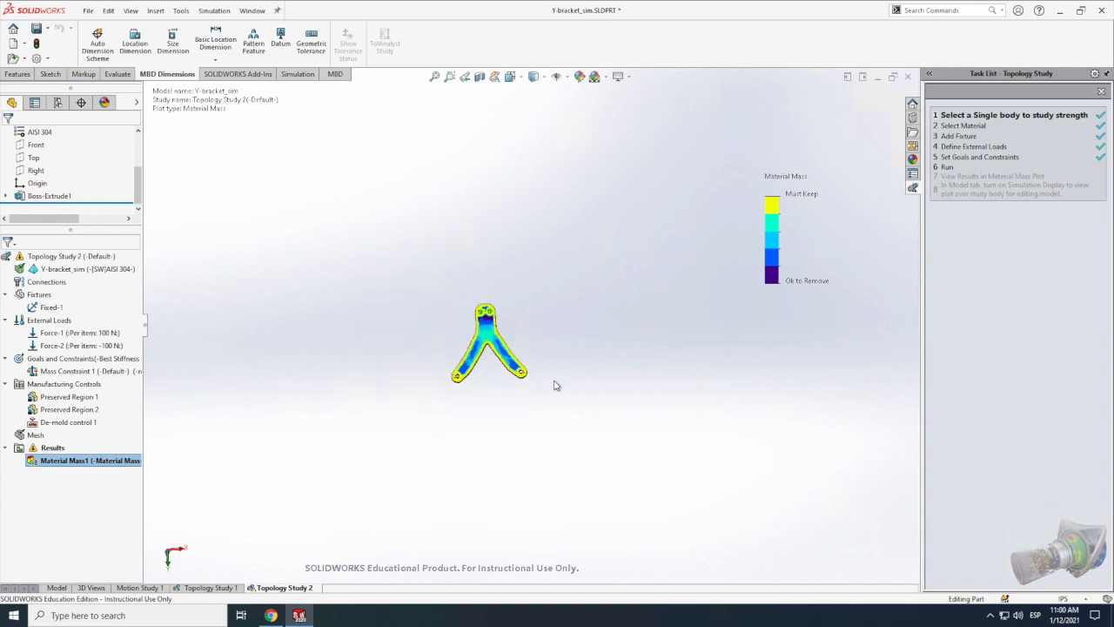
Step: Edit the Material Mass plot's definition and shift the material mass slider toward Light to about 74% of the original mass
{"action": "scroll", "coordinate": [489, 351], "scroll_direction": "down", "scroll_amount": 2}
{"action": "scroll", "coordinate": [491, 352], "scroll_direction": "down", "scroll_amount": 2}
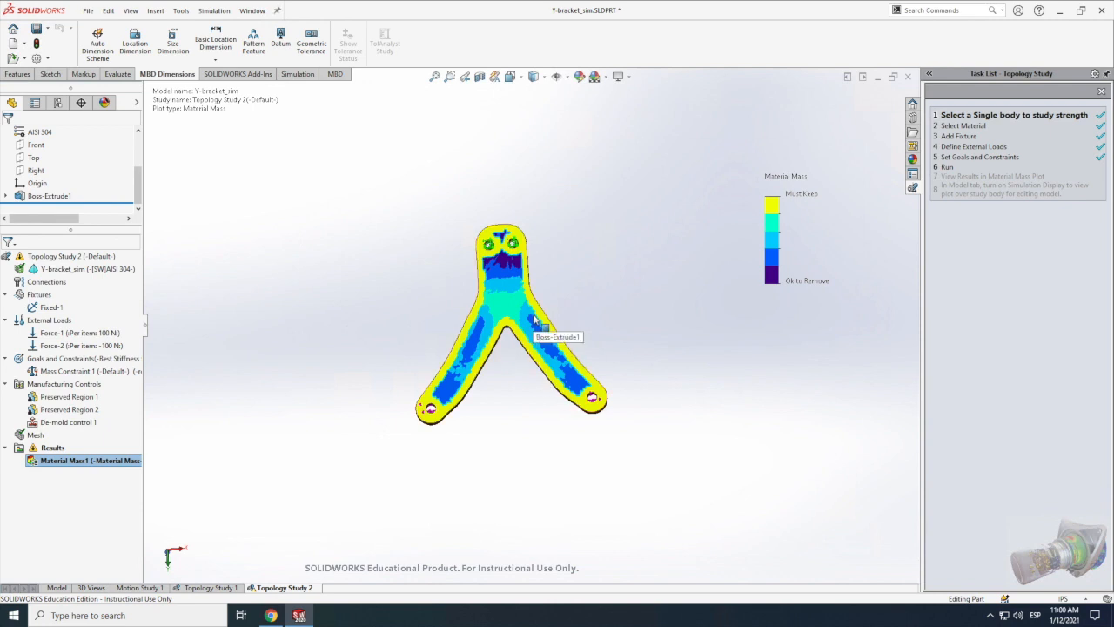
{"action": "scroll", "coordinate": [542, 316], "scroll_direction": "down", "scroll_amount": 4}
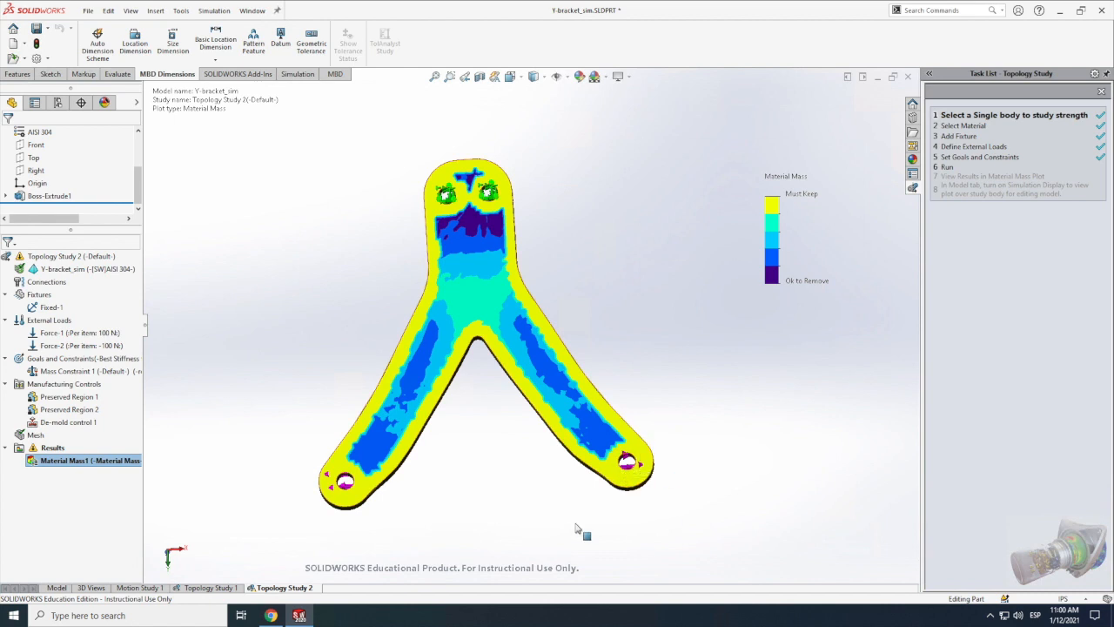
{"action": "double_click", "coordinate": [67, 461]}
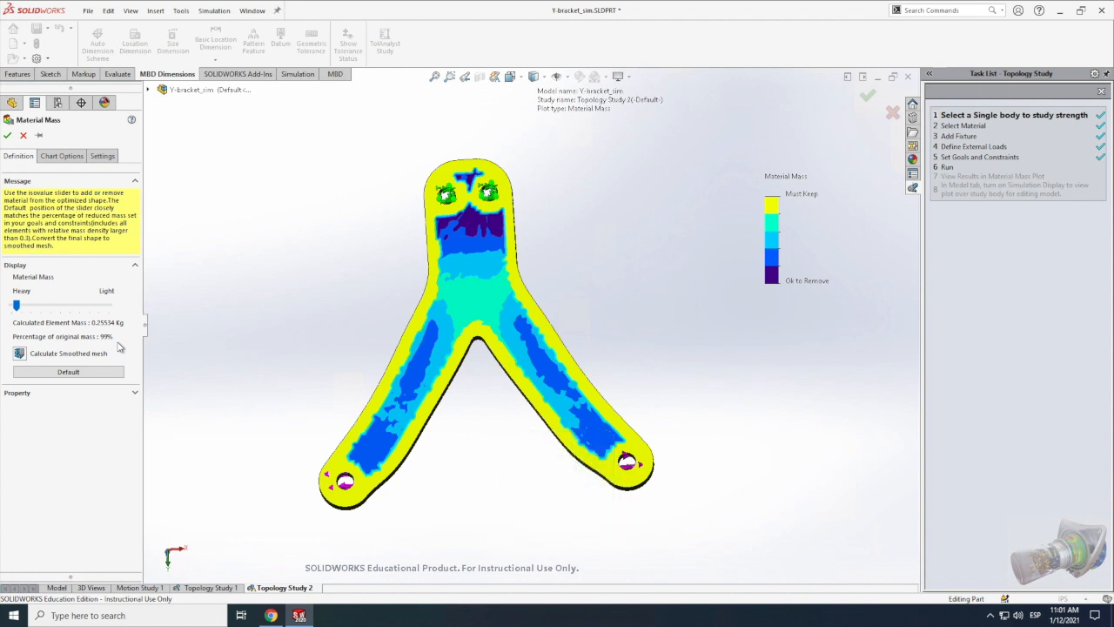
{"action": "left_click", "coordinate": [21, 310]}
{"action": "left_click_drag", "start_coordinate": [22, 312], "coordinate": [60, 305]}
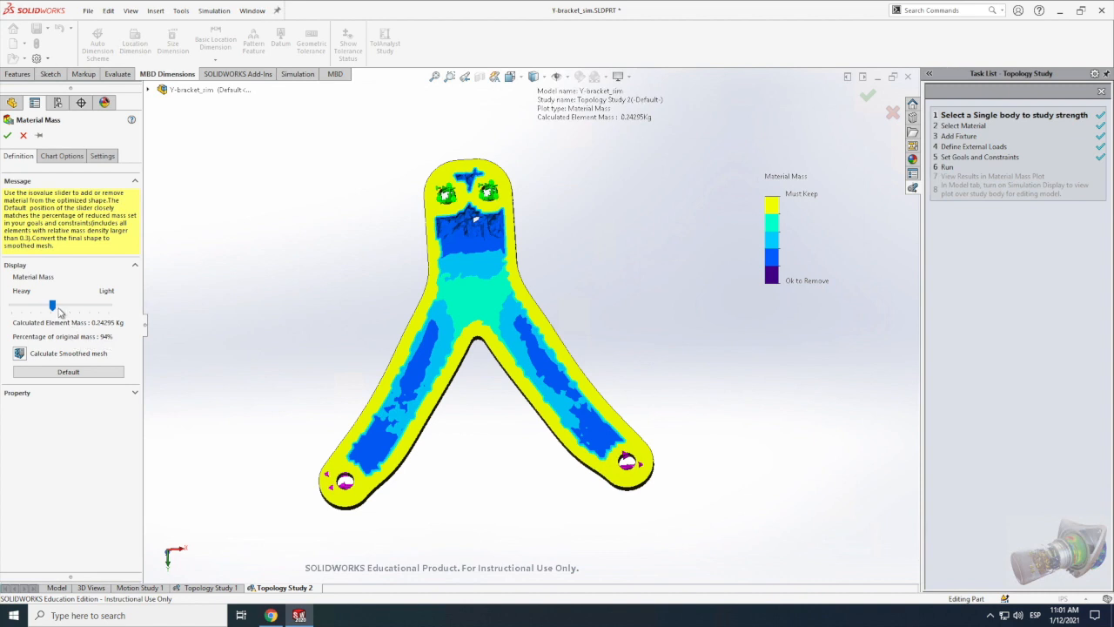
{"action": "left_click_drag", "start_coordinate": [52, 305], "coordinate": [54, 306]}
{"action": "left_click", "coordinate": [86, 306]}
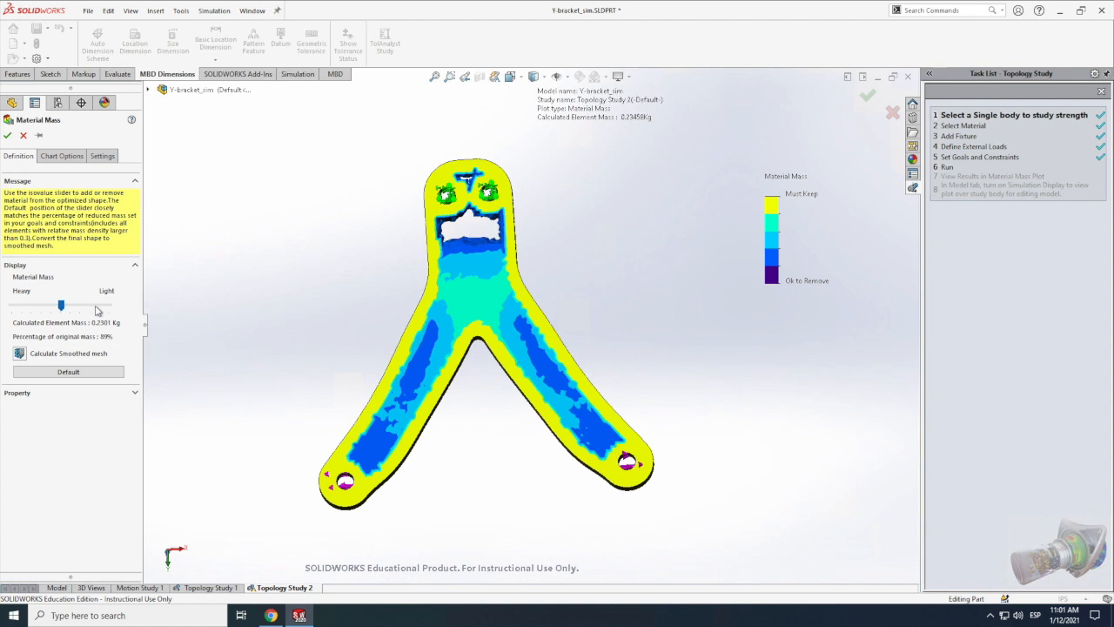
{"action": "left_click", "coordinate": [102, 307]}
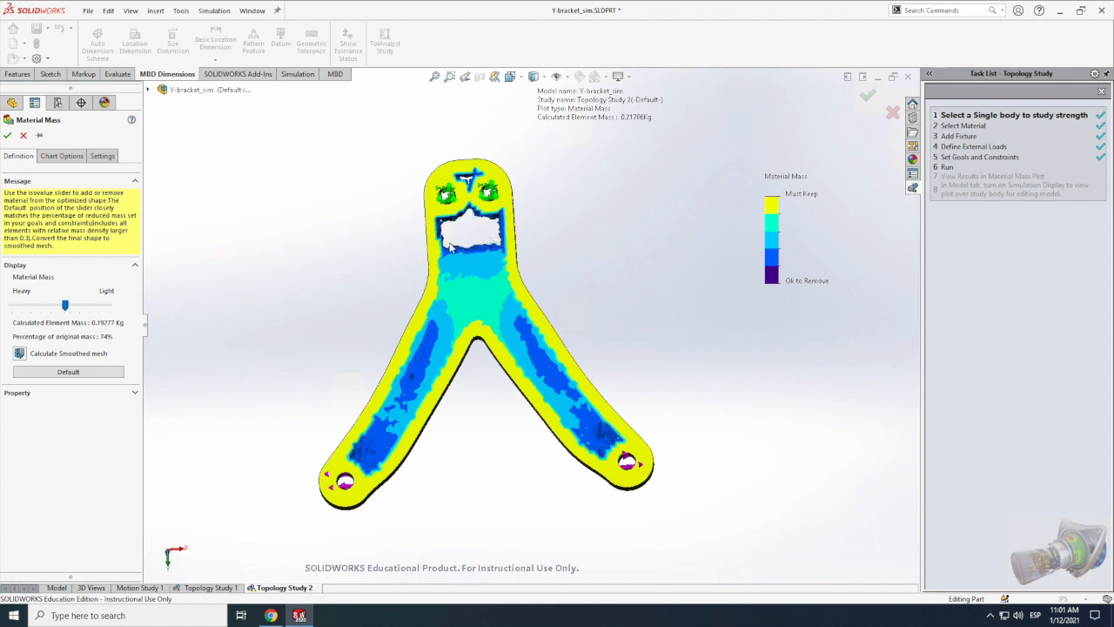
Step: Preview a lighter bracket by shifting the material mass slider further toward Light, to about 39% of the original mass
{"action": "left_click", "coordinate": [70, 304]}
{"action": "left_click_drag", "start_coordinate": [69, 307], "coordinate": [76, 308]}
{"action": "key", "text": "Right"}
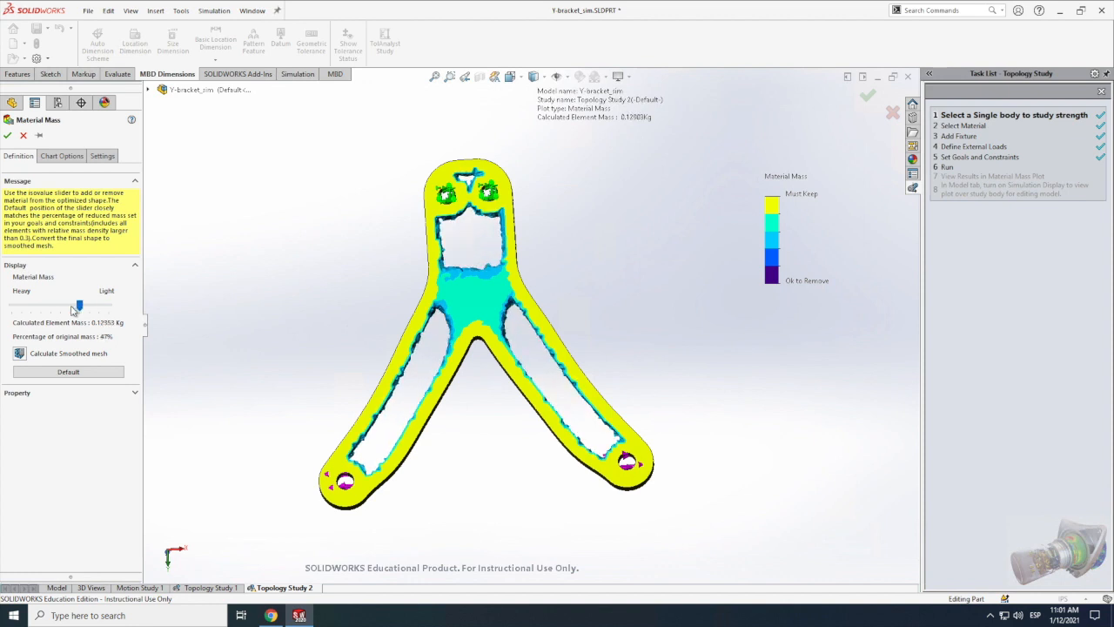
{"action": "key", "text": "Right"}
{"action": "key", "text": "Right"}
{"action": "key", "text": "Right"}
{"action": "key", "text": "Right"}
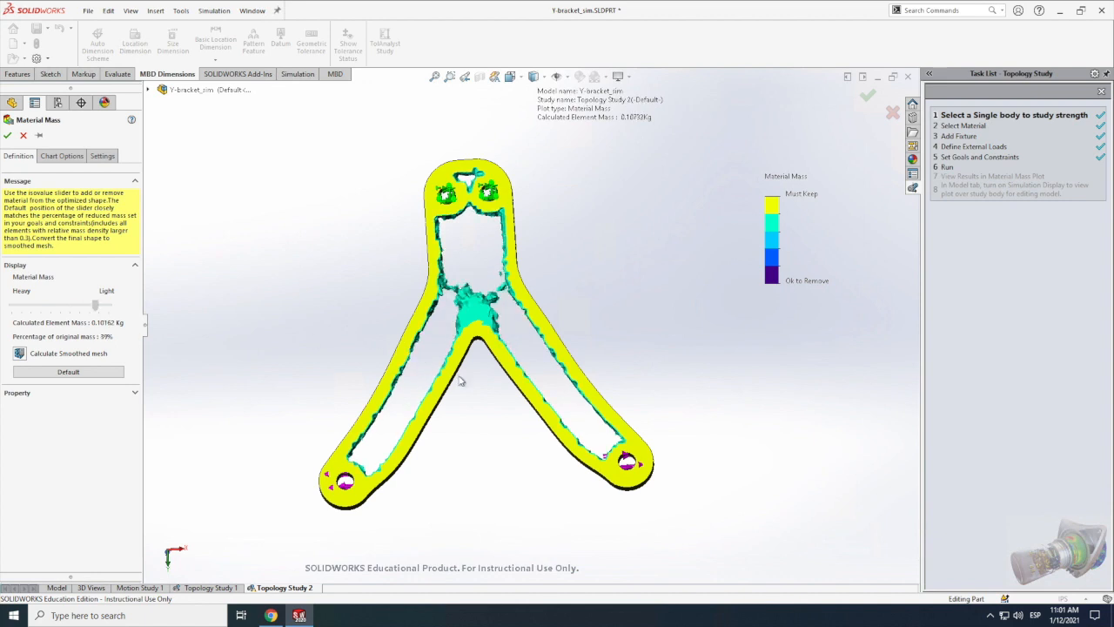
Step: Bring the material mass slider slightly back toward Heavy, to about 42% of the original mass
{"action": "left_click_drag", "start_coordinate": [95, 310], "coordinate": [92, 309]}
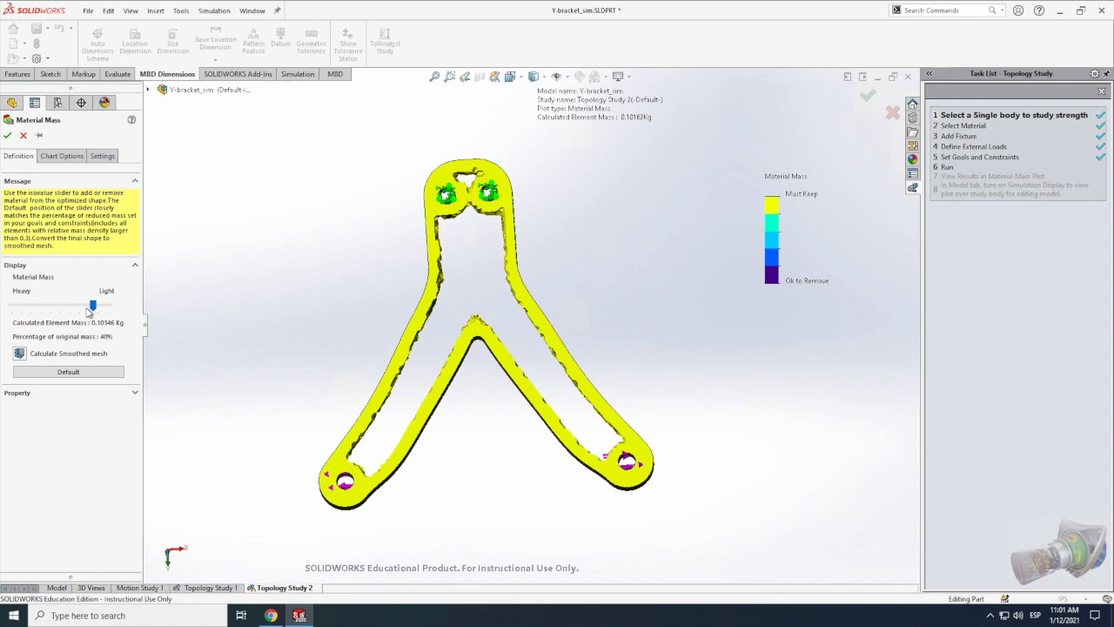
{"action": "left_click", "coordinate": [88, 307]}
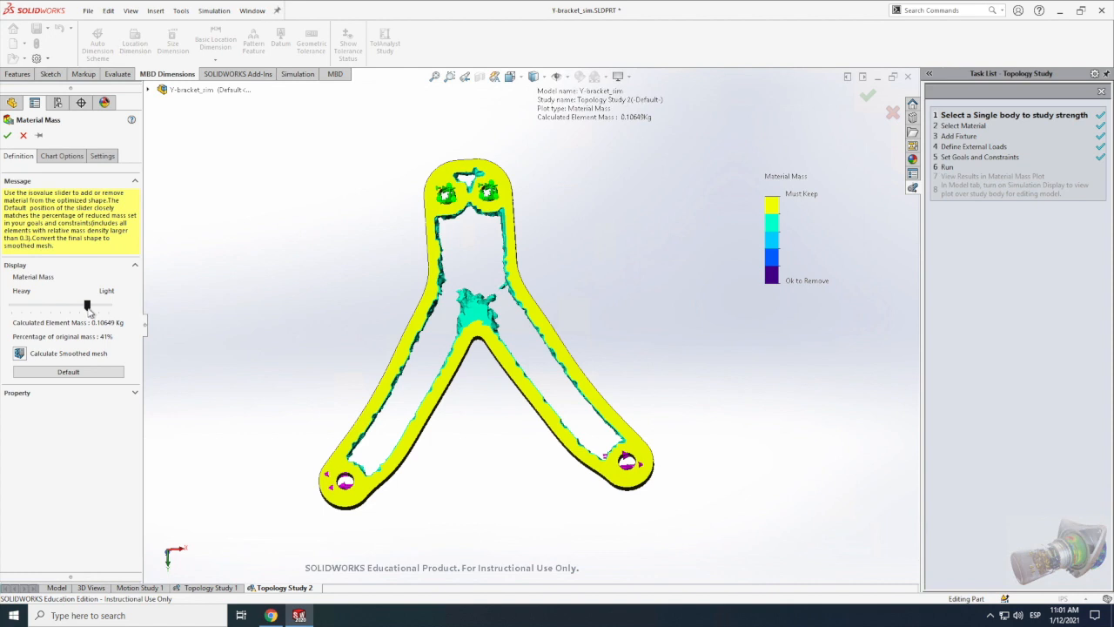
{"action": "left_click_drag", "start_coordinate": [88, 307], "coordinate": [84, 306]}
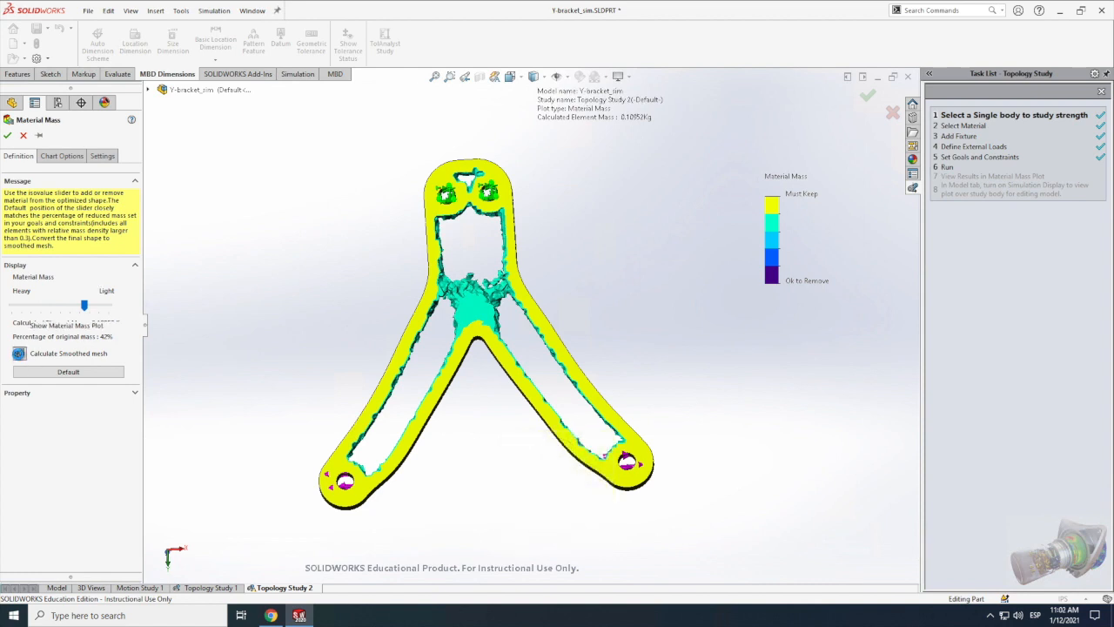
Step: Calculate the smoothed mesh, preview it with the material mass shifted slightly toward Heavy, and close the plot definition without keeping changes
{"action": "left_click", "coordinate": [19, 353]}
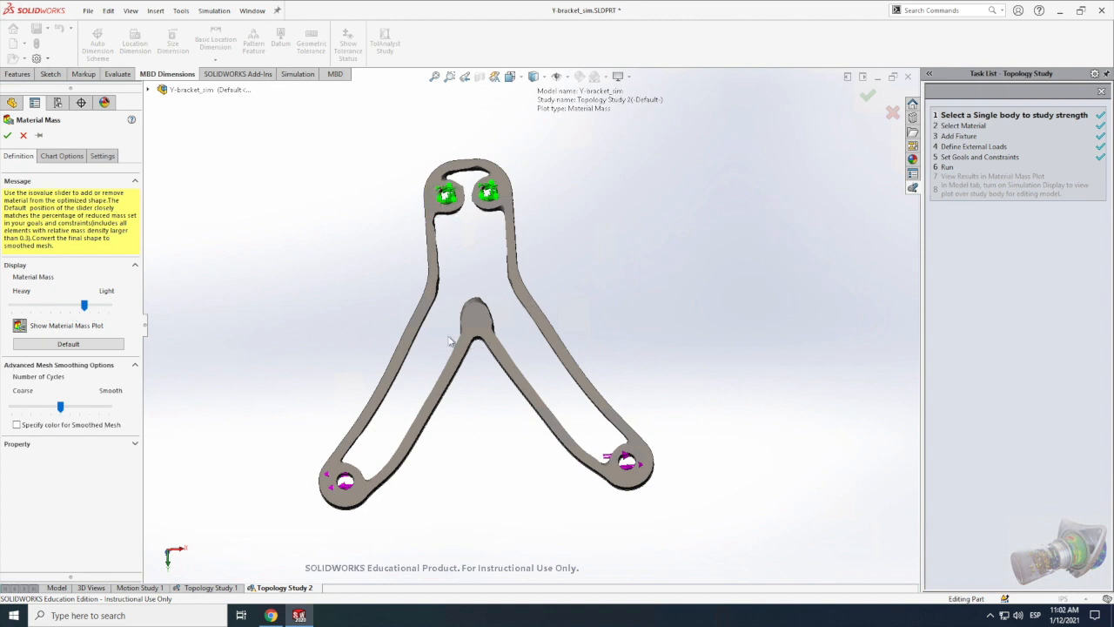
{"action": "left_click_drag", "start_coordinate": [84, 307], "coordinate": [79, 306]}
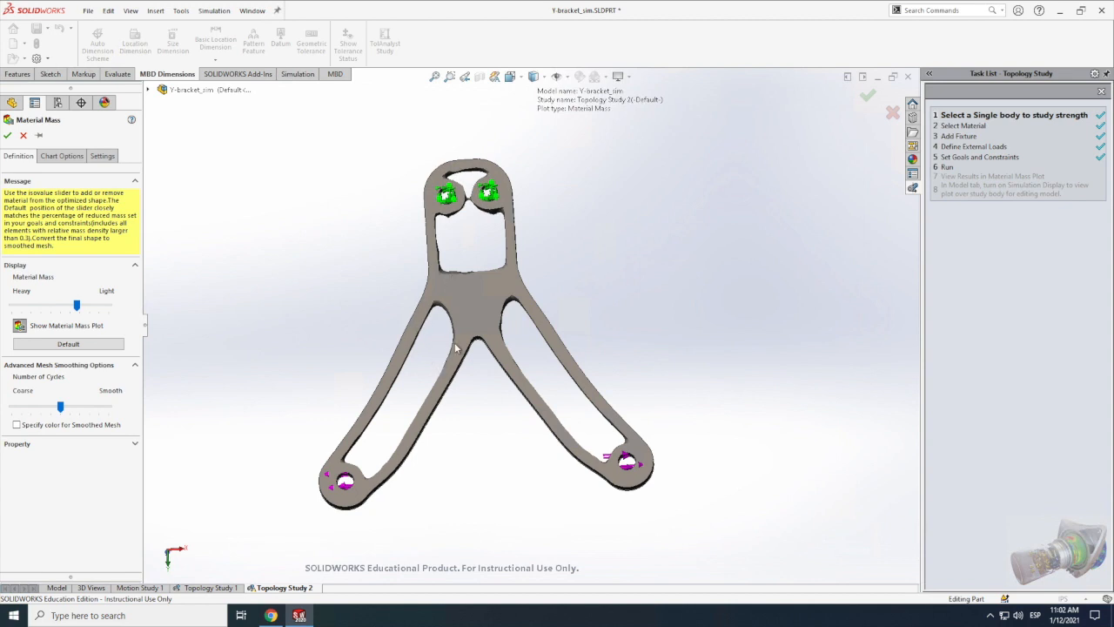
{"action": "left_click", "coordinate": [24, 136]}
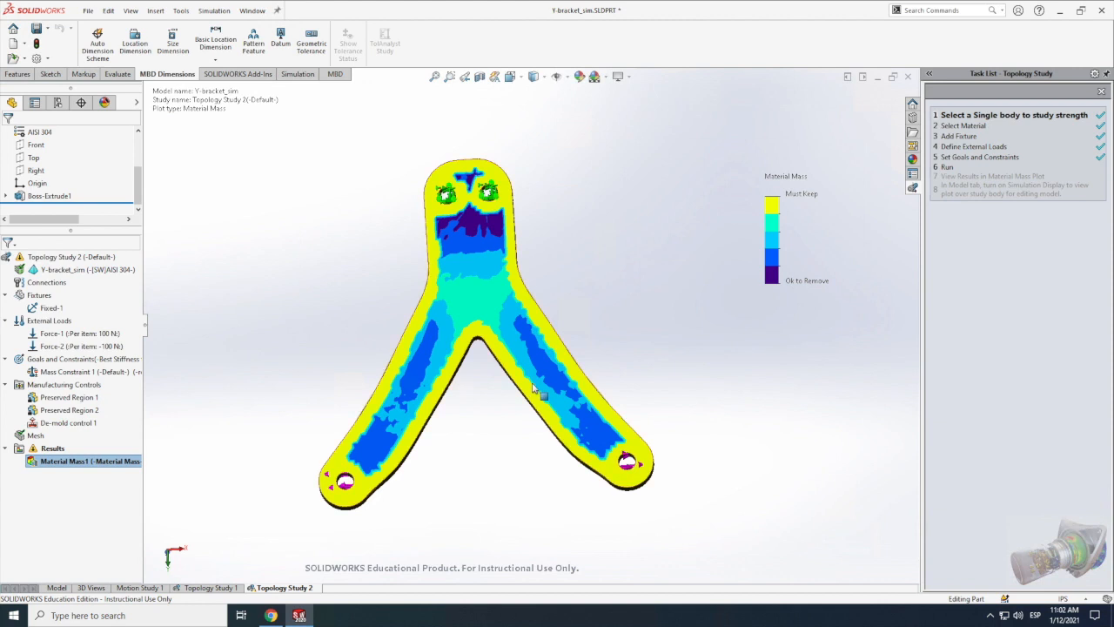
Step: Export the Material Mass plot's smoothed mesh into a new configuration, keeping the proposed configuration name
{"action": "right_click", "coordinate": [74, 467]}
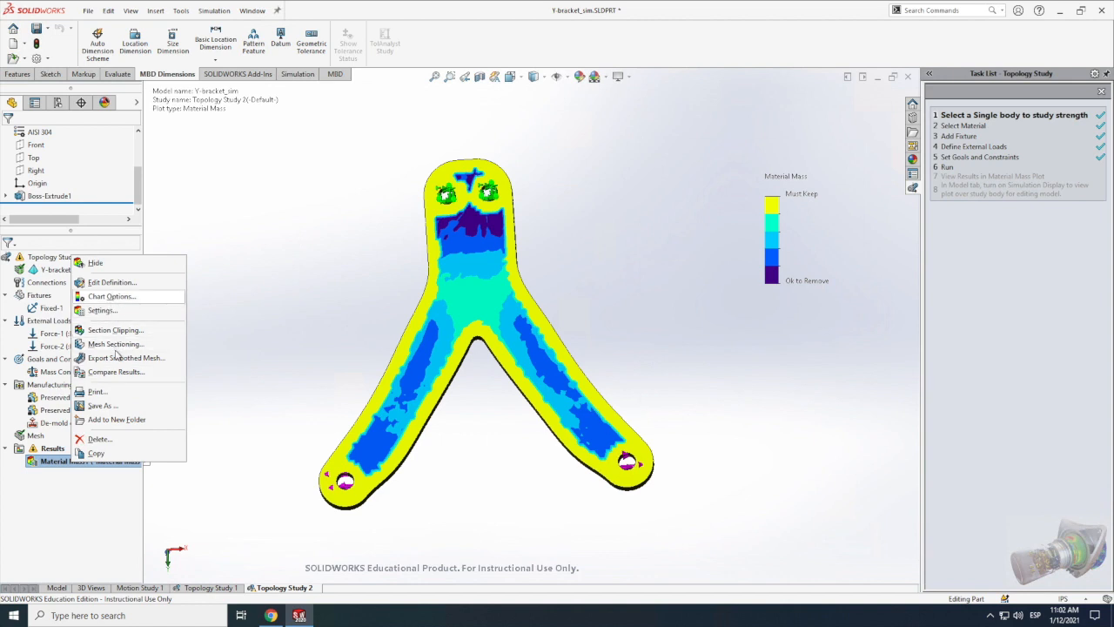
{"action": "left_click", "coordinate": [118, 358]}
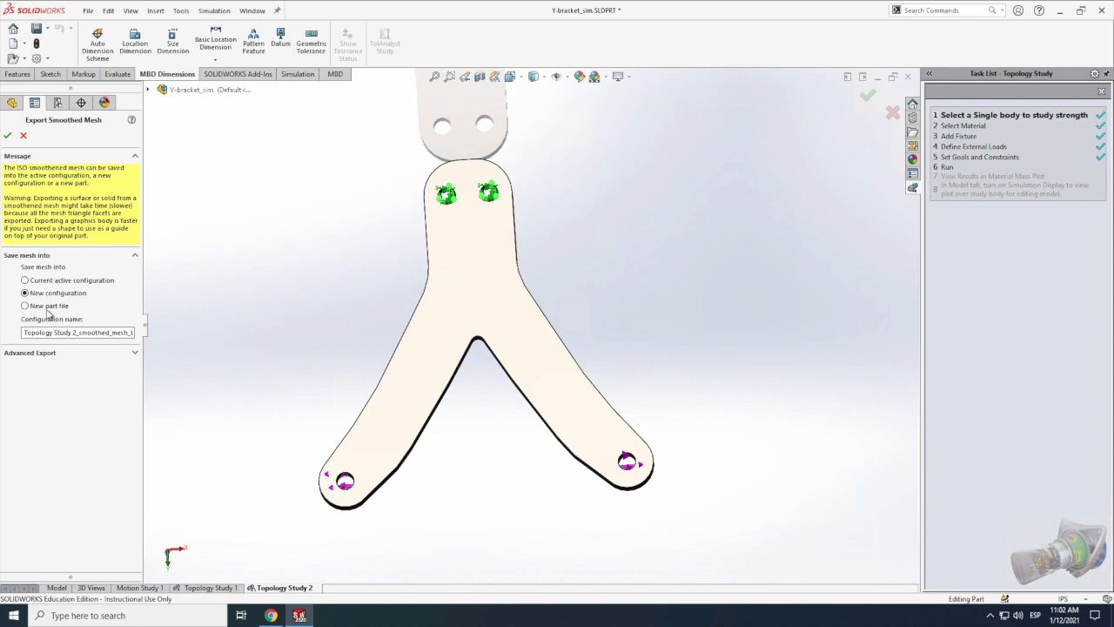
{"action": "left_click", "coordinate": [6, 137]}
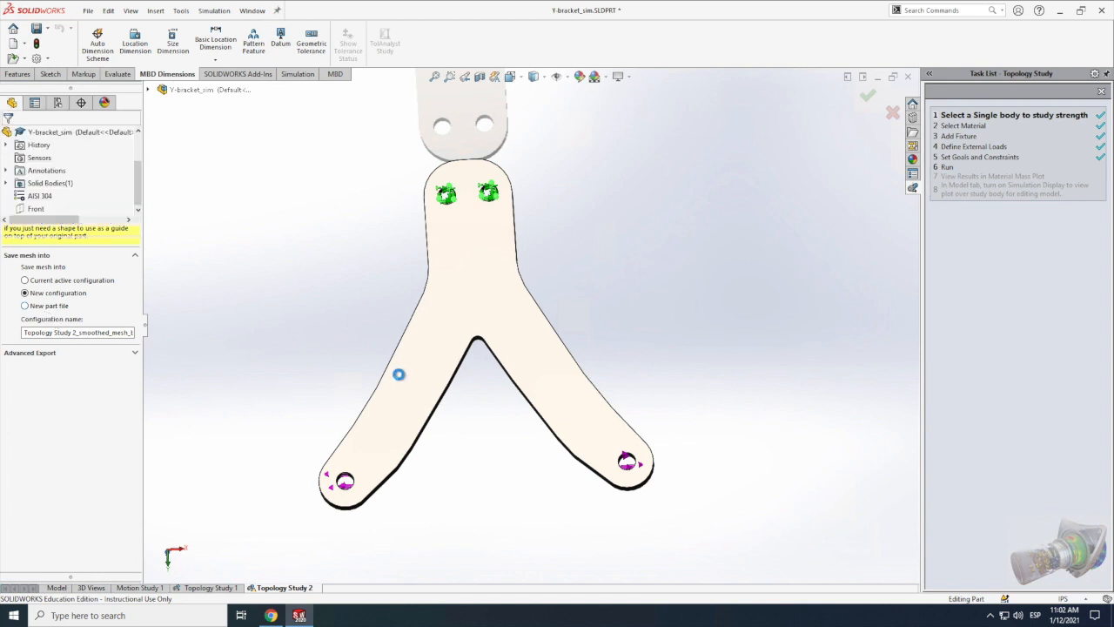
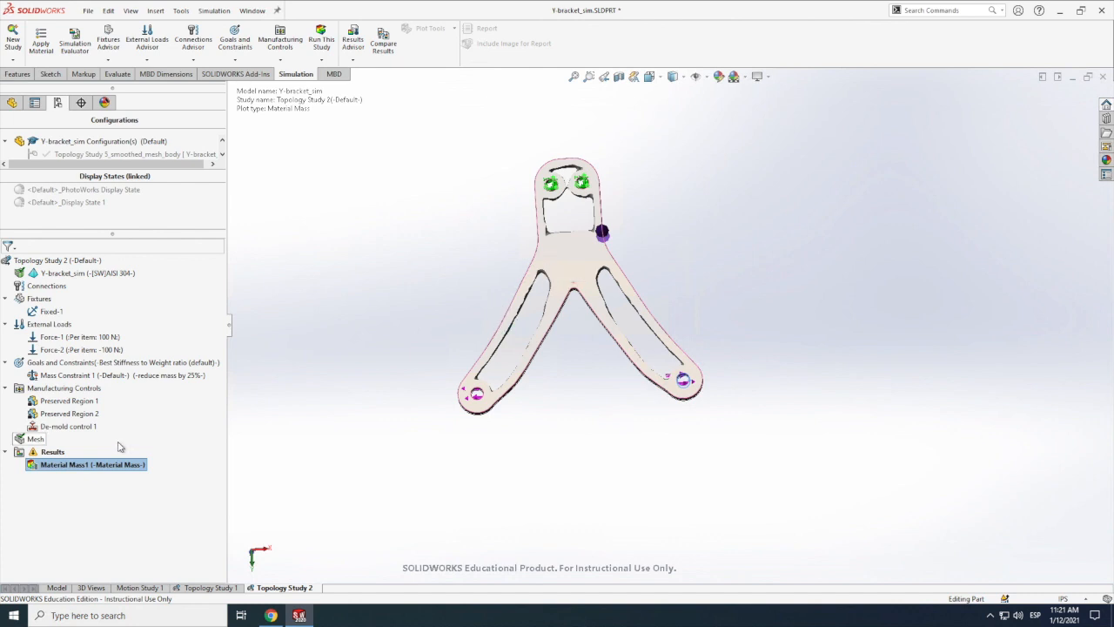
Step: Display the superimposed original model in the Material Mass plot as translucent in a single bright green color
{"action": "double_click", "coordinate": [86, 468]}
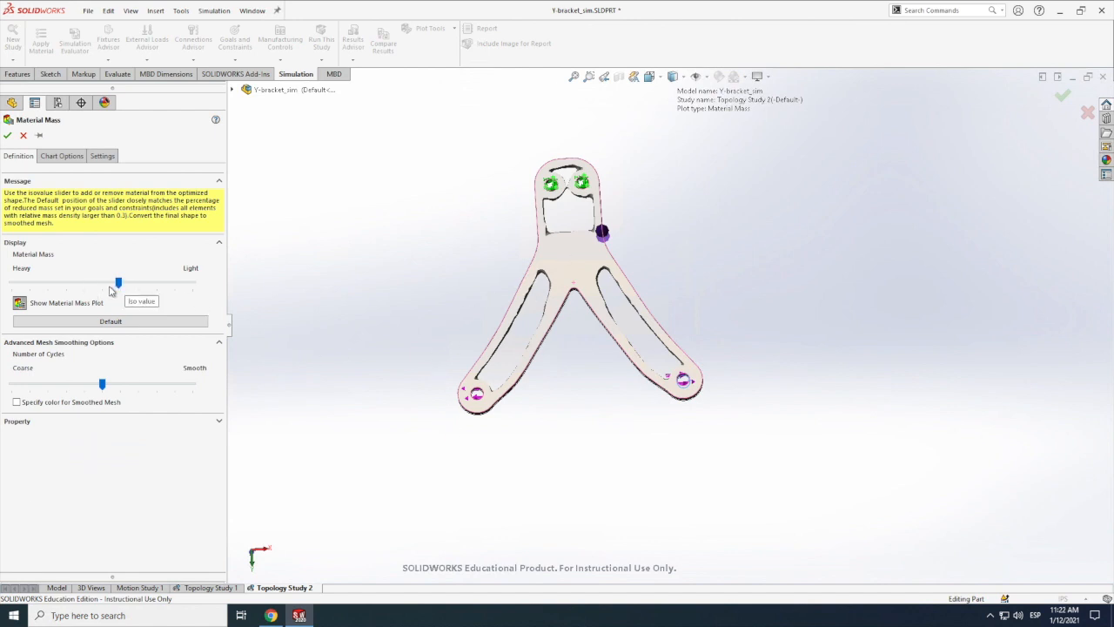
{"action": "left_click", "coordinate": [104, 157]}
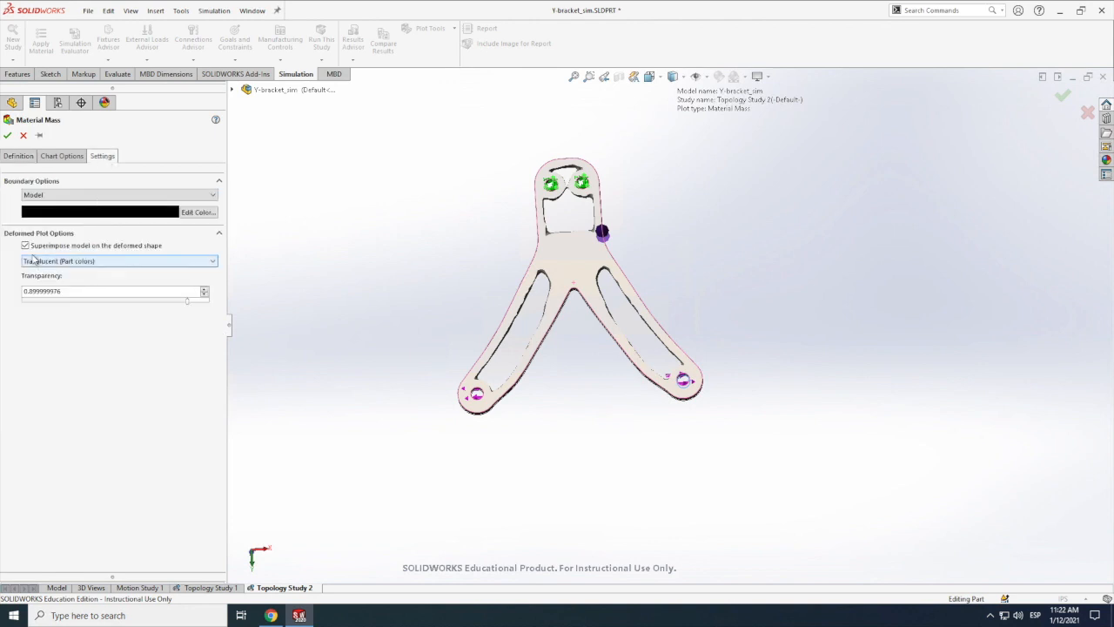
{"action": "left_click", "coordinate": [87, 262]}
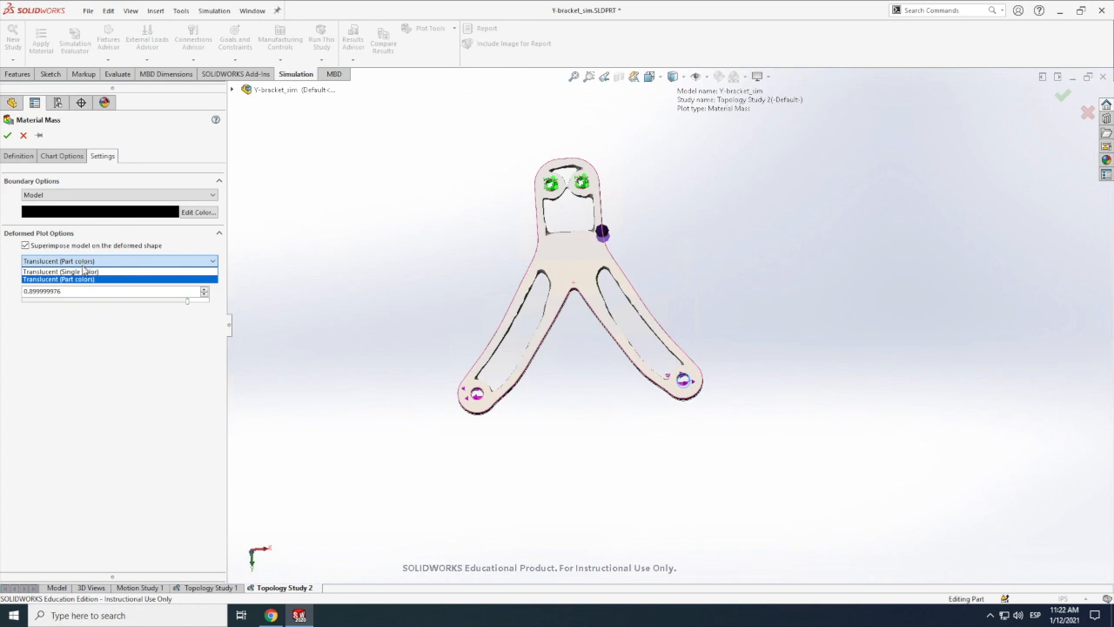
{"action": "left_click", "coordinate": [75, 273]}
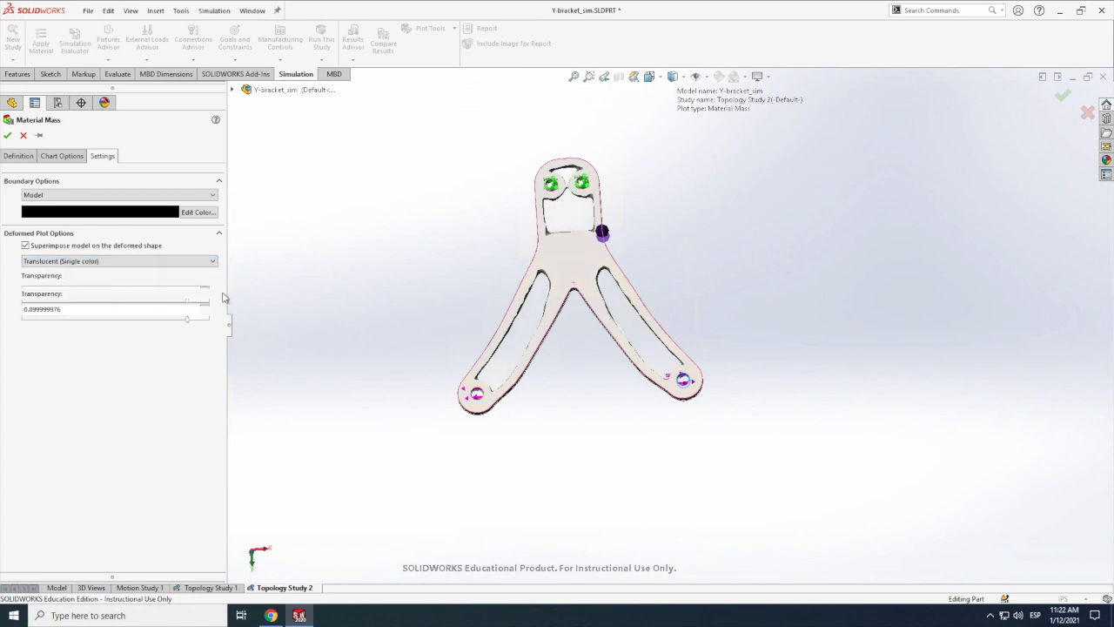
{"action": "left_click", "coordinate": [198, 278]}
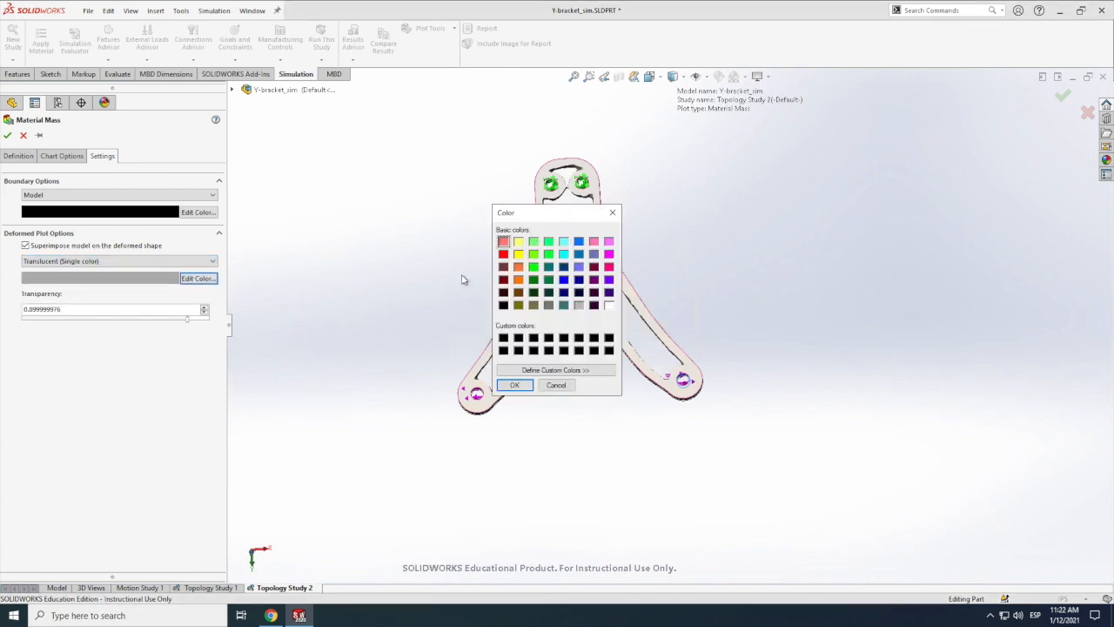
{"action": "left_click", "coordinate": [548, 253]}
{"action": "left_click", "coordinate": [518, 387]}
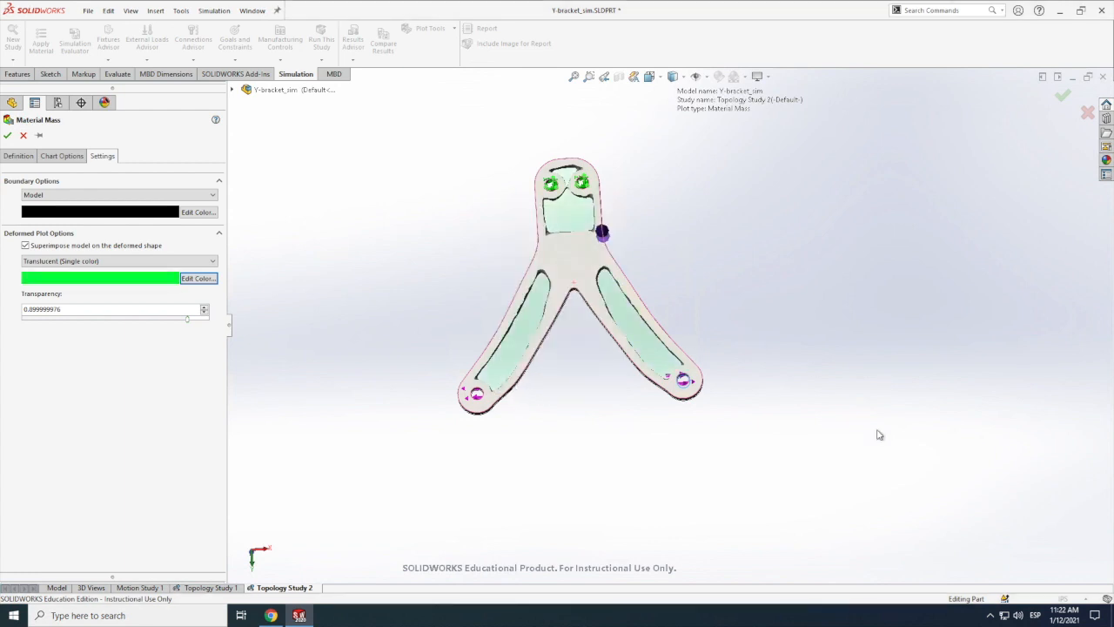
{"action": "left_click", "coordinate": [7, 135]}
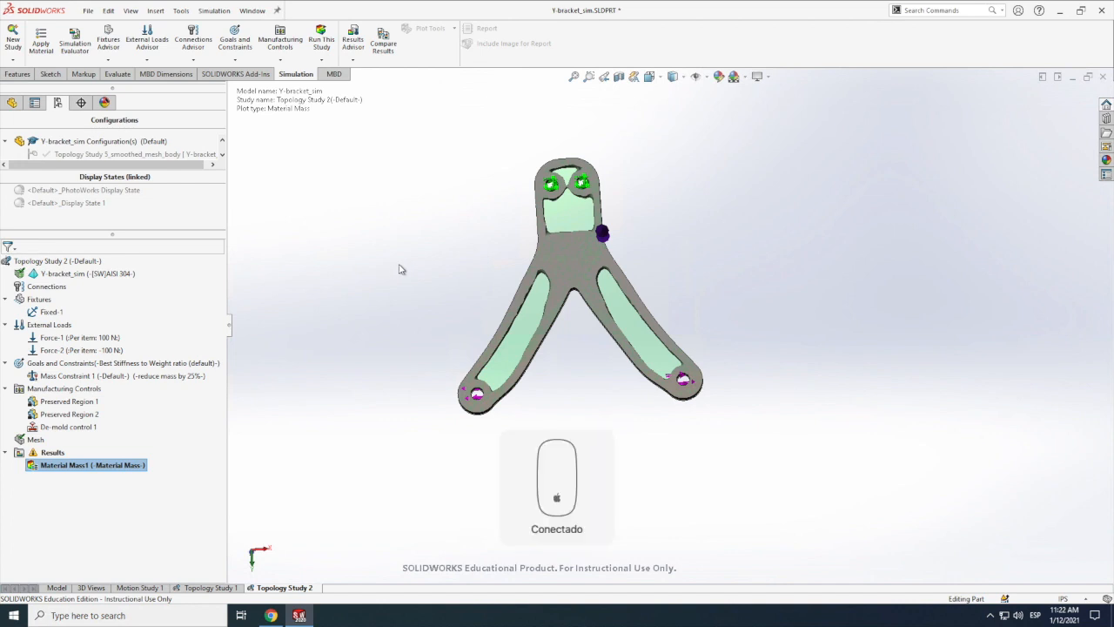
Step: View the plain model, return to Topology Study 2 and show its Material Mass plot again
{"action": "left_click", "coordinate": [57, 589]}
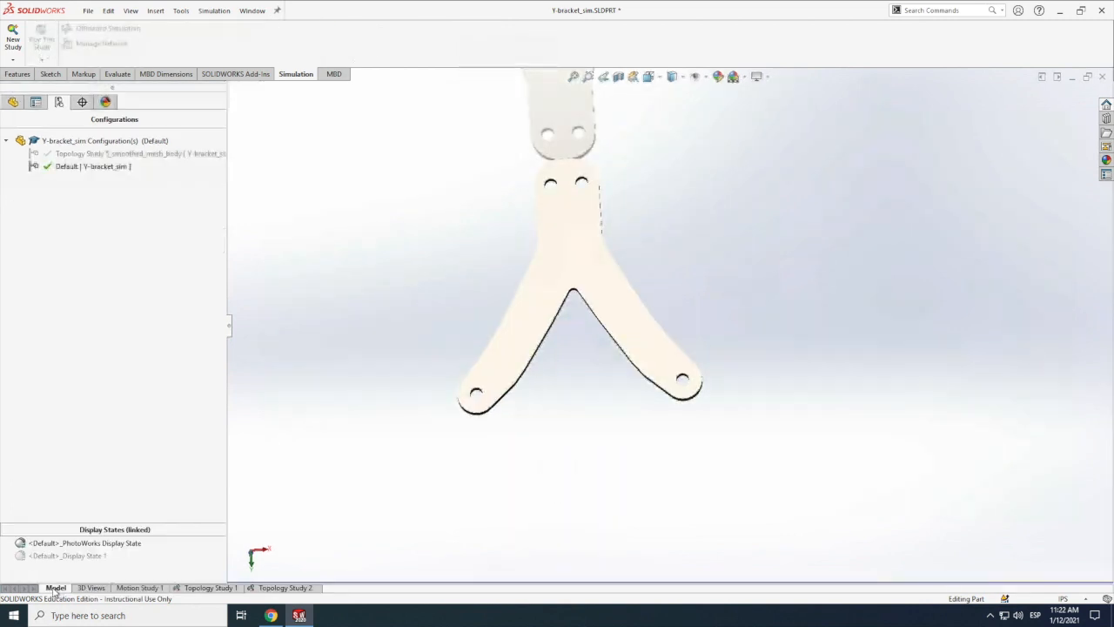
{"action": "left_click", "coordinate": [298, 590]}
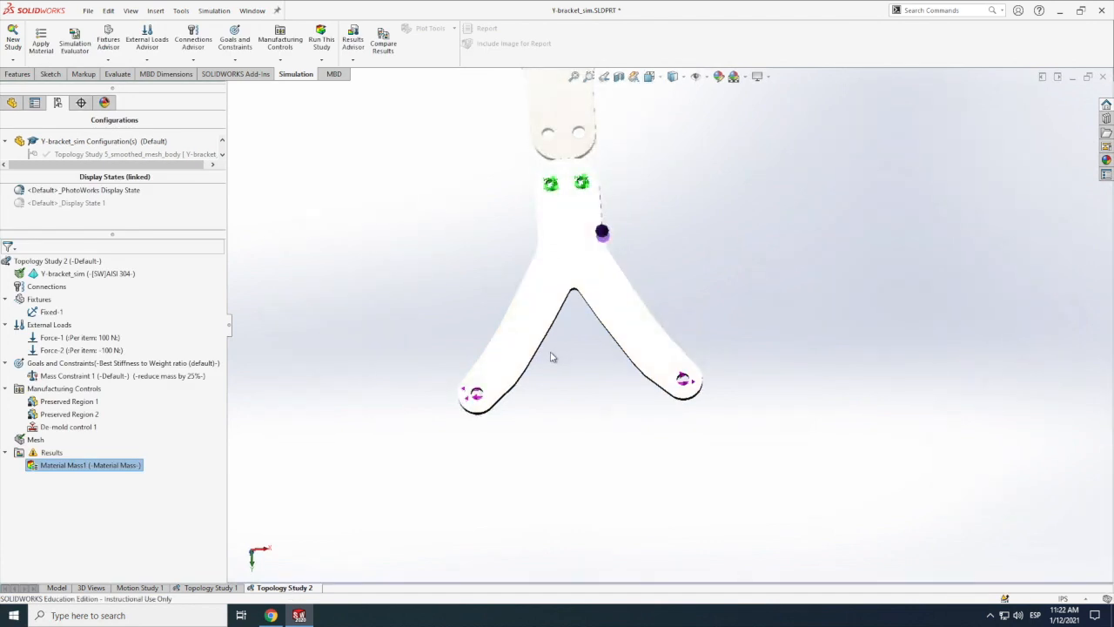
{"action": "right_click", "coordinate": [77, 468]}
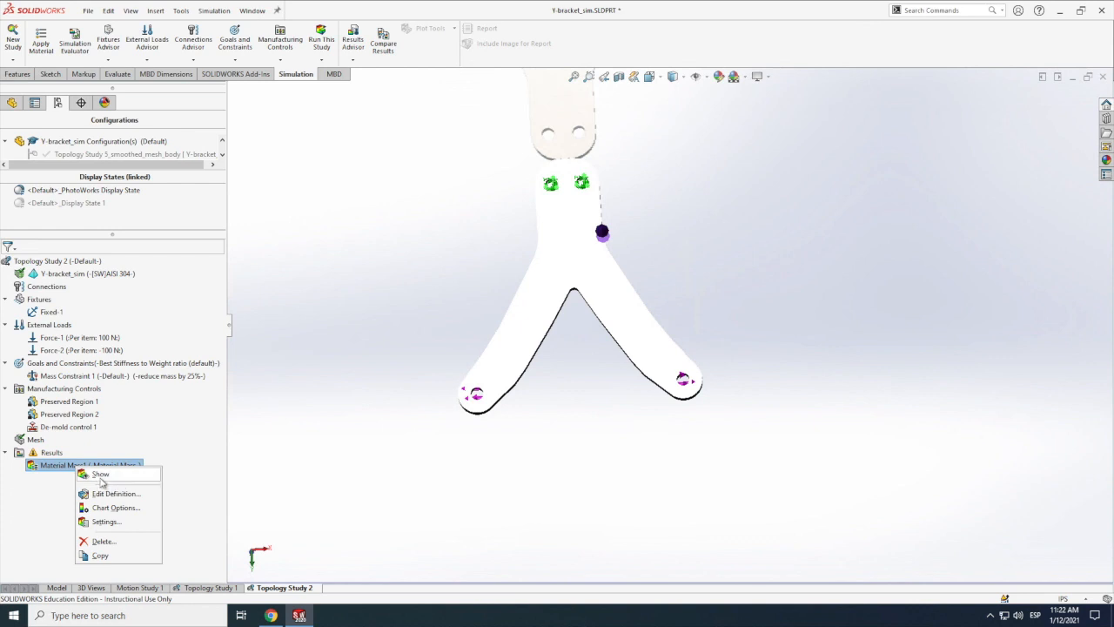
{"action": "left_click", "coordinate": [100, 476]}
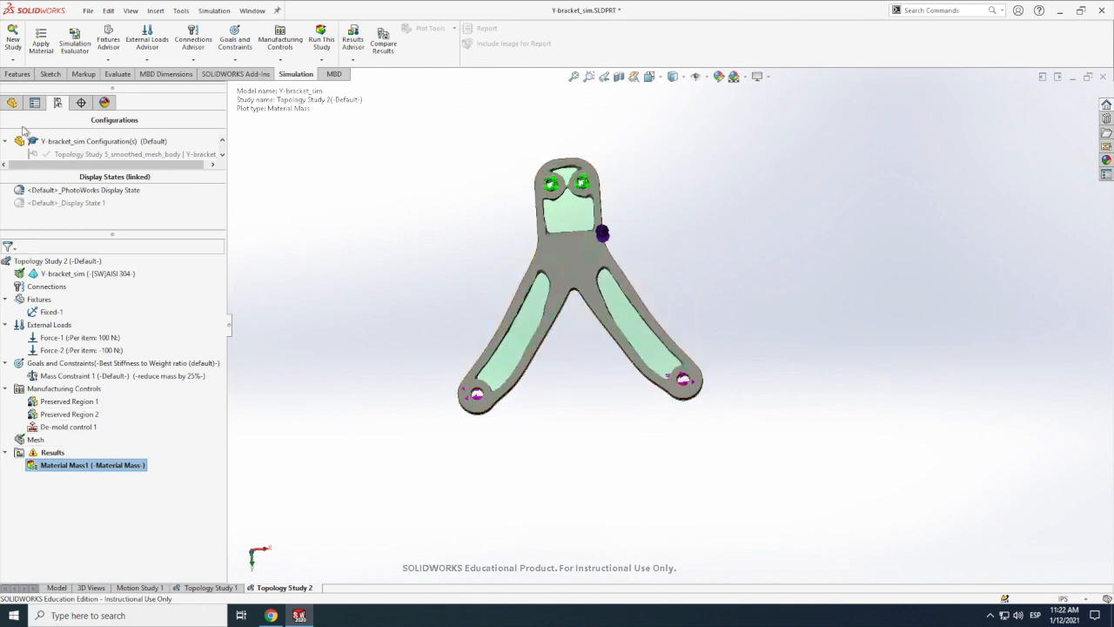
Step: Start a new sketch on the bracket's front face over the Material Mass plot
{"action": "left_click", "coordinate": [12, 103]}
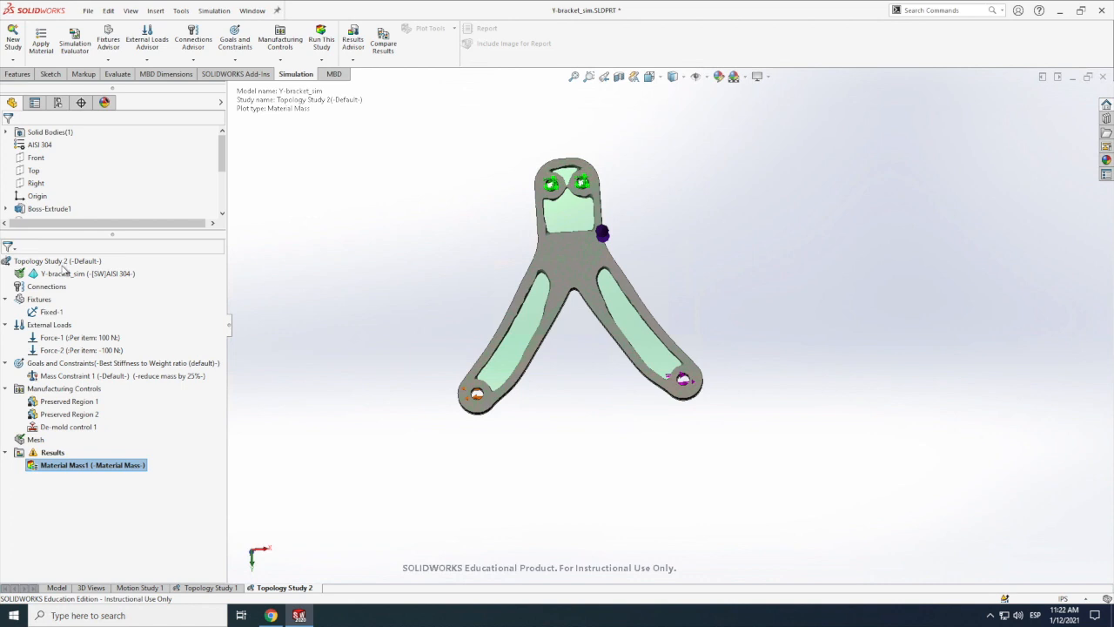
{"action": "scroll", "coordinate": [50, 196], "scroll_direction": "up", "scroll_amount": 2}
{"action": "scroll", "coordinate": [295, 525], "scroll_direction": "up", "scroll_amount": 1}
{"action": "scroll", "coordinate": [295, 525], "scroll_direction": "up", "scroll_amount": 1}
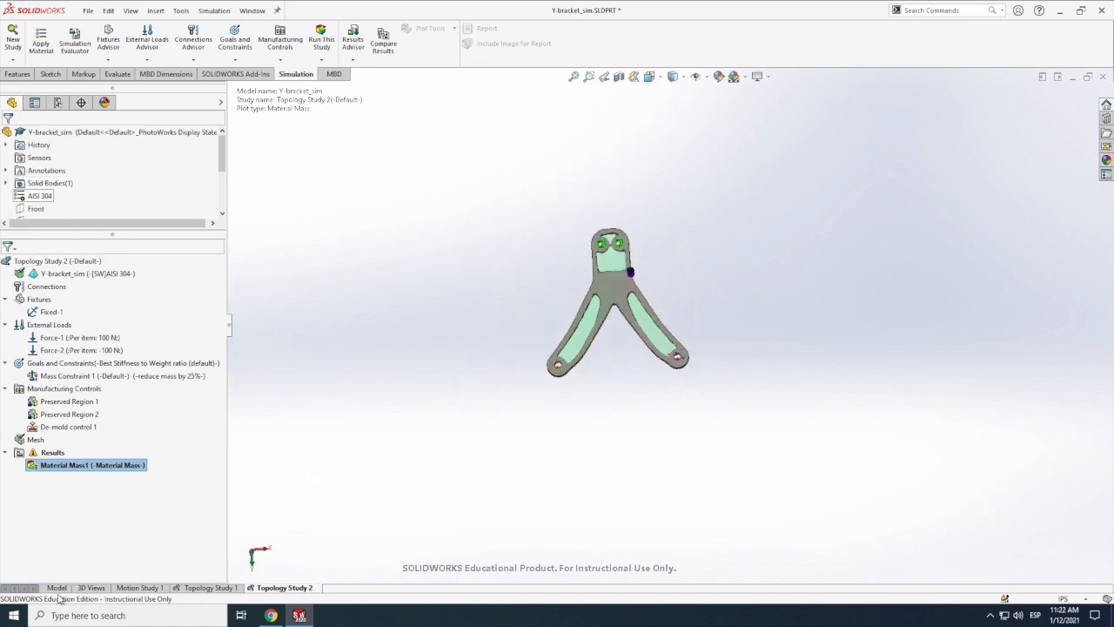
{"action": "scroll", "coordinate": [632, 322], "scroll_direction": "down", "scroll_amount": 1}
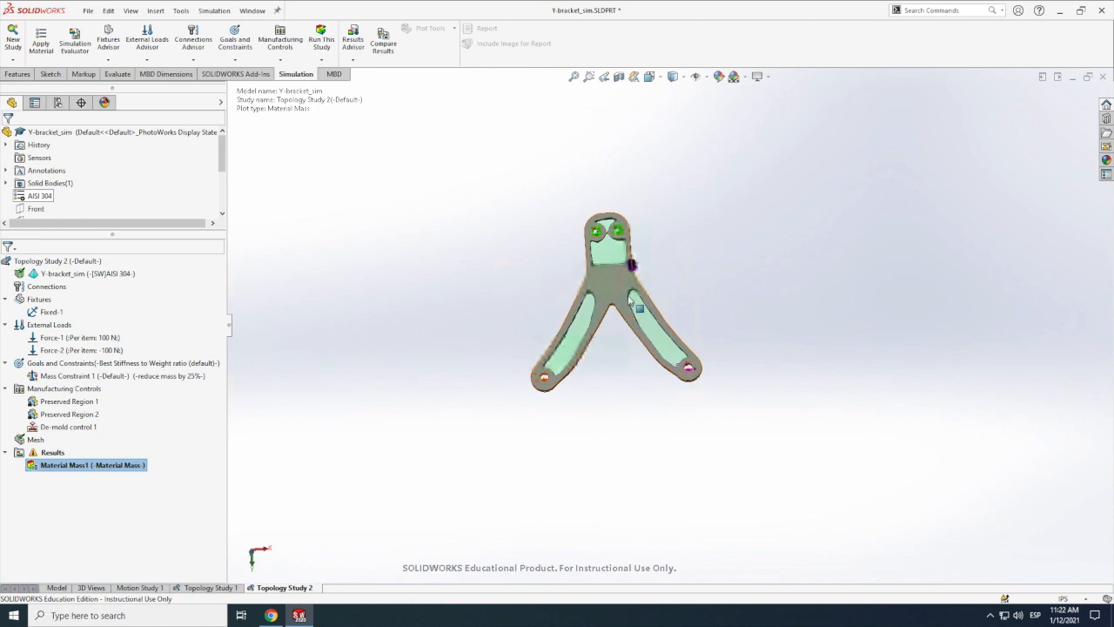
{"action": "scroll", "coordinate": [631, 300], "scroll_direction": "down", "scroll_amount": 3}
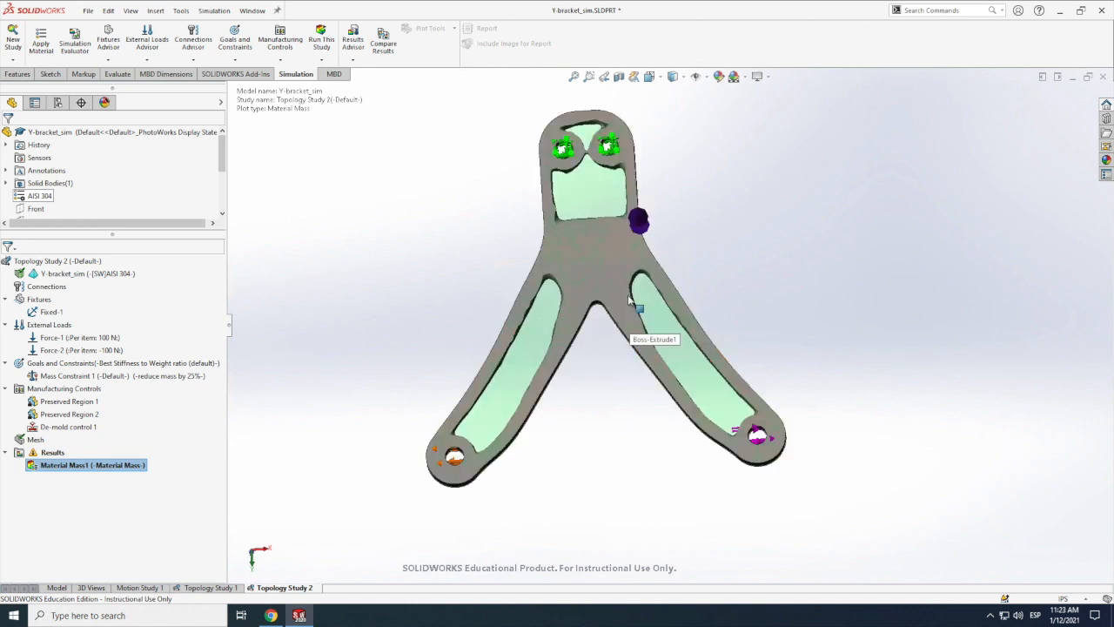
{"action": "left_click", "coordinate": [48, 76]}
{"action": "left_click", "coordinate": [88, 38]}
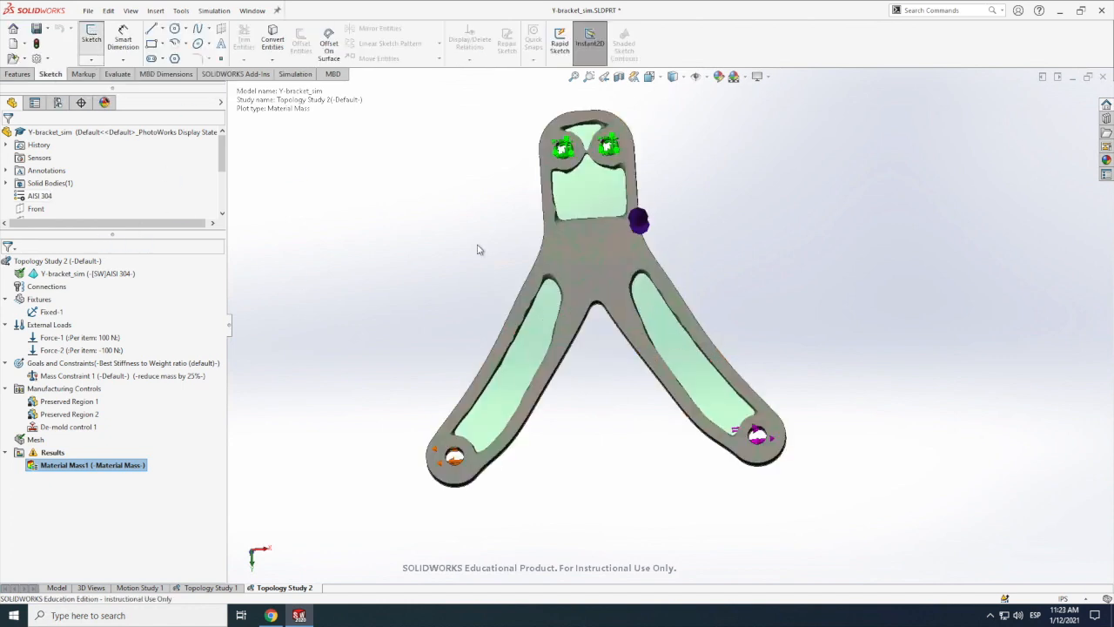
{"action": "left_click", "coordinate": [583, 277]}
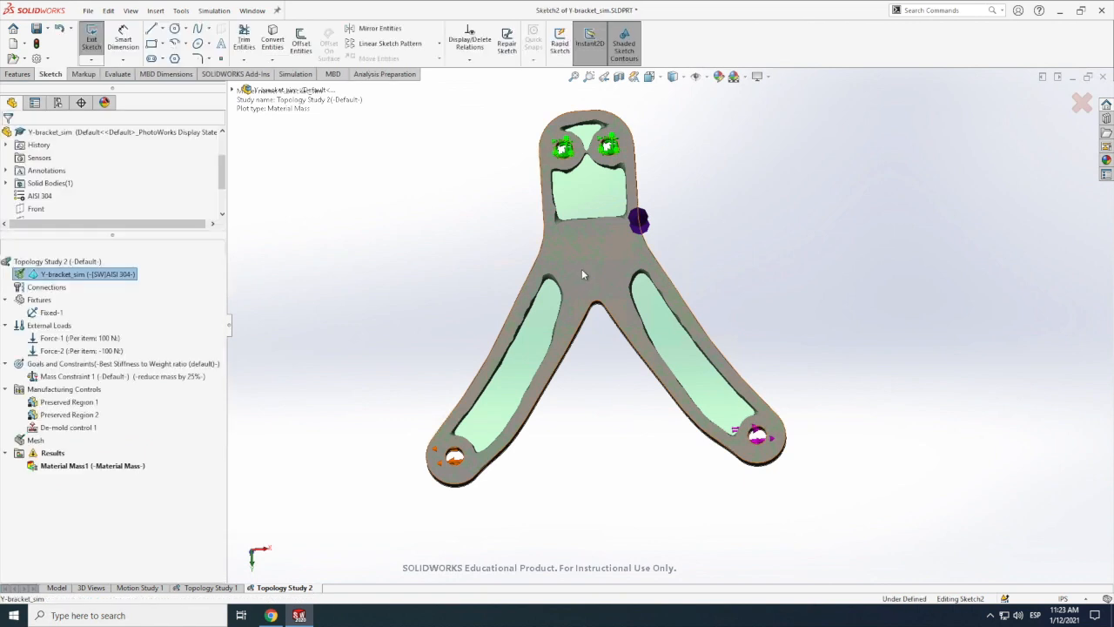
{"action": "left_click", "coordinate": [164, 31]}
{"action": "left_click", "coordinate": [102, 75]}
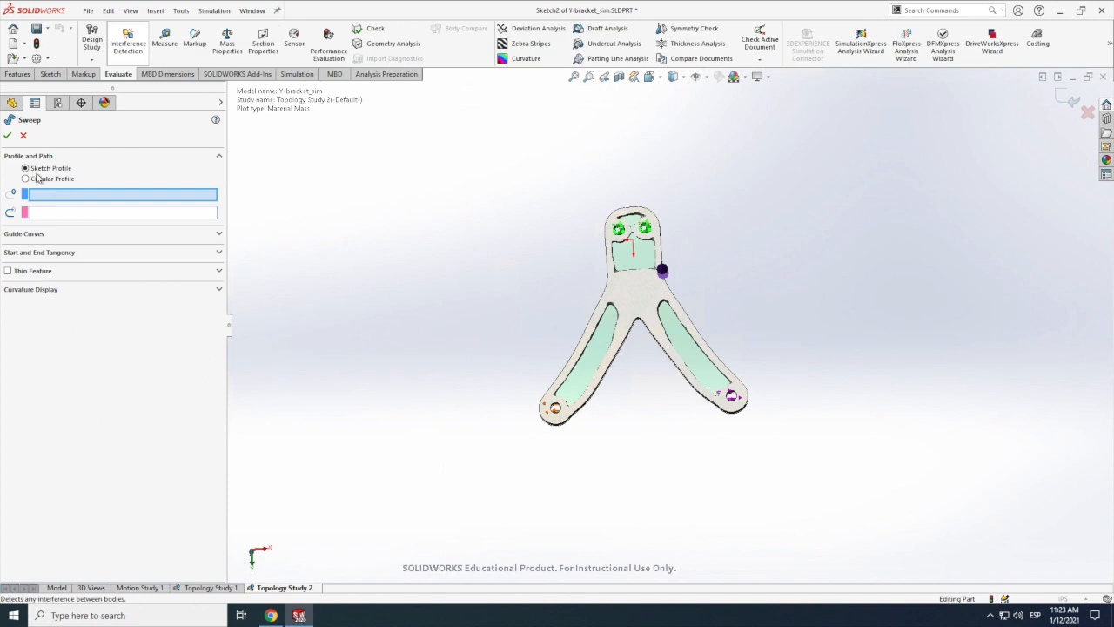
{"action": "left_click", "coordinate": [24, 138]}
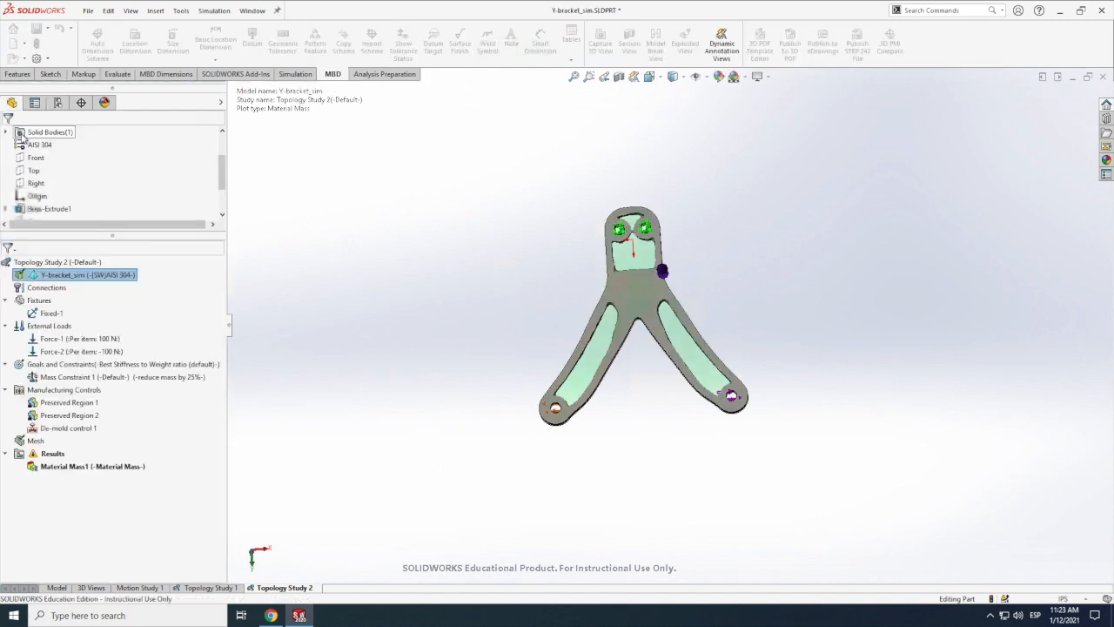
Step: In a new sketch on the bracket's front face, draw a vertical centerline about 4.28 in long from the origin down between the arms
{"action": "left_click", "coordinate": [50, 74]}
{"action": "left_click", "coordinate": [162, 33]}
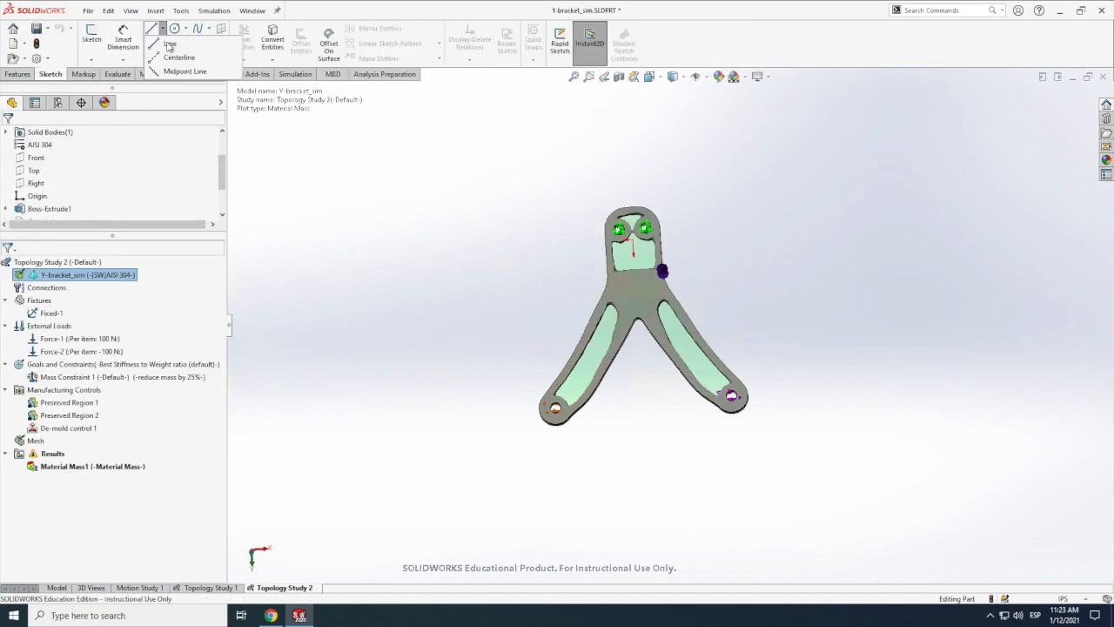
{"action": "left_click", "coordinate": [179, 63]}
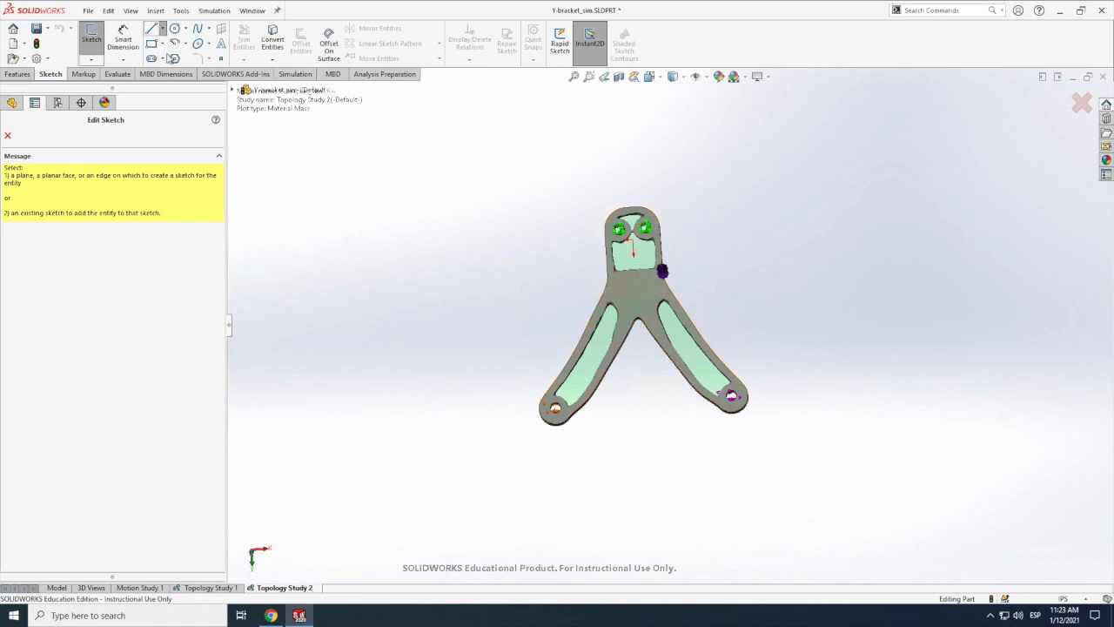
{"action": "left_click", "coordinate": [637, 249]}
{"action": "left_click", "coordinate": [634, 242]}
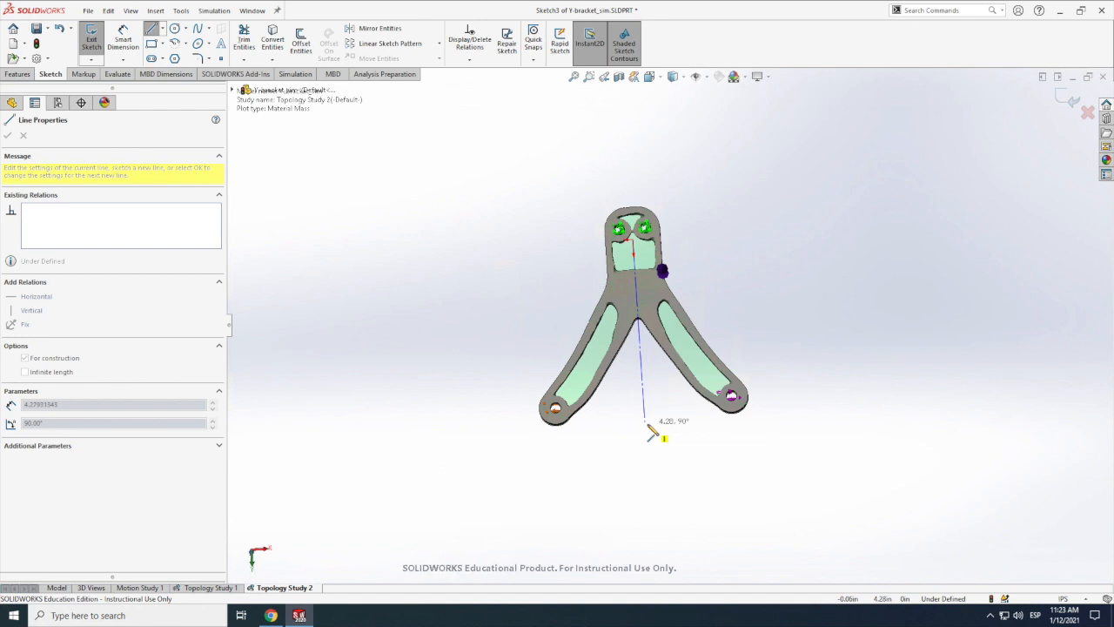
{"action": "left_click", "coordinate": [646, 425]}
{"action": "key", "text": "Escape"}
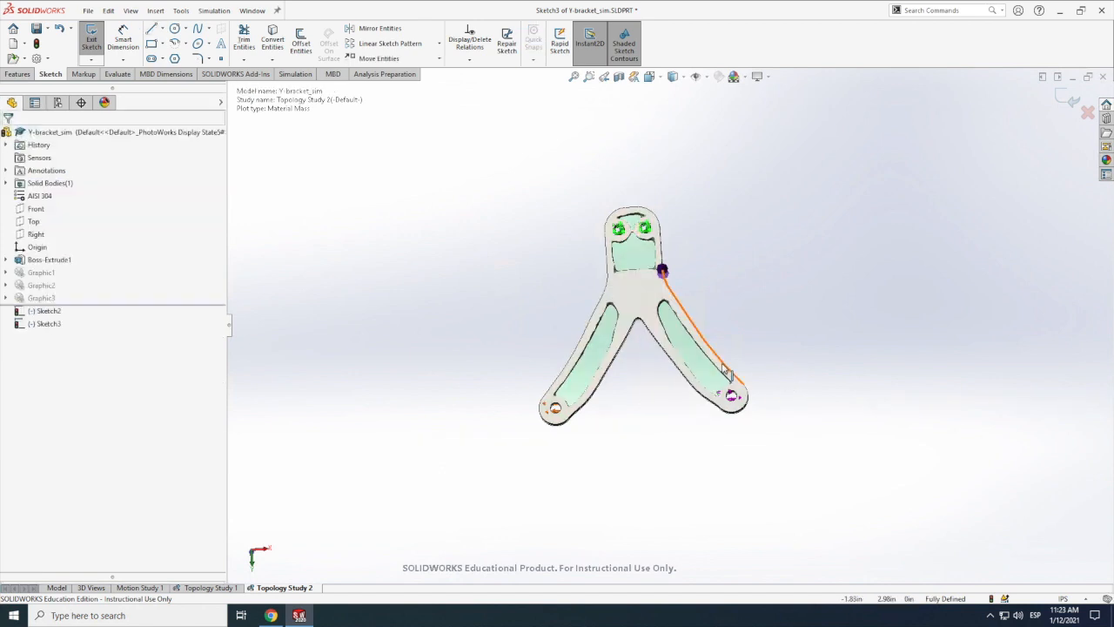
Step: Trace the inner edge of the right arm's cutout with a spline, from its upper end to the corner near the hole
{"action": "scroll", "coordinate": [697, 370], "scroll_direction": "down", "scroll_amount": 2}
{"action": "scroll", "coordinate": [731, 374], "scroll_direction": "down", "scroll_amount": 3}
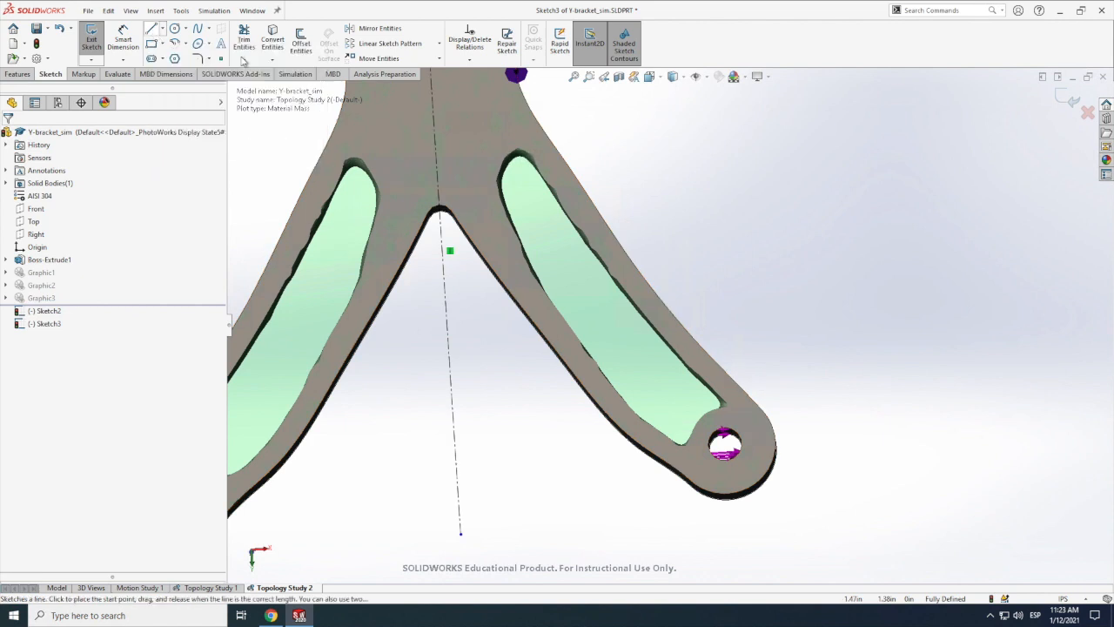
{"action": "left_click", "coordinate": [198, 31]}
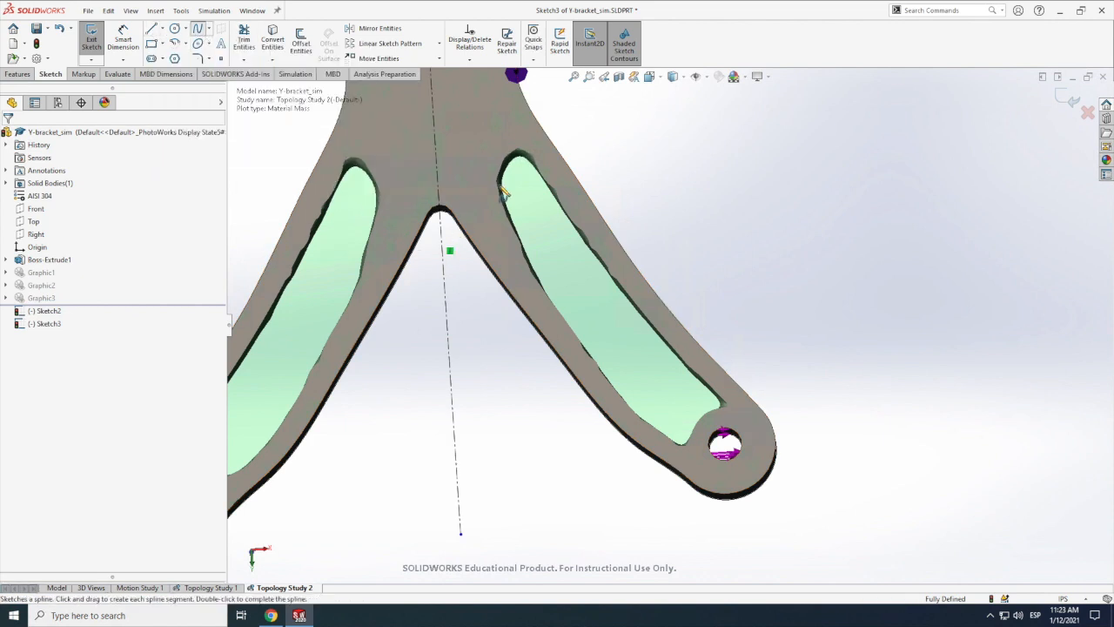
{"action": "left_click", "coordinate": [525, 257]}
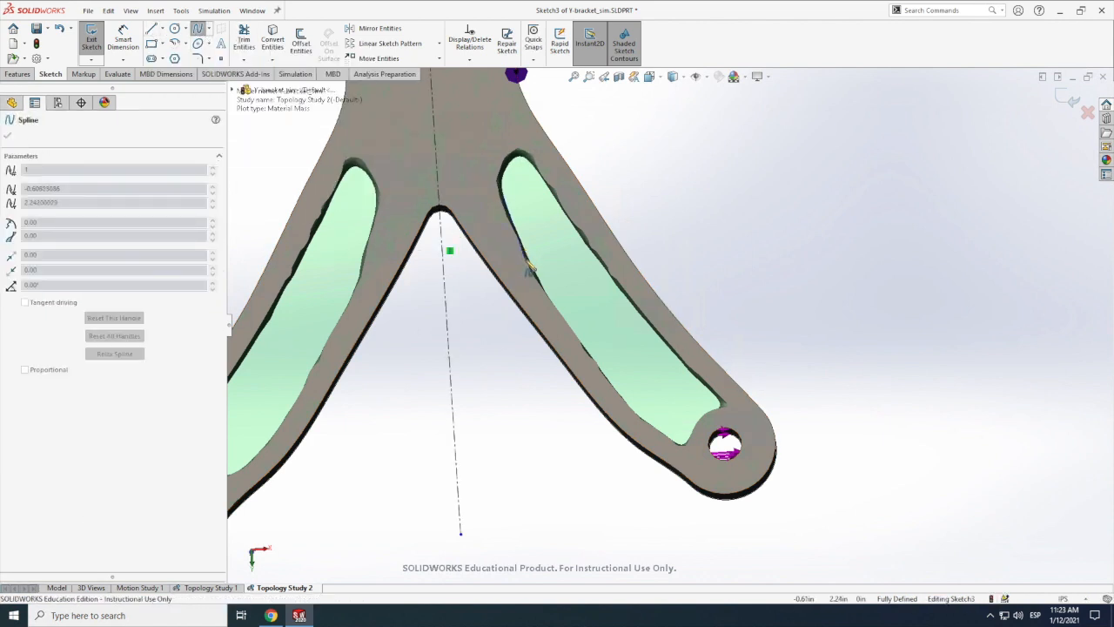
{"action": "left_click", "coordinate": [570, 330]}
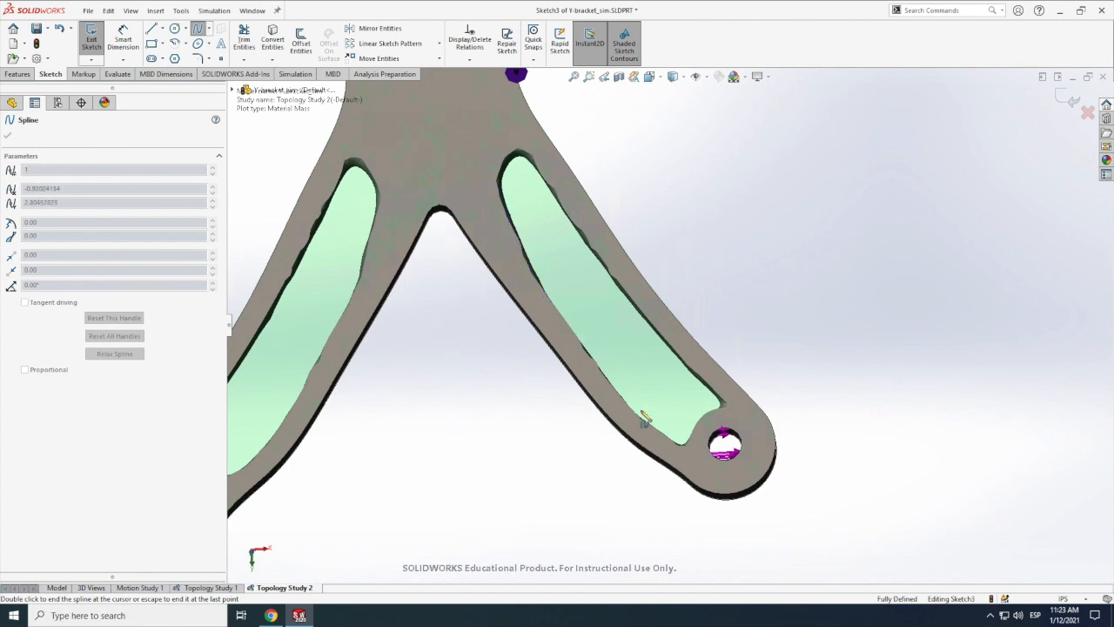
{"action": "scroll", "coordinate": [686, 445], "scroll_direction": "up", "scroll_amount": 1}
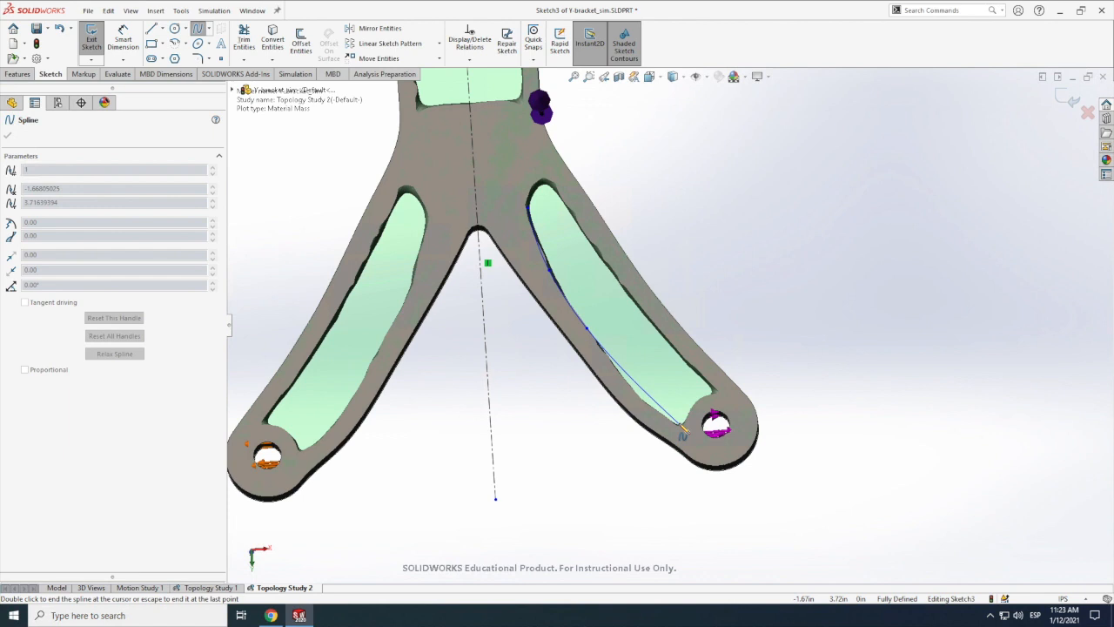
{"action": "left_click", "coordinate": [680, 424]}
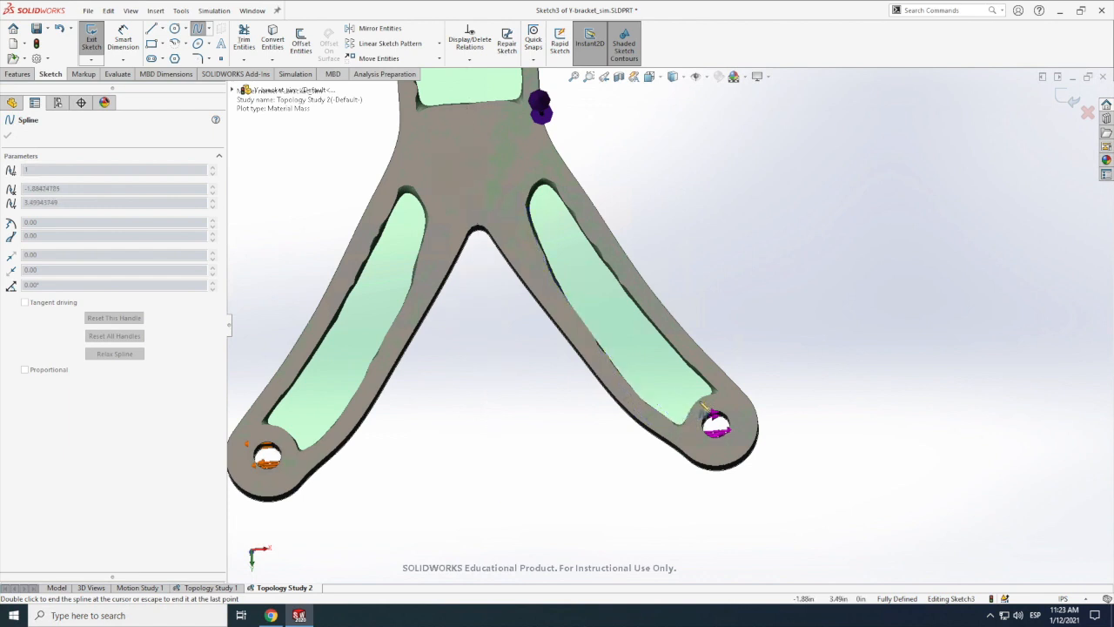
{"action": "key", "text": "Escape"}
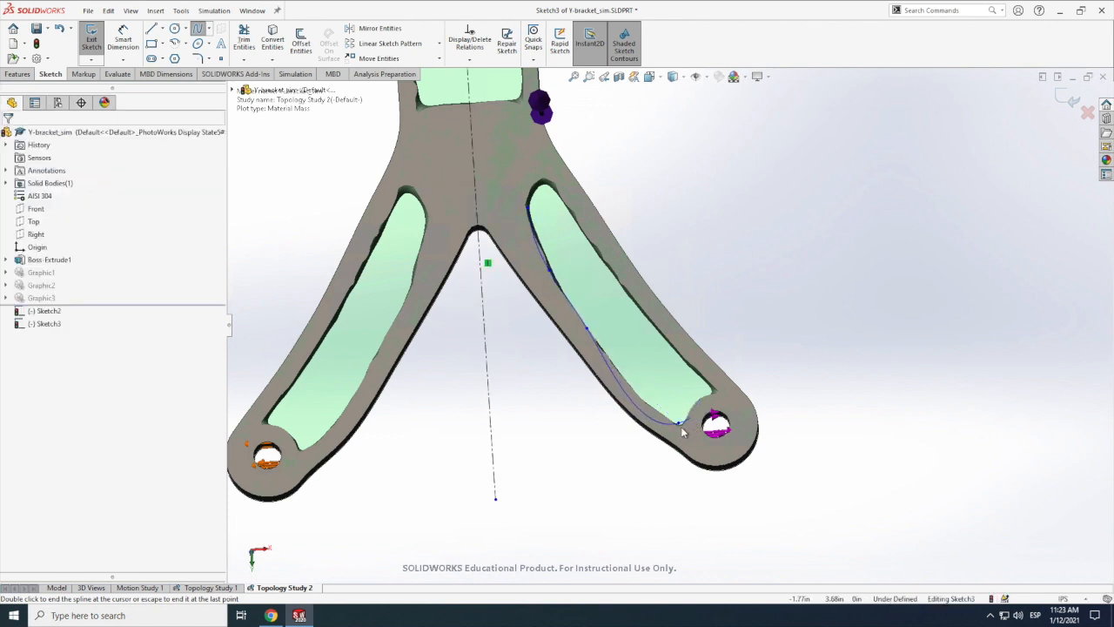
Step: Draw a short spline around the upper end of the right arm's cutout, starting from the first spline's upper endpoint
{"action": "scroll", "coordinate": [683, 431], "scroll_direction": "down", "scroll_amount": 1}
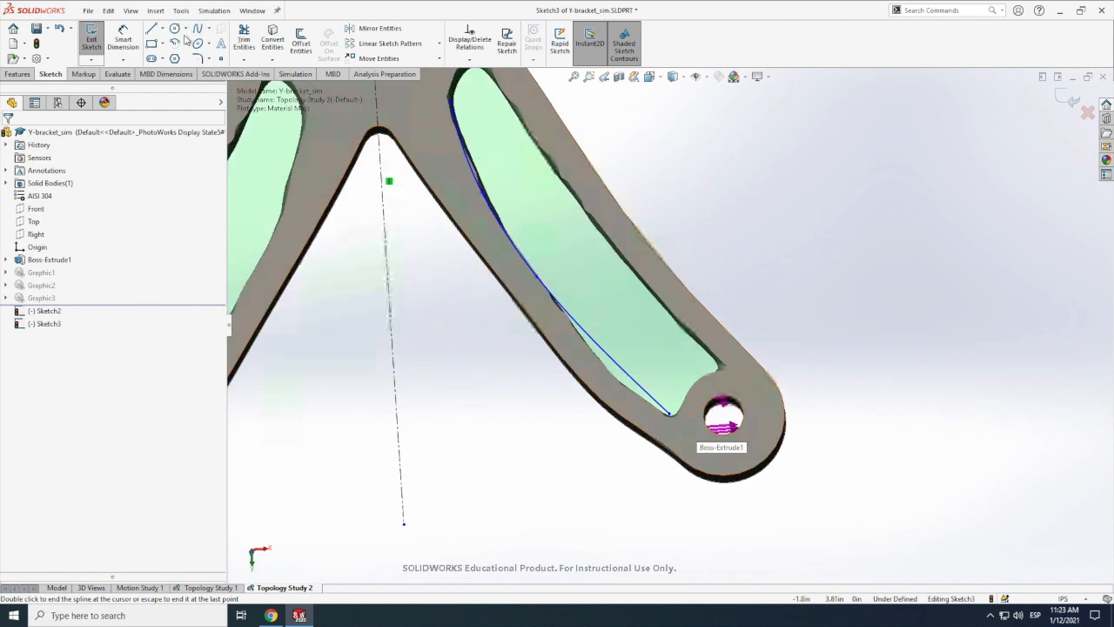
{"action": "scroll", "coordinate": [498, 162], "scroll_direction": "down", "scroll_amount": 1}
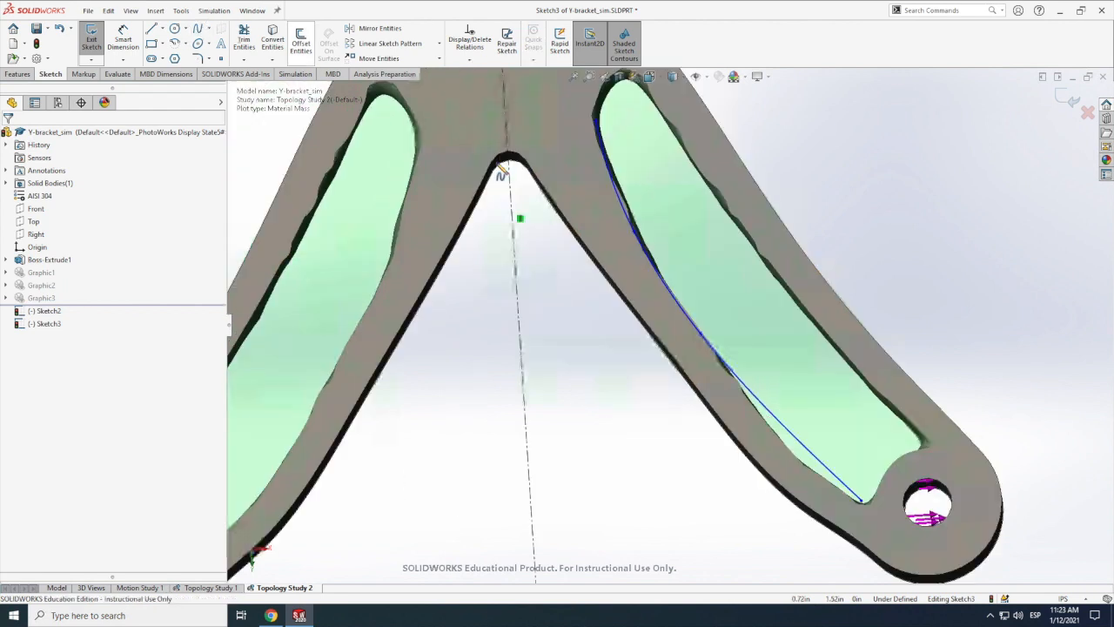
{"action": "scroll", "coordinate": [636, 162], "scroll_direction": "up", "scroll_amount": 7}
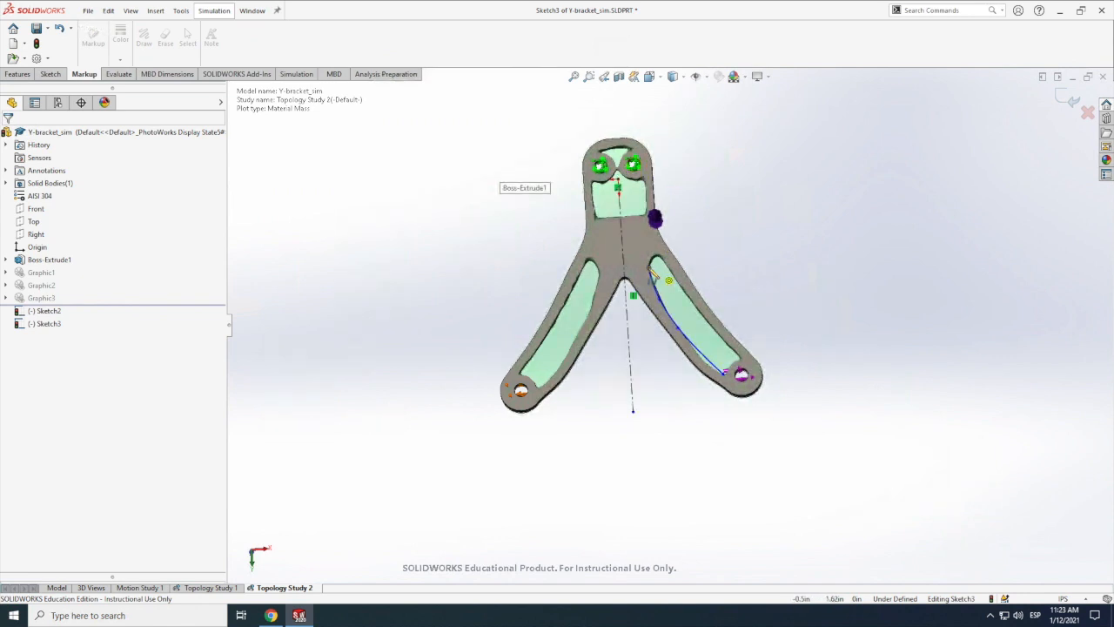
{"action": "double_click", "coordinate": [653, 269]}
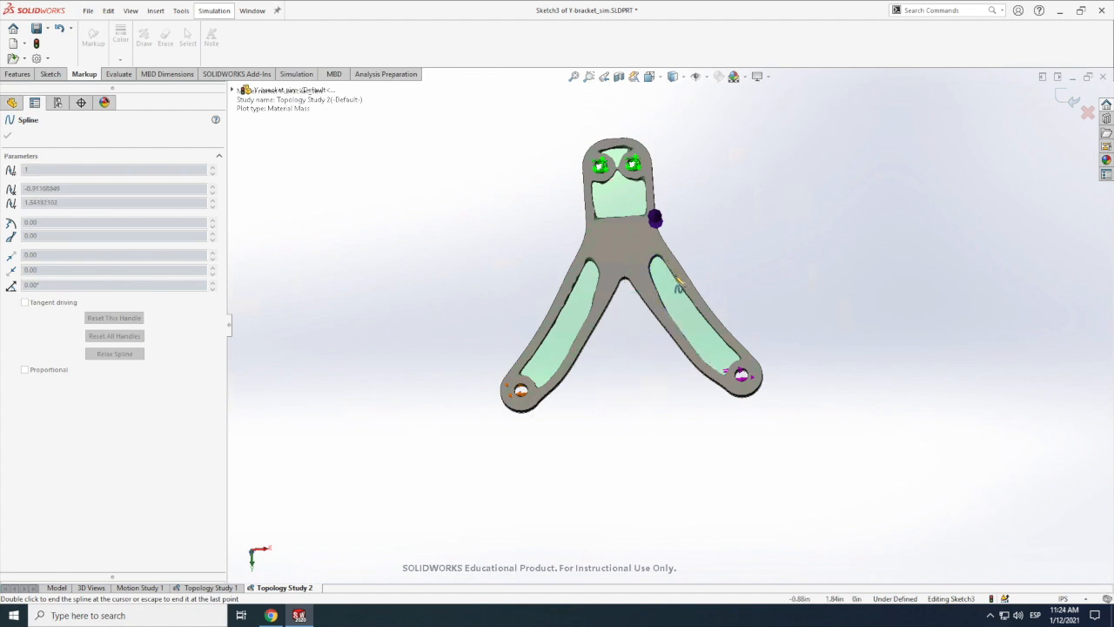
{"action": "key", "text": "Escape"}
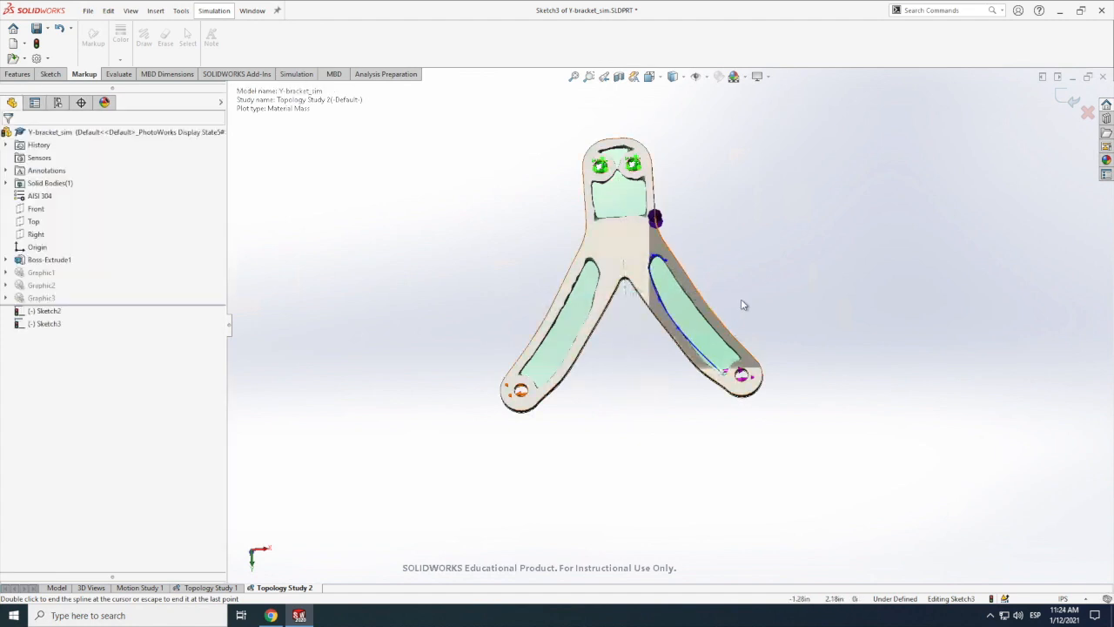
Step: Trace the outer edge of the right arm's cutout with a spline, from the upper end down to the corner near the hole
{"action": "left_click", "coordinate": [50, 74]}
{"action": "left_click", "coordinate": [198, 29]}
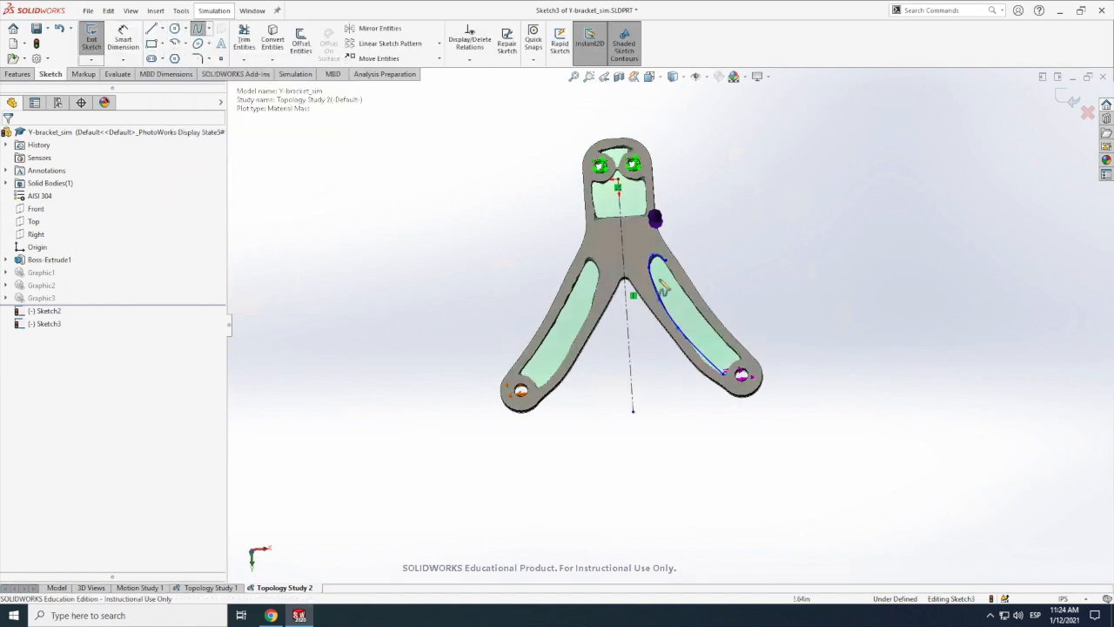
{"action": "left_click", "coordinate": [688, 306]}
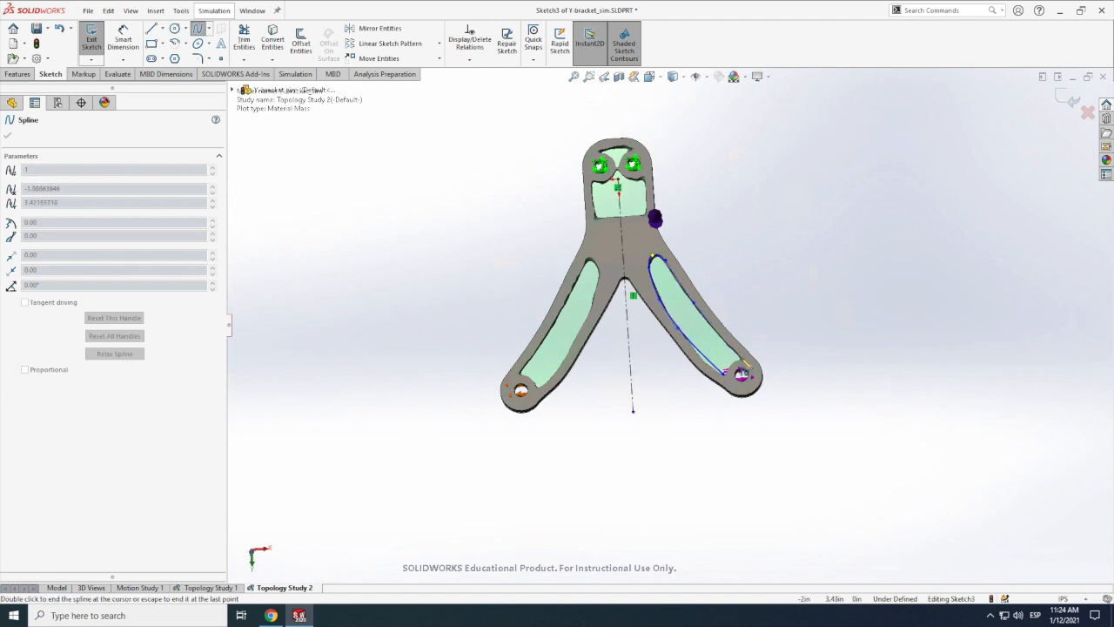
{"action": "key", "text": "Escape"}
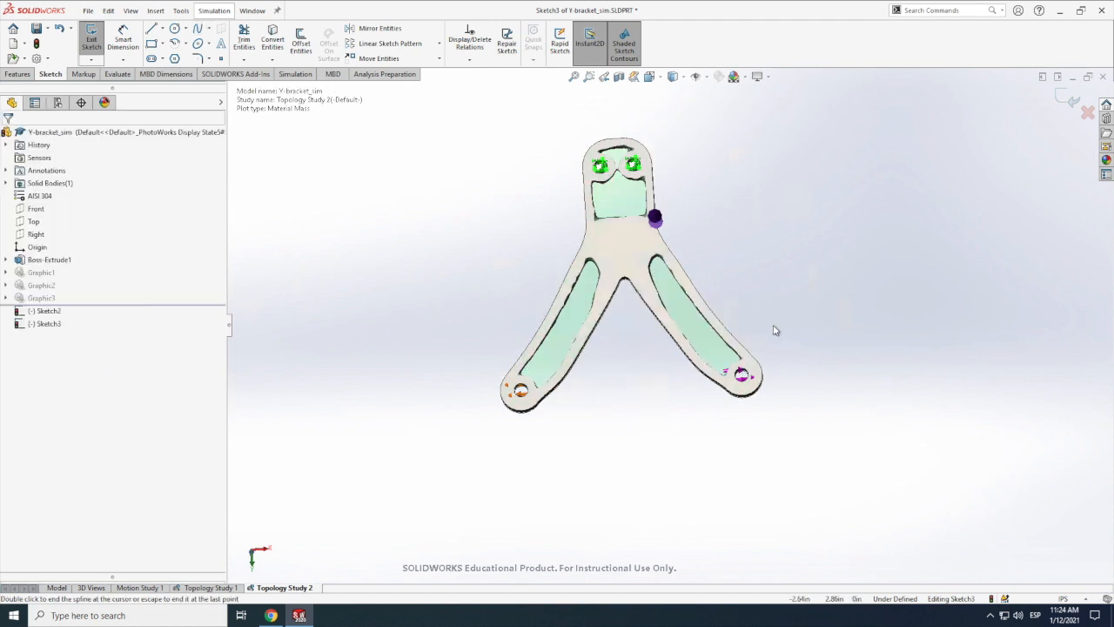
{"action": "double_click", "coordinate": [736, 369]}
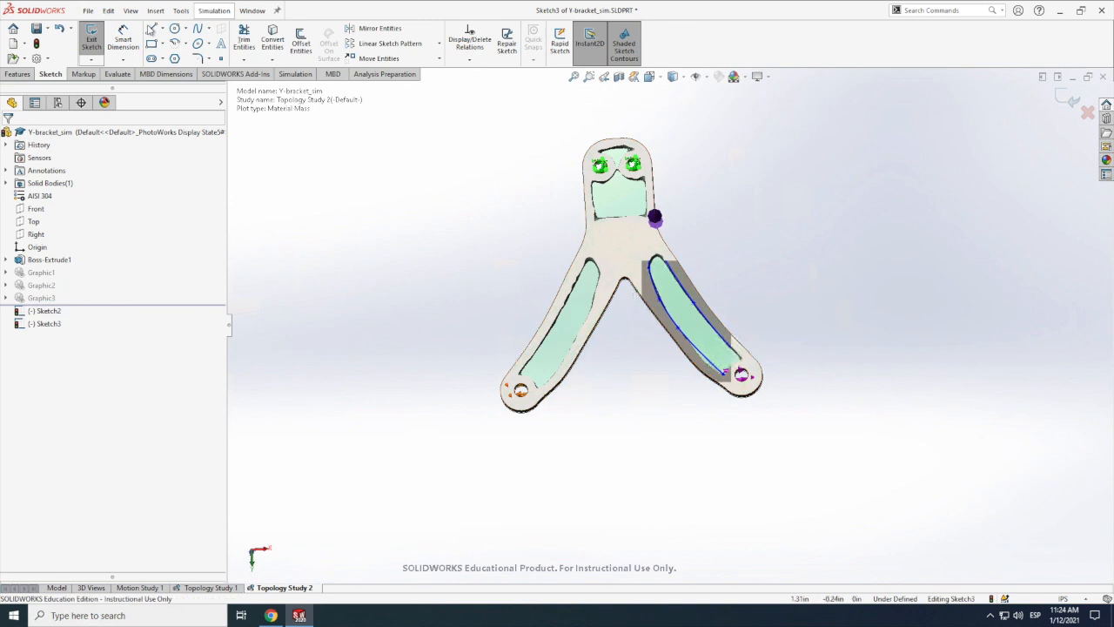
Step: Close the lower end of the right arm's cutout outline with a straight line about 0.44 in long beside the hole
{"action": "left_click", "coordinate": [150, 32]}
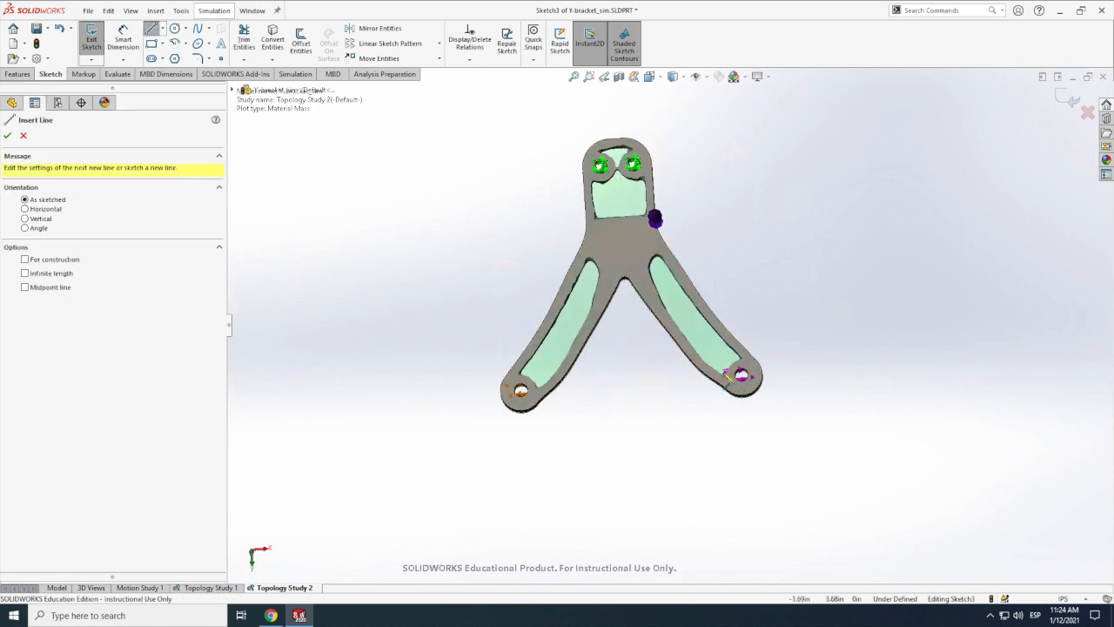
{"action": "left_click", "coordinate": [750, 360]}
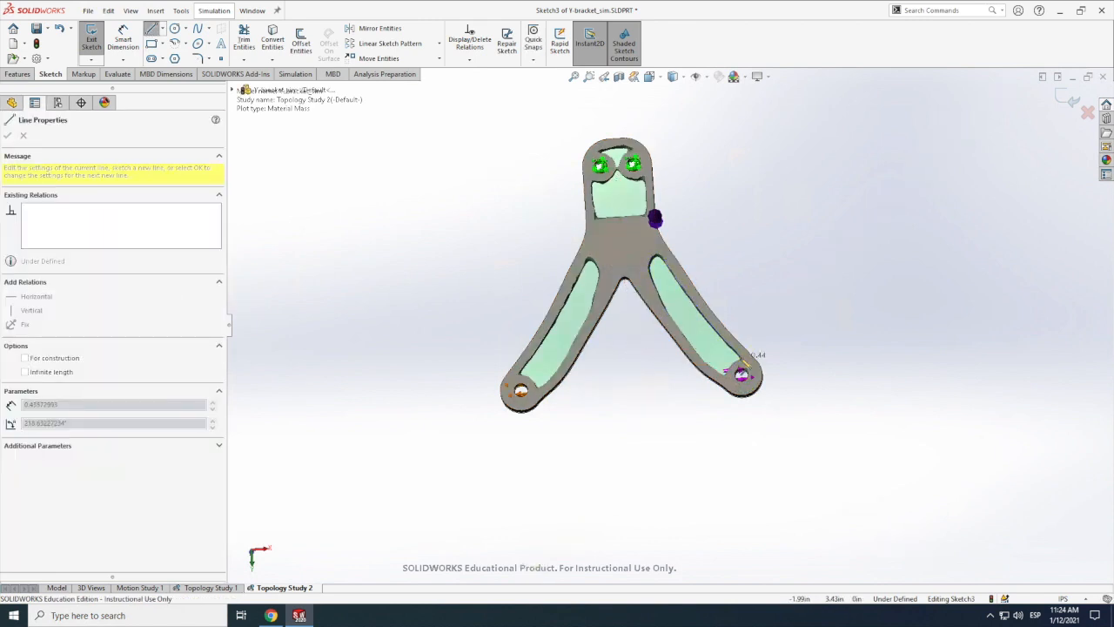
{"action": "double_click", "coordinate": [754, 371]}
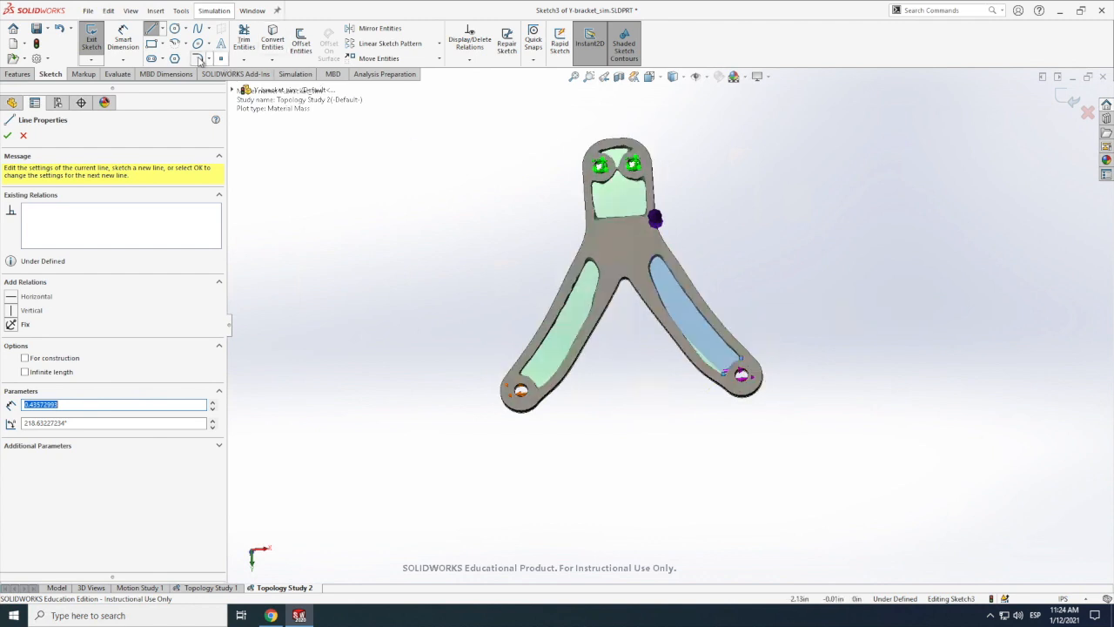
Step: Fillet the two lower corners of the right arm's cutout outline with a 0.10 in radius
{"action": "left_click", "coordinate": [198, 58]}
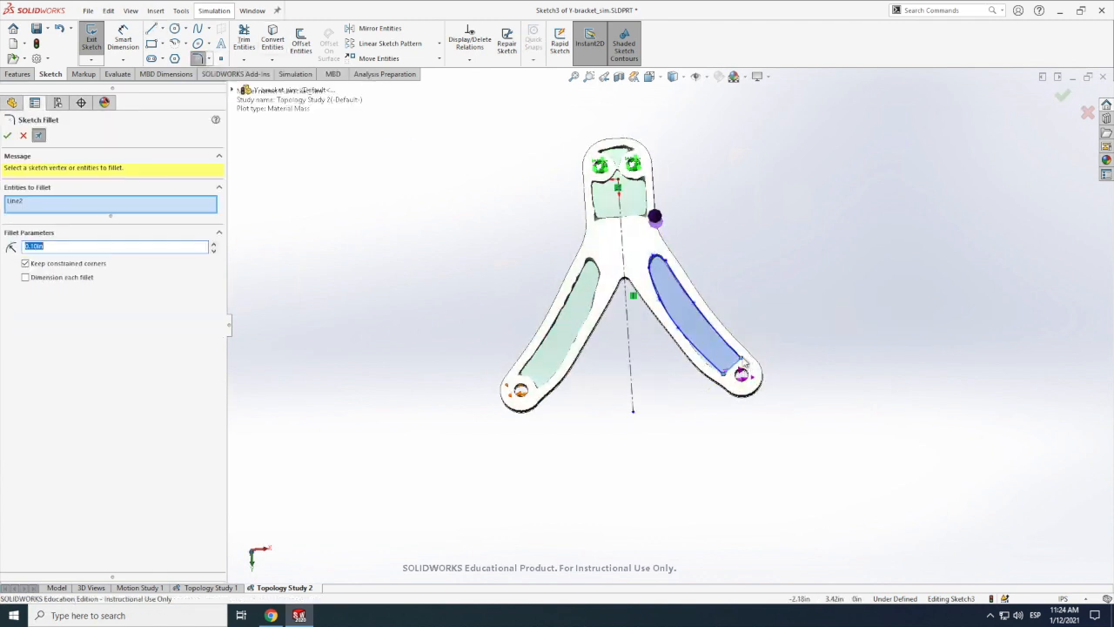
{"action": "left_click", "coordinate": [727, 377]}
{"action": "scroll", "coordinate": [727, 383], "scroll_direction": "up", "scroll_amount": 1}
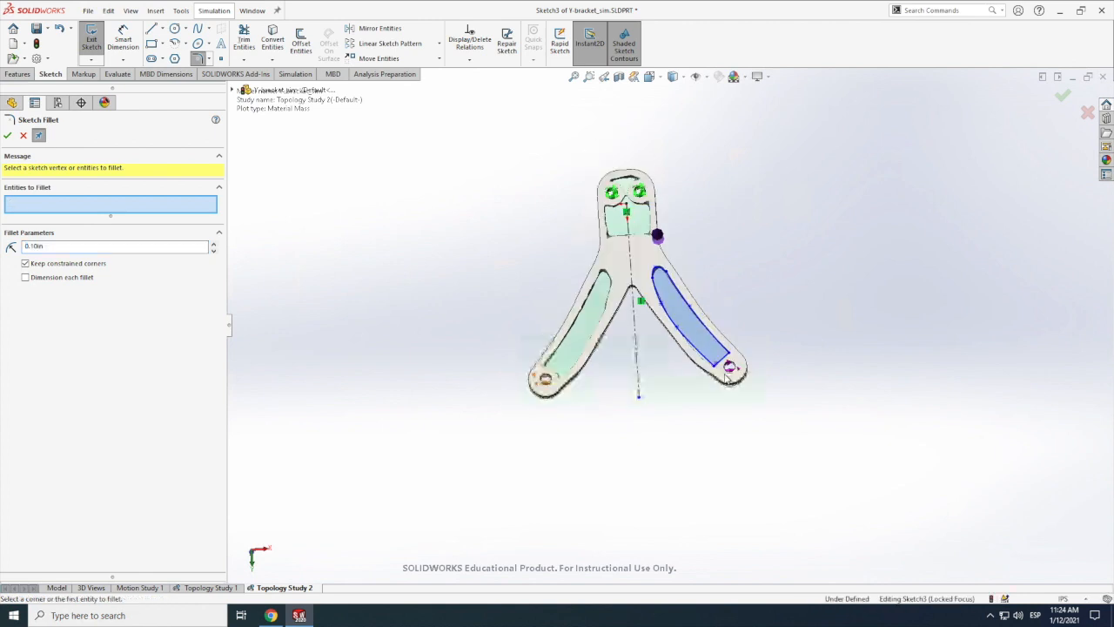
{"action": "left_click", "coordinate": [716, 370]}
{"action": "scroll", "coordinate": [723, 357], "scroll_direction": "up", "scroll_amount": 1}
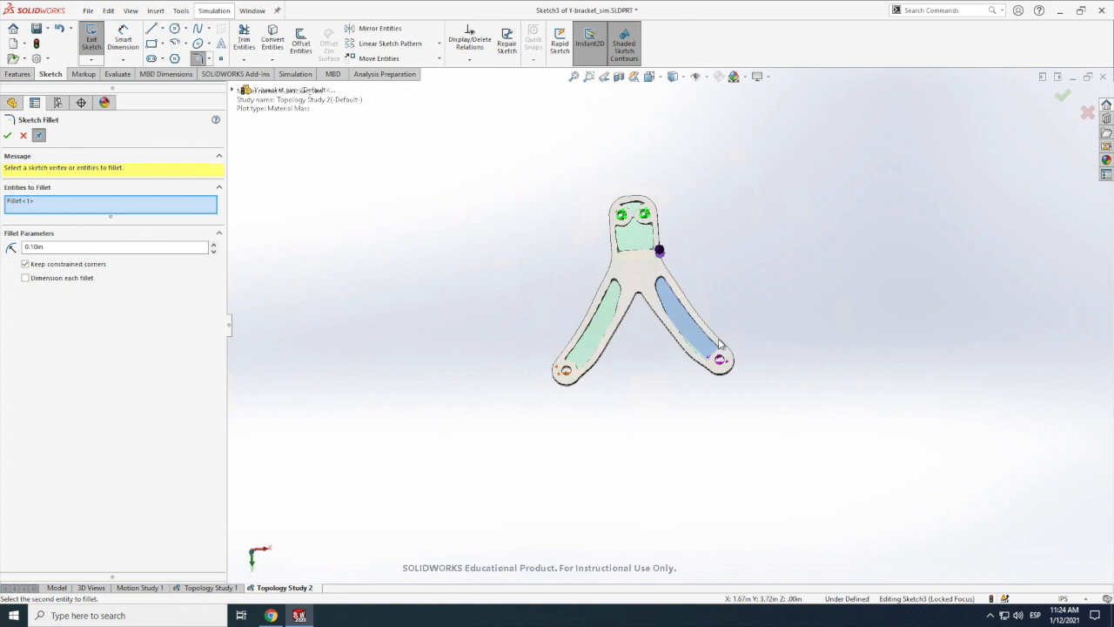
{"action": "scroll", "coordinate": [724, 342], "scroll_direction": "down", "scroll_amount": 1}
{"action": "scroll", "coordinate": [680, 406], "scroll_direction": "down", "scroll_amount": 3}
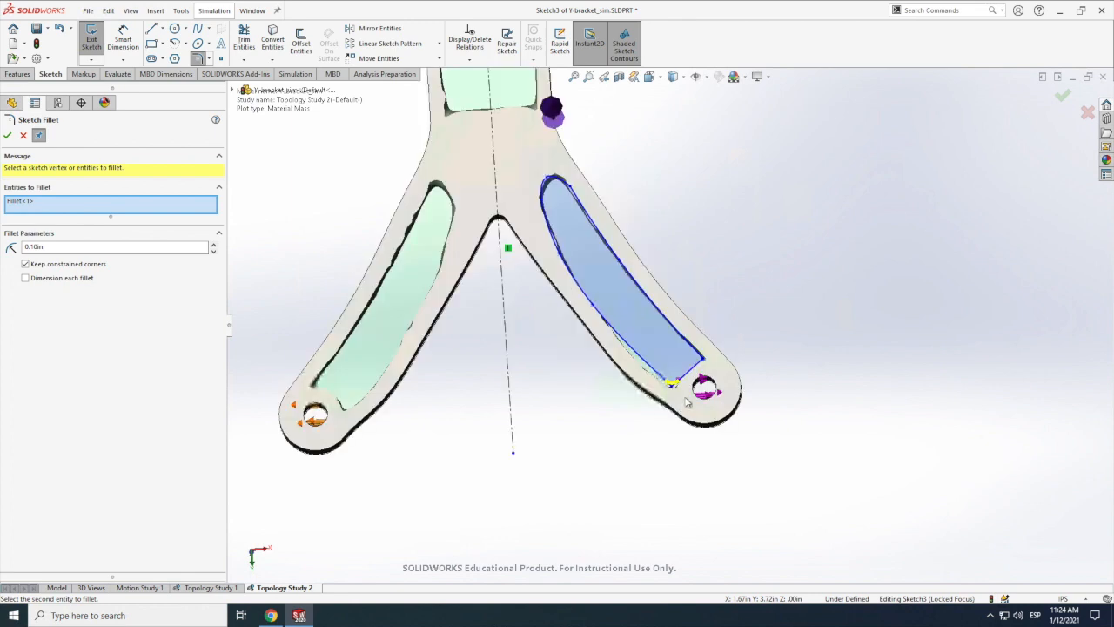
{"action": "scroll", "coordinate": [706, 372], "scroll_direction": "down", "scroll_amount": 5}
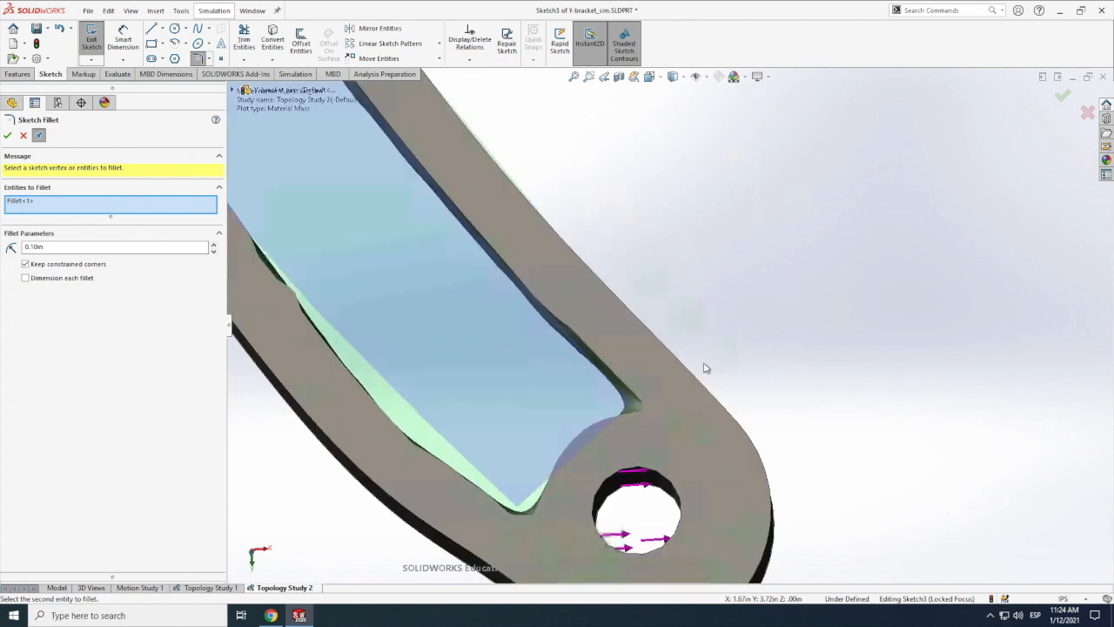
{"action": "left_click", "coordinate": [633, 406]}
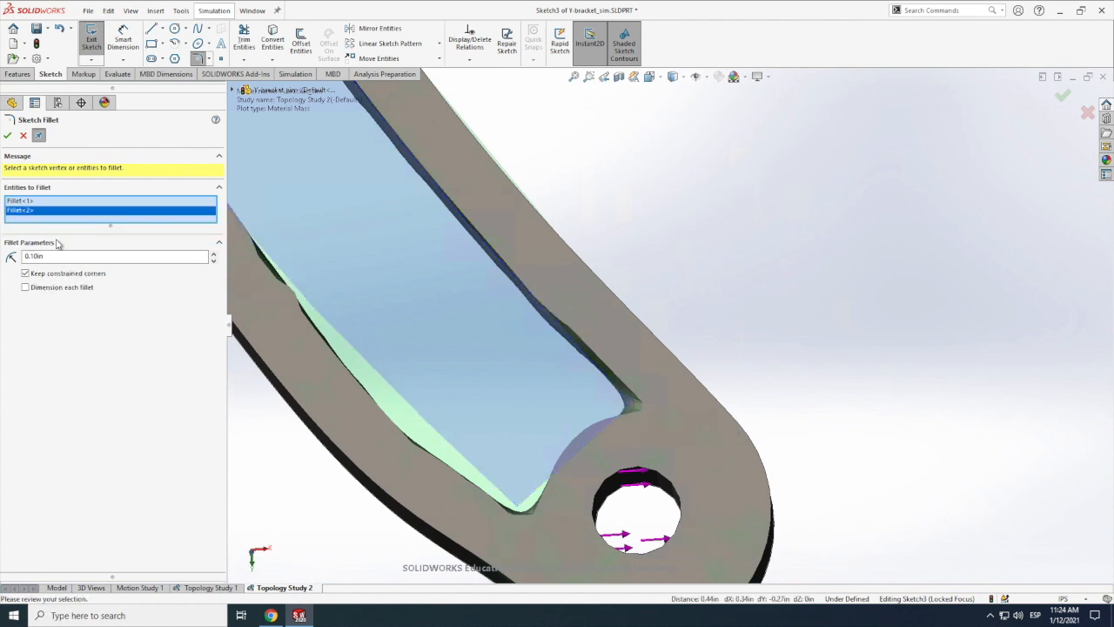
{"action": "left_click", "coordinate": [8, 137]}
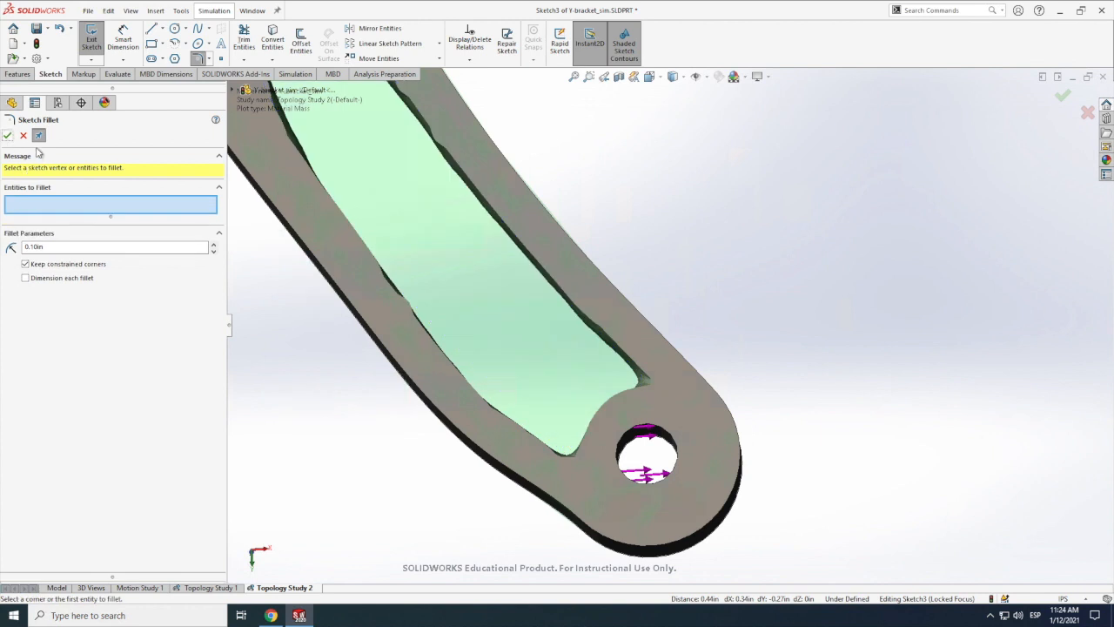
{"action": "left_click", "coordinate": [24, 137]}
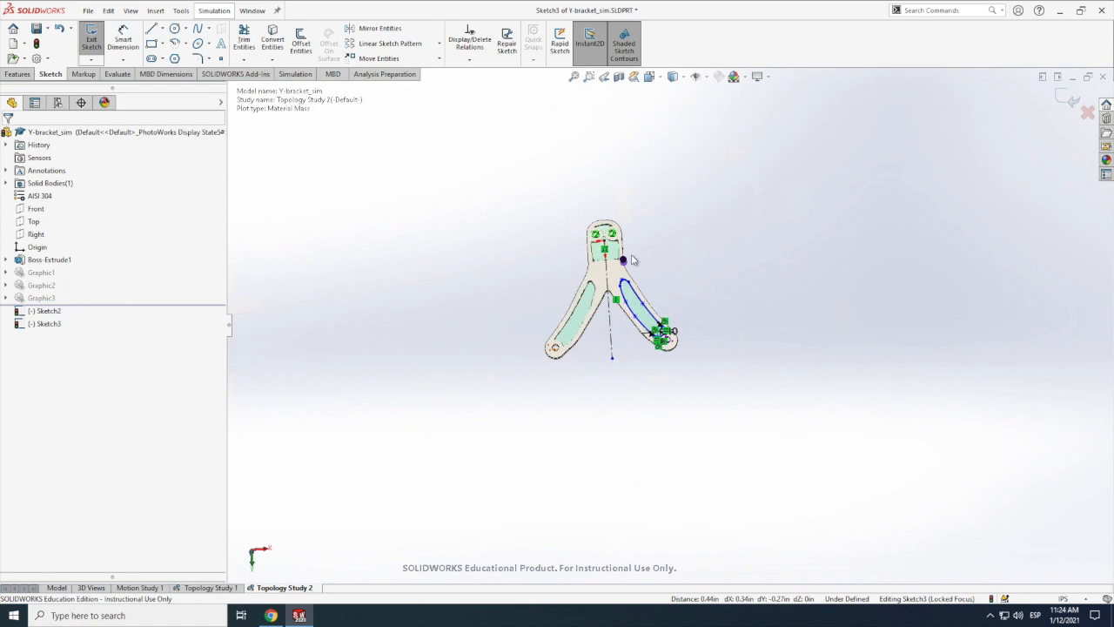
Step: Draw a corner rectangle about 0.45 in wide and 0.70 in high from the origin over the right half of the upper cutout
{"action": "scroll", "coordinate": [611, 250], "scroll_direction": "down", "scroll_amount": 2}
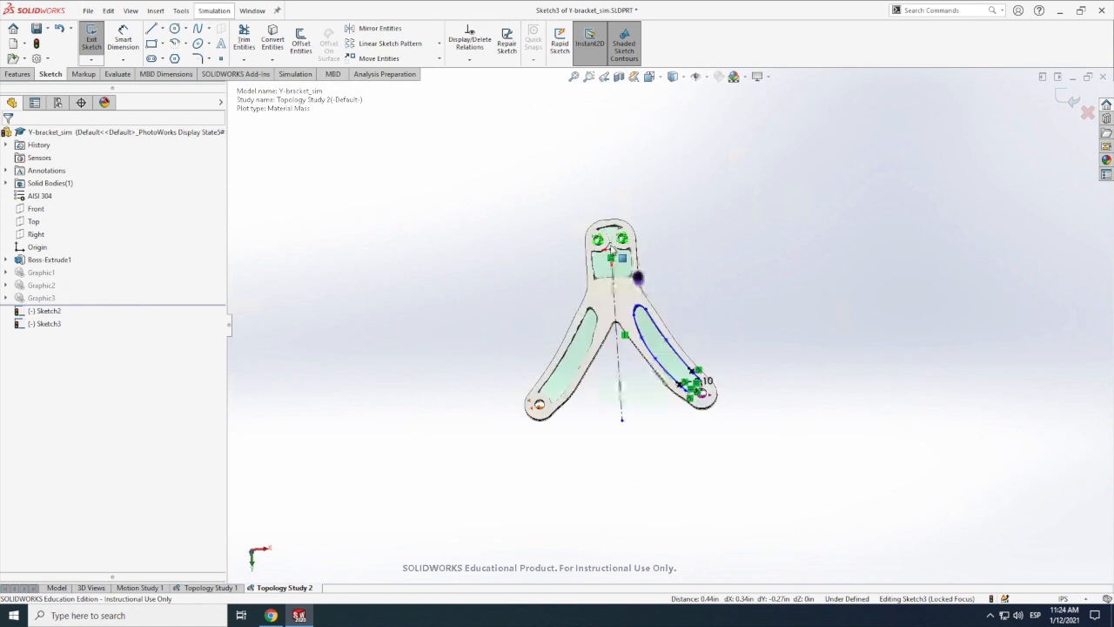
{"action": "scroll", "coordinate": [611, 251], "scroll_direction": "down", "scroll_amount": 3}
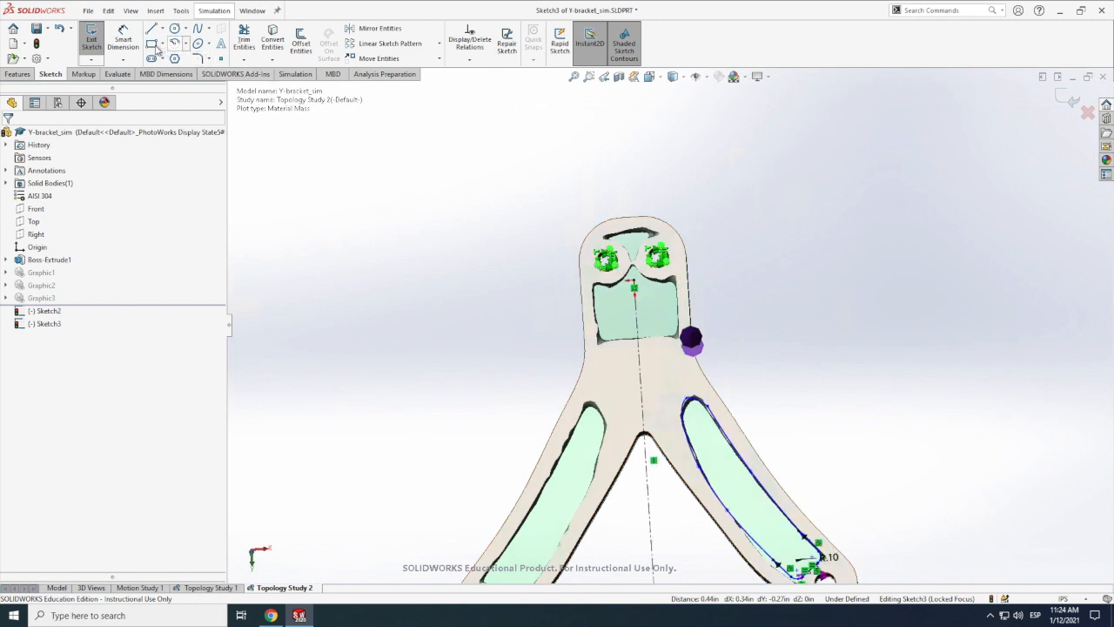
{"action": "left_click", "coordinate": [152, 44]}
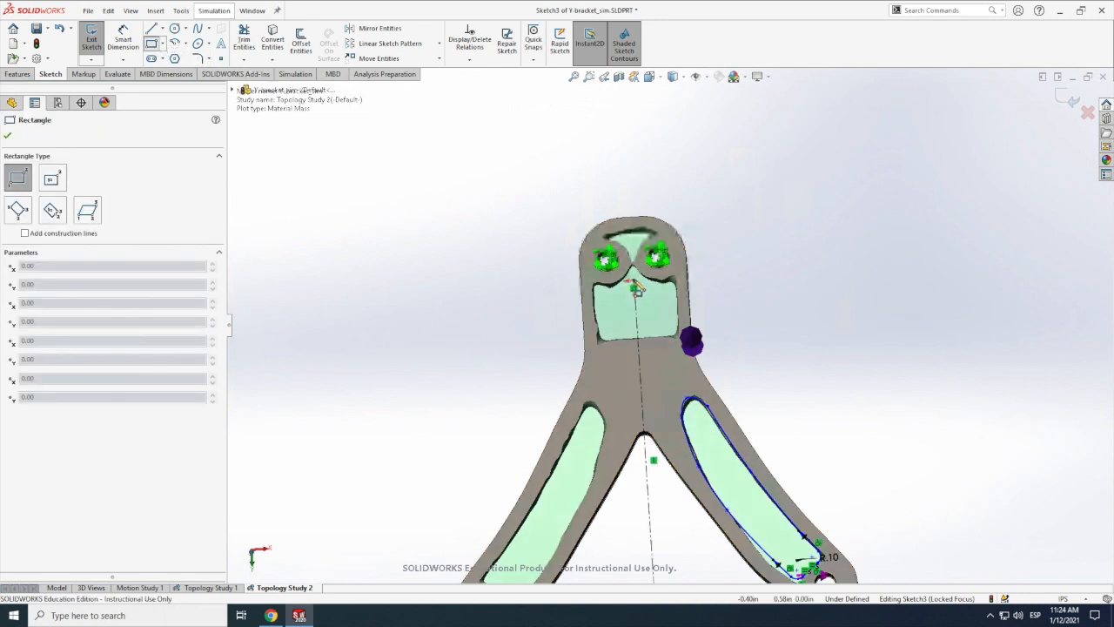
{"action": "left_click", "coordinate": [634, 286]}
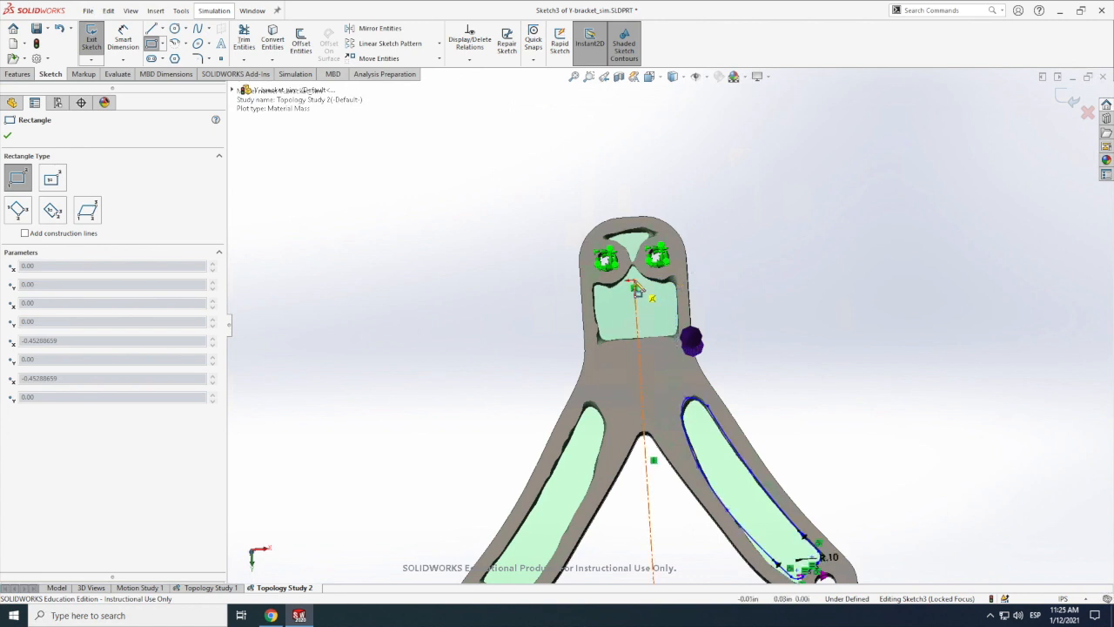
{"action": "left_click", "coordinate": [679, 339]}
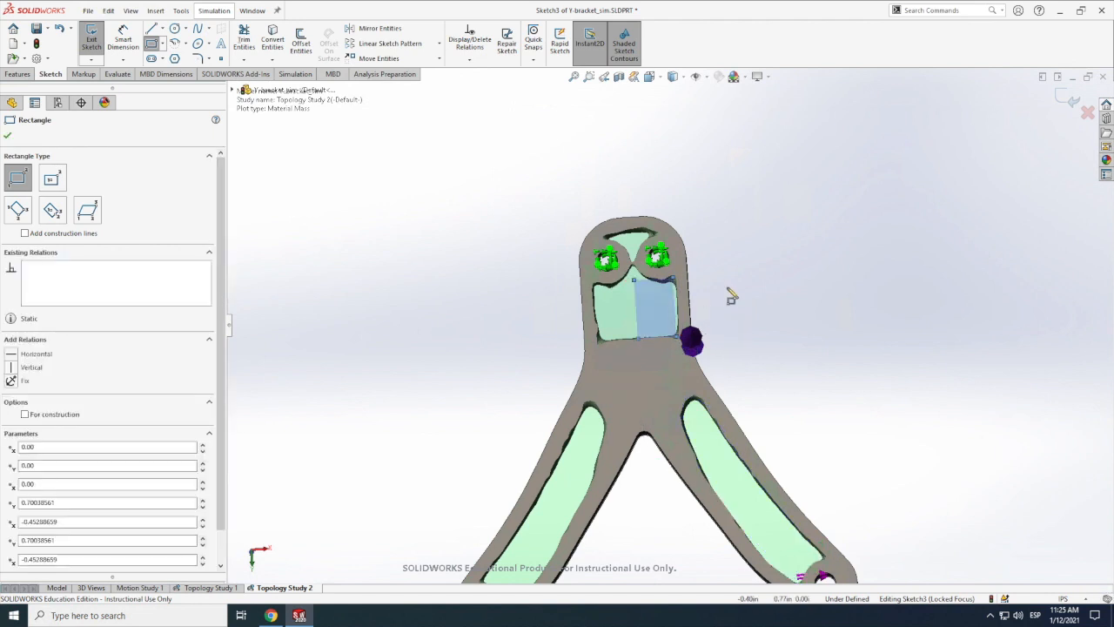
{"action": "key", "text": "Escape"}
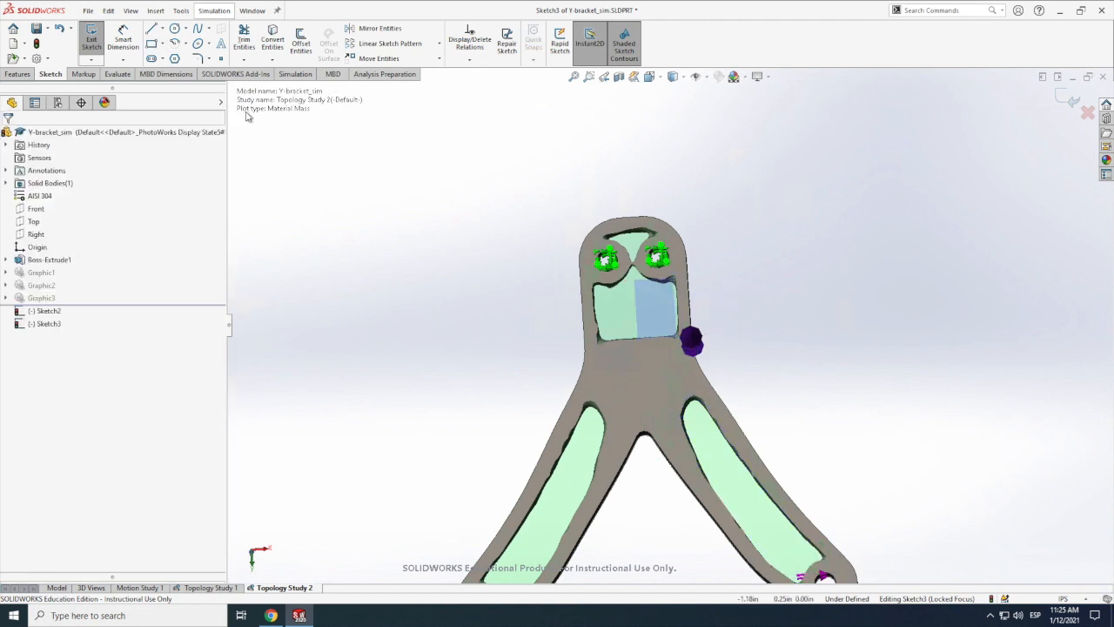
Step: Fillet the rectangle's two outer corners with a 0.10 in radius
{"action": "left_click", "coordinate": [199, 58]}
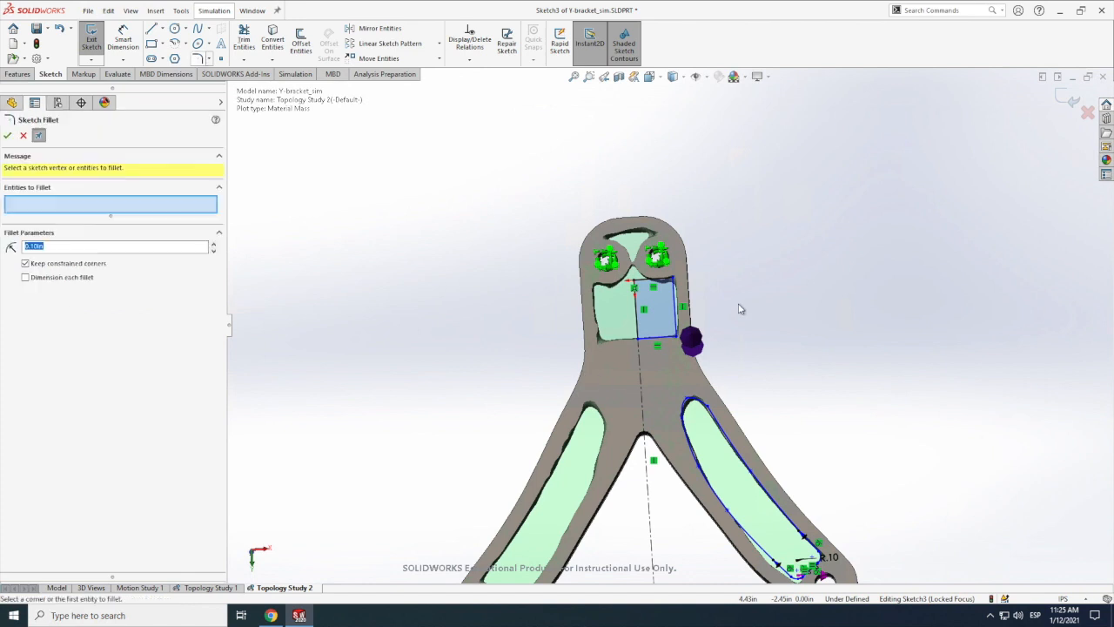
{"action": "left_click", "coordinate": [674, 283]}
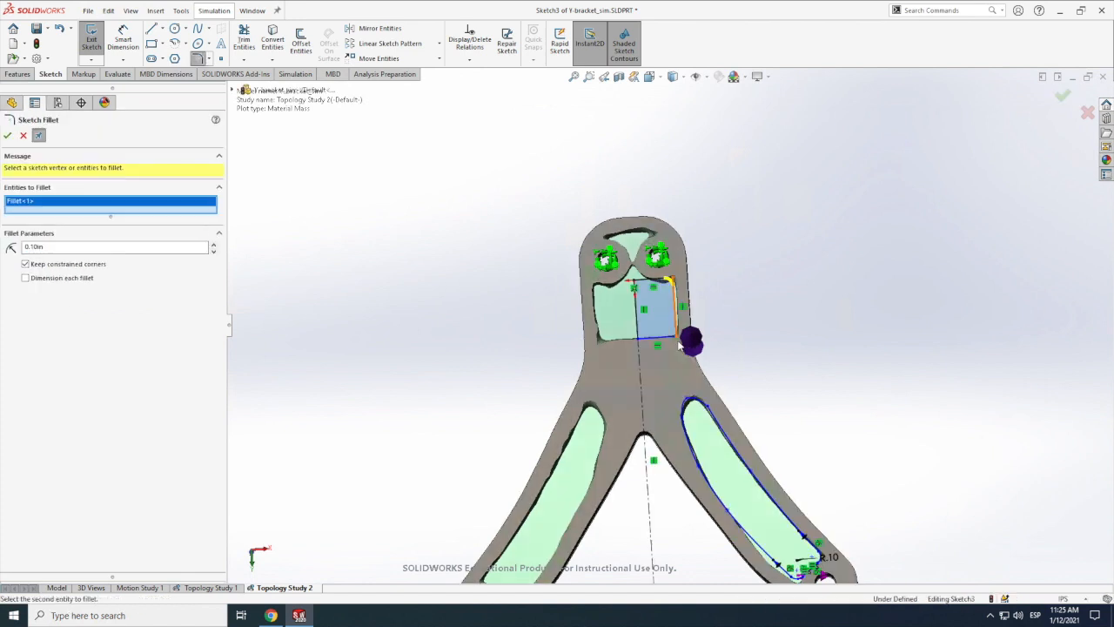
{"action": "left_click", "coordinate": [676, 336]}
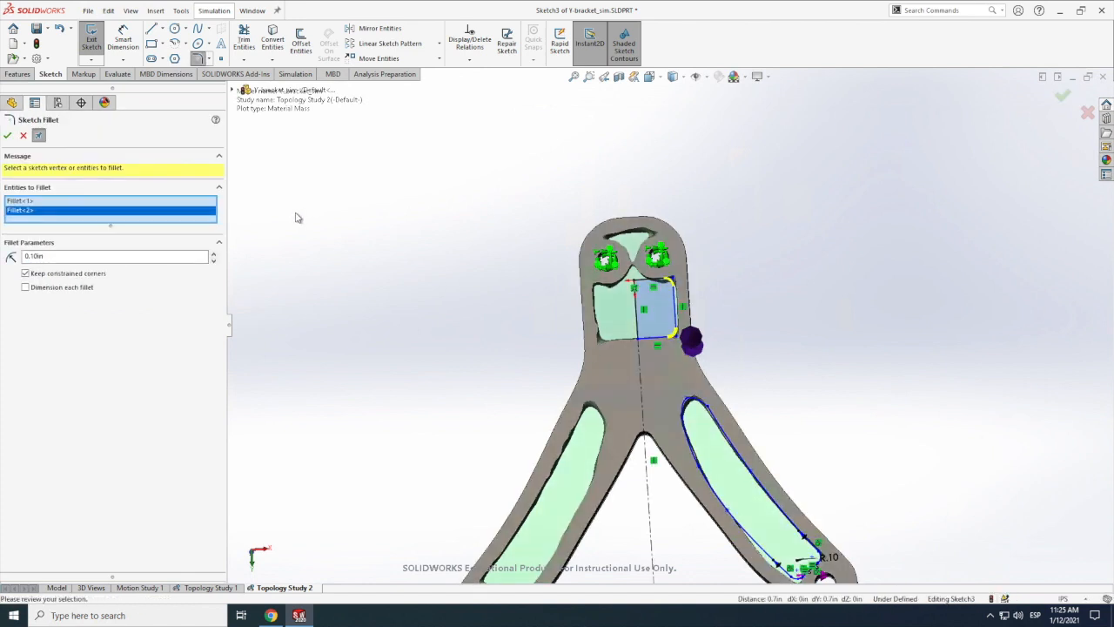
{"action": "left_click", "coordinate": [8, 136]}
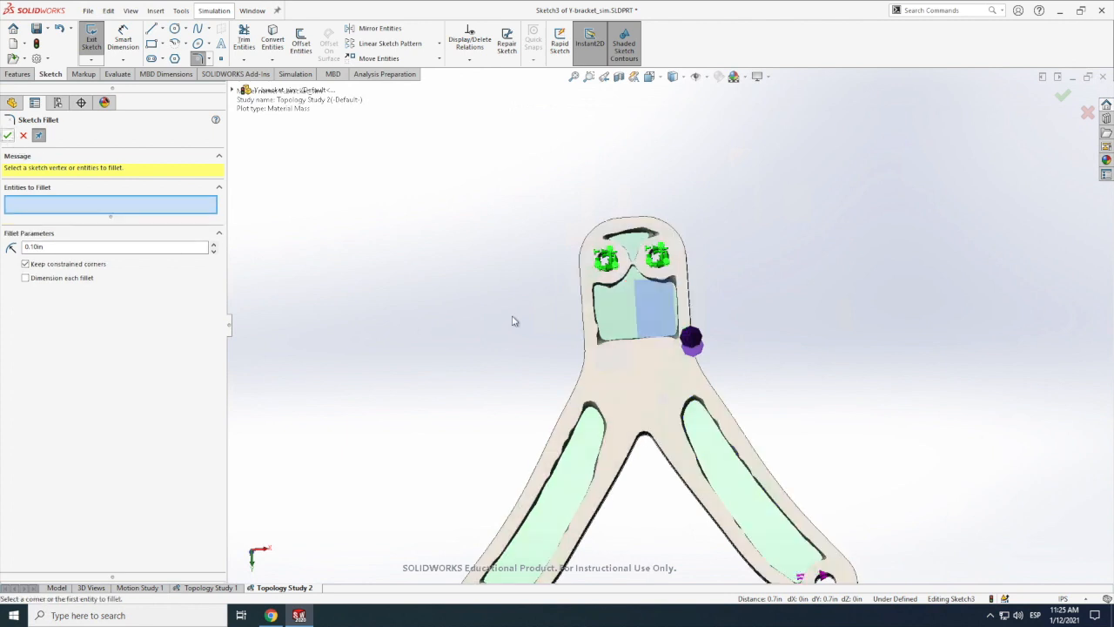
{"action": "left_click", "coordinate": [23, 137]}
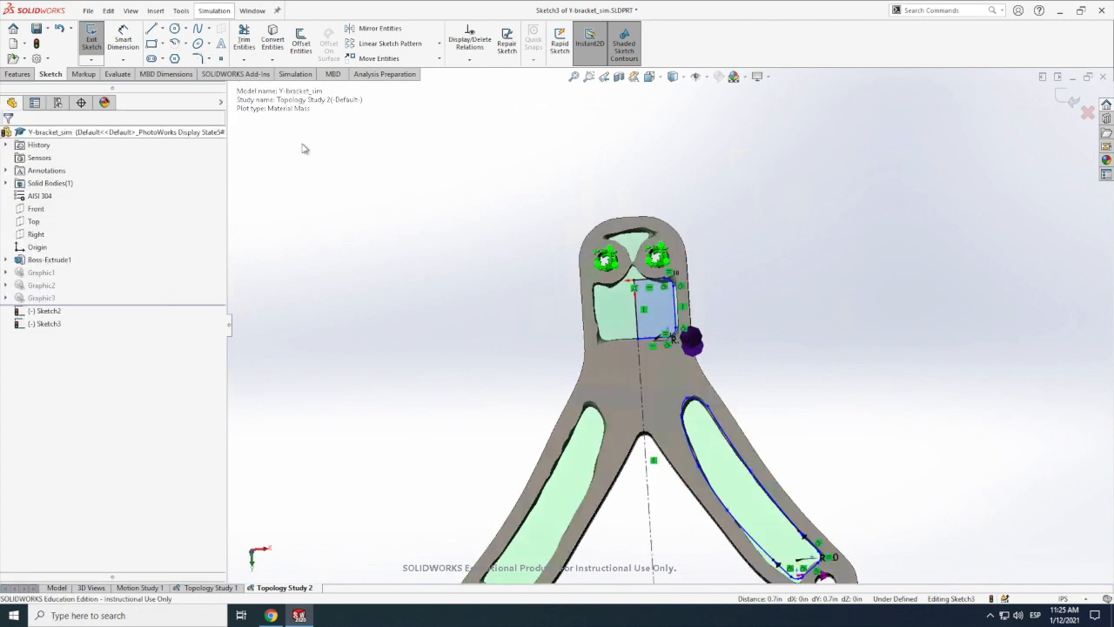
Step: Mirror the filleted rectangle and the right arm's cutout outline about the vertical centerline, keeping the originals
{"action": "left_click", "coordinate": [377, 32]}
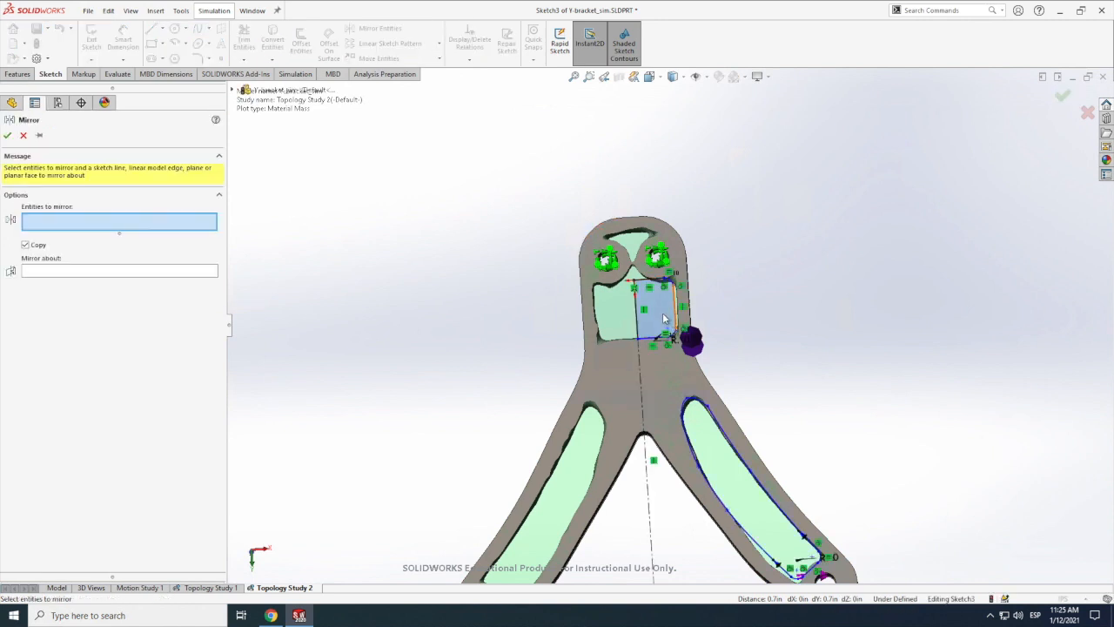
{"action": "left_click", "coordinate": [736, 503]}
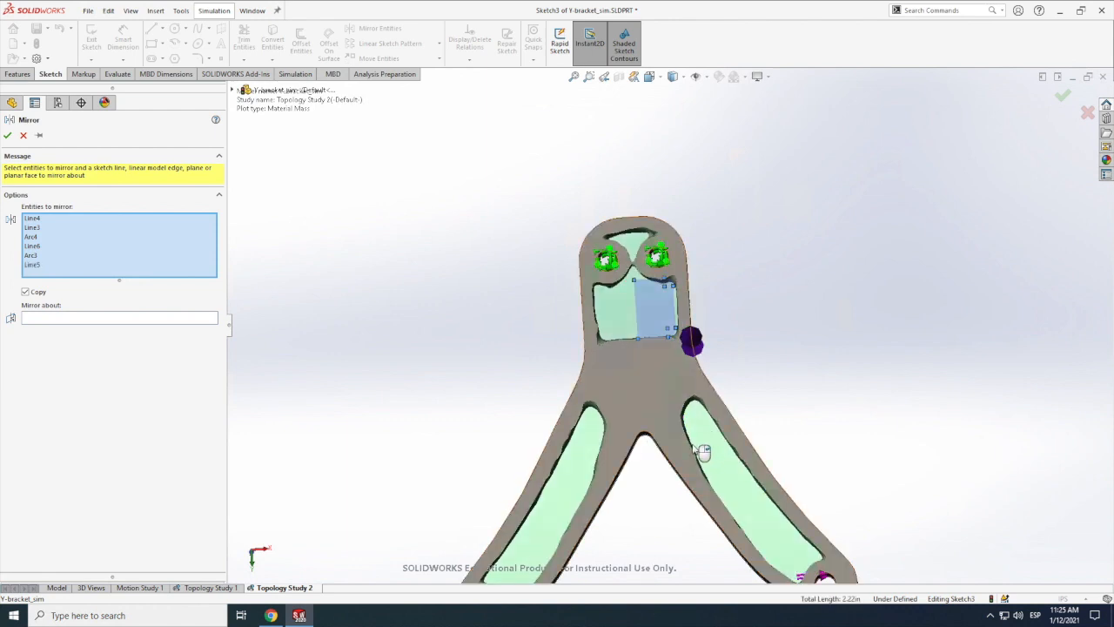
{"action": "left_click", "coordinate": [704, 451]}
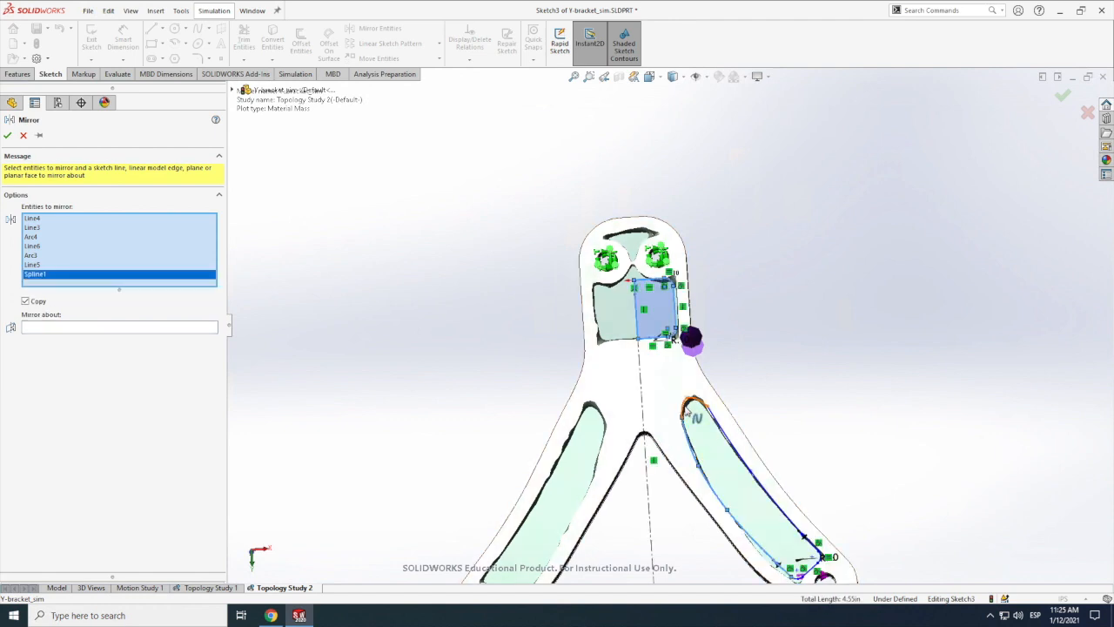
{"action": "left_click", "coordinate": [734, 437]}
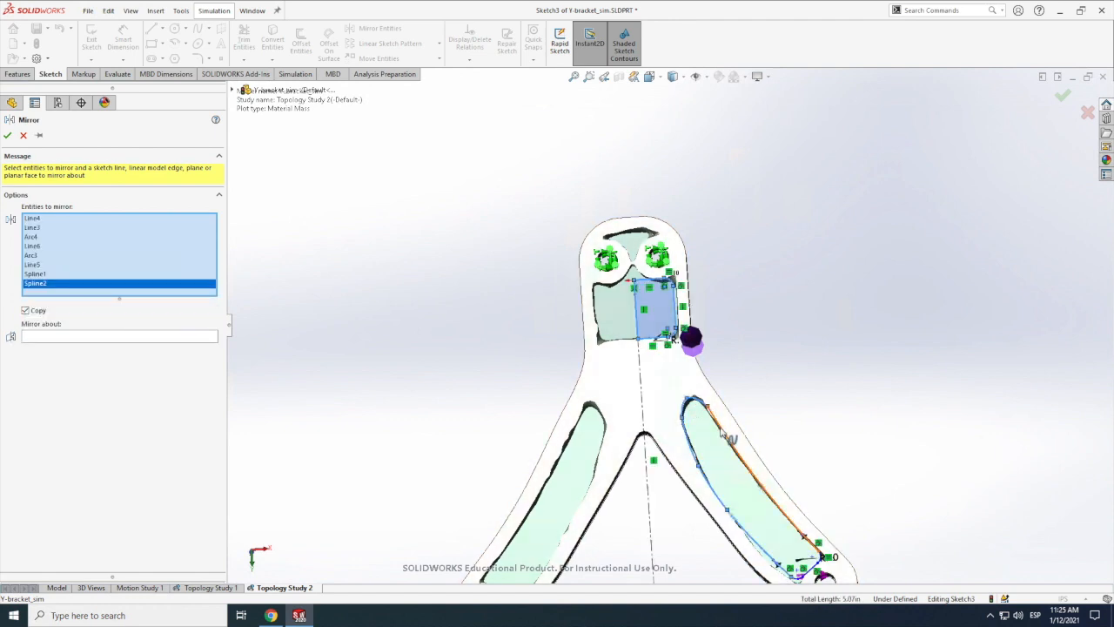
{"action": "left_click", "coordinate": [820, 558]}
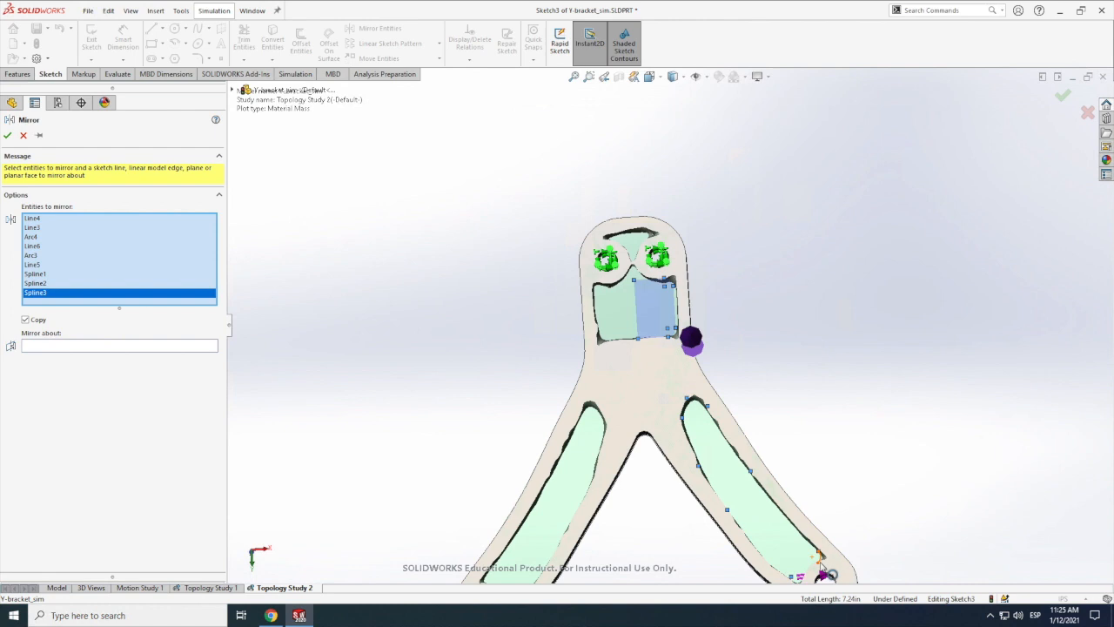
{"action": "left_click", "coordinate": [820, 561]}
{"action": "left_click", "coordinate": [806, 581]}
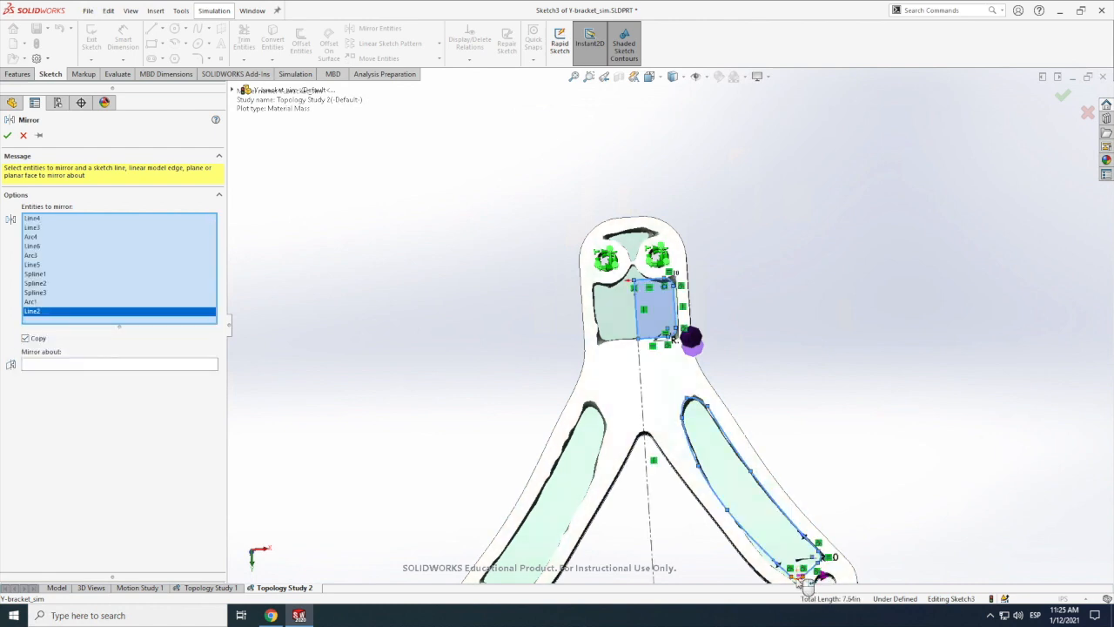
{"action": "left_click", "coordinate": [821, 578]}
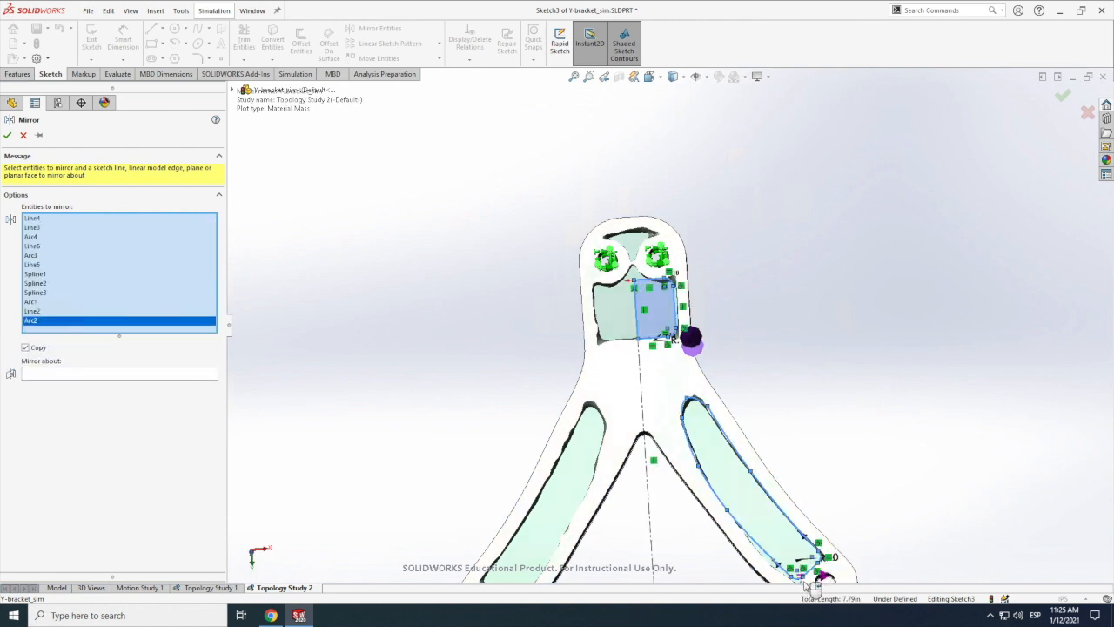
{"action": "left_click", "coordinate": [116, 377]}
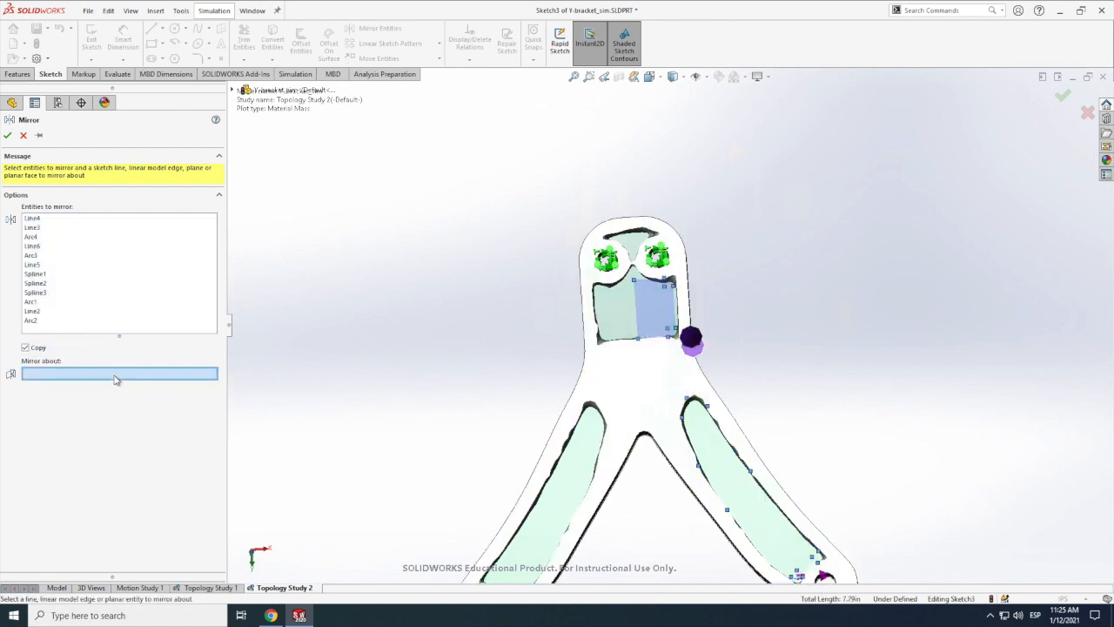
{"action": "left_click", "coordinate": [650, 480]}
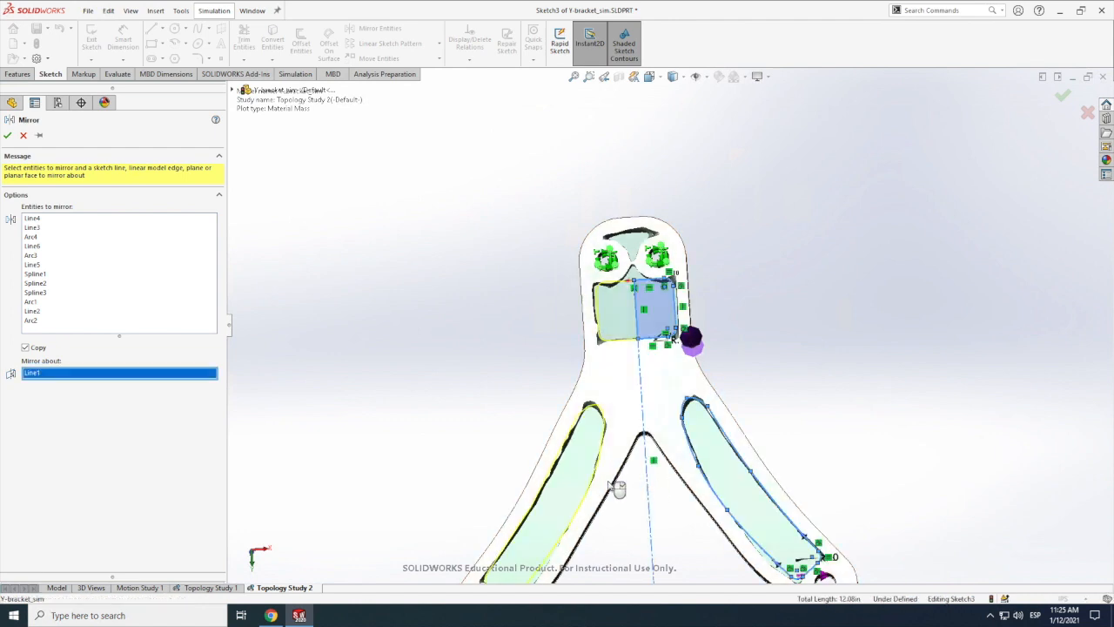
{"action": "left_click", "coordinate": [7, 136]}
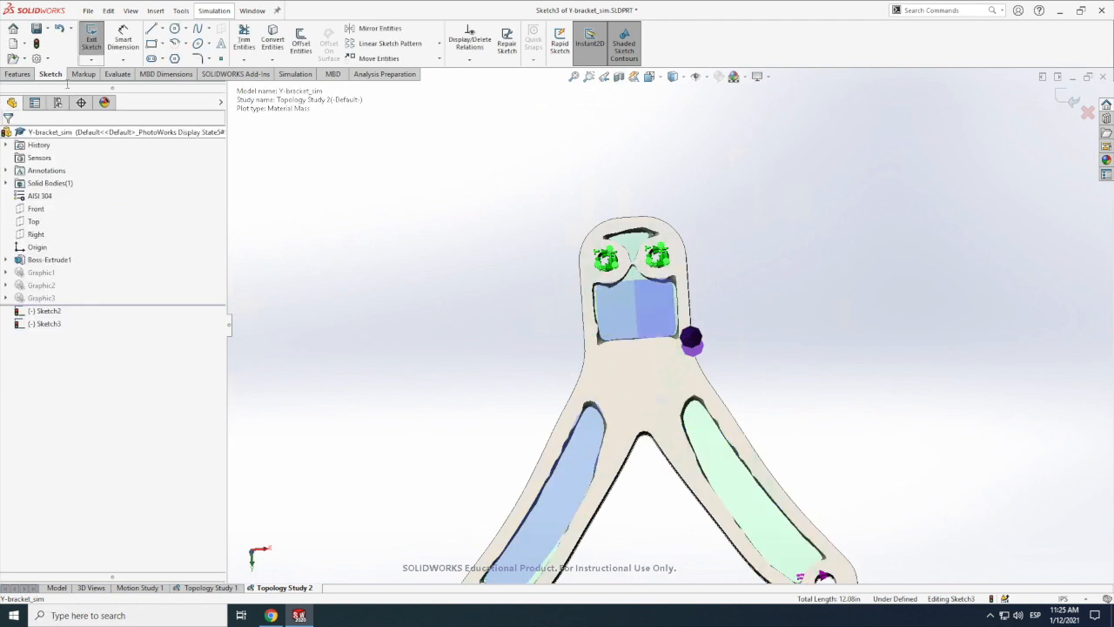
Step: Extrude-cut the sketch's upper rectangle halves and both arm cutout regions to a blind depth of 0.25 in
{"action": "left_click", "coordinate": [18, 74]}
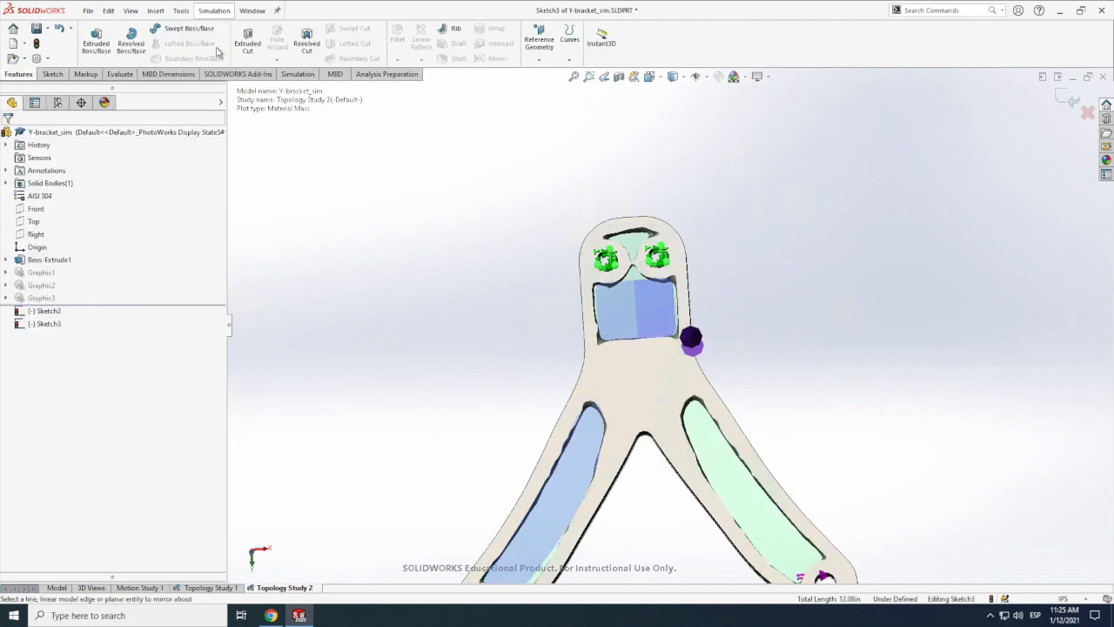
{"action": "left_click", "coordinate": [248, 40]}
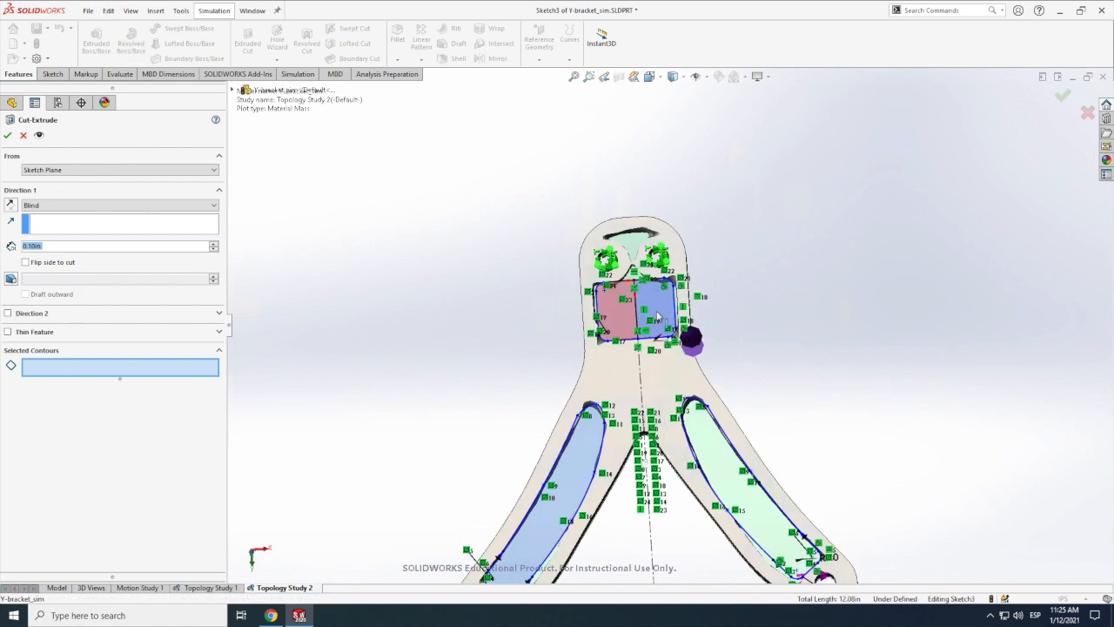
{"action": "left_click", "coordinate": [582, 454]}
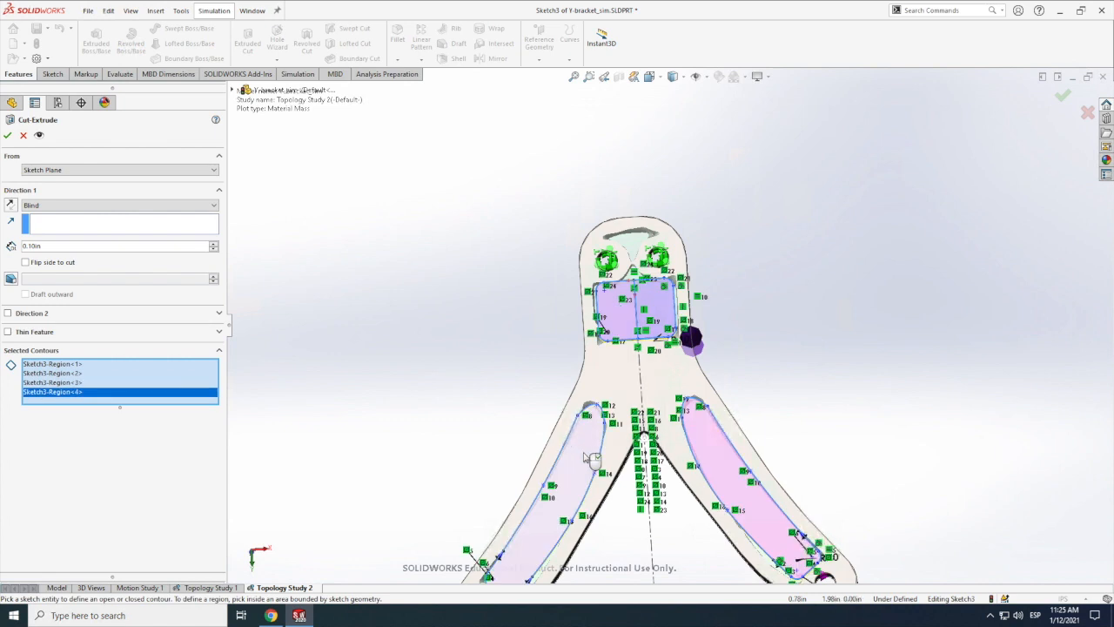
{"action": "left_click", "coordinate": [47, 245]}
{"action": "type", "text": ".25"}
{"action": "left_click", "coordinate": [11, 136]}
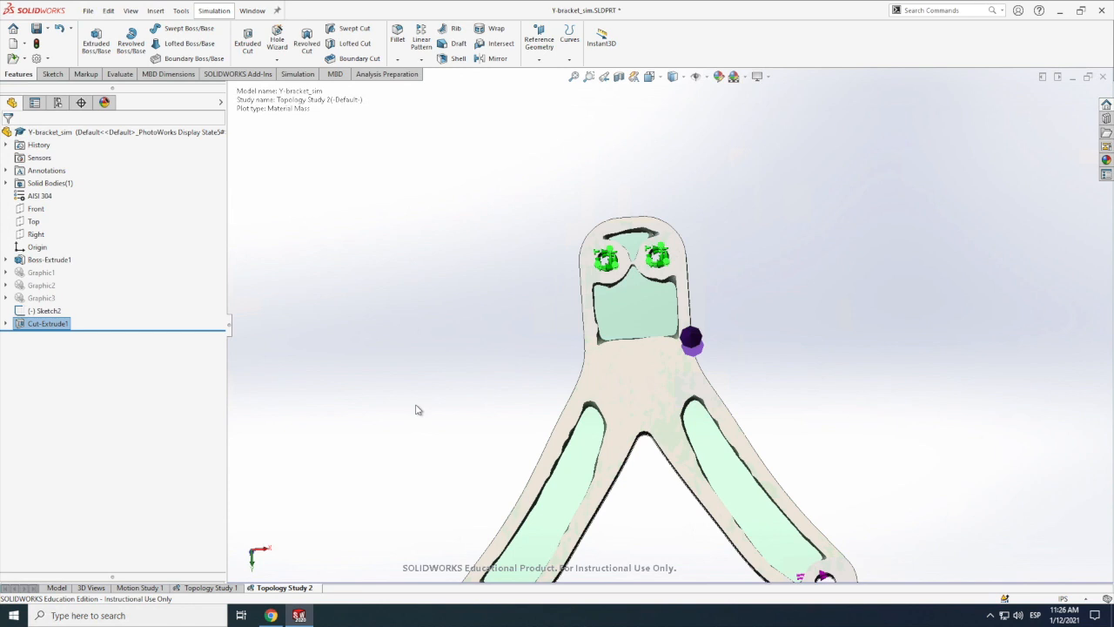
Step: Create a new static simulation study for the bracket with the cutouts
{"action": "scroll", "coordinate": [435, 418], "scroll_direction": "up", "scroll_amount": 5}
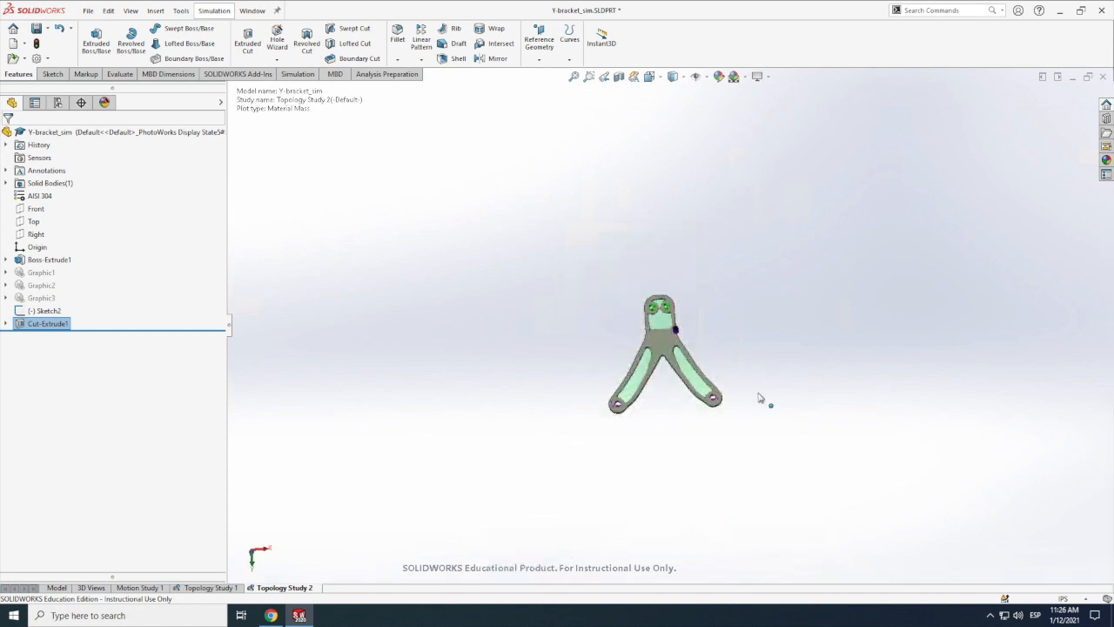
{"action": "scroll", "coordinate": [740, 397], "scroll_direction": "down", "scroll_amount": 1}
{"action": "scroll", "coordinate": [615, 352], "scroll_direction": "down", "scroll_amount": 5}
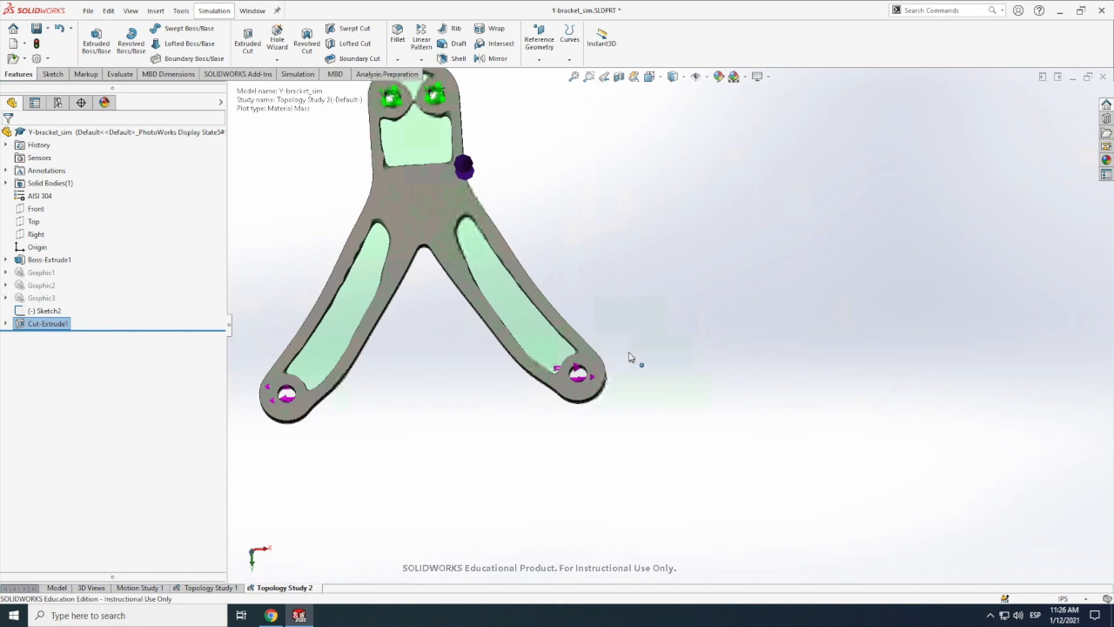
{"action": "scroll", "coordinate": [635, 359], "scroll_direction": "up", "scroll_amount": 1}
{"action": "scroll", "coordinate": [667, 418], "scroll_direction": "down", "scroll_amount": 1}
{"action": "key", "text": "z"}
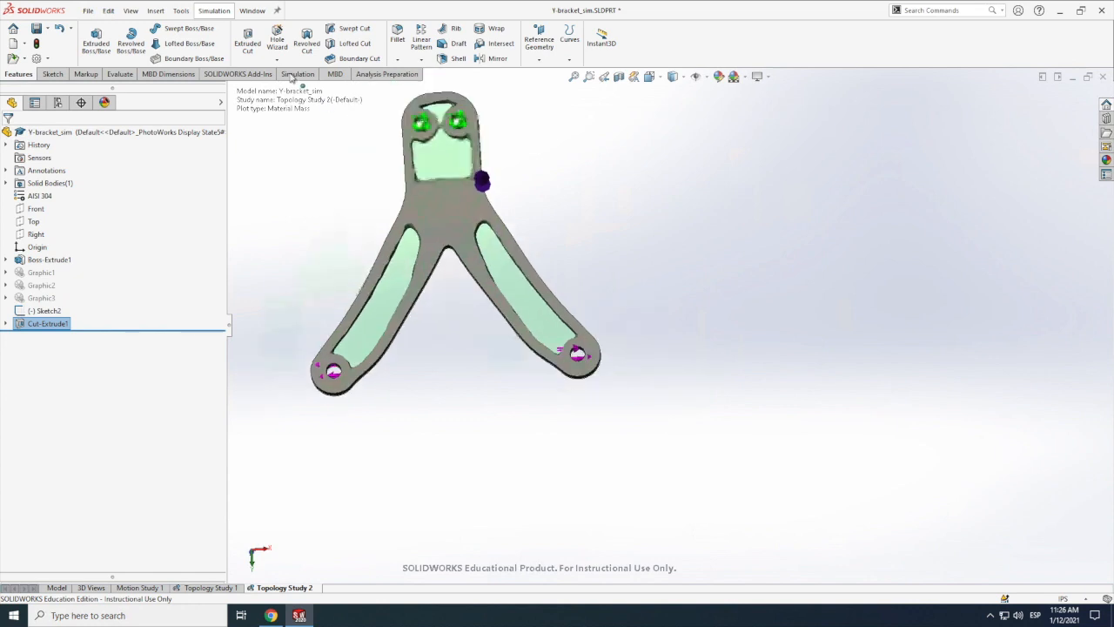
{"action": "left_click", "coordinate": [294, 77]}
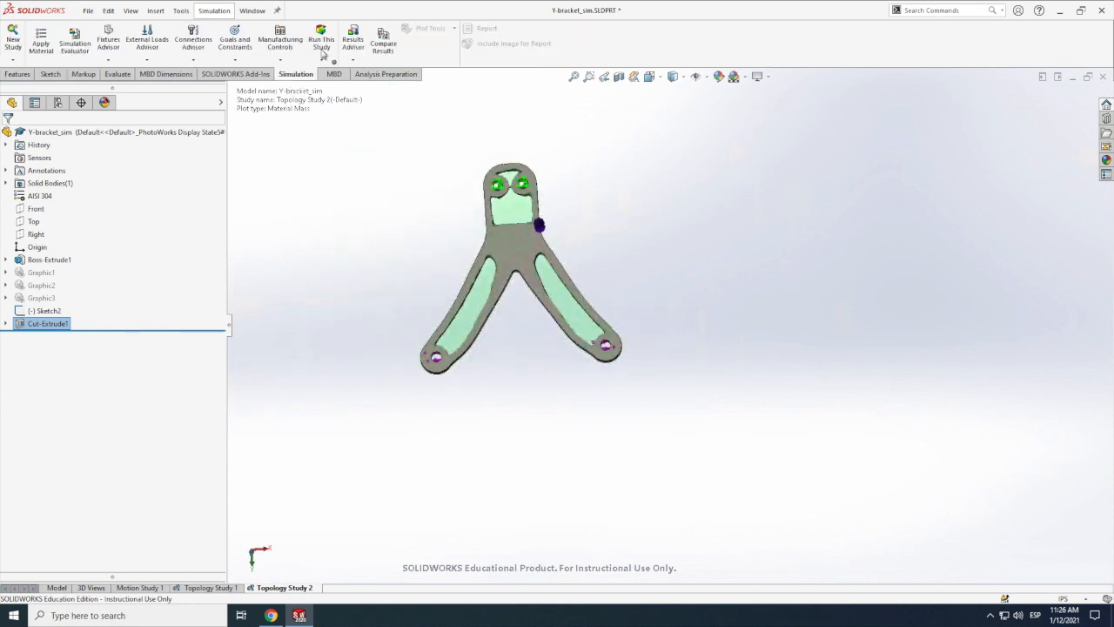
{"action": "left_click", "coordinate": [14, 42]}
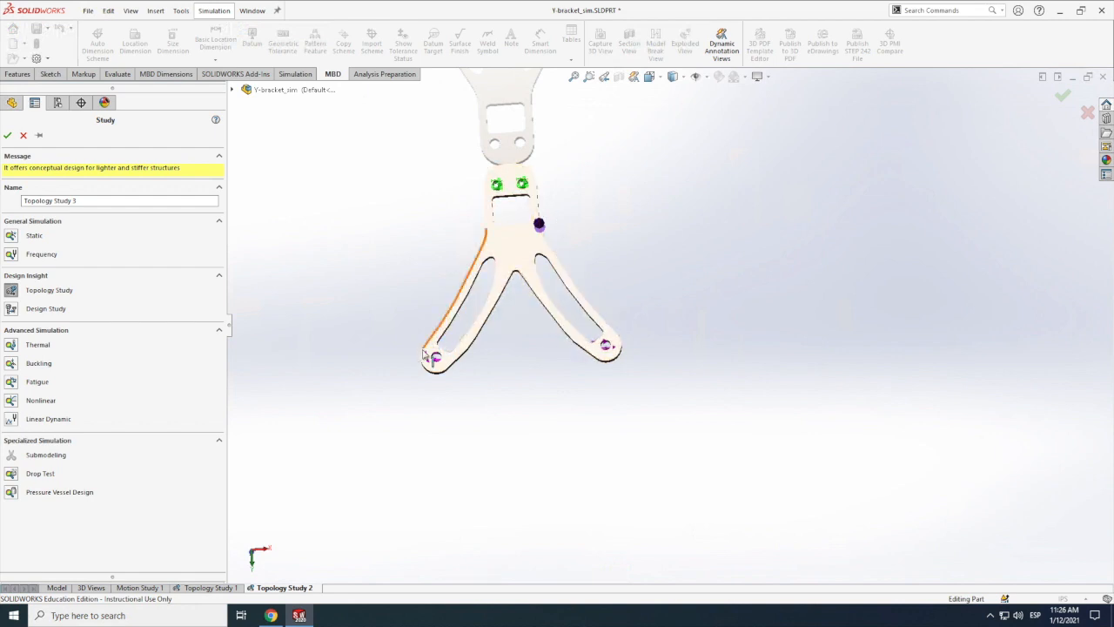
{"action": "left_click", "coordinate": [13, 238]}
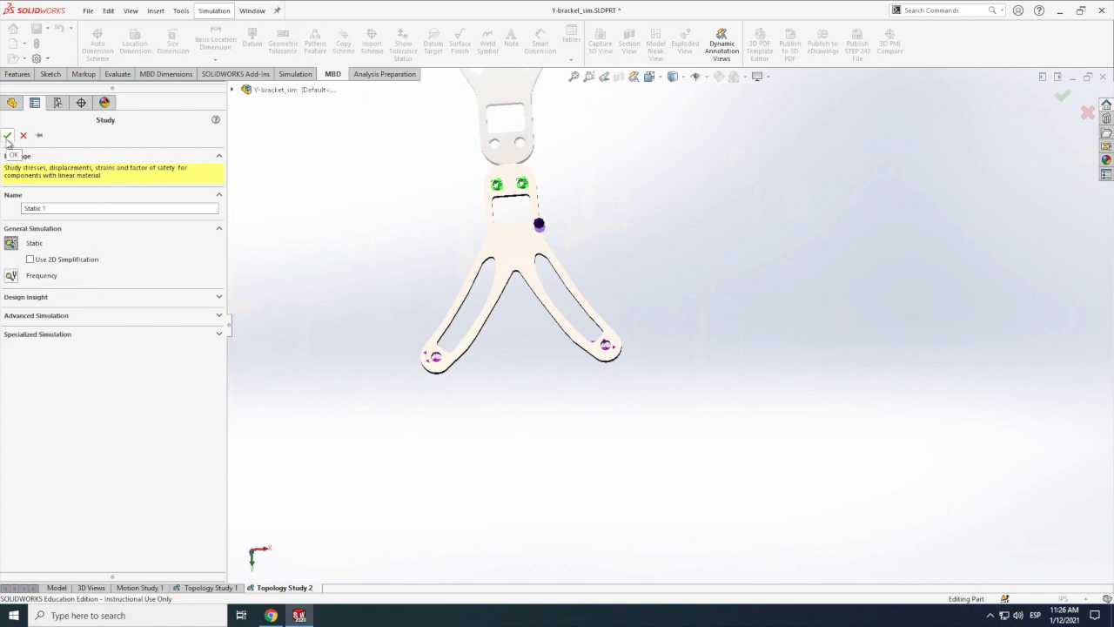
{"action": "left_click", "coordinate": [7, 136]}
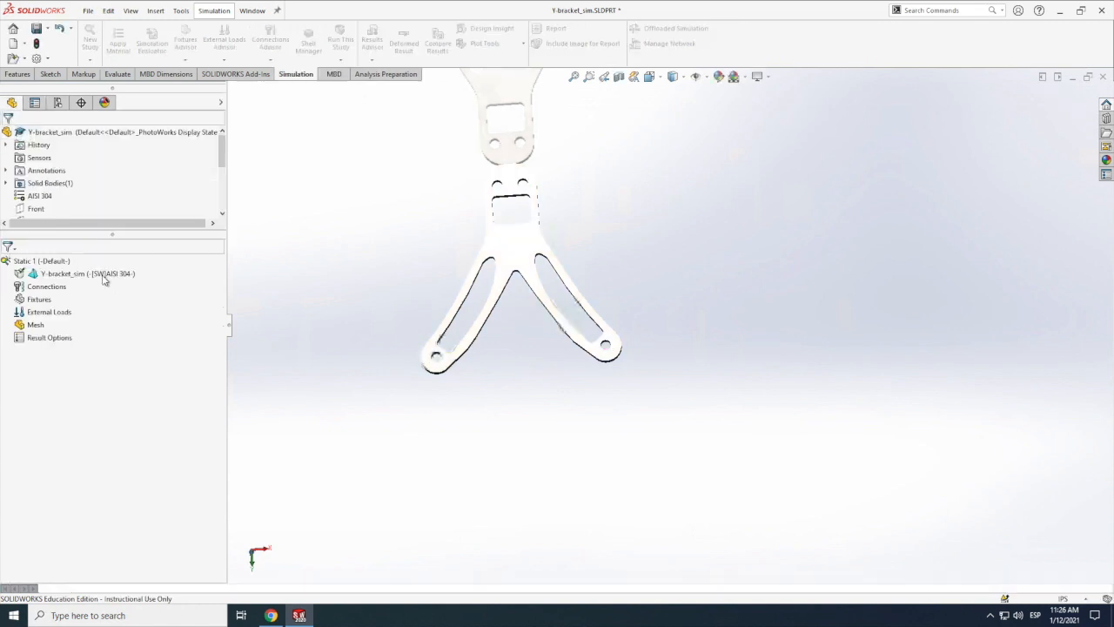
Step: Apply a Fixed Geometry fixture to the inner faces of the two upper mounting holes
{"action": "right_click", "coordinate": [40, 299]}
{"action": "left_click", "coordinate": [71, 330]}
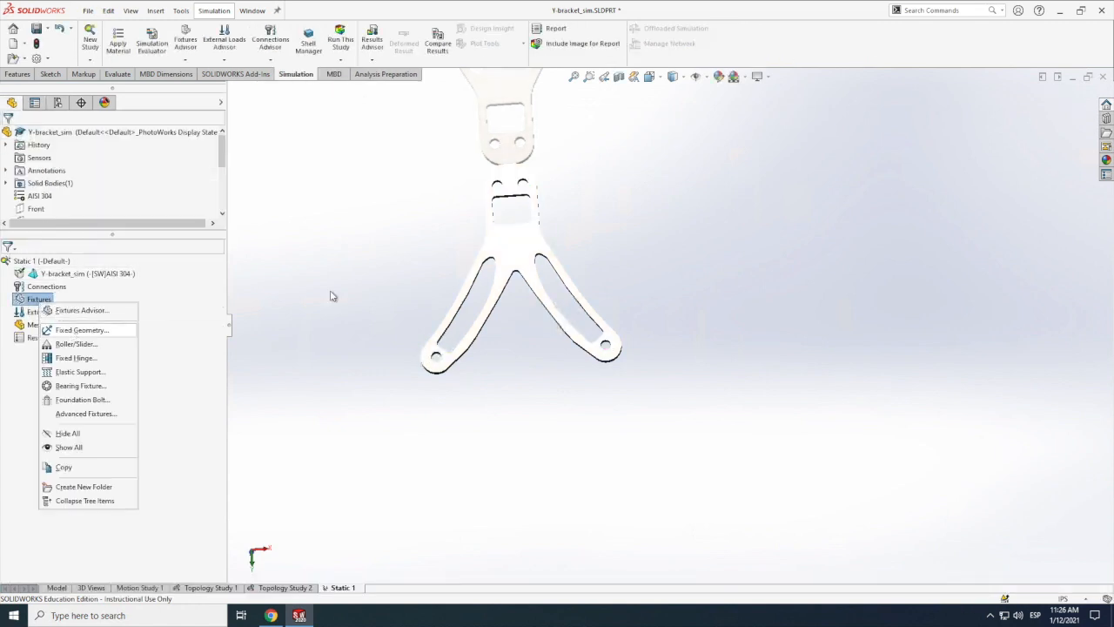
{"action": "left_click", "coordinate": [518, 198]}
{"action": "scroll", "coordinate": [519, 199], "scroll_direction": "down", "scroll_amount": 5}
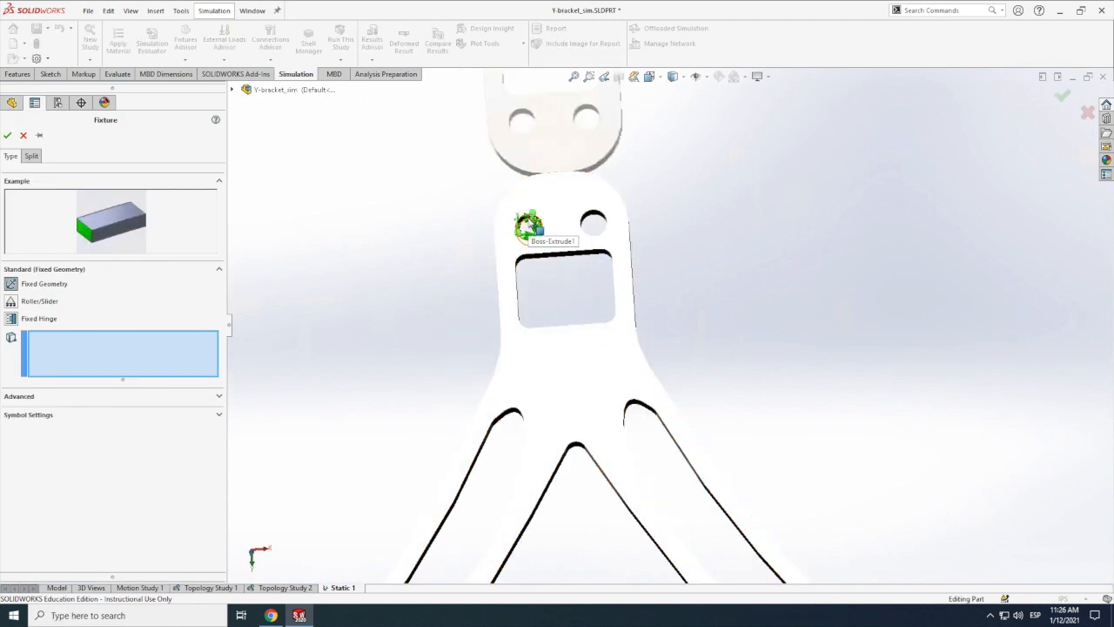
{"action": "left_click", "coordinate": [530, 224]}
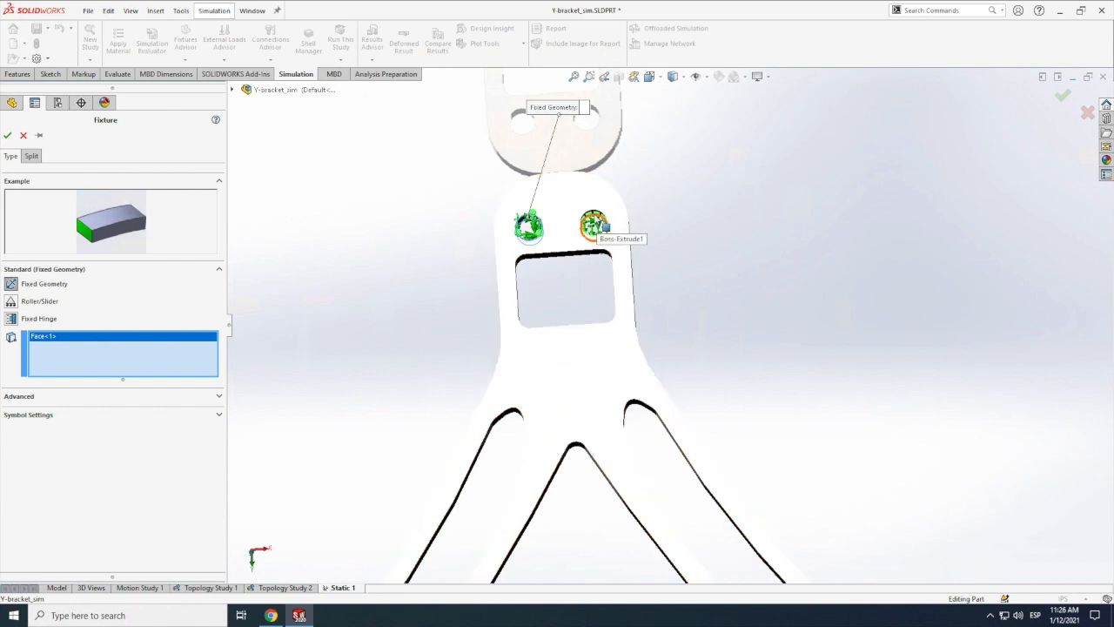
{"action": "left_click", "coordinate": [595, 224]}
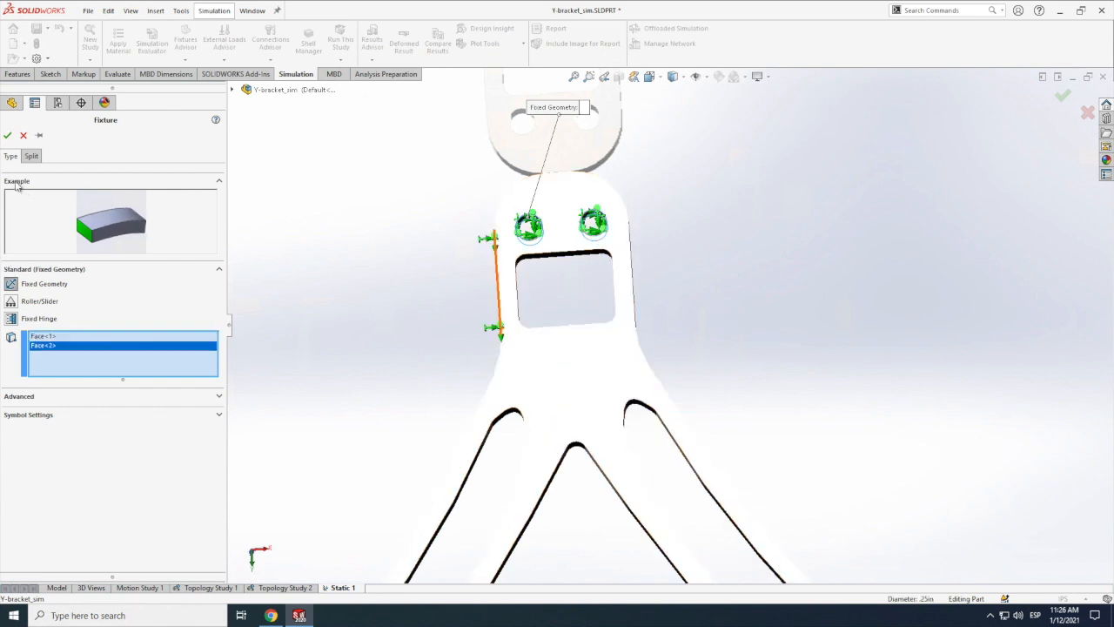
{"action": "left_click", "coordinate": [7, 135]}
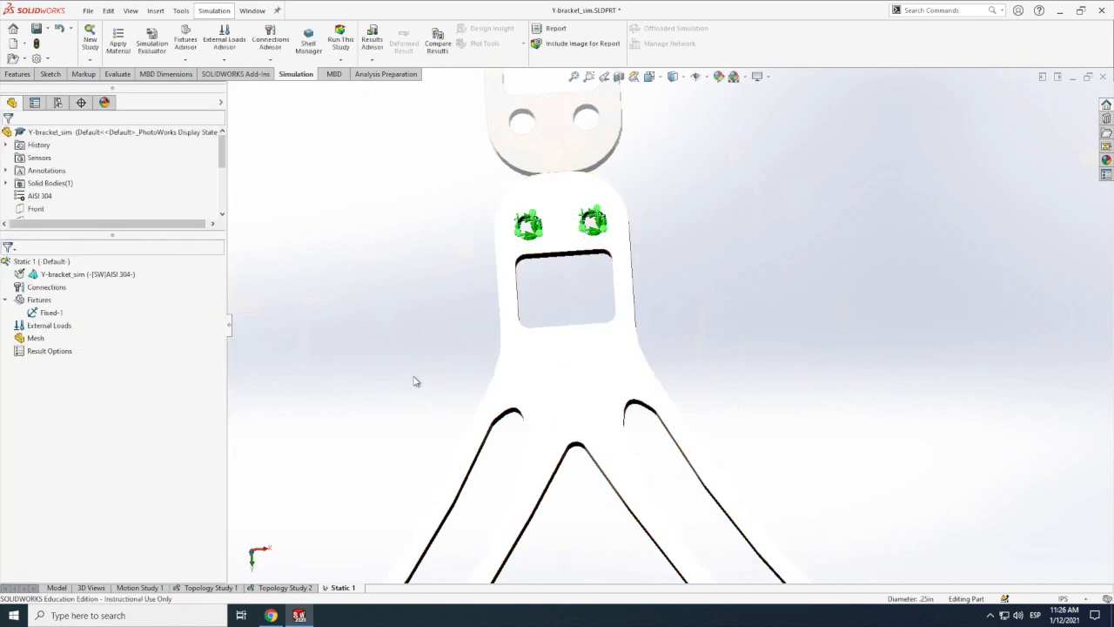
Step: Apply a 100 N force to the right arm's hole face, along plane direction 1 of the bracket's flat face
{"action": "scroll", "coordinate": [413, 377], "scroll_direction": "up", "scroll_amount": 6}
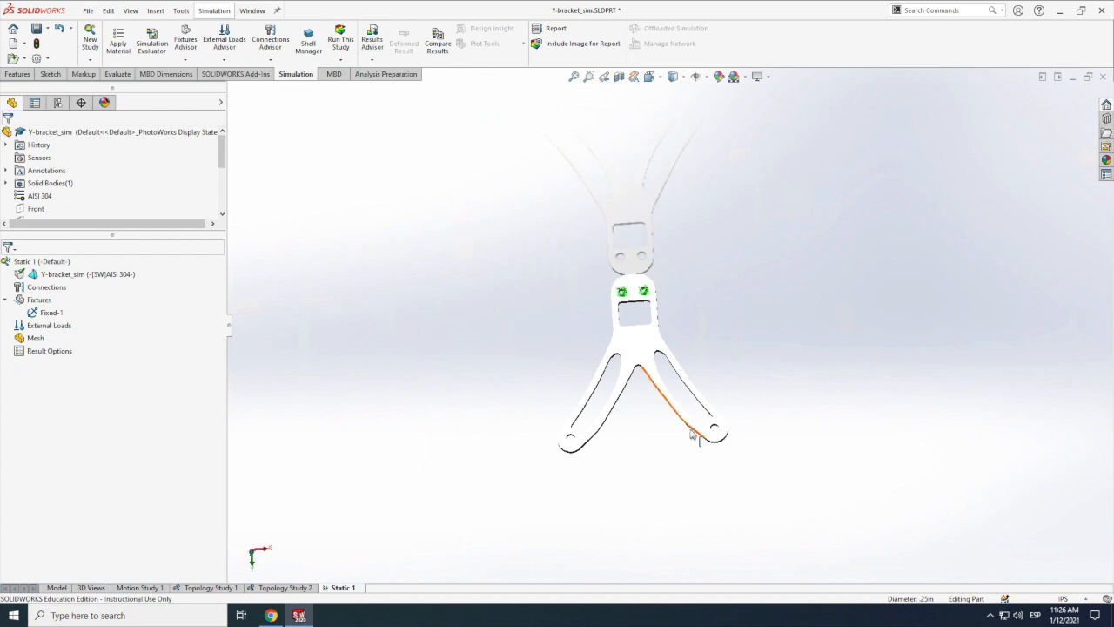
{"action": "scroll", "coordinate": [687, 434], "scroll_direction": "down", "scroll_amount": 6}
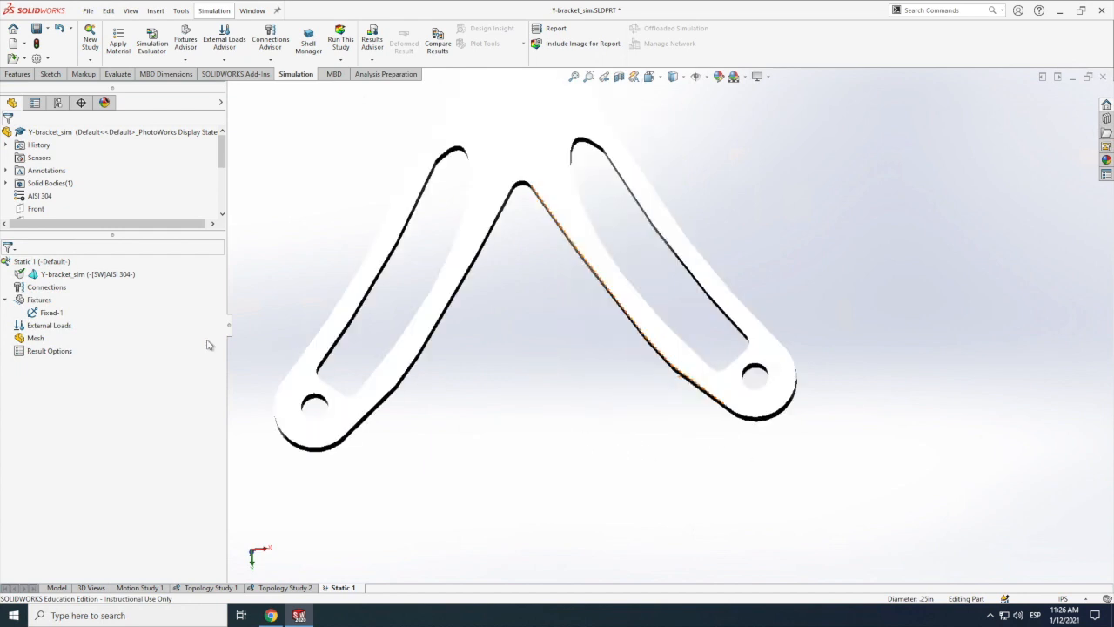
{"action": "right_click", "coordinate": [42, 328]}
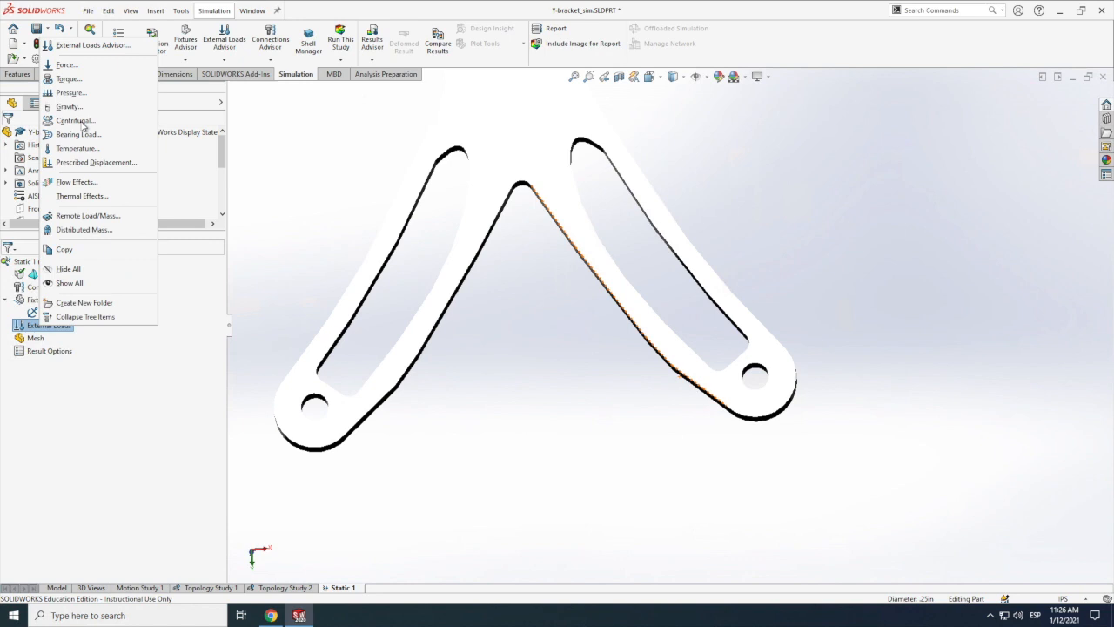
{"action": "left_click", "coordinate": [66, 65]}
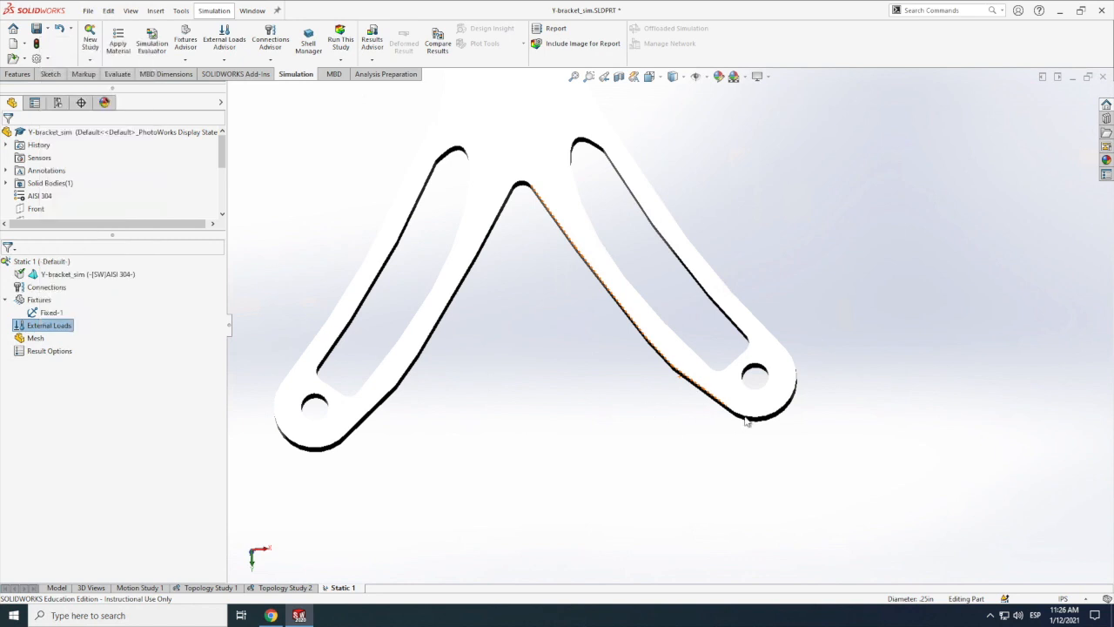
{"action": "left_click", "coordinate": [757, 375]}
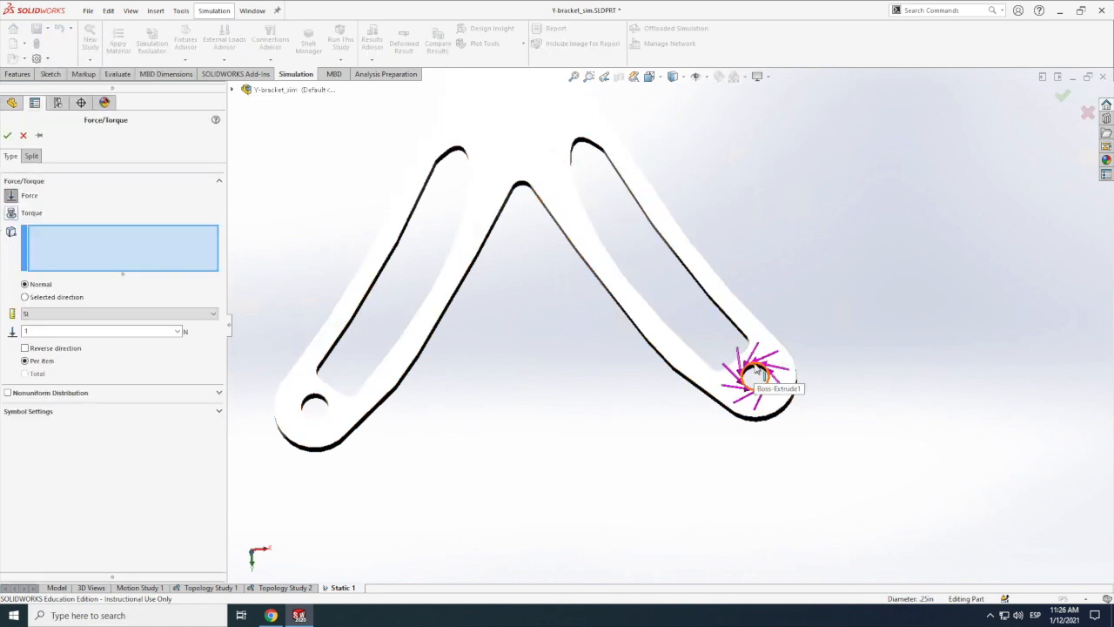
{"action": "left_click", "coordinate": [758, 375]}
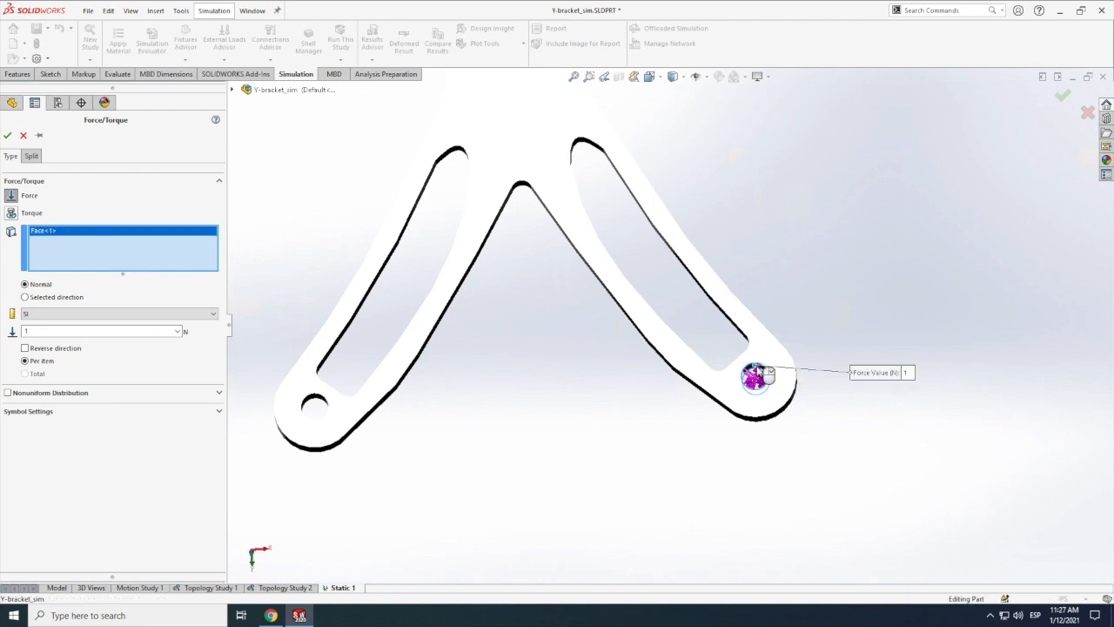
{"action": "left_click", "coordinate": [25, 297]}
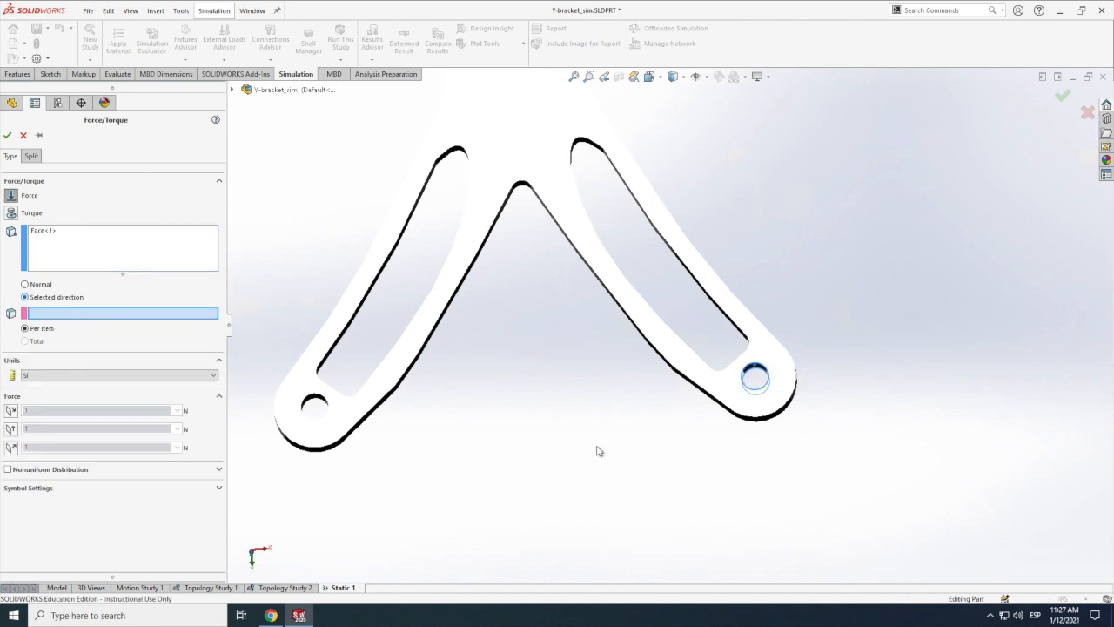
{"action": "left_click", "coordinate": [738, 394]}
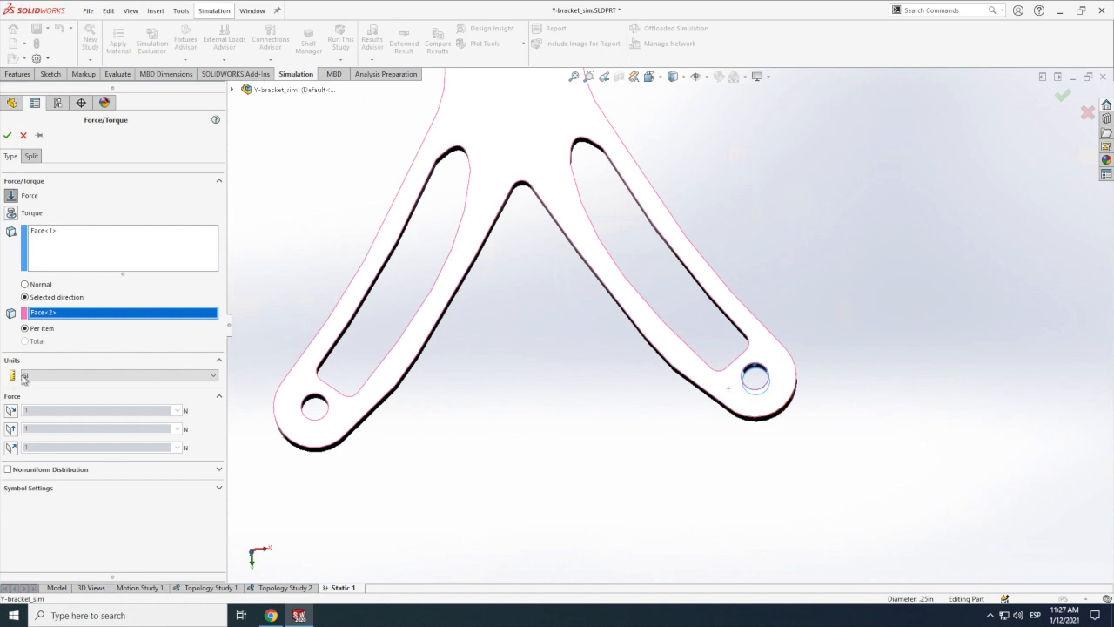
{"action": "left_click", "coordinate": [12, 408]}
{"action": "double_click", "coordinate": [40, 411]}
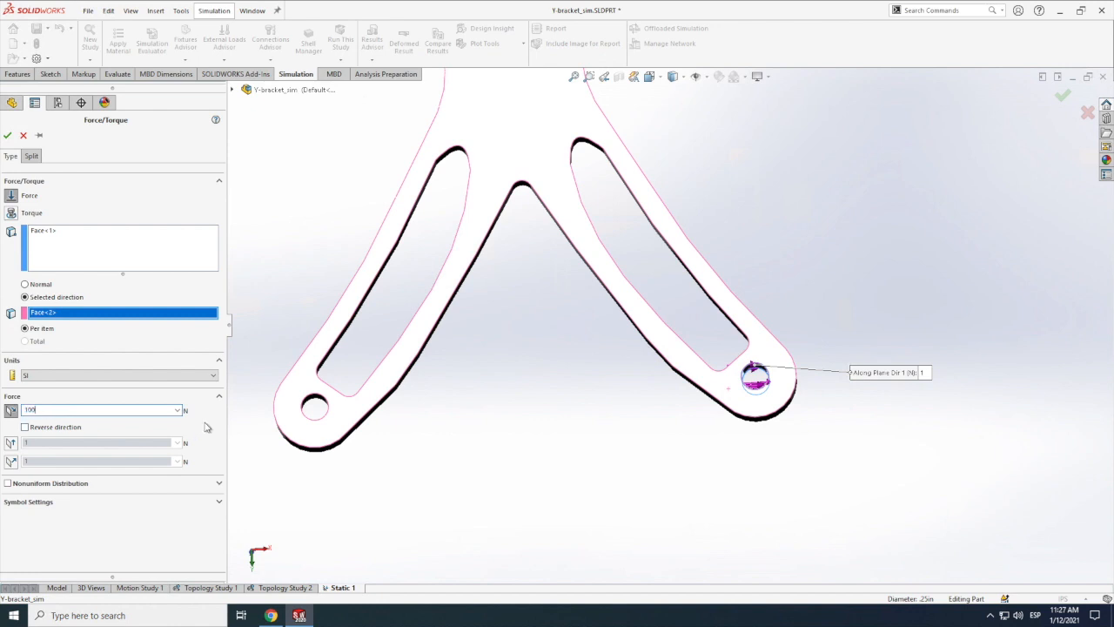
{"action": "left_click", "coordinate": [7, 135]}
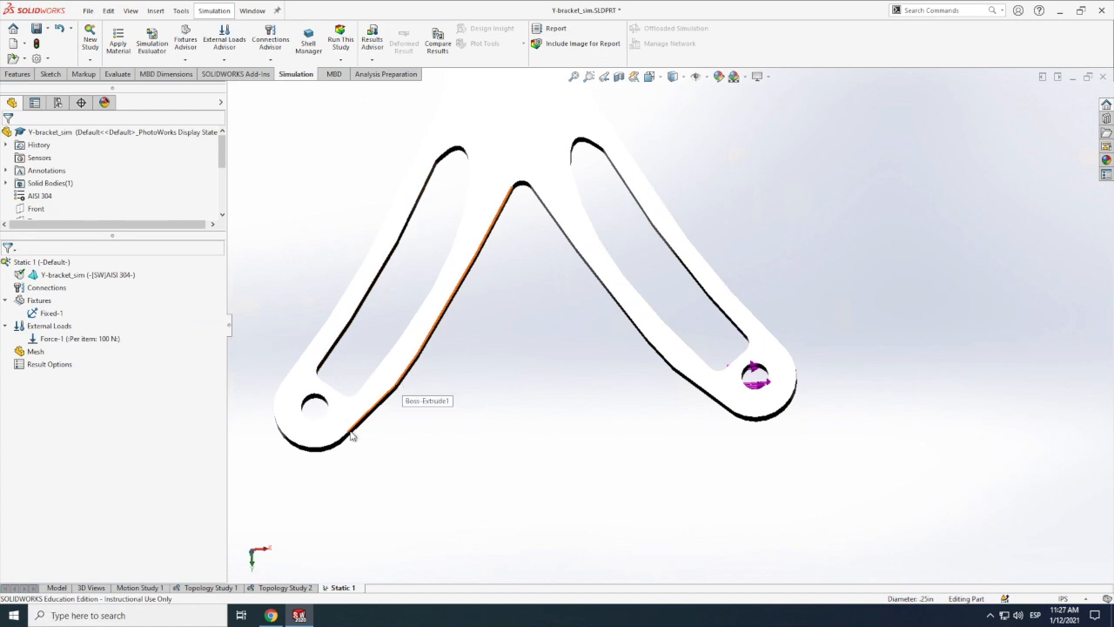
Step: Apply a reversed 100 N force to the left arm's hole face, along plane direction 1 of the bracket's flat face
{"action": "right_click", "coordinate": [47, 327]}
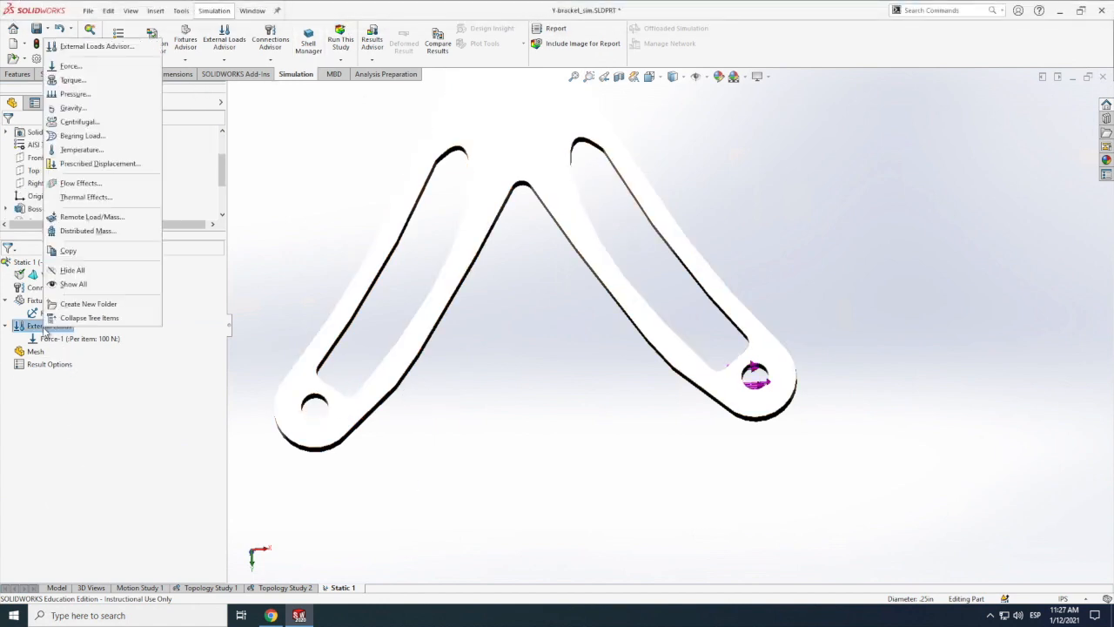
{"action": "left_click", "coordinate": [70, 66]}
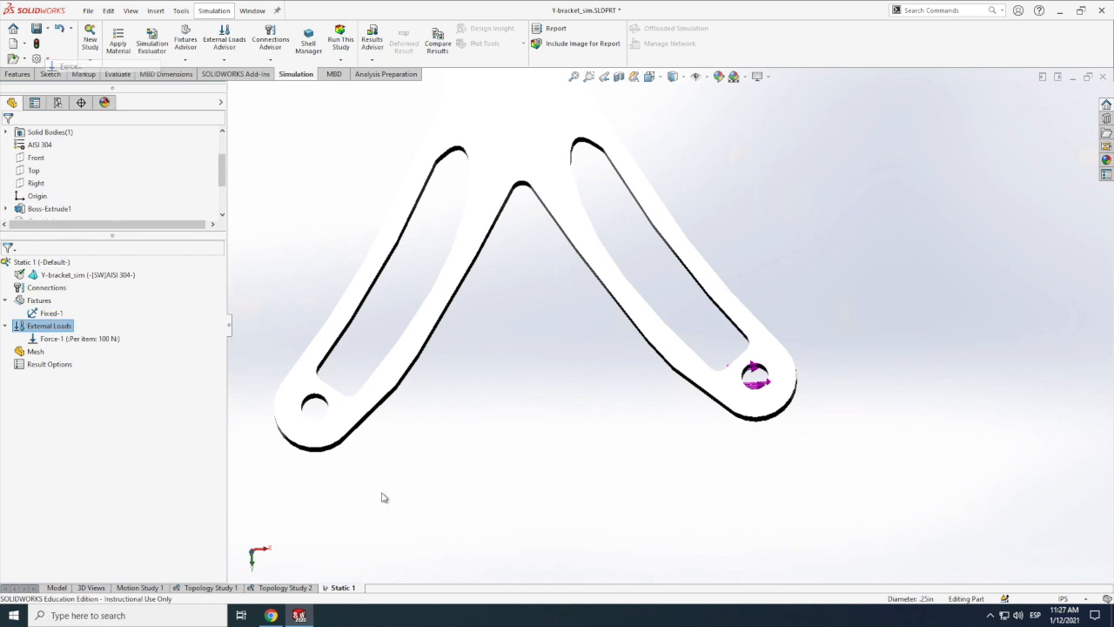
{"action": "left_click", "coordinate": [315, 406]}
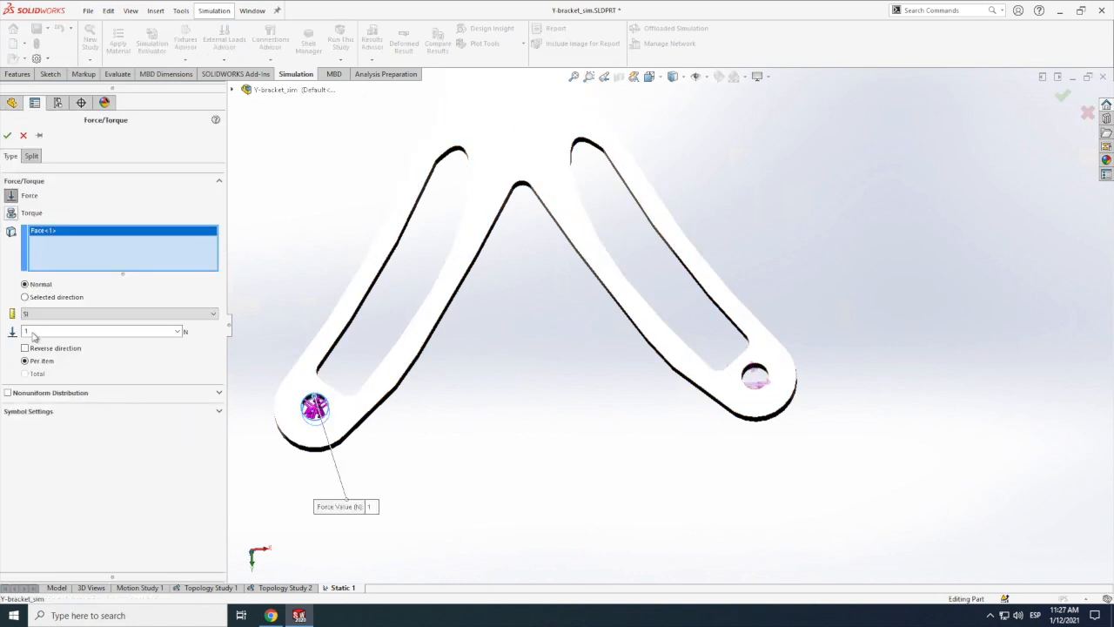
{"action": "left_click", "coordinate": [25, 296]}
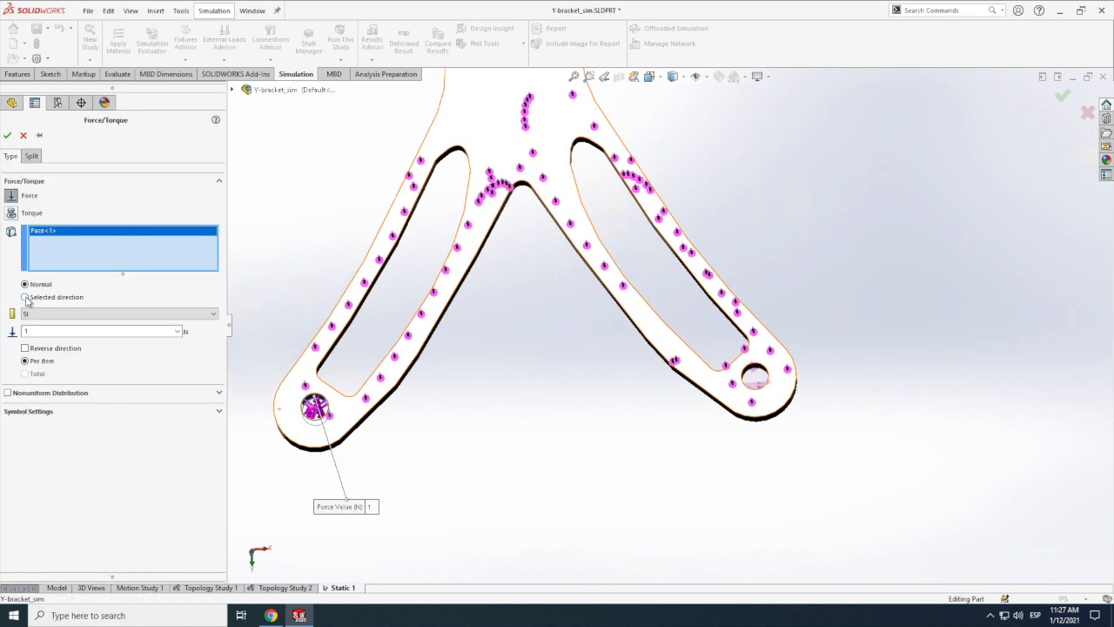
{"action": "left_click", "coordinate": [312, 438]}
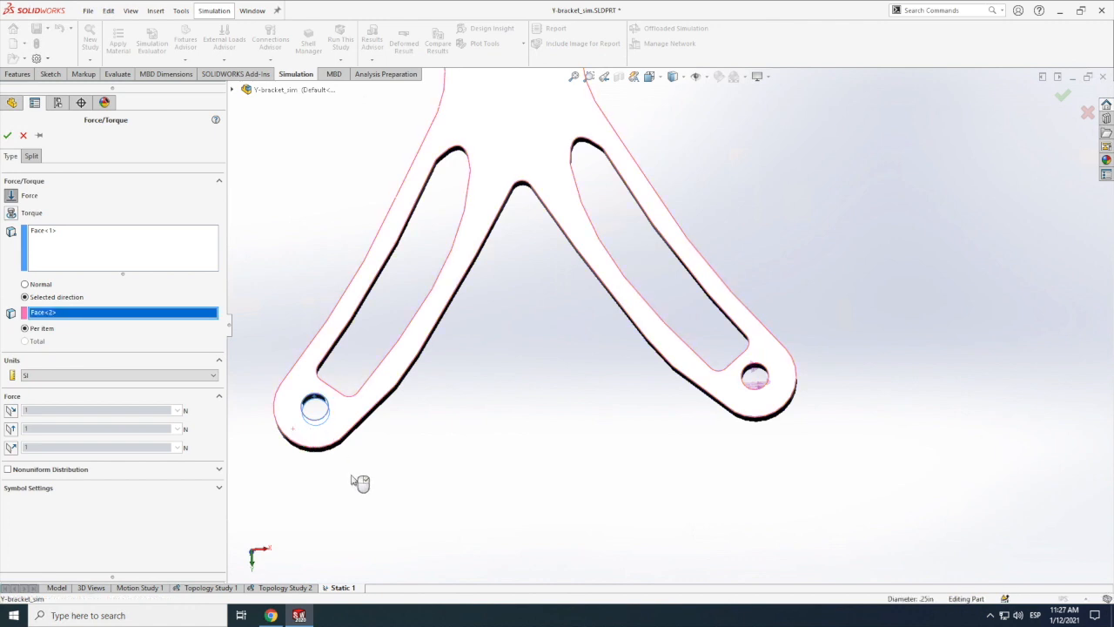
{"action": "left_click", "coordinate": [355, 423]}
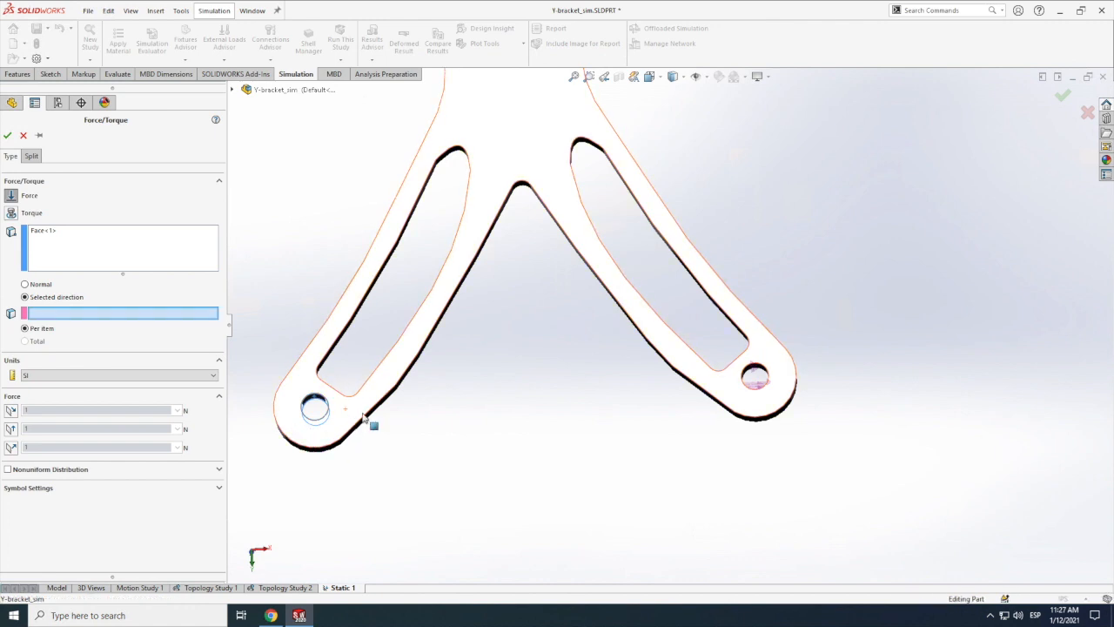
{"action": "left_click", "coordinate": [350, 424]}
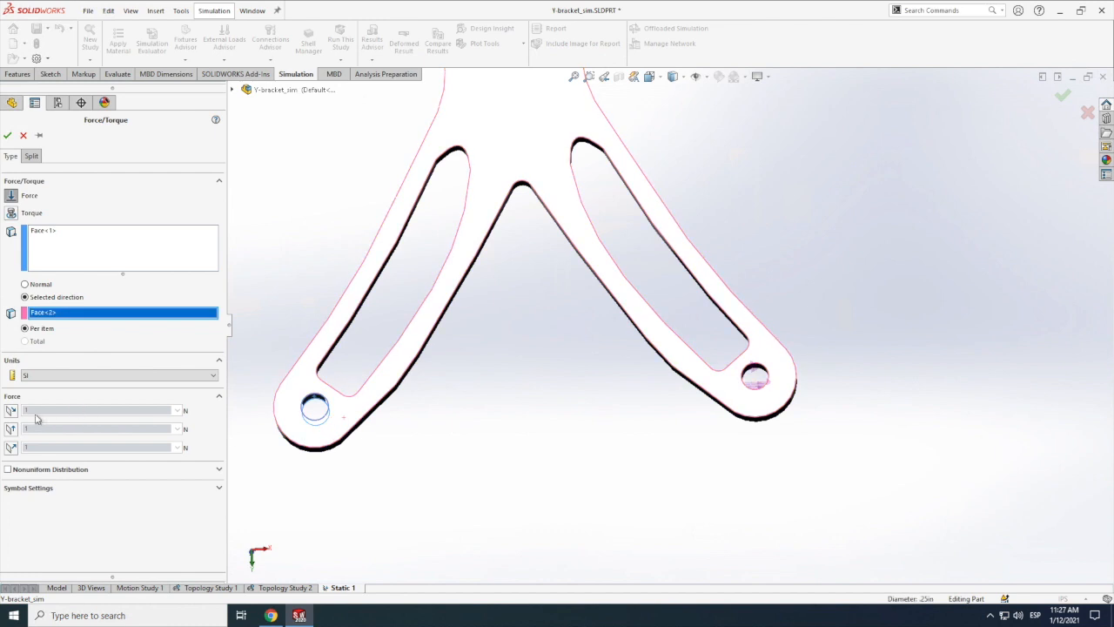
{"action": "left_click", "coordinate": [12, 410]}
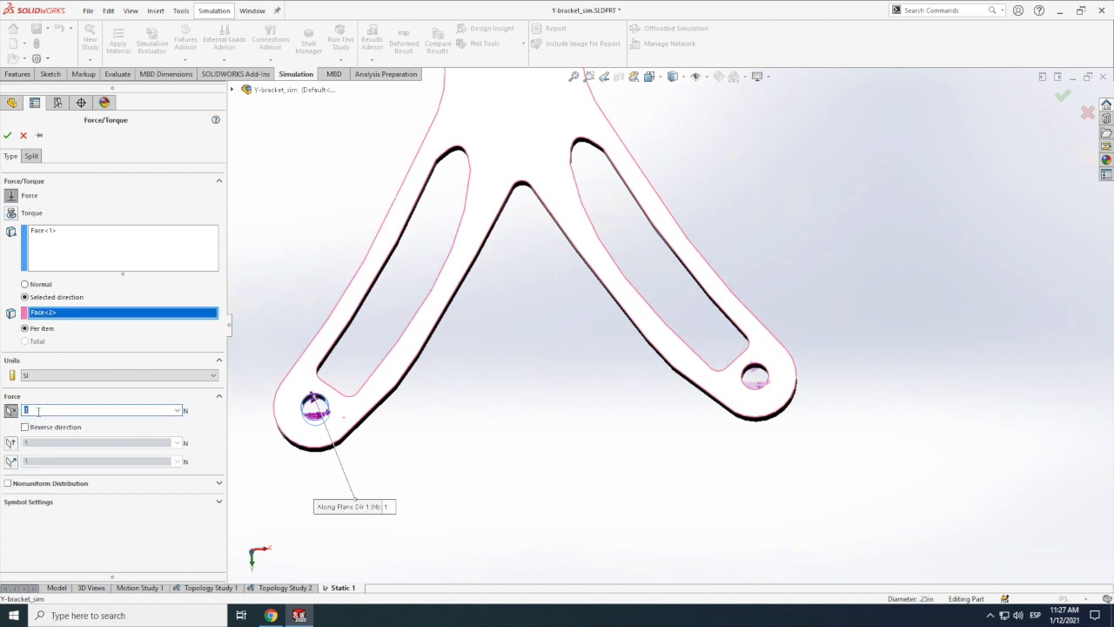
{"action": "left_click", "coordinate": [25, 427]}
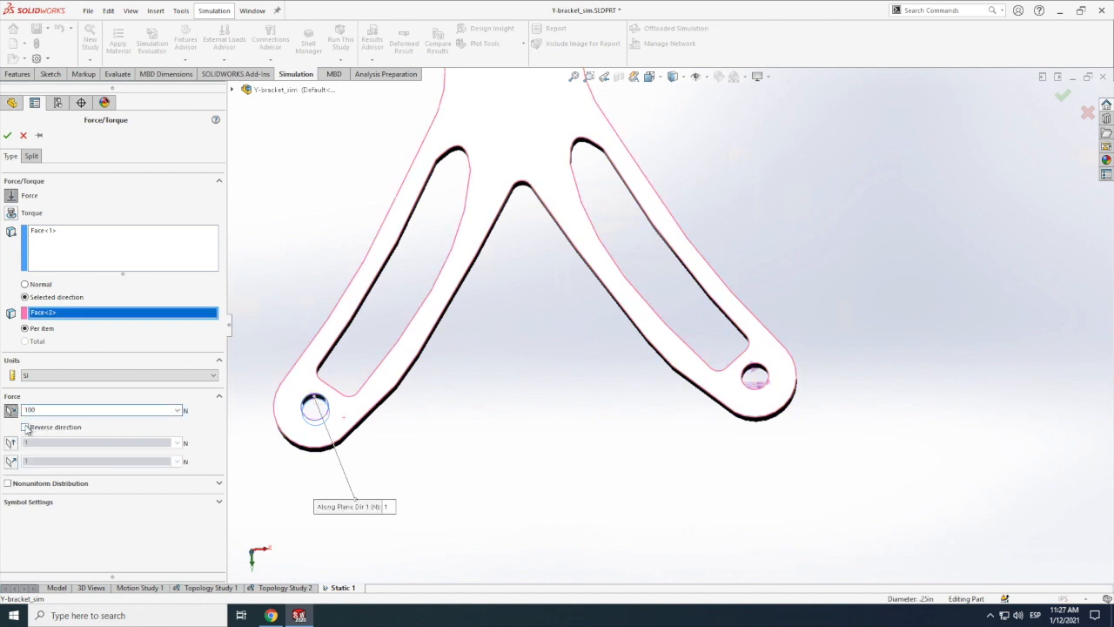
{"action": "left_click", "coordinate": [8, 137]}
Step: Mesh the bracket and run the static study
{"action": "scroll", "coordinate": [591, 487], "scroll_direction": "up", "scroll_amount": 5}
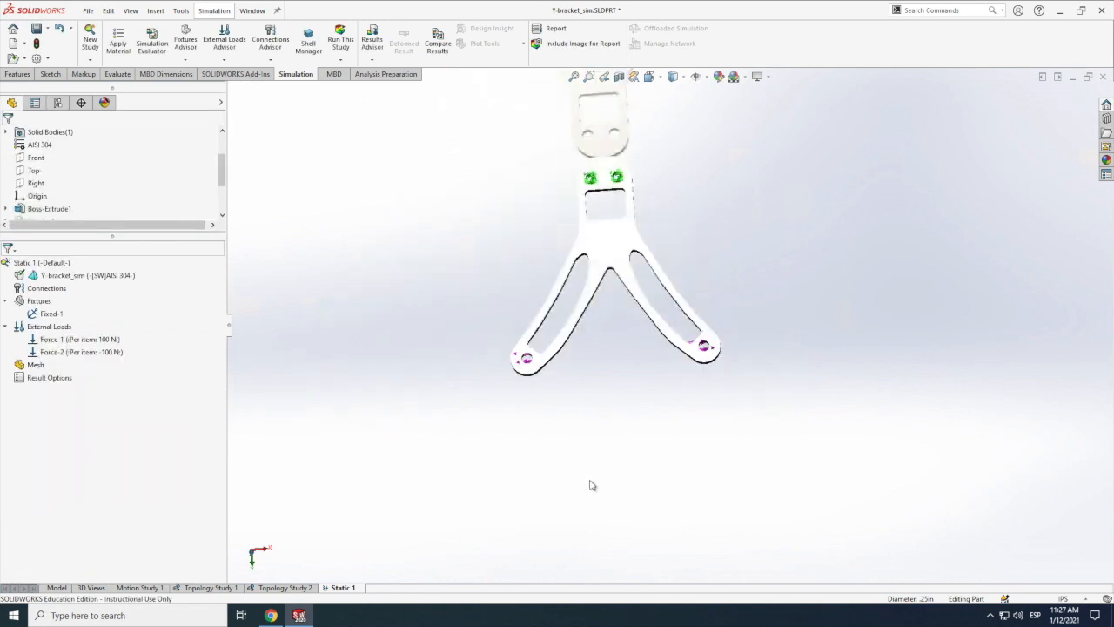
{"action": "right_click", "coordinate": [30, 362]}
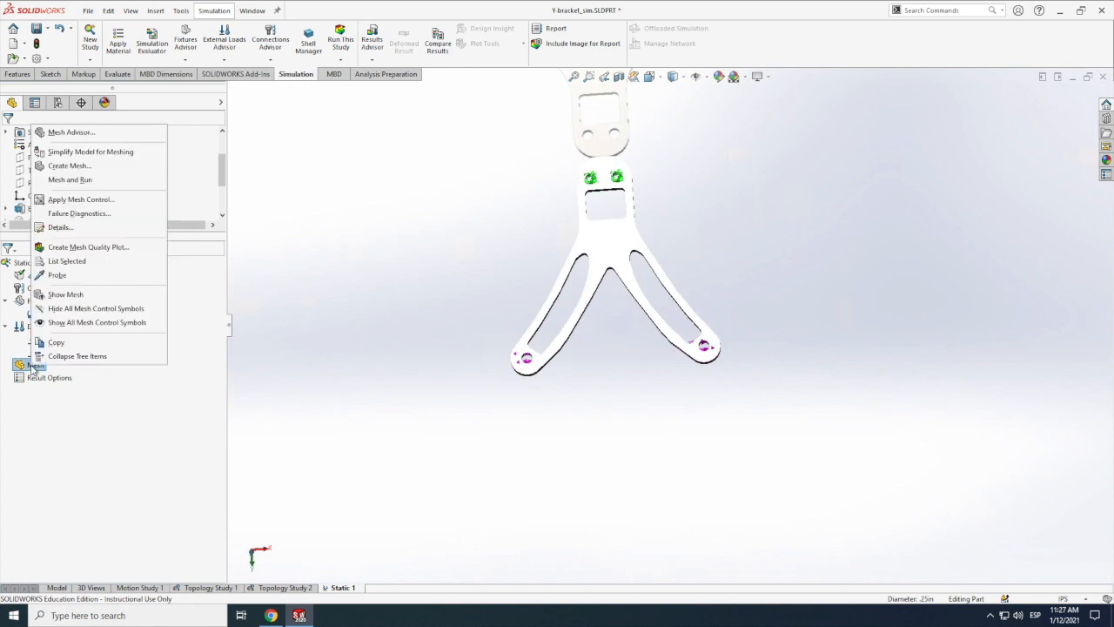
{"action": "left_click", "coordinate": [77, 180]}
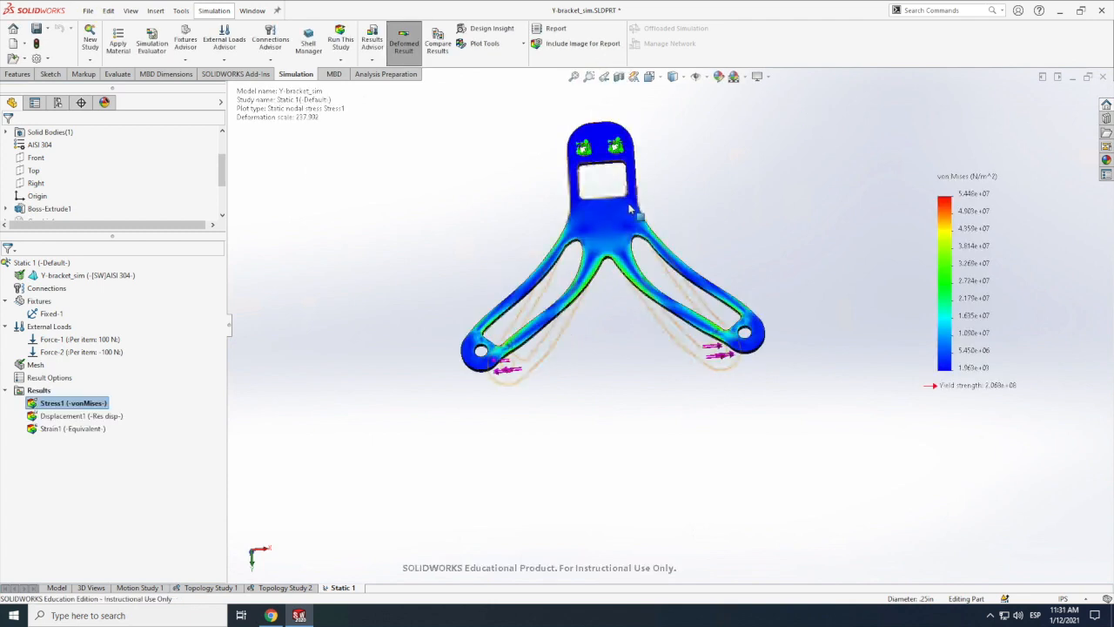
Step: Examine the von Mises stress plot around the arm cutouts, the crotch between the arms and the upper opening
{"action": "scroll", "coordinate": [630, 209], "scroll_direction": "down", "scroll_amount": 5}
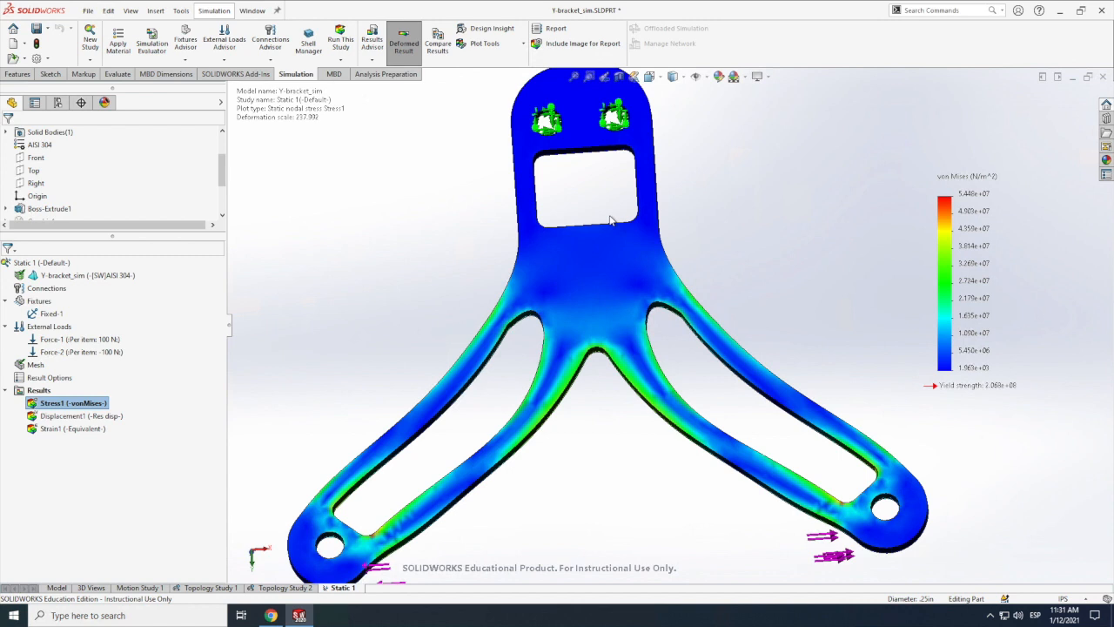
{"action": "scroll", "coordinate": [609, 219], "scroll_direction": "up", "scroll_amount": 5}
{"action": "scroll", "coordinate": [655, 315], "scroll_direction": "down", "scroll_amount": 3}
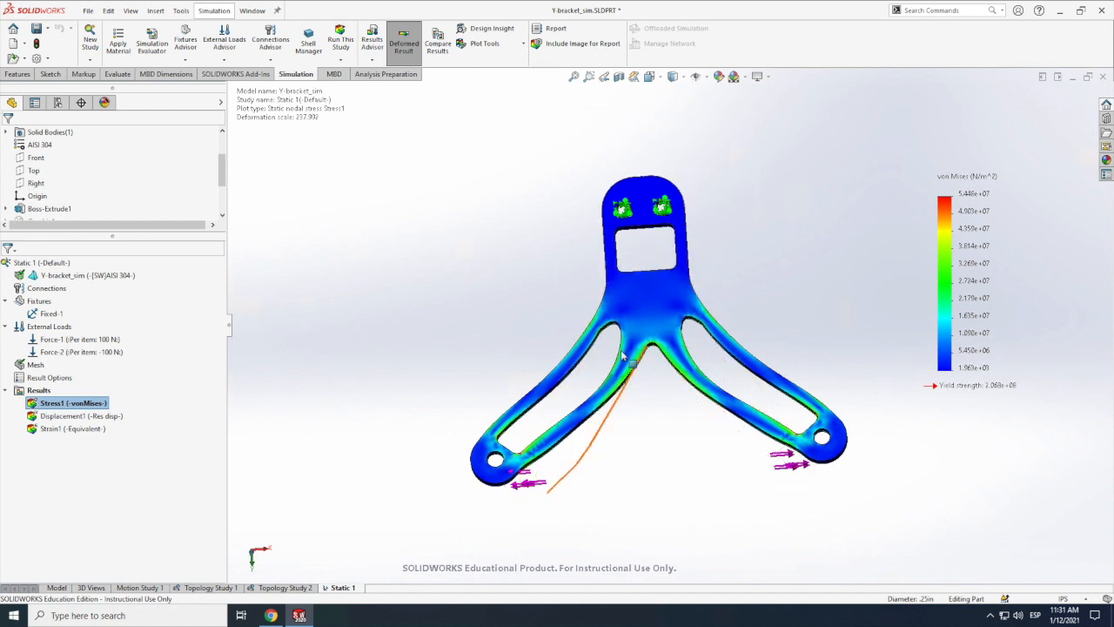
{"action": "scroll", "coordinate": [623, 355], "scroll_direction": "down", "scroll_amount": 2}
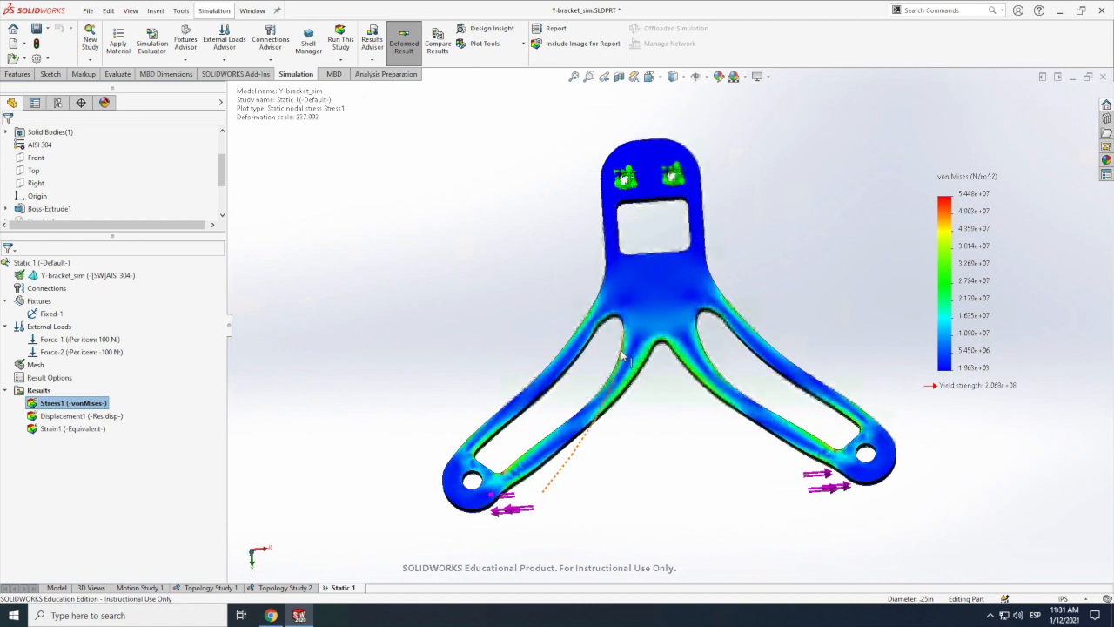
{"action": "scroll", "coordinate": [622, 354], "scroll_direction": "down", "scroll_amount": 5}
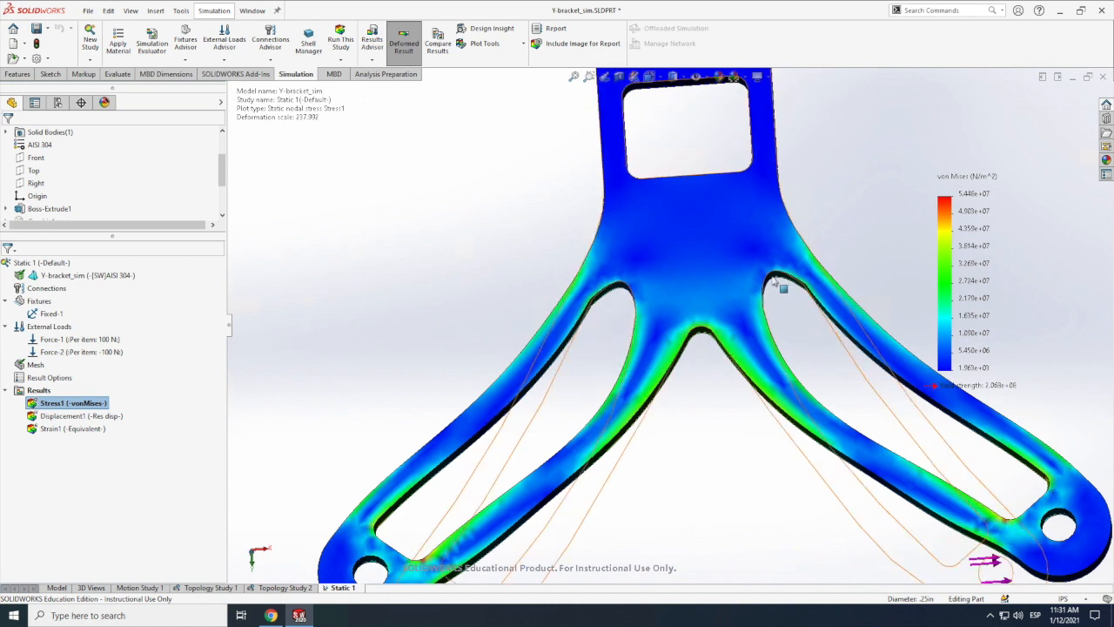
{"action": "scroll", "coordinate": [439, 556], "scroll_direction": "down", "scroll_amount": 1}
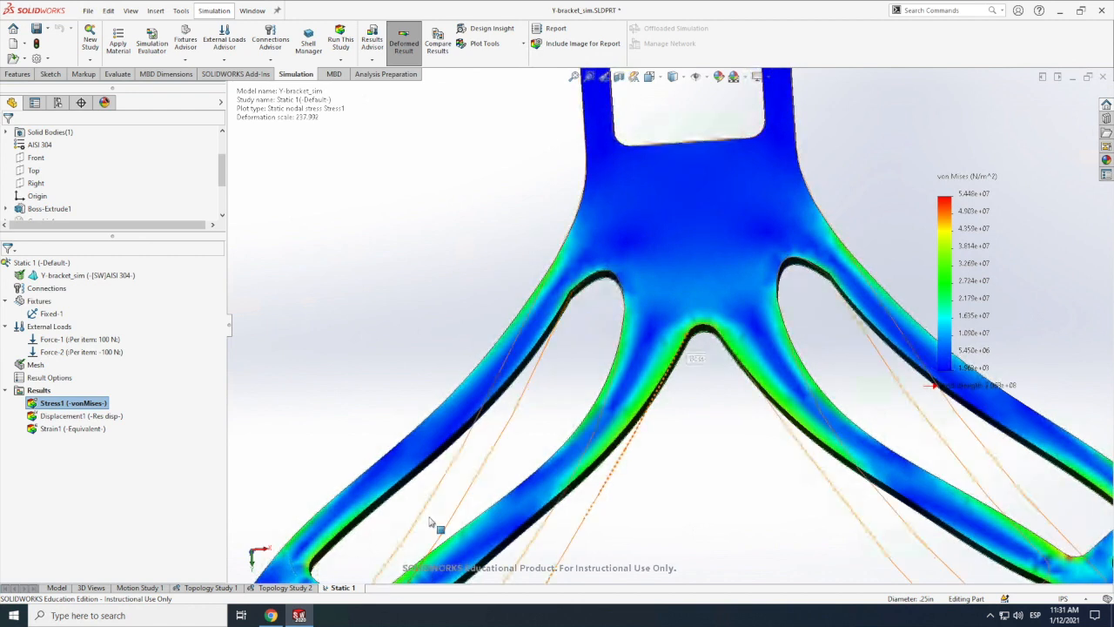
{"action": "scroll", "coordinate": [430, 522], "scroll_direction": "up", "scroll_amount": 5}
{"action": "scroll", "coordinate": [574, 431], "scroll_direction": "up", "scroll_amount": 2}
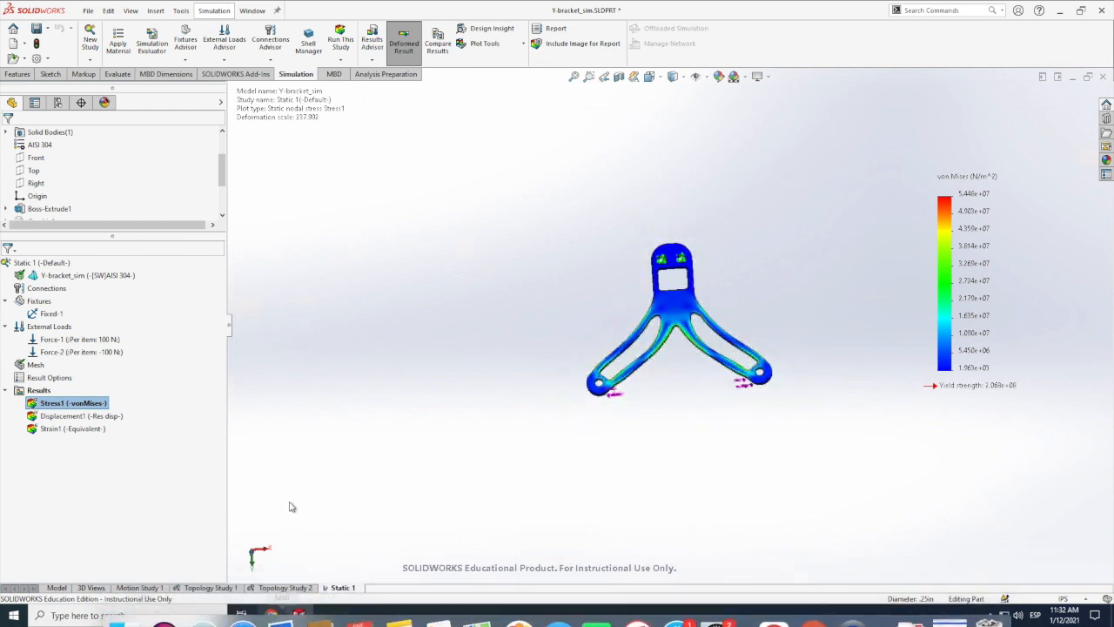
Step: Switch to Chrome and review the GE engine bracket case page, the GE bracket challenge images and the aileron hinge images
{"action": "mouse_move", "coordinate": [271, 616]}
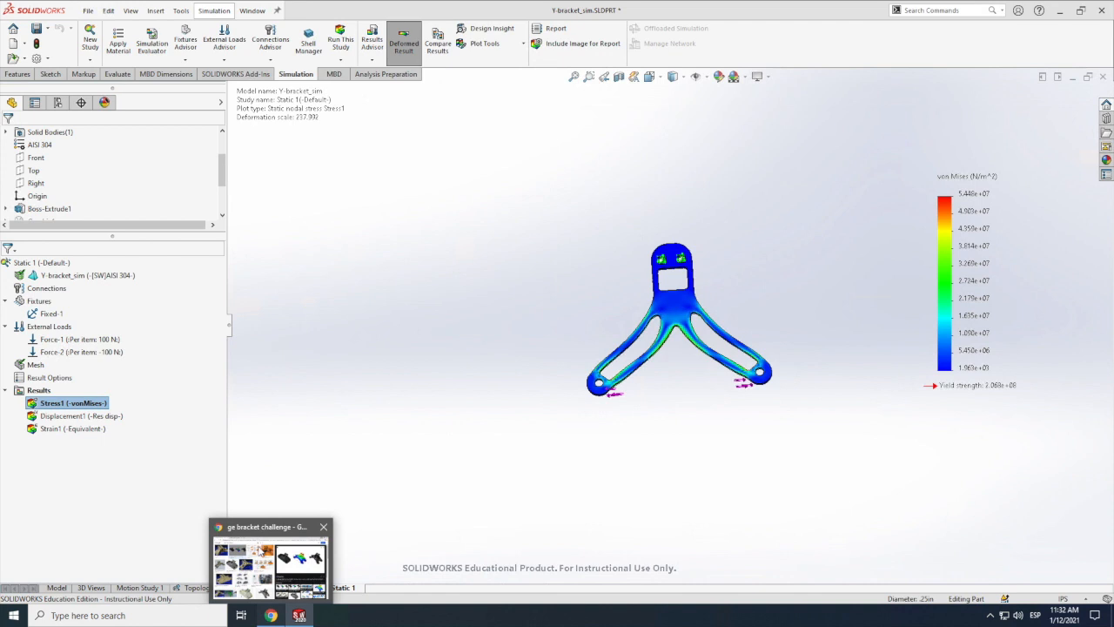
{"action": "left_click", "coordinate": [263, 559]}
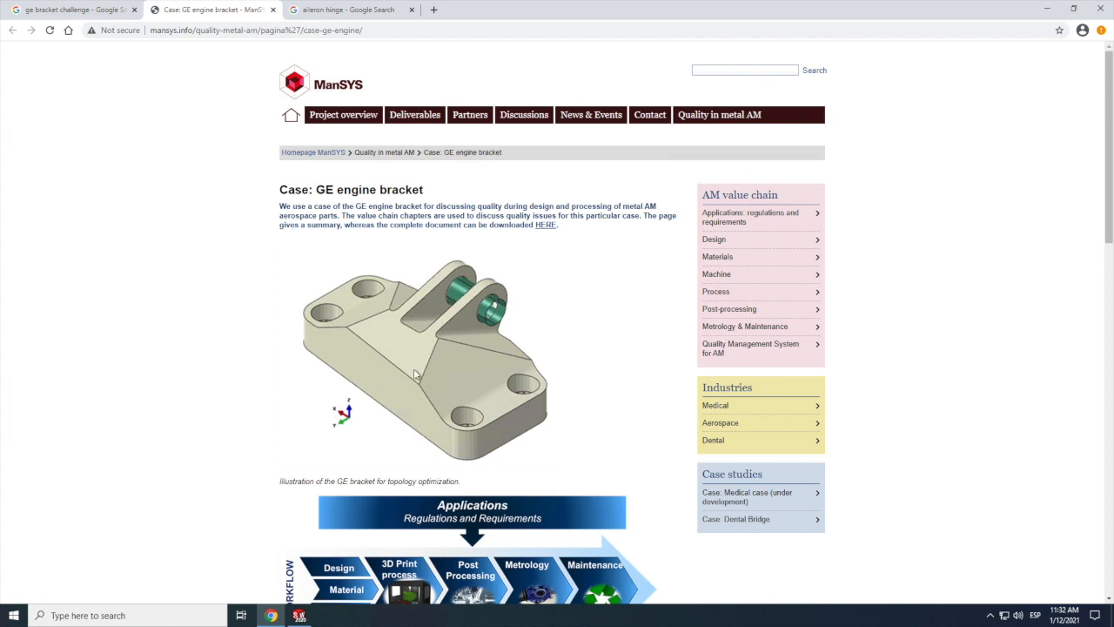
{"action": "key", "text": "ctrl+shift+Tab"}
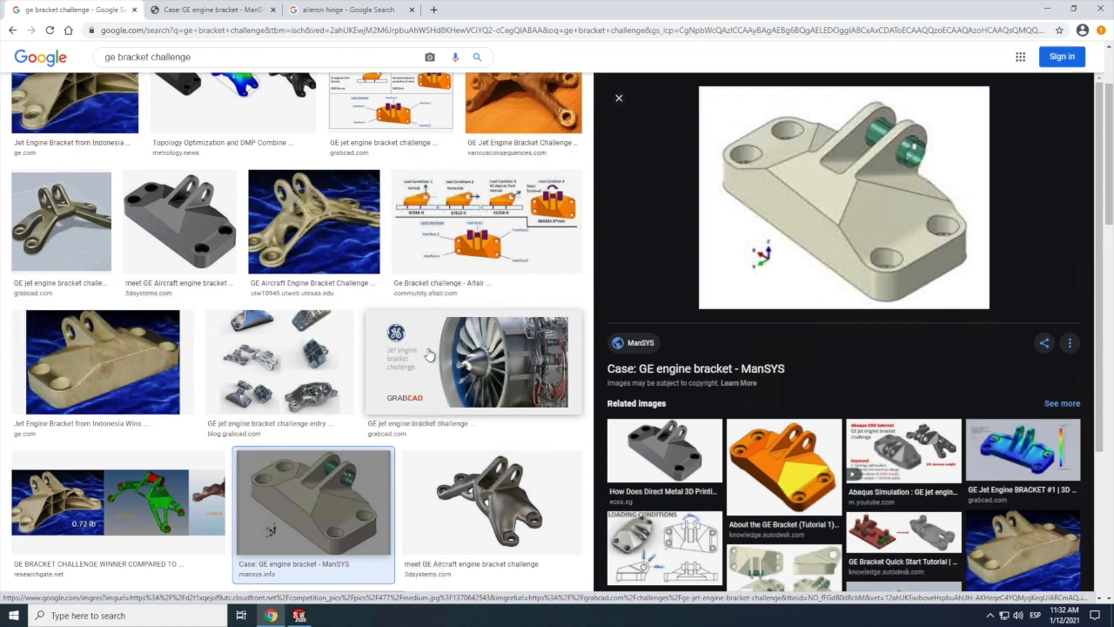
{"action": "scroll", "coordinate": [428, 354], "scroll_direction": "up", "scroll_amount": 1}
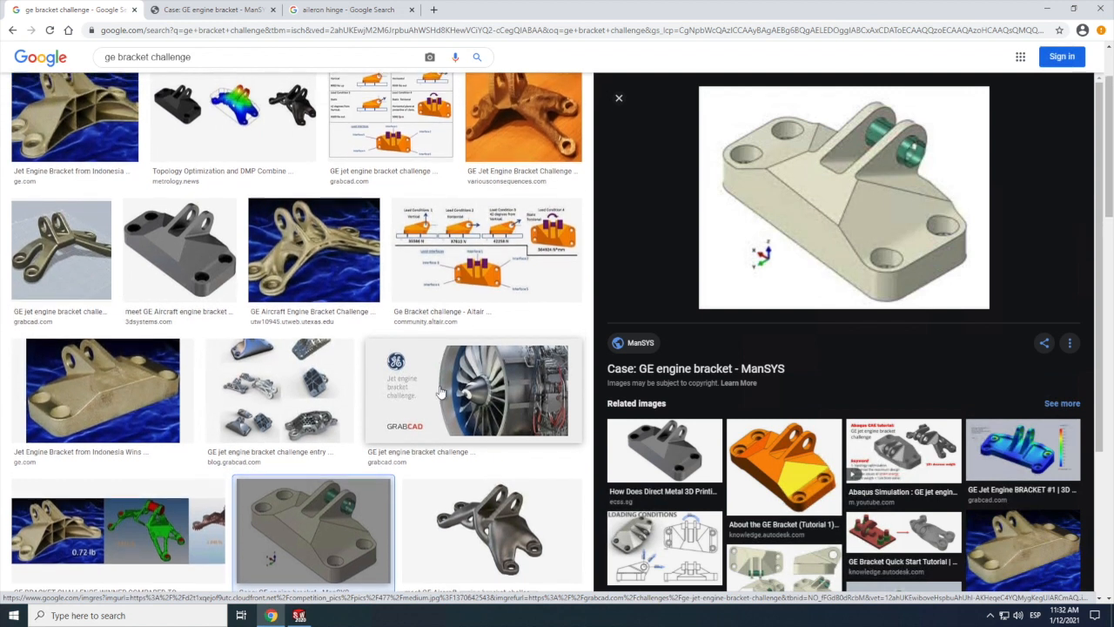
{"action": "scroll", "coordinate": [492, 544], "scroll_direction": "up", "scroll_amount": 2}
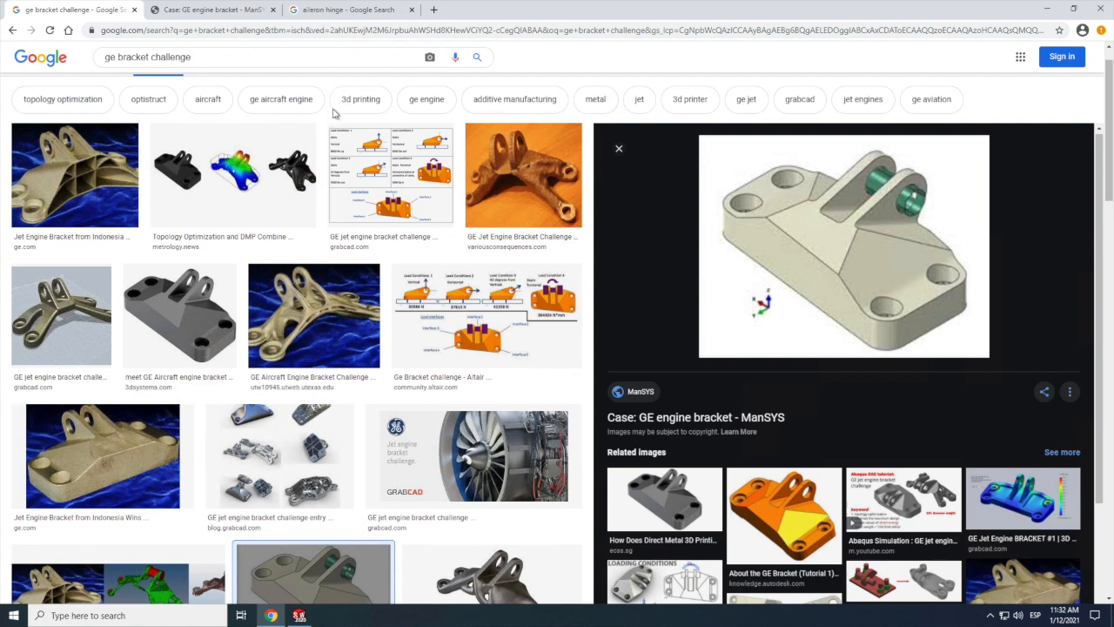
{"action": "left_click", "coordinate": [325, 12]}
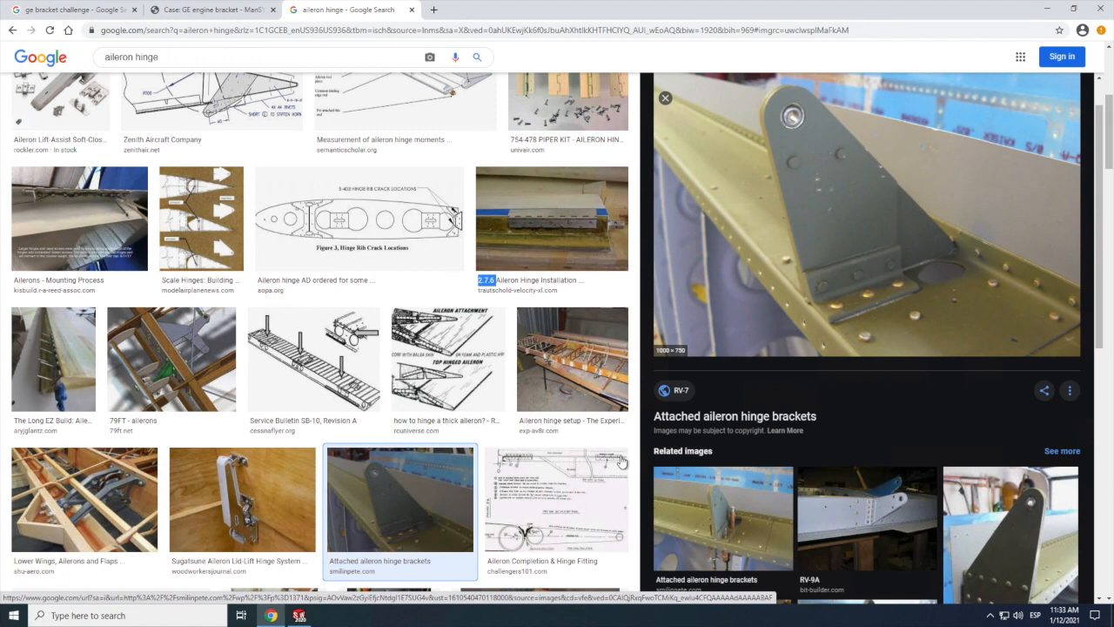
Step: Return to SOLIDWORKS and open the recent part Aileron Bracket.SLDPRT as read-only
{"action": "left_click", "coordinate": [299, 616]}
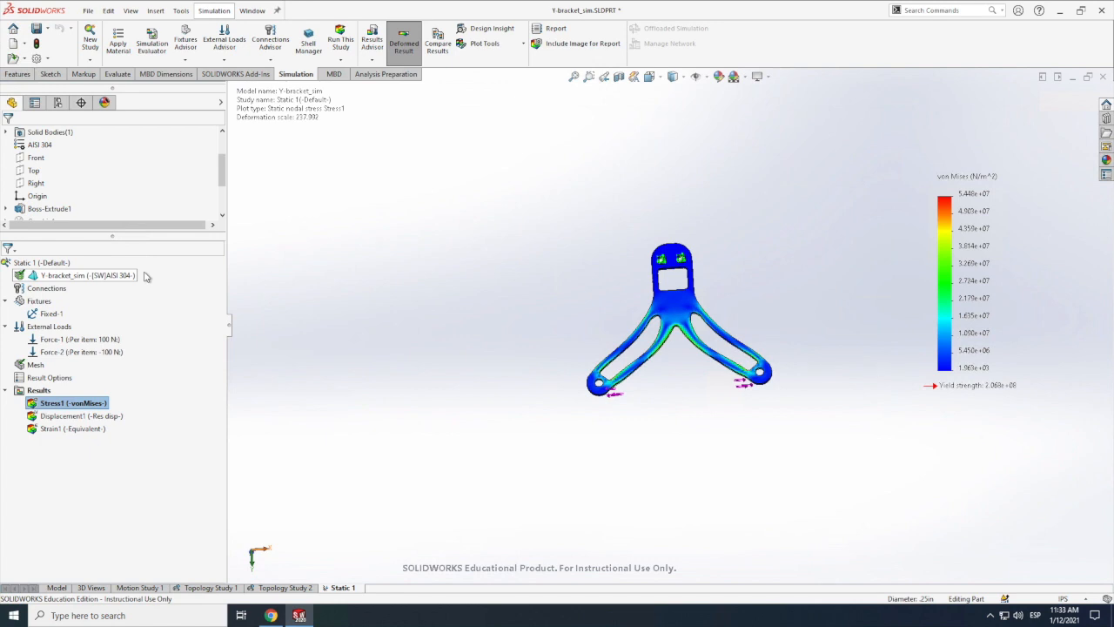
{"action": "left_click", "coordinate": [87, 14]}
{"action": "mouse_move", "coordinate": [137, 61]}
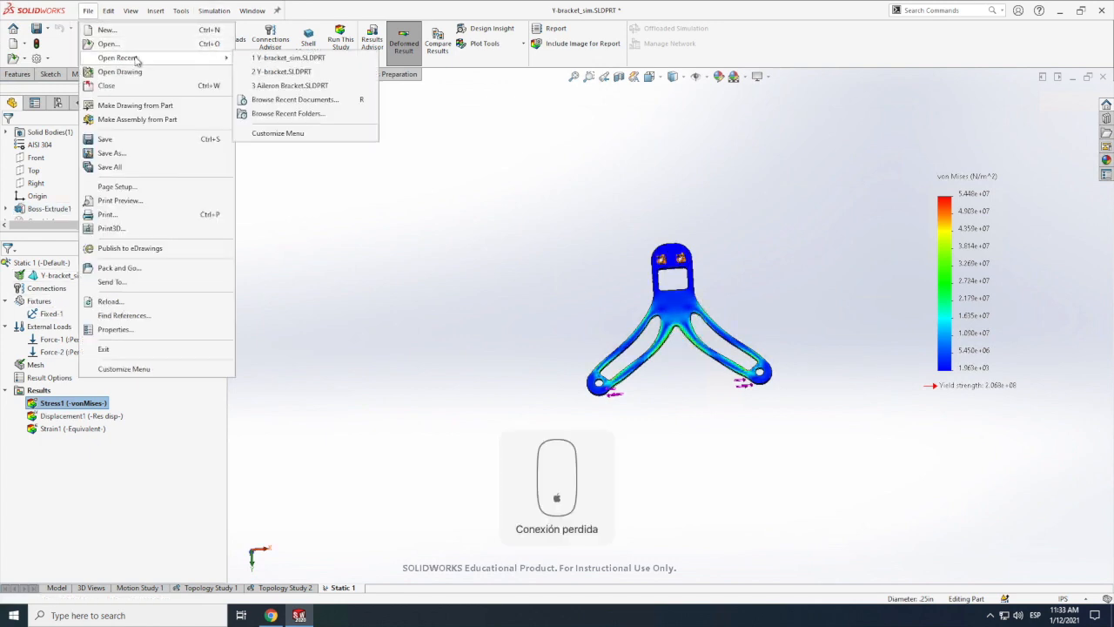
{"action": "left_click", "coordinate": [304, 87]}
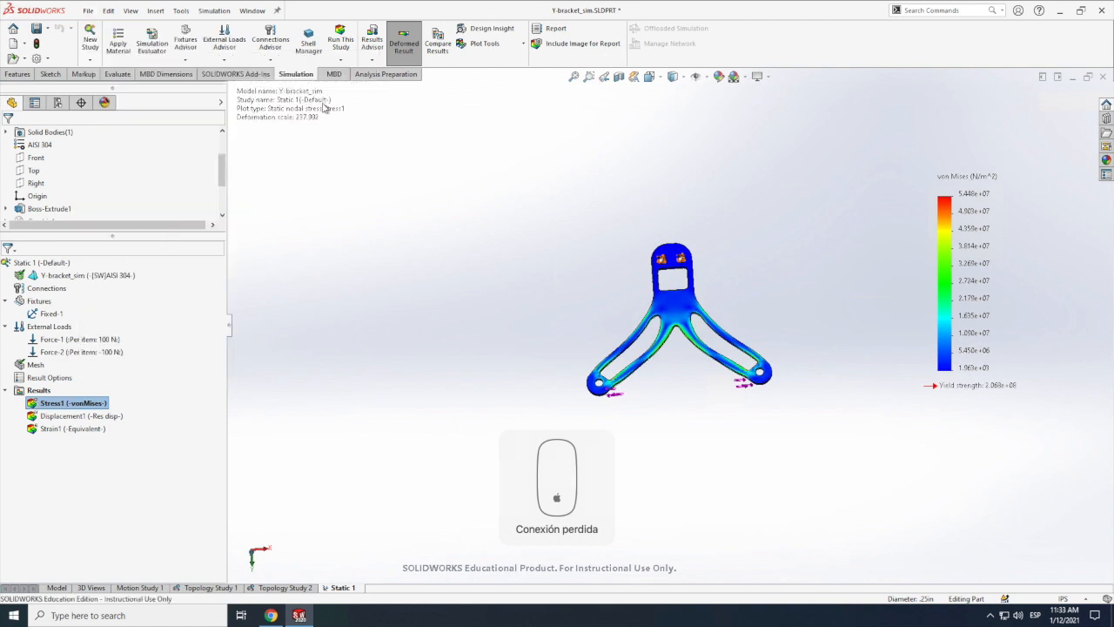
{"action": "left_click", "coordinate": [581, 316]}
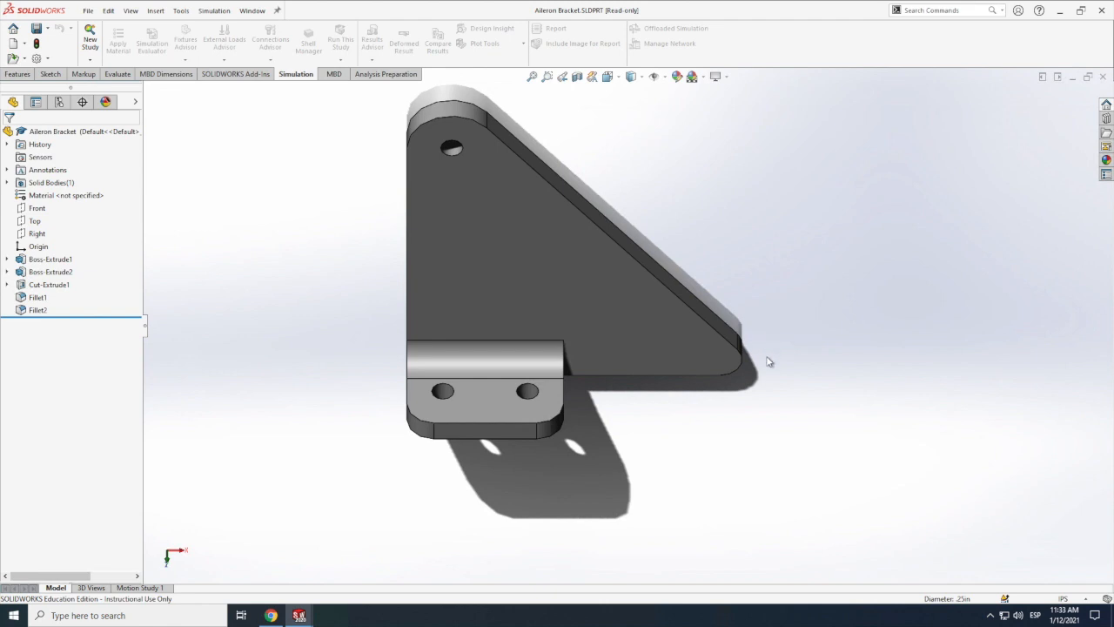
{"action": "mouse_move", "coordinate": [949, 7]}
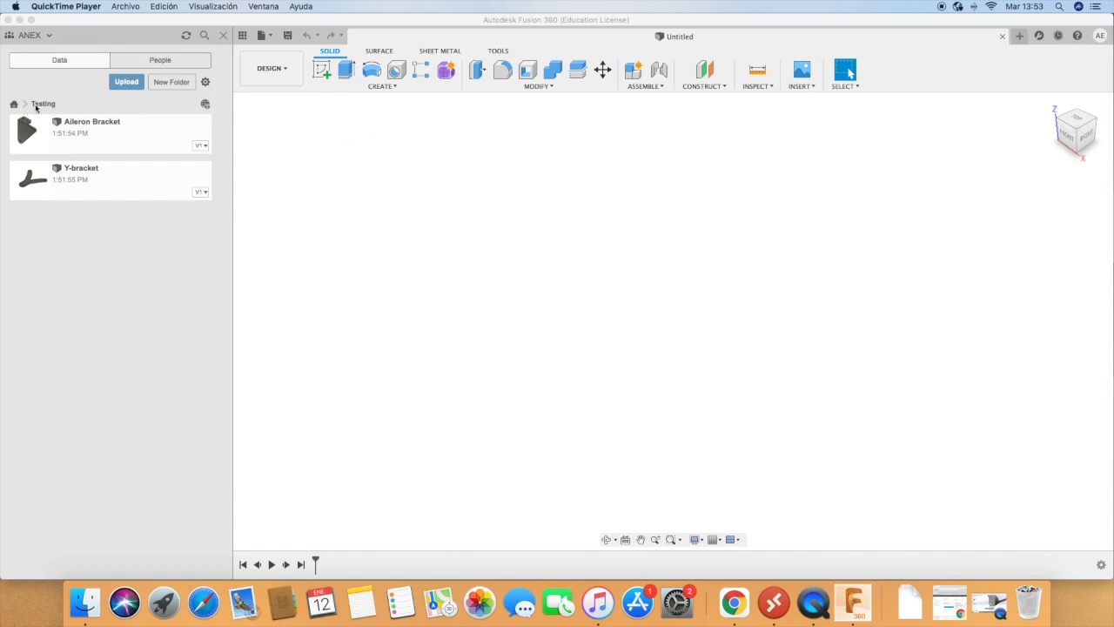
{"action": "left_click", "coordinate": [241, 36]}
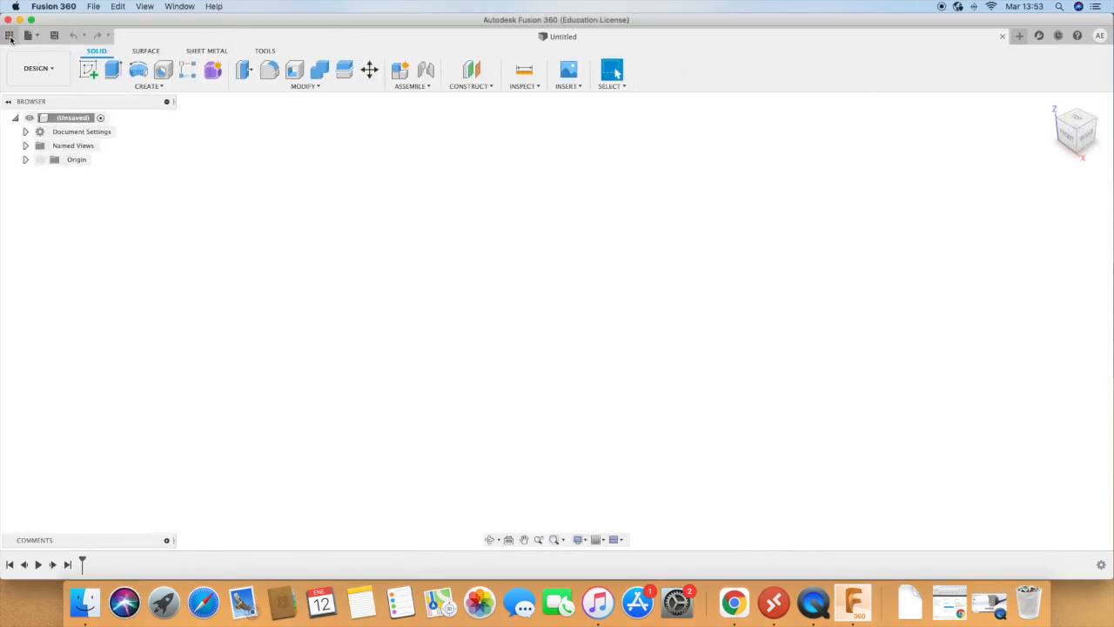
{"action": "left_click", "coordinate": [8, 35]}
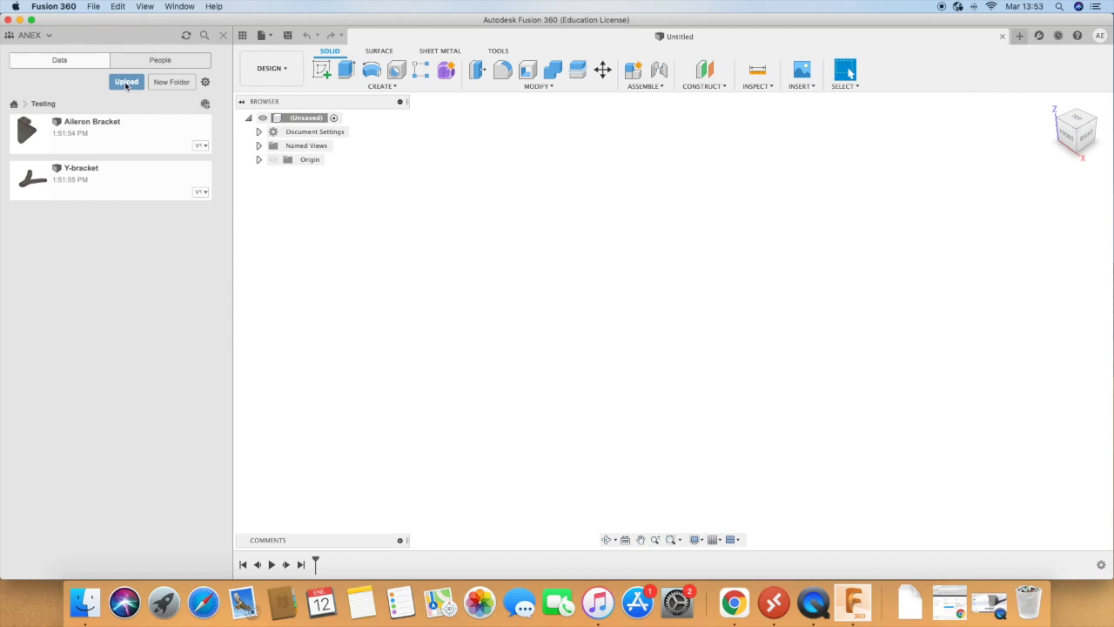
{"action": "left_click", "coordinate": [126, 82]}
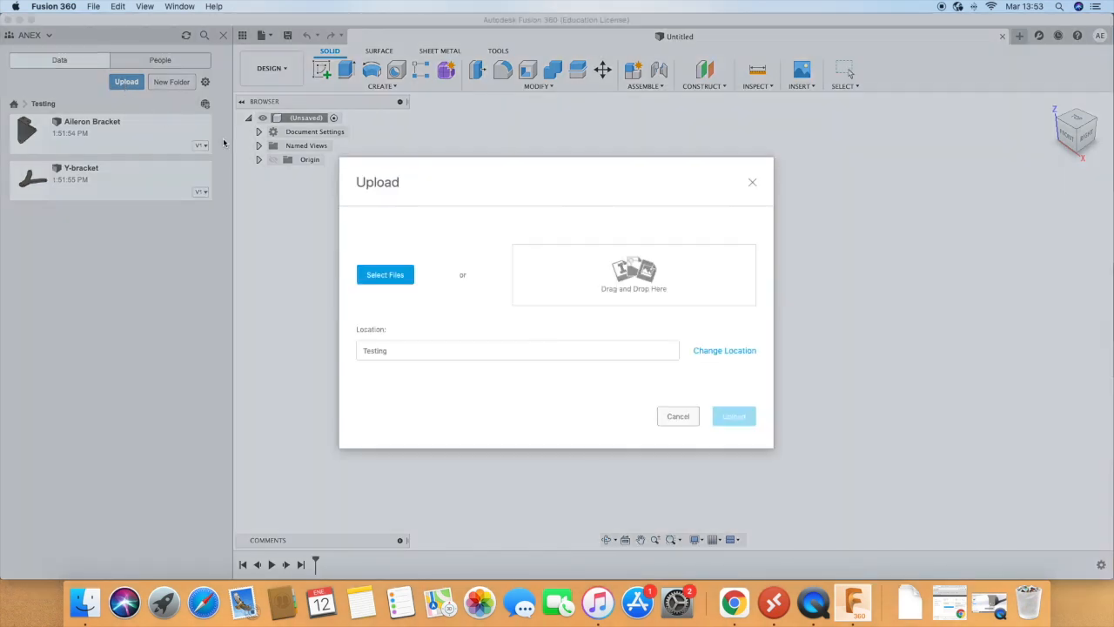
{"action": "left_click", "coordinate": [753, 182]}
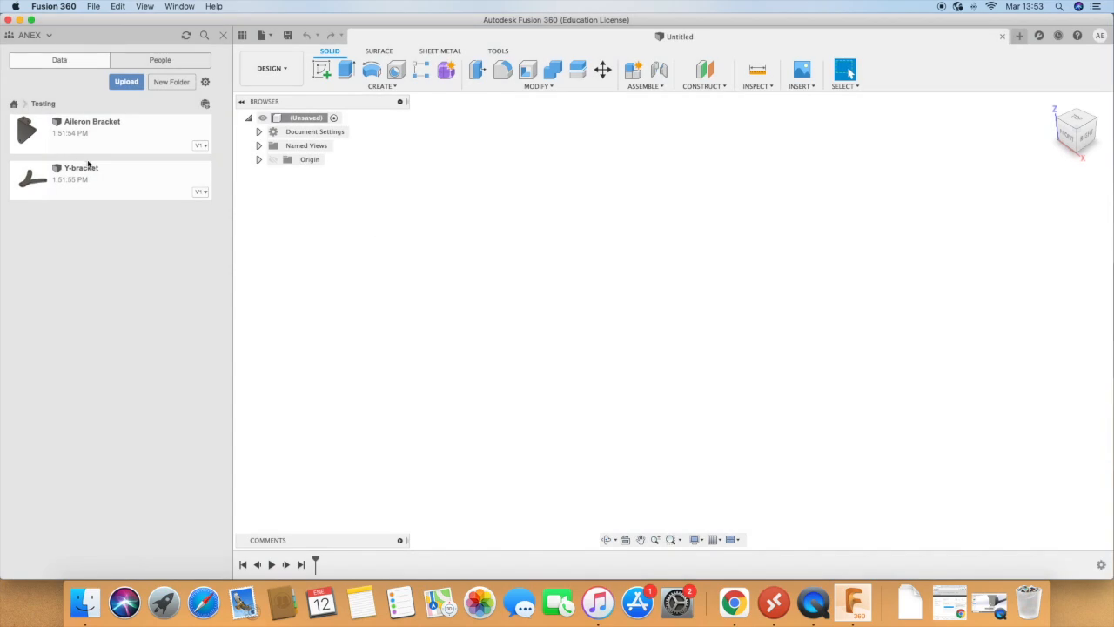
Step: Open the Y-bracket design from the Testing project in Fusion 360
{"action": "left_click", "coordinate": [70, 183]}
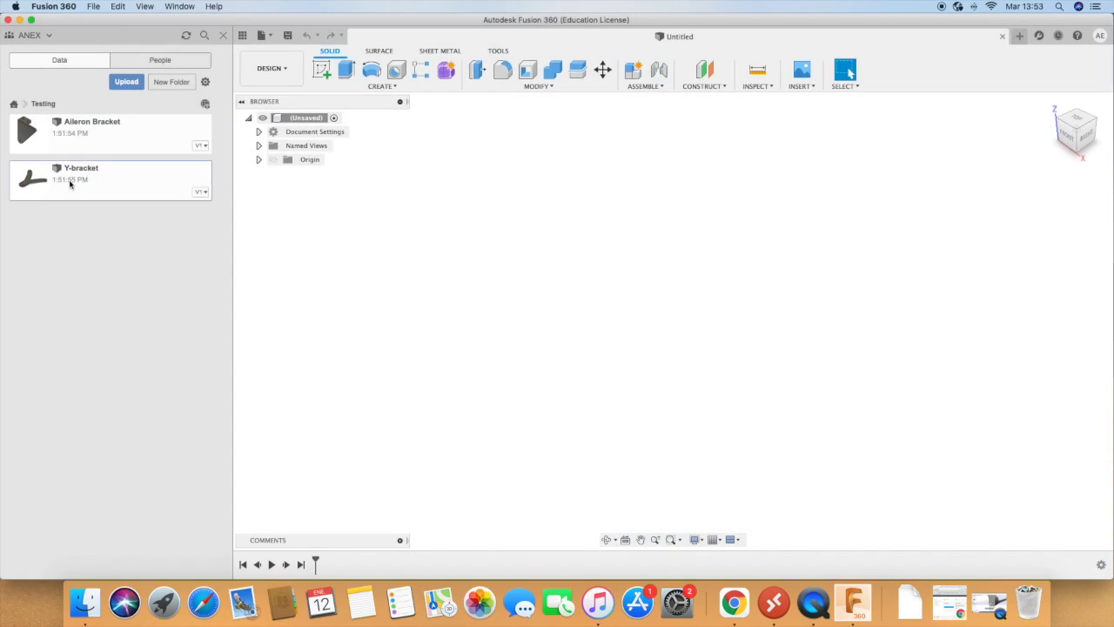
{"action": "double_click", "coordinate": [70, 183]}
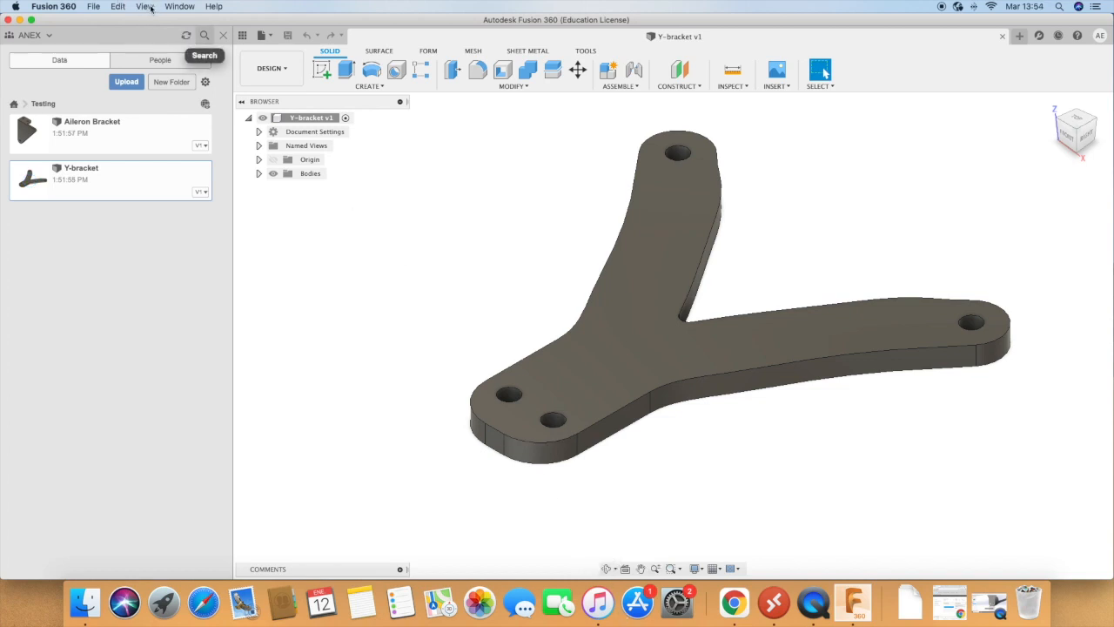
Step: Examine the Y-bracket model's overall shape in a top view
{"action": "left_click", "coordinate": [607, 568]}
{"action": "left_click_drag", "start_coordinate": [460, 517], "coordinate": [485, 356]}
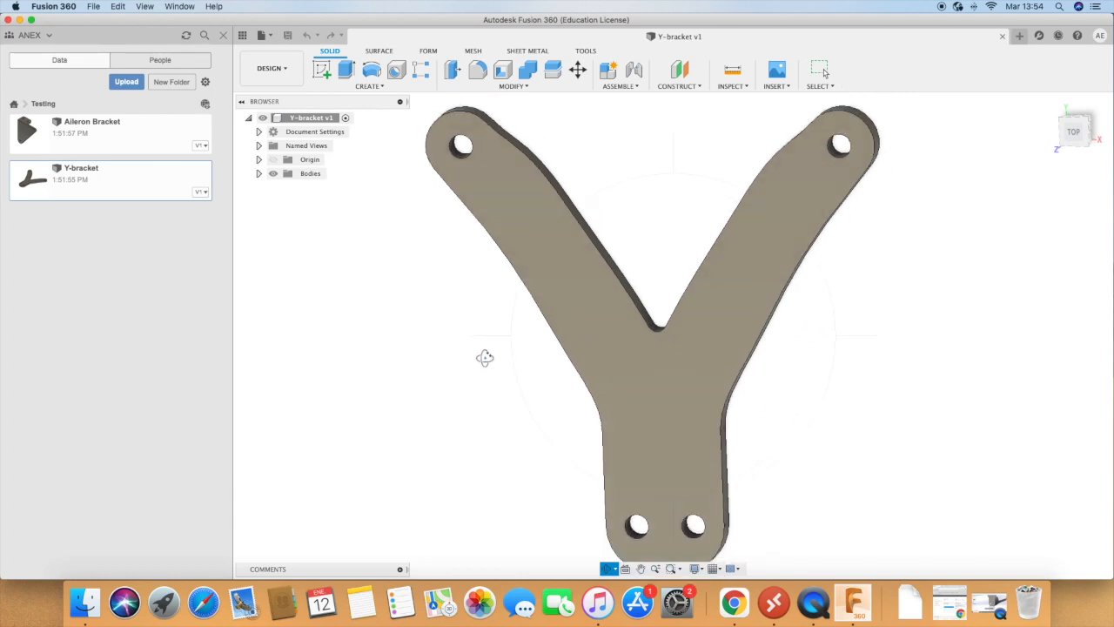
{"action": "scroll", "coordinate": [457, 394], "scroll_direction": "down", "scroll_amount": 5}
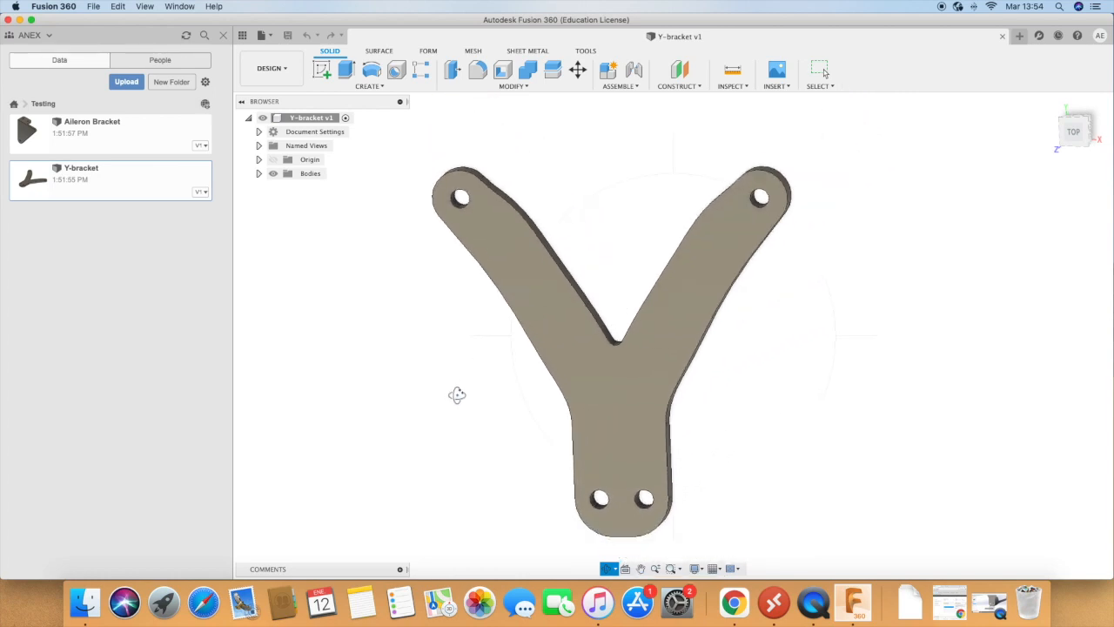
{"action": "left_click_drag", "start_coordinate": [436, 377], "coordinate": [434, 353]}
{"action": "left_click_drag", "start_coordinate": [515, 327], "coordinate": [504, 351]}
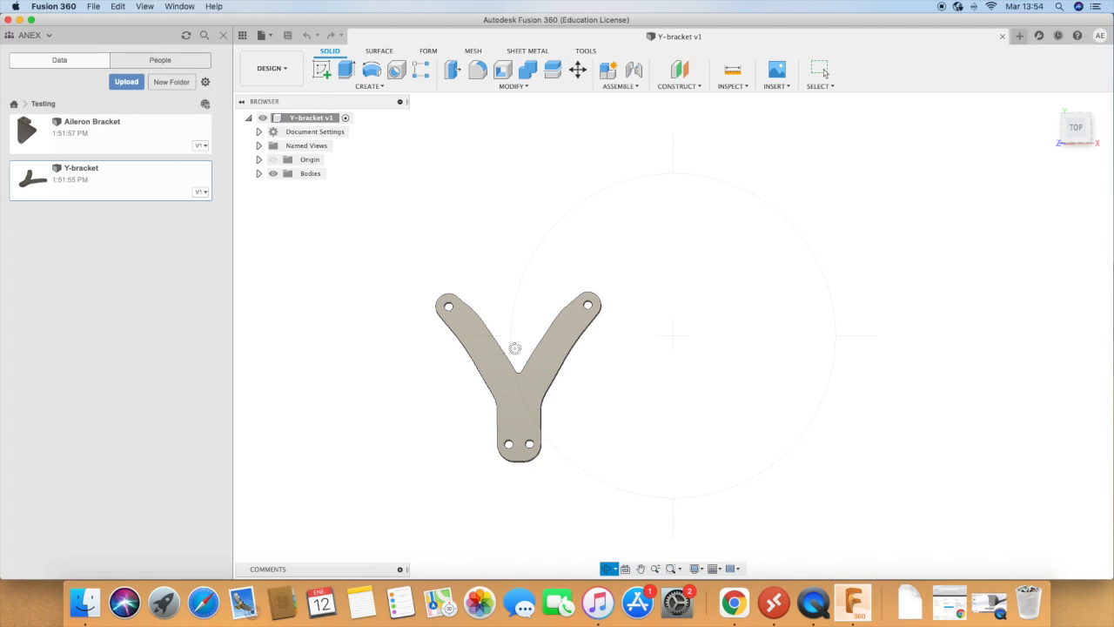
{"action": "left_click_drag", "start_coordinate": [607, 430], "coordinate": [632, 410]}
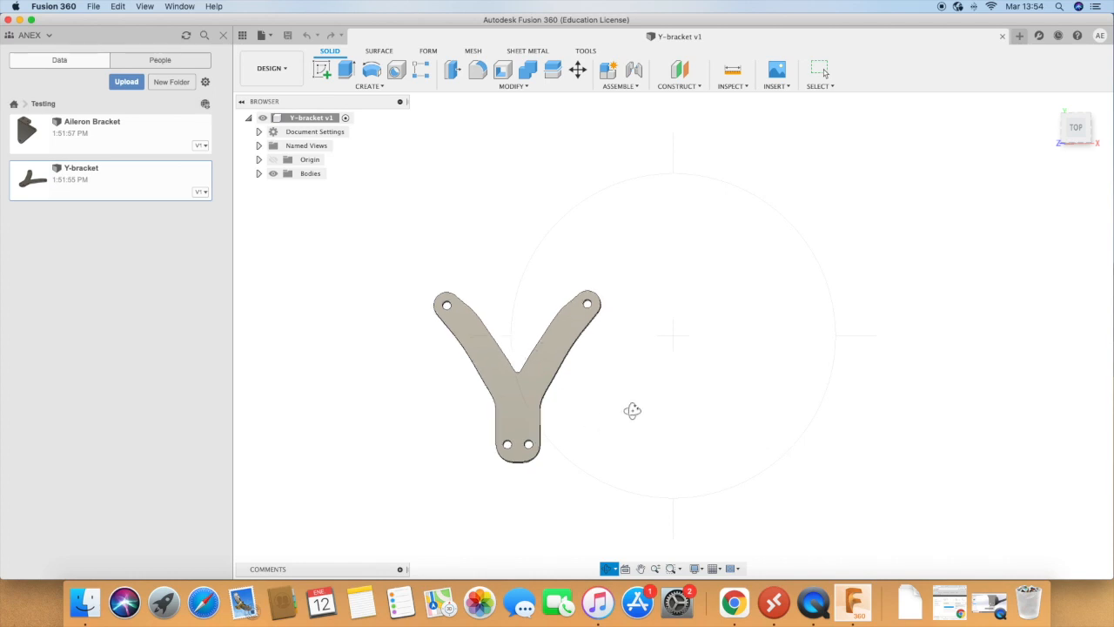
{"action": "scroll", "coordinate": [673, 418], "scroll_direction": "down", "scroll_amount": 3}
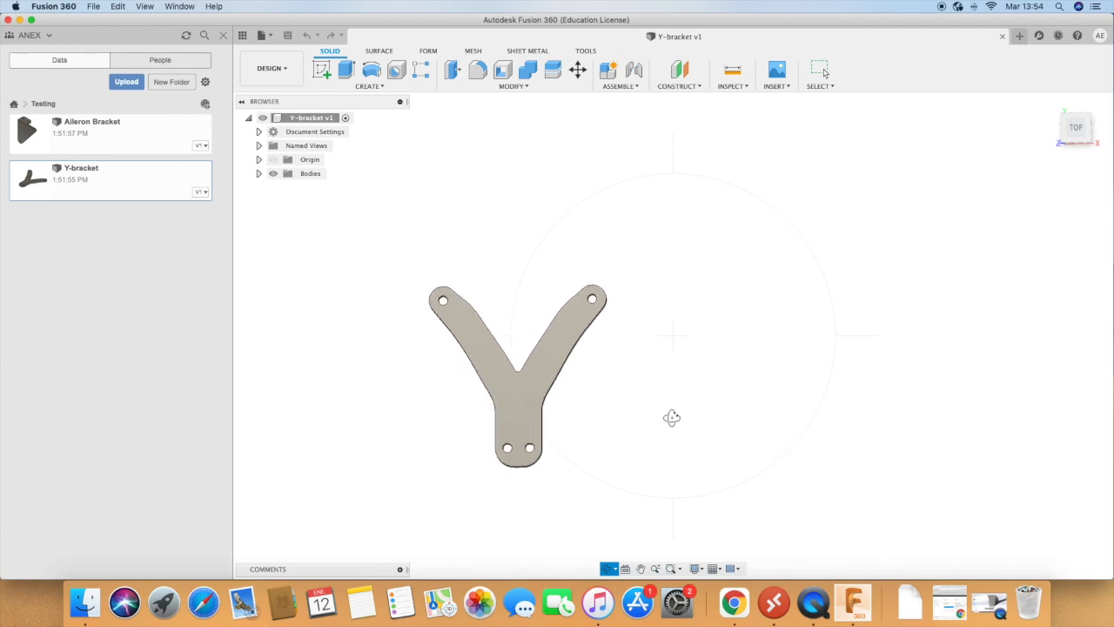
{"action": "scroll", "coordinate": [380, 347], "scroll_direction": "up", "scroll_amount": 1}
{"action": "scroll", "coordinate": [445, 362], "scroll_direction": "up", "scroll_amount": 2}
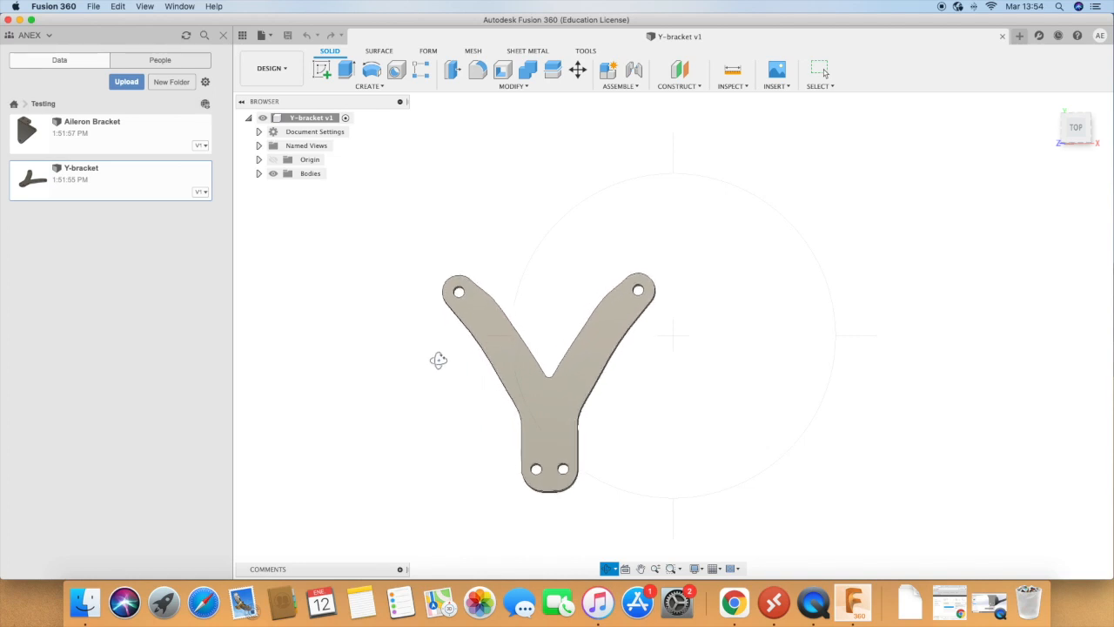
{"action": "scroll", "coordinate": [428, 380], "scroll_direction": "up", "scroll_amount": 1}
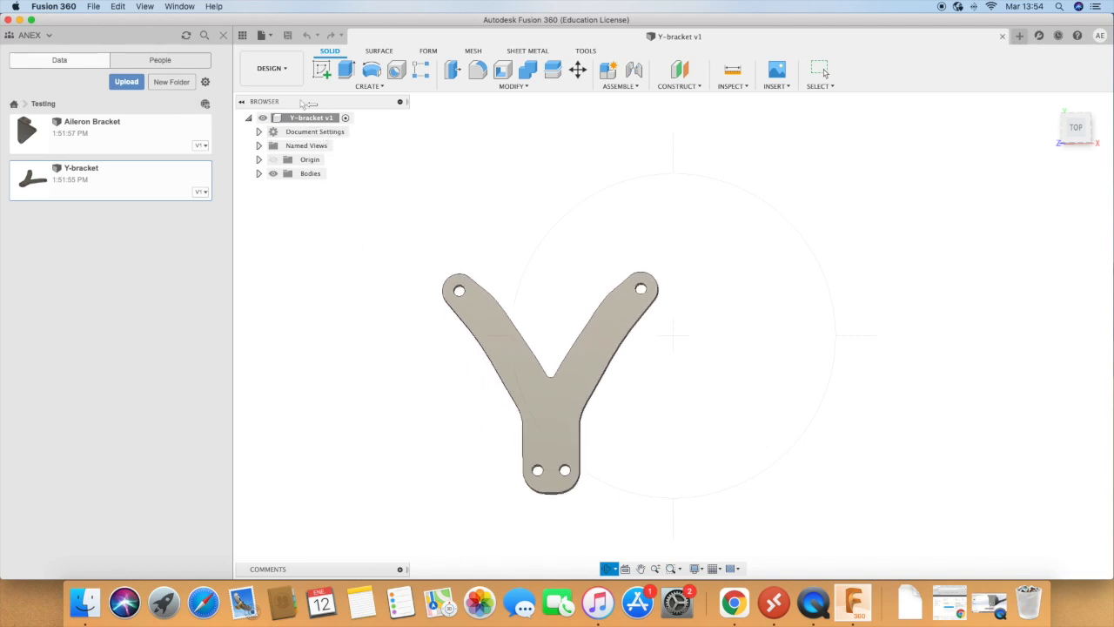
Step: Switch to the Simulation workspace, create a Static Stress study, and dismiss the cloud credits notice and Quick Setup guide
{"action": "left_click", "coordinate": [290, 73]}
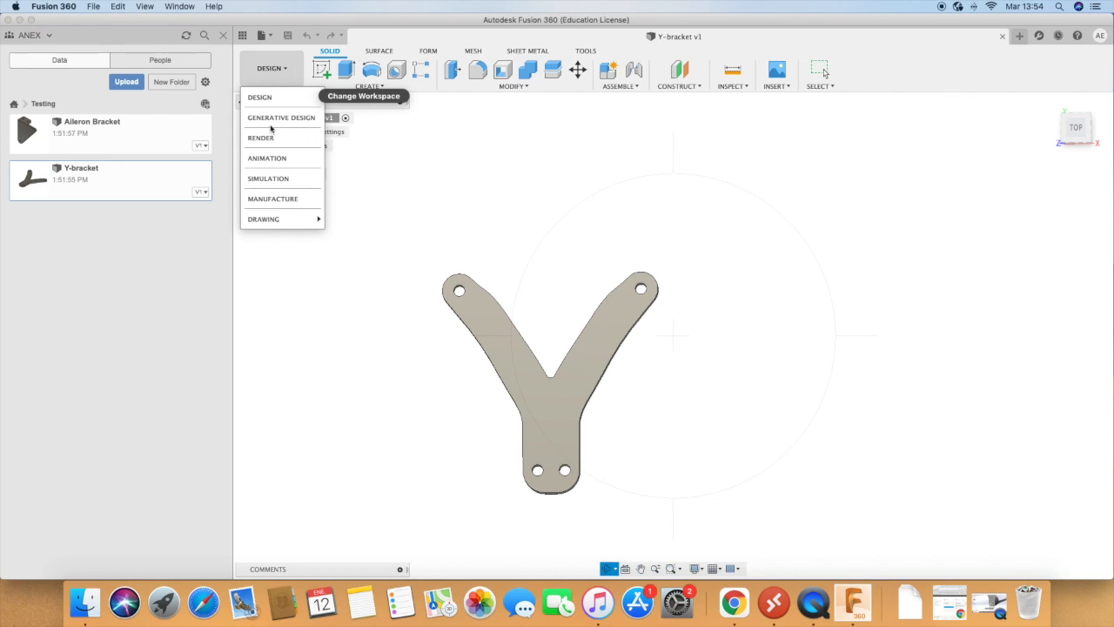
{"action": "left_click", "coordinate": [270, 179]}
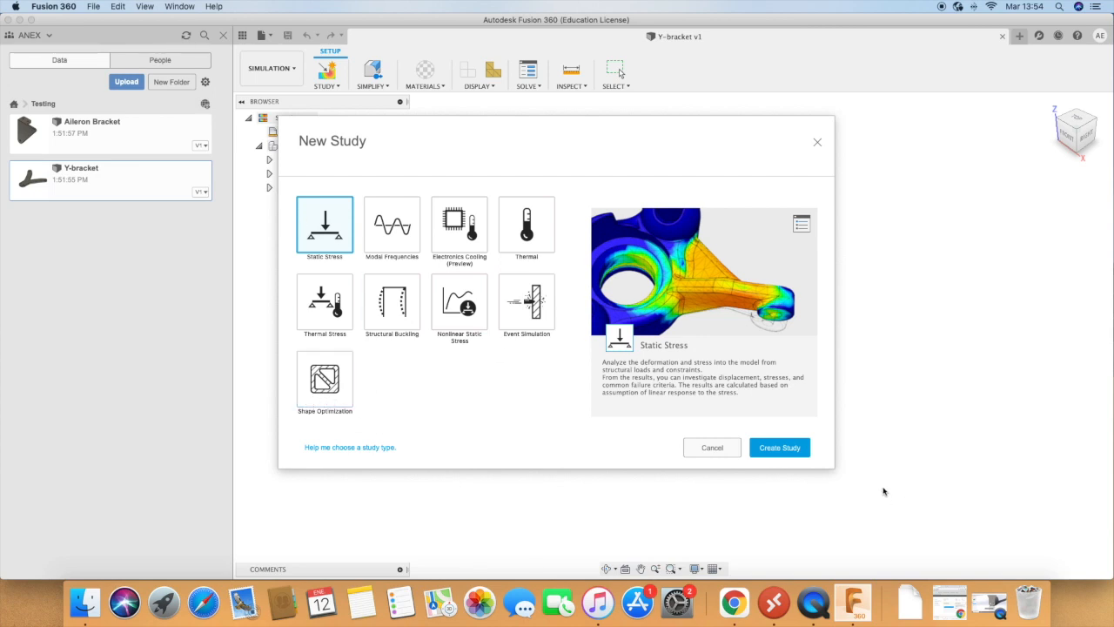
{"action": "left_click", "coordinate": [789, 450]}
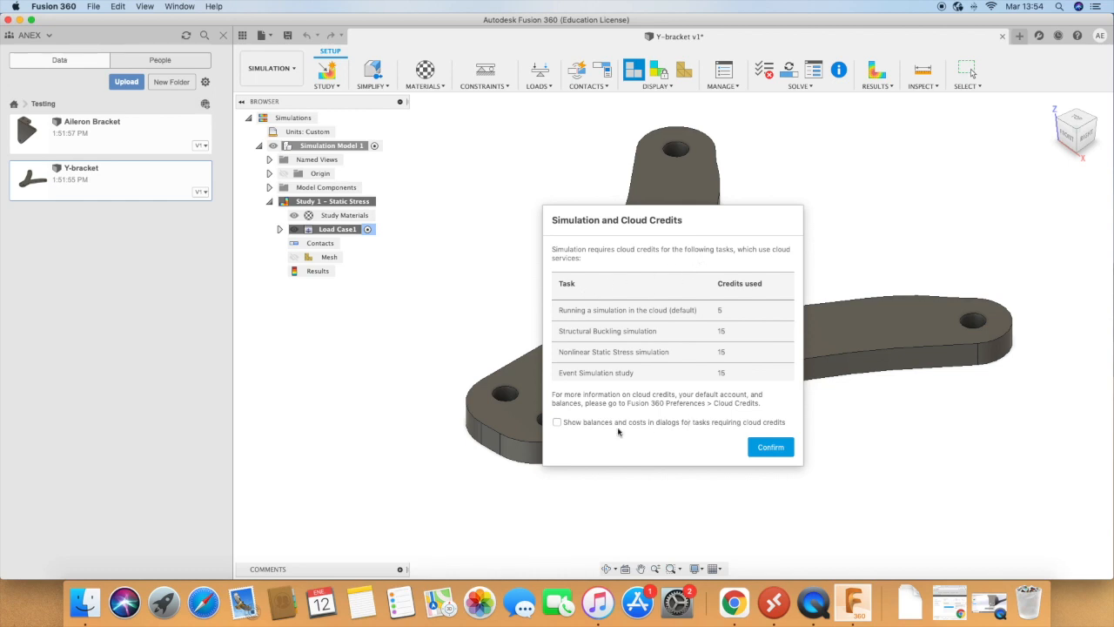
{"action": "left_click", "coordinate": [753, 447]}
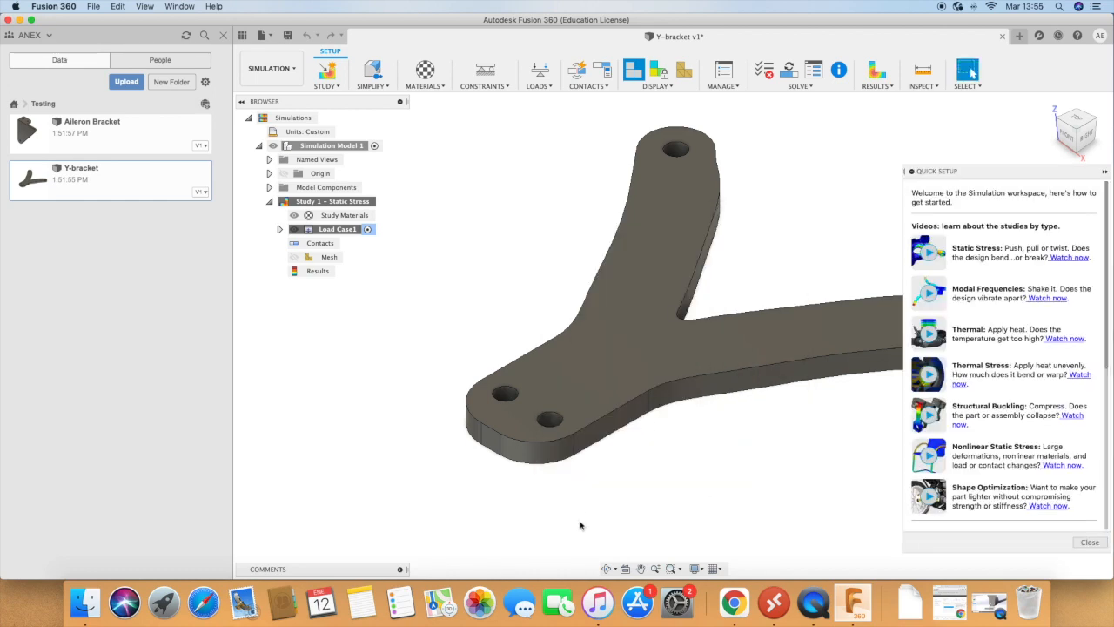
{"action": "left_click", "coordinate": [1105, 171]}
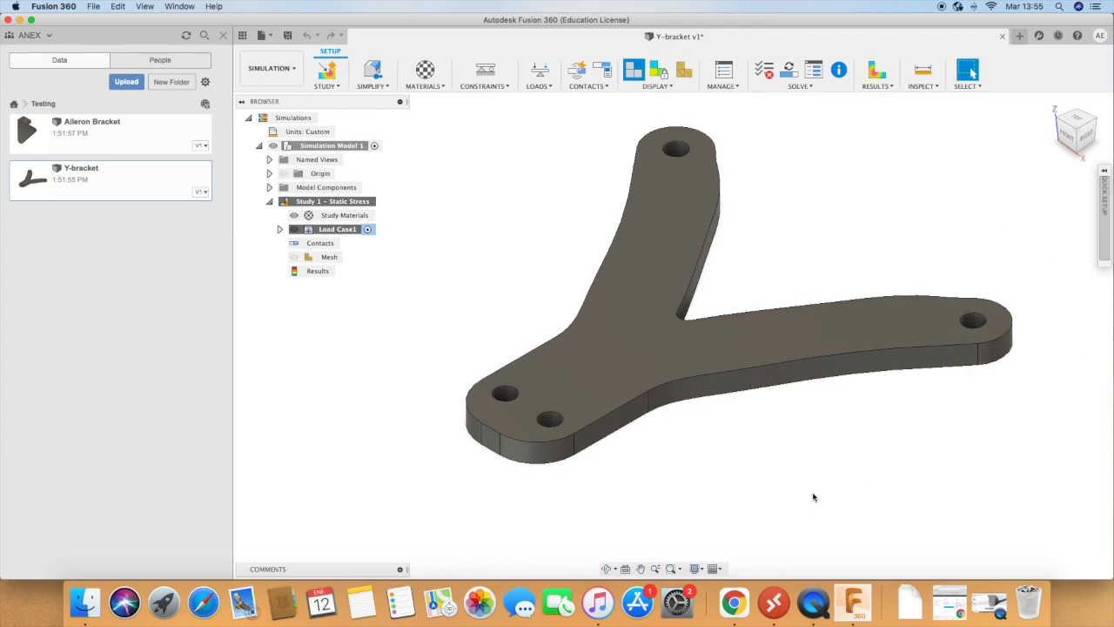
Step: Examine the bracket's arms, crotch and mounting holes from above within the static stress study
{"action": "left_click", "coordinate": [607, 568]}
{"action": "left_click_drag", "start_coordinate": [452, 398], "coordinate": [490, 430]}
{"action": "scroll", "coordinate": [520, 396], "scroll_direction": "down", "scroll_amount": 5}
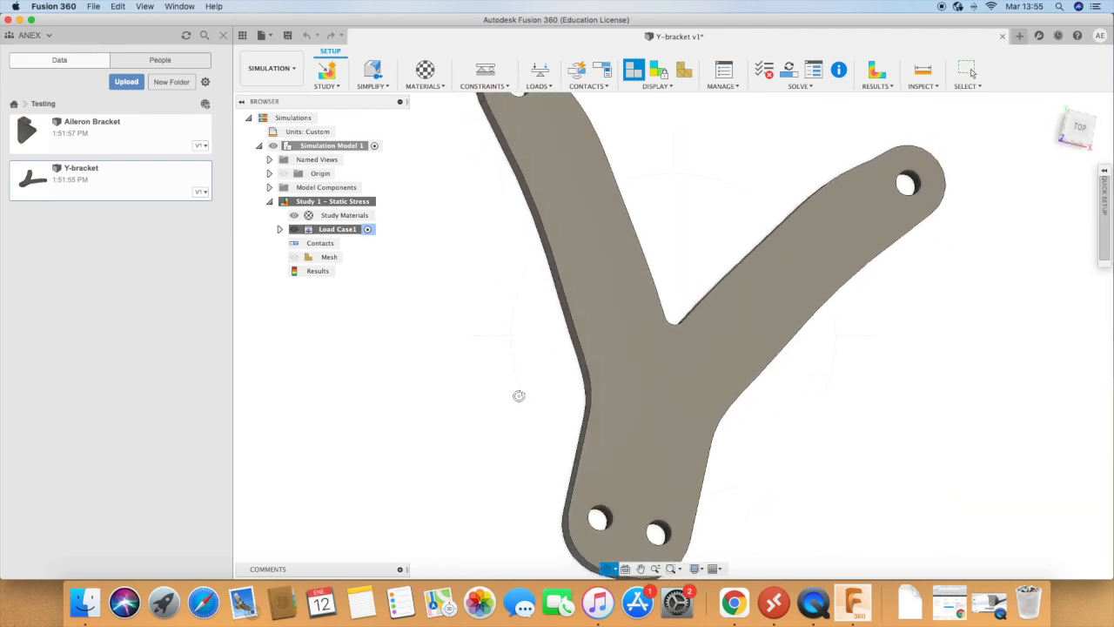
{"action": "scroll", "coordinate": [520, 396], "scroll_direction": "down", "scroll_amount": 3}
{"action": "mouse_move", "coordinate": [714, 459]}
{"action": "left_mouse_down"}
{"action": "mouse_move", "coordinate": [723, 405]}
{"action": "mouse_move", "coordinate": [727, 469]}
{"action": "left_mouse_up"}
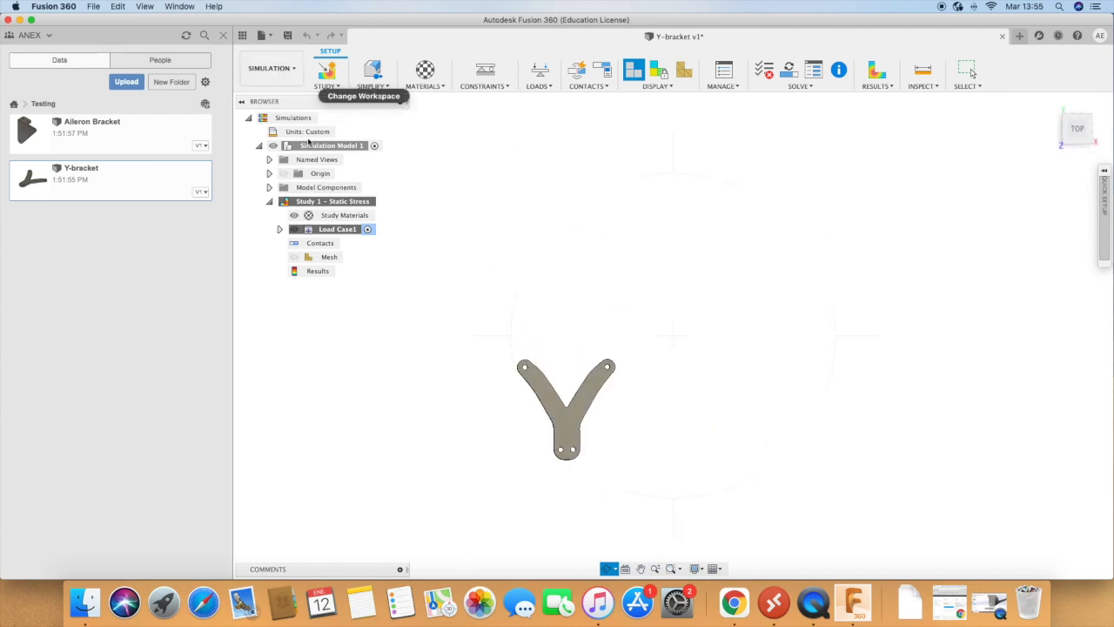
{"action": "scroll", "coordinate": [560, 408], "scroll_direction": "up", "scroll_amount": 2}
{"action": "scroll", "coordinate": [560, 408], "scroll_direction": "up", "scroll_amount": 4}
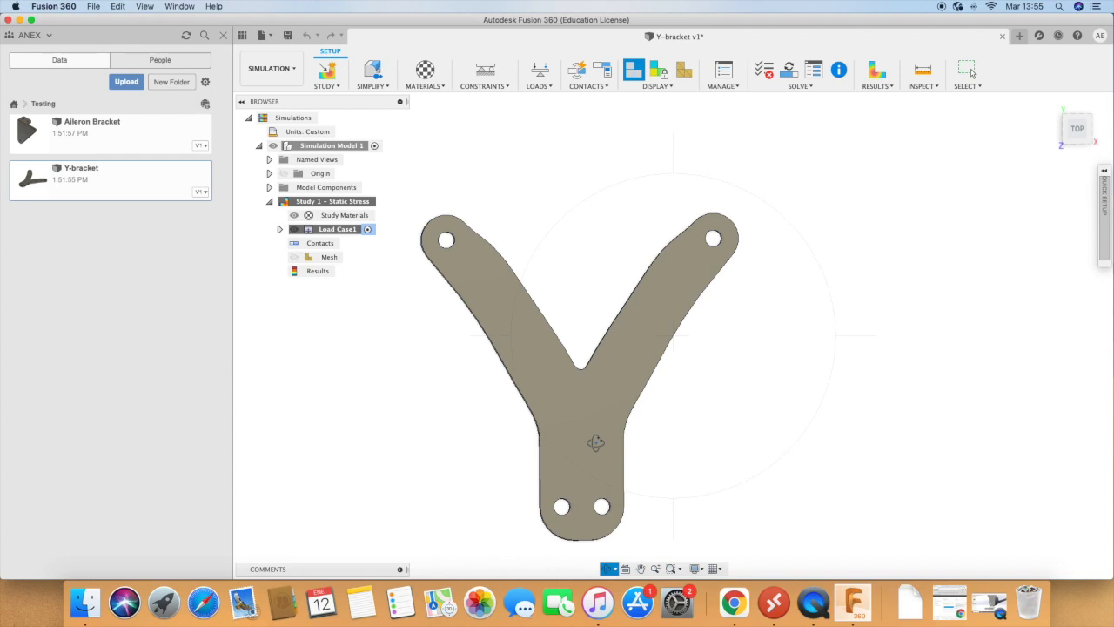
{"action": "scroll", "coordinate": [657, 415], "scroll_direction": "down", "scroll_amount": 1}
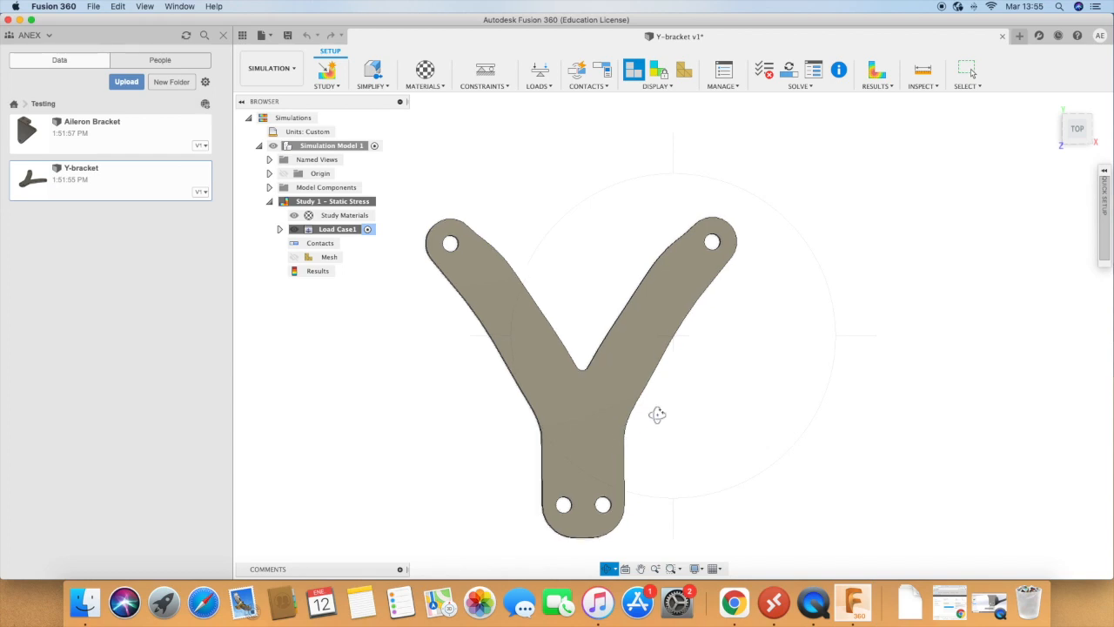
{"action": "scroll", "coordinate": [662, 416], "scroll_direction": "down", "scroll_amount": 1}
{"action": "left_click_drag", "start_coordinate": [663, 415], "coordinate": [758, 403]}
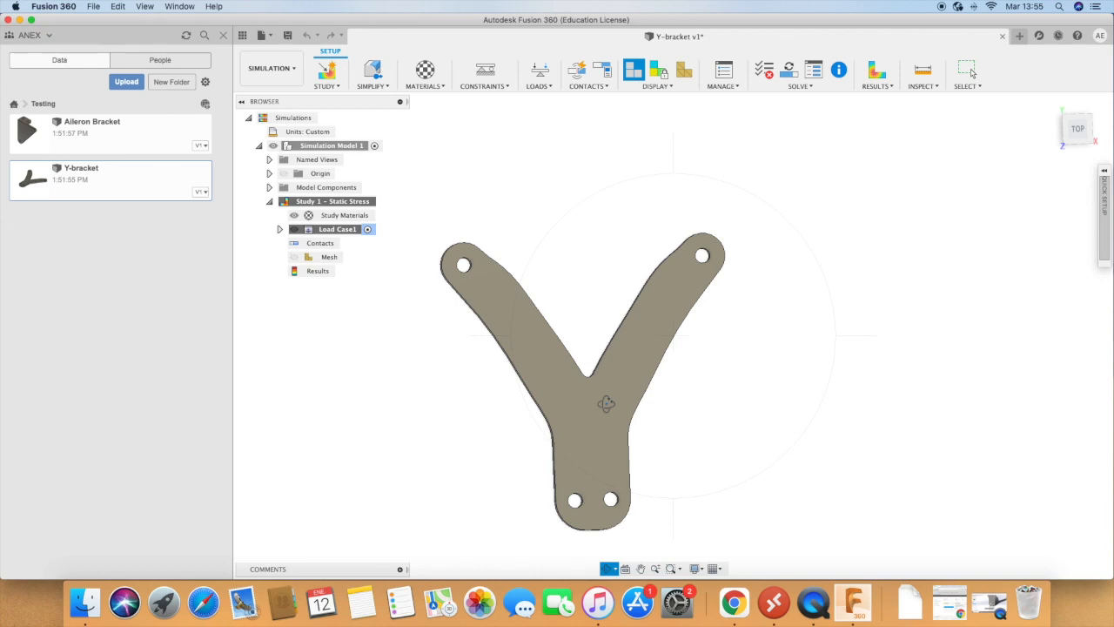
{"action": "left_click_drag", "start_coordinate": [567, 437], "coordinate": [567, 438]}
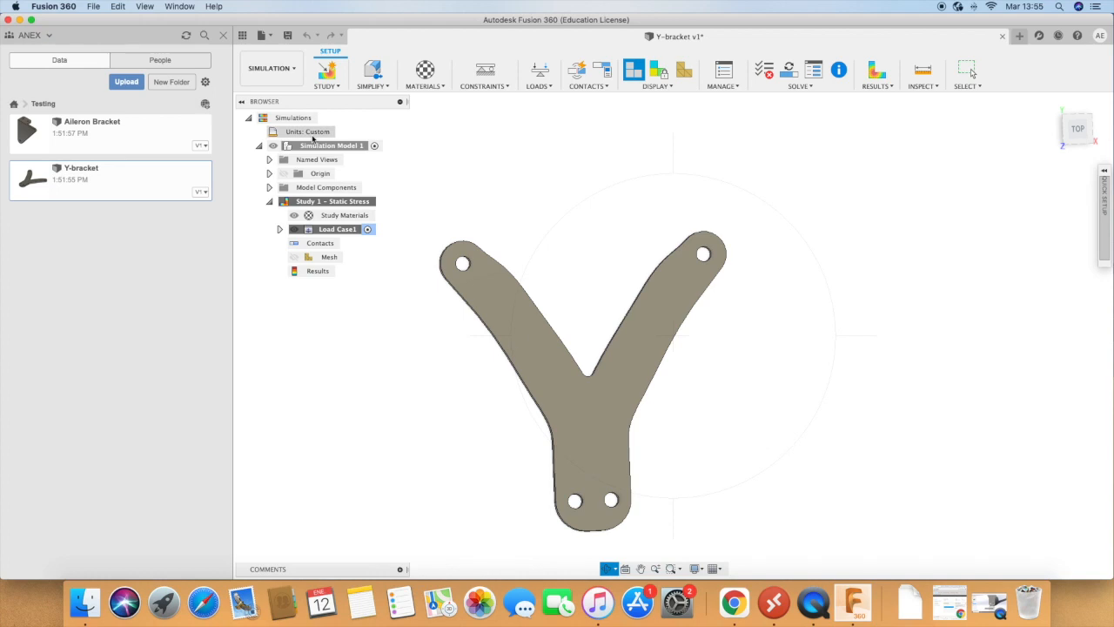
Step: Review the AISI 304 material properties and accept Same as Model as the study material, without adding another study
{"action": "left_click", "coordinate": [332, 80]}
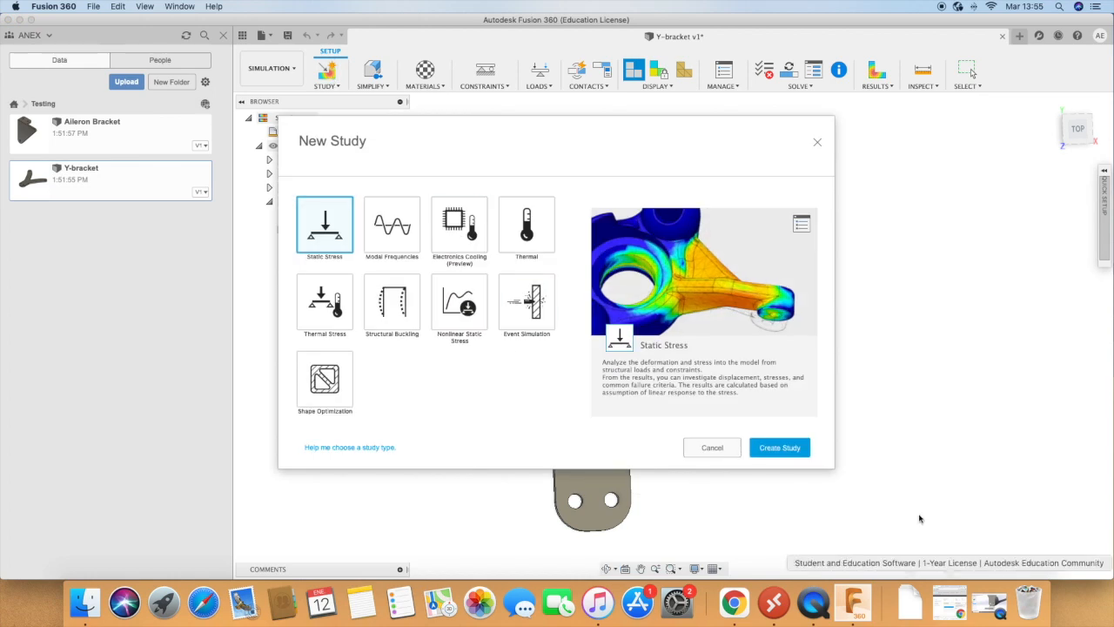
{"action": "left_click", "coordinate": [819, 143]}
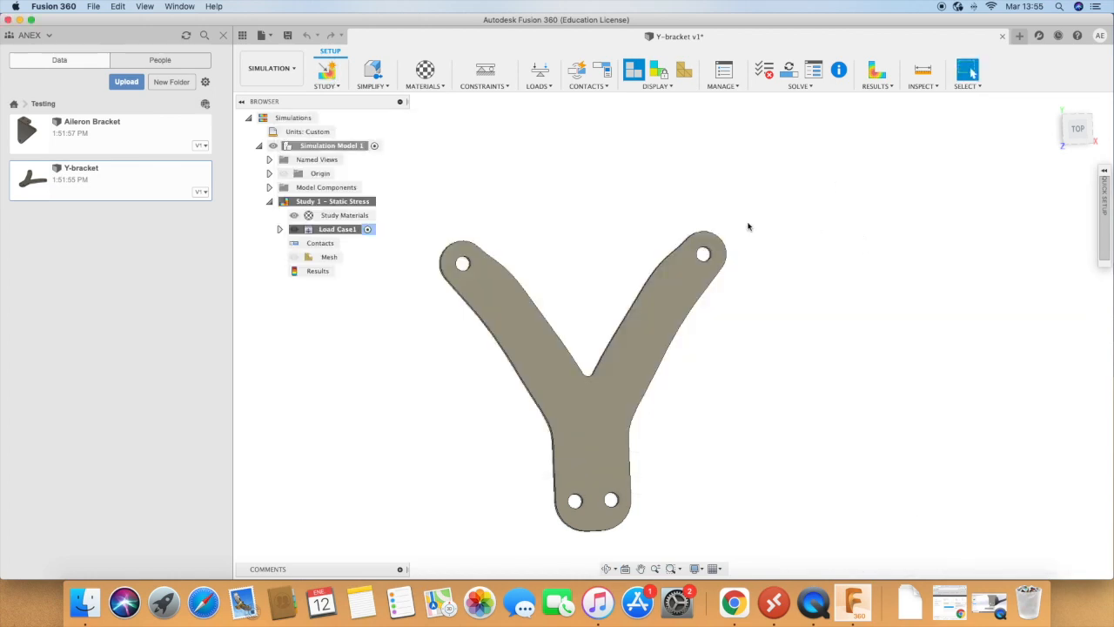
{"action": "left_click", "coordinate": [426, 79]}
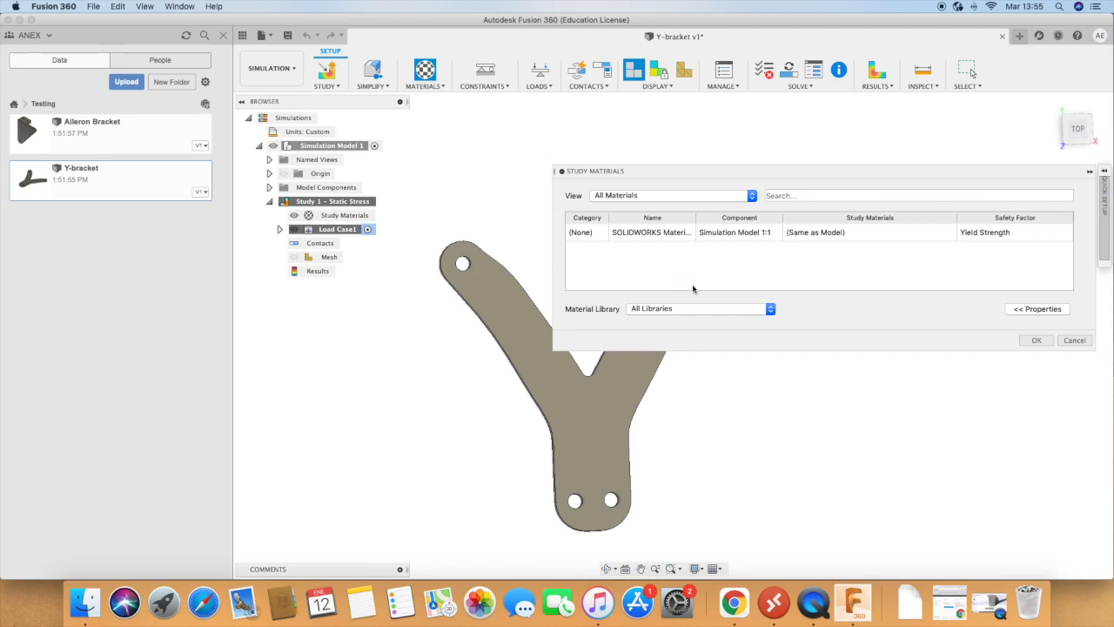
{"action": "left_click", "coordinate": [824, 233]}
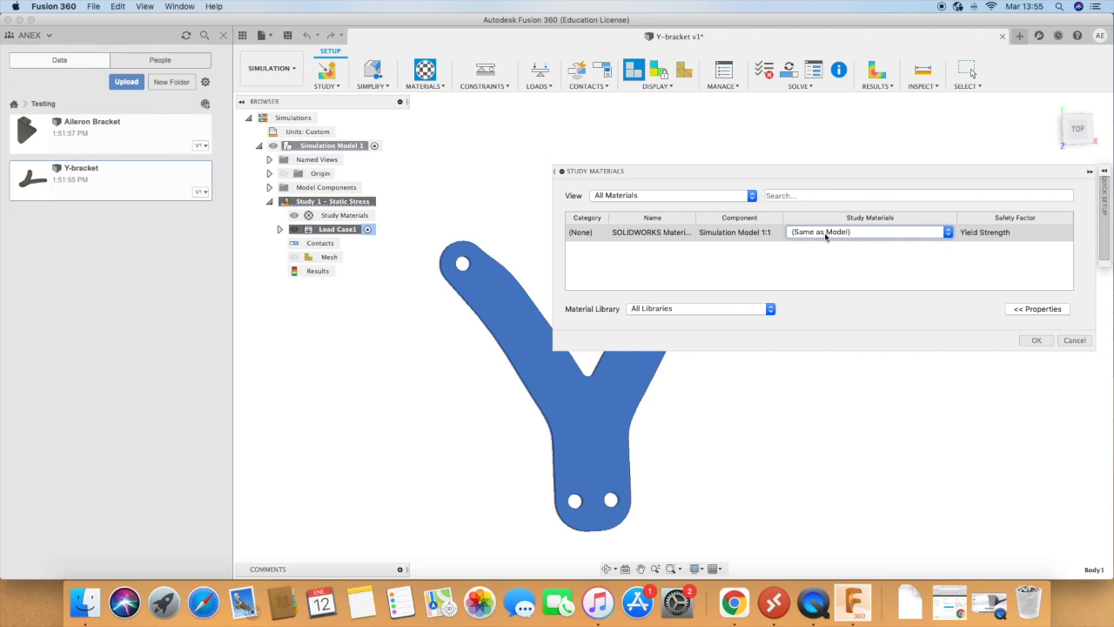
{"action": "left_click", "coordinate": [1037, 309]}
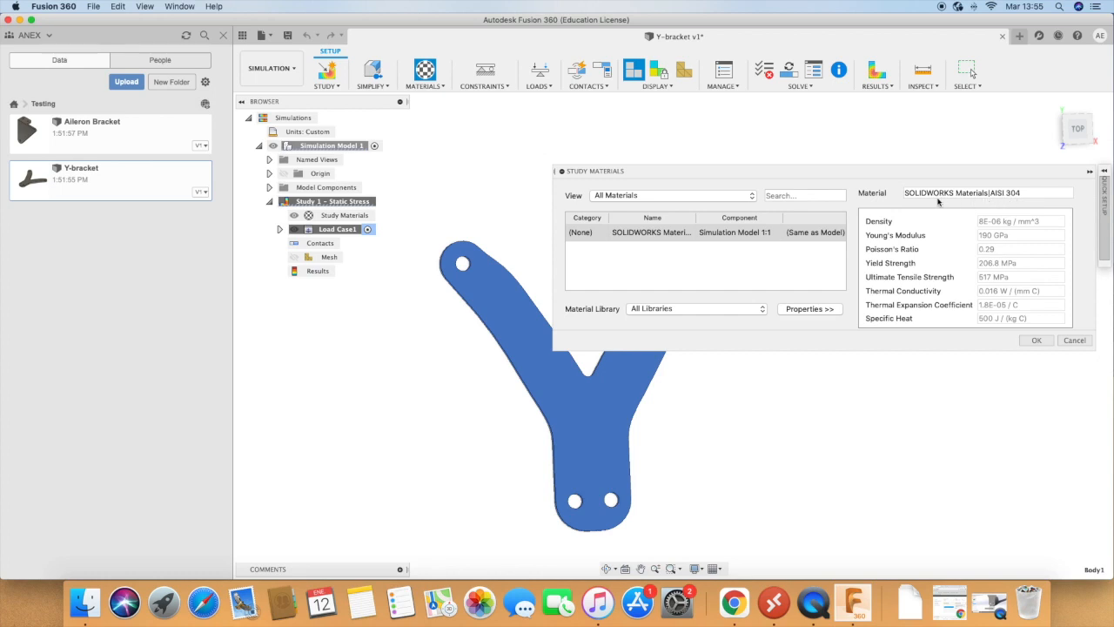
{"action": "left_click", "coordinate": [1038, 343]}
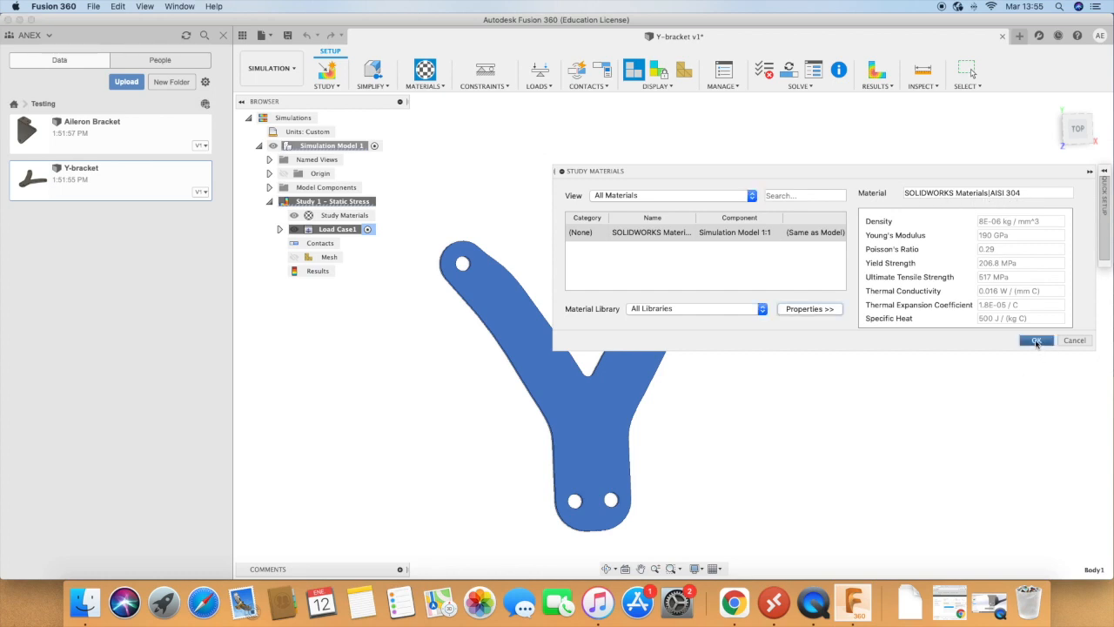
Step: Apply a Fixed structural constraint in all three axes to the inner faces of the two holes in the bracket's base
{"action": "left_click", "coordinate": [507, 88]}
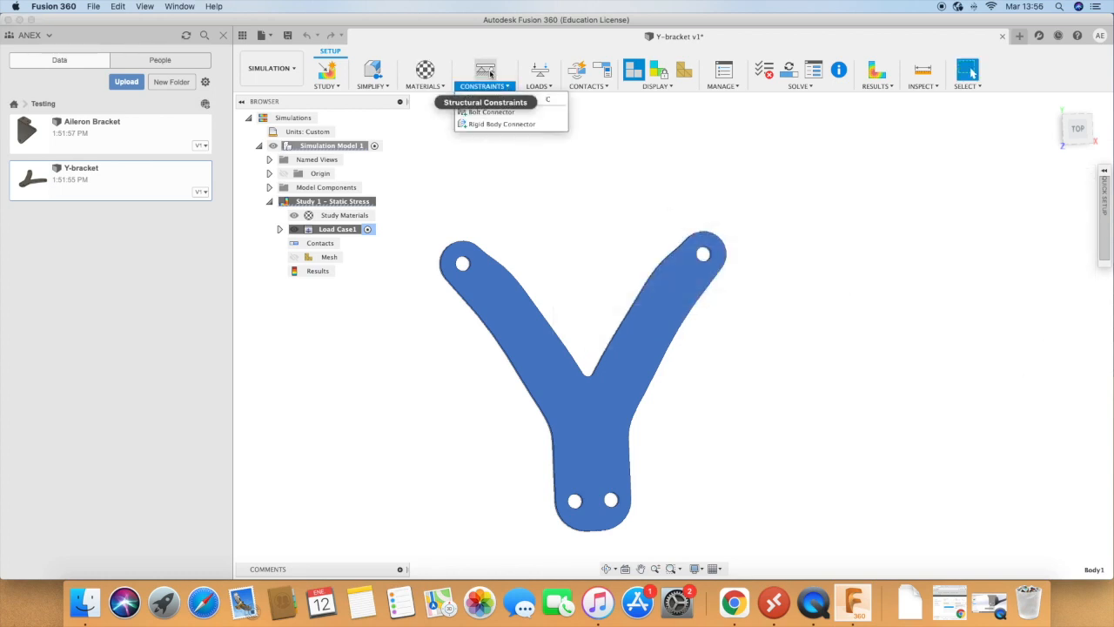
{"action": "left_click", "coordinate": [491, 74]}
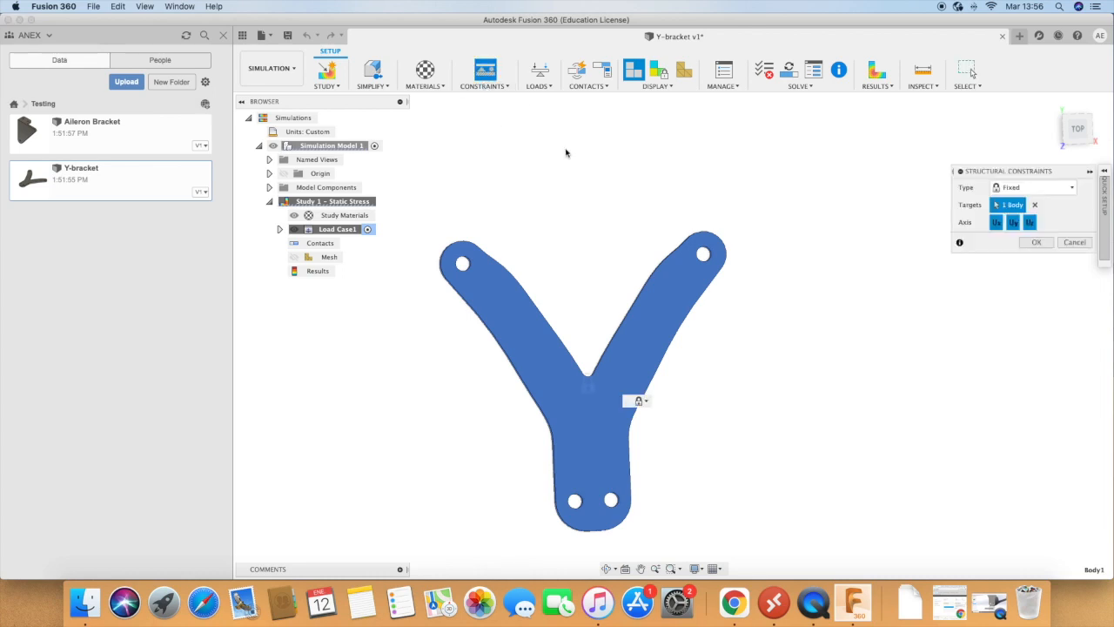
{"action": "scroll", "coordinate": [583, 505], "scroll_direction": "up", "scroll_amount": 10}
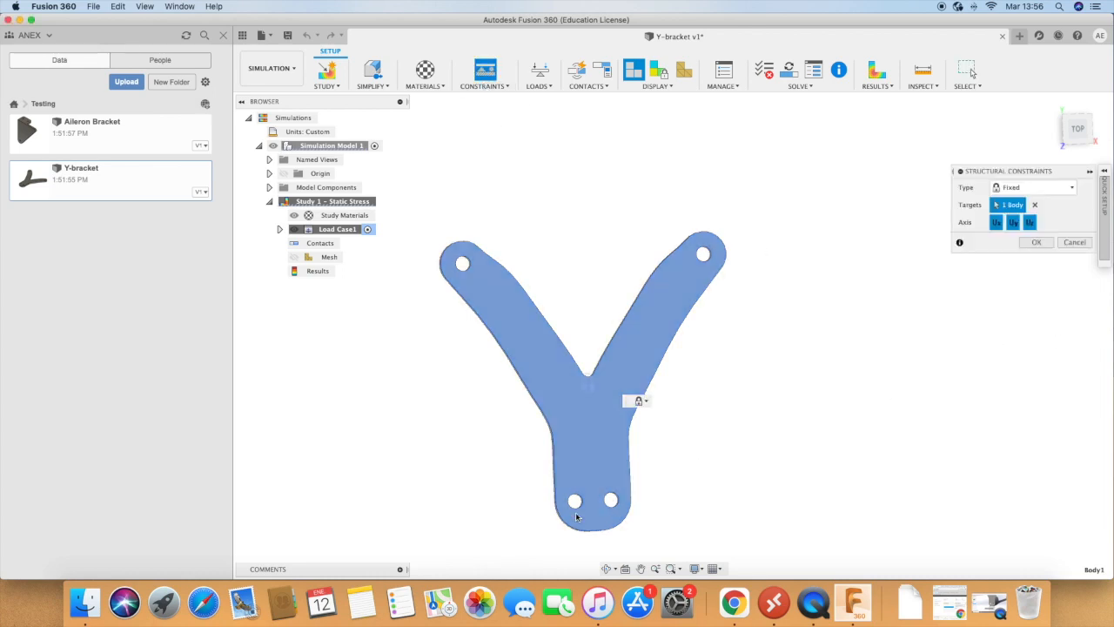
{"action": "scroll", "coordinate": [594, 472], "scroll_direction": "up", "scroll_amount": 2}
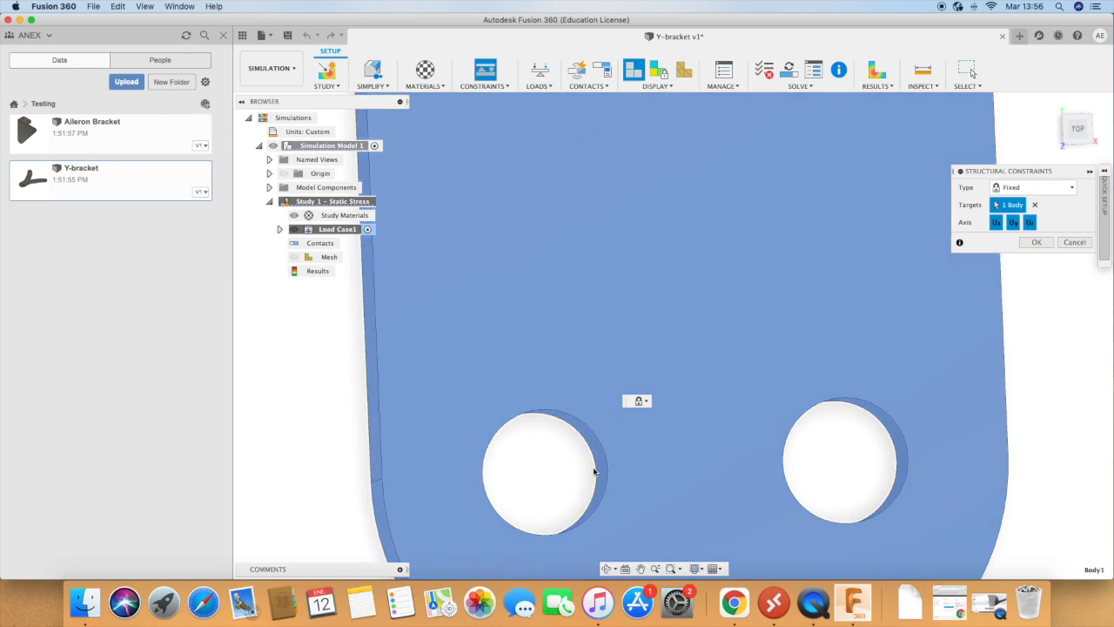
{"action": "left_click", "coordinate": [594, 444]}
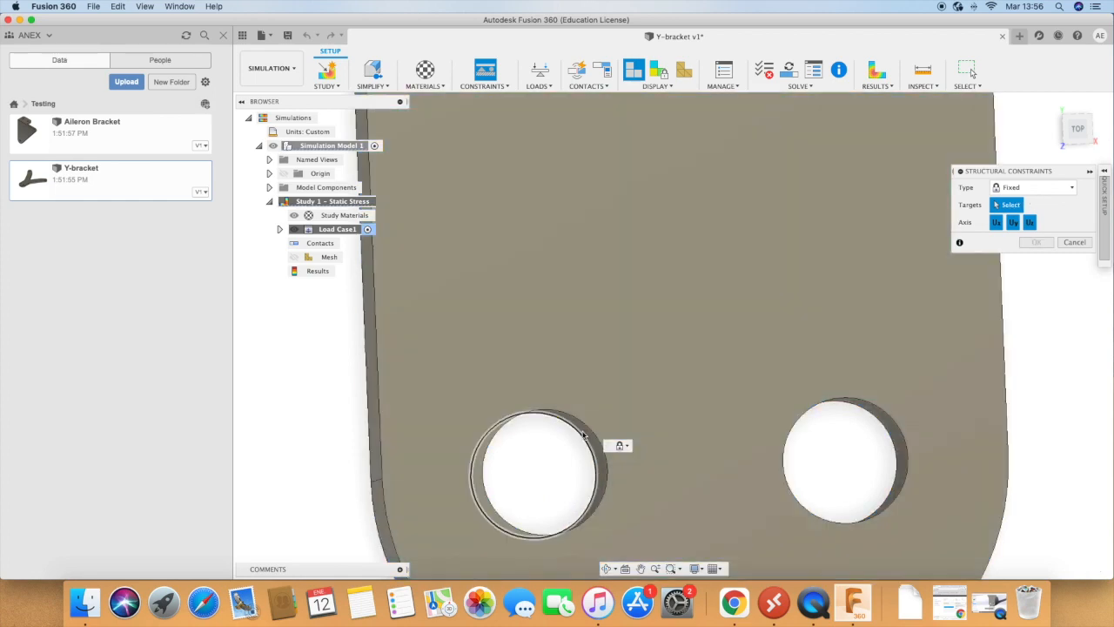
{"action": "left_click", "coordinate": [584, 433]}
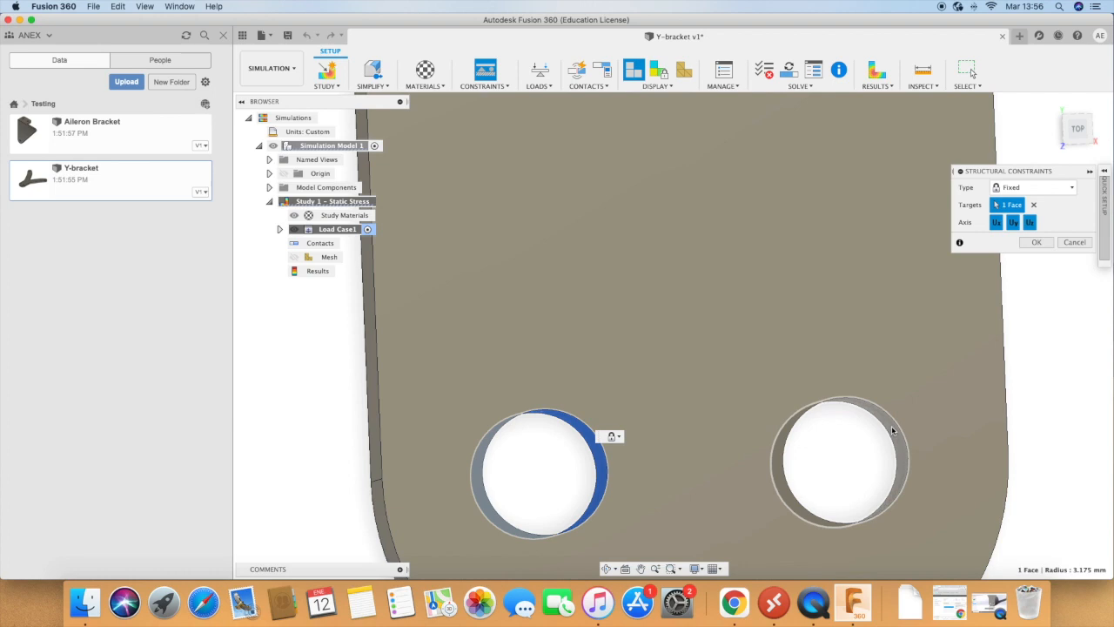
{"action": "left_click", "coordinate": [893, 430]}
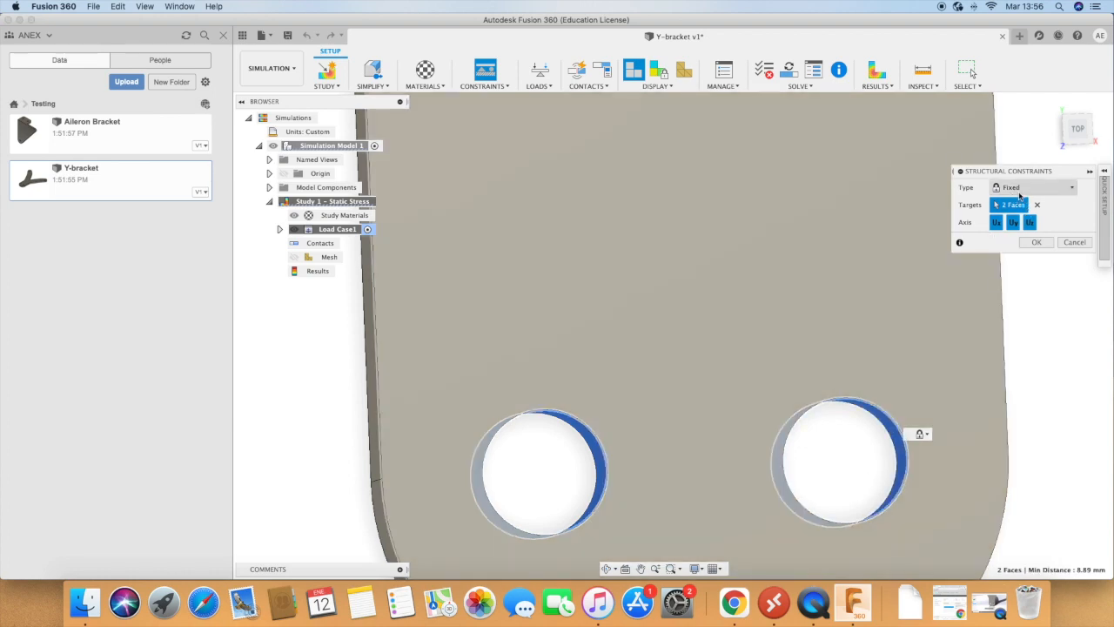
{"action": "left_click", "coordinate": [1016, 189]}
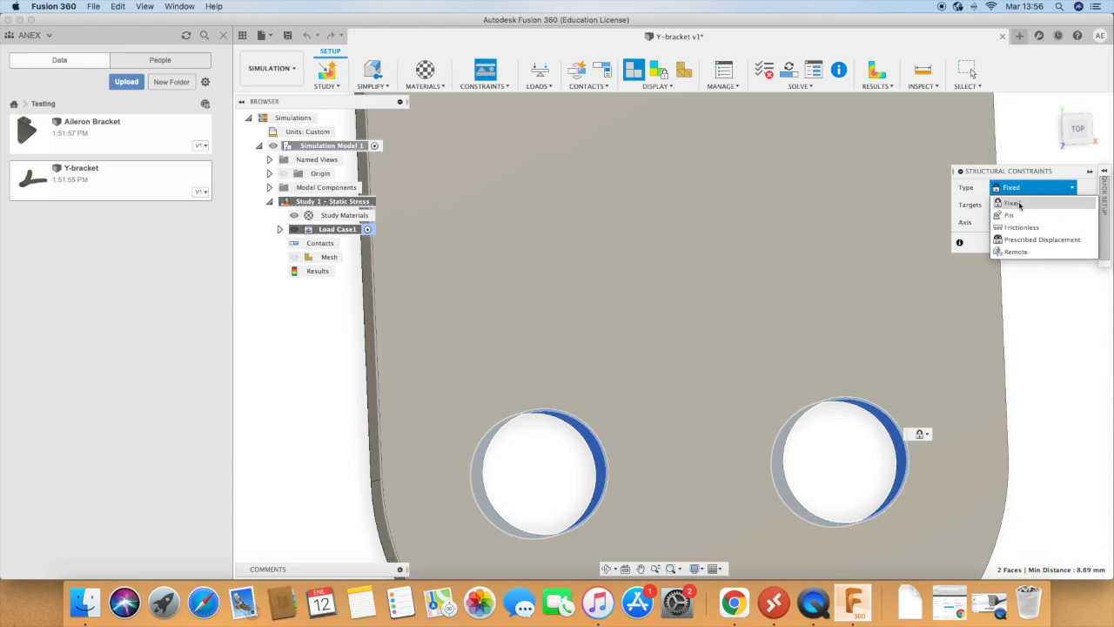
{"action": "left_click", "coordinate": [1020, 204]}
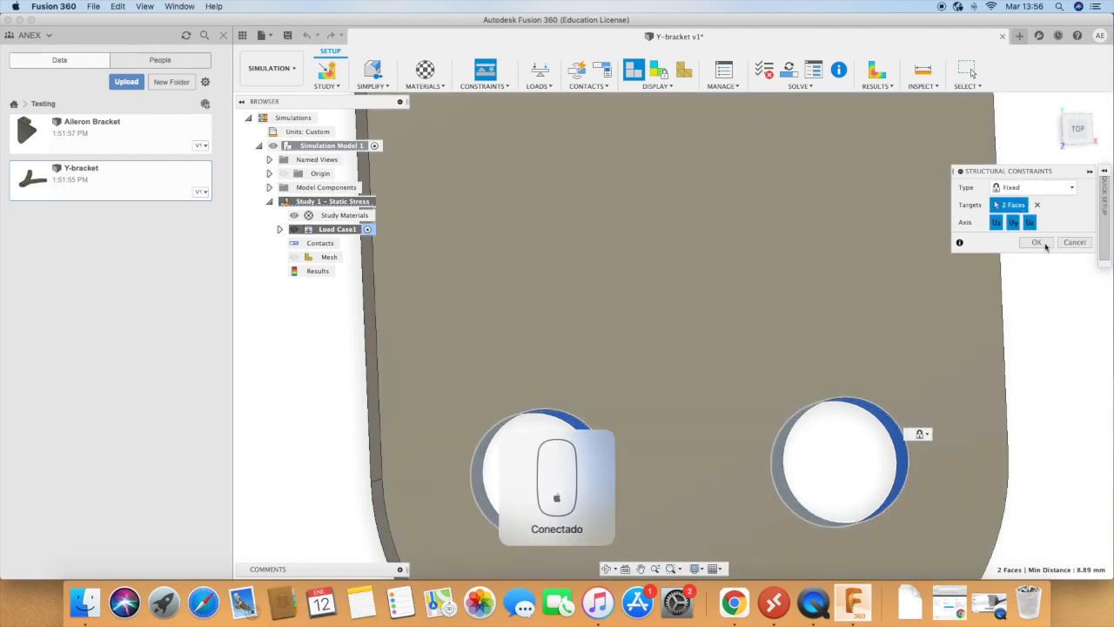
{"action": "left_click", "coordinate": [1037, 243]}
{"action": "scroll", "coordinate": [982, 320], "scroll_direction": "down", "scroll_amount": 2}
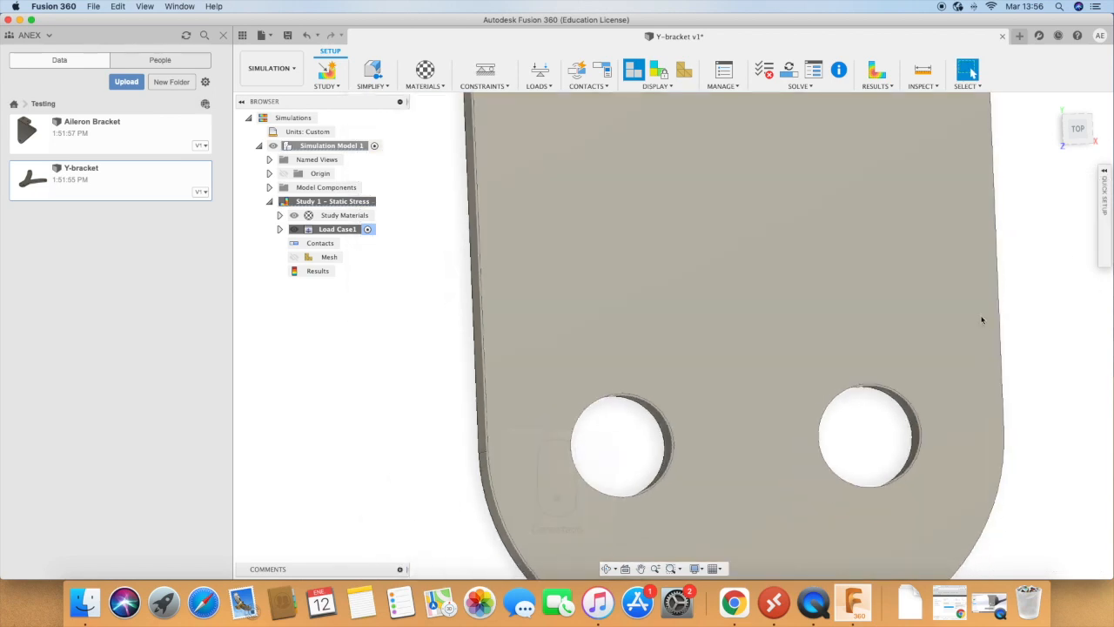
{"action": "scroll", "coordinate": [728, 331], "scroll_direction": "down", "scroll_amount": 6}
{"action": "scroll", "coordinate": [690, 344], "scroll_direction": "down", "scroll_amount": 2}
{"action": "scroll", "coordinate": [794, 161], "scroll_direction": "up", "scroll_amount": 3}
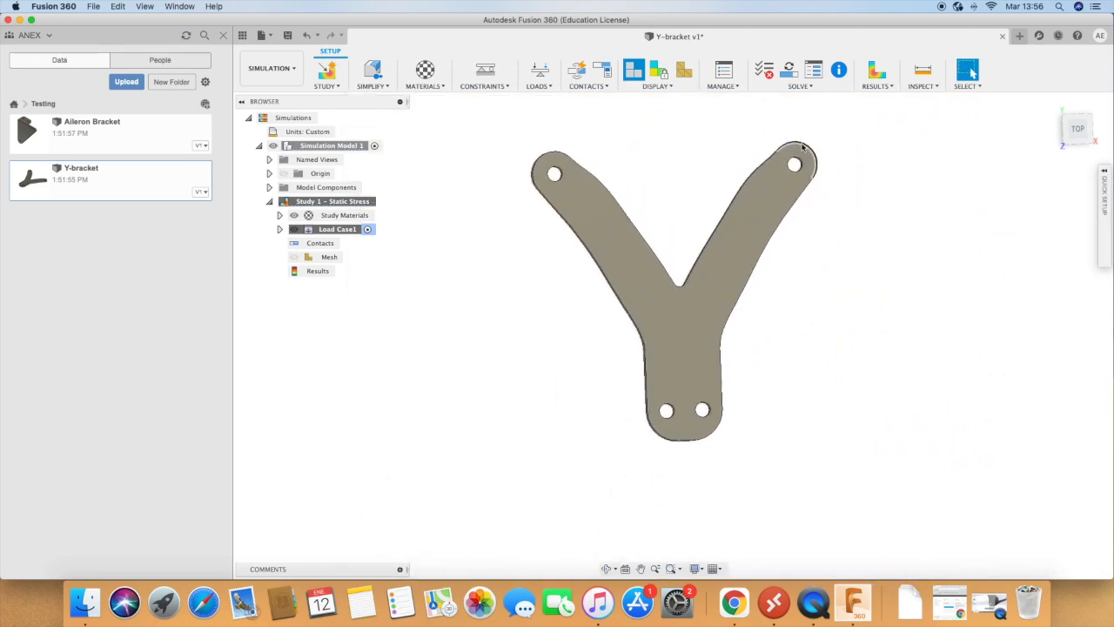
Step: Start a Force load on the inner face of the right arm's hole and set its X angle to -90 deg
{"action": "left_click", "coordinate": [540, 71]}
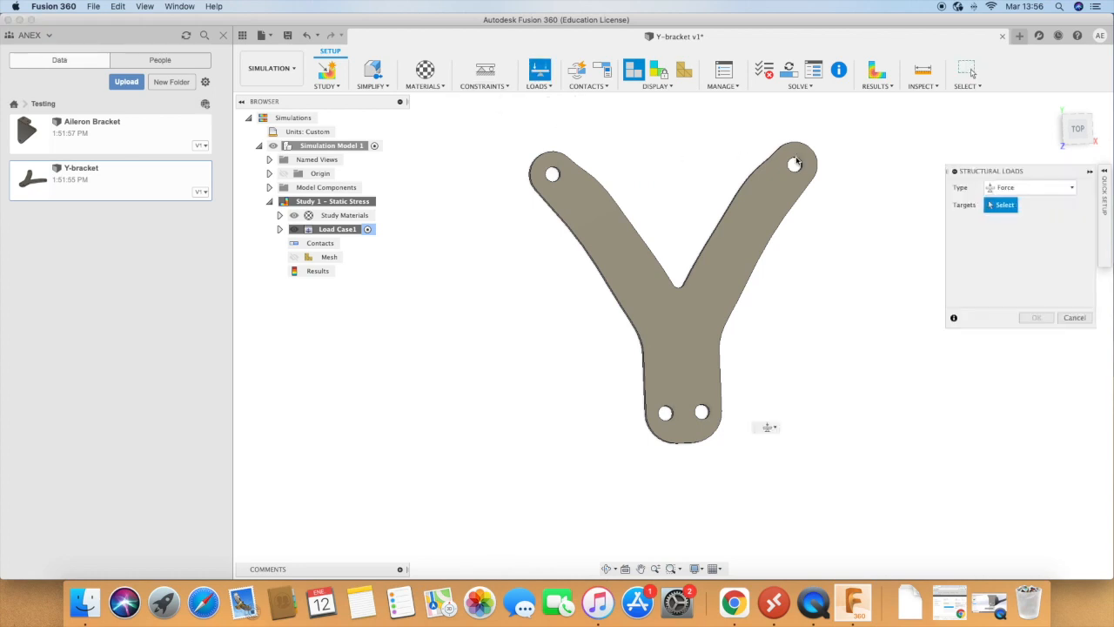
{"action": "scroll", "coordinate": [836, 169], "scroll_direction": "up", "scroll_amount": 5}
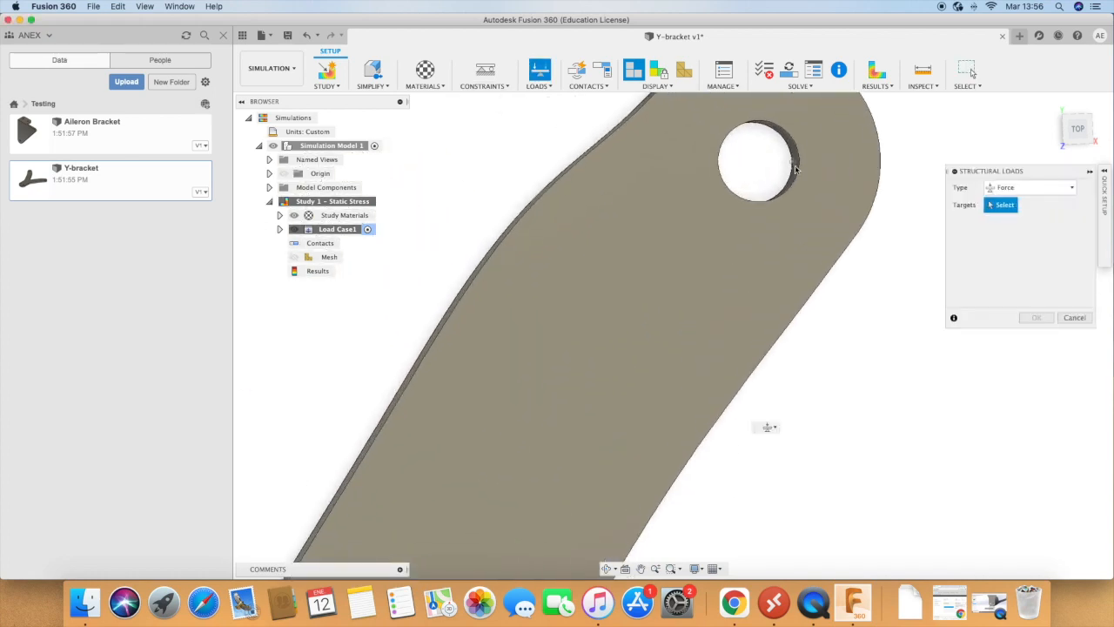
{"action": "left_click", "coordinate": [794, 168]}
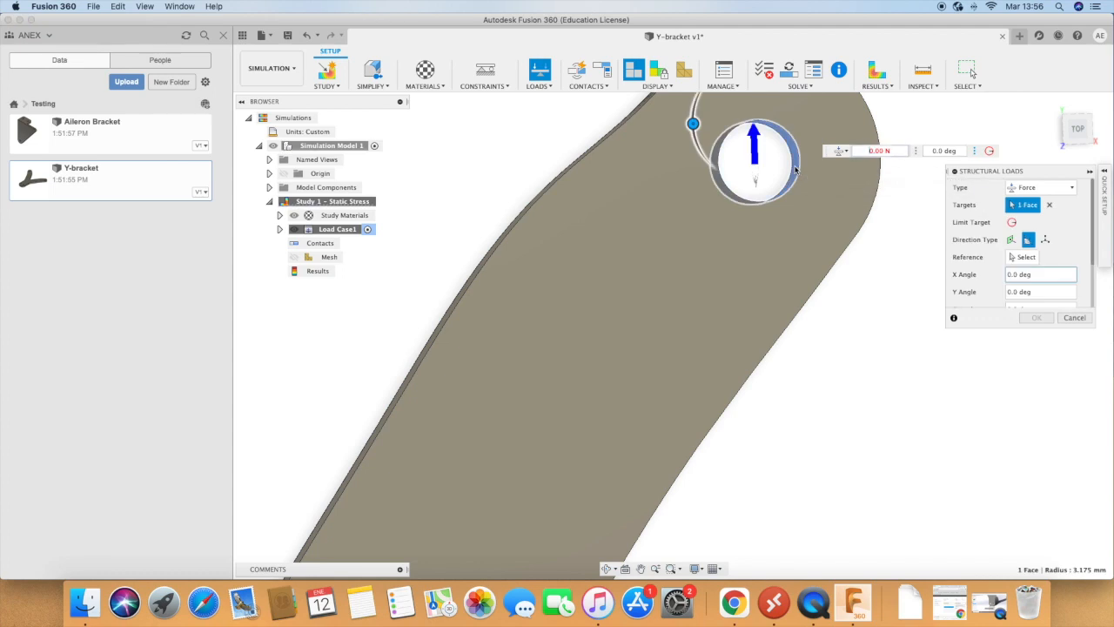
{"action": "scroll", "coordinate": [810, 249], "scroll_direction": "down", "scroll_amount": 8}
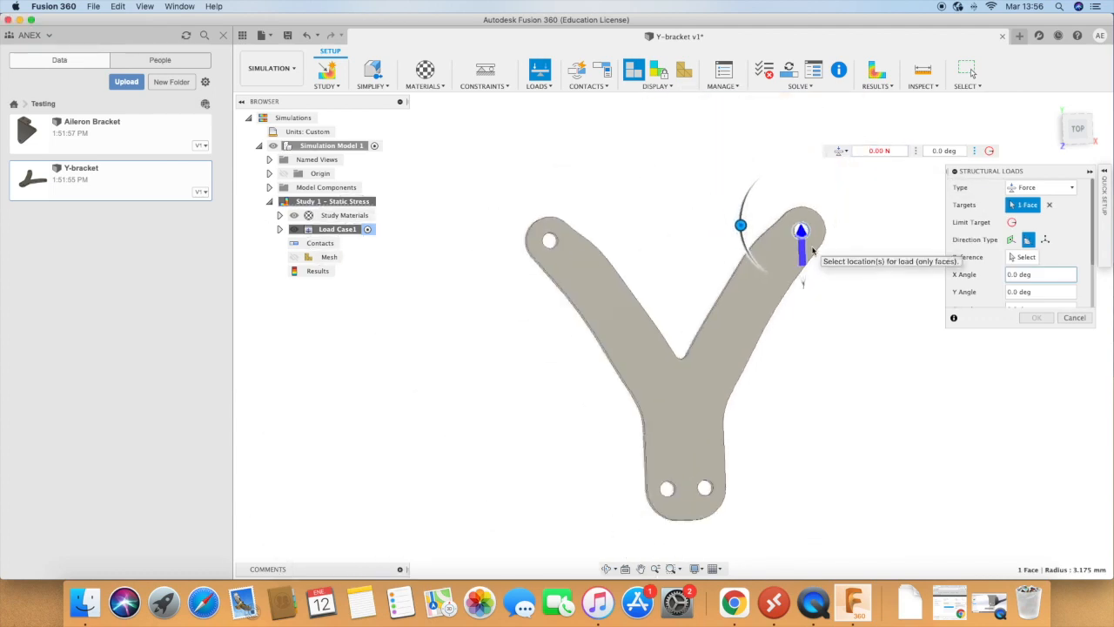
{"action": "scroll", "coordinate": [814, 251], "scroll_direction": "up", "scroll_amount": 4}
{"action": "left_click_drag", "start_coordinate": [737, 218], "coordinate": [769, 160]}
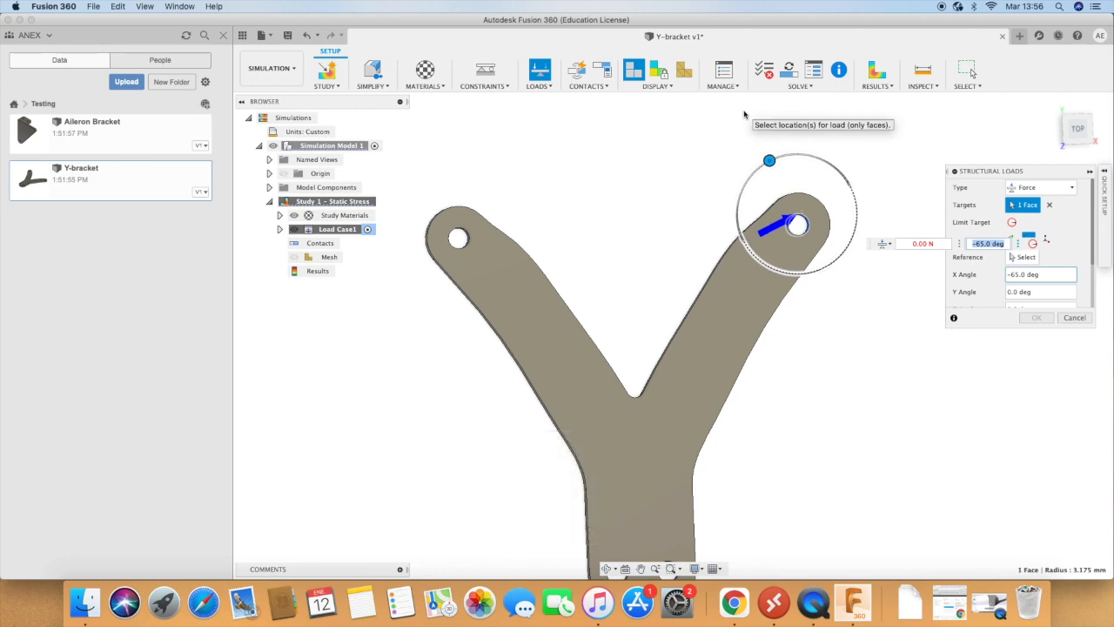
{"action": "left_click_drag", "start_coordinate": [769, 160], "coordinate": [799, 140]}
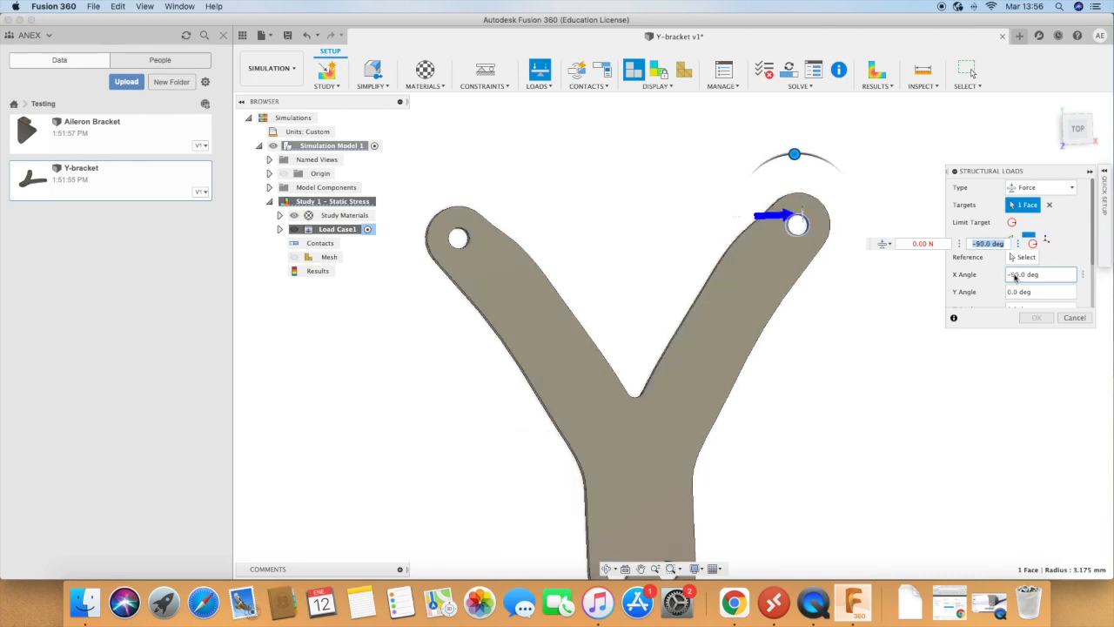
Step: Set the right-hand force's magnitude to 100 N and show its unit options
{"action": "left_click", "coordinate": [1046, 291]}
{"action": "scroll", "coordinate": [1054, 261], "scroll_direction": "down", "scroll_amount": 3}
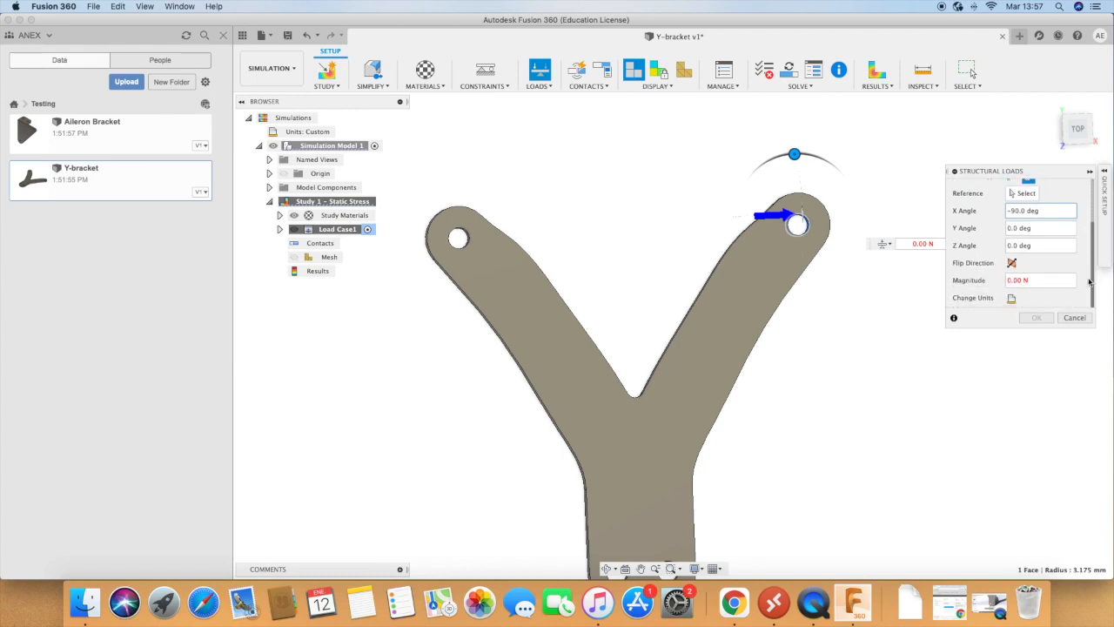
{"action": "left_click", "coordinate": [1048, 281]}
{"action": "type", "text": "100"}
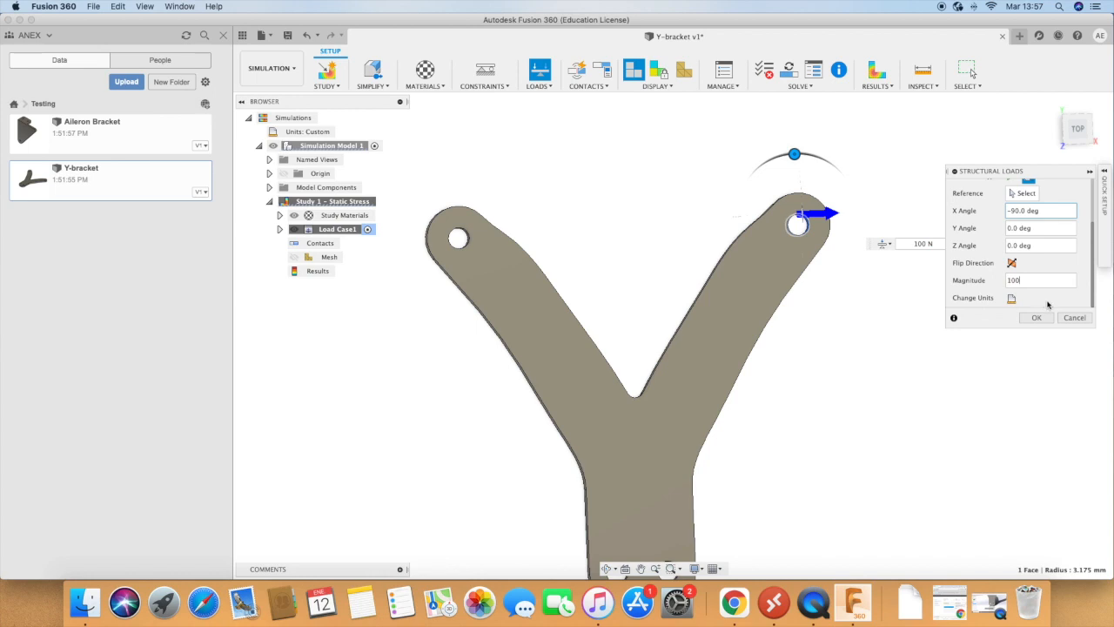
{"action": "left_click", "coordinate": [1012, 298]}
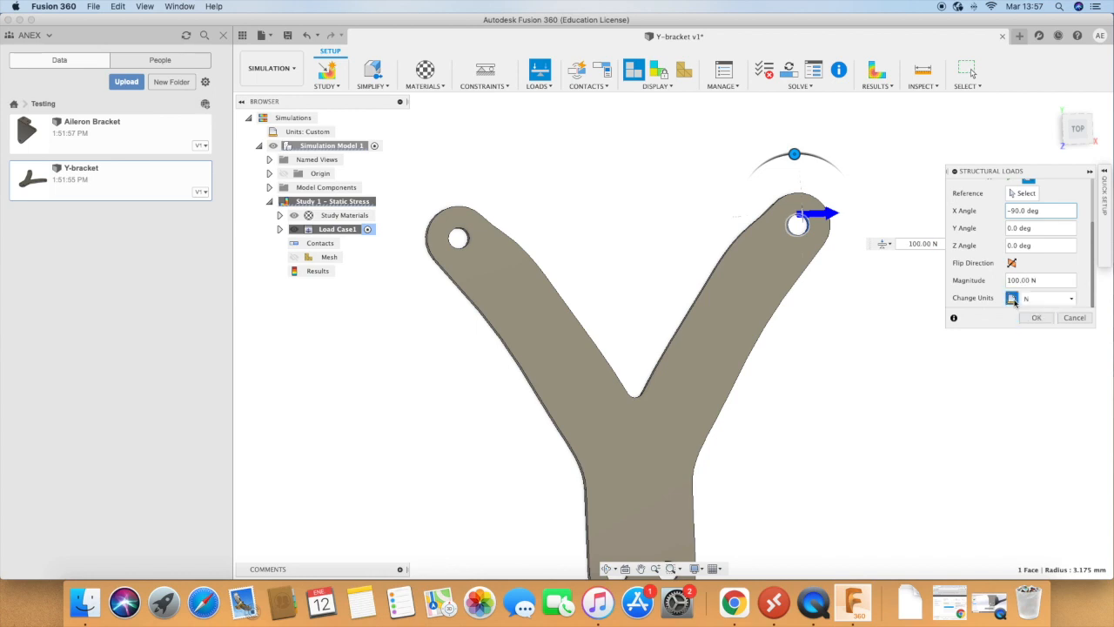
Step: Try the Normal direction type, return to Angle (delta), set the X angle to -90 deg again and apply the right-hand force
{"action": "scroll", "coordinate": [1076, 286], "scroll_direction": "up", "scroll_amount": 3}
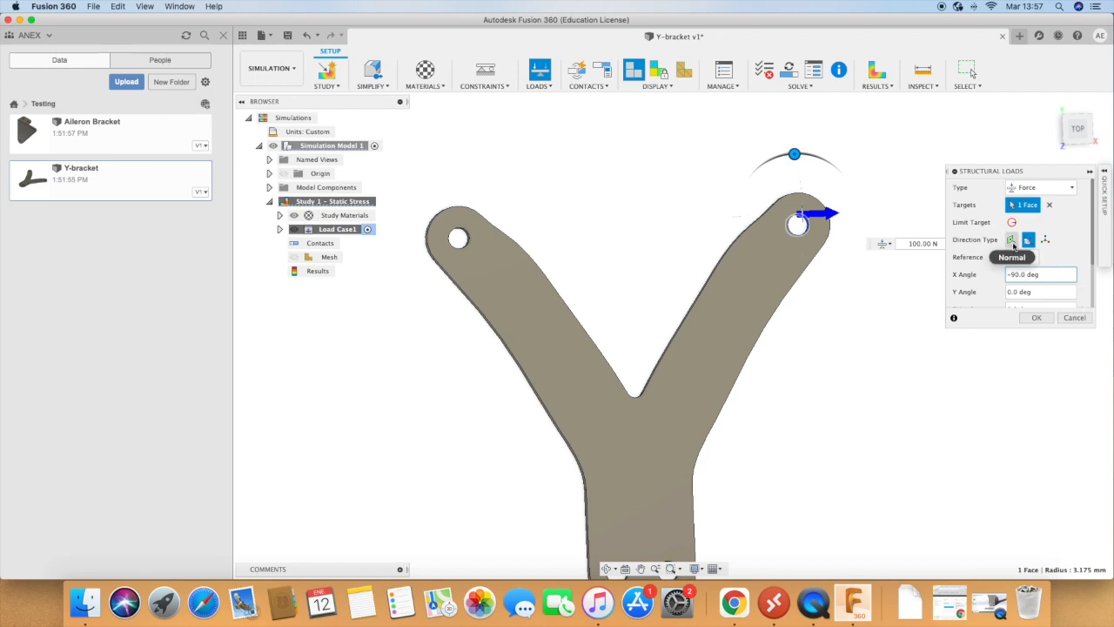
{"action": "left_click", "coordinate": [1011, 240]}
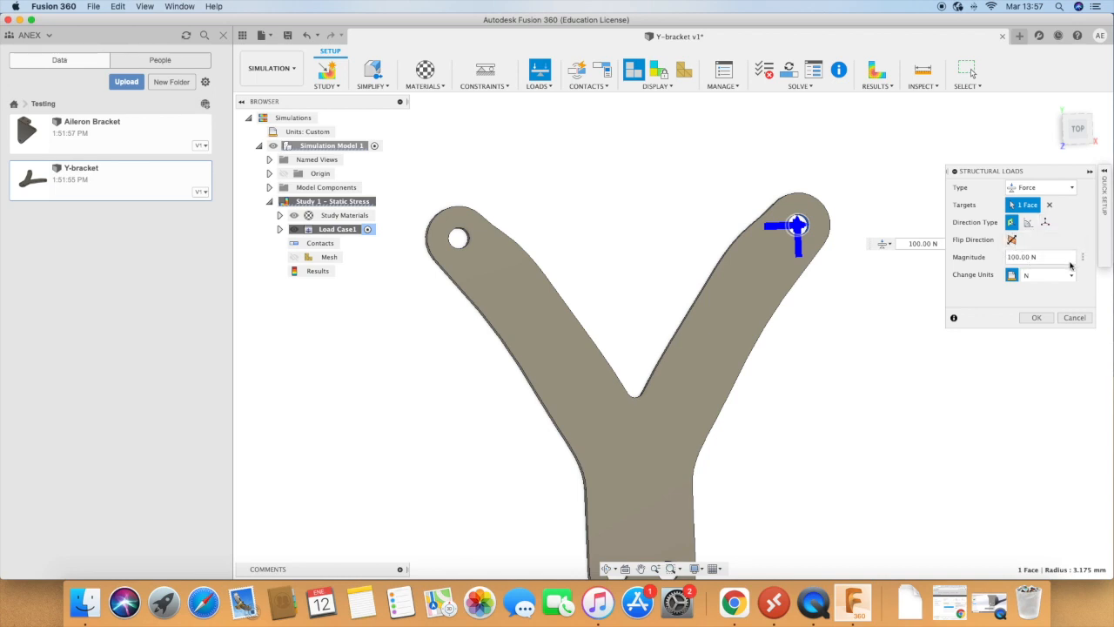
{"action": "left_click", "coordinate": [1028, 222]}
{"action": "left_click_drag", "start_coordinate": [737, 217], "coordinate": [800, 148]}
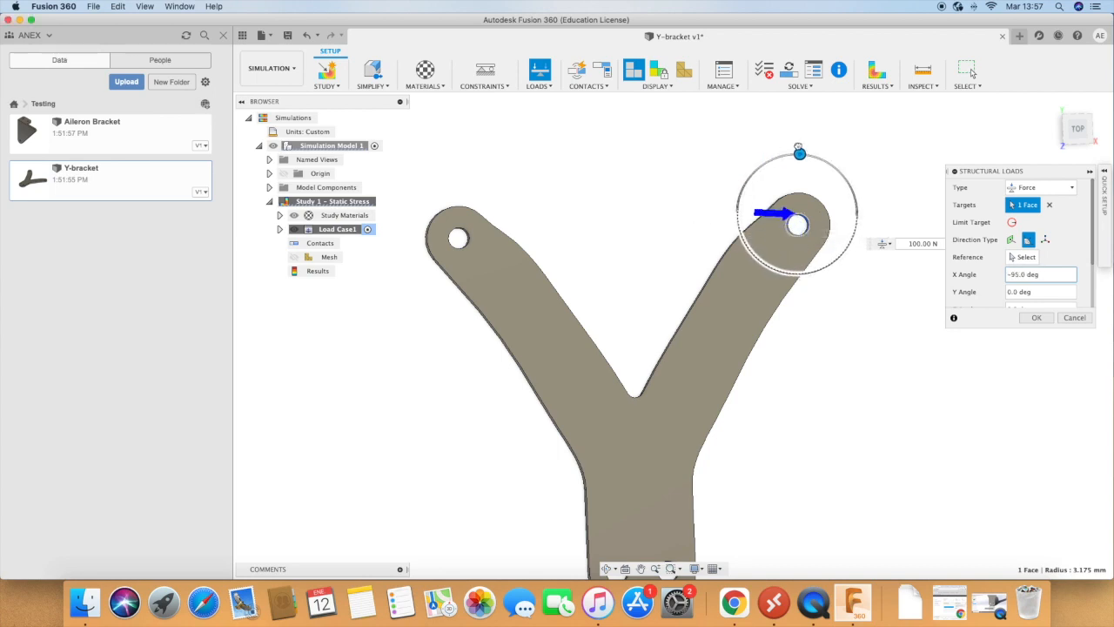
{"action": "left_click", "coordinate": [1042, 318]}
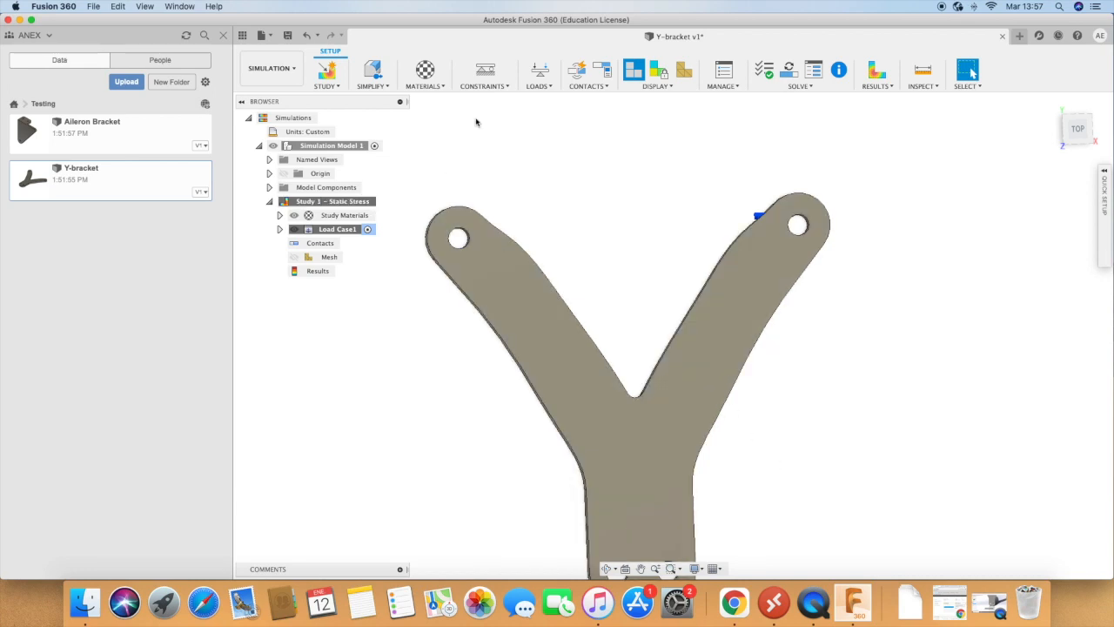
Step: Start a Force load on the inner face of the left arm's hole and set its X angle to 90 deg
{"action": "left_click", "coordinate": [540, 71]}
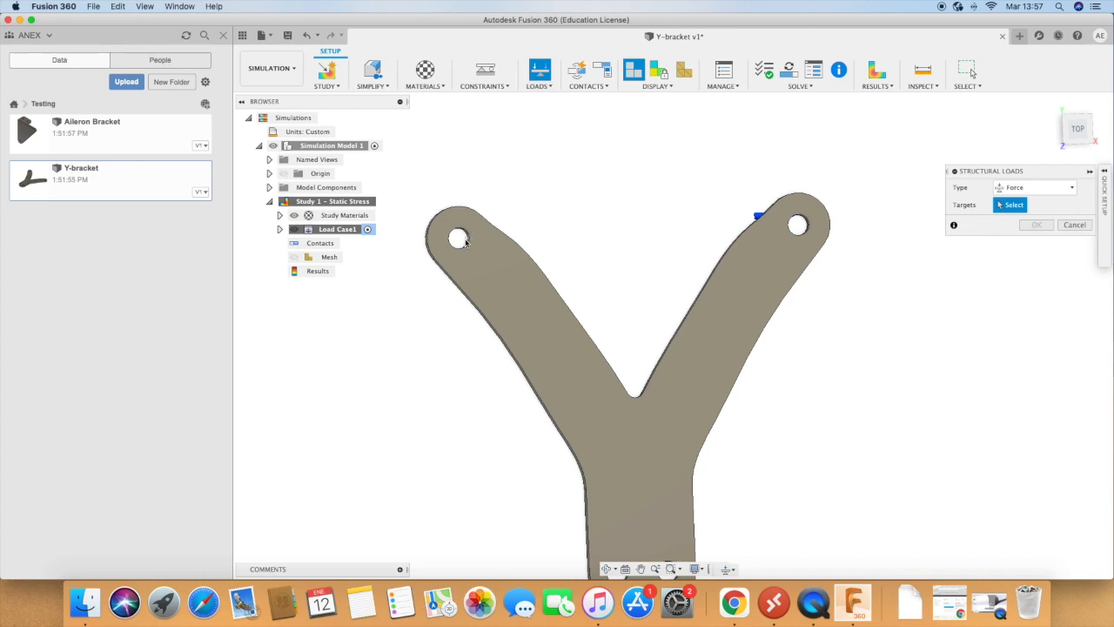
{"action": "scroll", "coordinate": [465, 242], "scroll_direction": "up", "scroll_amount": 5}
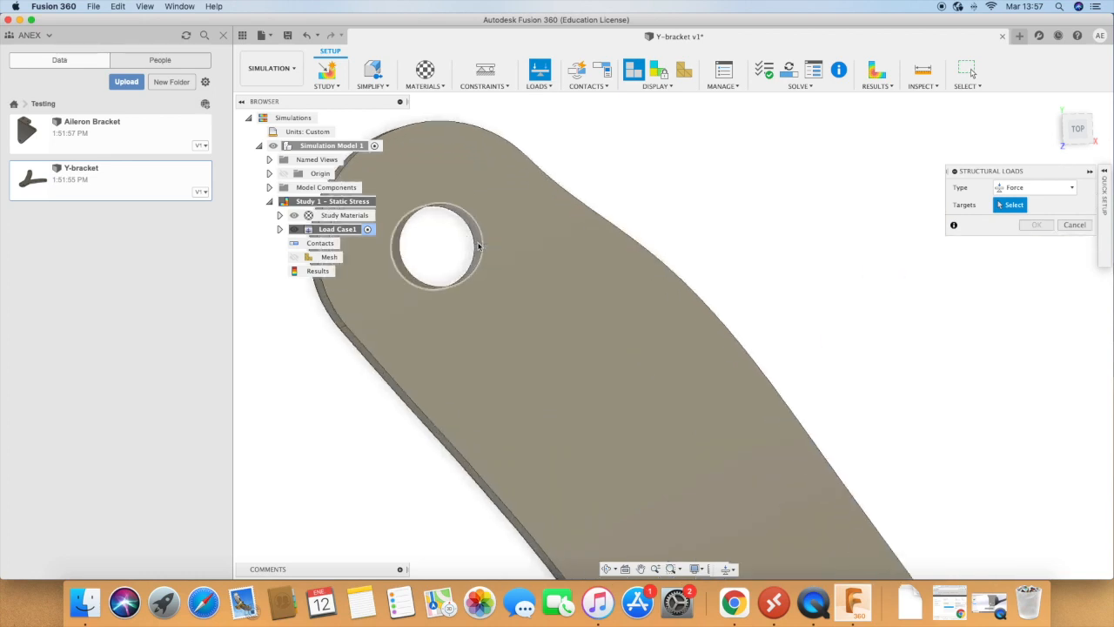
{"action": "left_click", "coordinate": [478, 246]}
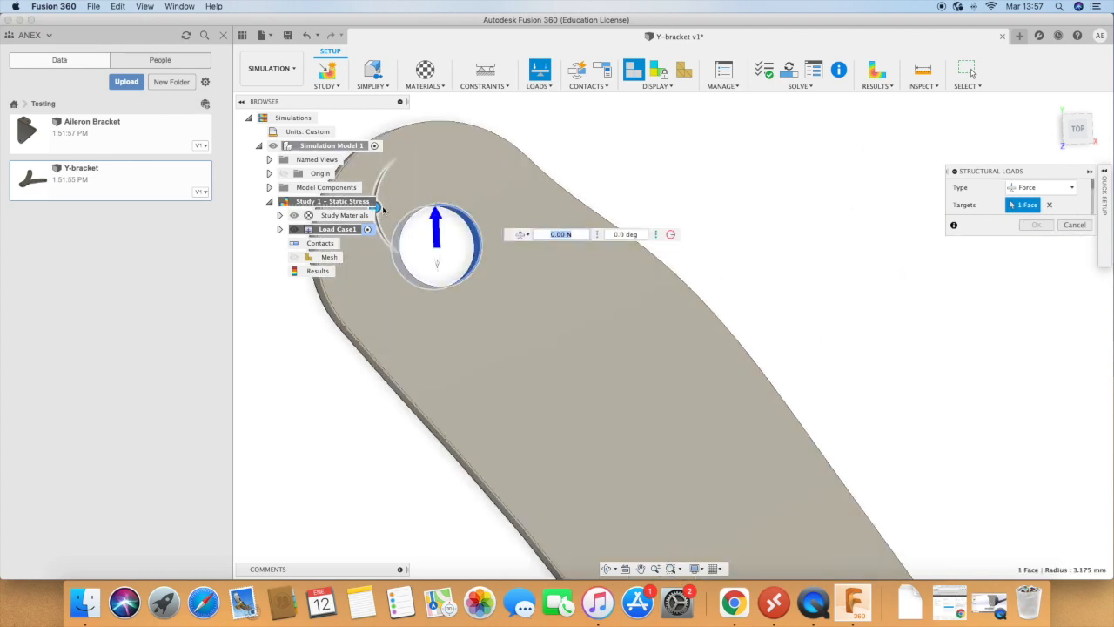
{"action": "key", "text": "Tab"}
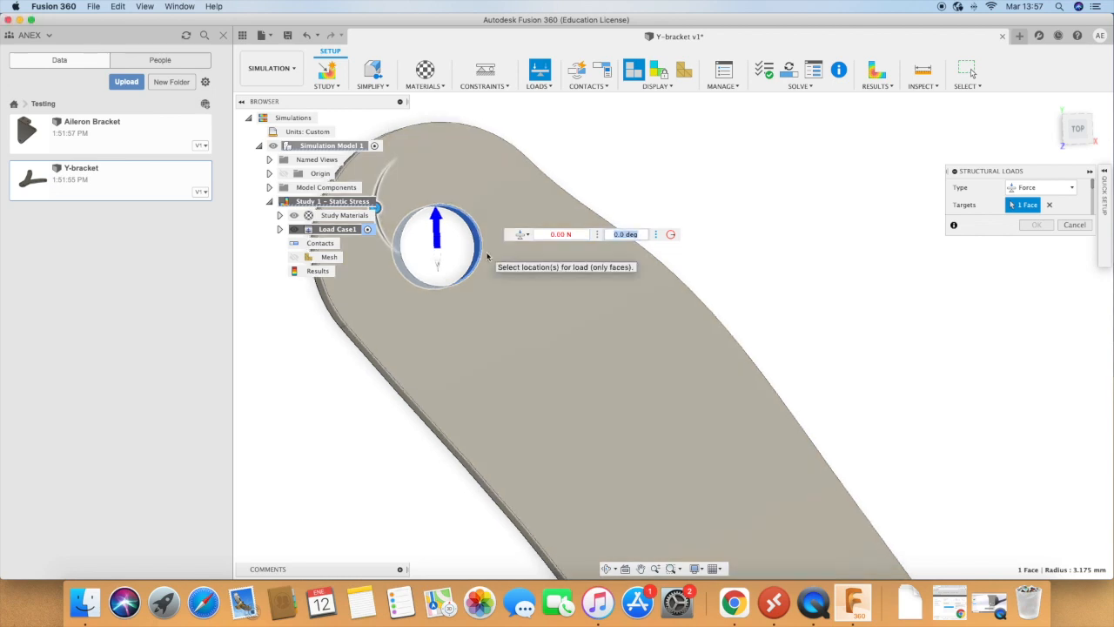
{"action": "scroll", "coordinate": [448, 235], "scroll_direction": "down", "scroll_amount": 5}
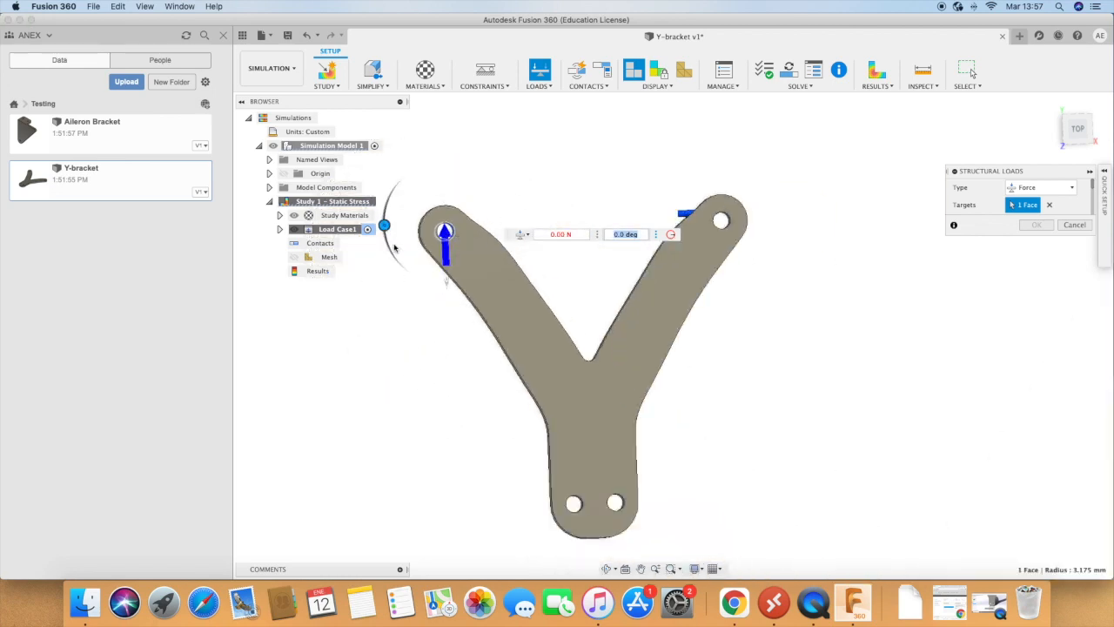
{"action": "left_click_drag", "start_coordinate": [384, 225], "coordinate": [447, 283]}
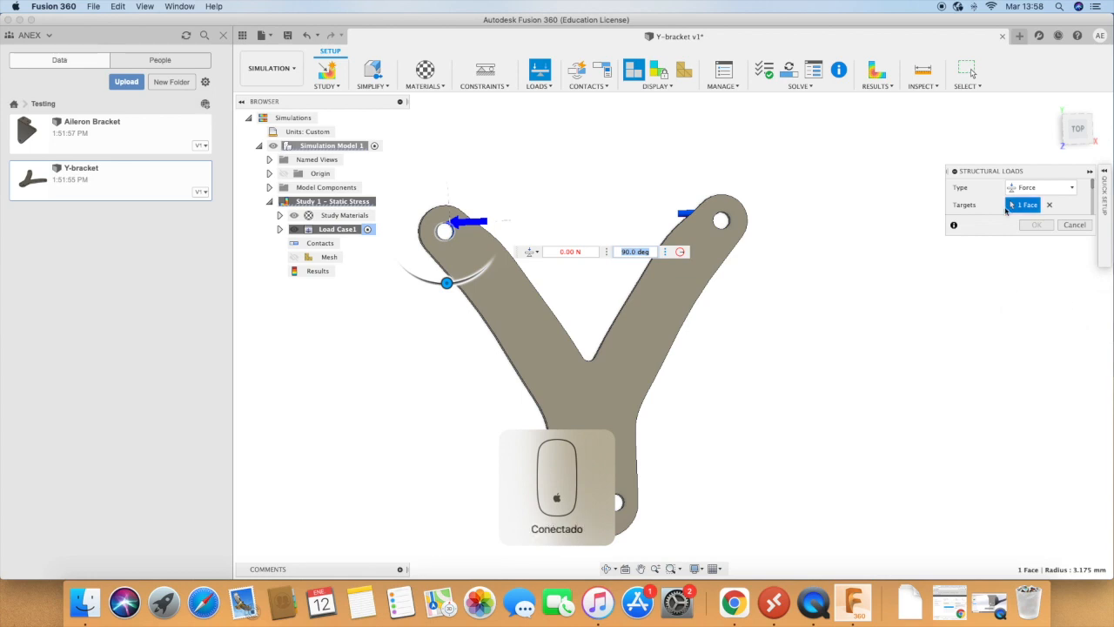
Step: Set the left-hand force's magnitude to 100 N and apply the load
{"action": "scroll", "coordinate": [1000, 202], "scroll_direction": "down", "scroll_amount": 3}
{"action": "scroll", "coordinate": [1010, 200], "scroll_direction": "up", "scroll_amount": 3}
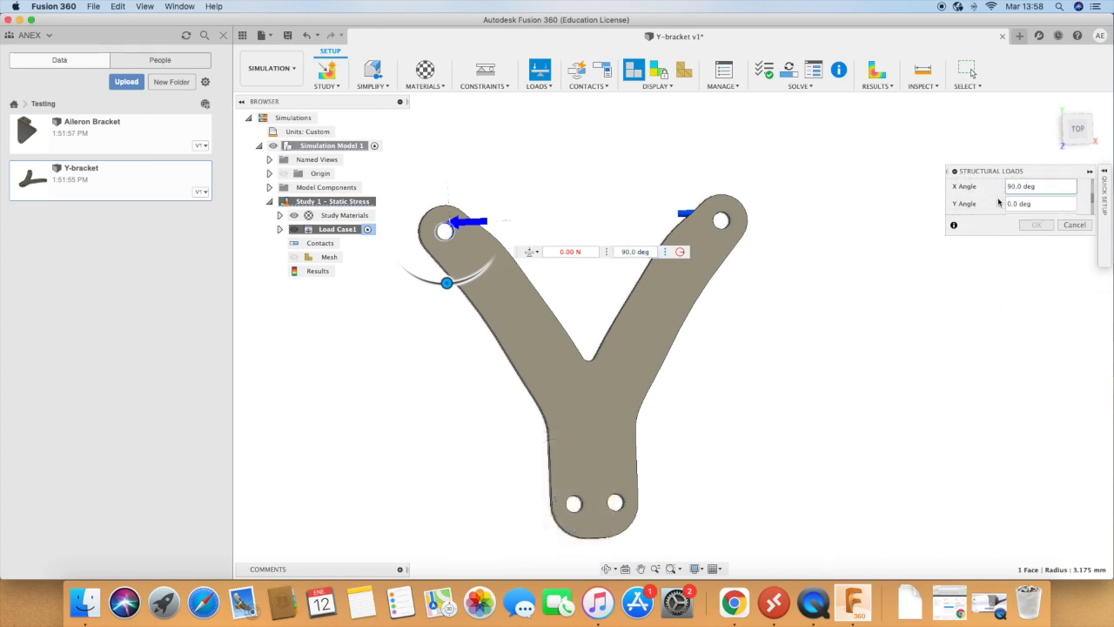
{"action": "left_click", "coordinate": [1029, 192]}
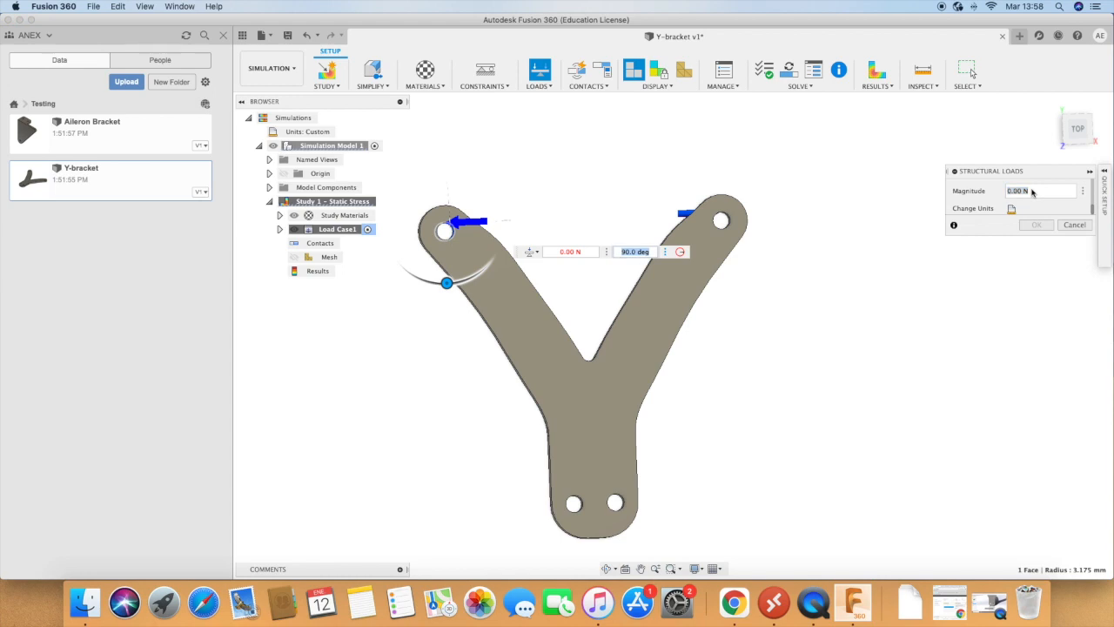
{"action": "type", "text": "100"}
{"action": "left_click", "coordinate": [1036, 225]}
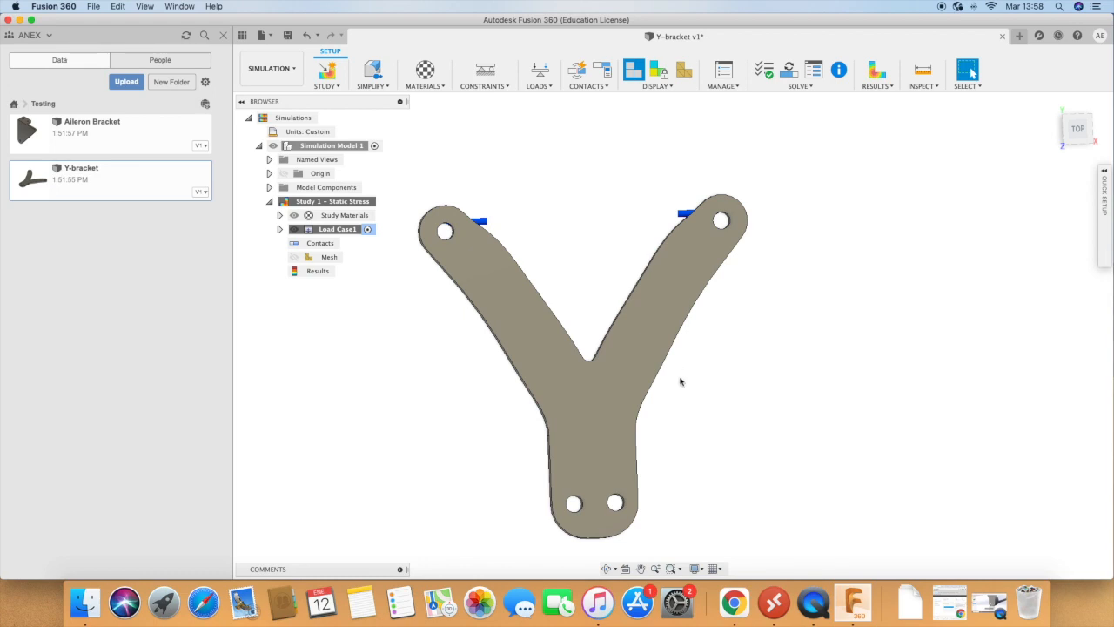
Step: Expand Load Case1, generate the mesh with its default settings, and return to the plain model display
{"action": "left_click", "coordinate": [280, 230]}
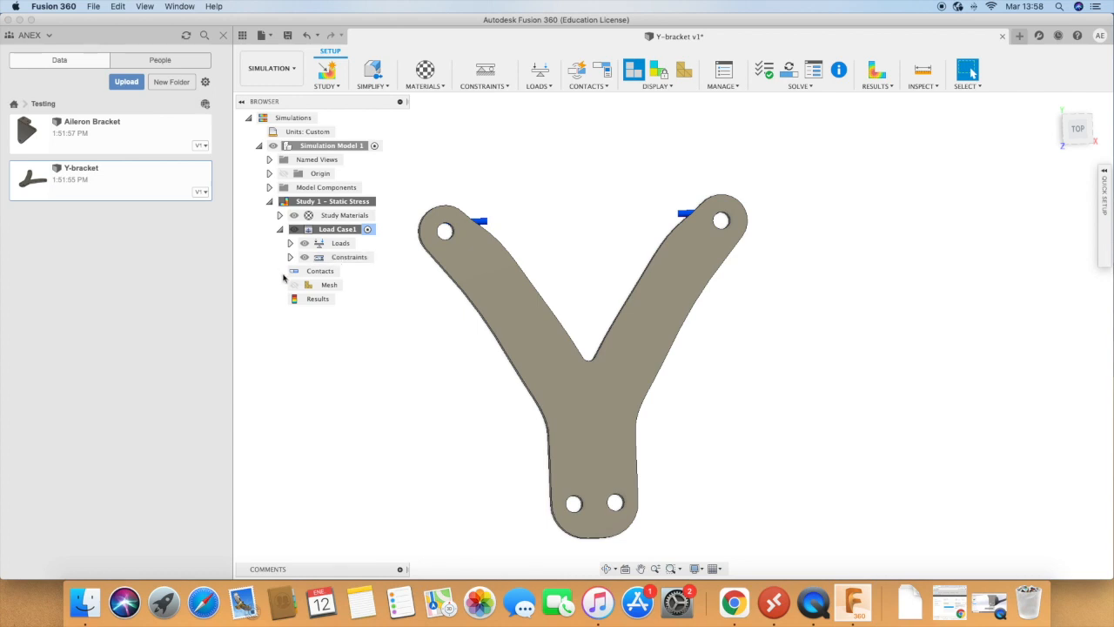
{"action": "left_click", "coordinate": [332, 285]}
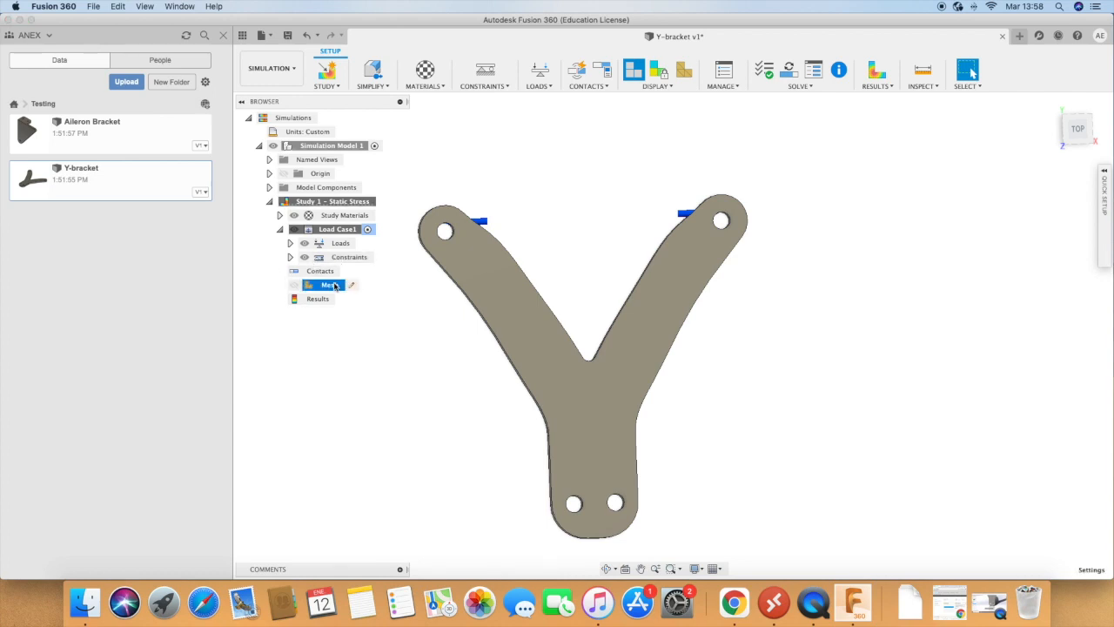
{"action": "right_click", "coordinate": [328, 288]}
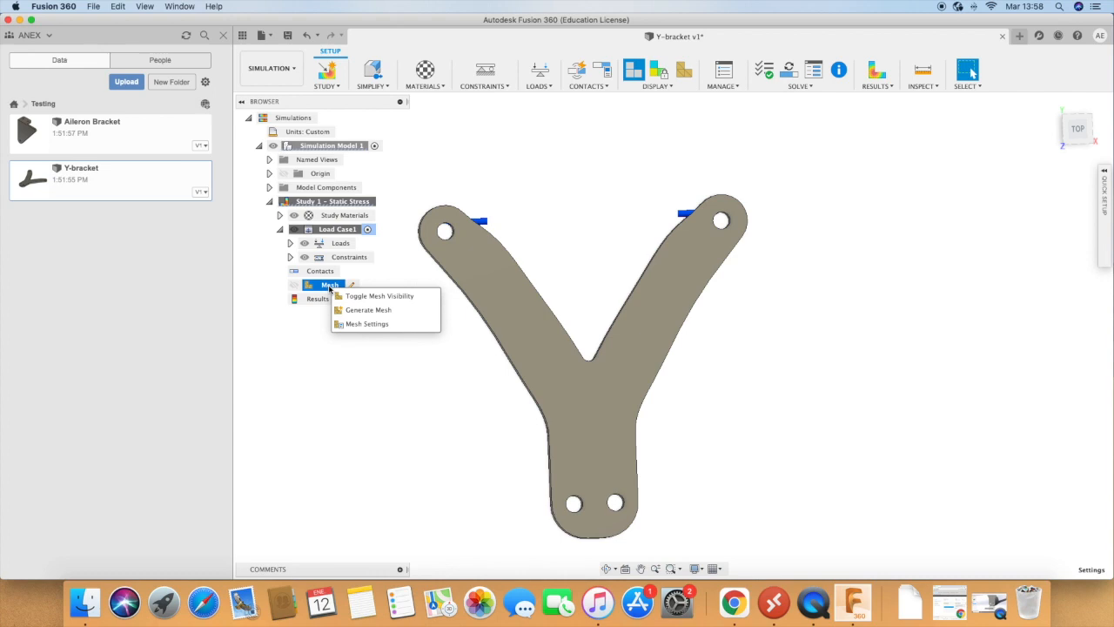
{"action": "left_click", "coordinate": [364, 310]}
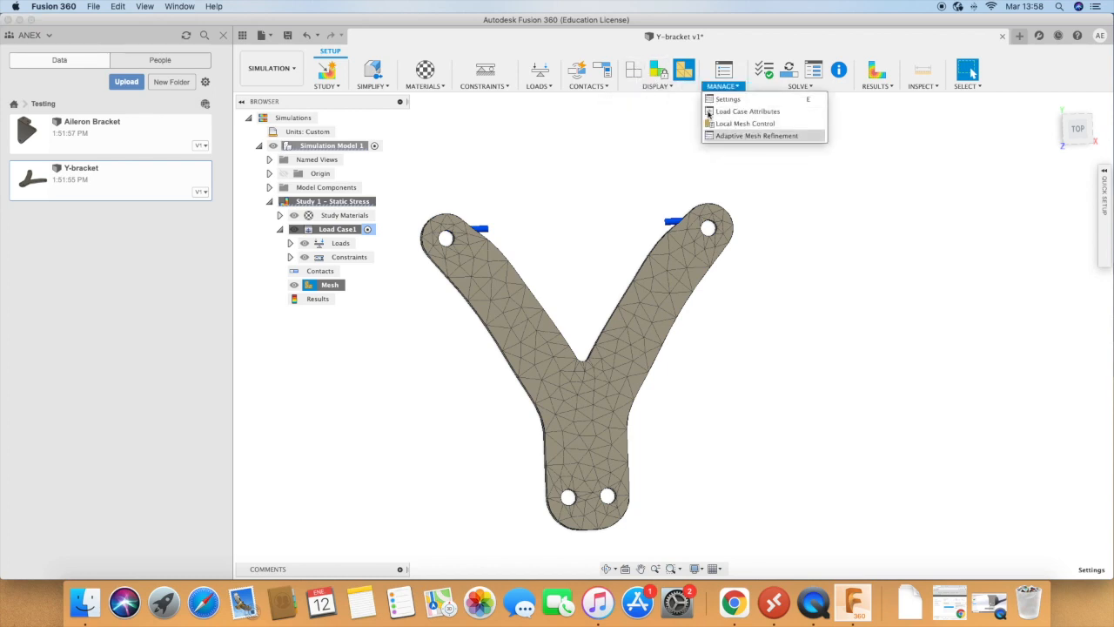
{"action": "left_click", "coordinate": [638, 74]}
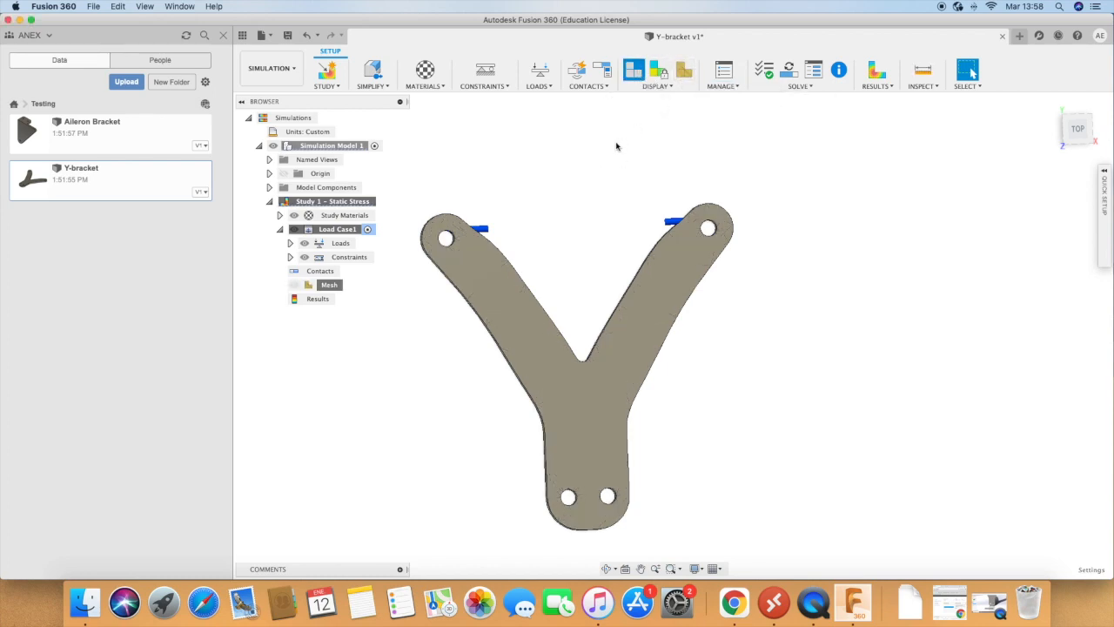
Step: Reduce the model-based average element size to slightly above the middle of the 1%–10% range and regenerate the mesh
{"action": "right_click", "coordinate": [330, 286]}
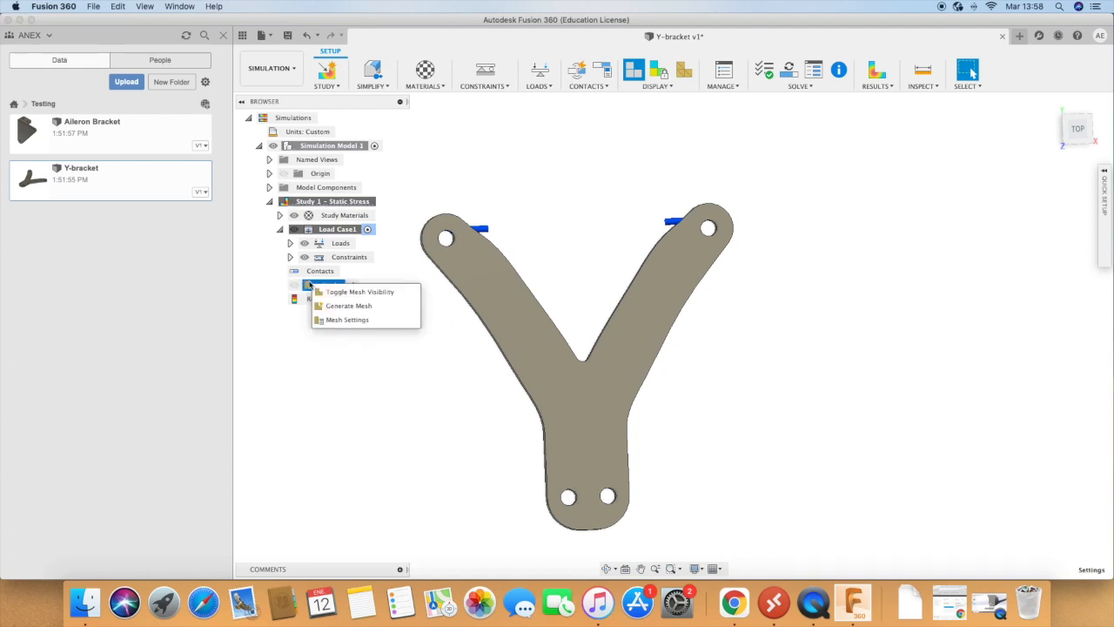
{"action": "left_click", "coordinate": [355, 319]}
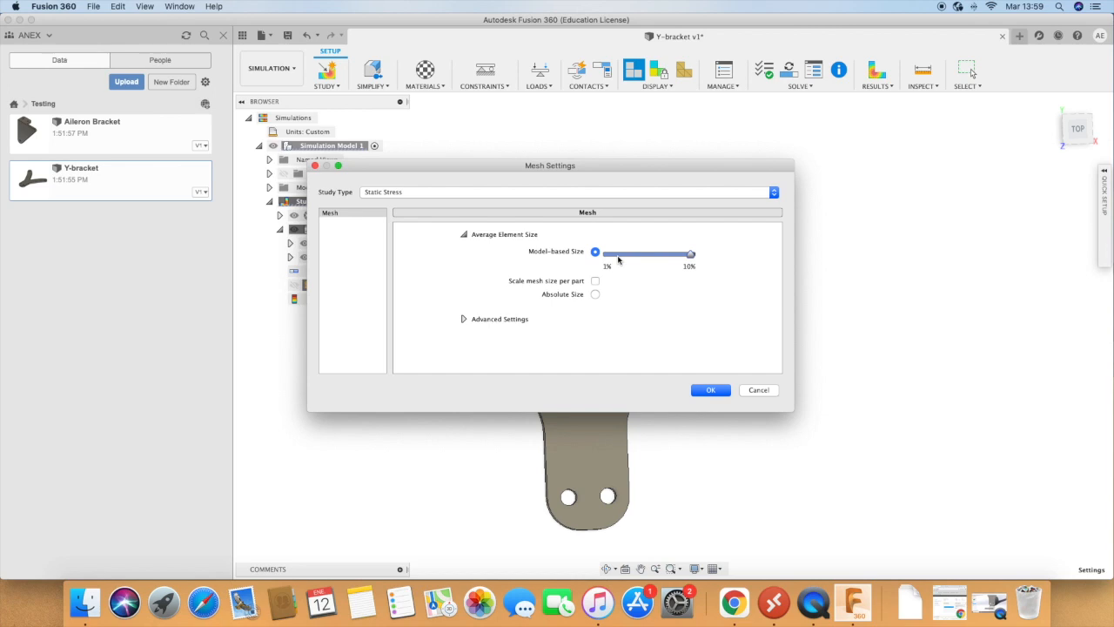
{"action": "left_click_drag", "start_coordinate": [692, 257], "coordinate": [658, 259]}
{"action": "left_click", "coordinate": [719, 392]}
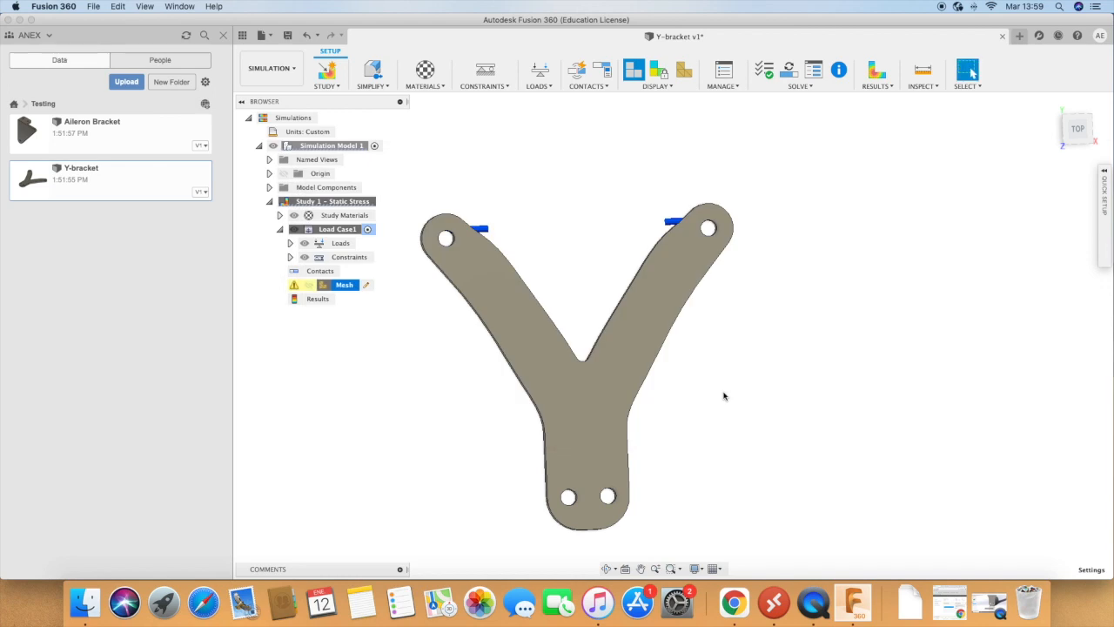
{"action": "right_click", "coordinate": [306, 288]}
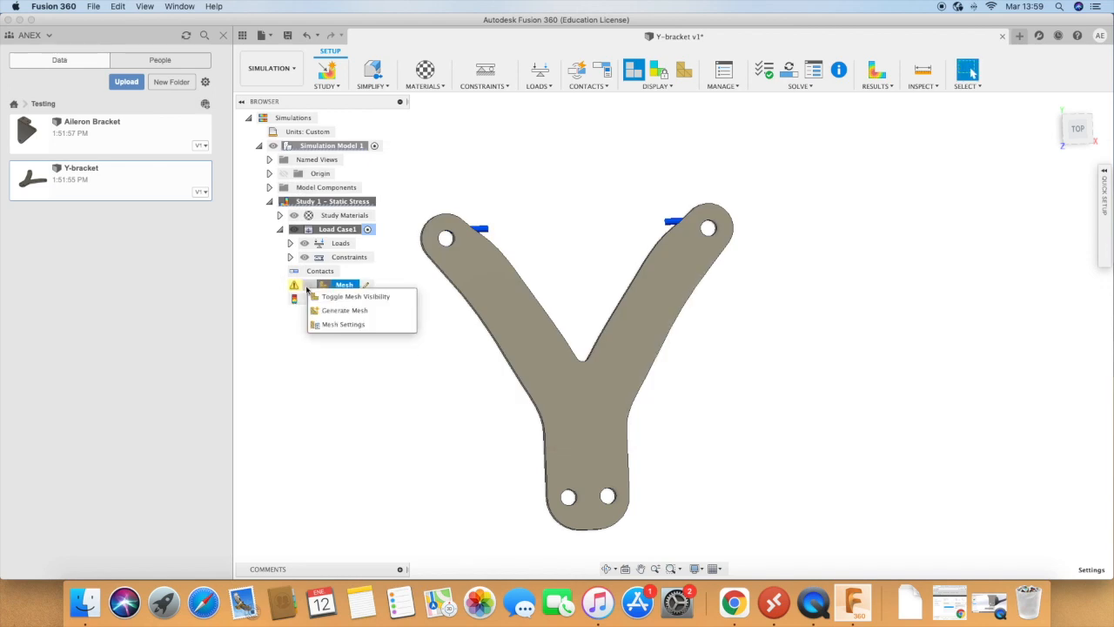
{"action": "left_click", "coordinate": [344, 310]}
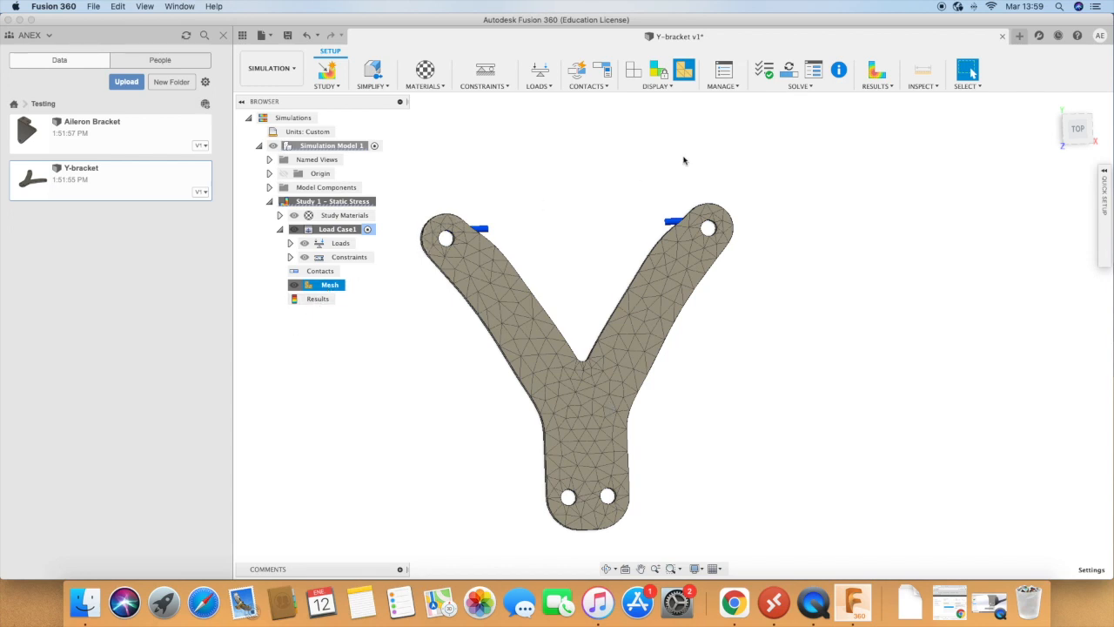
Step: Pre-check the study setup, solve Study 1 - Static Stress on the cloud, and close the job status
{"action": "left_click", "coordinate": [768, 74]}
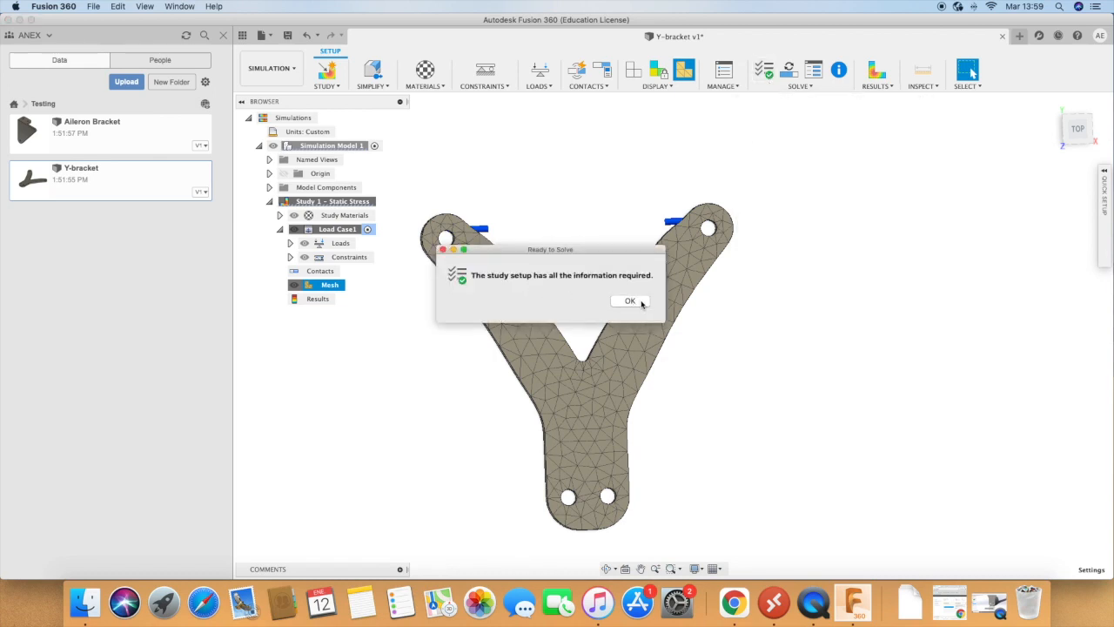
{"action": "left_click", "coordinate": [641, 300]}
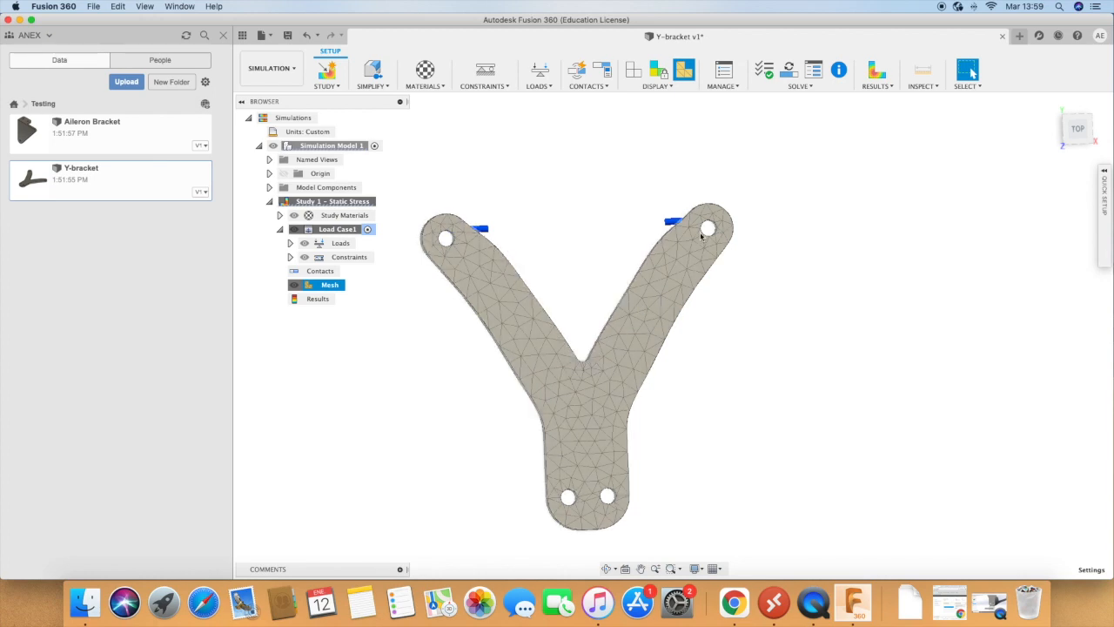
{"action": "left_click", "coordinate": [806, 88]}
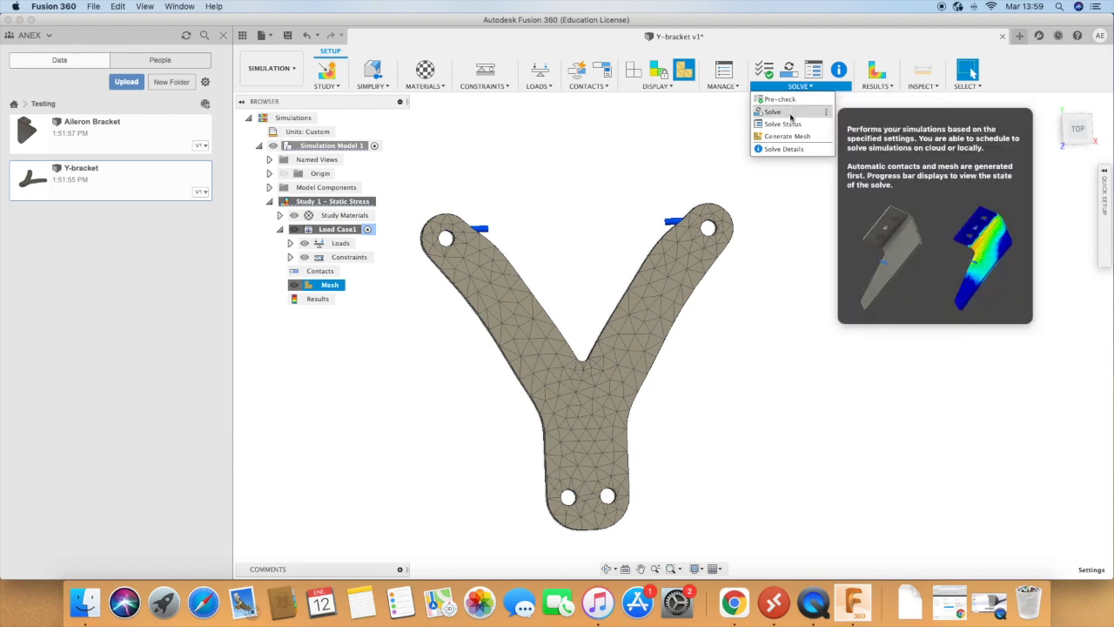
{"action": "left_click", "coordinate": [773, 112]}
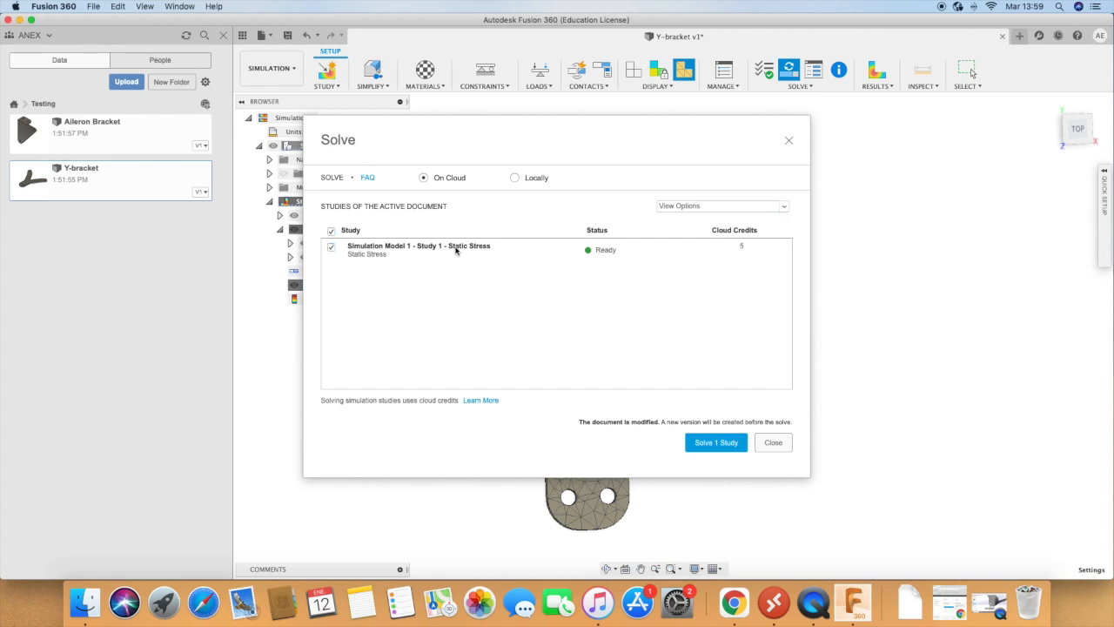
{"action": "left_click", "coordinate": [713, 443]}
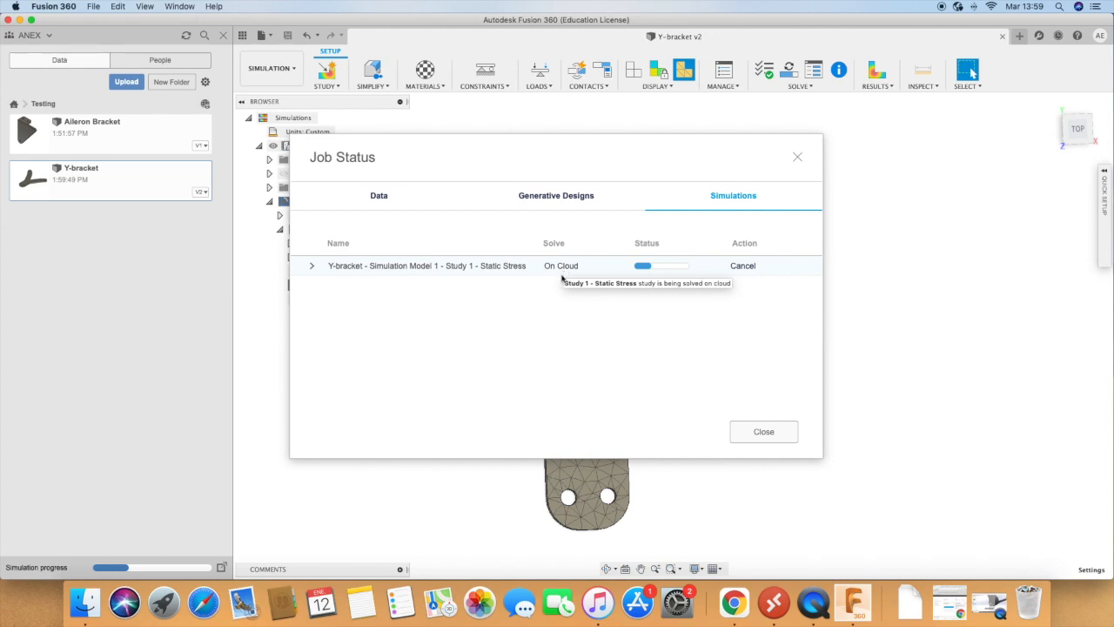
{"action": "mouse_move", "coordinate": [653, 272]}
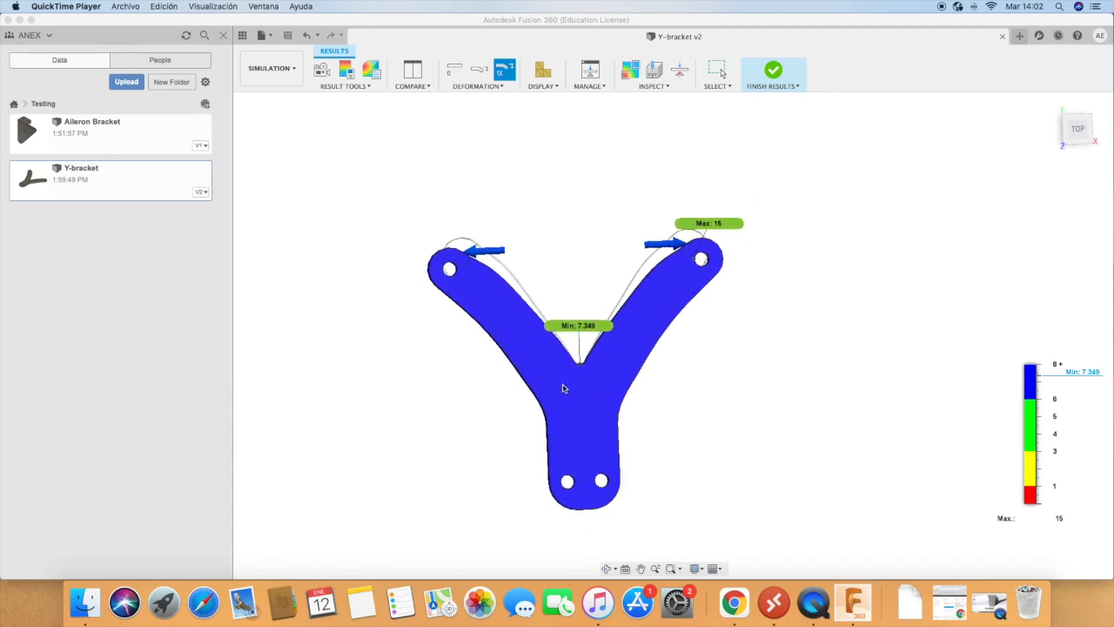
{"action": "left_click", "coordinate": [796, 441]}
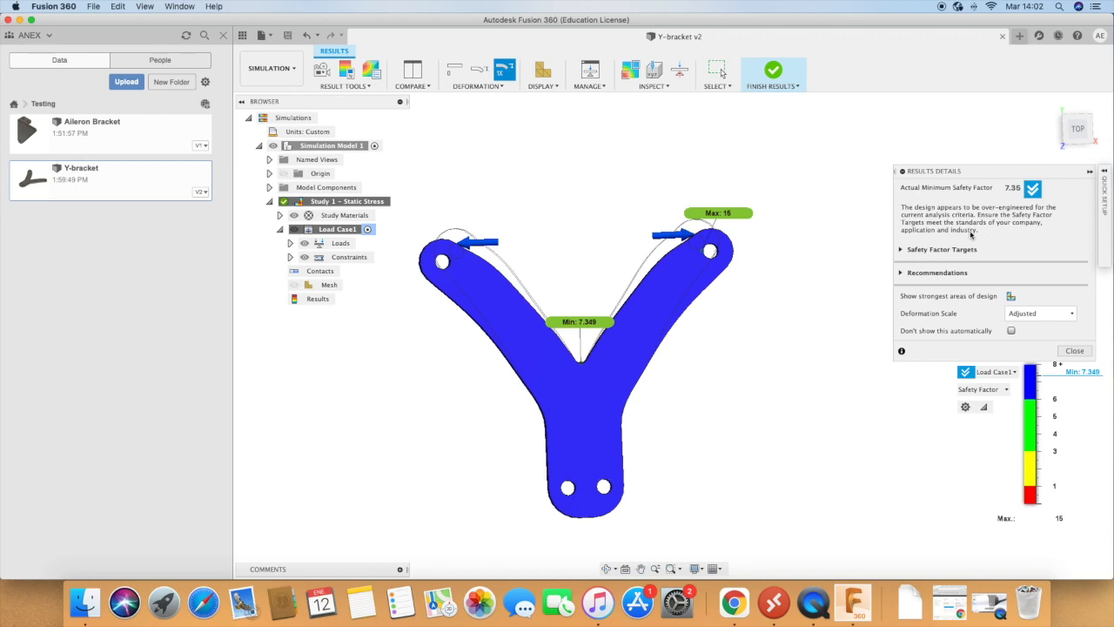
Step: Collapse the results details and switch the result plot from Safety Factor to Von Mises stress
{"action": "left_click", "coordinate": [903, 172]}
{"action": "left_click", "coordinate": [902, 173]}
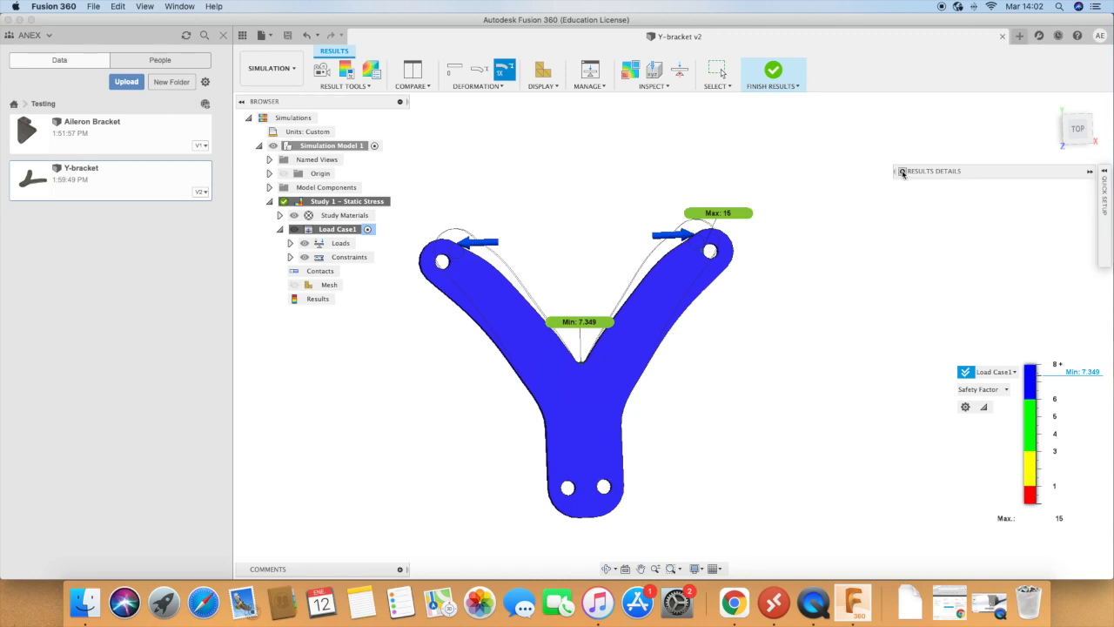
{"action": "left_click", "coordinate": [982, 389]}
{"action": "left_click", "coordinate": [982, 417]}
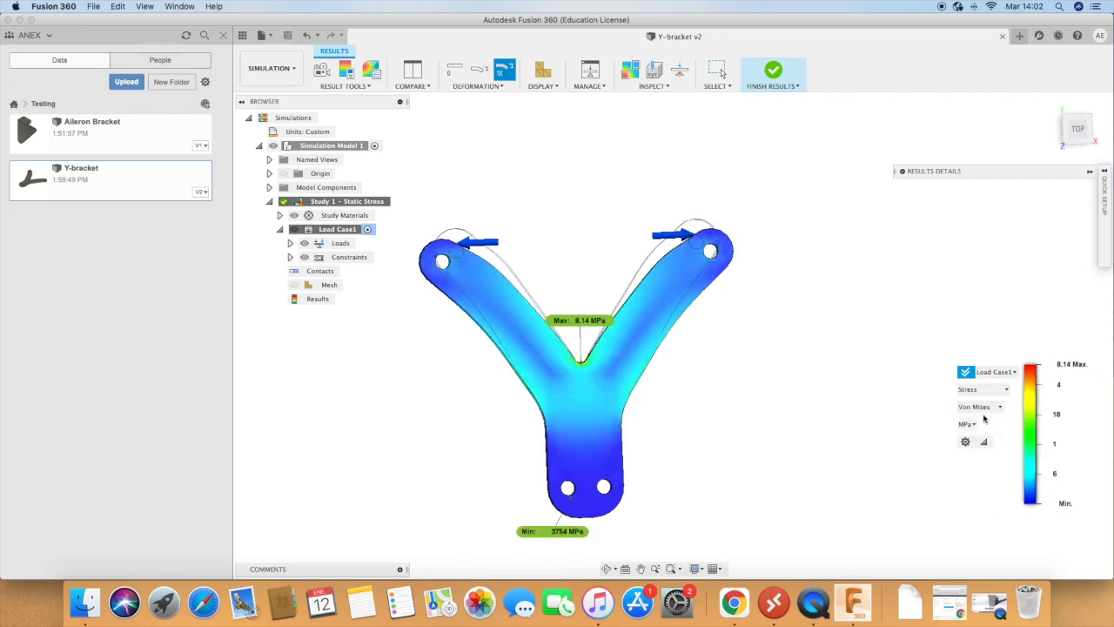
Step: Examine the stress distribution at the notch between the arms and across the whole bracket, keeping the stress unit at MPa
{"action": "scroll", "coordinate": [599, 371], "scroll_direction": "up", "scroll_amount": 2}
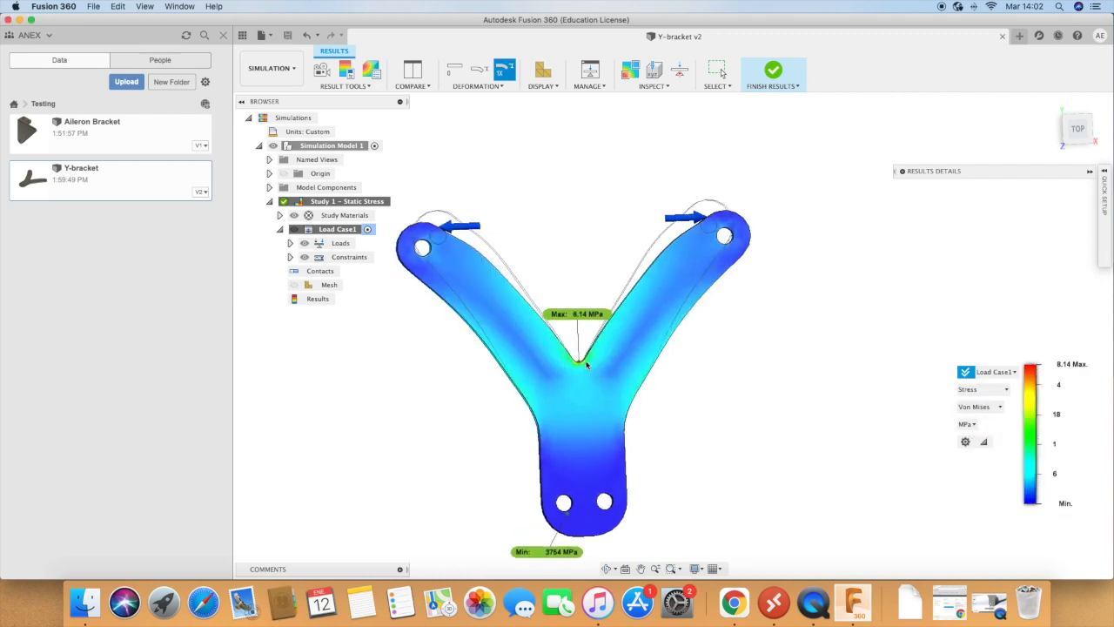
{"action": "scroll", "coordinate": [586, 364], "scroll_direction": "up", "scroll_amount": 10}
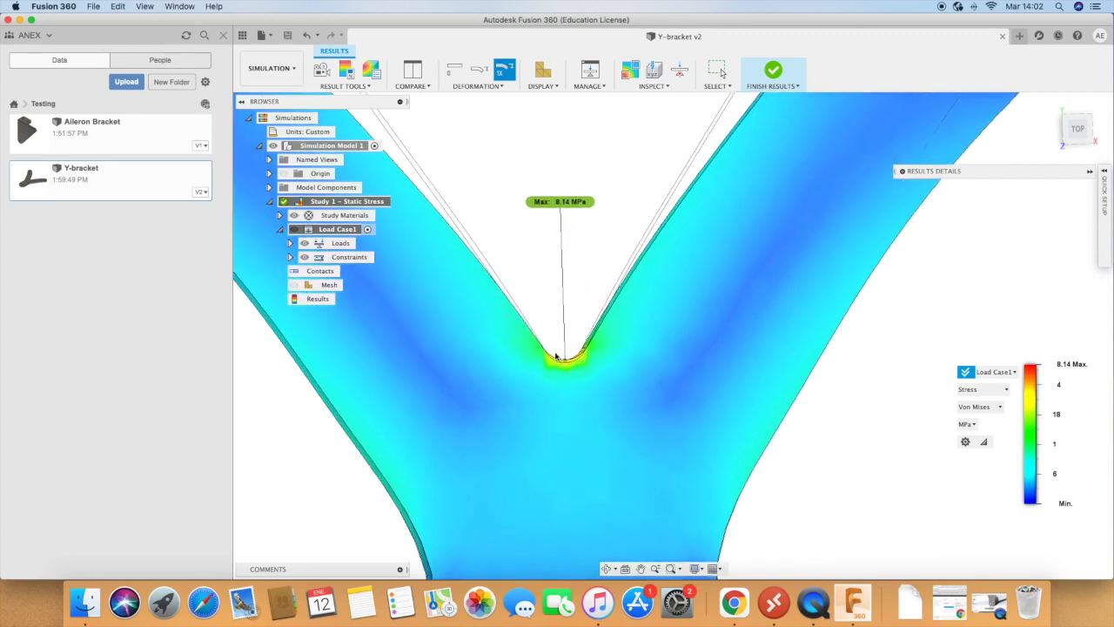
{"action": "scroll", "coordinate": [557, 355], "scroll_direction": "up", "scroll_amount": 5}
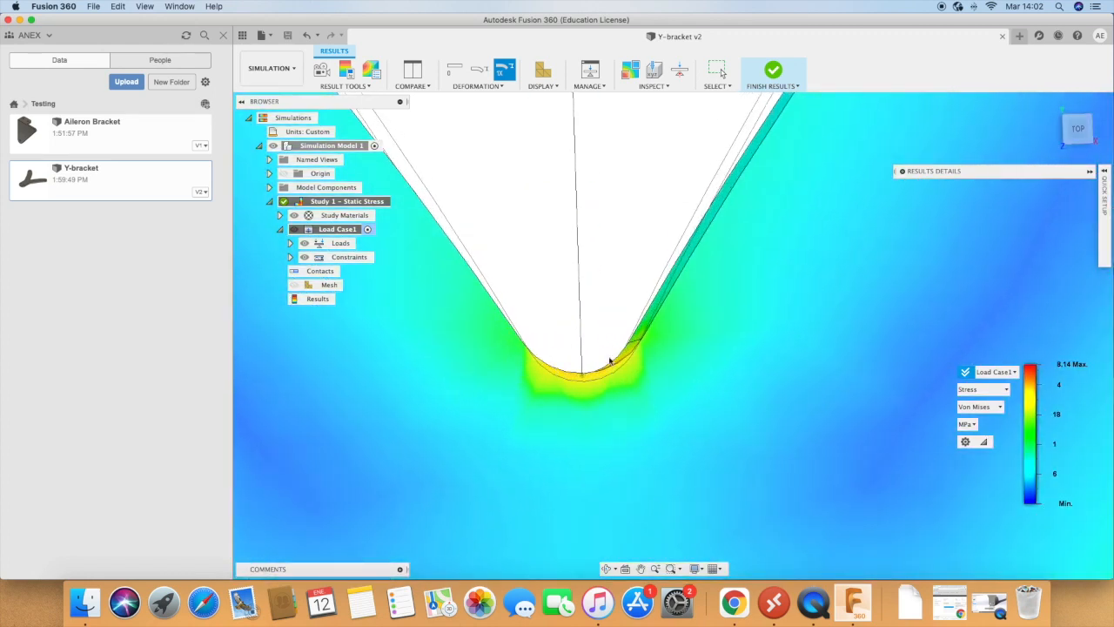
{"action": "scroll", "coordinate": [609, 362], "scroll_direction": "down", "scroll_amount": 15}
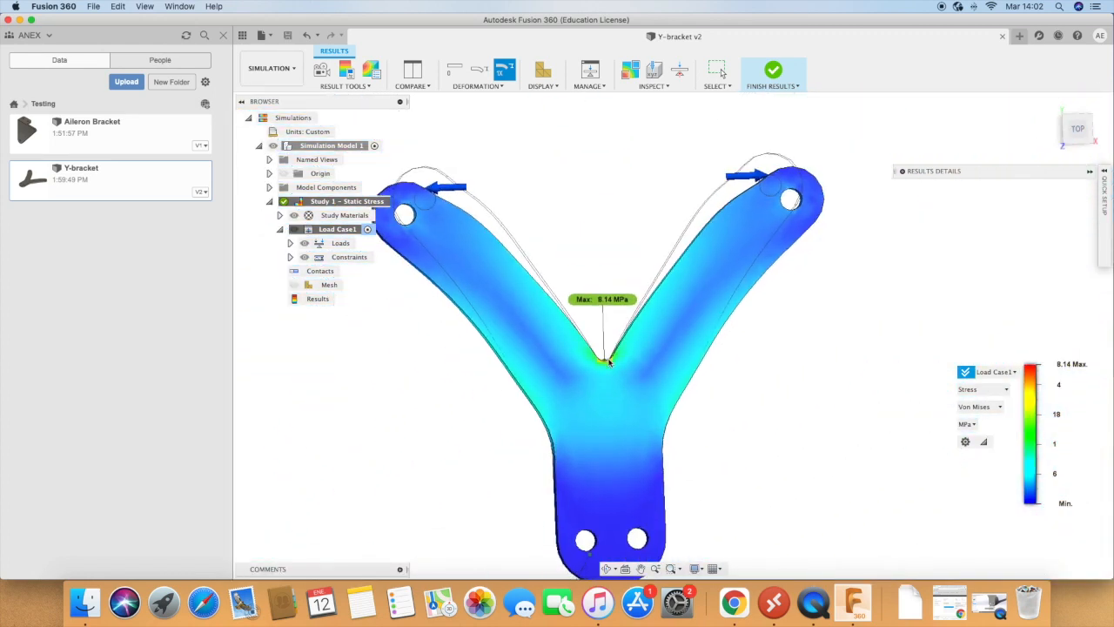
{"action": "scroll", "coordinate": [609, 361], "scroll_direction": "up", "scroll_amount": 4}
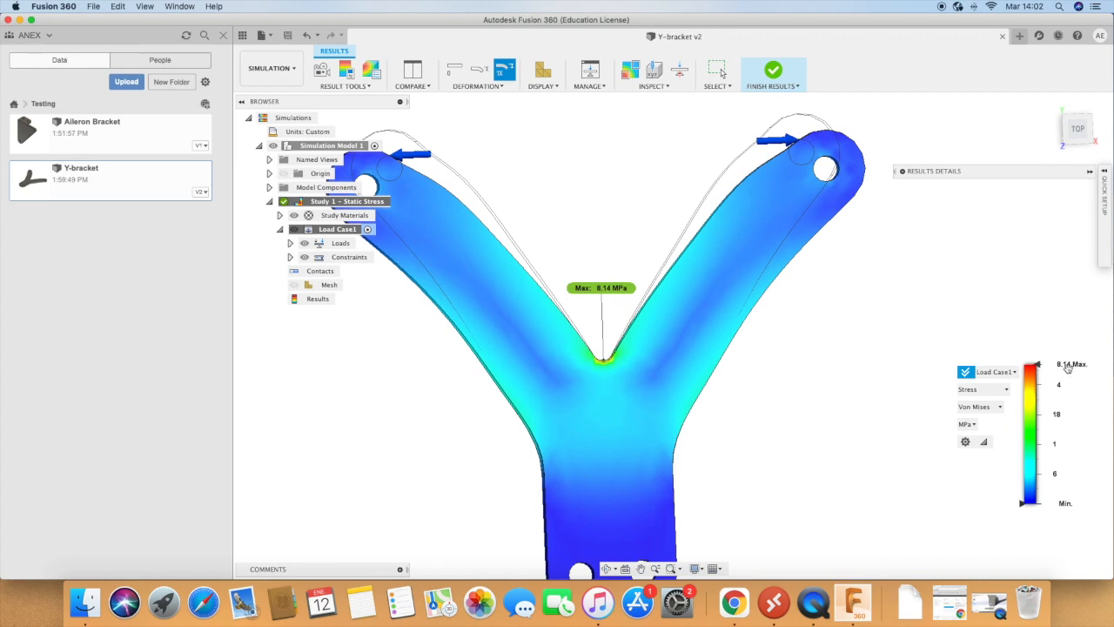
{"action": "left_click", "coordinate": [966, 424]}
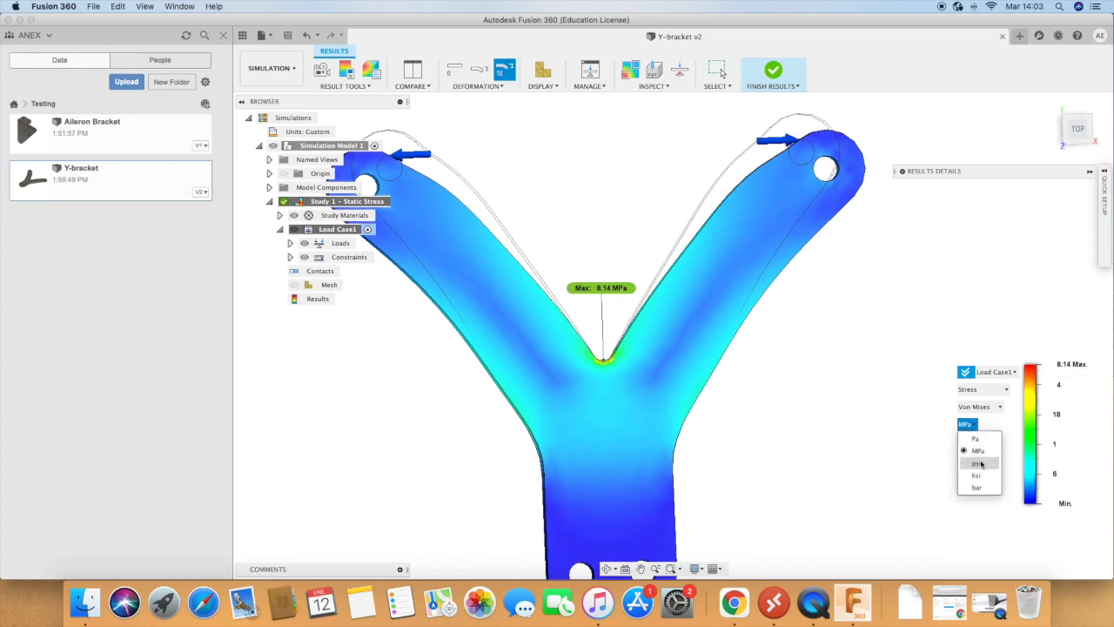
{"action": "left_click", "coordinate": [980, 452]}
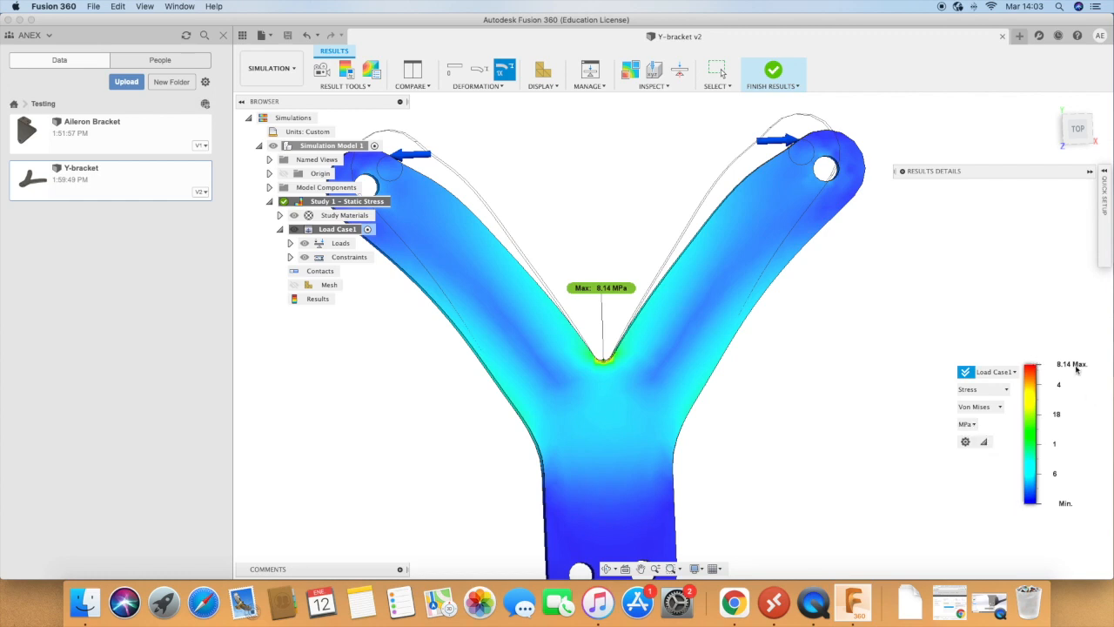
{"action": "left_click", "coordinate": [1066, 503]}
{"action": "scroll", "coordinate": [841, 472], "scroll_direction": "up", "scroll_amount": 3}
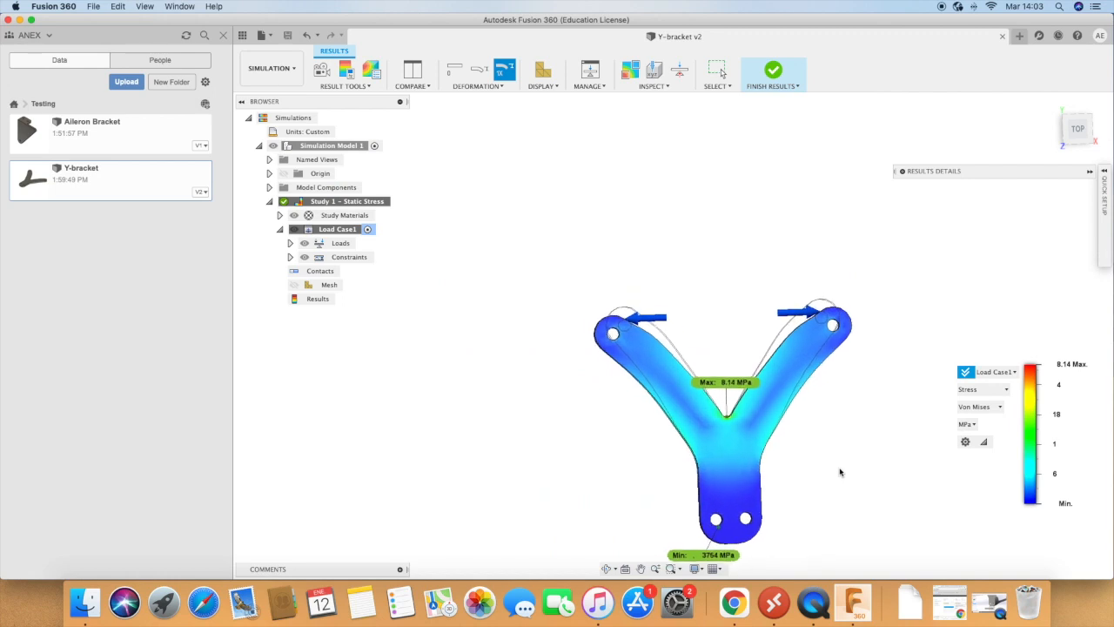
{"action": "scroll", "coordinate": [902, 521], "scroll_direction": "up", "scroll_amount": 3}
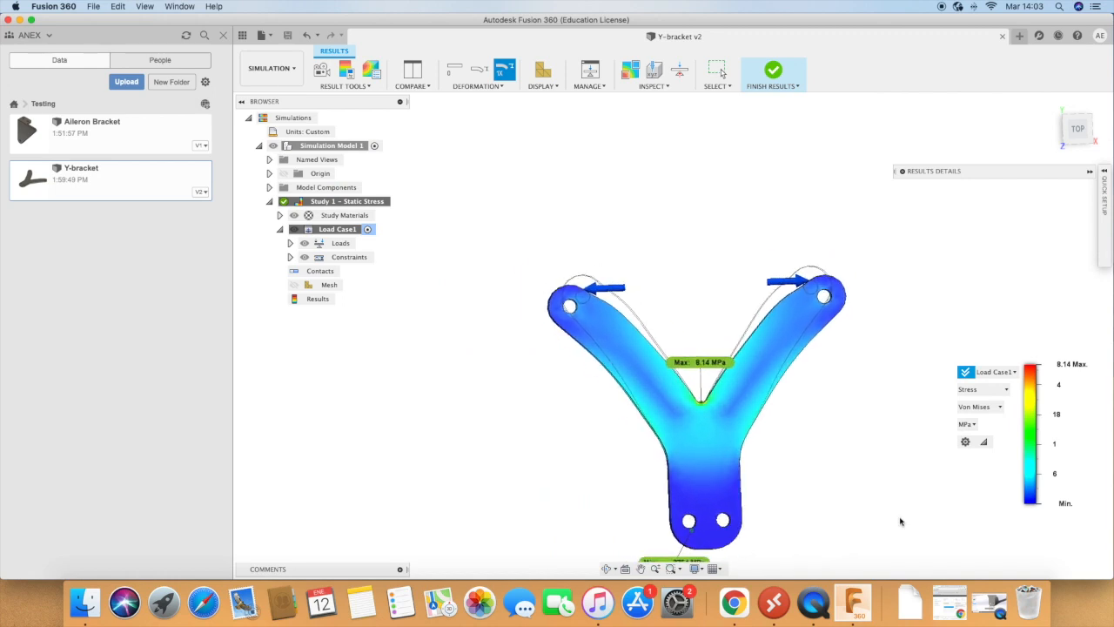
{"action": "scroll", "coordinate": [1017, 521], "scroll_direction": "up", "scroll_amount": 3}
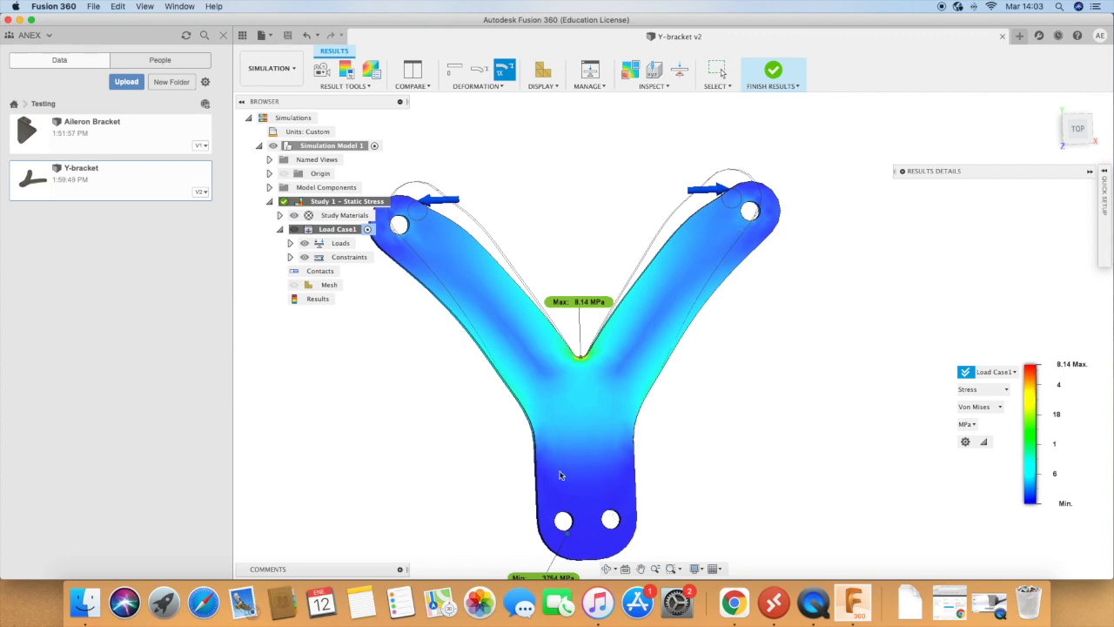
Step: Display the total displacement result for Load Case1
{"action": "left_click", "coordinate": [988, 392]}
{"action": "left_click", "coordinate": [991, 429]}
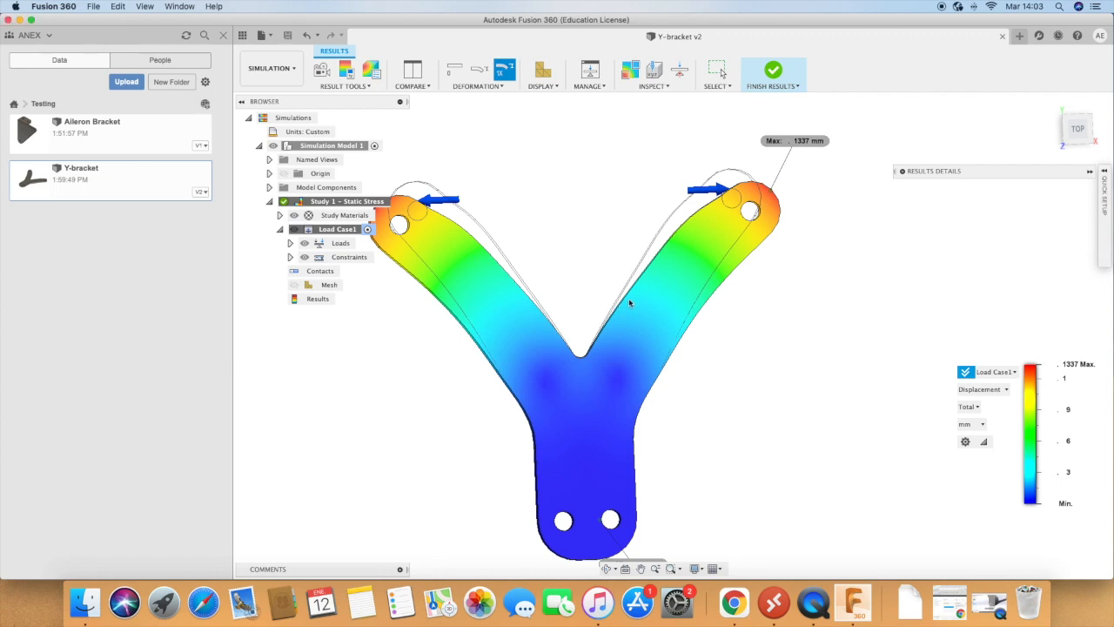
Step: Return the result plot to Von Mises stress and examine the maximum and minimum locations against the color legend
{"action": "left_click", "coordinate": [980, 389]}
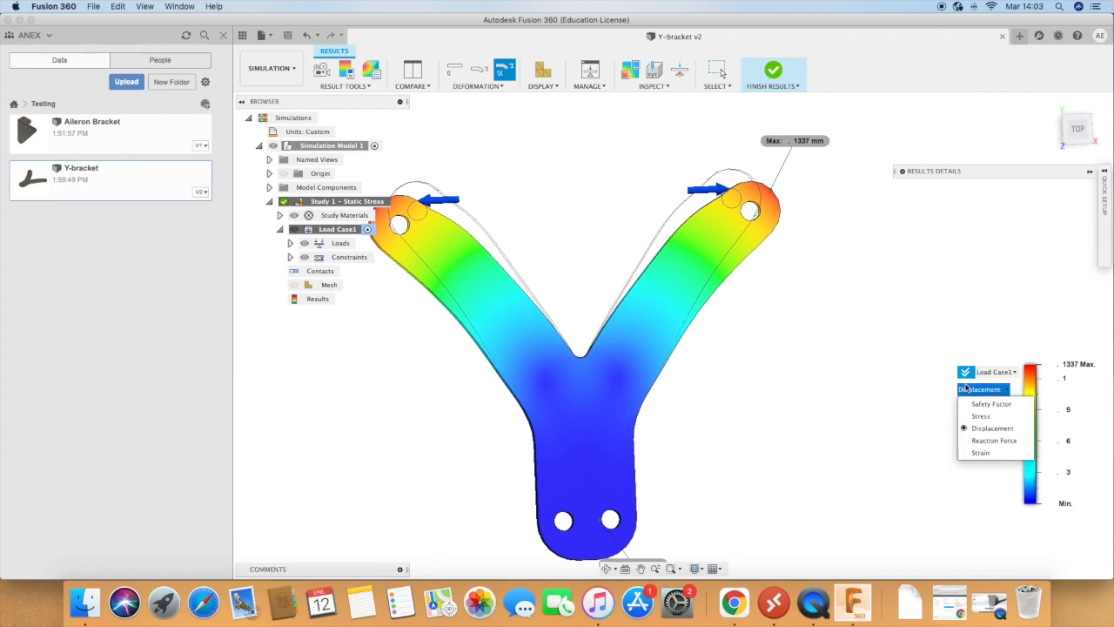
{"action": "left_click", "coordinate": [980, 417]}
{"action": "scroll", "coordinate": [896, 439], "scroll_direction": "down", "scroll_amount": 2}
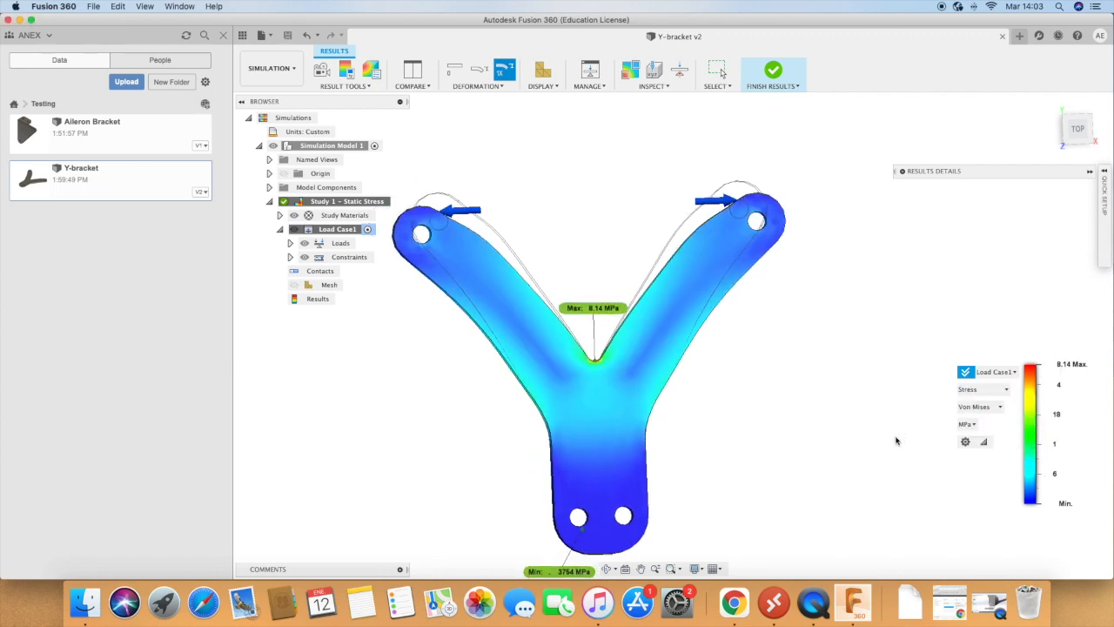
{"action": "scroll", "coordinate": [897, 440], "scroll_direction": "down", "scroll_amount": 1}
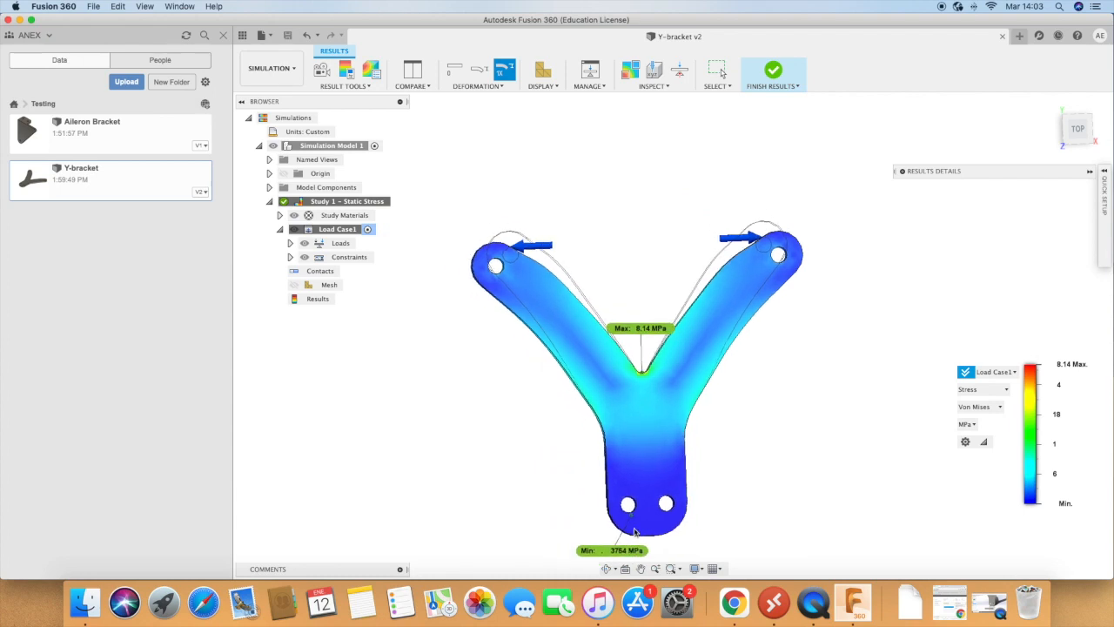
{"action": "mouse_move", "coordinate": [1043, 423]}
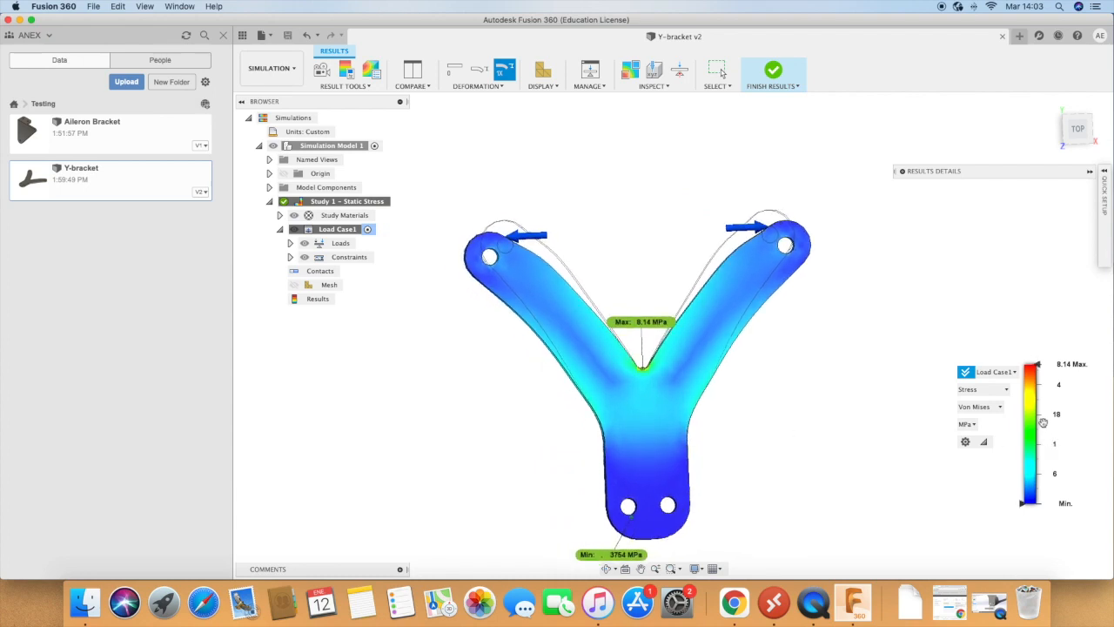
{"action": "mouse_move", "coordinate": [1039, 367]}
{"action": "left_mouse_down"}
{"action": "mouse_move", "coordinate": [1039, 440]}
{"action": "mouse_move", "coordinate": [1037, 362]}
{"action": "left_mouse_up"}
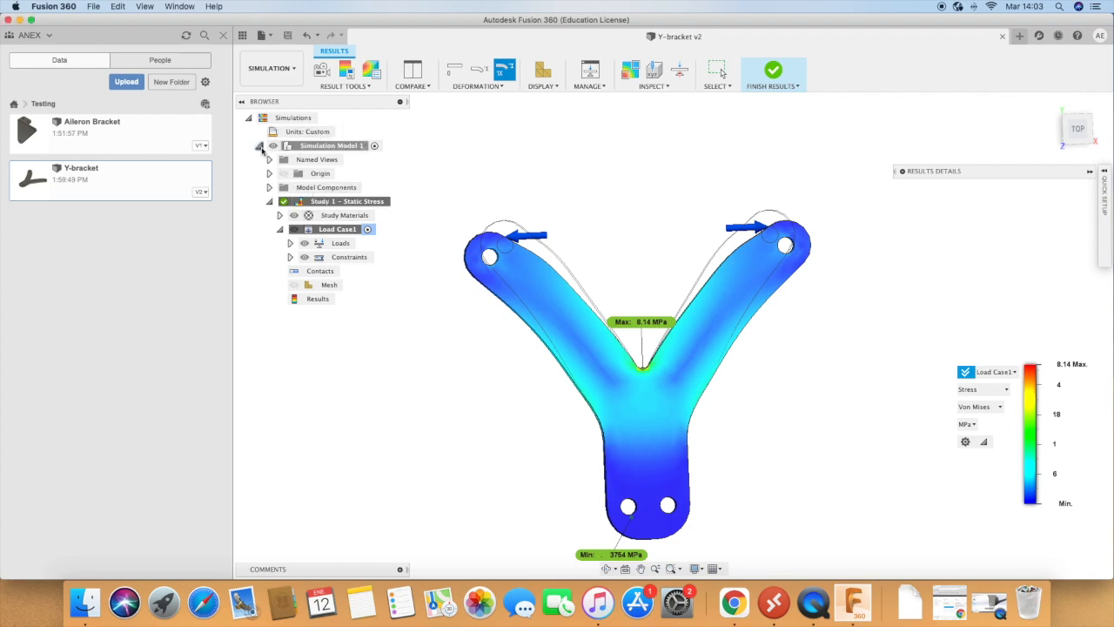
Step: Finish reviewing the Study 1 results and return to the simulation setup
{"action": "left_click", "coordinate": [259, 145]}
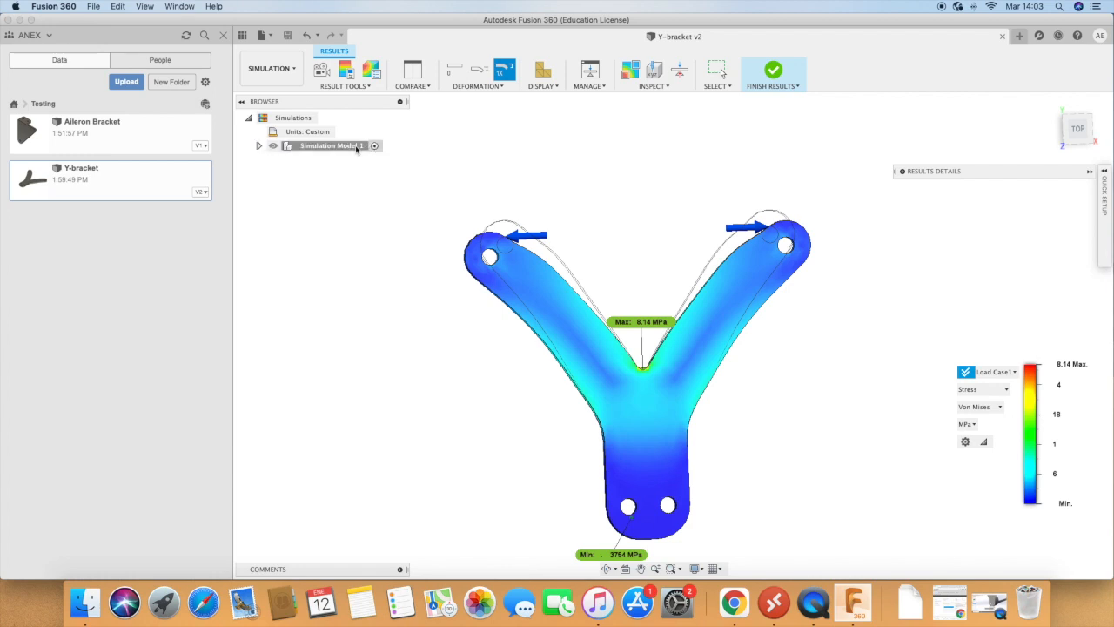
{"action": "left_click", "coordinate": [248, 118]}
{"action": "left_click", "coordinate": [249, 118]}
{"action": "left_click", "coordinate": [258, 146]}
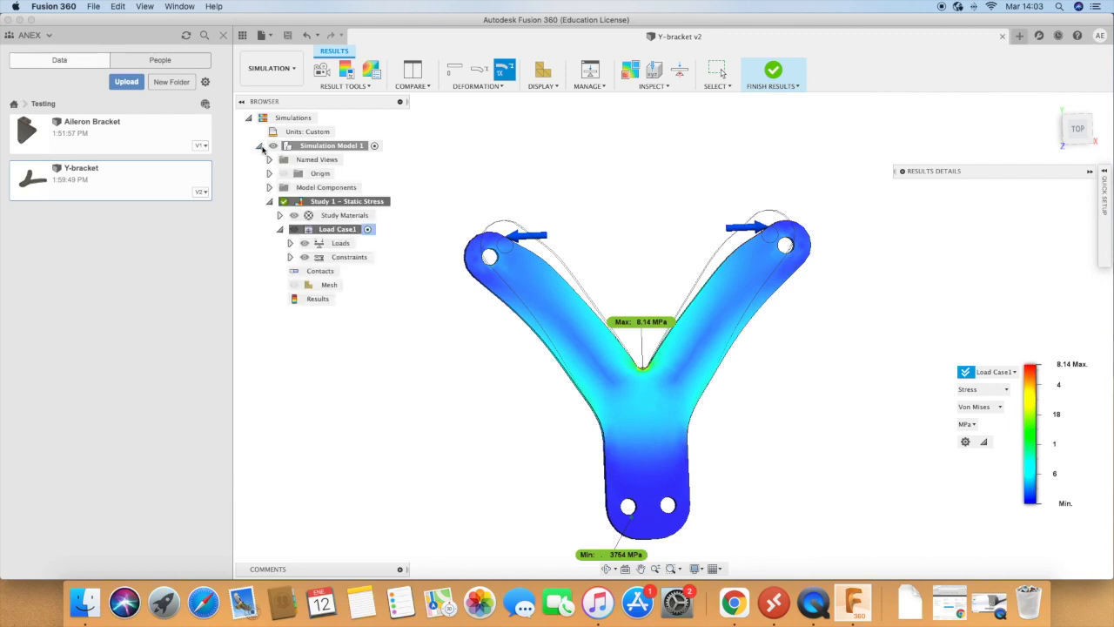
{"action": "left_click", "coordinate": [772, 69]}
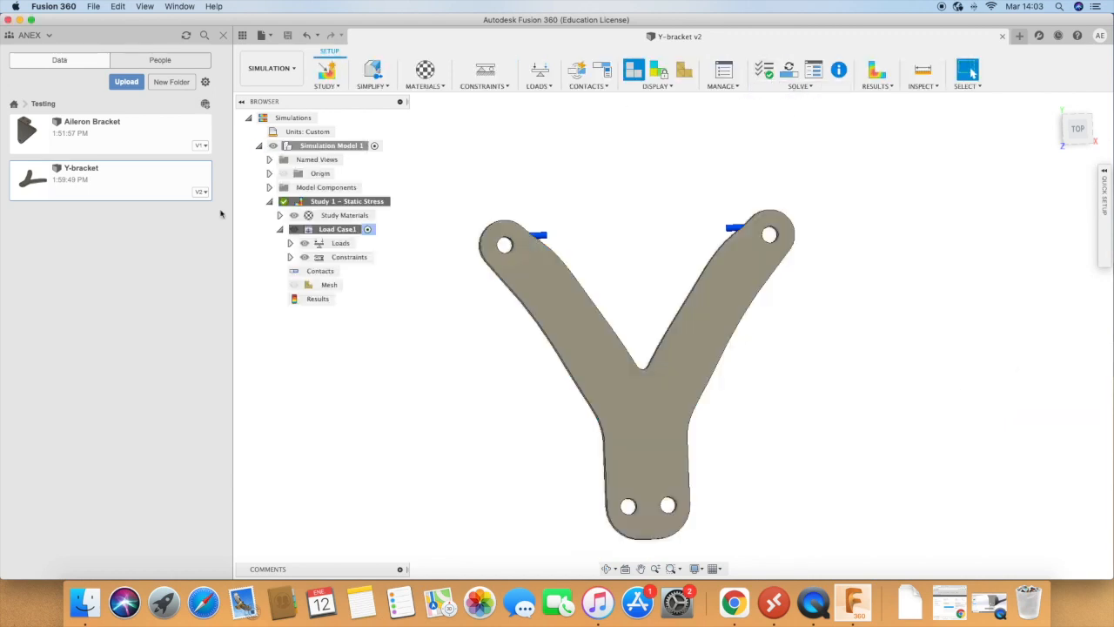
Step: Clone the Study 1 static stress study and inspect the copy's general settings without changing them
{"action": "right_click", "coordinate": [339, 205]}
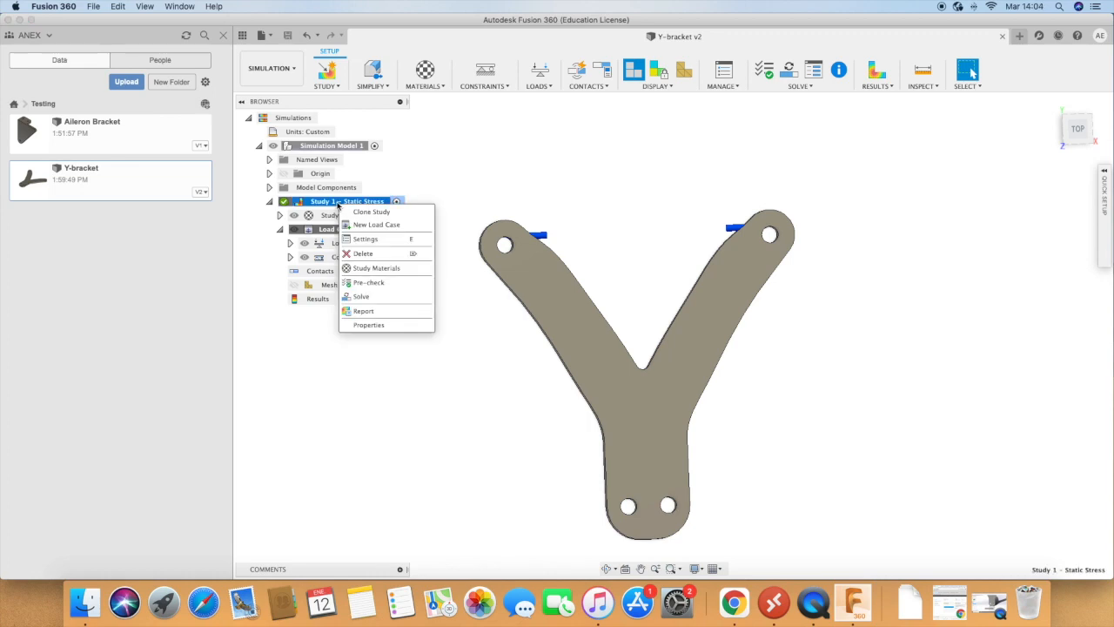
{"action": "left_click", "coordinate": [379, 218]}
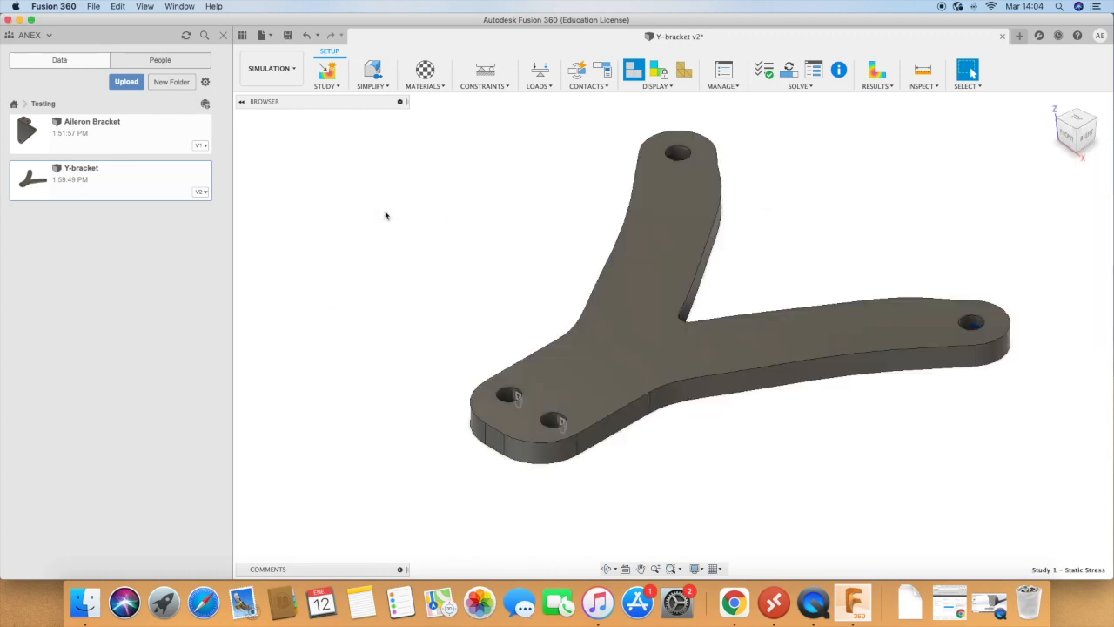
{"action": "right_click", "coordinate": [327, 286]}
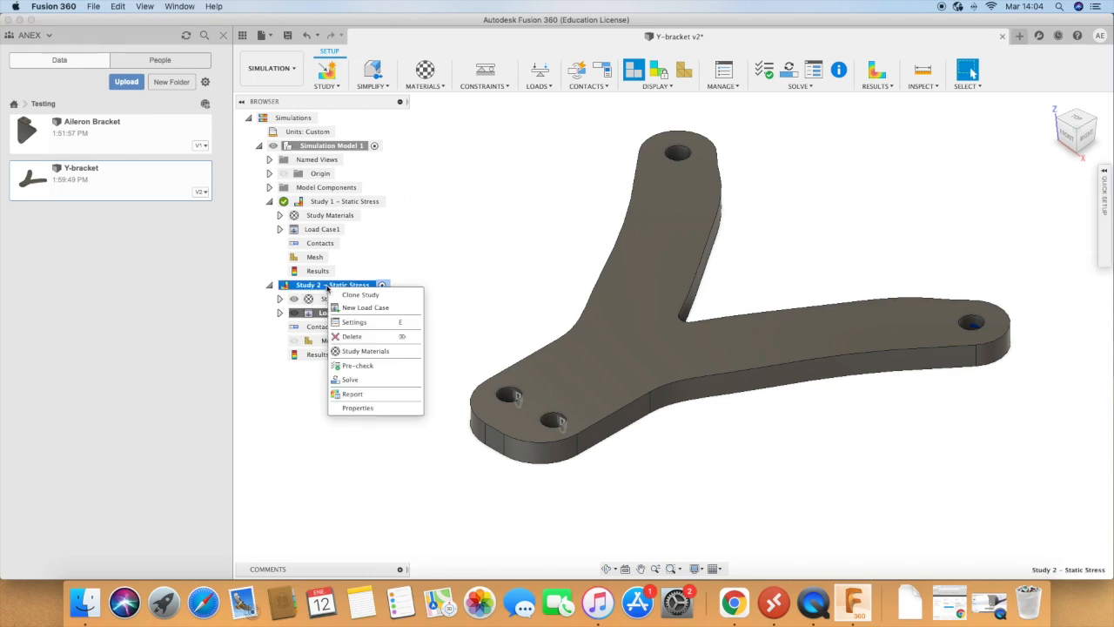
{"action": "left_click", "coordinate": [352, 322]}
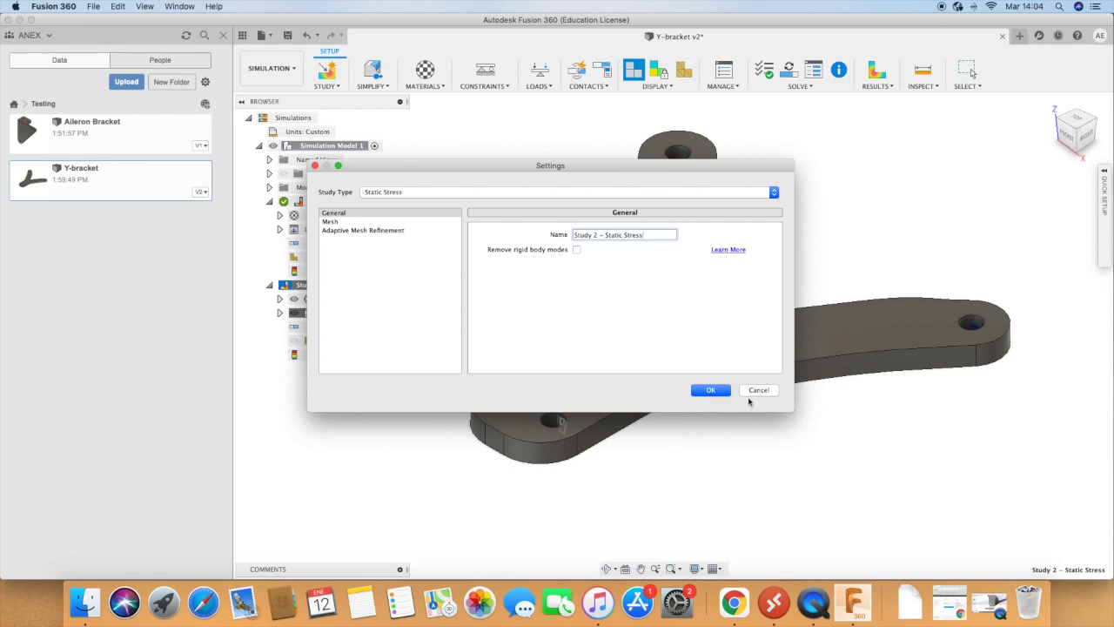
{"action": "left_click", "coordinate": [764, 391]}
Step: Add a new load case to the cloned Study 2 static stress study and inspect its contents
{"action": "left_click", "coordinate": [321, 298]}
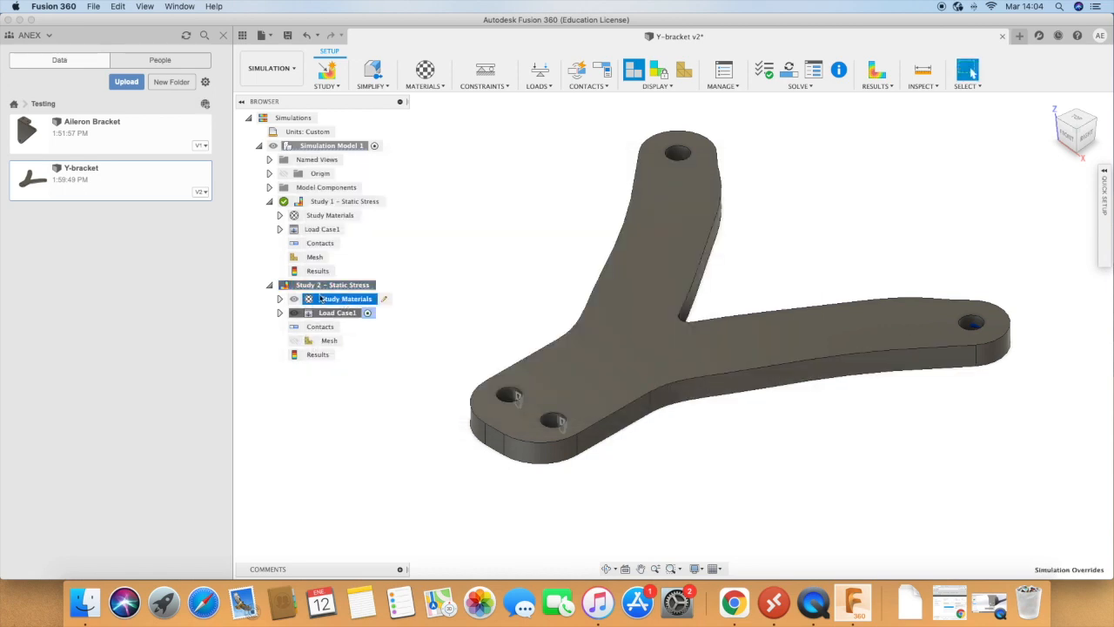
{"action": "left_click", "coordinate": [270, 285]}
{"action": "left_click", "coordinate": [338, 291]}
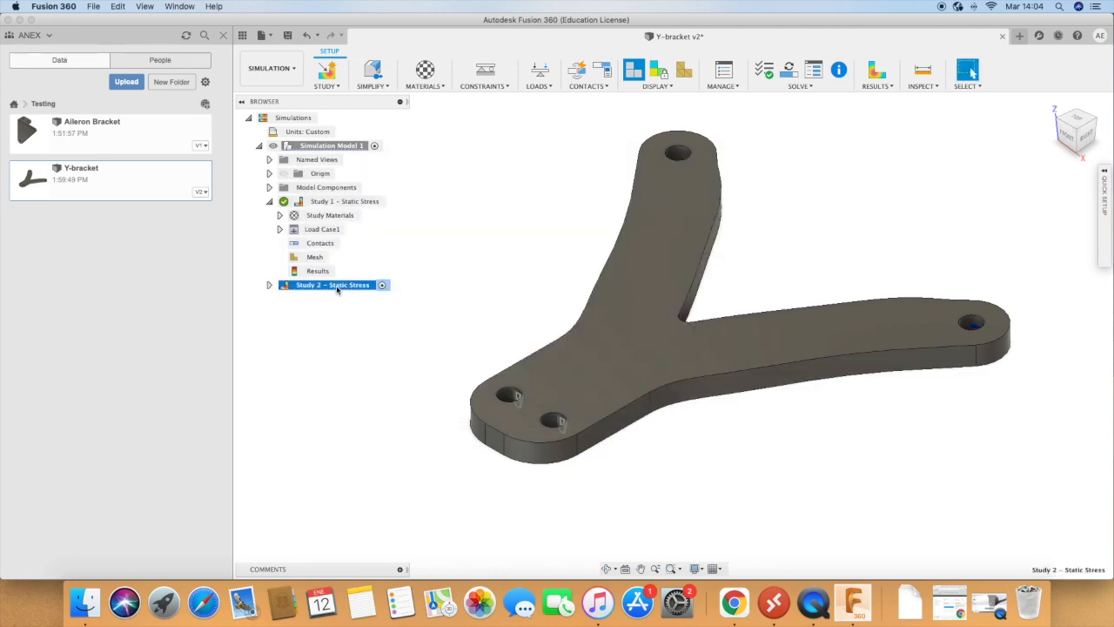
{"action": "right_click", "coordinate": [338, 291]}
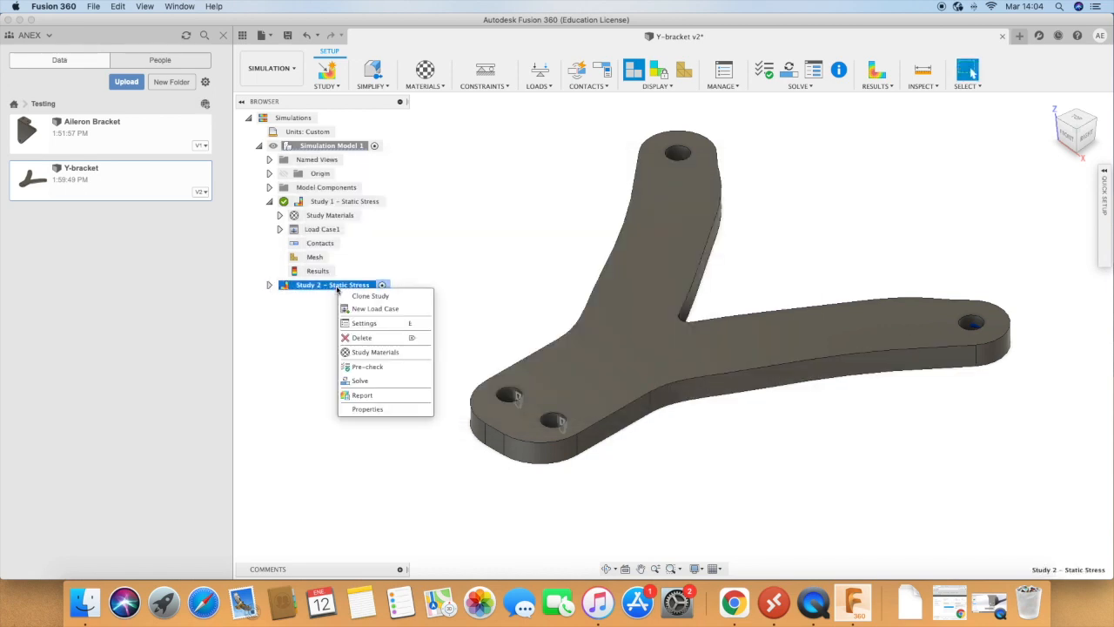
{"action": "left_click", "coordinate": [381, 311]}
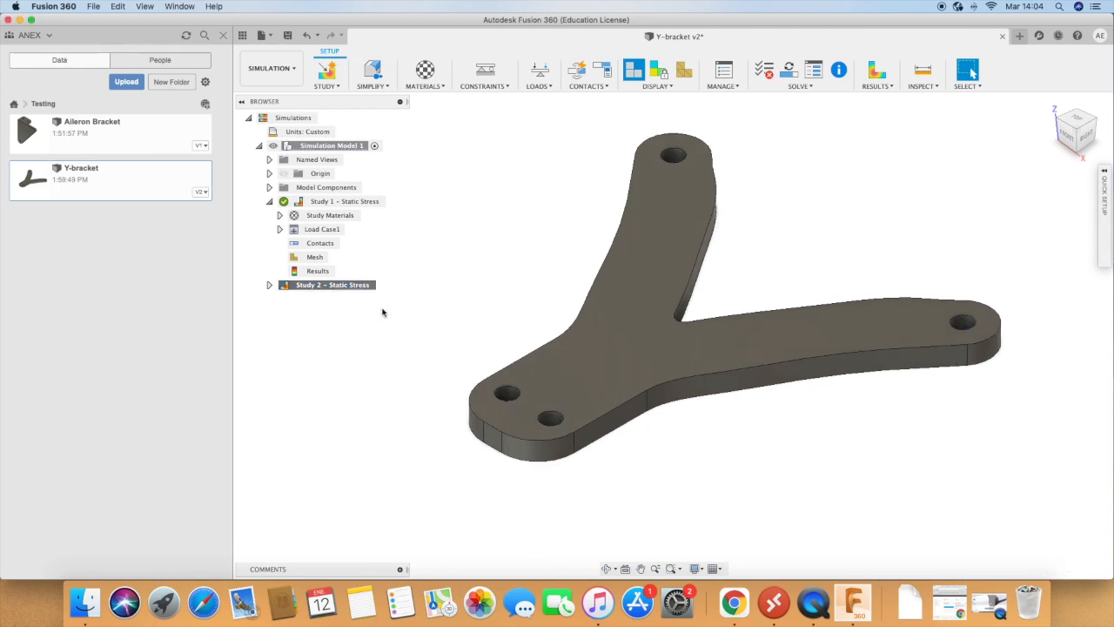
{"action": "left_click", "coordinate": [328, 288]}
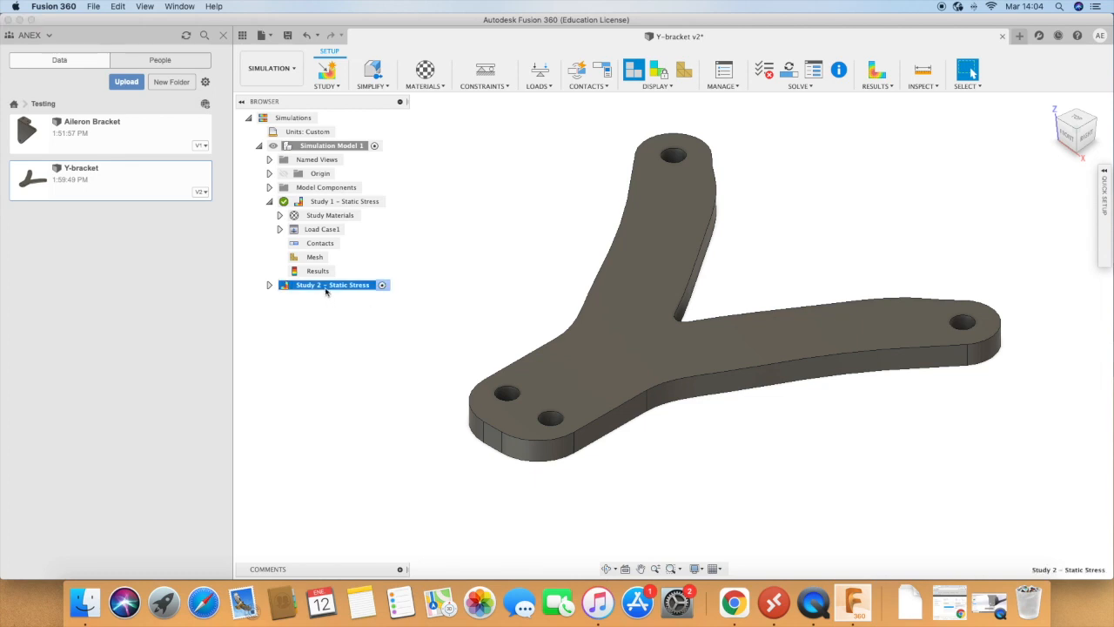
{"action": "left_click", "coordinate": [270, 287]}
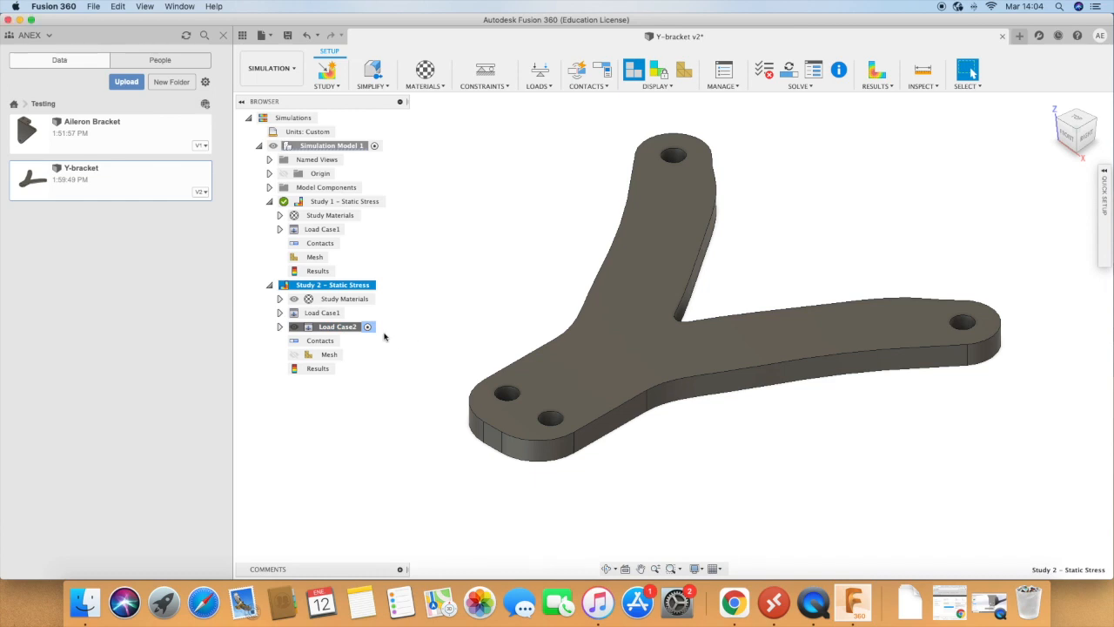
{"action": "right_click", "coordinate": [332, 287]}
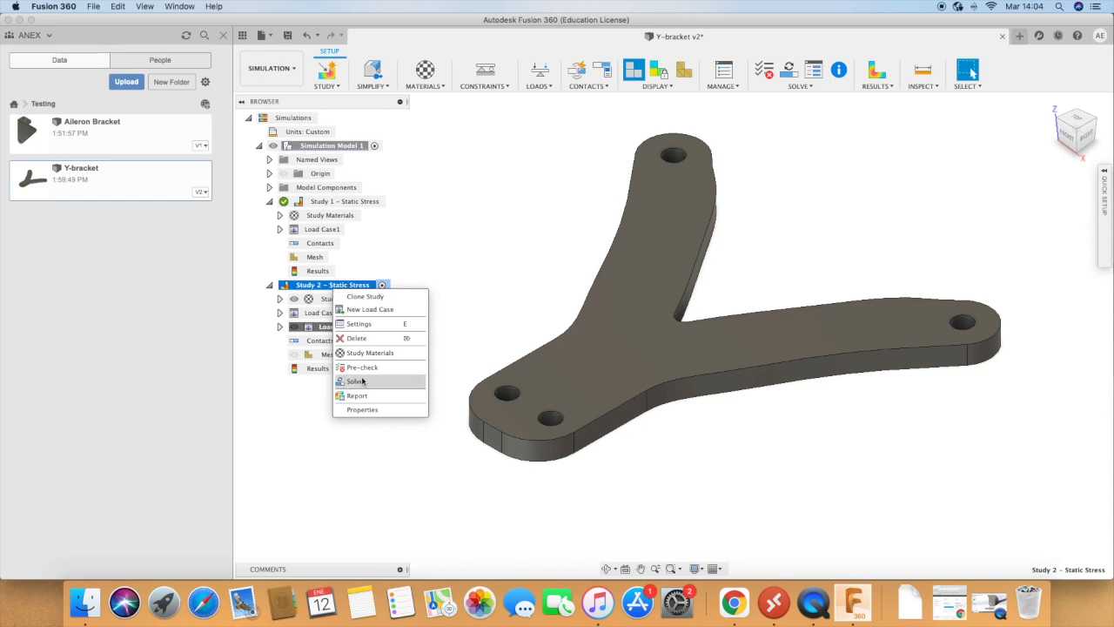
{"action": "left_click", "coordinate": [416, 284]}
{"action": "left_click", "coordinate": [377, 286]}
{"action": "left_click", "coordinate": [383, 287]}
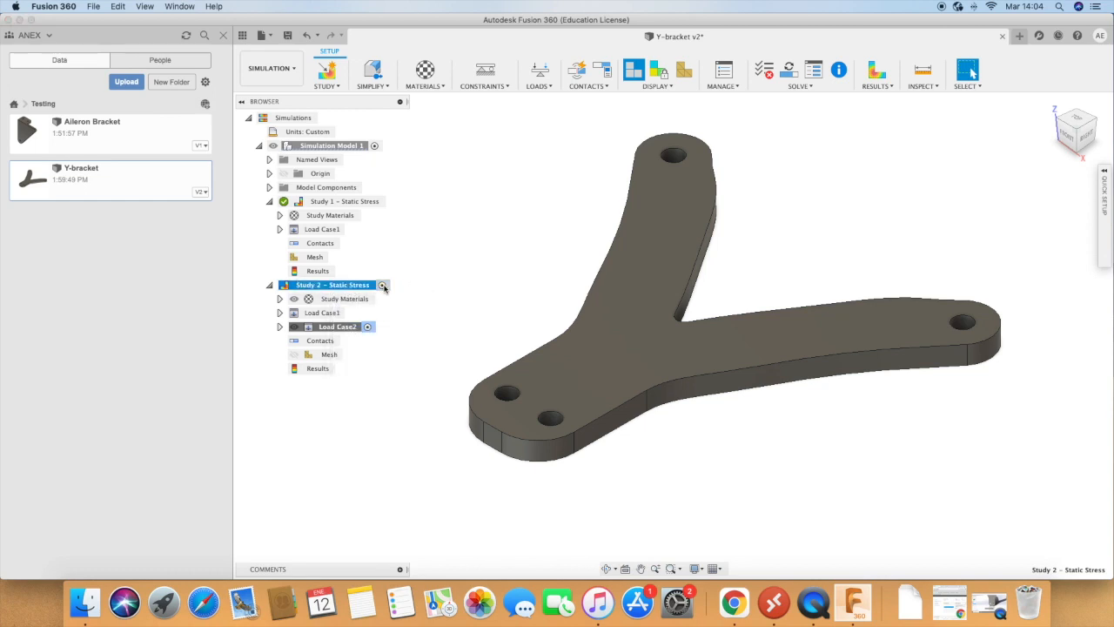
Step: Create a new simulation study of the Shape Optimization type for the bracket
{"action": "left_click", "coordinate": [336, 87]}
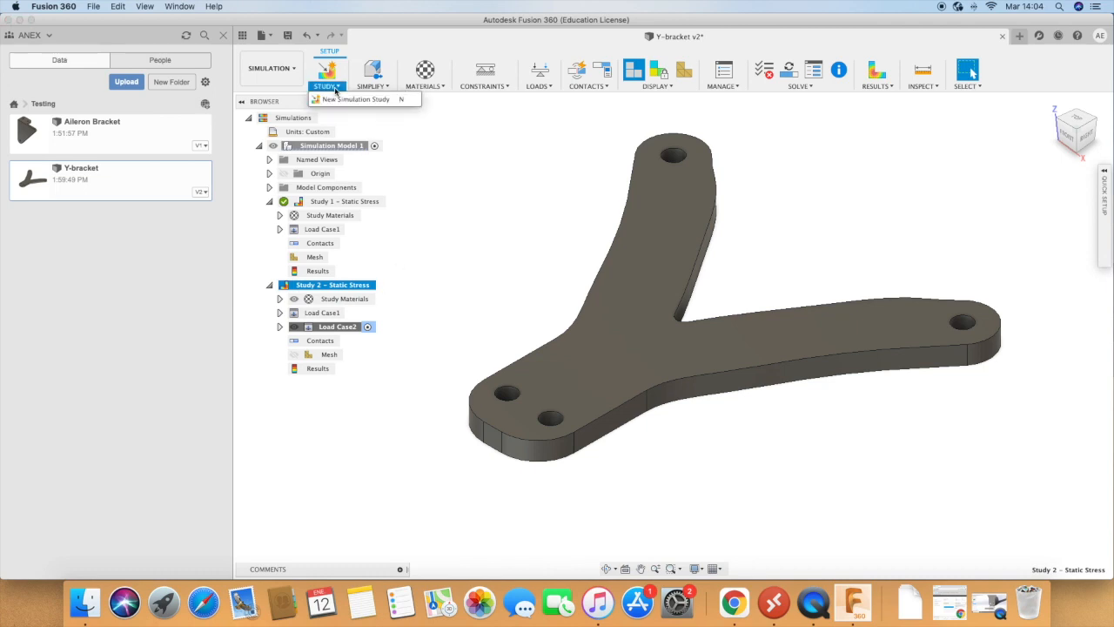
{"action": "left_click", "coordinate": [331, 78]}
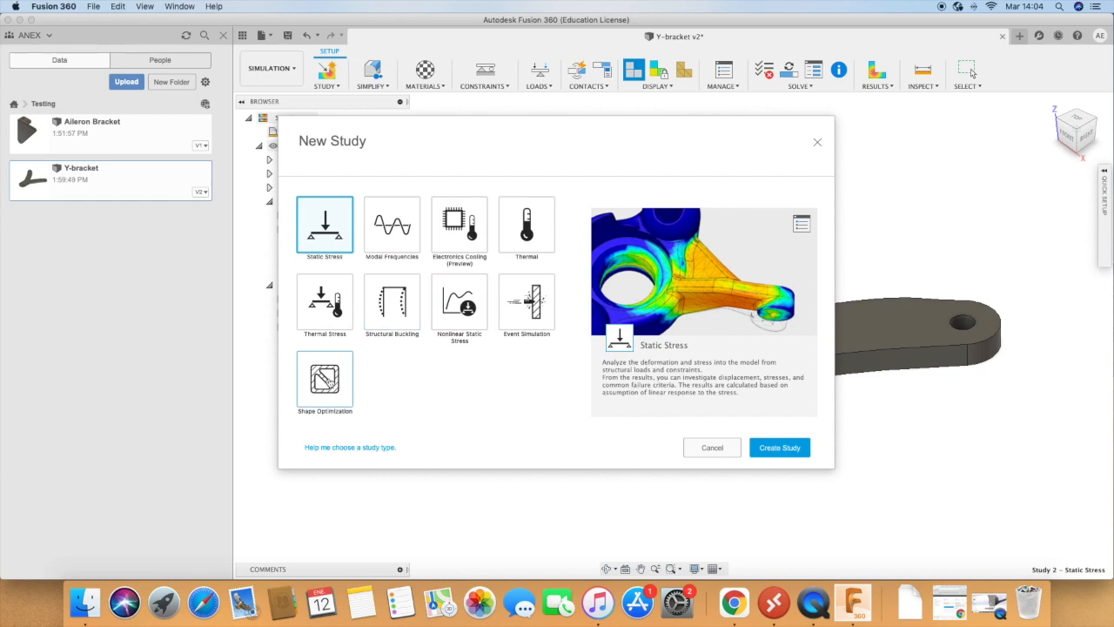
{"action": "left_click", "coordinate": [326, 380]}
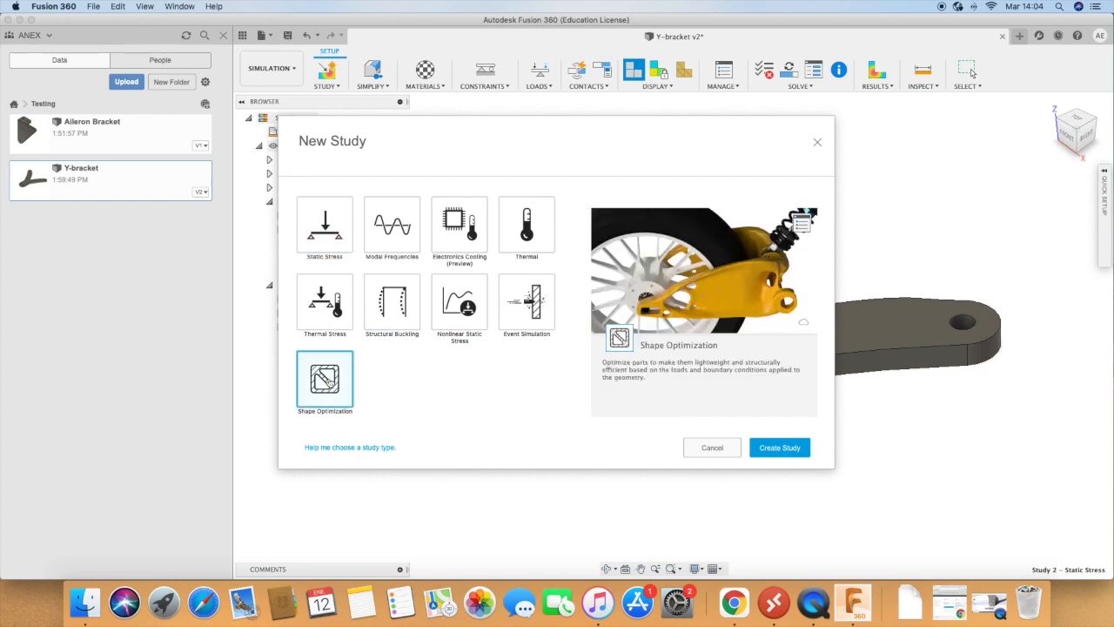
{"action": "left_click", "coordinate": [782, 448]}
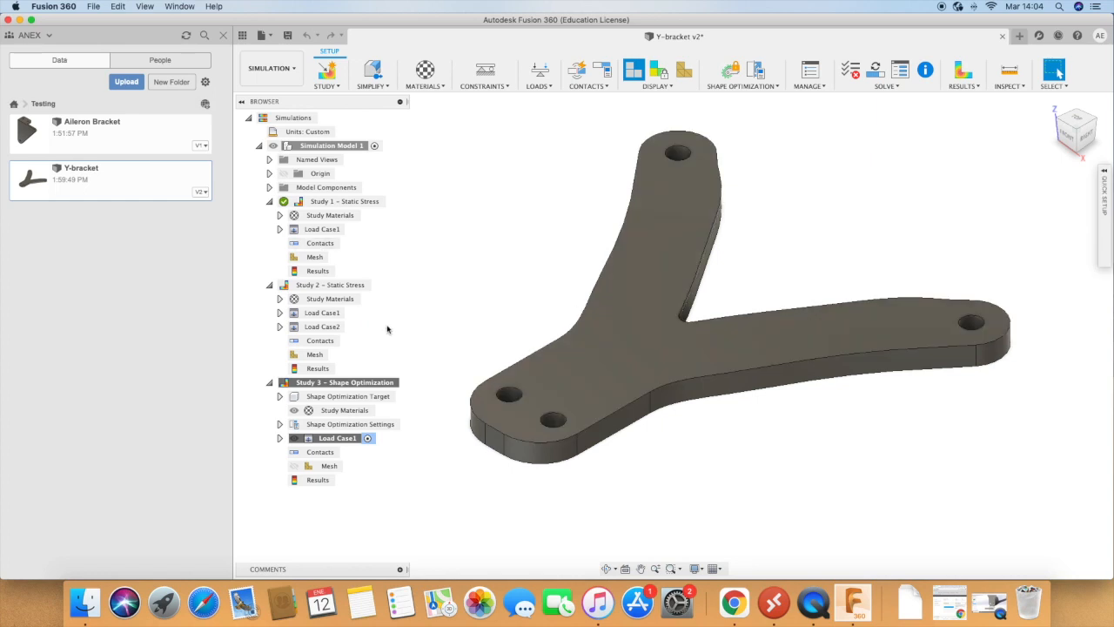
Step: Delete the cloned Study 2 static stress study together with its results
{"action": "left_click", "coordinate": [306, 288]}
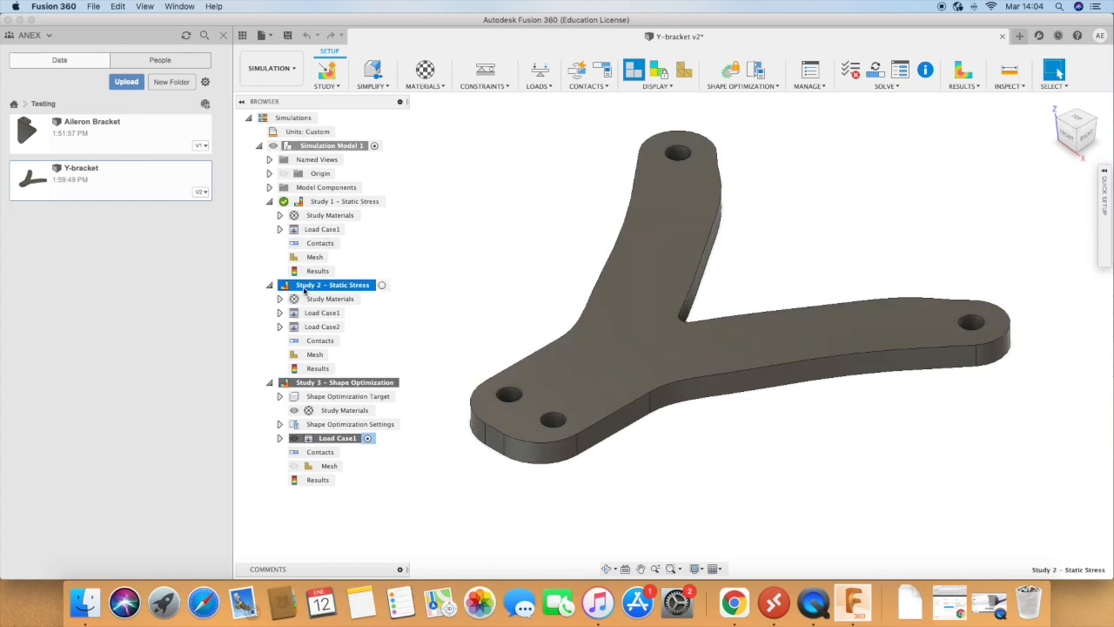
{"action": "right_click", "coordinate": [307, 289]}
{"action": "left_click", "coordinate": [329, 324]}
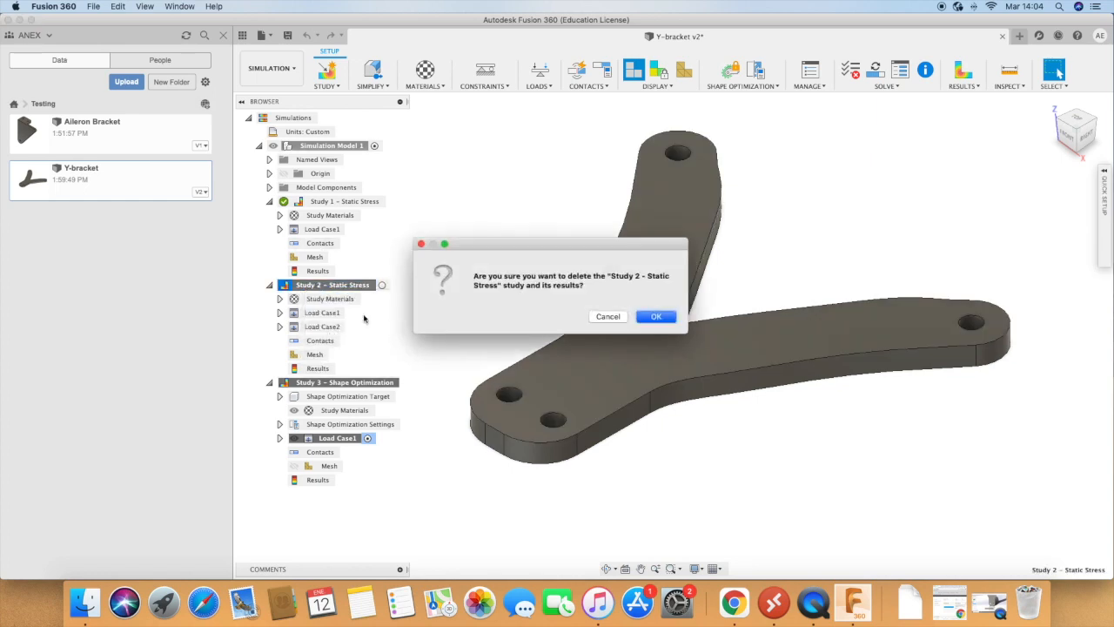
{"action": "left_click", "coordinate": [638, 318]}
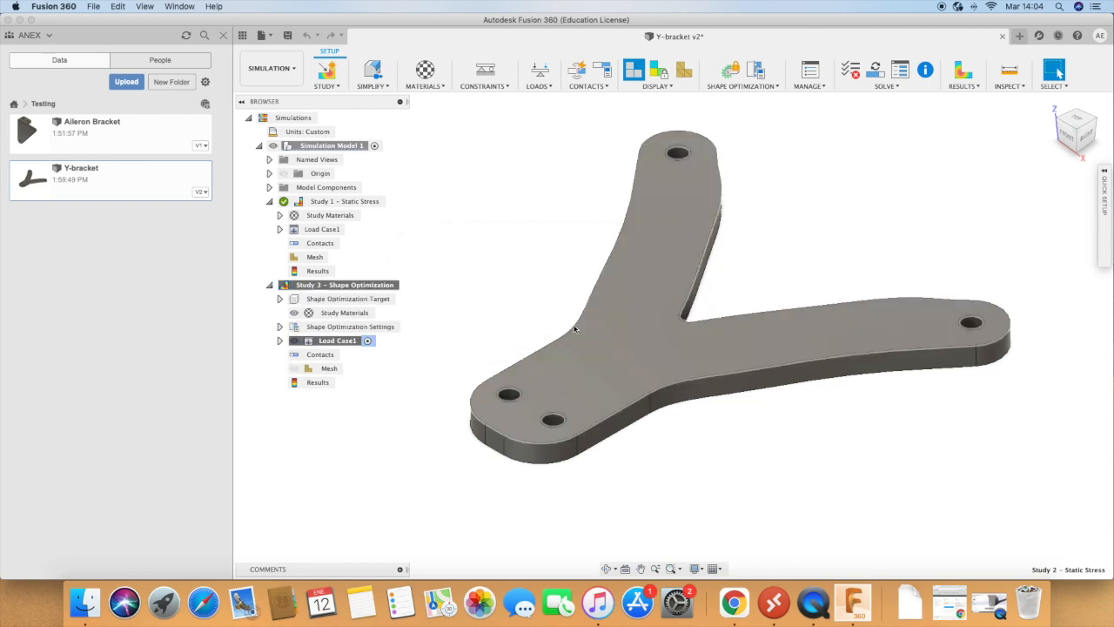
Step: Check the shape optimization study's material assignment and keep it as Same as Model
{"action": "left_click", "coordinate": [336, 314]}
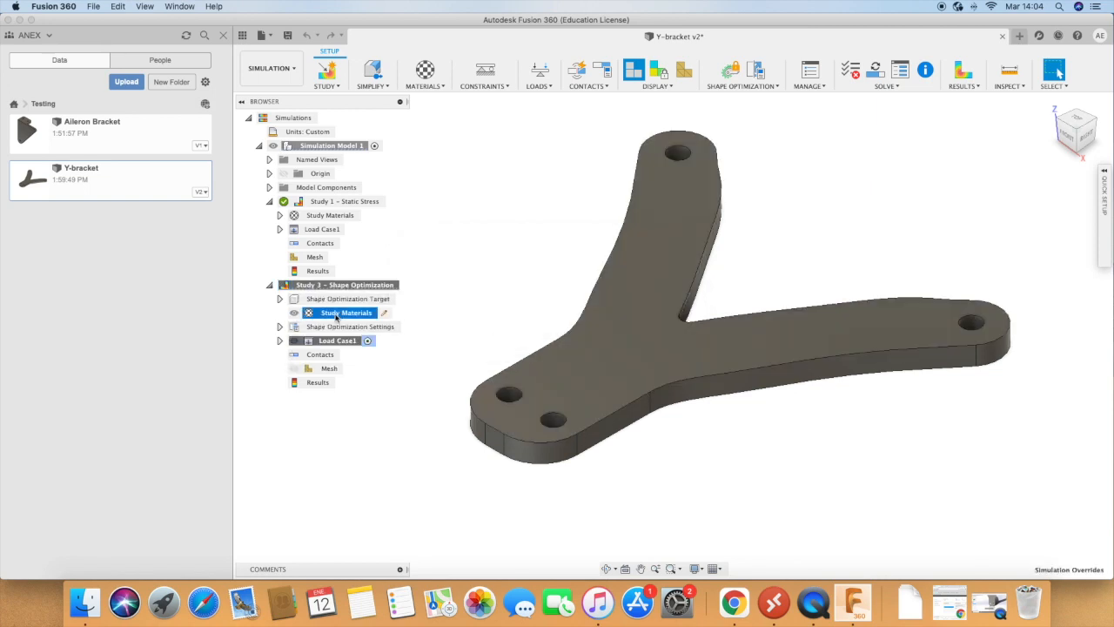
{"action": "left_click", "coordinate": [384, 313]}
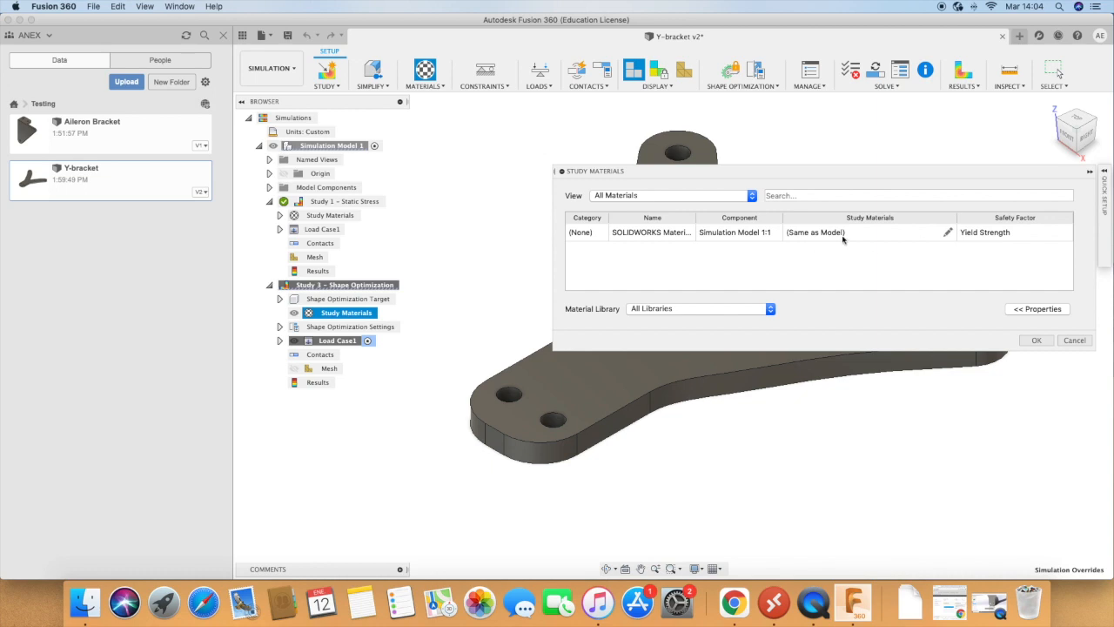
{"action": "left_click", "coordinate": [1036, 340]}
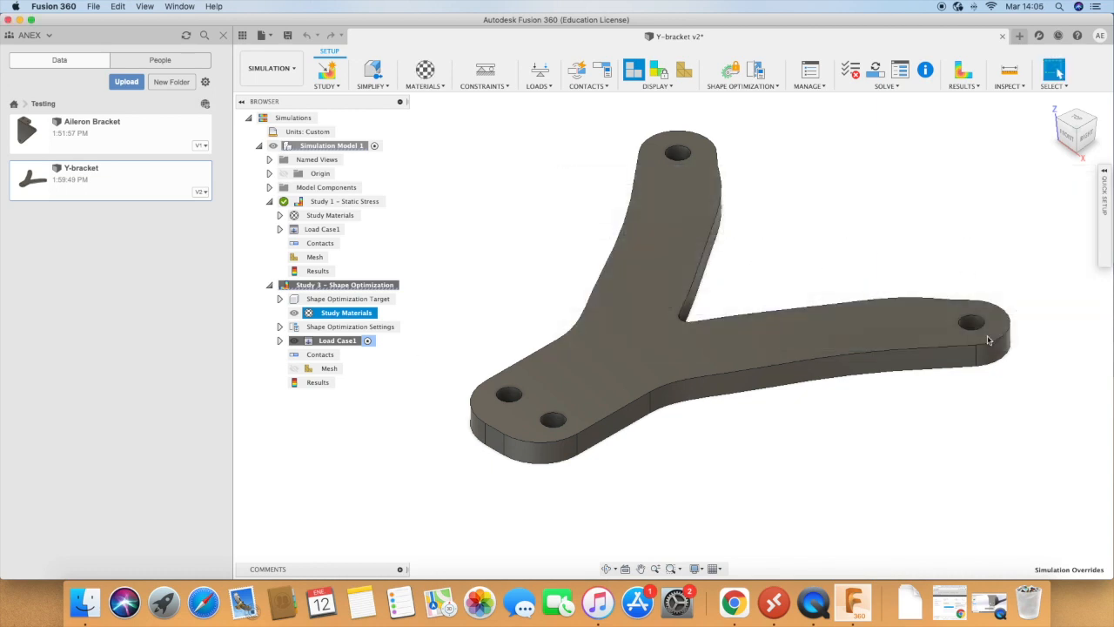
{"action": "left_click", "coordinate": [327, 328]}
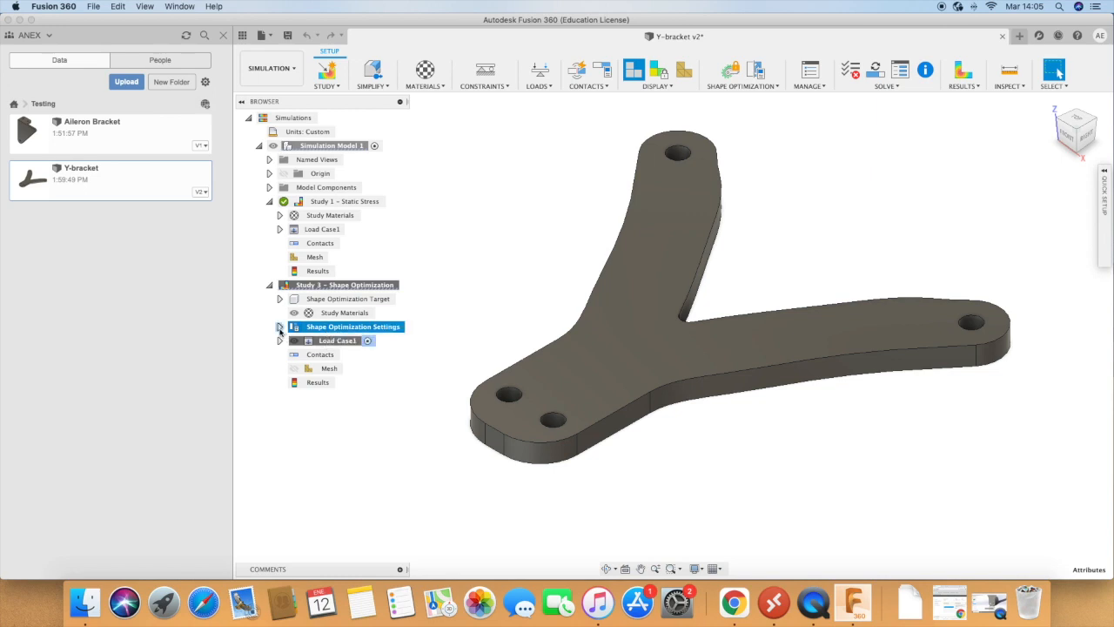
Step: Apply a fixed structural constraint on all axes to the two mounting holes in the bracket's base
{"action": "left_click", "coordinate": [498, 252]}
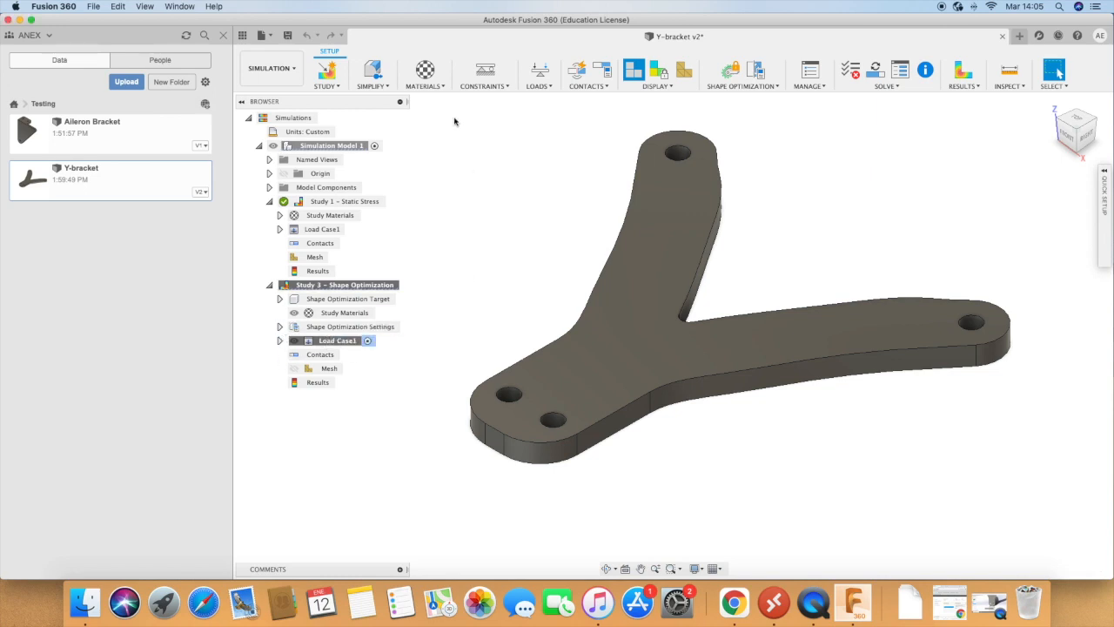
{"action": "left_click", "coordinate": [485, 87]}
{"action": "left_click", "coordinate": [501, 99]}
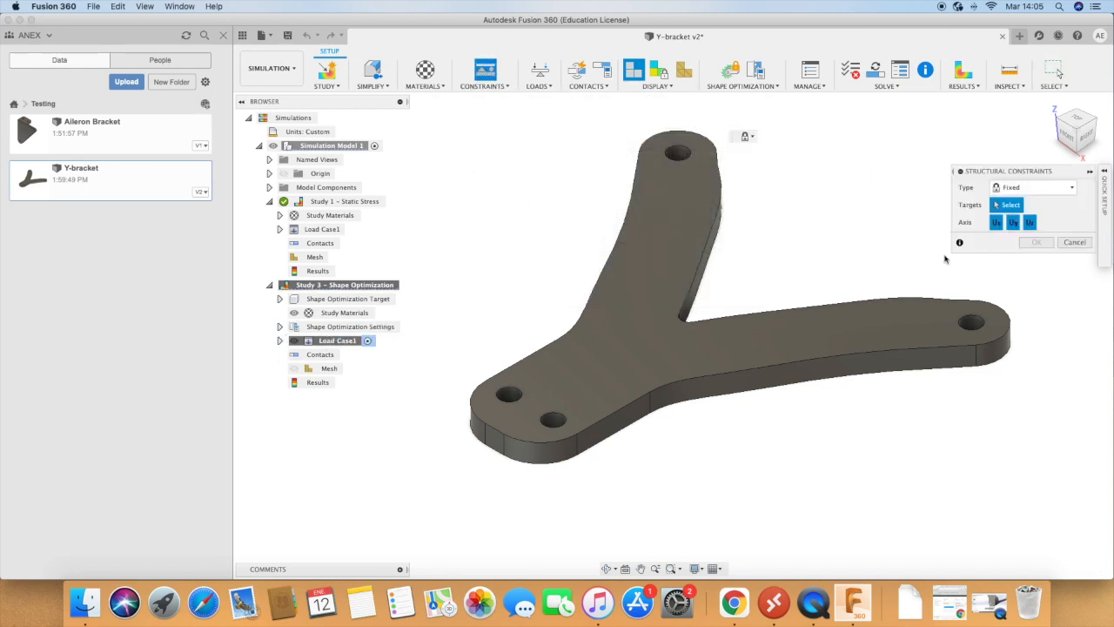
{"action": "left_click", "coordinate": [509, 402]}
{"action": "left_click", "coordinate": [552, 425]}
{"action": "left_click", "coordinate": [1036, 242]}
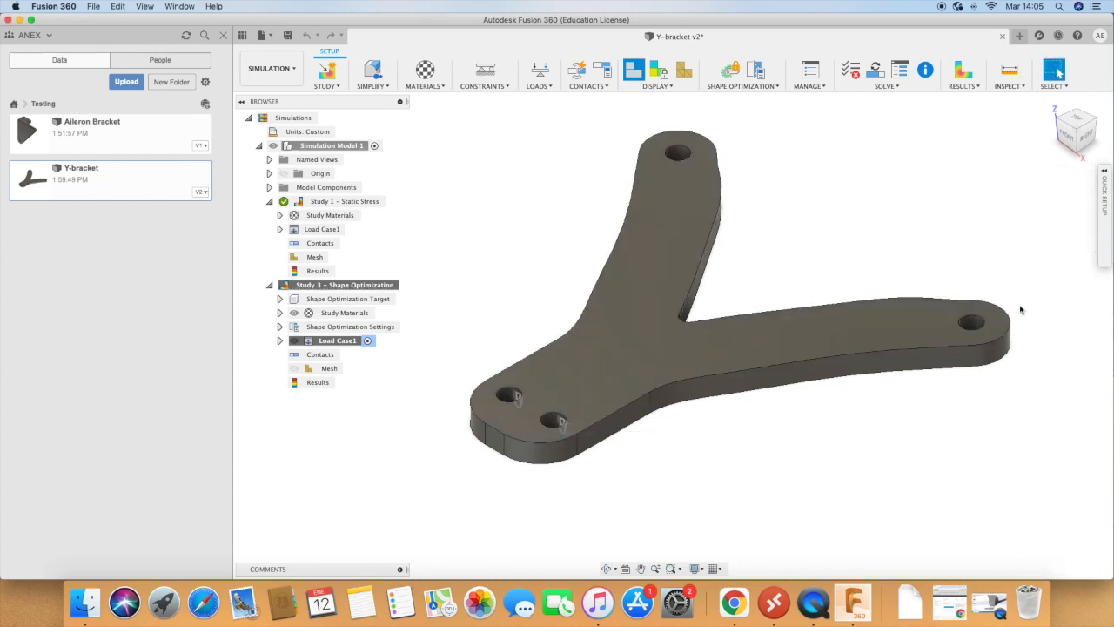
Step: Apply a 100 N force with a 90 deg X angle to the hole face at the end of the upper arm
{"action": "left_click", "coordinate": [539, 71]}
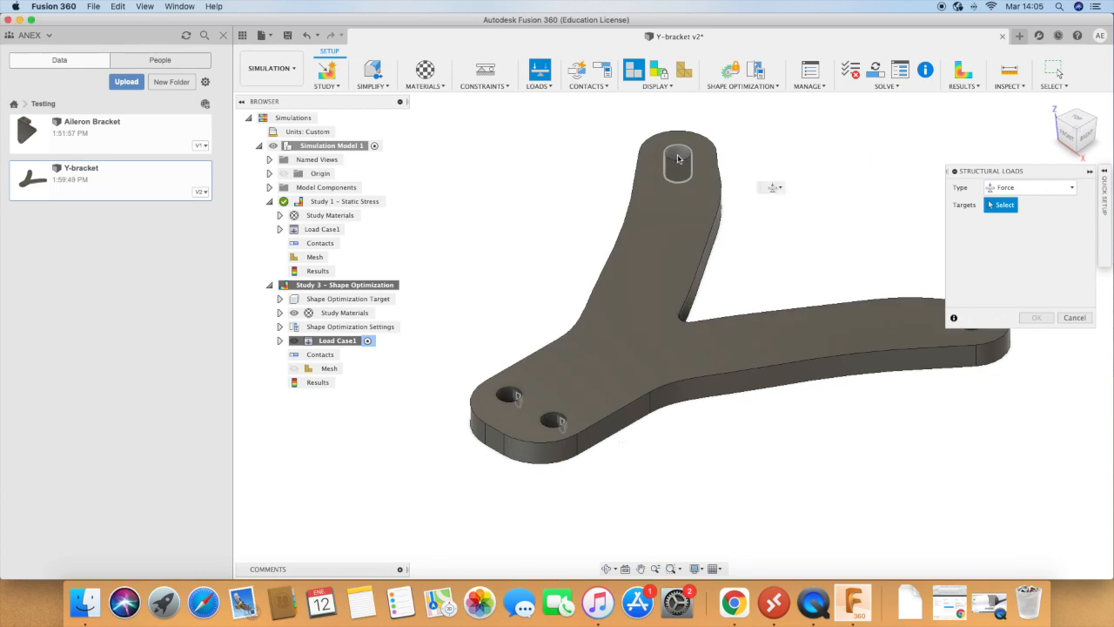
{"action": "left_click", "coordinate": [683, 158]}
{"action": "mouse_move", "coordinate": [644, 182]}
{"action": "left_mouse_down"}
{"action": "mouse_move", "coordinate": [660, 191]}
{"action": "mouse_move", "coordinate": [643, 183]}
{"action": "left_mouse_up"}
{"action": "scroll", "coordinate": [1035, 268], "scroll_direction": "down", "scroll_amount": 2}
{"action": "left_click_drag", "start_coordinate": [1041, 281], "coordinate": [1010, 284]}
{"action": "type", "text": "100"}
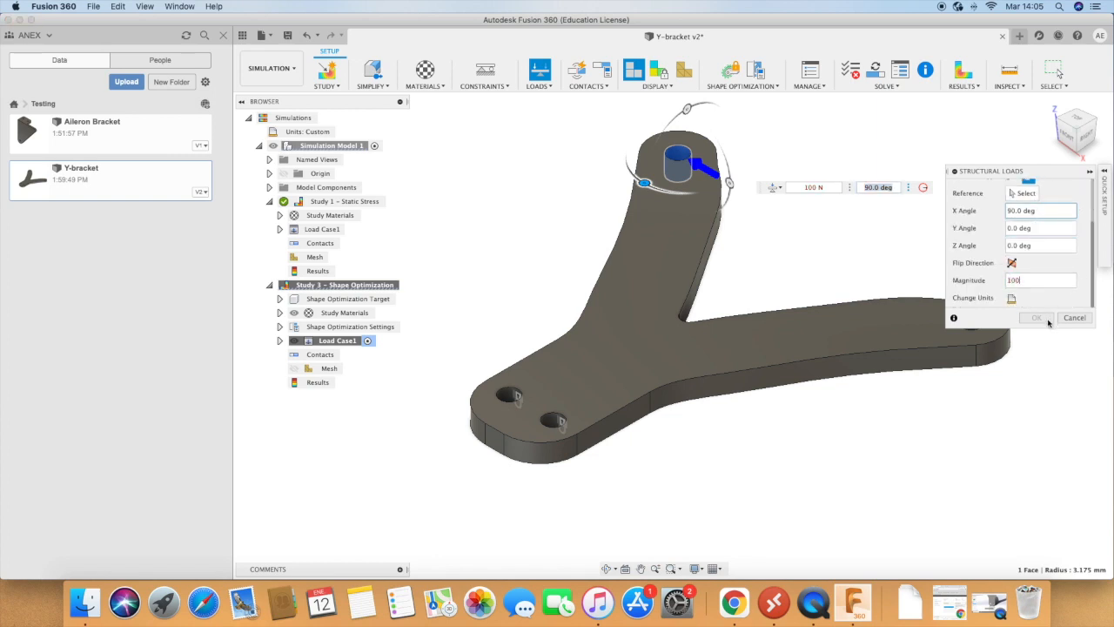
{"action": "left_click", "coordinate": [1036, 318]}
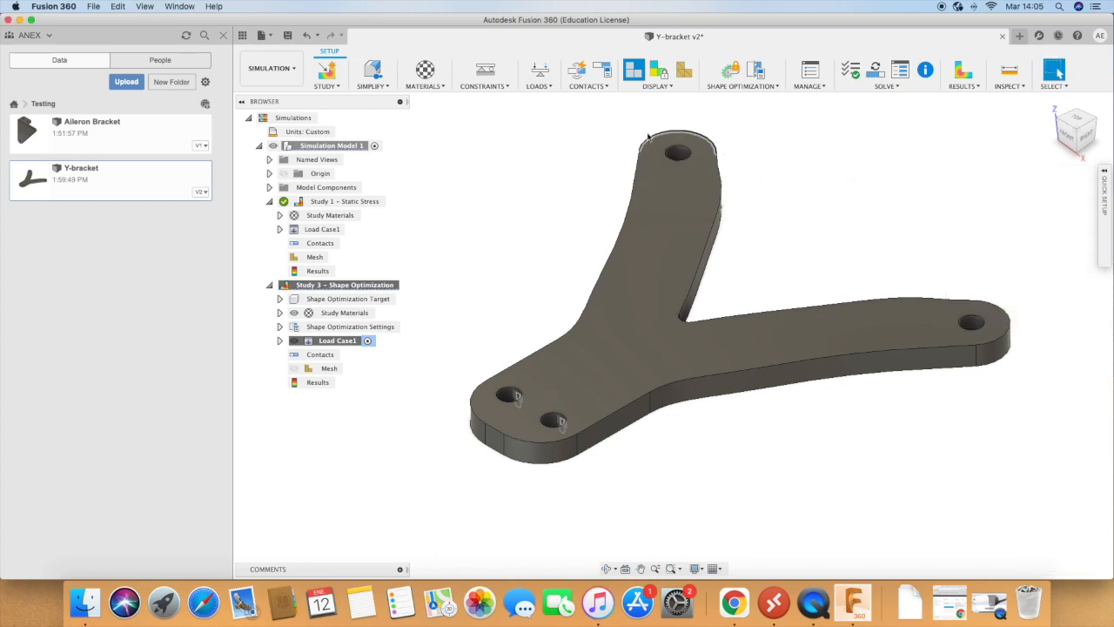
{"action": "left_click", "coordinate": [540, 70]}
{"action": "left_click", "coordinate": [968, 320]}
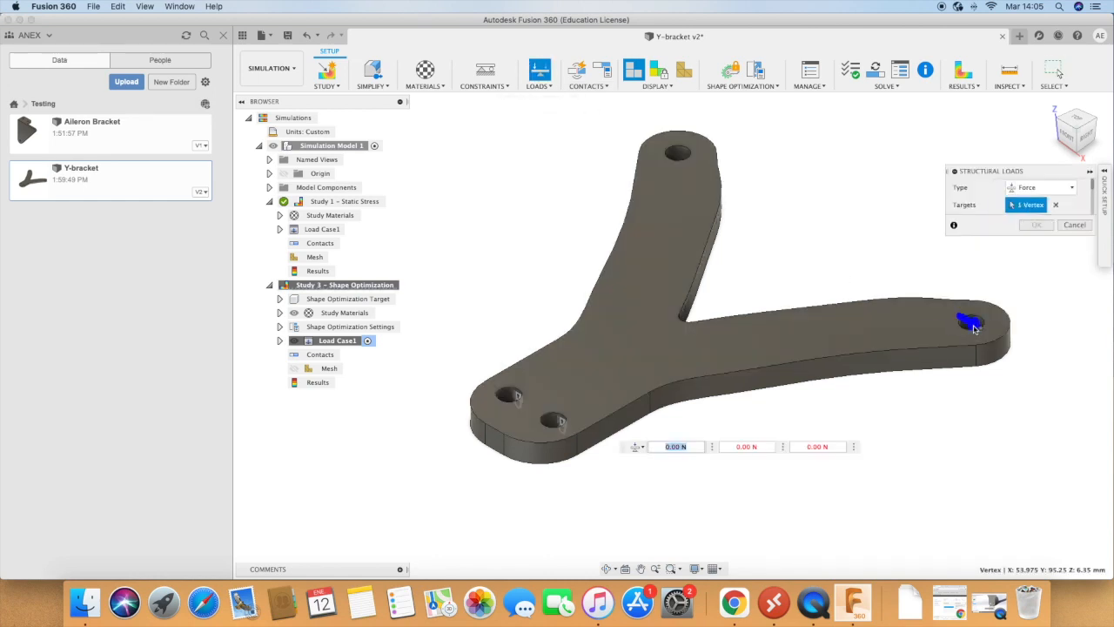
{"action": "left_click", "coordinate": [1075, 224]}
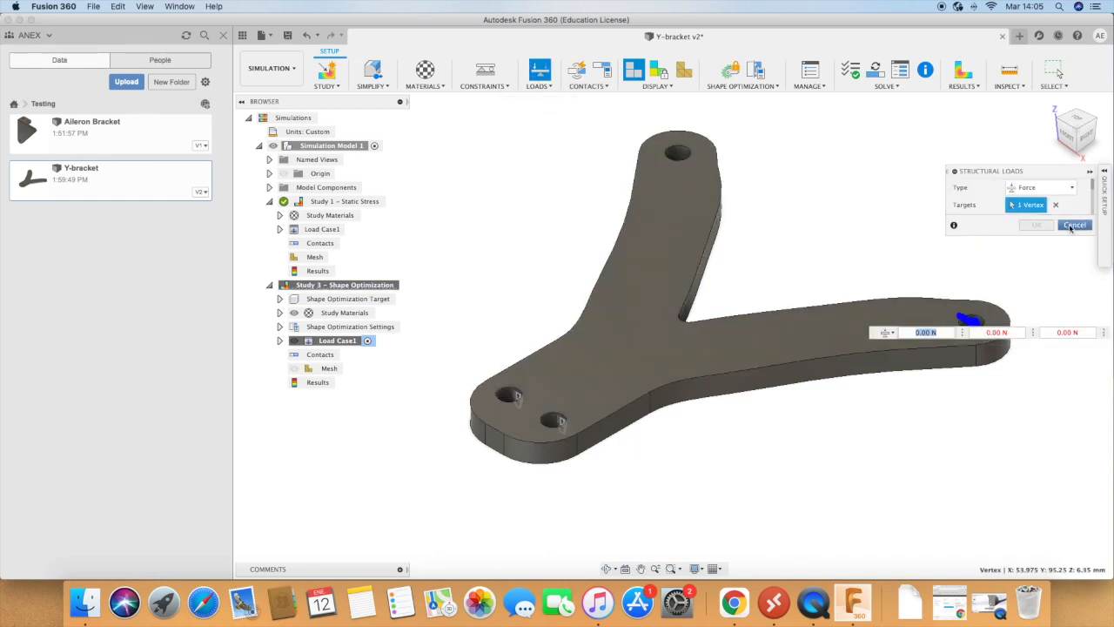
Step: Apply a 100 N force with a -90 deg X angle to the hole face at the end of the lower arm
{"action": "left_click", "coordinate": [540, 70]}
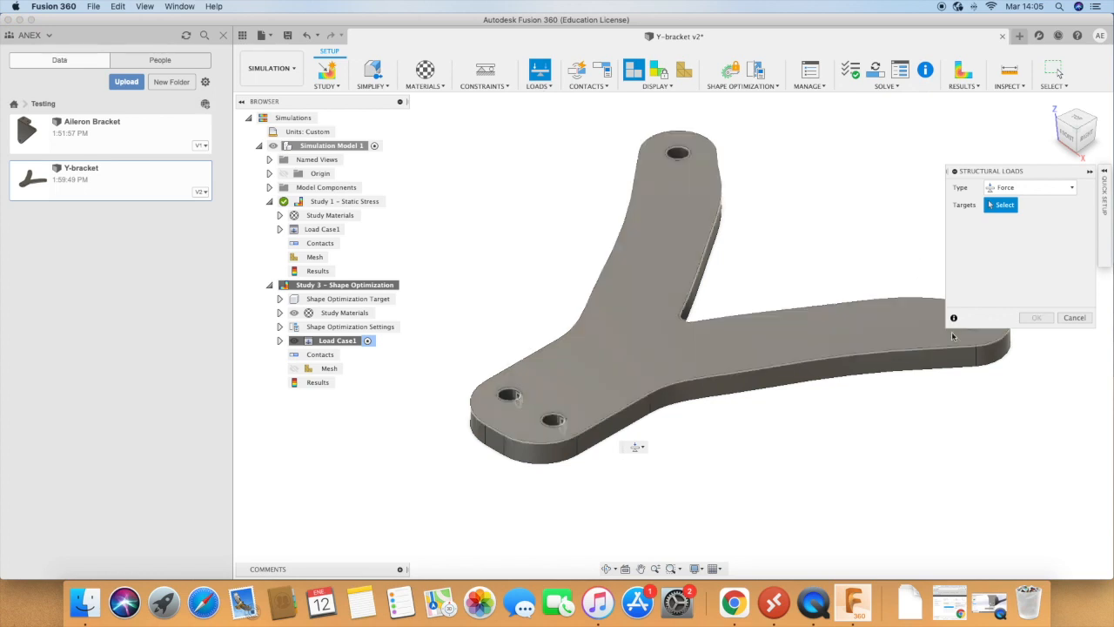
{"action": "left_click_drag", "start_coordinate": [1012, 174], "coordinate": [983, 352]}
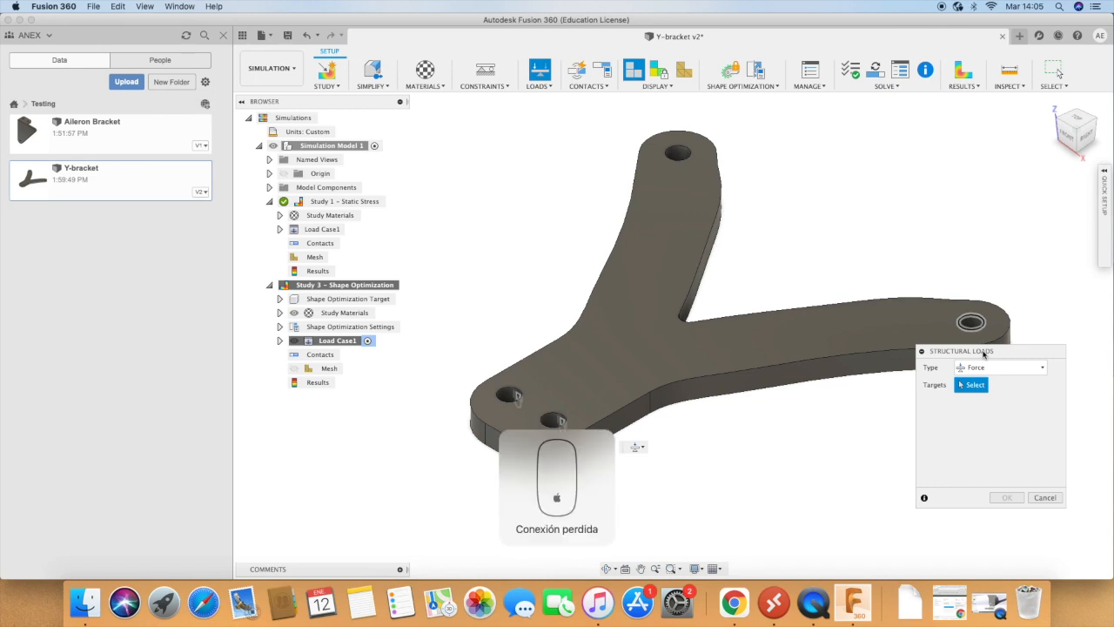
{"action": "left_click", "coordinate": [972, 326]}
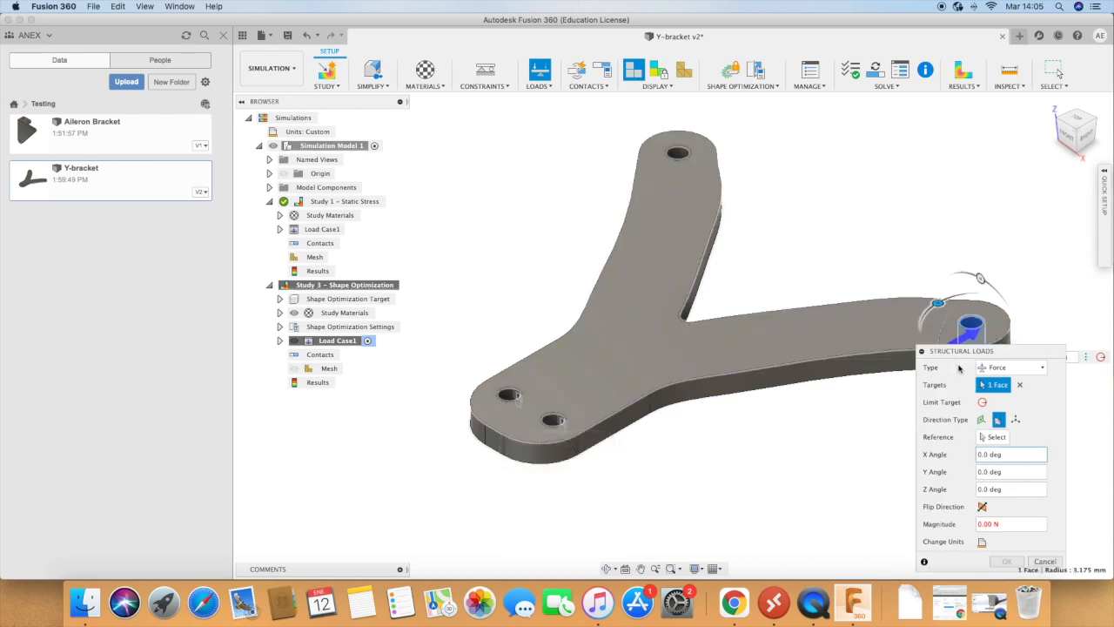
{"action": "left_click_drag", "start_coordinate": [947, 315], "coordinate": [1015, 300]}
{"action": "left_click_drag", "start_coordinate": [1042, 352], "coordinate": [897, 349]}
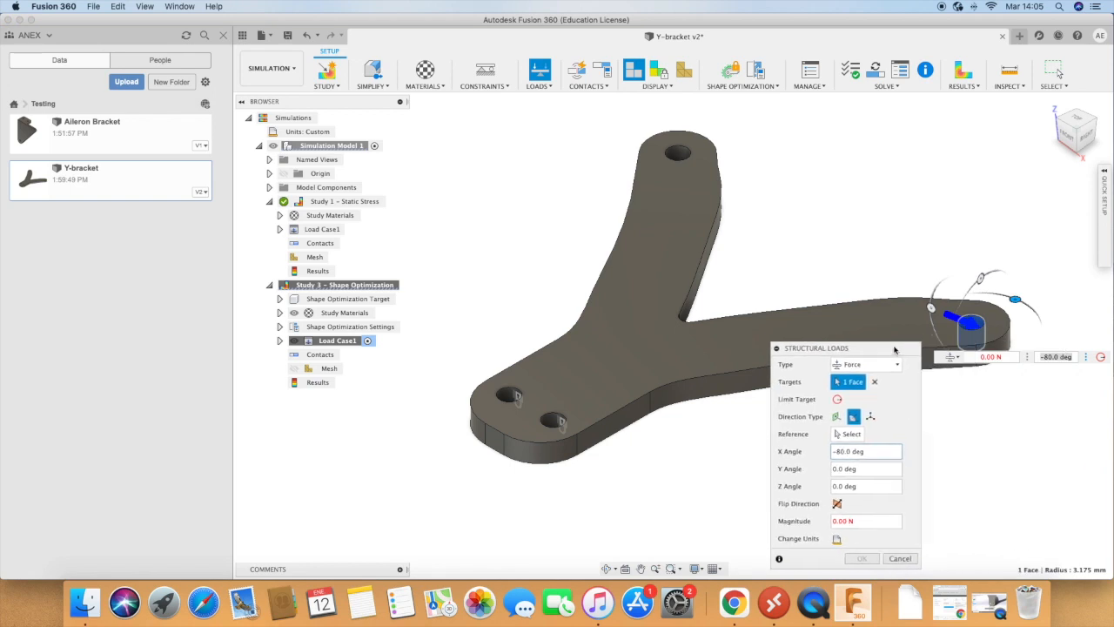
{"action": "left_click_drag", "start_coordinate": [1007, 294], "coordinate": [1024, 303]}
{"action": "left_click_drag", "start_coordinate": [885, 348], "coordinate": [936, 211]}
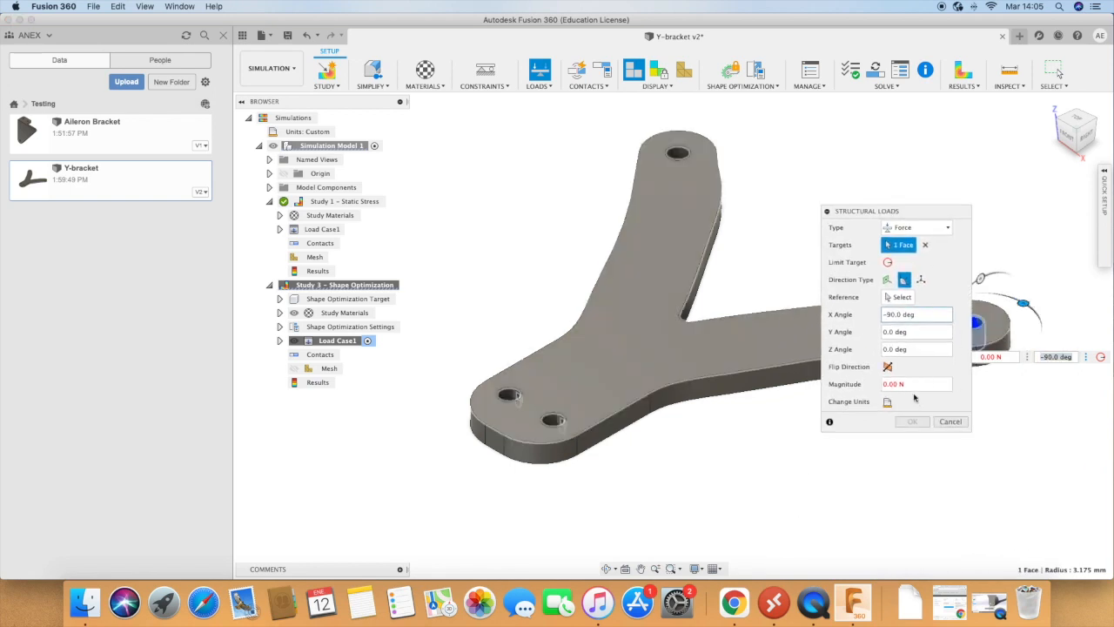
{"action": "type", "text": "100"}
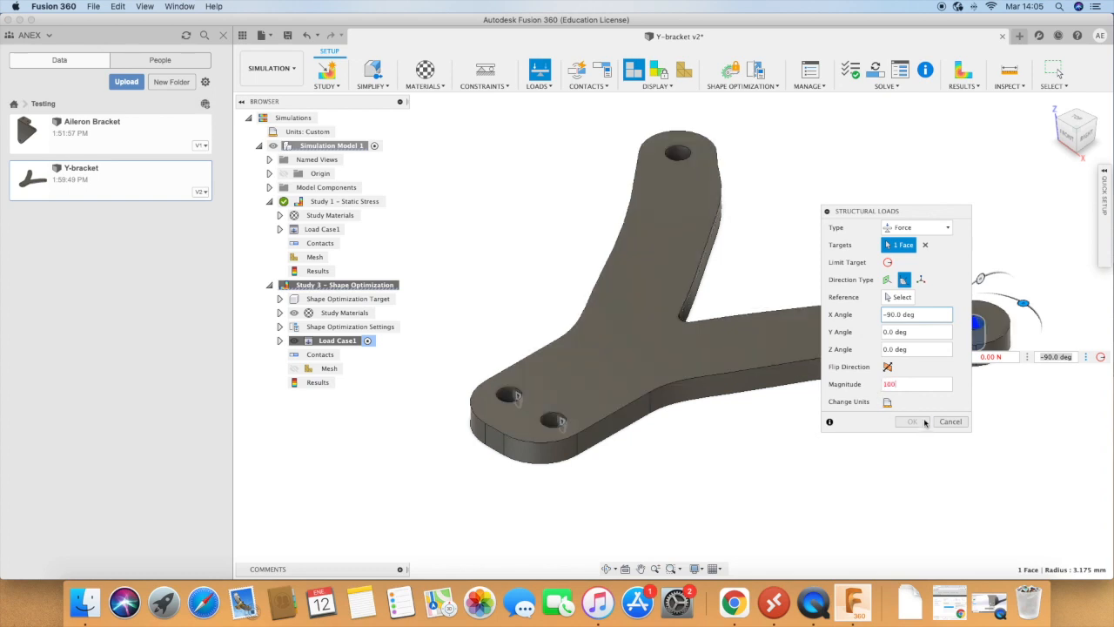
{"action": "left_click", "coordinate": [921, 422]}
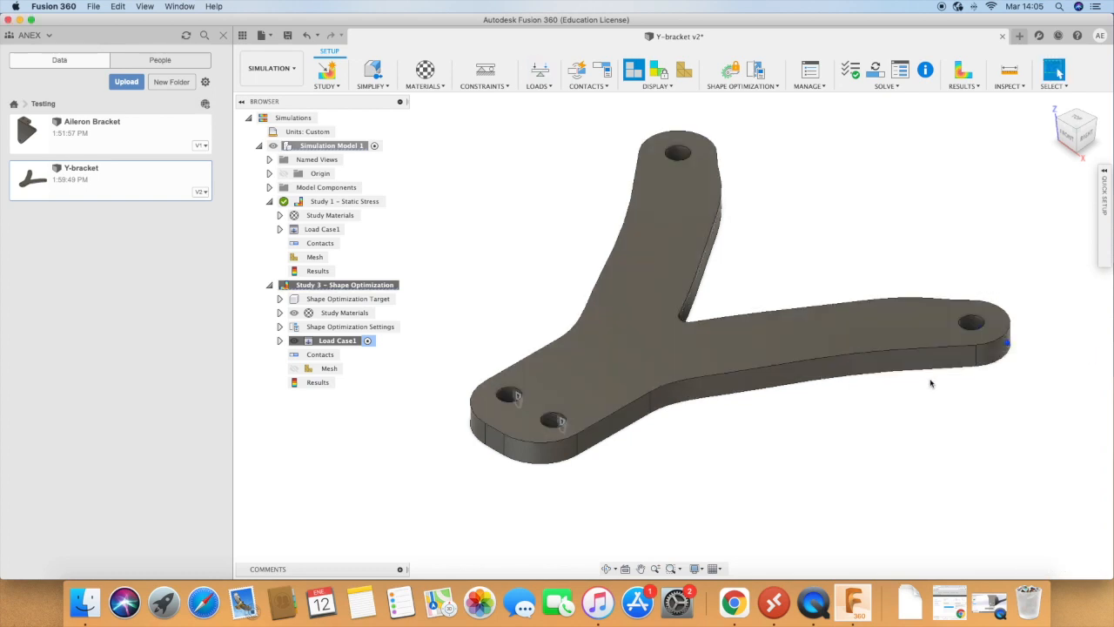
Step: Check the Target Mass and Stiffness objectives in the shape optimization settings and keep both as they are
{"action": "left_click", "coordinate": [280, 328]}
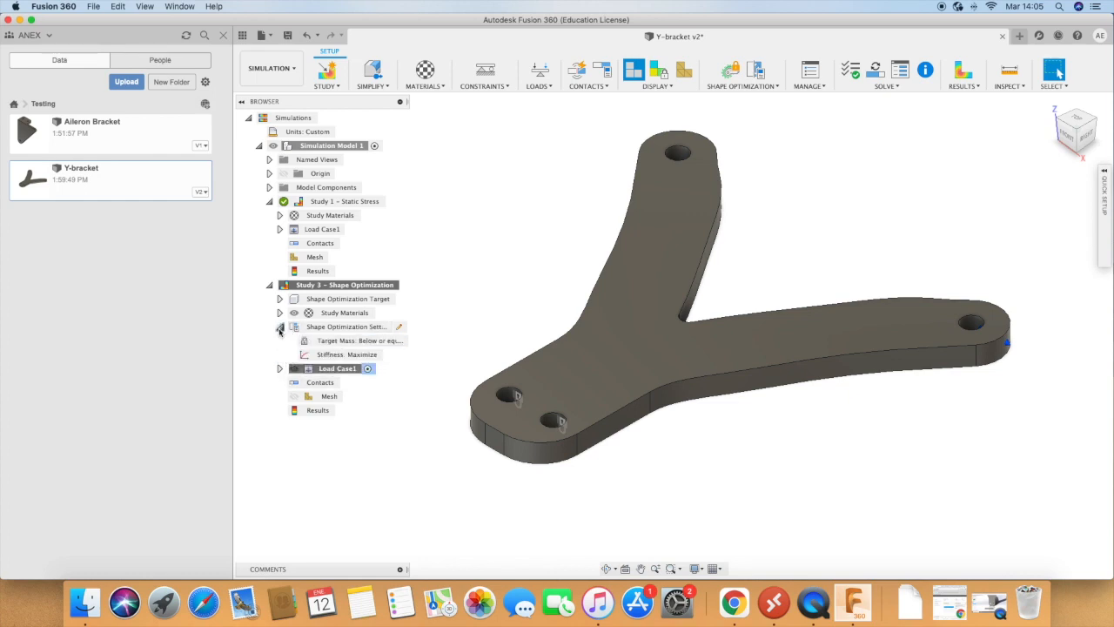
{"action": "left_click", "coordinate": [350, 341]}
{"action": "right_click", "coordinate": [359, 344]}
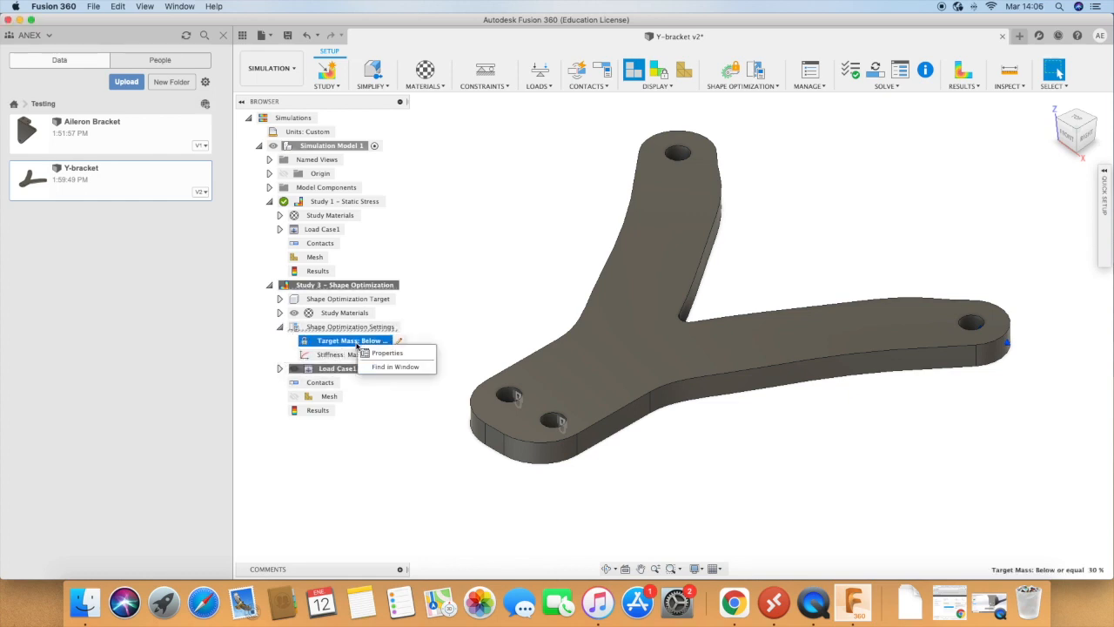
{"action": "left_click", "coordinate": [341, 347]}
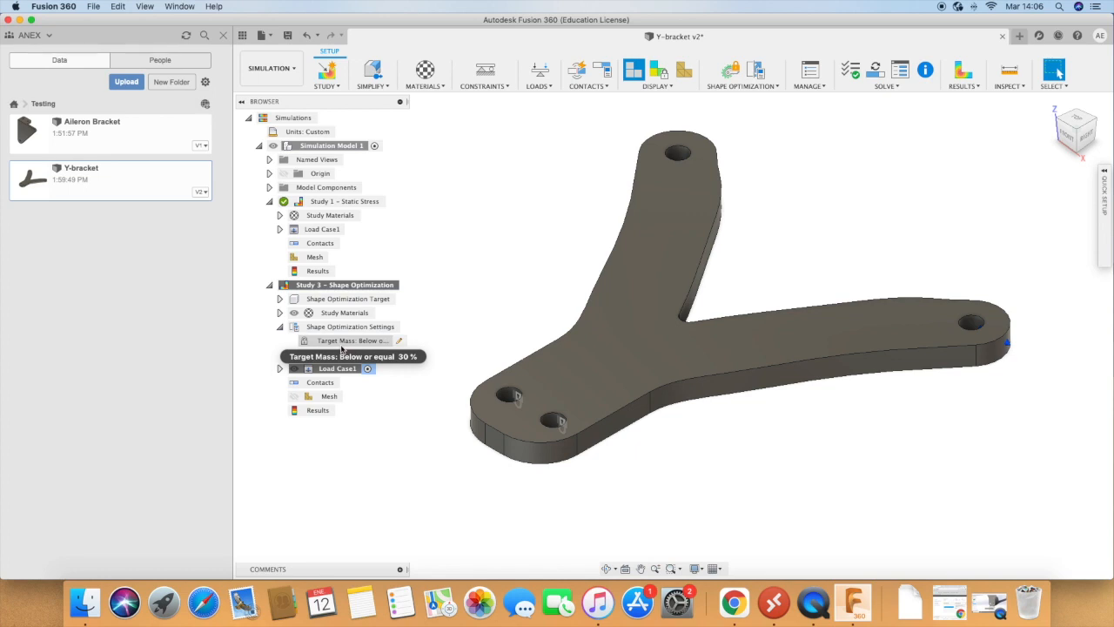
{"action": "left_click", "coordinate": [394, 343]}
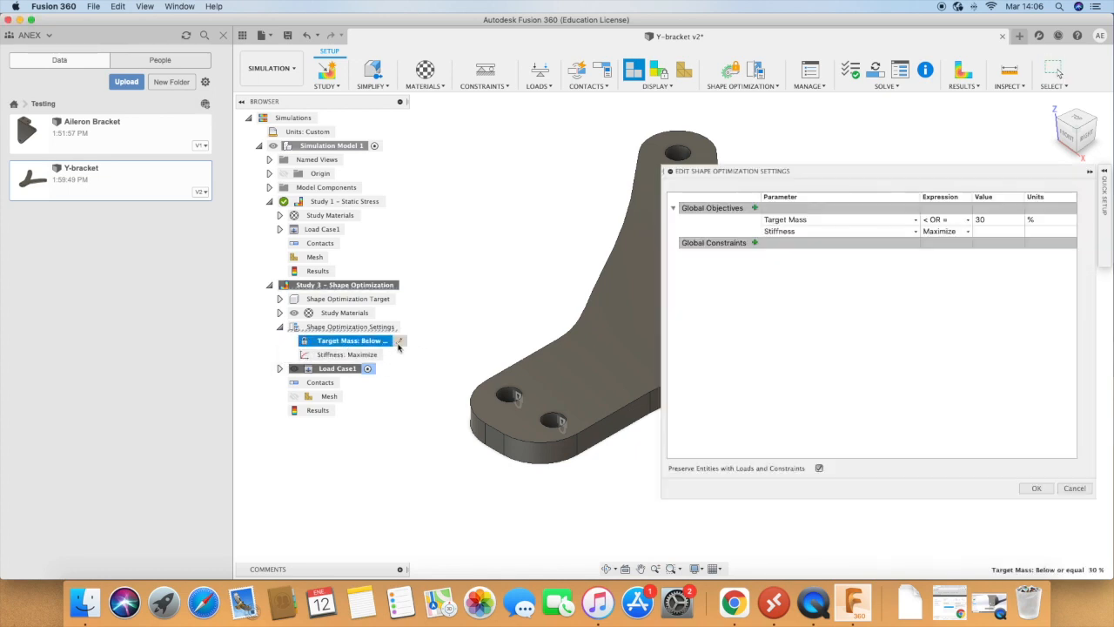
{"action": "left_click_drag", "start_coordinate": [882, 180], "coordinate": [794, 182]}
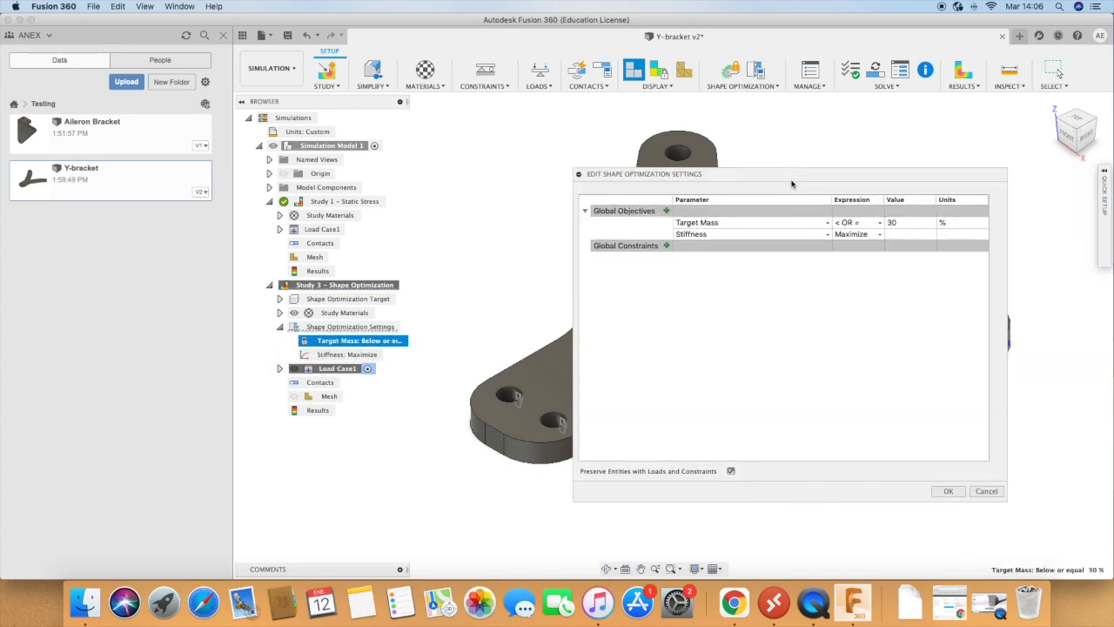
{"action": "left_click", "coordinate": [903, 223]}
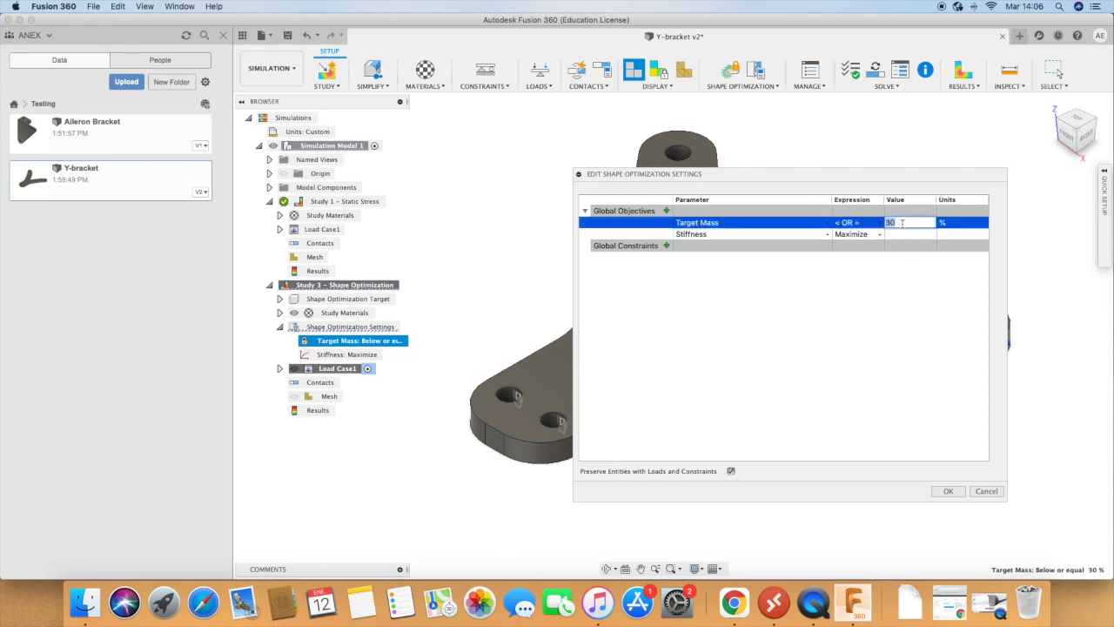
{"action": "left_click", "coordinate": [896, 275]}
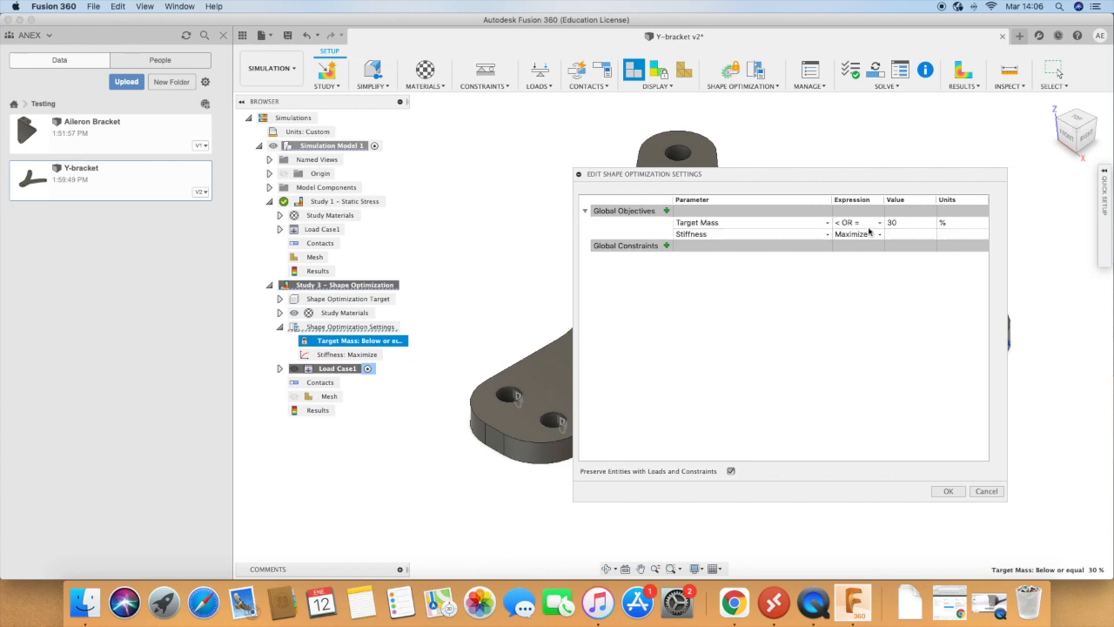
{"action": "left_click", "coordinate": [872, 225]}
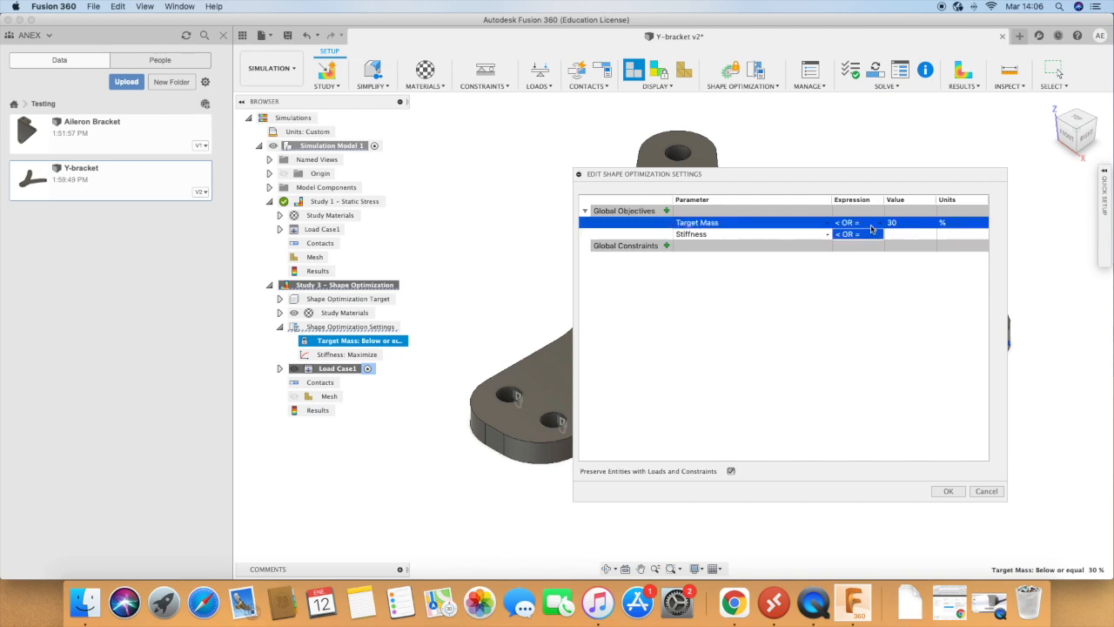
{"action": "left_click", "coordinate": [863, 300]}
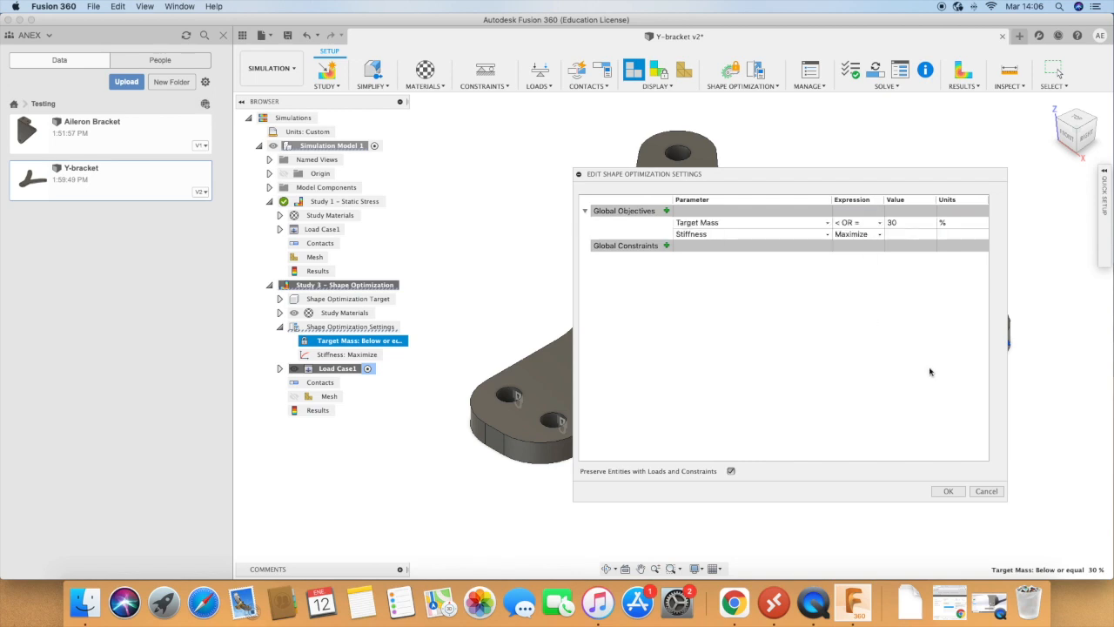
{"action": "left_click", "coordinate": [949, 491]}
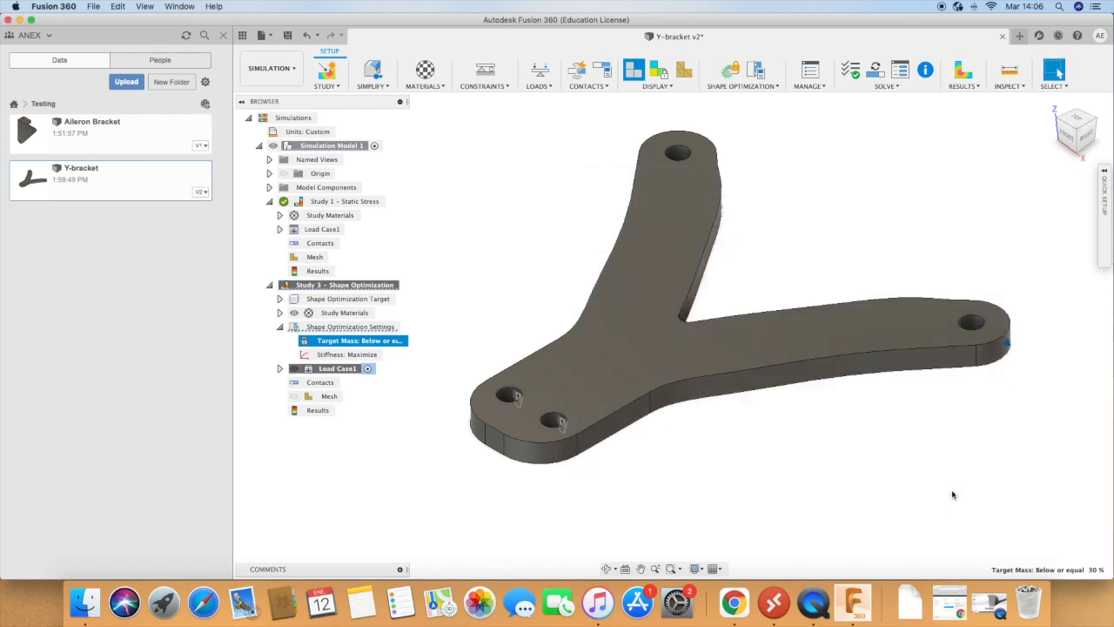
{"action": "double_click", "coordinate": [352, 355]}
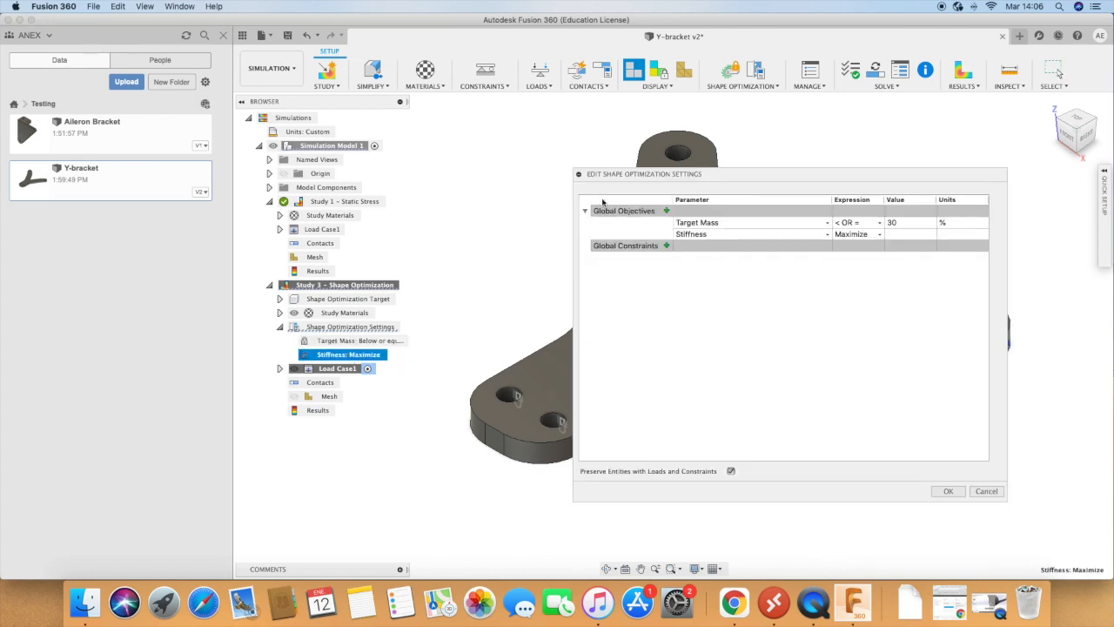
{"action": "left_click", "coordinate": [948, 491]}
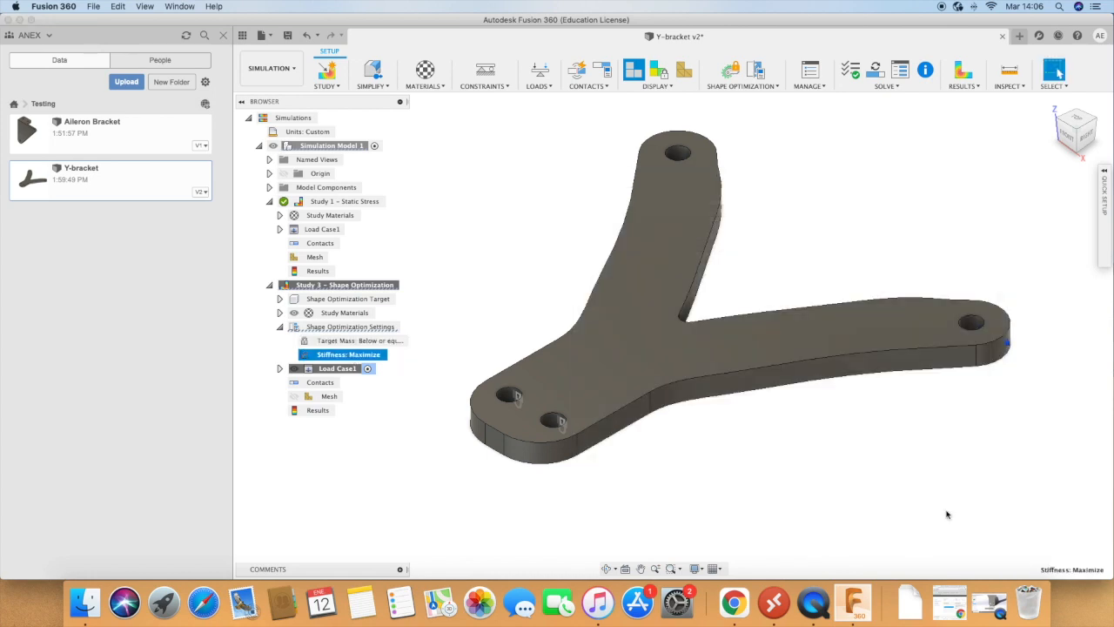
{"action": "left_click", "coordinate": [453, 277]}
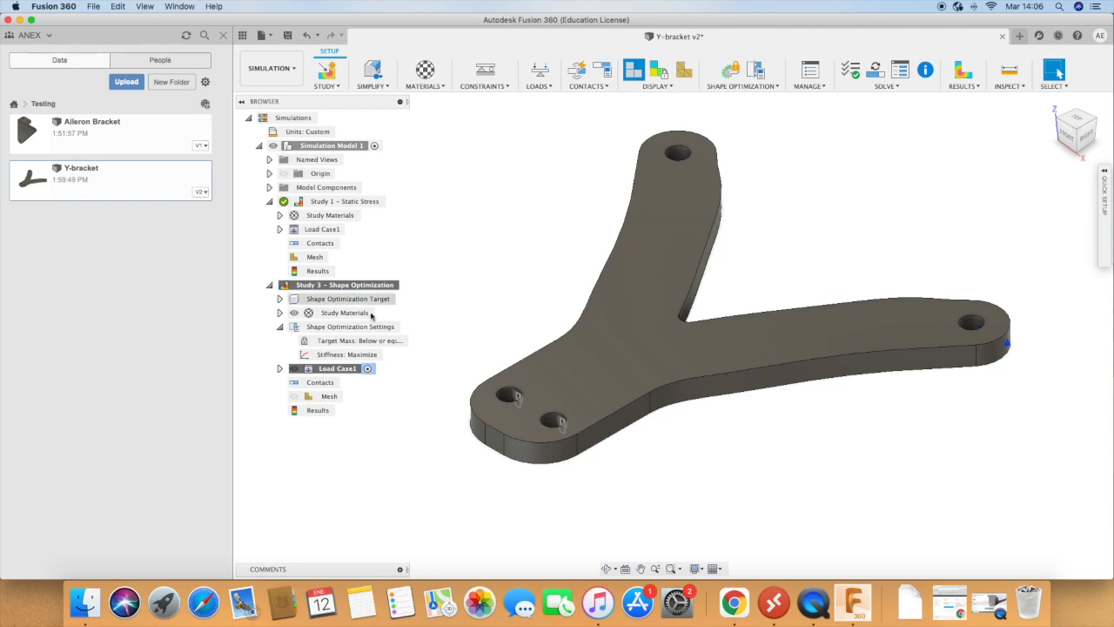
Step: Try a Min Member Size global constraint in the shape optimization settings and remove it again
{"action": "left_click", "coordinate": [345, 328]}
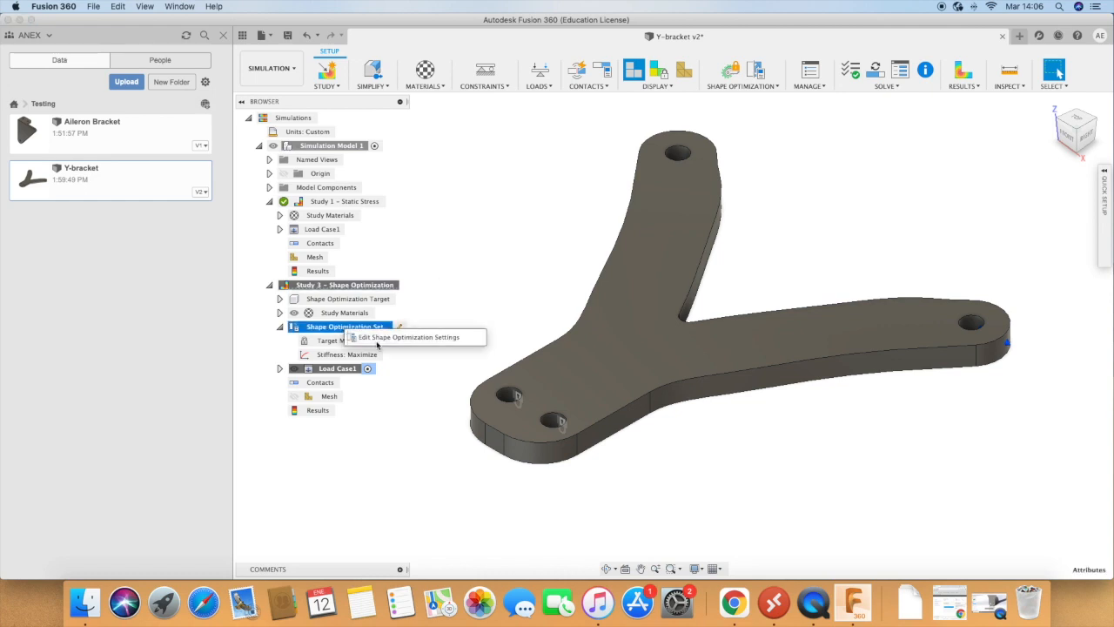
{"action": "double_click", "coordinate": [345, 329]}
{"action": "left_click", "coordinate": [642, 246]}
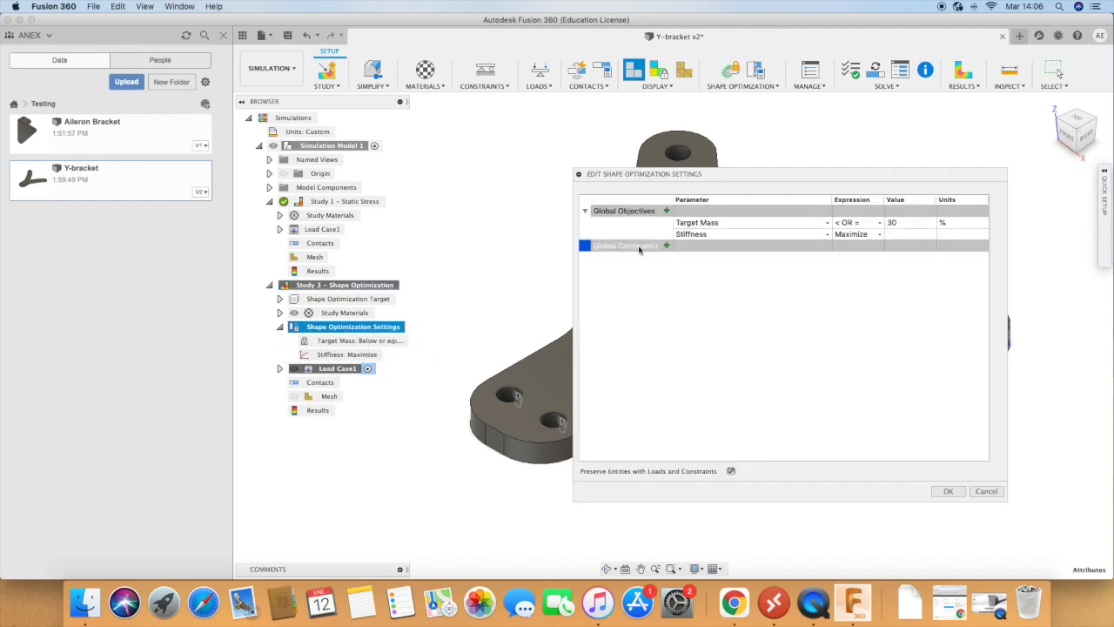
{"action": "left_click", "coordinate": [667, 247]}
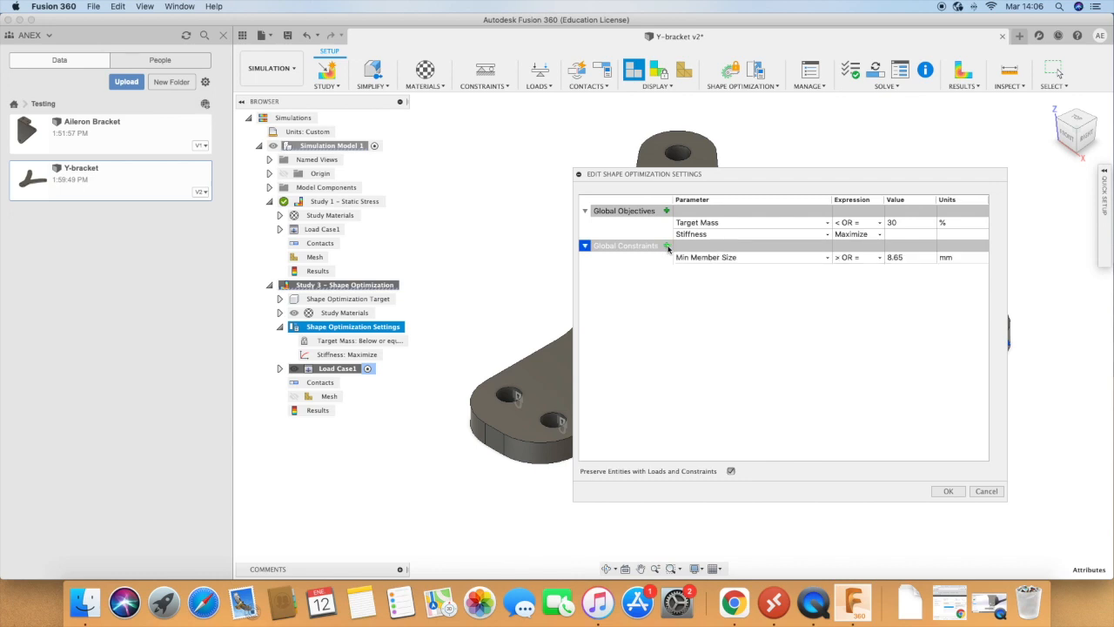
{"action": "left_click", "coordinate": [667, 257]}
{"action": "key", "text": "Delete"}
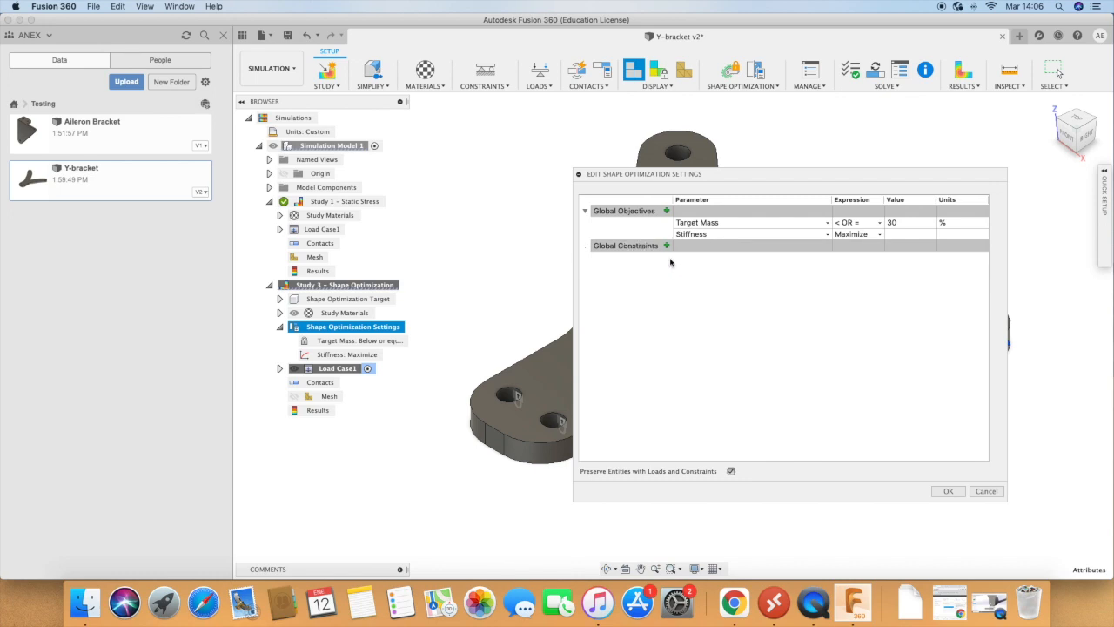
{"action": "left_click", "coordinate": [667, 212]}
{"action": "left_click", "coordinate": [633, 311]}
{"action": "left_click", "coordinate": [948, 491]}
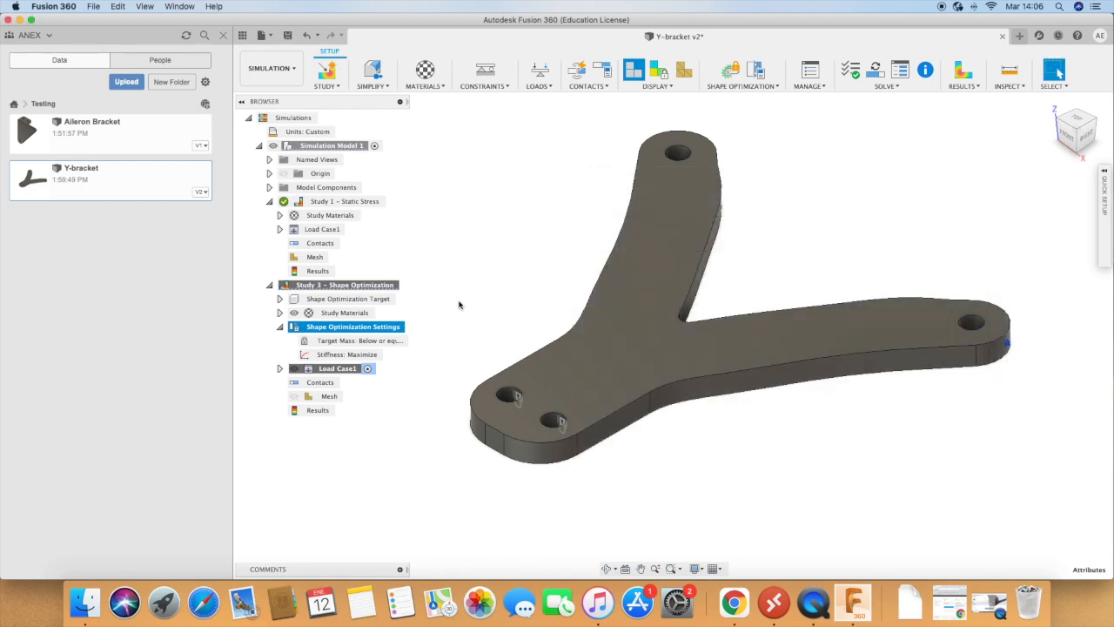
{"action": "left_click", "coordinate": [462, 303]}
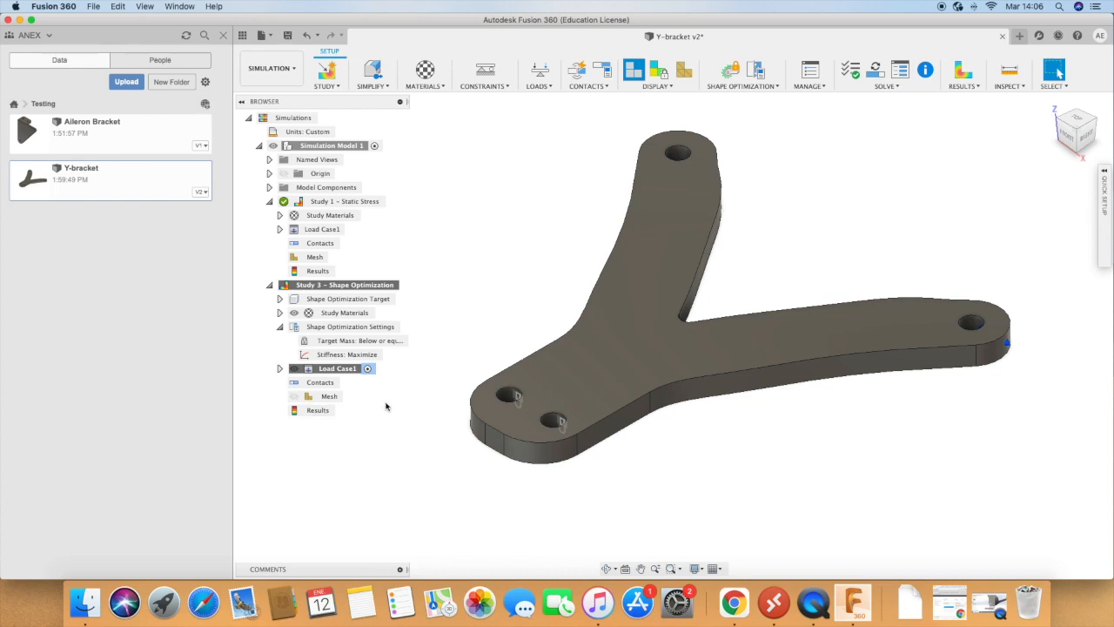
Step: Review the two forces in Load Case1 of the shape optimization study and clone that load case
{"action": "left_click", "coordinate": [280, 369]}
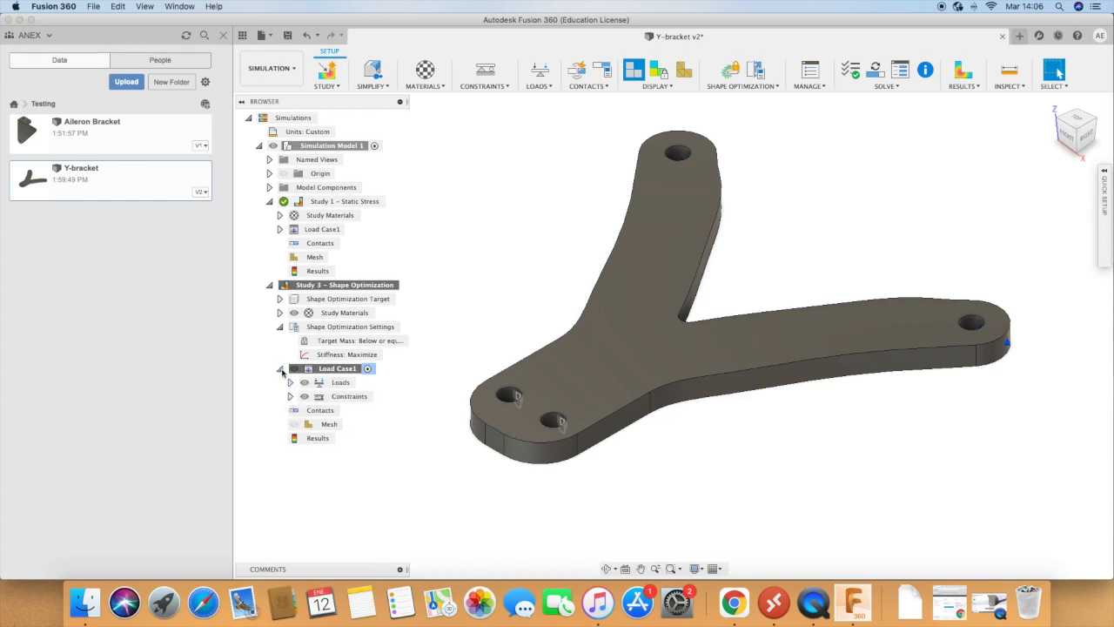
{"action": "left_click", "coordinate": [329, 382]}
{"action": "left_click", "coordinate": [290, 384]}
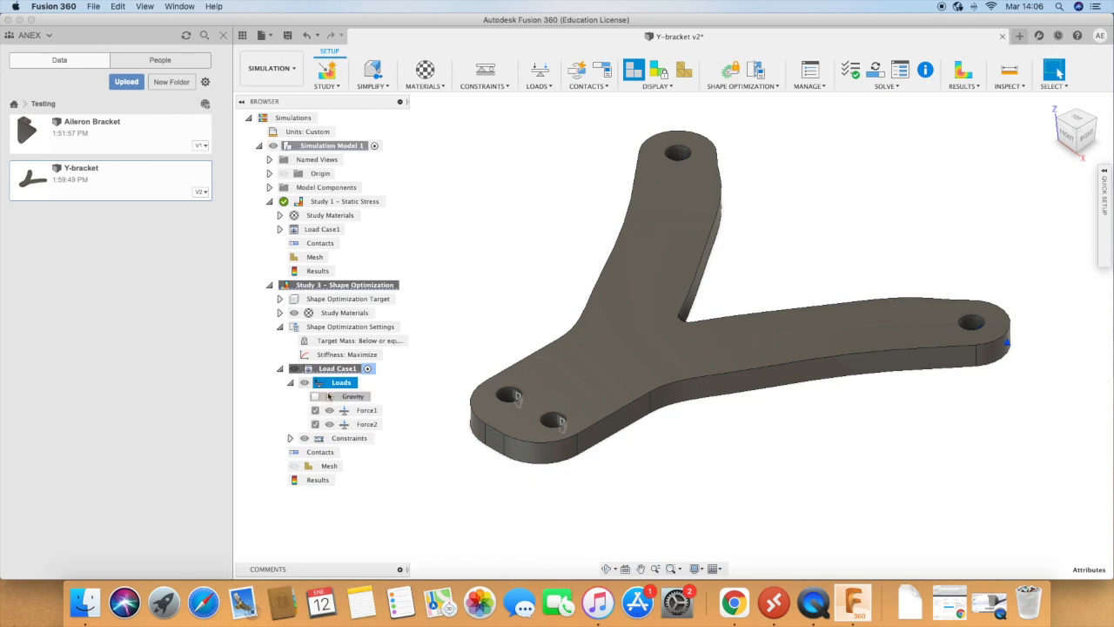
{"action": "left_click", "coordinate": [365, 410]}
{"action": "left_click", "coordinate": [366, 424]}
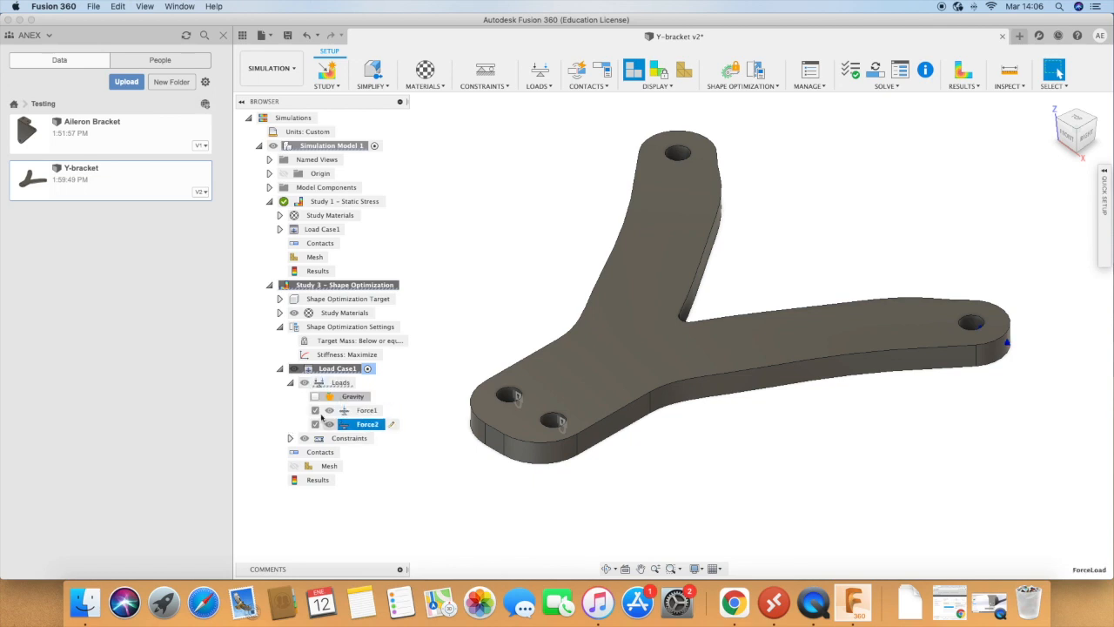
{"action": "left_click", "coordinate": [288, 381]}
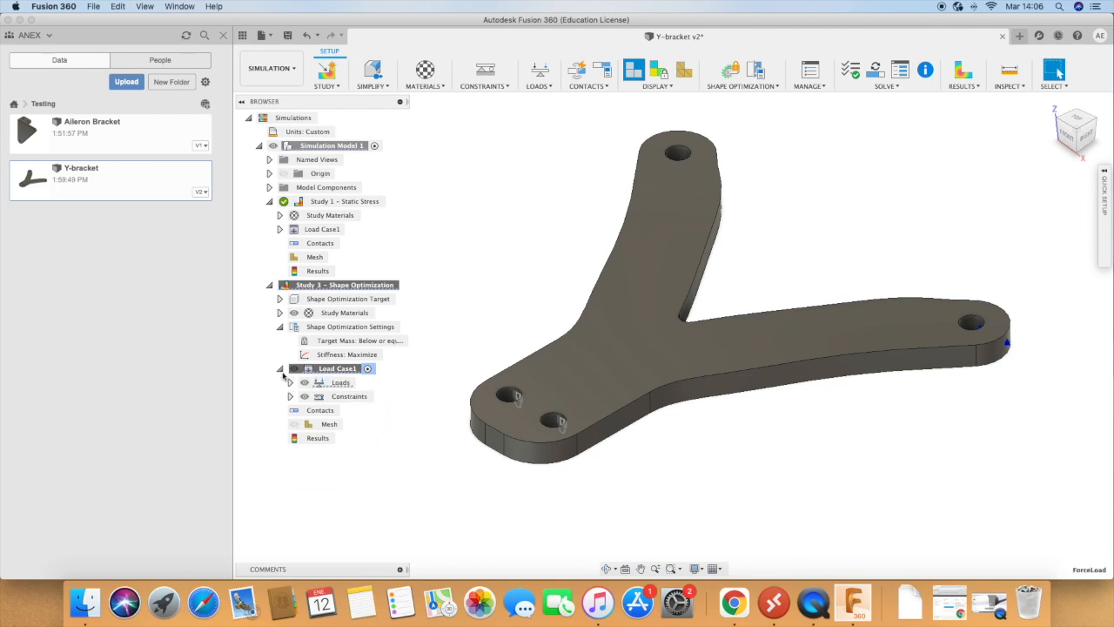
{"action": "right_click", "coordinate": [328, 369]}
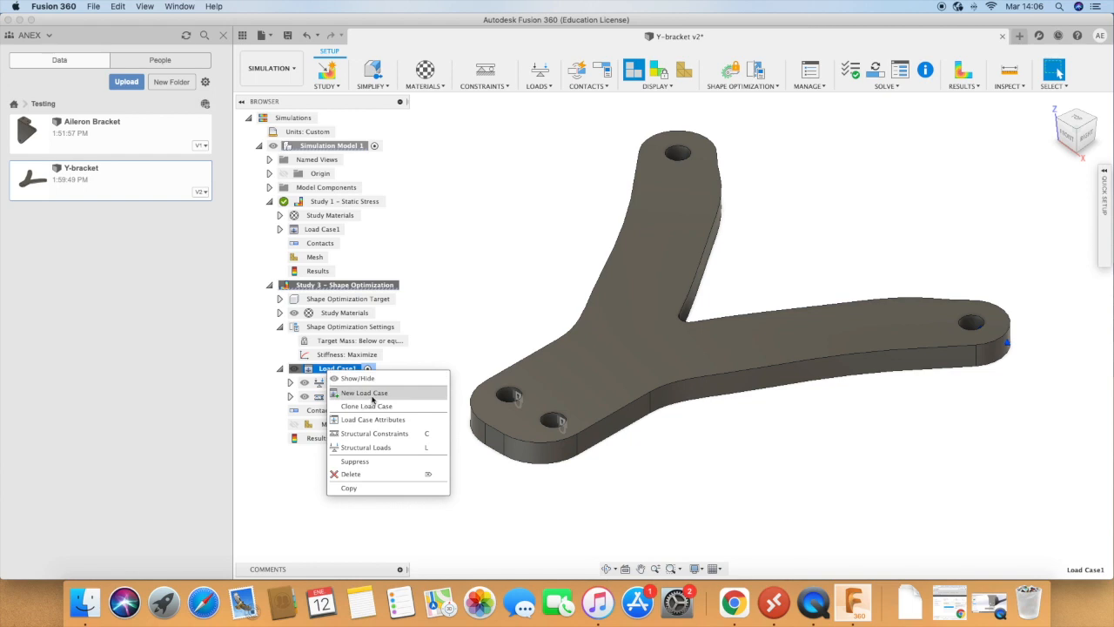
{"action": "left_click", "coordinate": [368, 405]}
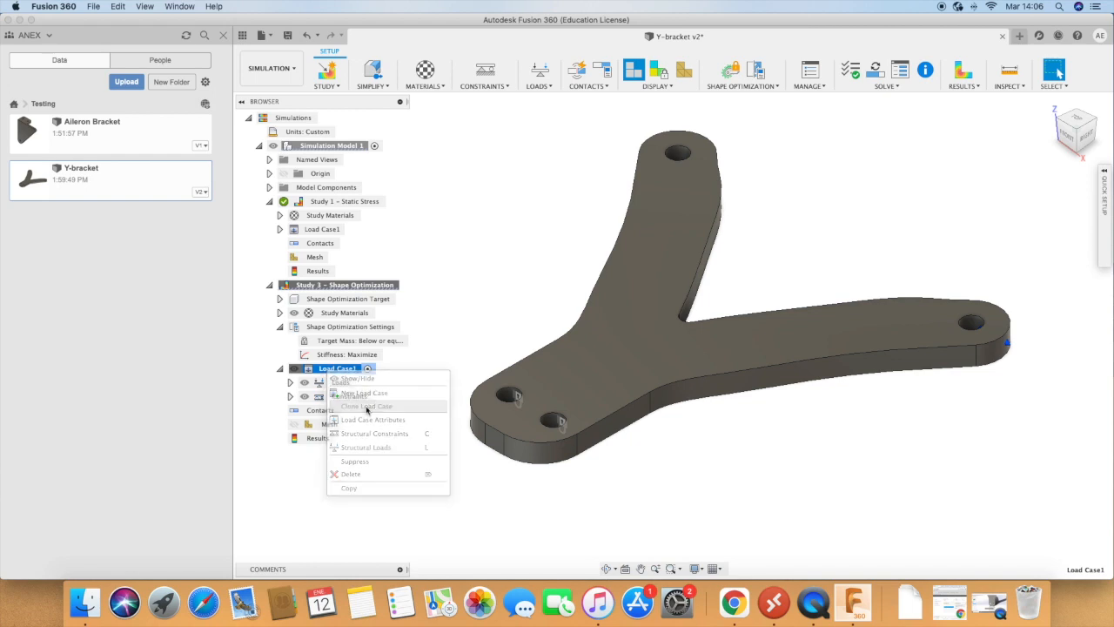
{"action": "left_click", "coordinate": [326, 413]}
Step: Set the X angle of Force3 on the upper arm's hole in Load Case2 to 0 deg
{"action": "left_click", "coordinate": [280, 411]}
{"action": "left_click", "coordinate": [329, 425]}
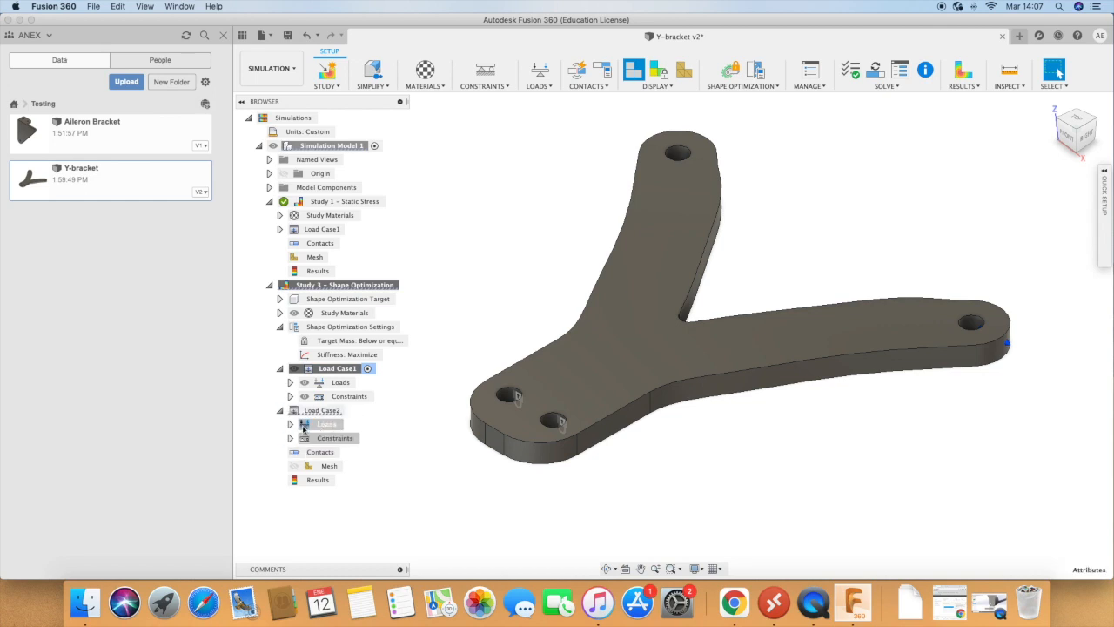
{"action": "left_click", "coordinate": [291, 425]}
{"action": "left_click", "coordinate": [365, 451]}
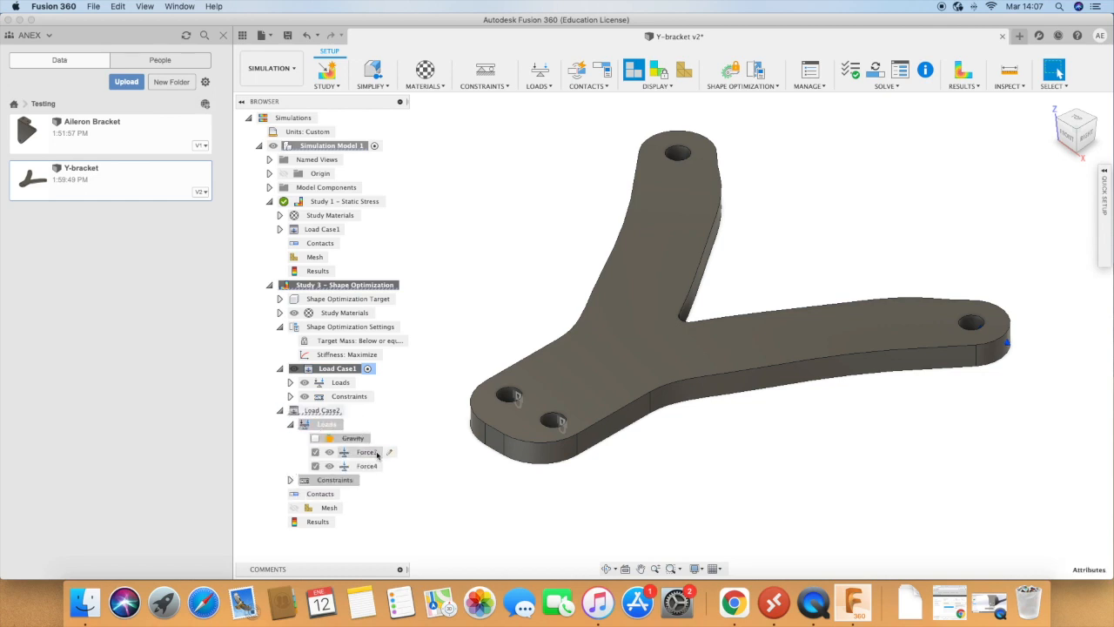
{"action": "left_click", "coordinate": [393, 453]}
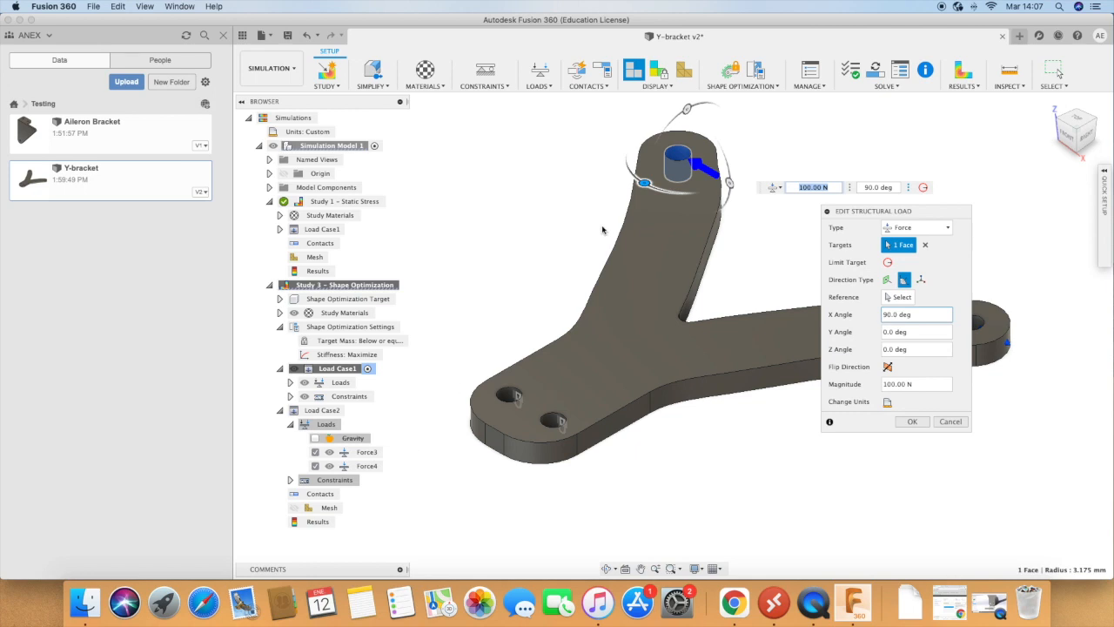
{"action": "left_click_drag", "start_coordinate": [643, 183], "coordinate": [486, 94]}
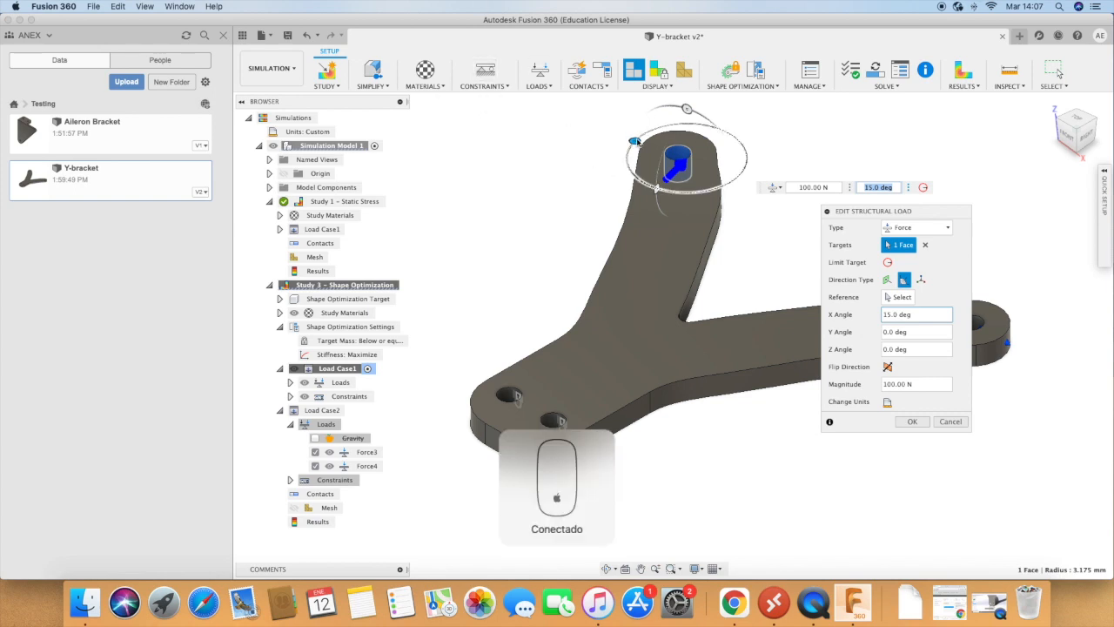
{"action": "left_click_drag", "start_coordinate": [634, 140], "coordinate": [644, 133]}
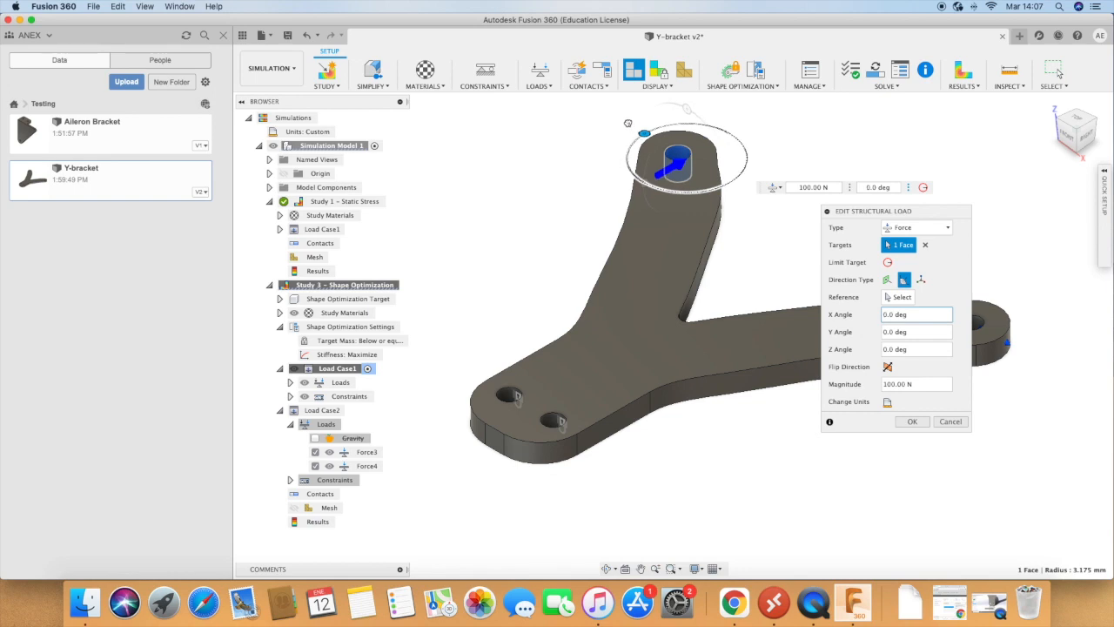
{"action": "left_click", "coordinate": [913, 422]}
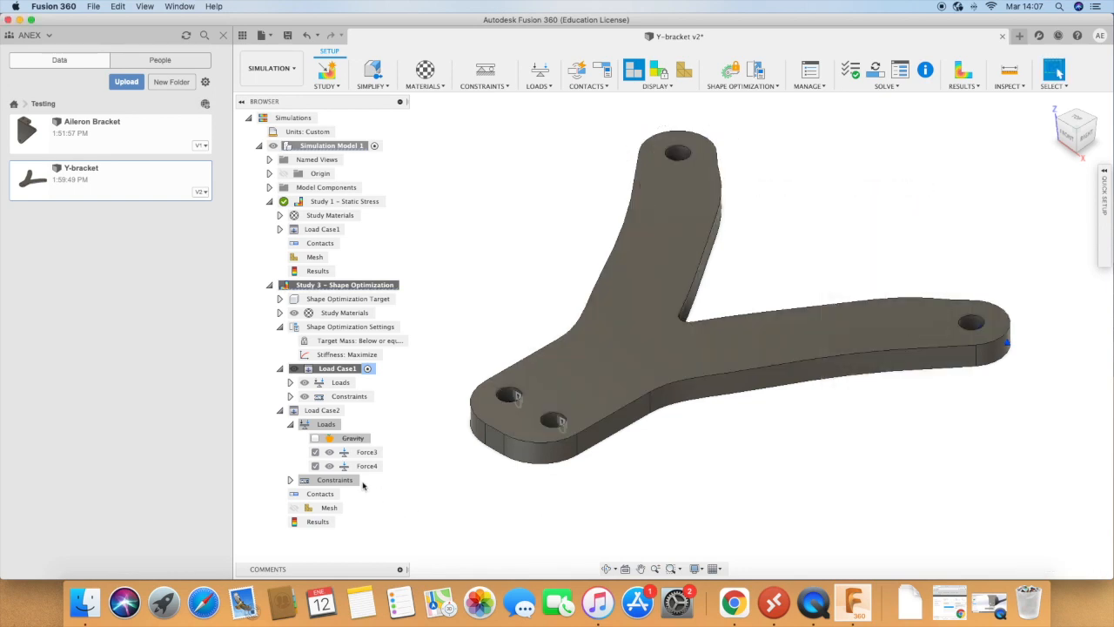
Step: Set the X angle of Force4 on the lower arm's hole in Load Case2 to 0 deg
{"action": "double_click", "coordinate": [383, 466]}
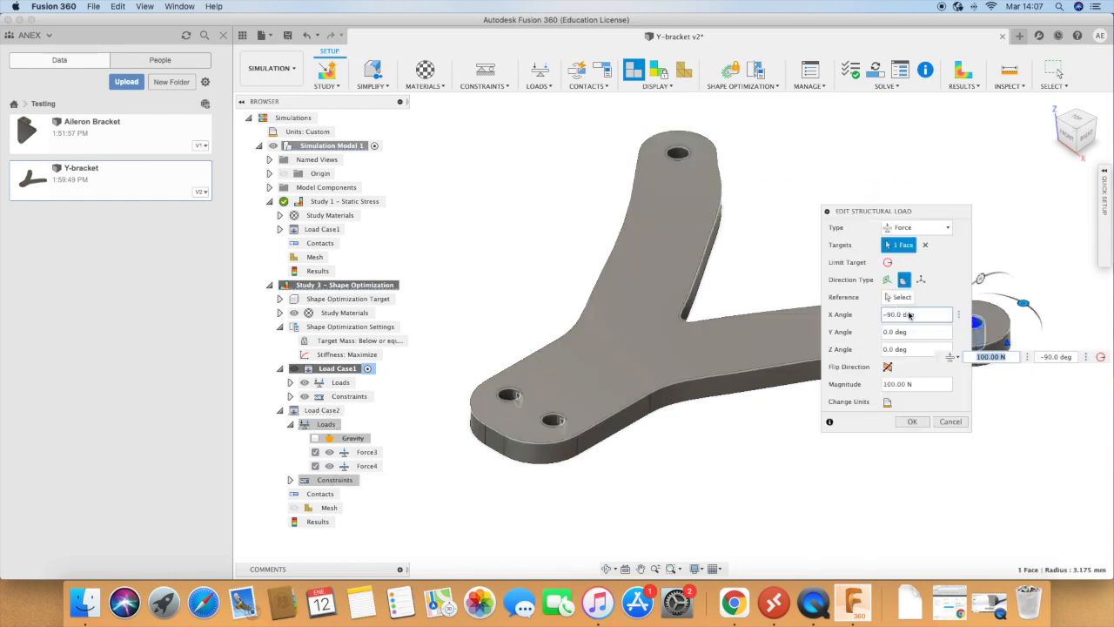
{"action": "left_click_drag", "start_coordinate": [912, 211], "coordinate": [1014, 416]}
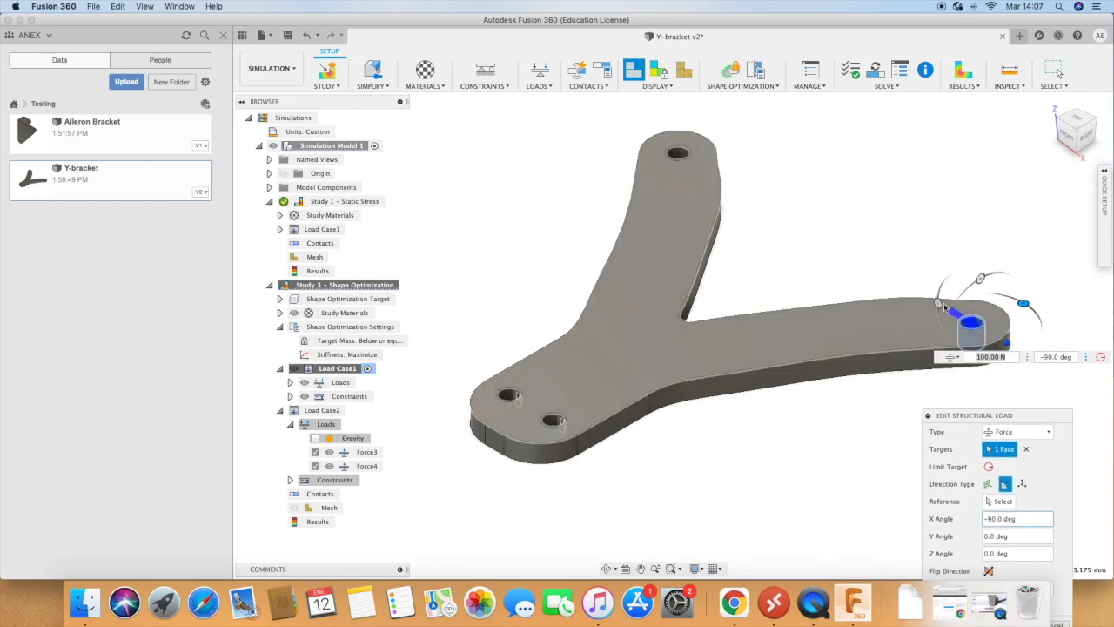
{"action": "left_click_drag", "start_coordinate": [1025, 303], "coordinate": [943, 307]}
{"action": "left_click_drag", "start_coordinate": [963, 416], "coordinate": [919, 203]}
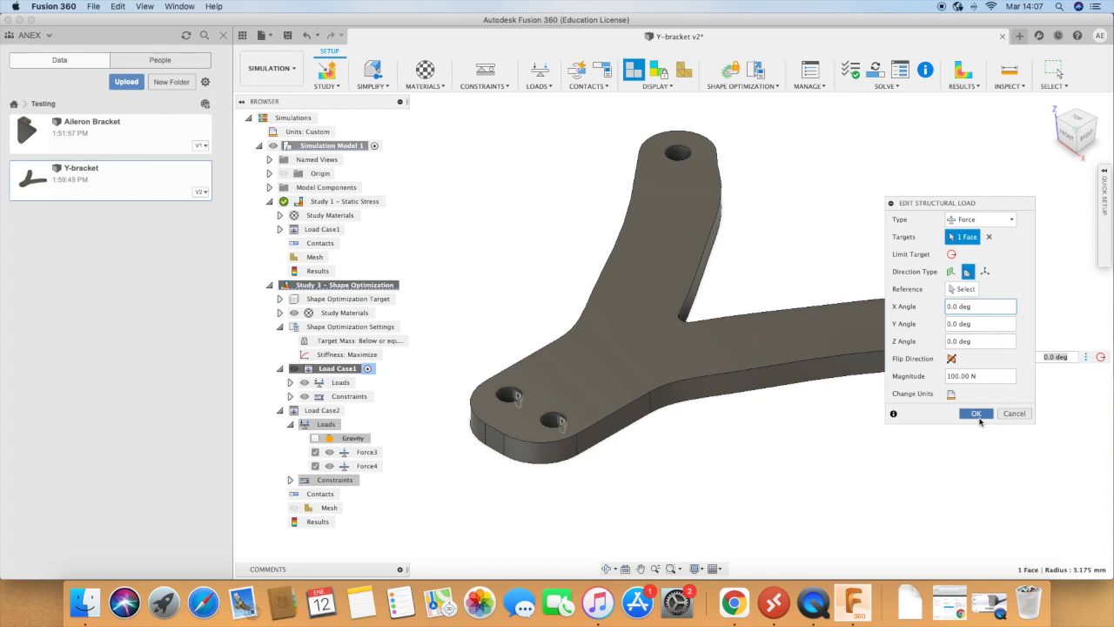
{"action": "left_click", "coordinate": [976, 415]}
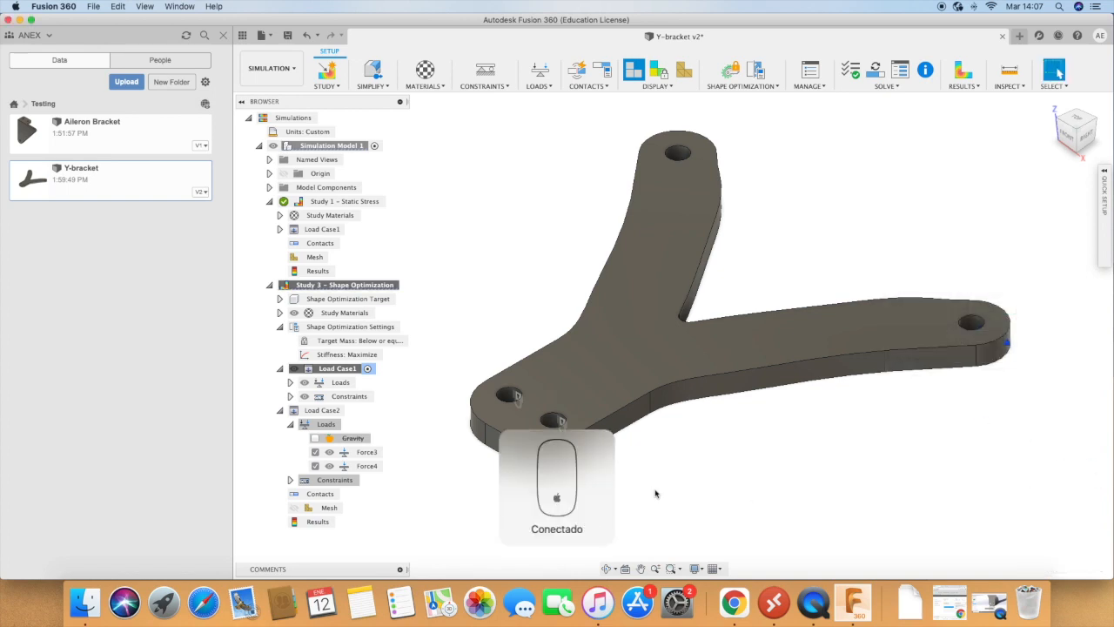
Step: Enable gravity in Load Case2 and collapse both load cases of the shape optimization study
{"action": "left_click", "coordinate": [315, 438]}
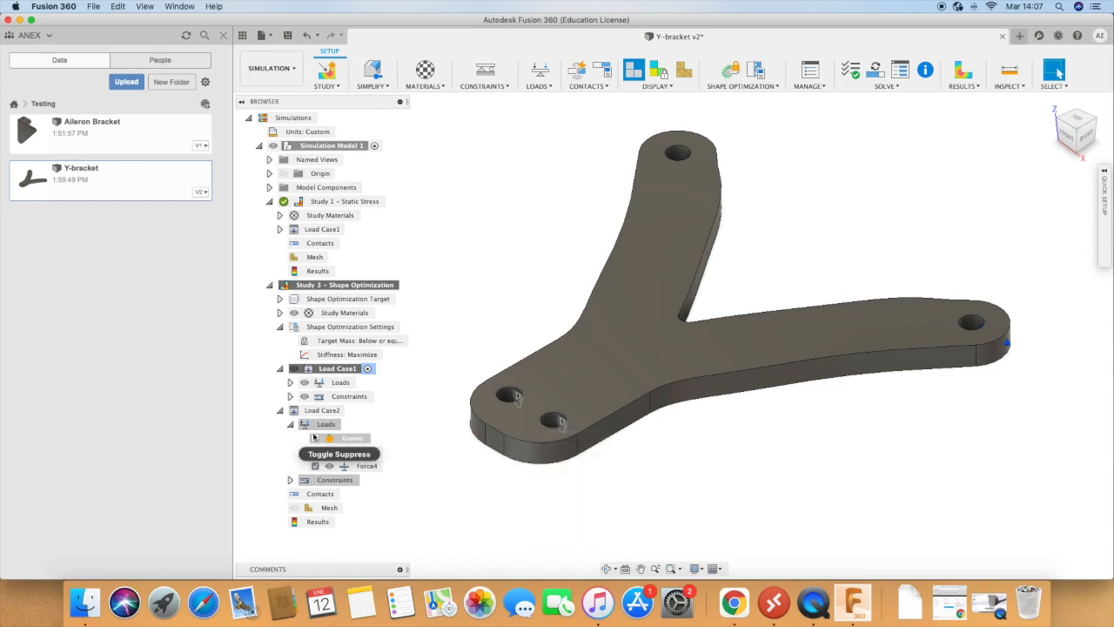
{"action": "left_click", "coordinate": [315, 438]}
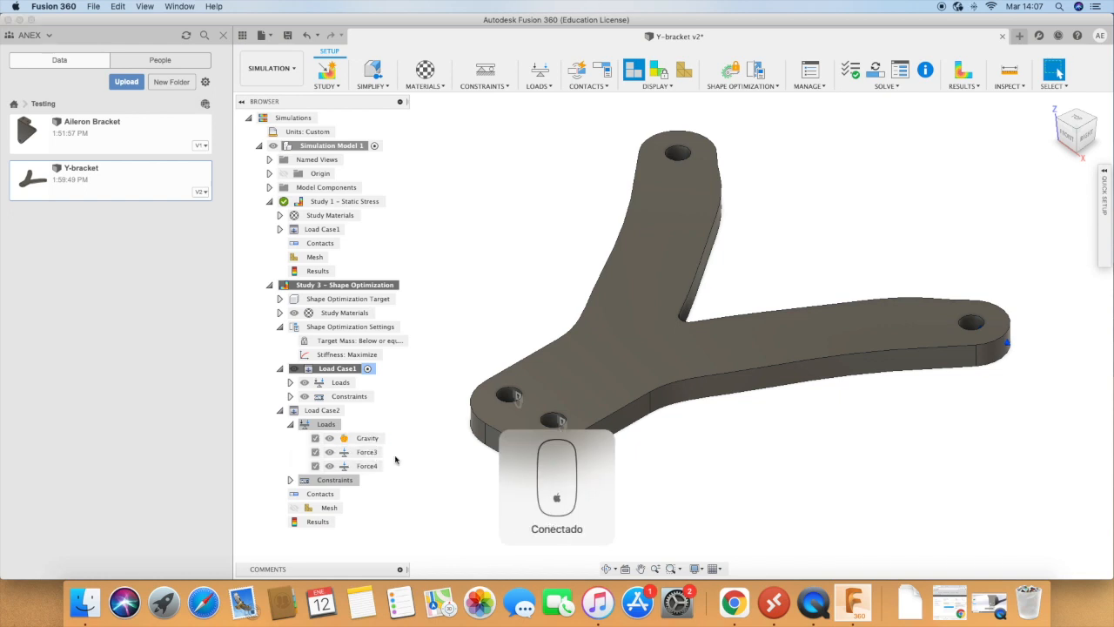
{"action": "left_click", "coordinate": [279, 410]}
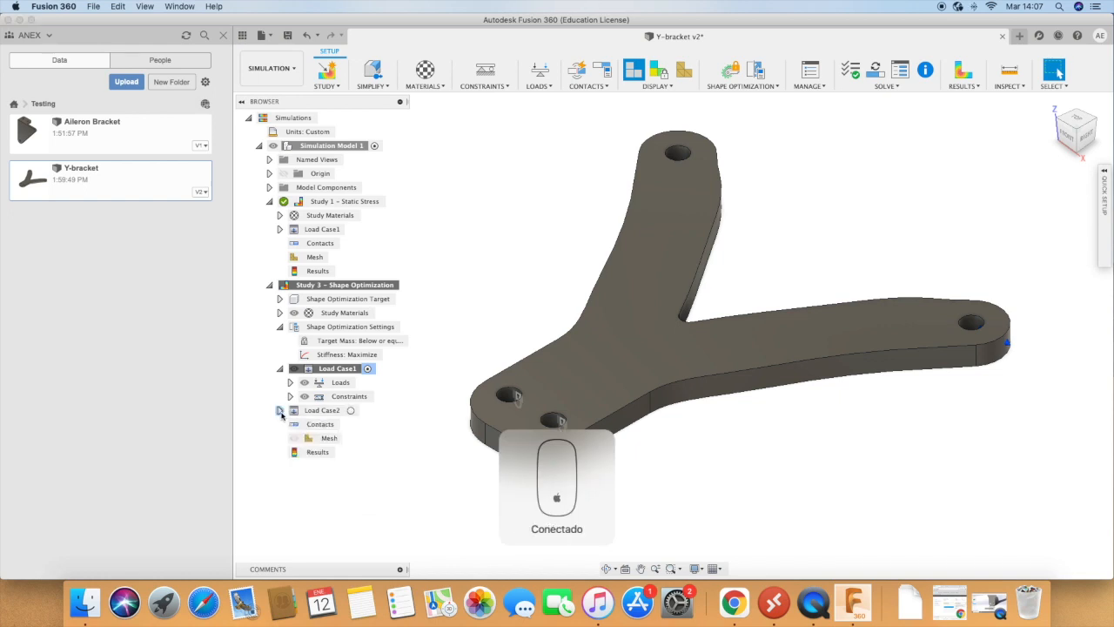
{"action": "left_click", "coordinate": [279, 368]}
Step: Set the average element size of the shape optimization mesh to an absolute size of 1 mm
{"action": "left_click", "coordinate": [329, 411]}
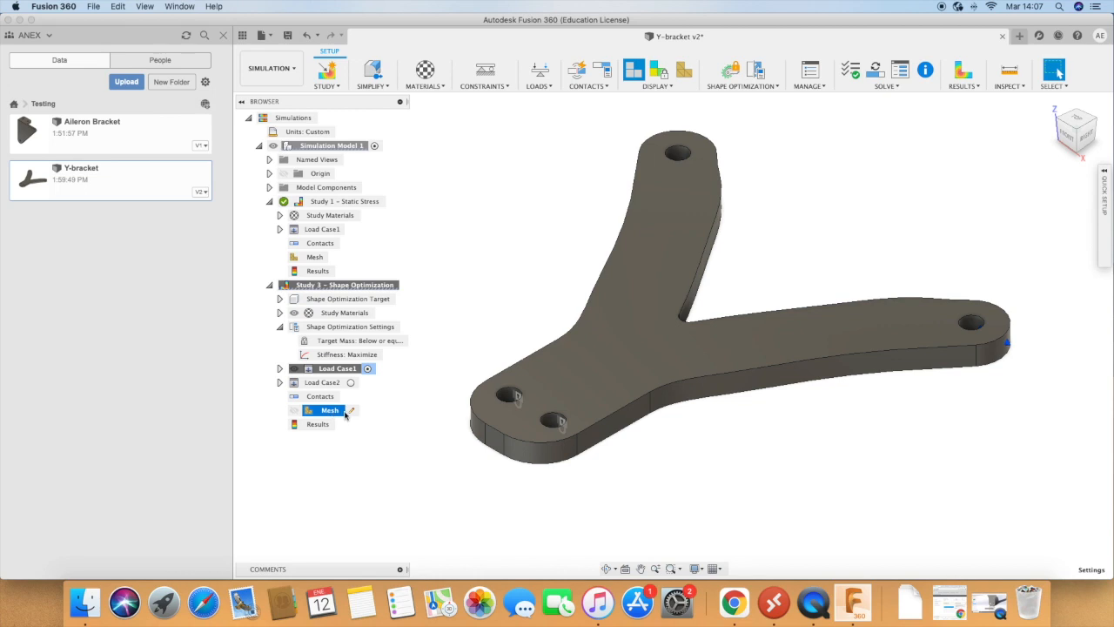
{"action": "left_click", "coordinate": [352, 411]}
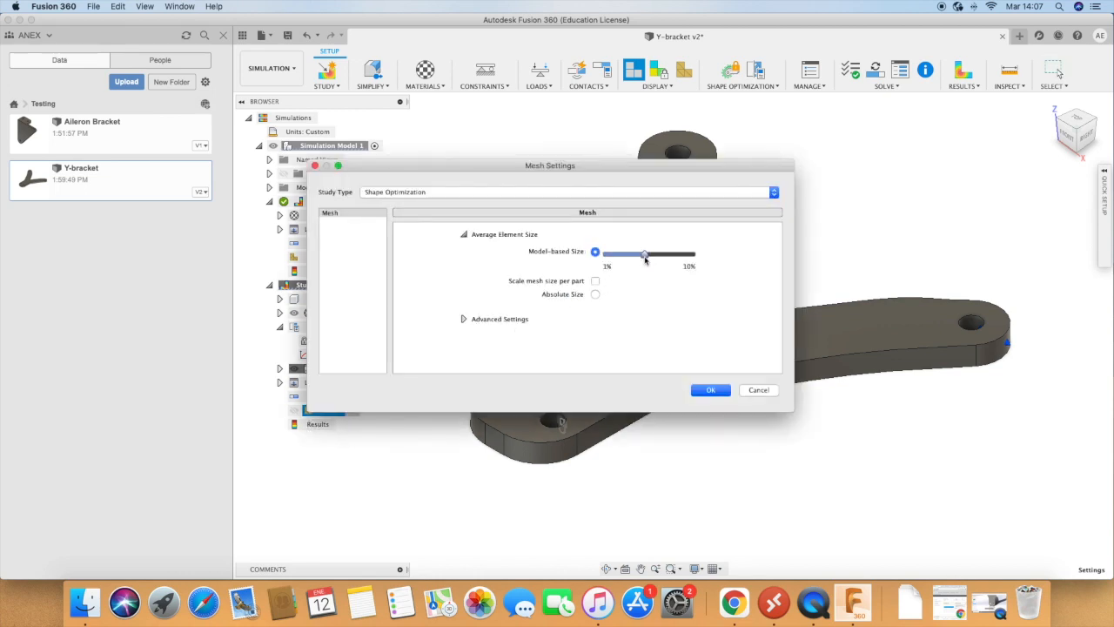
{"action": "left_click_drag", "start_coordinate": [644, 254], "coordinate": [635, 265]}
{"action": "left_click", "coordinate": [595, 294]}
{"action": "left_click", "coordinate": [624, 273]}
{"action": "left_click_drag", "start_coordinate": [624, 272], "coordinate": [607, 273]}
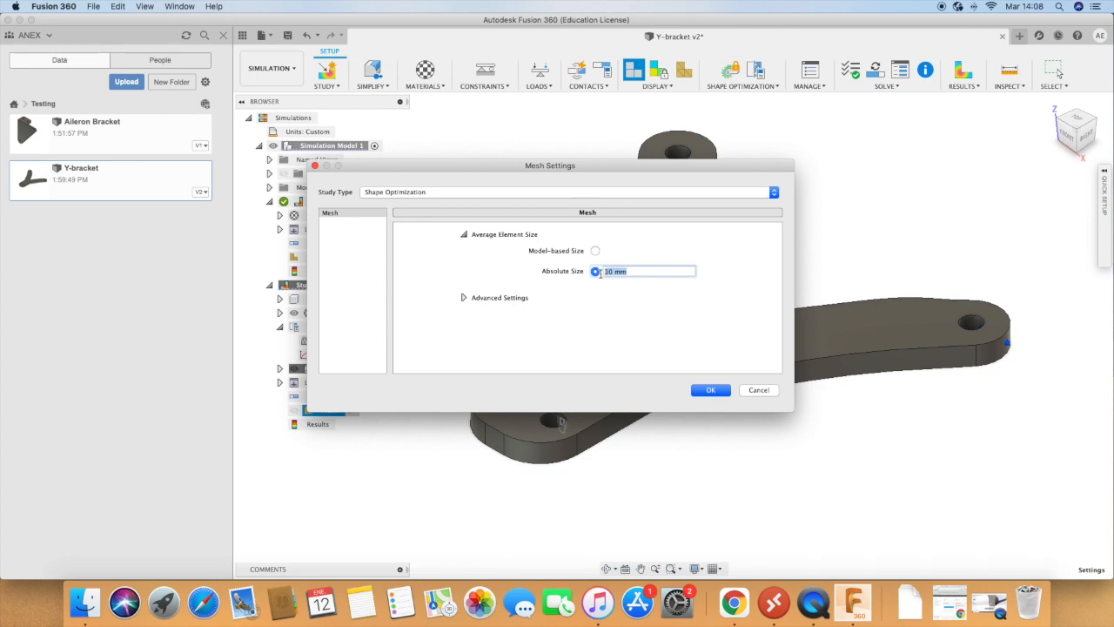
{"action": "type", "text": "1"}
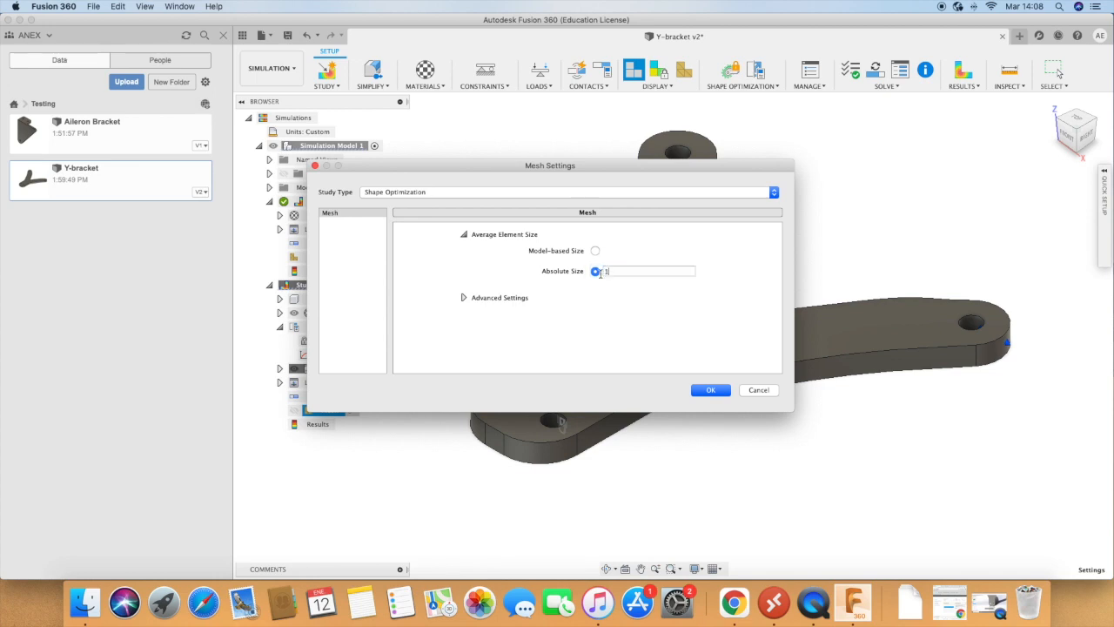
{"action": "left_click", "coordinate": [464, 299]}
{"action": "left_click", "coordinate": [464, 299]}
{"action": "left_click", "coordinate": [712, 391]}
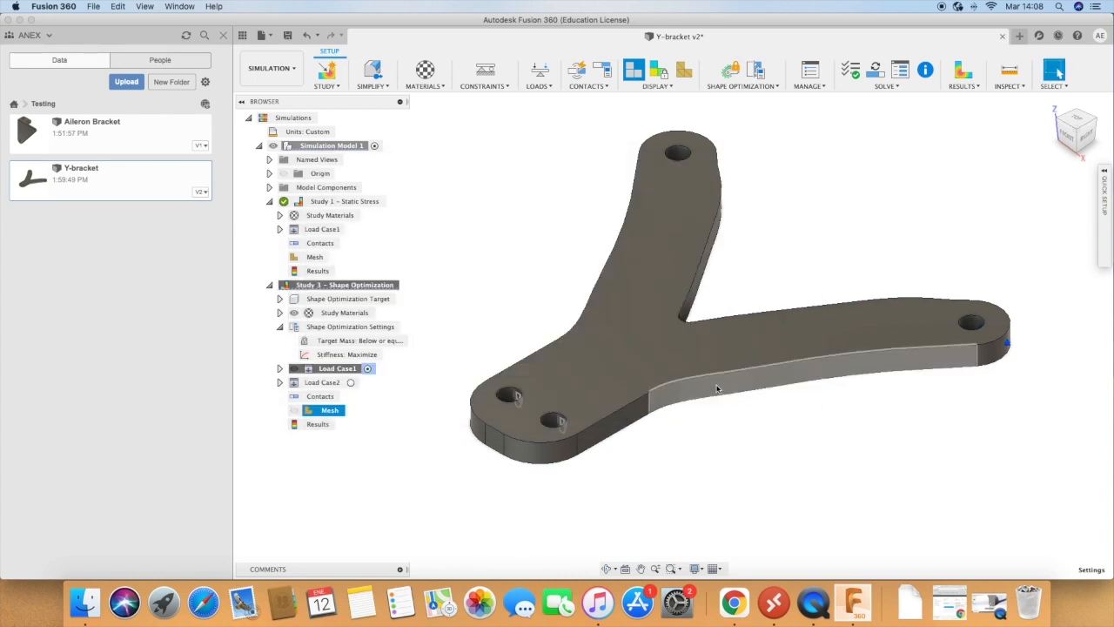
Step: Try to generate the shape optimization mesh with the 1 mm element size
{"action": "right_click", "coordinate": [322, 410]}
{"action": "left_click", "coordinate": [355, 432]}
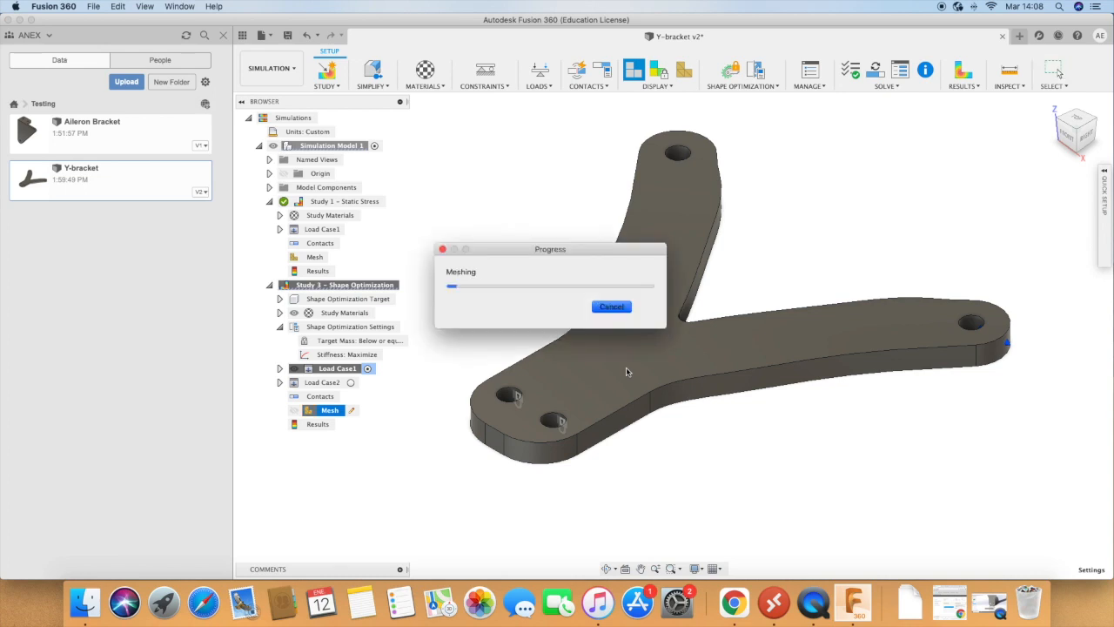
{"action": "left_click", "coordinate": [612, 309]}
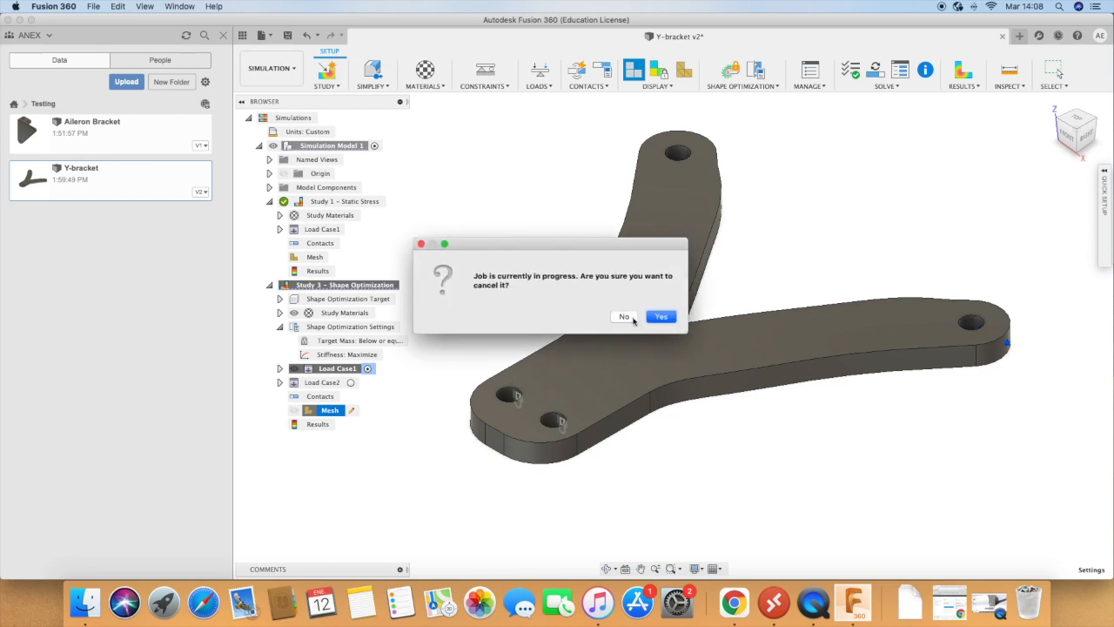
{"action": "left_click", "coordinate": [626, 317]}
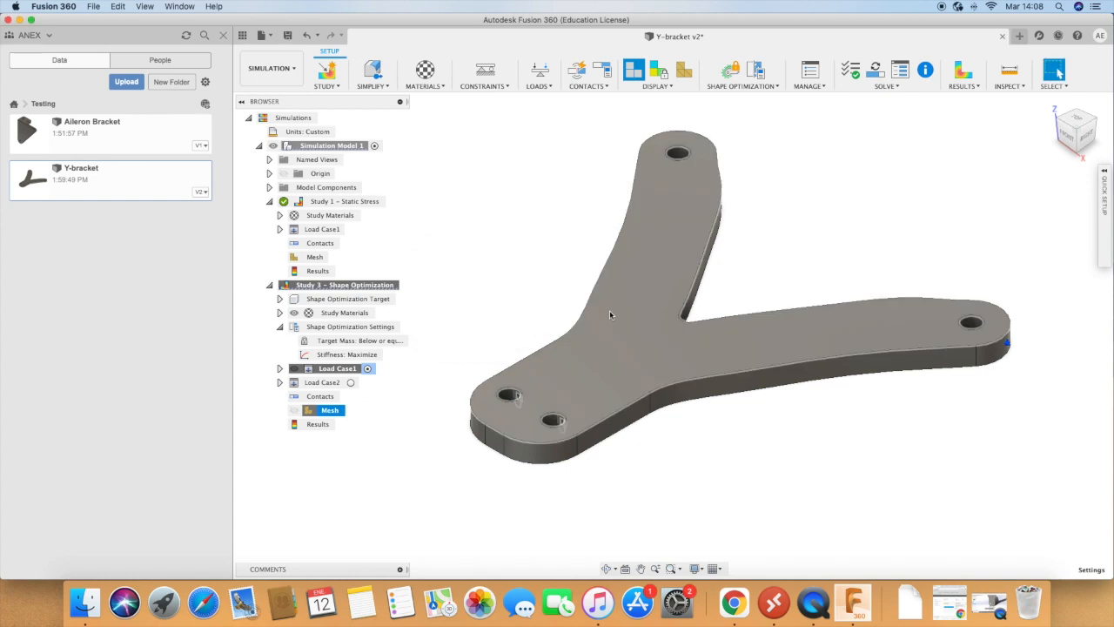
Step: Switch the average element size to model-based, toward the fine end of the 1% to 10% range, and generate the mesh
{"action": "right_click", "coordinate": [332, 412]}
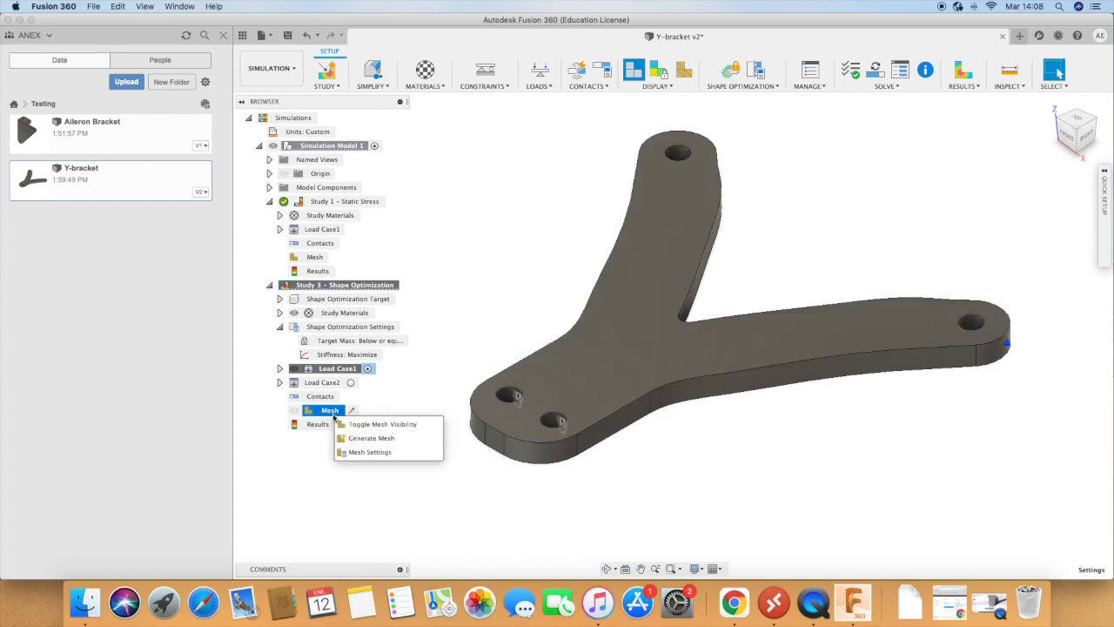
{"action": "left_click", "coordinate": [375, 457]}
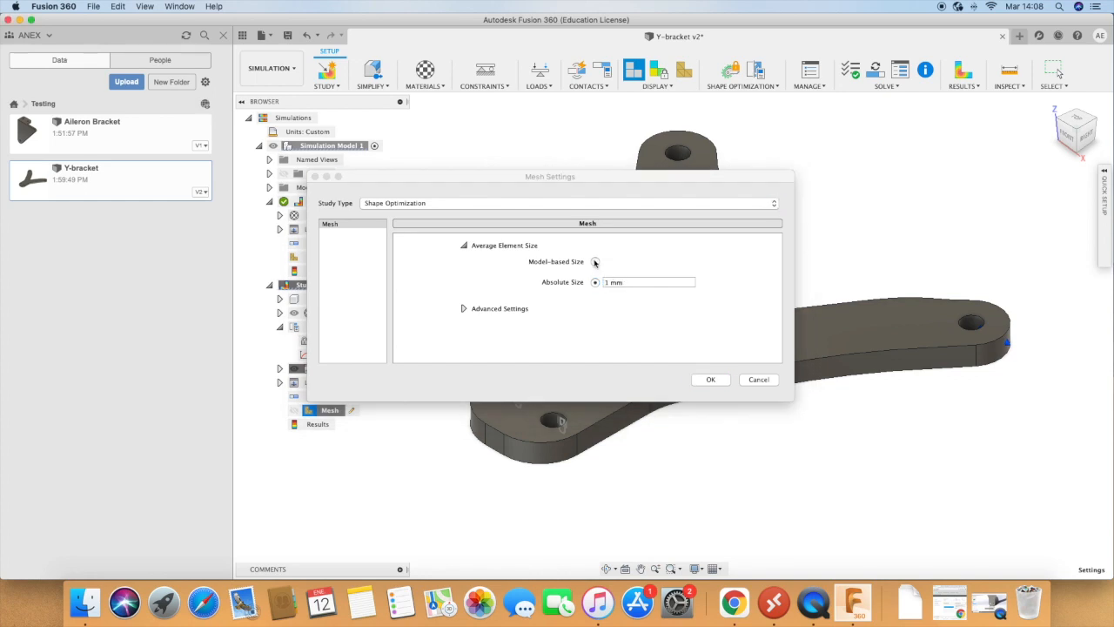
{"action": "left_click", "coordinate": [596, 262]}
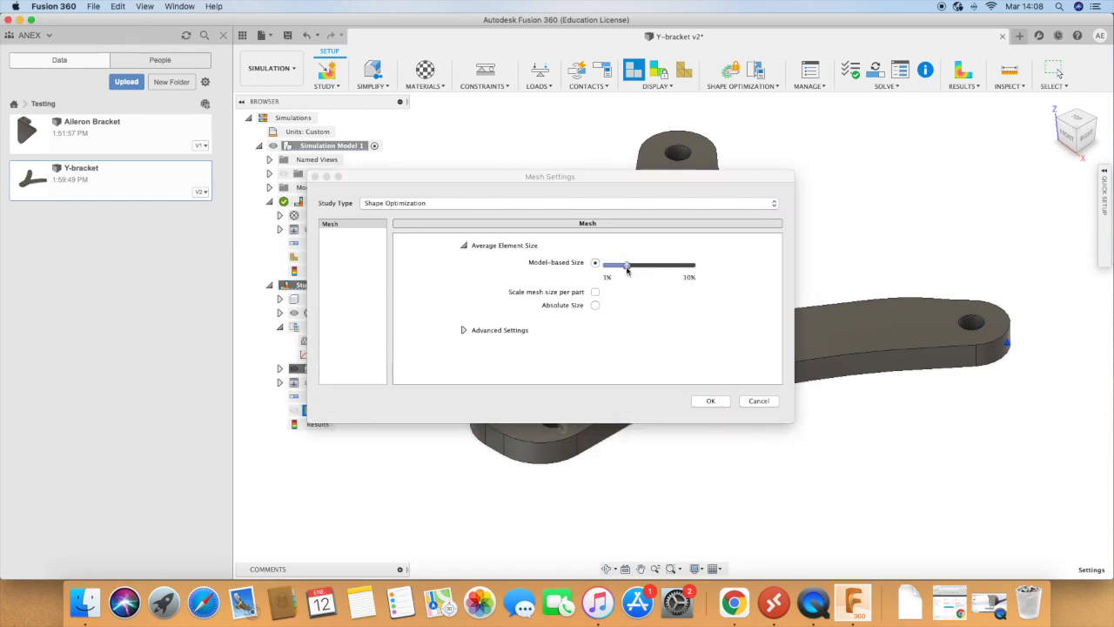
{"action": "left_click", "coordinate": [712, 401]}
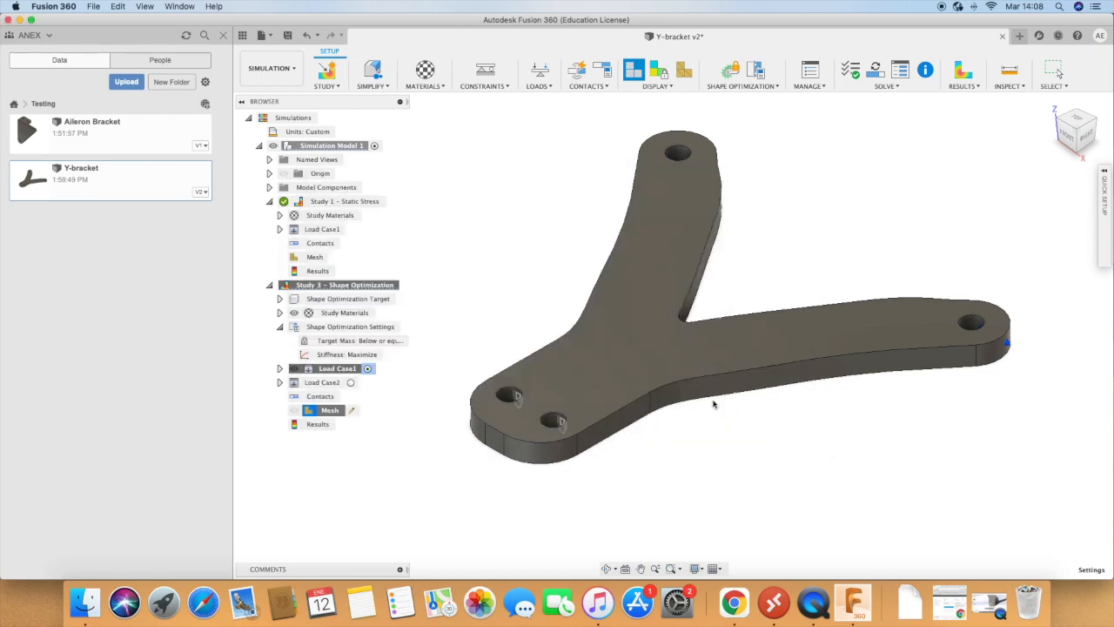
{"action": "right_click", "coordinate": [328, 417]}
{"action": "left_click", "coordinate": [359, 436]}
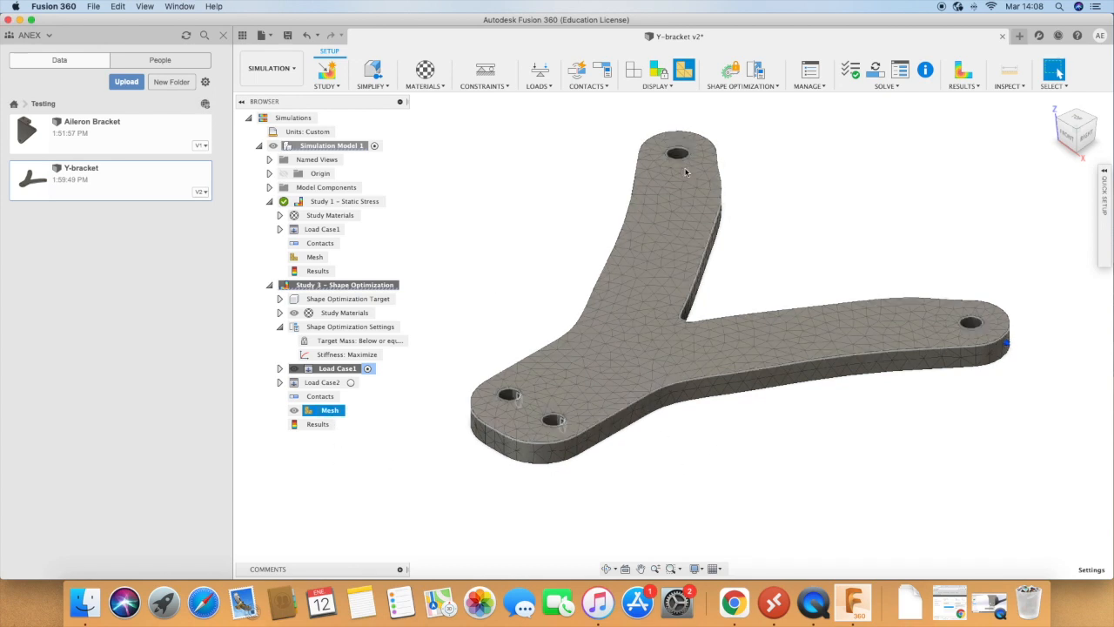
Step: Pre-check the shape optimization study, solve it on the cloud, and close the job status once the solve completes
{"action": "left_click", "coordinate": [852, 73]}
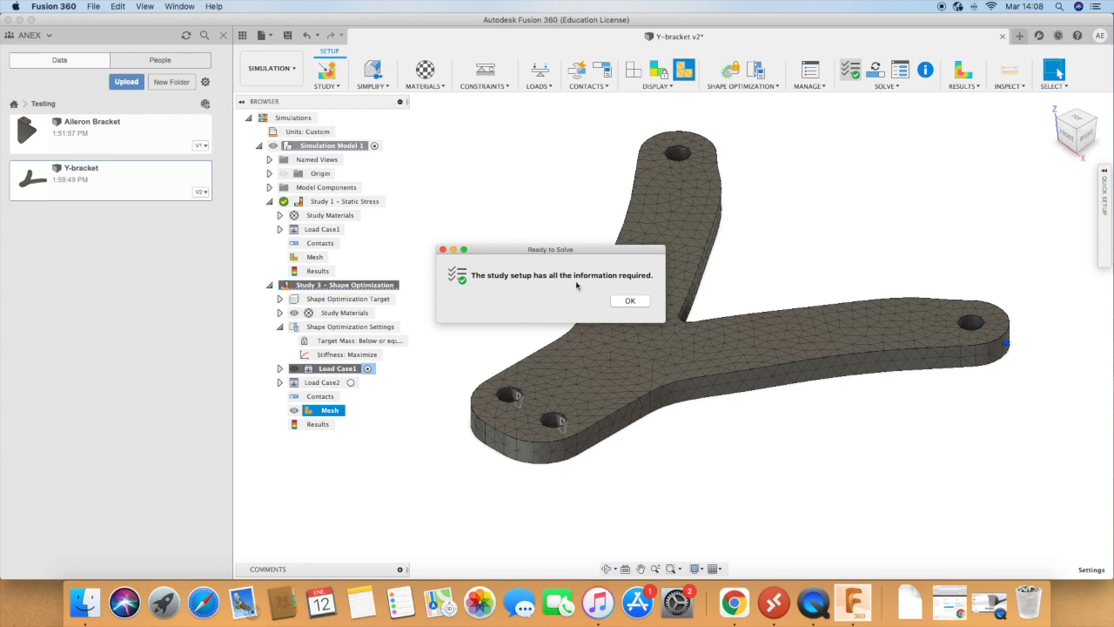
{"action": "left_click", "coordinate": [631, 301]}
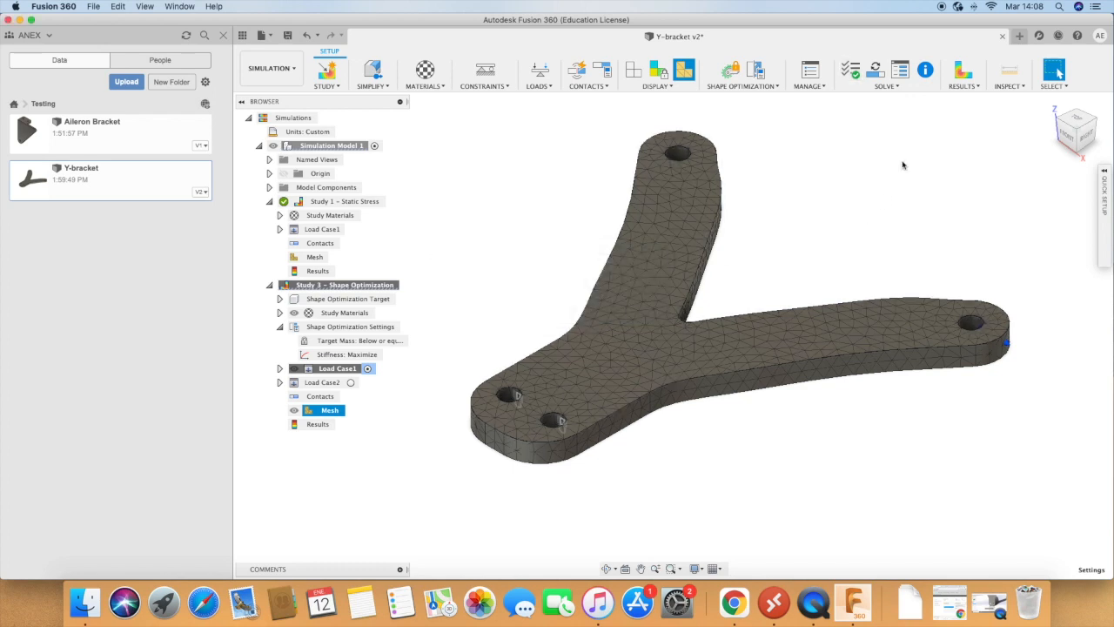
{"action": "left_click", "coordinate": [890, 87]}
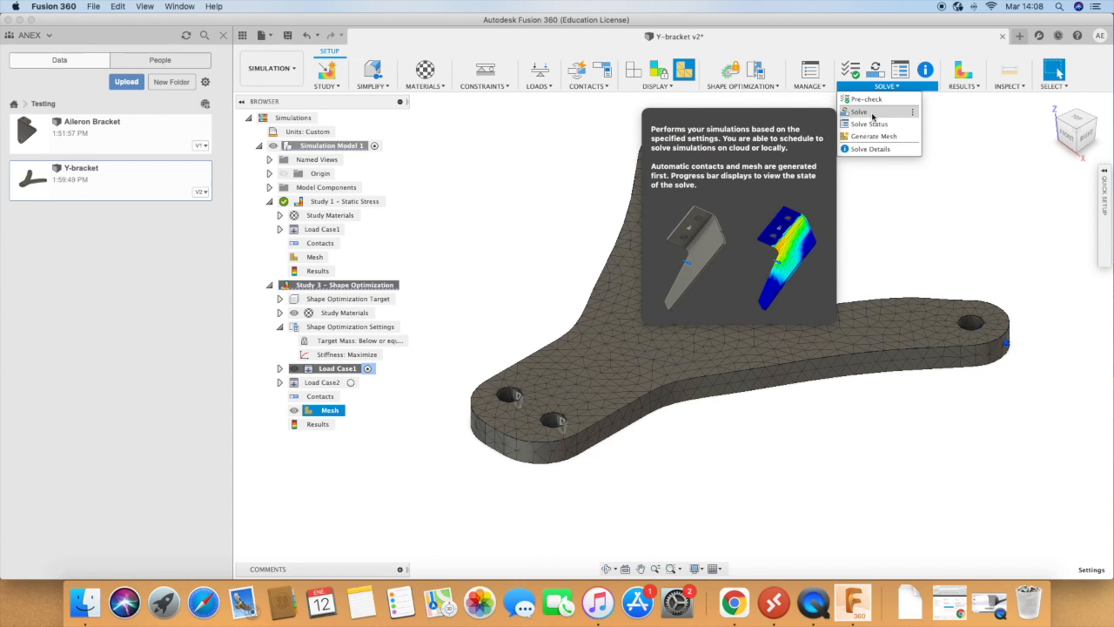
{"action": "left_click", "coordinate": [872, 114]}
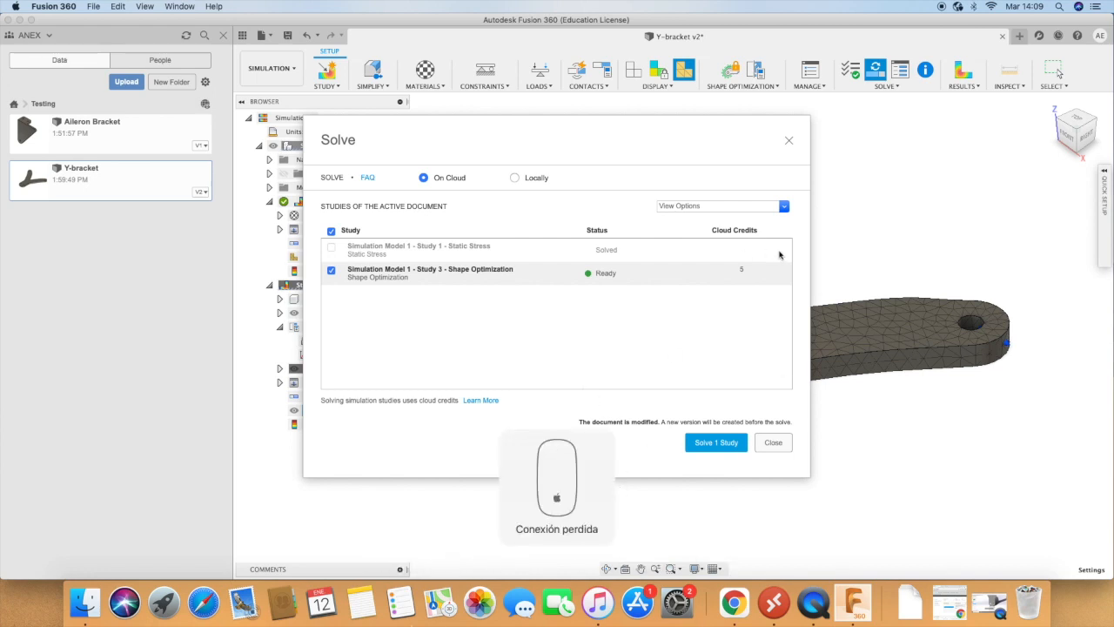
{"action": "left_click", "coordinate": [721, 446]}
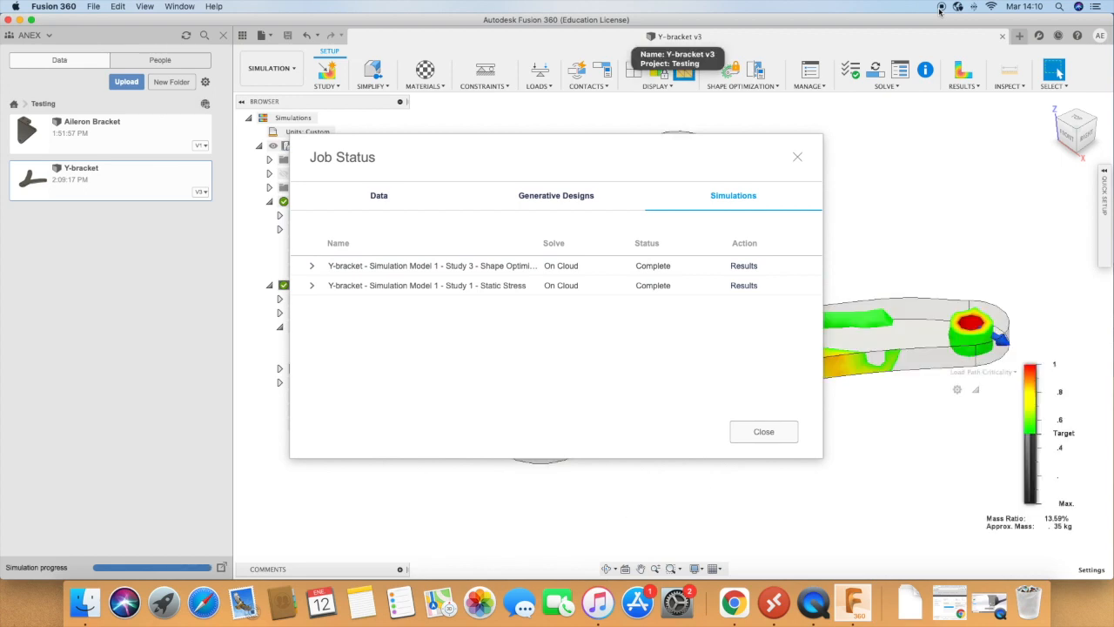
{"action": "left_click", "coordinate": [759, 431]}
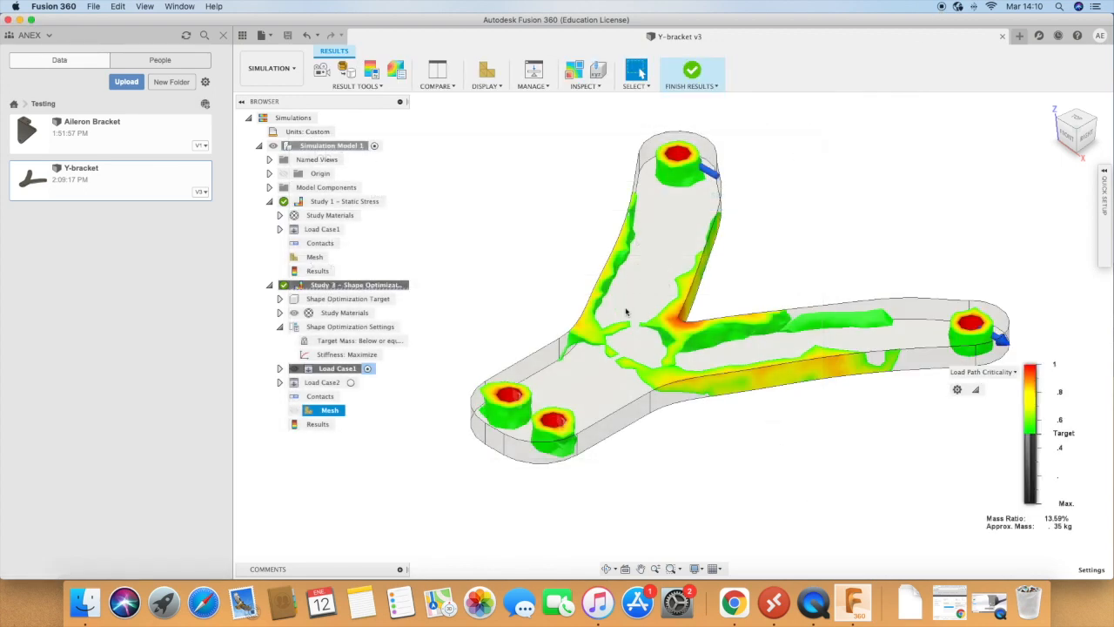
Step: Examine the bracket's Load Path Criticality result from the top and check the available result types
{"action": "left_click", "coordinate": [607, 569]}
{"action": "left_click_drag", "start_coordinate": [622, 488], "coordinate": [870, 529]}
{"action": "scroll", "coordinate": [870, 529], "scroll_direction": "down", "scroll_amount": 4}
{"action": "left_click_drag", "start_coordinate": [875, 456], "coordinate": [875, 500]}
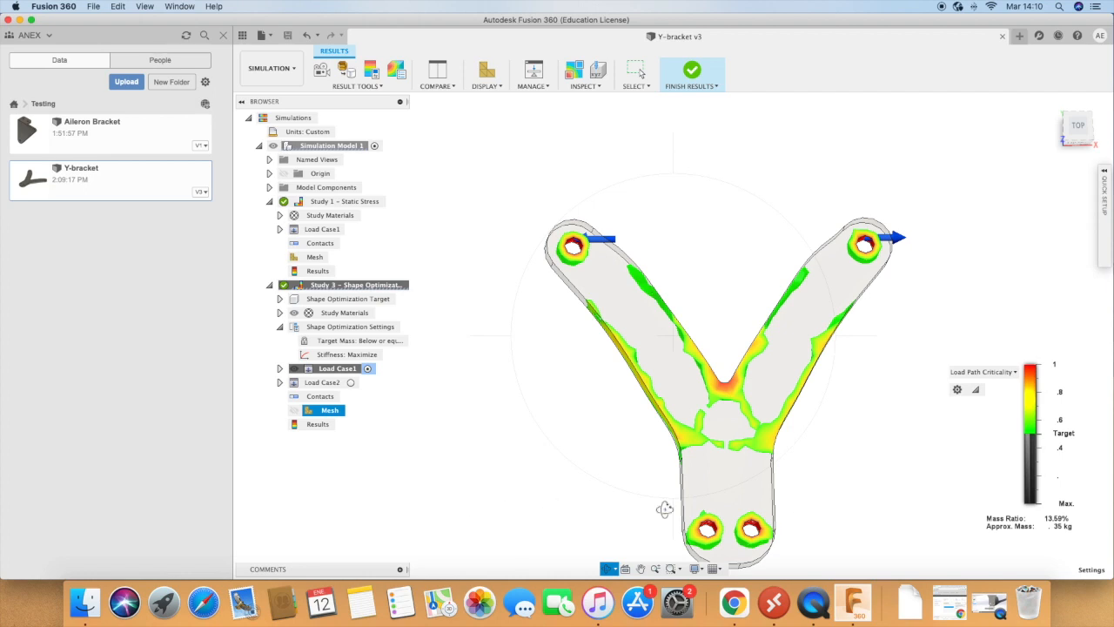
{"action": "key", "text": "Escape"}
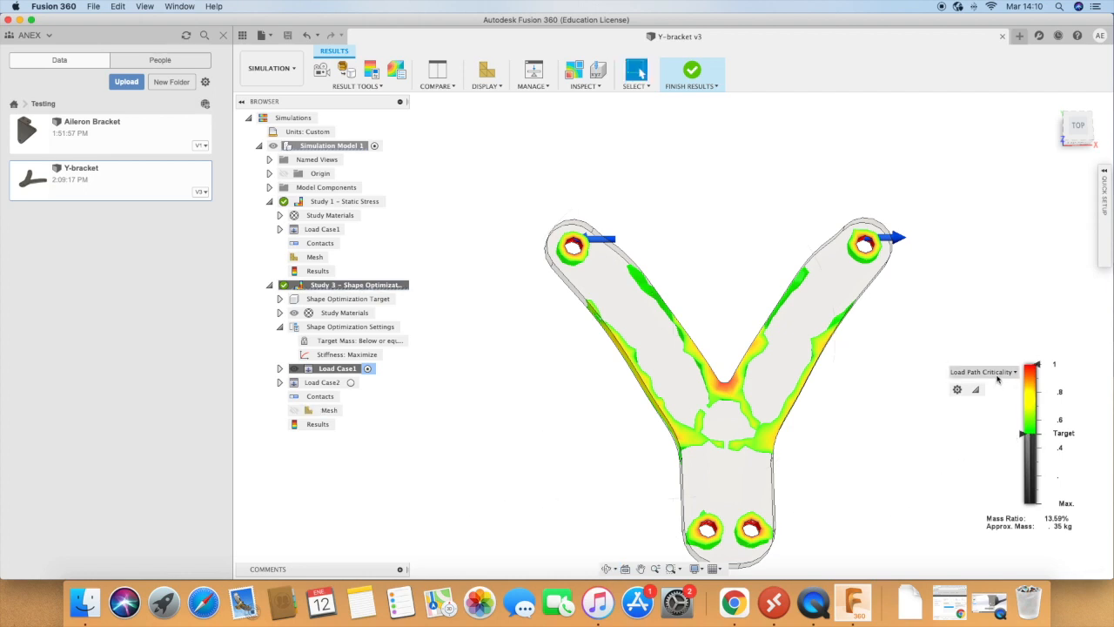
{"action": "left_click", "coordinate": [992, 372]}
{"action": "left_click", "coordinate": [994, 386]}
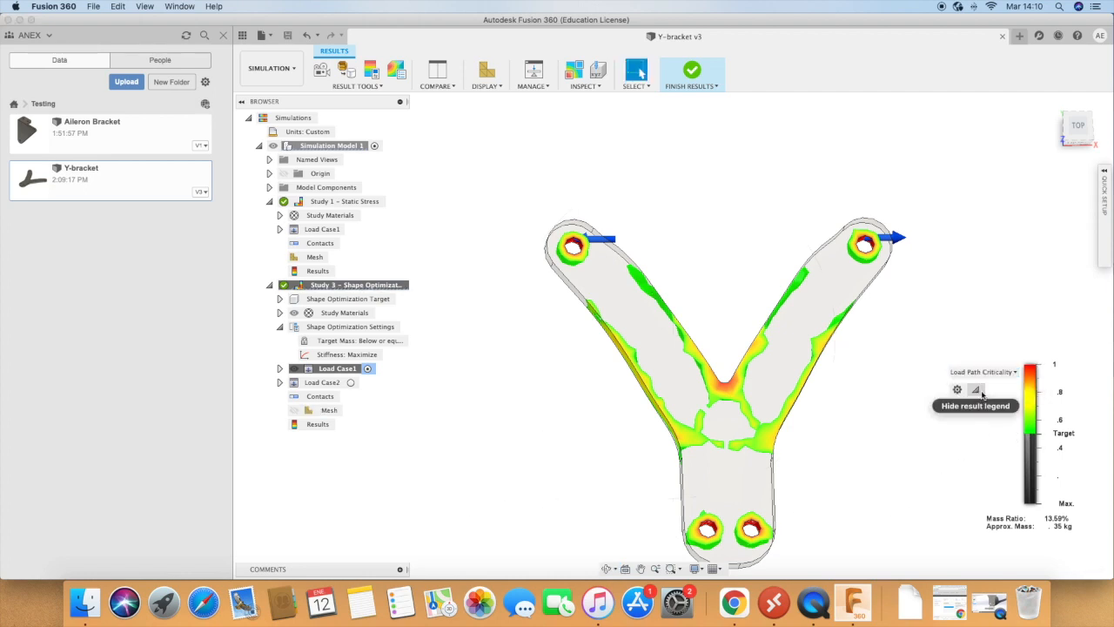
Step: Lower the Load Path Criticality threshold on the result legend to near its minimum, retaining a mass ratio of about 57%
{"action": "left_click", "coordinate": [985, 397]}
{"action": "left_click", "coordinate": [1021, 339]}
{"action": "left_click_drag", "start_coordinate": [1031, 433], "coordinate": [1025, 493]}
{"action": "left_click_drag", "start_coordinate": [1028, 495], "coordinate": [1029, 499]}
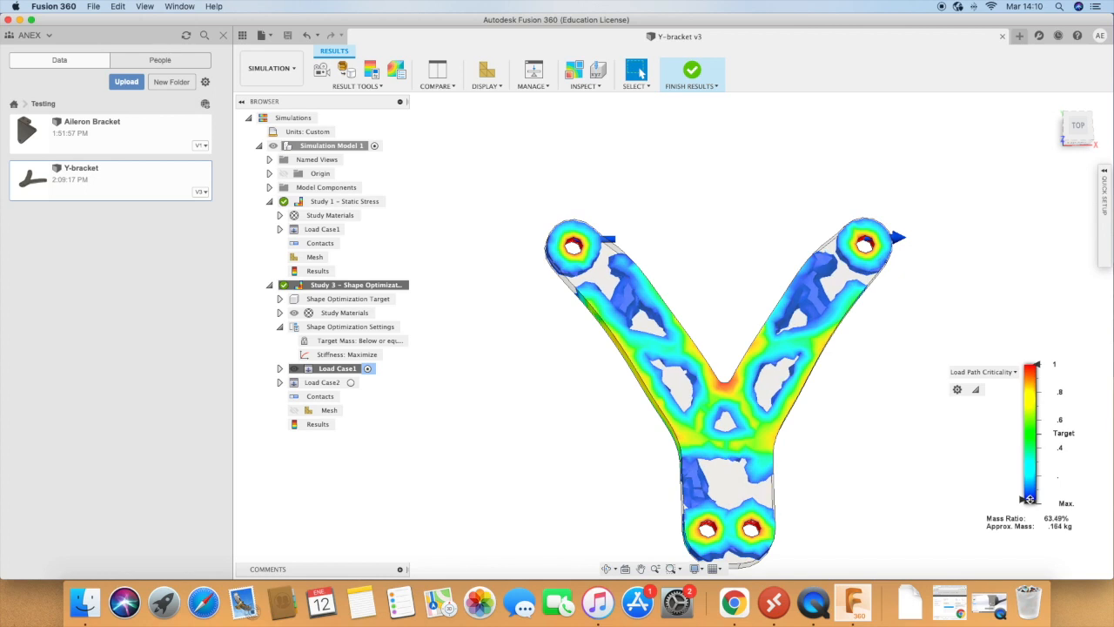
{"action": "mouse_move", "coordinate": [1029, 498]}
{"action": "left_mouse_down"}
{"action": "mouse_move", "coordinate": [1030, 479]}
{"action": "mouse_move", "coordinate": [1029, 498]}
{"action": "left_mouse_up"}
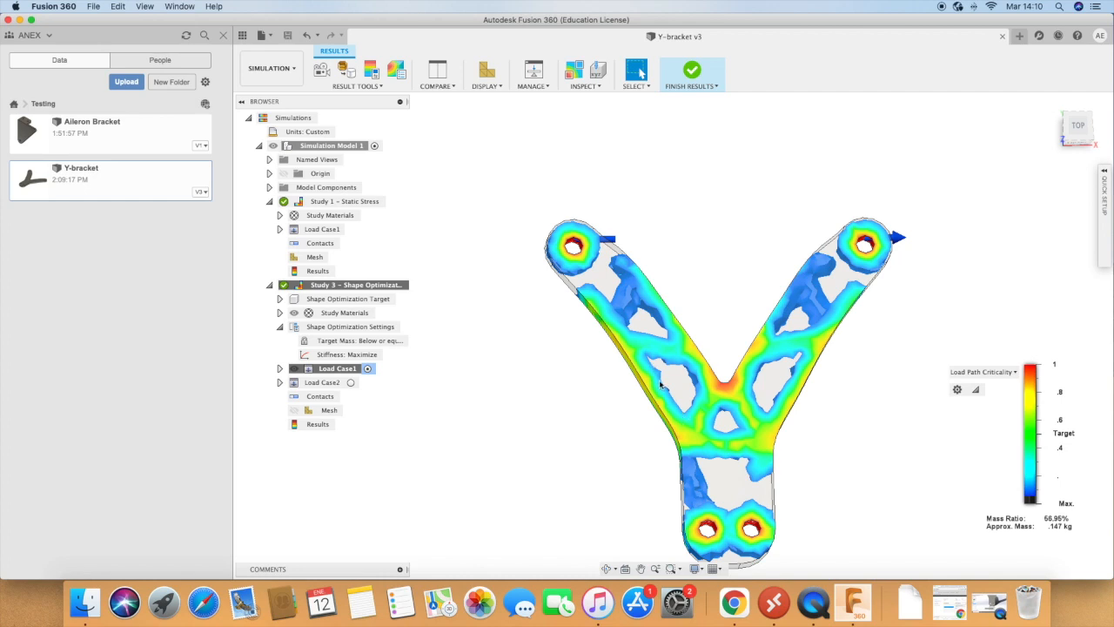
{"action": "scroll", "coordinate": [661, 385], "scroll_direction": "up", "scroll_amount": 1}
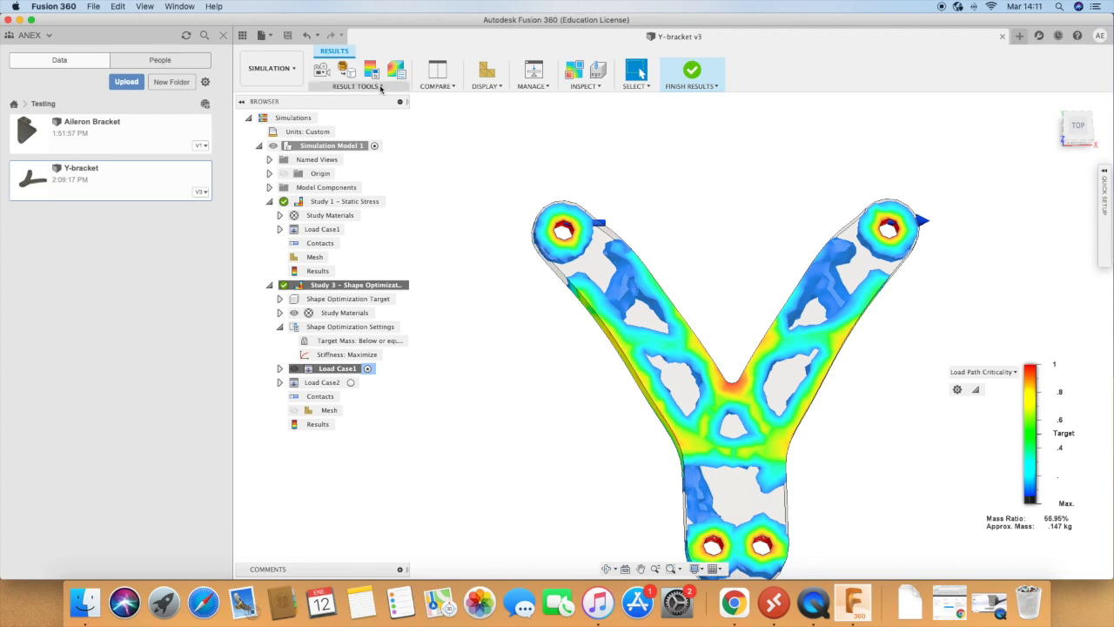
Step: Show the minimum and maximum Load Path Criticality markers on the bracket
{"action": "left_click", "coordinate": [598, 71]}
{"action": "left_click", "coordinate": [595, 86]}
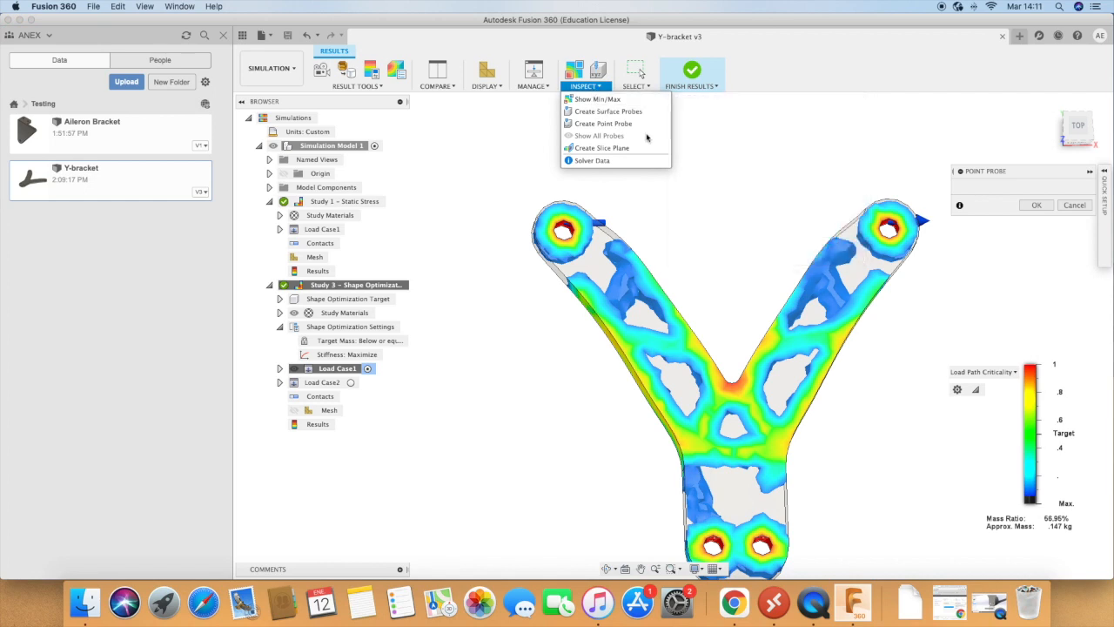
{"action": "left_click", "coordinate": [596, 99]}
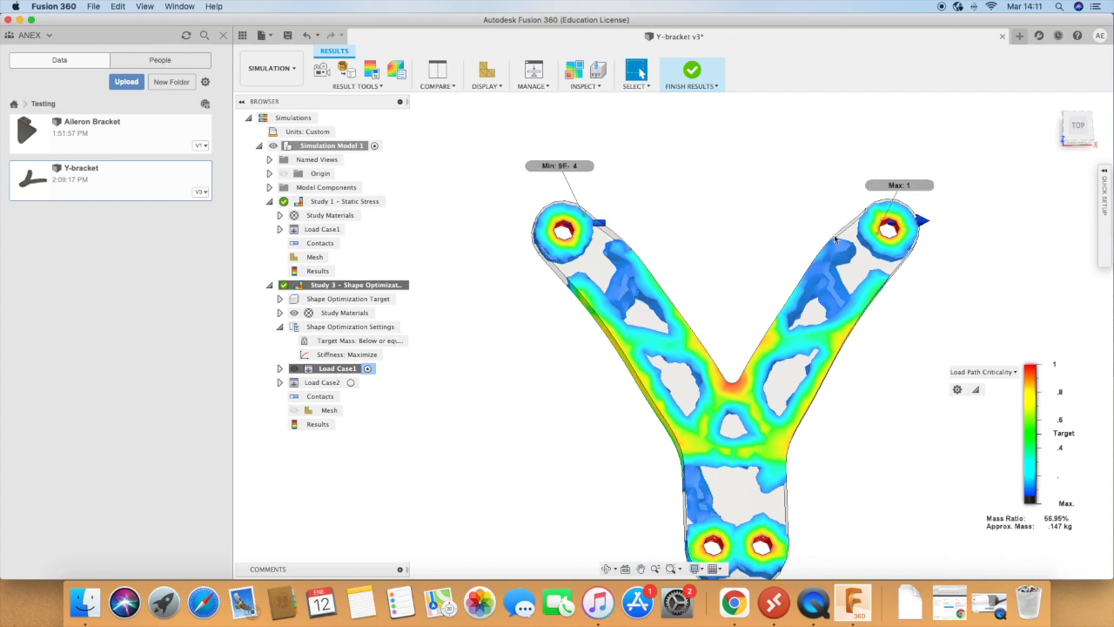
{"action": "left_click", "coordinate": [581, 88]}
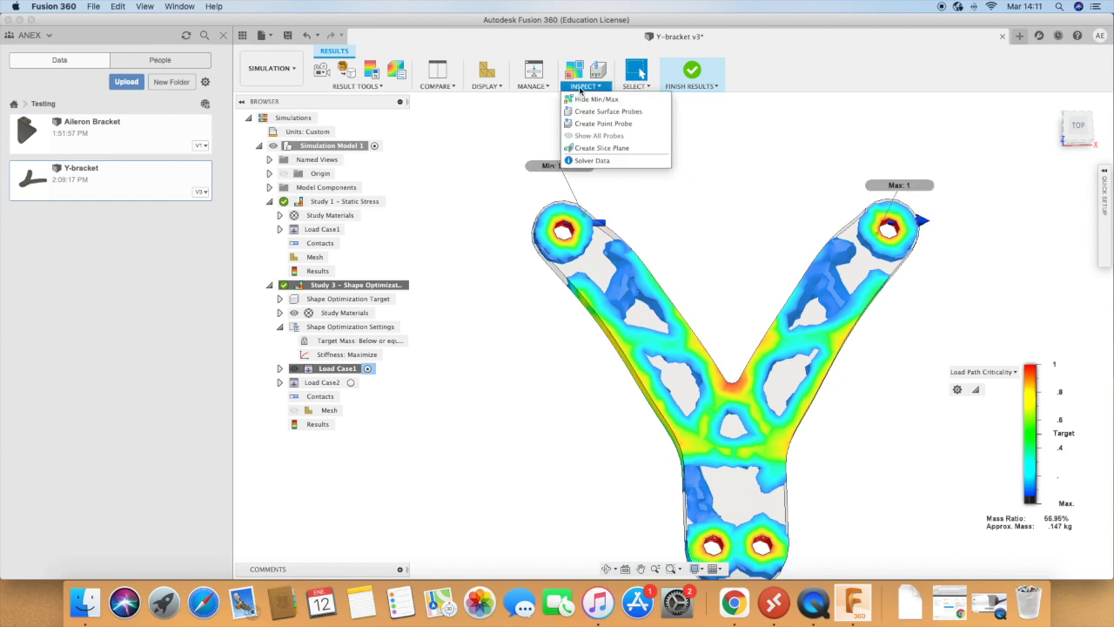
{"action": "left_click", "coordinate": [487, 87]}
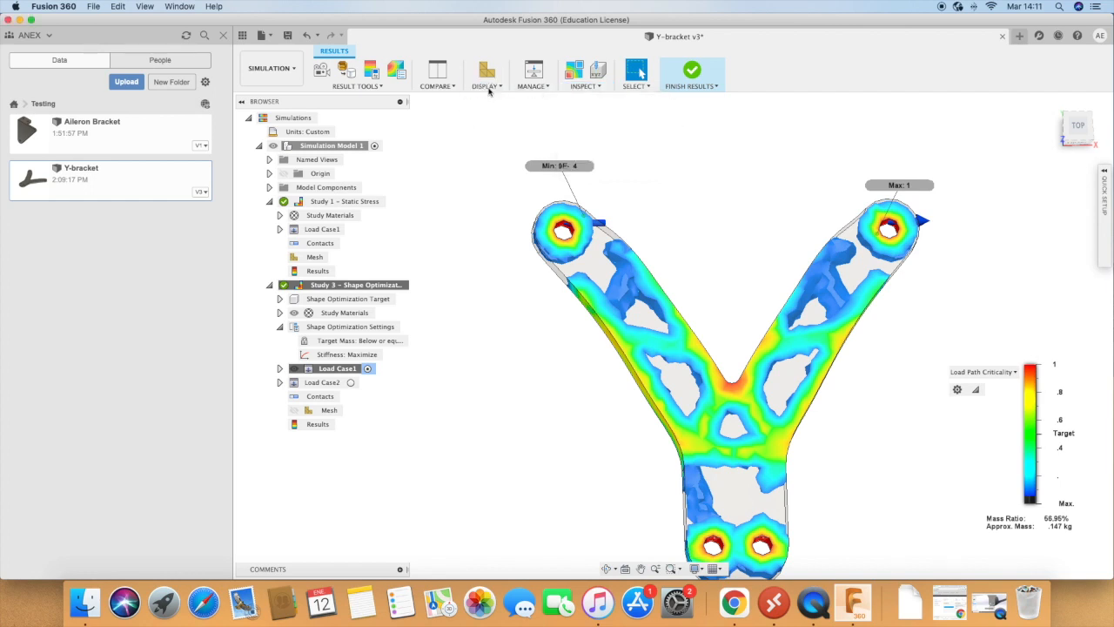
{"action": "left_click", "coordinate": [488, 88]}
{"action": "left_click", "coordinate": [488, 88]}
{"action": "left_click", "coordinate": [489, 88]}
{"action": "left_click", "coordinate": [488, 88]}
{"action": "left_click", "coordinate": [438, 88]}
{"action": "left_click", "coordinate": [438, 88]}
Step: Play the shape optimization result animation at normal speed with 10 steps
{"action": "left_click", "coordinate": [383, 87]}
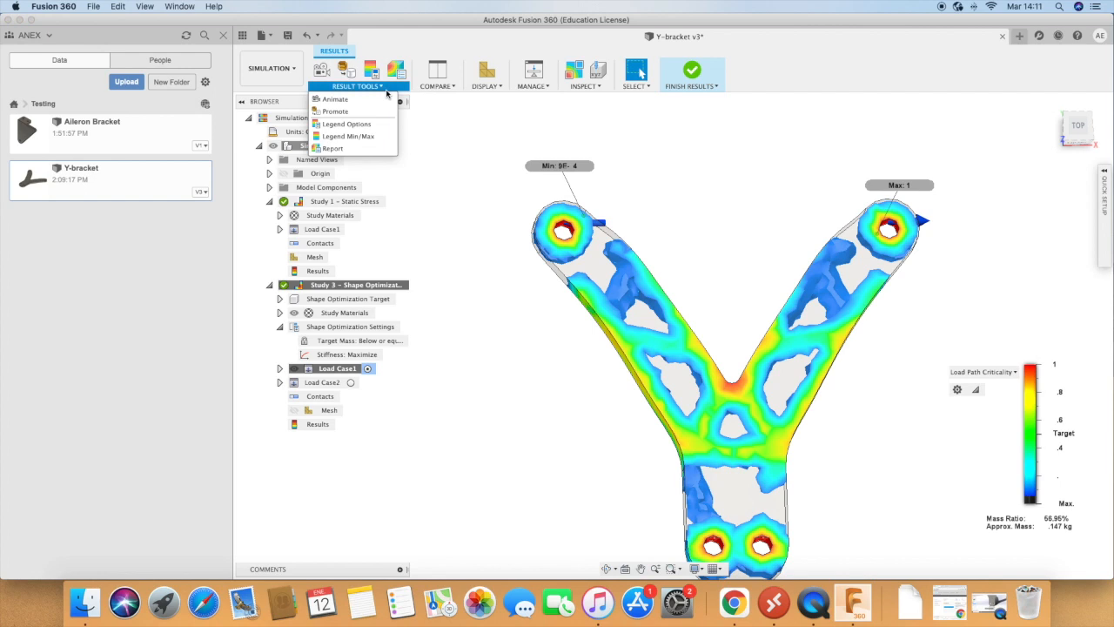
{"action": "left_click", "coordinate": [363, 100]}
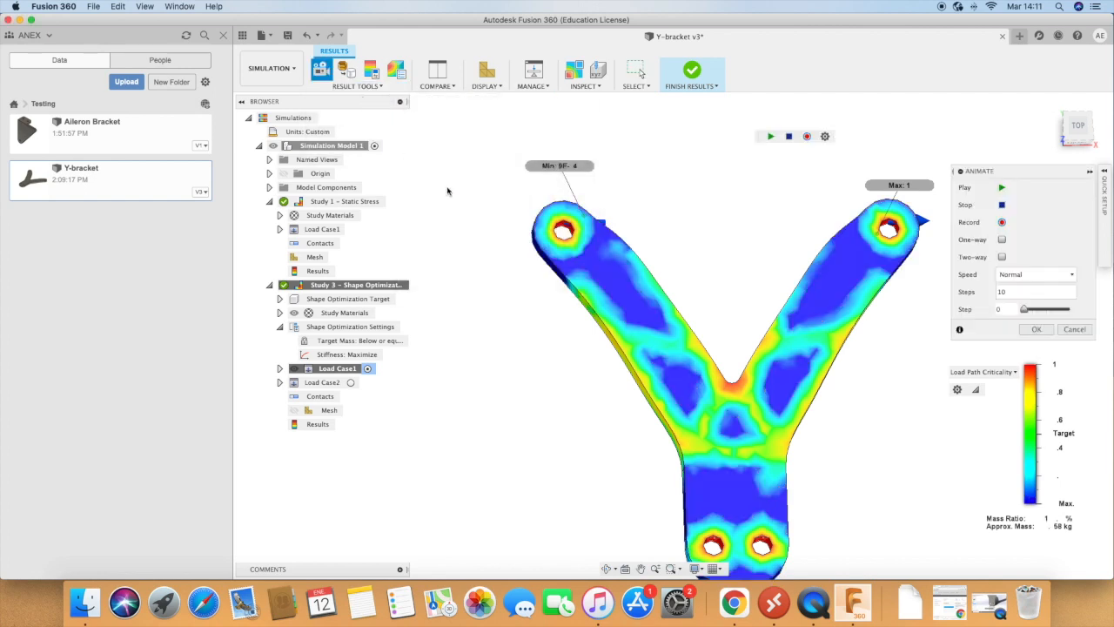
{"action": "left_click", "coordinate": [1002, 187]}
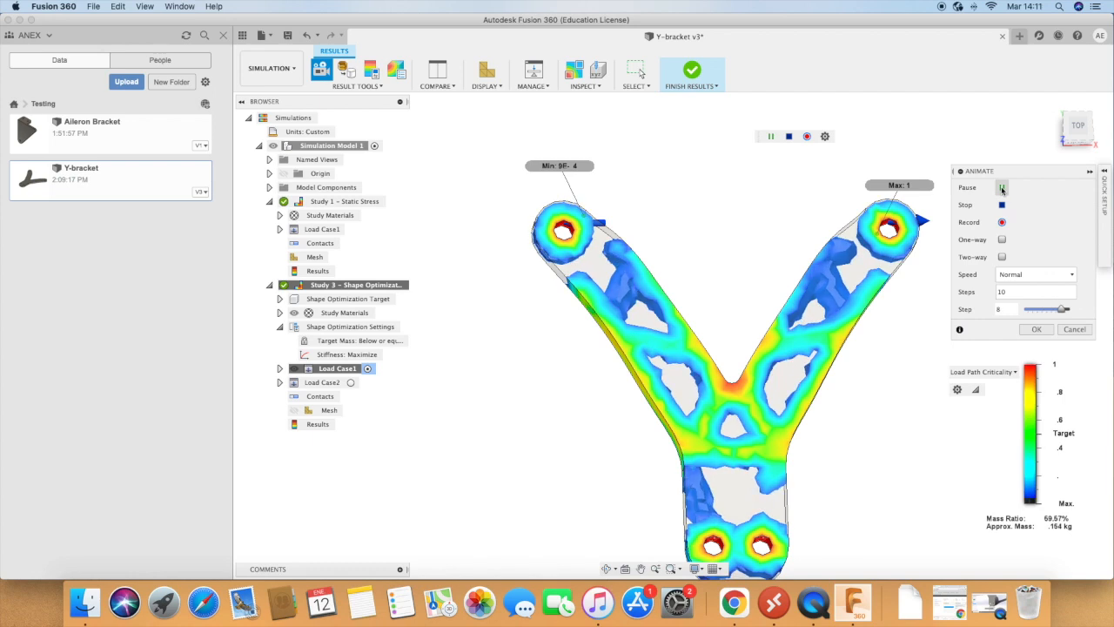
{"action": "left_click", "coordinate": [1002, 188]}
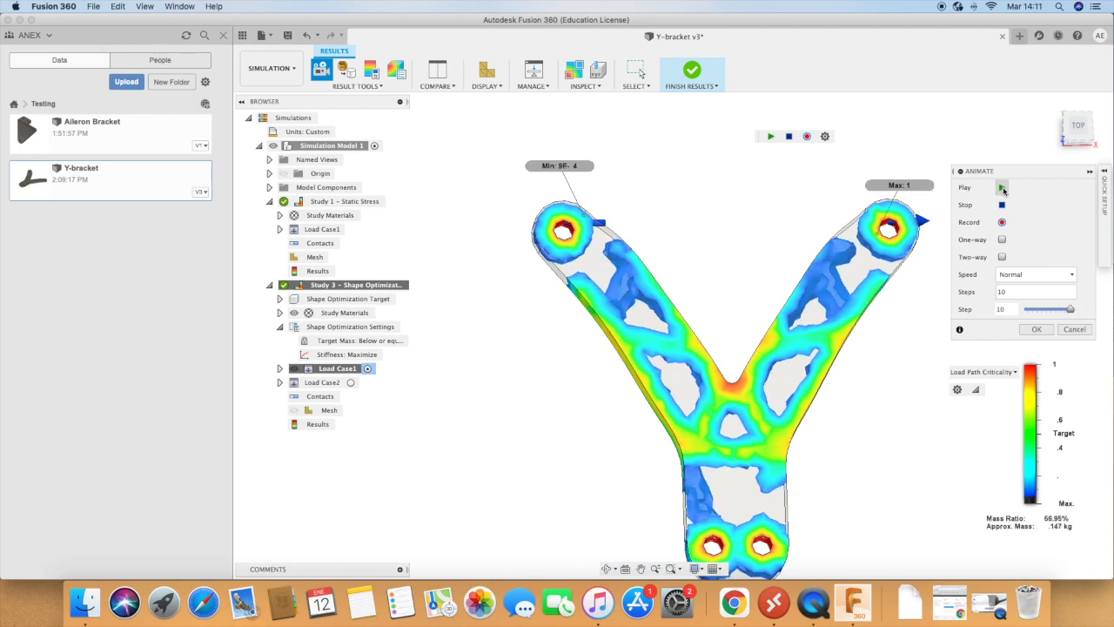
Step: Set the result animation to 20 steps, replay it and close the animation settings
{"action": "left_click", "coordinate": [1000, 293]}
{"action": "left_click", "coordinate": [1036, 329]}
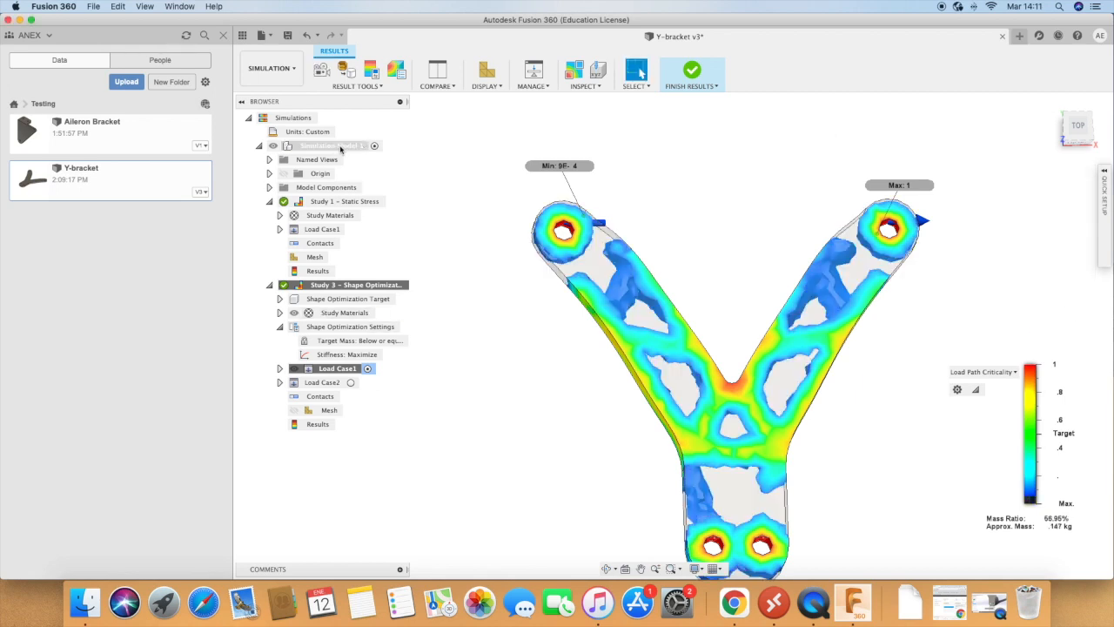
{"action": "left_click", "coordinate": [323, 75]}
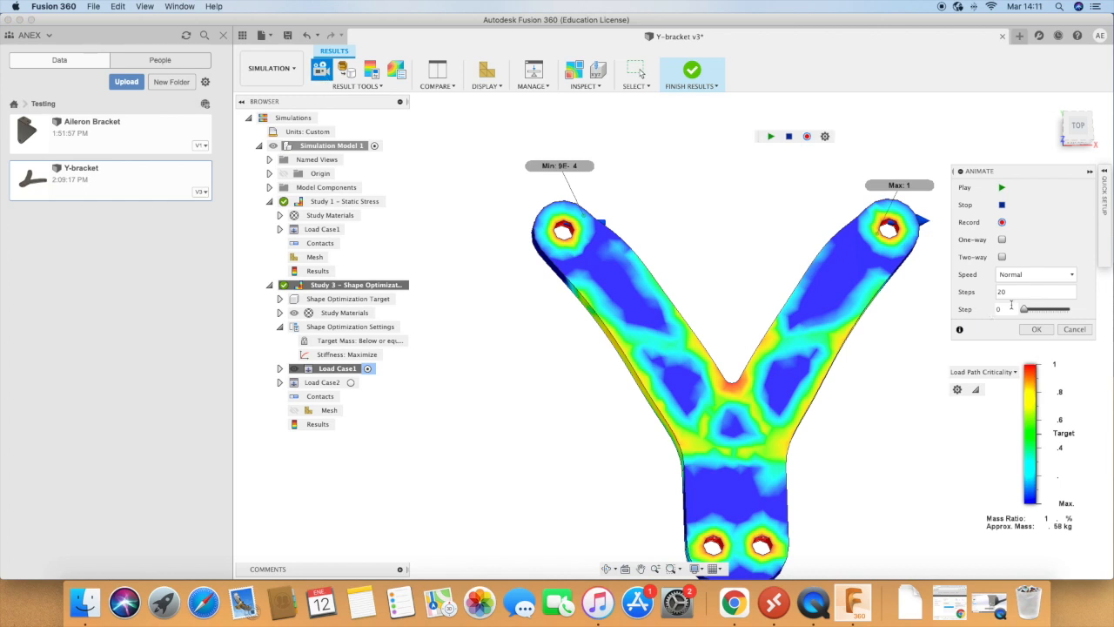
{"action": "left_click", "coordinate": [1036, 329]}
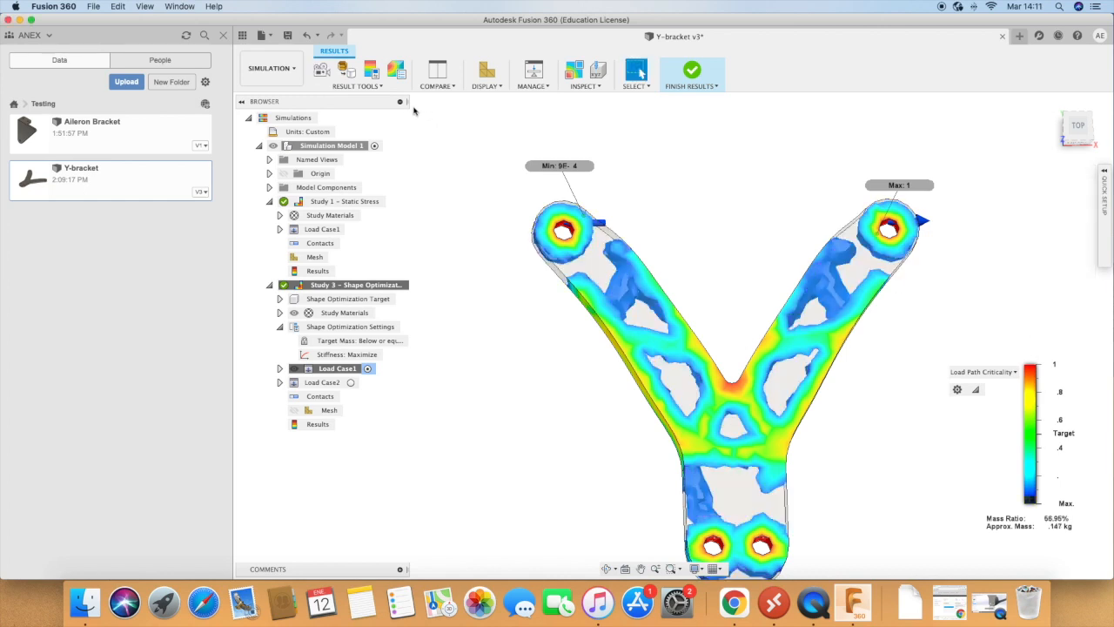
{"action": "left_click", "coordinate": [323, 75]}
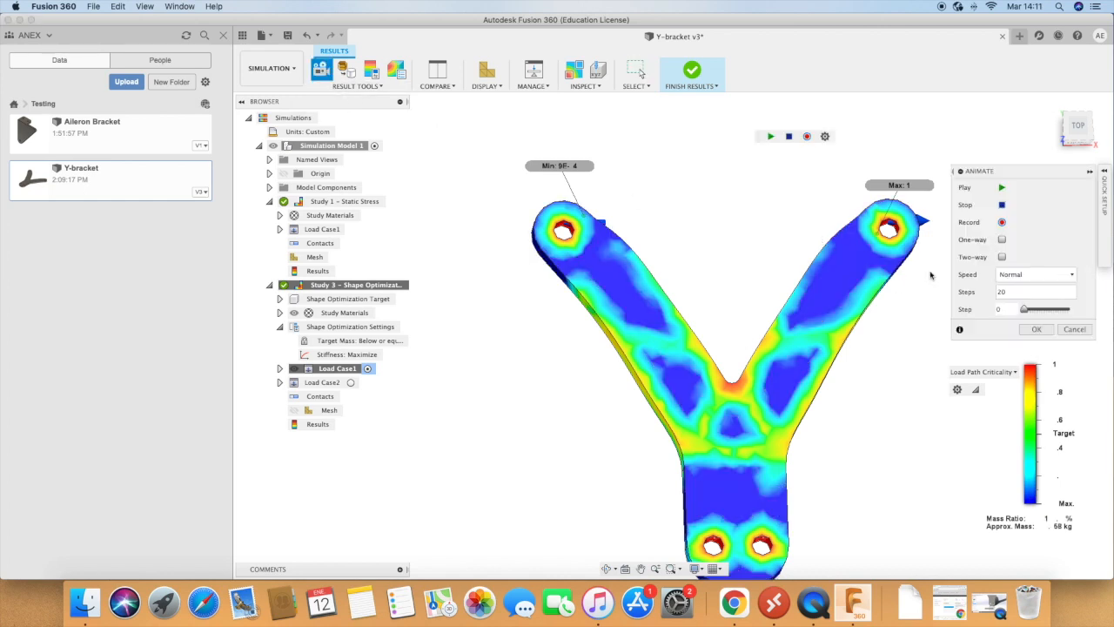
{"action": "left_click", "coordinate": [1003, 187]}
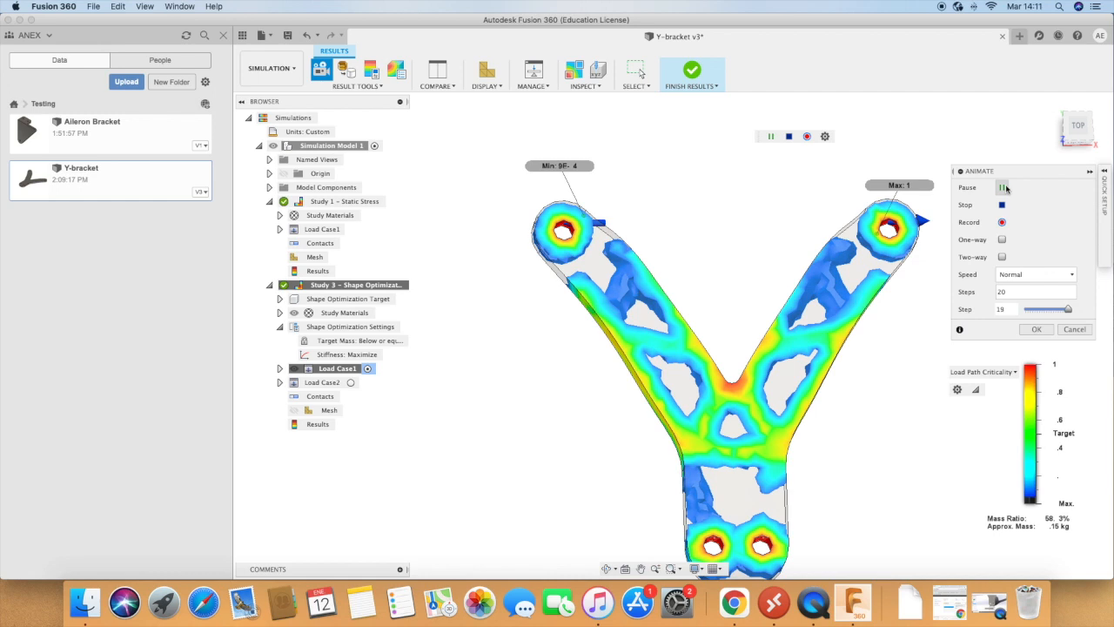
{"action": "left_click", "coordinate": [1036, 329]}
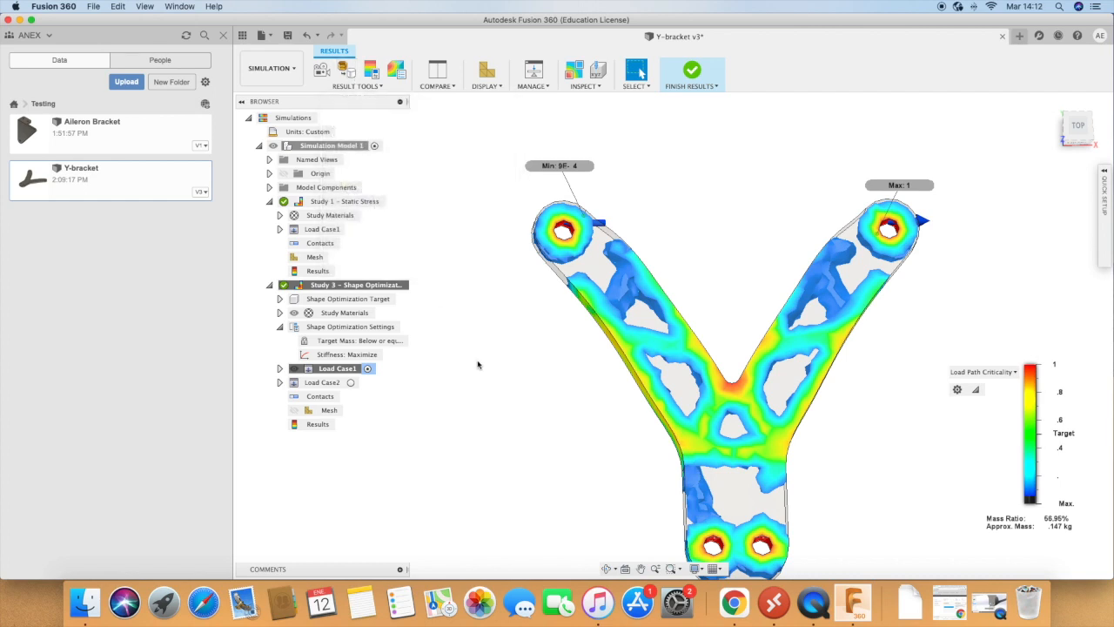
Step: Promote the optimized shape as a mesh object to the existing Simulation Model 1
{"action": "scroll", "coordinate": [577, 400], "scroll_direction": "down", "scroll_amount": 3}
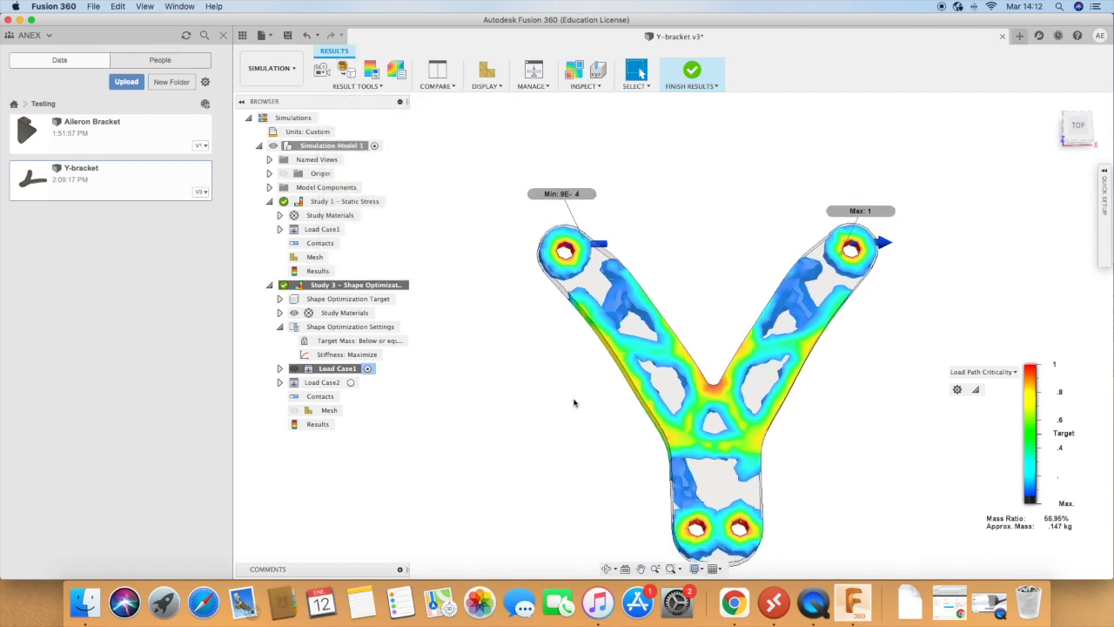
{"action": "scroll", "coordinate": [775, 458], "scroll_direction": "up", "scroll_amount": 2}
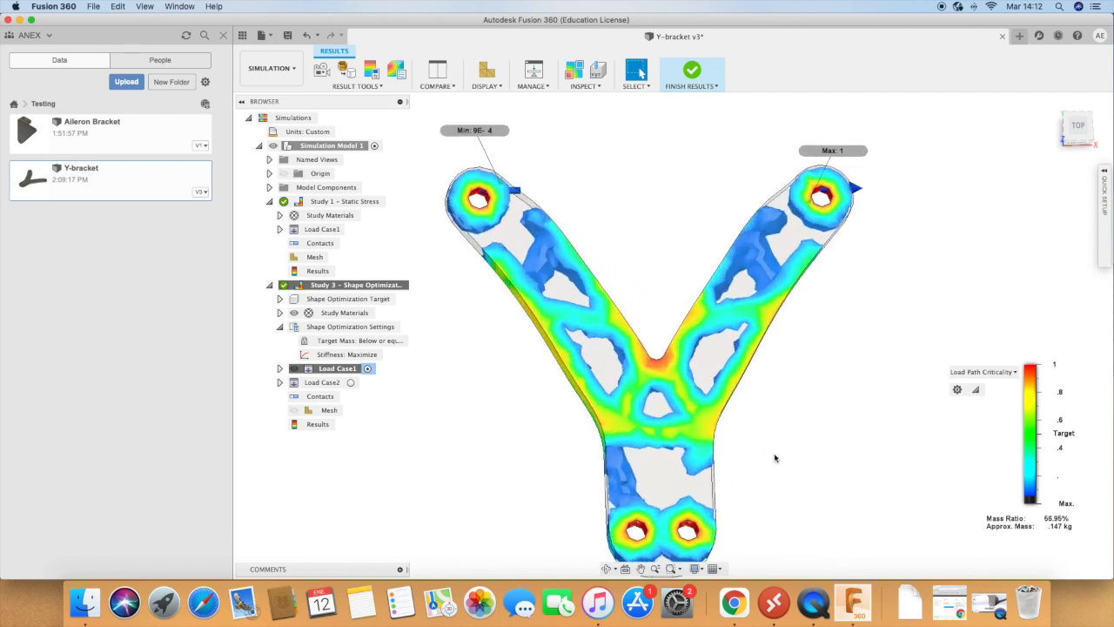
{"action": "scroll", "coordinate": [774, 458], "scroll_direction": "down", "scroll_amount": 2}
{"action": "scroll", "coordinate": [796, 485], "scroll_direction": "up", "scroll_amount": 3}
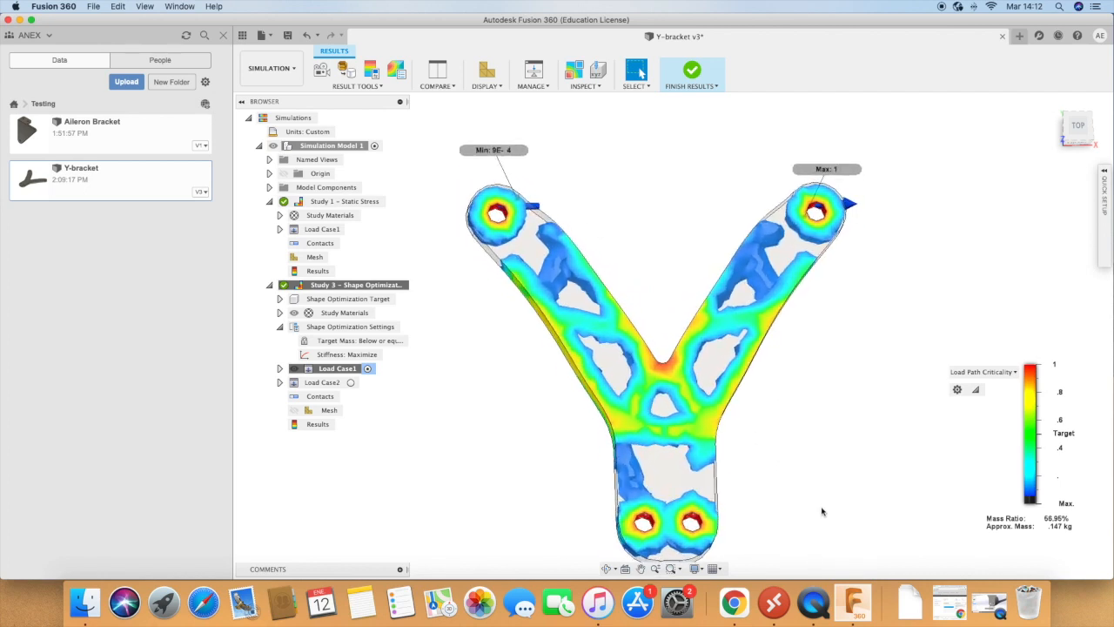
{"action": "left_click", "coordinate": [345, 73]}
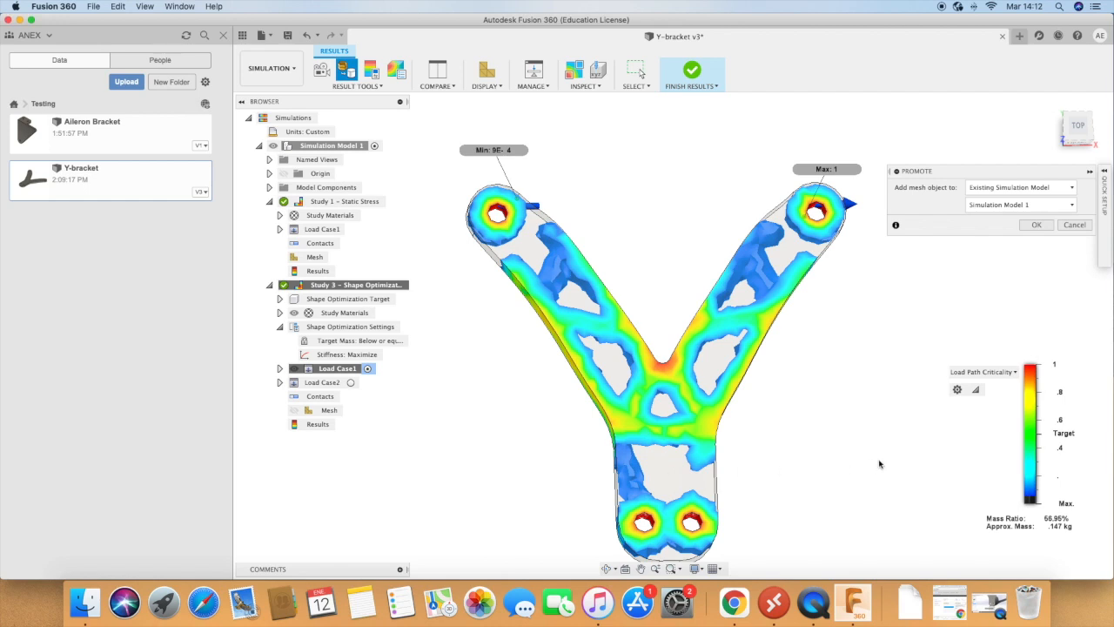
{"action": "left_click", "coordinate": [1015, 189]}
{"action": "left_click", "coordinate": [1015, 189]}
{"action": "left_click", "coordinate": [1015, 190]}
{"action": "left_click", "coordinate": [1016, 190]}
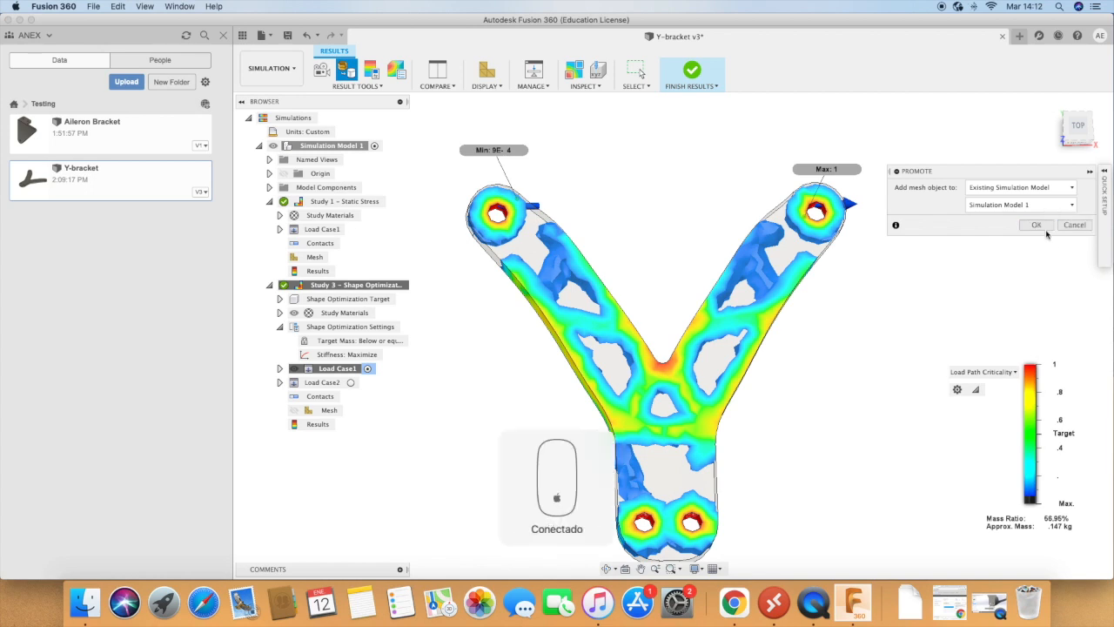
{"action": "left_click", "coordinate": [1037, 224]}
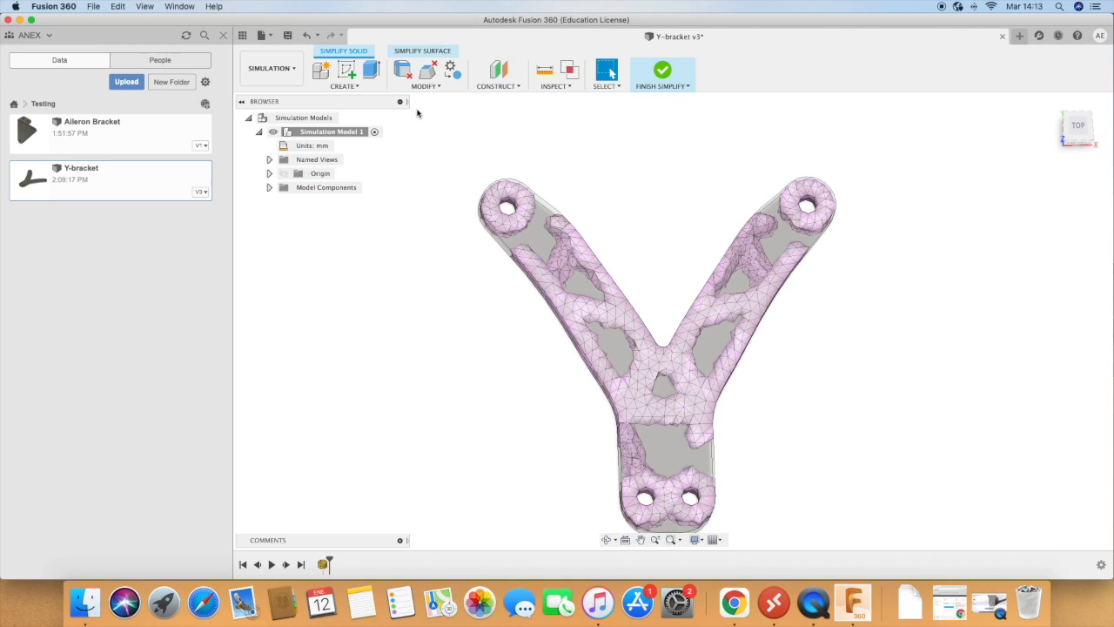
Step: Start a sketch on the bracket's flat top face and draw a rectangle about 18 mm high over the mesh opening in its base
{"action": "left_click", "coordinate": [346, 71]}
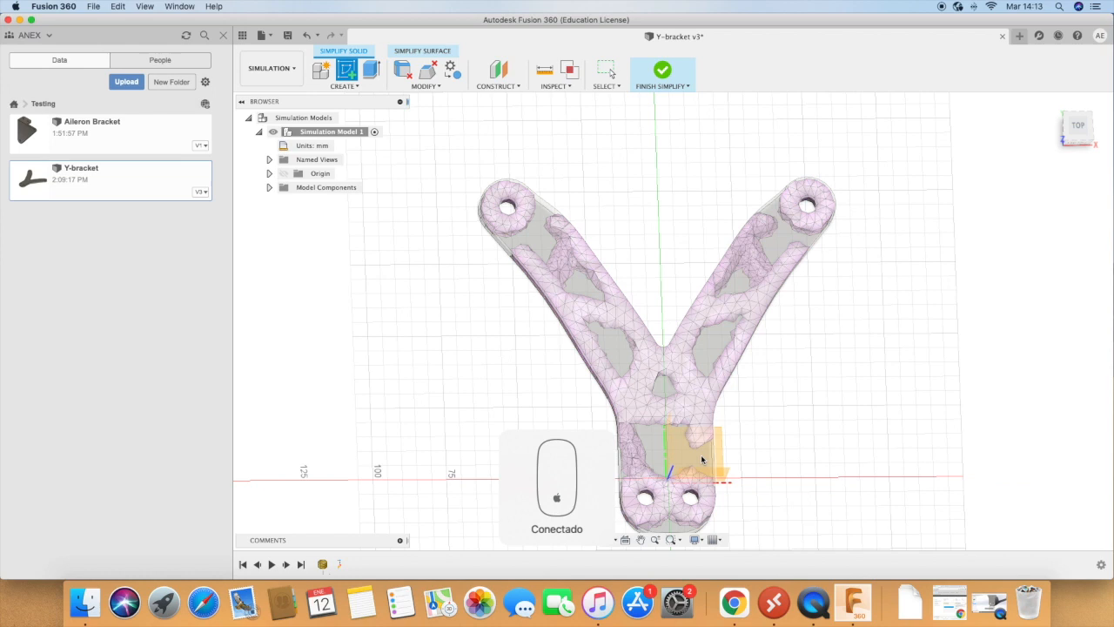
{"action": "left_click", "coordinate": [869, 489]}
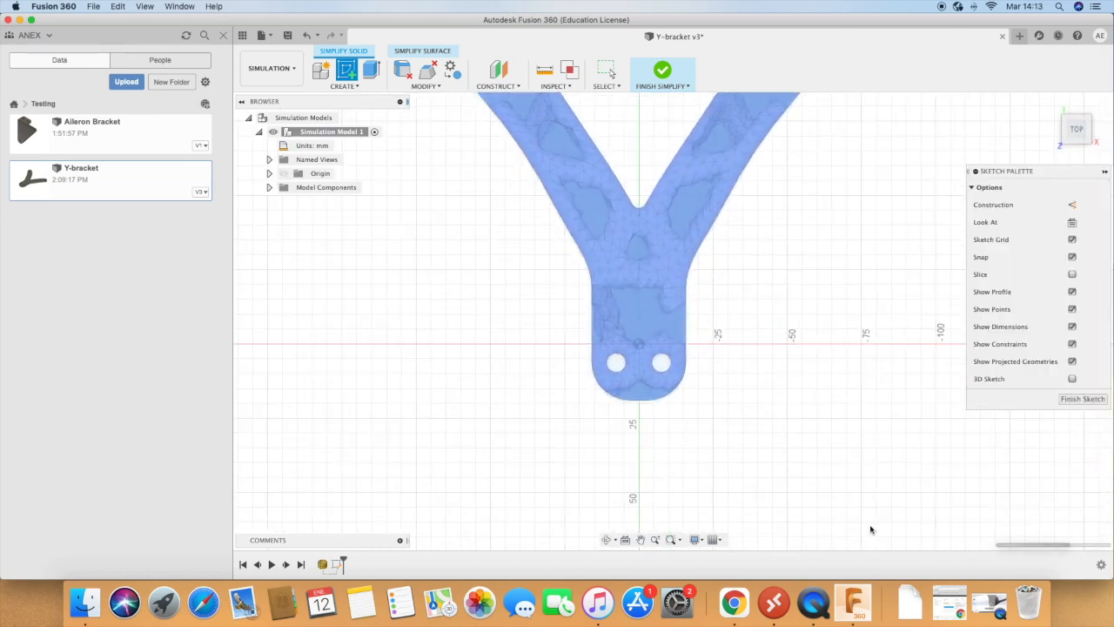
{"action": "scroll", "coordinate": [774, 193], "scroll_direction": "up", "scroll_amount": 3}
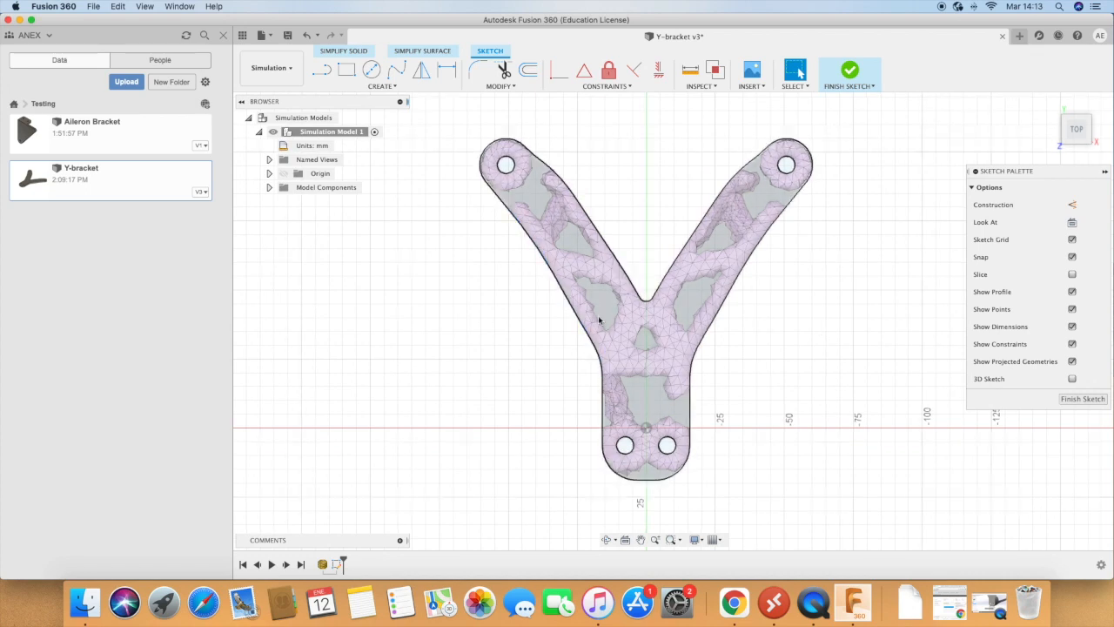
{"action": "left_click", "coordinate": [346, 70]}
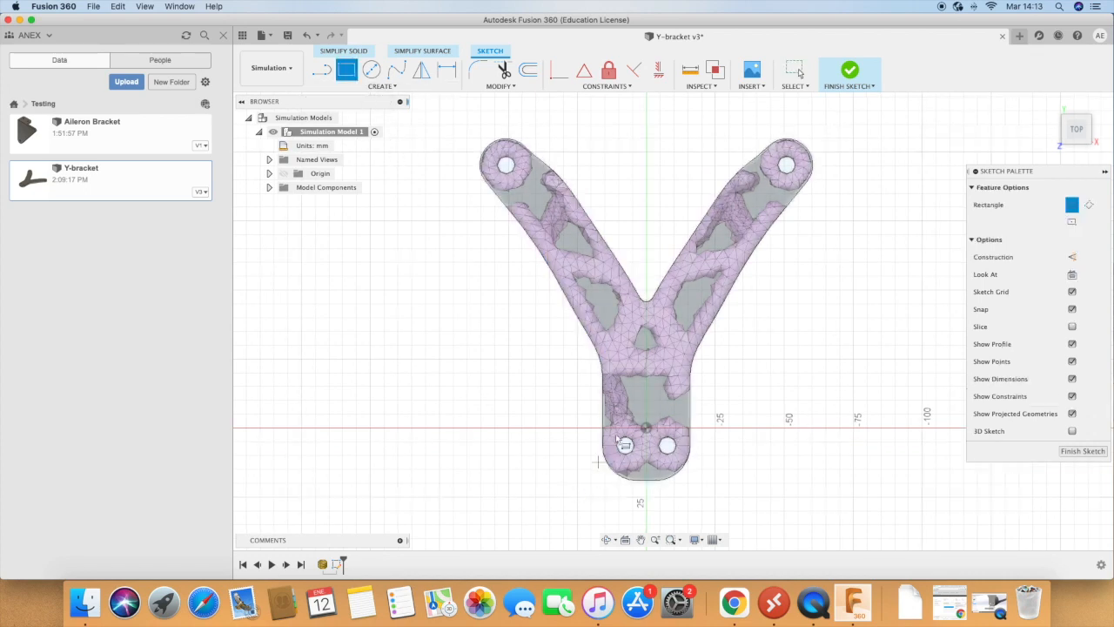
{"action": "left_click", "coordinate": [624, 376]}
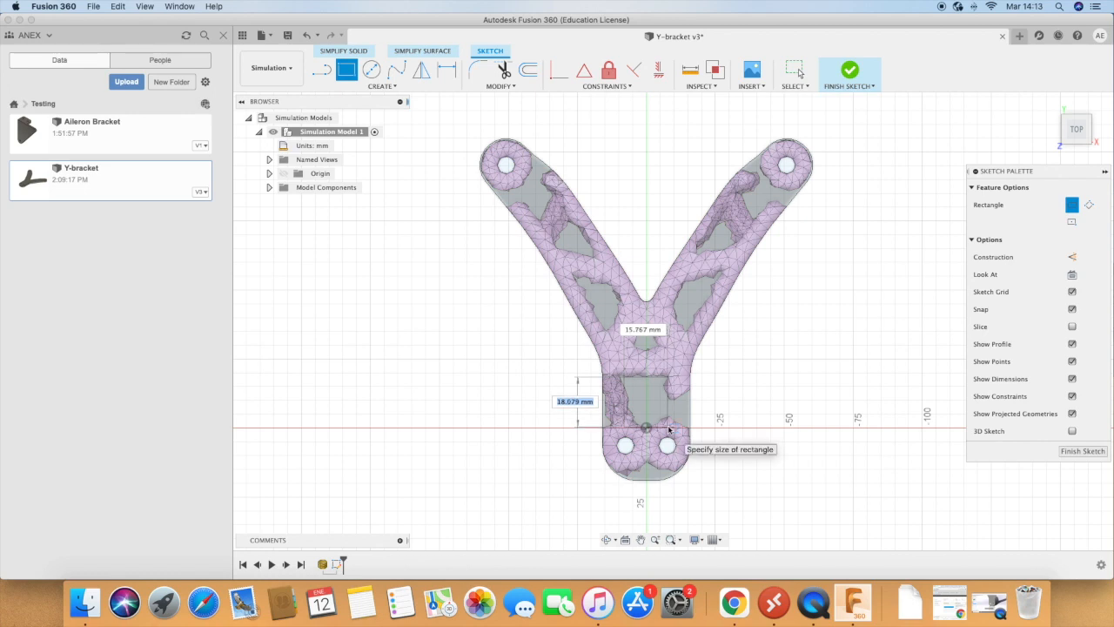
{"action": "left_click", "coordinate": [669, 427]}
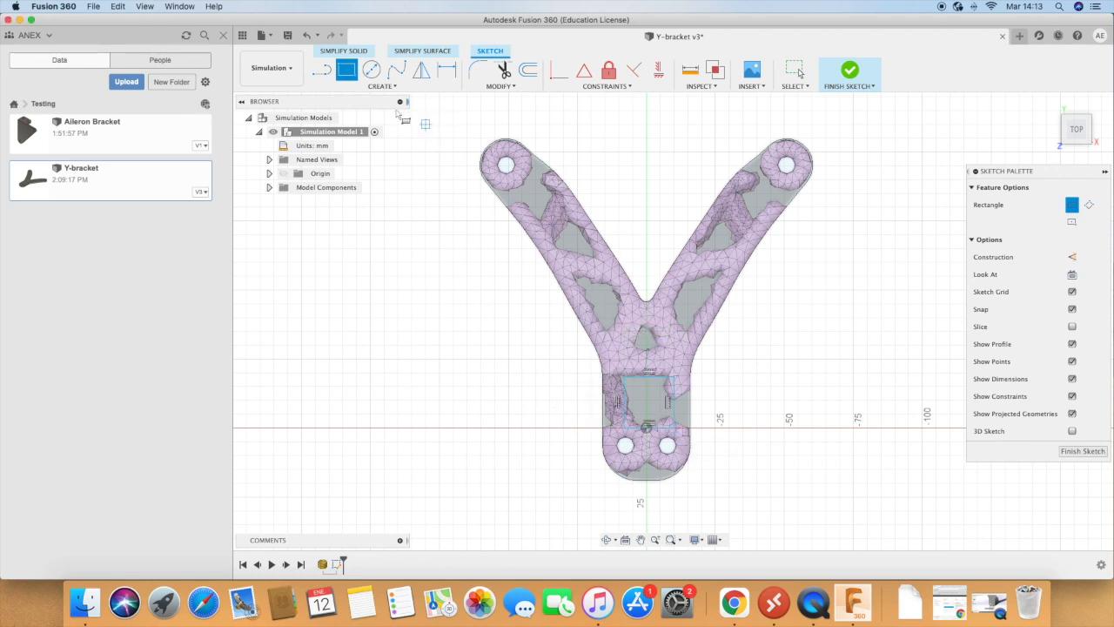
Step: Outline the three mesh openings in the bracket's left arm with closed line profiles
{"action": "left_click", "coordinate": [322, 69]}
{"action": "left_click", "coordinate": [576, 277]}
{"action": "left_click", "coordinate": [621, 303]}
{"action": "left_click", "coordinate": [577, 277]}
{"action": "left_click", "coordinate": [552, 243]}
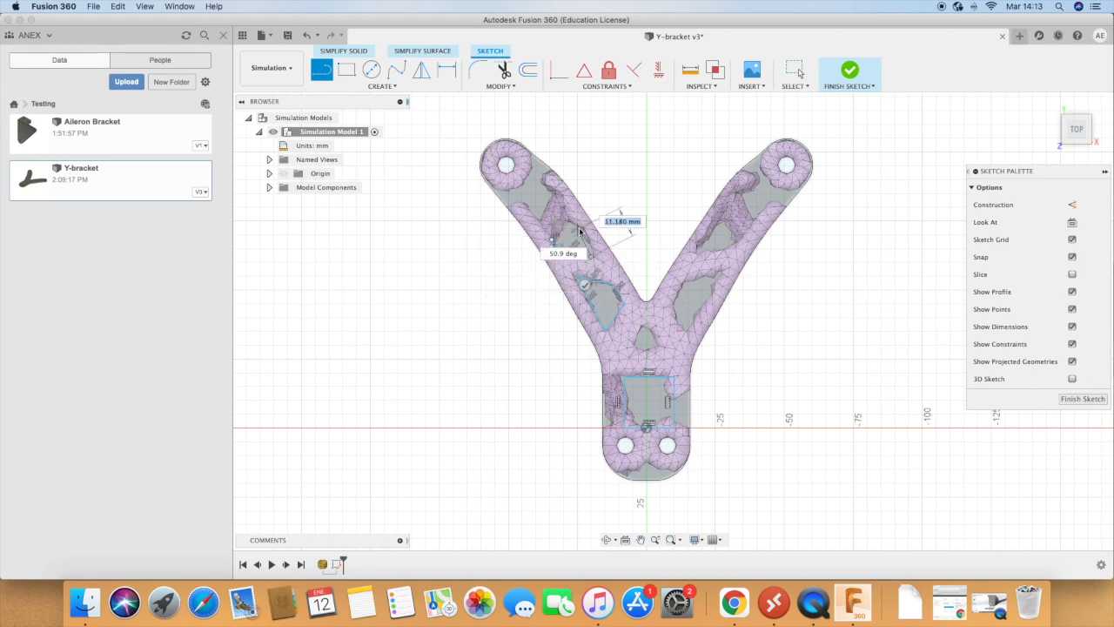
{"action": "left_click", "coordinate": [554, 242]}
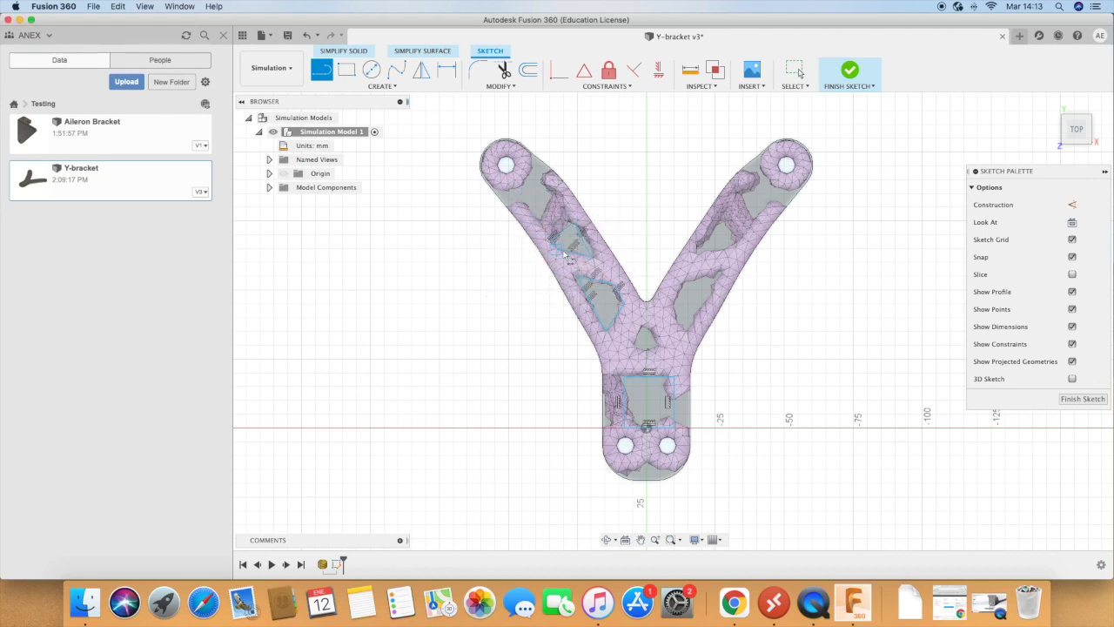
{"action": "left_click", "coordinate": [514, 188]}
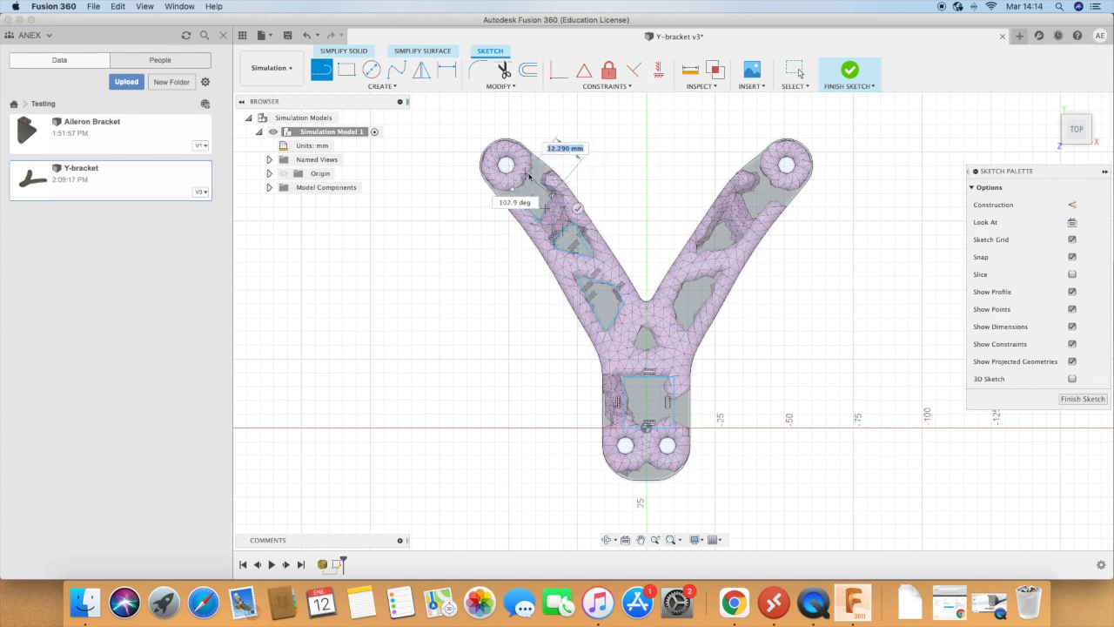
{"action": "left_click", "coordinate": [521, 190]}
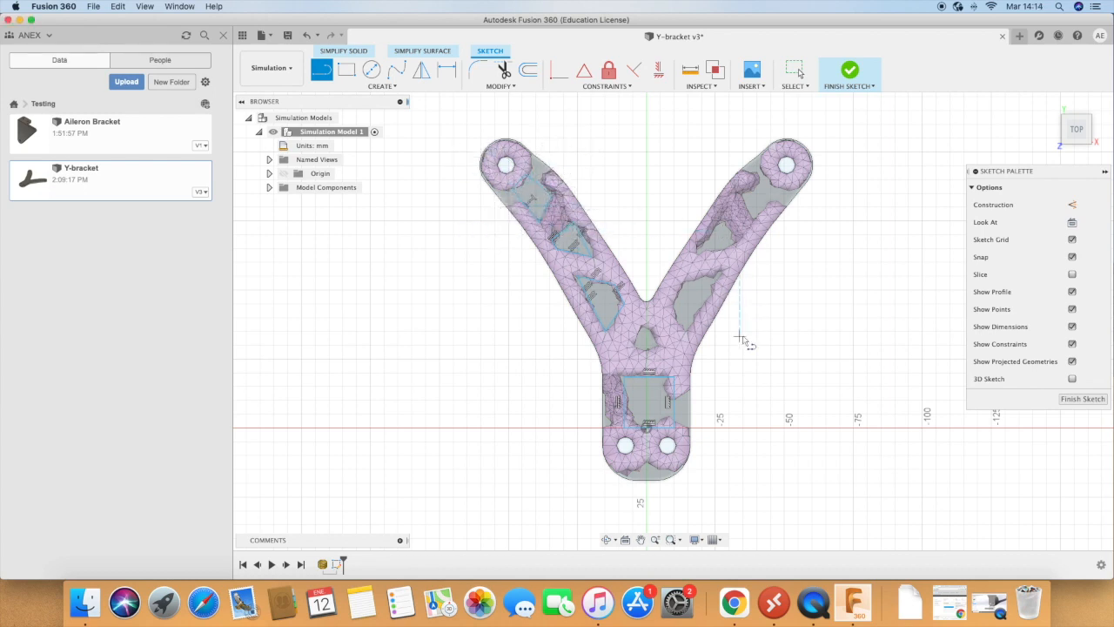
Step: Outline the small mesh opening below the crotch of the Y with a closed four-sided line profile, tapering toward a short top edge
{"action": "left_click", "coordinate": [640, 335]}
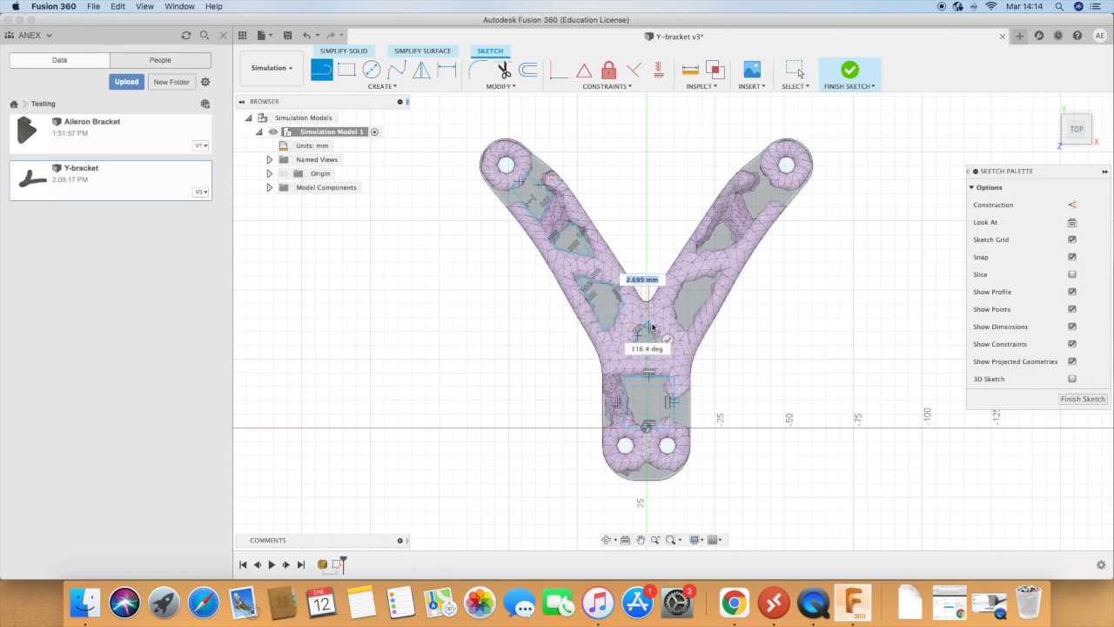
{"action": "left_click", "coordinate": [659, 347]}
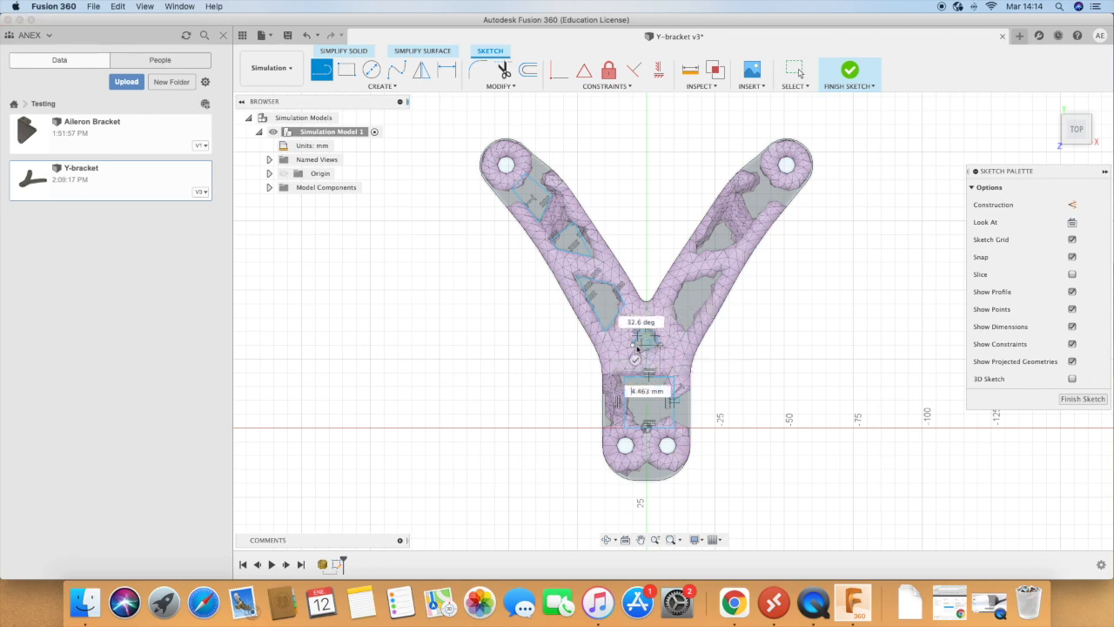
{"action": "left_click", "coordinate": [633, 346]}
{"action": "scroll", "coordinate": [665, 310], "scroll_direction": "up", "scroll_amount": 5}
{"action": "scroll", "coordinate": [639, 355], "scroll_direction": "up", "scroll_amount": 3}
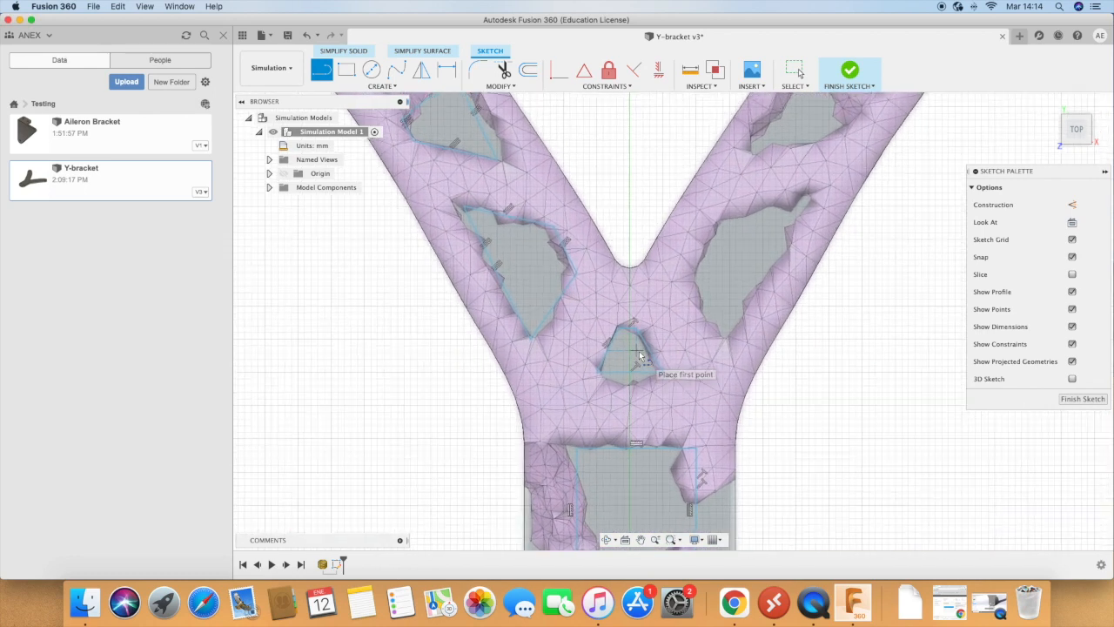
{"action": "key", "text": "Escape"}
Step: Apply Equal constraints to the two slanted sides and the top edge of the small central profile
{"action": "left_click", "coordinate": [650, 354]}
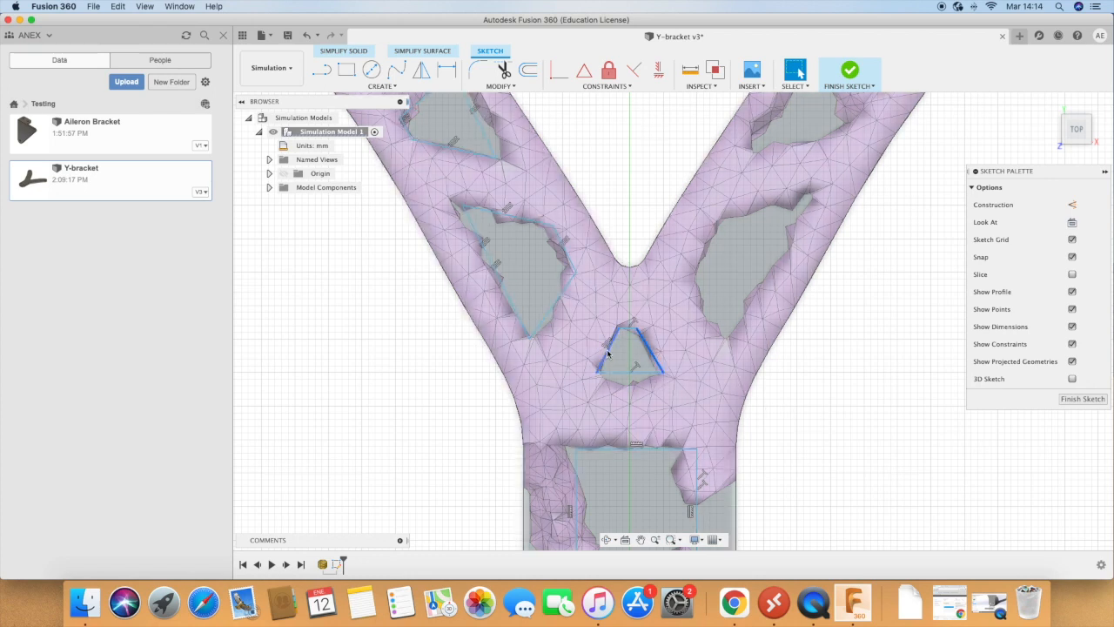
{"action": "left_click", "coordinate": [614, 355]}
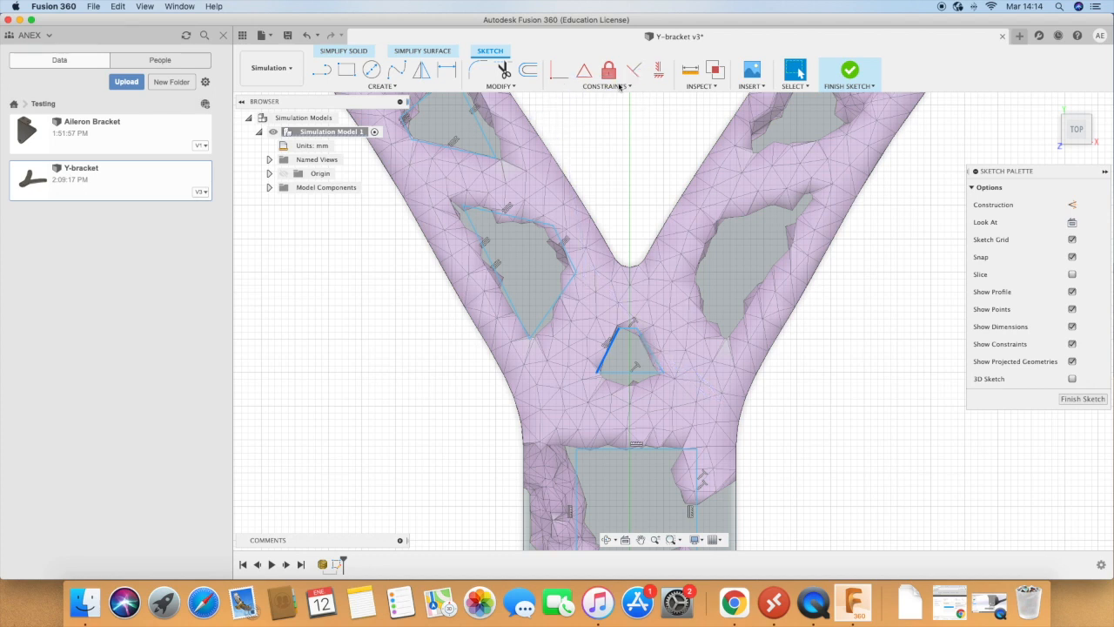
{"action": "left_click", "coordinate": [620, 86]}
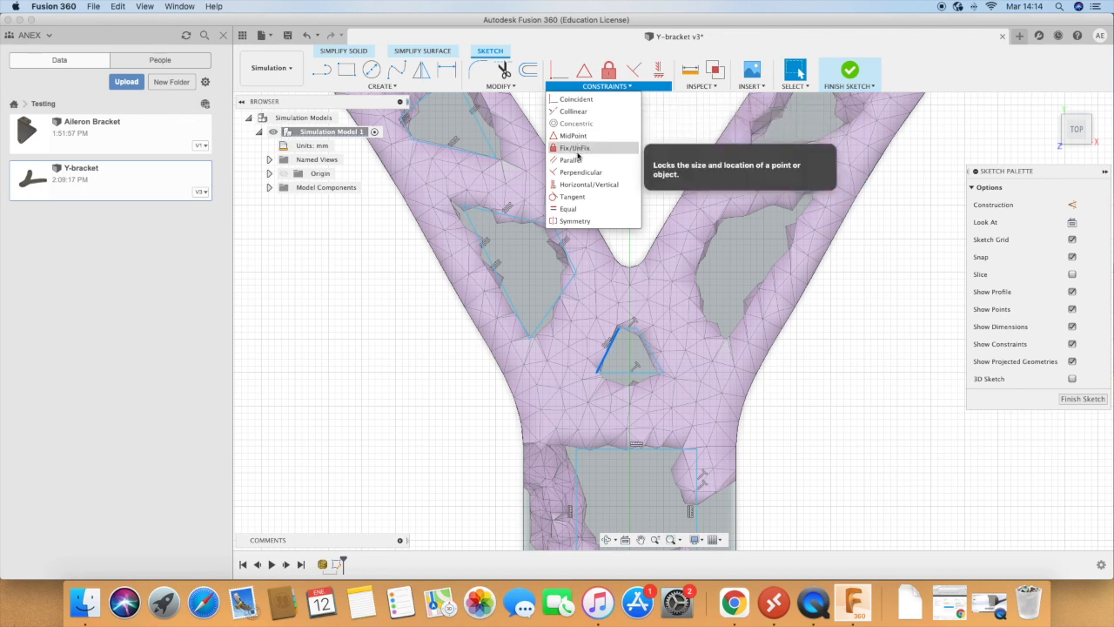
{"action": "left_click", "coordinate": [584, 208]}
{"action": "left_click", "coordinate": [647, 343]}
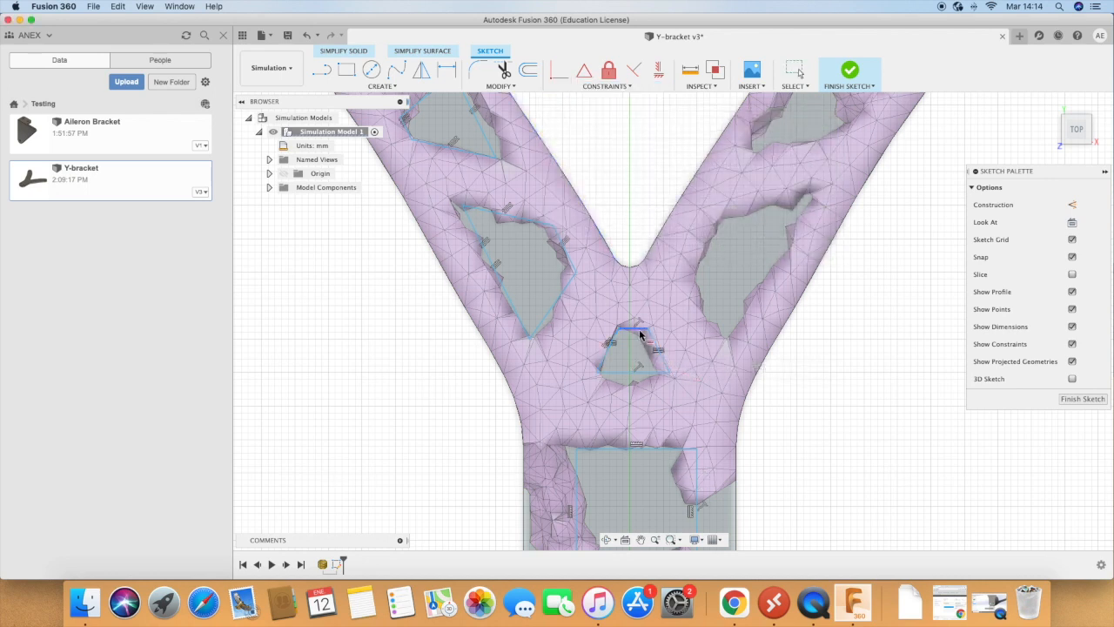
{"action": "left_click", "coordinate": [638, 328]}
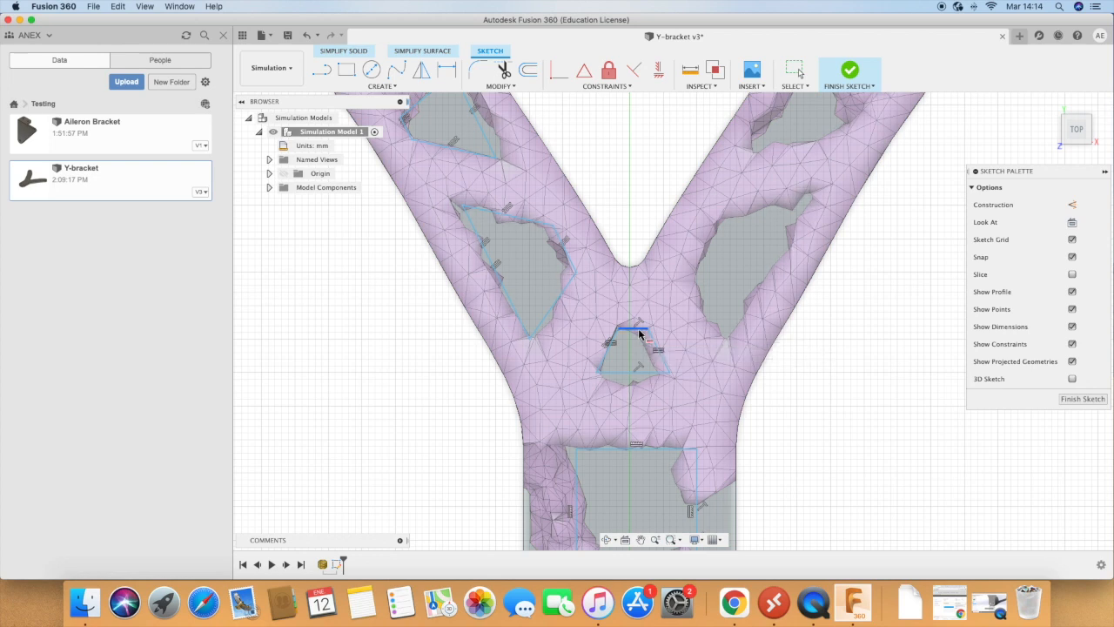
{"action": "left_click", "coordinate": [604, 359]}
{"action": "key", "text": "Escape"}
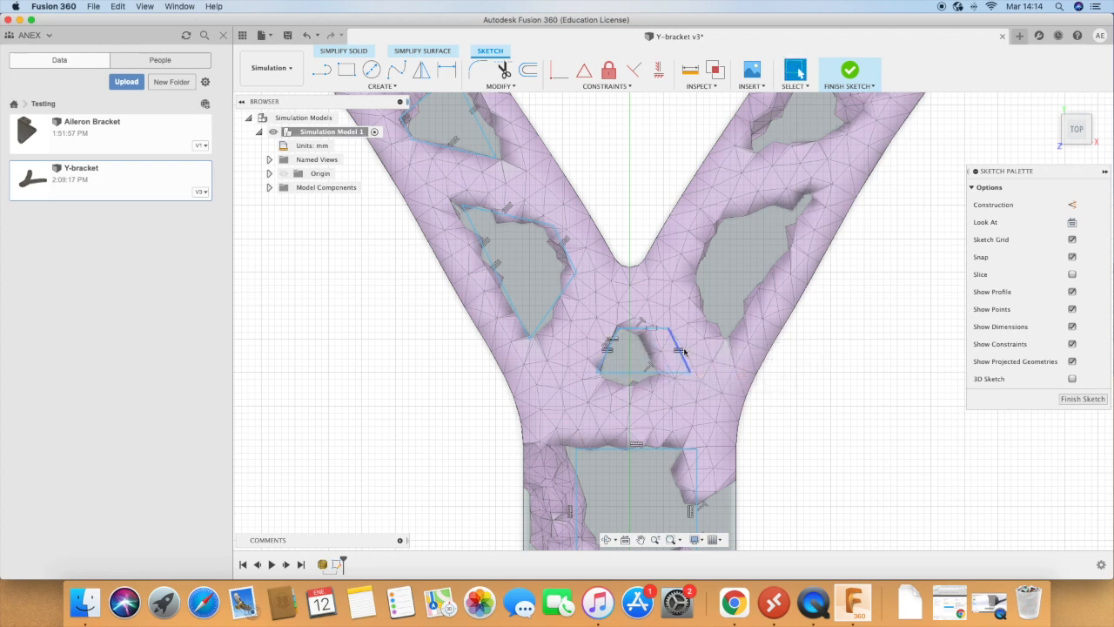
{"action": "left_click", "coordinate": [620, 86]}
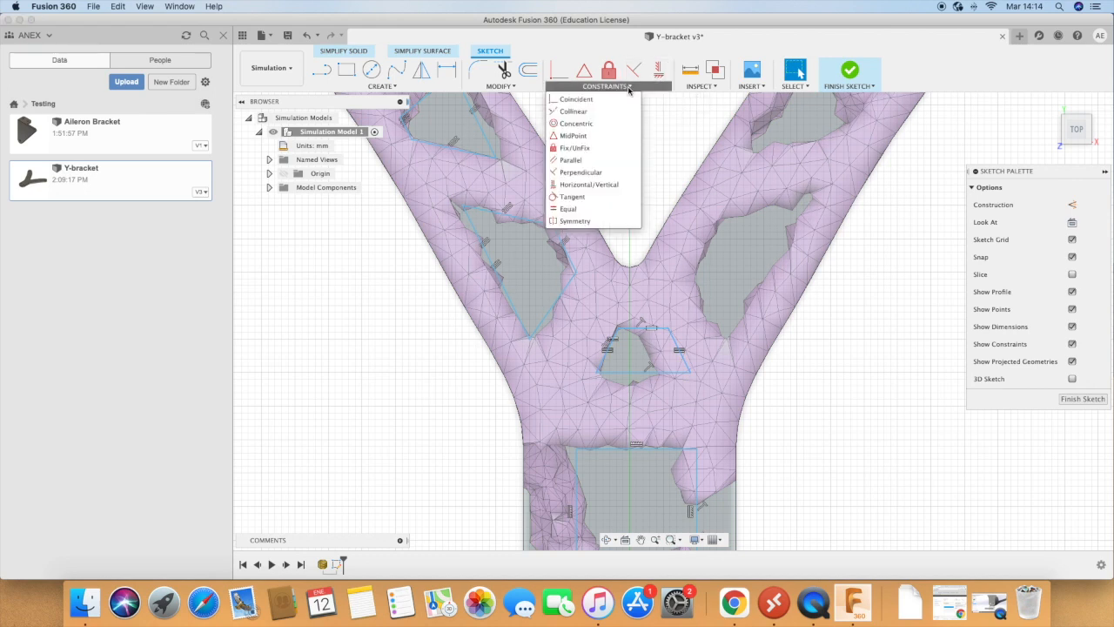
{"action": "left_click", "coordinate": [609, 74]}
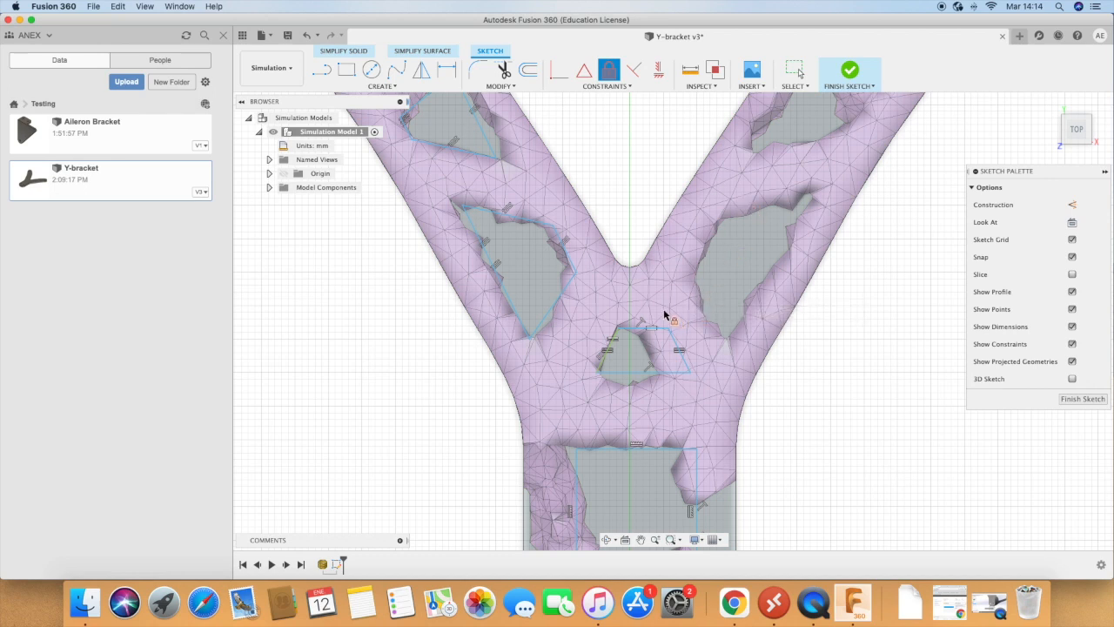
{"action": "key", "text": "Escape"}
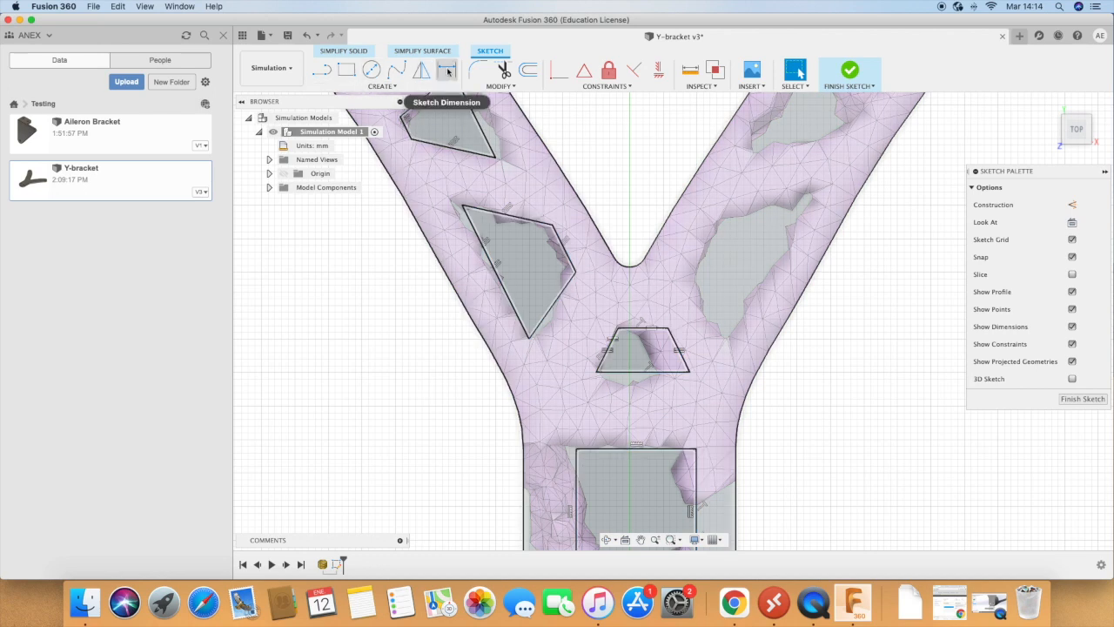
{"action": "left_click", "coordinate": [447, 72]}
{"action": "left_click", "coordinate": [640, 266]}
{"action": "key", "text": "Escape"}
{"action": "left_click", "coordinate": [642, 329]}
{"action": "key", "text": "Escape"}
Step: Dimension the top edge of the small central profile, trying 5 mm first and setting it to 3 mm
{"action": "left_click", "coordinate": [447, 72]}
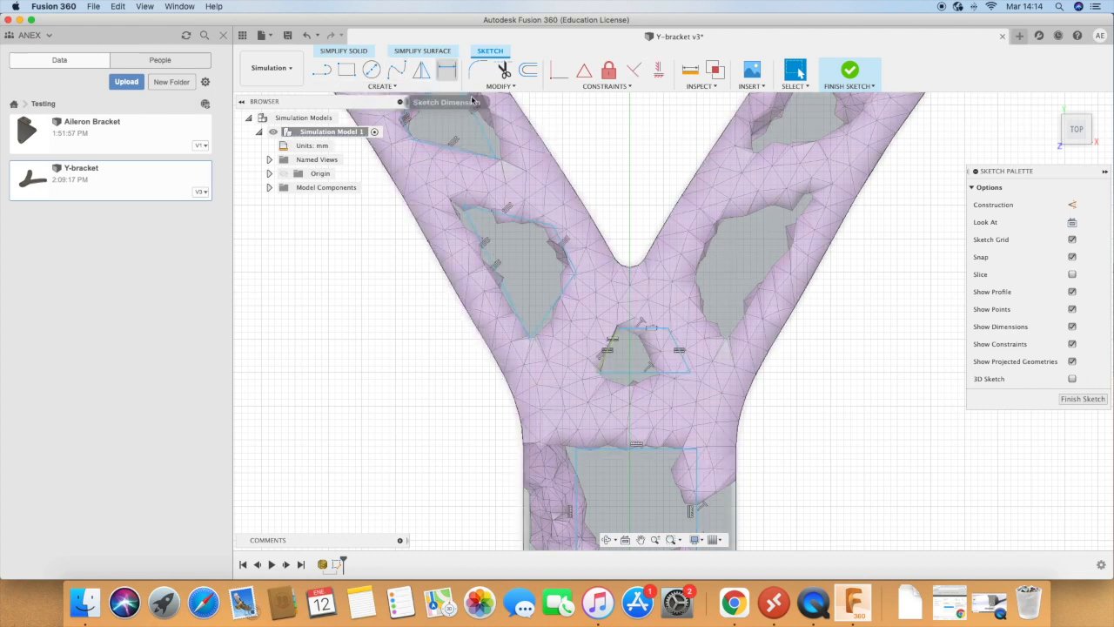
{"action": "left_click", "coordinate": [638, 328]}
{"action": "left_click", "coordinate": [638, 306]}
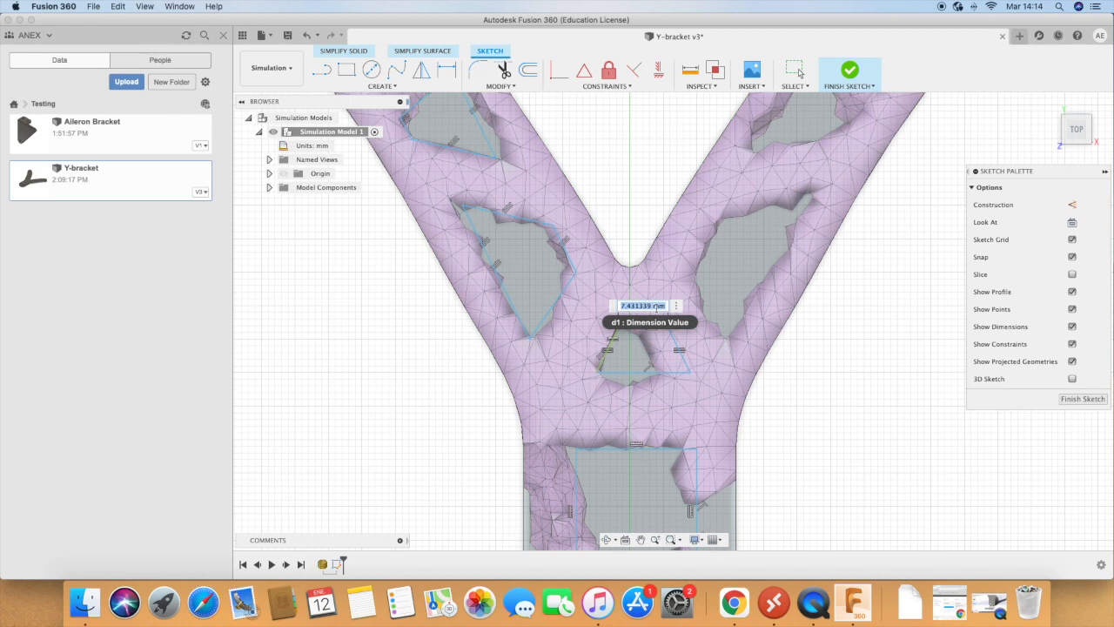
{"action": "type", "text": "5"}
{"action": "key", "text": "Return"}
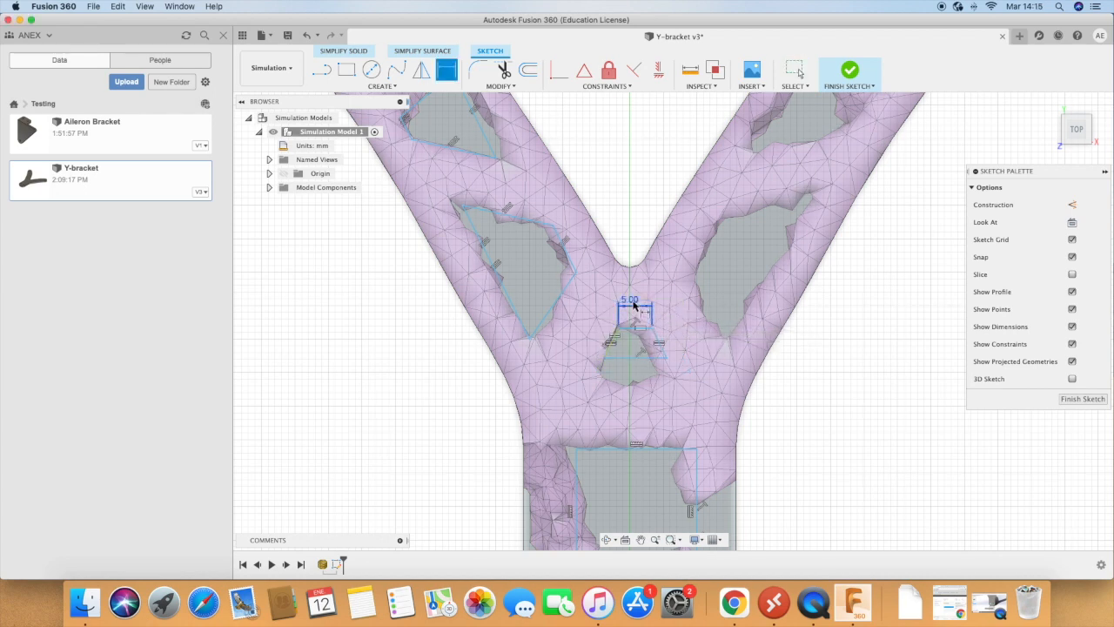
{"action": "double_click", "coordinate": [636, 303]}
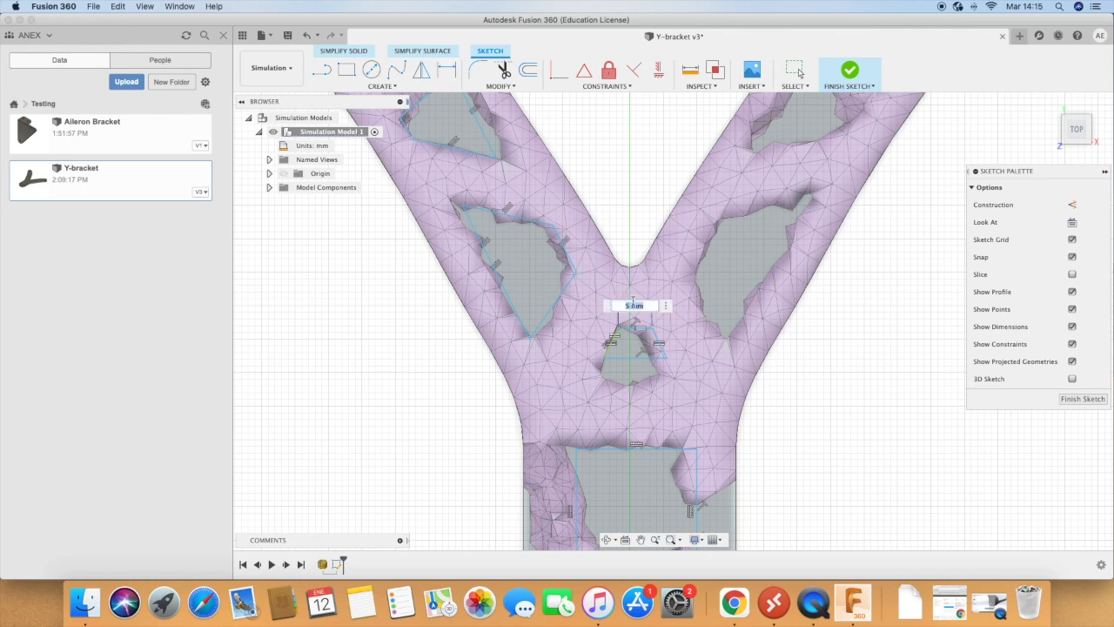
{"action": "type", "text": "3"}
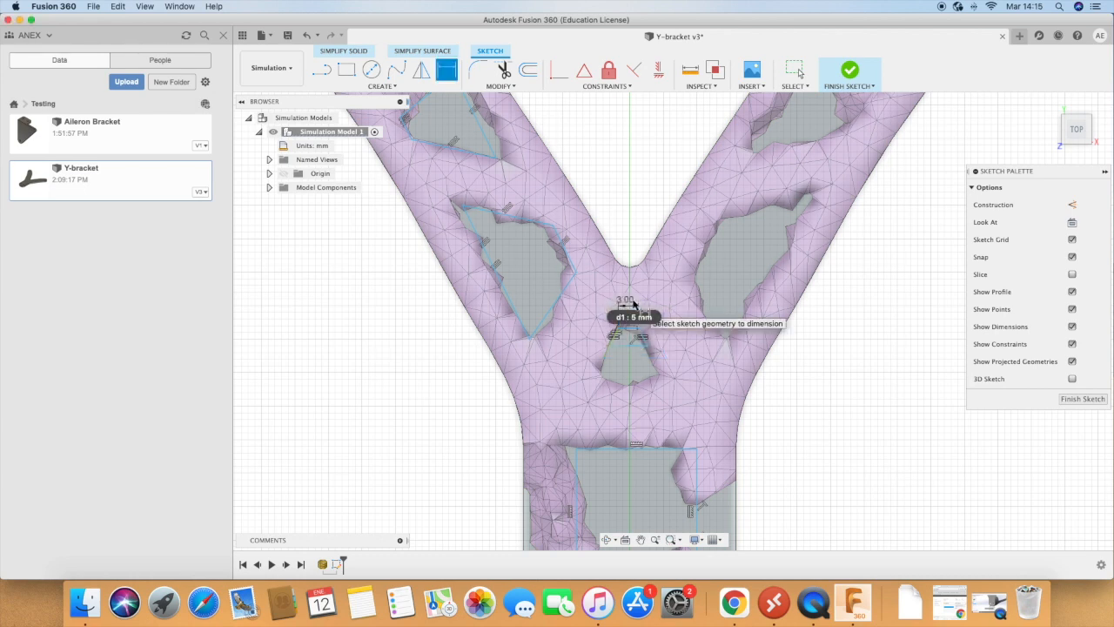
{"action": "key", "text": "Return"}
{"action": "key", "text": "Escape"}
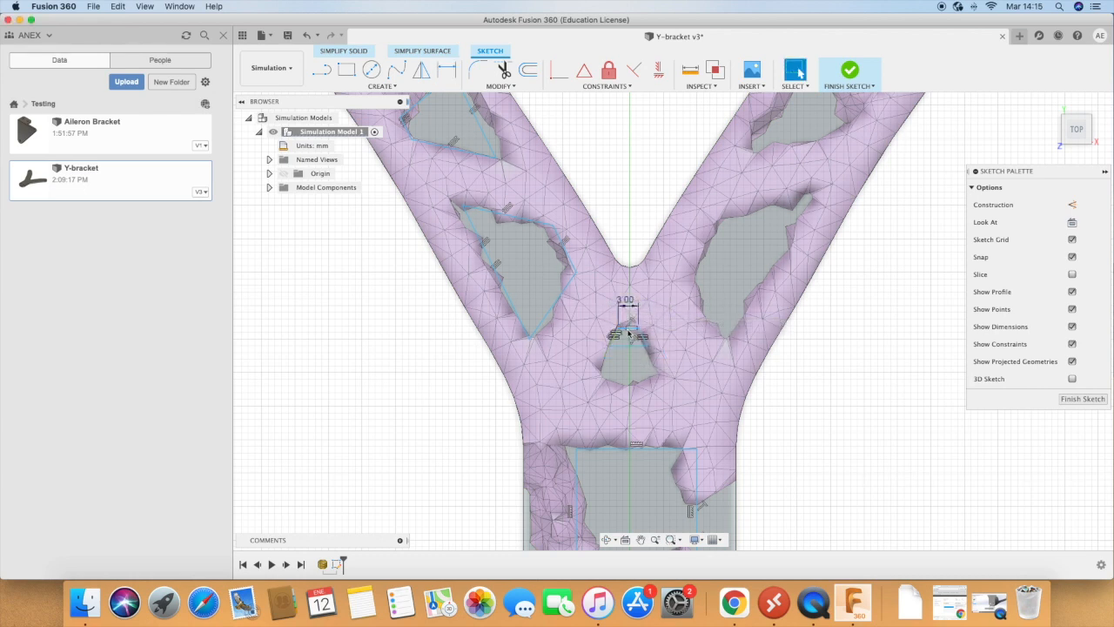
Step: Add a driven height dimension between the two horizontal edges of the small central profile
{"action": "left_click", "coordinate": [446, 70]}
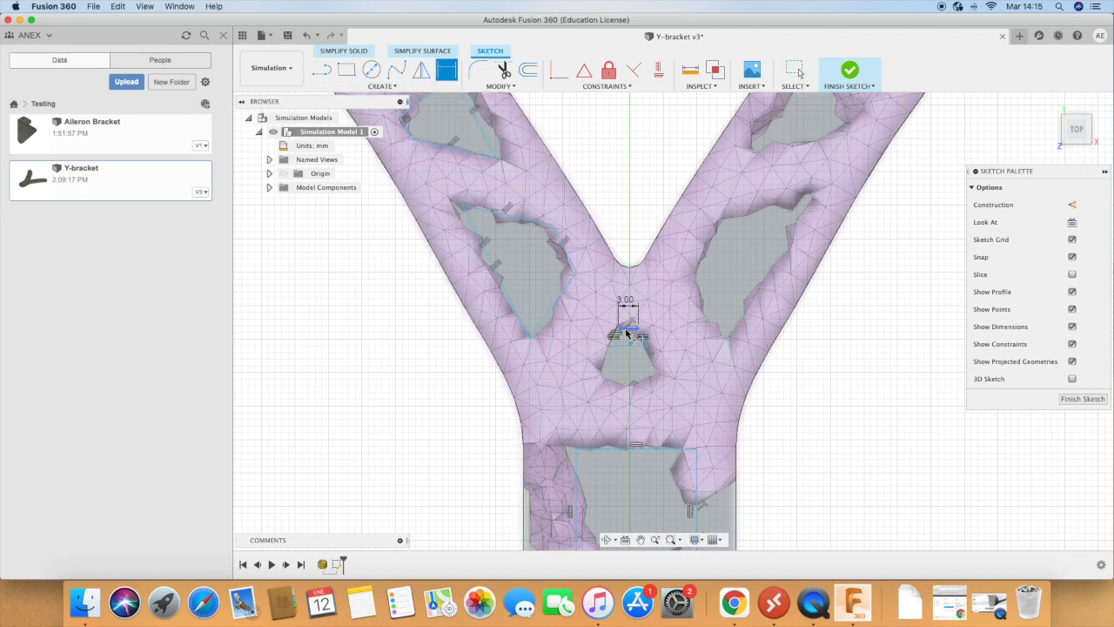
{"action": "left_click", "coordinate": [629, 330]}
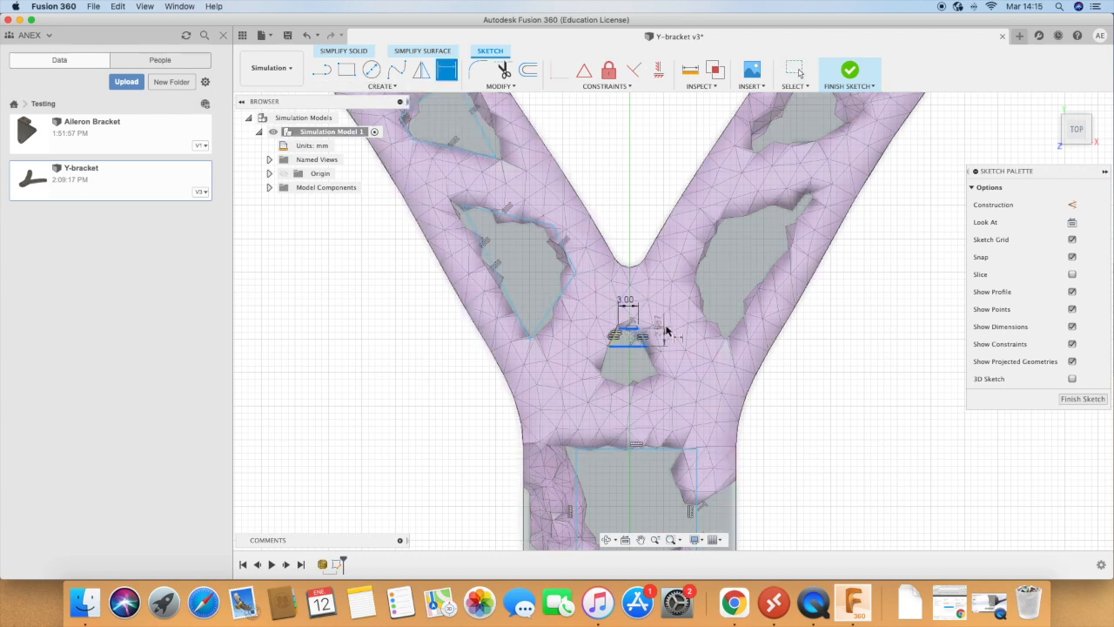
{"action": "left_click", "coordinate": [667, 329]}
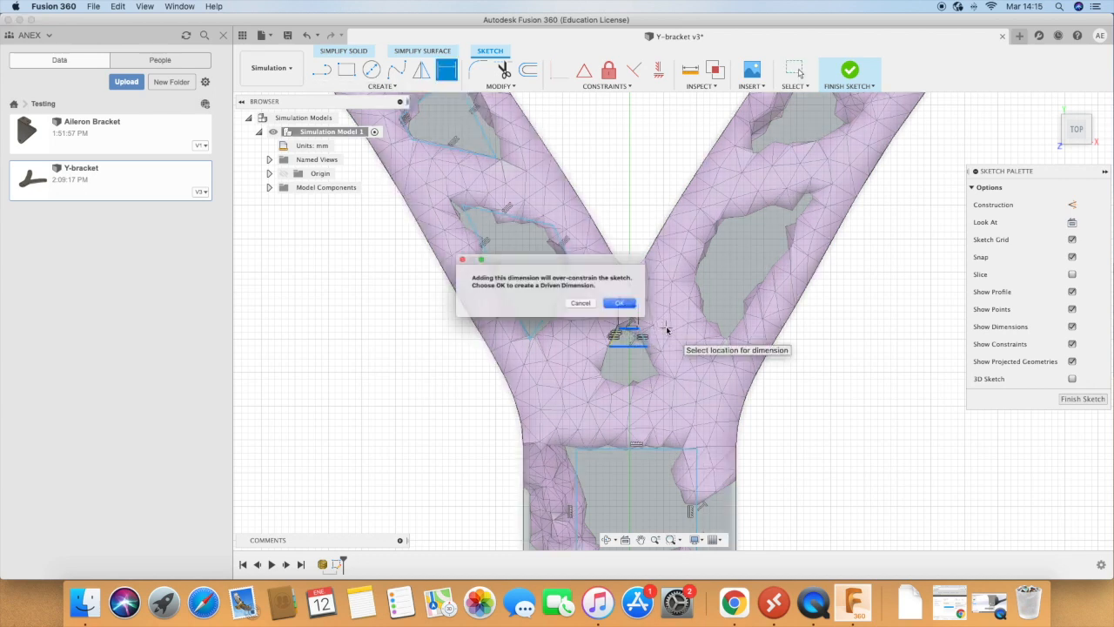
{"action": "left_click", "coordinate": [618, 308]}
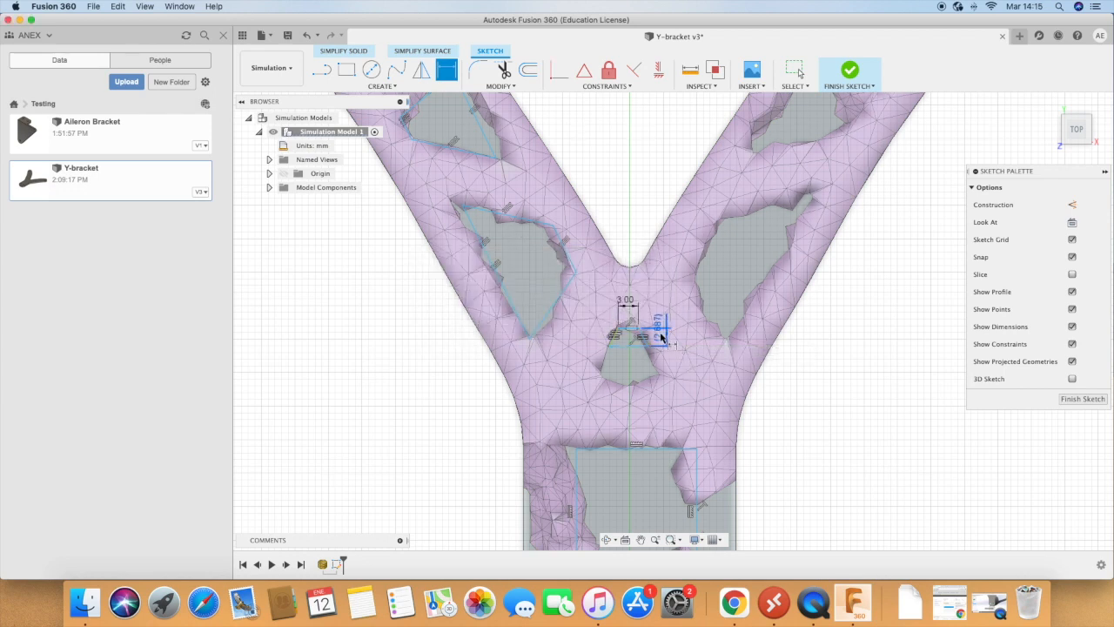
{"action": "key", "text": "Escape"}
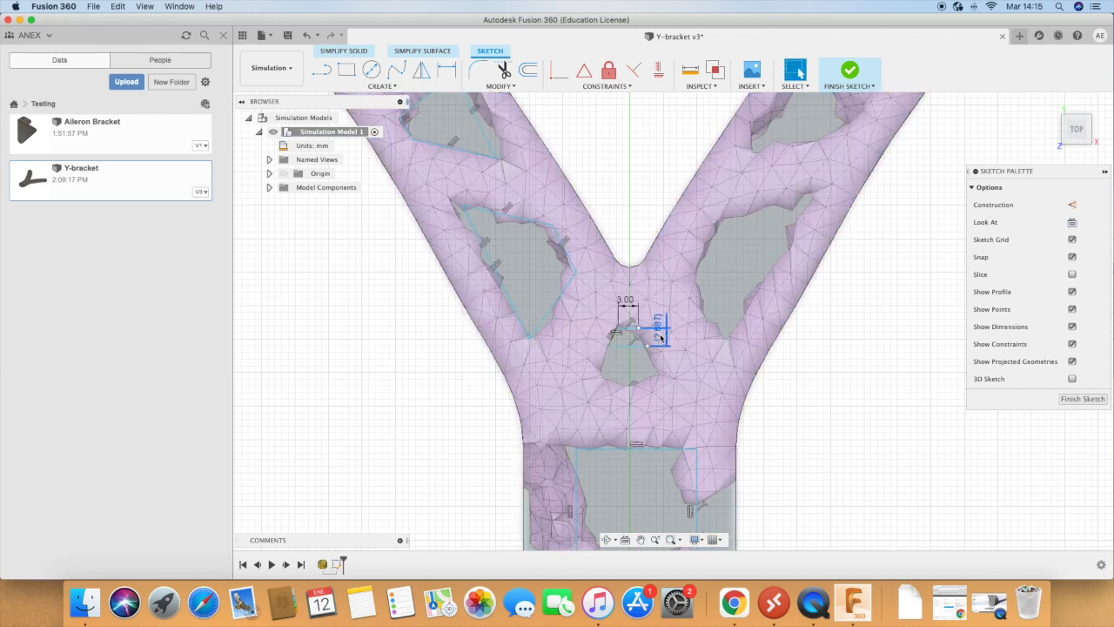
Step: Delete both slanted sides and the driven height dimension of the small central profile, keeping its two horizontal lines
{"action": "scroll", "coordinate": [614, 335], "scroll_direction": "up", "scroll_amount": 10}
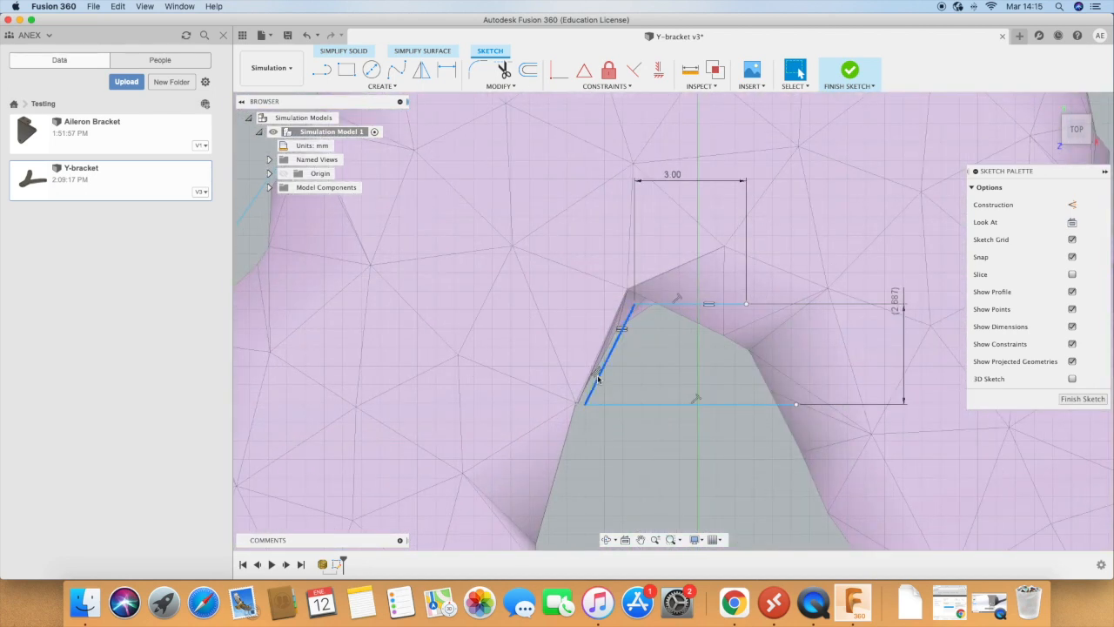
{"action": "scroll", "coordinate": [598, 379], "scroll_direction": "down", "scroll_amount": 6}
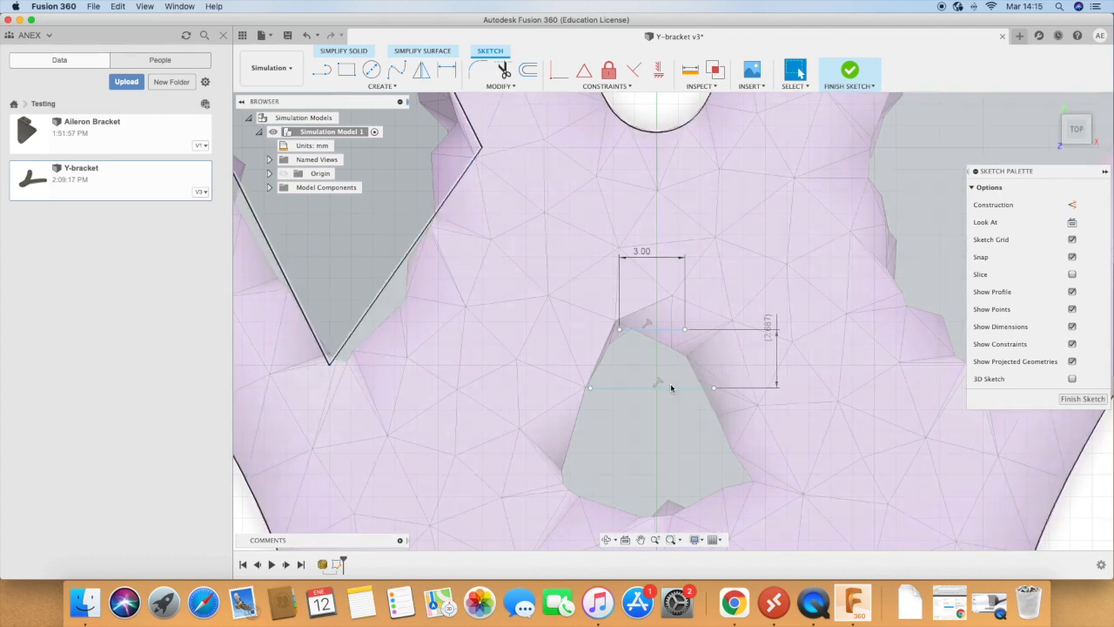
{"action": "key", "text": "Escape"}
Step: Dimension the distance between the two horizontal lines of the central opening, trying 5 mm and 7 mm, and set it to 8 mm
{"action": "key", "text": "d"}
{"action": "left_click", "coordinate": [652, 329]}
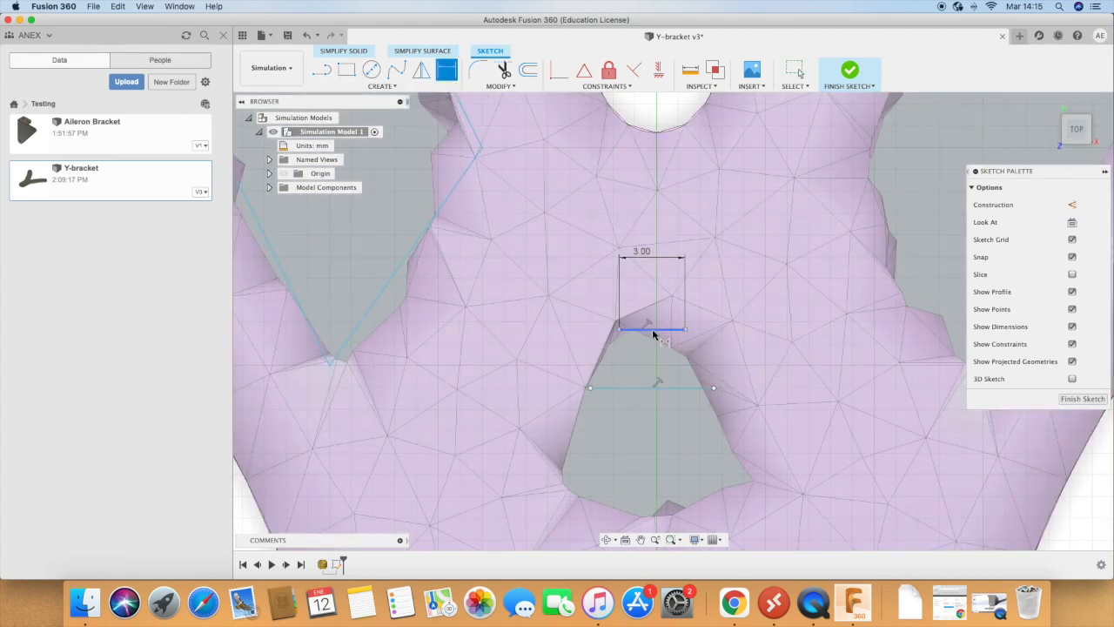
{"action": "left_click", "coordinate": [678, 388]}
{"action": "left_click", "coordinate": [744, 365]}
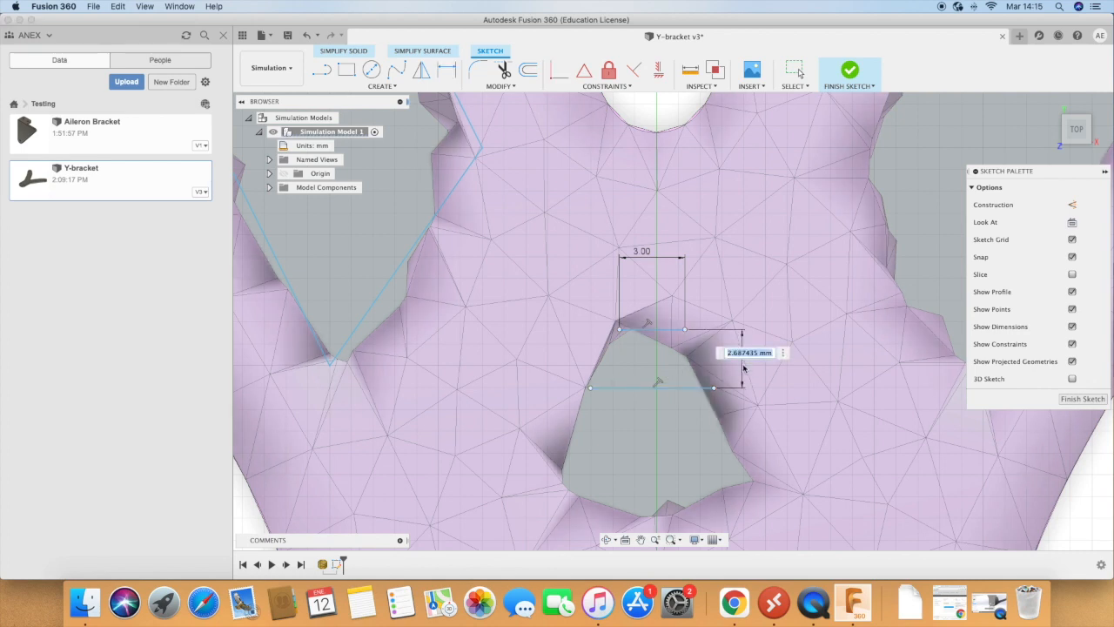
{"action": "type", "text": "5"}
{"action": "key", "text": "Return"}
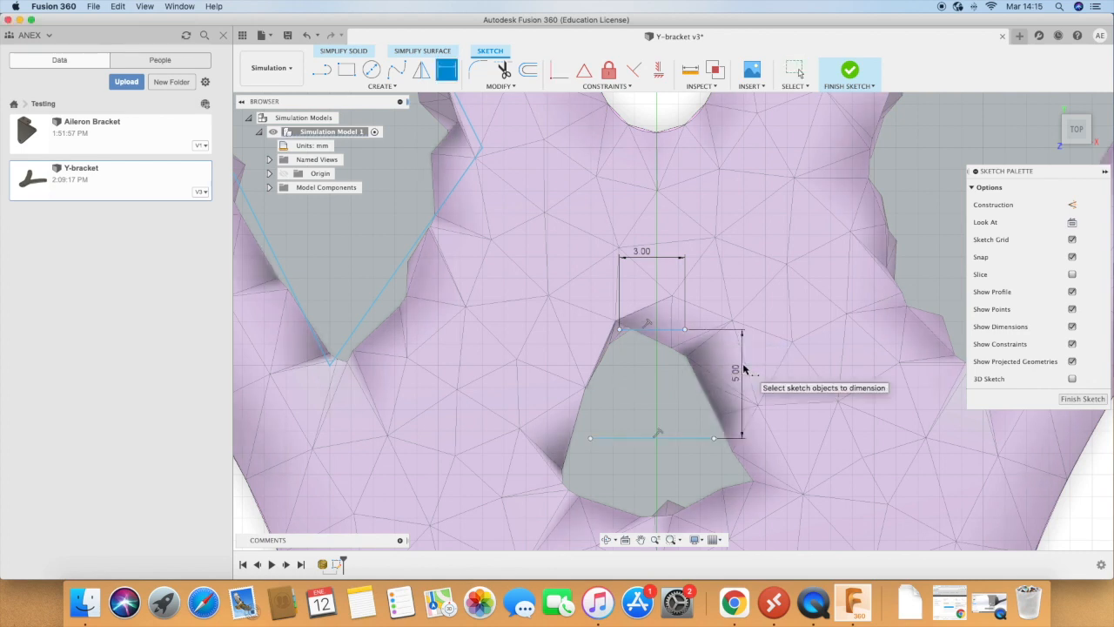
{"action": "double_click", "coordinate": [736, 374]}
{"action": "type", "text": "7"}
{"action": "key", "text": "Return"}
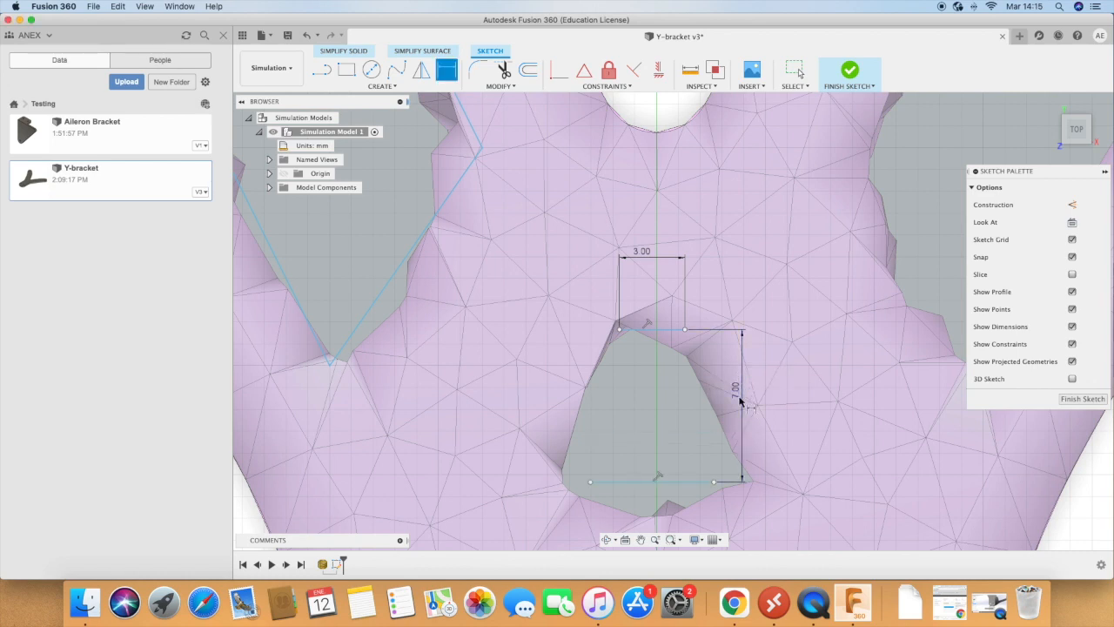
{"action": "double_click", "coordinate": [738, 392]}
{"action": "type", "text": "6"}
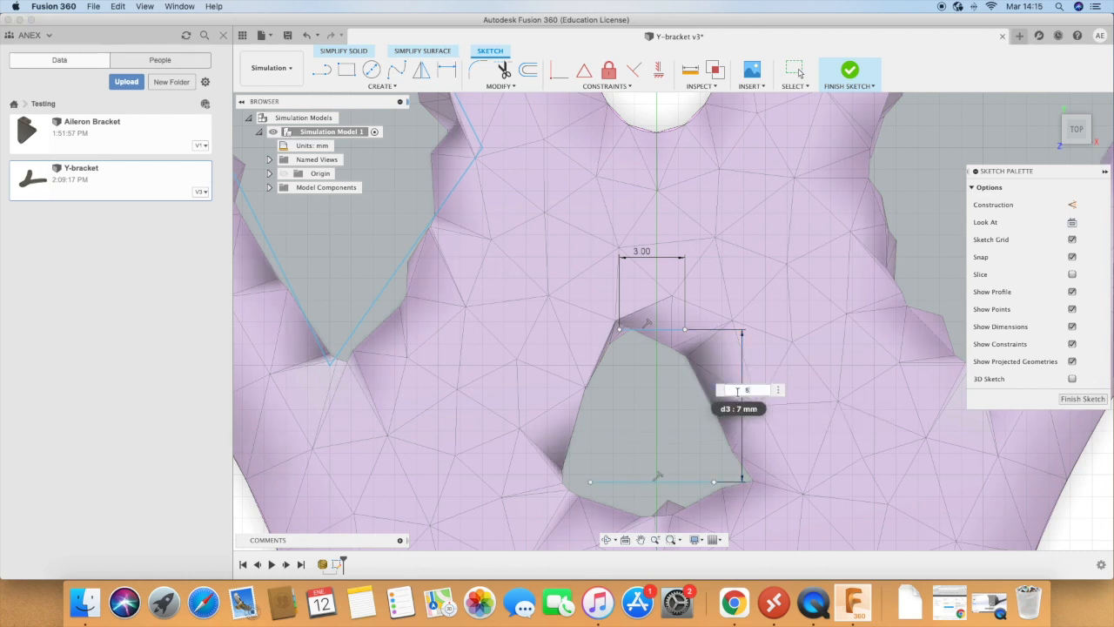
{"action": "key", "text": "Return"}
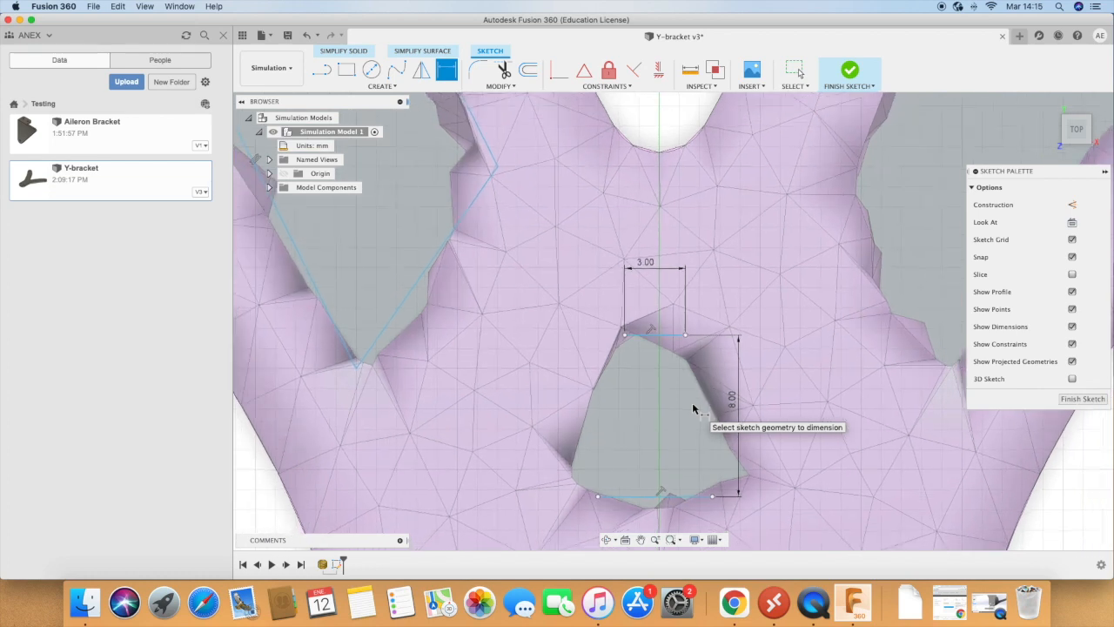
{"action": "scroll", "coordinate": [692, 402], "scroll_direction": "down", "scroll_amount": 3}
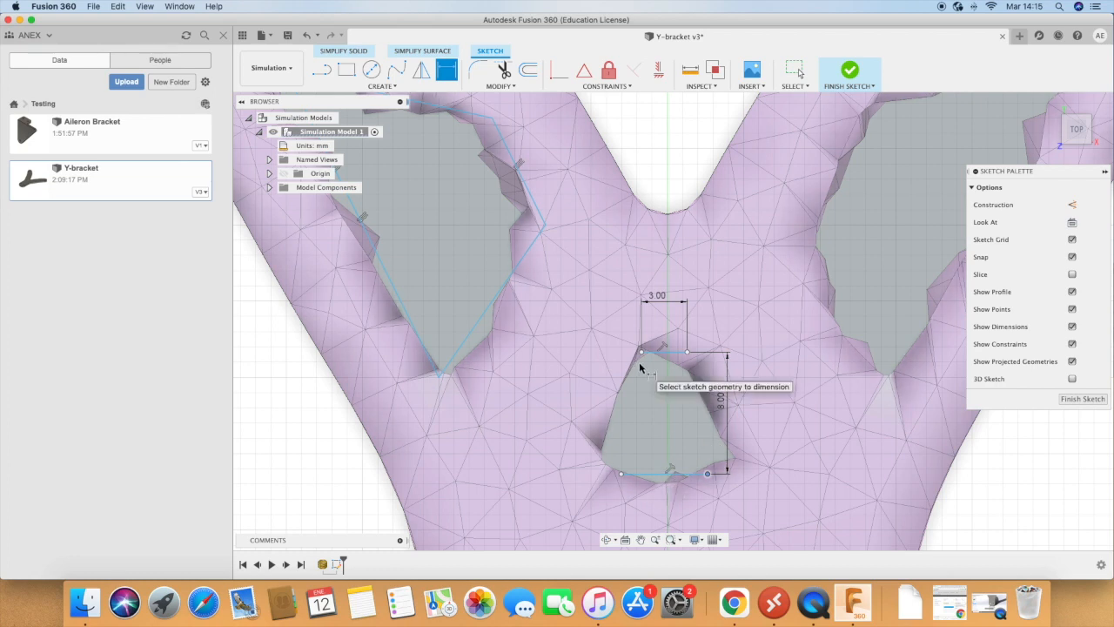
{"action": "key", "text": "Escape"}
{"action": "scroll", "coordinate": [642, 368], "scroll_direction": "down", "scroll_amount": 5}
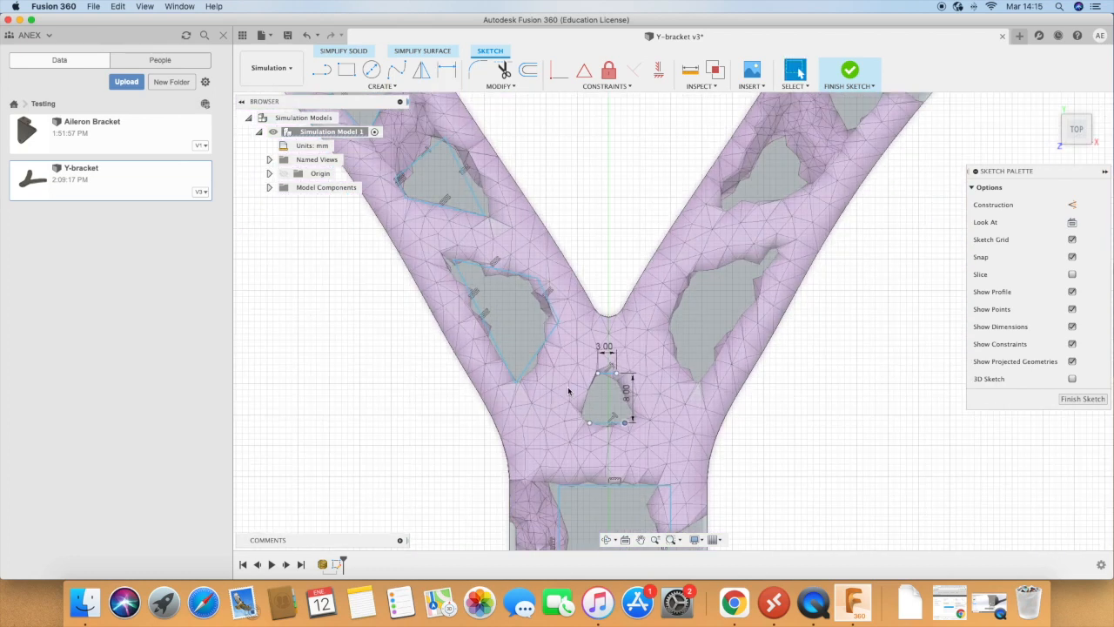
{"action": "scroll", "coordinate": [568, 391], "scroll_direction": "down", "scroll_amount": 3}
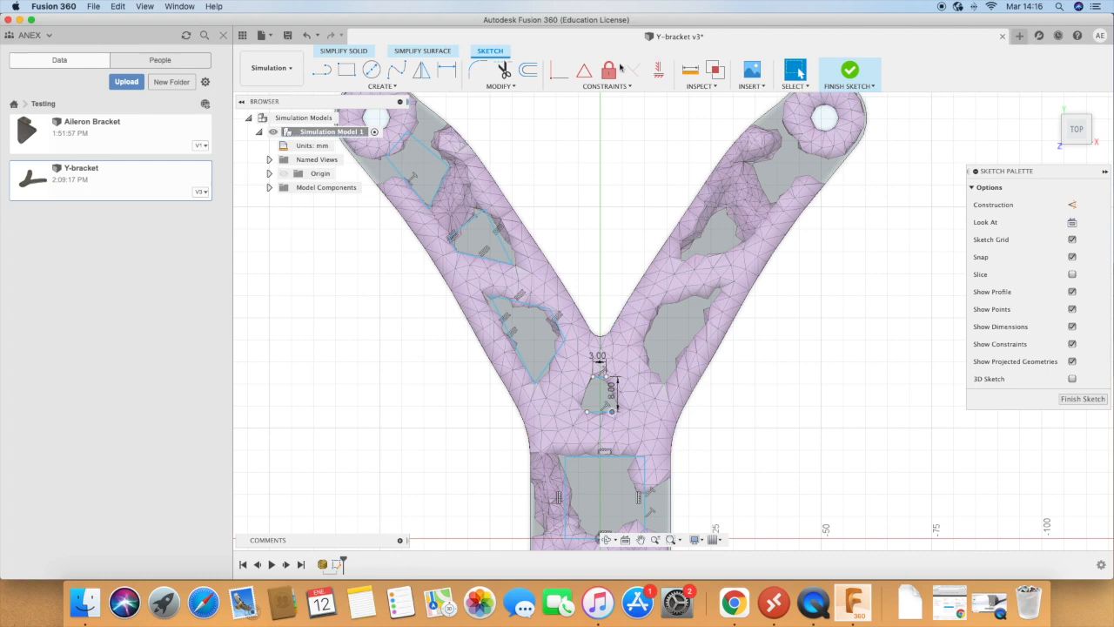
{"action": "left_click", "coordinate": [607, 87]}
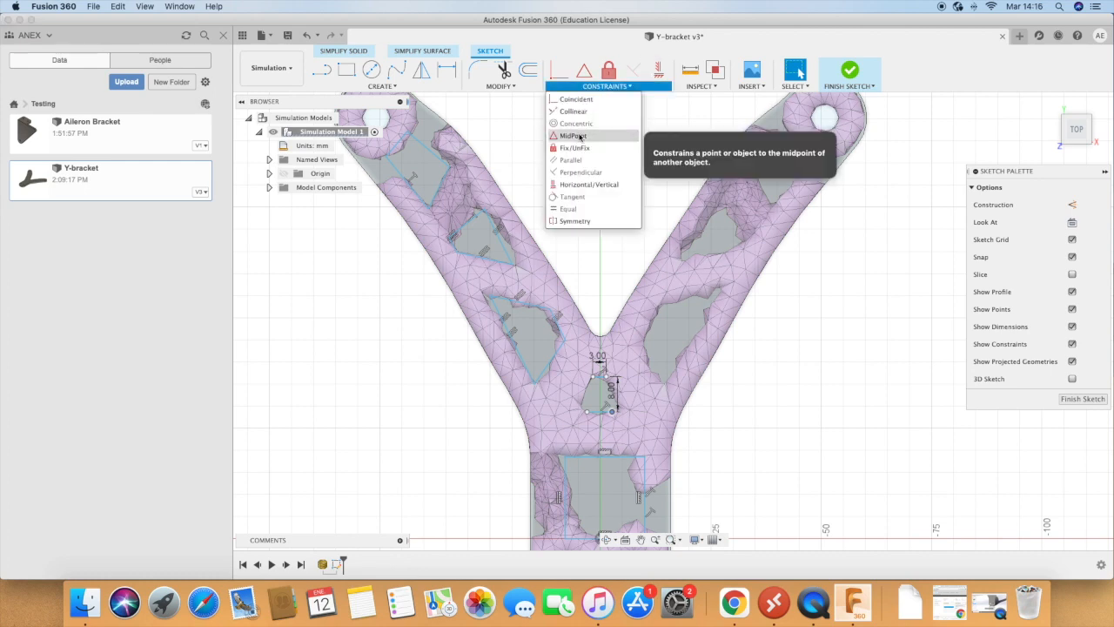
{"action": "left_click", "coordinate": [575, 136]}
{"action": "left_click", "coordinate": [587, 413]}
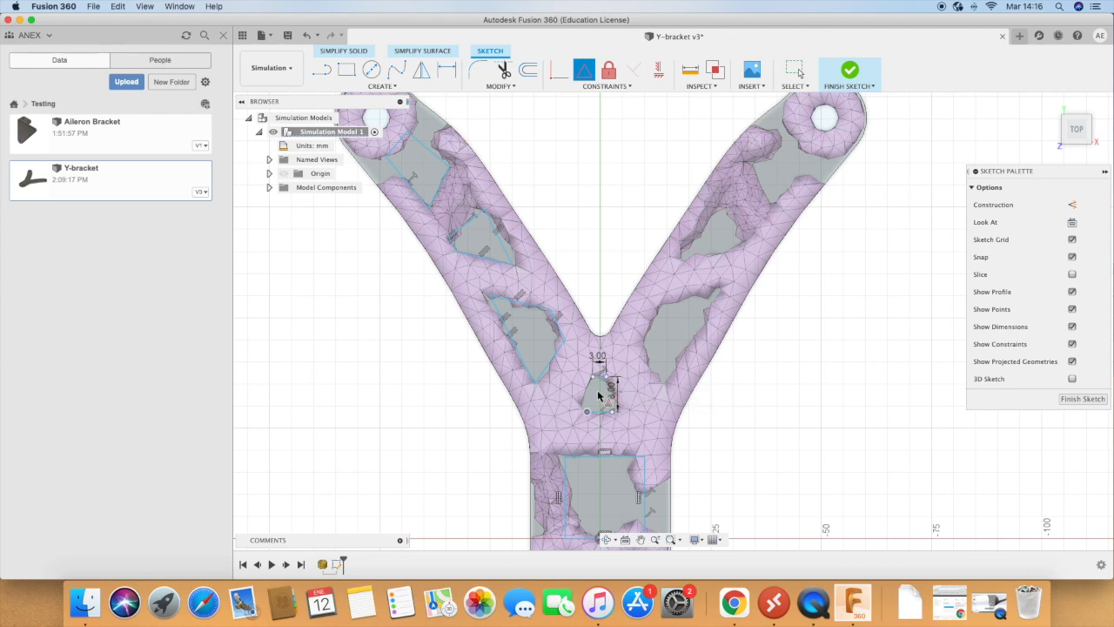
{"action": "scroll", "coordinate": [546, 231], "scroll_direction": "down", "scroll_amount": 1}
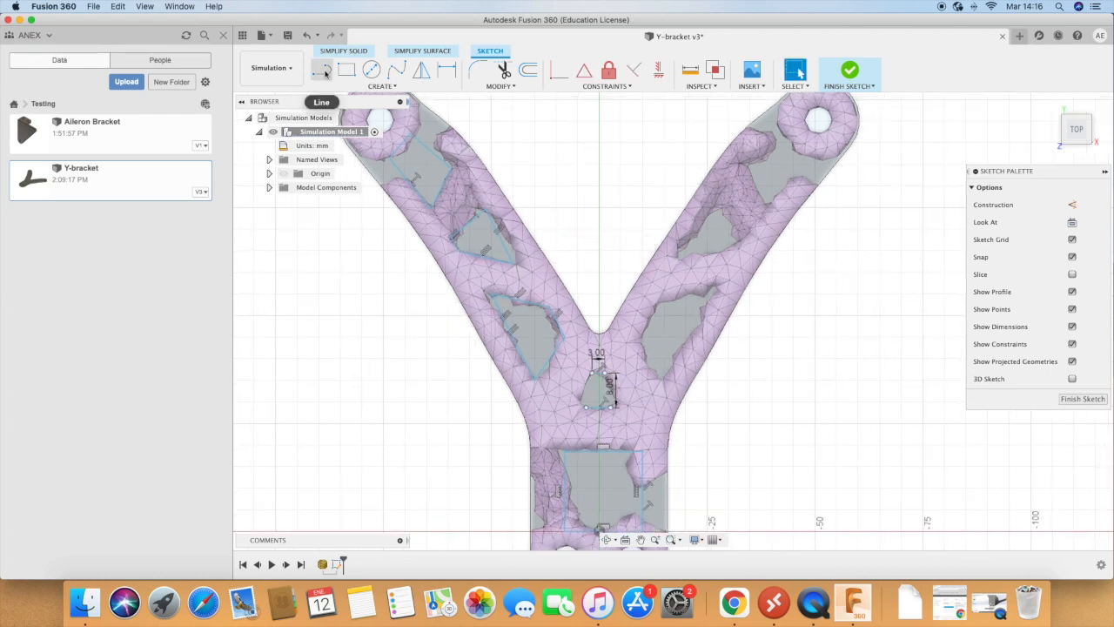
Step: Draw a vertical reference line upward from the crotch between the two arms of the Y-bracket
{"action": "left_click", "coordinate": [321, 69]}
{"action": "left_click", "coordinate": [599, 333]}
{"action": "left_click", "coordinate": [599, 187]}
{"action": "key", "text": "Escape"}
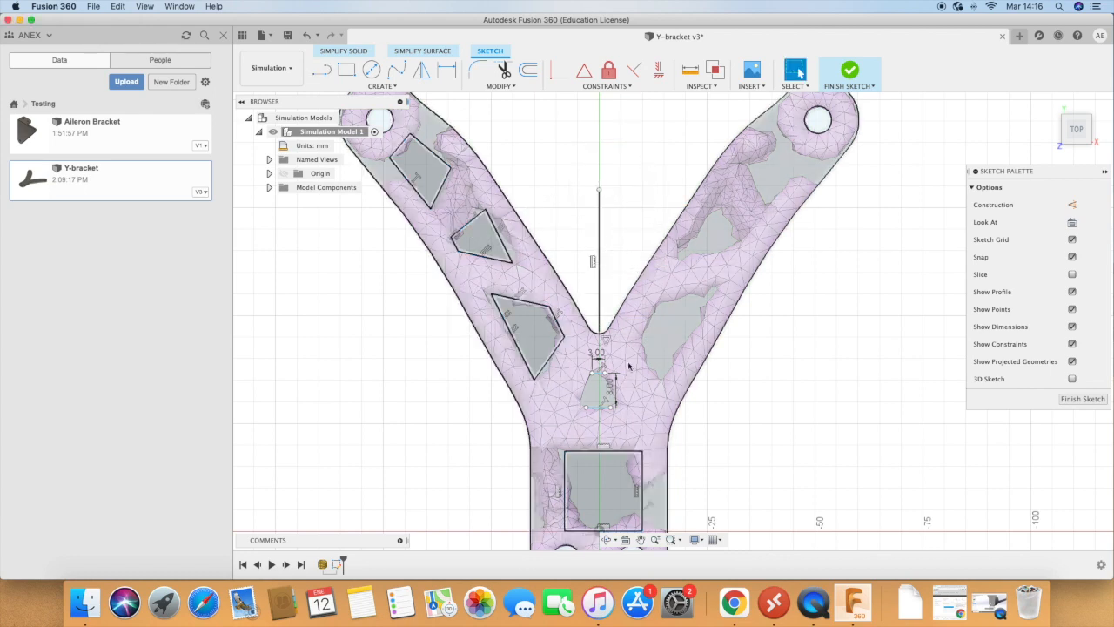
Step: Dimension the right endpoint of the central opening's lower horizontal line 4 mm from the vertical reference line
{"action": "scroll", "coordinate": [639, 342], "scroll_direction": "up", "scroll_amount": 1}
{"action": "scroll", "coordinate": [639, 342], "scroll_direction": "up", "scroll_amount": 1}
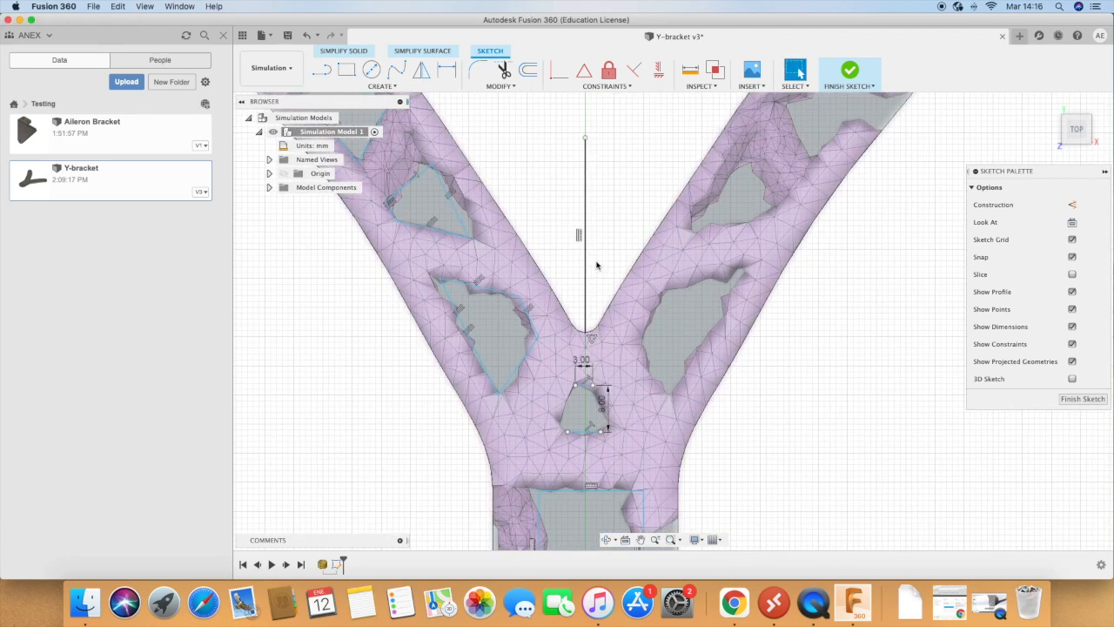
{"action": "left_click", "coordinate": [607, 86]}
{"action": "left_click", "coordinate": [447, 71]}
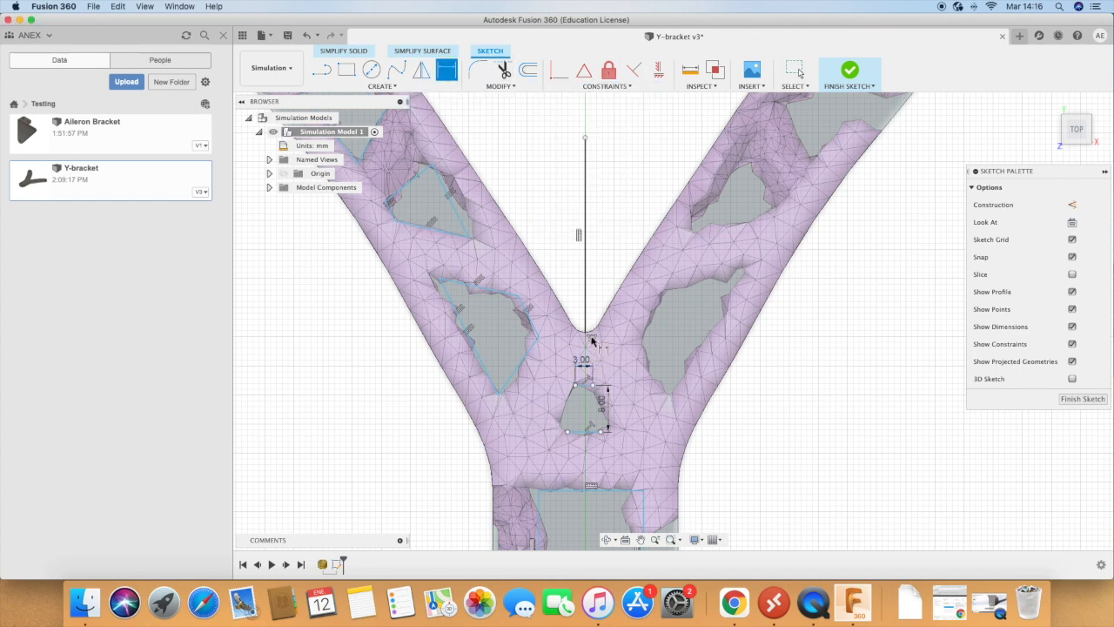
{"action": "left_click", "coordinate": [586, 301]}
{"action": "left_click", "coordinate": [600, 431]}
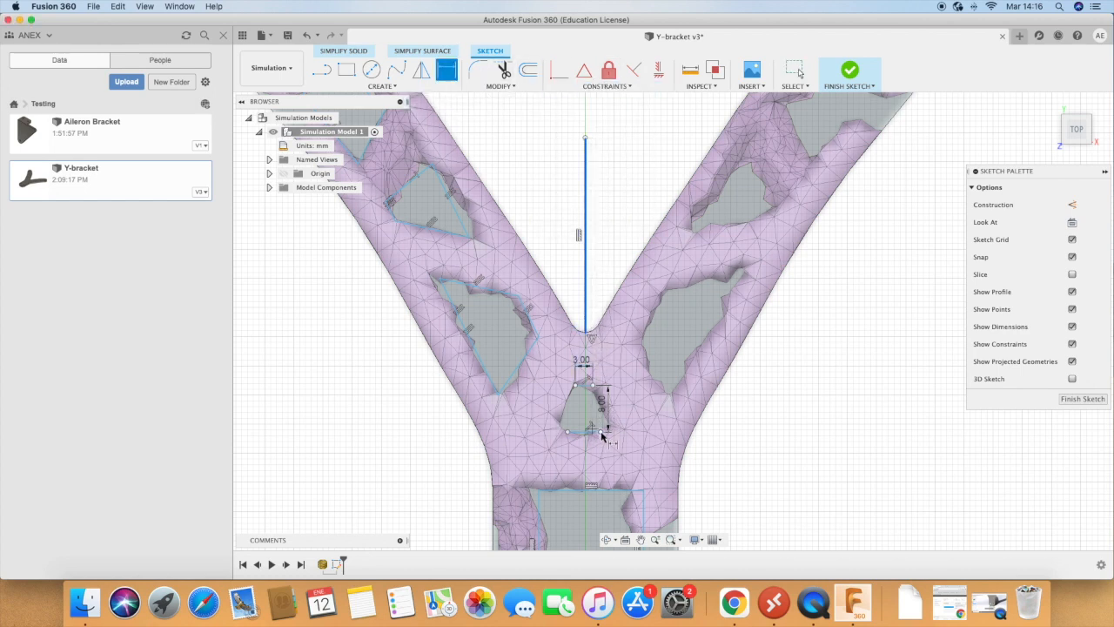
{"action": "left_click", "coordinate": [608, 287]}
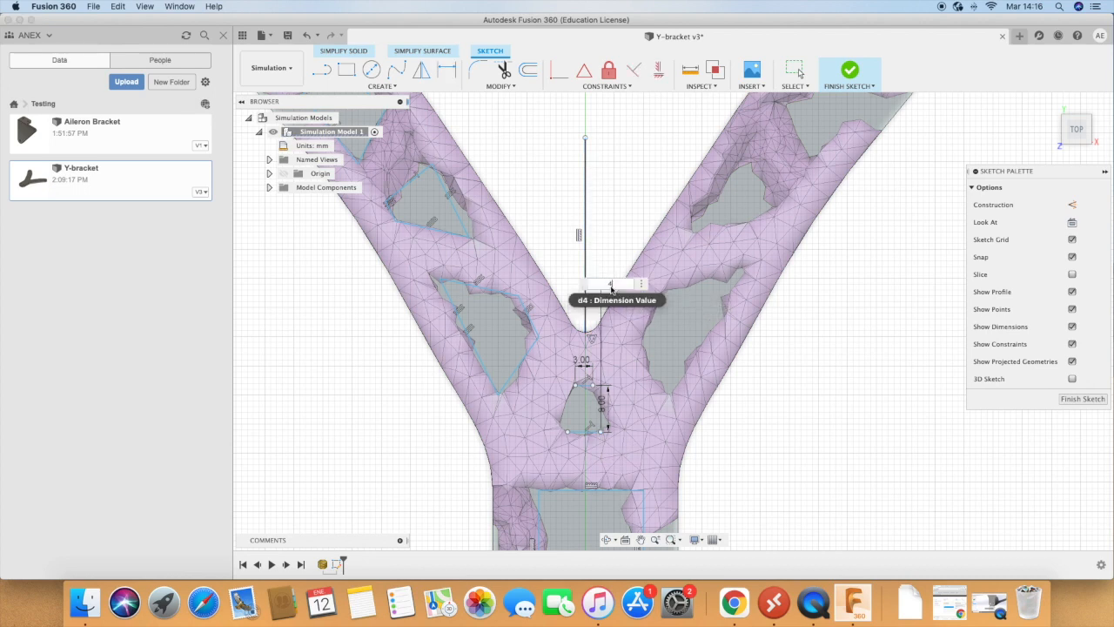
{"action": "key", "text": "Return"}
Step: Dimension the length of the central opening's lower horizontal line to 8 mm
{"action": "left_click", "coordinate": [591, 434]}
{"action": "left_click", "coordinate": [592, 458]}
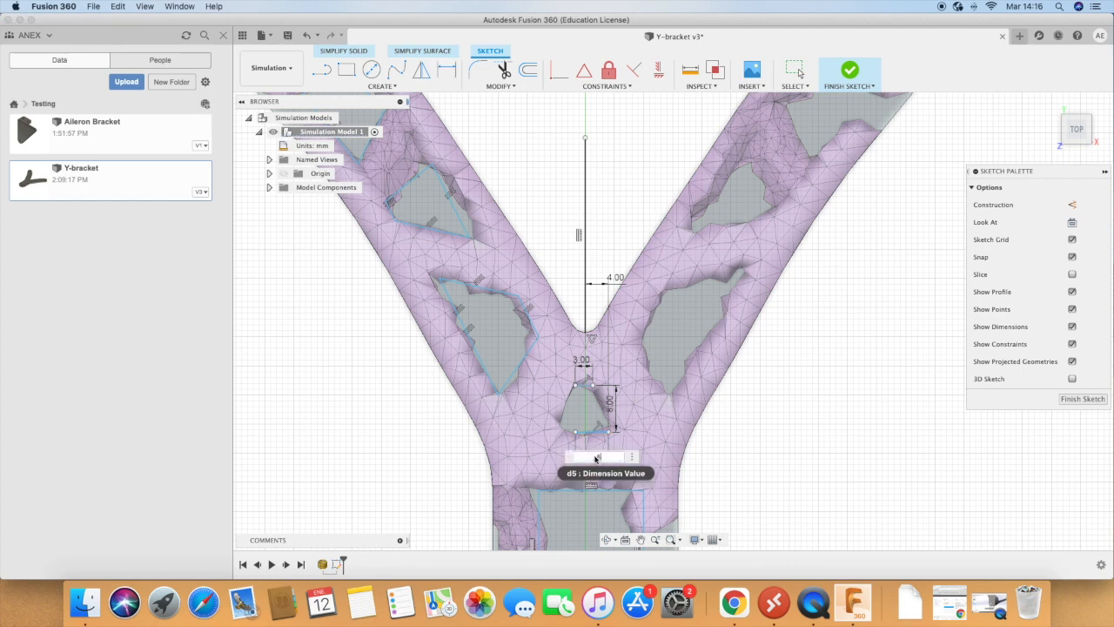
{"action": "type", "text": "8"}
{"action": "key", "text": "Return"}
{"action": "scroll", "coordinate": [575, 379], "scroll_direction": "up", "scroll_amount": 6}
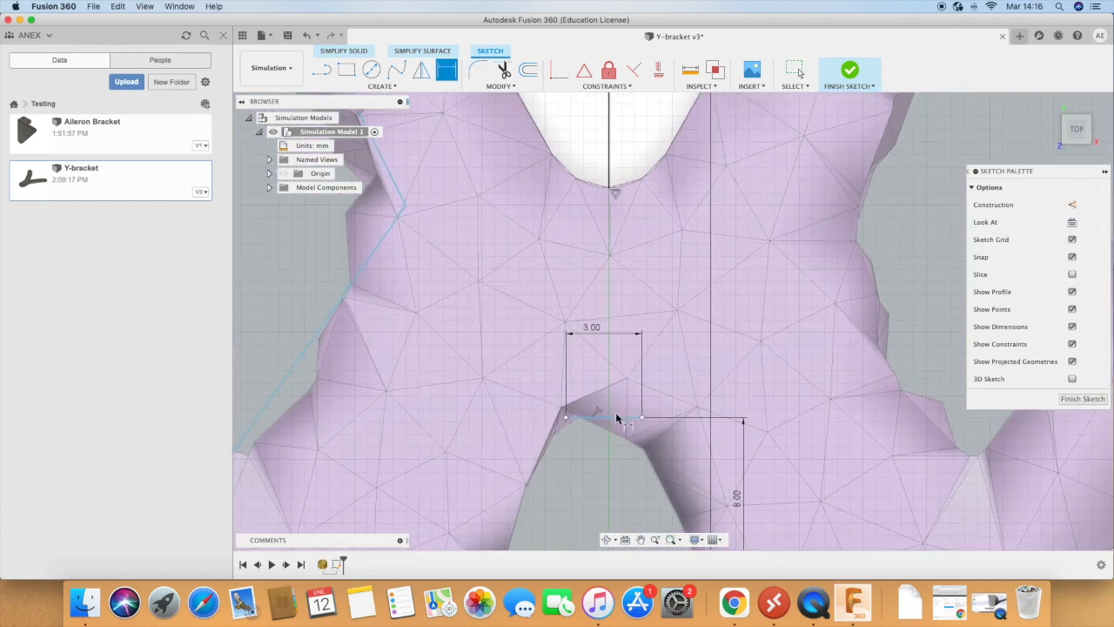
{"action": "left_click", "coordinate": [623, 423]}
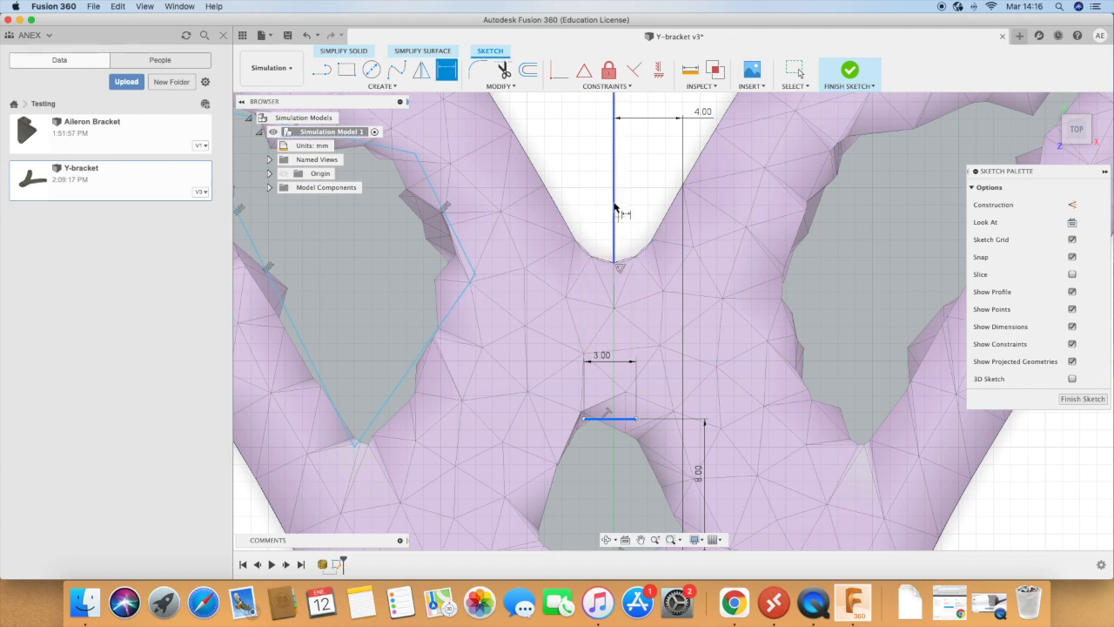
{"action": "left_click", "coordinate": [619, 210]}
{"action": "key", "text": "Escape"}
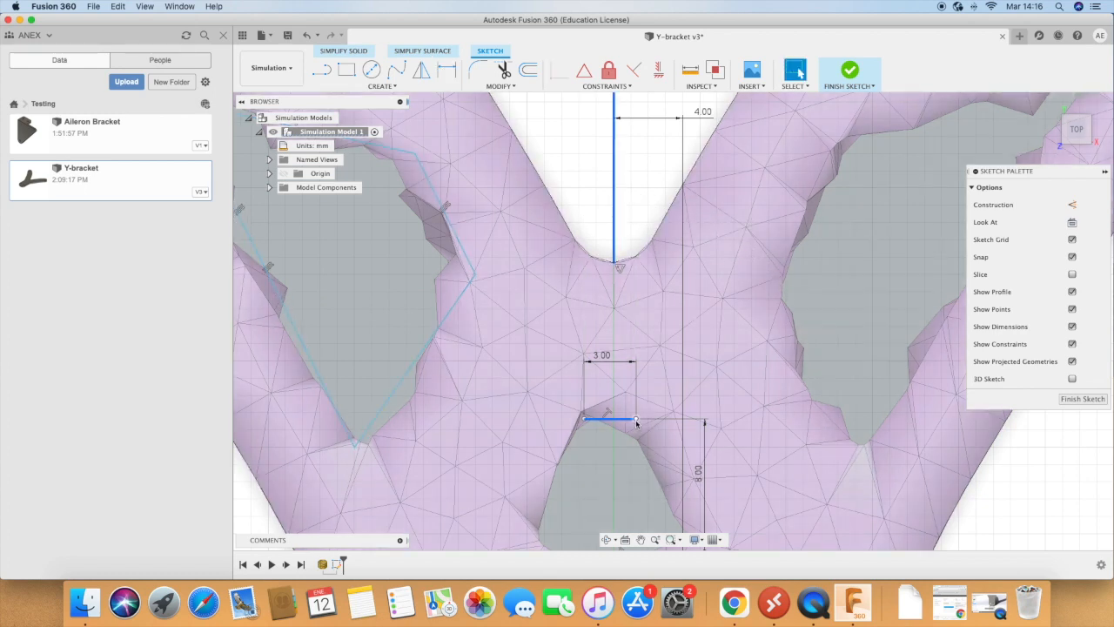
Step: Dimension the right endpoint of the central opening's upper horizontal line 1.5 mm from the vertical reference line
{"action": "left_click", "coordinate": [446, 71]}
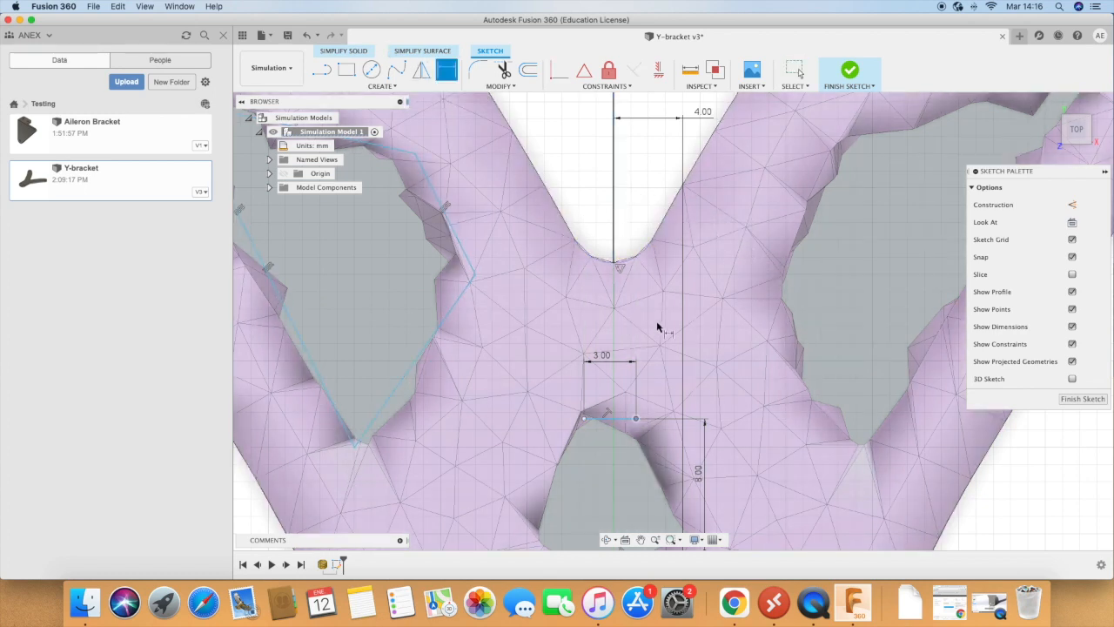
{"action": "left_click", "coordinate": [616, 247]}
{"action": "left_click", "coordinate": [636, 228]}
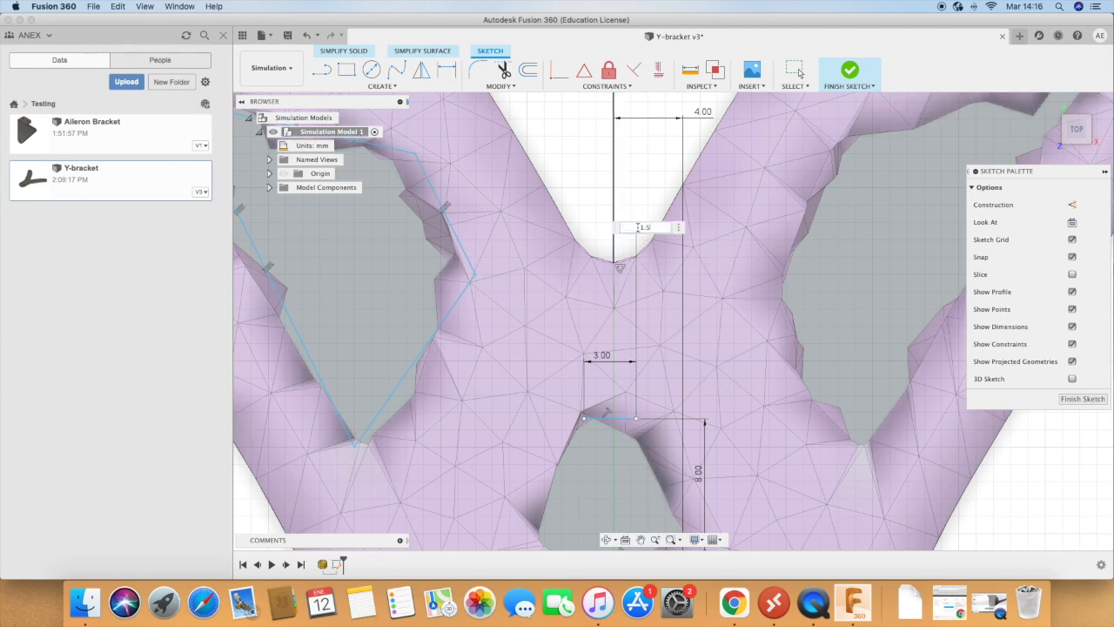
{"action": "type", "text": "1.5"}
{"action": "key", "text": "Return"}
Step: Draw the two slanted sides joining the upper and lower horizontal lines to close the small central trapezoid
{"action": "scroll", "coordinate": [584, 298], "scroll_direction": "down", "scroll_amount": 3}
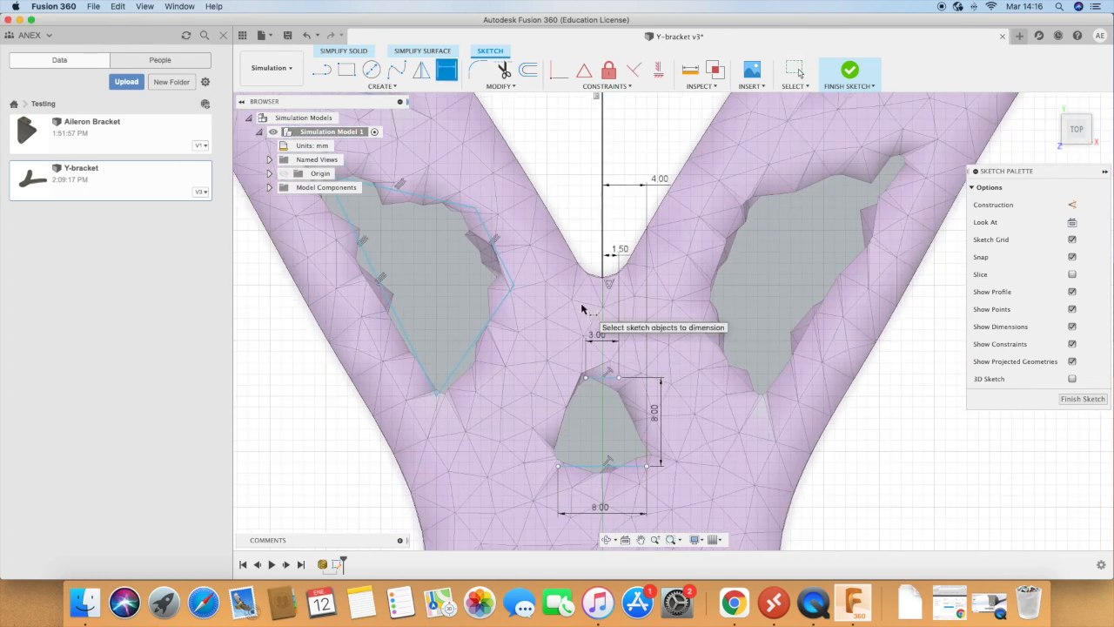
{"action": "left_click", "coordinate": [321, 71]}
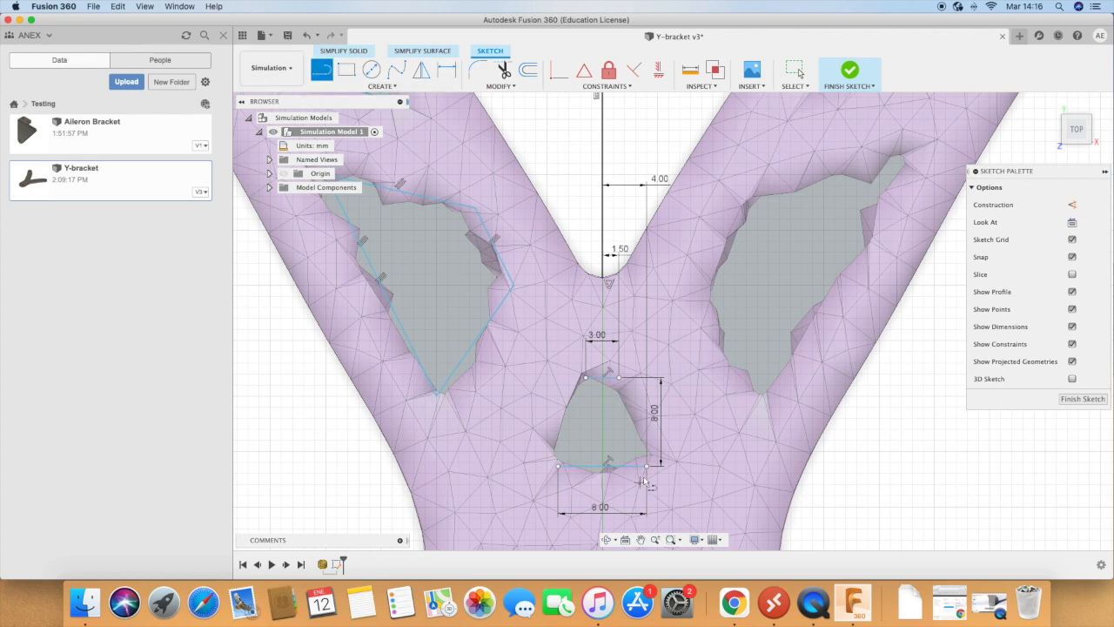
{"action": "left_click", "coordinate": [587, 379]}
{"action": "left_click", "coordinate": [559, 467]}
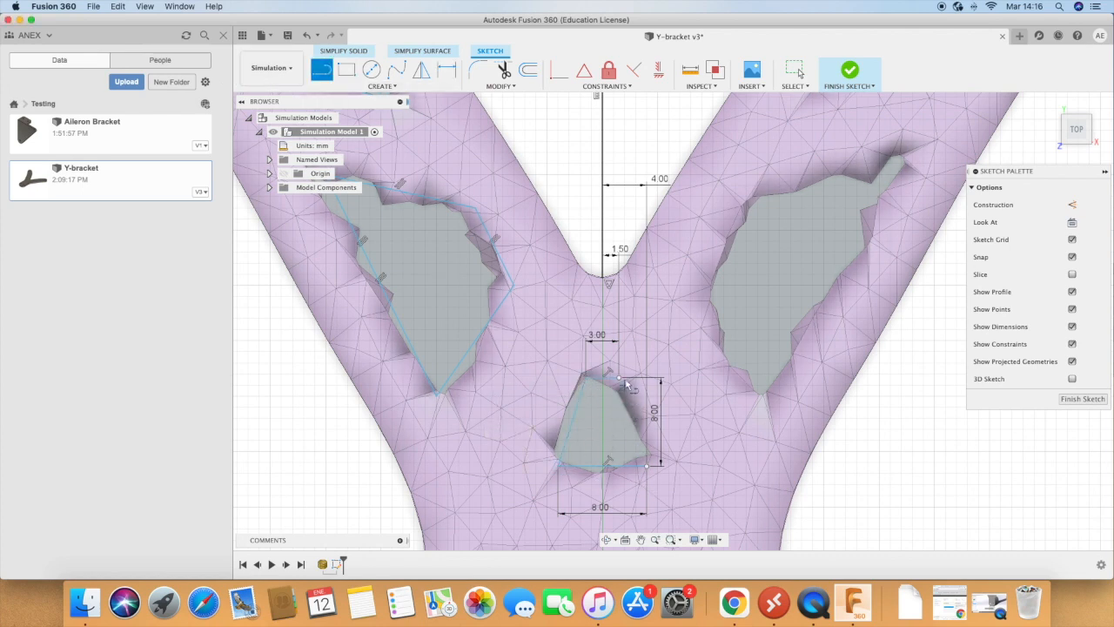
{"action": "left_click", "coordinate": [619, 378]}
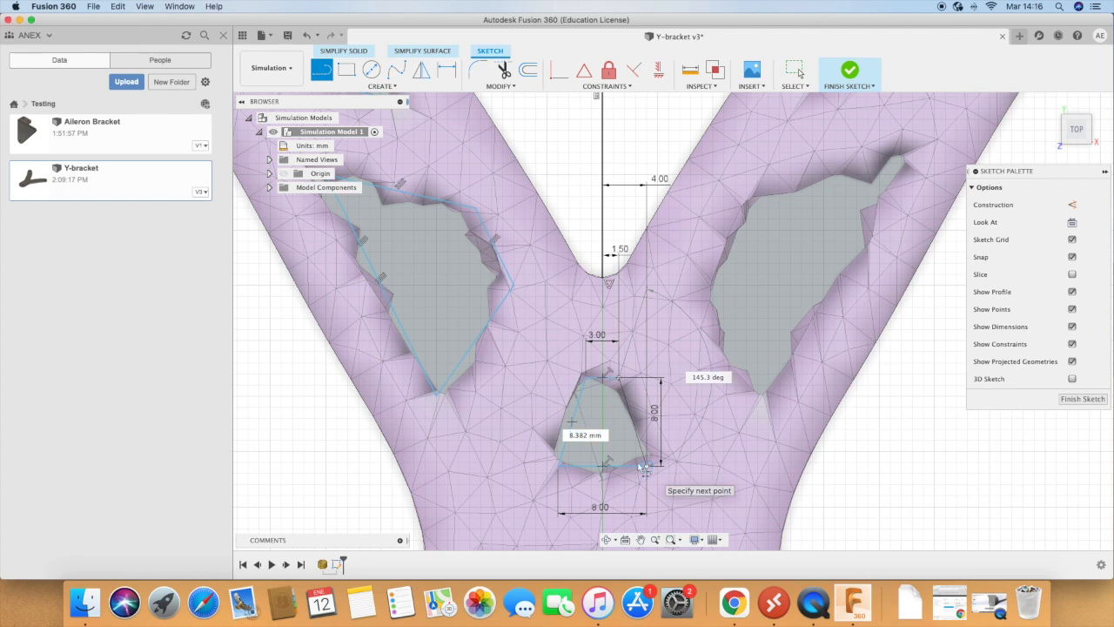
{"action": "left_click", "coordinate": [647, 467]}
{"action": "scroll", "coordinate": [558, 389], "scroll_direction": "down", "scroll_amount": 3}
{"action": "scroll", "coordinate": [558, 389], "scroll_direction": "down", "scroll_amount": 3}
{"action": "scroll", "coordinate": [565, 471], "scroll_direction": "up", "scroll_amount": 5}
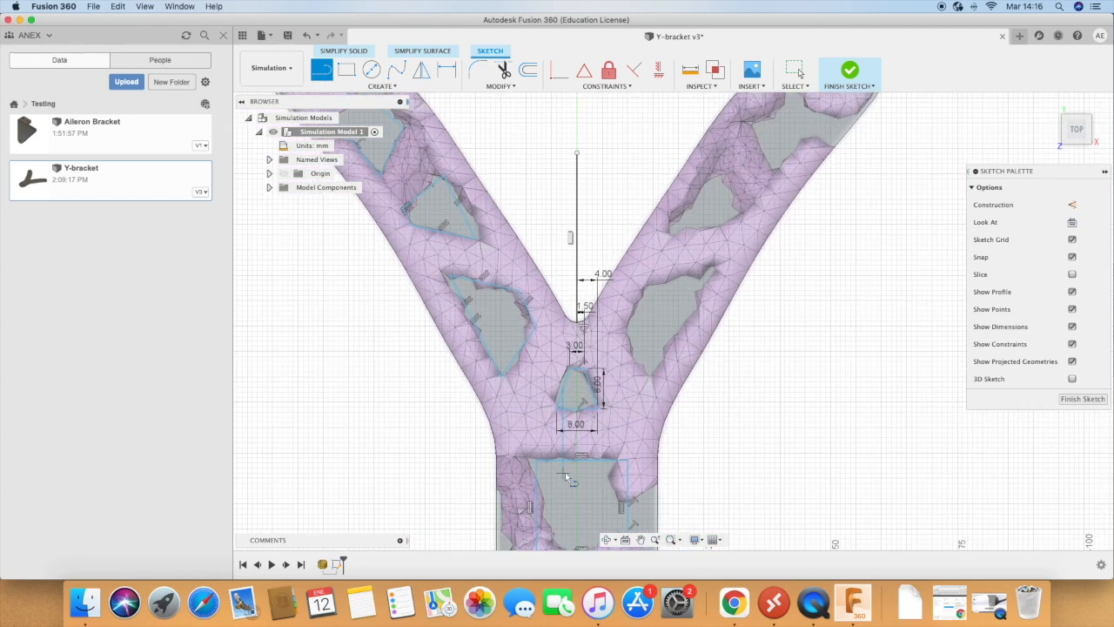
{"action": "key", "text": "Escape"}
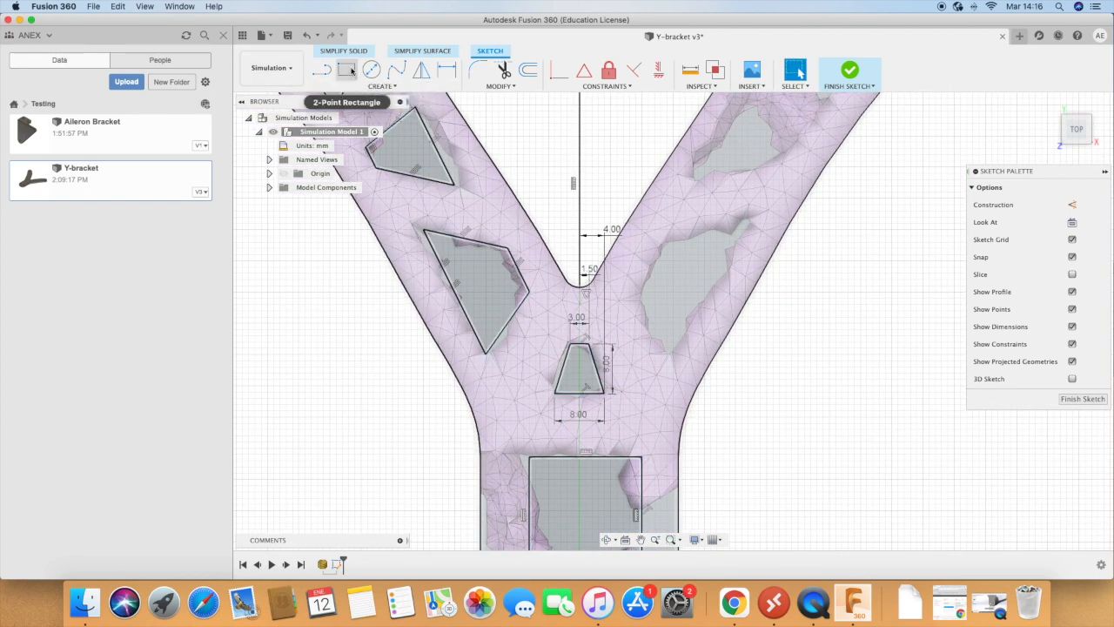
Step: Dimension both the width and the height of the large rectangular cutout at the bracket's base to 18 mm
{"action": "left_click", "coordinate": [446, 70]}
{"action": "left_click", "coordinate": [545, 458]}
{"action": "left_click", "coordinate": [433, 425]}
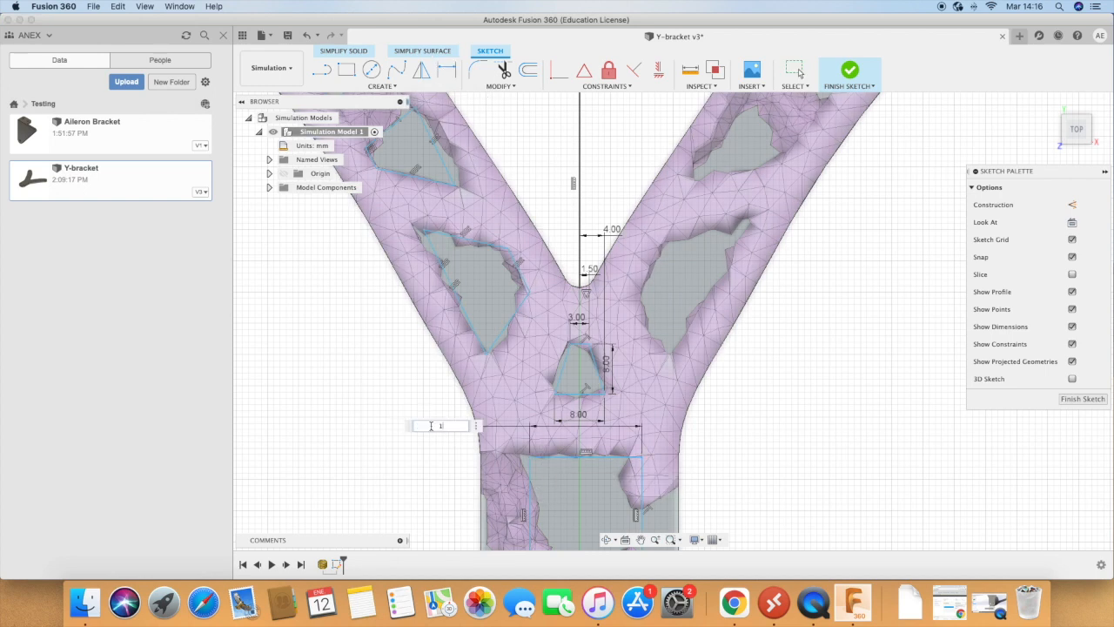
{"action": "type", "text": "18"}
{"action": "key", "text": "Return"}
{"action": "left_click", "coordinate": [529, 475]}
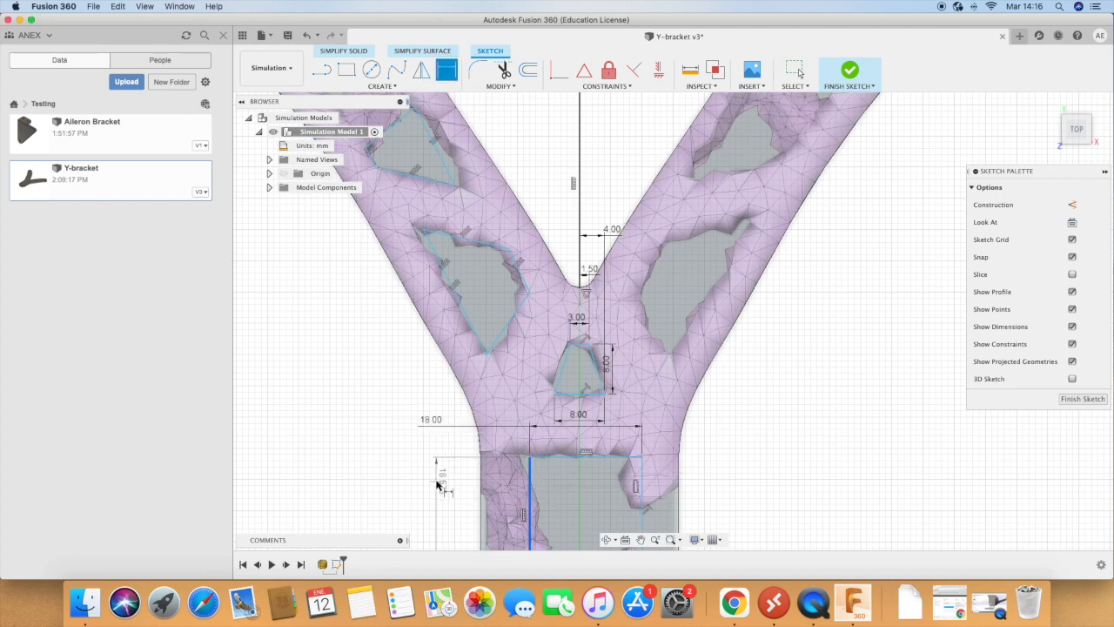
{"action": "left_click", "coordinate": [450, 504]}
{"action": "type", "text": "18"}
{"action": "key", "text": "Return"}
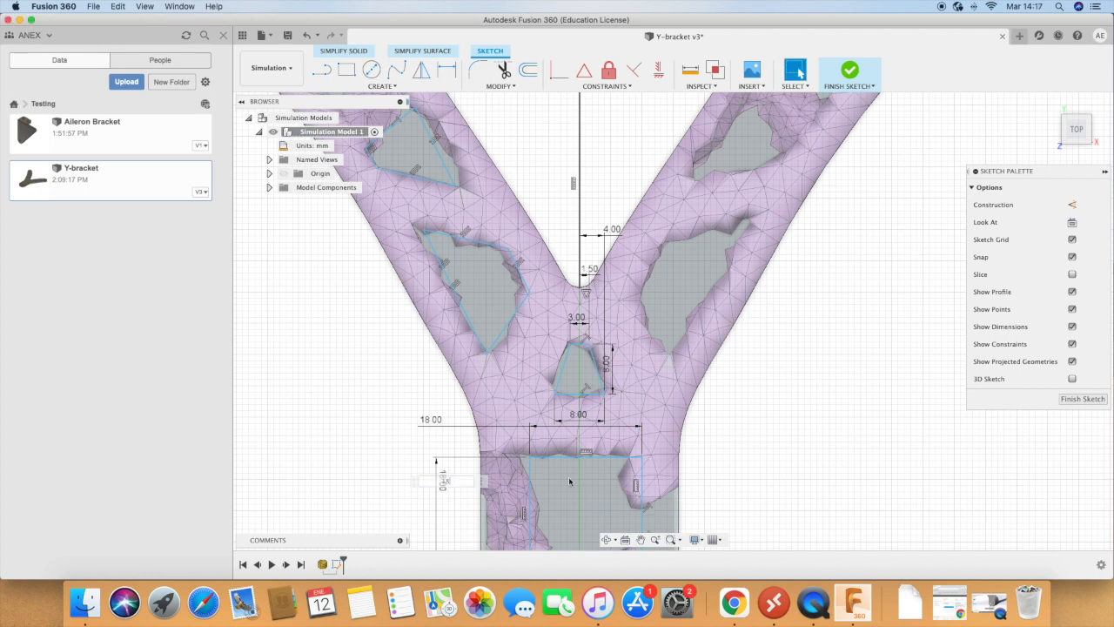
Step: Dimension the upper right corner of the base cutout 9 mm from the vertical reference line to centre it
{"action": "left_click", "coordinate": [580, 260]}
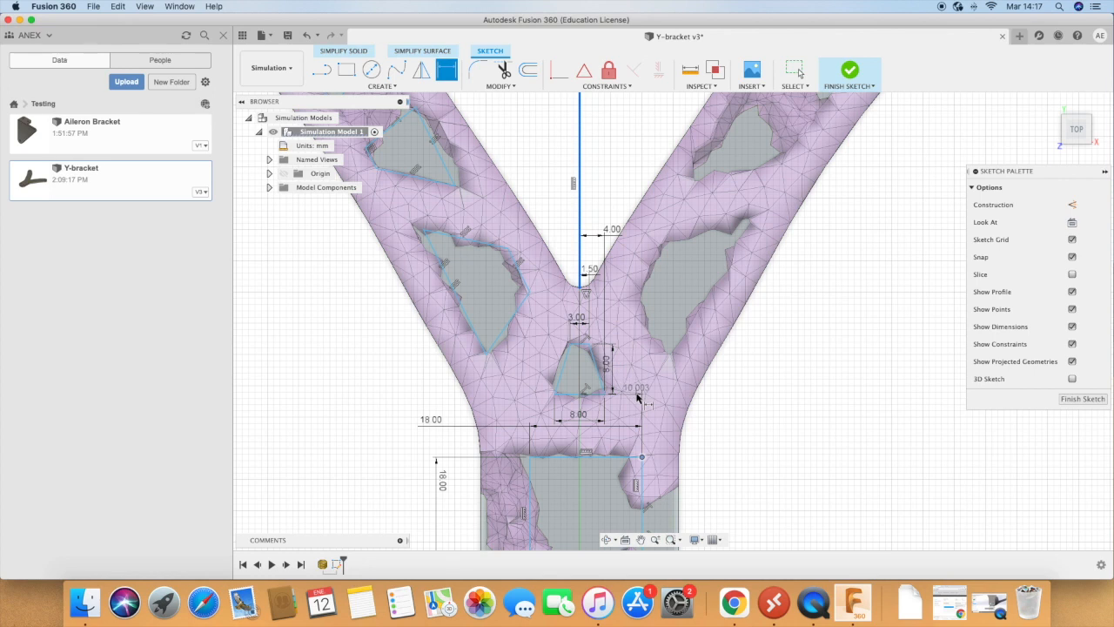
{"action": "left_click", "coordinate": [613, 399]}
{"action": "key", "text": "Return"}
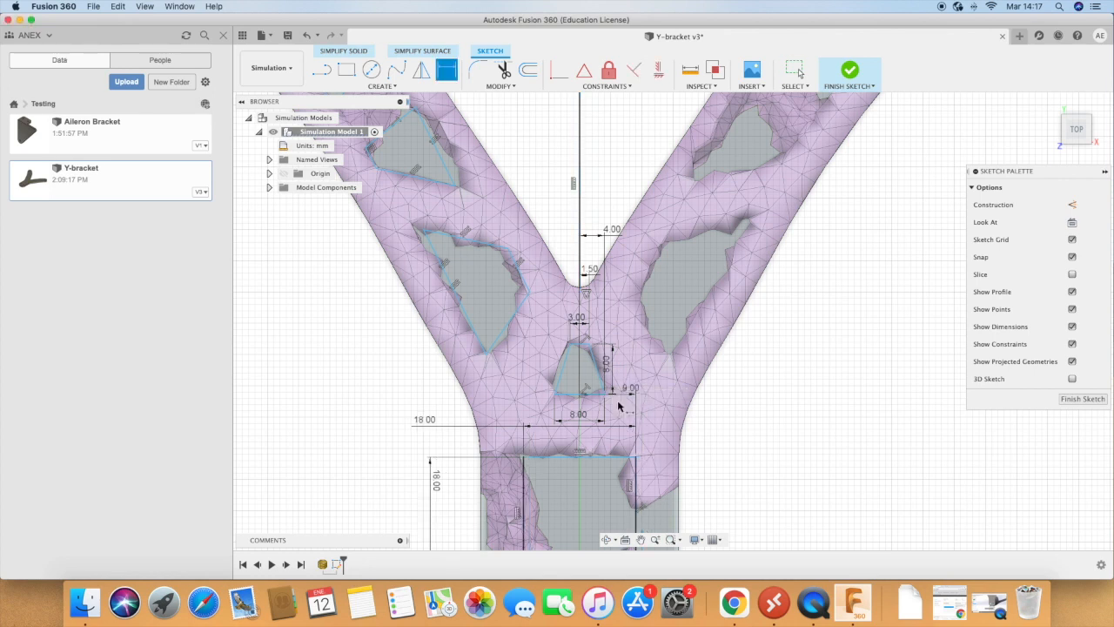
Step: Fillet all four corners of the square base cutout with a 5 mm radius
{"action": "scroll", "coordinate": [449, 229], "scroll_direction": "down", "scroll_amount": 5}
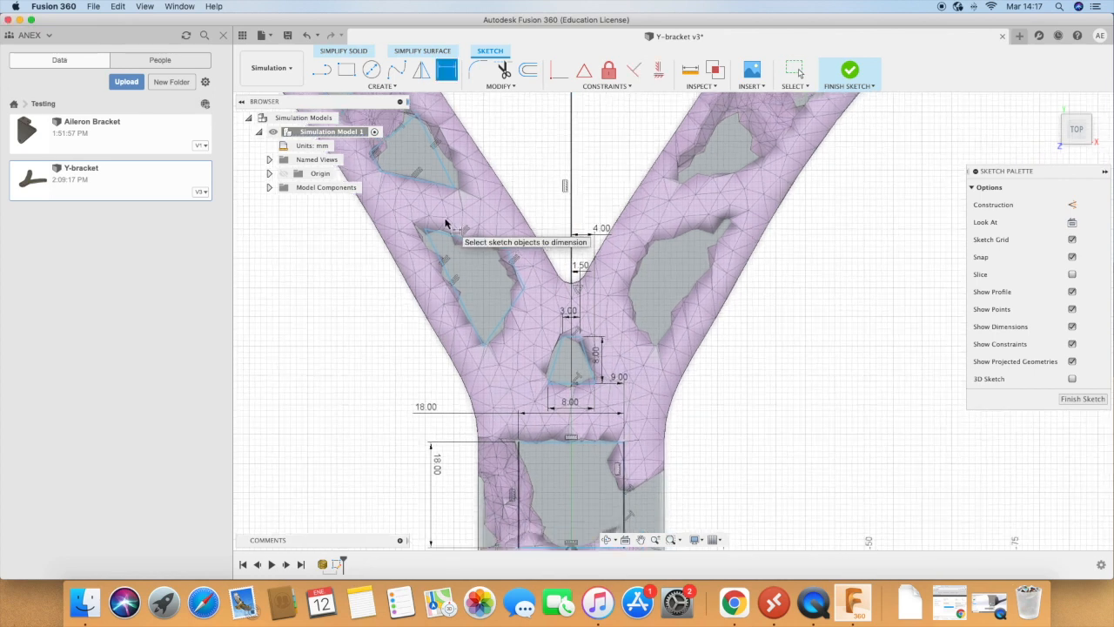
{"action": "scroll", "coordinate": [435, 209], "scroll_direction": "up", "scroll_amount": 3}
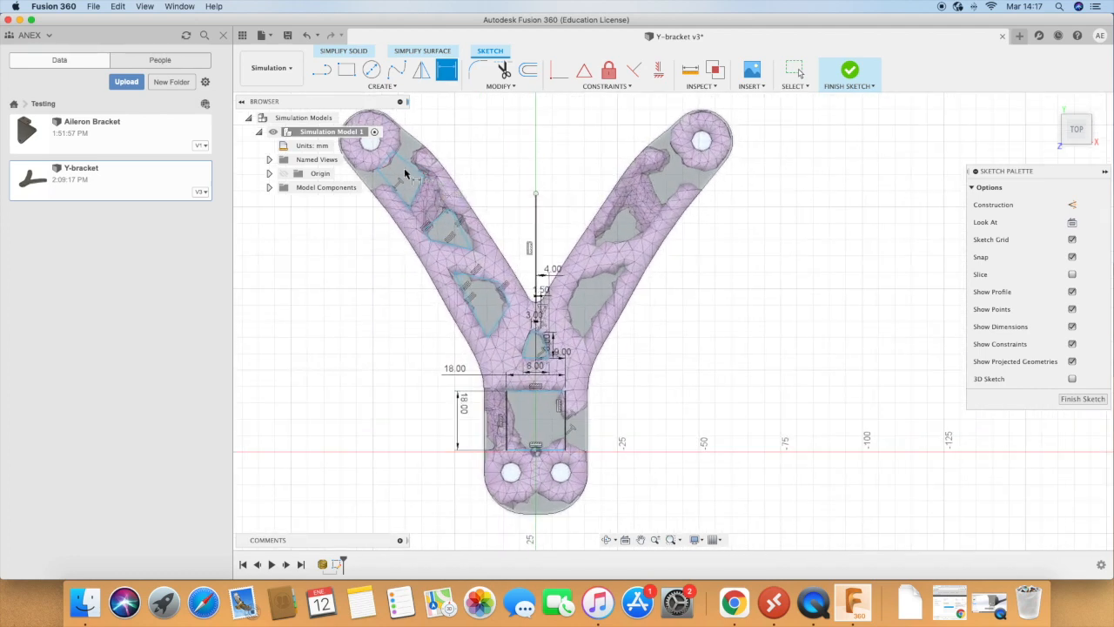
{"action": "left_click", "coordinate": [477, 70]}
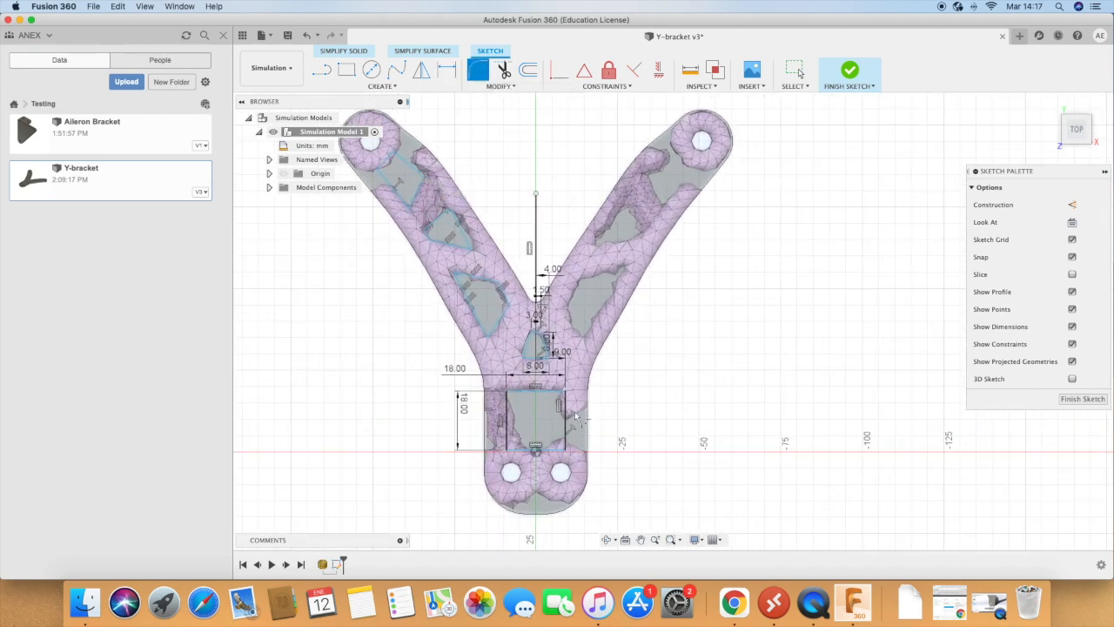
{"action": "left_click", "coordinate": [508, 393]}
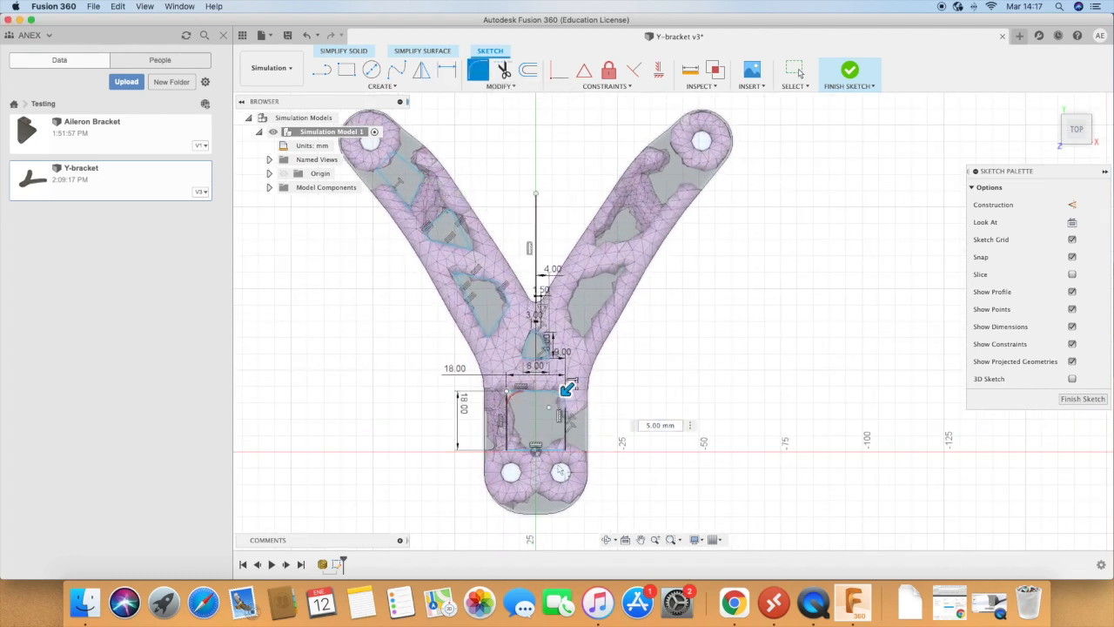
{"action": "left_click", "coordinate": [567, 450]}
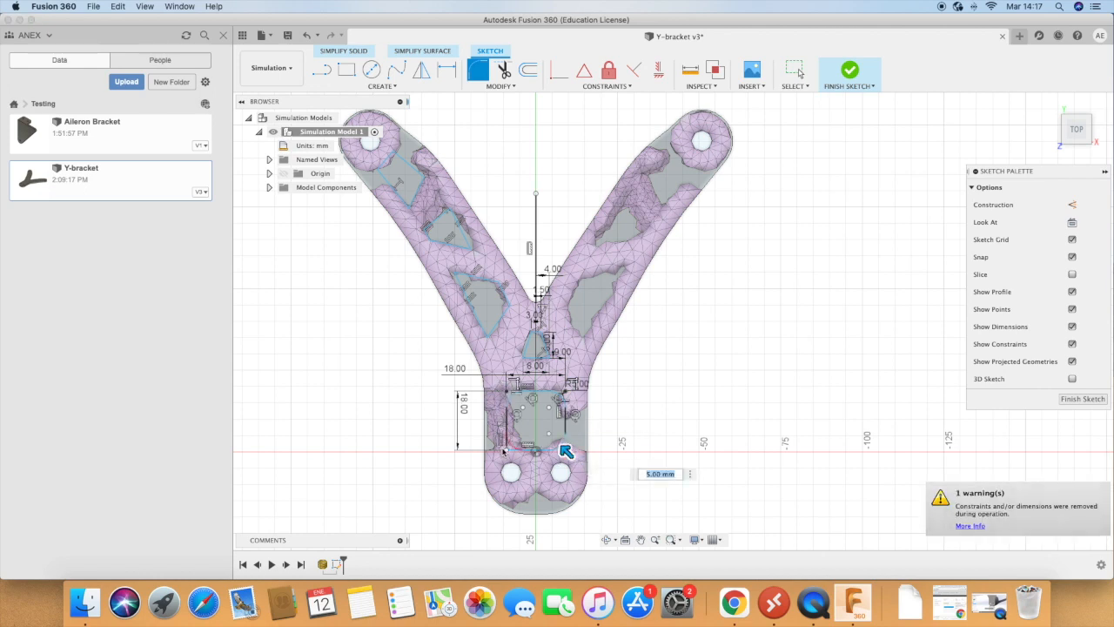
{"action": "left_click", "coordinate": [505, 450]}
Step: Try a 2 mm radius for the corner fillets of the square base cutout
{"action": "scroll", "coordinate": [562, 346], "scroll_direction": "up", "scroll_amount": 5}
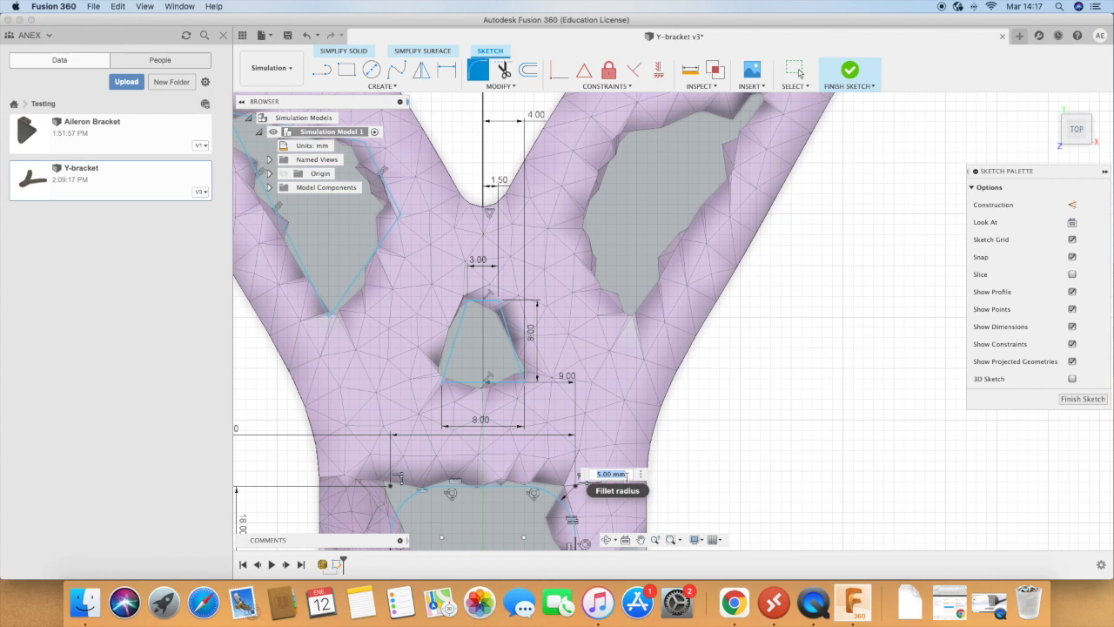
{"action": "type", "text": "2"}
{"action": "key", "text": "Return"}
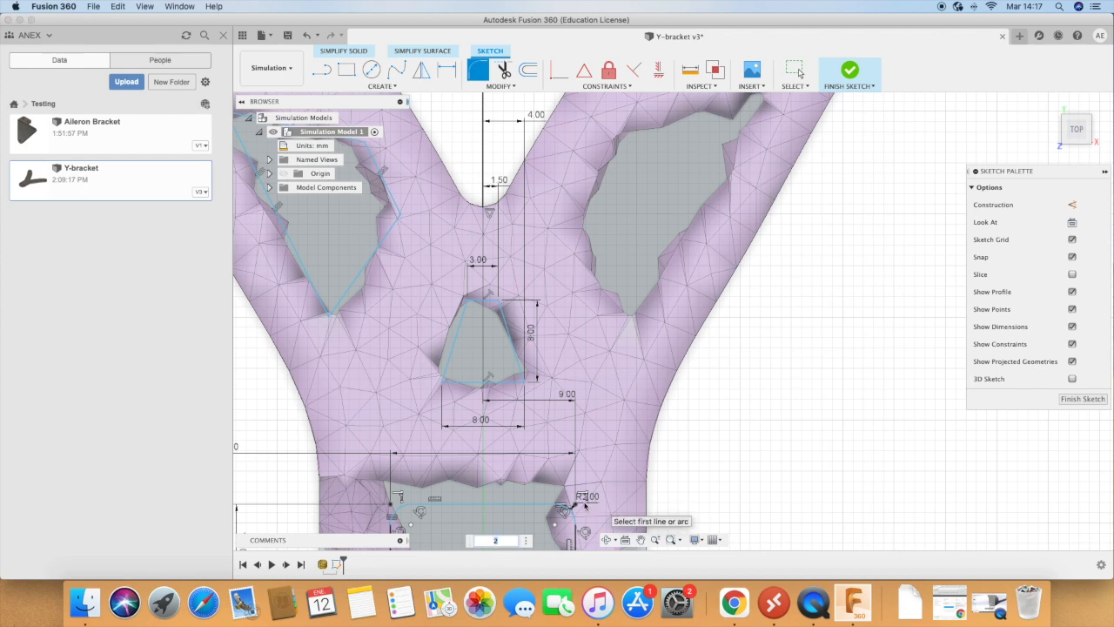
{"action": "key", "text": "Return"}
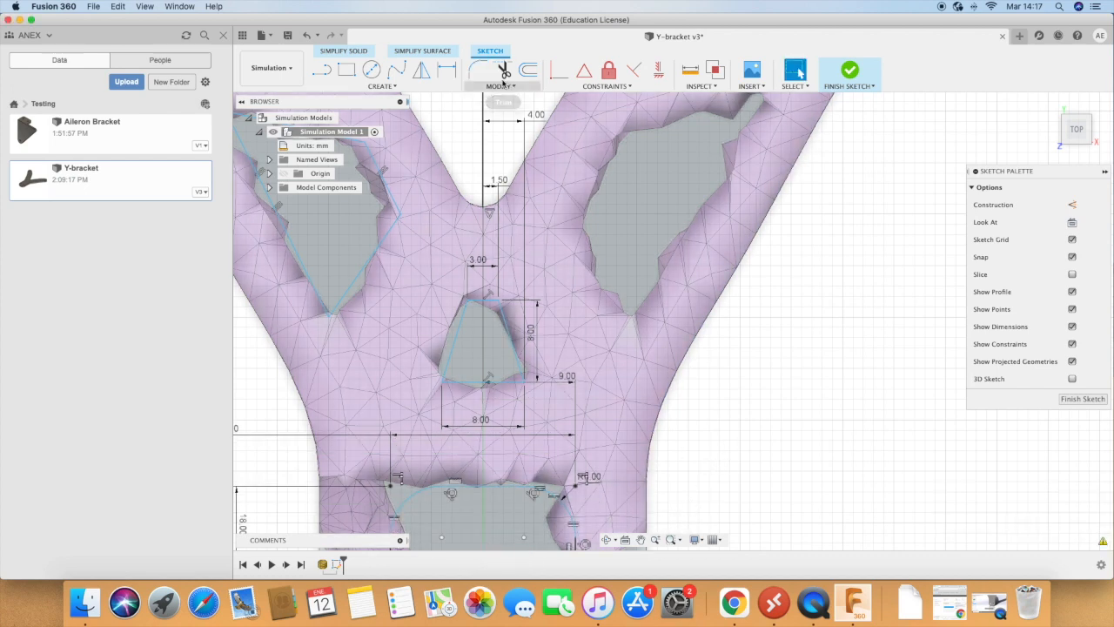
Step: Fillet all four corners of the small central trapezoid cutout with a 1 mm radius
{"action": "left_click", "coordinate": [478, 69]}
{"action": "left_click", "coordinate": [509, 388]}
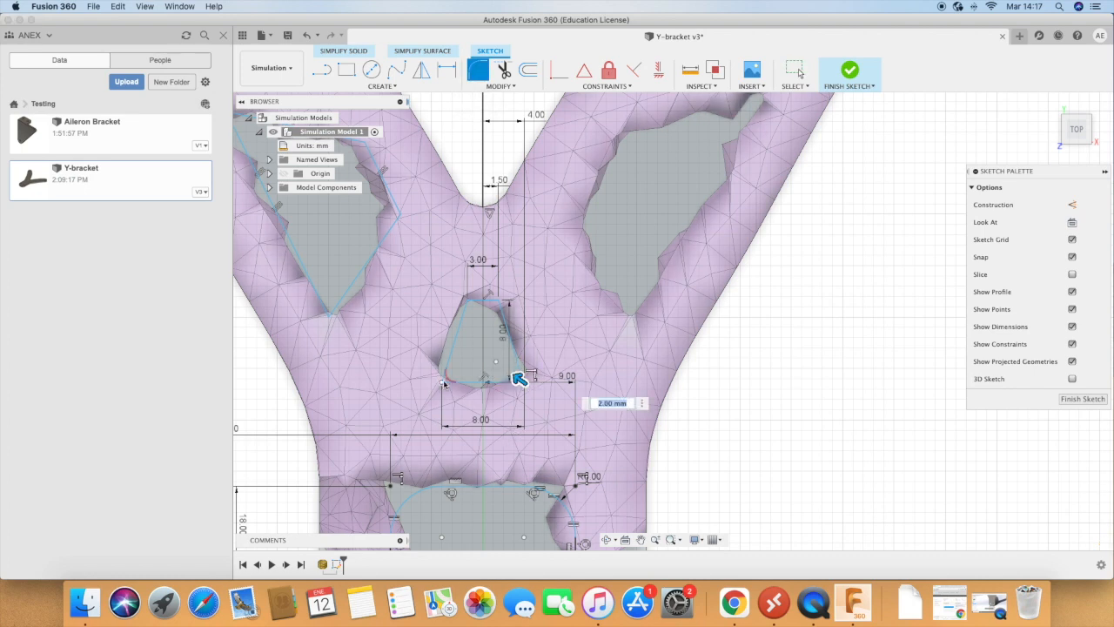
{"action": "left_click", "coordinate": [443, 378]}
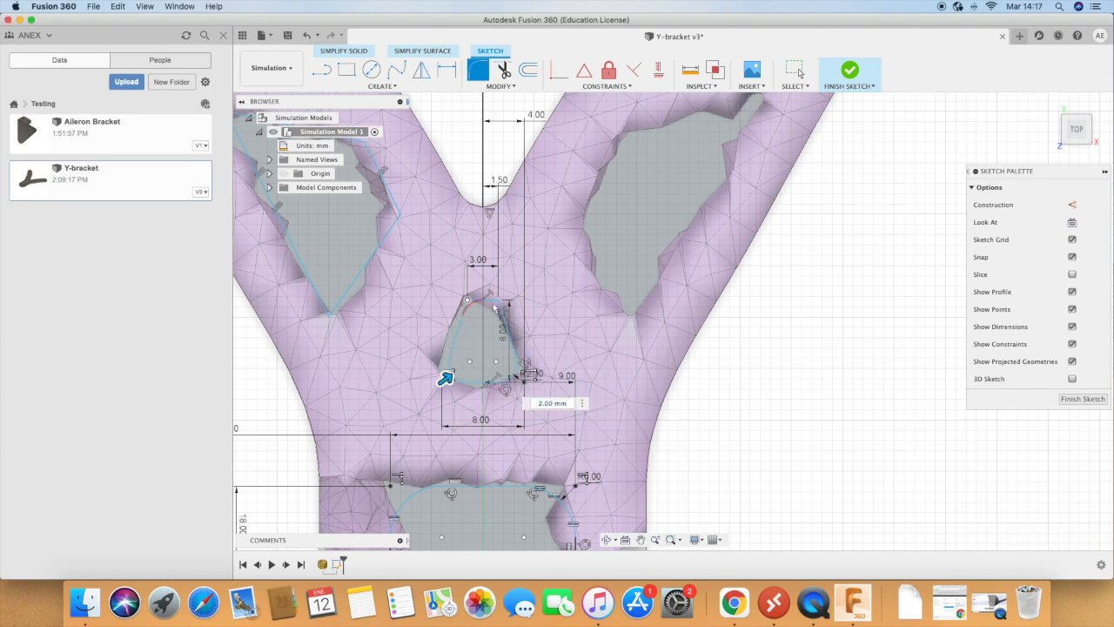
{"action": "left_click", "coordinate": [468, 298]}
{"action": "left_click", "coordinate": [501, 297]}
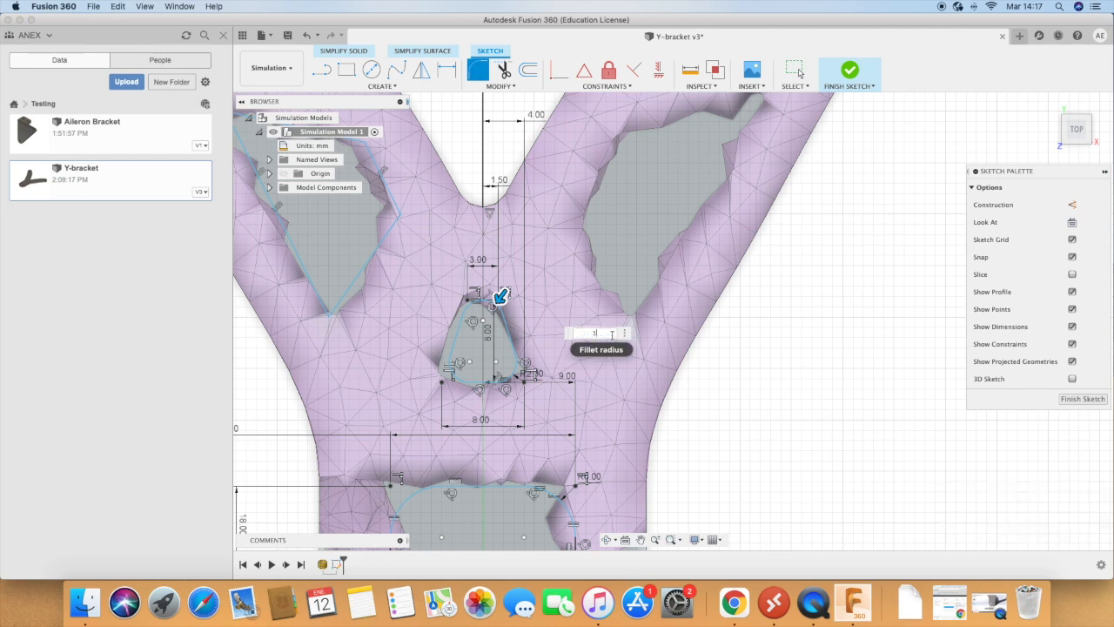
{"action": "type", "text": "3"}
{"action": "key", "text": "Return"}
Step: Fillet the four corners of the lower cutout on the bracket's left arm with a 2 mm radius
{"action": "scroll", "coordinate": [669, 431], "scroll_direction": "down", "scroll_amount": 2}
{"action": "scroll", "coordinate": [668, 430], "scroll_direction": "down", "scroll_amount": 3}
{"action": "scroll", "coordinate": [456, 236], "scroll_direction": "up", "scroll_amount": 4}
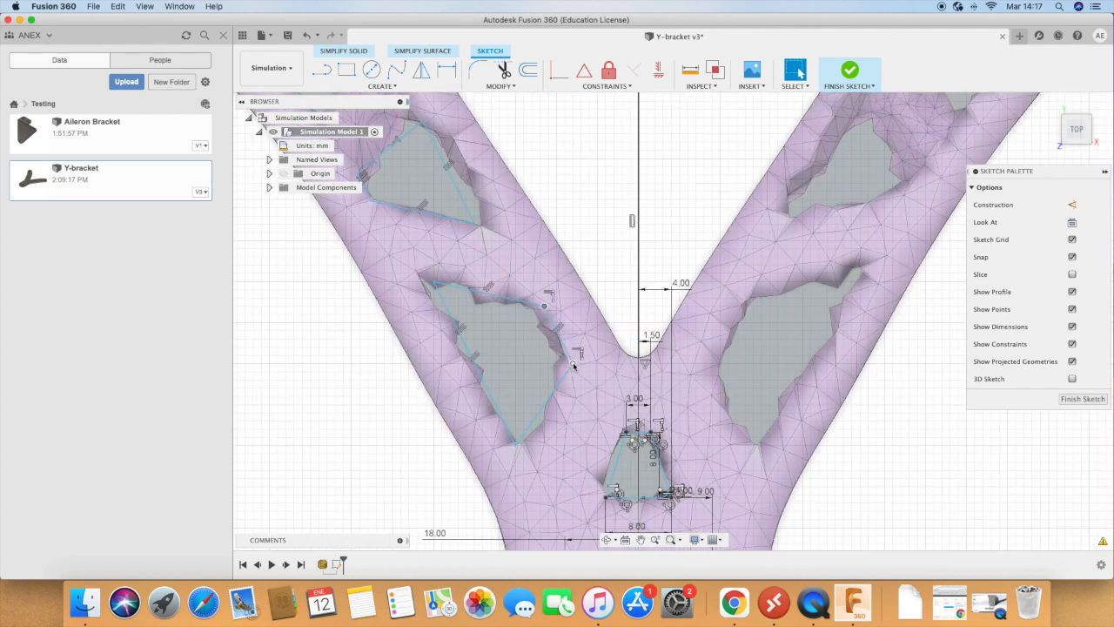
{"action": "left_click", "coordinate": [478, 70]}
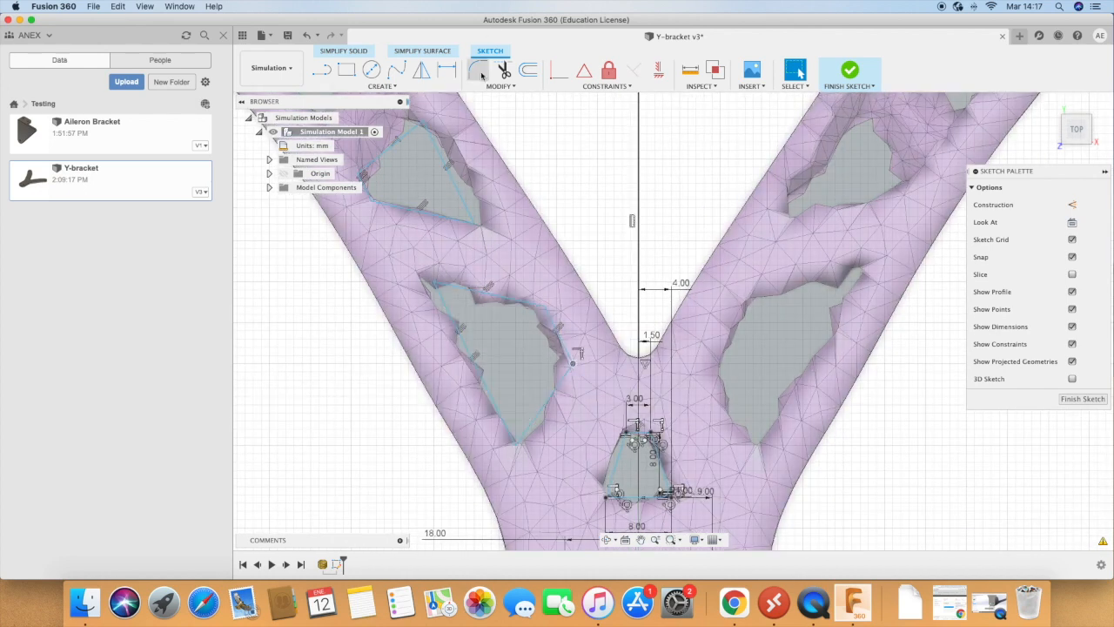
{"action": "left_click", "coordinate": [435, 285]}
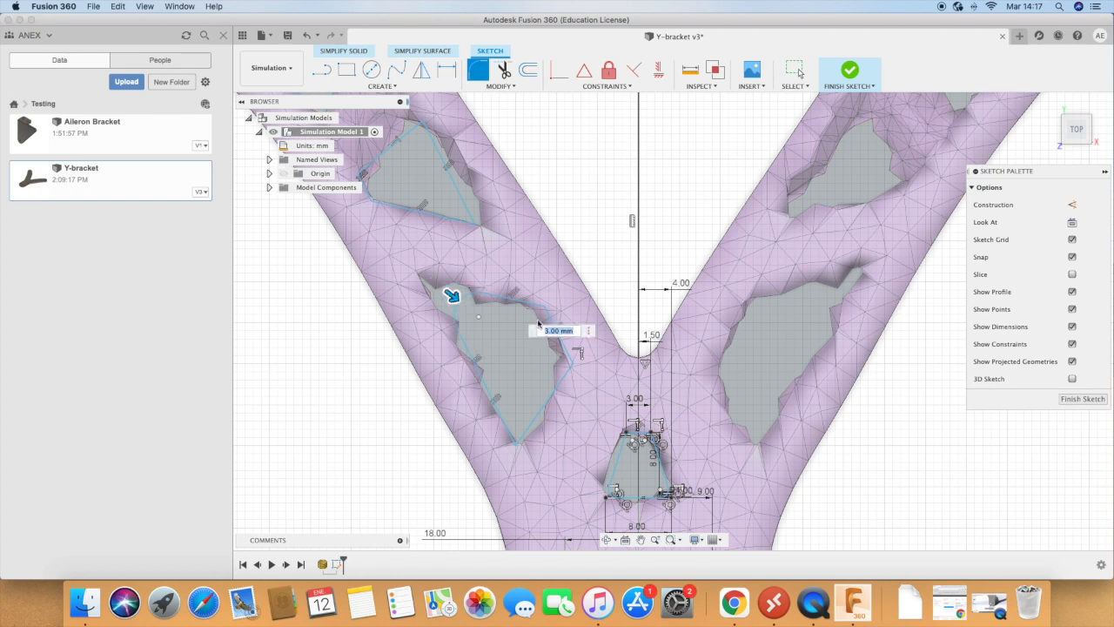
{"action": "left_click", "coordinate": [572, 366]}
{"action": "left_click", "coordinate": [517, 446]}
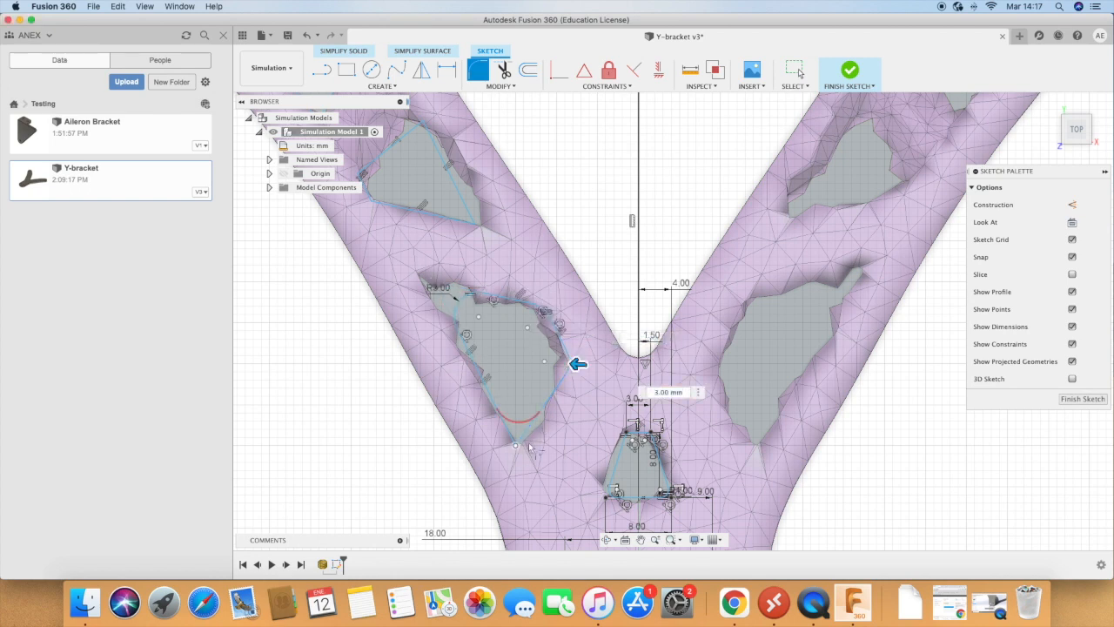
{"action": "left_click", "coordinate": [517, 448]}
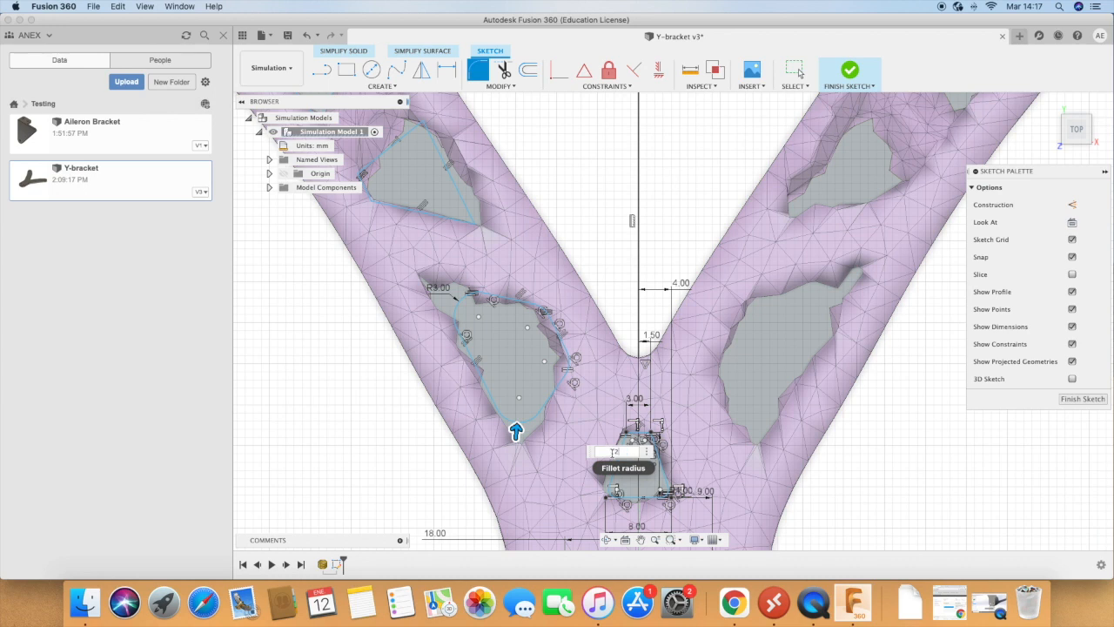
{"action": "type", "text": "2"}
{"action": "key", "text": "Return"}
Step: Fillet the top and both left corners of the middle cutout on the left arm with a 2 mm radius
{"action": "left_click", "coordinate": [477, 69]}
{"action": "left_click", "coordinate": [381, 181]}
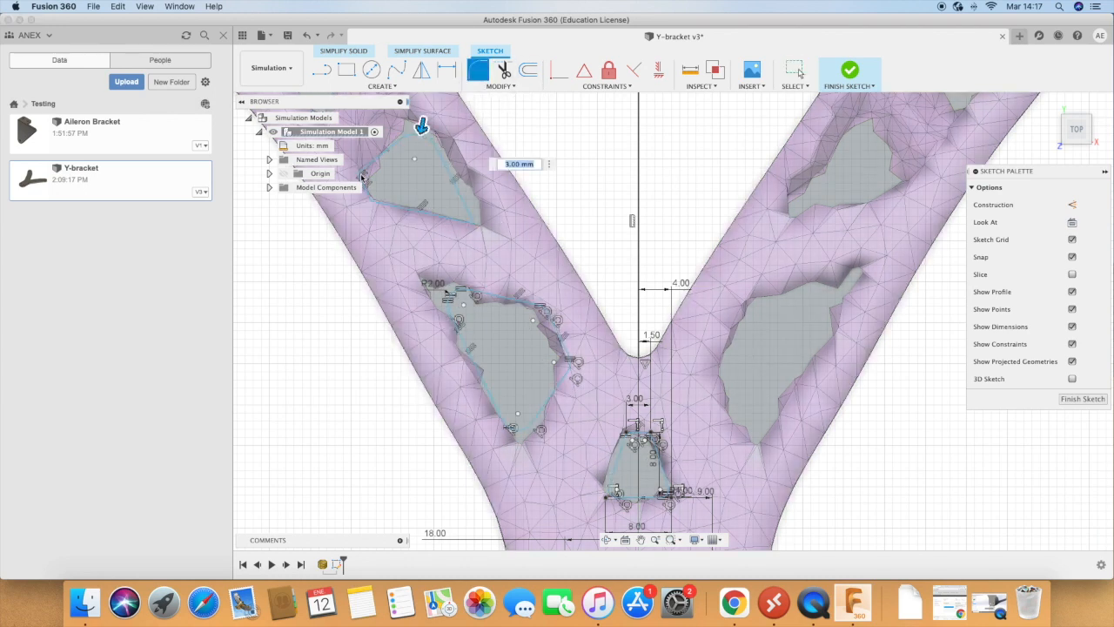
{"action": "left_click", "coordinate": [367, 202]}
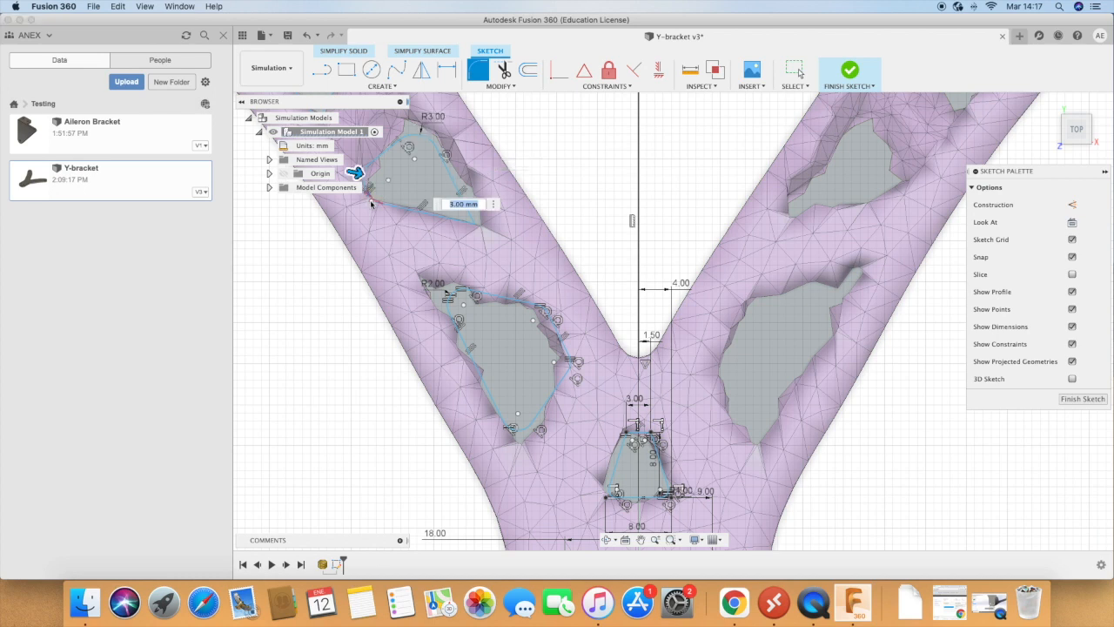
{"action": "left_click", "coordinate": [481, 228]}
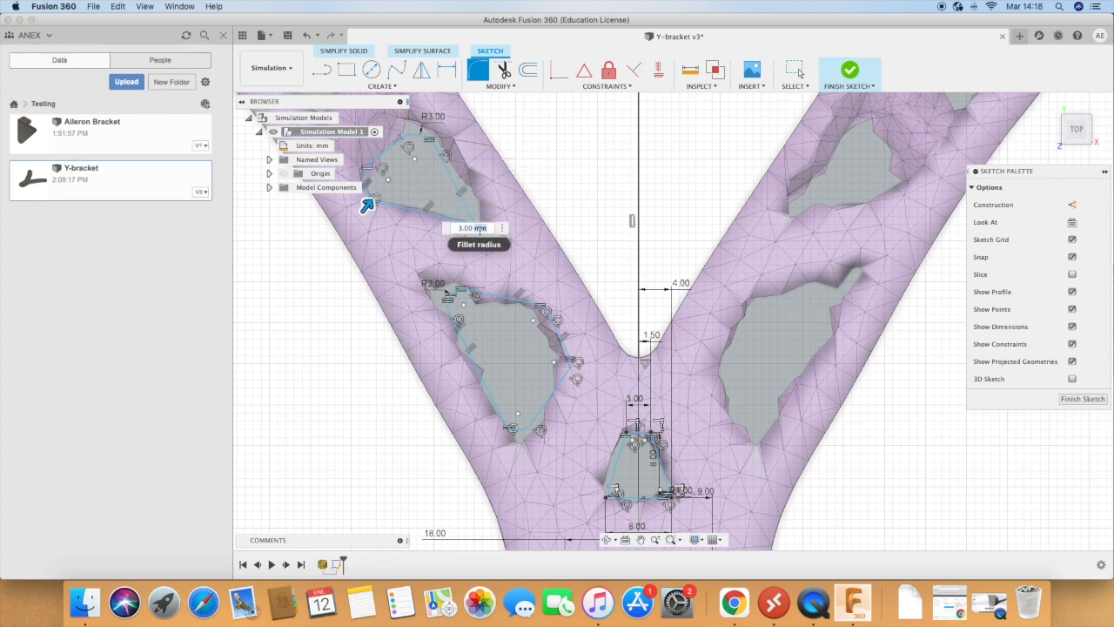
{"action": "type", "text": "2"}
{"action": "key", "text": "Return"}
Step: Fillet the four corners of the uppermost cutout on the left arm, just below the mounting hole, with a 2 mm radius
{"action": "scroll", "coordinate": [480, 230], "scroll_direction": "down", "scroll_amount": 10}
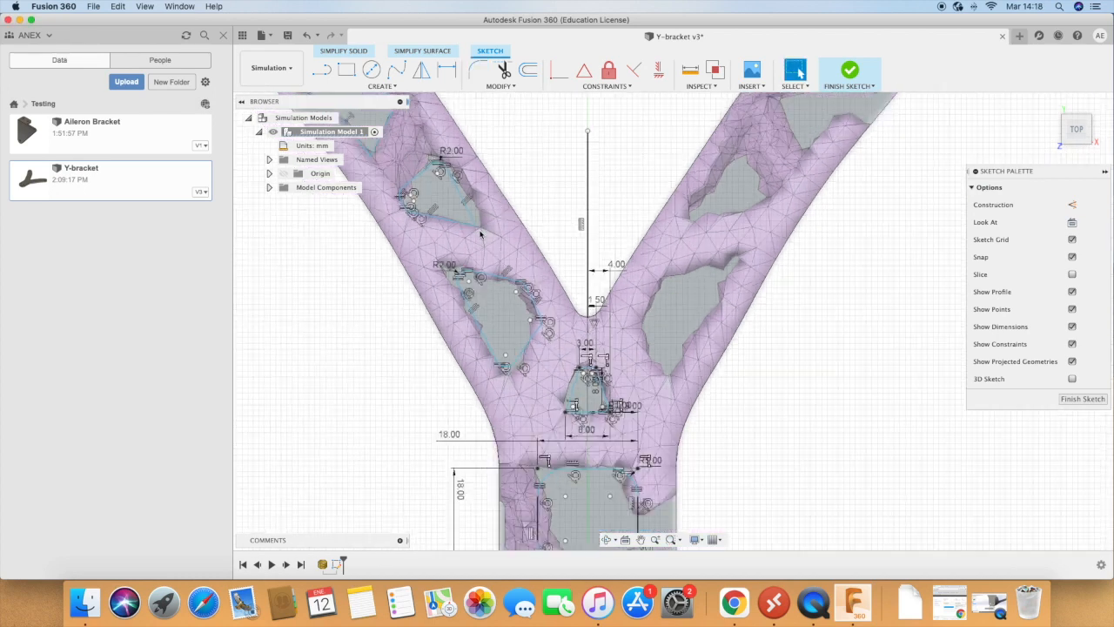
{"action": "scroll", "coordinate": [406, 168], "scroll_direction": "up", "scroll_amount": 10}
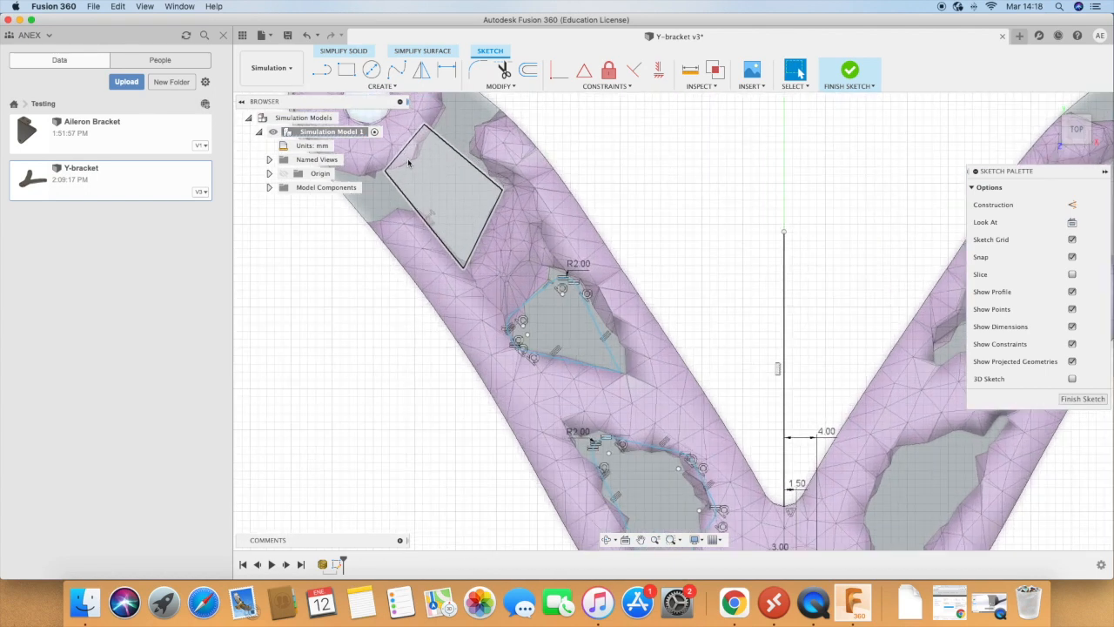
{"action": "left_click", "coordinate": [478, 70]}
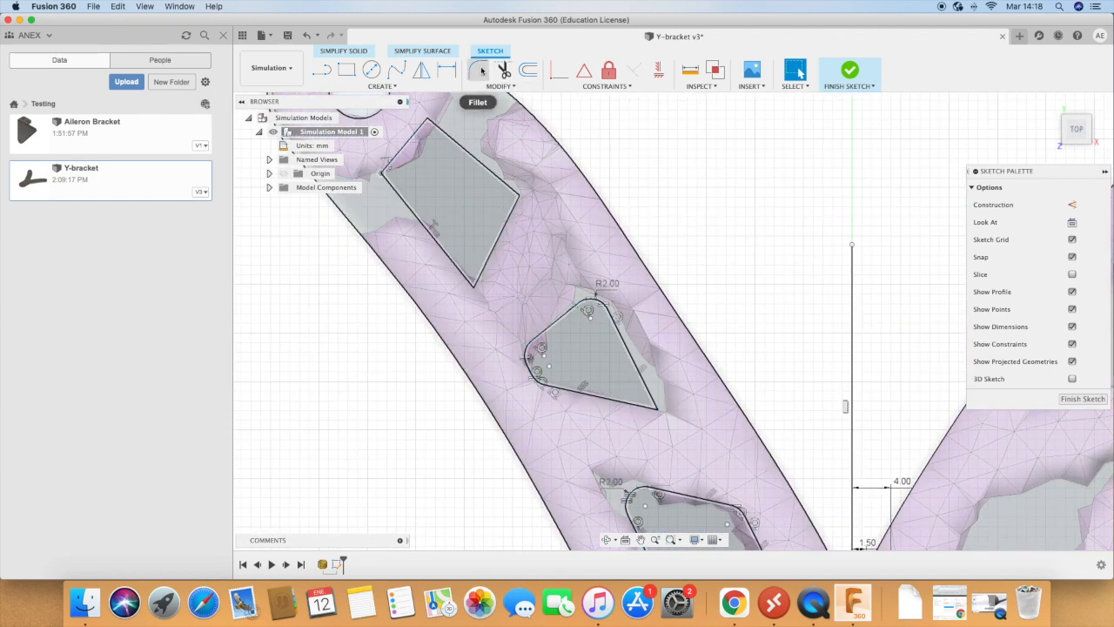
{"action": "left_click", "coordinate": [428, 122]}
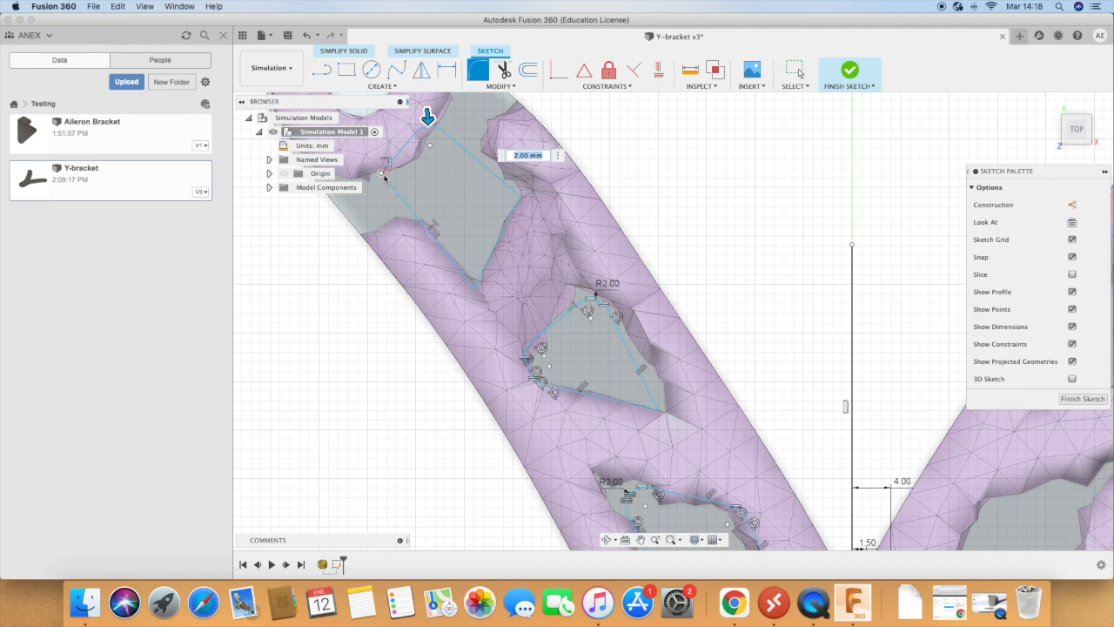
{"action": "left_click", "coordinate": [384, 175]}
{"action": "left_click", "coordinate": [477, 294]}
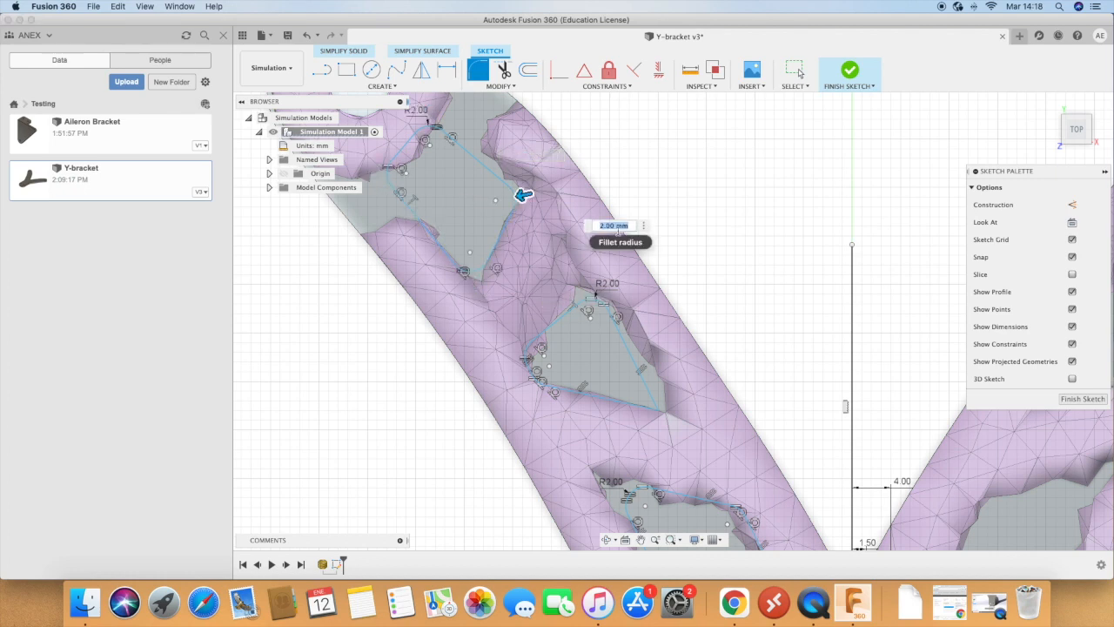
{"action": "key", "text": "Return"}
Step: Mirror the left arm's three cutouts, together with its mounting hole geometry, about the vertical reference line onto the right arm
{"action": "scroll", "coordinate": [565, 275], "scroll_direction": "down", "scroll_amount": 10}
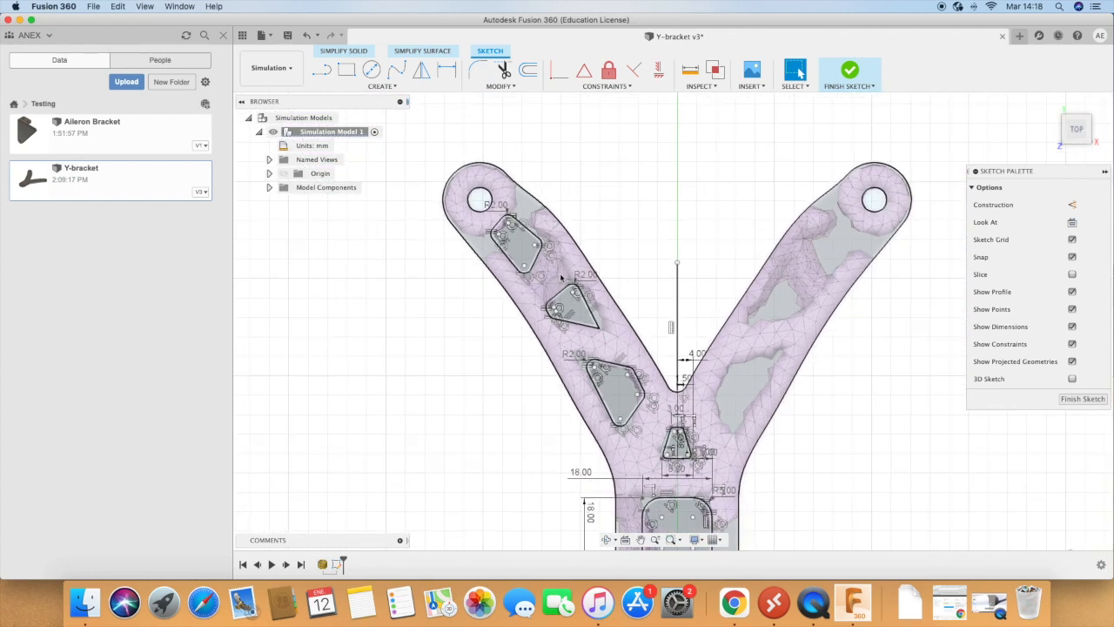
{"action": "scroll", "coordinate": [685, 364], "scroll_direction": "down", "scroll_amount": 5}
{"action": "scroll", "coordinate": [722, 382], "scroll_direction": "up", "scroll_amount": 4}
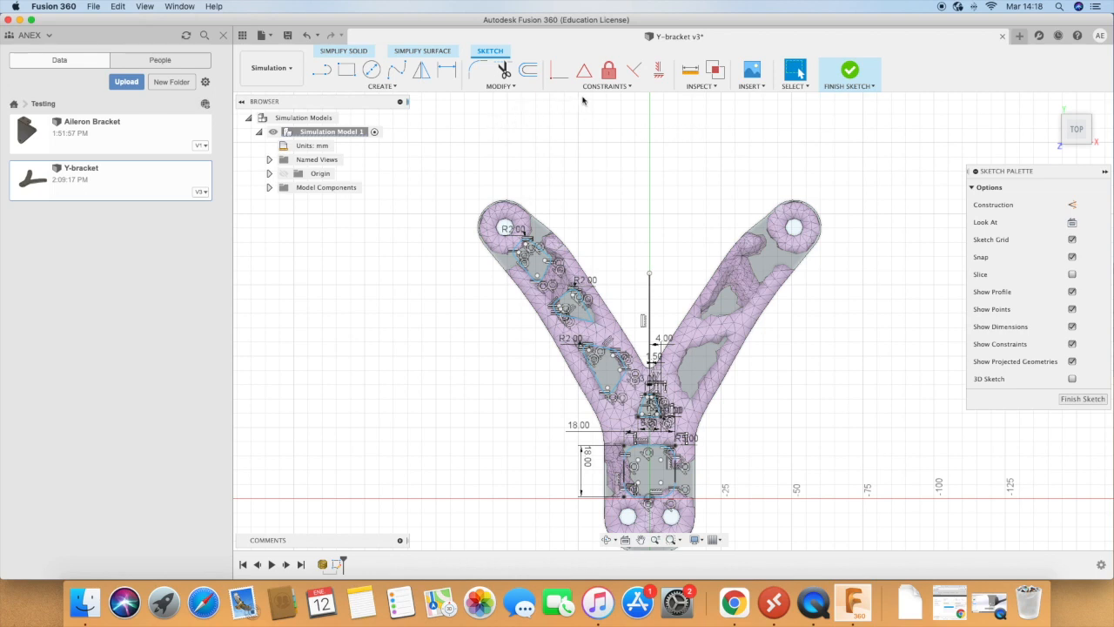
{"action": "left_click", "coordinate": [388, 90]}
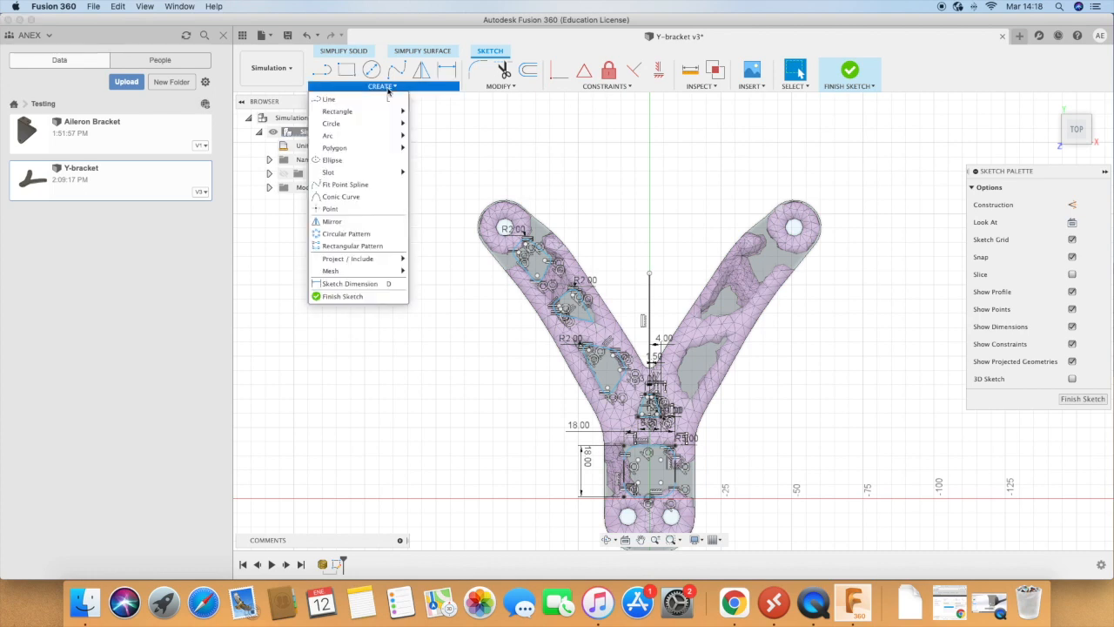
{"action": "left_click", "coordinate": [334, 218]}
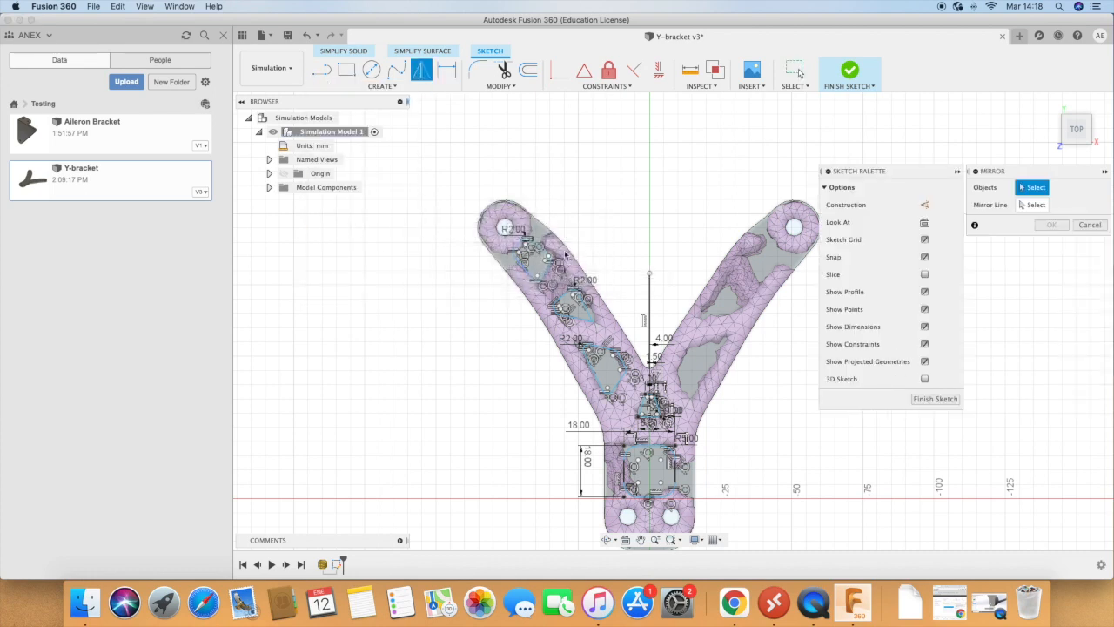
{"action": "scroll", "coordinate": [575, 255], "scroll_direction": "down", "scroll_amount": 1}
{"action": "scroll", "coordinate": [576, 257], "scroll_direction": "up", "scroll_amount": 5}
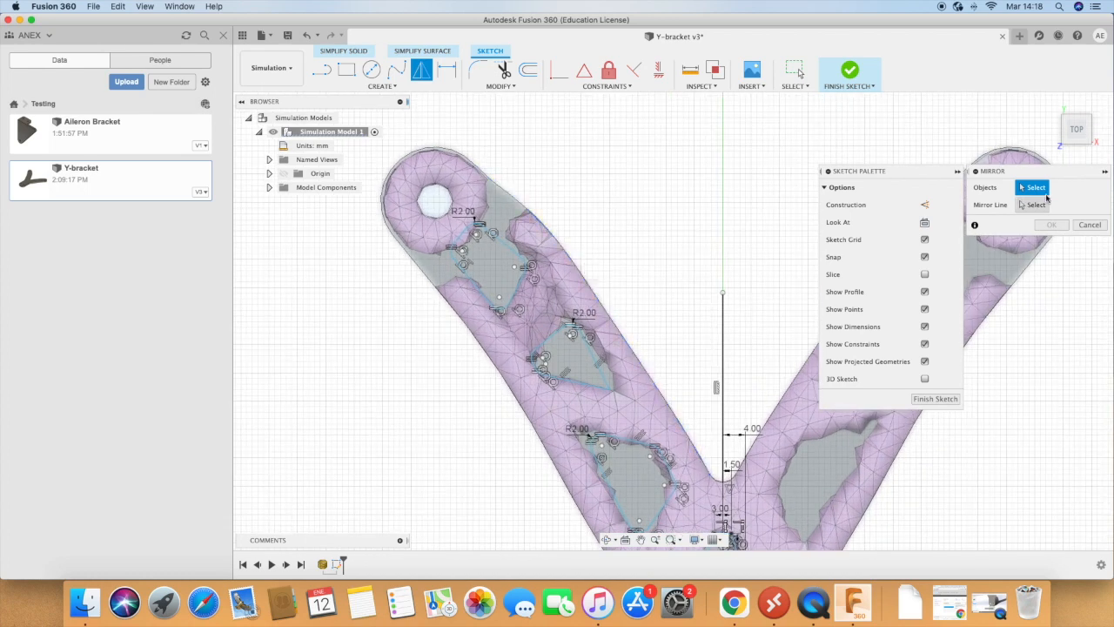
{"action": "mouse_move", "coordinate": [368, 164]}
{"action": "left_mouse_down"}
{"action": "mouse_move", "coordinate": [509, 294]}
{"action": "mouse_move", "coordinate": [641, 451]}
{"action": "mouse_move", "coordinate": [686, 538]}
{"action": "left_mouse_up"}
{"action": "scroll", "coordinate": [518, 367], "scroll_direction": "down", "scroll_amount": 3}
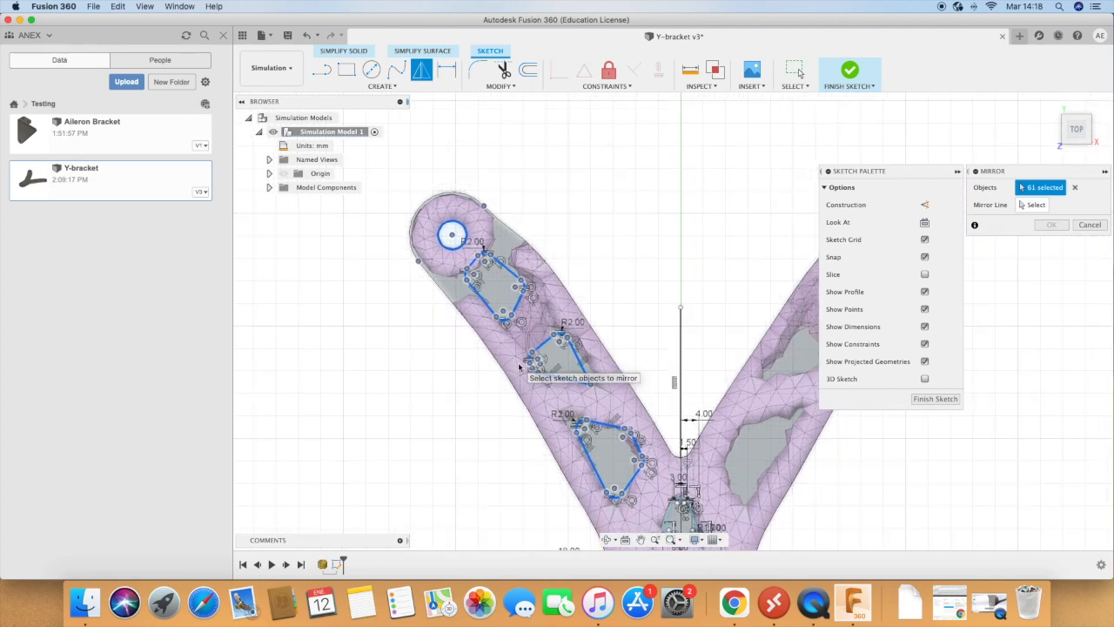
{"action": "left_click", "coordinate": [1033, 204]}
{"action": "left_click", "coordinate": [681, 372]}
{"action": "scroll", "coordinate": [563, 365], "scroll_direction": "down", "scroll_amount": 3}
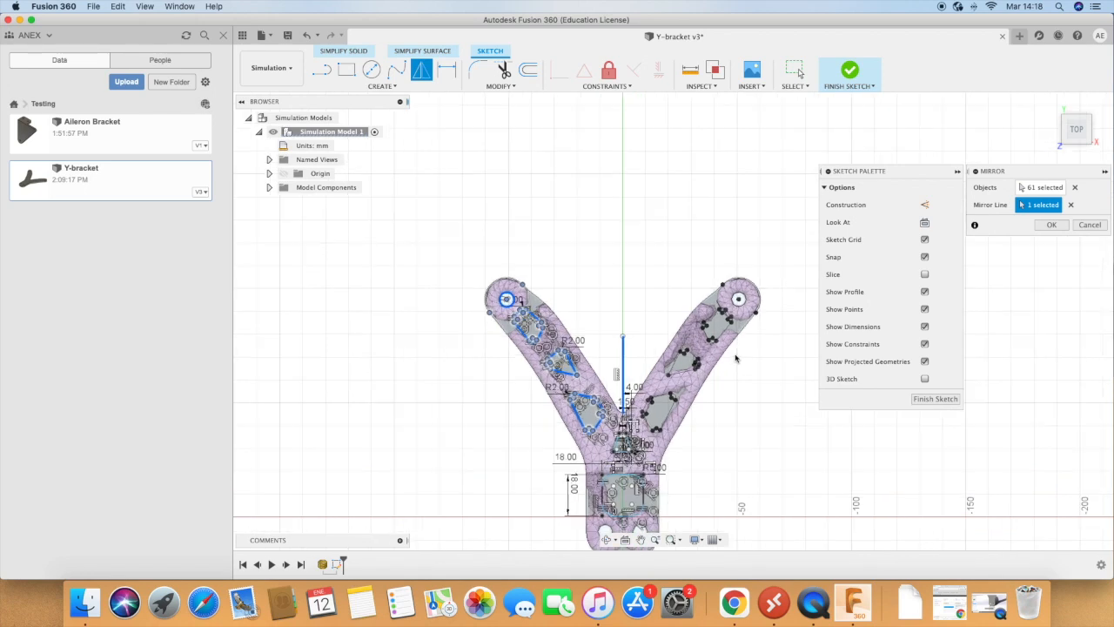
{"action": "scroll", "coordinate": [736, 357], "scroll_direction": "up", "scroll_amount": 3}
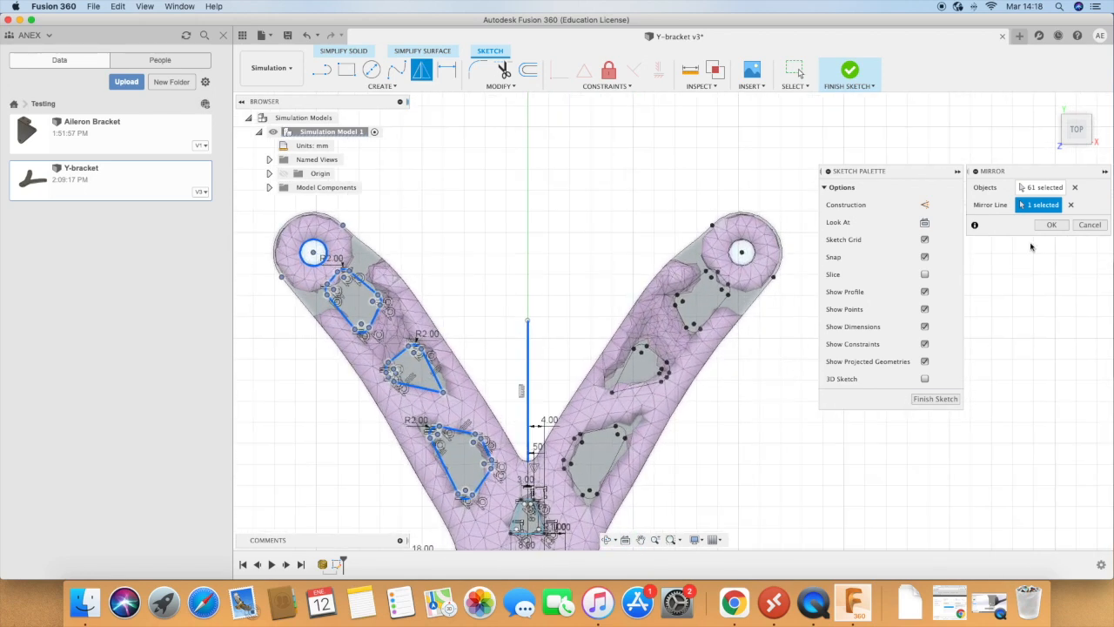
{"action": "left_click", "coordinate": [1051, 226]}
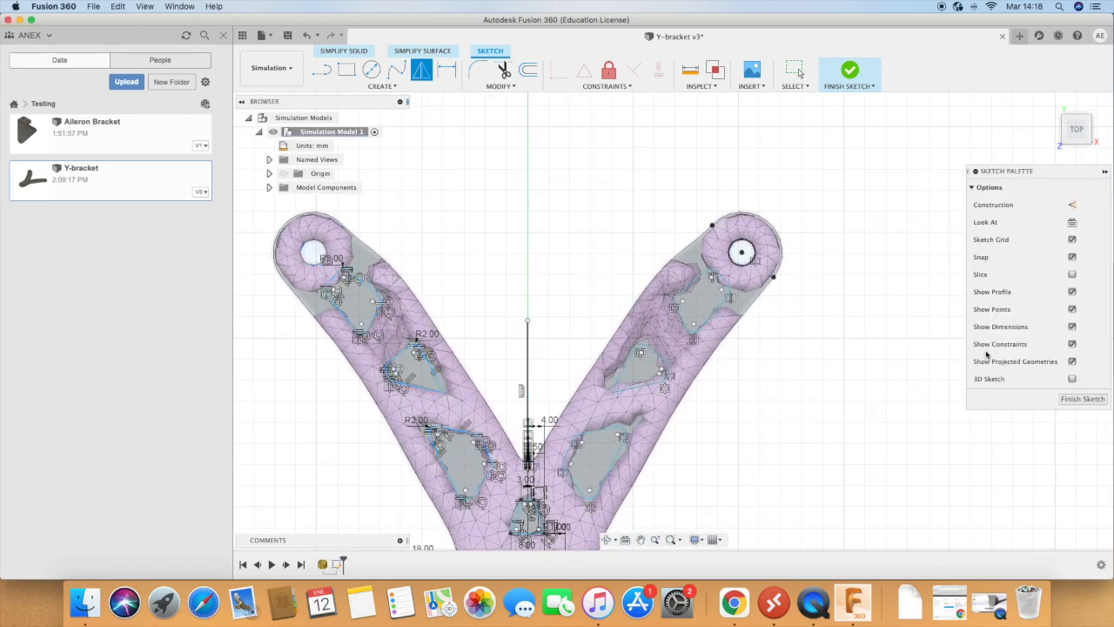
{"action": "left_click", "coordinate": [609, 328]}
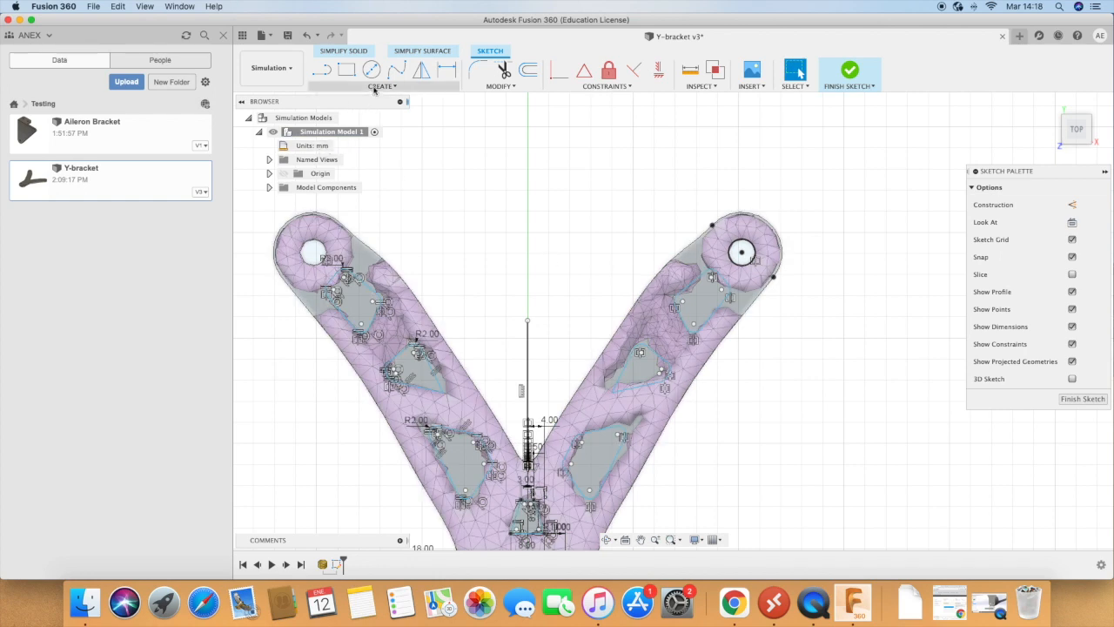
Step: Switch from the simulation model's sketch to the Design workspace
{"action": "left_click", "coordinate": [375, 87]}
{"action": "left_click", "coordinate": [374, 88]}
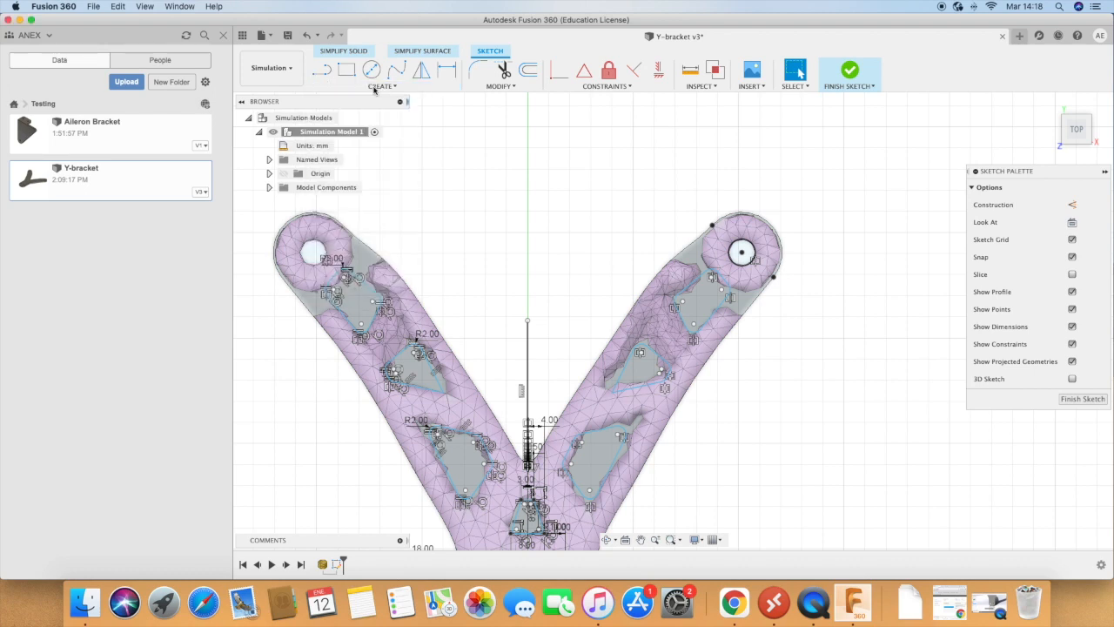
{"action": "left_click", "coordinate": [287, 70]}
{"action": "left_click", "coordinate": [261, 96]}
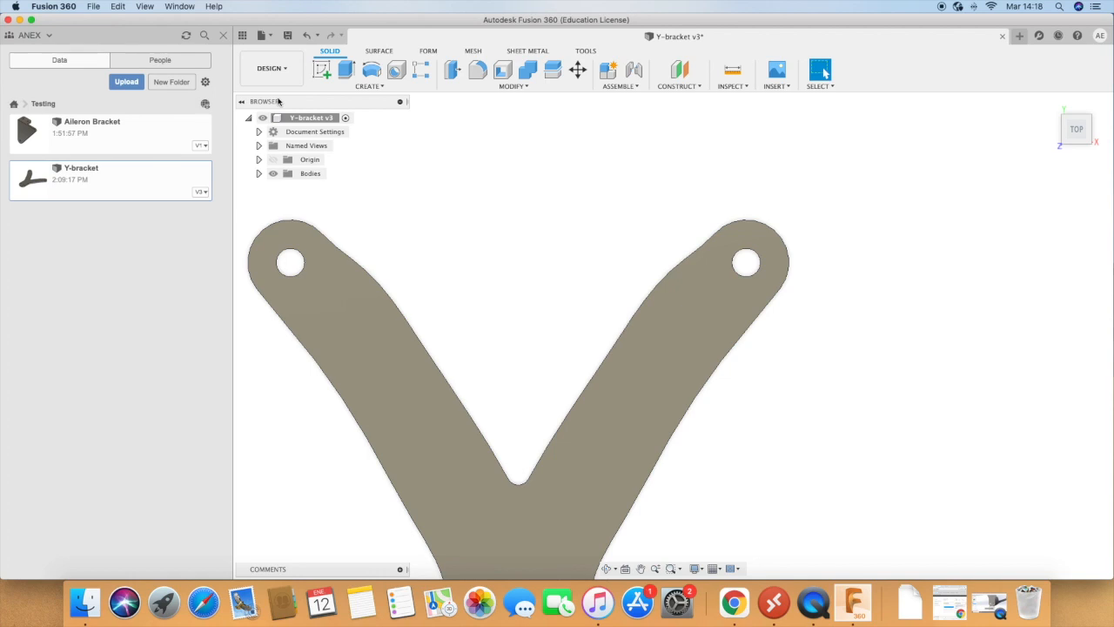
Step: Return to the Simulation workspace and close the shape optimization results
{"action": "scroll", "coordinate": [460, 237], "scroll_direction": "down", "scroll_amount": 4}
{"action": "left_click", "coordinate": [271, 68]}
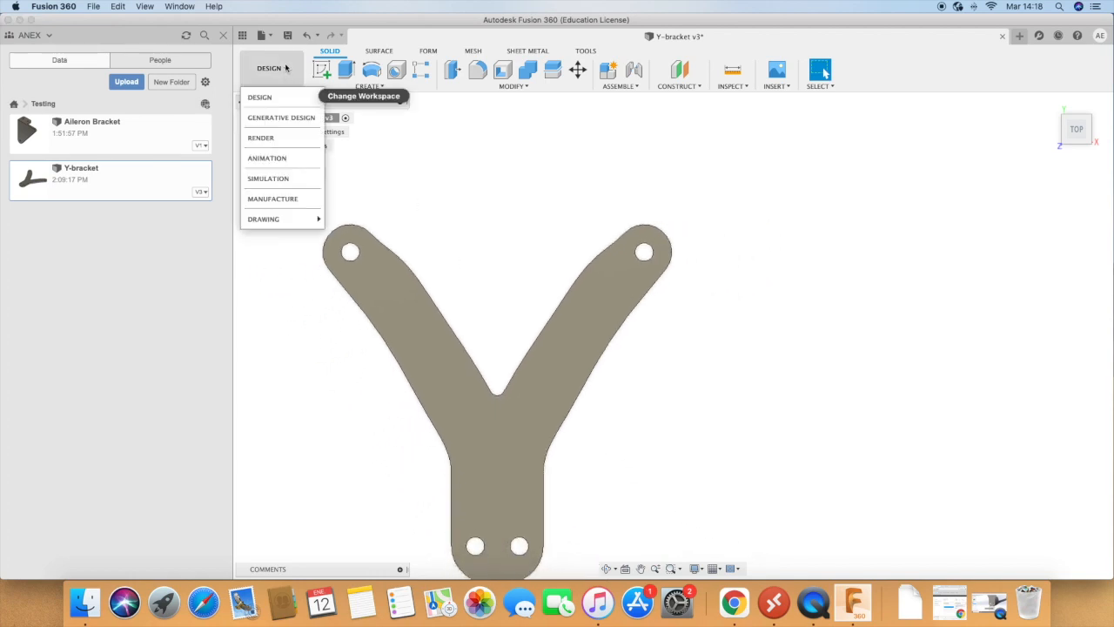
{"action": "left_click", "coordinate": [280, 179]}
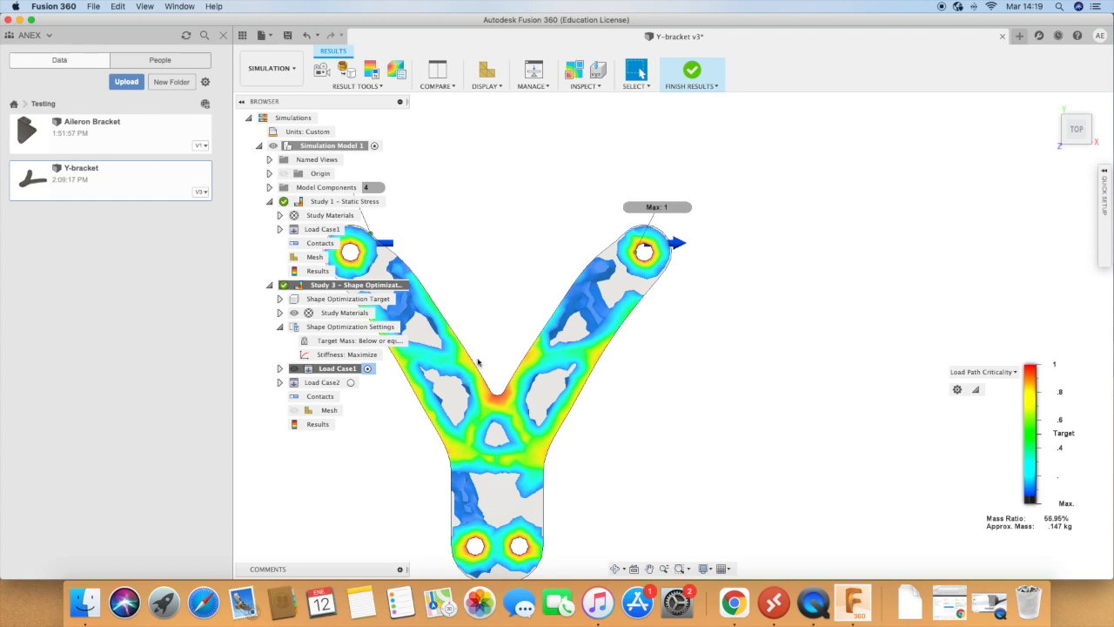
{"action": "scroll", "coordinate": [443, 361], "scroll_direction": "down", "scroll_amount": 3}
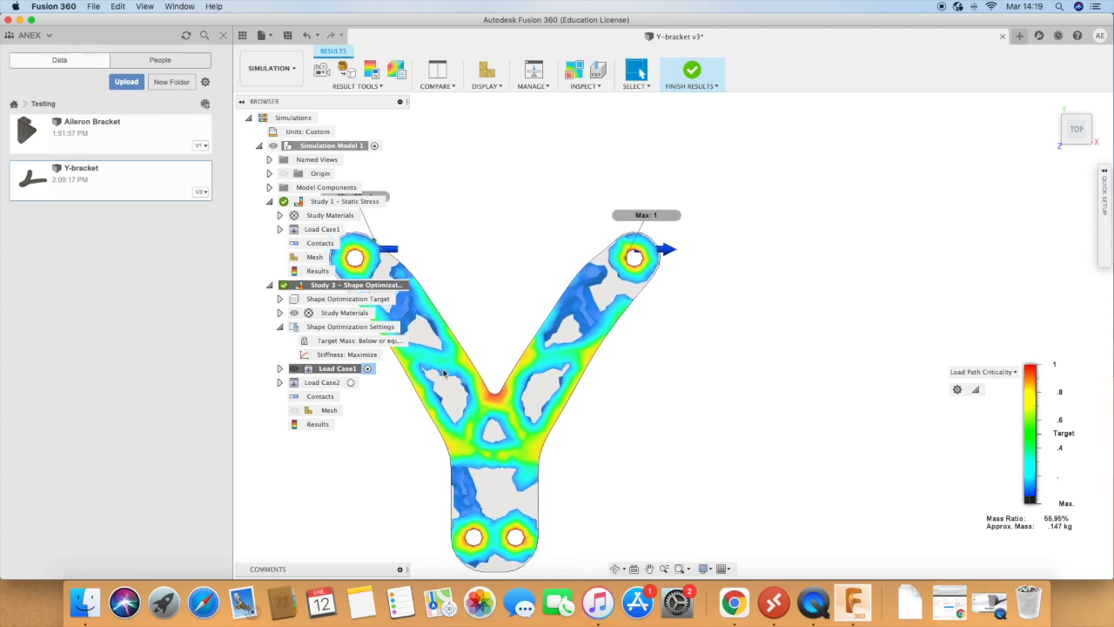
{"action": "left_click", "coordinate": [691, 76]}
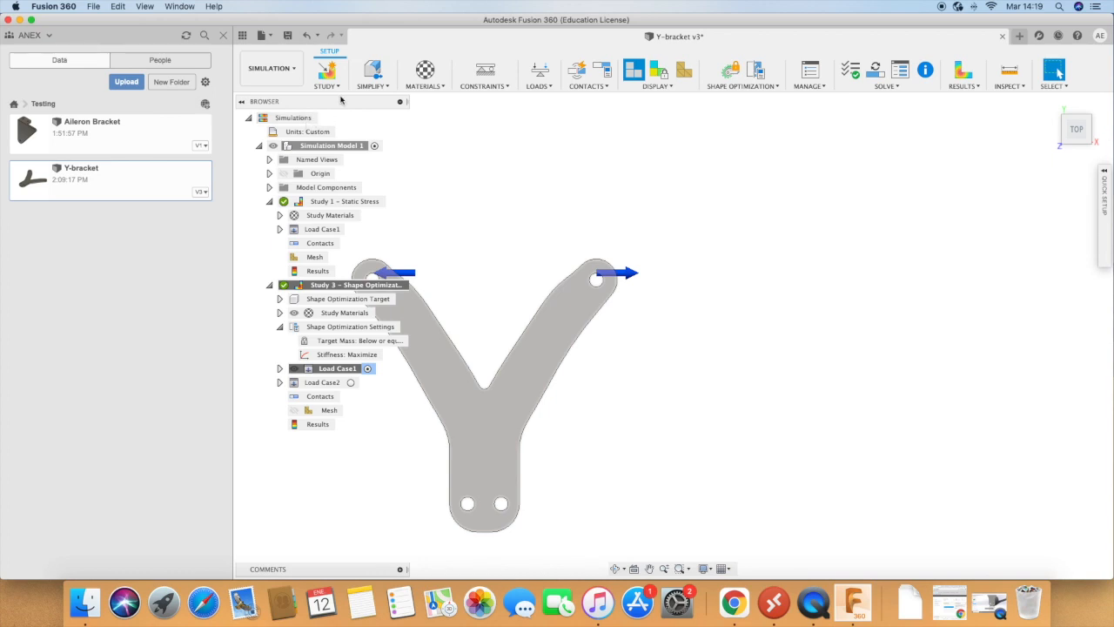
Step: Switch to the Design workspace and examine the bracket's document settings, named views, origin and bodies in the model tree
{"action": "left_click", "coordinate": [270, 68]}
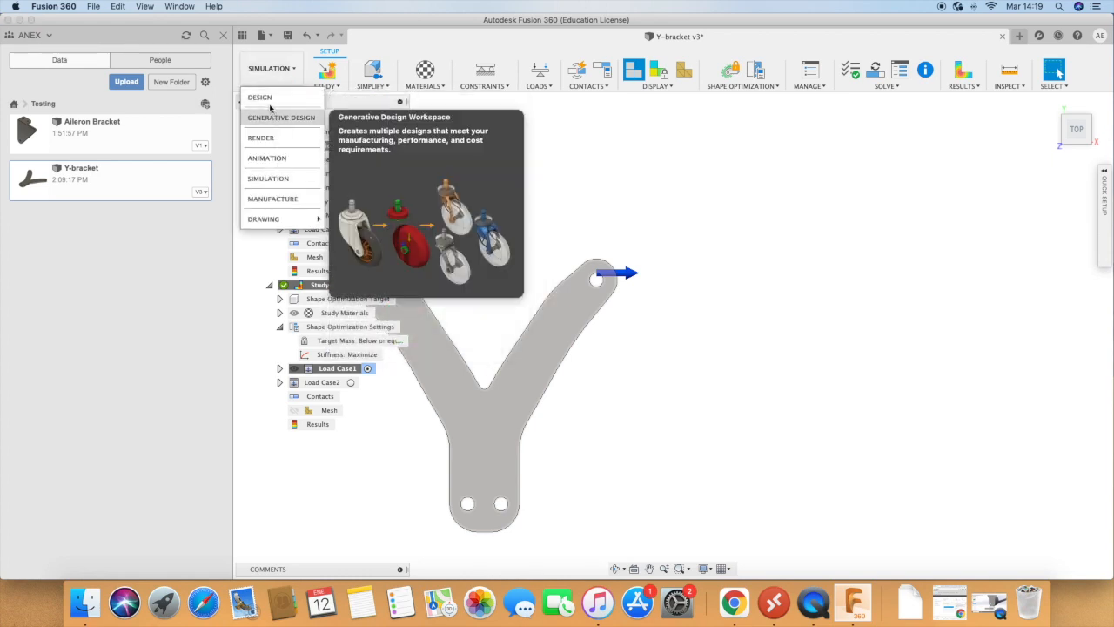
{"action": "left_click", "coordinate": [264, 98]}
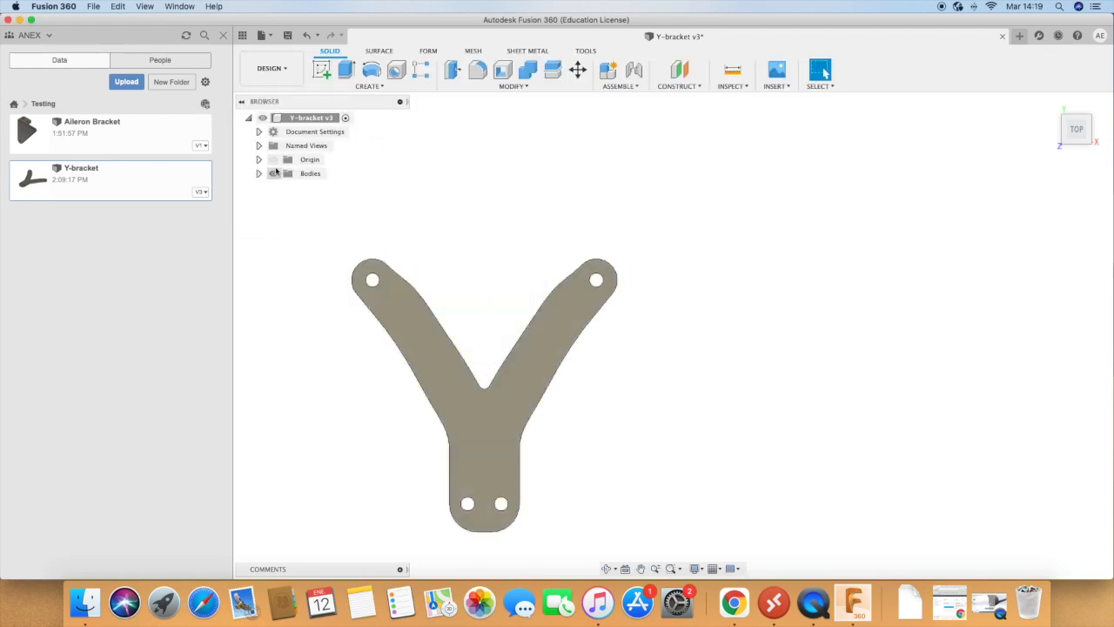
{"action": "left_click", "coordinate": [259, 133]}
{"action": "left_click", "coordinate": [259, 131]}
{"action": "left_click", "coordinate": [258, 146]}
{"action": "left_click", "coordinate": [259, 145]}
{"action": "left_click", "coordinate": [259, 160]}
{"action": "left_click", "coordinate": [259, 161]}
{"action": "left_click", "coordinate": [259, 173]}
{"action": "left_click", "coordinate": [259, 173]}
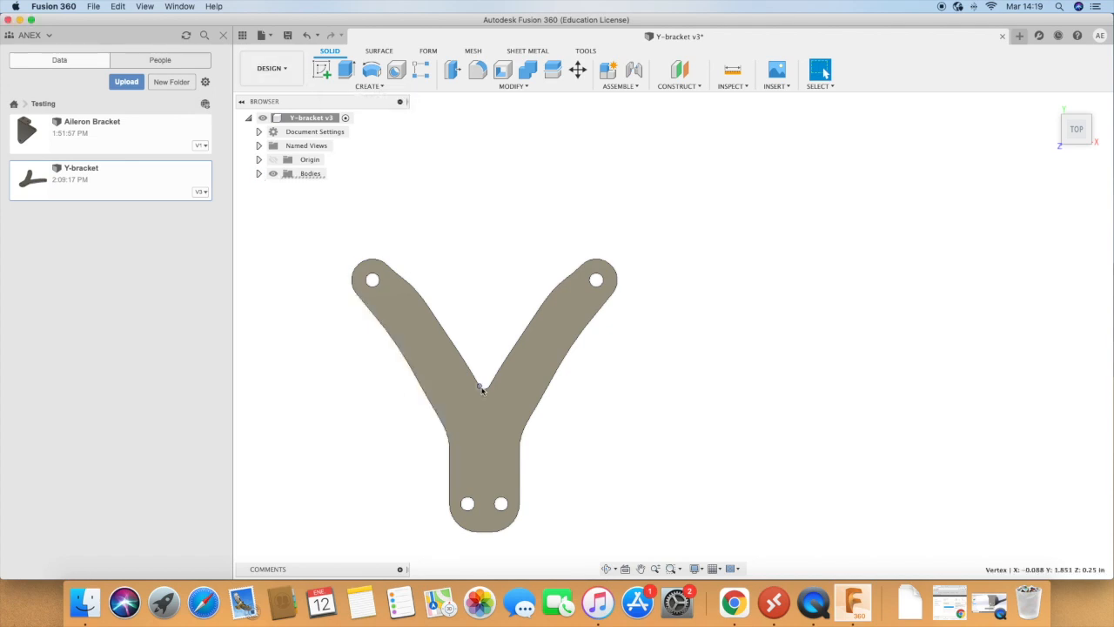
Step: Switch to the Simulation workspace, open Study 3's shape optimization results and promote the mesh to the existing Simulation Model 1
{"action": "left_click", "coordinate": [271, 68]}
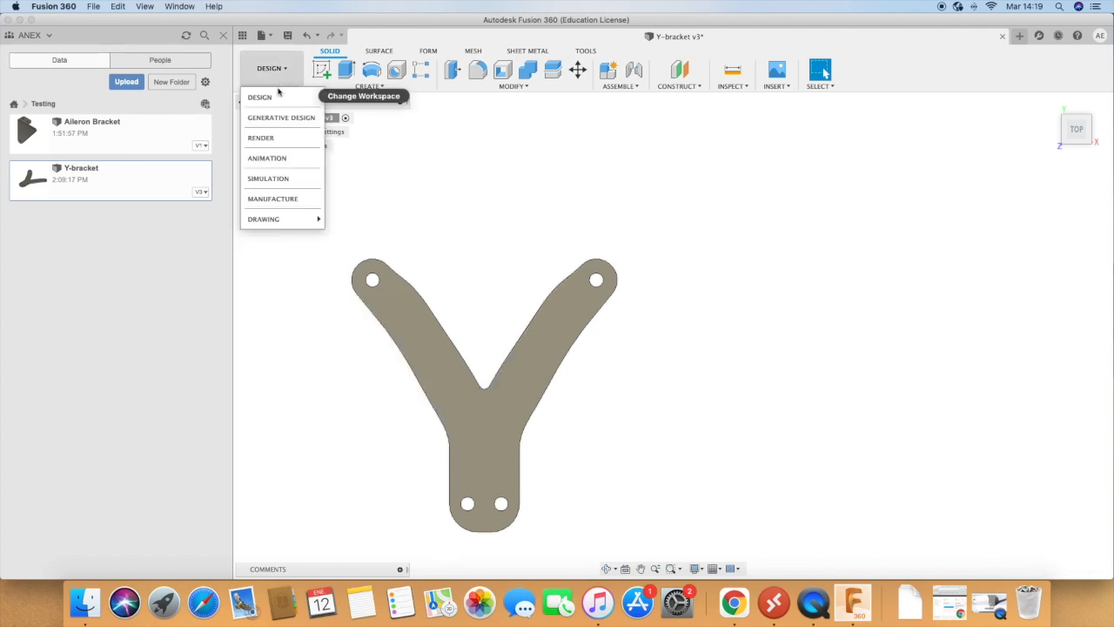
{"action": "left_click", "coordinate": [271, 178]}
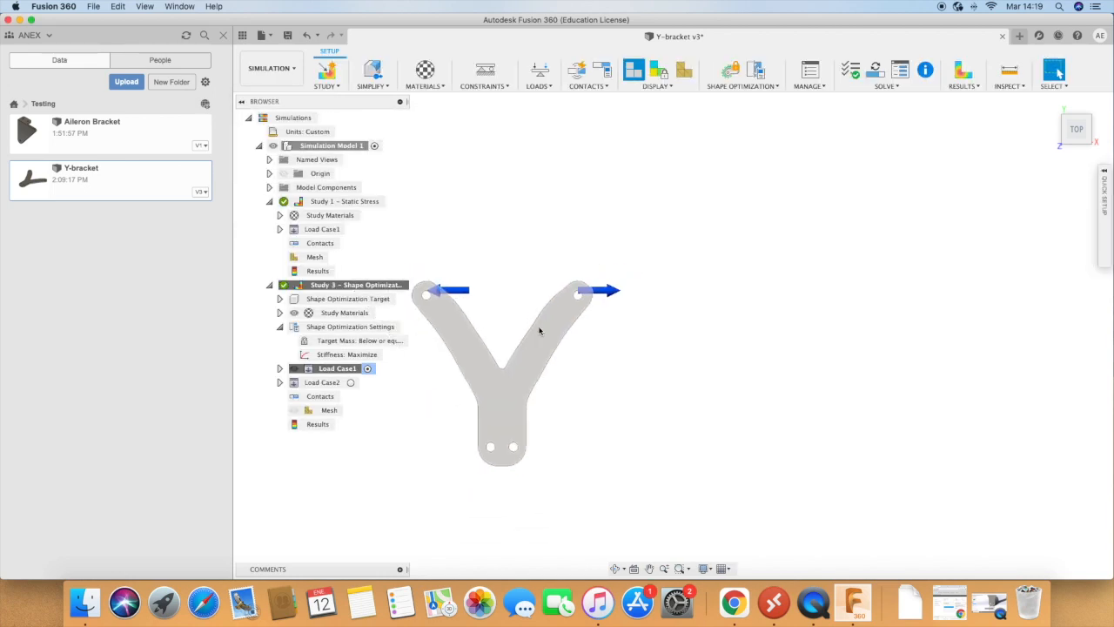
{"action": "double_click", "coordinate": [309, 424]}
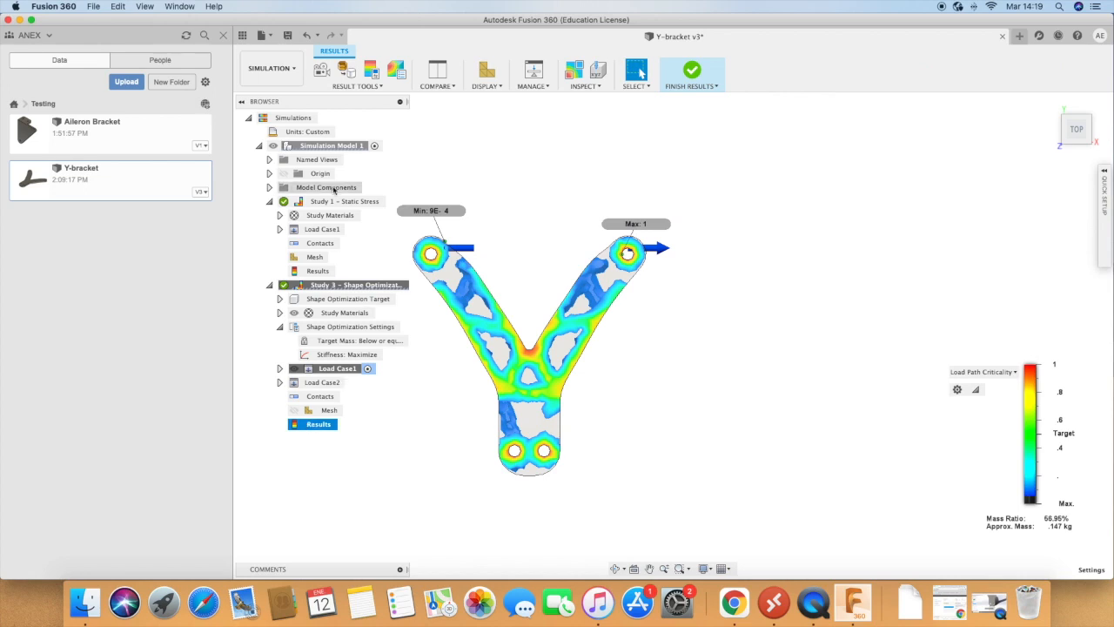
{"action": "left_click", "coordinate": [346, 72]}
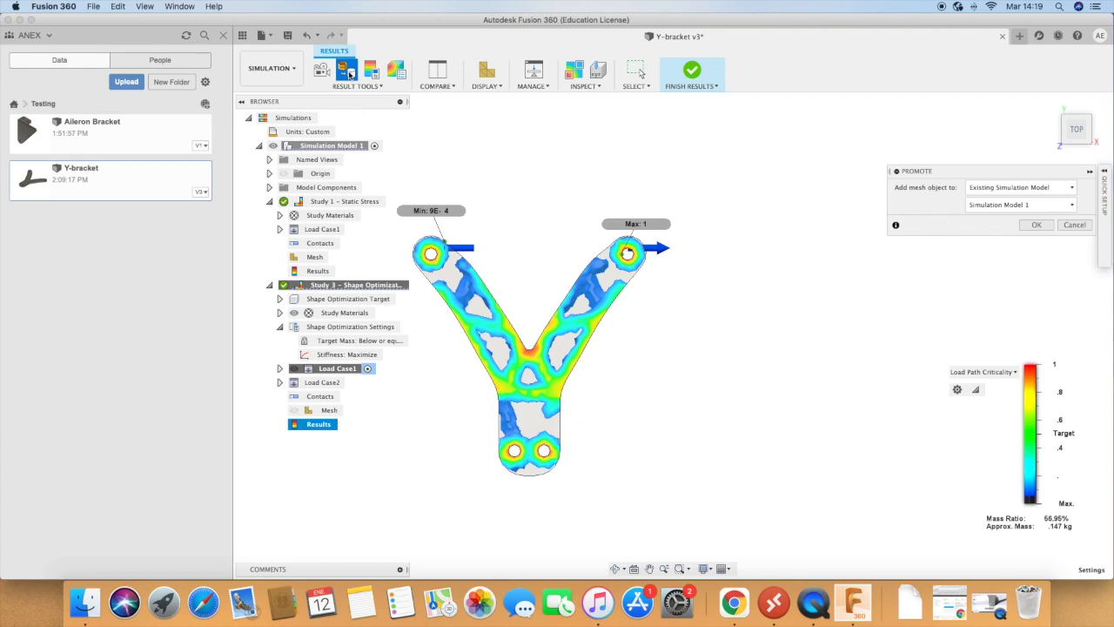
{"action": "left_click", "coordinate": [1037, 226]}
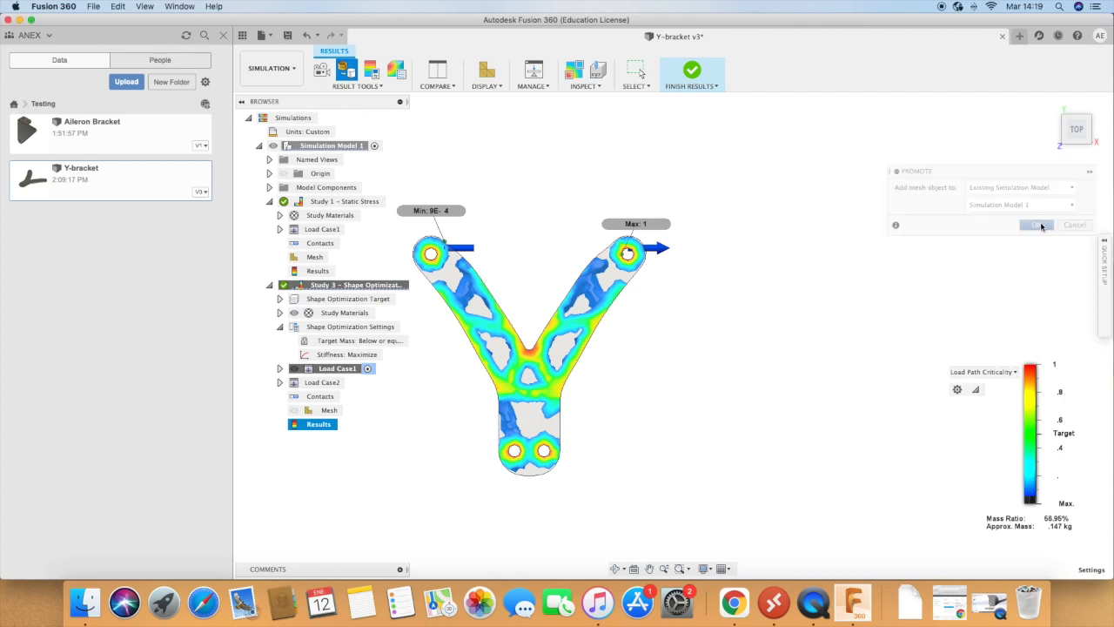
Step: Check the mirrored cutouts against the promoted mesh and finish the simulation model's sketch
{"action": "scroll", "coordinate": [522, 328], "scroll_direction": "up", "scroll_amount": 5}
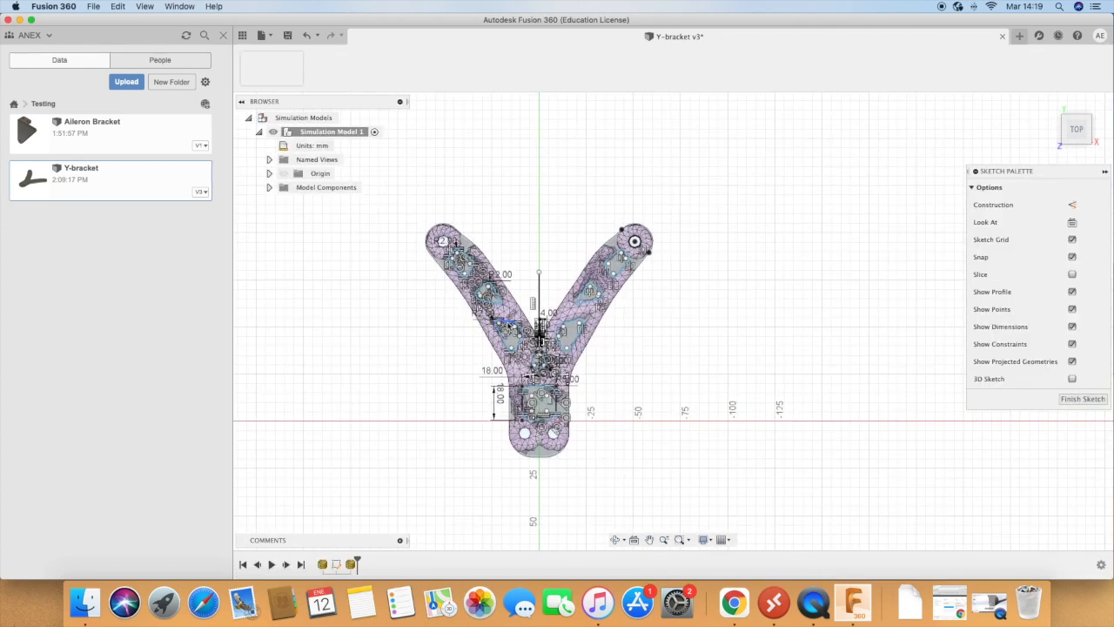
{"action": "scroll", "coordinate": [551, 335], "scroll_direction": "up", "scroll_amount": 1}
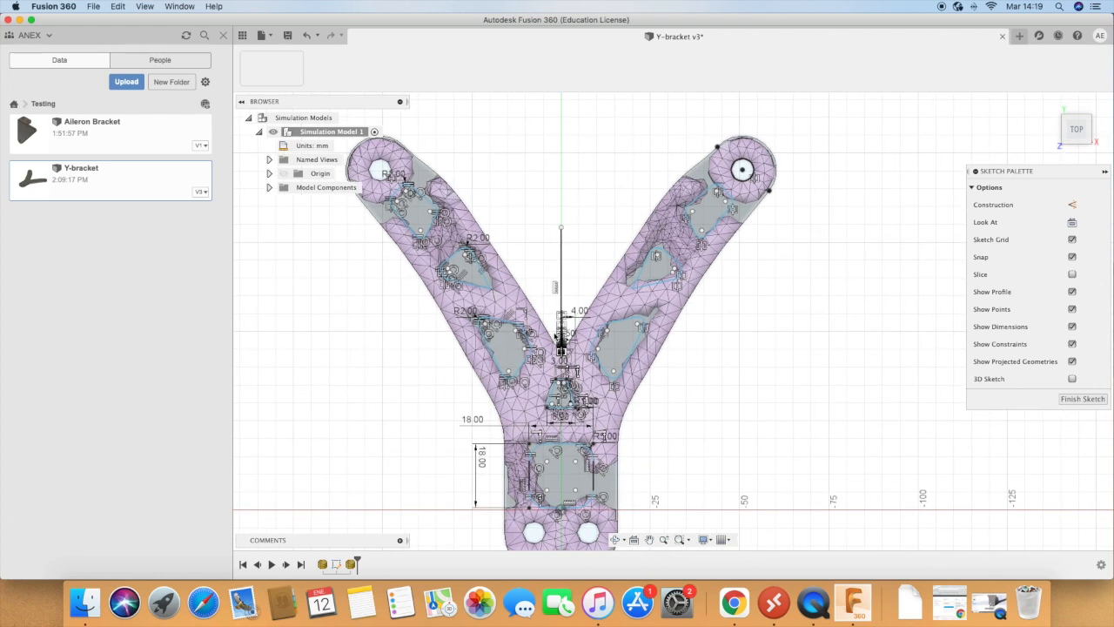
{"action": "left_click", "coordinate": [481, 275]}
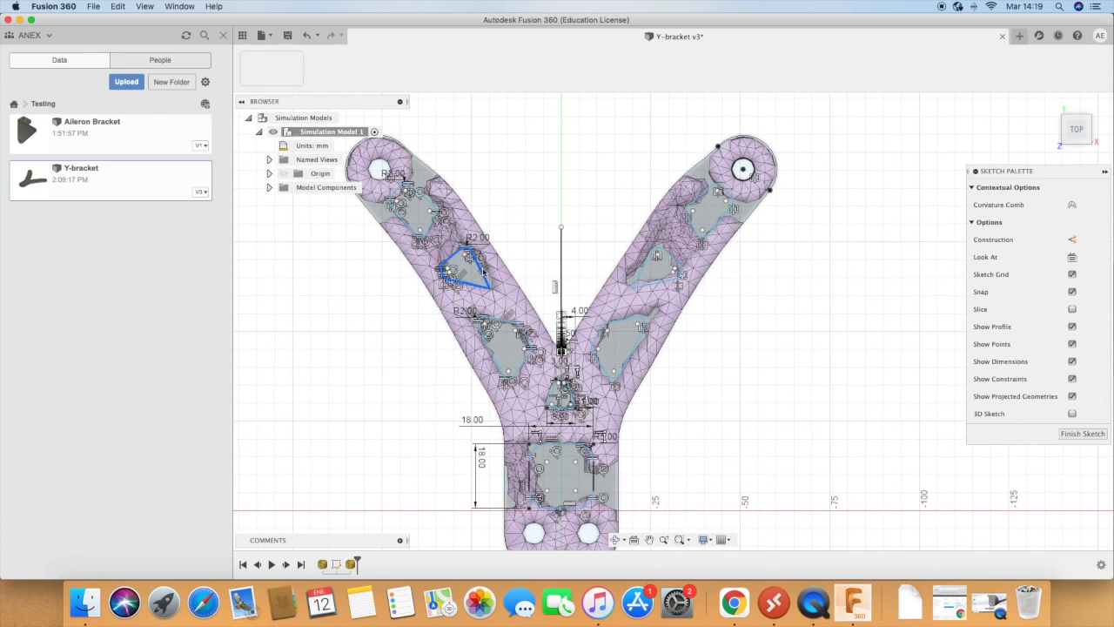
{"action": "left_click", "coordinate": [1082, 434]}
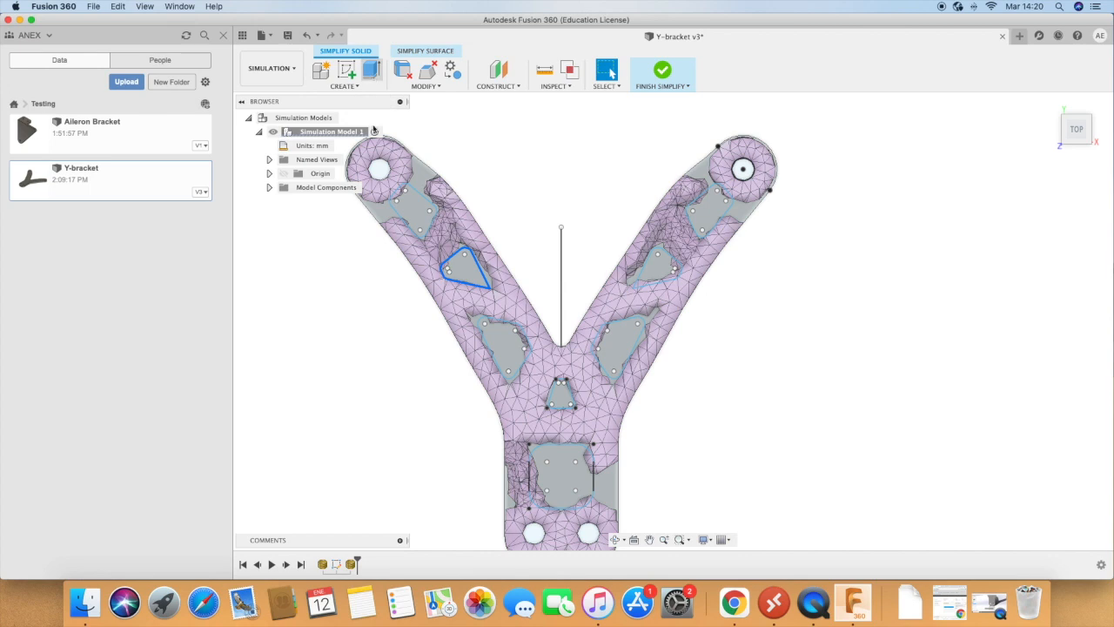
Step: Extrude the cutout profiles on both arms, the Y junction and the stem as a cut through the bracket at -35 mm
{"action": "key", "text": "e"}
{"action": "left_click", "coordinate": [419, 211]}
{"action": "left_click", "coordinate": [464, 265]}
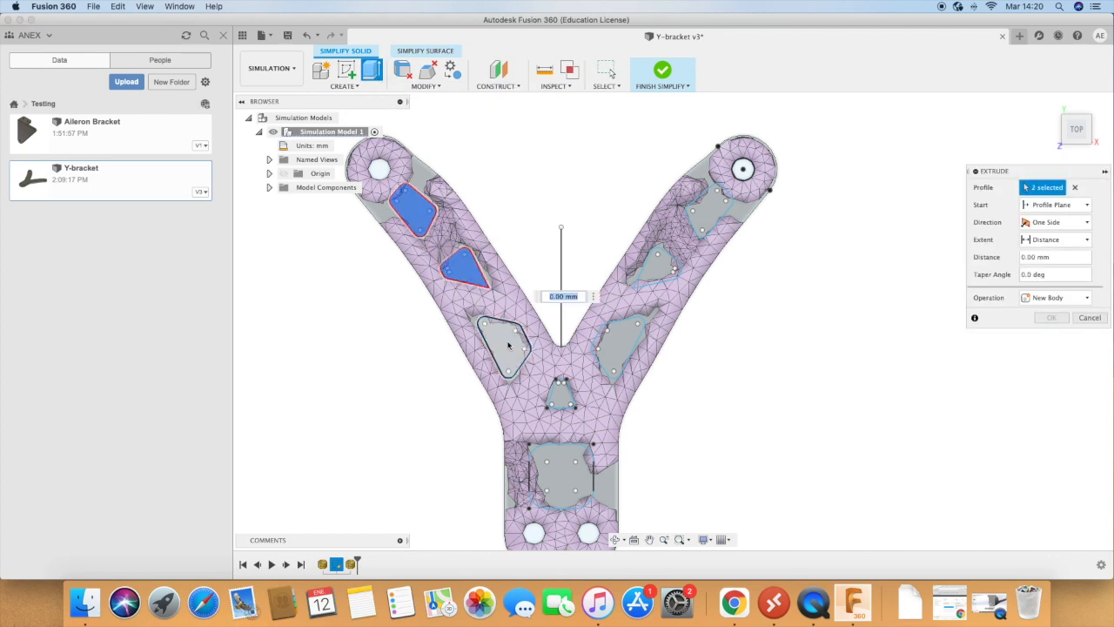
{"action": "left_click", "coordinate": [505, 344]}
{"action": "left_click", "coordinate": [563, 399]}
{"action": "left_click", "coordinate": [561, 475]}
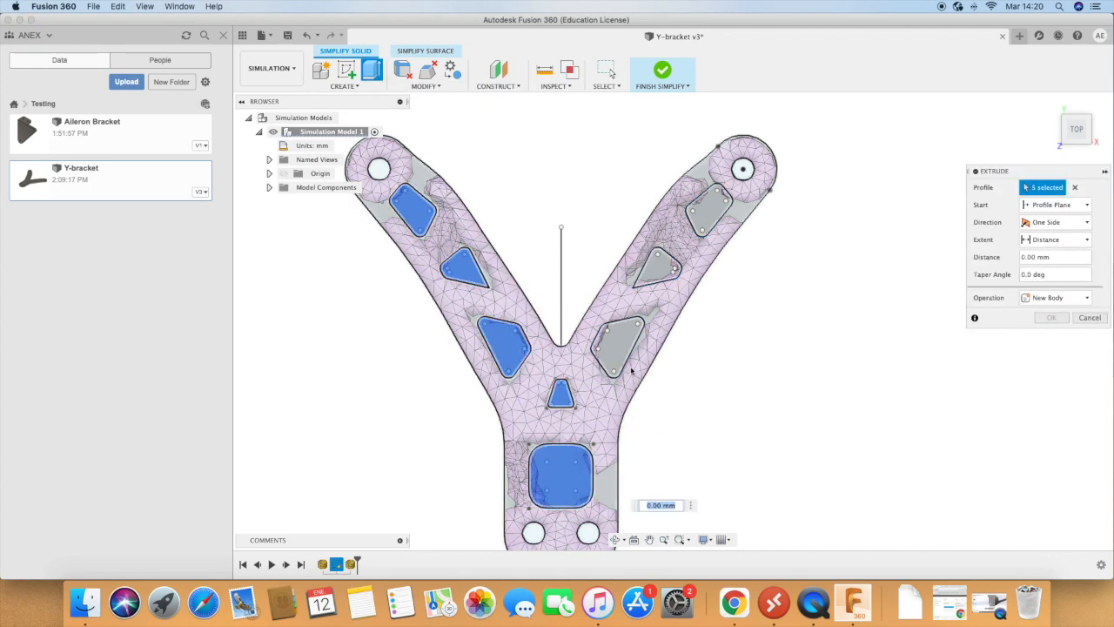
{"action": "left_click", "coordinate": [618, 344]}
{"action": "left_click", "coordinate": [664, 274]}
{"action": "left_click", "coordinate": [709, 209]}
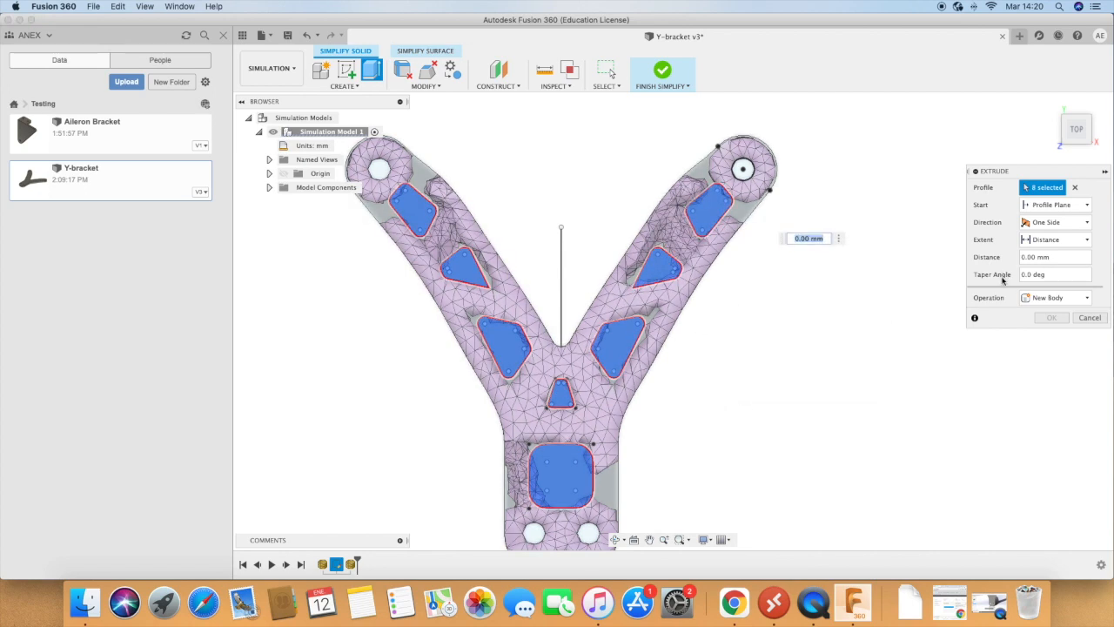
{"action": "left_click", "coordinate": [618, 540]}
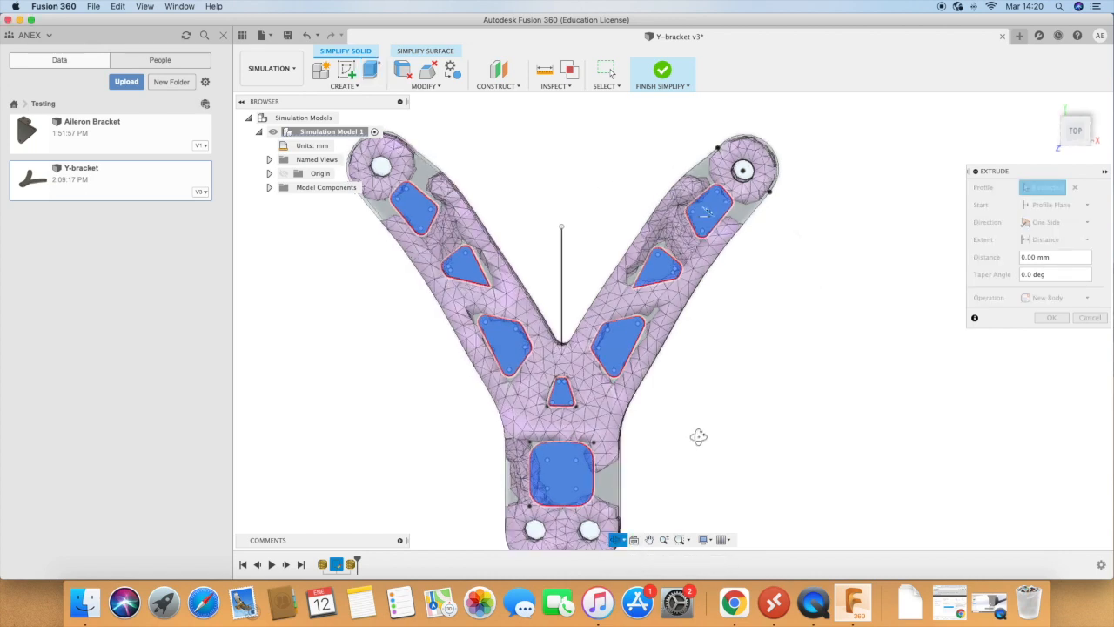
{"action": "left_click_drag", "start_coordinate": [699, 436], "coordinate": [665, 472]}
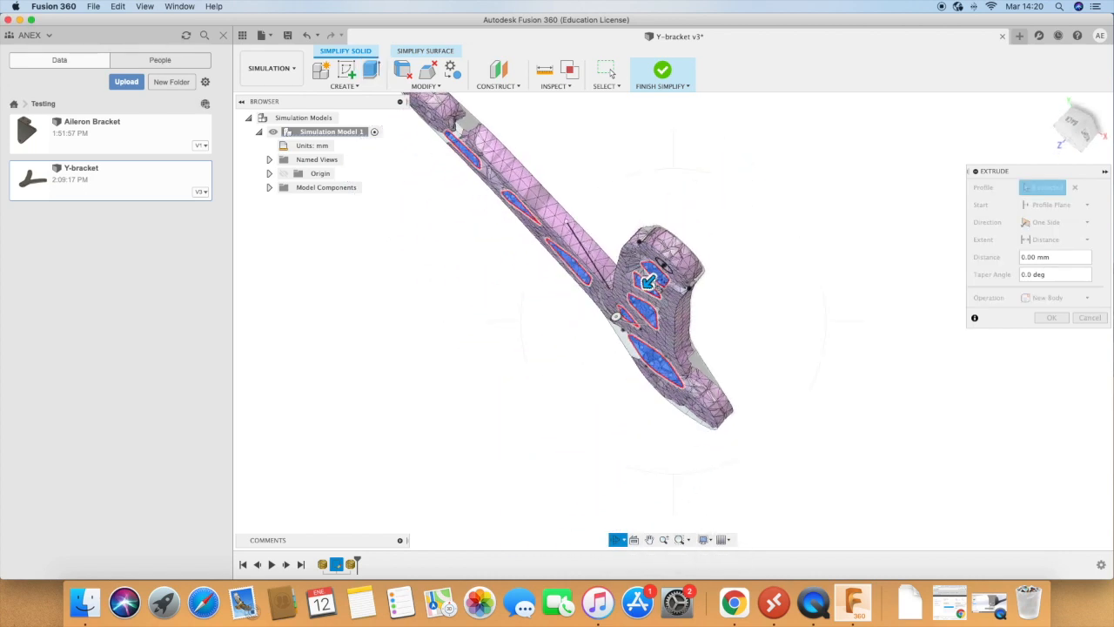
{"action": "key", "text": "Escape"}
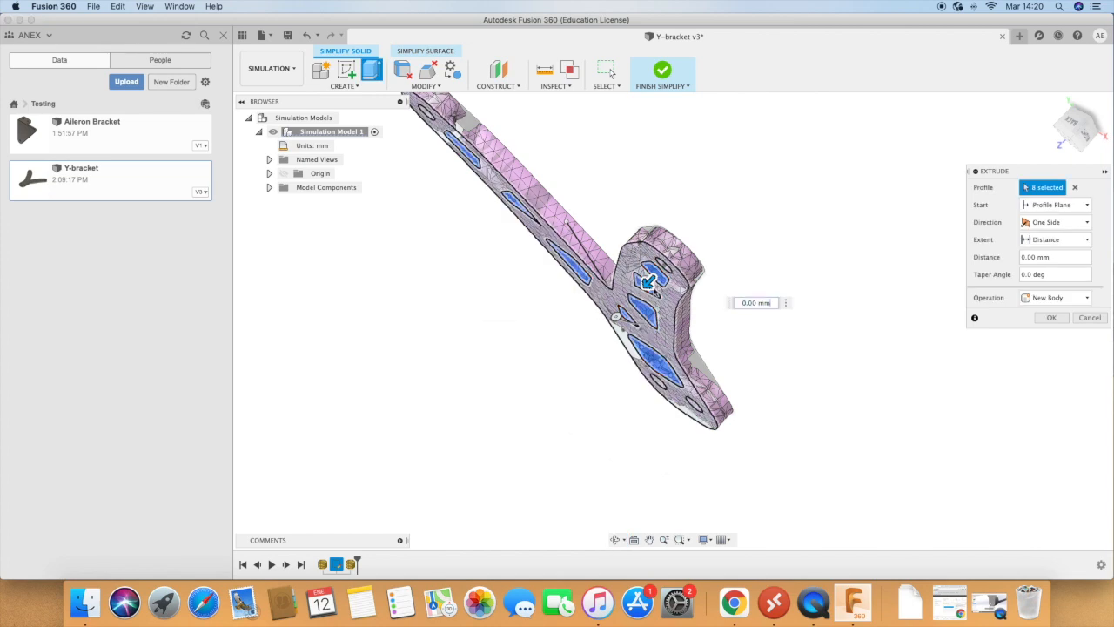
{"action": "left_click_drag", "start_coordinate": [648, 281], "coordinate": [700, 257]}
{"action": "left_click", "coordinate": [695, 257]}
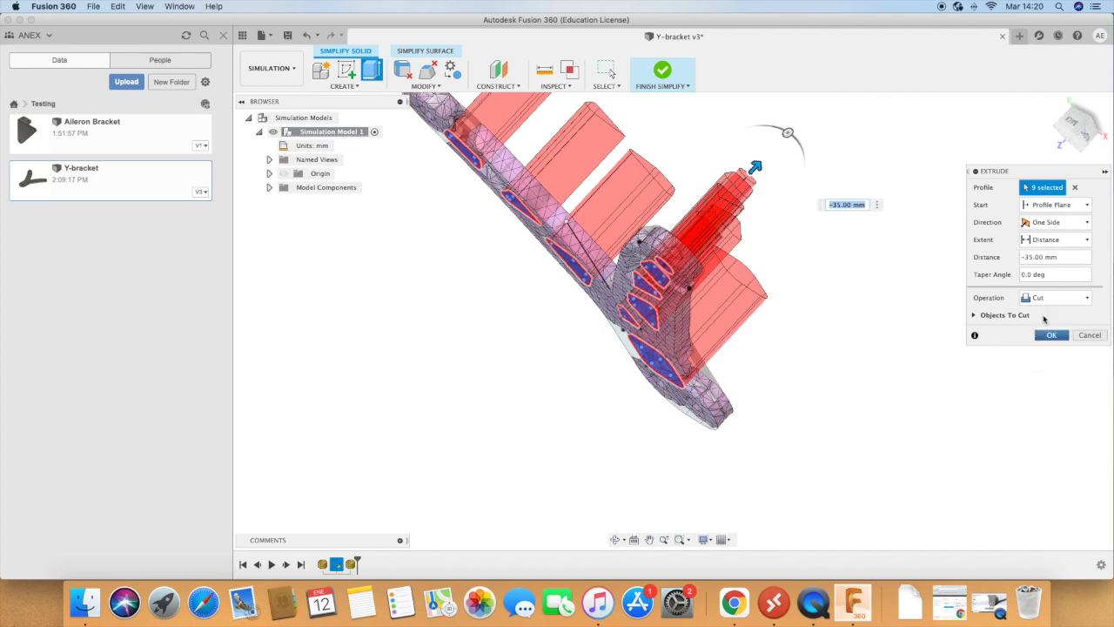
{"action": "left_click", "coordinate": [1052, 335]}
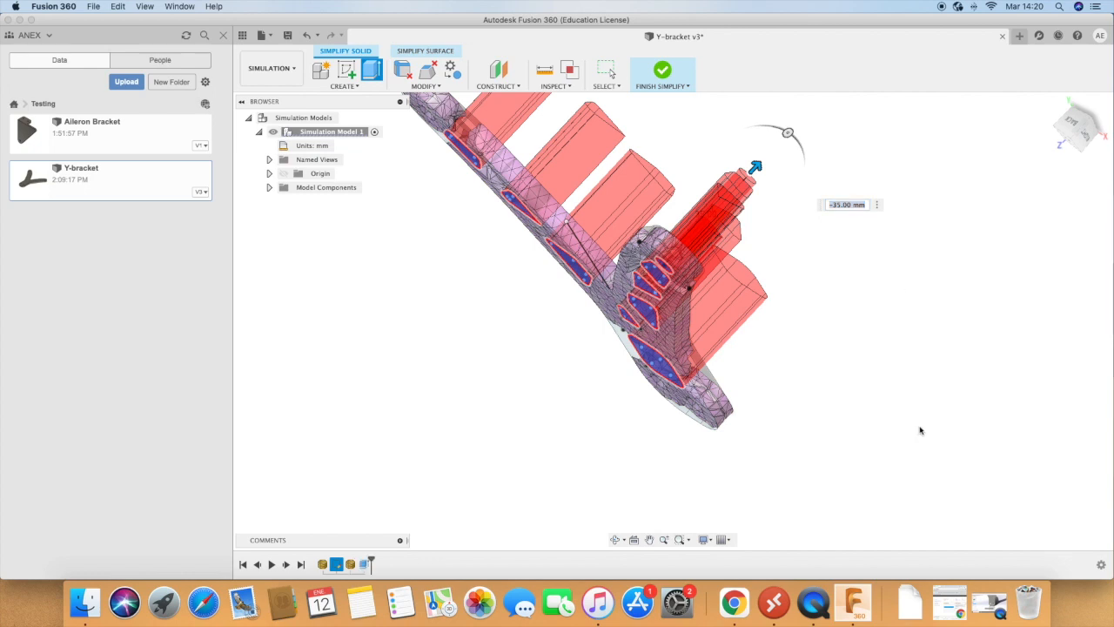
Step: Finish simplifying the model and close the shape optimization results
{"action": "left_click", "coordinate": [663, 75]}
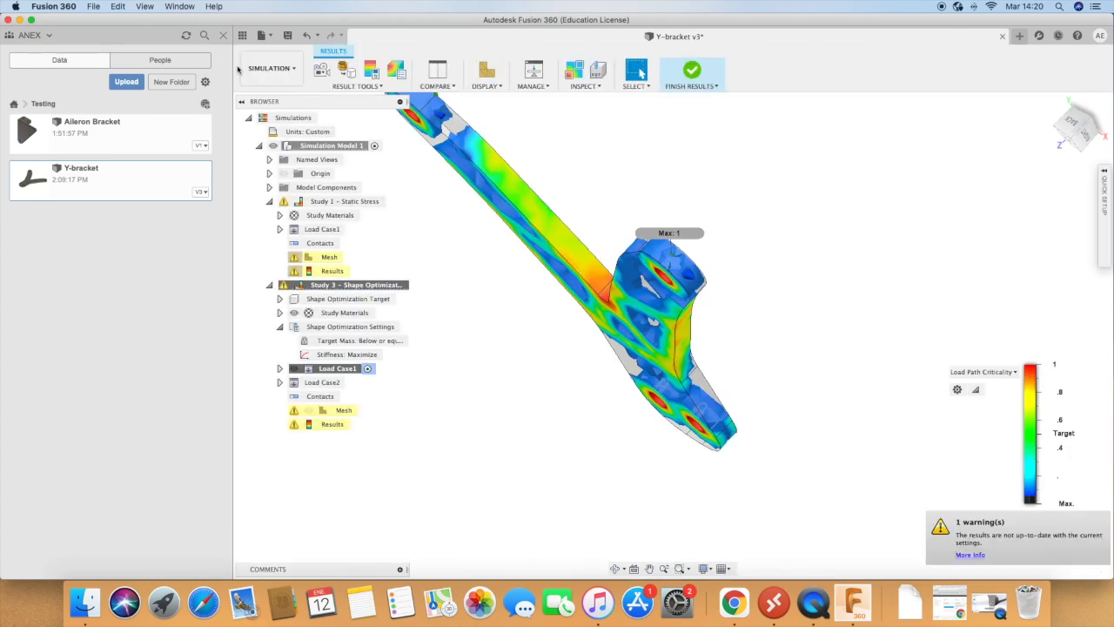
{"action": "left_click", "coordinate": [615, 569]}
{"action": "left_click_drag", "start_coordinate": [579, 412], "coordinate": [642, 372]}
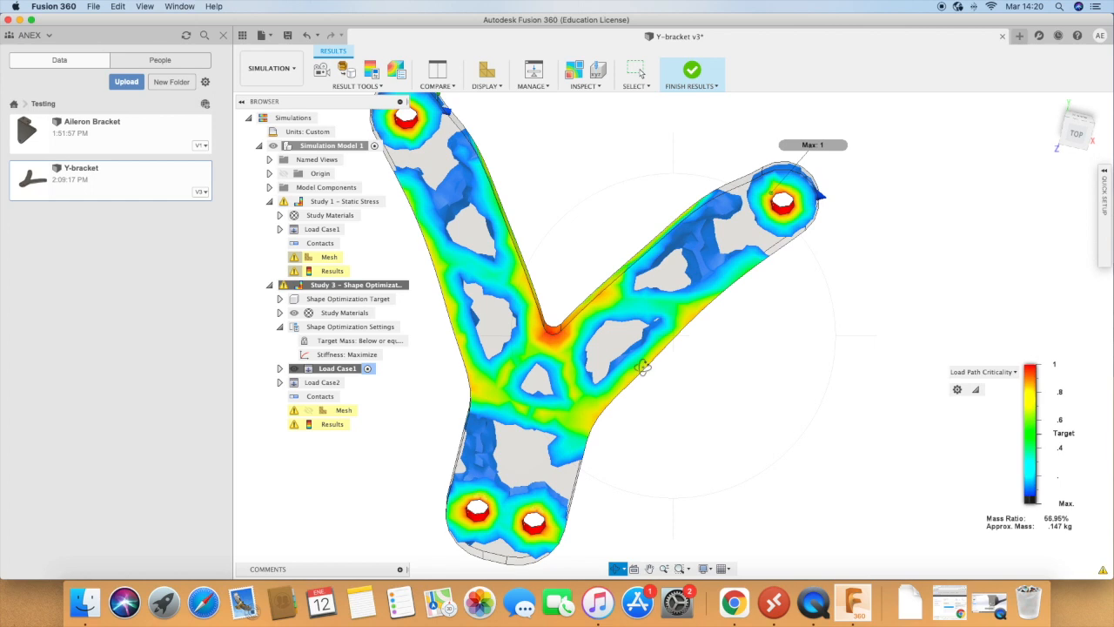
{"action": "scroll", "coordinate": [759, 389], "scroll_direction": "down", "scroll_amount": 3}
{"action": "left_click_drag", "start_coordinate": [785, 387], "coordinate": [791, 409]}
{"action": "left_click", "coordinate": [692, 75]}
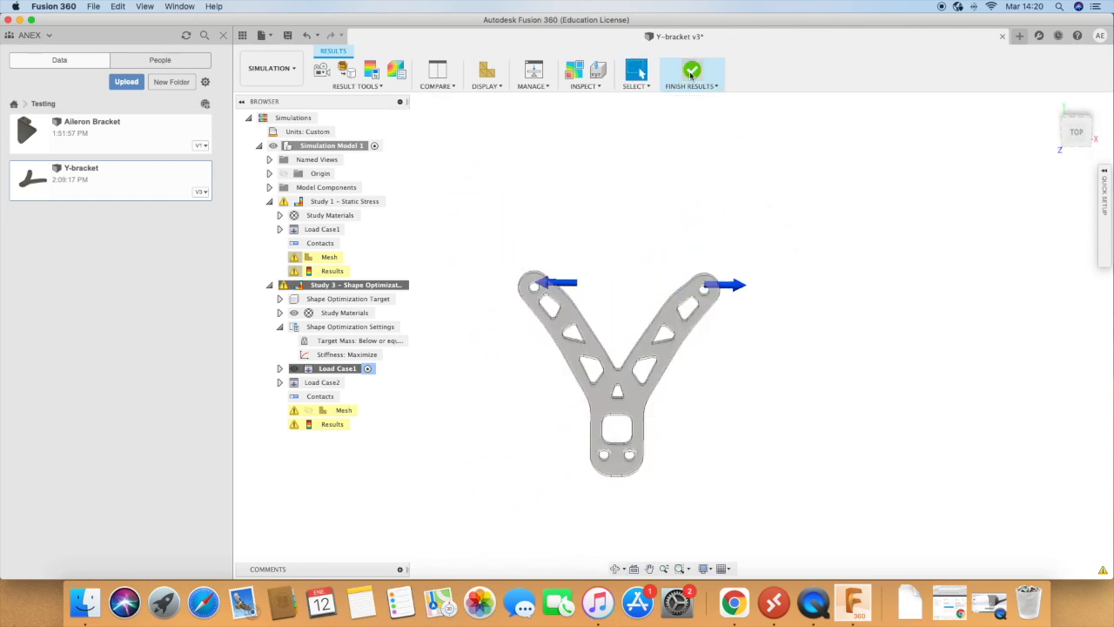
Step: Create a new Static Stress study for the bracket with the cutouts
{"action": "scroll", "coordinate": [604, 362], "scroll_direction": "up", "scroll_amount": 2}
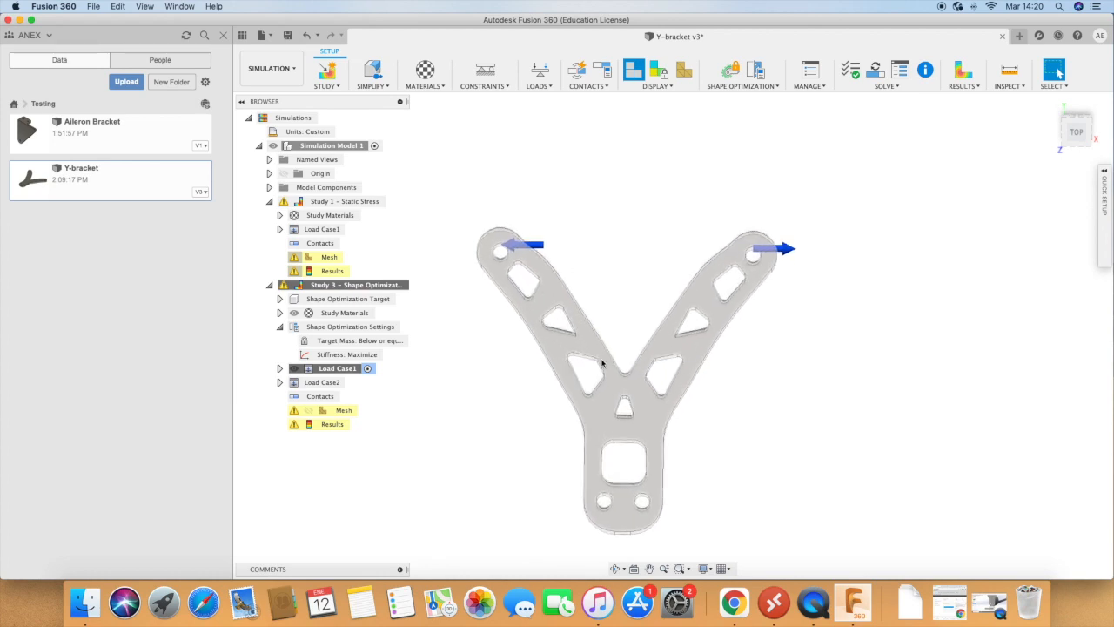
{"action": "scroll", "coordinate": [601, 365], "scroll_direction": "up", "scroll_amount": 1}
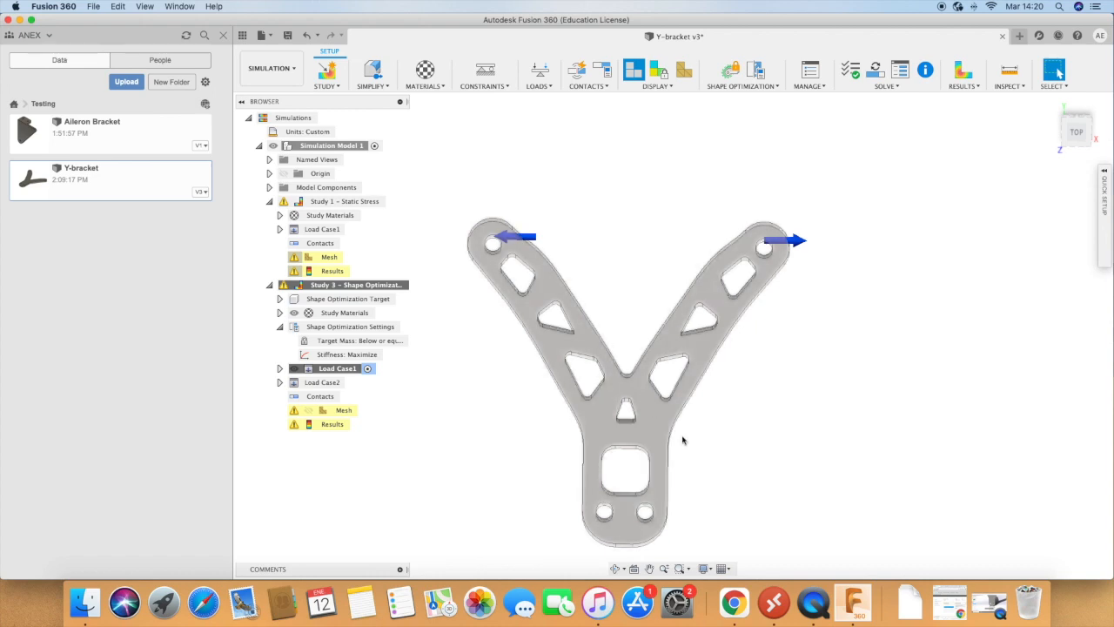
{"action": "left_click", "coordinate": [332, 79]}
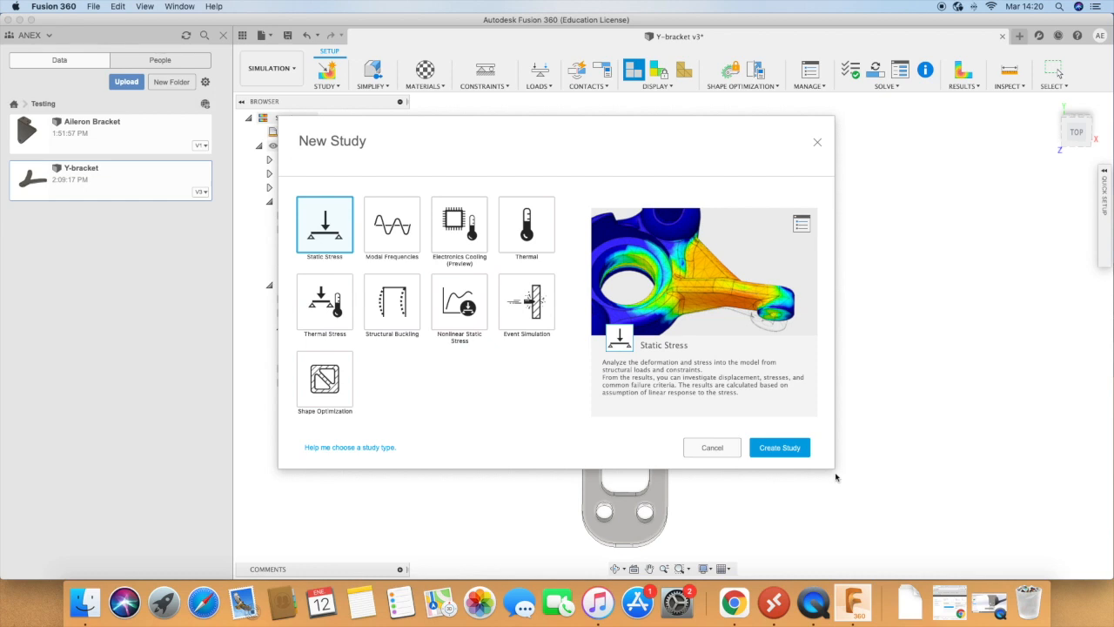
{"action": "left_click", "coordinate": [788, 449]}
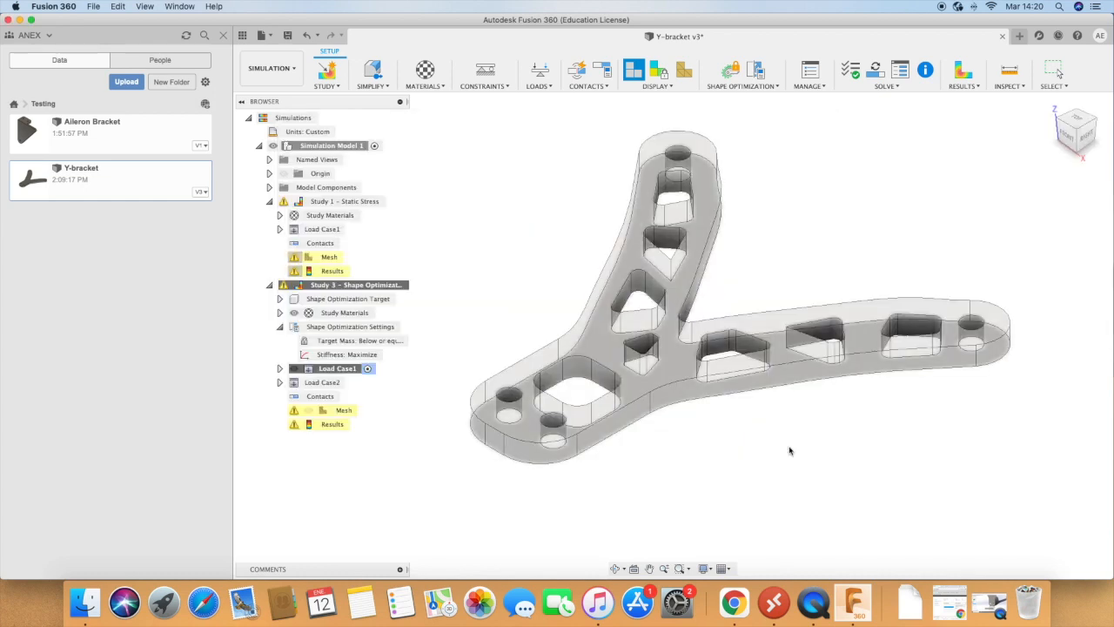
Step: Apply a Fixed constraint on all axes to the inner faces of the two mounting holes in the bracket's stem
{"action": "scroll", "coordinate": [828, 484], "scroll_direction": "down", "scroll_amount": 2}
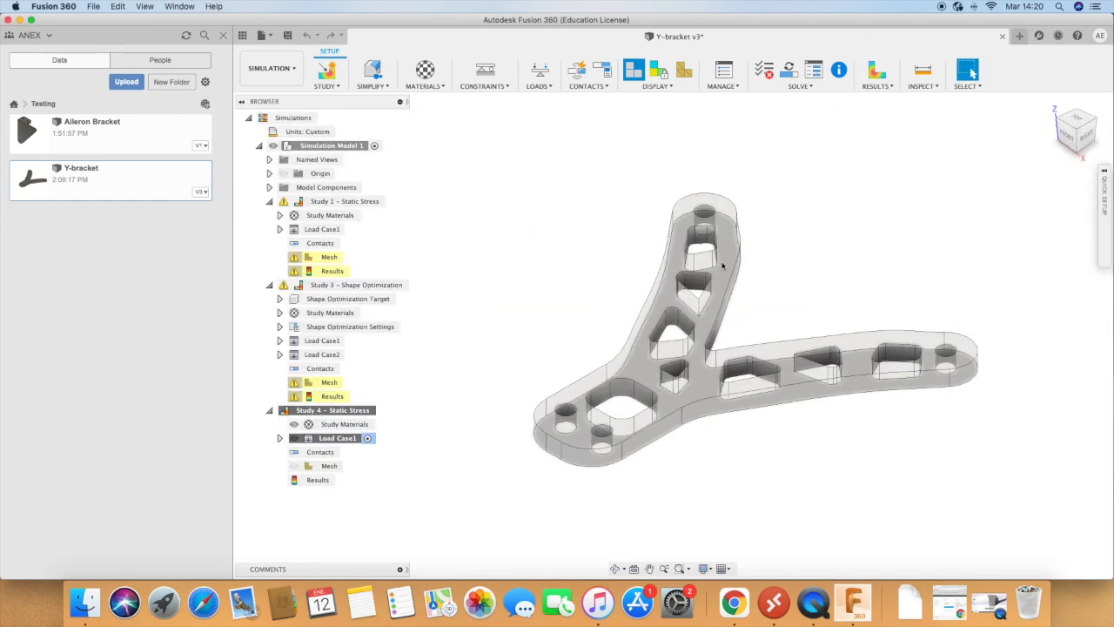
{"action": "left_click", "coordinate": [486, 73]}
{"action": "left_click", "coordinate": [566, 415]}
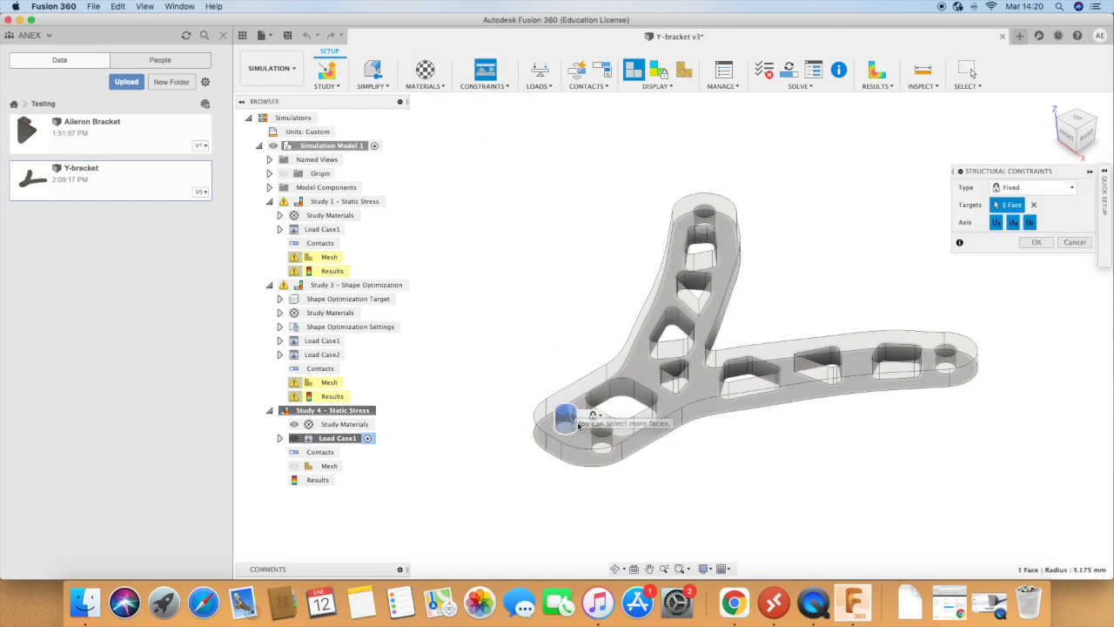
{"action": "left_click", "coordinate": [601, 435]}
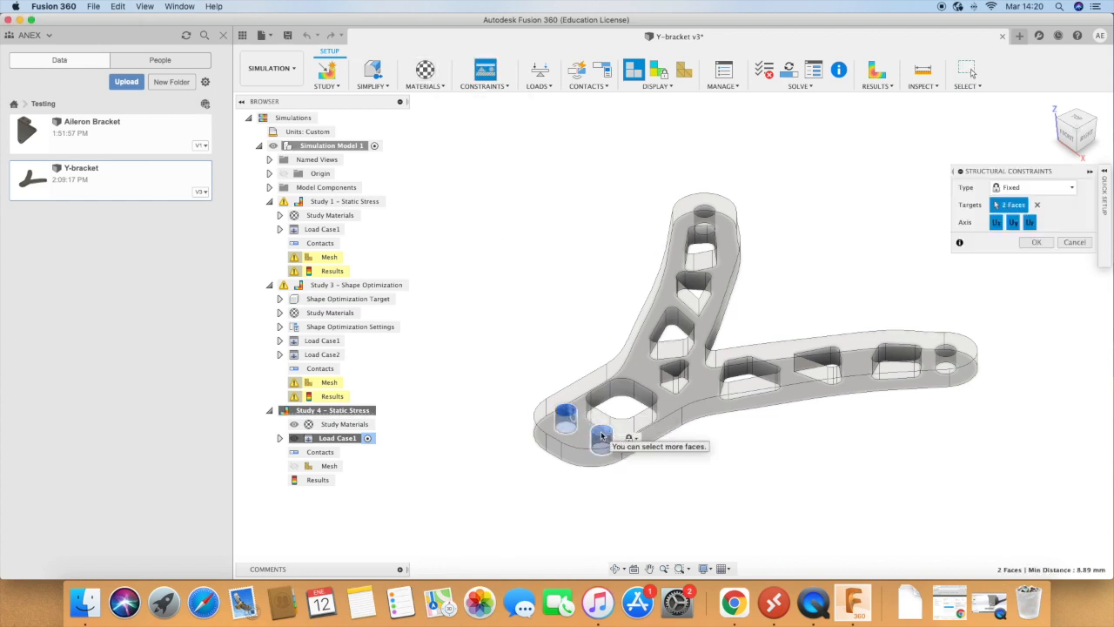
{"action": "left_click", "coordinate": [1040, 244]}
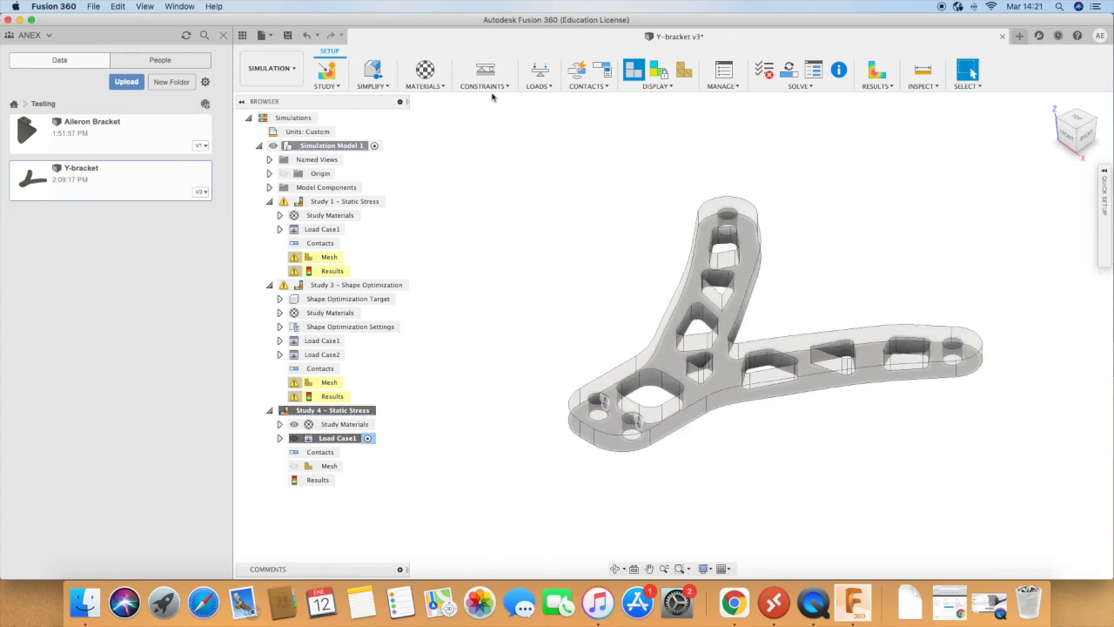
Step: Apply a structural force to the inner face of the left arm's end hole, pointing outward at an X angle of 90 degrees
{"action": "left_click", "coordinate": [540, 70]}
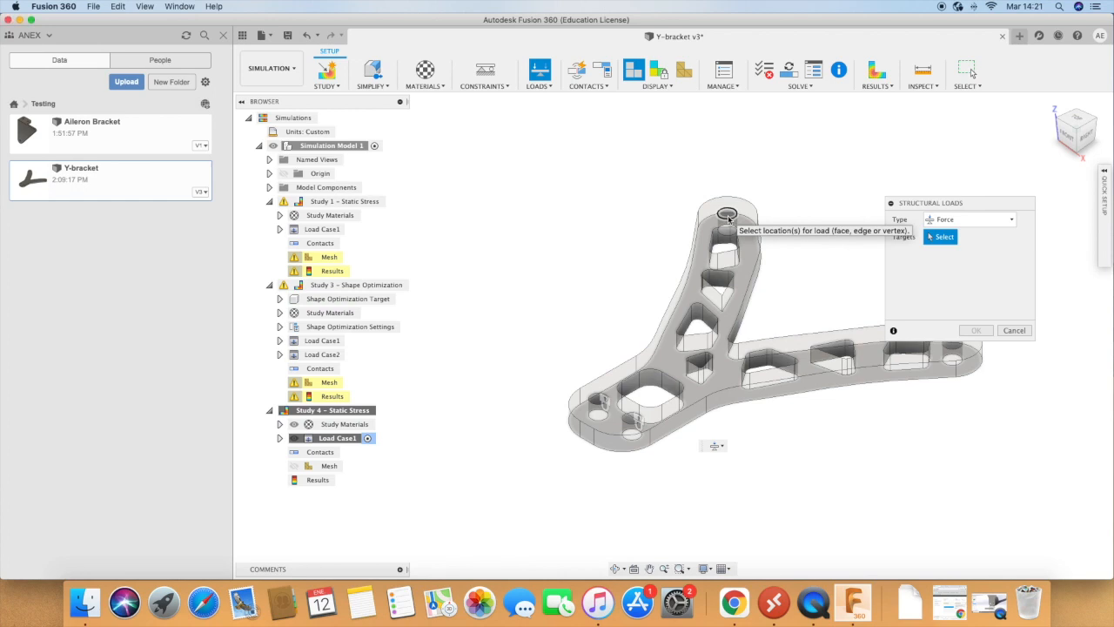
{"action": "left_click", "coordinate": [729, 218]}
{"action": "left_click", "coordinate": [730, 218]}
{"action": "scroll", "coordinate": [730, 218], "scroll_direction": "up", "scroll_amount": 2}
{"action": "scroll", "coordinate": [729, 218], "scroll_direction": "up", "scroll_amount": 4}
{"action": "left_click", "coordinate": [726, 223]}
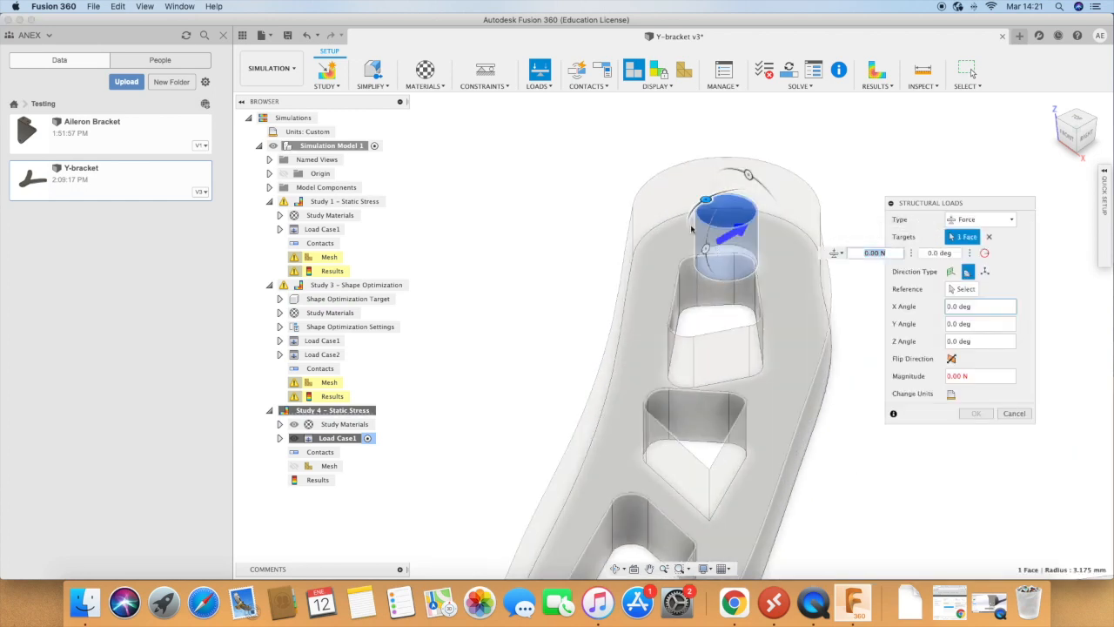
{"action": "left_click_drag", "start_coordinate": [705, 200], "coordinate": [685, 260]}
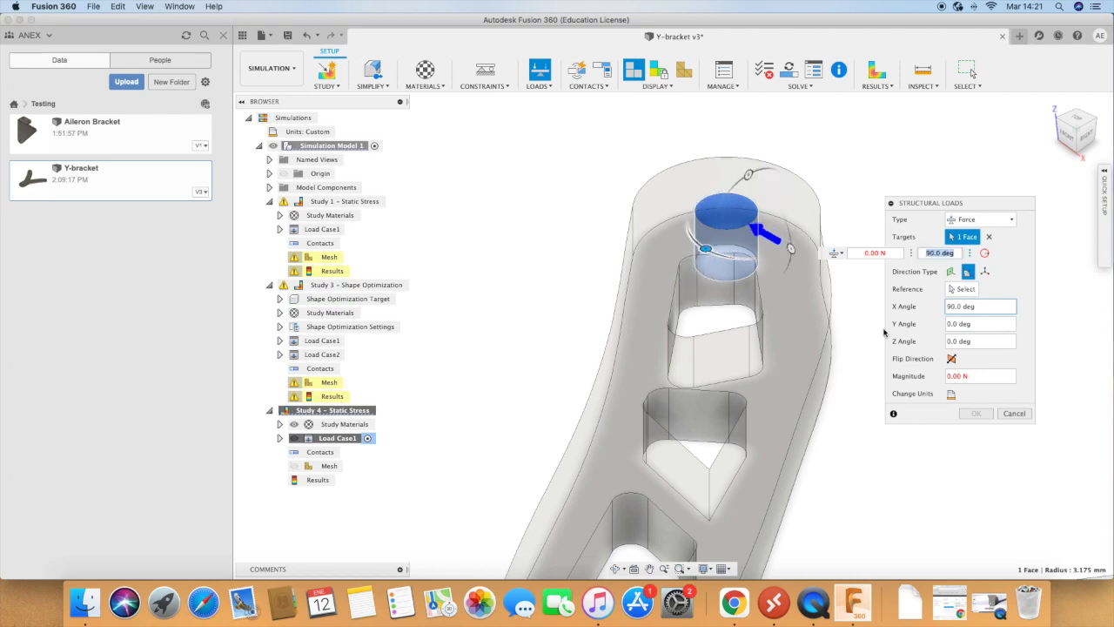
{"action": "left_click", "coordinate": [978, 377]}
{"action": "type", "text": "500"}
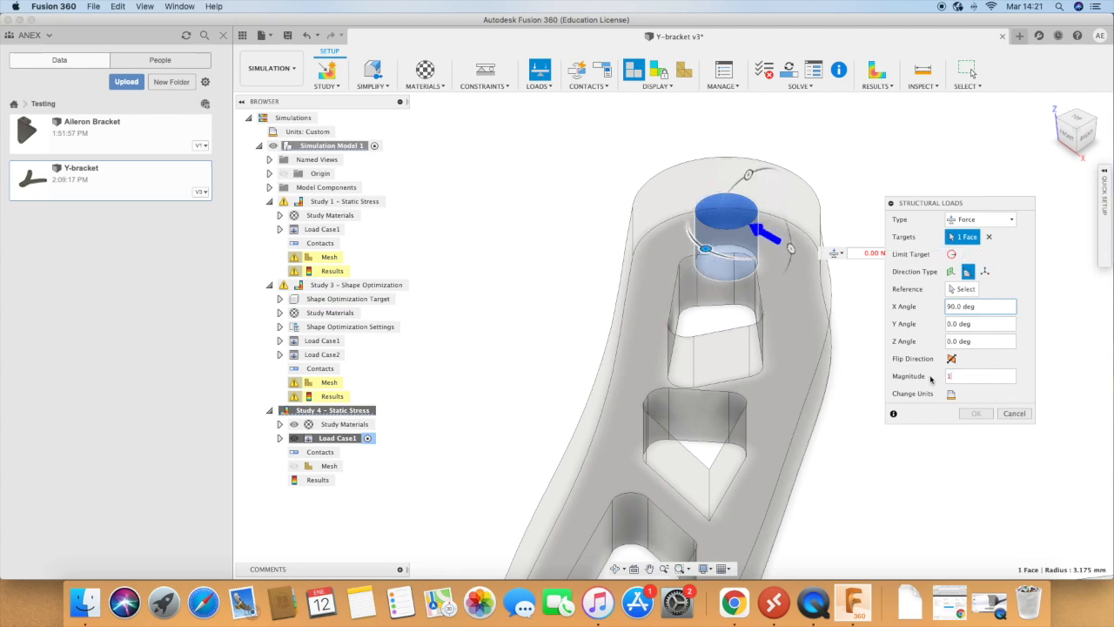
{"action": "left_click", "coordinate": [984, 415]}
Step: Apply a 100 N force to the inner face of the right arm's end hole, pointing outward at an X angle of -90 degrees
{"action": "scroll", "coordinate": [694, 252], "scroll_direction": "down", "scroll_amount": 2}
{"action": "scroll", "coordinate": [695, 251], "scroll_direction": "down", "scroll_amount": 10}
{"action": "scroll", "coordinate": [709, 244], "scroll_direction": "up", "scroll_amount": 10}
{"action": "scroll", "coordinate": [693, 239], "scroll_direction": "down", "scroll_amount": 4}
{"action": "scroll", "coordinate": [699, 214], "scroll_direction": "up", "scroll_amount": 5}
{"action": "left_click", "coordinate": [699, 203]}
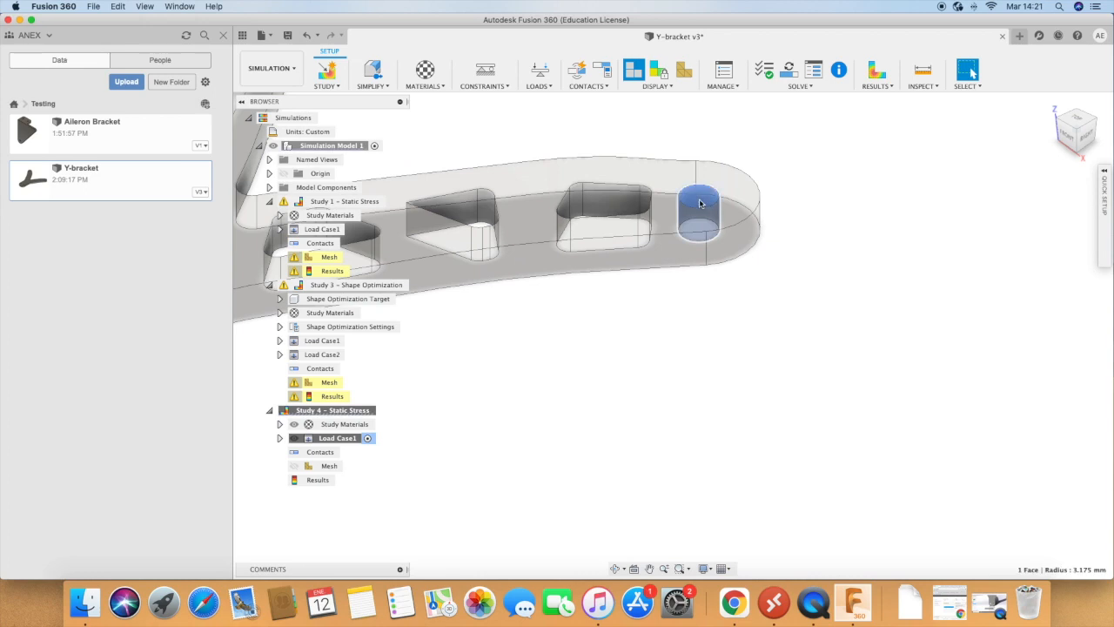
{"action": "left_click", "coordinate": [538, 73]}
{"action": "left_click_drag", "start_coordinate": [670, 181], "coordinate": [756, 179]}
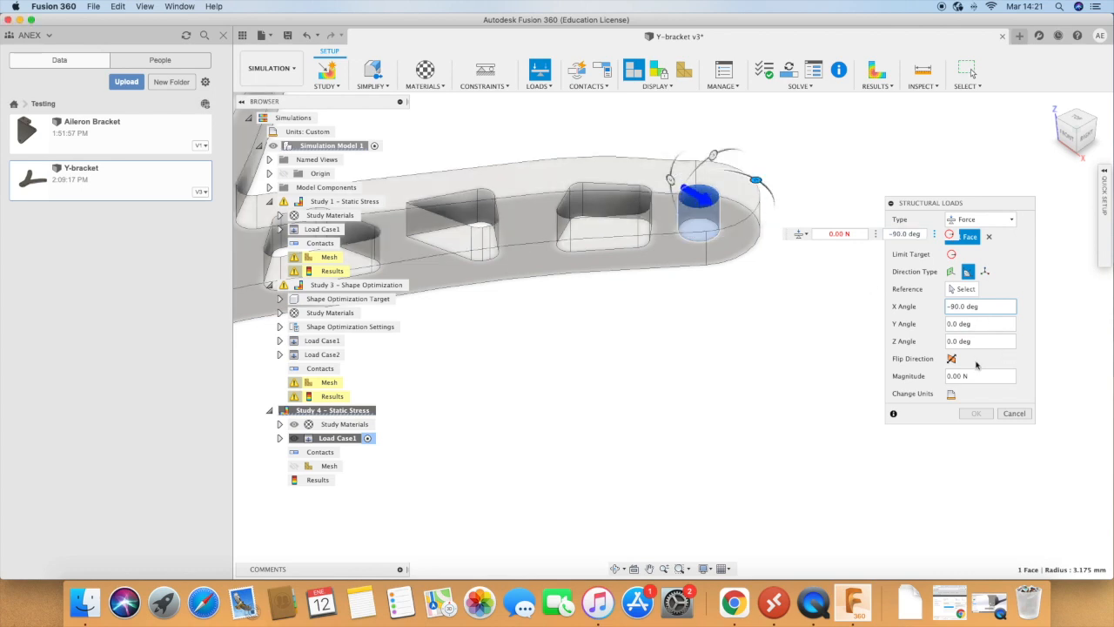
{"action": "left_click", "coordinate": [976, 380]}
{"action": "type", "text": "100"}
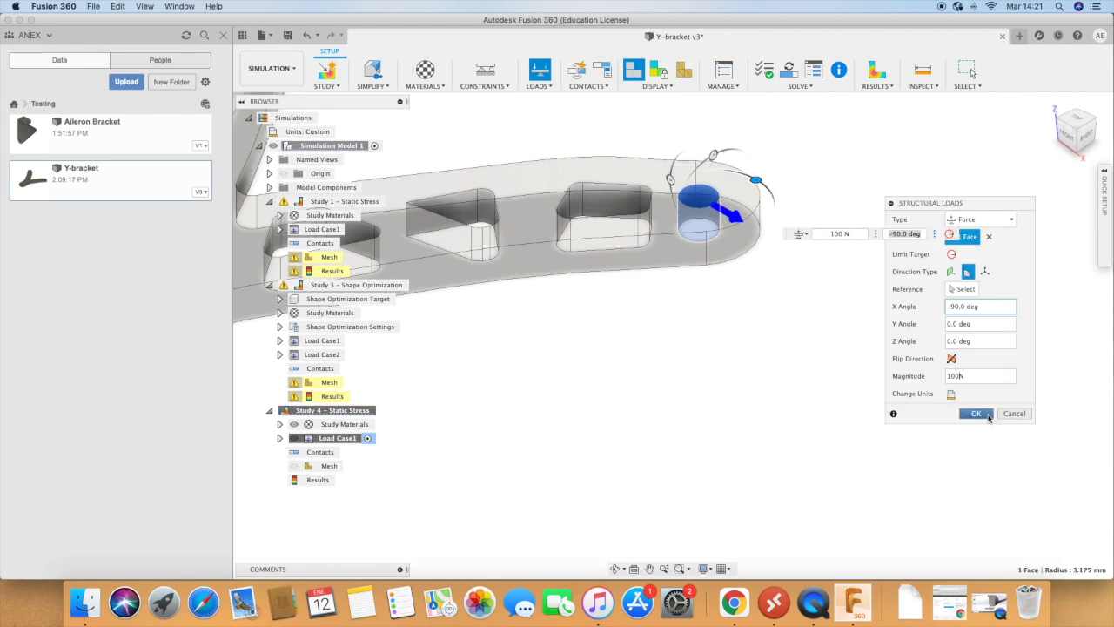
{"action": "left_click", "coordinate": [976, 413]}
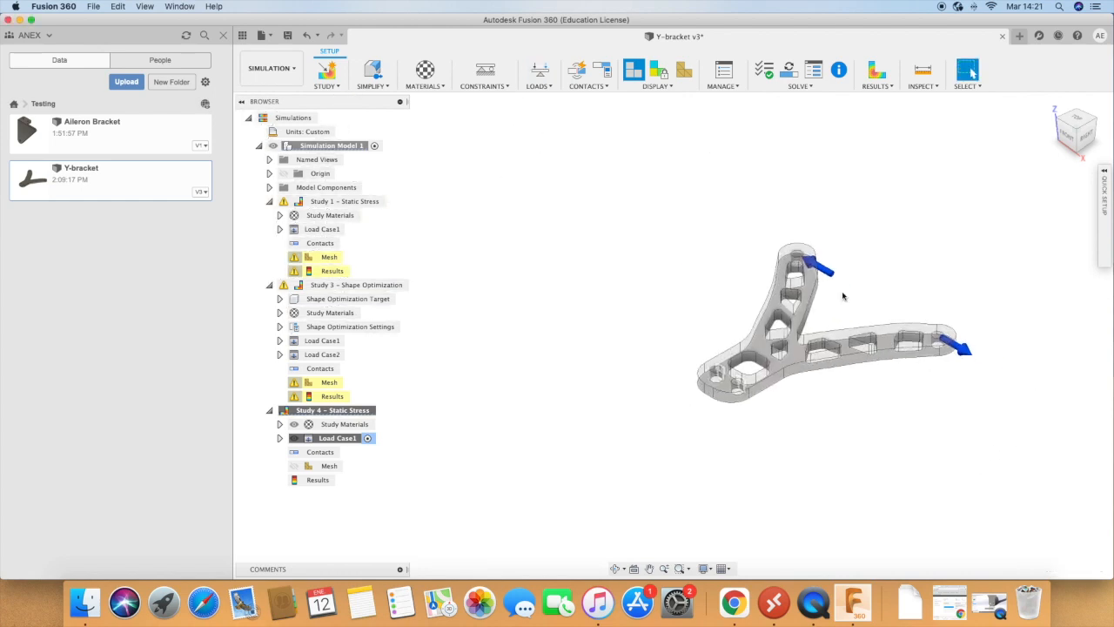
Step: Run the pre-check and solve Study 4 - Static Stress on the cloud
{"action": "left_click", "coordinate": [766, 75]}
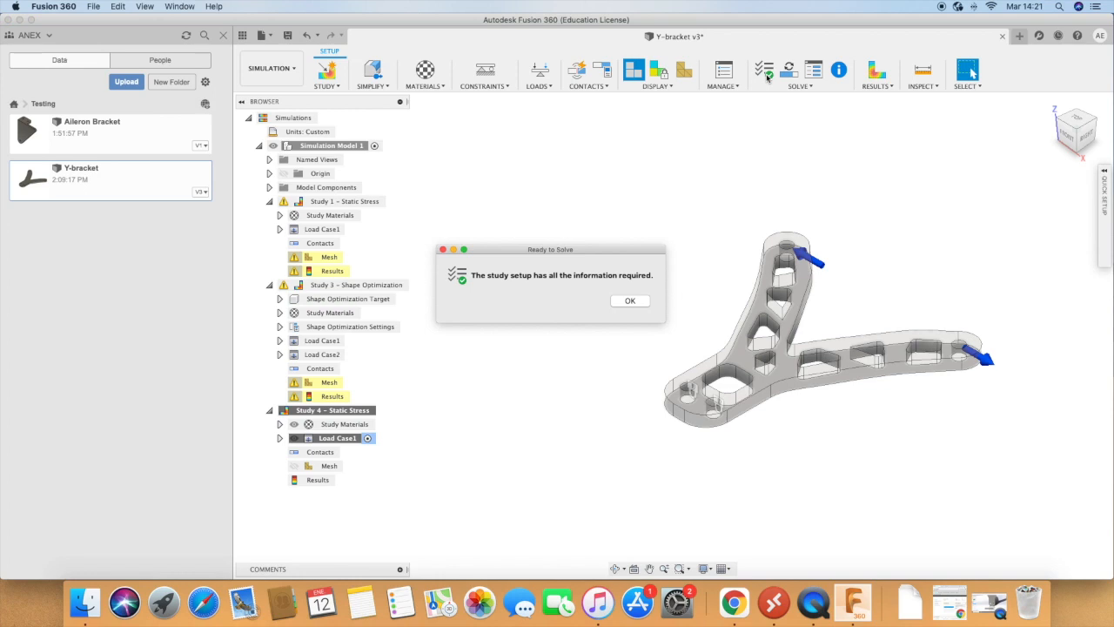
{"action": "left_click", "coordinate": [630, 301]}
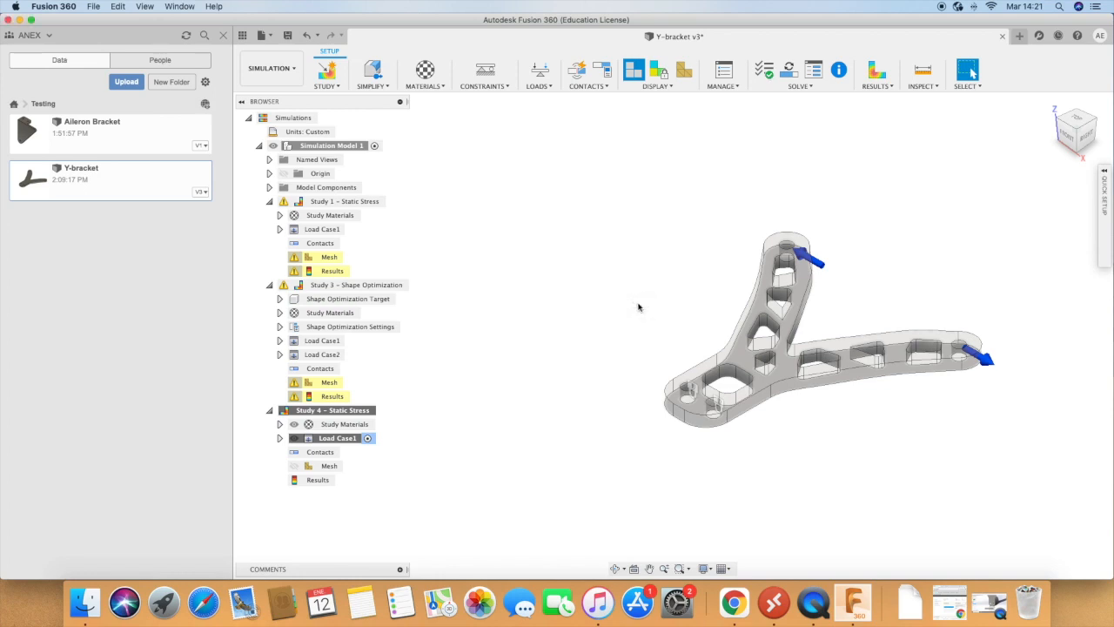
{"action": "left_click", "coordinate": [794, 86]}
{"action": "left_click", "coordinate": [784, 113]}
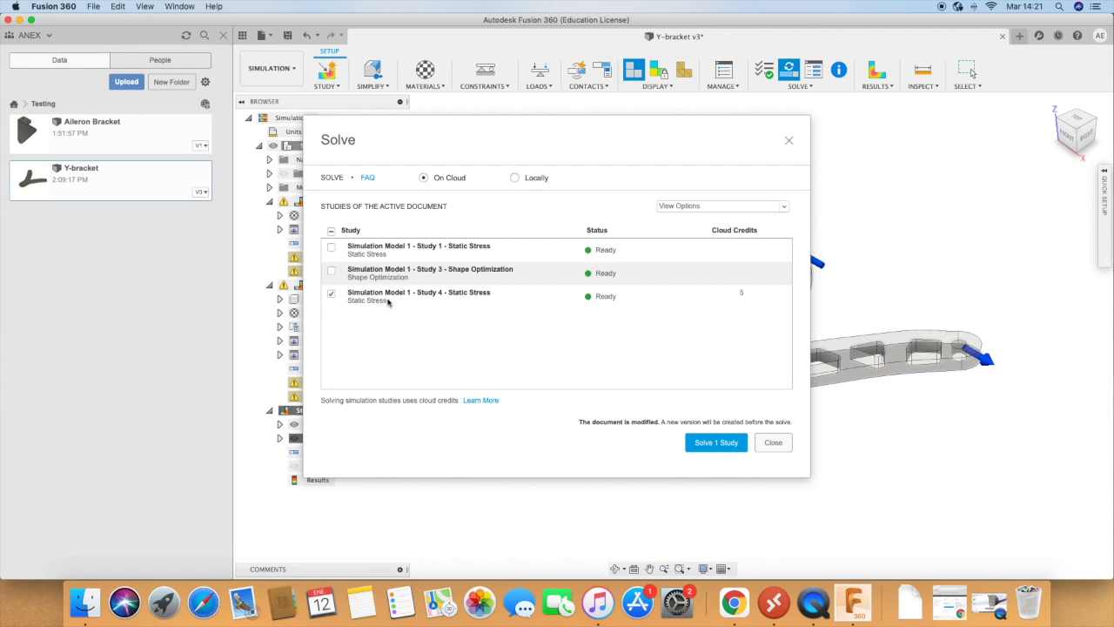
{"action": "left_click", "coordinate": [718, 444]}
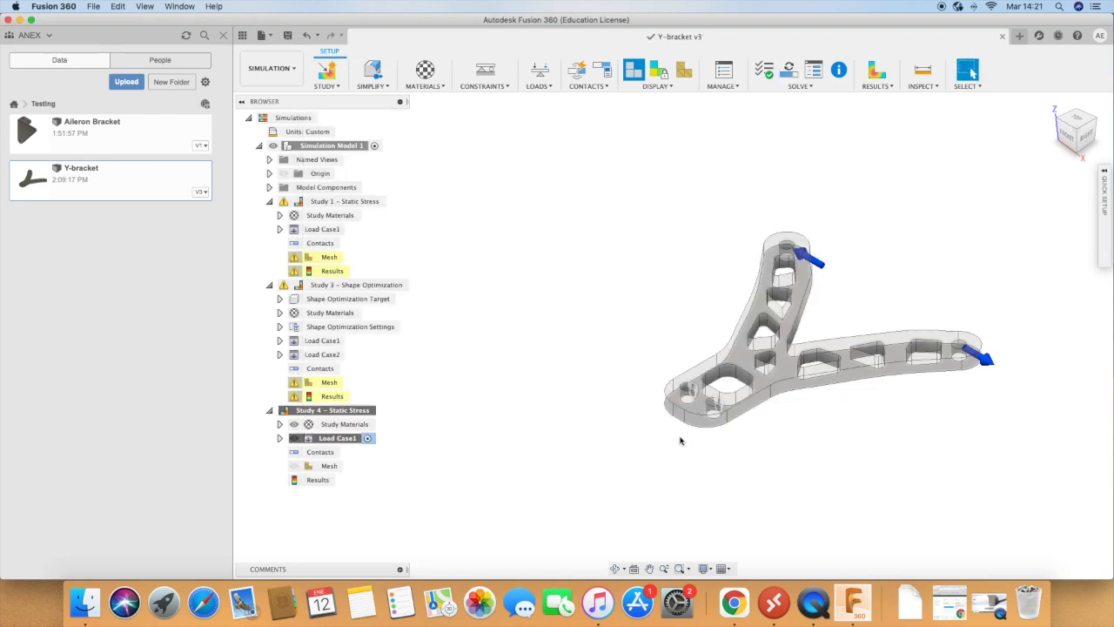
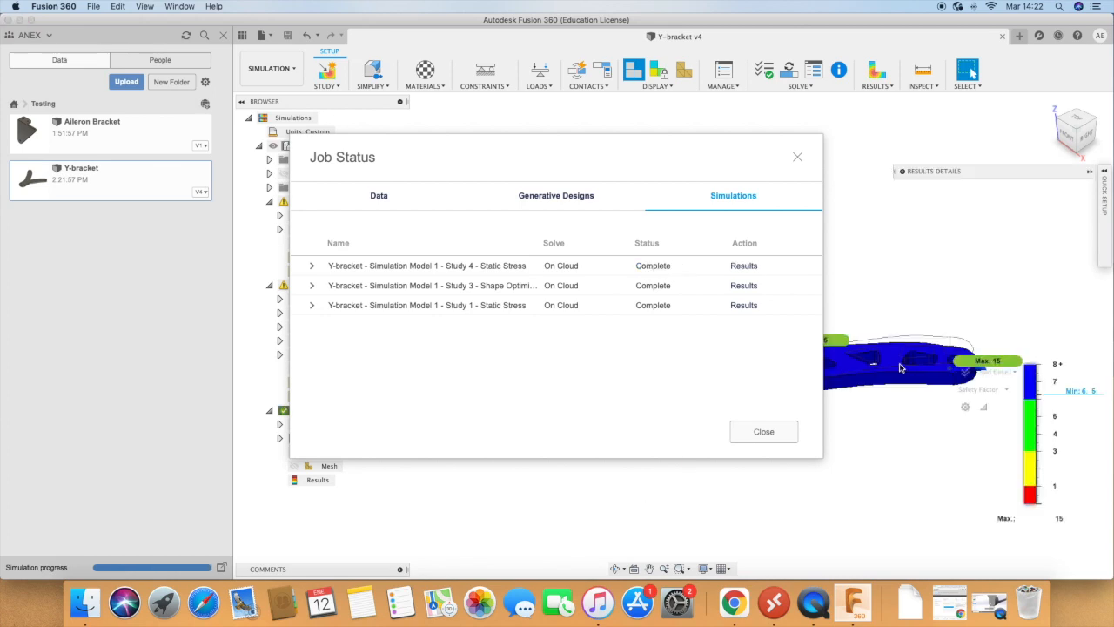
Step: Dismiss the job status and display the bracket's stress results for Study 4 instead of the safety factor, viewed from above
{"action": "left_click", "coordinate": [754, 436]}
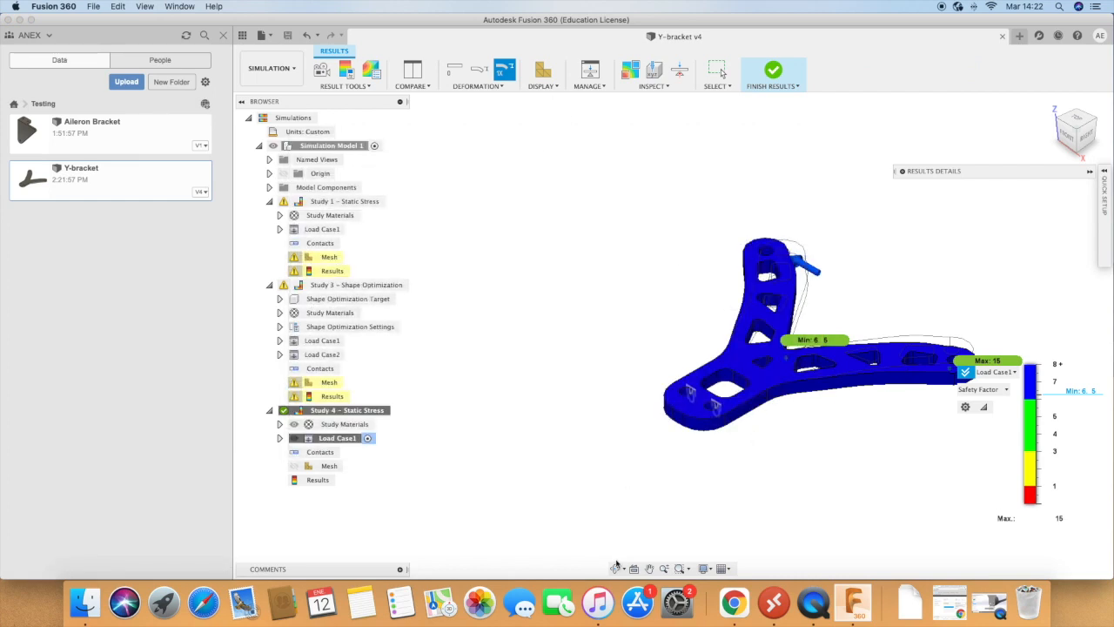
{"action": "left_click", "coordinate": [616, 567]}
{"action": "left_click_drag", "start_coordinate": [620, 304], "coordinate": [647, 373]}
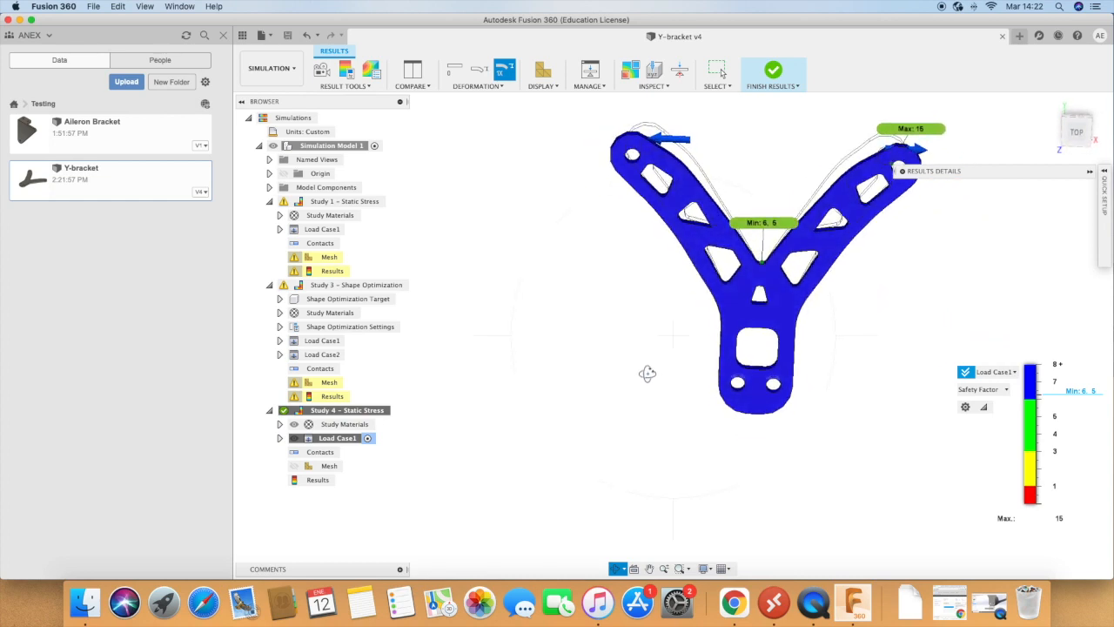
{"action": "scroll", "coordinate": [772, 218], "scroll_direction": "up", "scroll_amount": 5}
{"action": "scroll", "coordinate": [772, 218], "scroll_direction": "up", "scroll_amount": 3}
{"action": "scroll", "coordinate": [803, 342], "scroll_direction": "down", "scroll_amount": 3}
{"action": "left_click", "coordinate": [1006, 394]}
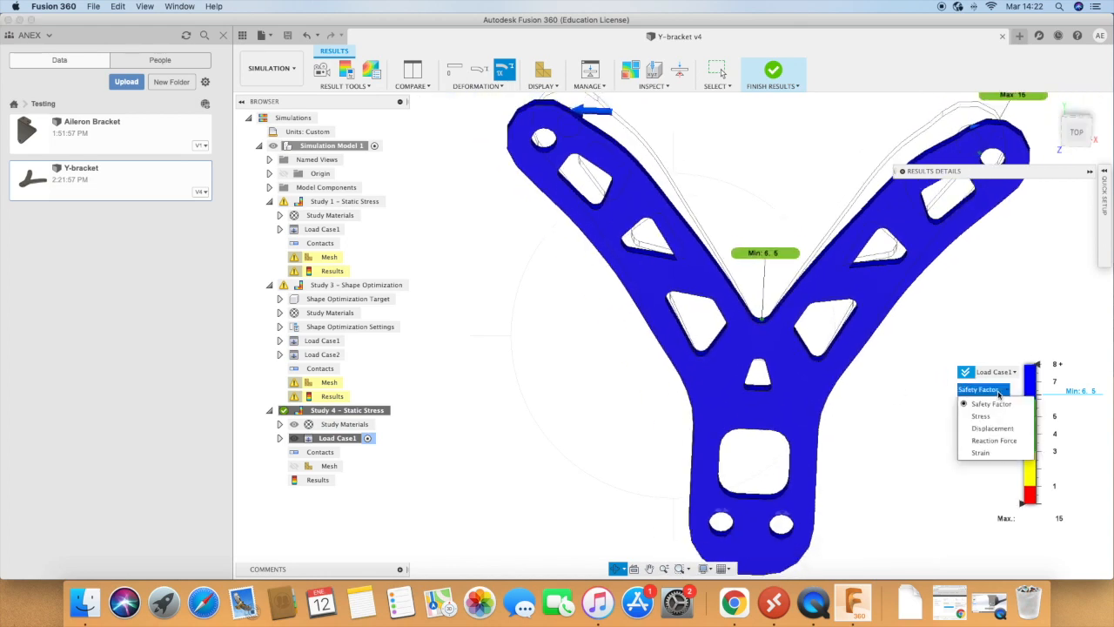
{"action": "left_click", "coordinate": [994, 416]}
{"action": "scroll", "coordinate": [592, 341], "scroll_direction": "down", "scroll_amount": 3}
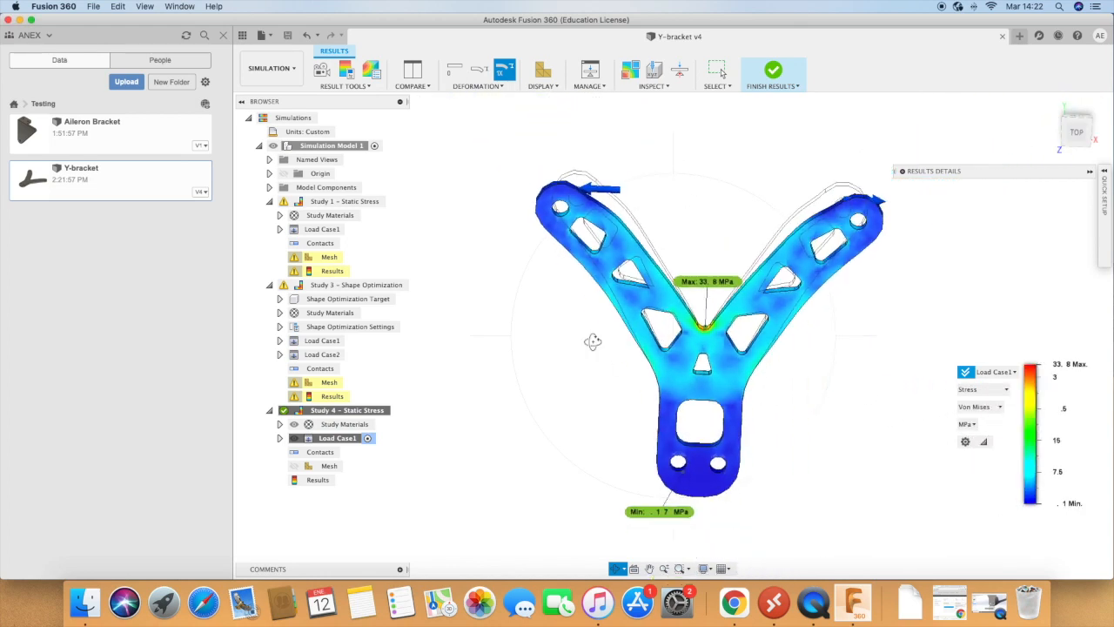
{"action": "scroll", "coordinate": [845, 251], "scroll_direction": "up", "scroll_amount": 2}
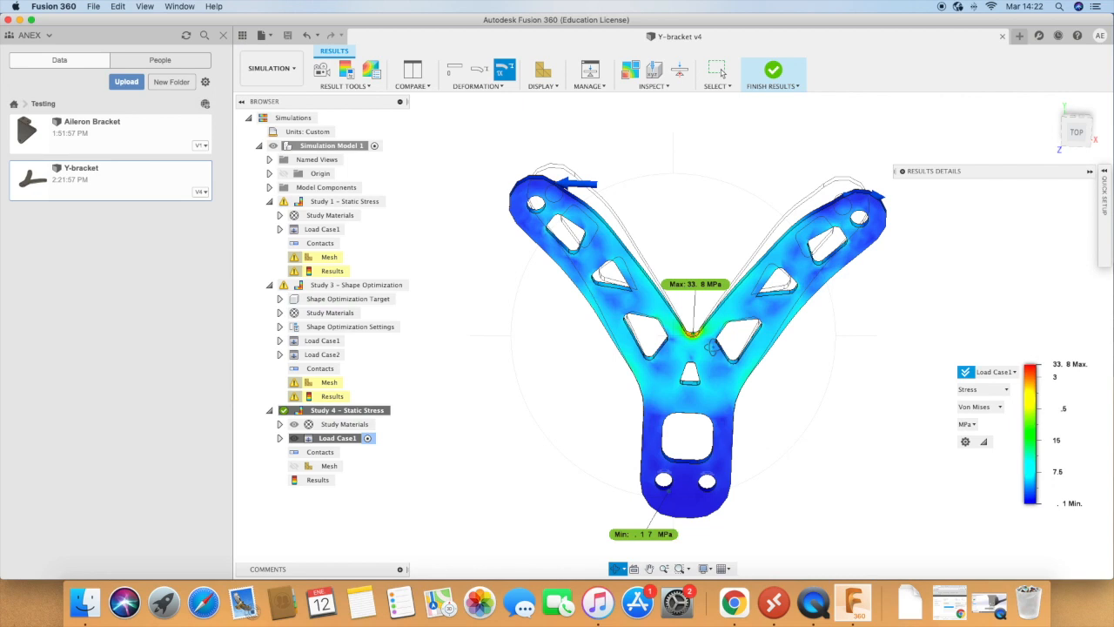
{"action": "left_click", "coordinate": [773, 72]}
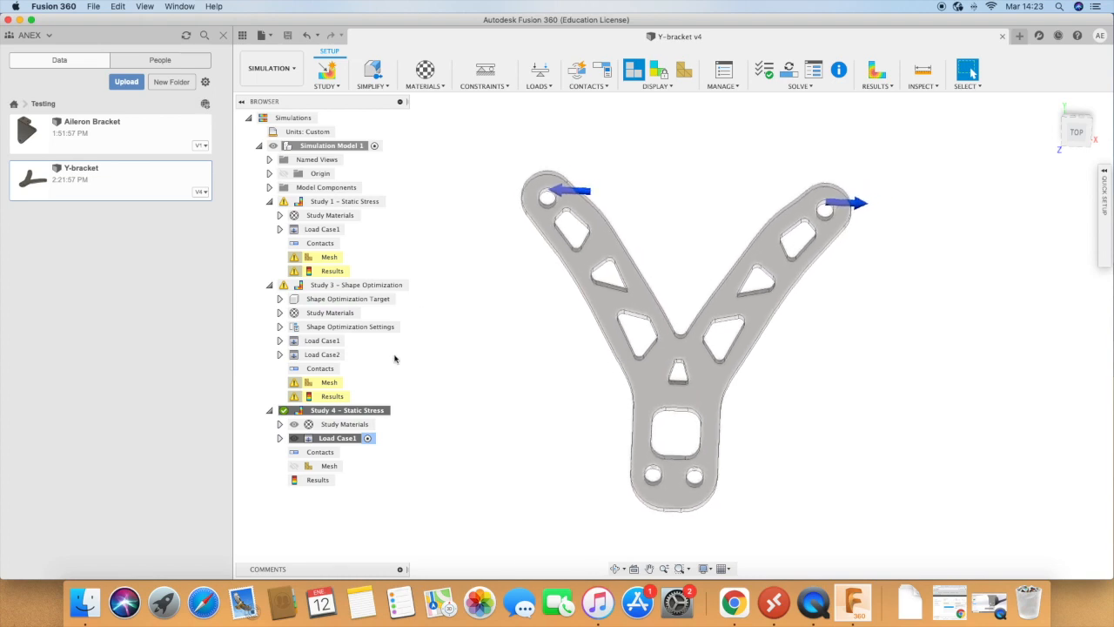
{"action": "right_click", "coordinate": [328, 416]}
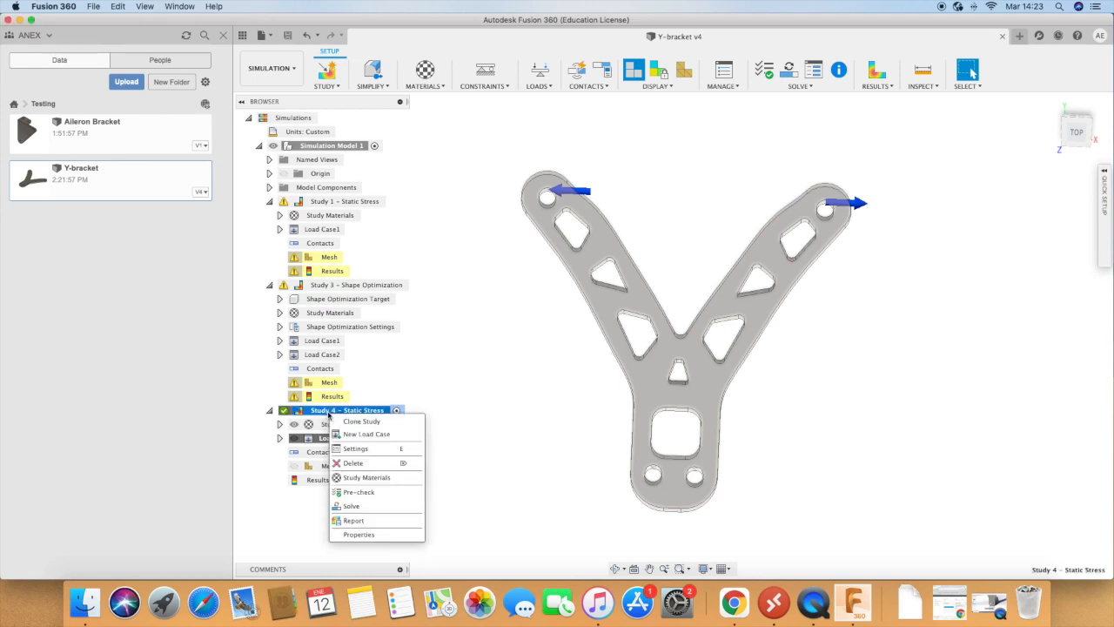
{"action": "left_click", "coordinate": [666, 436]}
{"action": "scroll", "coordinate": [714, 370], "scroll_direction": "up", "scroll_amount": 1}
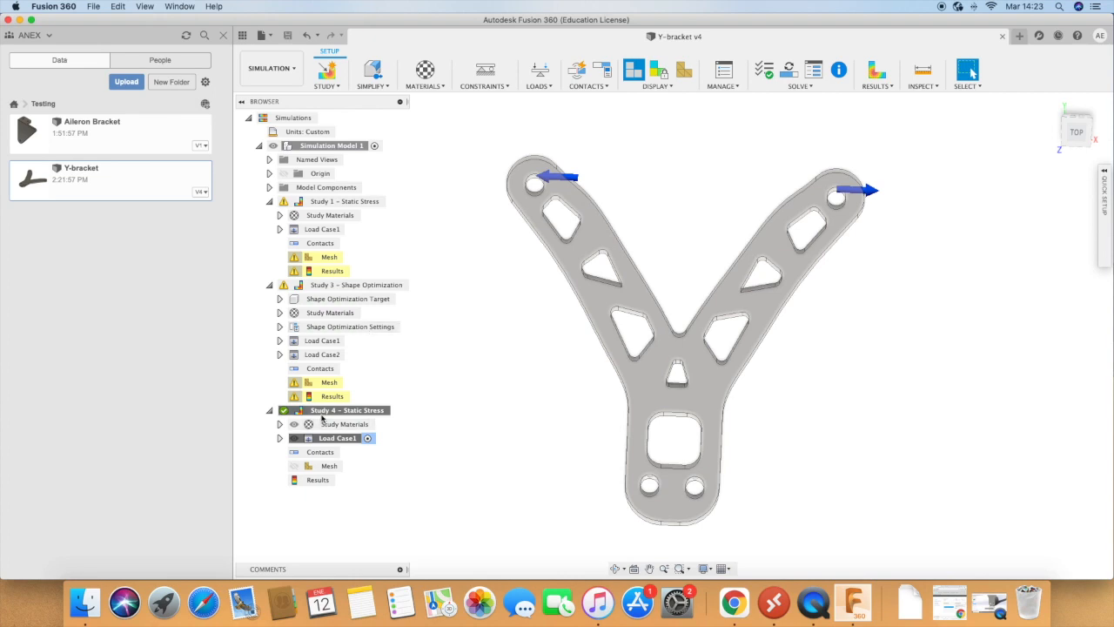
Step: Reopen the results of Study 4 and play the animation of the bracket's deformation under load
{"action": "double_click", "coordinate": [322, 481]}
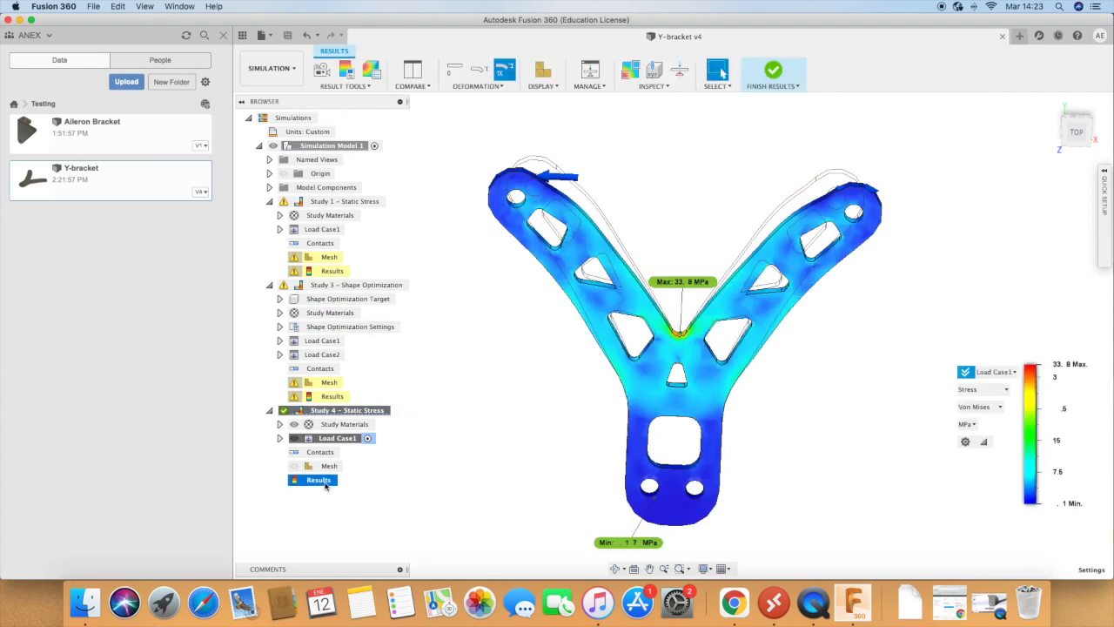
{"action": "left_click", "coordinate": [352, 87]}
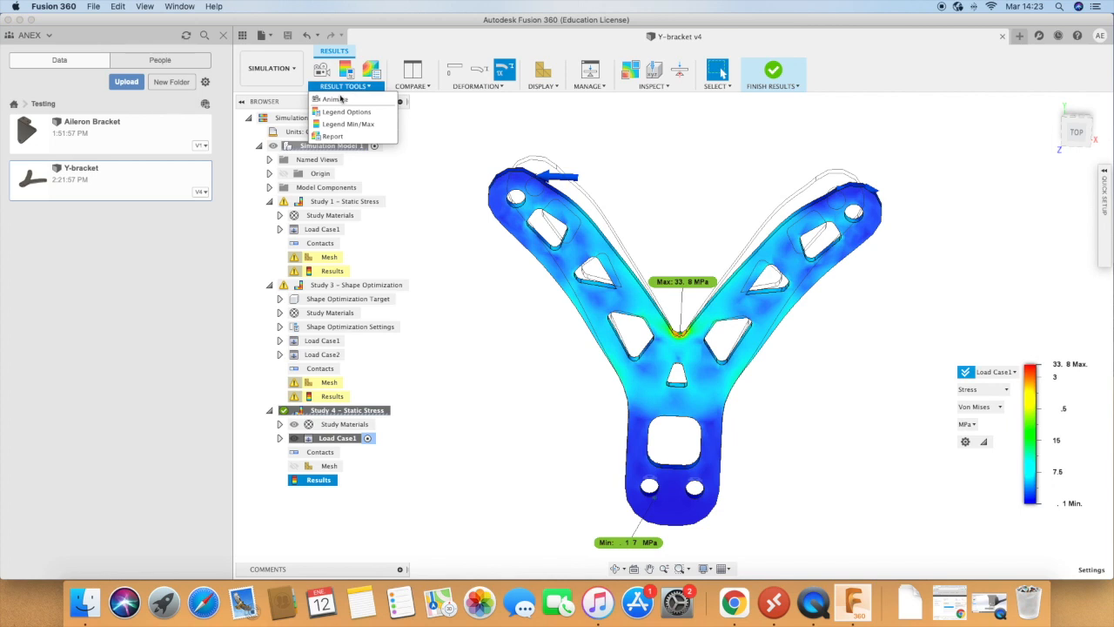
{"action": "left_click", "coordinate": [337, 100]}
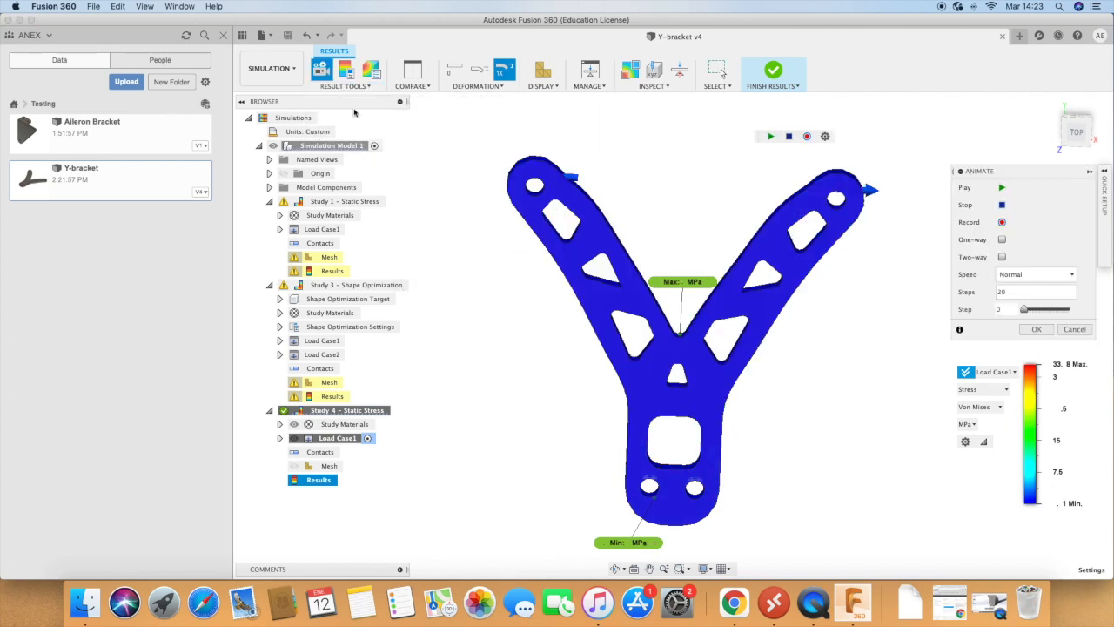
{"action": "left_click", "coordinate": [1001, 187]}
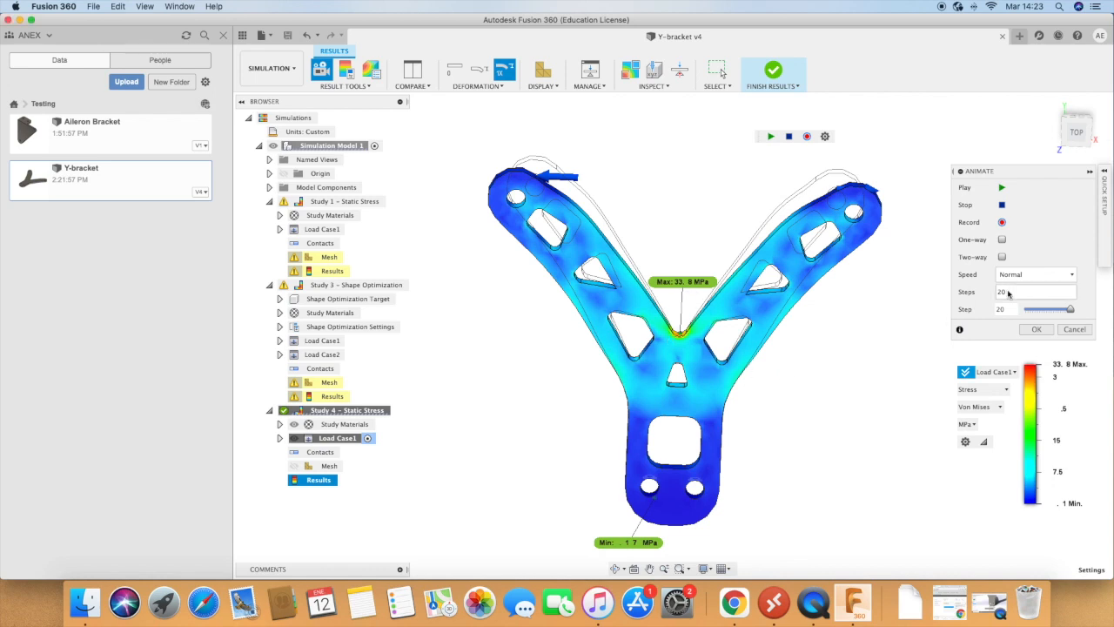
{"action": "left_click", "coordinate": [1036, 330]}
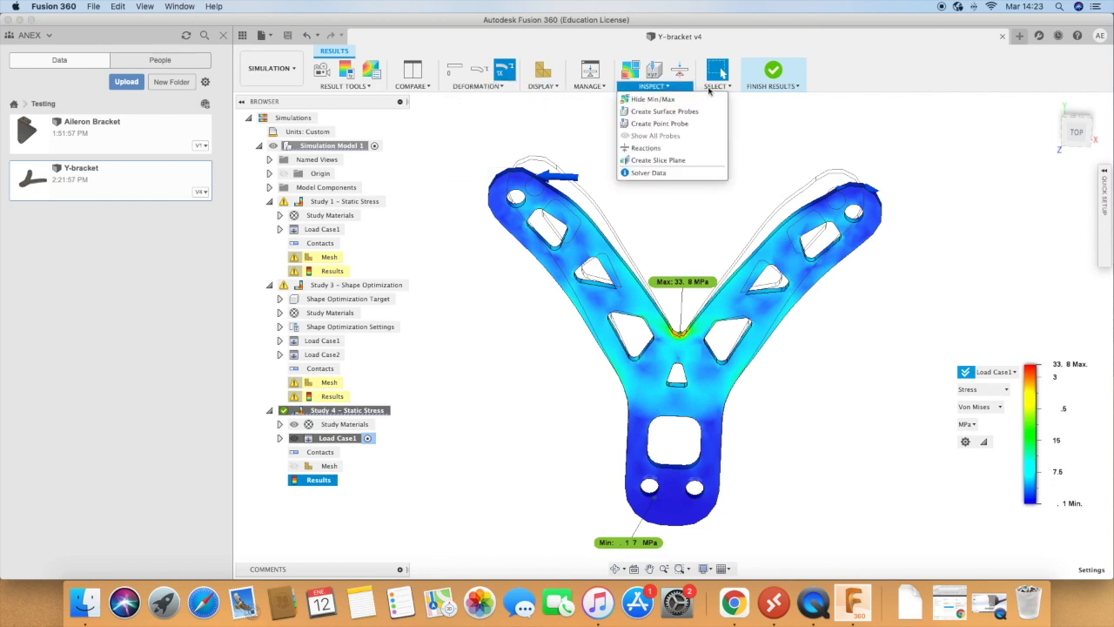
{"action": "mouse_move", "coordinate": [714, 88]}
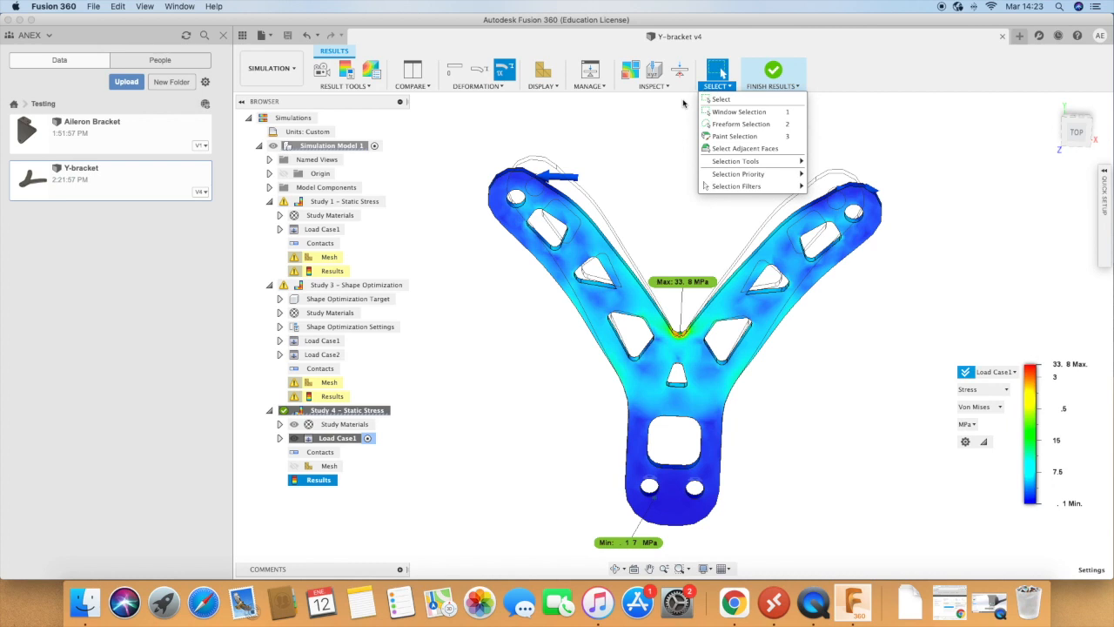
{"action": "left_click", "coordinate": [632, 132]}
{"action": "scroll", "coordinate": [632, 131], "scroll_direction": "down", "scroll_amount": 1}
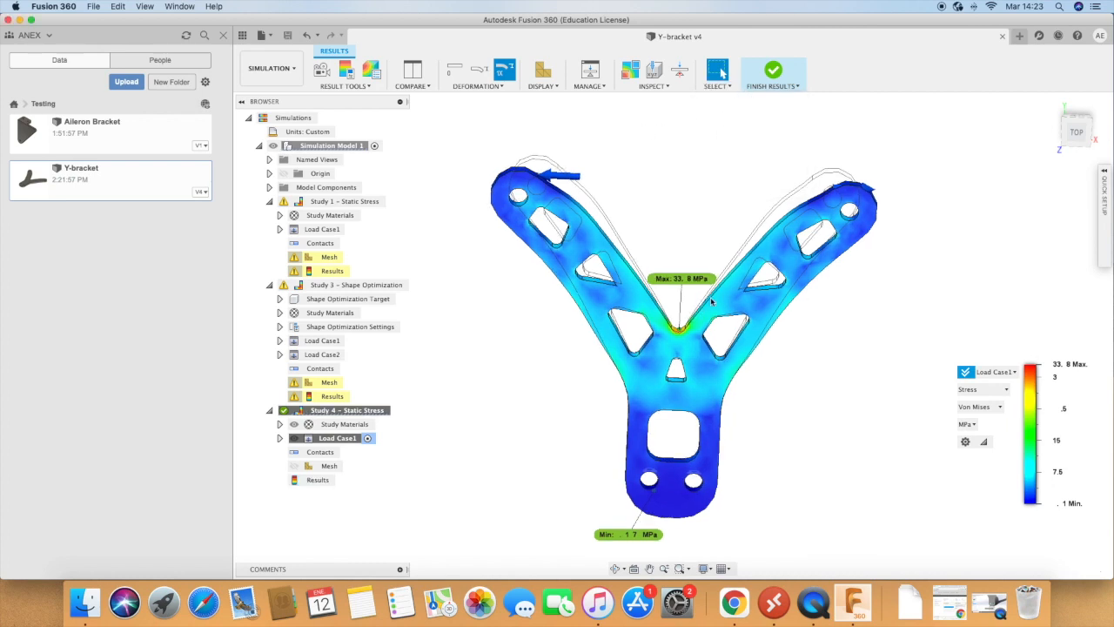
Step: Leave the results and examine the original bracket and its component tree in the Design workspace
{"action": "left_click", "coordinate": [775, 74]}
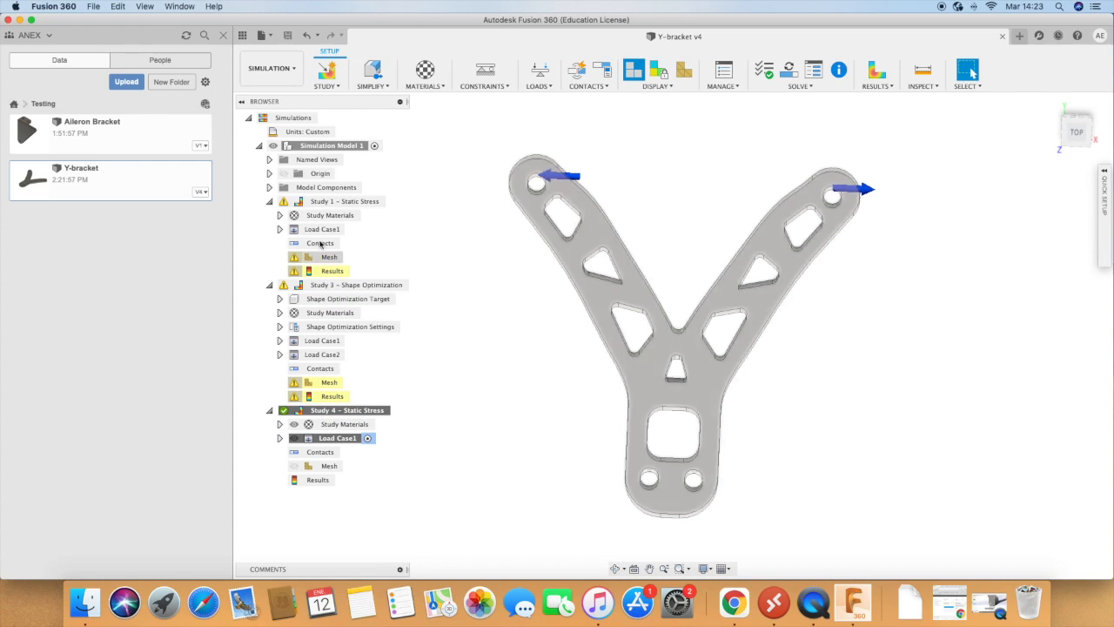
{"action": "left_click", "coordinate": [288, 69]}
{"action": "left_click", "coordinate": [266, 102]}
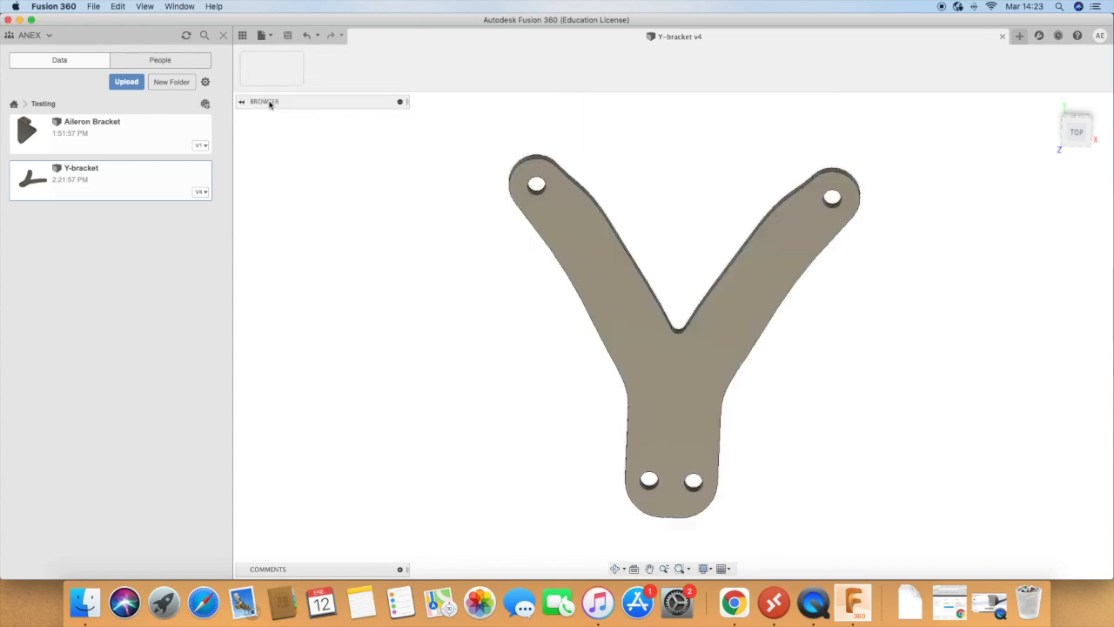
{"action": "left_click", "coordinate": [248, 117]}
{"action": "left_click", "coordinate": [248, 117]}
{"action": "left_click", "coordinate": [306, 118]}
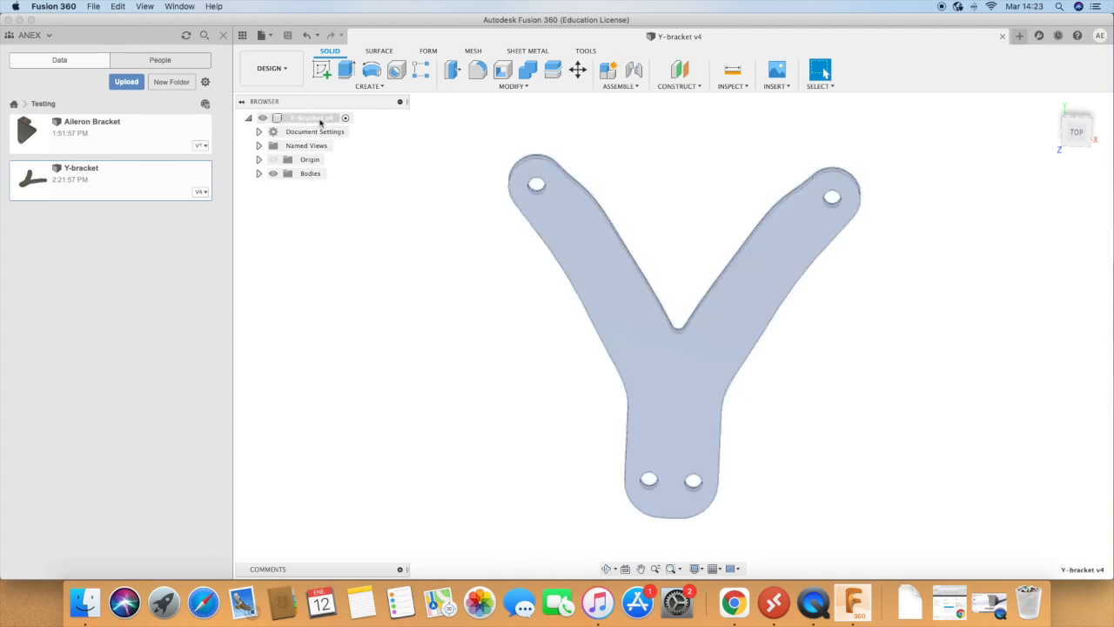
{"action": "left_click", "coordinate": [309, 120]}
{"action": "left_click", "coordinate": [259, 173]}
{"action": "left_click", "coordinate": [259, 173]}
{"action": "left_click", "coordinate": [259, 159]}
{"action": "left_click", "coordinate": [258, 159]}
{"action": "left_click", "coordinate": [258, 146]}
{"action": "left_click", "coordinate": [259, 145]}
{"action": "left_click", "coordinate": [259, 131]}
{"action": "left_click", "coordinate": [258, 132]}
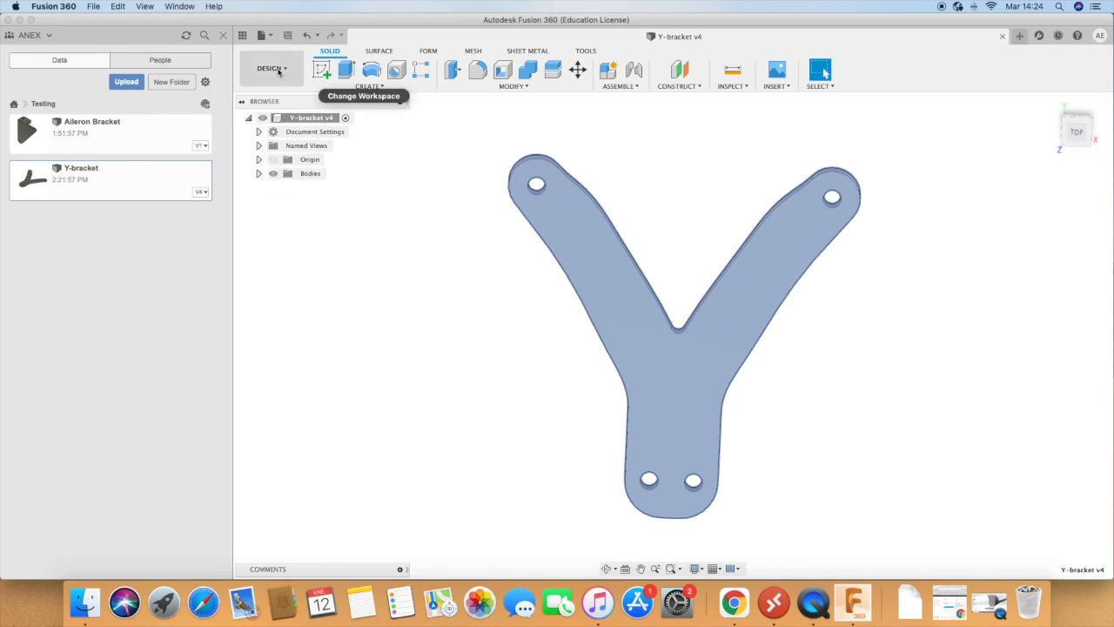
Step: Return to the Simulation workspace and open the results of Study 4 - Static Stress
{"action": "left_click", "coordinate": [280, 69]}
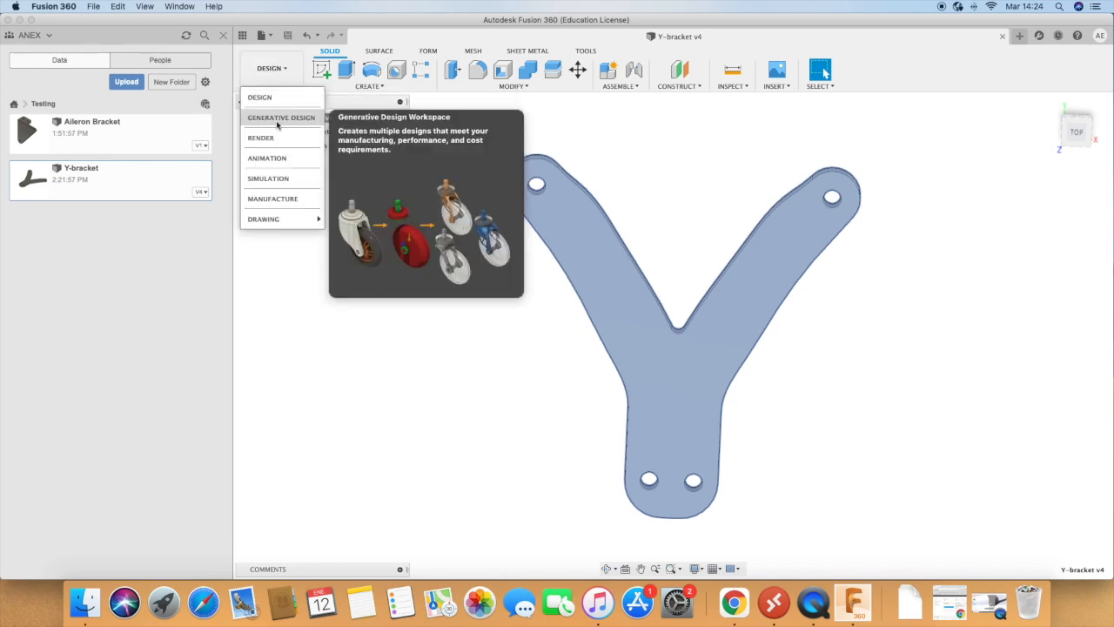
{"action": "left_click", "coordinate": [266, 179]}
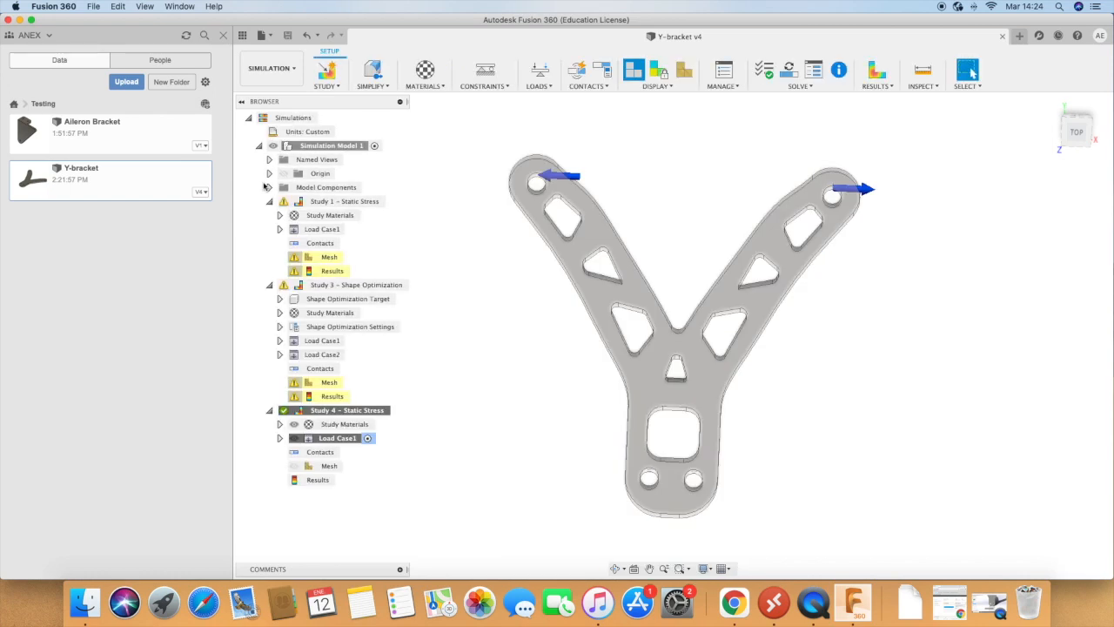
{"action": "double_click", "coordinate": [318, 481]}
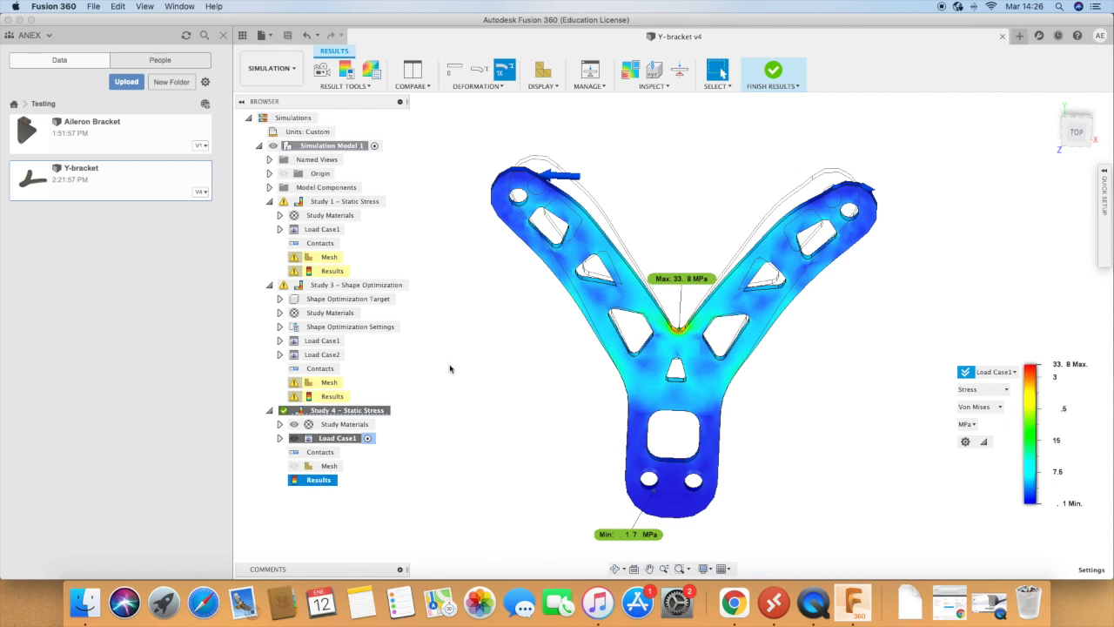
{"action": "left_click", "coordinate": [270, 68]}
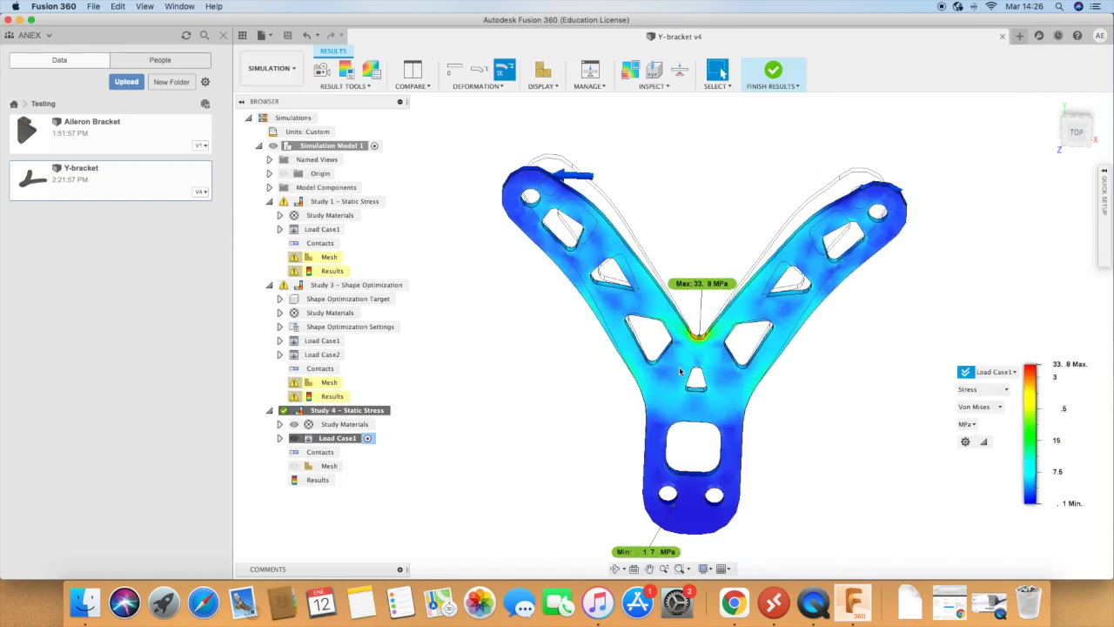
{"action": "right_click", "coordinate": [659, 374]}
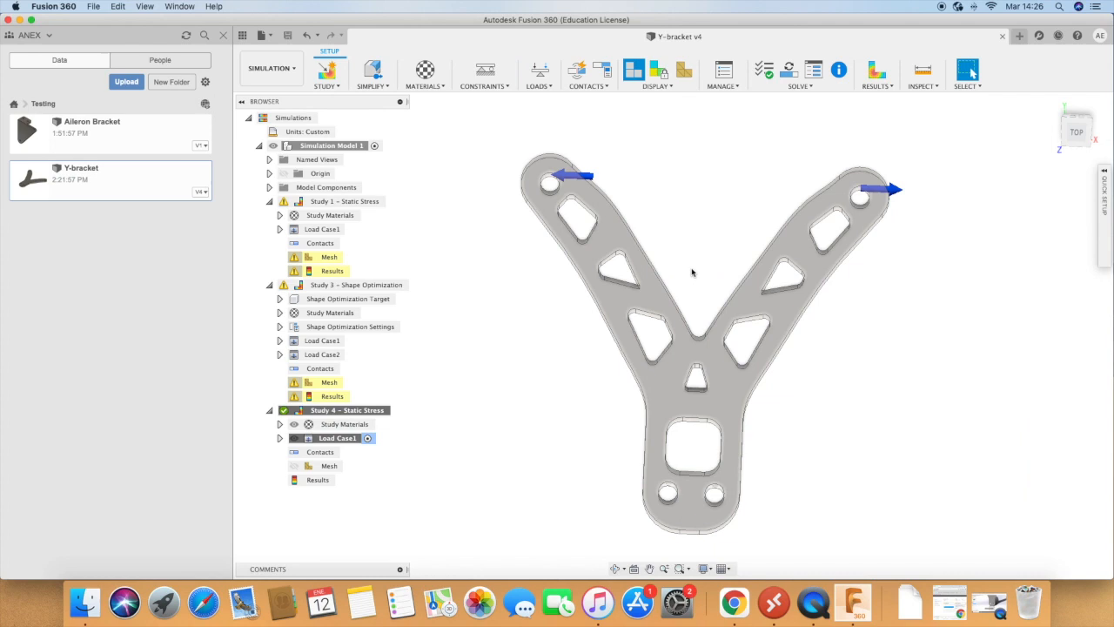
{"action": "left_click", "coordinate": [878, 86]}
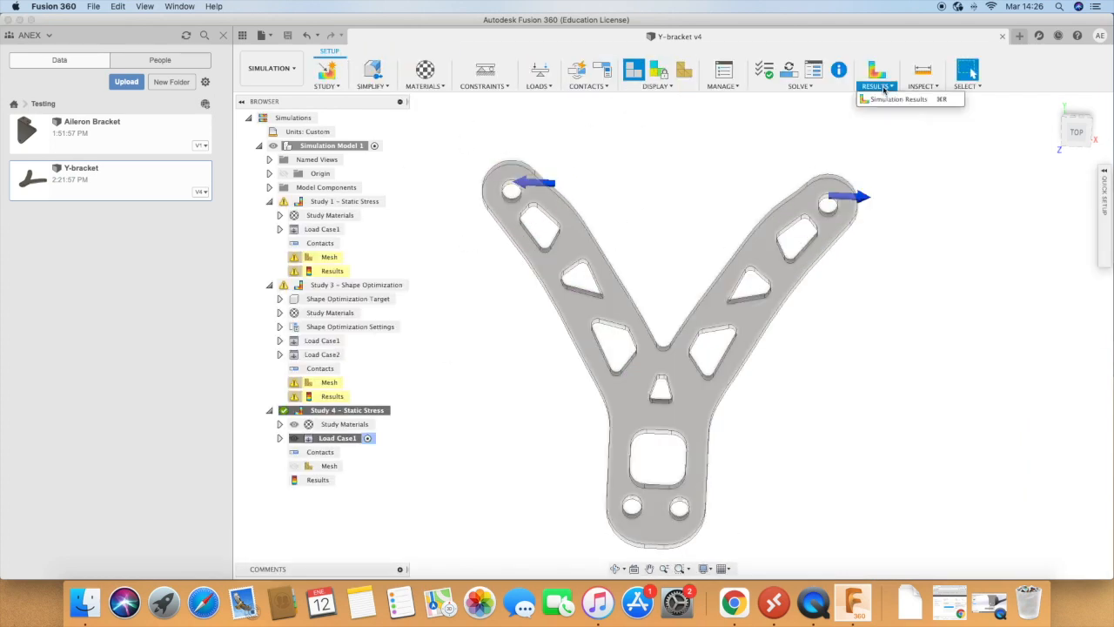
{"action": "left_click", "coordinate": [296, 72]}
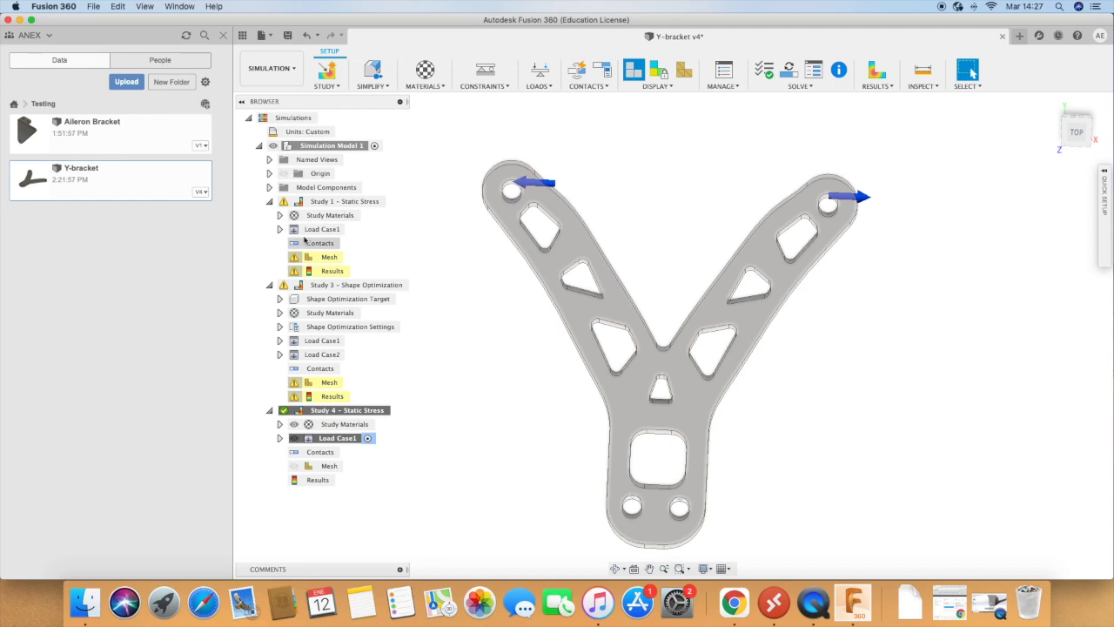
{"action": "left_click", "coordinate": [1104, 174]}
{"action": "left_click", "coordinate": [1104, 173]}
{"action": "left_click", "coordinate": [363, 410]}
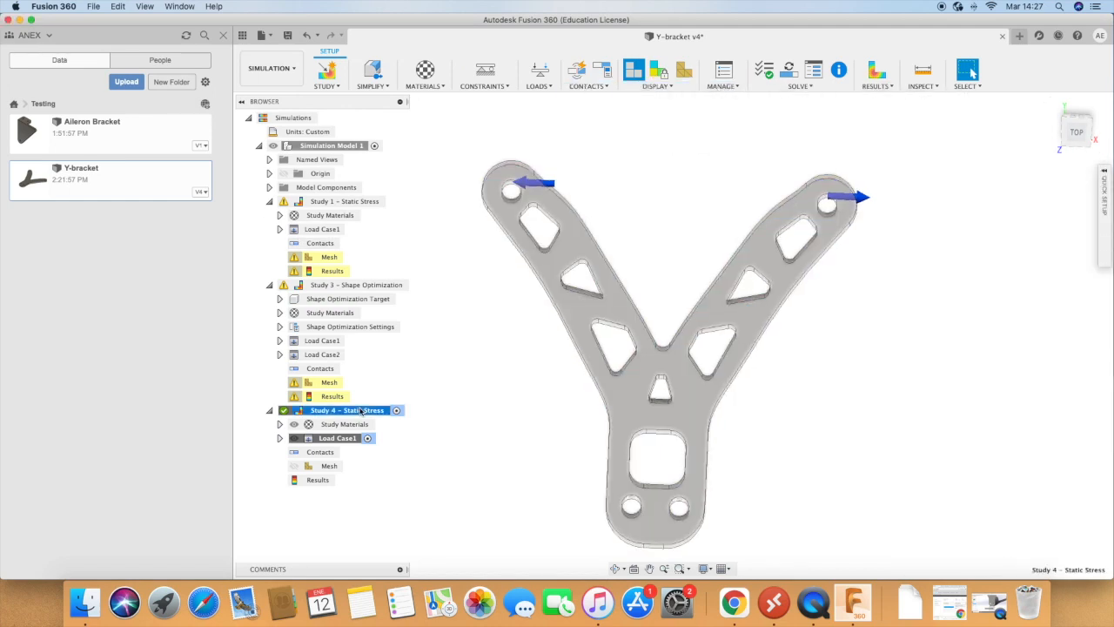
{"action": "double_click", "coordinate": [318, 480]}
{"action": "left_click", "coordinate": [773, 72]}
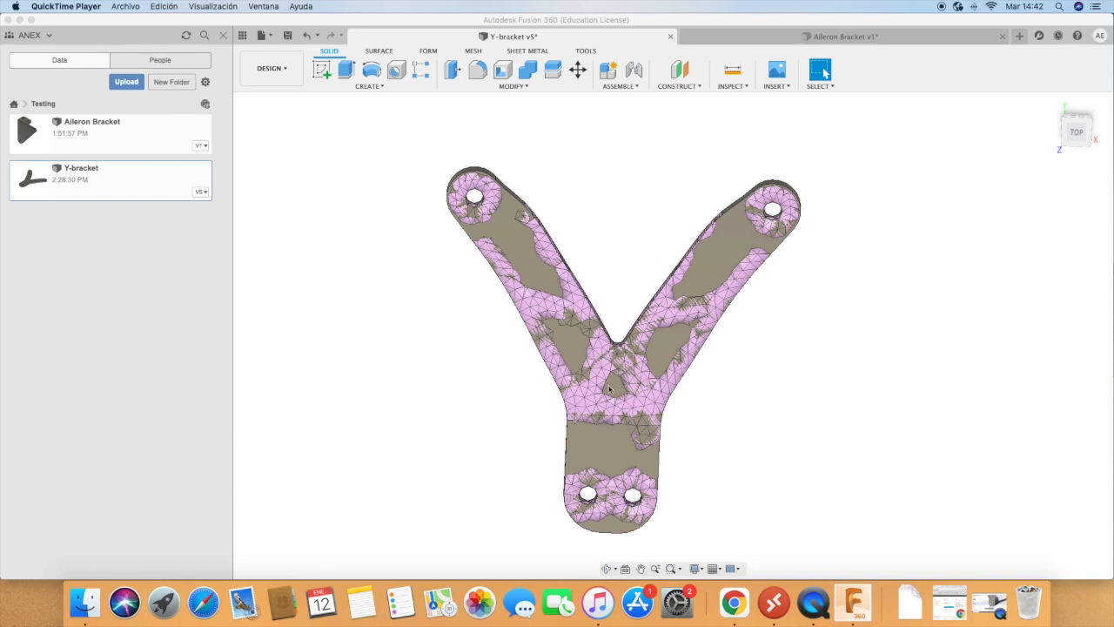
Step: Switch from the Design workspace to the Simulation workspace and select the results of Study 3 - Shape Optimization
{"action": "left_click", "coordinate": [275, 72]}
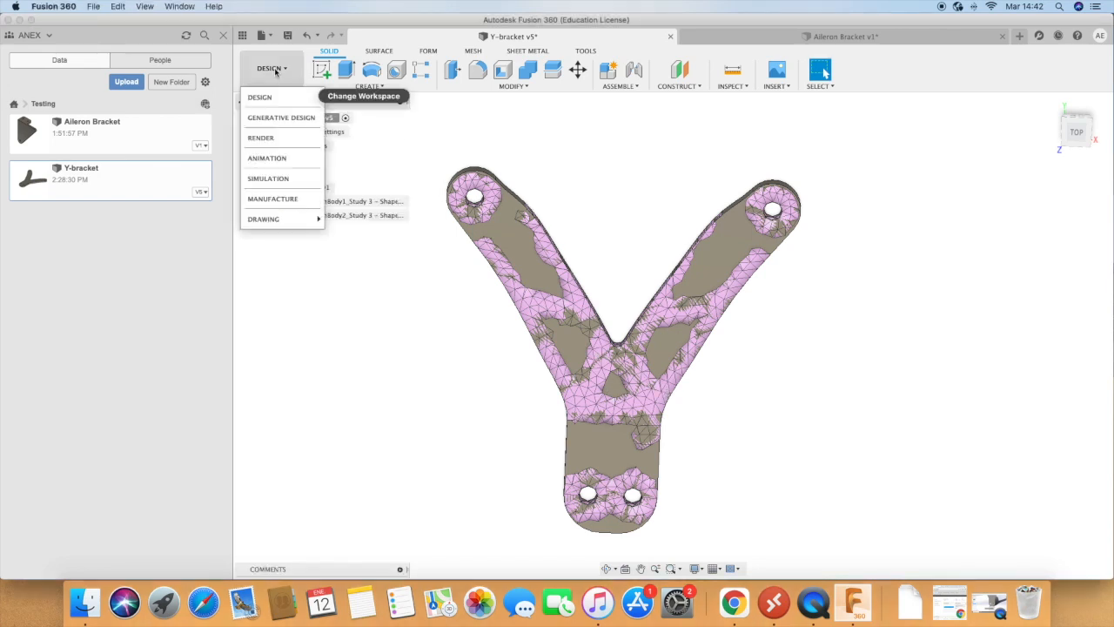
{"action": "left_click", "coordinate": [266, 90]}
{"action": "left_click", "coordinate": [272, 70]}
{"action": "left_click", "coordinate": [268, 174]}
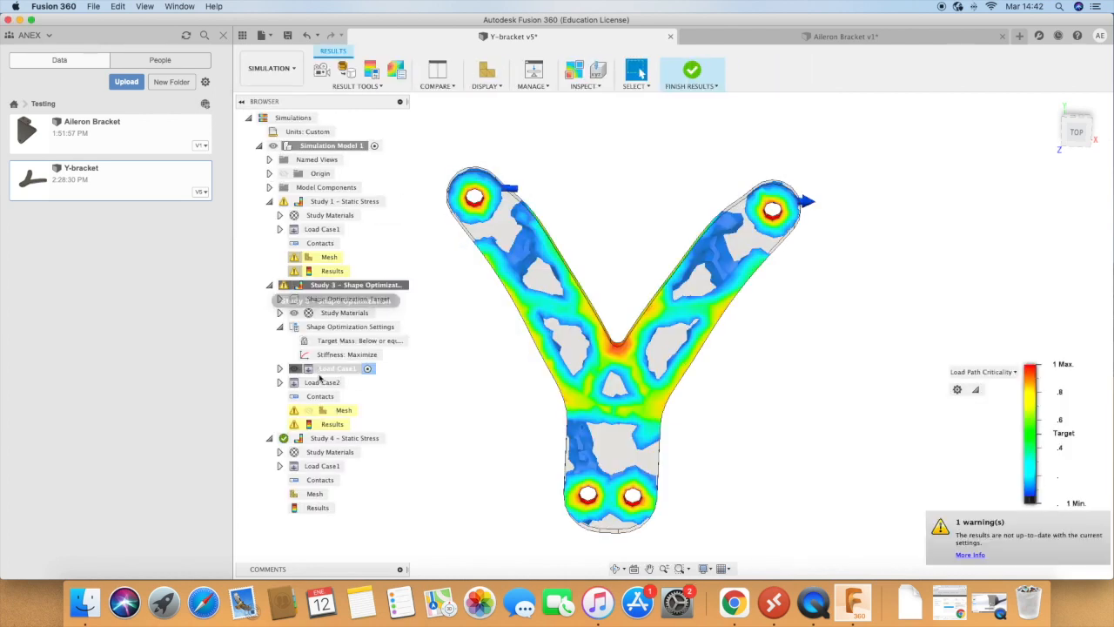
{"action": "left_click", "coordinate": [333, 424]}
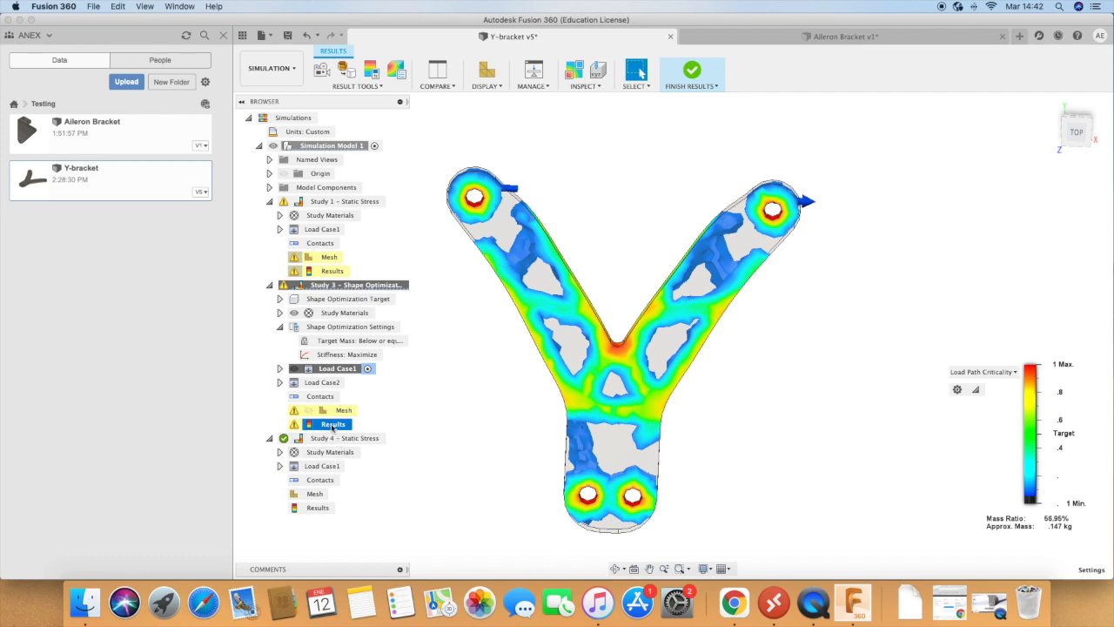
Step: Start promoting the Study 3 mesh, review the destination choices, and adjust the load path criticality threshold to an approximate mass of about 0.131 kg
{"action": "left_click", "coordinate": [363, 86]}
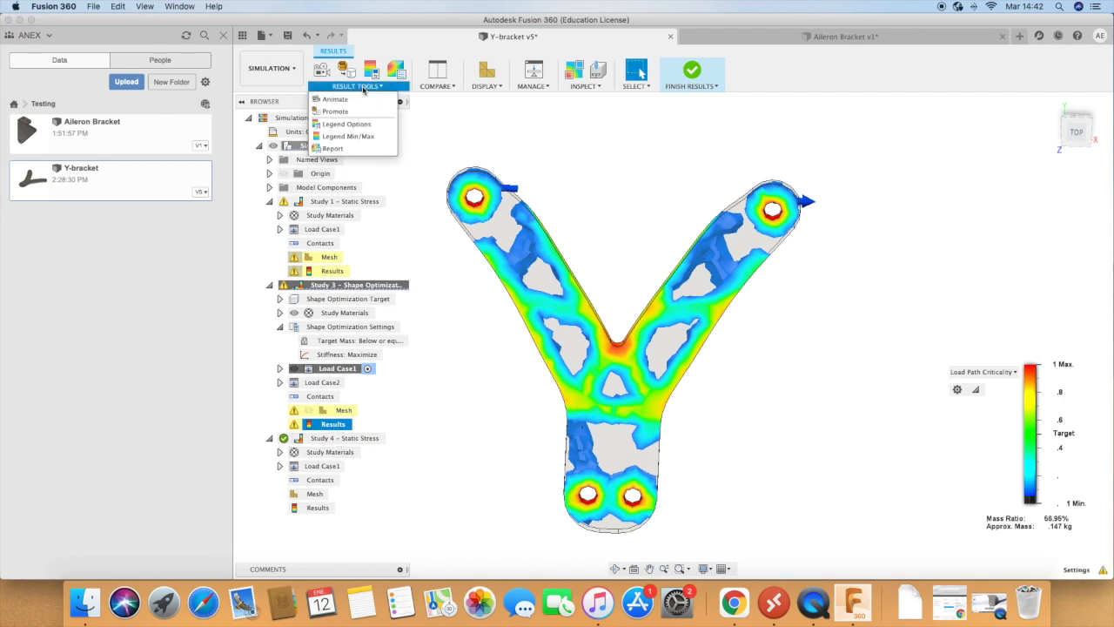
{"action": "left_click", "coordinate": [342, 111]}
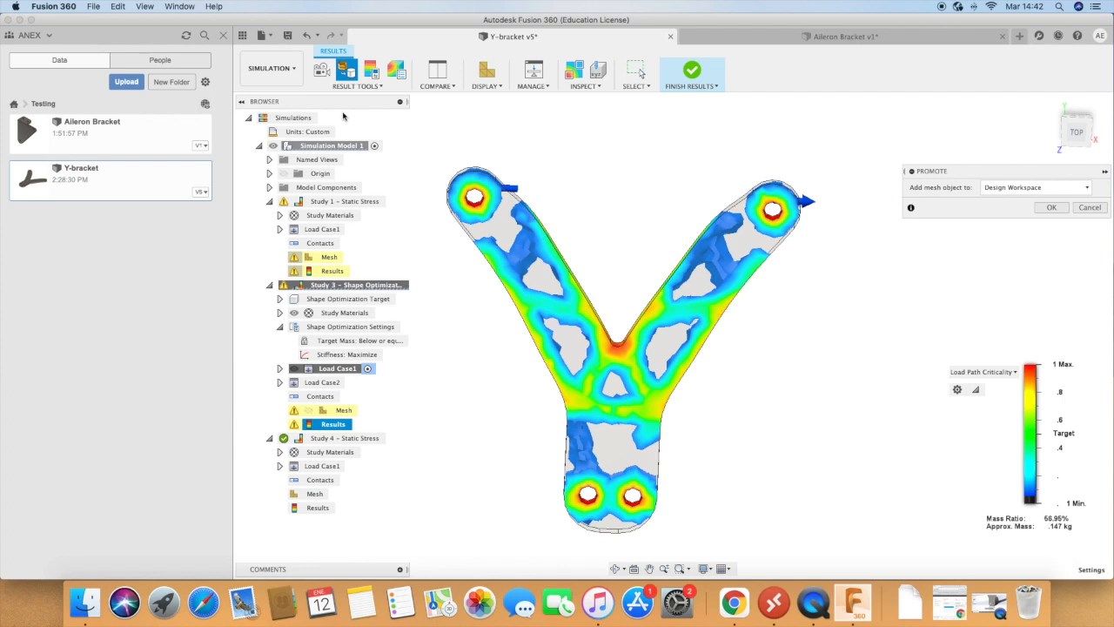
{"action": "left_click", "coordinate": [986, 188]}
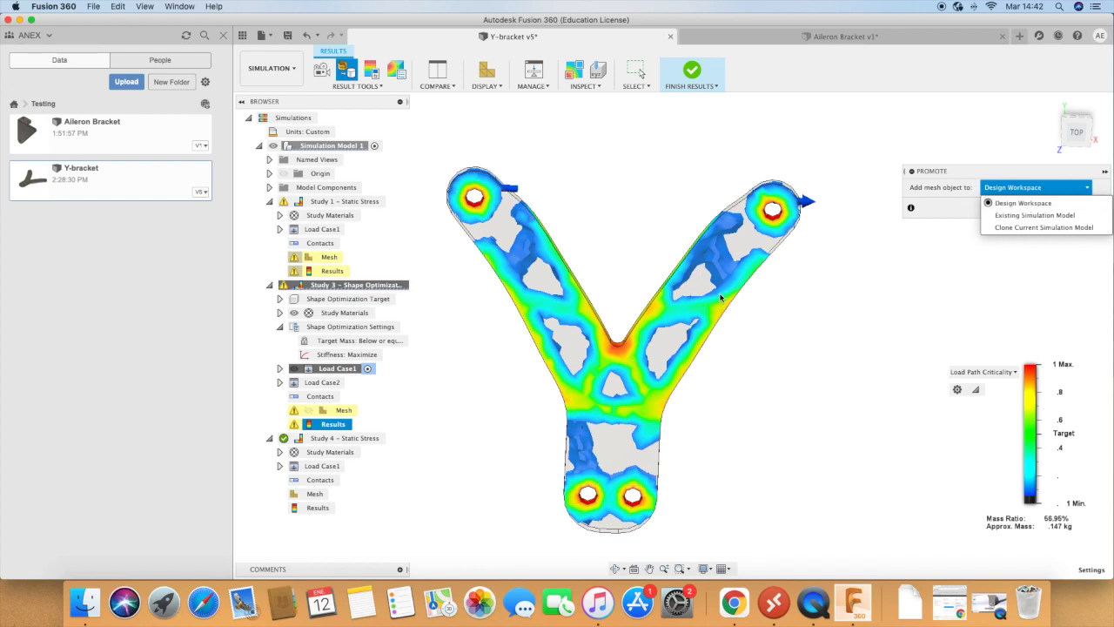
{"action": "left_click", "coordinate": [878, 287]}
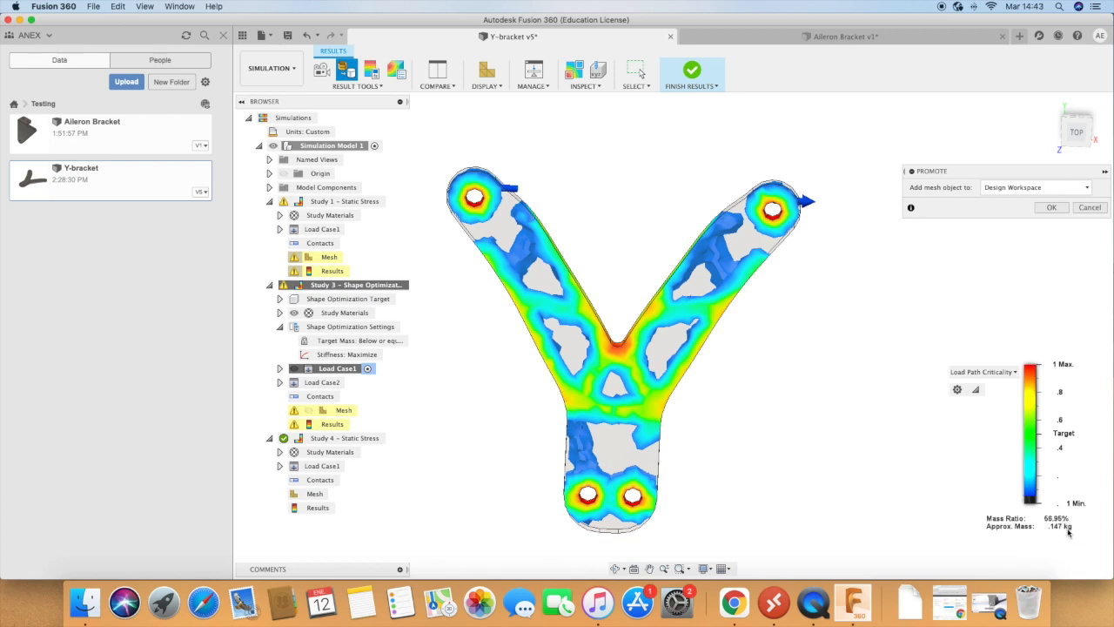
{"action": "mouse_move", "coordinate": [1014, 494]}
{"action": "mouse_move", "coordinate": [1022, 496]}
{"action": "left_mouse_down"}
{"action": "mouse_move", "coordinate": [1023, 471]}
{"action": "mouse_move", "coordinate": [1024, 493]}
{"action": "left_mouse_up"}
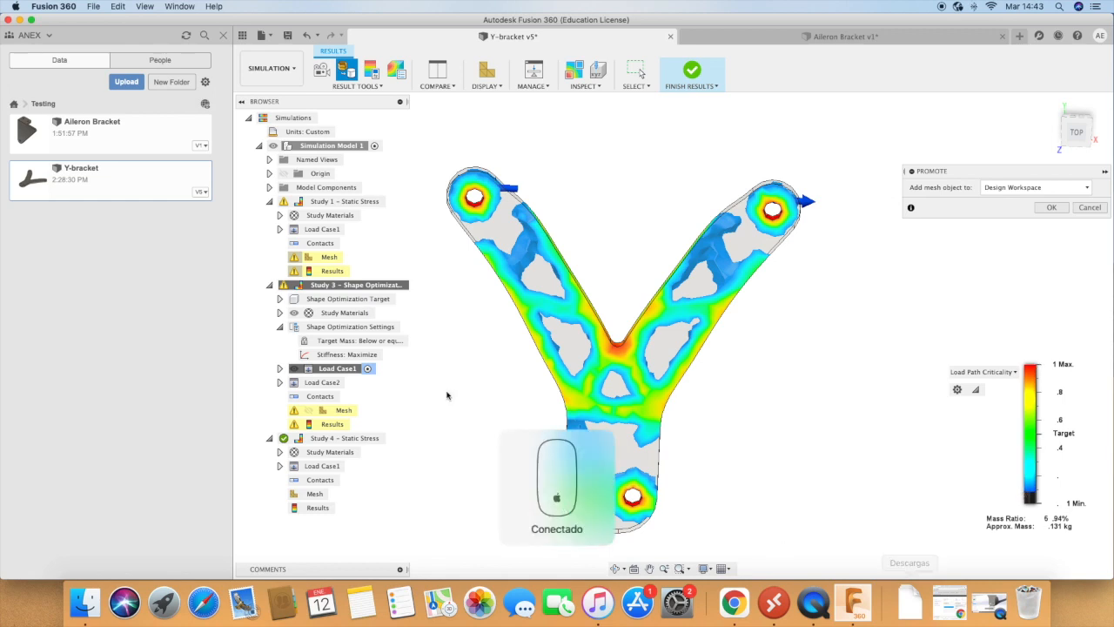
Step: Open the Aileron Bracket design and assign Titanium as the material for its Study 1 - Shape Optimization
{"action": "double_click", "coordinate": [93, 135]}
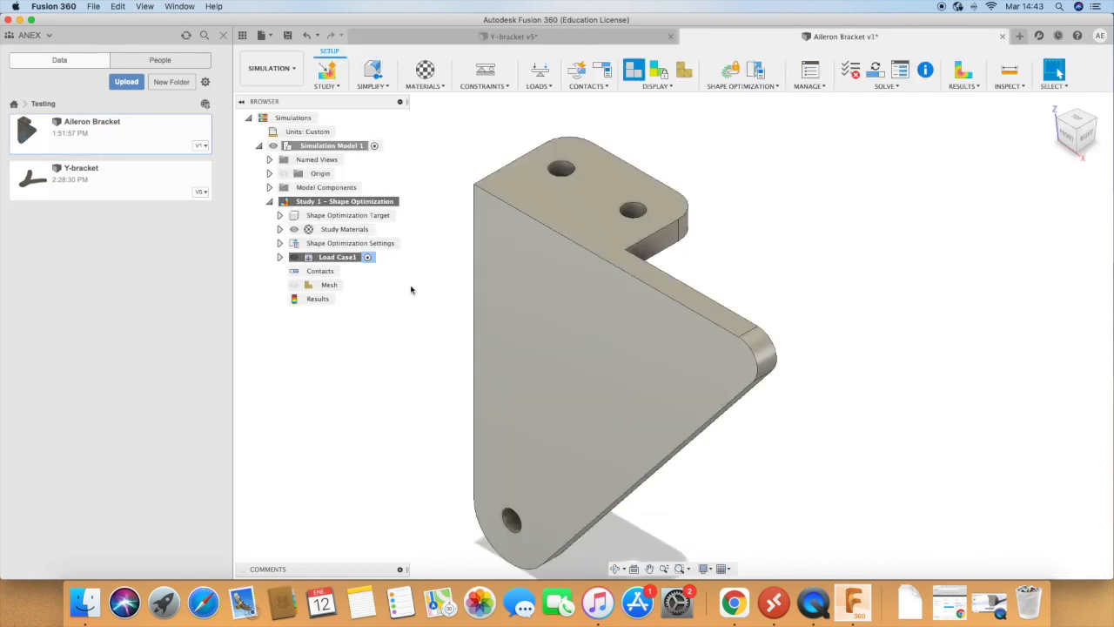
{"action": "double_click", "coordinate": [328, 203]}
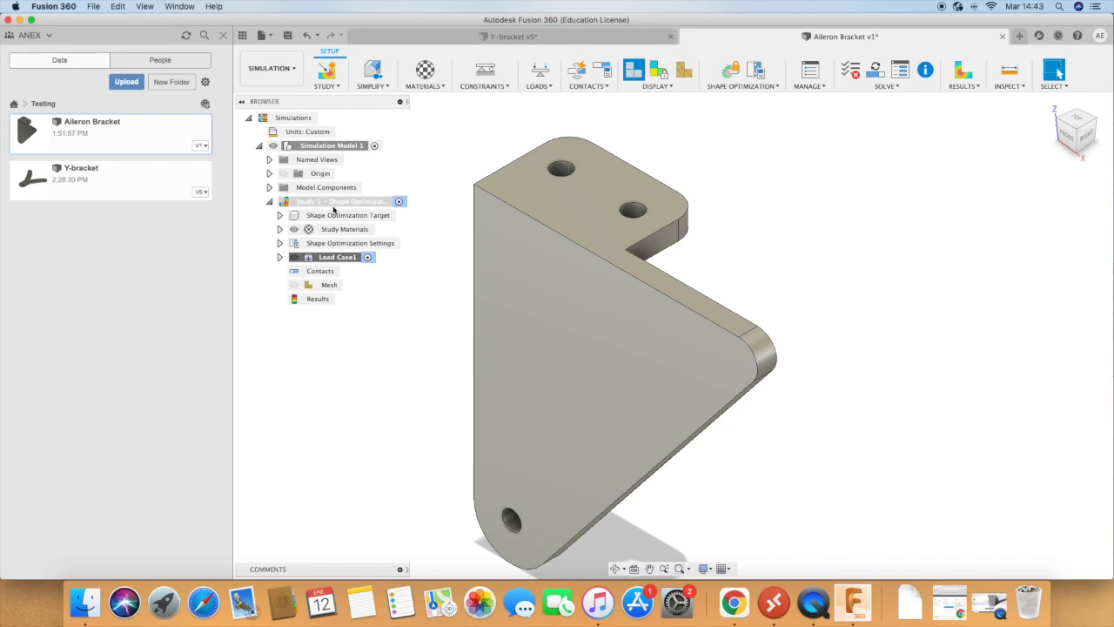
{"action": "left_click", "coordinate": [426, 71]}
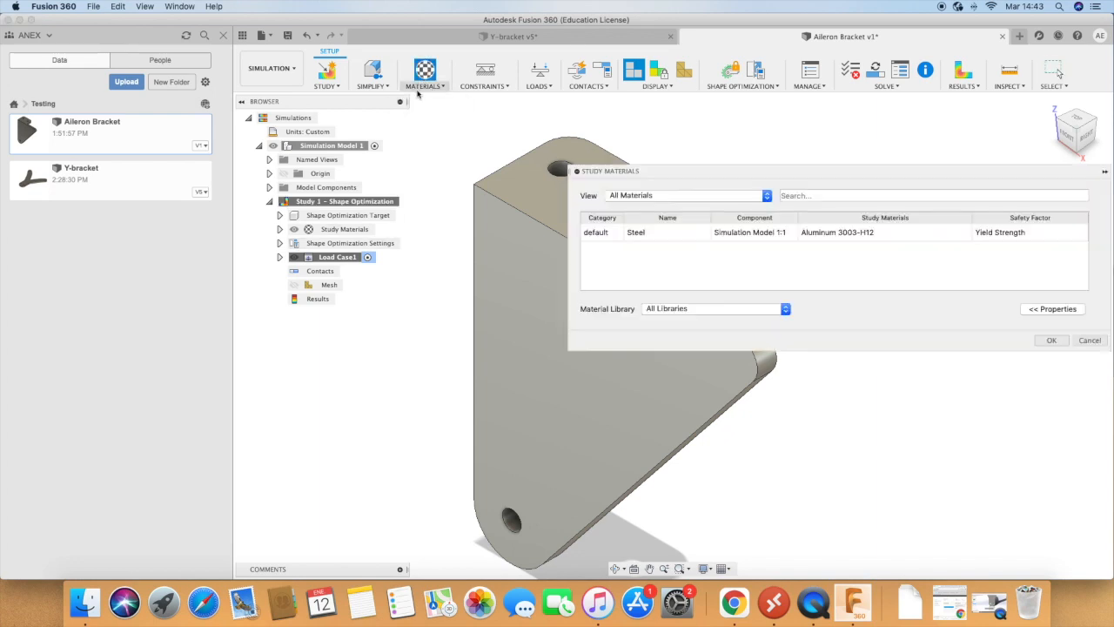
{"action": "left_click", "coordinate": [962, 234]}
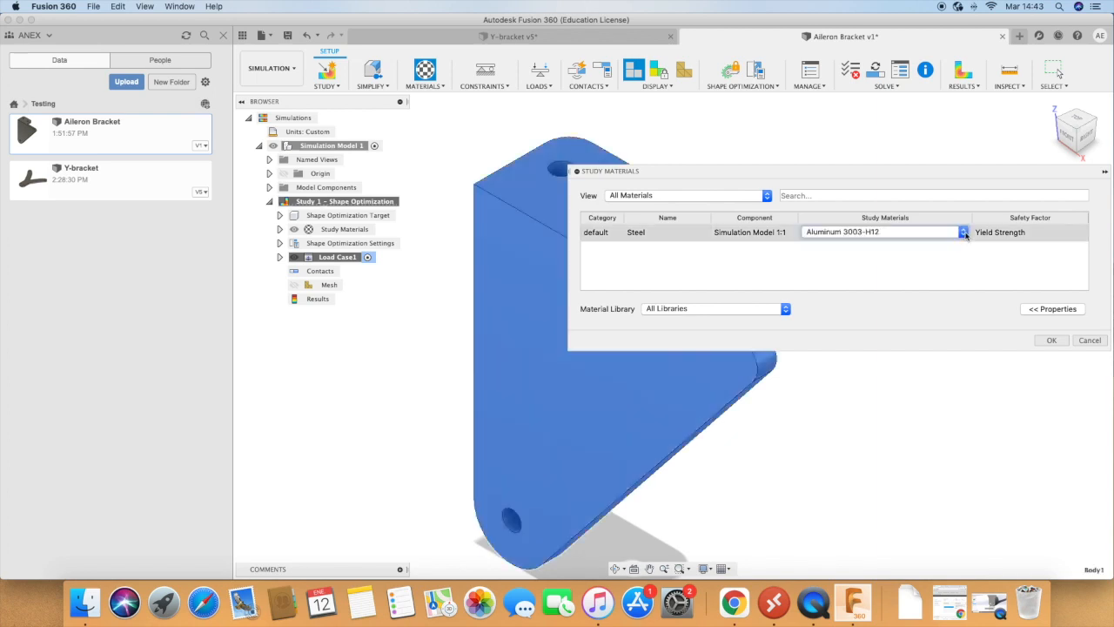
{"action": "left_click", "coordinate": [963, 237]}
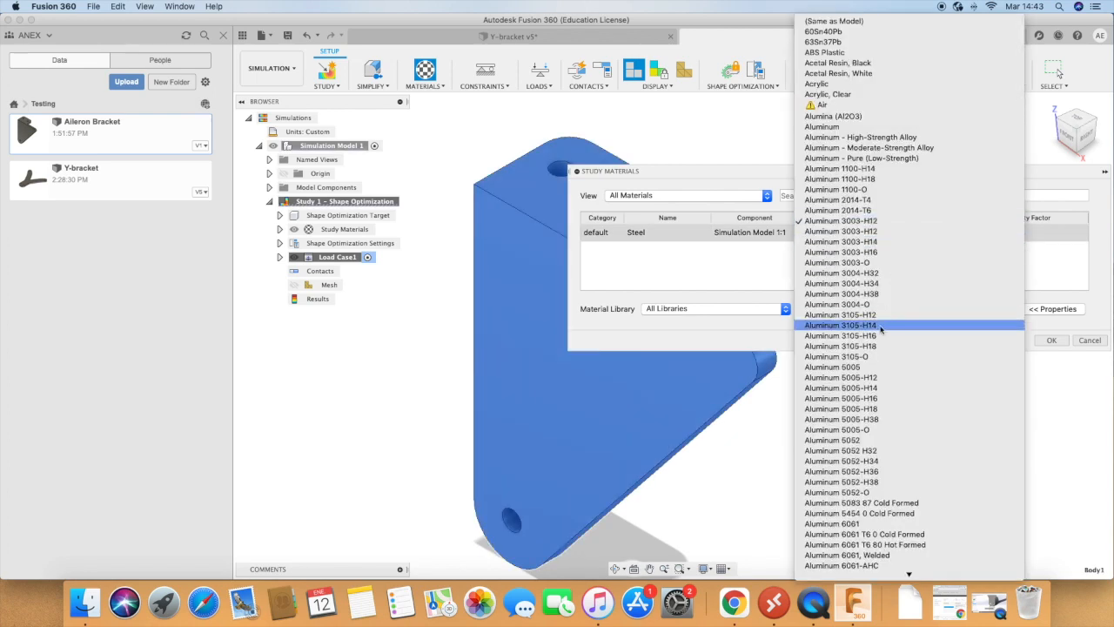
{"action": "scroll", "coordinate": [877, 325], "scroll_direction": "down", "scroll_amount": 10}
{"action": "scroll", "coordinate": [876, 325], "scroll_direction": "down", "scroll_amount": 10}
{"action": "scroll", "coordinate": [873, 323], "scroll_direction": "up", "scroll_amount": 20}
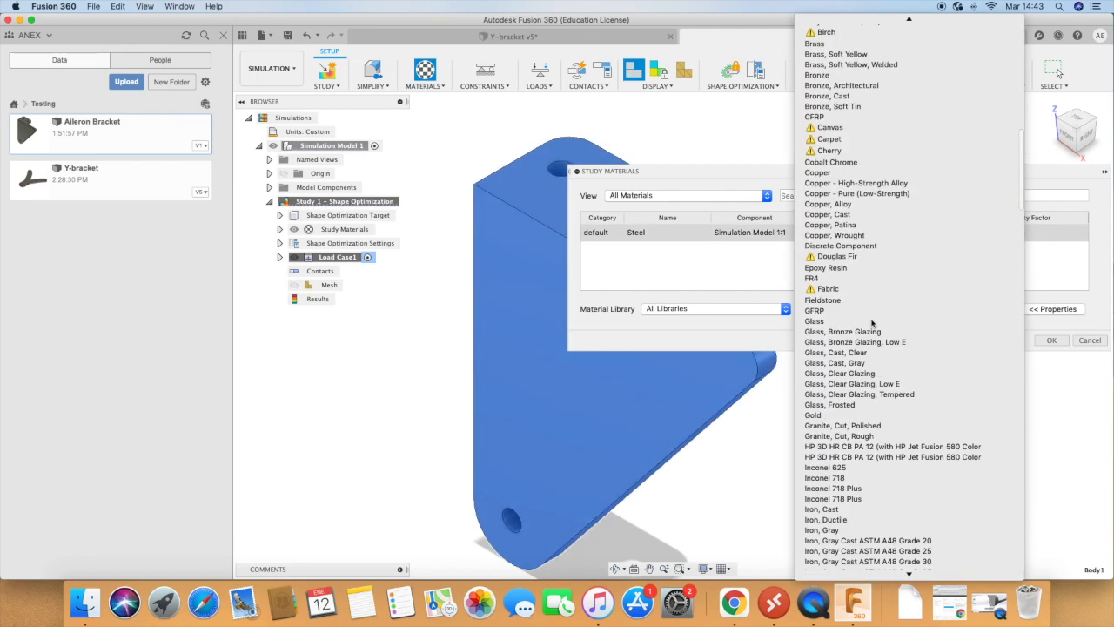
{"action": "scroll", "coordinate": [872, 324], "scroll_direction": "down", "scroll_amount": 20}
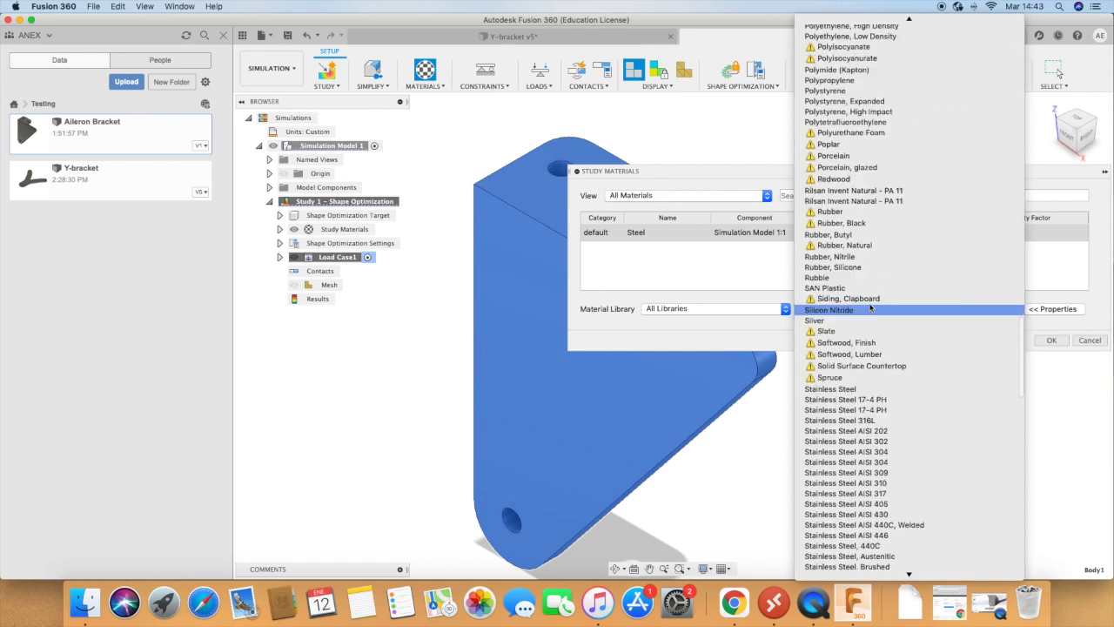
{"action": "left_click", "coordinate": [824, 422]}
{"action": "left_click", "coordinate": [648, 234]}
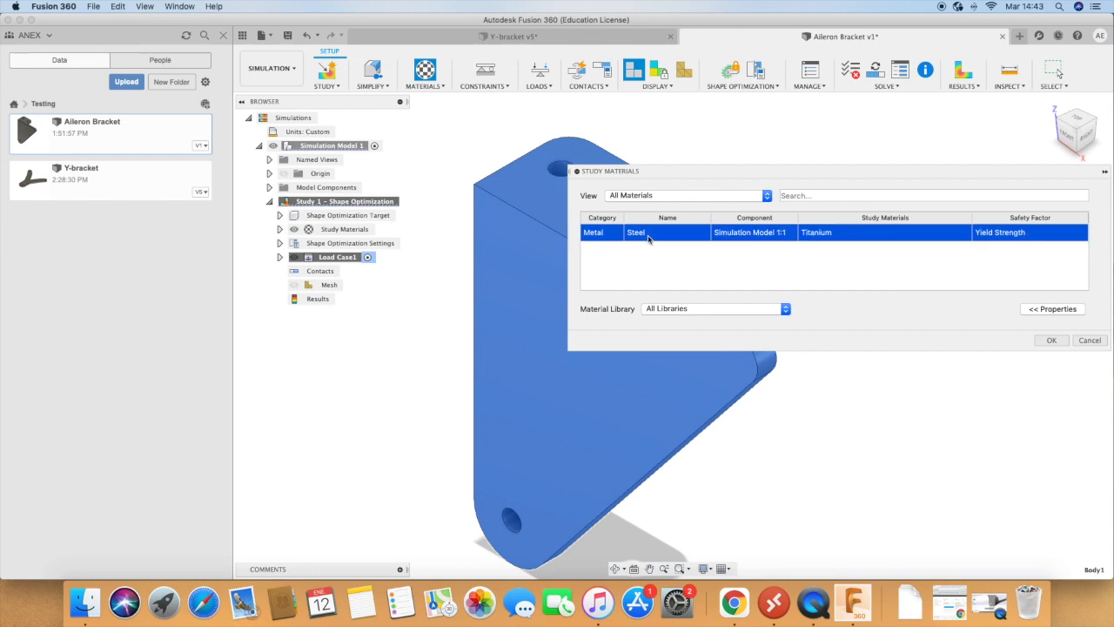
{"action": "left_click", "coordinate": [691, 279]}
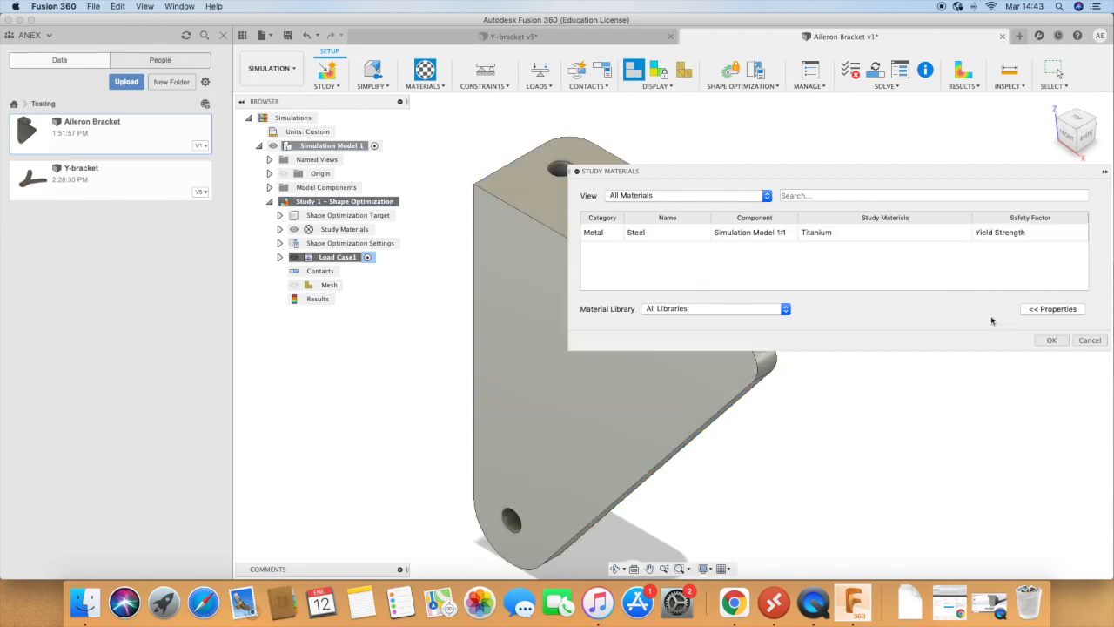
{"action": "left_click", "coordinate": [1052, 340]}
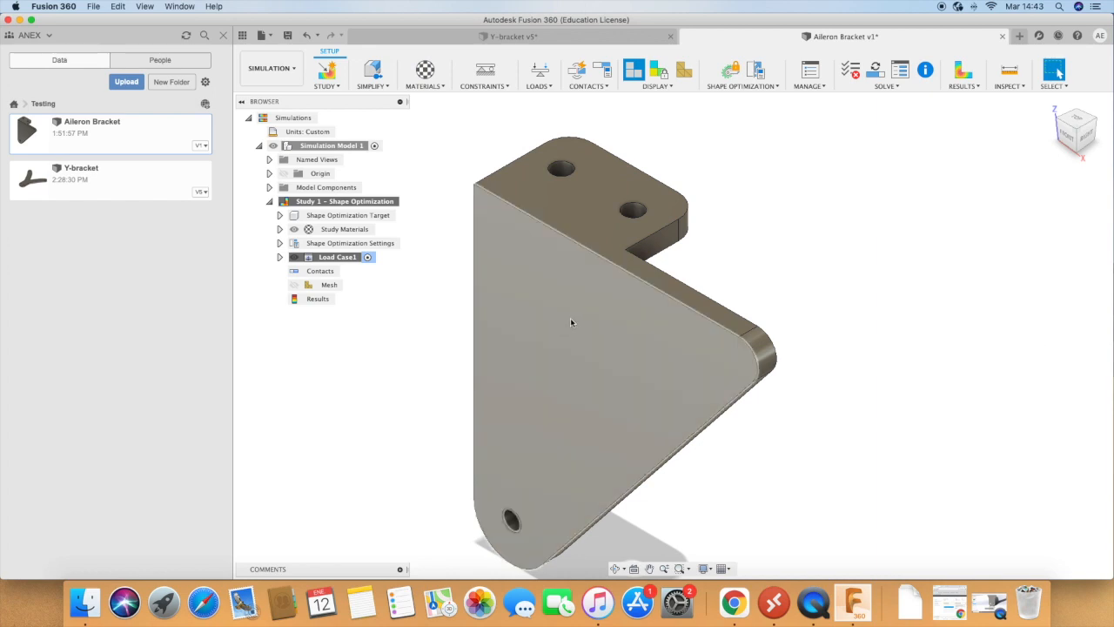
Step: Apply a Fixed structural constraint to the inner faces of the two holes in the upper flange
{"action": "left_click", "coordinate": [479, 68]}
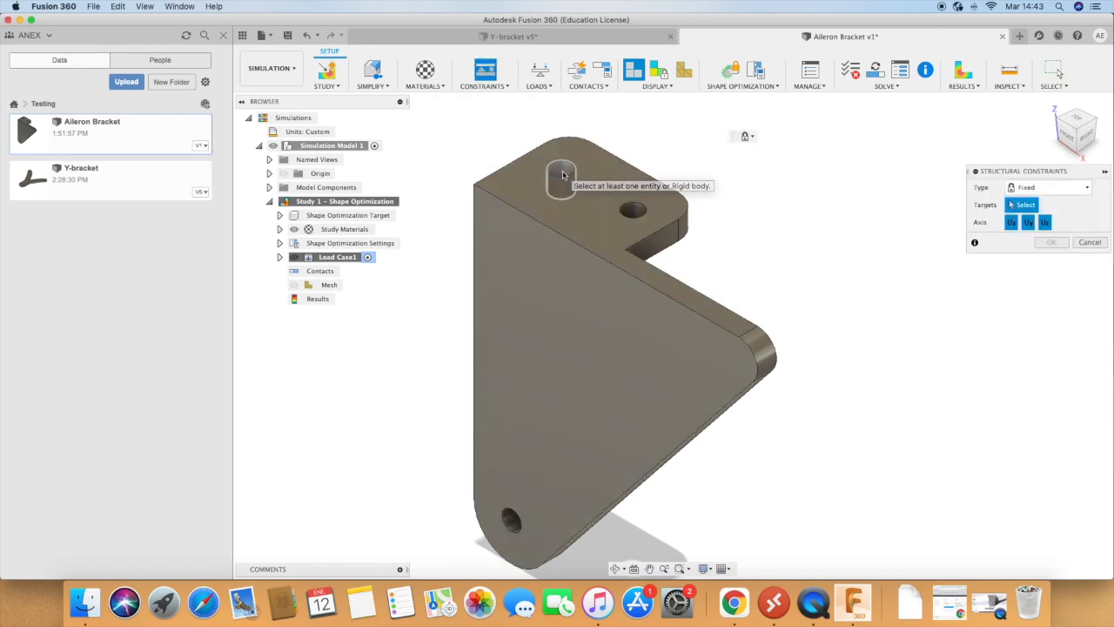
{"action": "left_click", "coordinate": [561, 169]}
{"action": "left_click", "coordinate": [633, 213]}
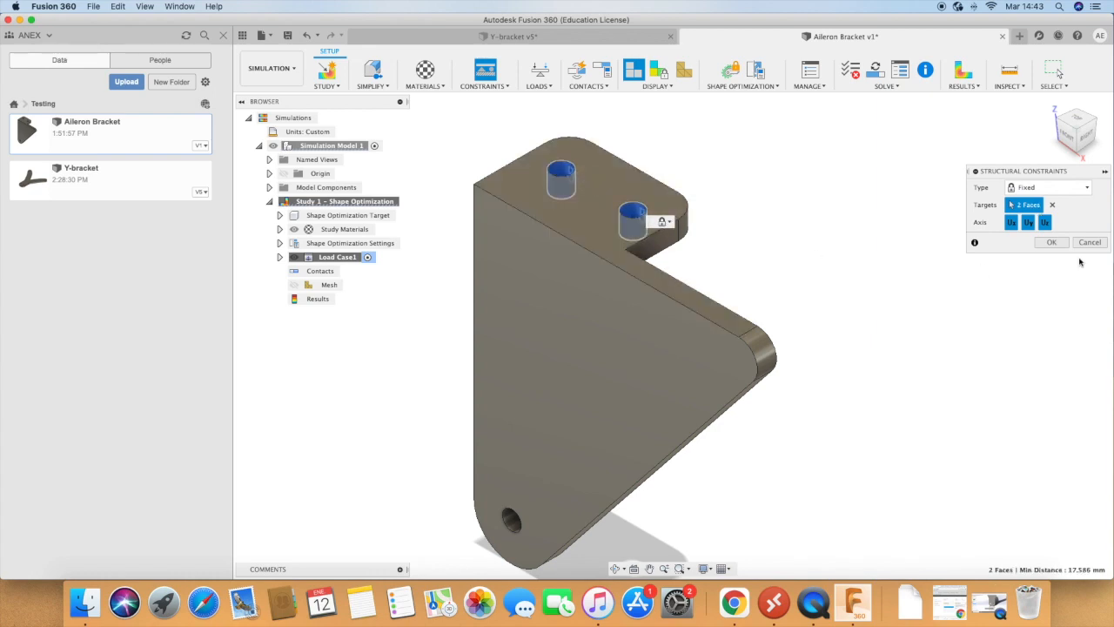
{"action": "left_click", "coordinate": [1052, 242]}
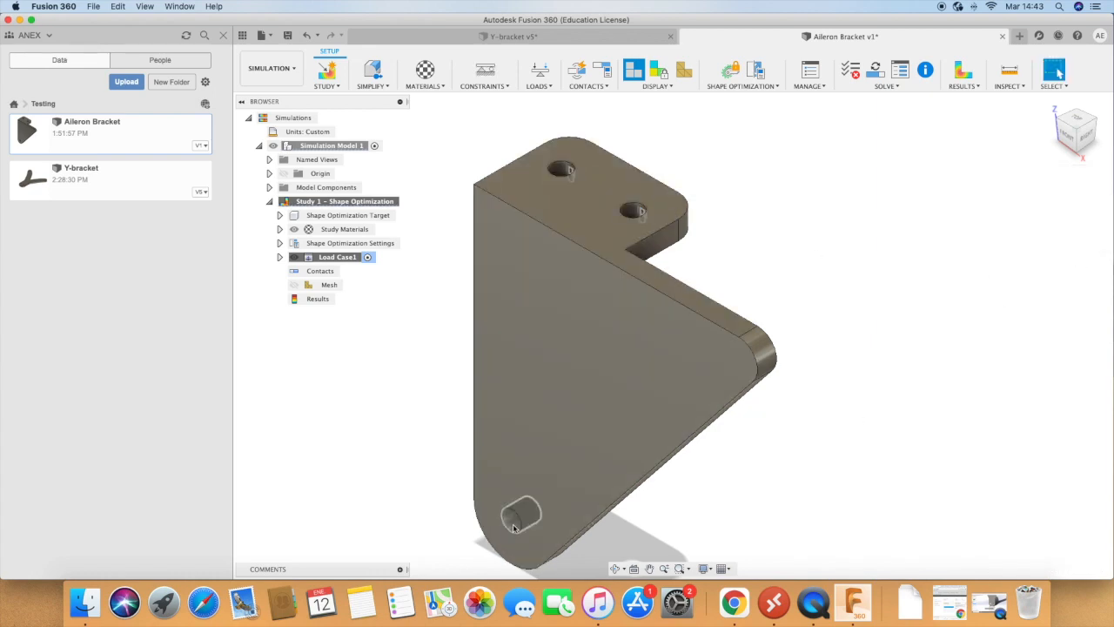
Step: Apply a 200 N force to the inner face of the hole at the bracket's lower end
{"action": "scroll", "coordinate": [706, 372], "scroll_direction": "down", "scroll_amount": 2}
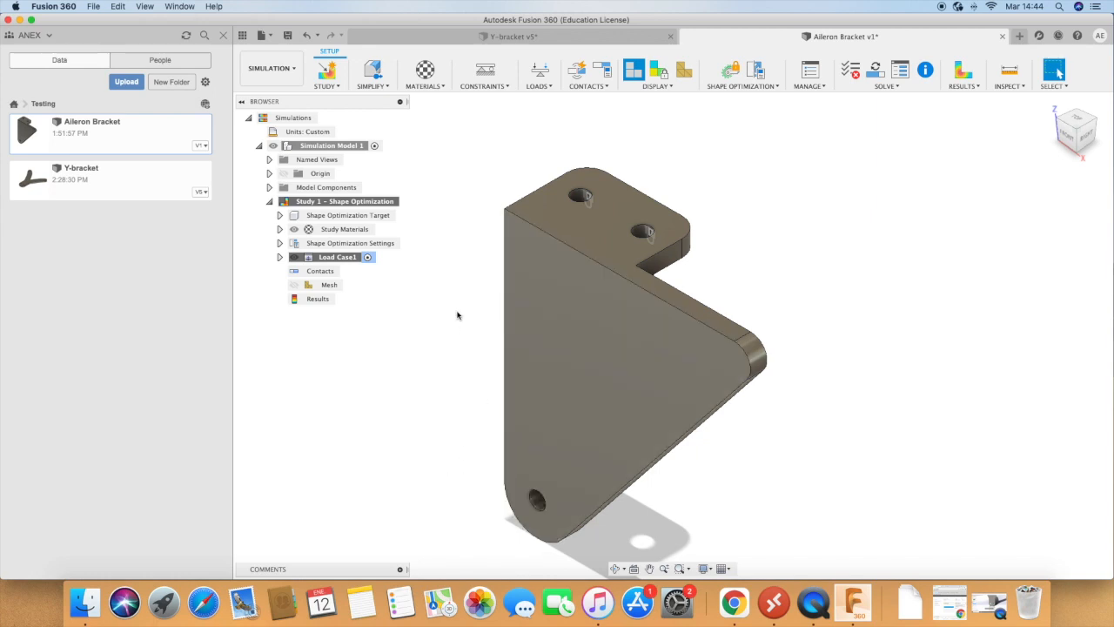
{"action": "left_click", "coordinate": [540, 72]}
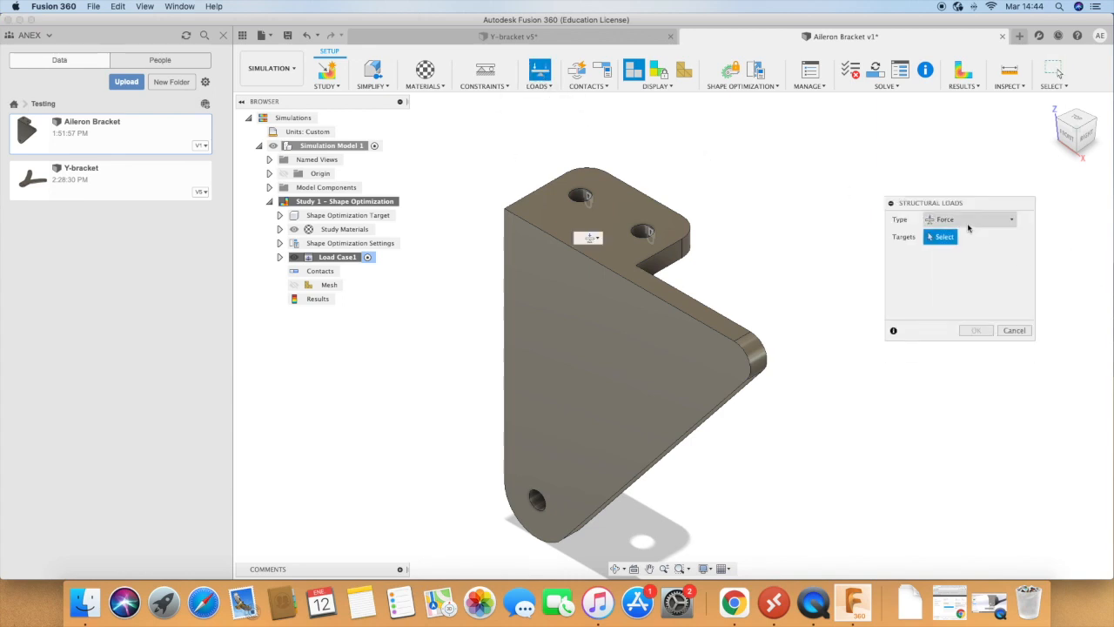
{"action": "left_click", "coordinate": [536, 505]}
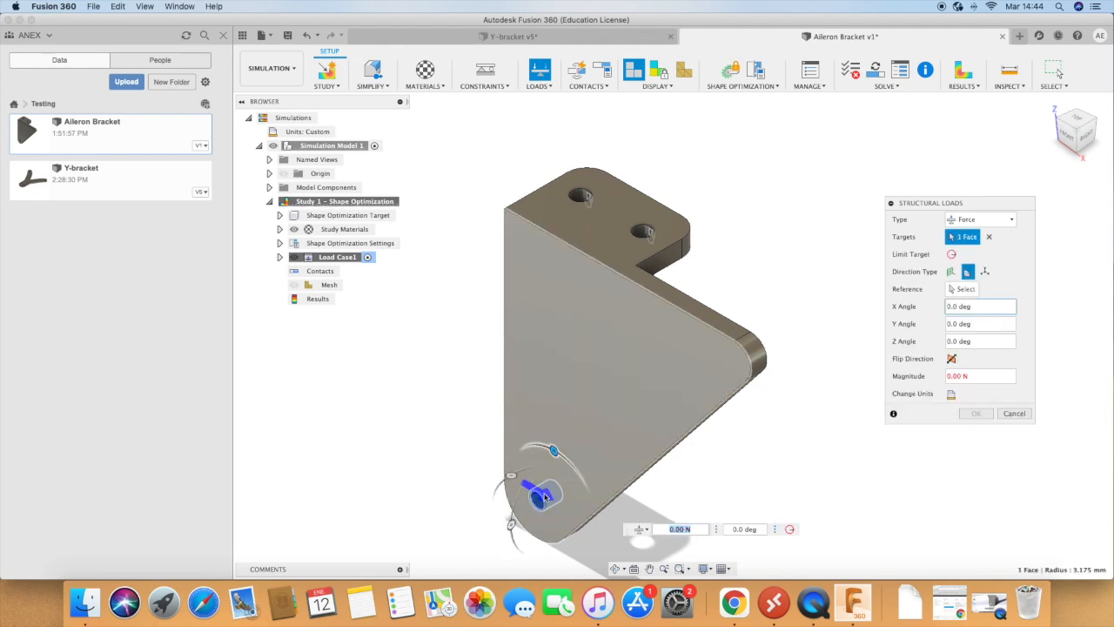
{"action": "left_click_drag", "start_coordinate": [972, 376], "coordinate": [950, 376]}
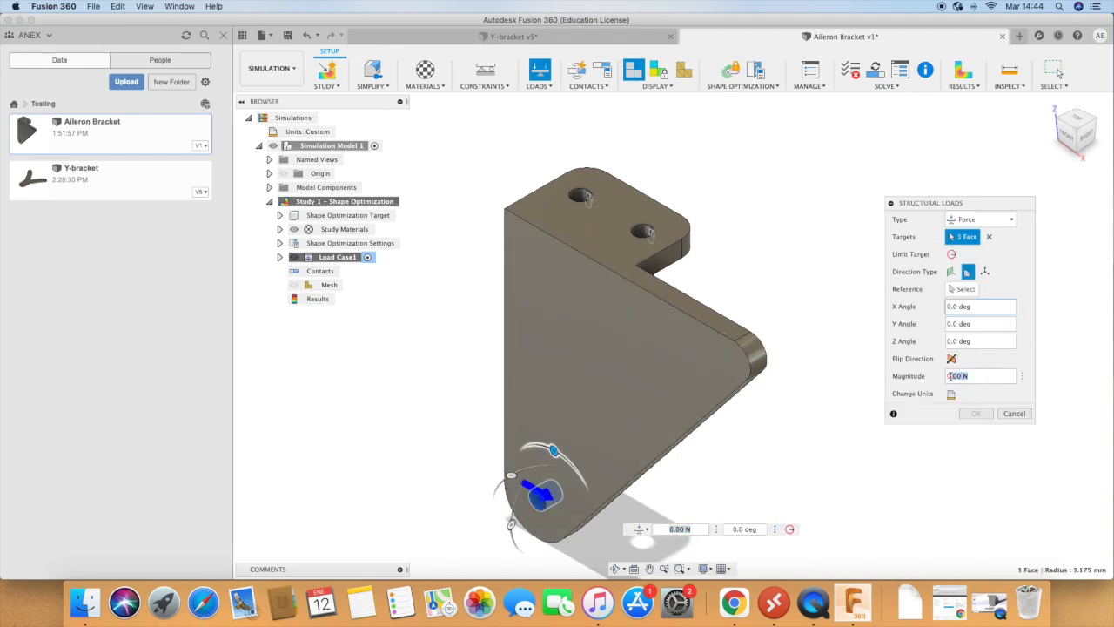
{"action": "type", "text": "2000"}
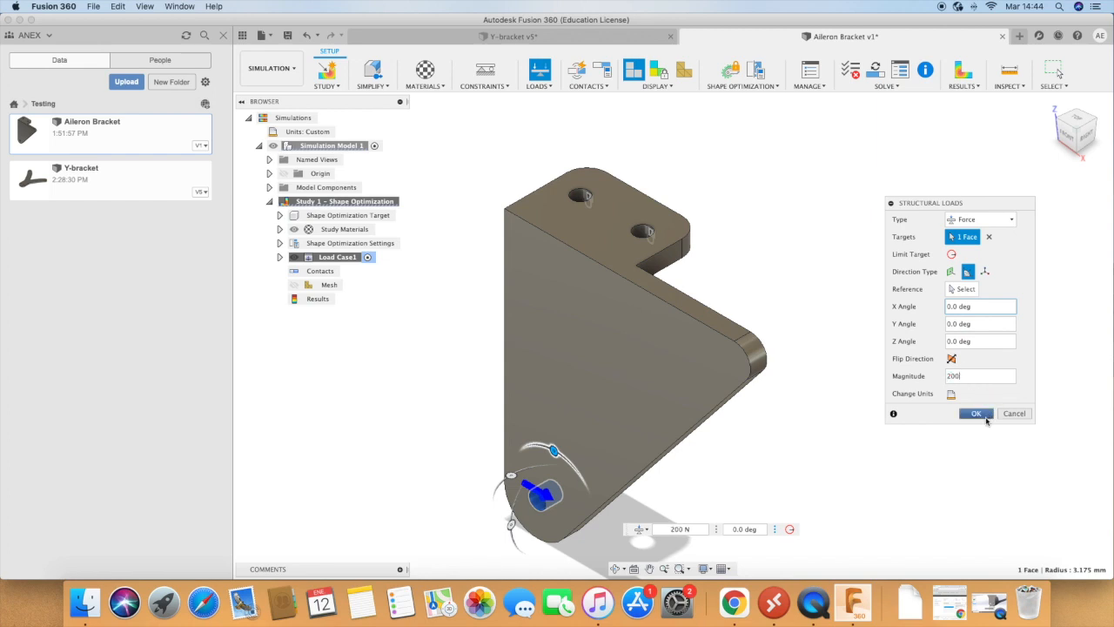
{"action": "left_click", "coordinate": [976, 413]}
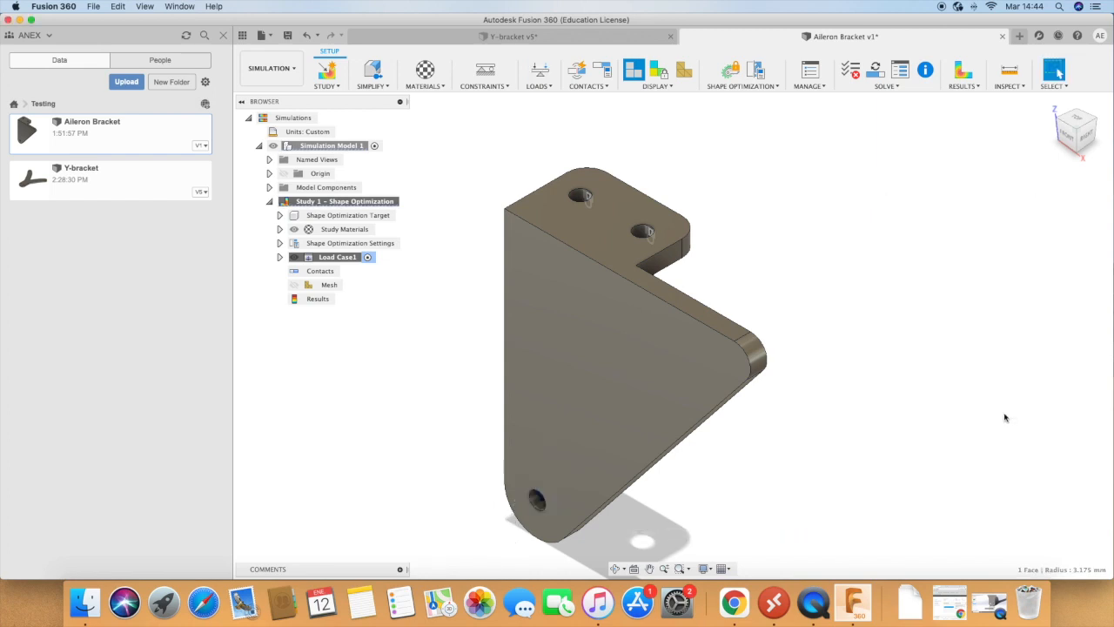
Step: Clone Load Case1 and make the copy the active load case
{"action": "right_click", "coordinate": [309, 262]}
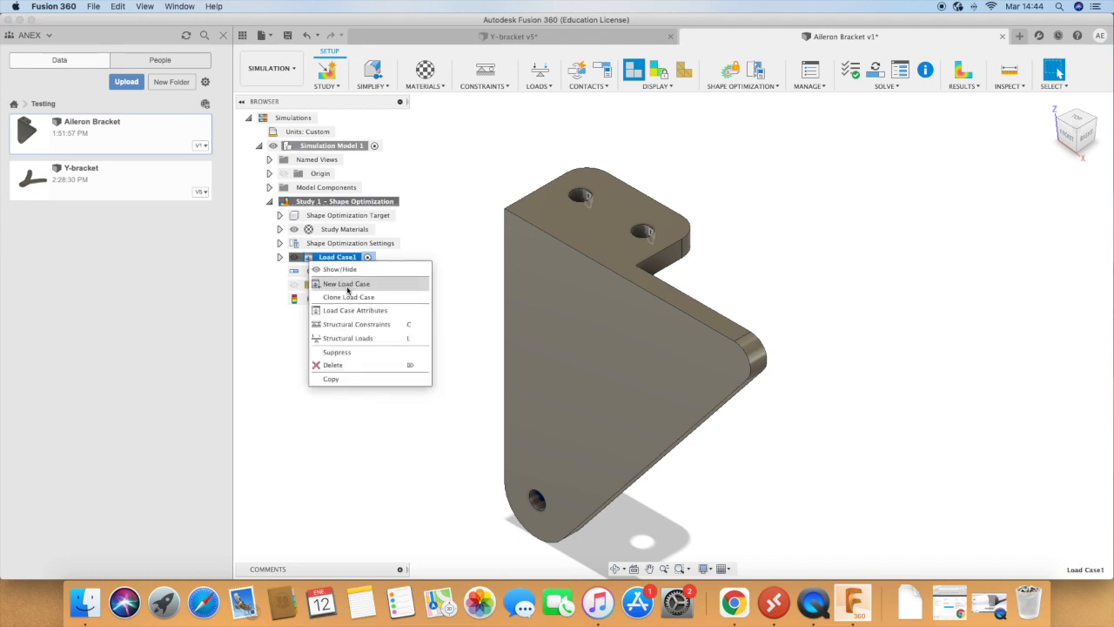
{"action": "left_click", "coordinate": [357, 298]}
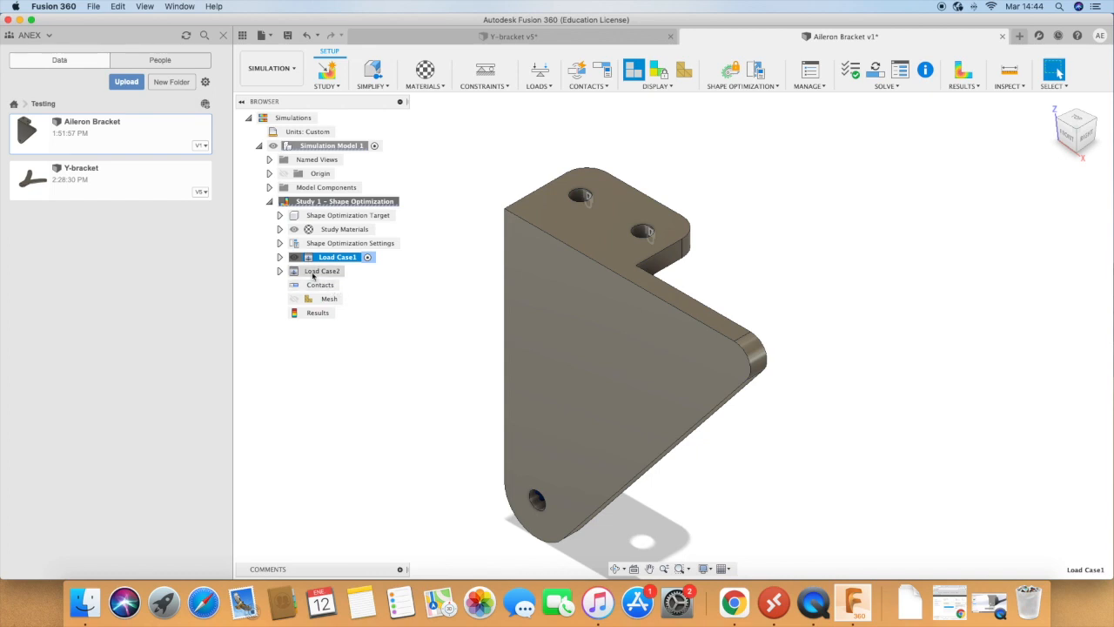
{"action": "left_click_drag", "start_coordinate": [279, 270], "coordinate": [353, 273]}
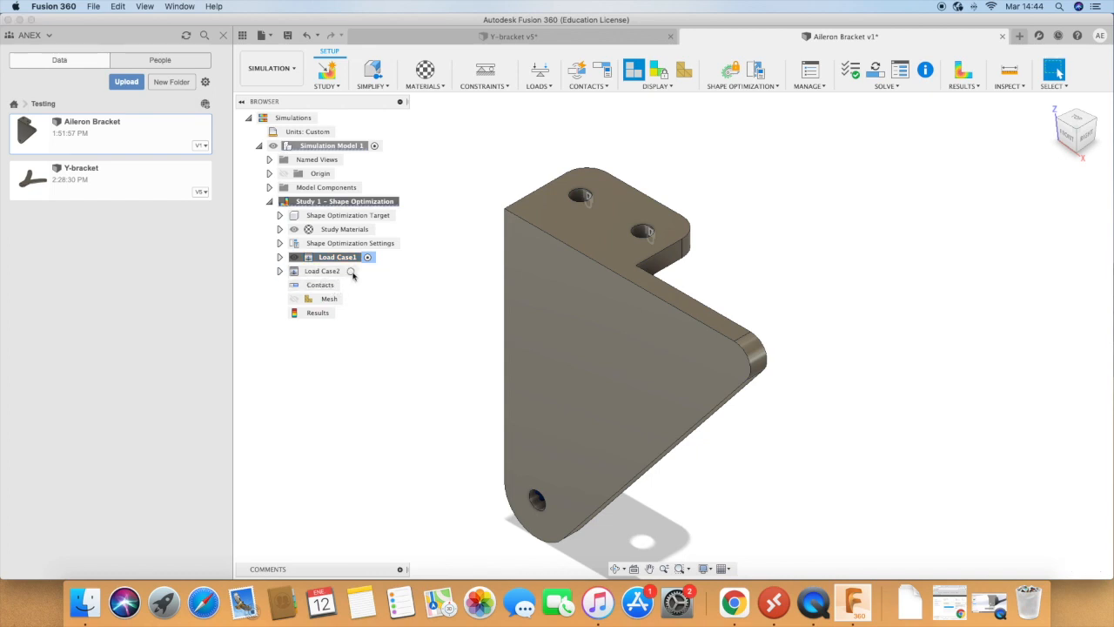
{"action": "left_click", "coordinate": [351, 272]}
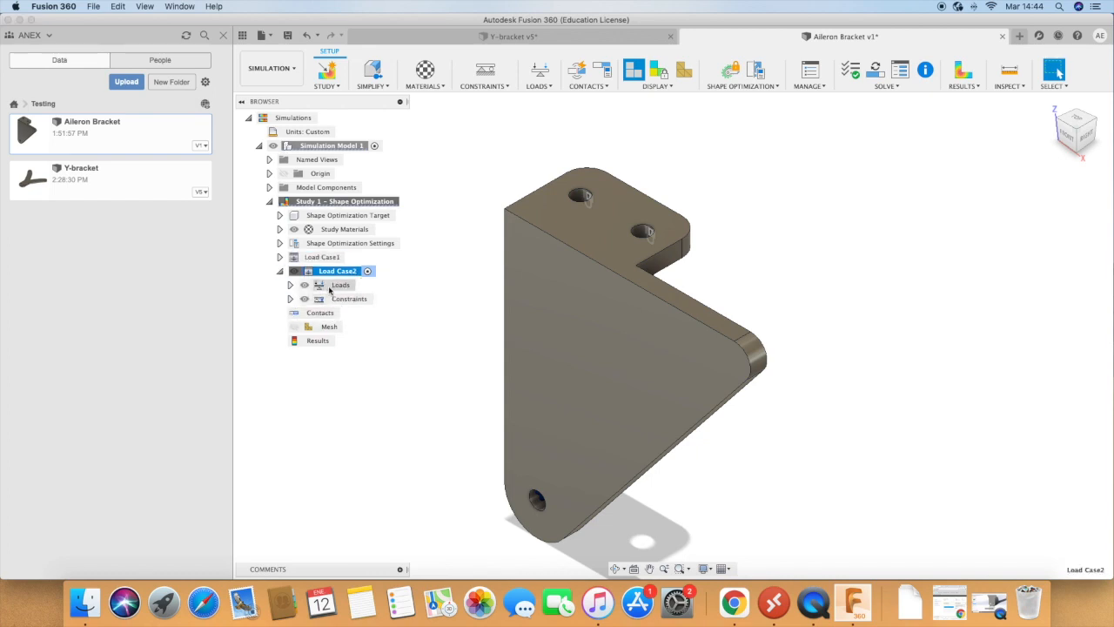
Step: Redirect the force in Load Case2 downward by setting its X angle to -90 deg
{"action": "left_click", "coordinate": [290, 284]}
{"action": "left_click", "coordinate": [355, 316]}
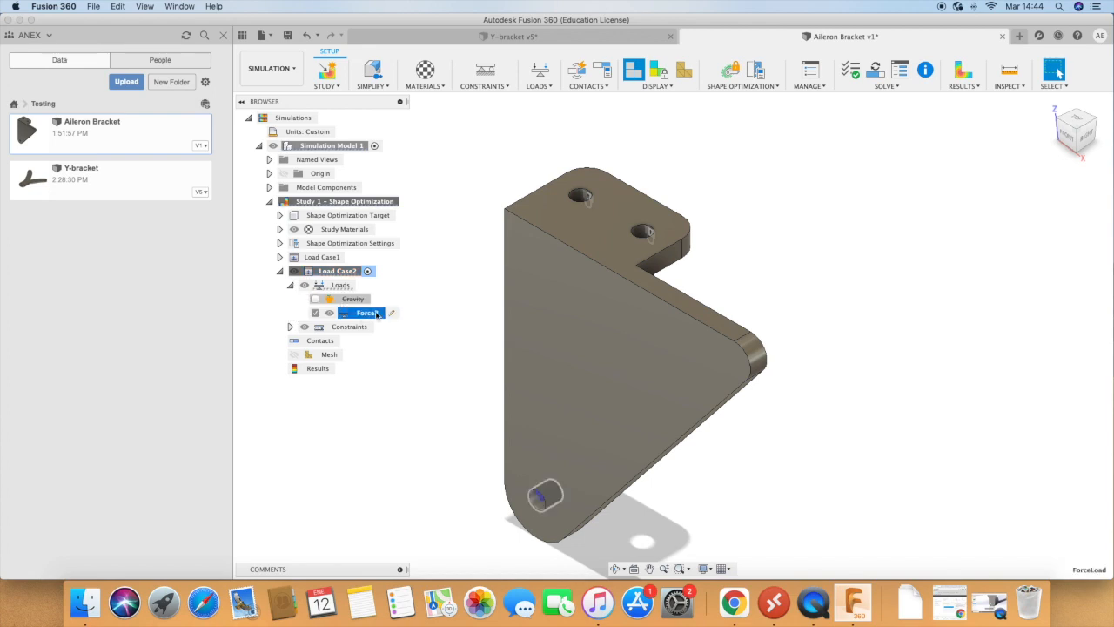
{"action": "left_click", "coordinate": [390, 313]}
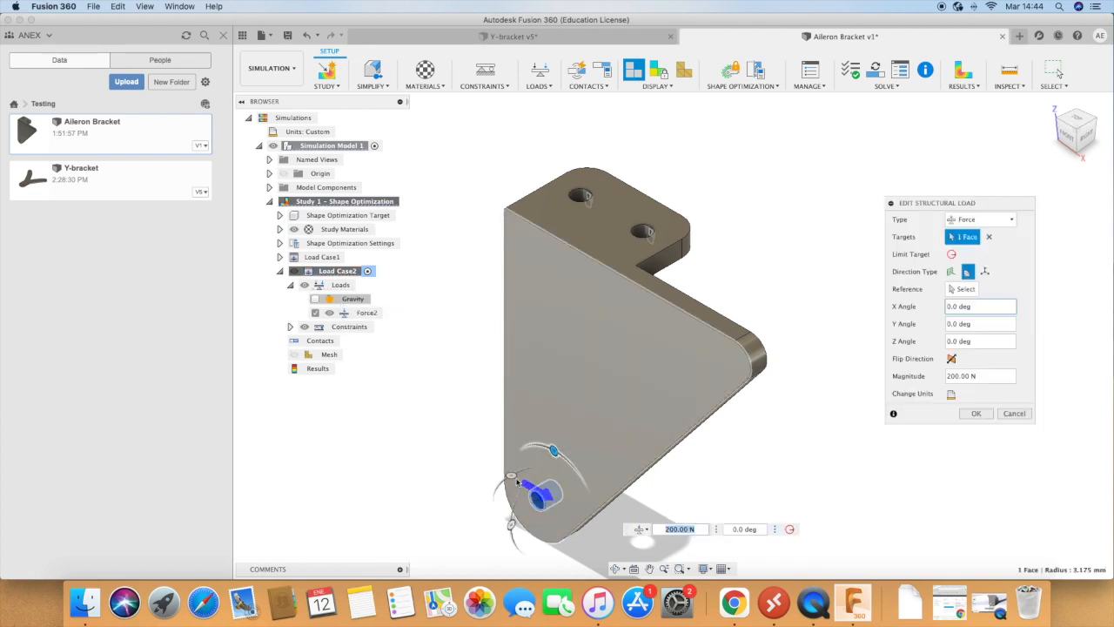
{"action": "left_click_drag", "start_coordinate": [554, 450], "coordinate": [597, 524]}
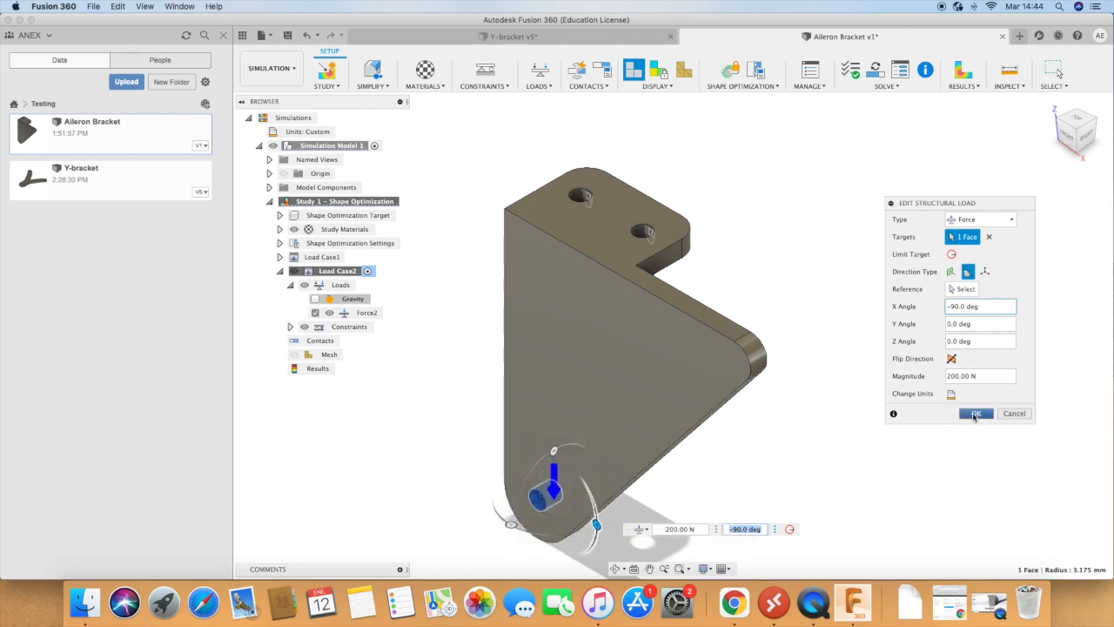
{"action": "key", "text": "Escape"}
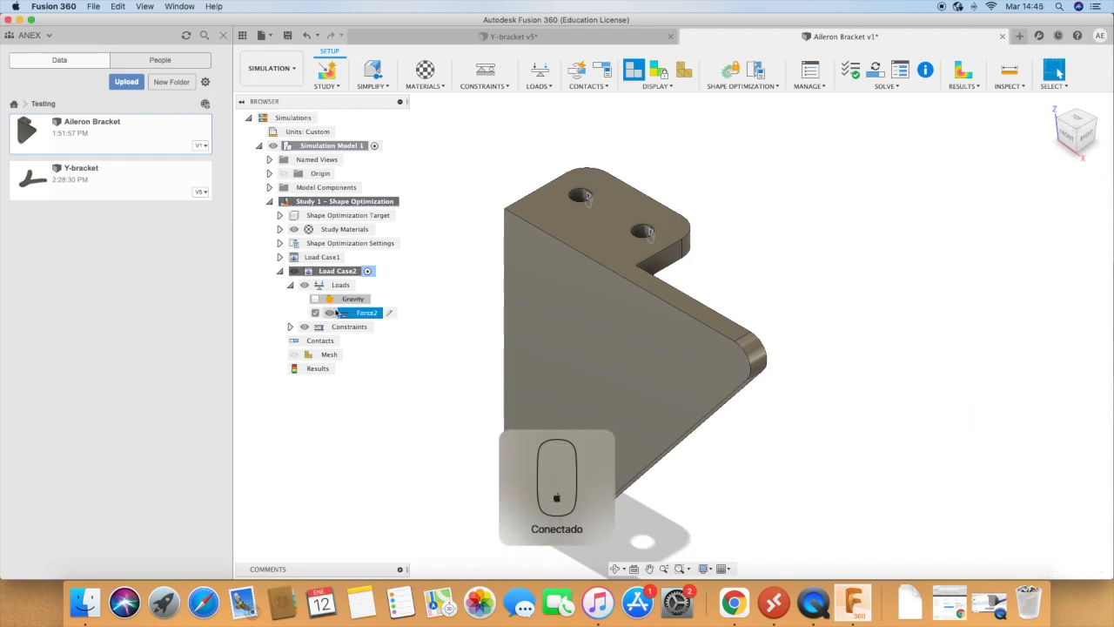
Step: Clone Load Case2, make the copy the active load case, and select its loads
{"action": "right_click", "coordinate": [333, 273]}
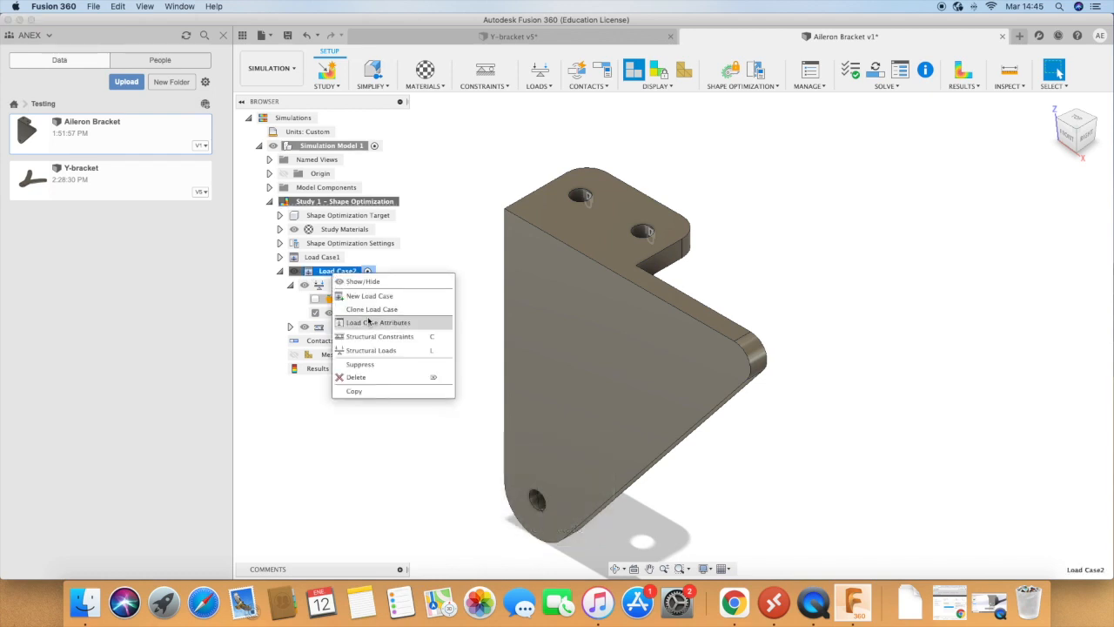
{"action": "left_click", "coordinate": [369, 310]}
{"action": "left_click", "coordinate": [350, 340]}
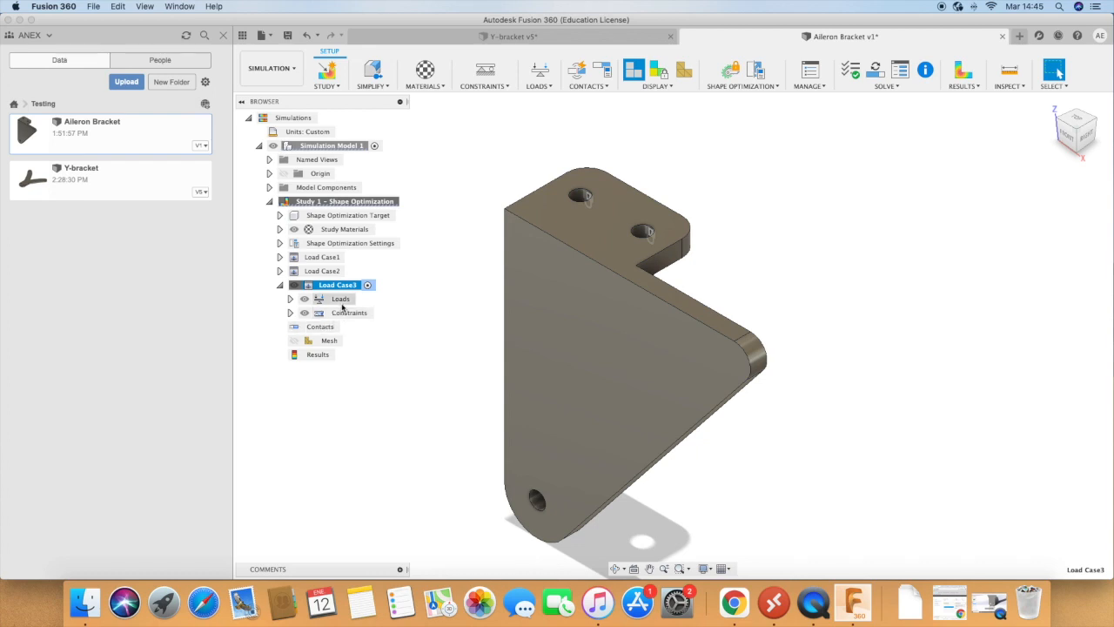
{"action": "left_click", "coordinate": [342, 301]}
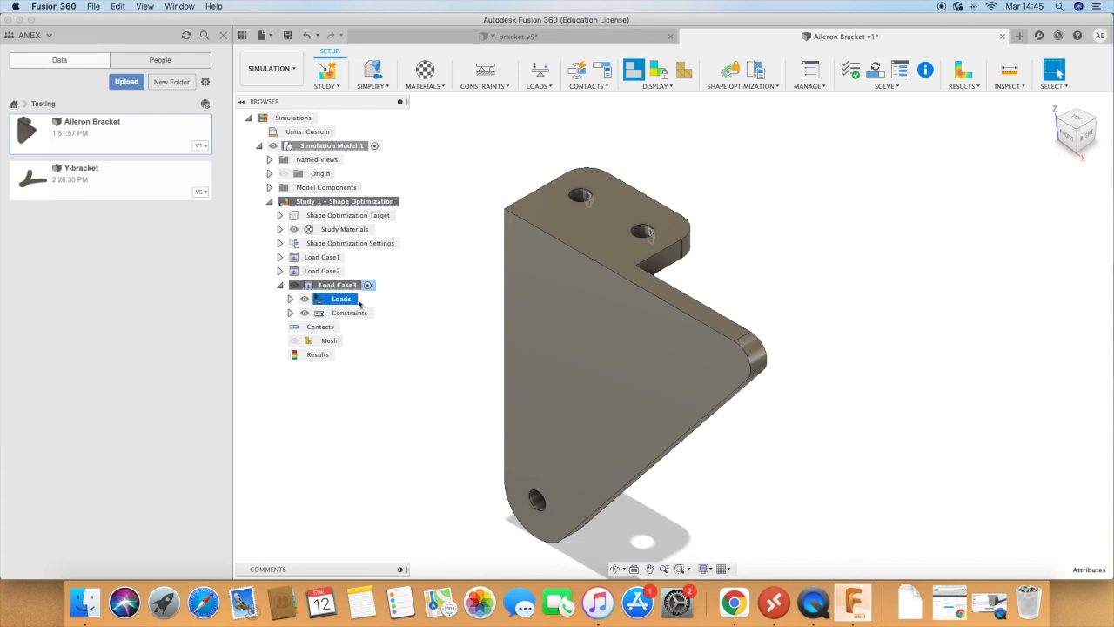
Step: Redirect the 200 N force in Load Case3 sideways by setting its X angle to -180 deg
{"action": "left_click", "coordinate": [346, 311]}
{"action": "left_click", "coordinate": [290, 312]}
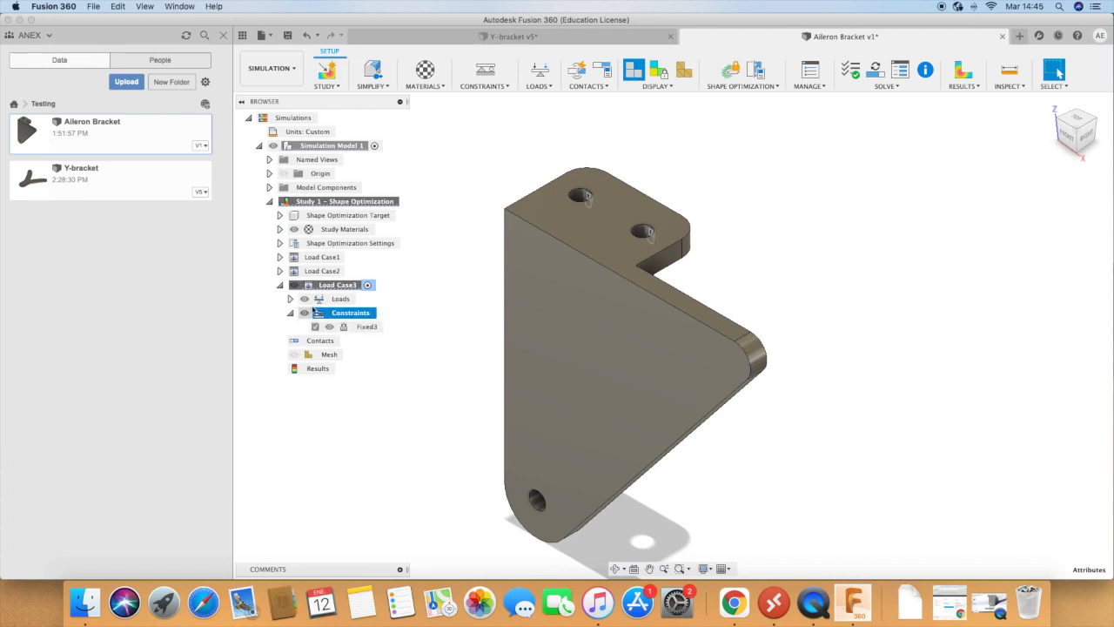
{"action": "left_click", "coordinate": [290, 299]}
{"action": "left_click", "coordinate": [368, 326]}
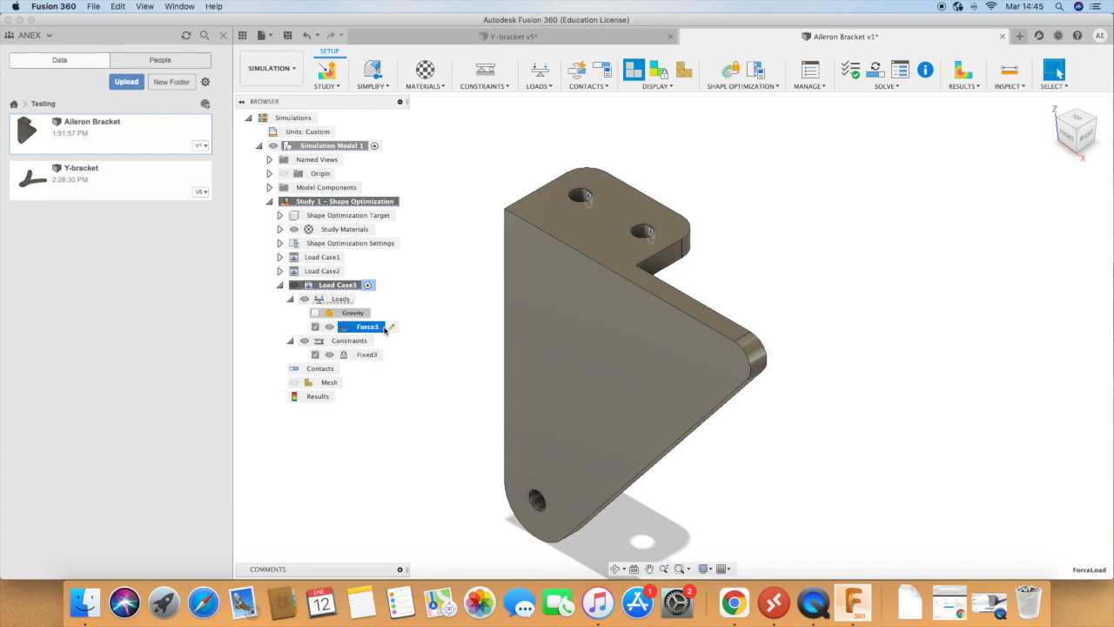
{"action": "left_click", "coordinate": [393, 328]}
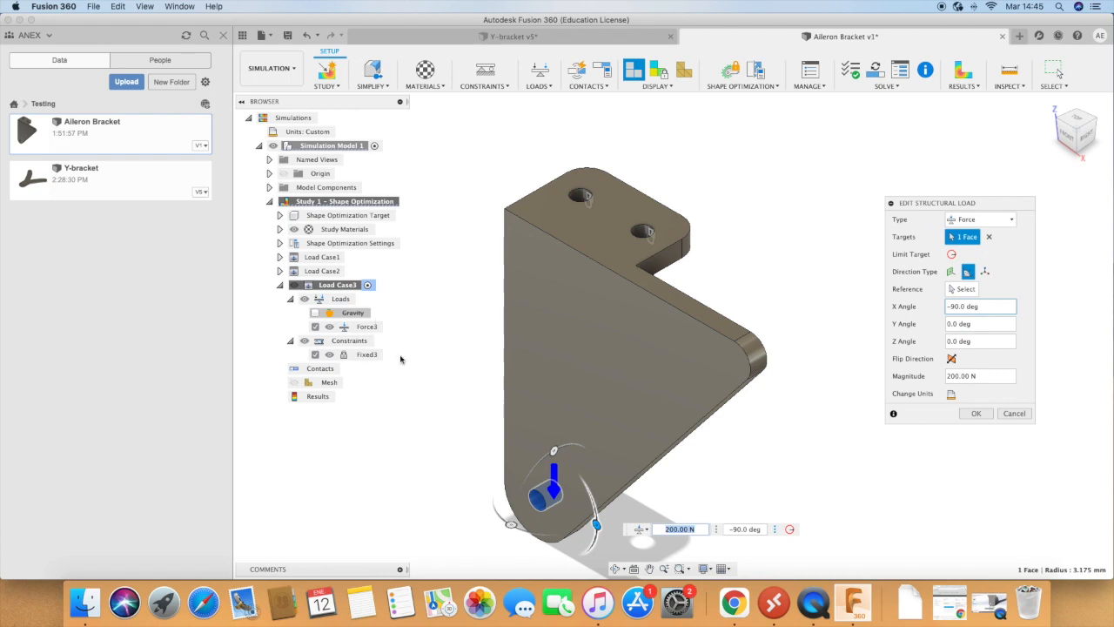
{"action": "left_click_drag", "start_coordinate": [596, 525], "coordinate": [510, 561]}
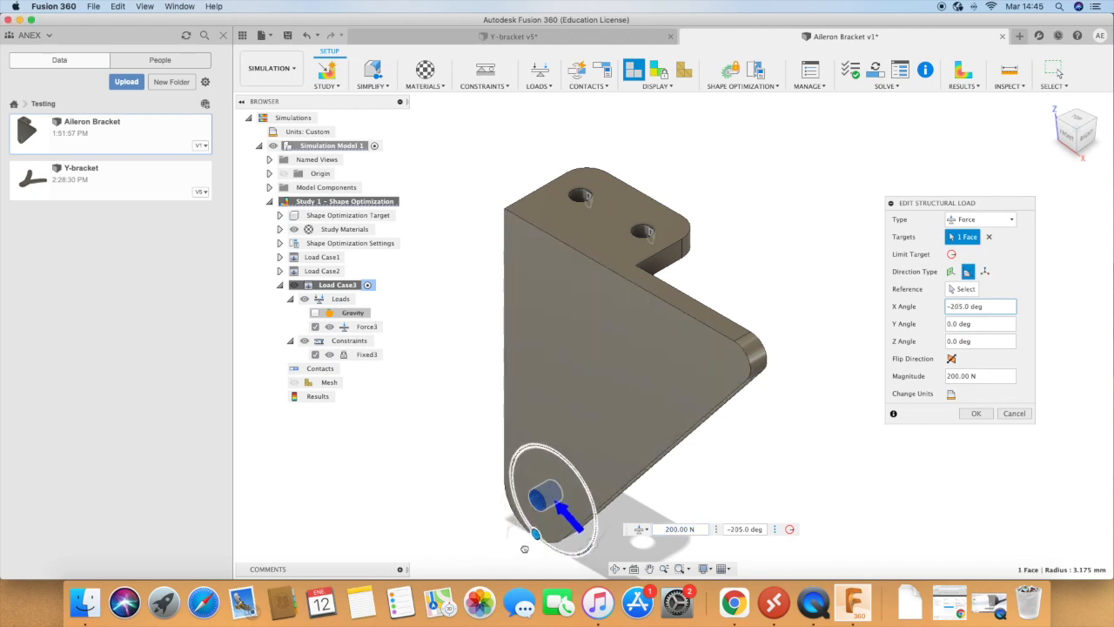
{"action": "left_click_drag", "start_coordinate": [529, 544], "coordinate": [554, 526]}
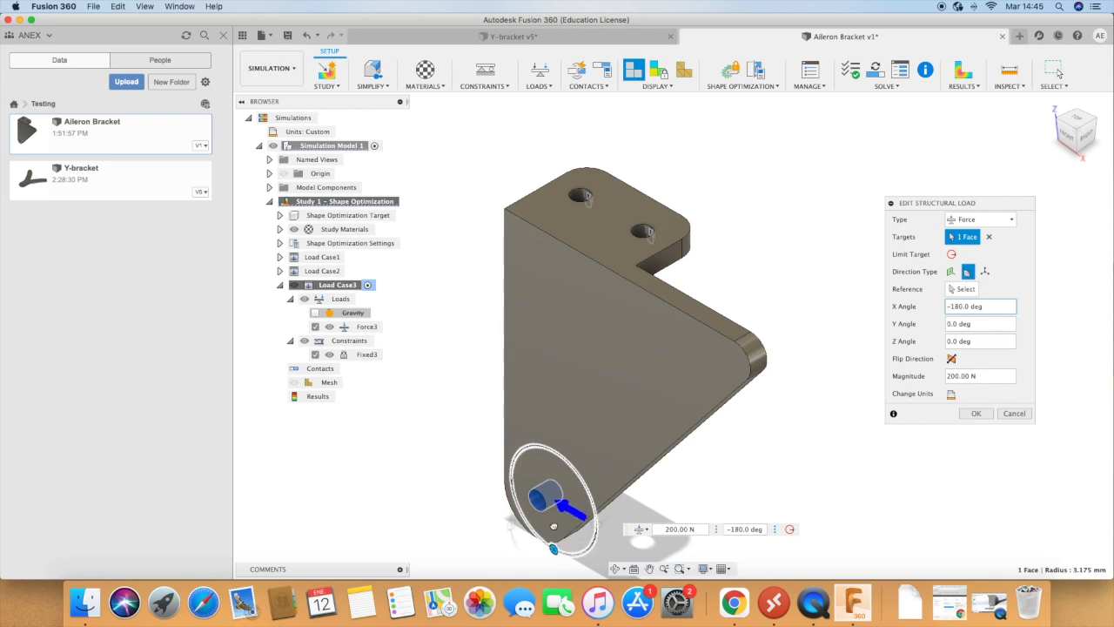
{"action": "left_click", "coordinate": [979, 414]}
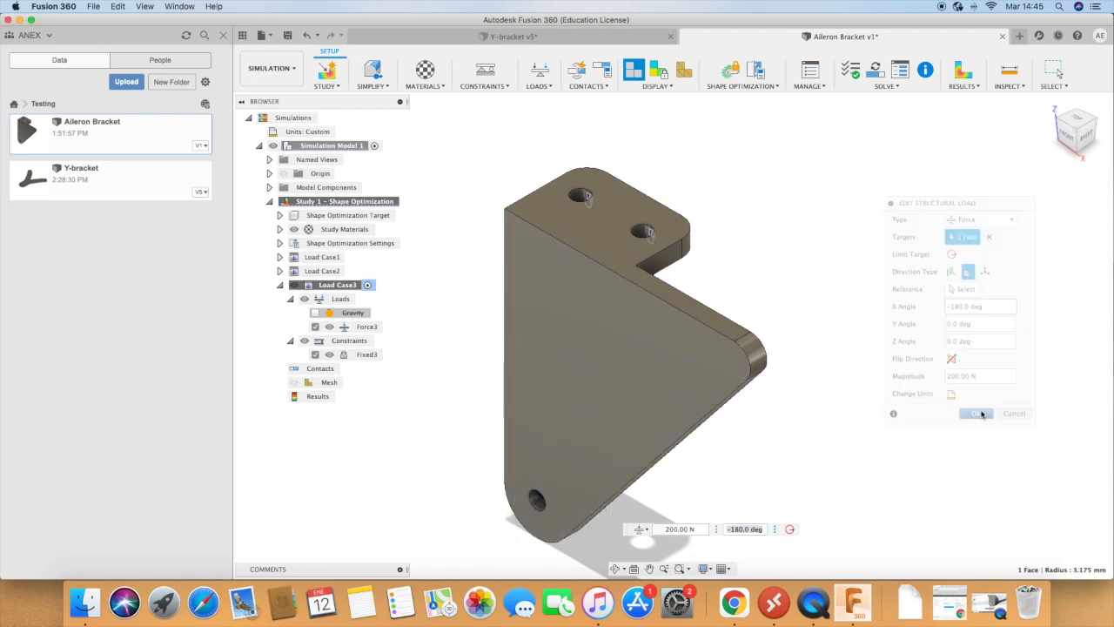
Step: Clone Load Case3 and make the copy the active load case
{"action": "right_click", "coordinate": [324, 288]}
{"action": "left_click", "coordinate": [350, 327]}
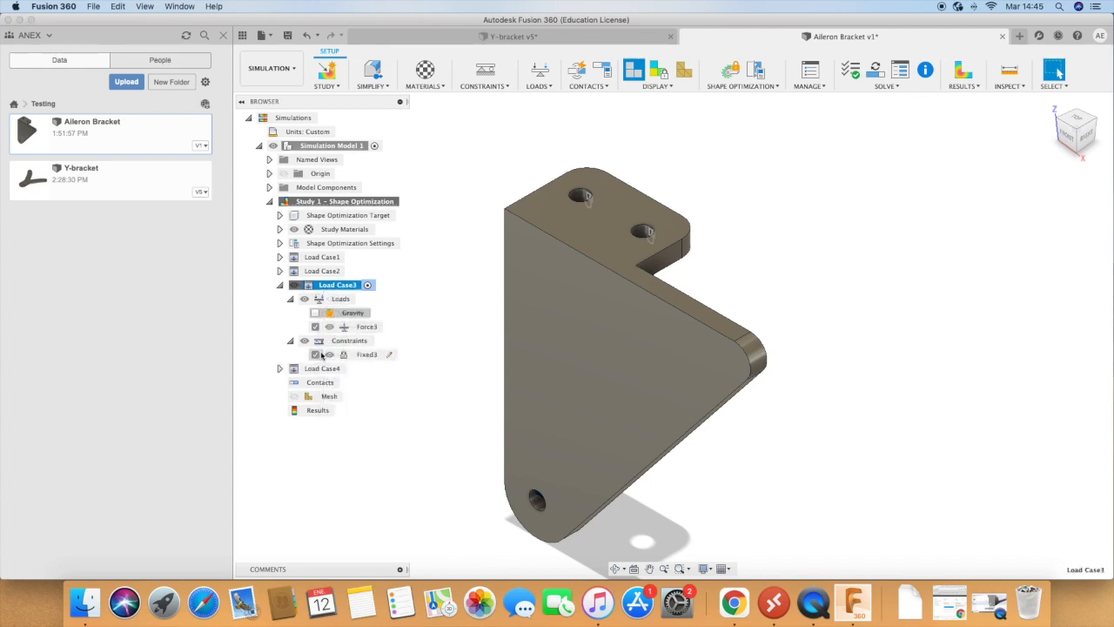
{"action": "left_click", "coordinate": [354, 369]}
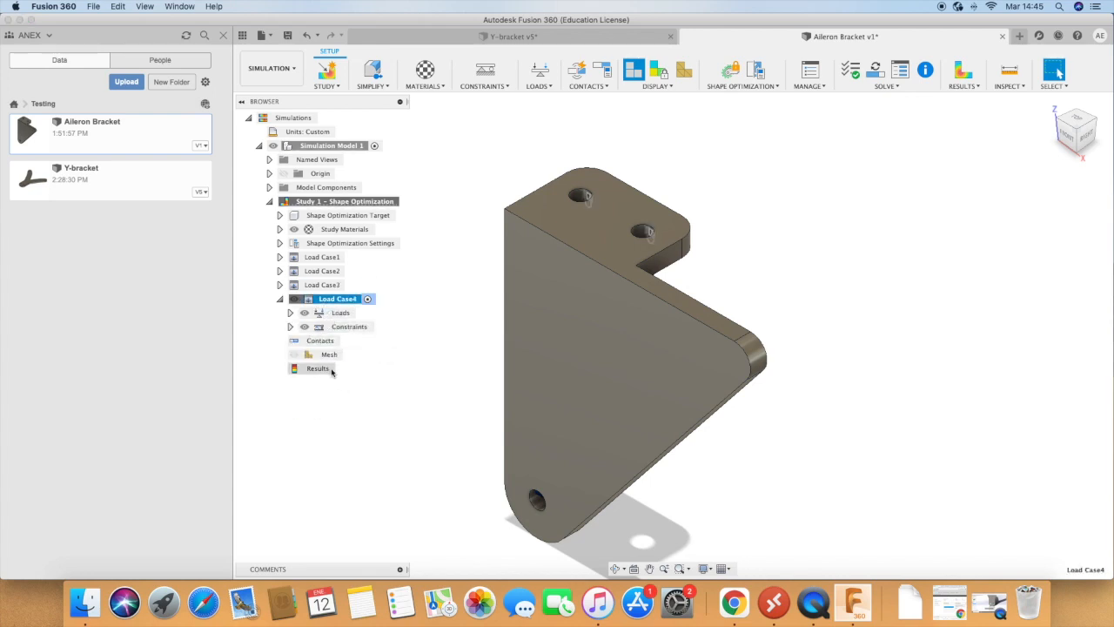
Step: Set the X angle of the force in Load Case4 to -90 deg
{"action": "left_click", "coordinate": [290, 312]}
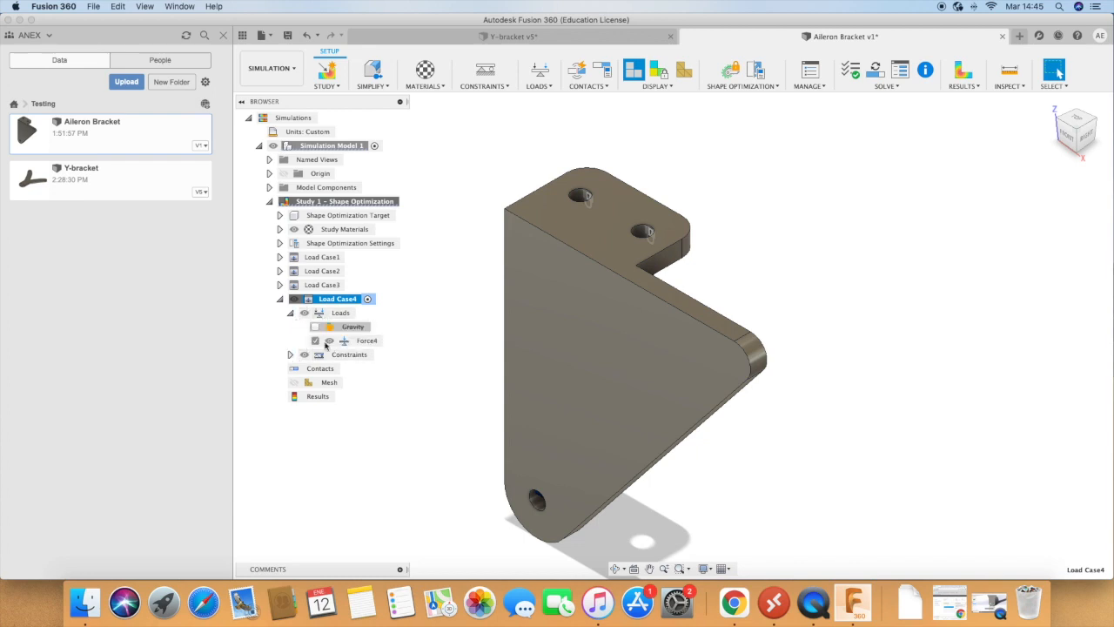
{"action": "double_click", "coordinate": [366, 340]}
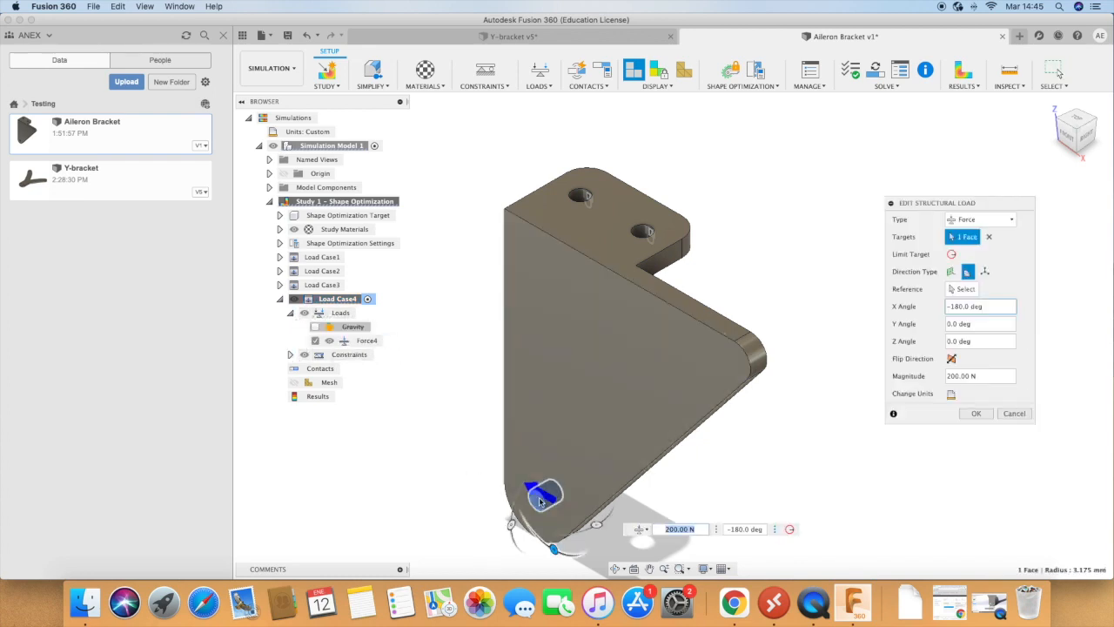
{"action": "left_click_drag", "start_coordinate": [555, 550], "coordinate": [574, 513]}
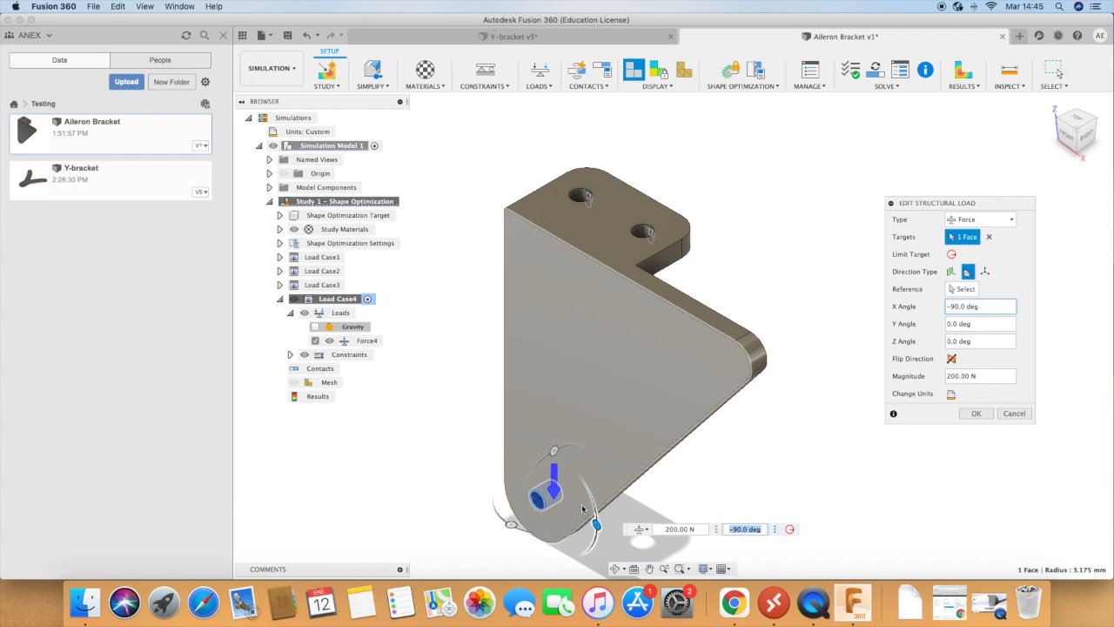
{"action": "left_click", "coordinate": [976, 414]}
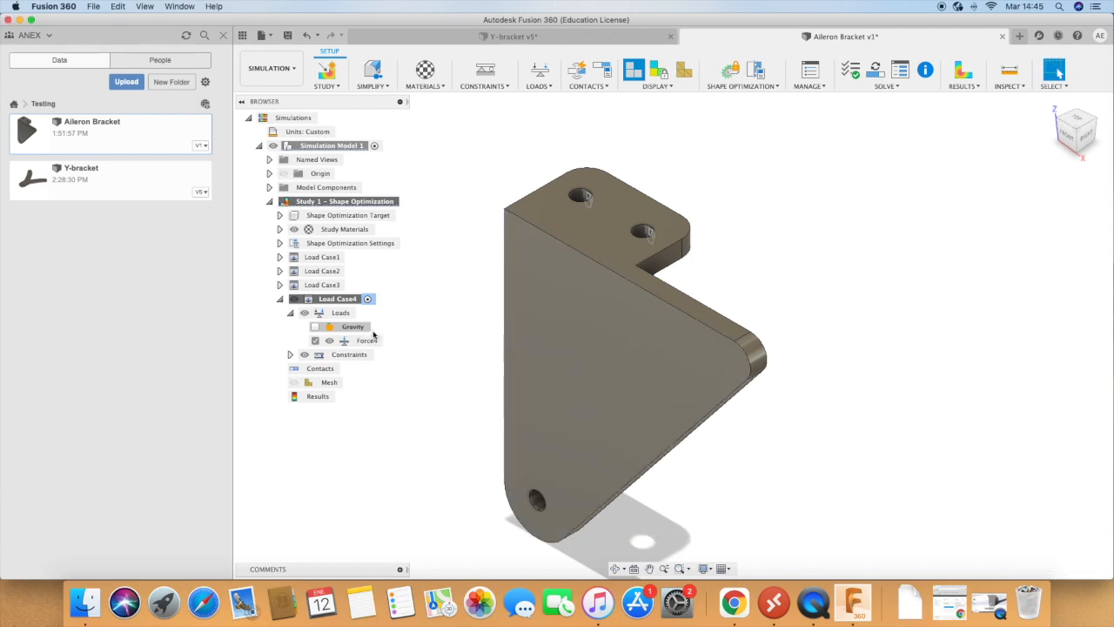
Step: Make Load Case3 the active load case again and collapse the contents of the load cases
{"action": "left_click", "coordinate": [355, 286]}
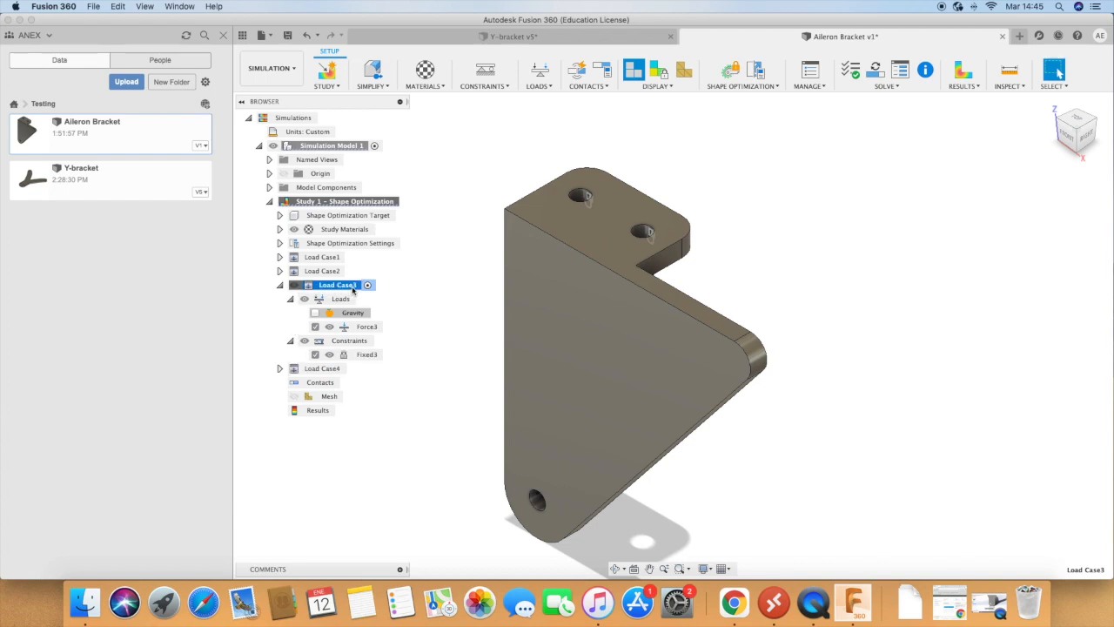
{"action": "left_click", "coordinate": [279, 284]}
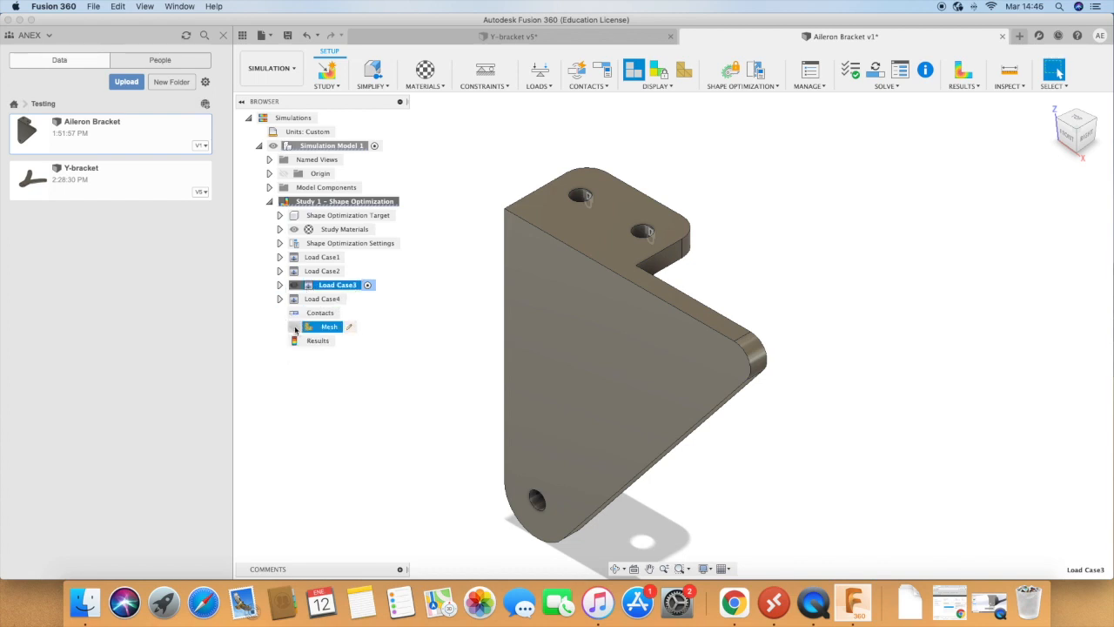
{"action": "left_click", "coordinate": [280, 299]}
{"action": "left_click", "coordinate": [280, 299]}
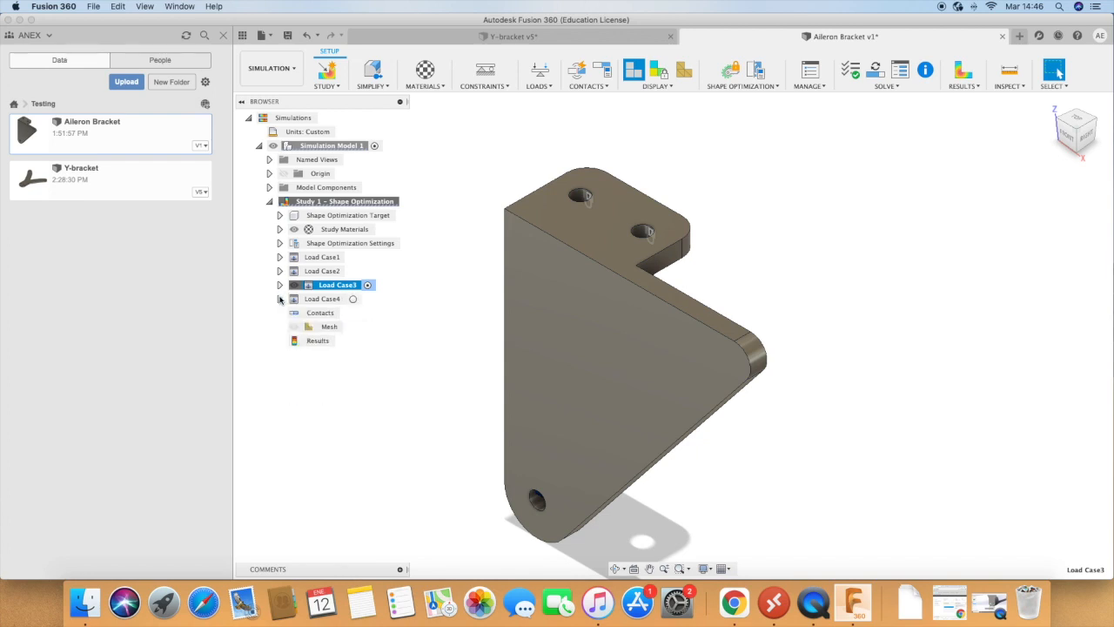
{"action": "left_click", "coordinate": [280, 257]}
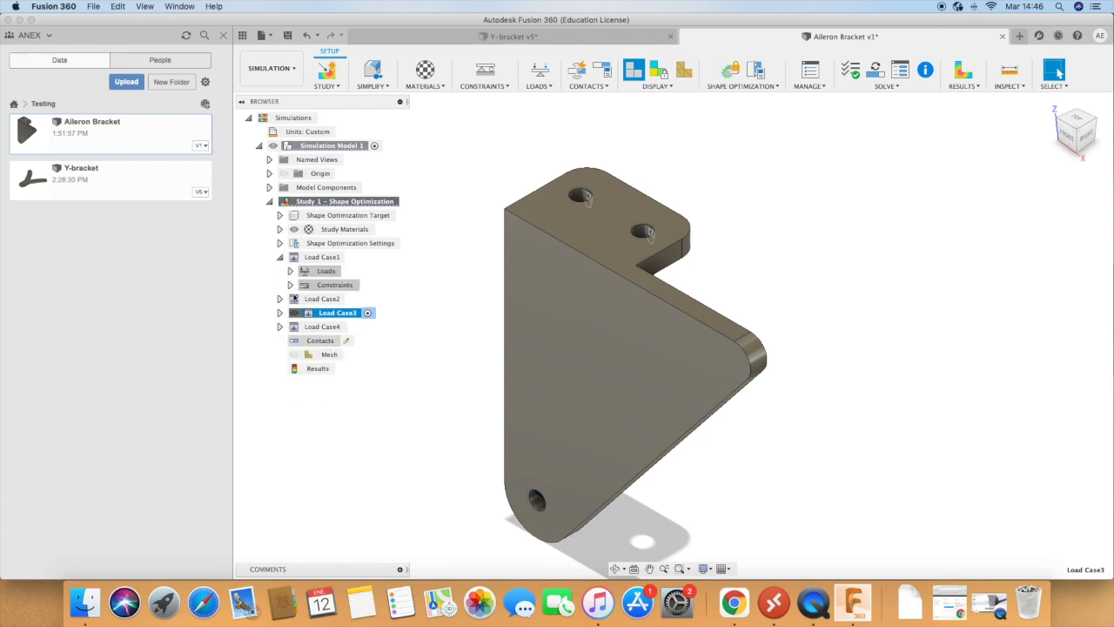
{"action": "left_click", "coordinate": [279, 257]}
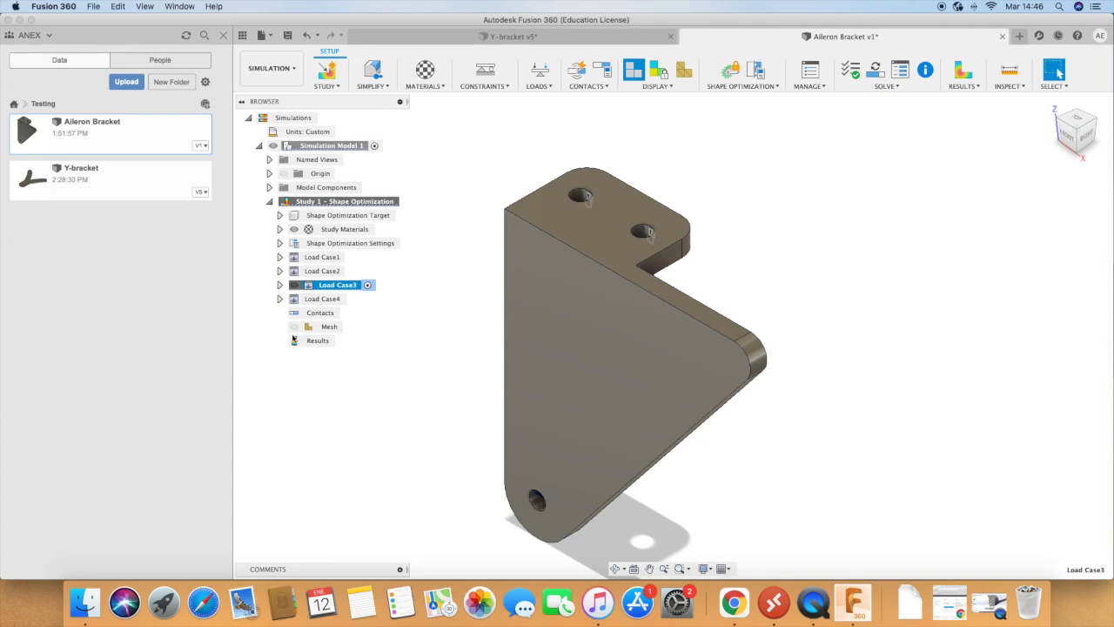
Step: Reduce the model-based average element size in the mesh settings and generate the bracket's mesh
{"action": "left_click", "coordinate": [351, 328]}
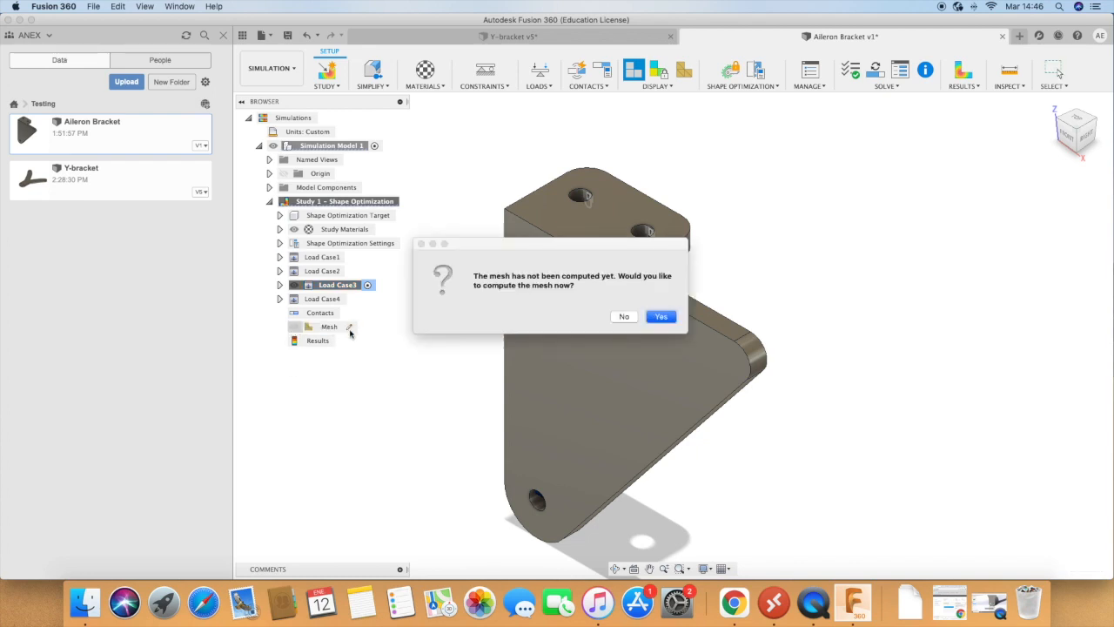
{"action": "left_click", "coordinate": [628, 317]}
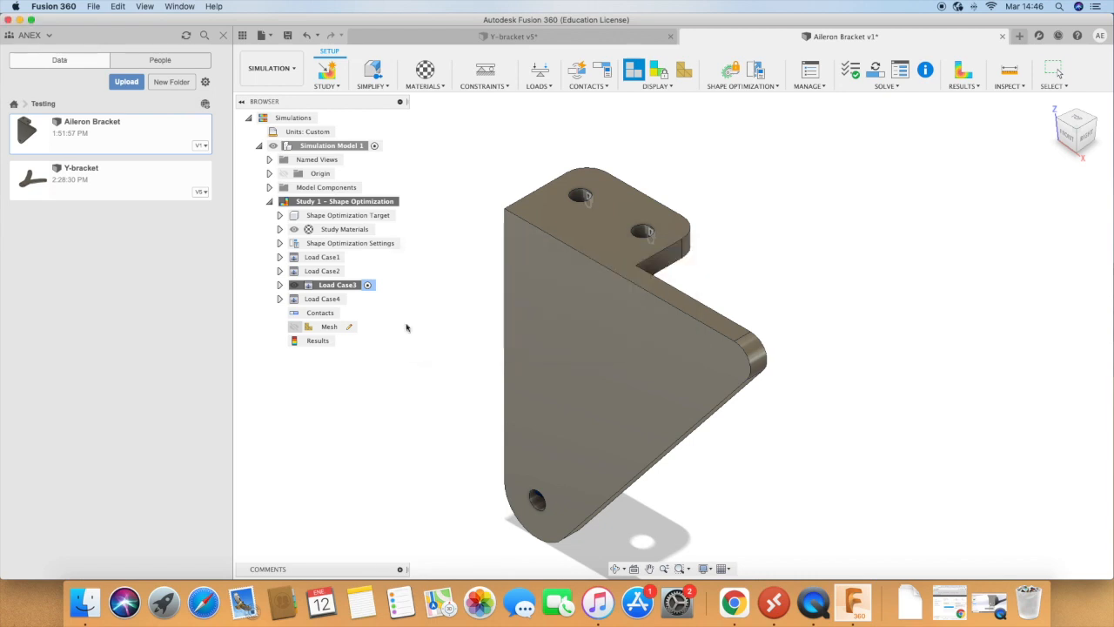
{"action": "right_click", "coordinate": [324, 327]}
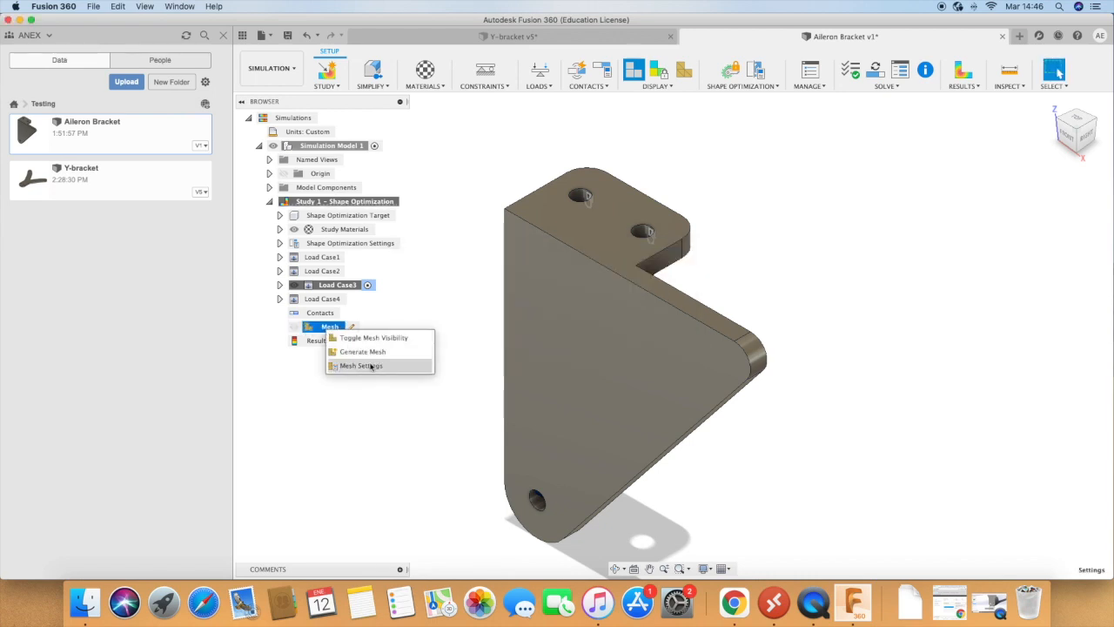
{"action": "left_click", "coordinate": [372, 366]}
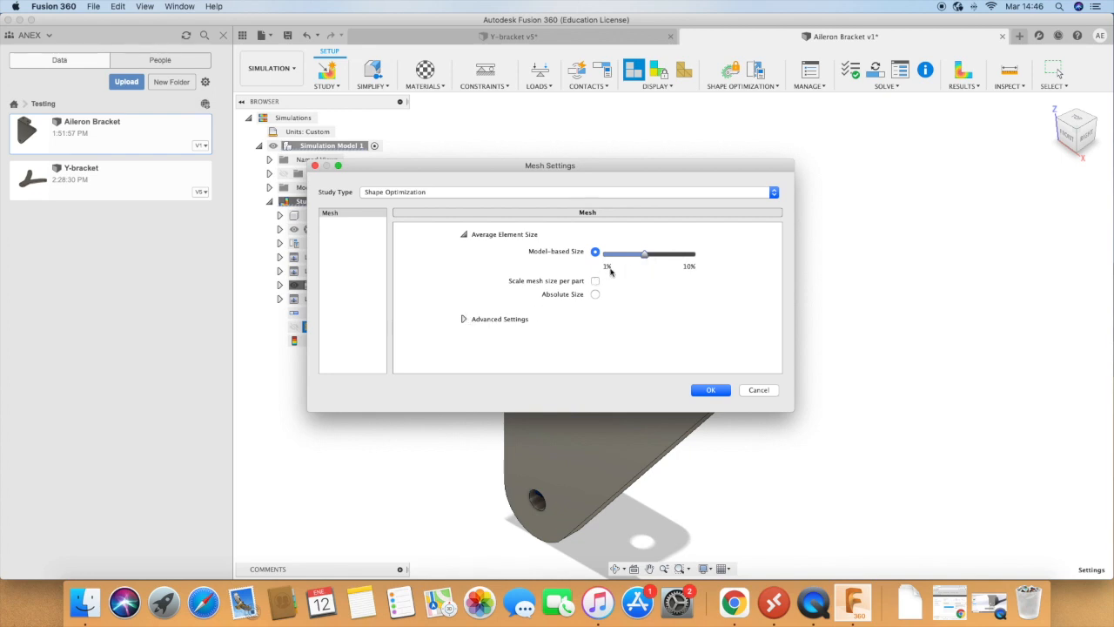
{"action": "left_click_drag", "start_coordinate": [645, 258], "coordinate": [625, 259]}
{"action": "left_click", "coordinate": [707, 389]}
{"action": "right_click", "coordinate": [331, 327]}
{"action": "left_click", "coordinate": [364, 352]}
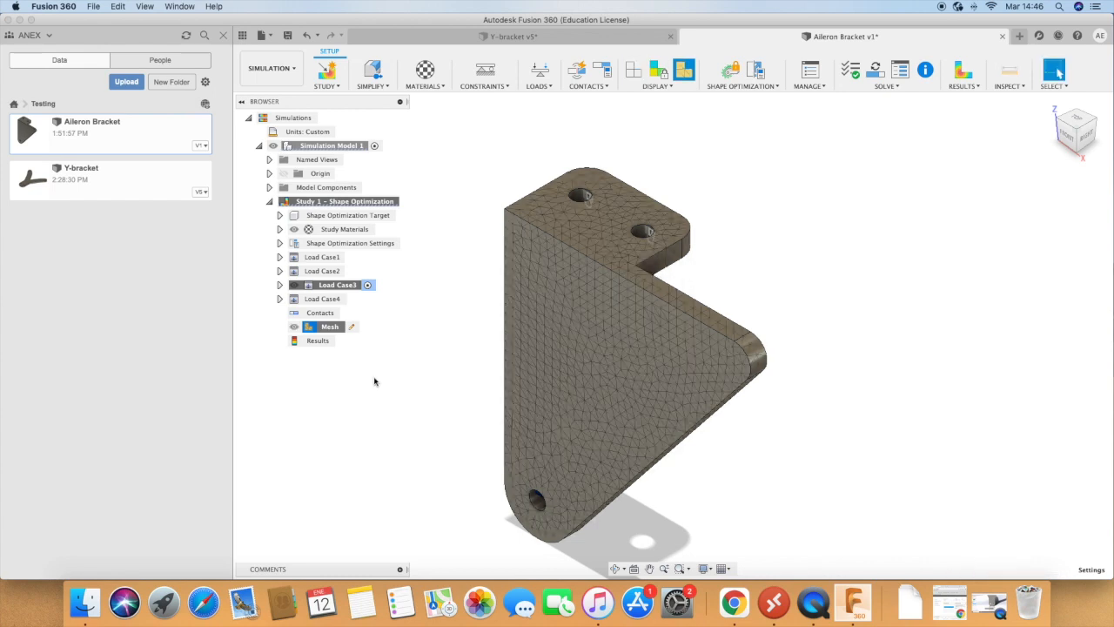
Step: Start a cylindrical preserve region on the inner face of the flange hole nearest the bracket's notch
{"action": "left_click", "coordinate": [745, 87]}
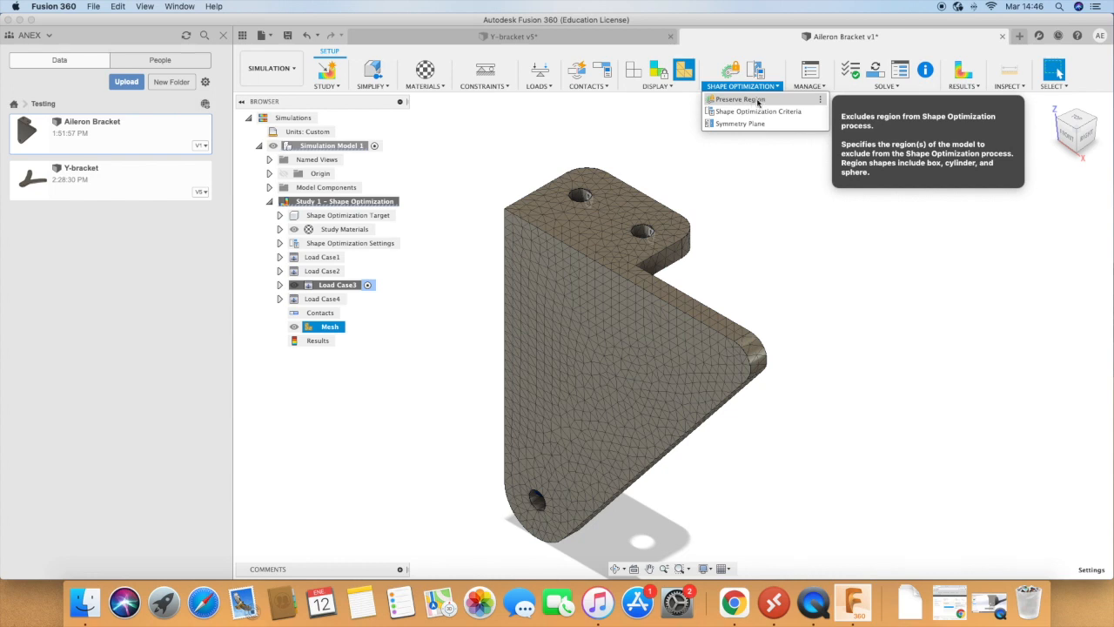
{"action": "left_click", "coordinate": [758, 100]}
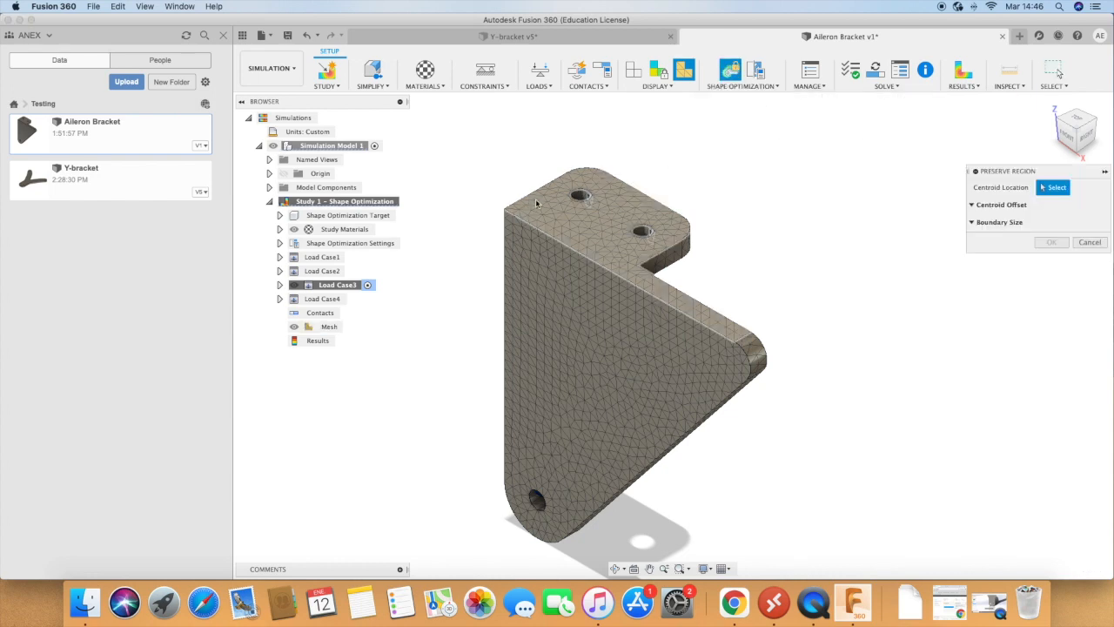
{"action": "left_click", "coordinate": [583, 197]}
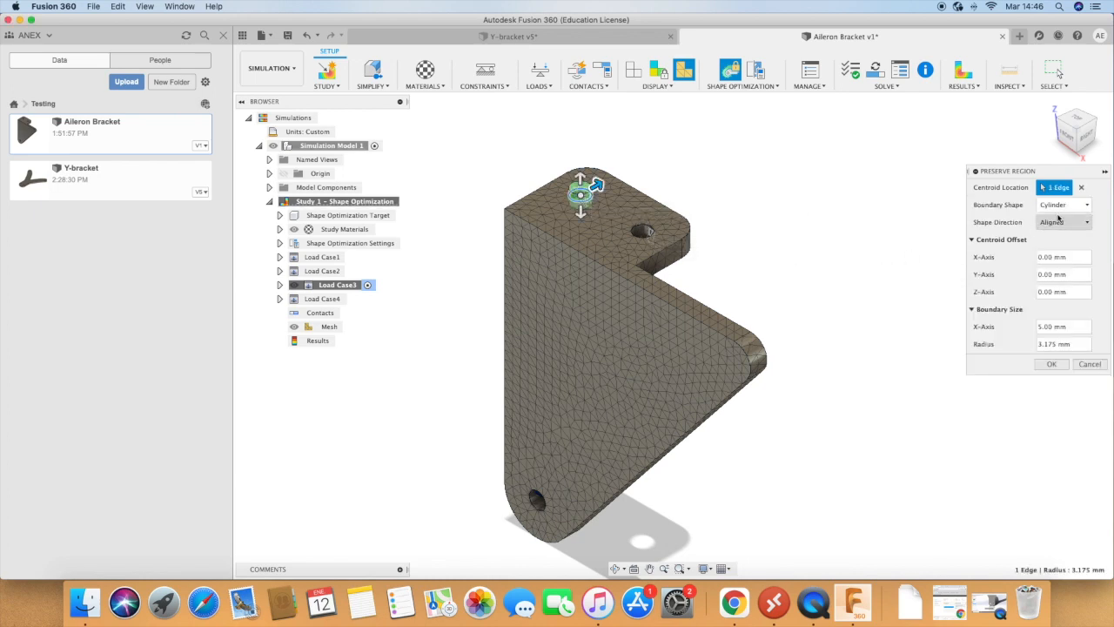
{"action": "scroll", "coordinate": [608, 208], "scroll_direction": "up", "scroll_amount": 5}
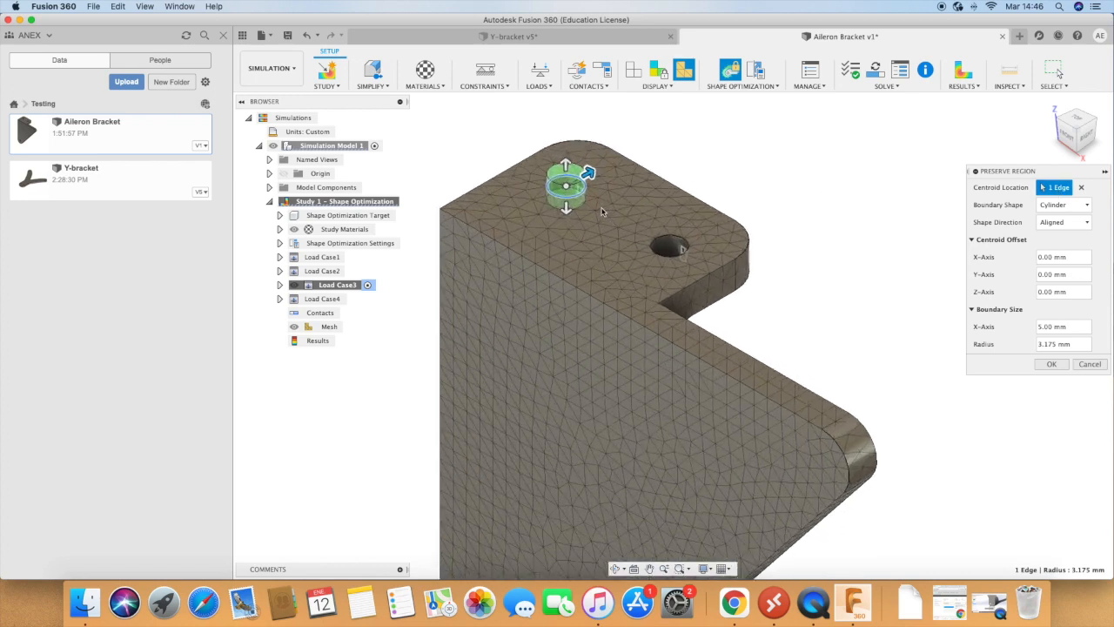
{"action": "left_click", "coordinate": [1052, 188]}
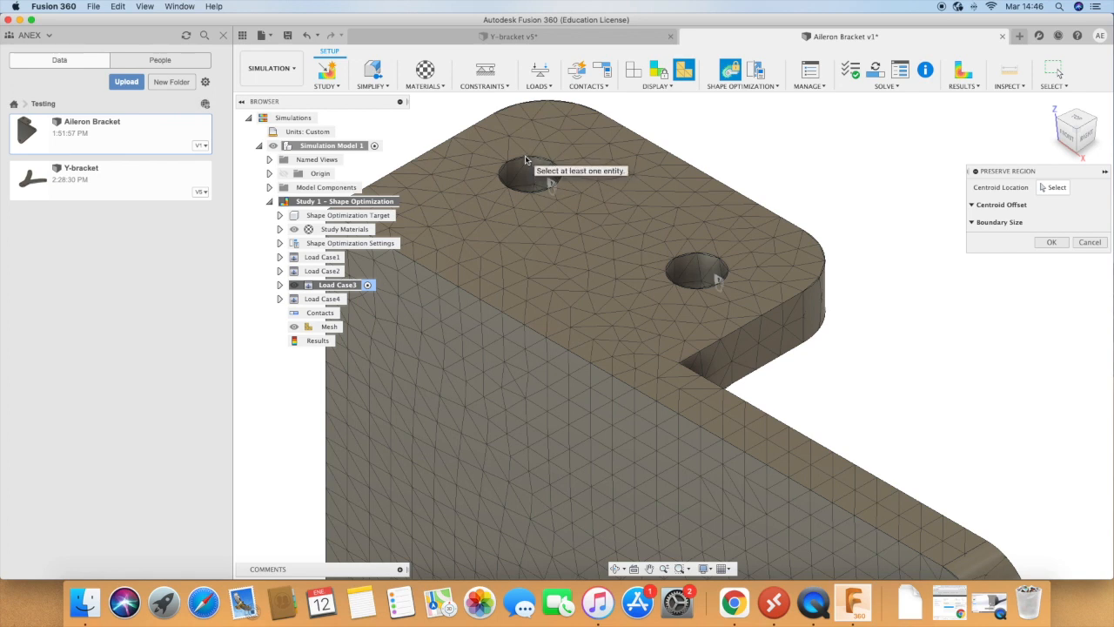
{"action": "left_click", "coordinate": [1054, 187]}
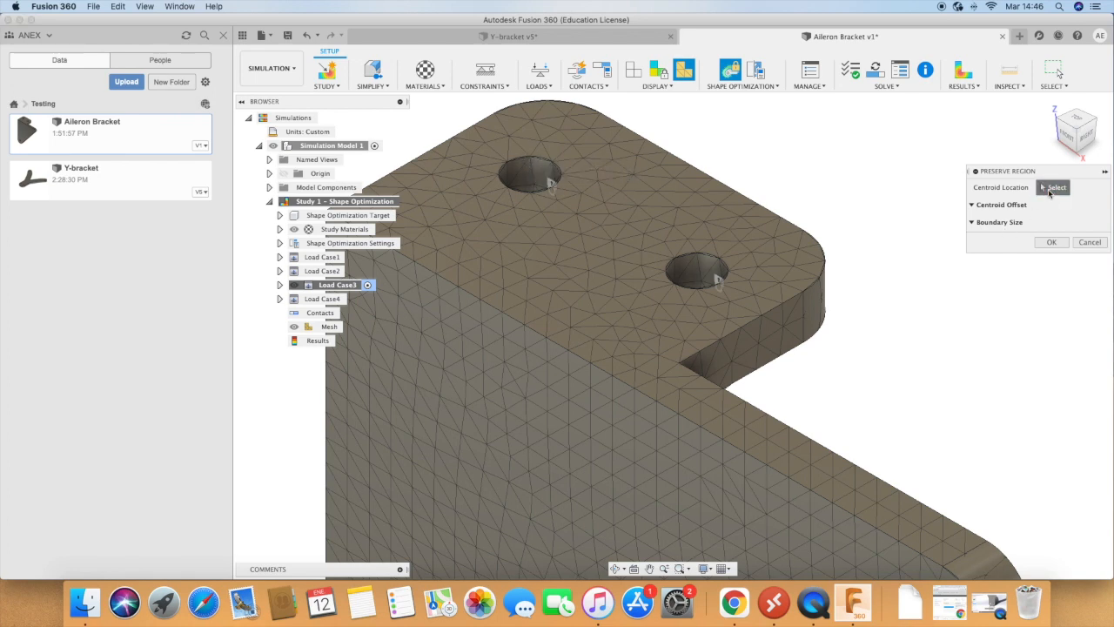
{"action": "left_click", "coordinate": [702, 276]}
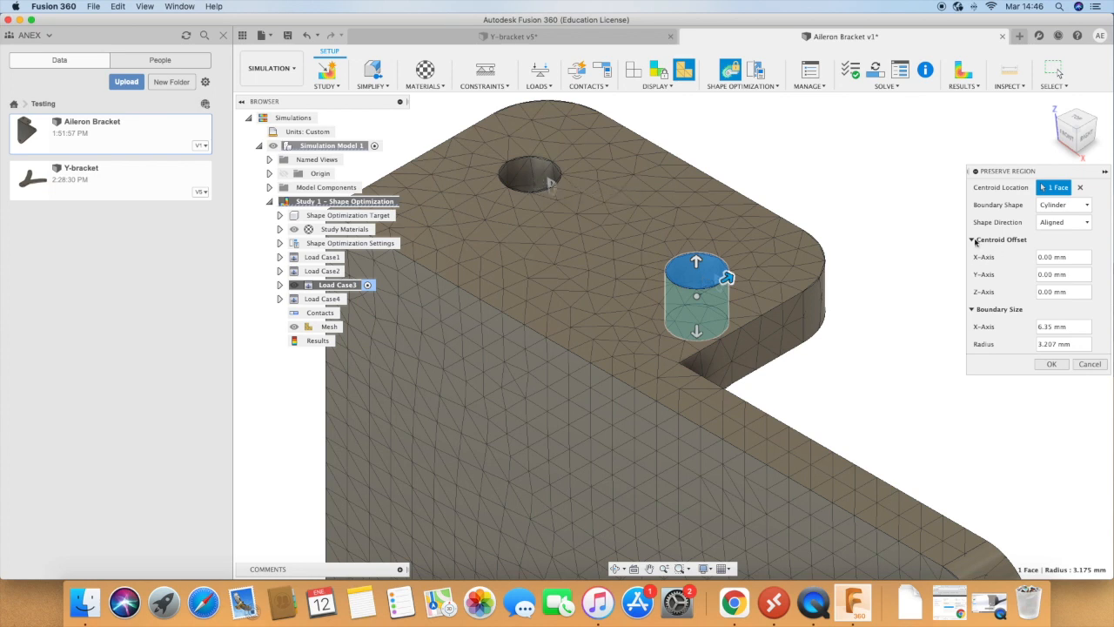
Step: Set the cylindrical preserve region's radius to 5 mm and create it
{"action": "left_click", "coordinate": [1062, 206]}
{"action": "left_click", "coordinate": [1062, 209]}
{"action": "left_click_drag", "start_coordinate": [727, 277], "coordinate": [747, 267]}
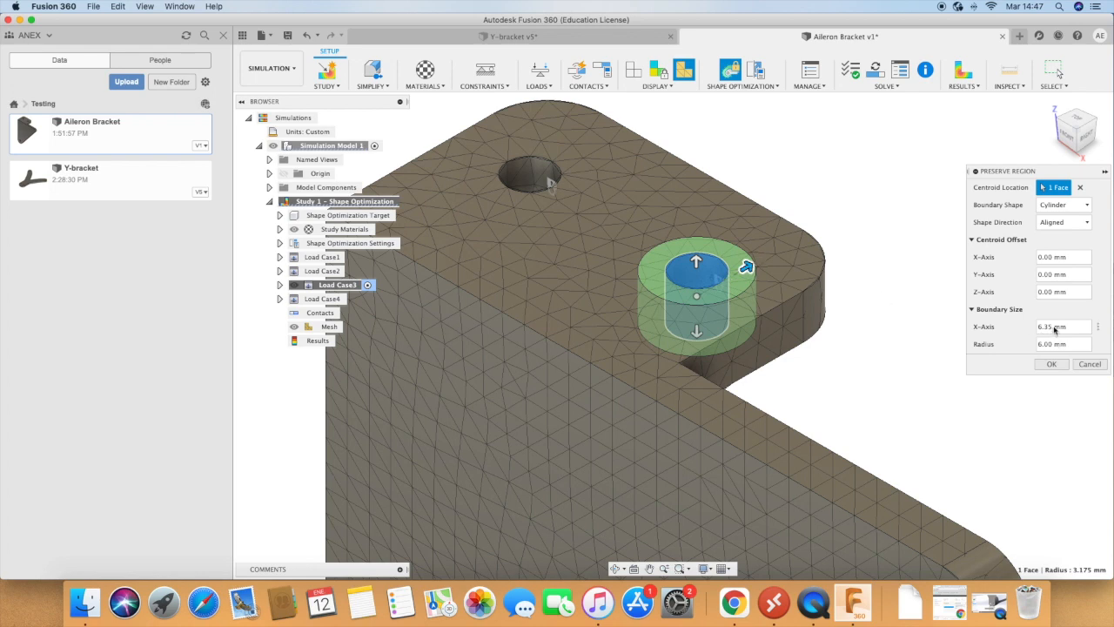
{"action": "left_click_drag", "start_coordinate": [1075, 345], "coordinate": [1041, 344]}
{"action": "type", "text": "5"}
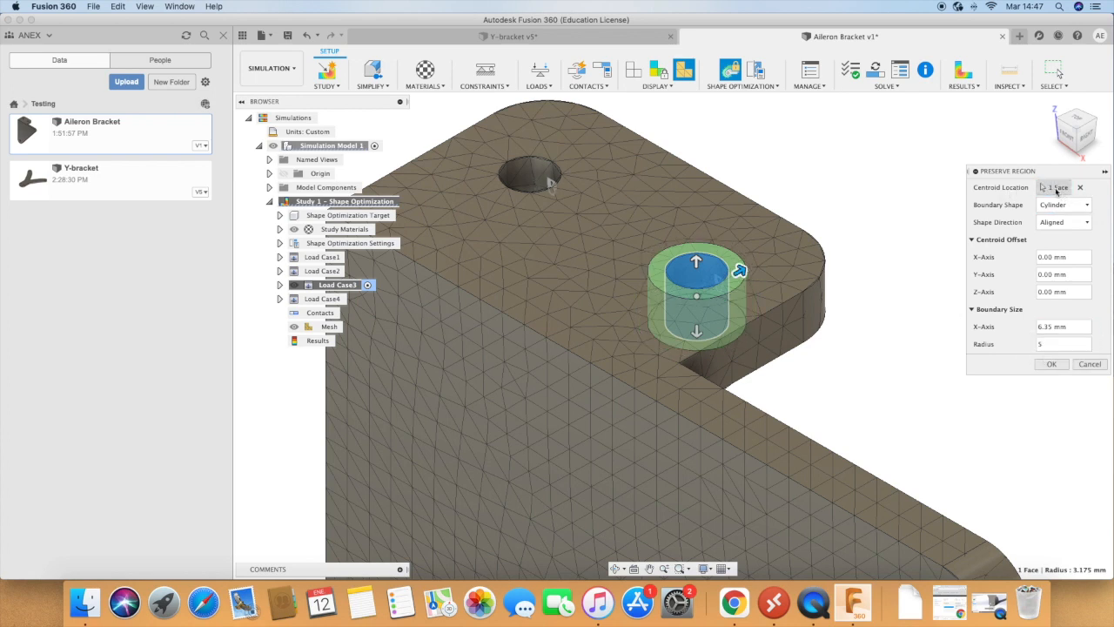
{"action": "left_click", "coordinate": [1051, 365]}
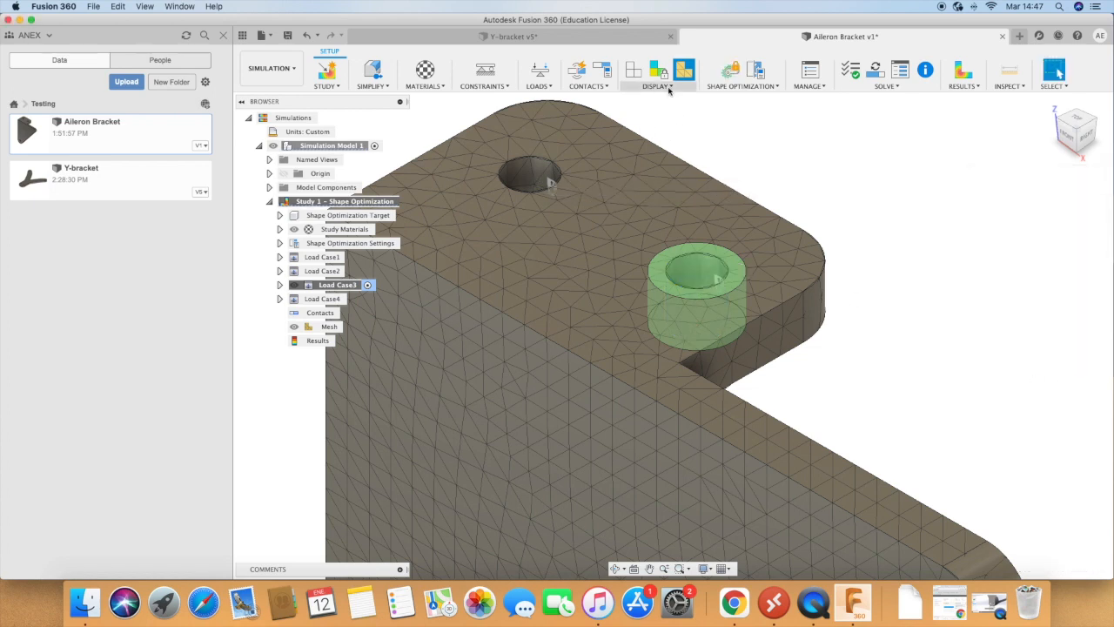
Step: Add a cylindrical preserve region with a 5 mm radius around the flange's other hole
{"action": "left_click", "coordinate": [774, 91]}
{"action": "left_click", "coordinate": [749, 103]}
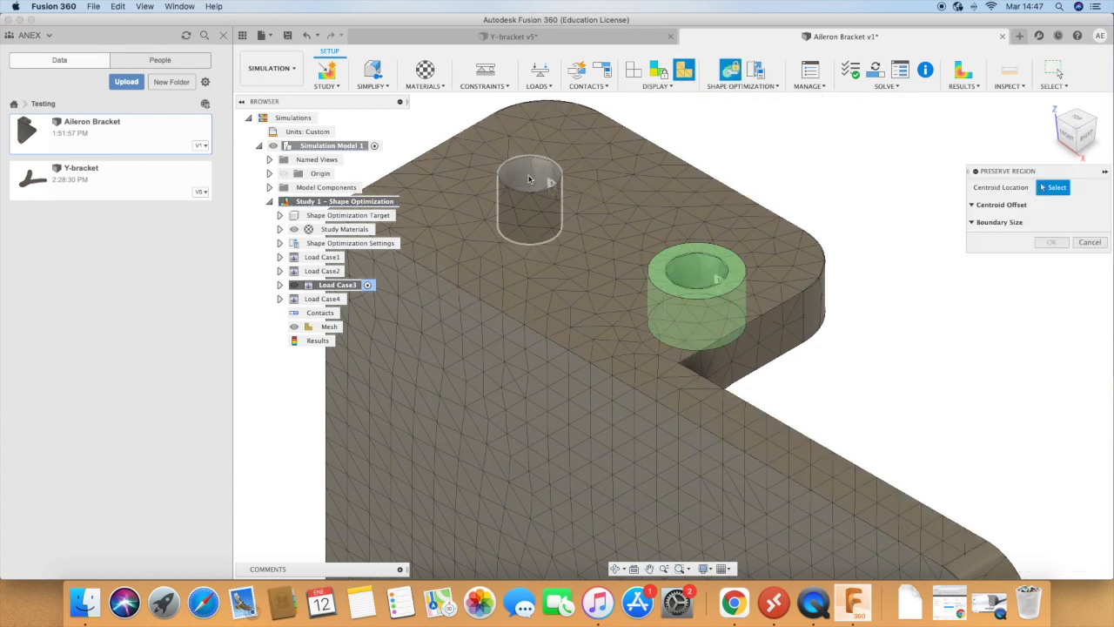
{"action": "left_click", "coordinate": [531, 173]}
{"action": "left_click_drag", "start_coordinate": [562, 177], "coordinate": [575, 173]}
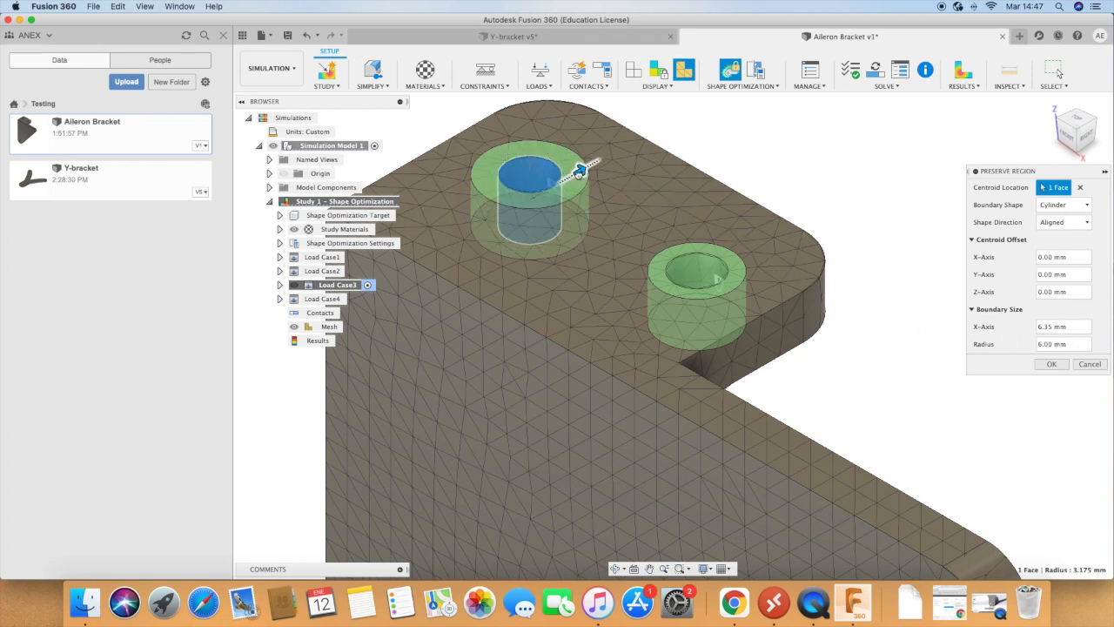
{"action": "left_click", "coordinate": [1051, 363]}
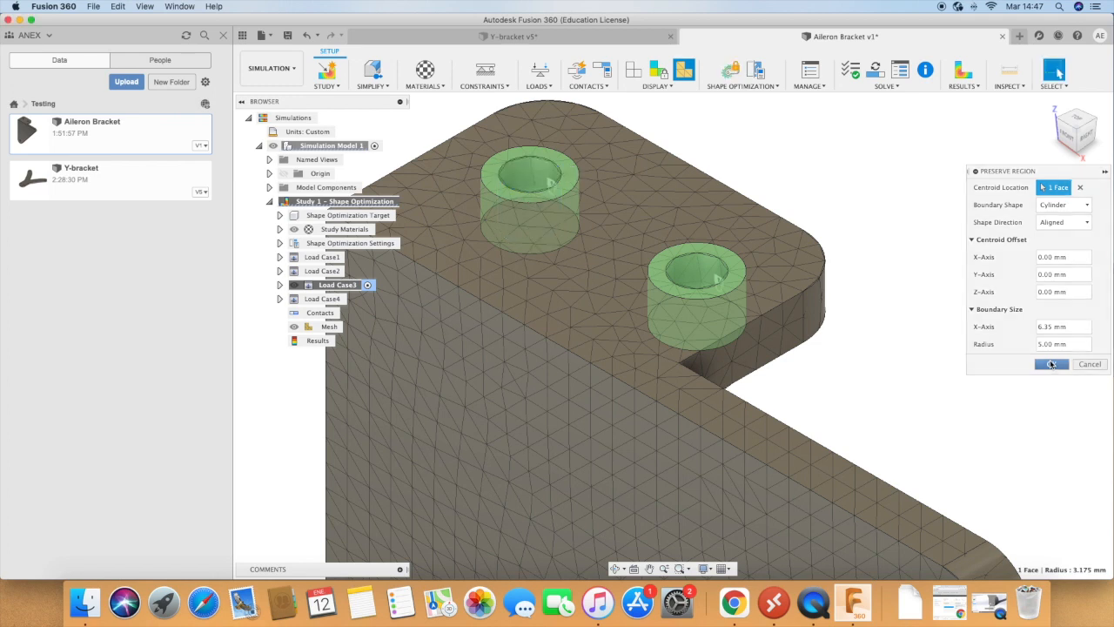
Step: Add a cylindrical preserve region with a 5 mm radius around the hole in the bracket's lower corner
{"action": "scroll", "coordinate": [844, 199], "scroll_direction": "down", "scroll_amount": 5}
{"action": "scroll", "coordinate": [731, 347], "scroll_direction": "up", "scroll_amount": 10}
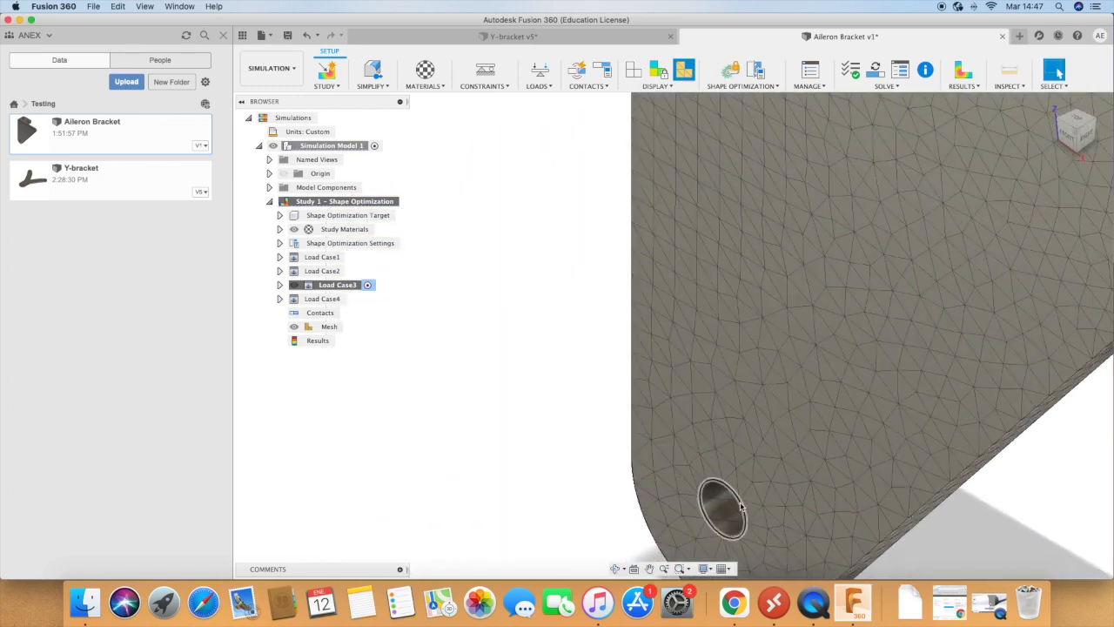
{"action": "left_click", "coordinate": [736, 503]}
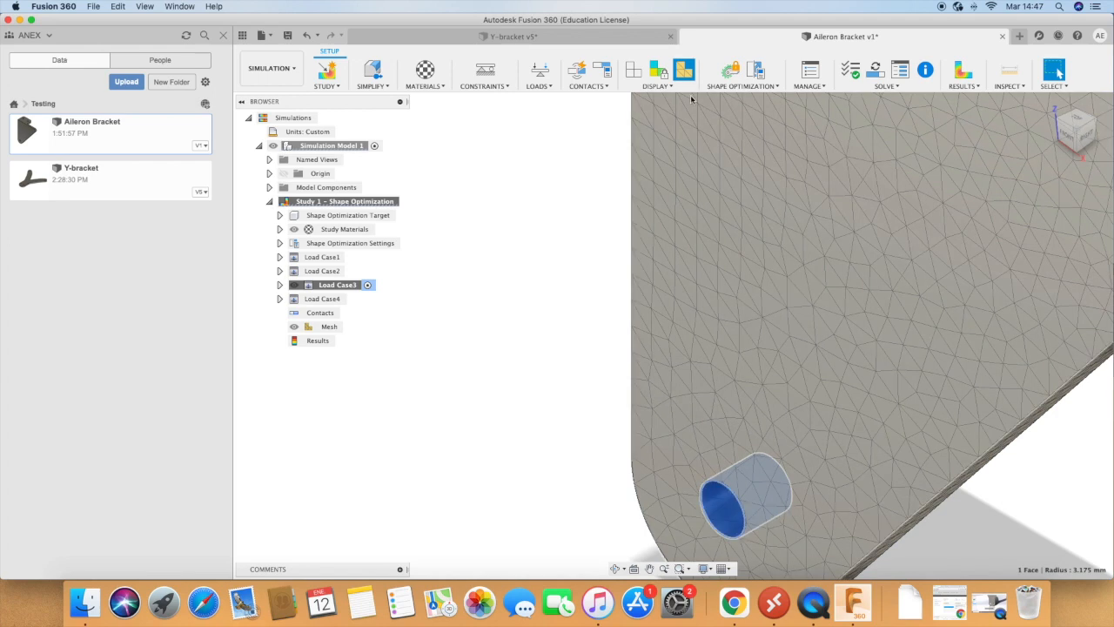
{"action": "left_click", "coordinate": [688, 88]}
{"action": "left_click", "coordinate": [737, 89]}
{"action": "left_click", "coordinate": [738, 89]}
{"action": "left_click", "coordinate": [740, 98]}
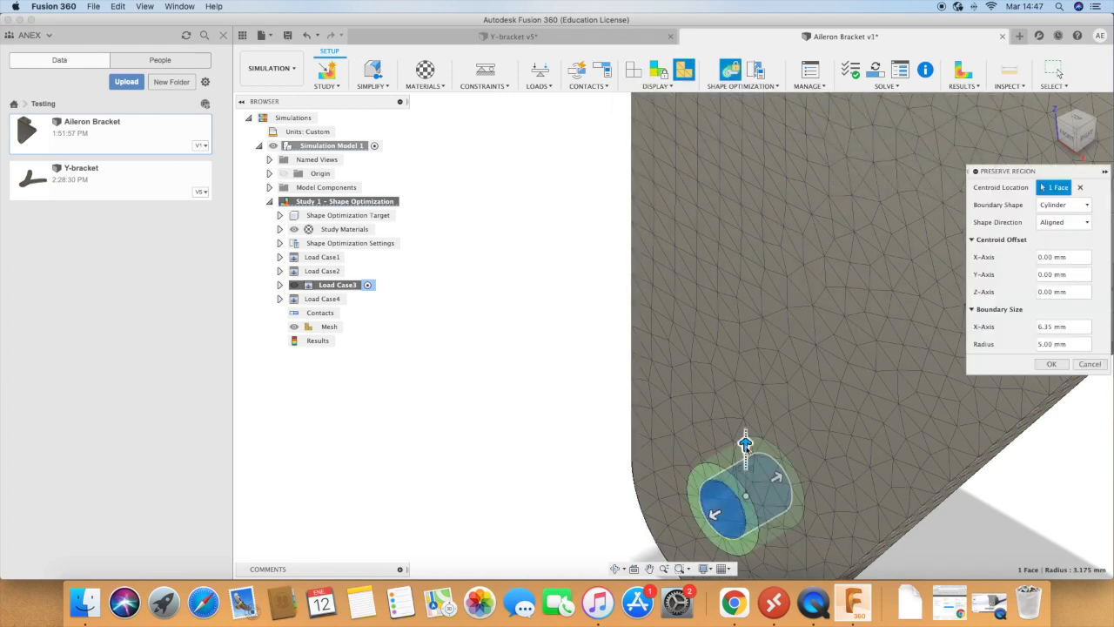
{"action": "left_click", "coordinate": [1052, 364]}
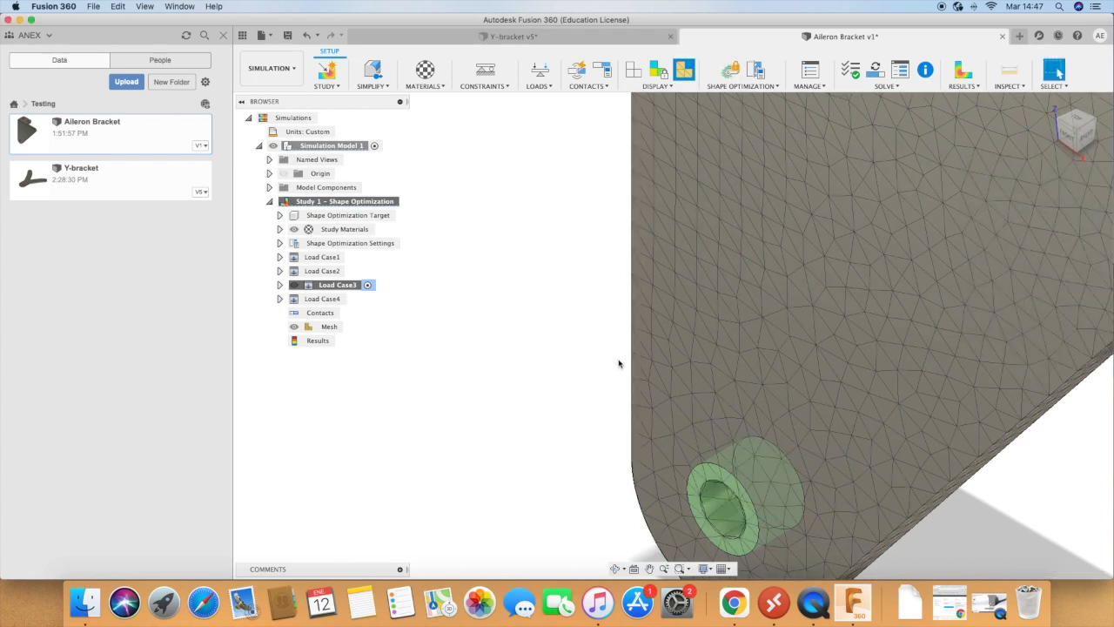
Step: Review the target mass, stiffness and preserve boundary entries in the shape optimization criteria and accept them
{"action": "scroll", "coordinate": [619, 366], "scroll_direction": "down", "scroll_amount": 5}
{"action": "scroll", "coordinate": [619, 373], "scroll_direction": "down", "scroll_amount": 2}
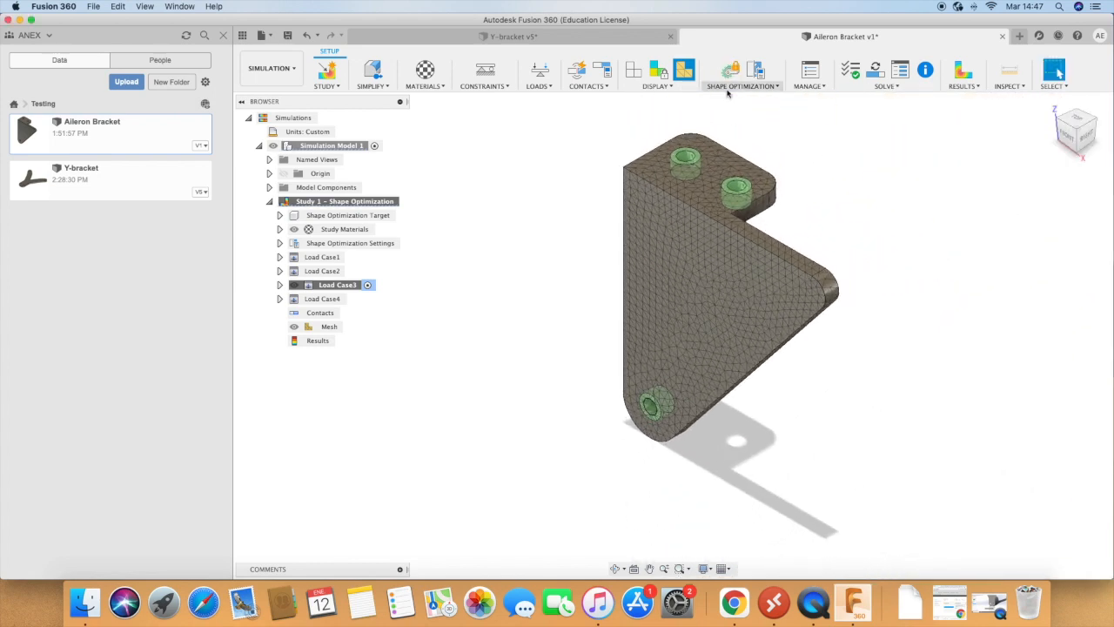
{"action": "left_click", "coordinate": [740, 86]}
{"action": "left_click", "coordinate": [750, 112]}
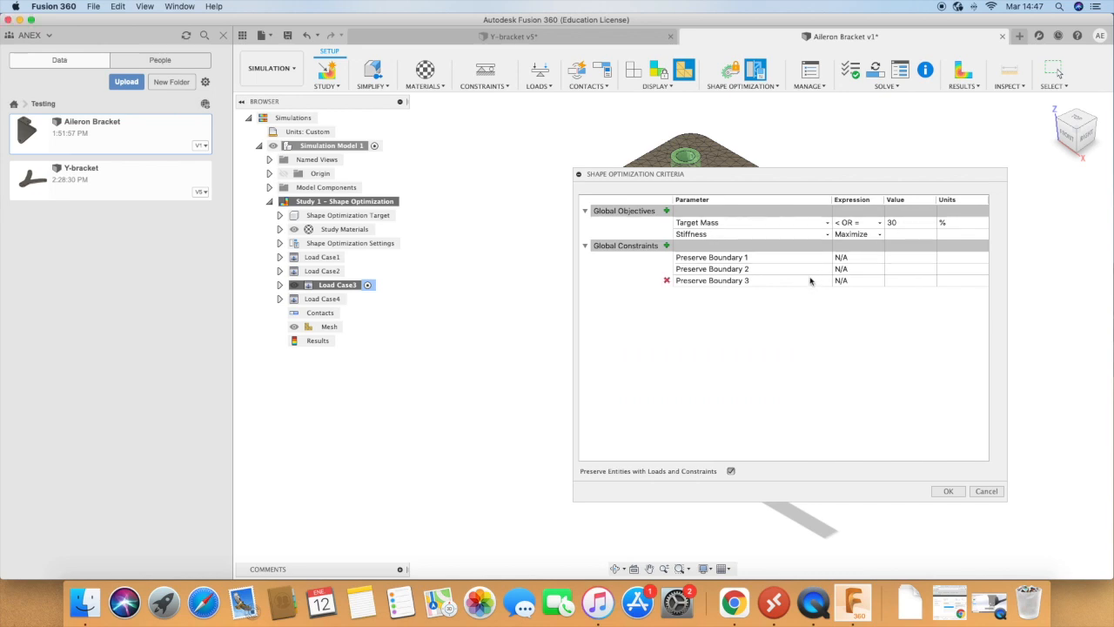
{"action": "left_click", "coordinate": [949, 492]}
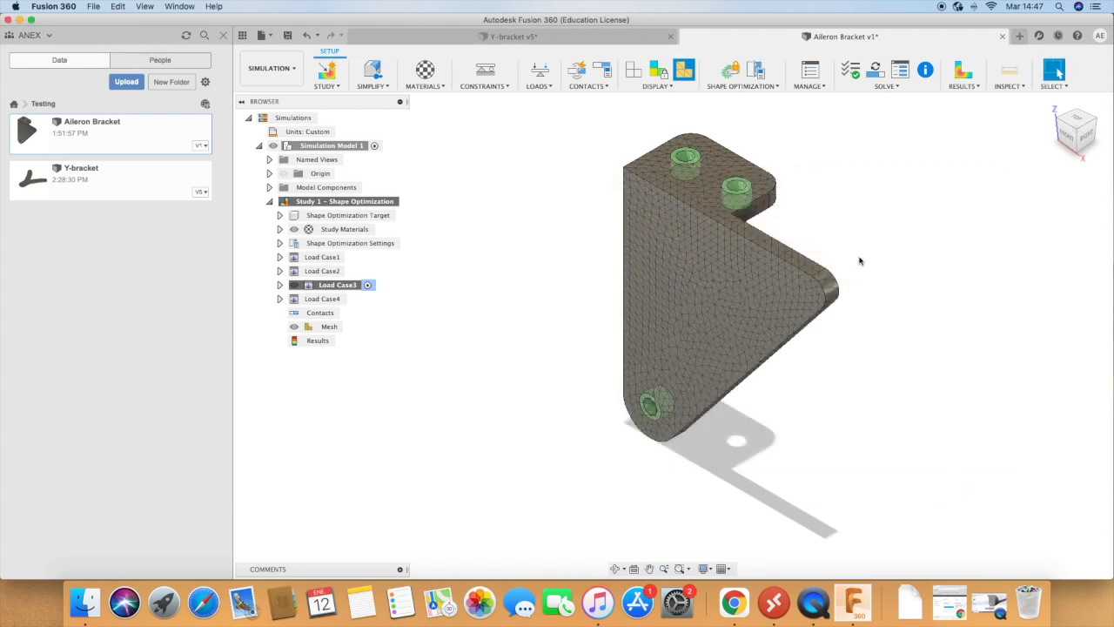
Step: Run the pre-check on the shape optimization study's setup and dismiss its report
{"action": "left_click", "coordinate": [747, 86]}
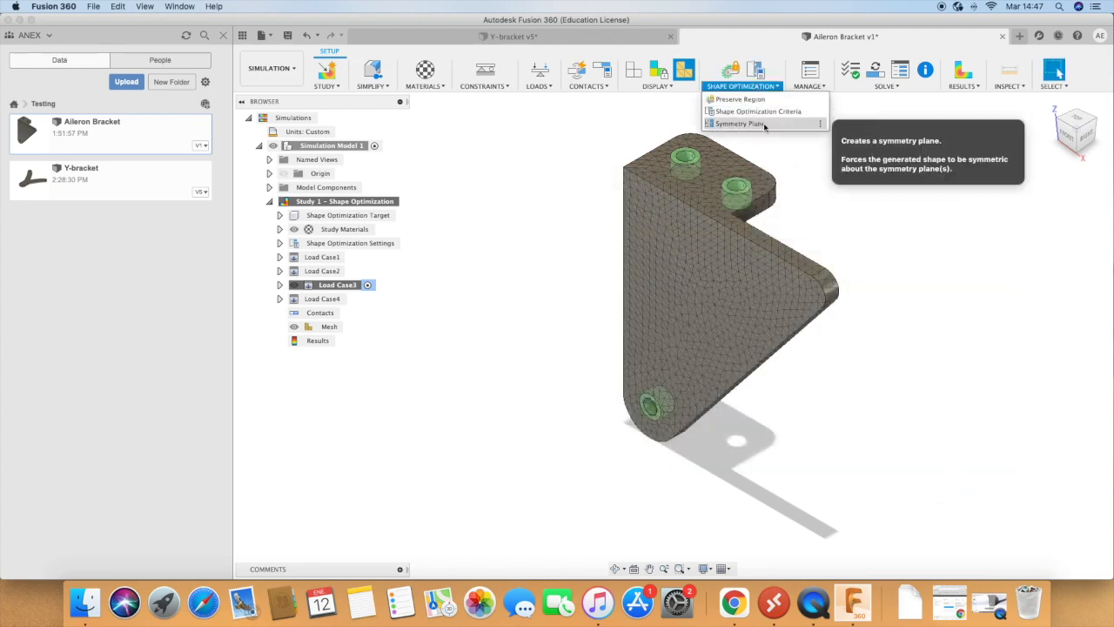
{"action": "left_click", "coordinate": [852, 72]}
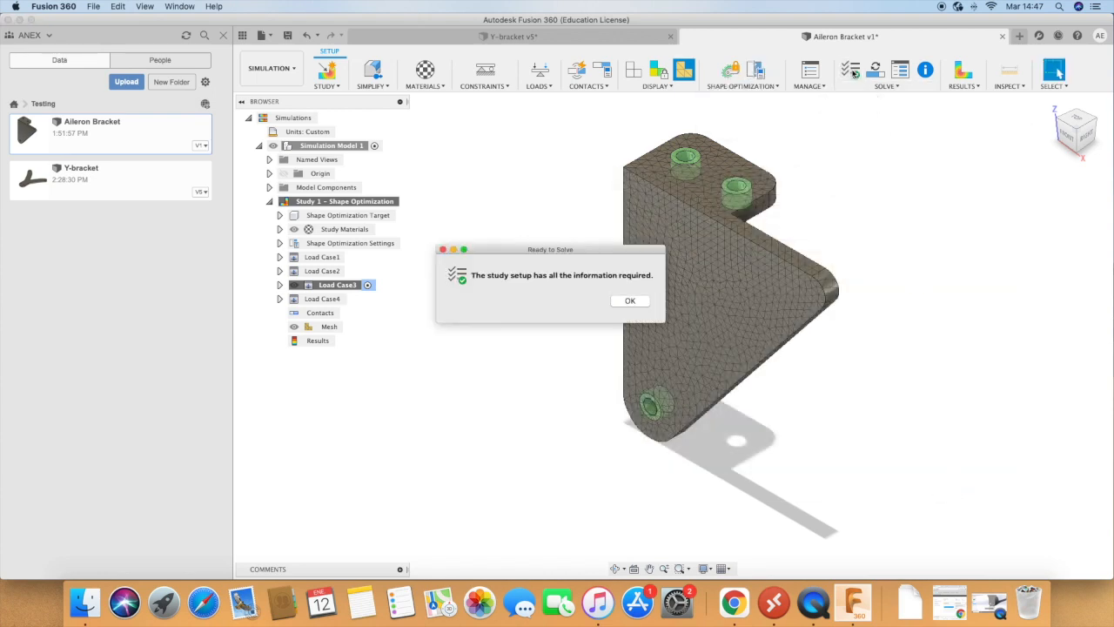
{"action": "left_click", "coordinate": [631, 301]}
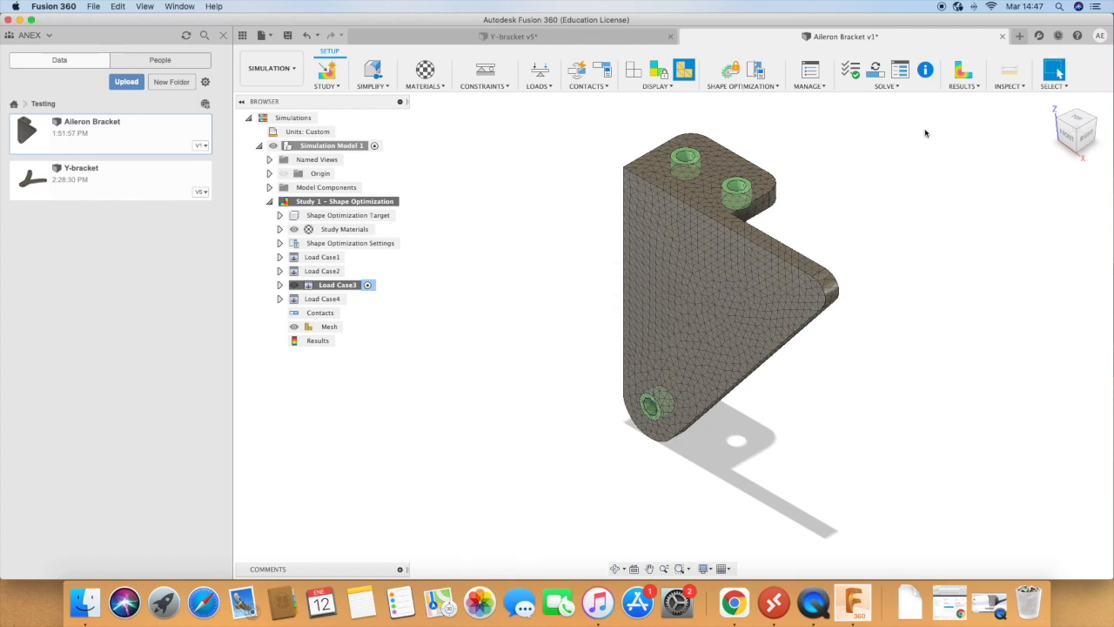
Step: Solve the shape optimization study on the cloud and close the job status once the results load
{"action": "left_click", "coordinate": [886, 86]}
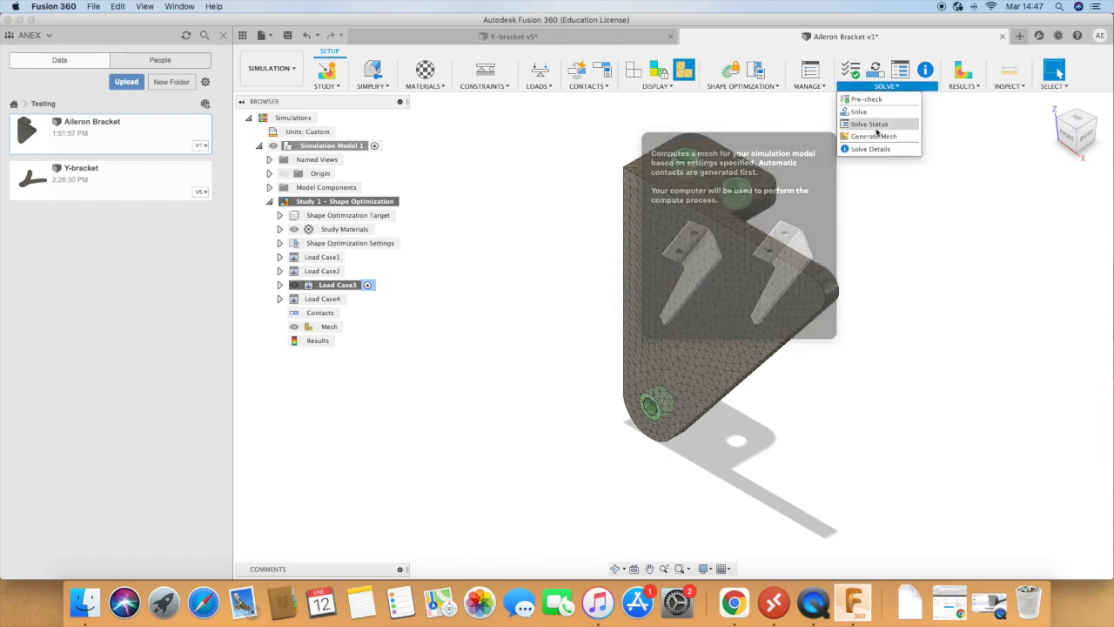
{"action": "left_click", "coordinate": [867, 114]}
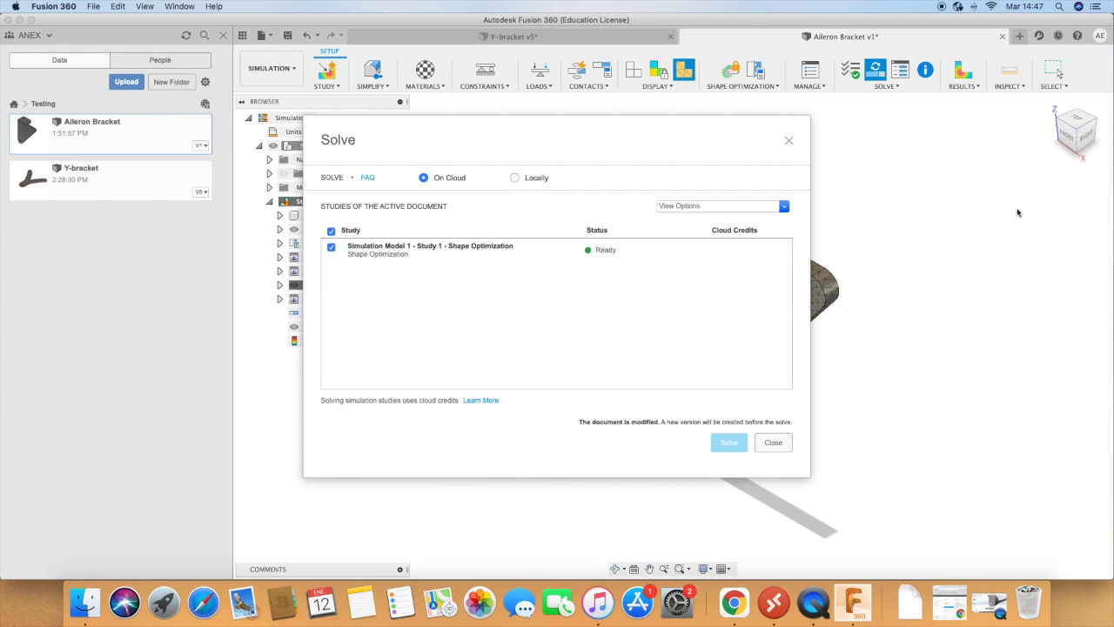
{"action": "left_click", "coordinate": [722, 450]}
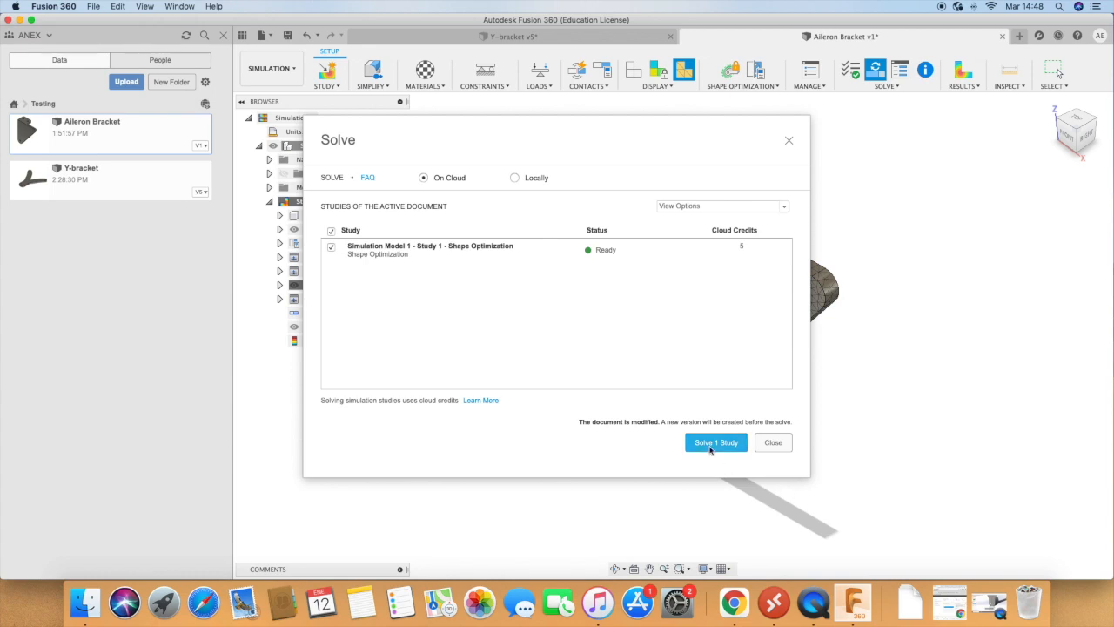
{"action": "left_click", "coordinate": [707, 444]}
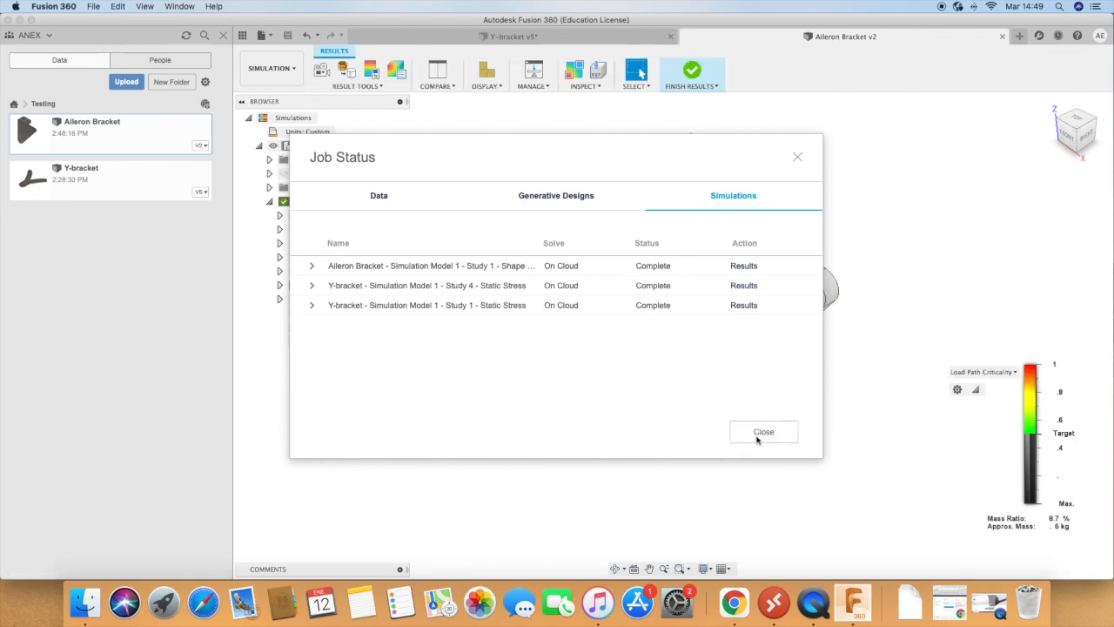
{"action": "left_click", "coordinate": [762, 433]}
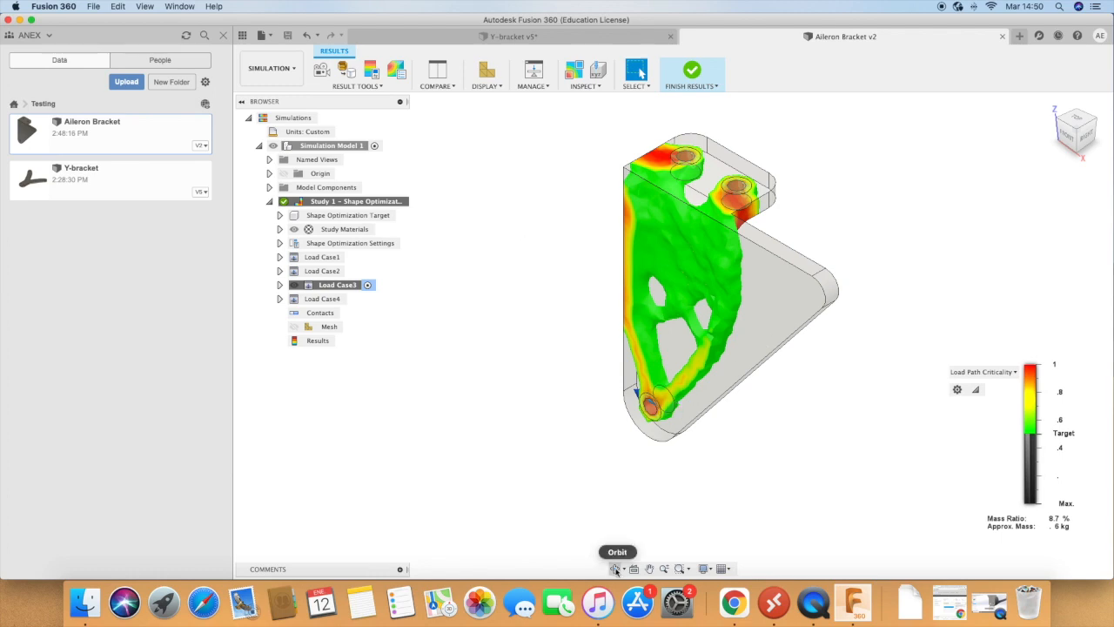
Step: Examine the load path criticality result of the optimized bracket from the back and underside
{"action": "left_click", "coordinate": [617, 570]}
{"action": "left_click_drag", "start_coordinate": [538, 441], "coordinate": [483, 330]}
{"action": "left_click_drag", "start_coordinate": [563, 471], "coordinate": [709, 308]}
{"action": "left_click_drag", "start_coordinate": [572, 465], "coordinate": [687, 436]}
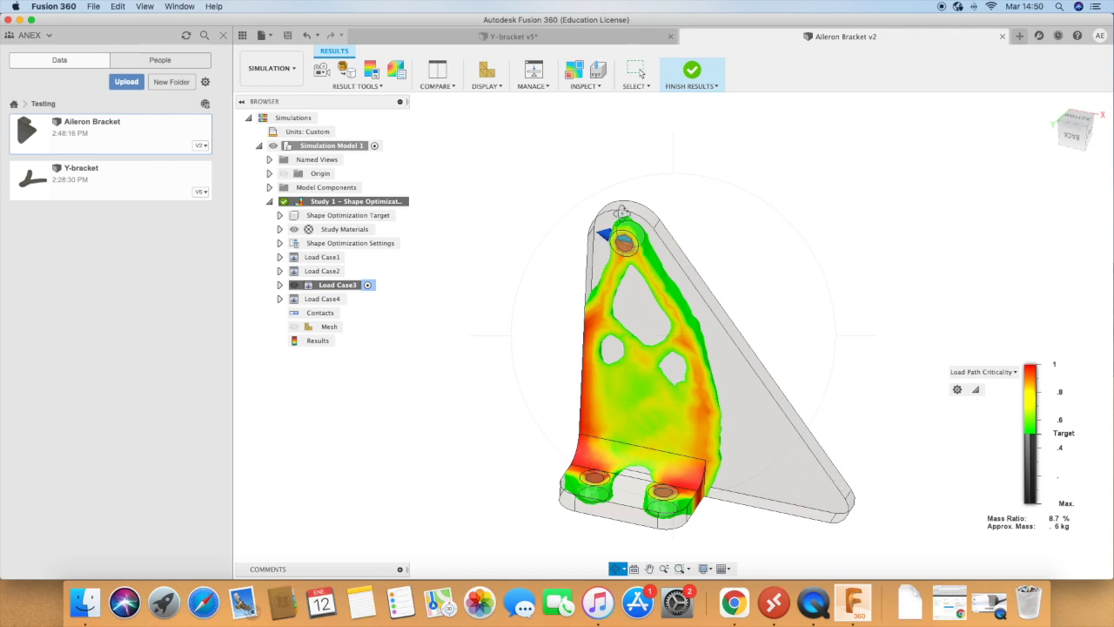
{"action": "left_click_drag", "start_coordinate": [567, 487], "coordinate": [677, 352]}
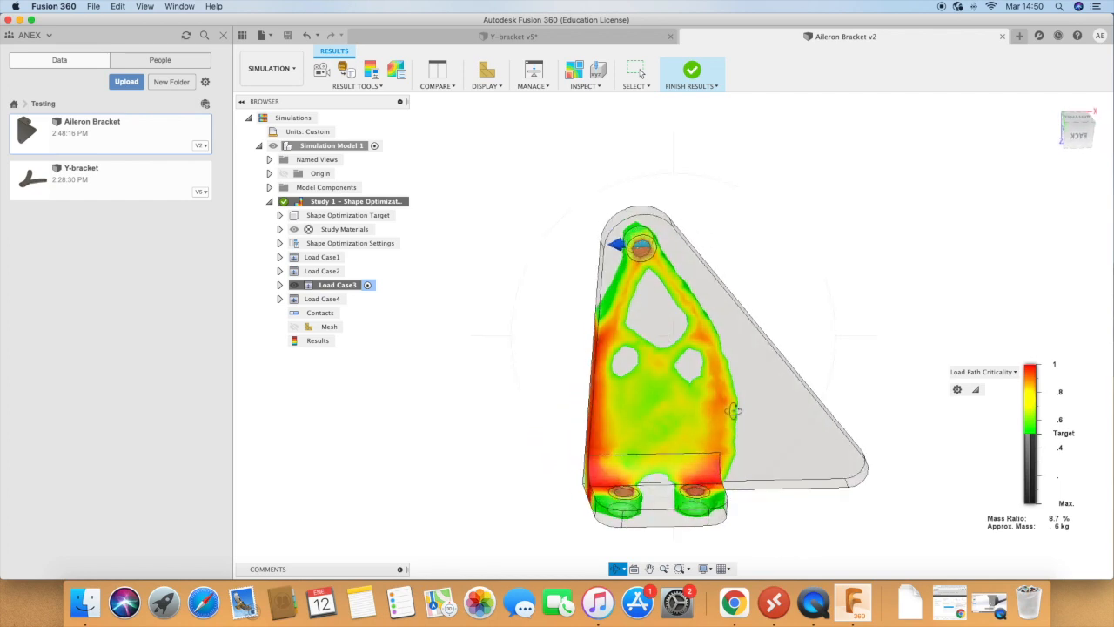
Step: Lower the load path criticality threshold well below the target to compare the retained material, and return it to the target
{"action": "left_click_drag", "start_coordinate": [1025, 435], "coordinate": [1023, 473]}
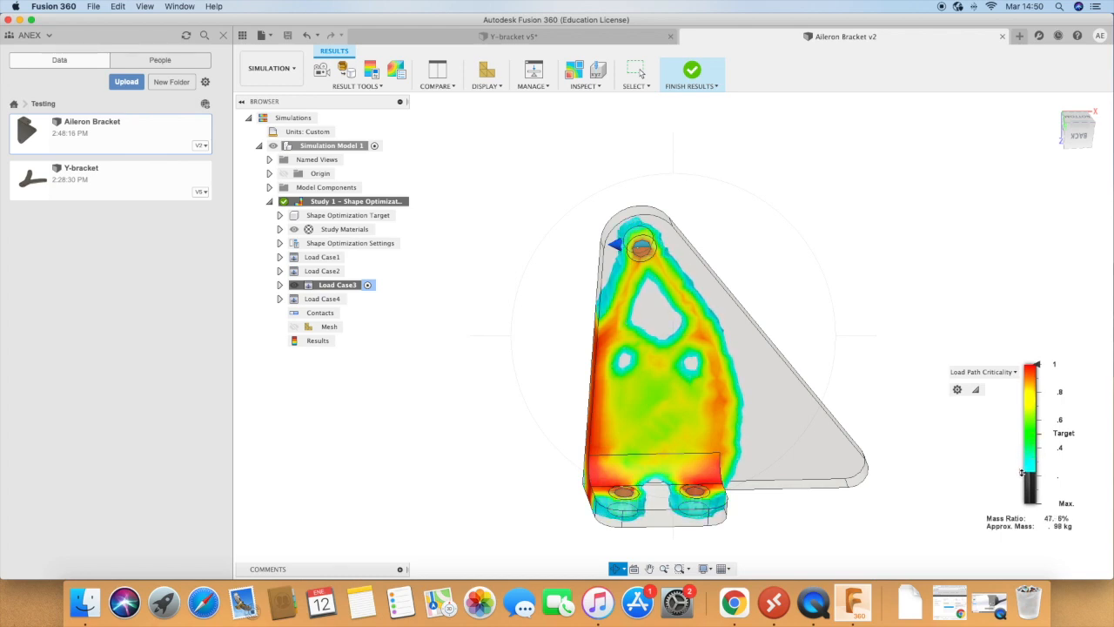
{"action": "key", "text": "Escape"}
{"action": "left_click_drag", "start_coordinate": [1023, 472], "coordinate": [1017, 434]}
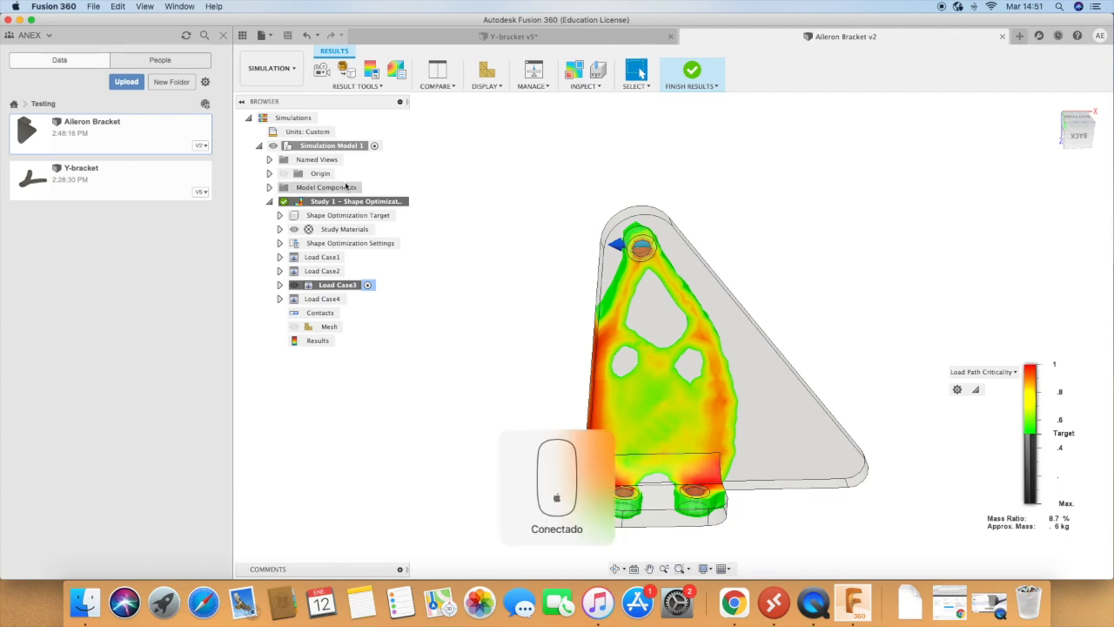
Step: Expand Study 1's shape optimization settings to review the target mass, stiffness and preserved regions
{"action": "right_click", "coordinate": [317, 146]}
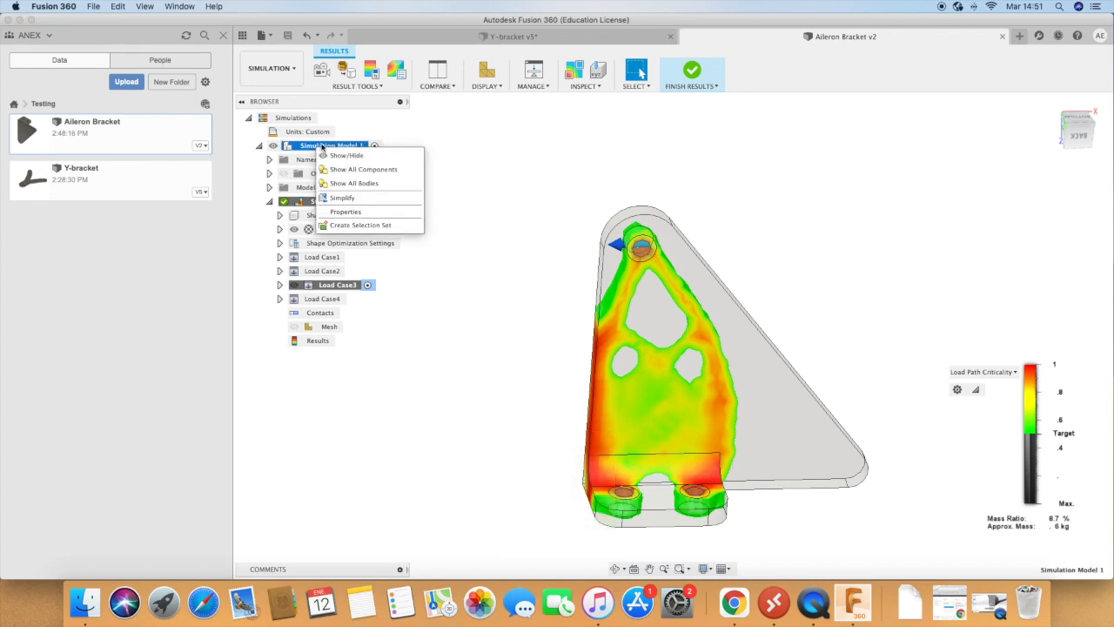
{"action": "left_click", "coordinate": [524, 176]}
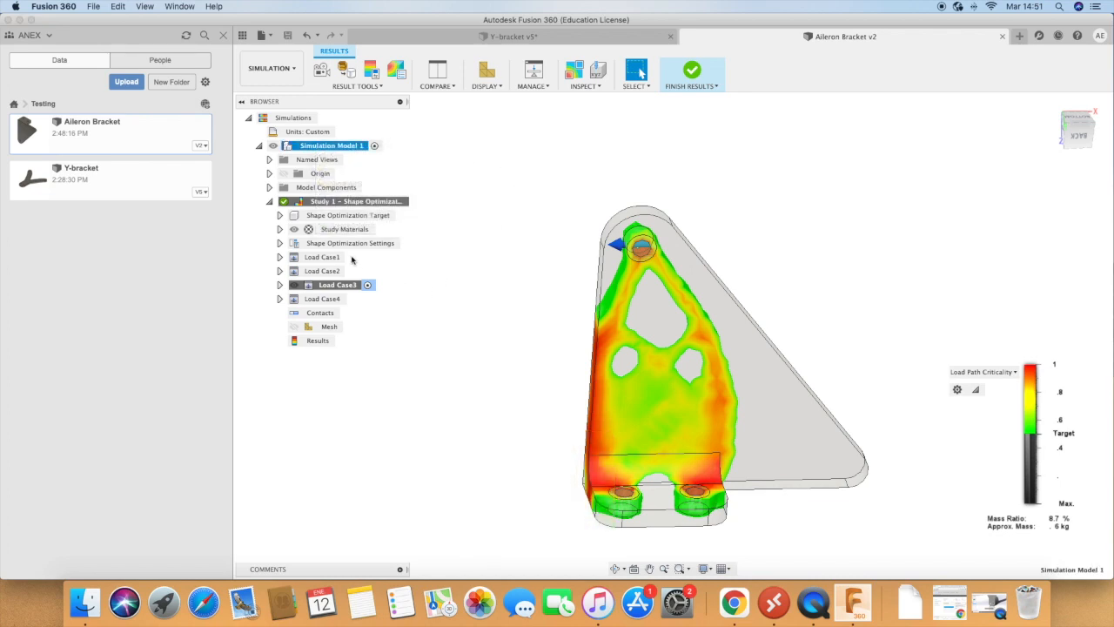
{"action": "left_click", "coordinate": [318, 244]}
{"action": "left_click", "coordinate": [279, 244]}
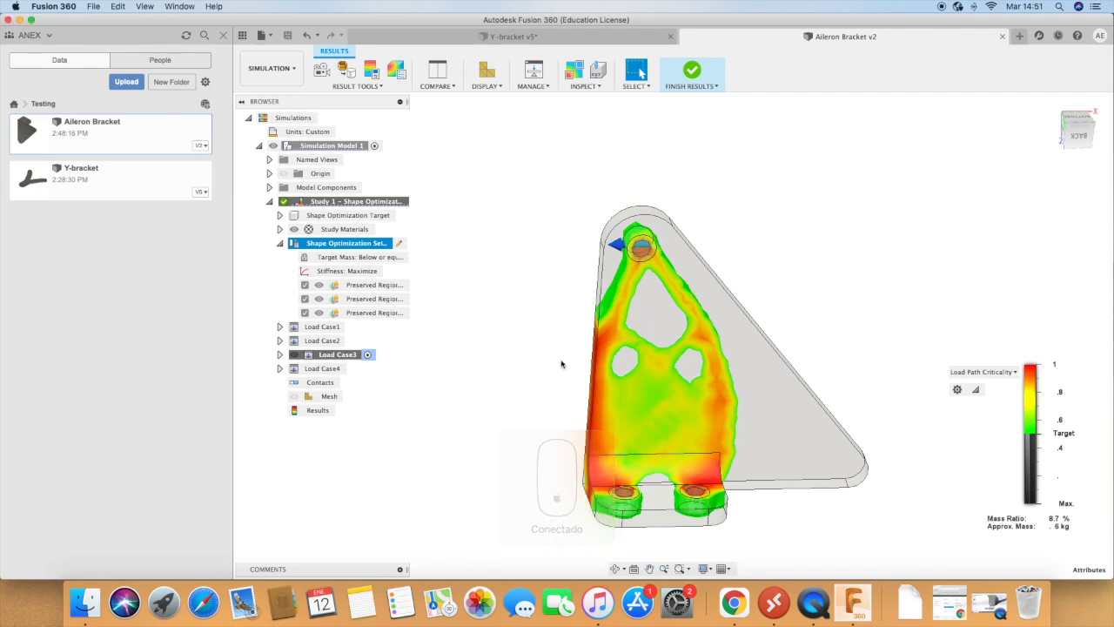
Step: Leave the results view and clone the Study 1 shape optimization study
{"action": "left_click", "coordinate": [688, 69]}
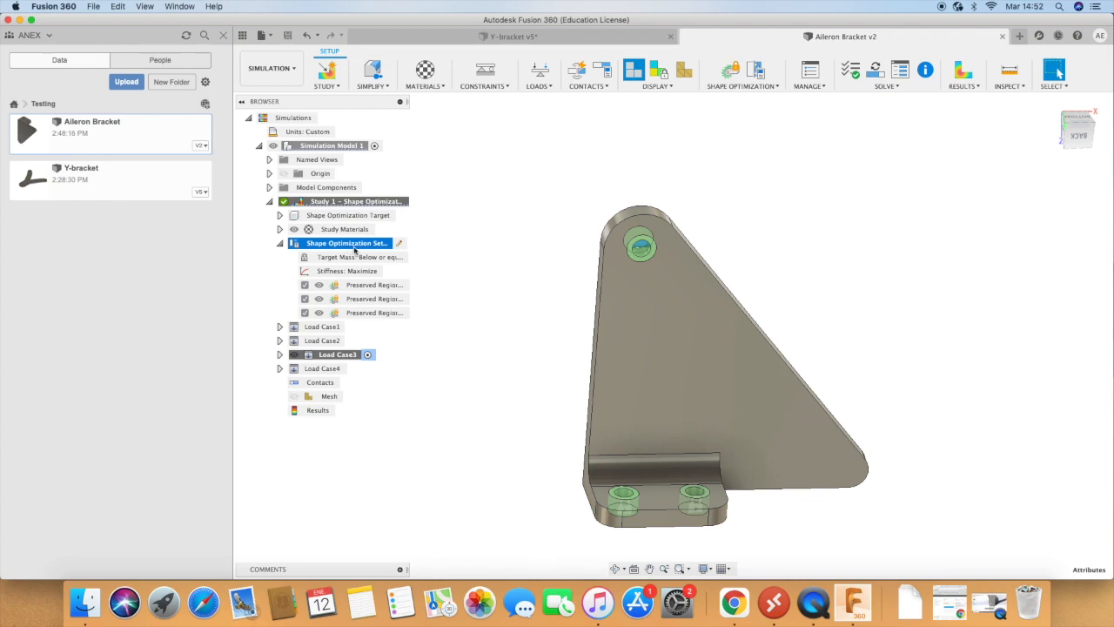
{"action": "right_click", "coordinate": [327, 204]}
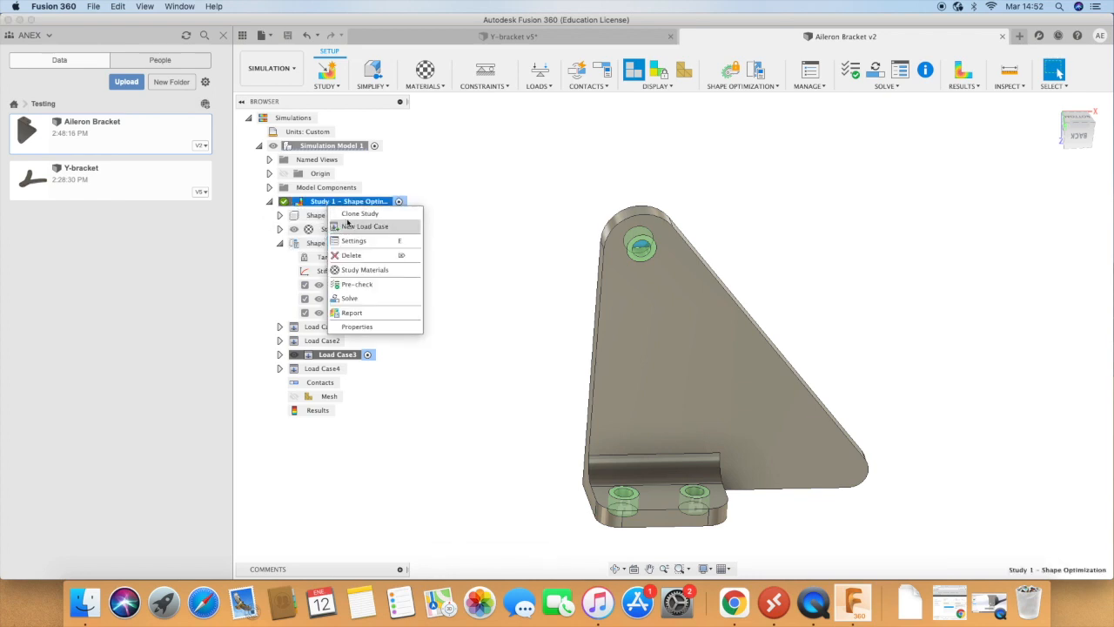
{"action": "left_click", "coordinate": [362, 215]}
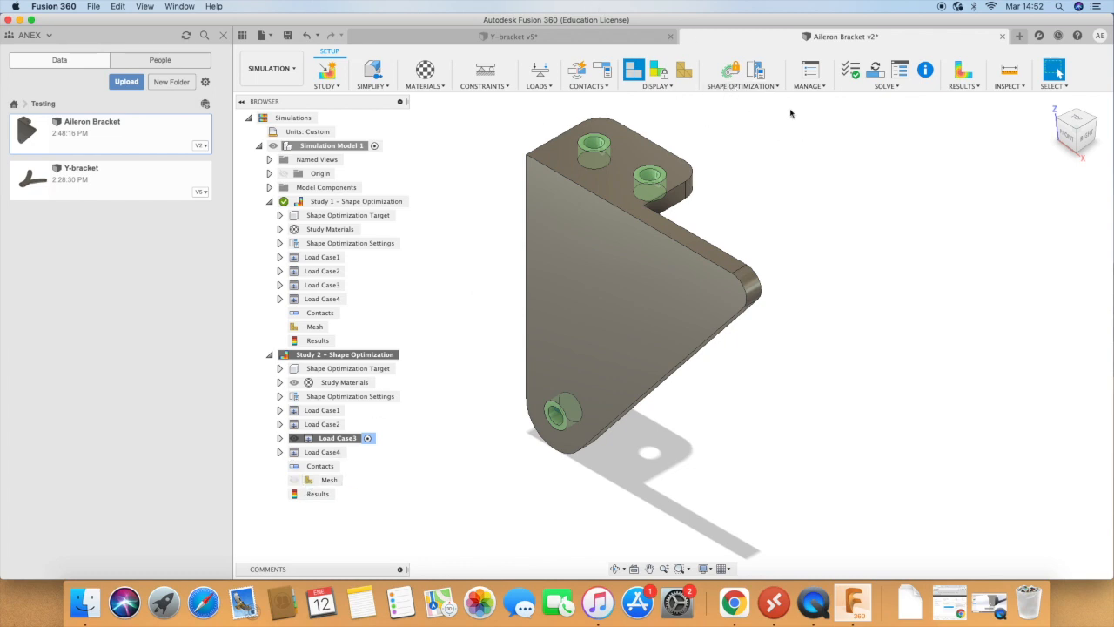
Step: Add a cylindrical preserve region at the rounded face of the bracket's outer corner, with a 5 mm length and a 5 mm radius
{"action": "left_click", "coordinate": [776, 87]}
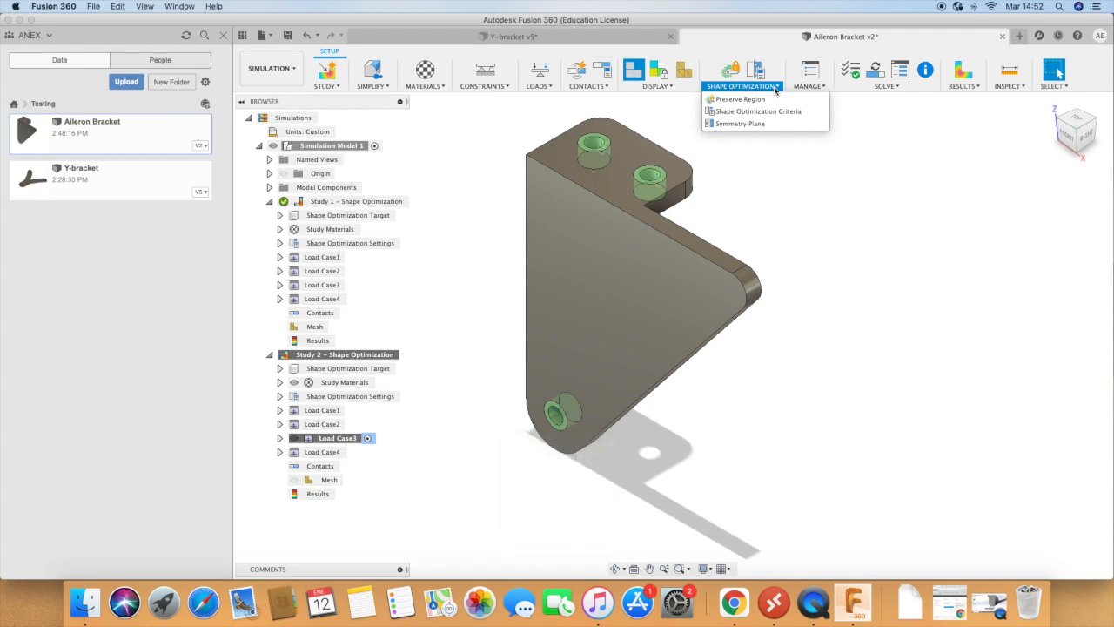
{"action": "left_click", "coordinate": [740, 99]}
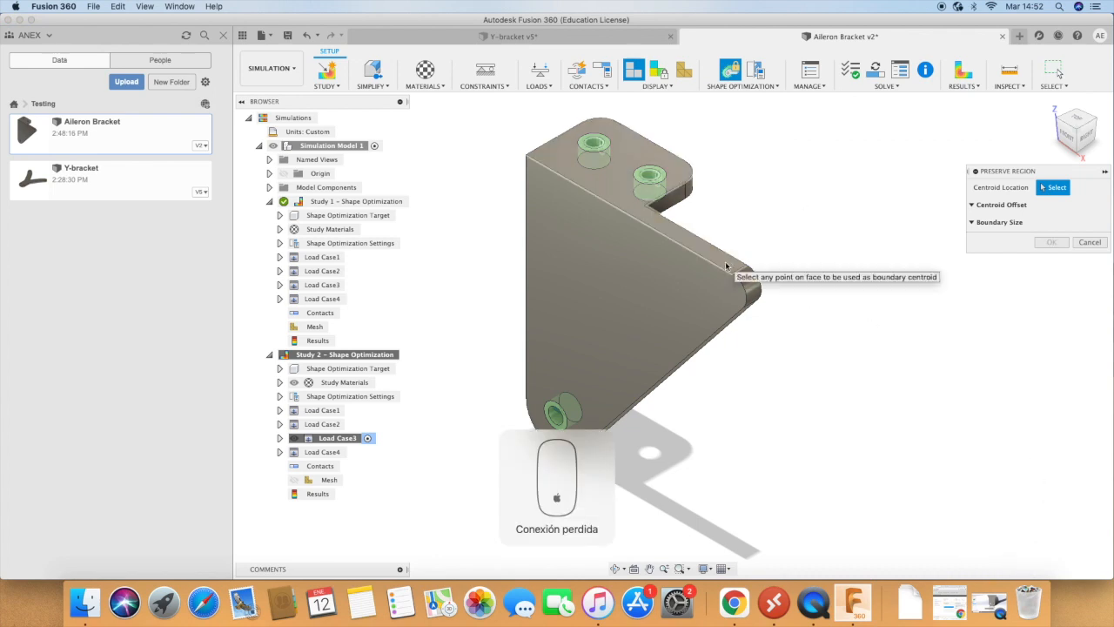
{"action": "left_click", "coordinate": [753, 293]}
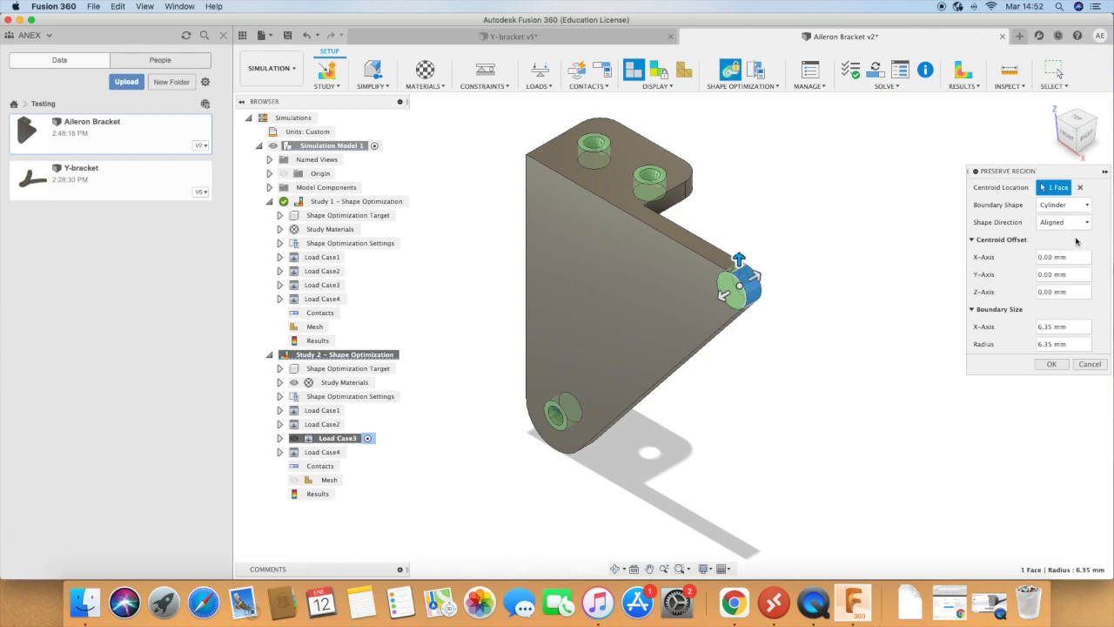
{"action": "left_click_drag", "start_coordinate": [726, 294], "coordinate": [720, 297]}
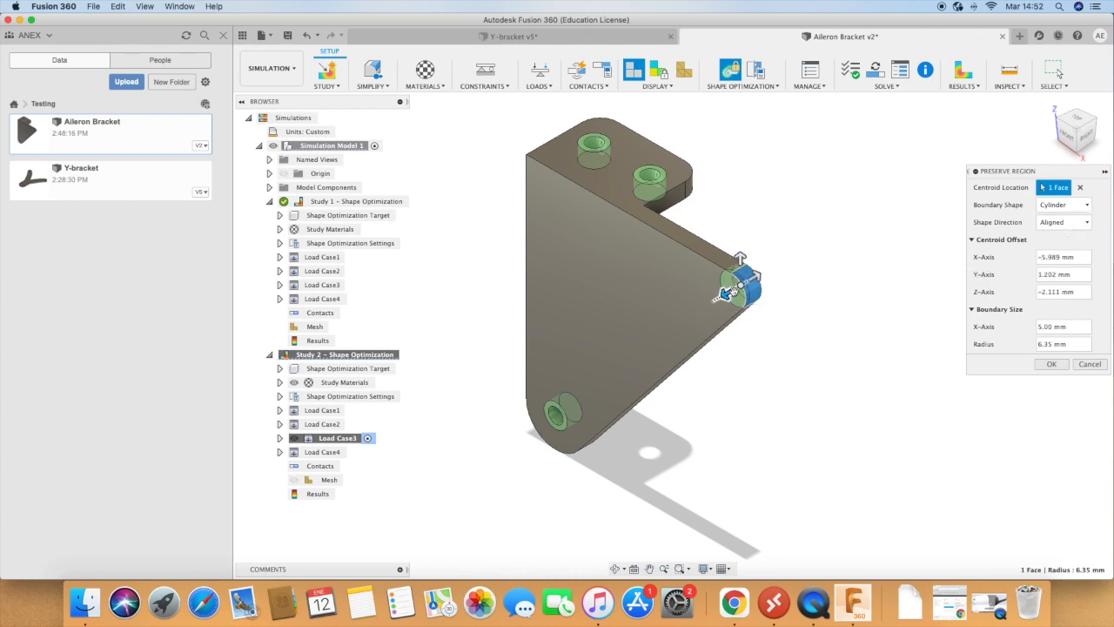
{"action": "double_click", "coordinate": [1070, 344]}
{"action": "type", "text": "5"}
{"action": "left_click", "coordinate": [1052, 364]}
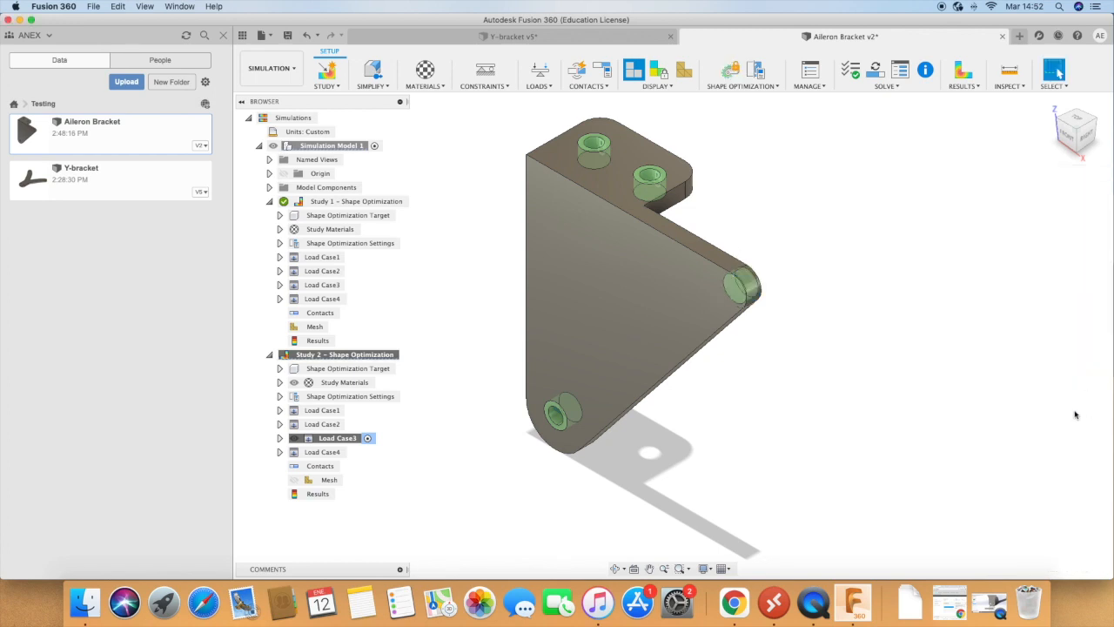
Step: Start a preserve region on the bracket's narrow diagonal side face, using a box boundary
{"action": "left_click", "coordinate": [764, 87]}
{"action": "left_click", "coordinate": [764, 99]}
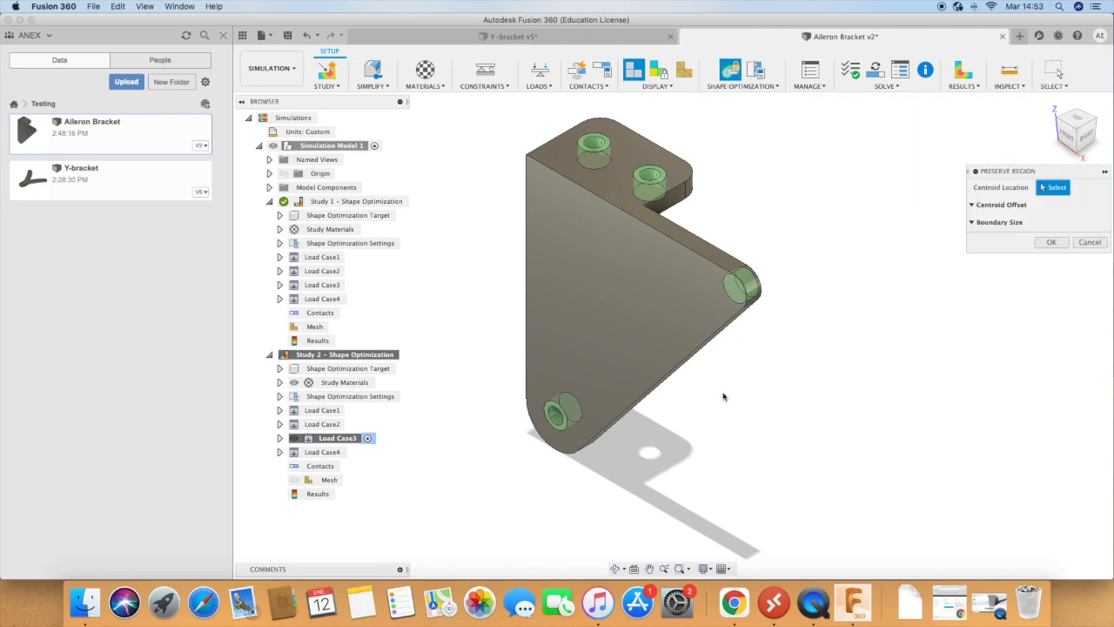
{"action": "left_click", "coordinate": [724, 331]}
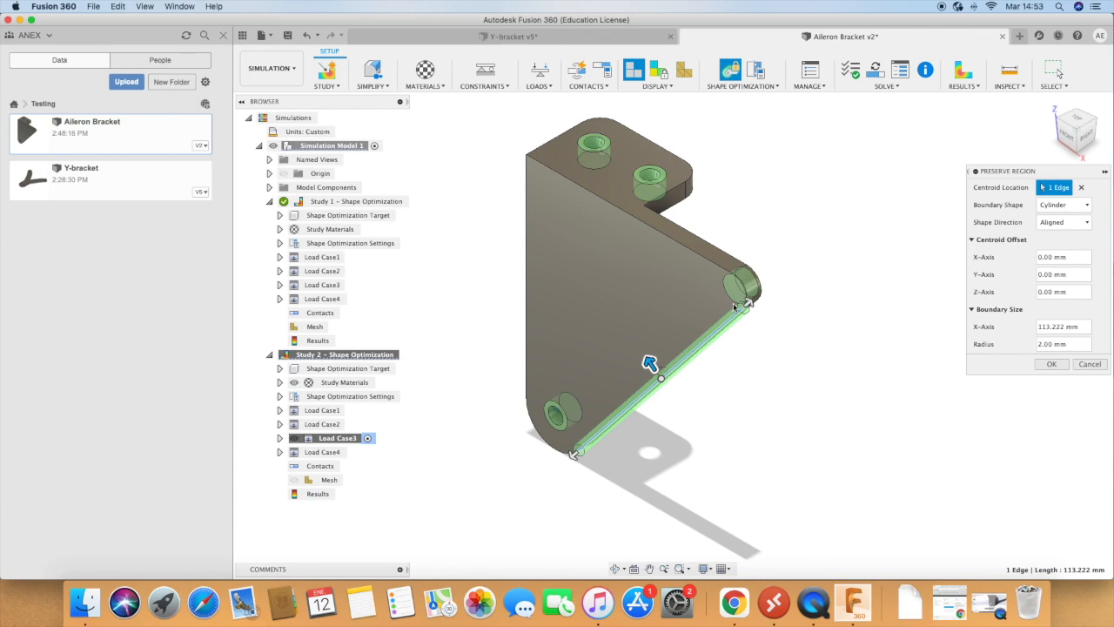
{"action": "scroll", "coordinate": [750, 305], "scroll_direction": "up", "scroll_amount": 4}
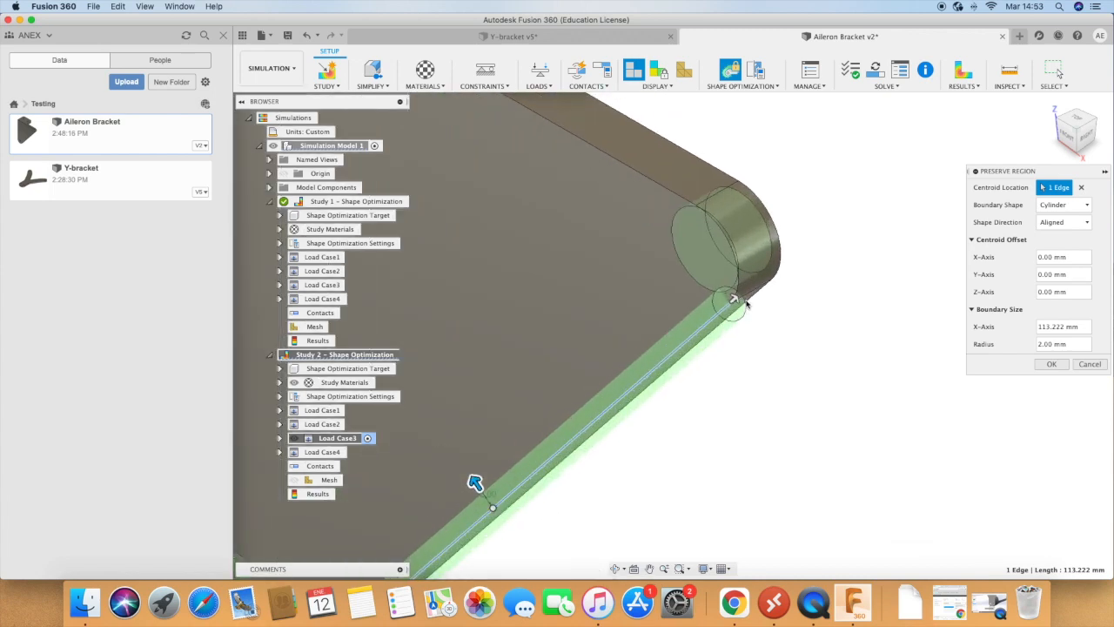
{"action": "left_click", "coordinate": [1055, 188]}
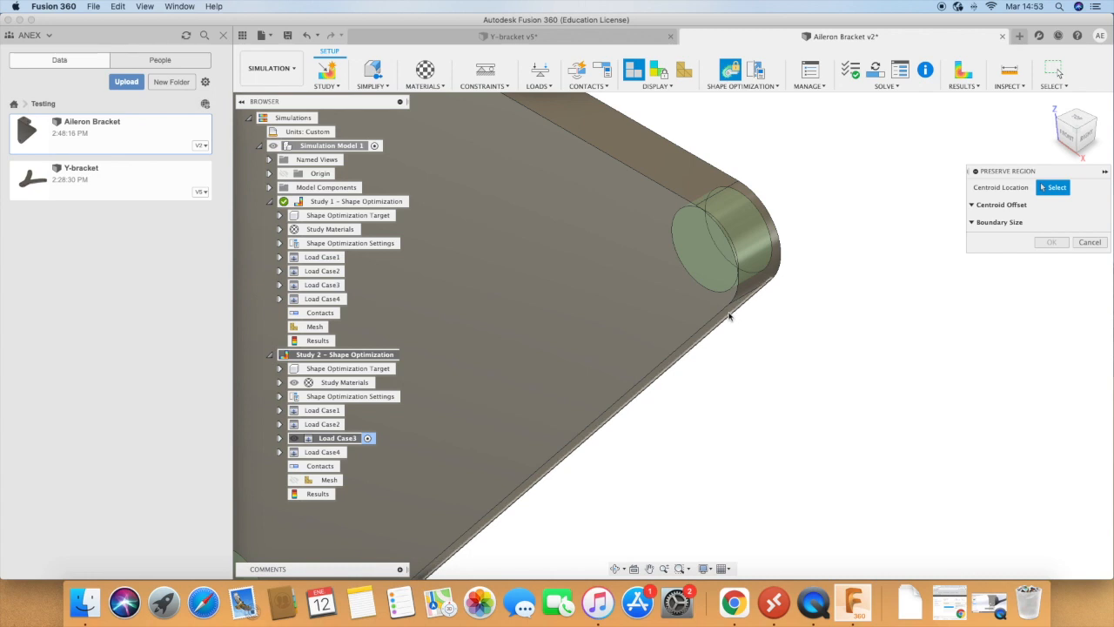
{"action": "scroll", "coordinate": [720, 324], "scroll_direction": "up", "scroll_amount": 5}
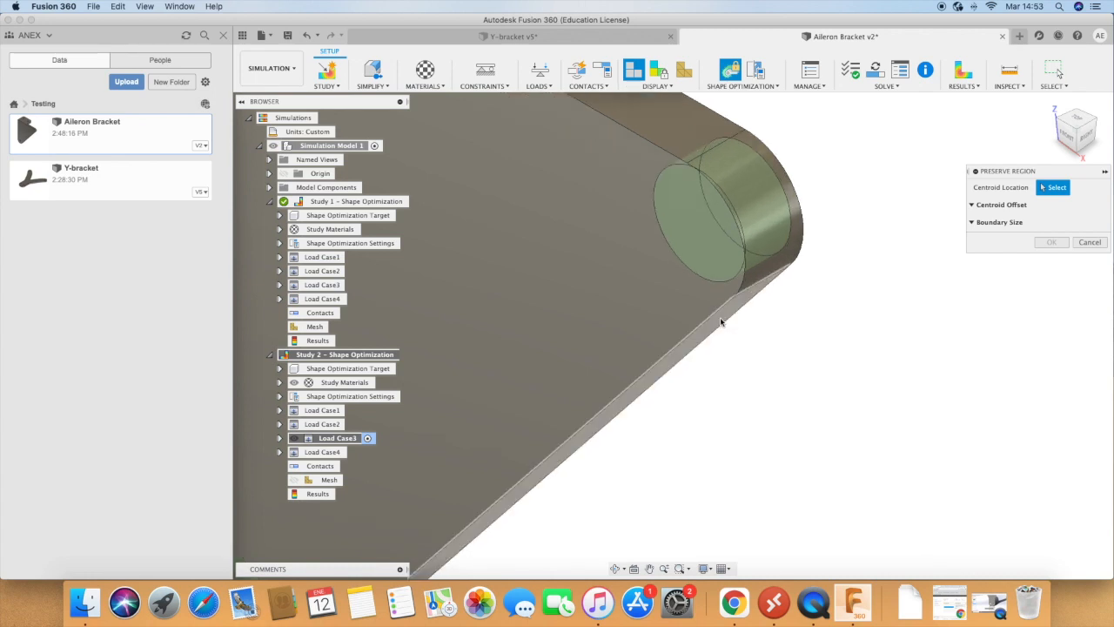
{"action": "left_click", "coordinate": [721, 324]}
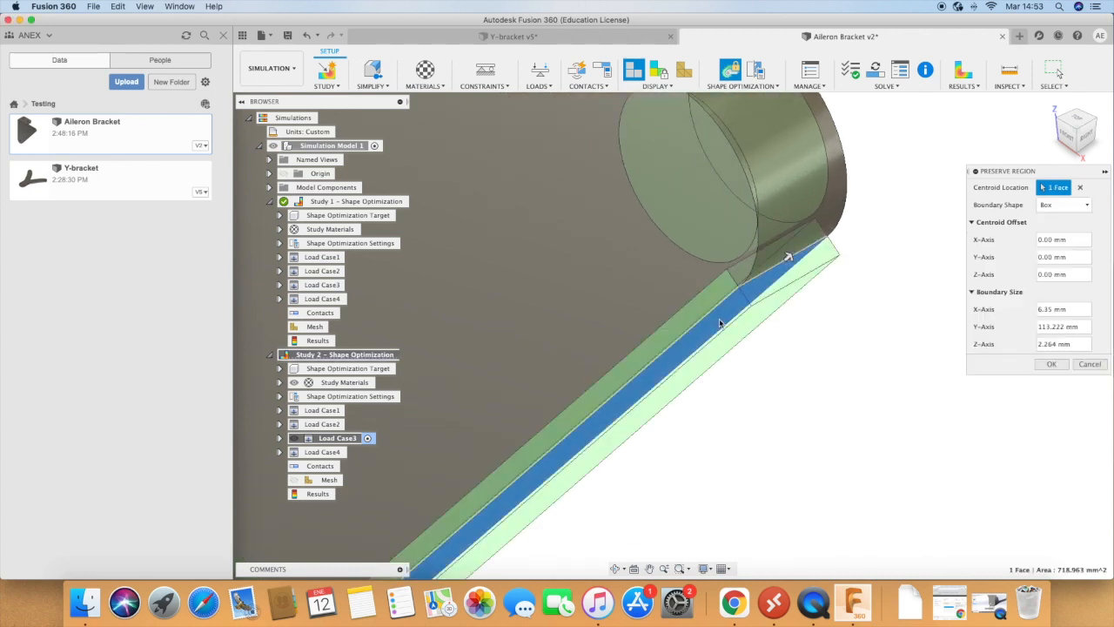
{"action": "scroll", "coordinate": [913, 315], "scroll_direction": "down", "scroll_amount": 1}
{"action": "scroll", "coordinate": [912, 316], "scroll_direction": "down", "scroll_amount": 5}
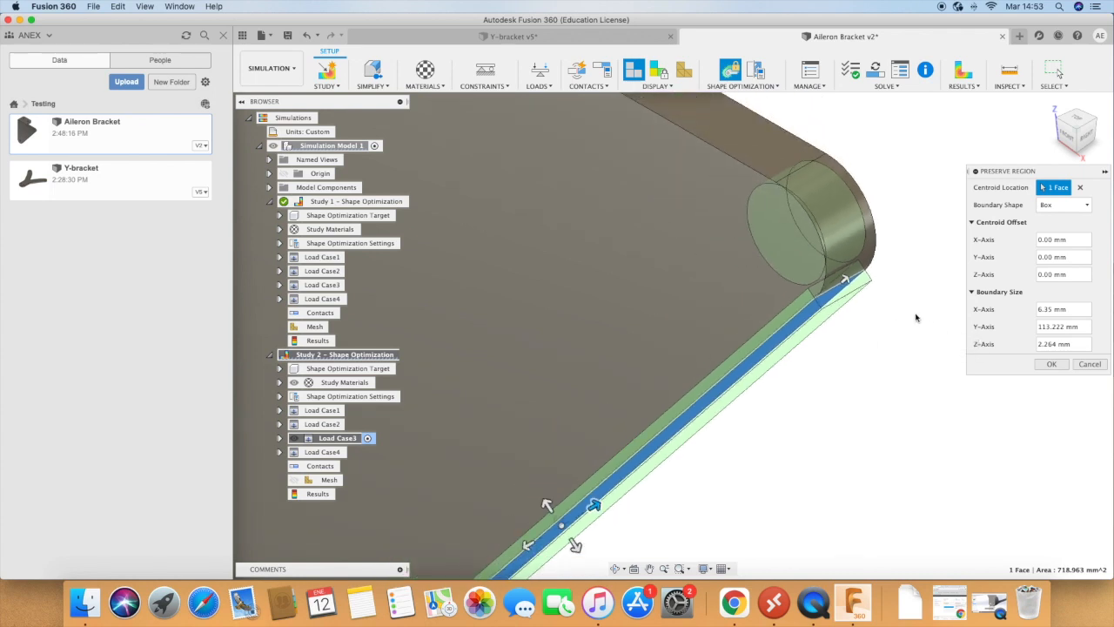
{"action": "scroll", "coordinate": [915, 316], "scroll_direction": "down", "scroll_amount": 3}
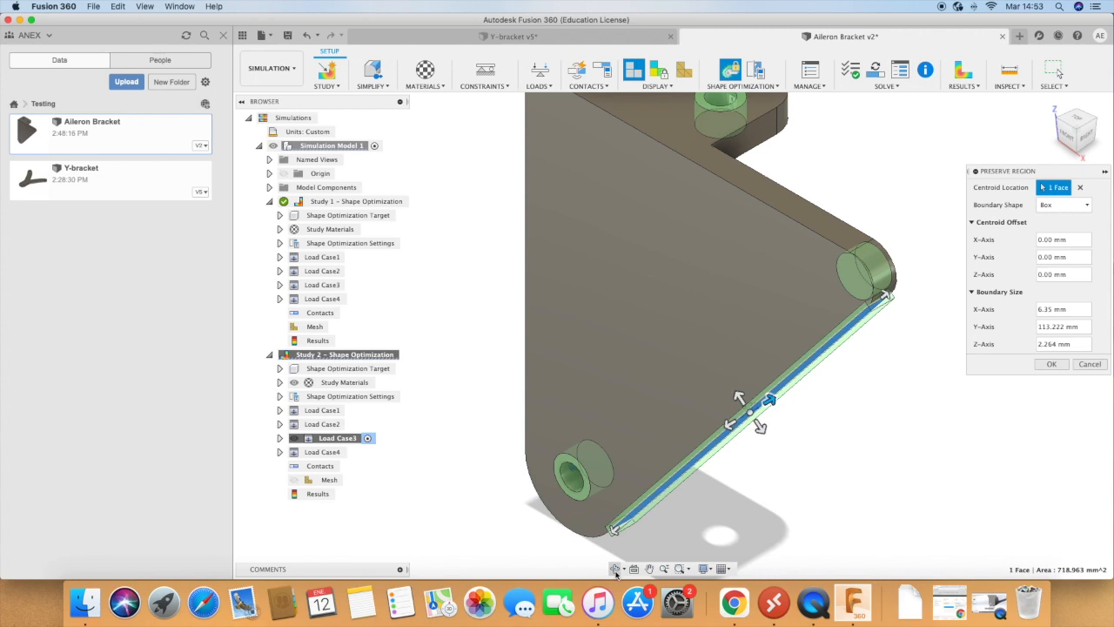
Step: Set the diagonal face's box preserve region to 5 mm along its Z-axis and create it
{"action": "left_click", "coordinate": [615, 568]}
{"action": "left_click_drag", "start_coordinate": [715, 498], "coordinate": [729, 382]}
{"action": "left_click_drag", "start_coordinate": [828, 513], "coordinate": [882, 411]}
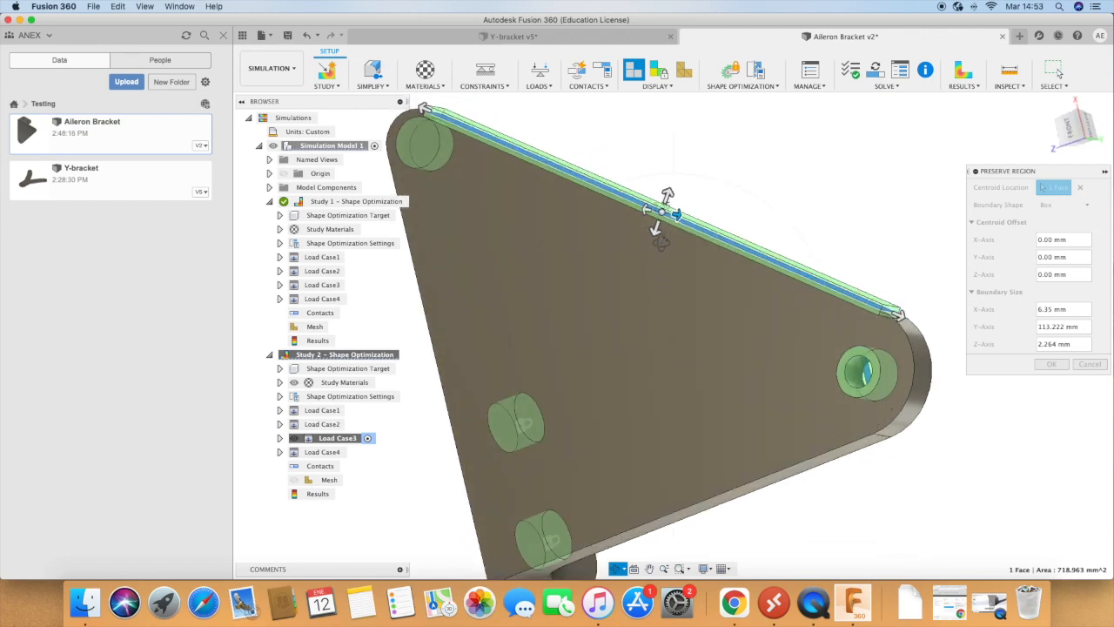
{"action": "left_click_drag", "start_coordinate": [655, 228], "coordinate": [651, 243]}
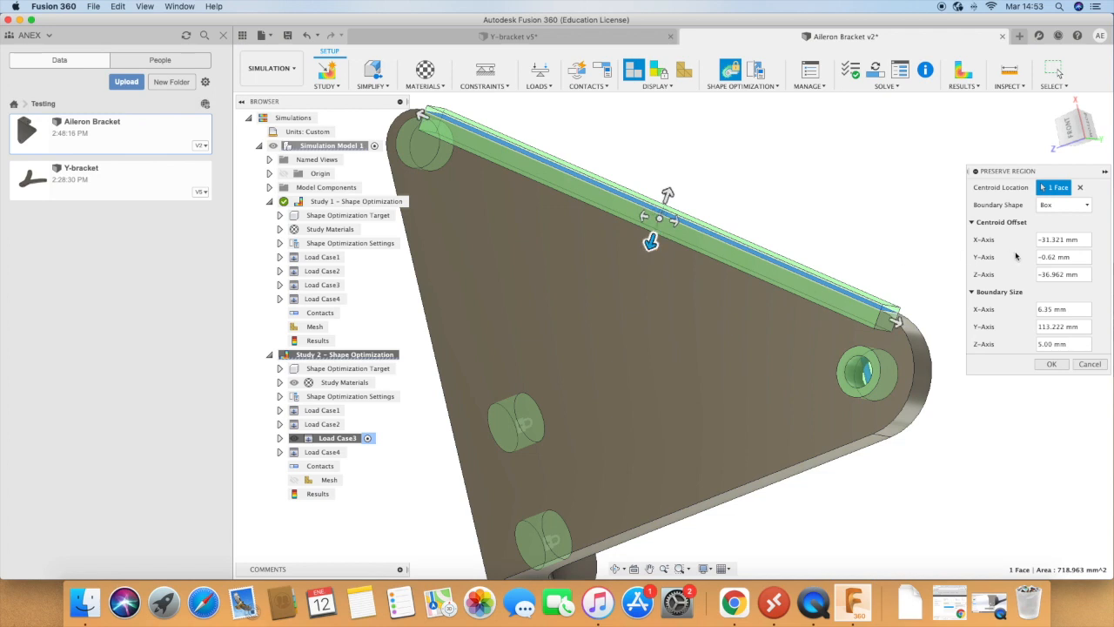
{"action": "left_click", "coordinate": [1068, 205]}
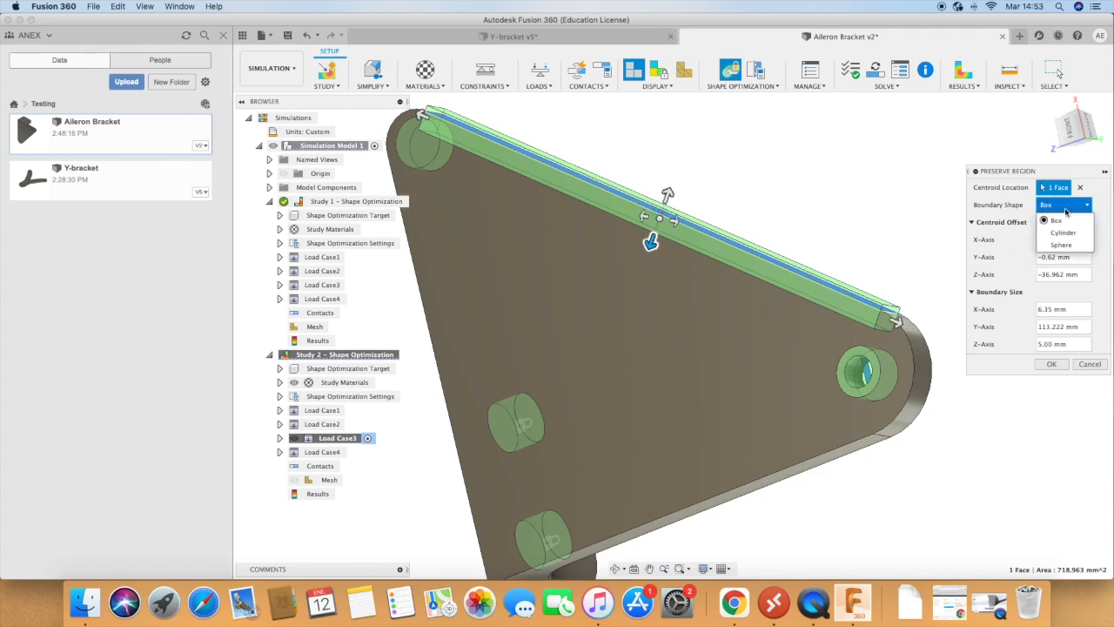
{"action": "left_click", "coordinate": [1104, 225]}
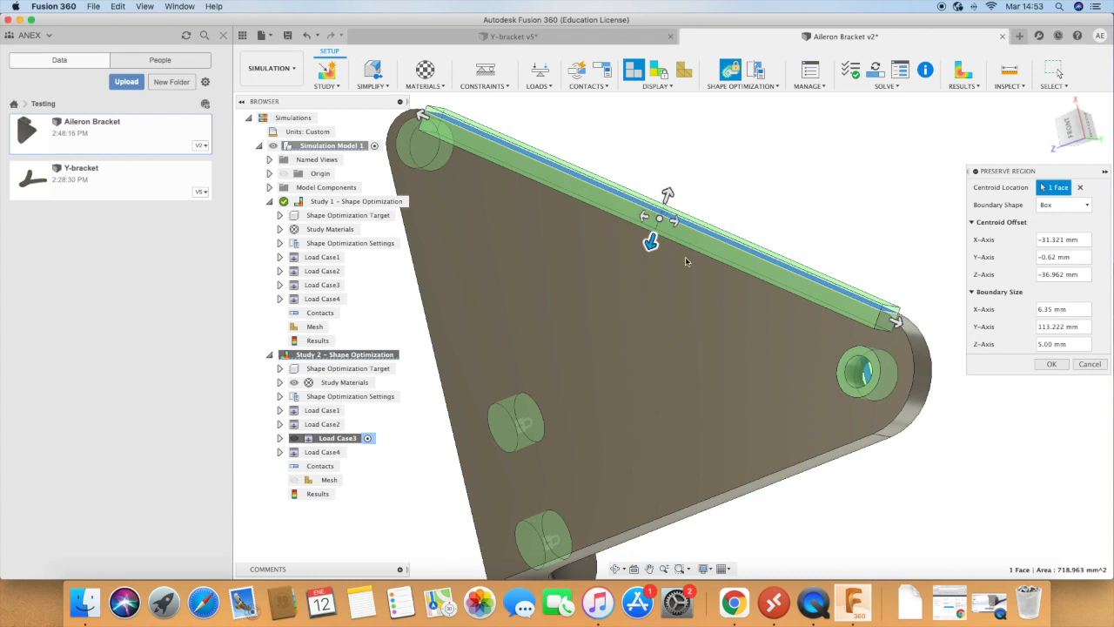
{"action": "left_click_drag", "start_coordinate": [652, 243], "coordinate": [653, 237]}
{"action": "left_click", "coordinate": [1045, 344]}
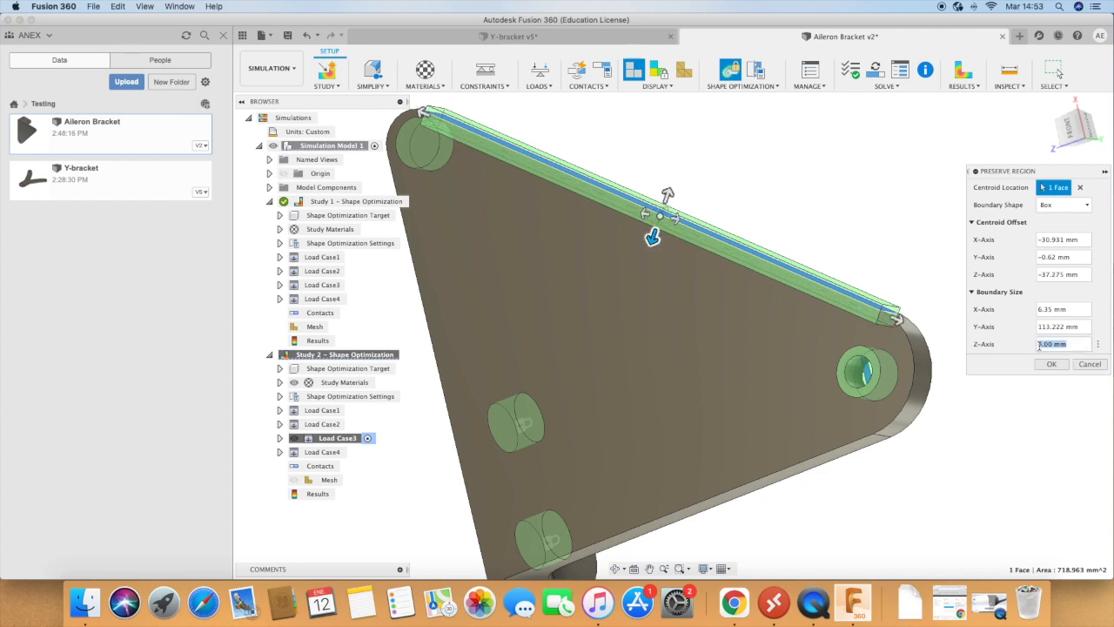
{"action": "key", "text": "Return"}
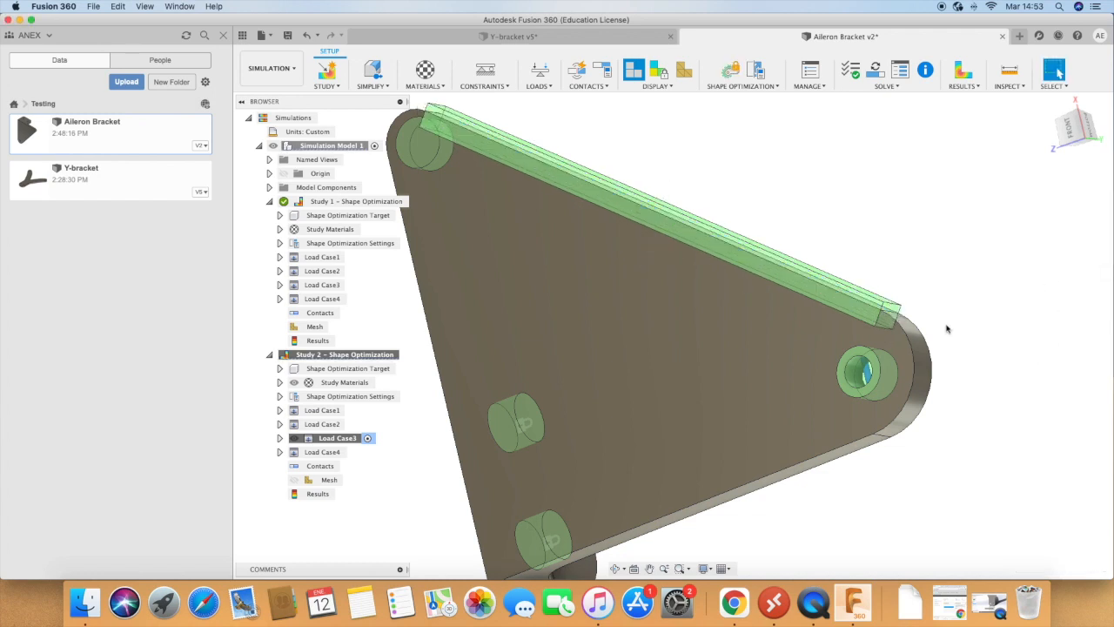
{"action": "left_click", "coordinate": [854, 308]}
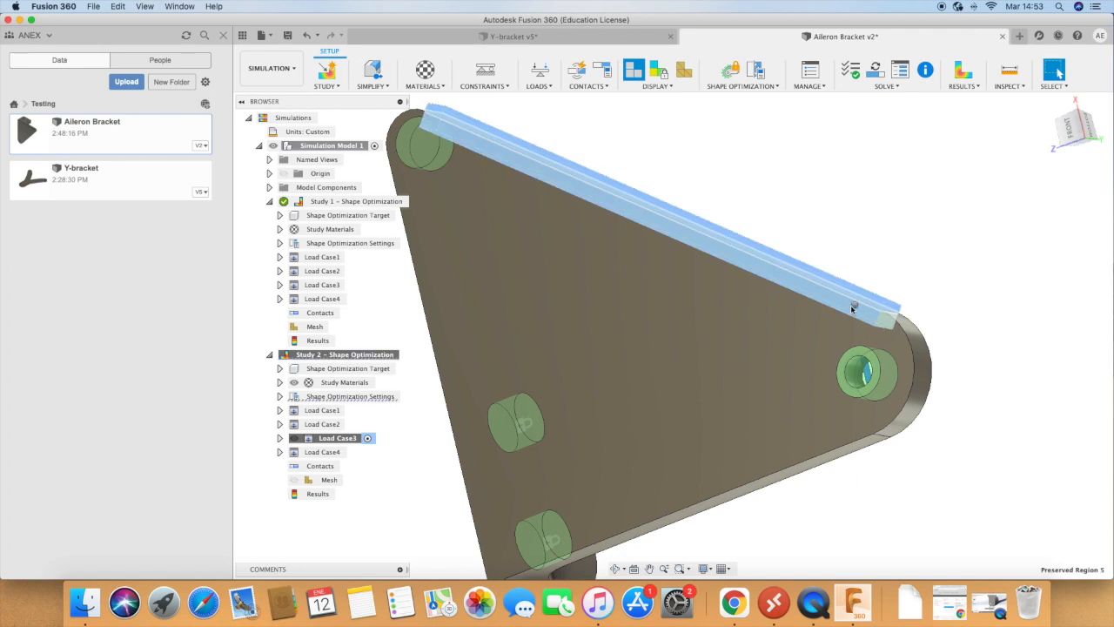
{"action": "left_click", "coordinate": [895, 266]}
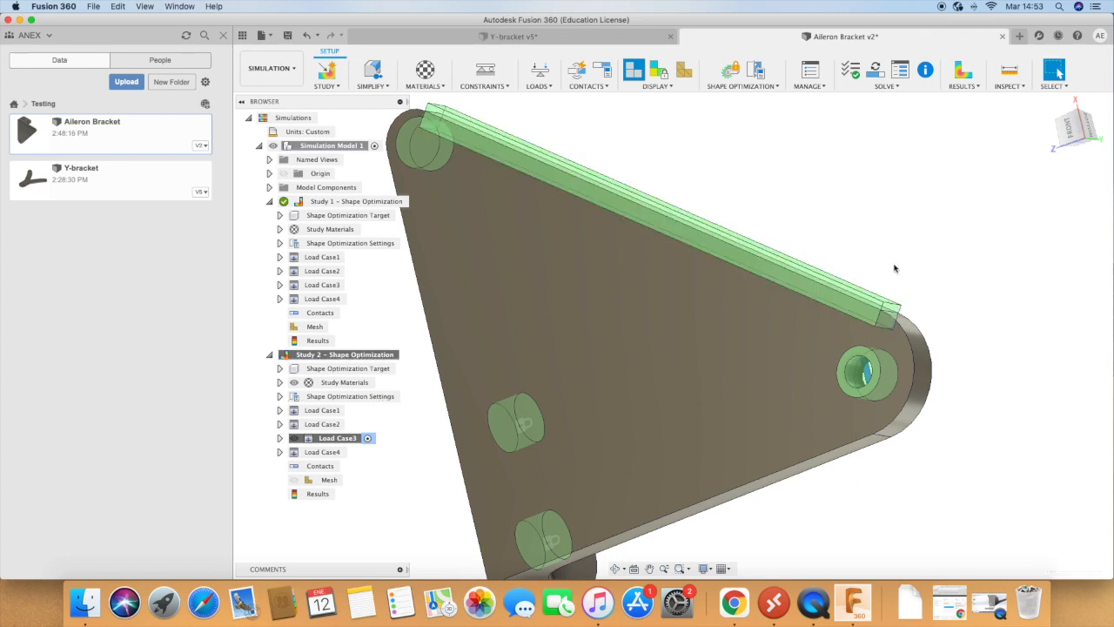
Step: Edit the diagonal face's preserve region in Study 2, reducing its Z-axis size to 3 mm and setting the X centroid offset to 0
{"action": "left_click", "coordinate": [280, 439]}
{"action": "left_click", "coordinate": [279, 439]}
{"action": "left_click", "coordinate": [280, 397]}
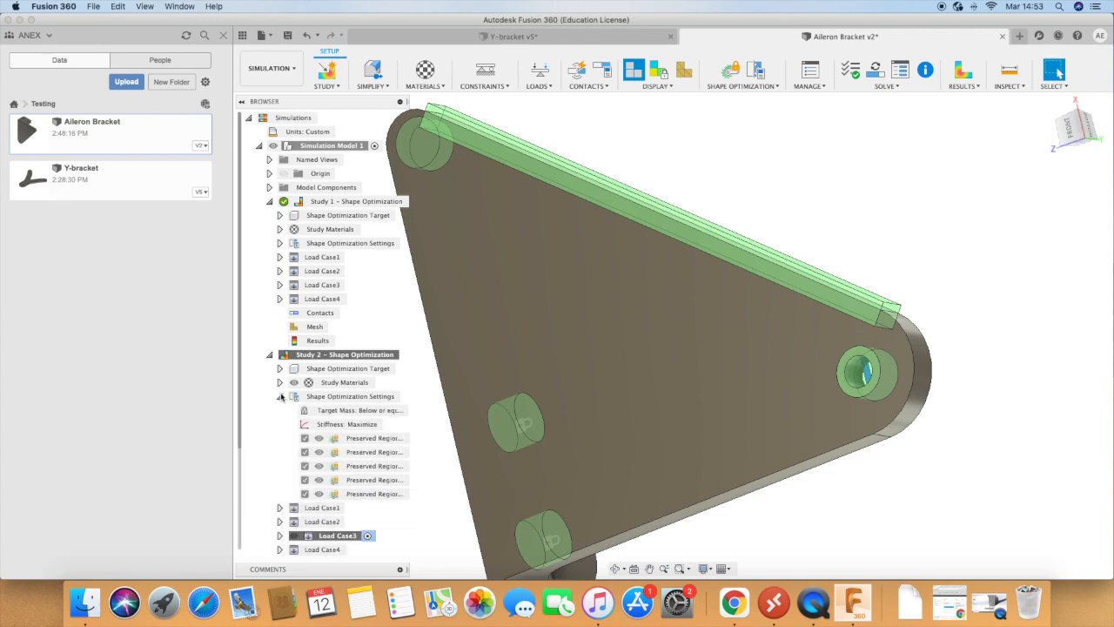
{"action": "left_click", "coordinate": [370, 494]}
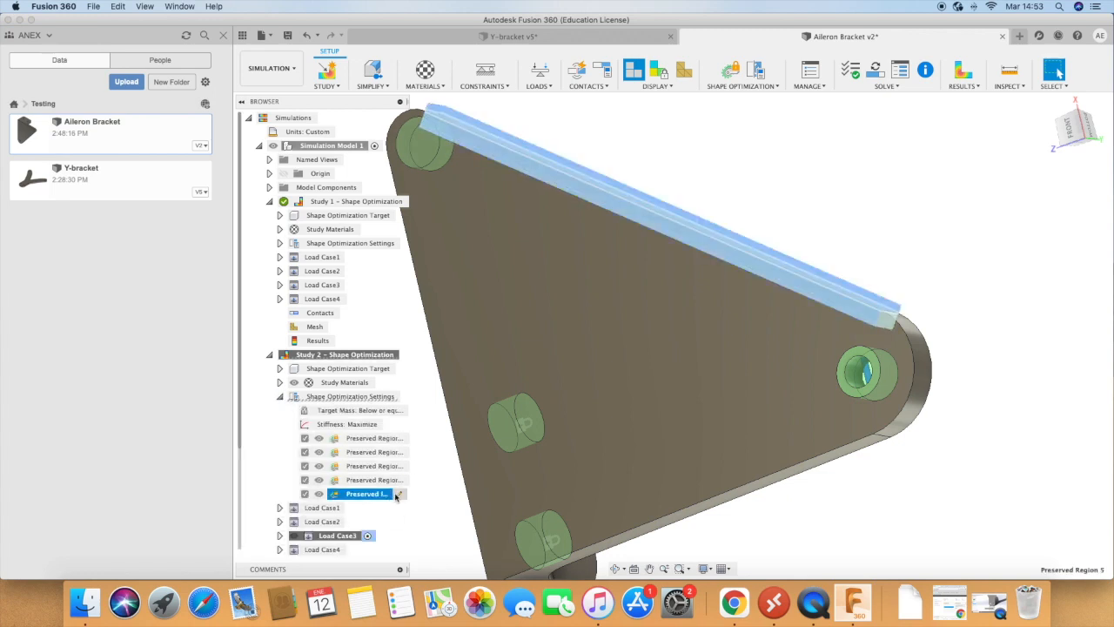
{"action": "left_click", "coordinate": [399, 494]}
{"action": "left_click", "coordinate": [1051, 310]}
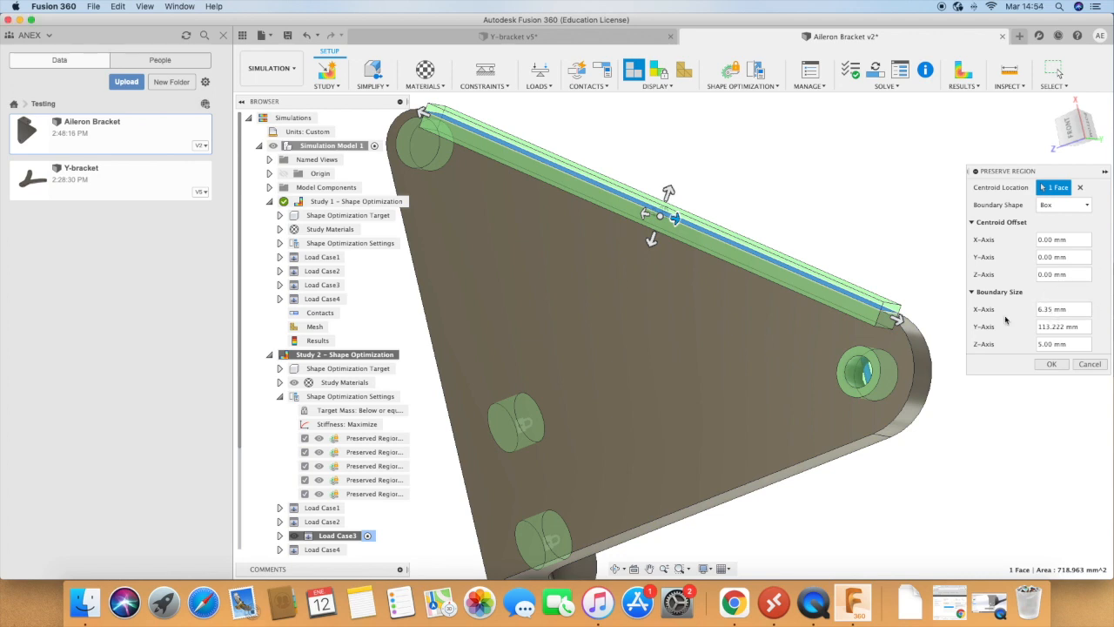
{"action": "mouse_move", "coordinate": [668, 191]}
{"action": "left_mouse_down"}
{"action": "mouse_move", "coordinate": [669, 178]}
{"action": "mouse_move", "coordinate": [665, 201]}
{"action": "left_mouse_up"}
{"action": "scroll", "coordinate": [736, 228], "scroll_direction": "up", "scroll_amount": 5}
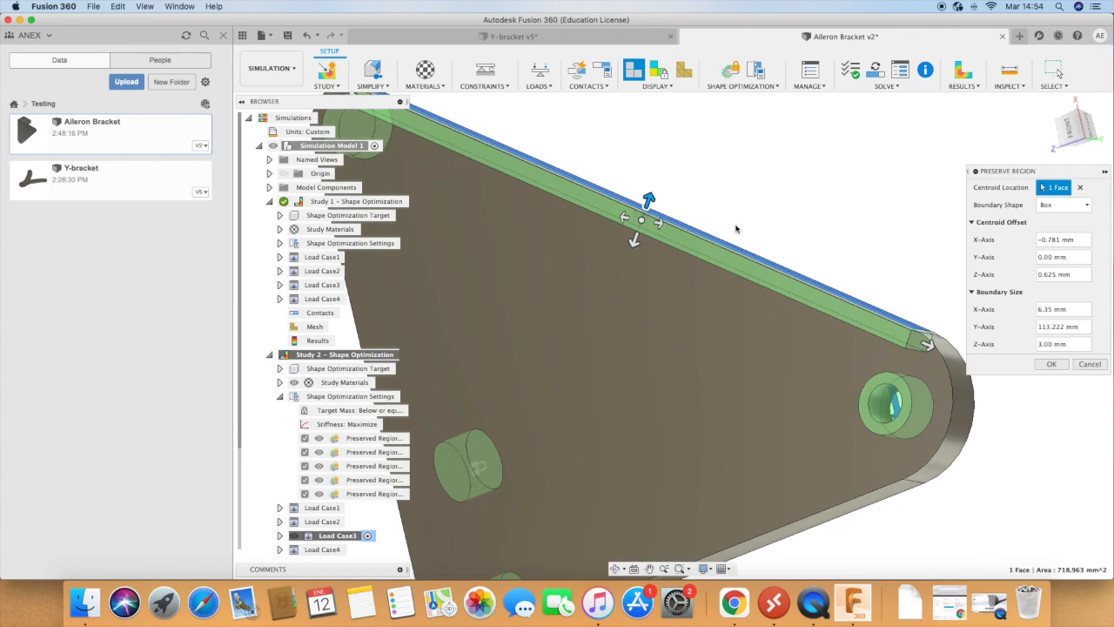
{"action": "left_click_drag", "start_coordinate": [1074, 246], "coordinate": [1018, 245]}
{"action": "type", "text": "0"}
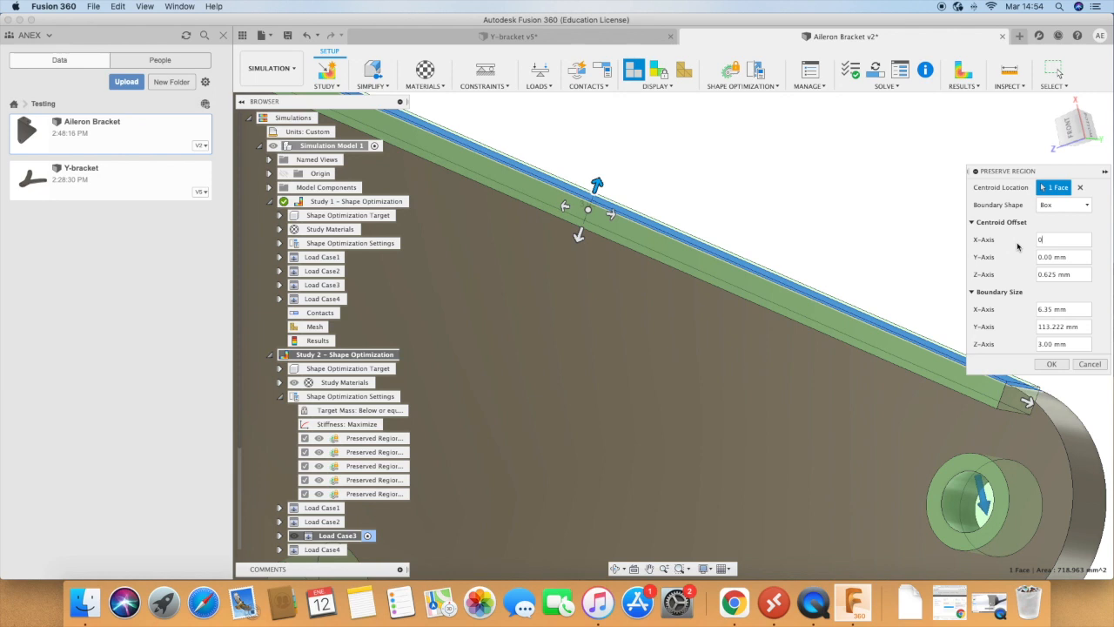
{"action": "key", "text": "Return"}
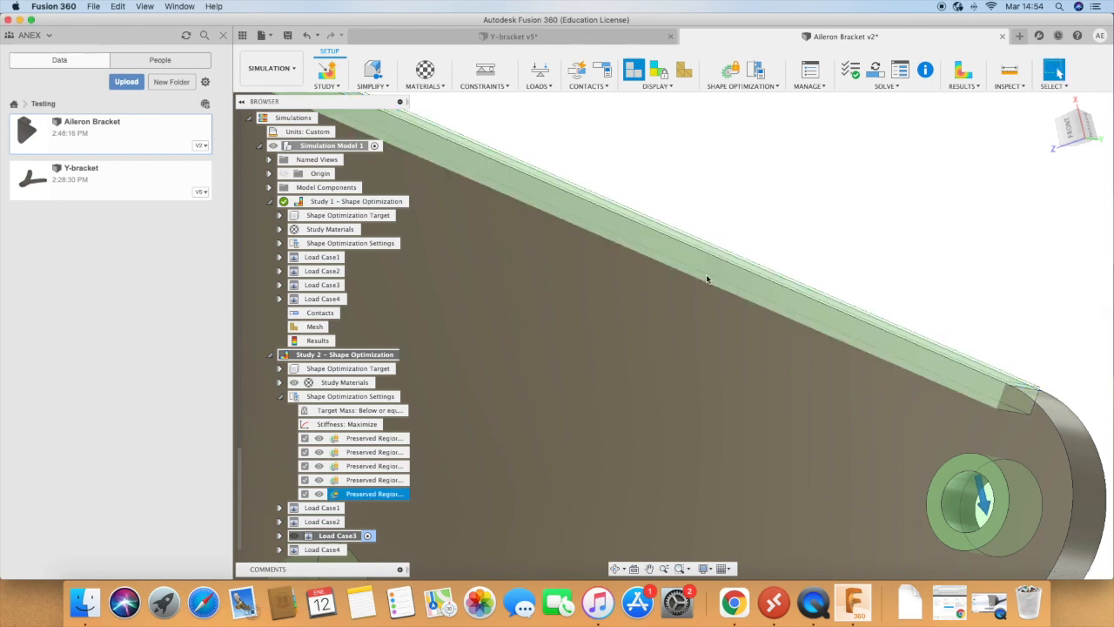
Step: Start another preserve region on the large rounded end face around the bracket's single hole
{"action": "scroll", "coordinate": [710, 281], "scroll_direction": "down", "scroll_amount": 6}
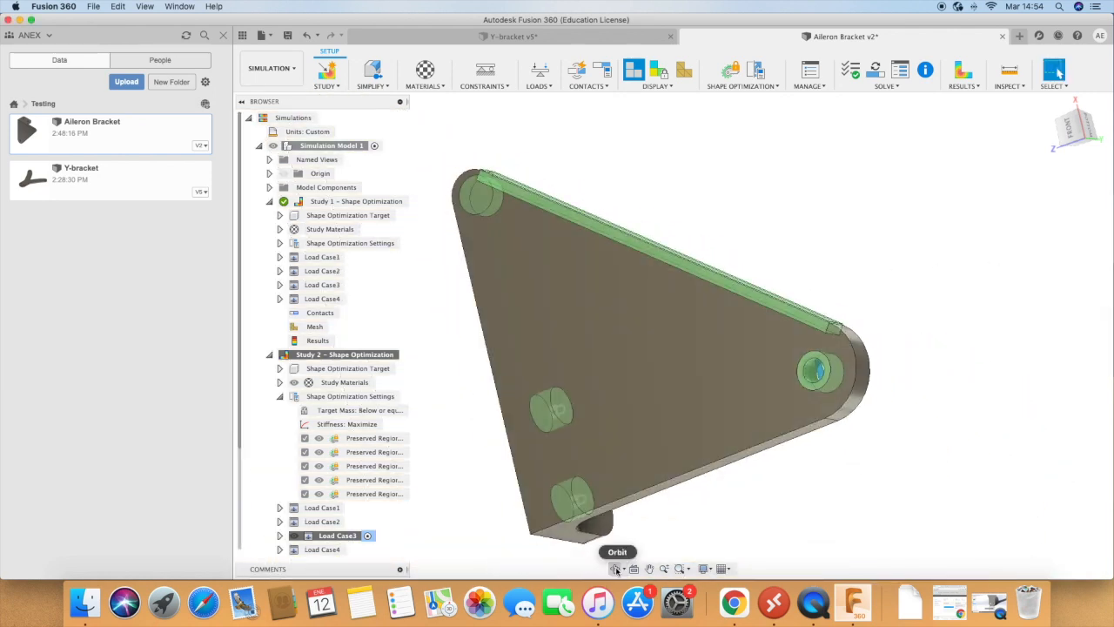
{"action": "left_click", "coordinate": [616, 570]}
{"action": "left_click_drag", "start_coordinate": [841, 411], "coordinate": [778, 344]}
{"action": "scroll", "coordinate": [572, 172], "scroll_direction": "up", "scroll_amount": 1}
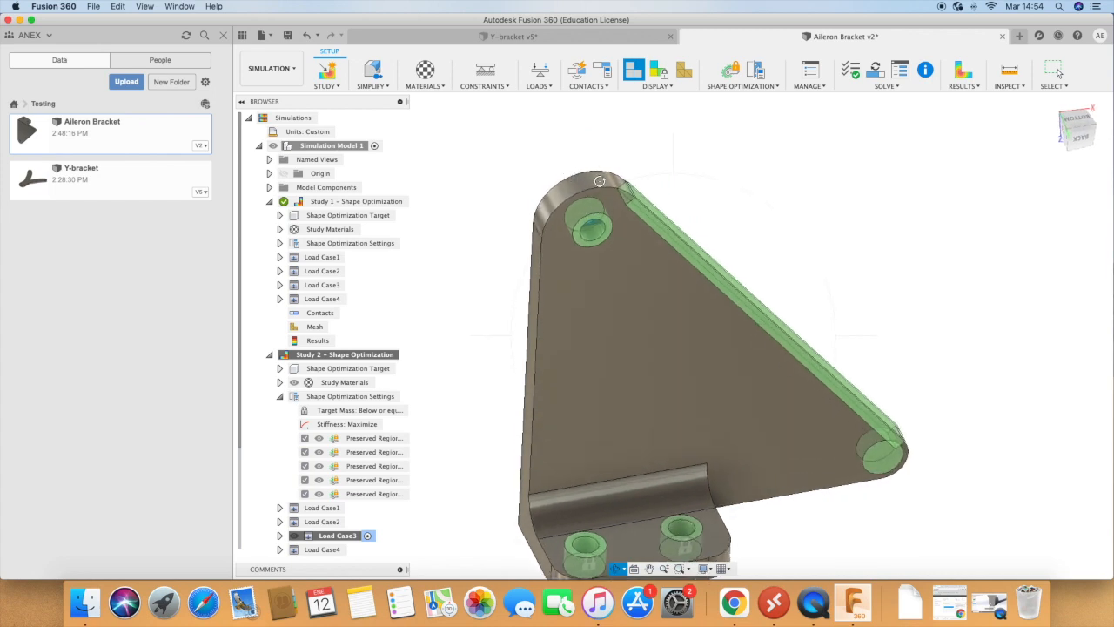
{"action": "left_click", "coordinate": [742, 85]}
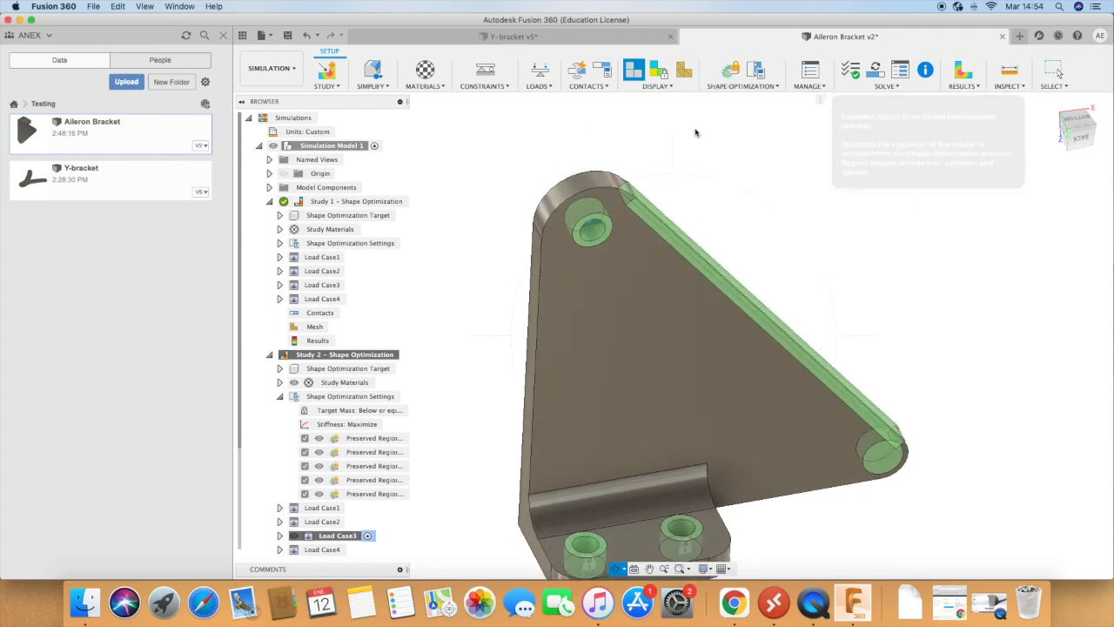
{"action": "left_click", "coordinate": [591, 225]}
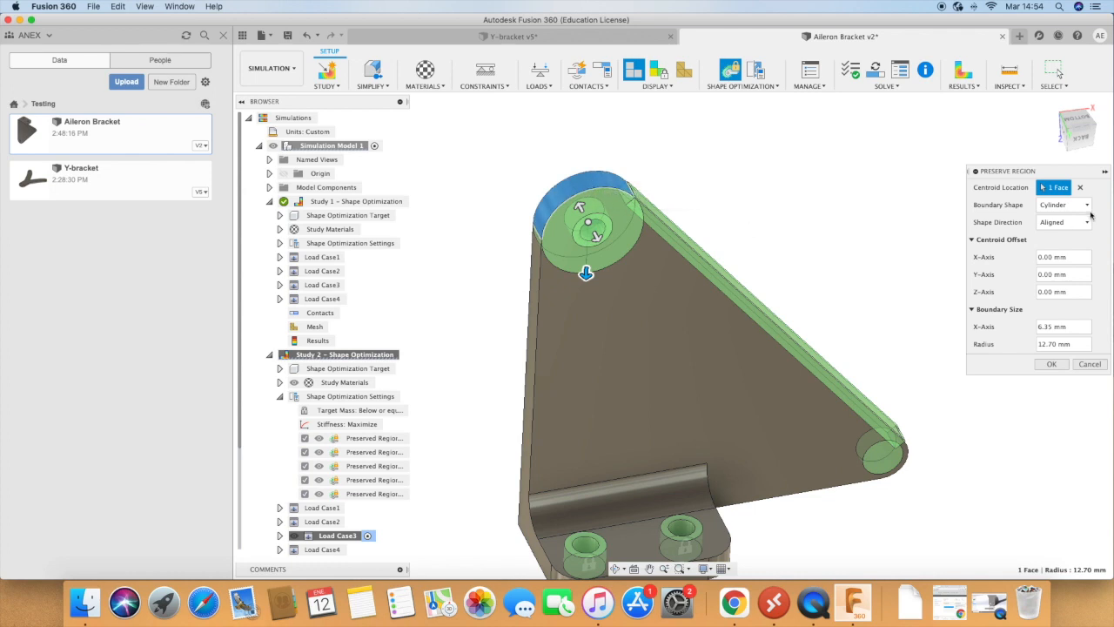
Step: Try box and sphere boundaries on the rounded end's preserve region, reducing the box's Z-axis size to 7 mm
{"action": "left_click", "coordinate": [1088, 206]}
{"action": "left_click", "coordinate": [1070, 223]}
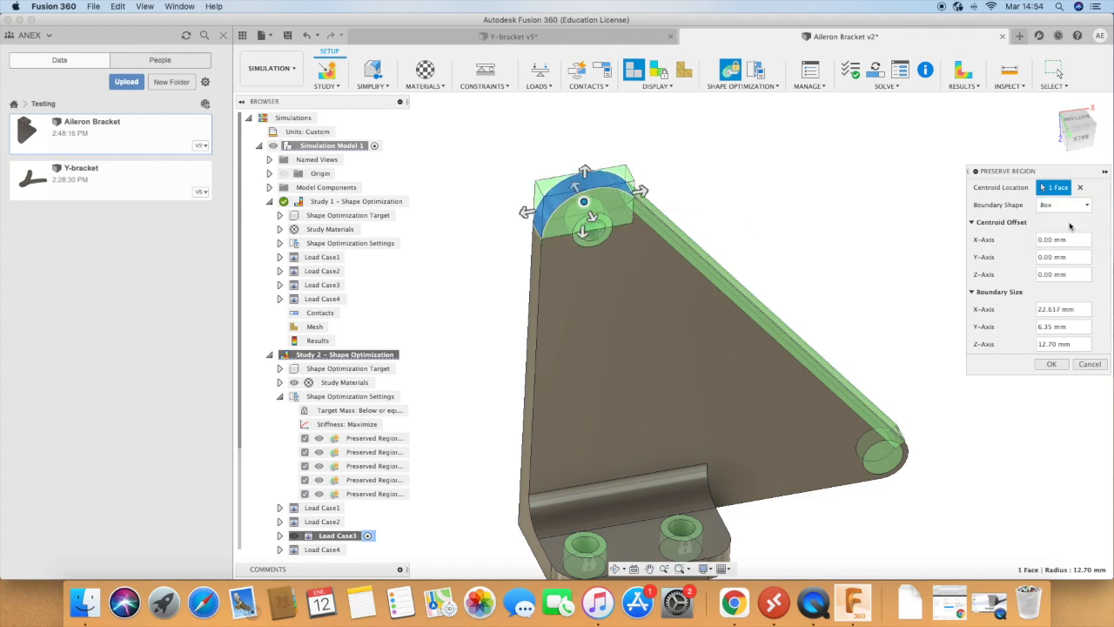
{"action": "left_click", "coordinate": [1064, 206]}
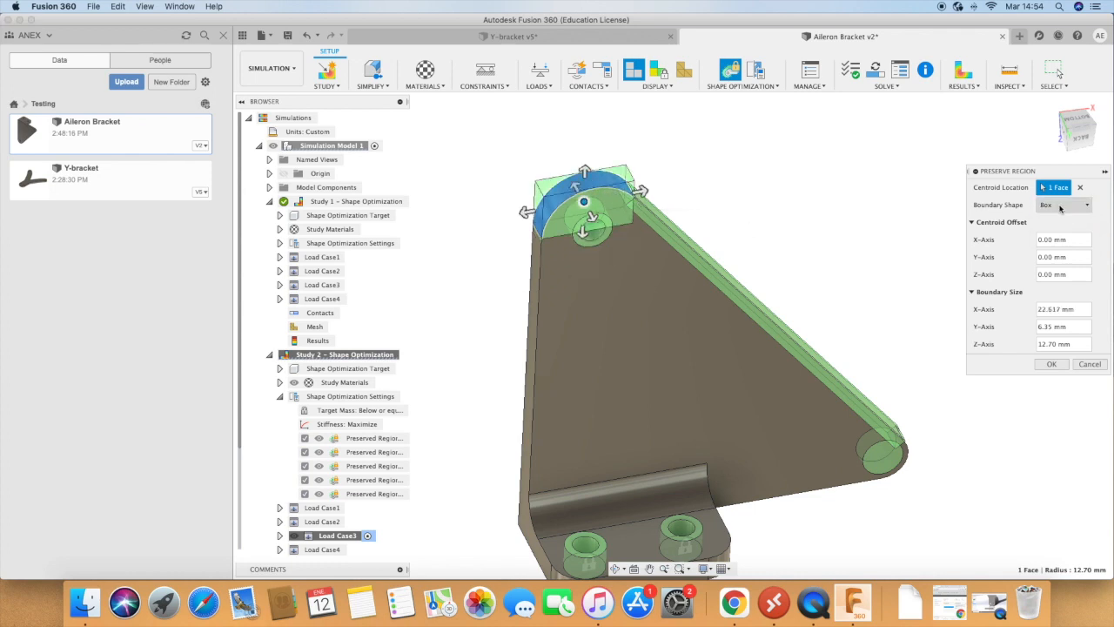
{"action": "left_click", "coordinate": [1063, 235]}
{"action": "left_click", "coordinate": [1064, 205]}
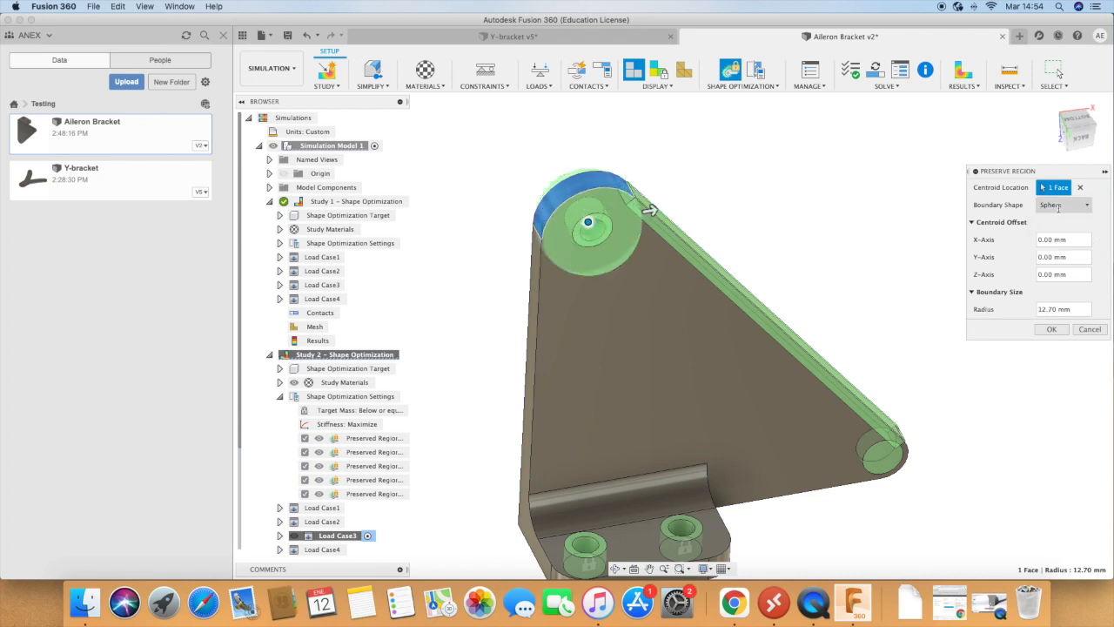
{"action": "left_click", "coordinate": [1058, 224]}
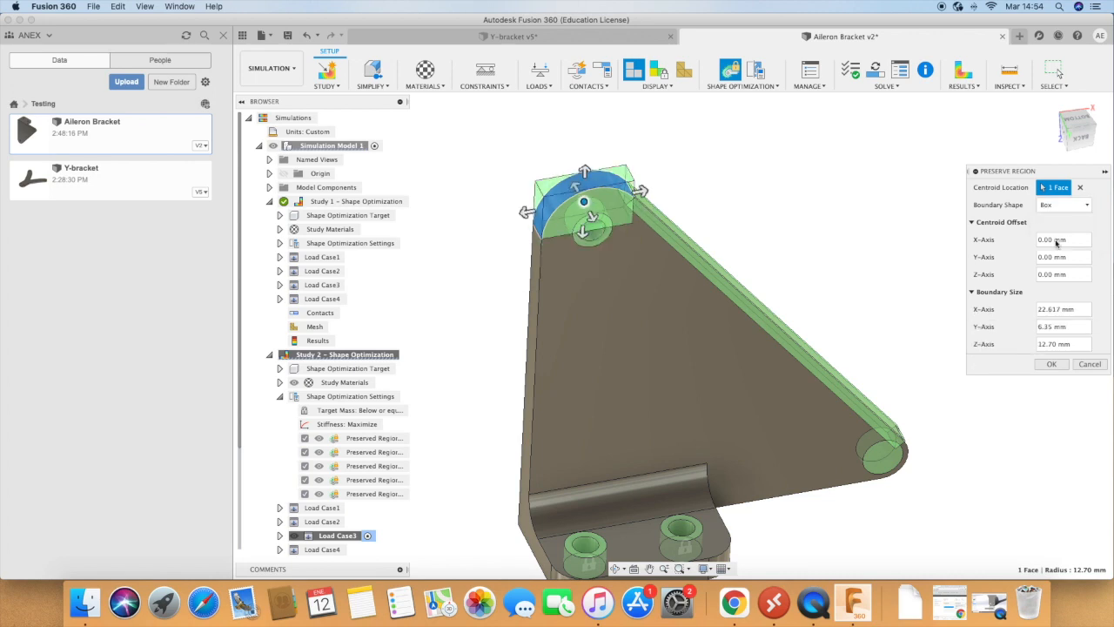
{"action": "scroll", "coordinate": [582, 221], "scroll_direction": "up", "scroll_amount": 2}
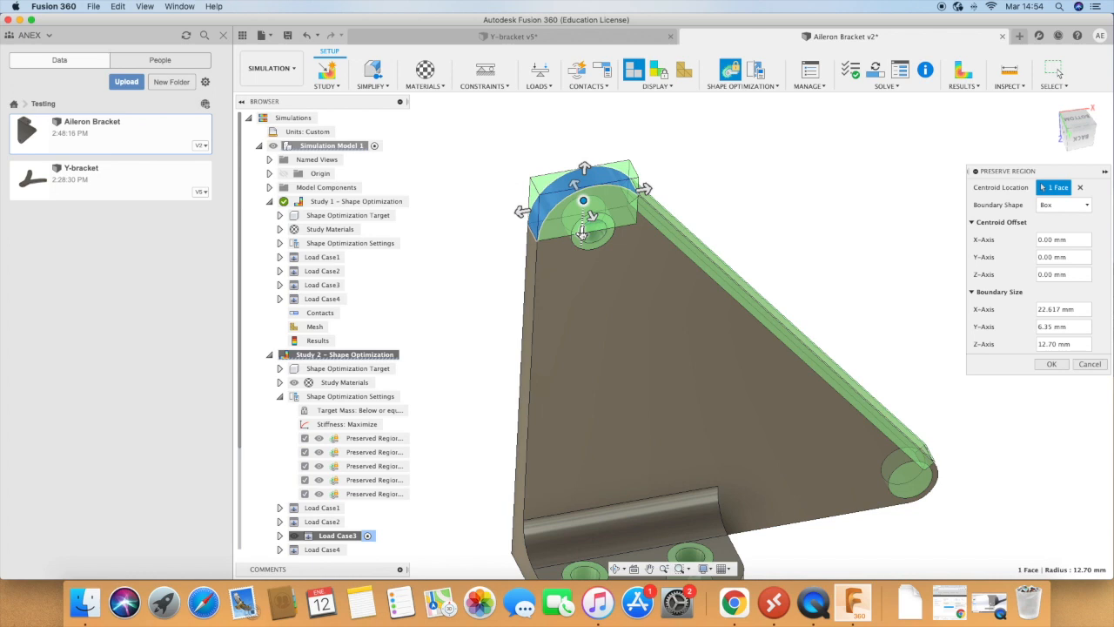
{"action": "left_click_drag", "start_coordinate": [583, 234], "coordinate": [582, 212]}
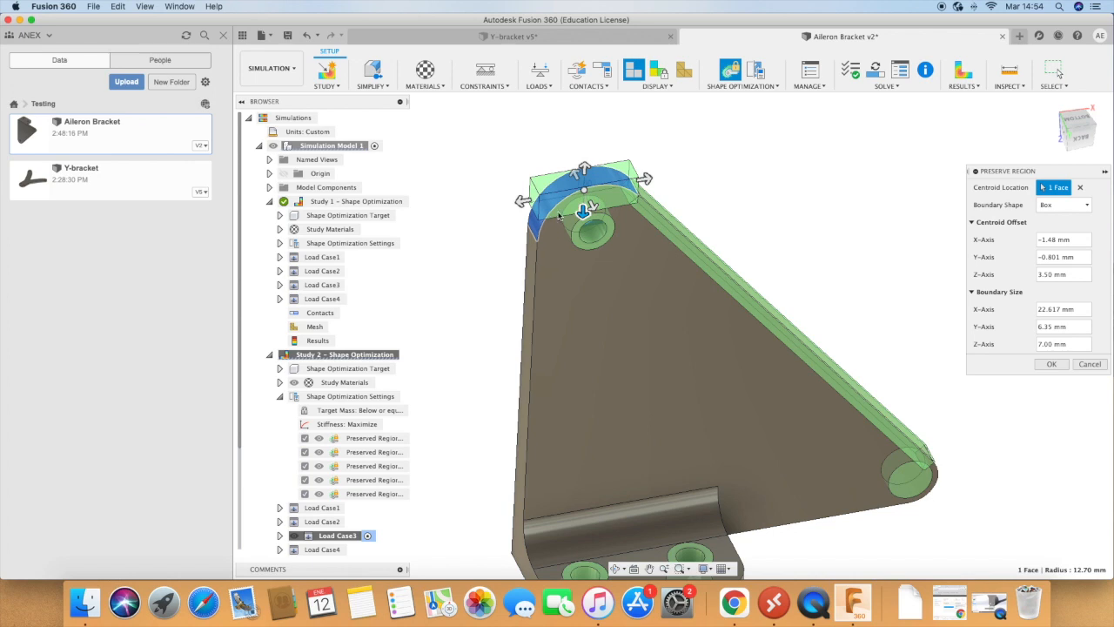
Step: Change the rounded end's preserve region to a cylinder with a 13 mm radius and create it
{"action": "left_click", "coordinate": [1066, 205]}
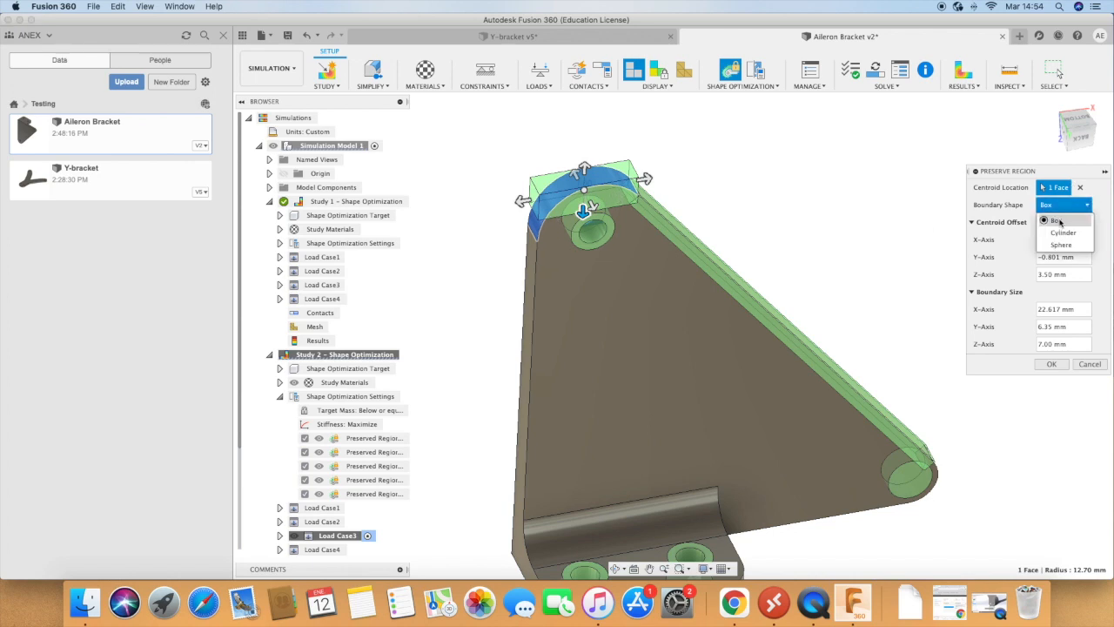
{"action": "left_click", "coordinate": [1051, 226]}
{"action": "mouse_move", "coordinate": [585, 277]}
{"action": "left_mouse_down"}
{"action": "mouse_move", "coordinate": [587, 232]}
{"action": "mouse_move", "coordinate": [585, 281]}
{"action": "left_mouse_up"}
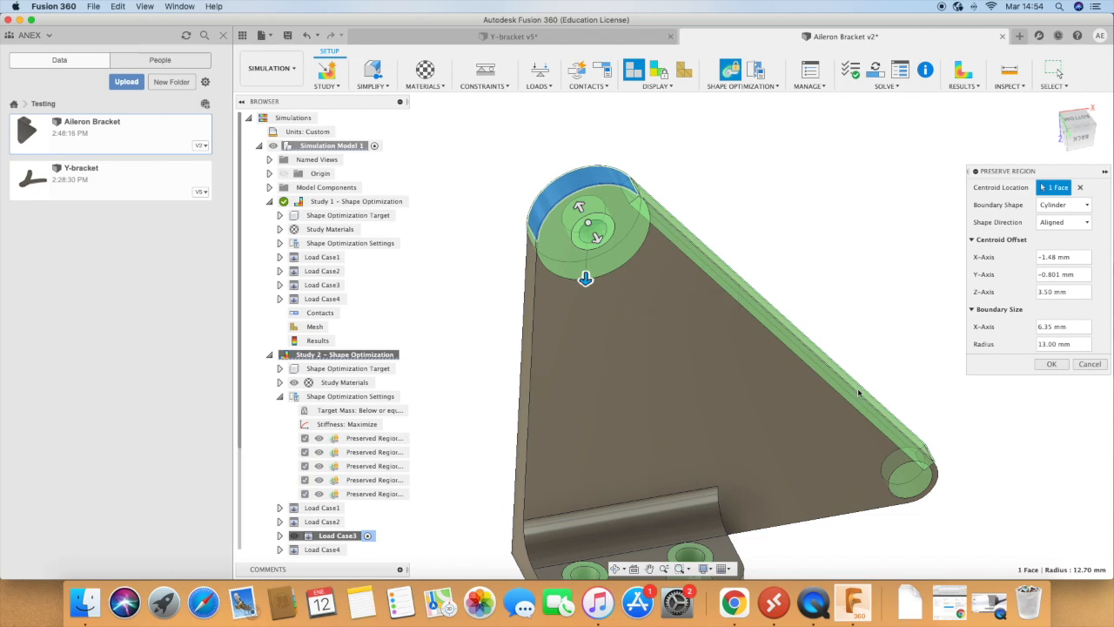
{"action": "left_click", "coordinate": [1051, 364]}
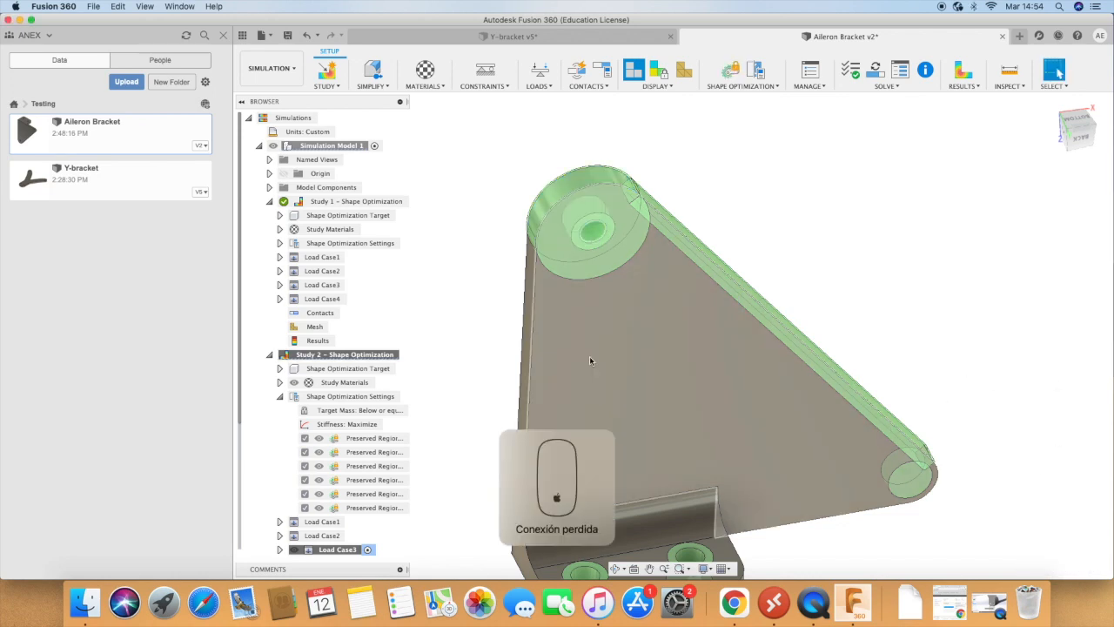
Step: Create a box preserve region on the narrow face along the bracket's straight side, with a 5 mm Z-axis size
{"action": "left_click", "coordinate": [769, 88]}
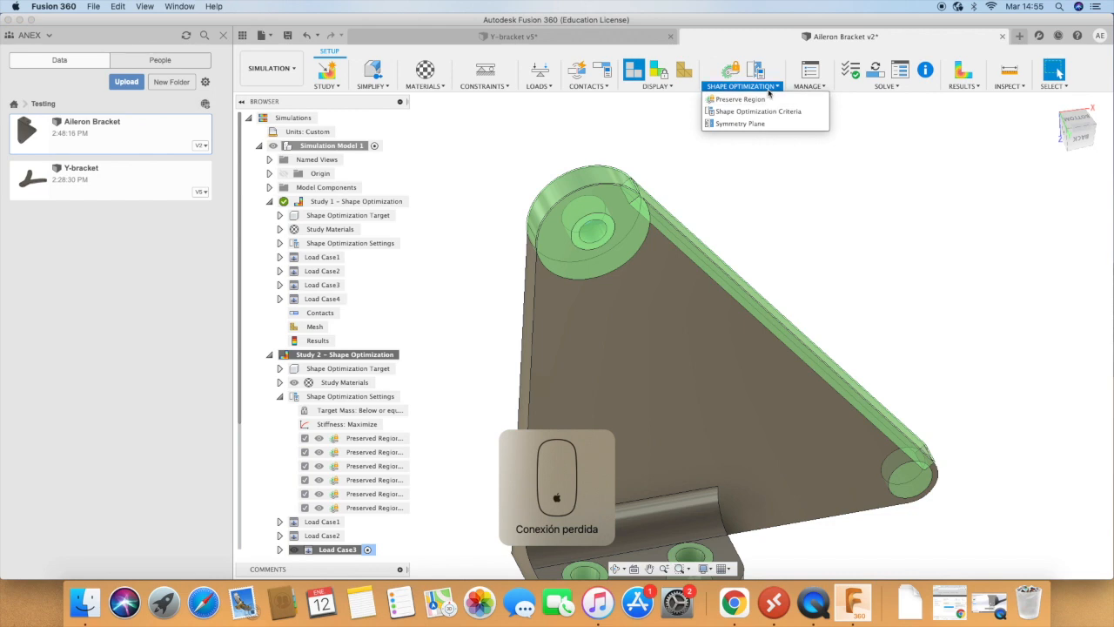
{"action": "left_click", "coordinate": [744, 100]}
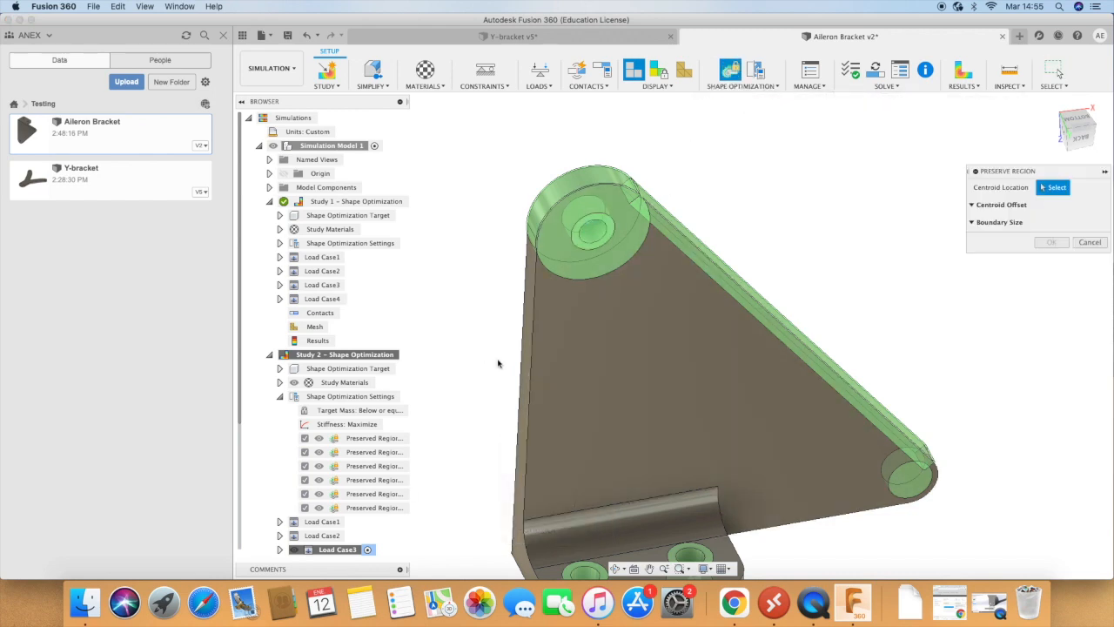
{"action": "left_click", "coordinate": [527, 357]}
{"action": "scroll", "coordinate": [605, 333], "scroll_direction": "down", "scroll_amount": 5}
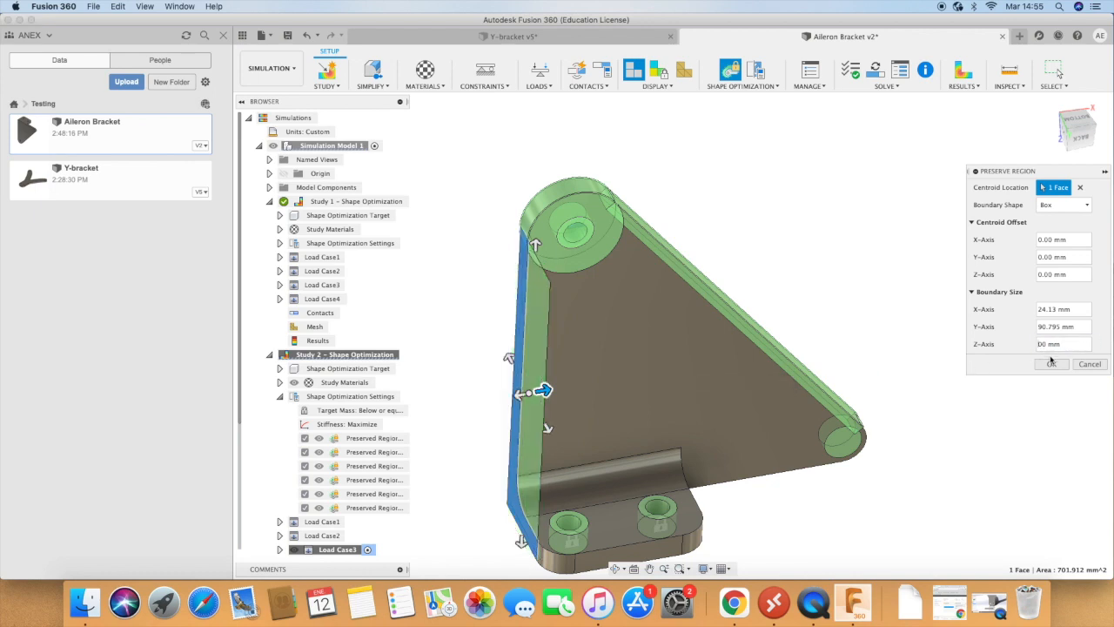
{"action": "type", "text": "5."}
{"action": "left_click", "coordinate": [1052, 364]}
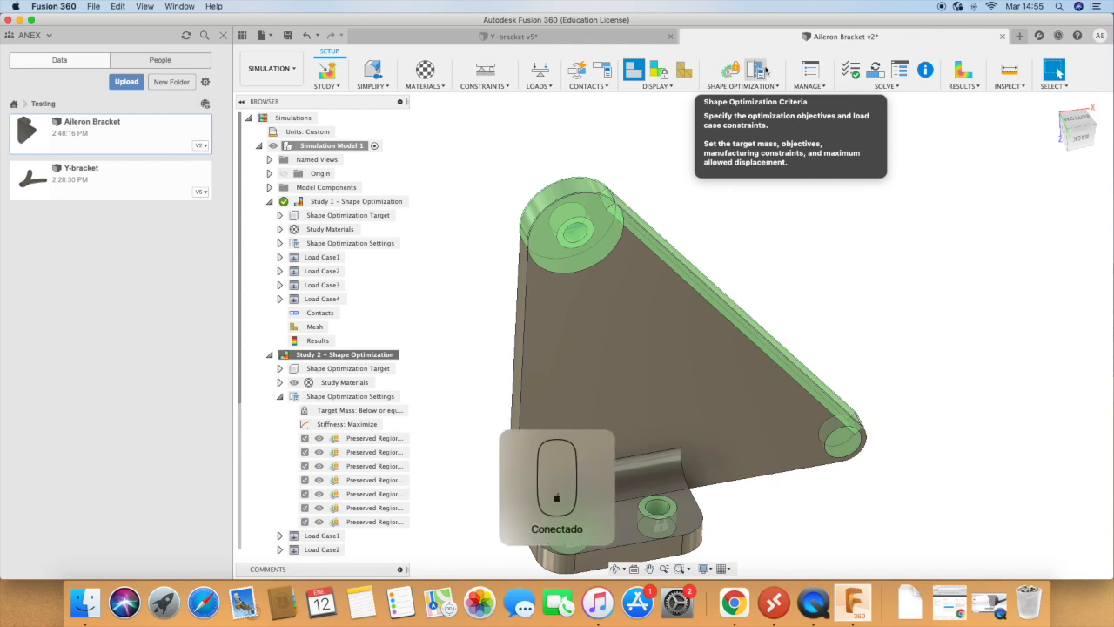
Step: Add another box preserve region on the straight side's narrow face, extending it inward and setting its Z-axis size to 5 mm
{"action": "left_click", "coordinate": [768, 86]}
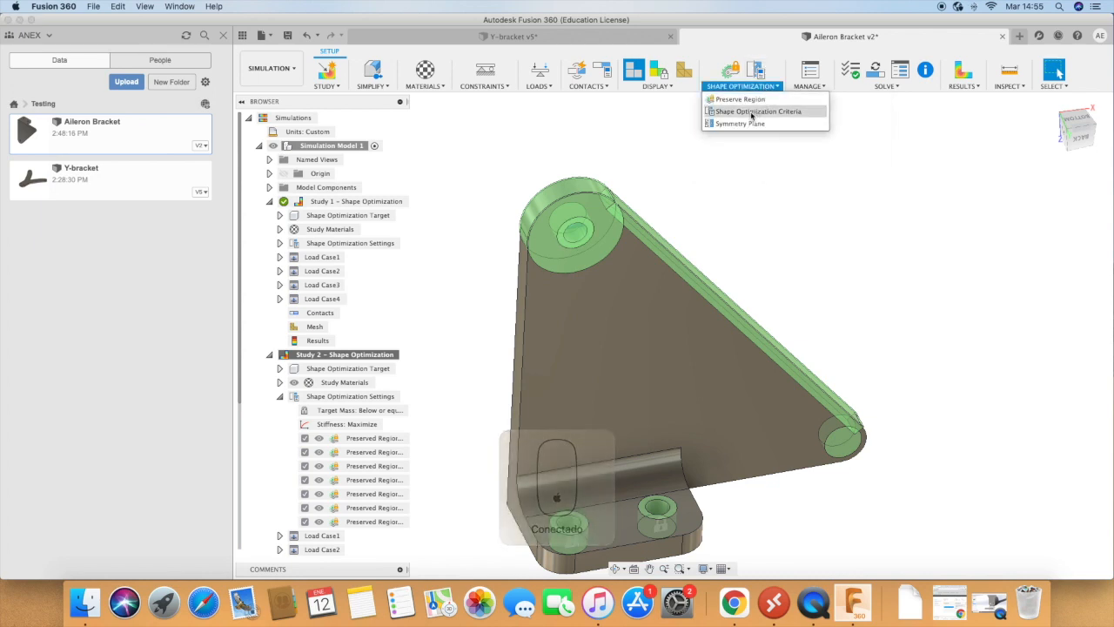
{"action": "left_click", "coordinate": [741, 99]}
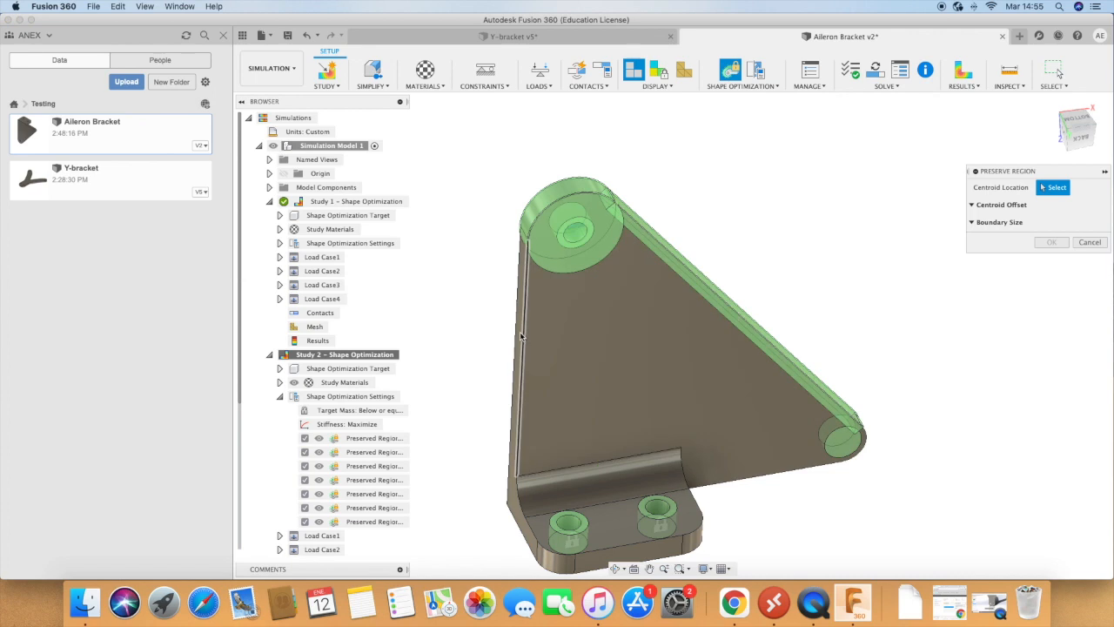
{"action": "left_click", "coordinate": [521, 336]}
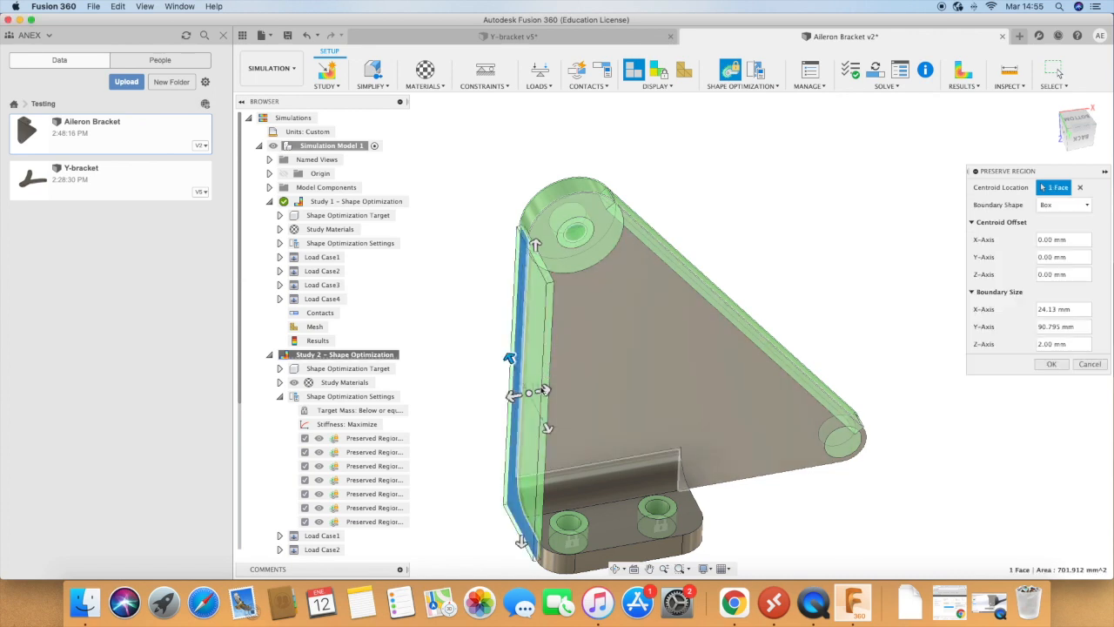
{"action": "left_click_drag", "start_coordinate": [544, 390], "coordinate": [592, 384]}
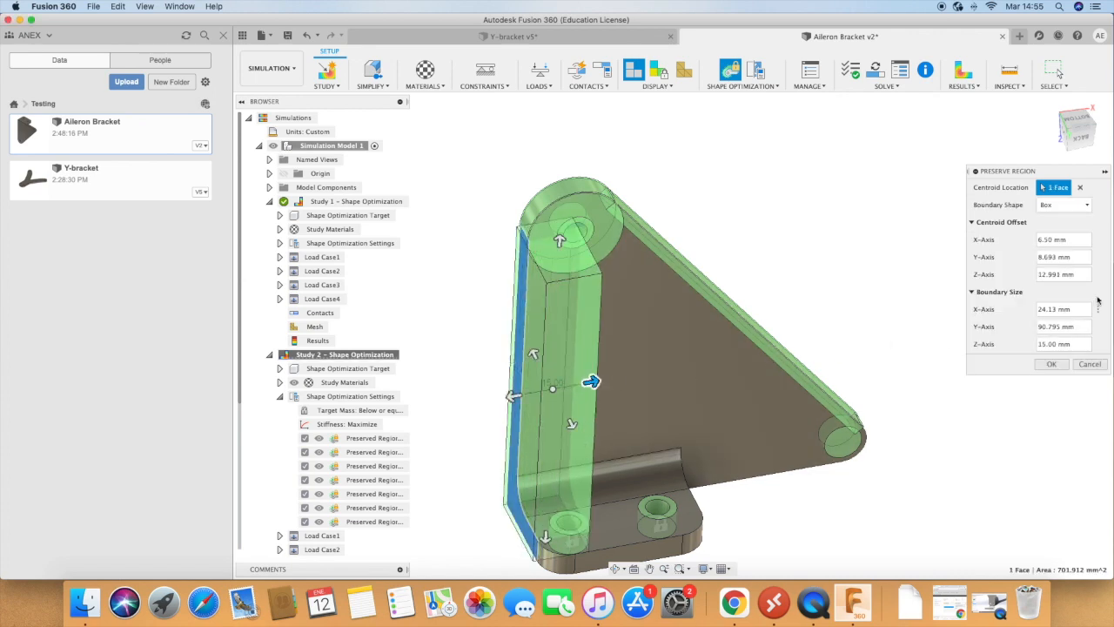
{"action": "left_click_drag", "start_coordinate": [1075, 344], "coordinate": [1039, 345]}
{"action": "key", "text": "Return"}
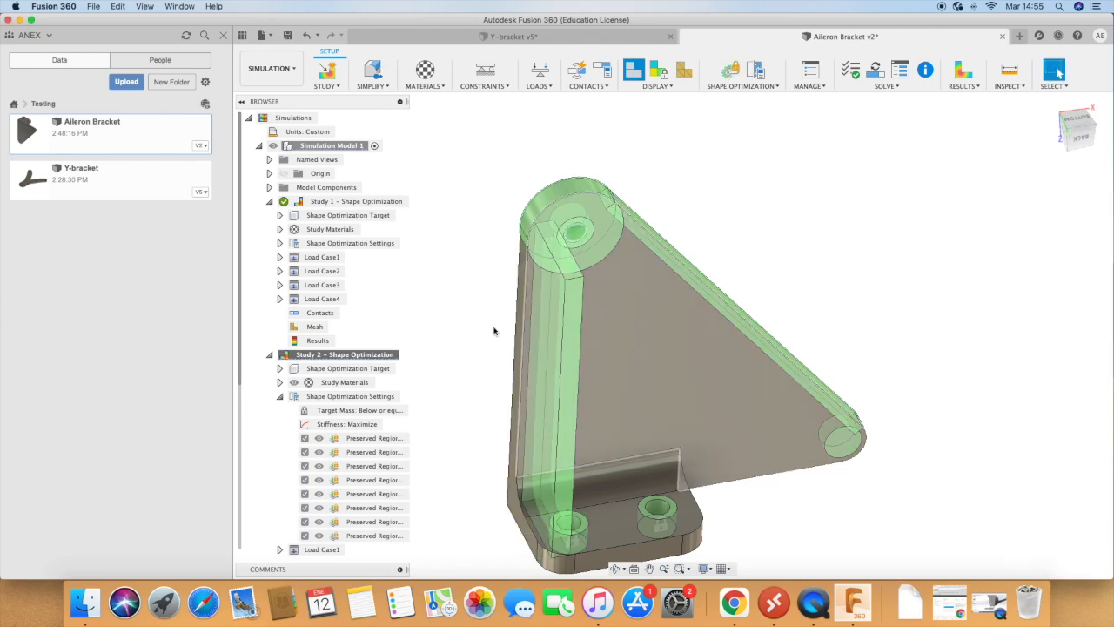
Step: Reopen the newest straight-side preserve region to review its boundary size and centroid offset
{"action": "left_click", "coordinate": [546, 395]}
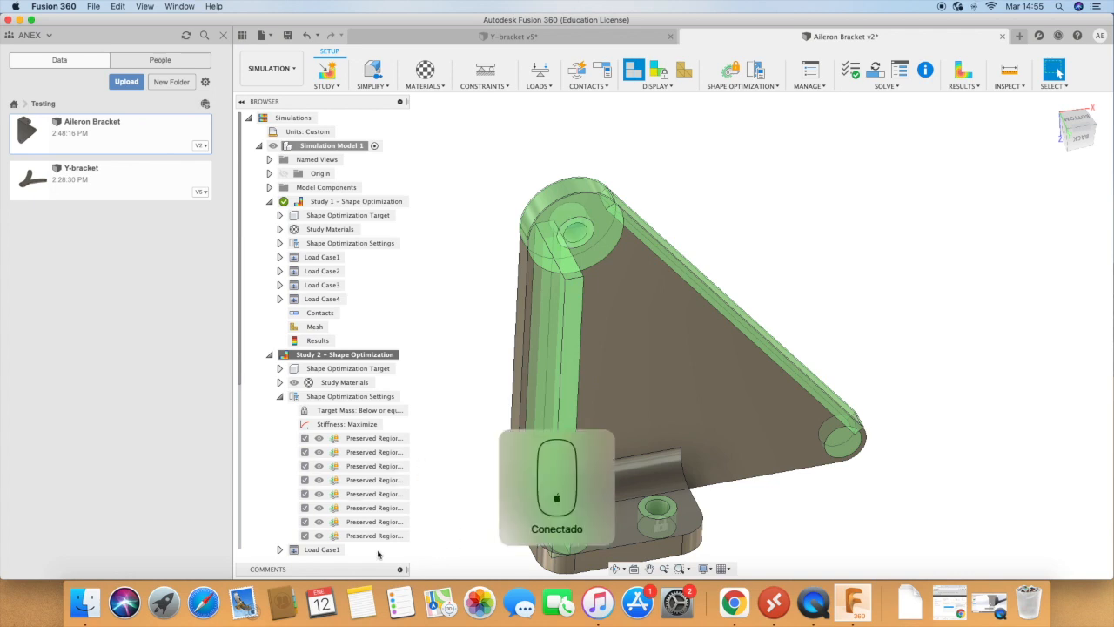
{"action": "left_click", "coordinate": [400, 536]}
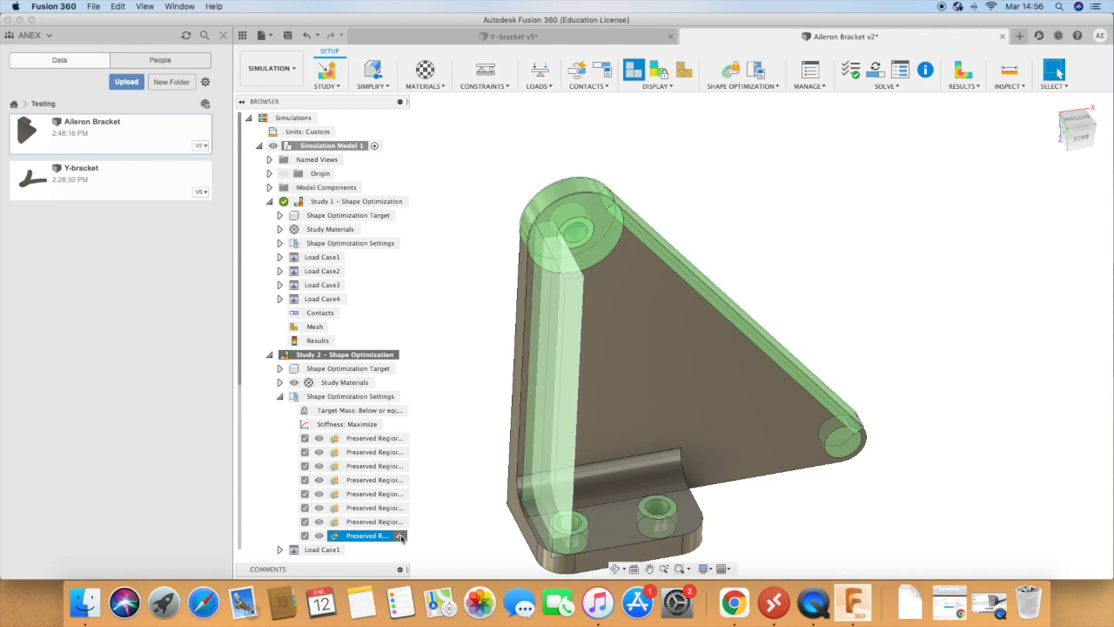
{"action": "left_click", "coordinate": [401, 536]}
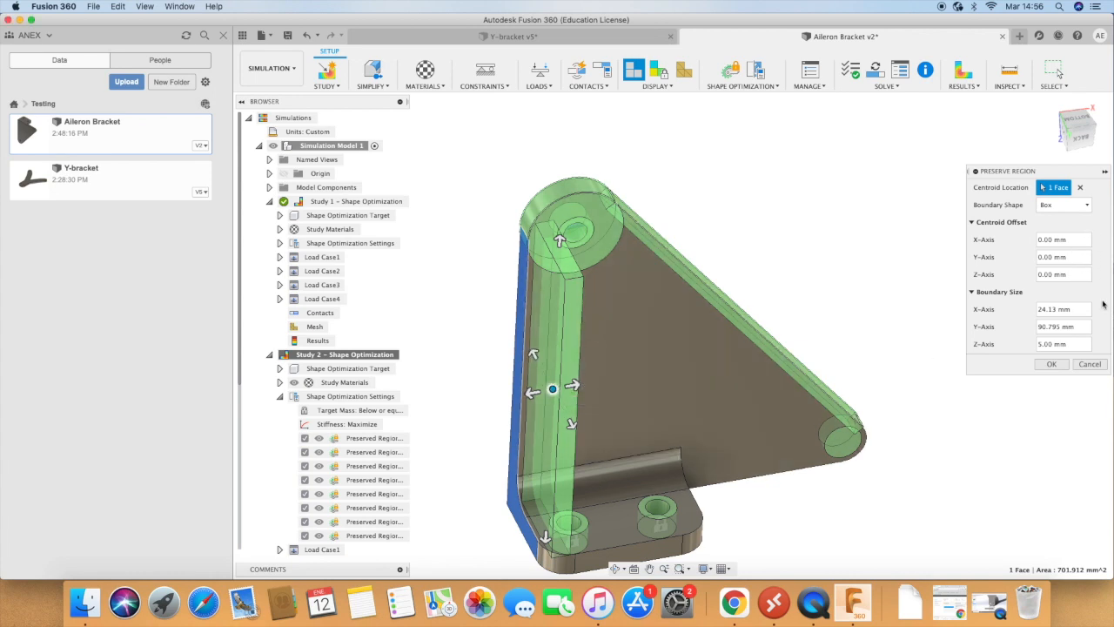
{"action": "left_click", "coordinate": [1051, 364]}
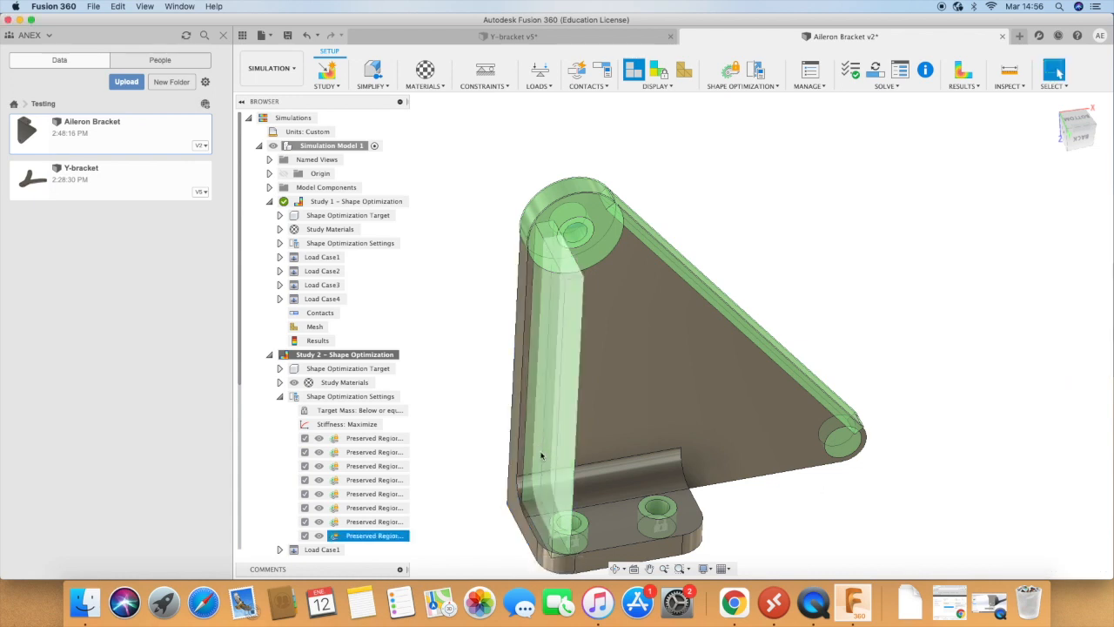
{"action": "left_click", "coordinate": [641, 508]}
{"action": "left_click", "coordinate": [532, 130]}
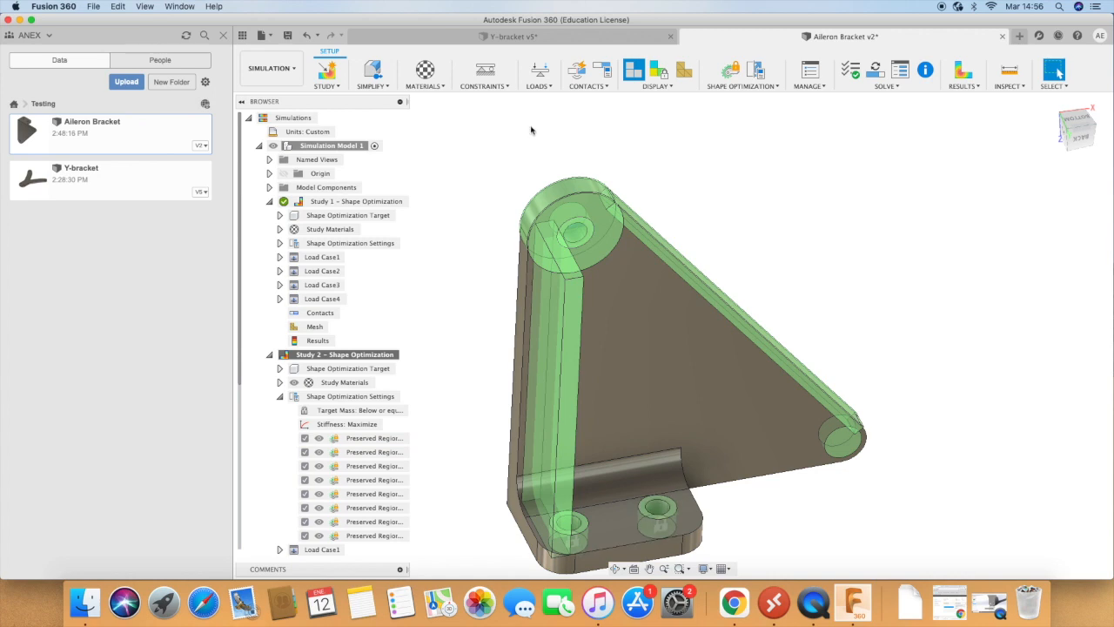
Step: Solve Study 2 on the cloud and dismiss the job status report once the simulation is complete
{"action": "left_click", "coordinate": [893, 87]}
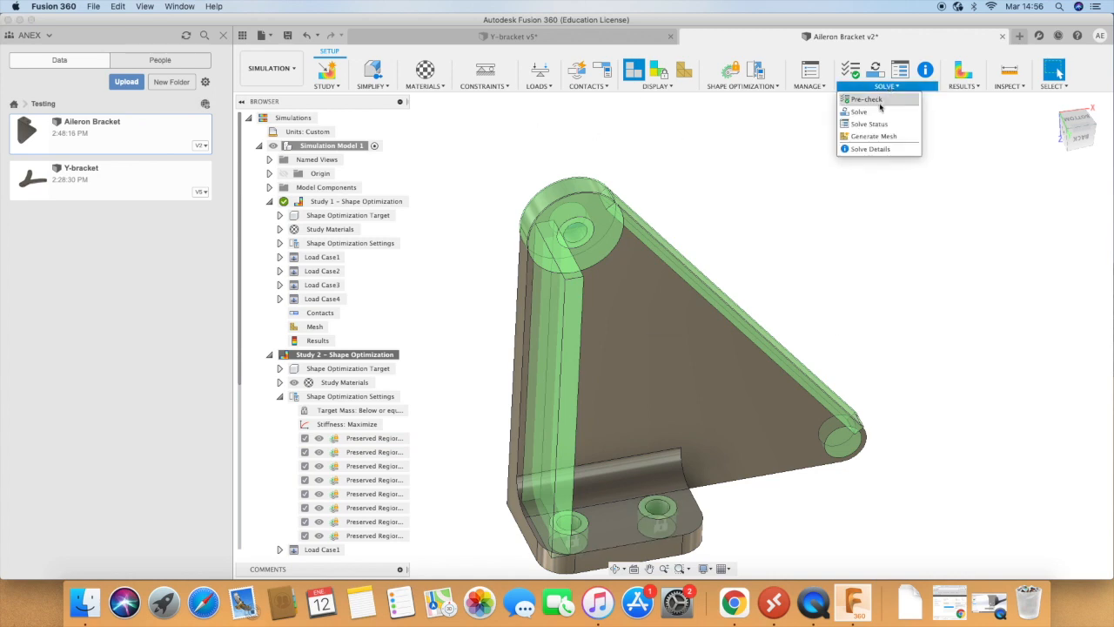
{"action": "left_click", "coordinate": [878, 113]}
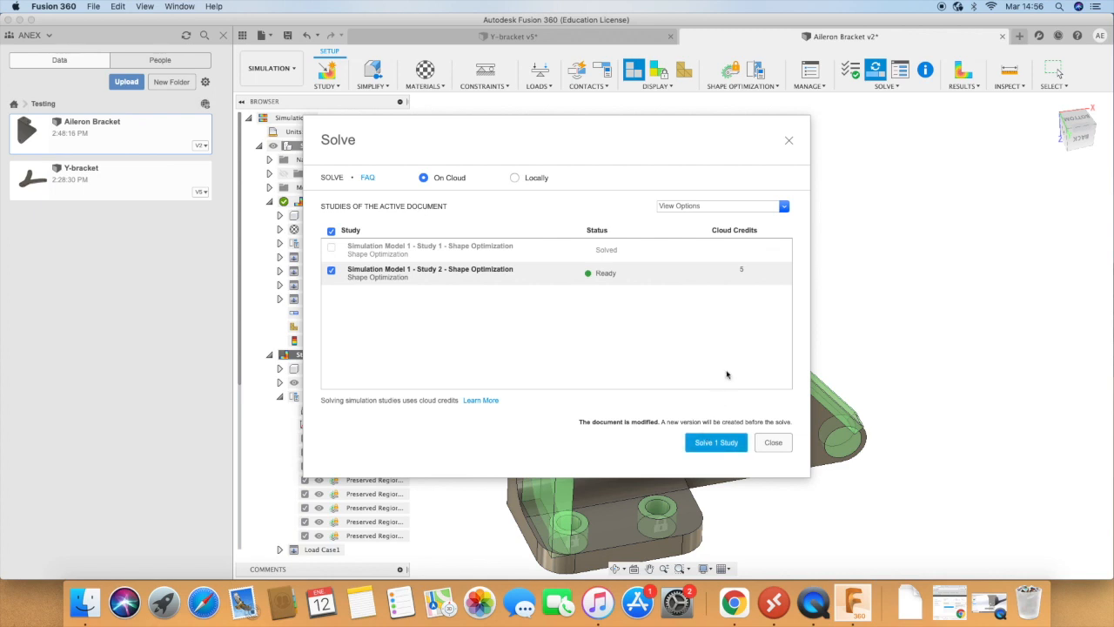
{"action": "left_click", "coordinate": [718, 443]}
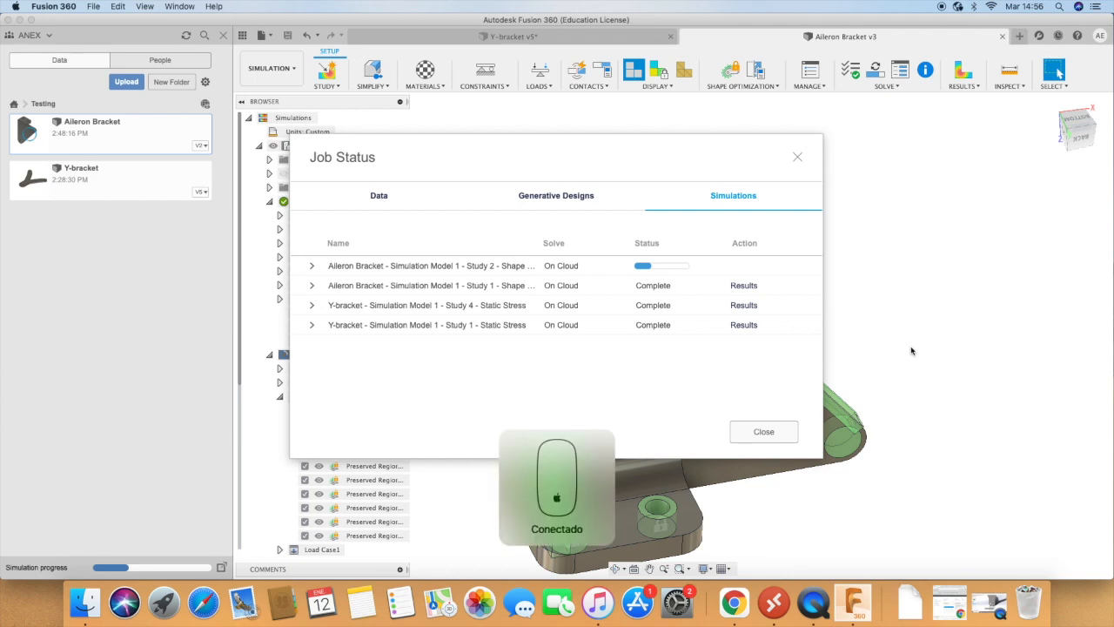
{"action": "right_click", "coordinate": [912, 351]}
{"action": "left_click", "coordinate": [967, 262]}
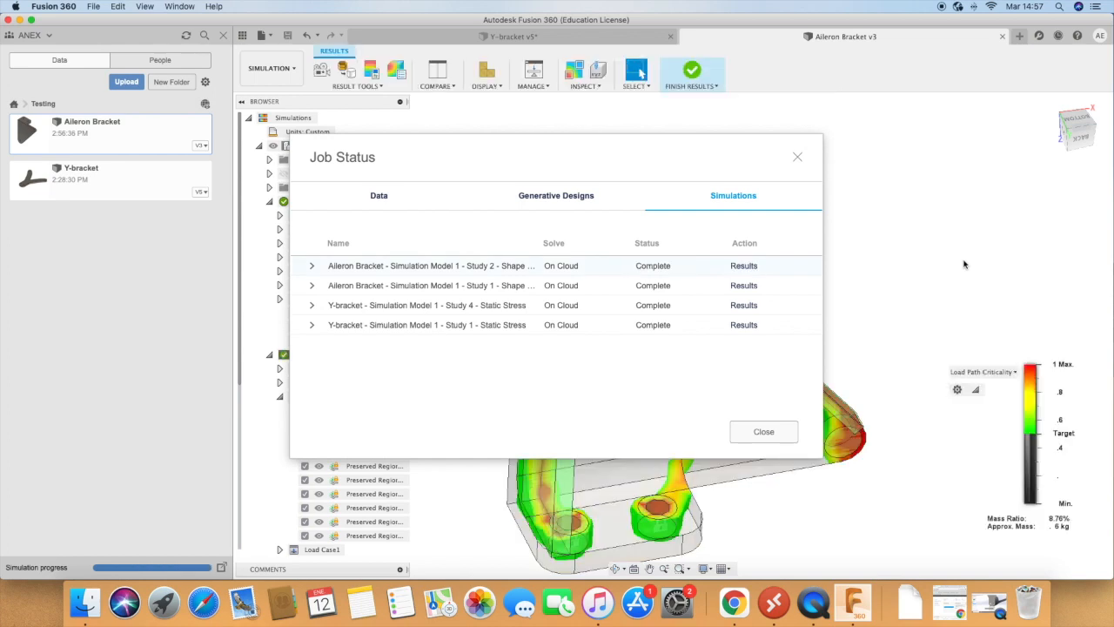
{"action": "left_click", "coordinate": [766, 435]}
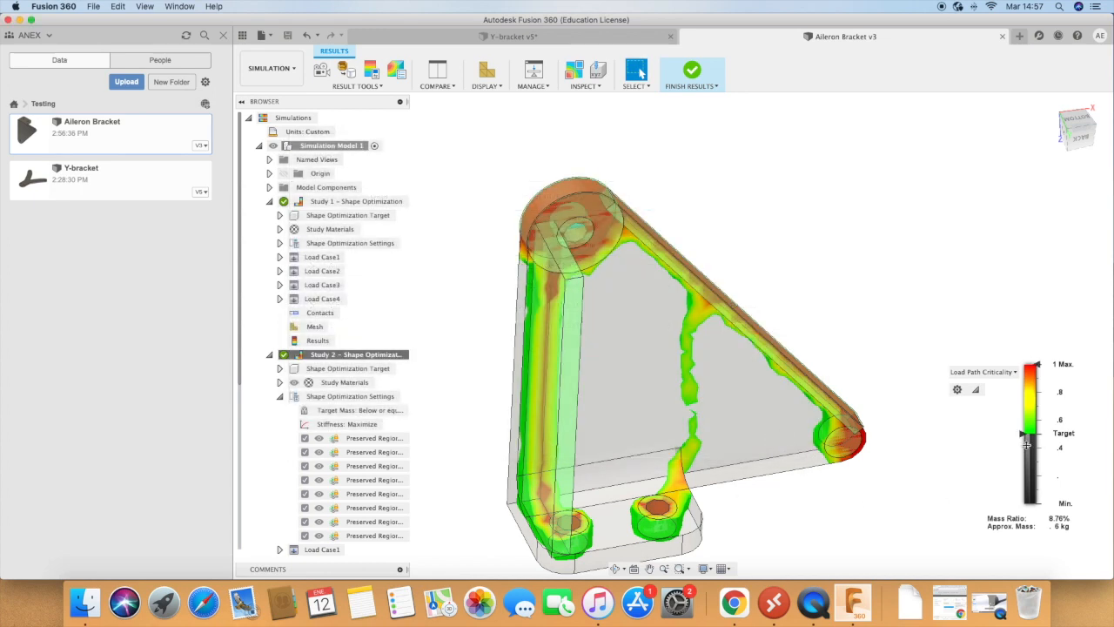
Step: Lower the load path criticality threshold to a mass ratio of about 45% and inspect the optimized shape from the back
{"action": "left_click_drag", "start_coordinate": [1023, 435], "coordinate": [1020, 488]}
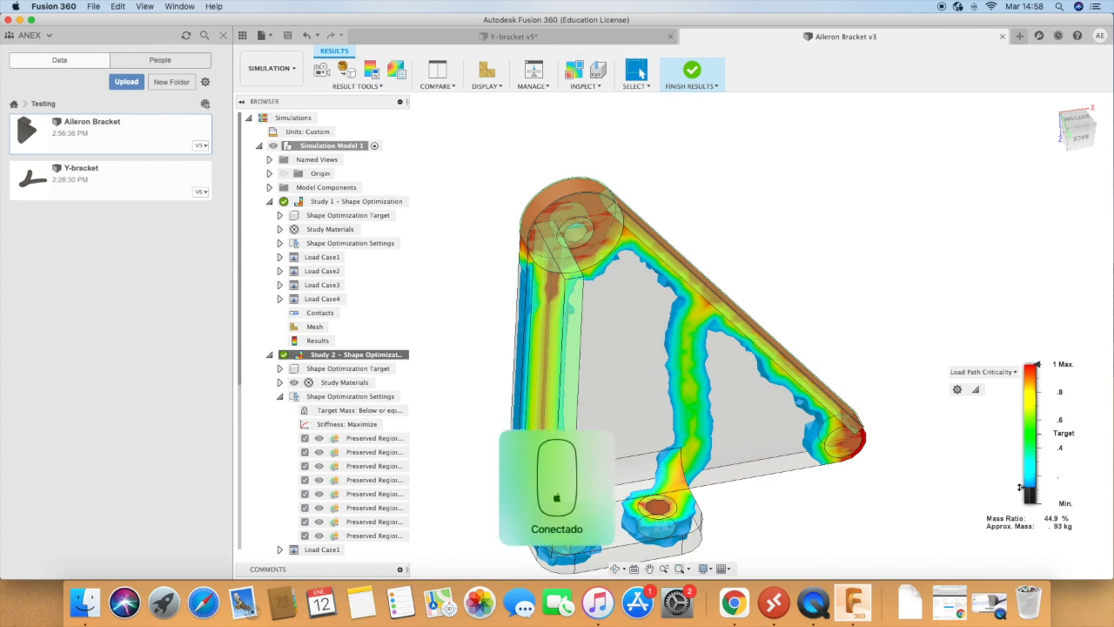
{"action": "scroll", "coordinate": [1021, 501], "scroll_direction": "up", "scroll_amount": 1}
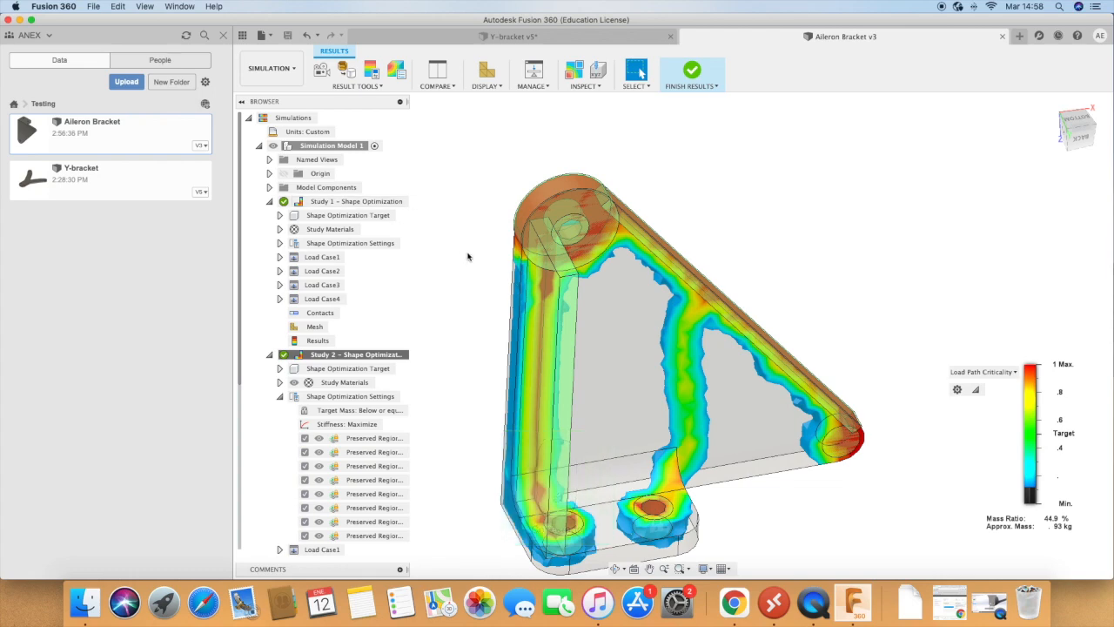
{"action": "left_click", "coordinate": [615, 569]}
{"action": "left_click_drag", "start_coordinate": [767, 509], "coordinate": [801, 417]}
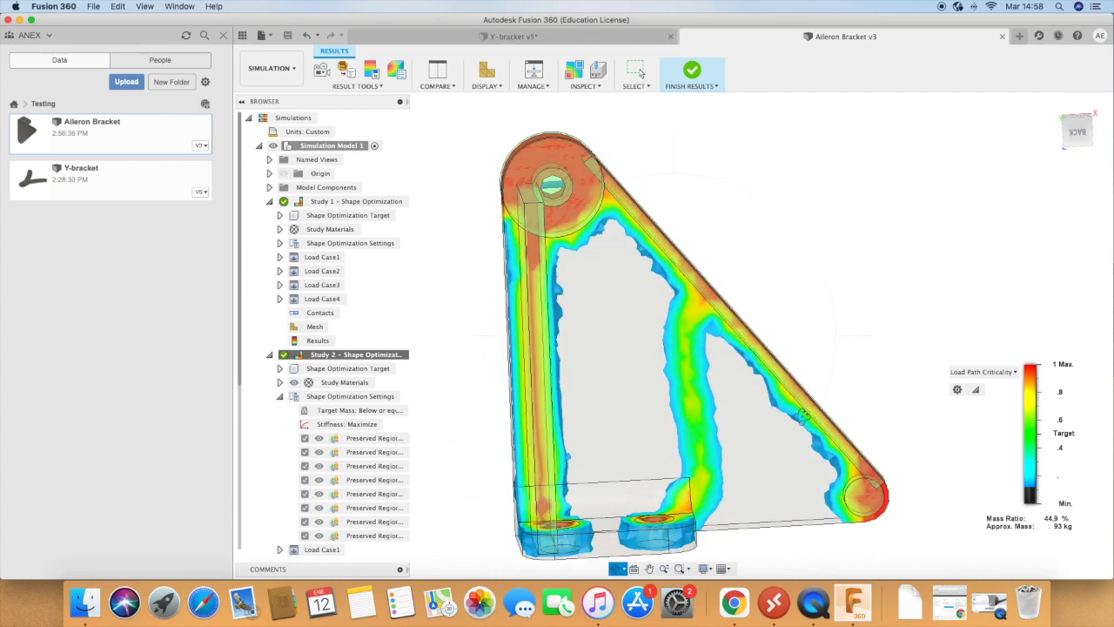
{"action": "key", "text": "Escape"}
{"action": "left_click", "coordinate": [980, 373]}
{"action": "left_click", "coordinate": [974, 391]}
{"action": "left_click", "coordinate": [1021, 341]}
Step: Promote Study 2's optimized shape to the design workspace as a mesh body
{"action": "left_click", "coordinate": [372, 88]}
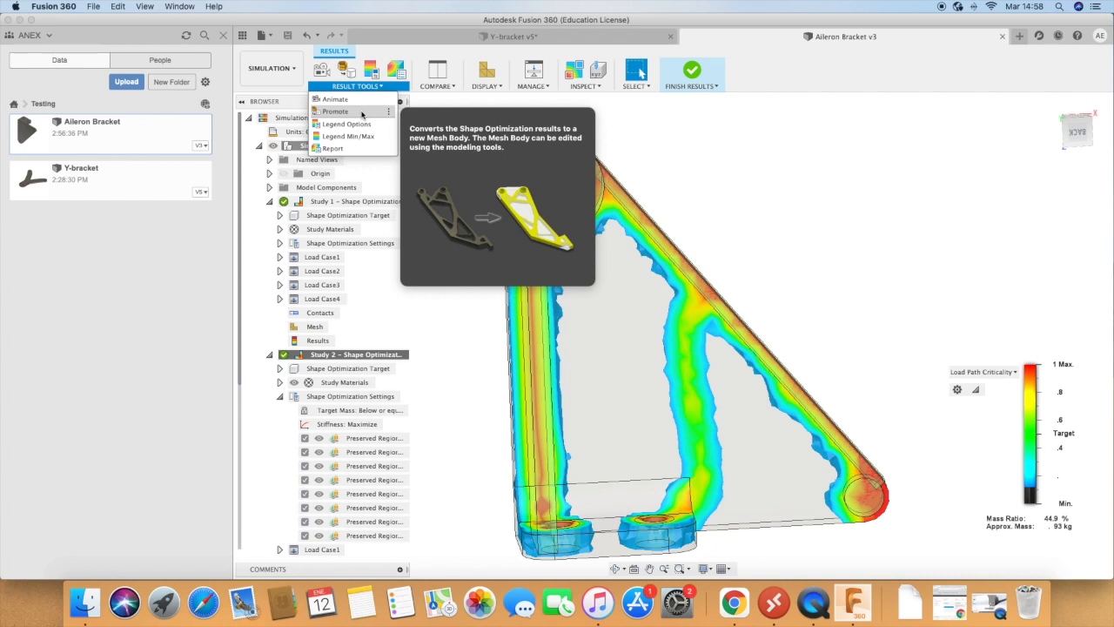
{"action": "left_click", "coordinate": [362, 112]}
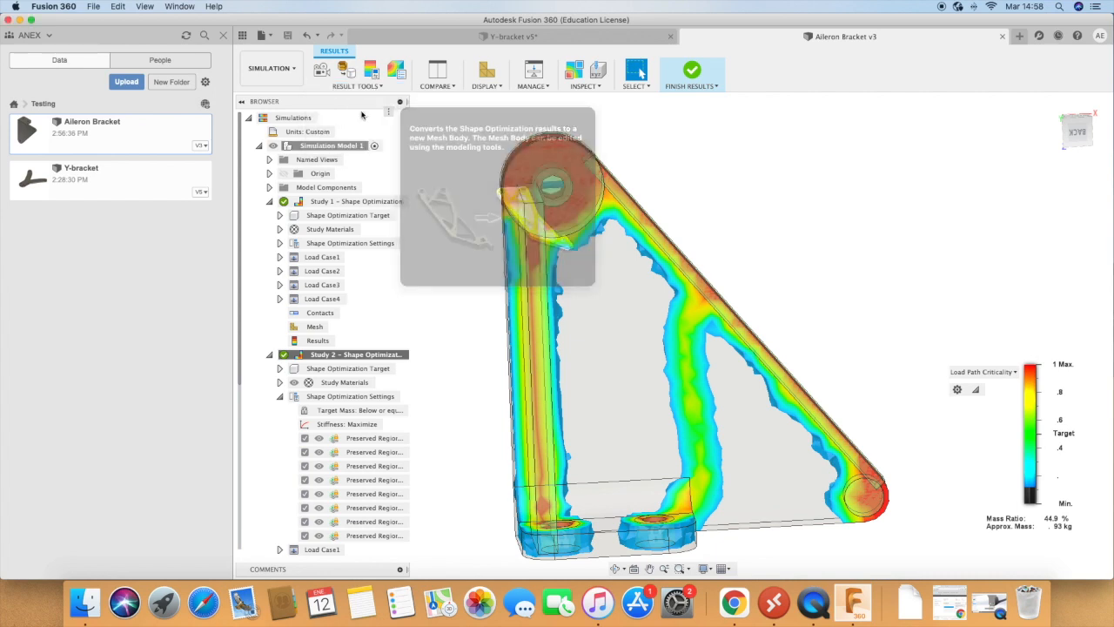
{"action": "left_click", "coordinate": [1052, 209]}
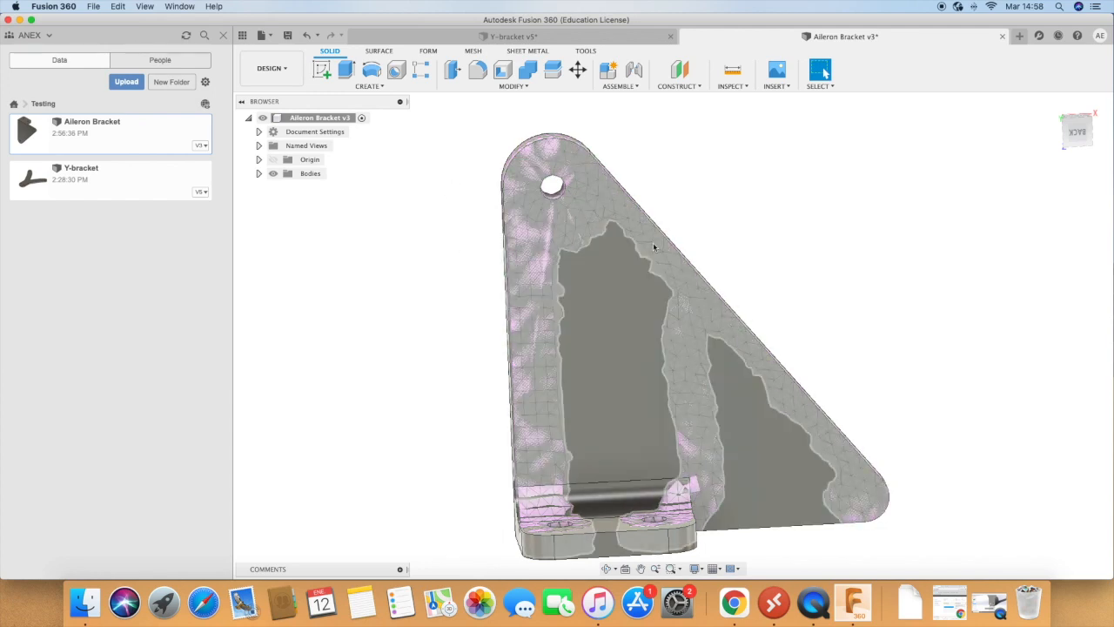
Step: Sketch on the bracket's large flat face and outline the pocket near the outer corner as a closed four-sided profile following the mesh
{"action": "left_click", "coordinate": [321, 69]}
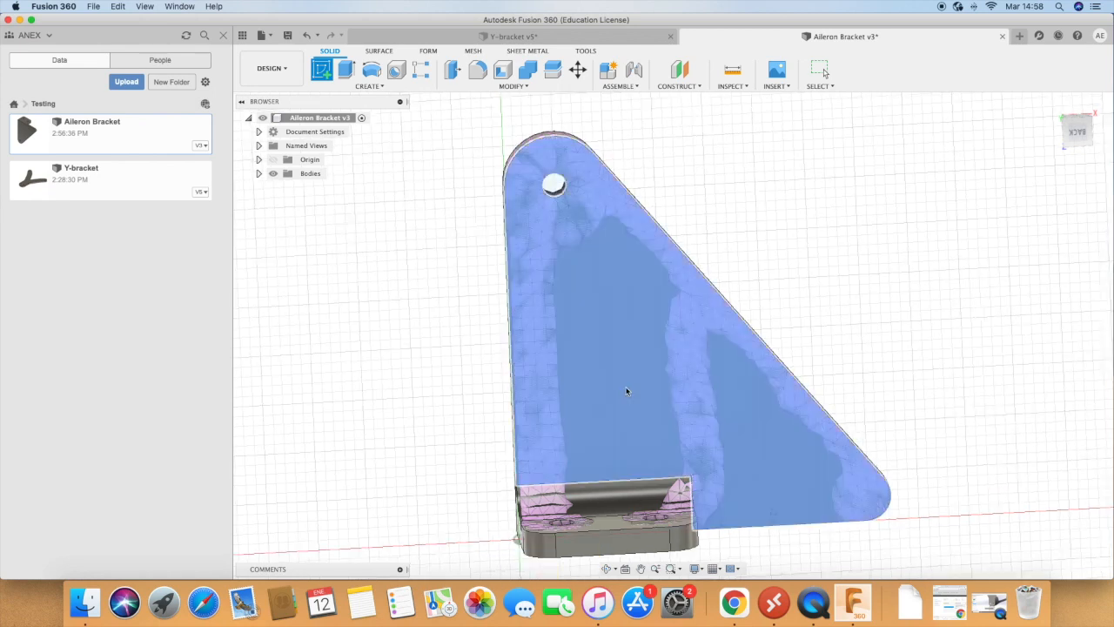
{"action": "left_click", "coordinate": [626, 391]}
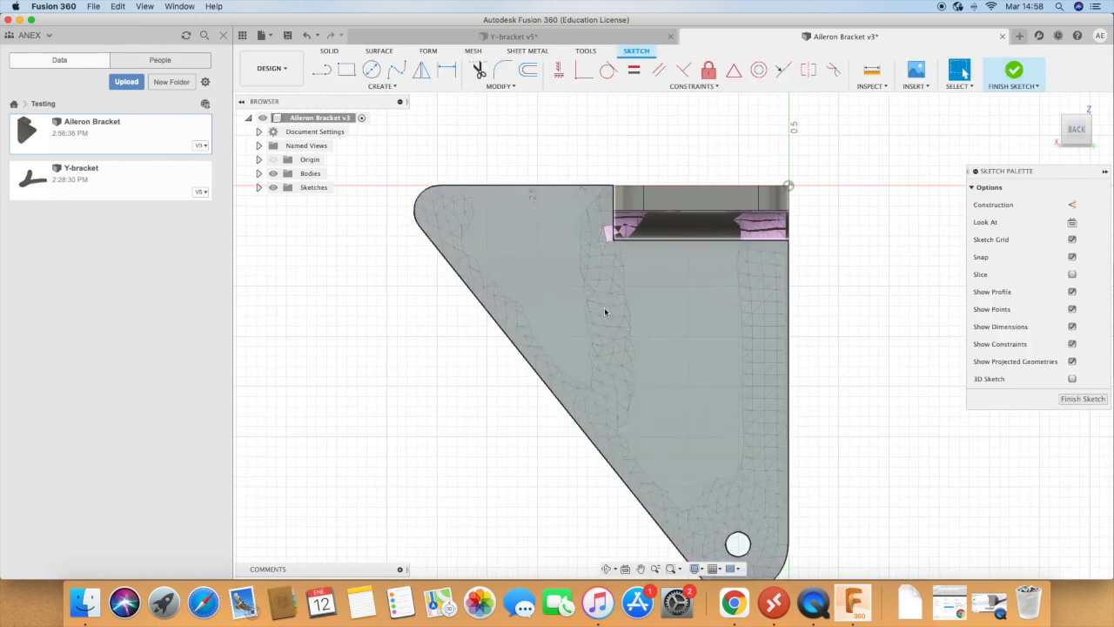
{"action": "left_click", "coordinate": [321, 70]}
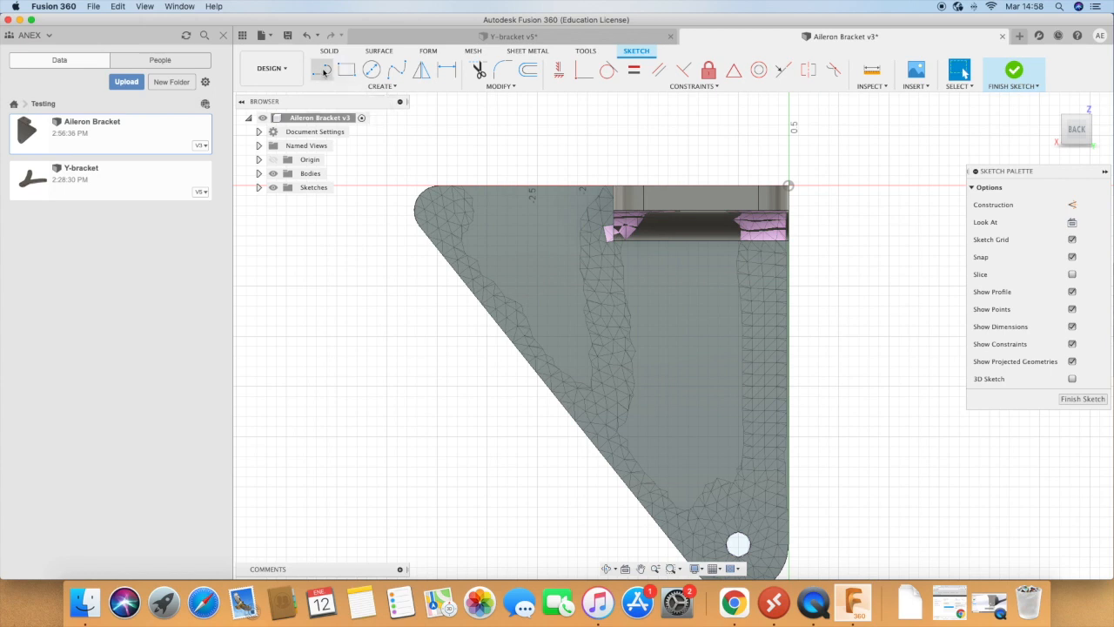
{"action": "left_click", "coordinate": [468, 248]}
{"action": "left_click", "coordinate": [590, 389]}
{"action": "left_click", "coordinate": [589, 187]}
{"action": "left_click", "coordinate": [468, 187]}
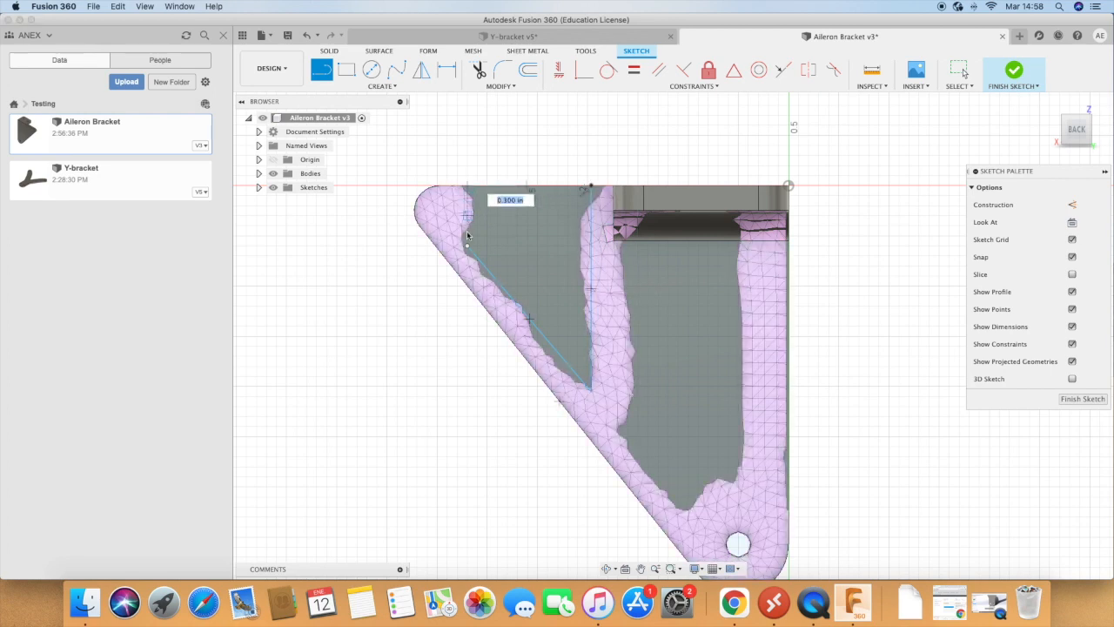
{"action": "left_click", "coordinate": [467, 247]}
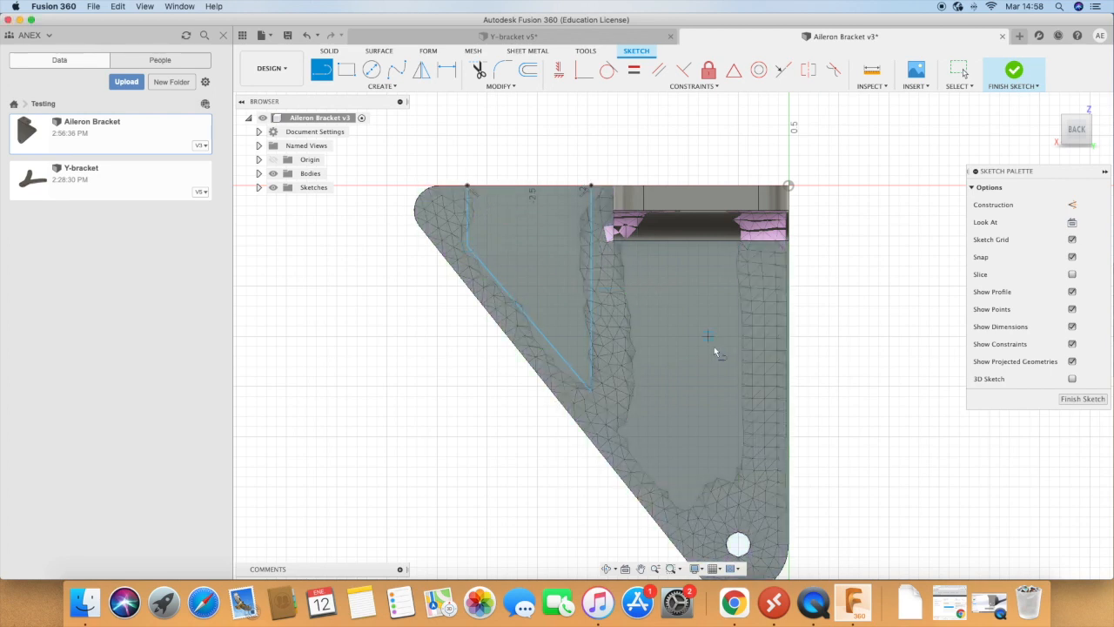
Step: Outline the larger pocket between the mesh rib and straight side as a closed five-sided profile with a 1.8 in edge along the rib
{"action": "left_click", "coordinate": [621, 247]}
{"action": "type", "text": "1.862"}
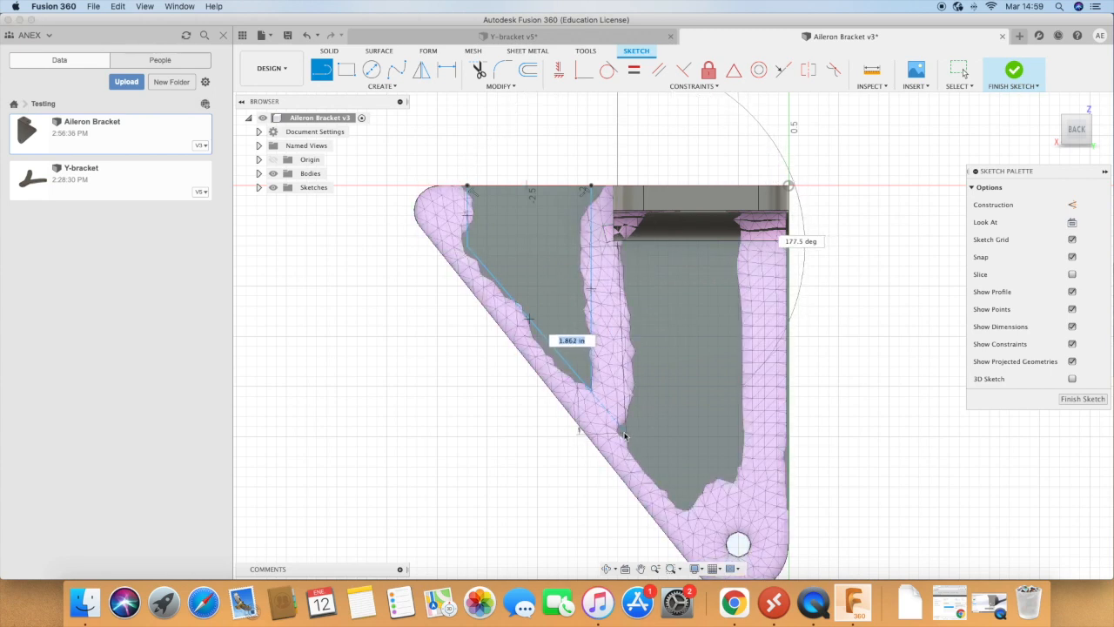
{"action": "key", "text": "Return"}
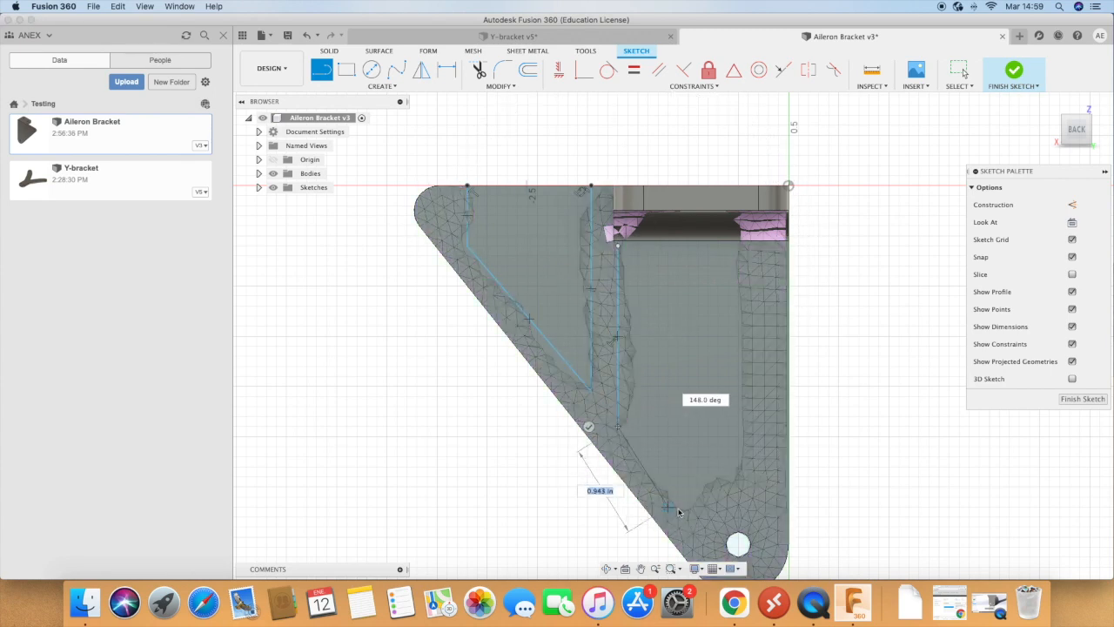
{"action": "left_click", "coordinate": [688, 507]}
{"action": "left_click", "coordinate": [738, 478]}
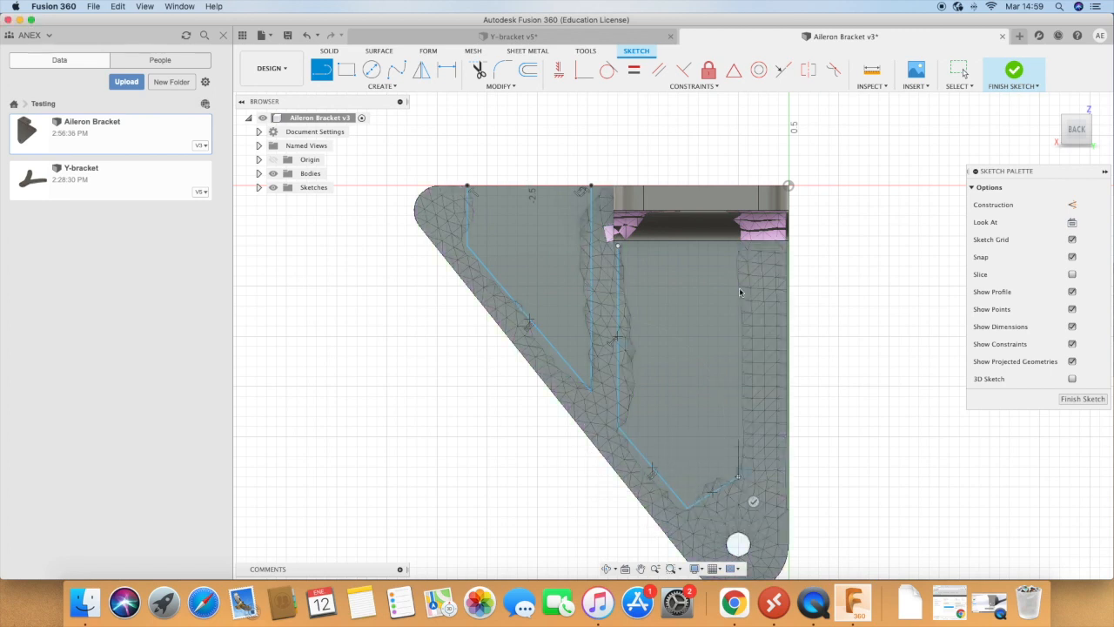
{"action": "left_click", "coordinate": [738, 246]}
{"action": "left_click", "coordinate": [618, 247]}
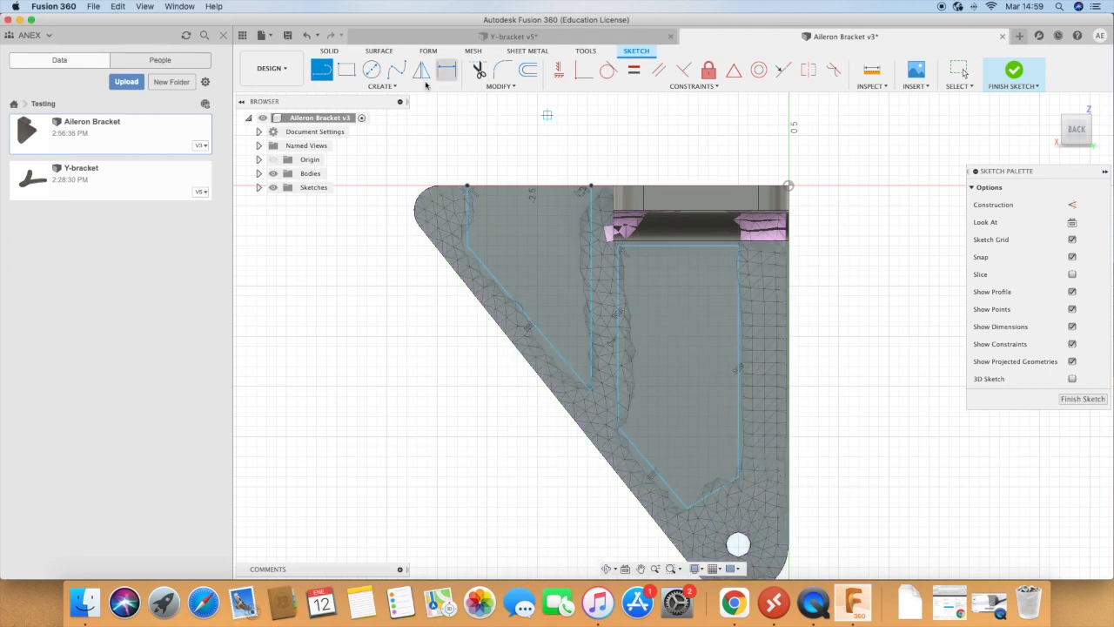
Step: Fillet the two lower inside corners of the outer pocket profile with a 0.1 in radius
{"action": "left_click", "coordinate": [502, 69]}
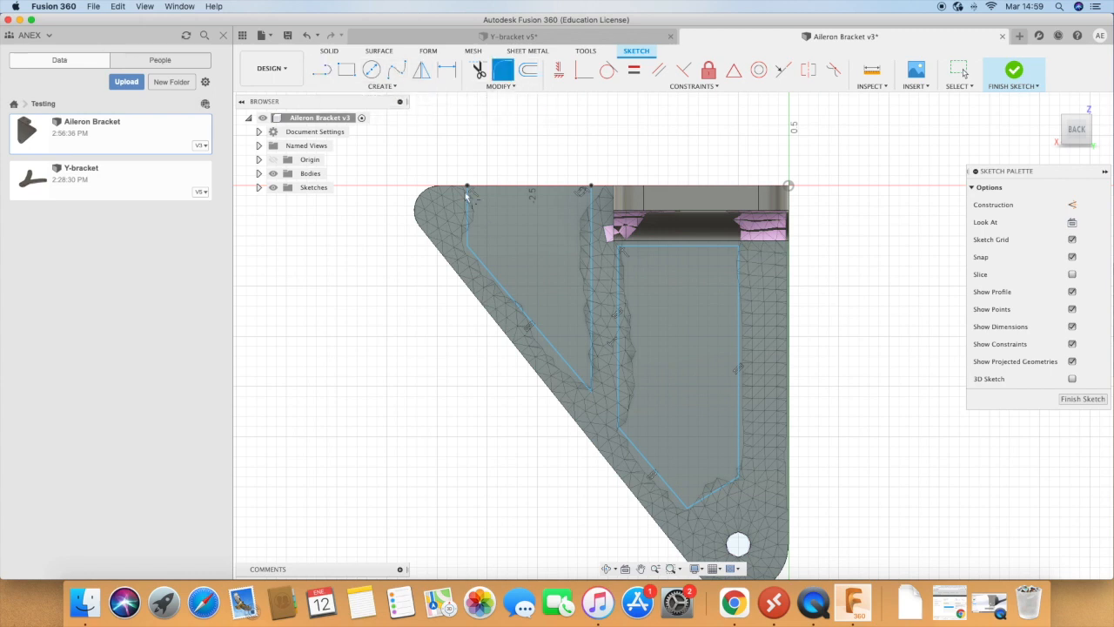
{"action": "left_click", "coordinate": [469, 247]}
{"action": "left_click", "coordinate": [588, 394]}
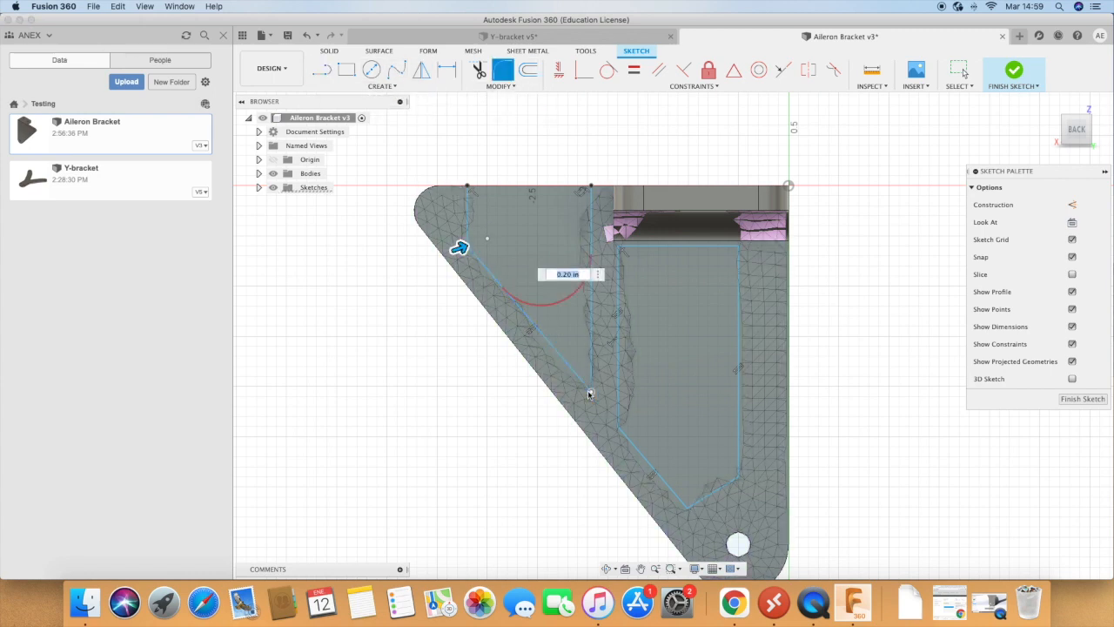
{"action": "left_click", "coordinate": [593, 396]}
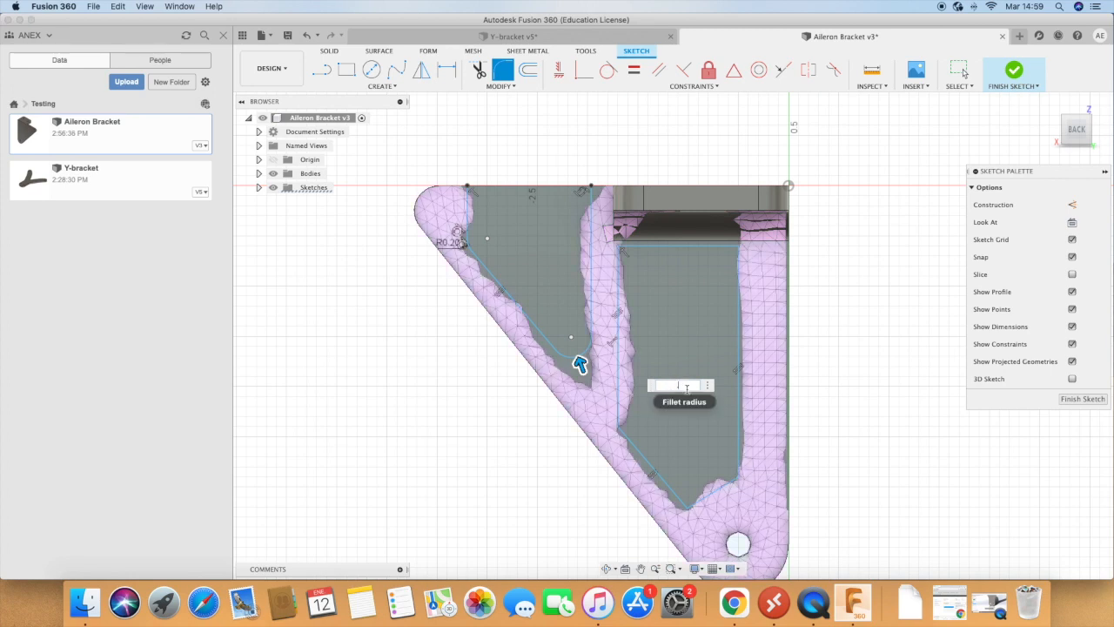
{"action": "key", "text": "Return"}
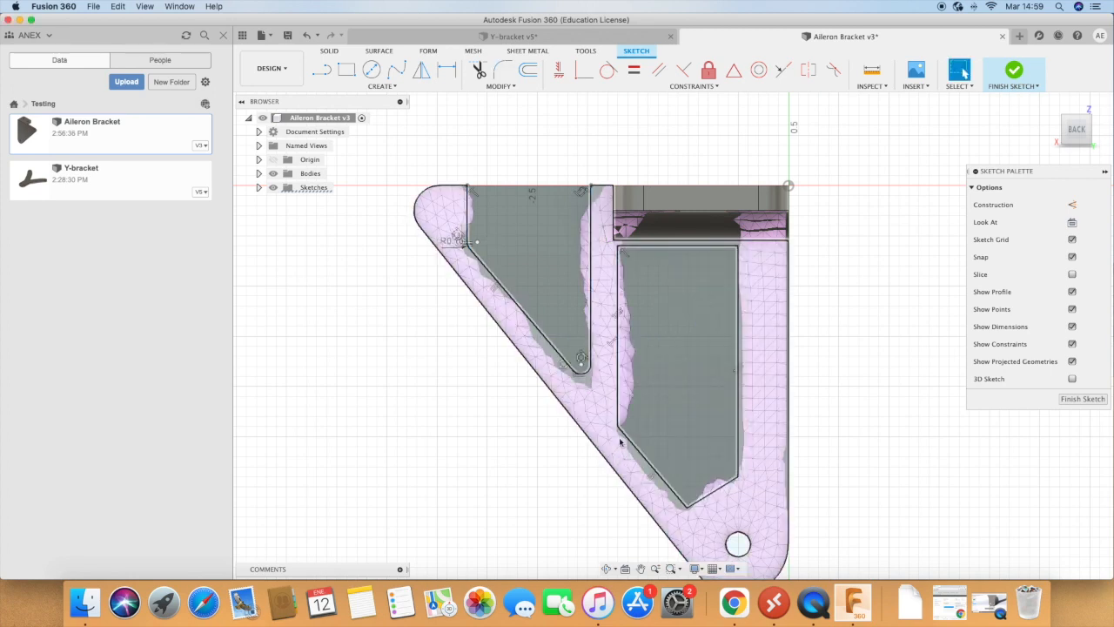
Step: Fillet all five corners of the larger pocket profile with a 0.3 in radius
{"action": "left_click", "coordinate": [503, 69]}
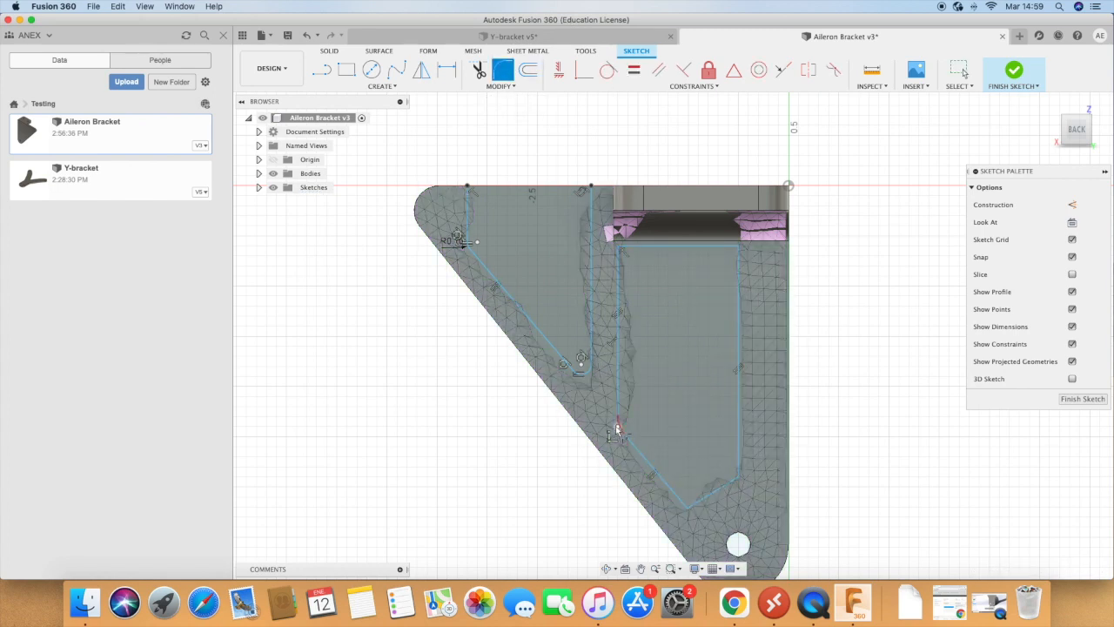
{"action": "left_click", "coordinate": [687, 506]}
{"action": "left_click", "coordinate": [739, 479]}
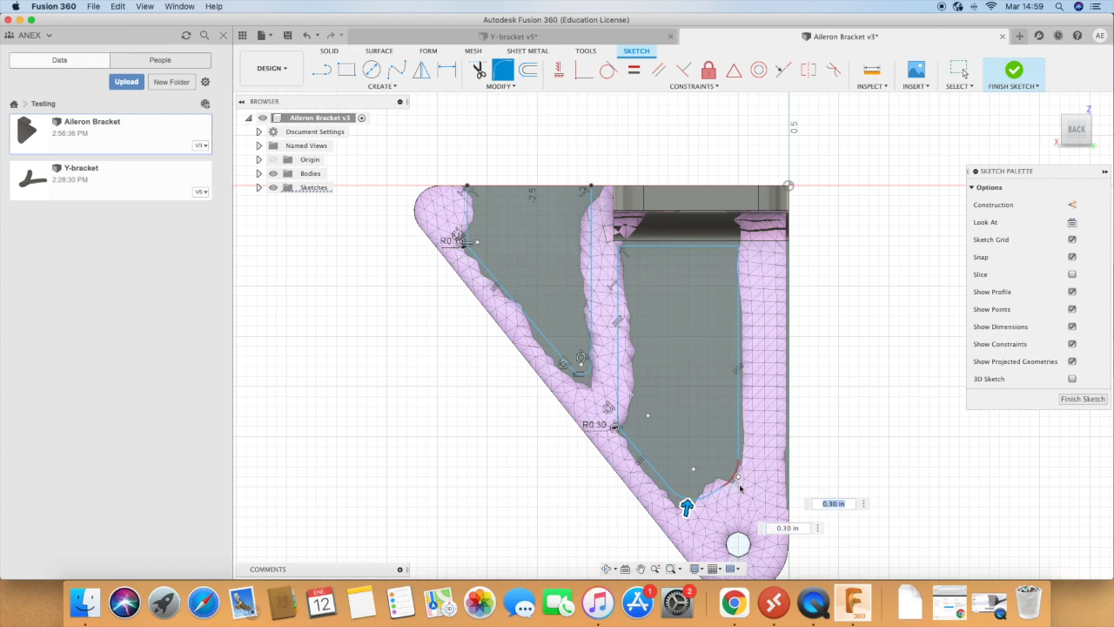
{"action": "left_click", "coordinate": [736, 248]}
{"action": "left_click", "coordinate": [620, 248]}
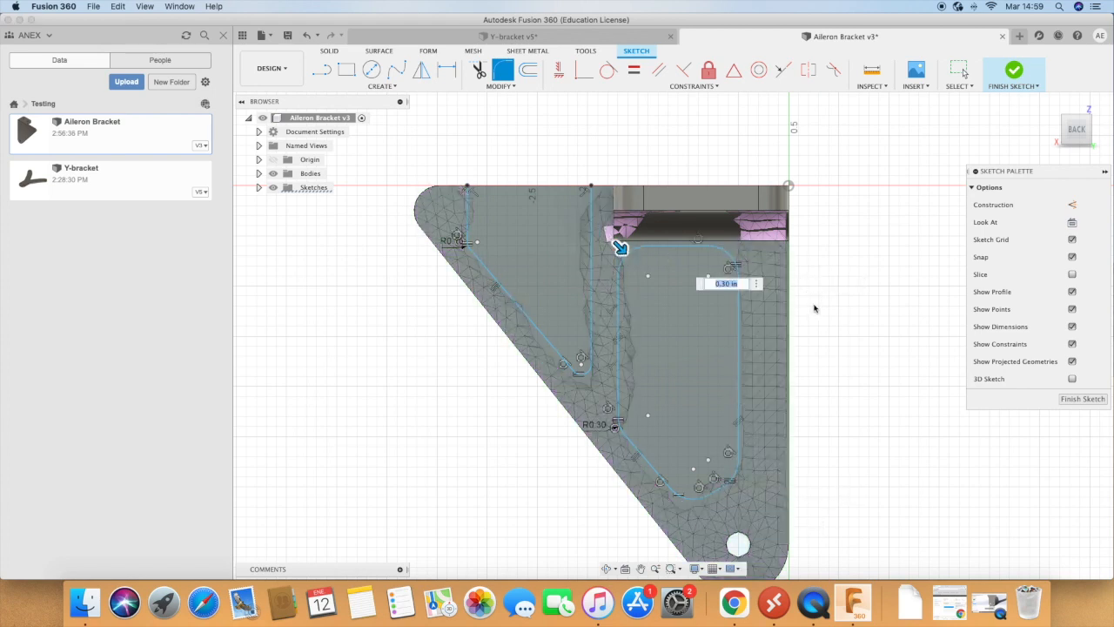
{"action": "type", "text": ".3"}
{"action": "key", "text": "Return"}
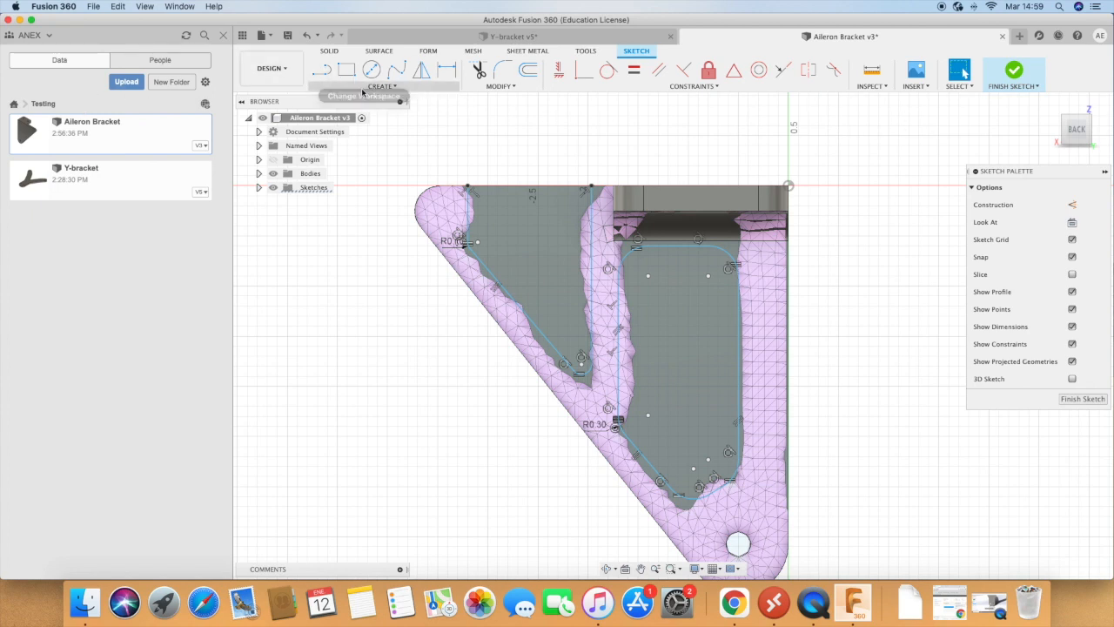
Step: Extrude both pocket profiles as a cut through the bracket plate with a distance of -1.10 in
{"action": "left_click", "coordinate": [329, 51]}
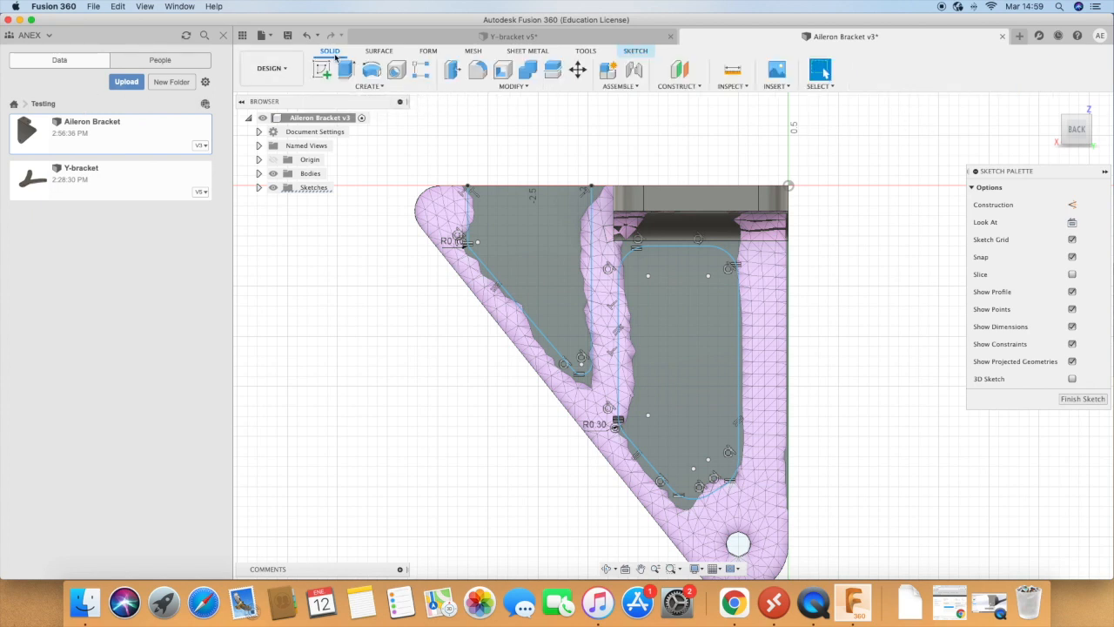
{"action": "left_click", "coordinate": [346, 70]}
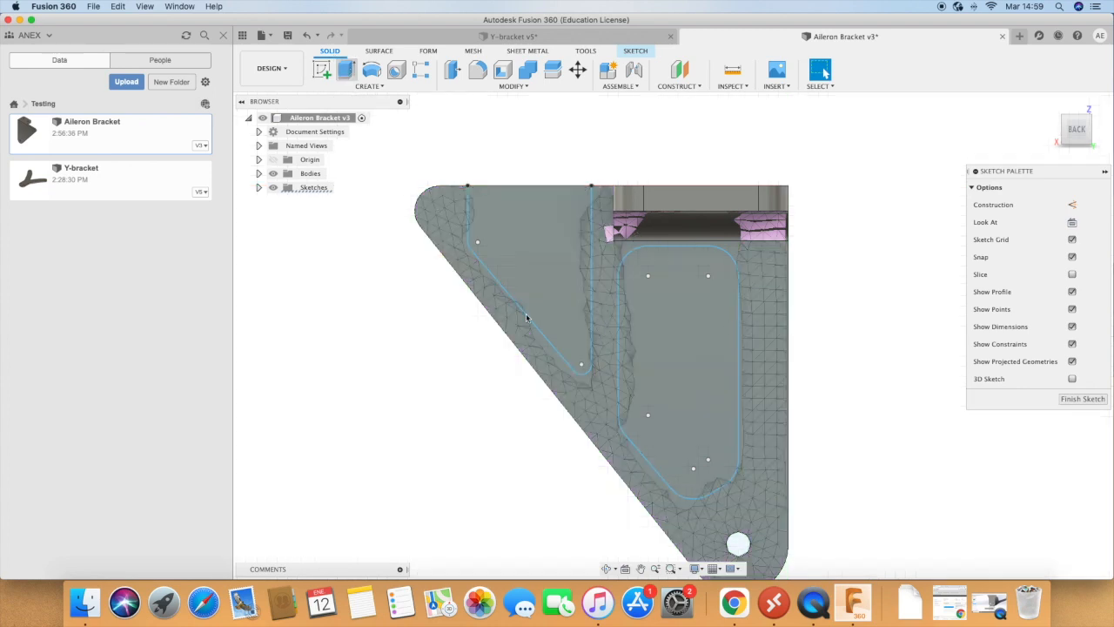
{"action": "left_click", "coordinate": [556, 279]}
{"action": "left_click", "coordinate": [657, 341]}
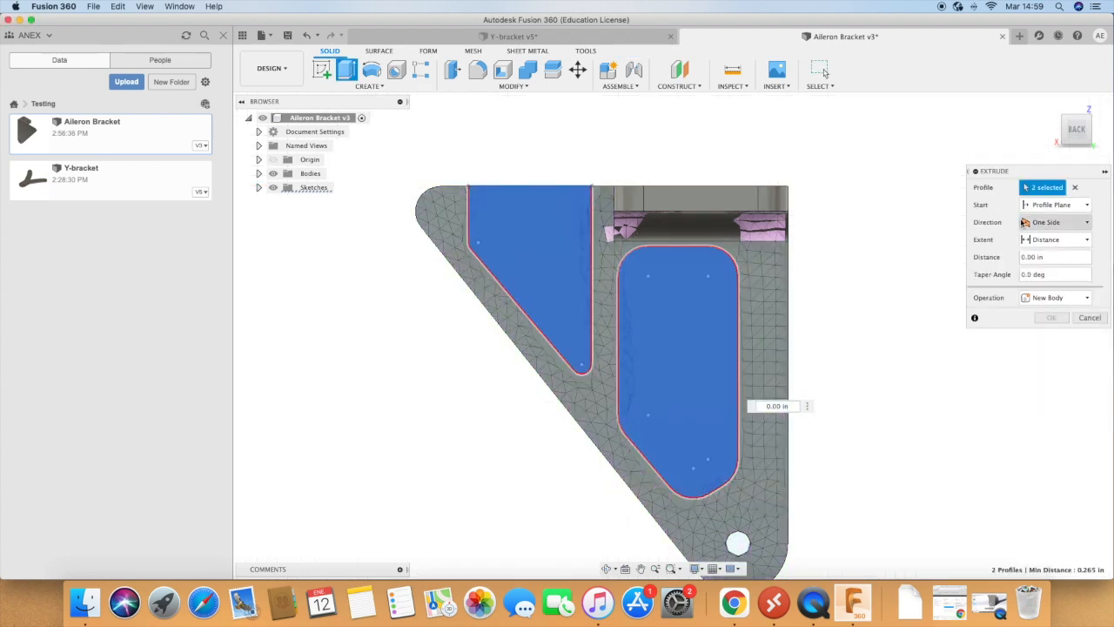
{"action": "left_click", "coordinate": [1045, 298]}
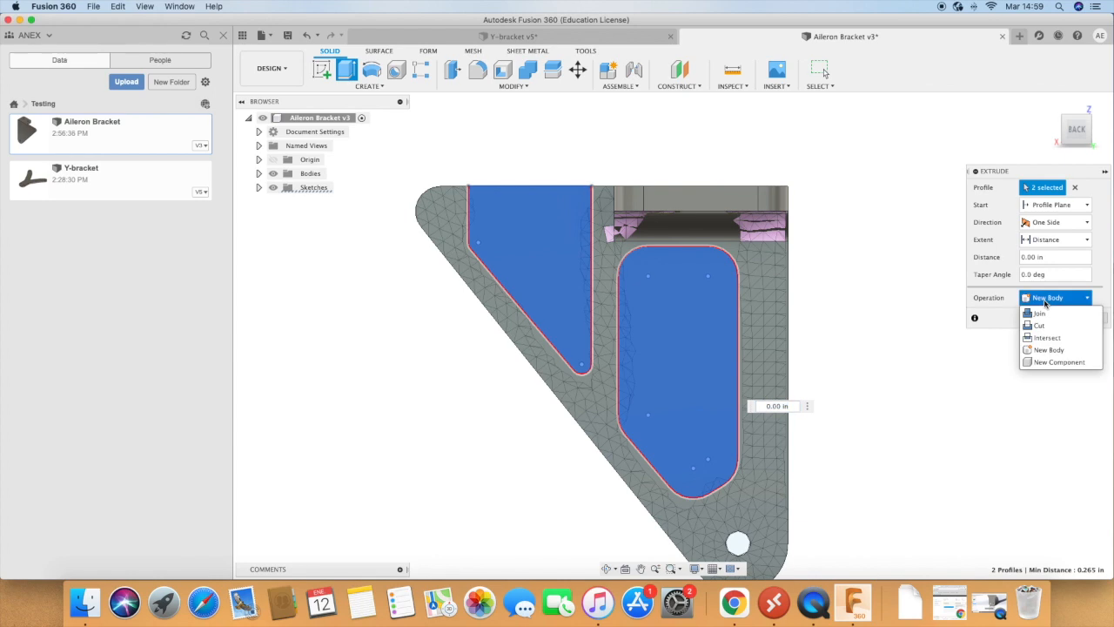
{"action": "left_click", "coordinate": [1043, 327]}
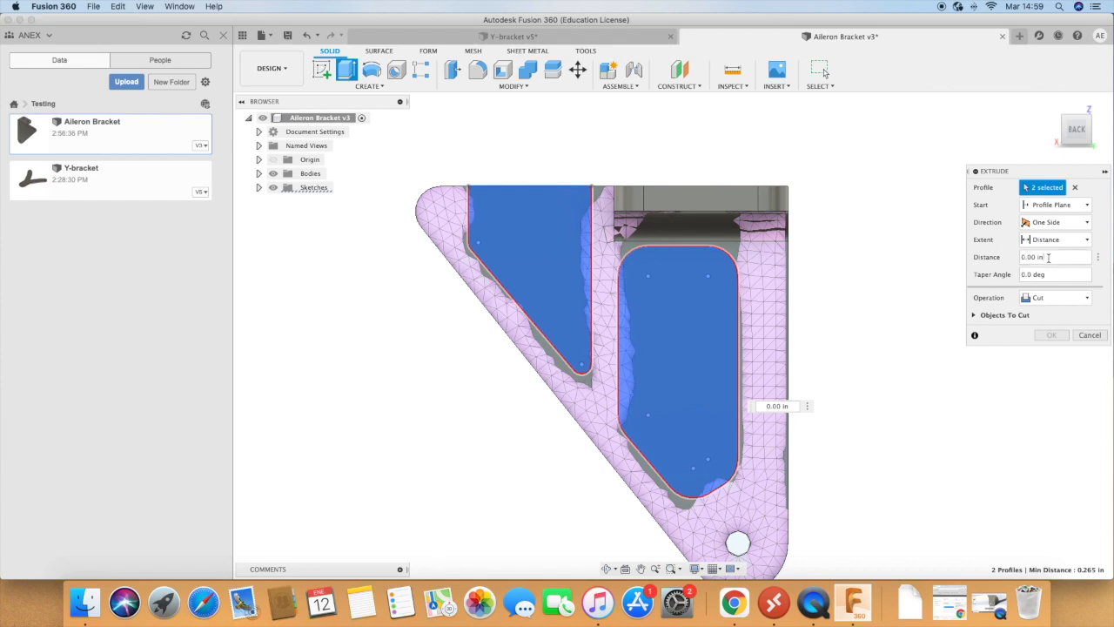
{"action": "type", "text": "1"}
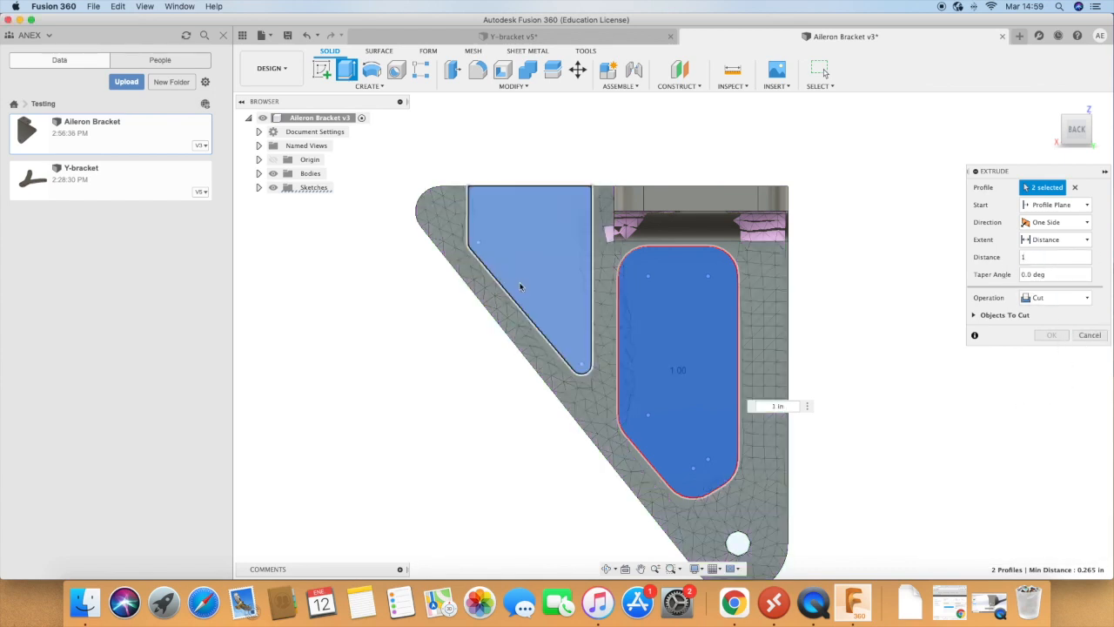
{"action": "left_click", "coordinate": [607, 569]}
{"action": "left_click_drag", "start_coordinate": [530, 448], "coordinate": [547, 414]}
{"action": "key", "text": "Escape"}
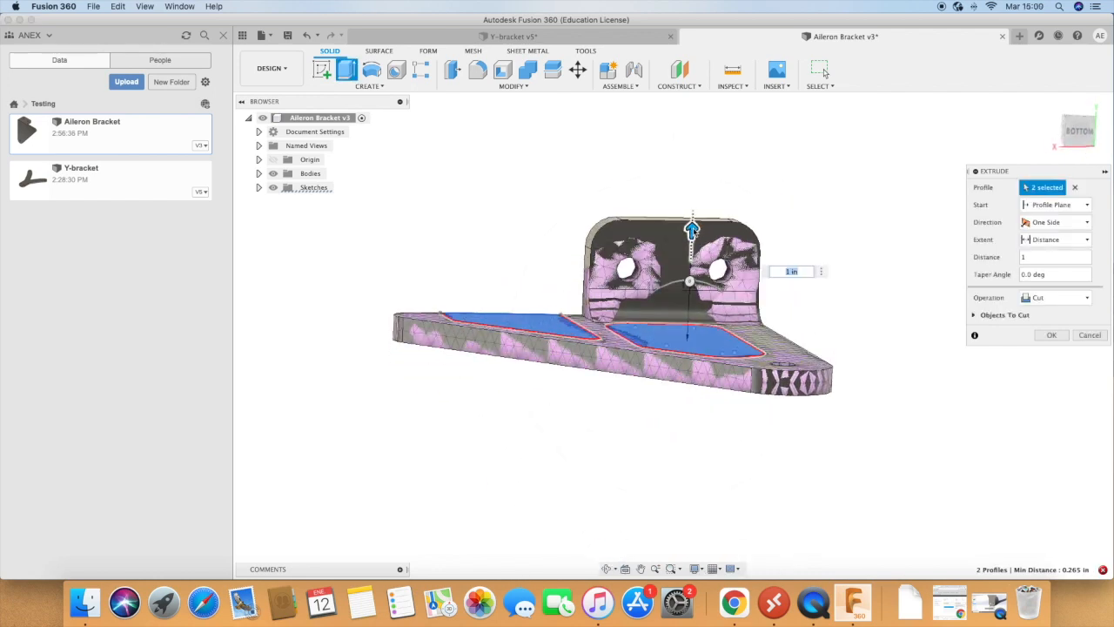
{"action": "left_click_drag", "start_coordinate": [692, 229], "coordinate": [682, 462]}
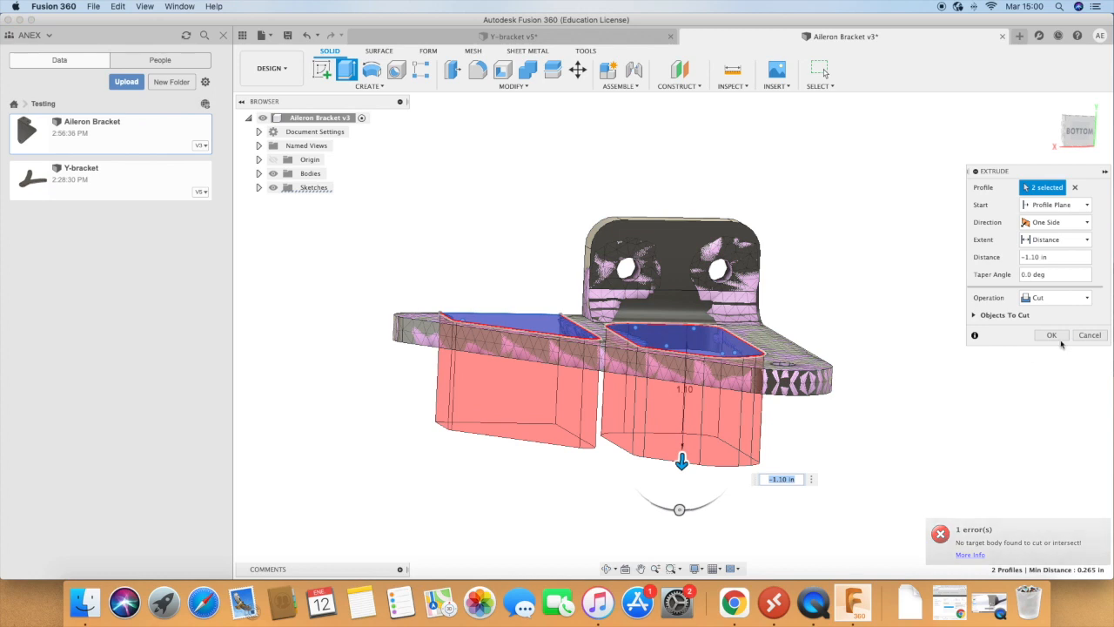
{"action": "left_click", "coordinate": [1052, 335]}
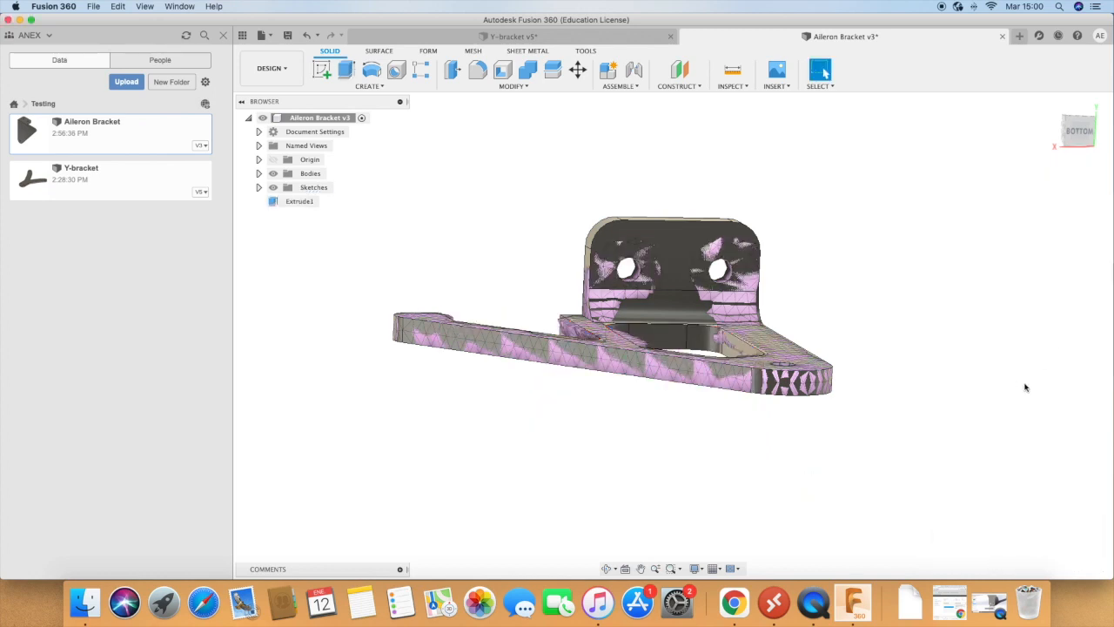
Step: Hide the Study 2 mesh body so that only the solid bracket with its cut pockets is displayed
{"action": "left_click", "coordinate": [143, 9]}
{"action": "left_click", "coordinate": [514, 392]}
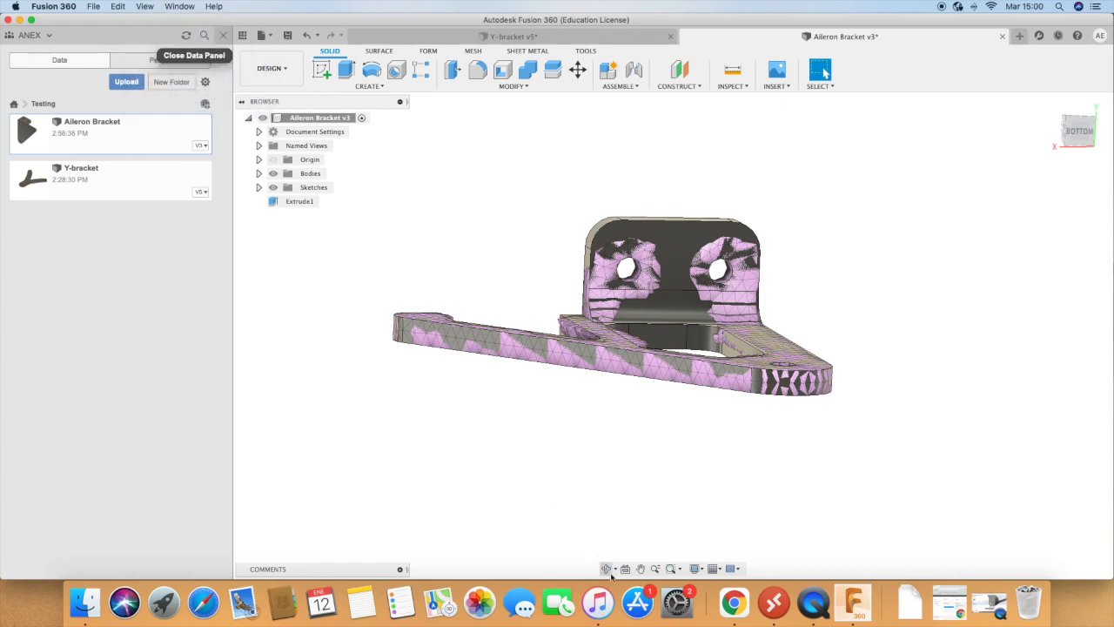
{"action": "left_click", "coordinate": [608, 569]}
{"action": "left_click_drag", "start_coordinate": [557, 401], "coordinate": [684, 442]}
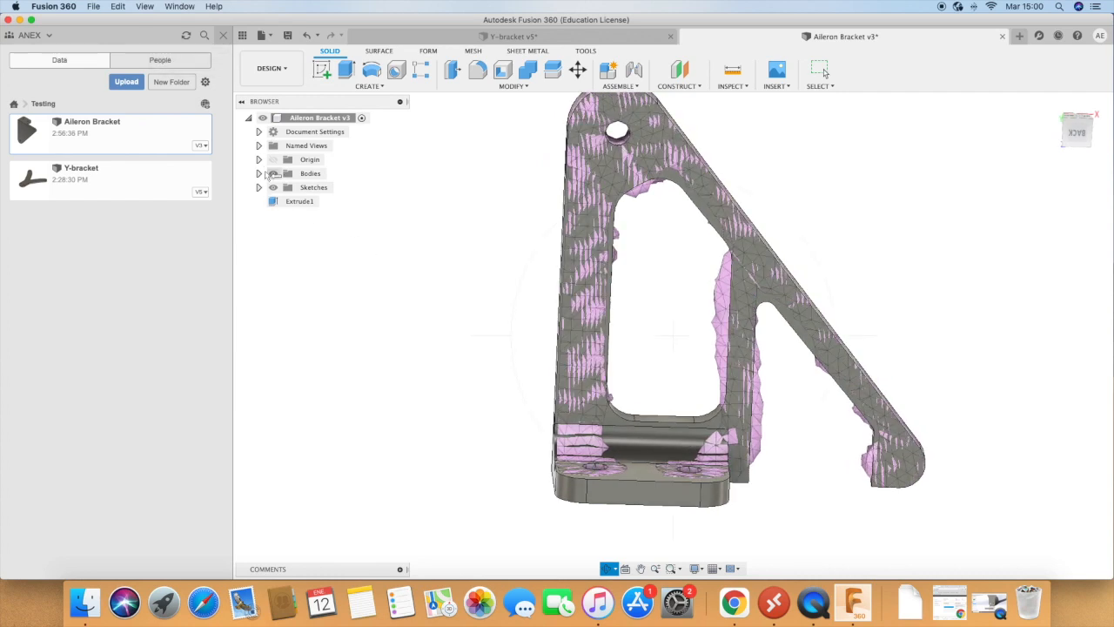
{"action": "key", "text": "Escape"}
{"action": "left_click", "coordinate": [263, 178]}
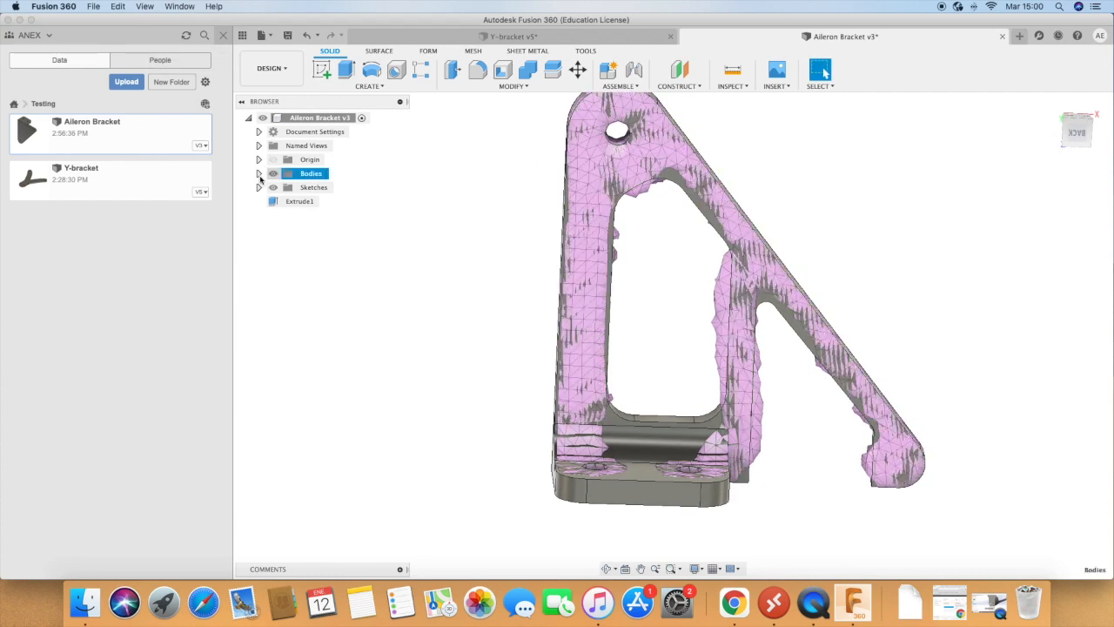
{"action": "left_click", "coordinate": [258, 173]}
{"action": "left_click", "coordinate": [283, 201]}
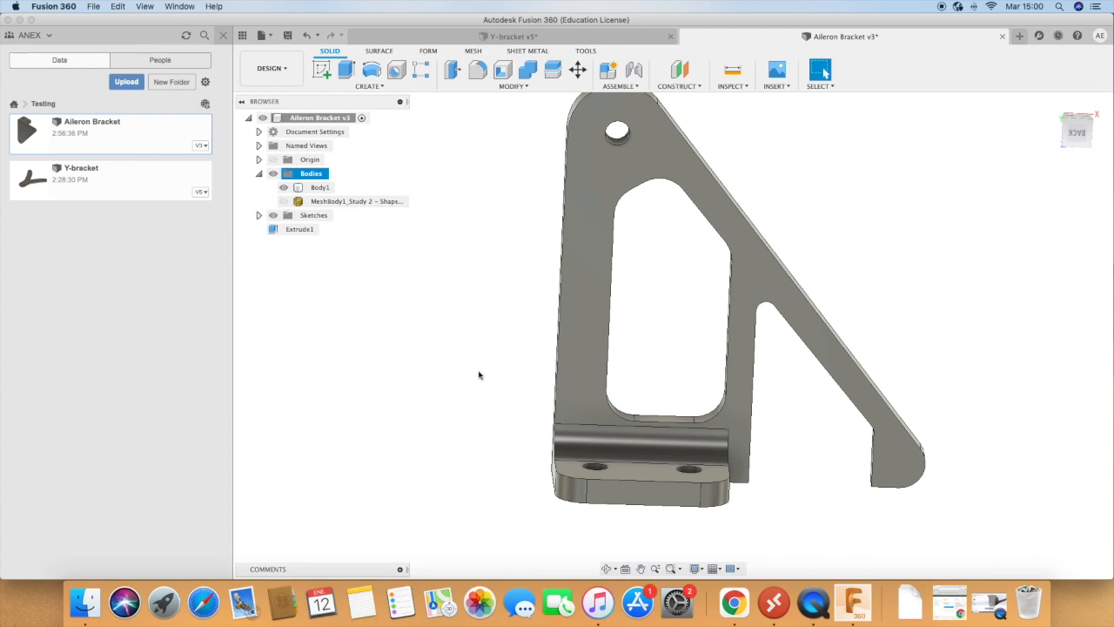
{"action": "scroll", "coordinate": [480, 377], "scroll_direction": "down", "scroll_amount": 5}
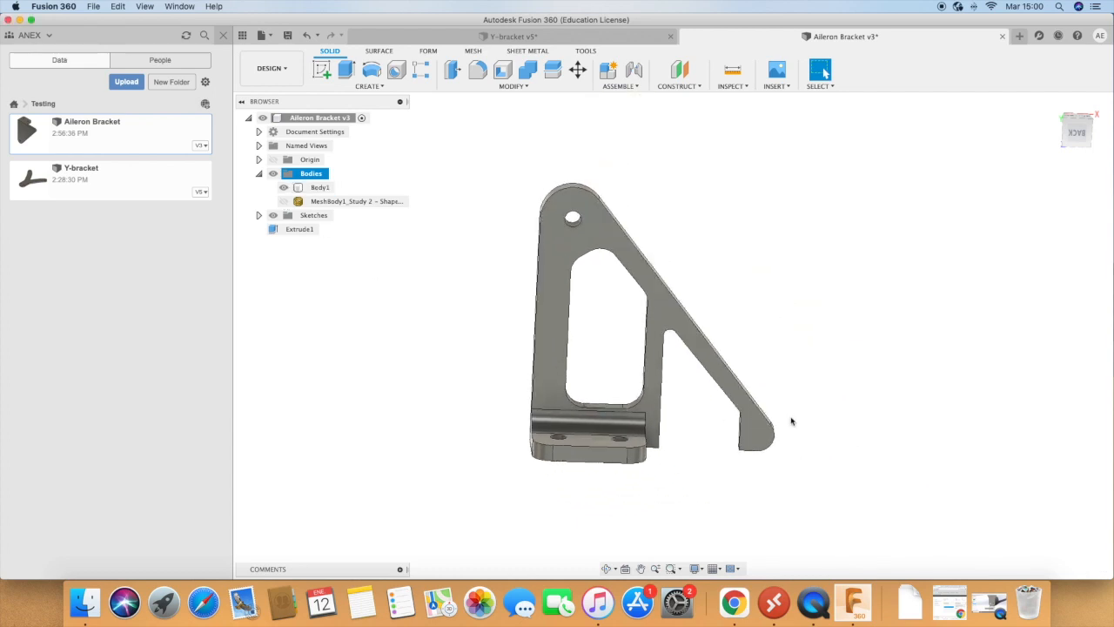
{"action": "scroll", "coordinate": [792, 421], "scroll_direction": "up", "scroll_amount": 3}
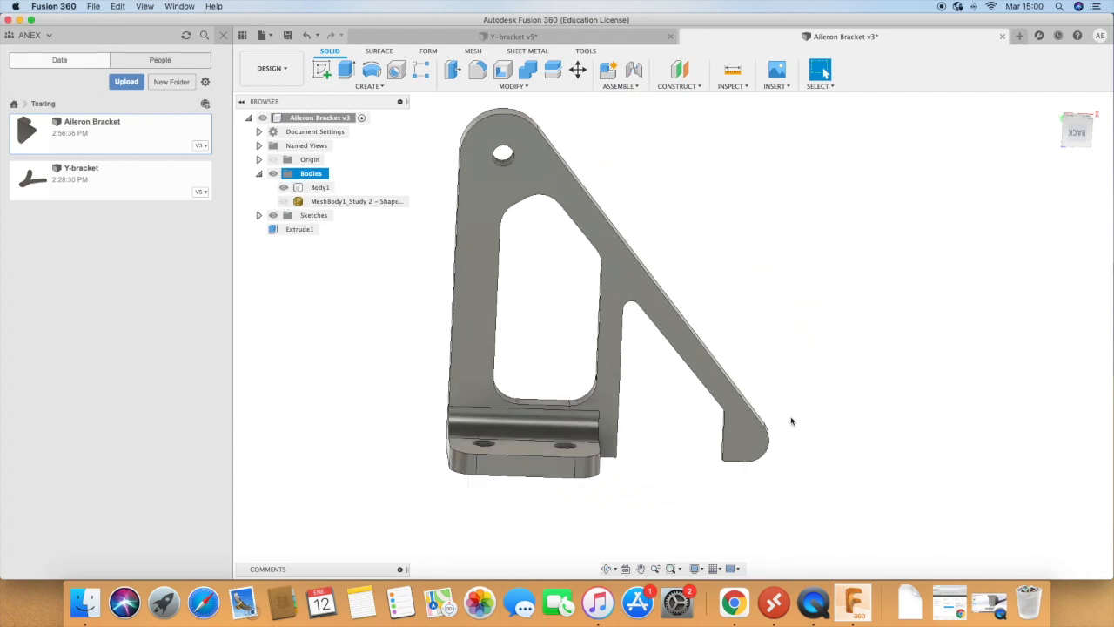
{"action": "scroll", "coordinate": [791, 422], "scroll_direction": "down", "scroll_amount": 5}
{"action": "left_click", "coordinate": [709, 318]}
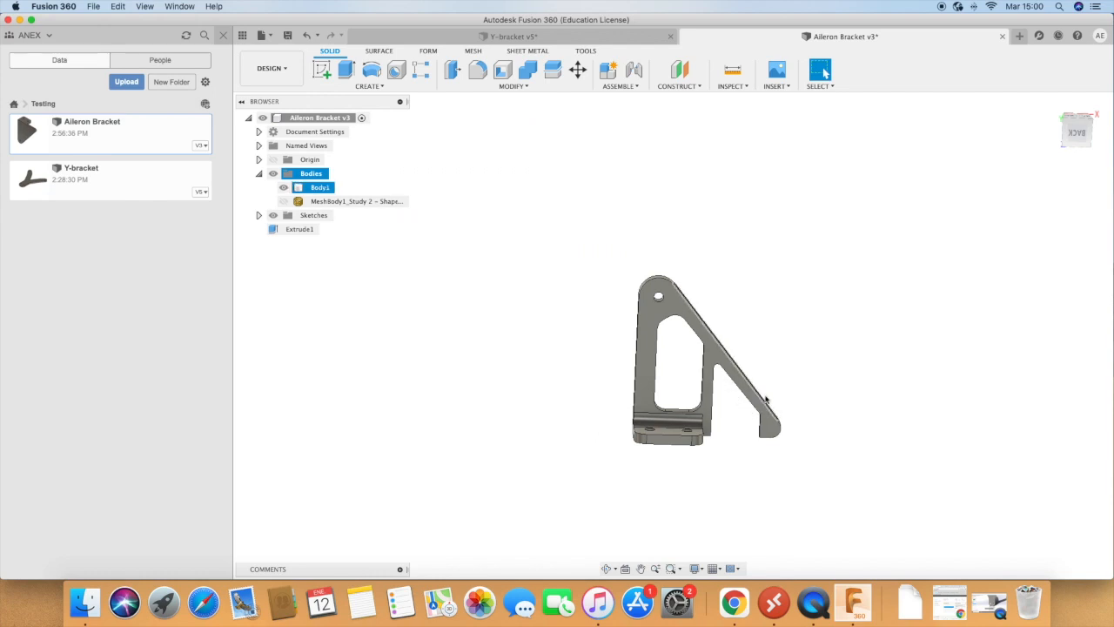
{"action": "scroll", "coordinate": [828, 449], "scroll_direction": "up", "scroll_amount": 1}
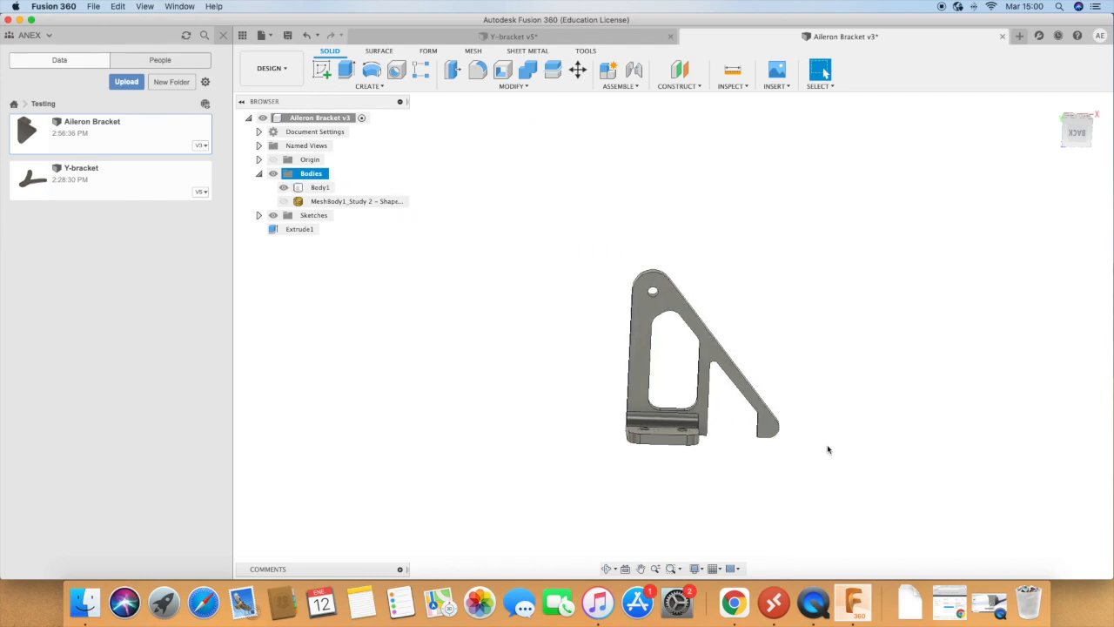
Step: Leave Study 2's results in the Simulation workspace and create a Static Stress study without computing results
{"action": "left_click", "coordinate": [282, 69]}
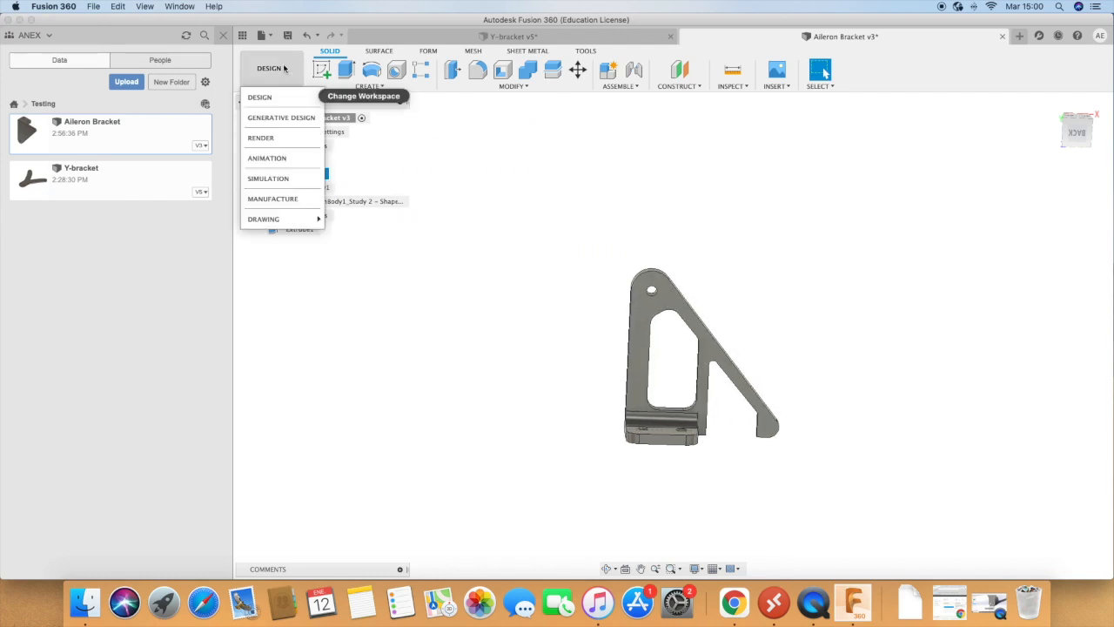
{"action": "left_click", "coordinate": [281, 180]}
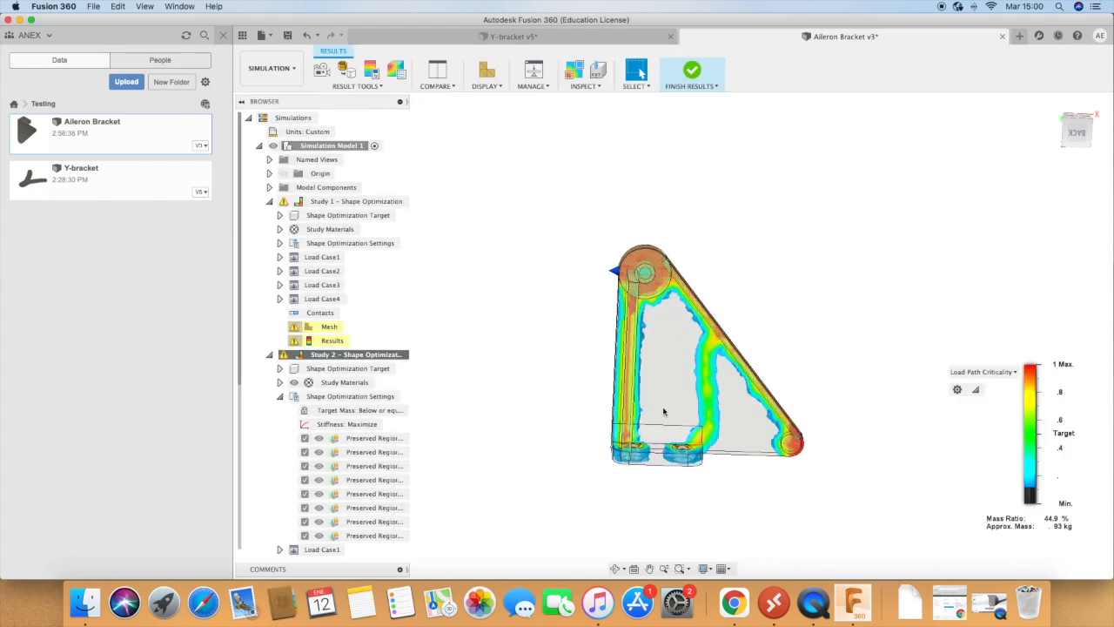
{"action": "left_click", "coordinate": [270, 356]}
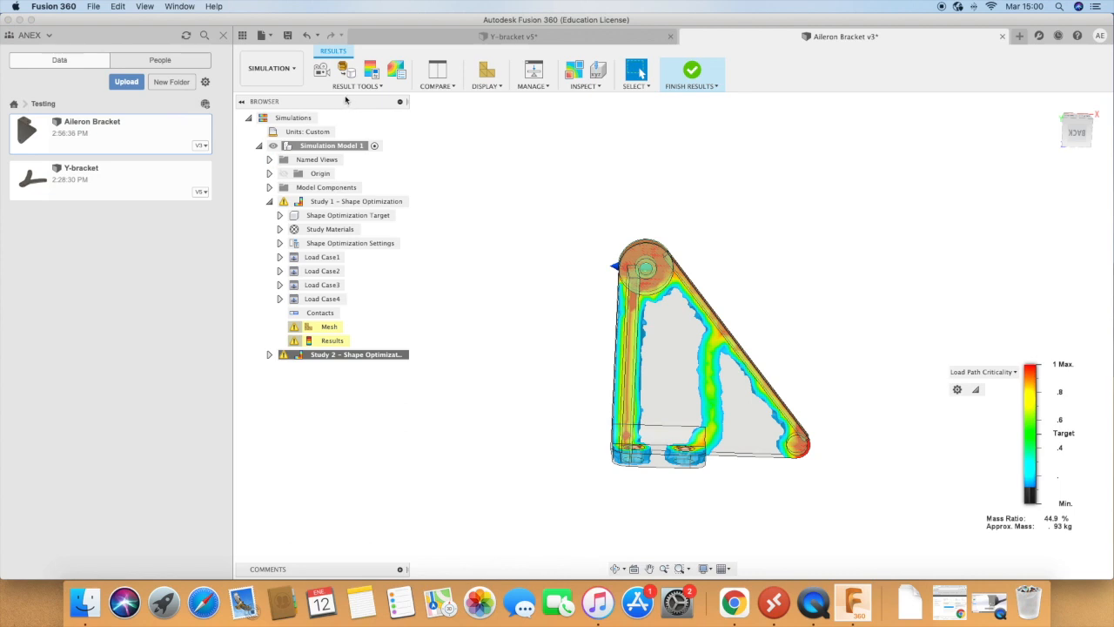
{"action": "left_click", "coordinate": [692, 72]}
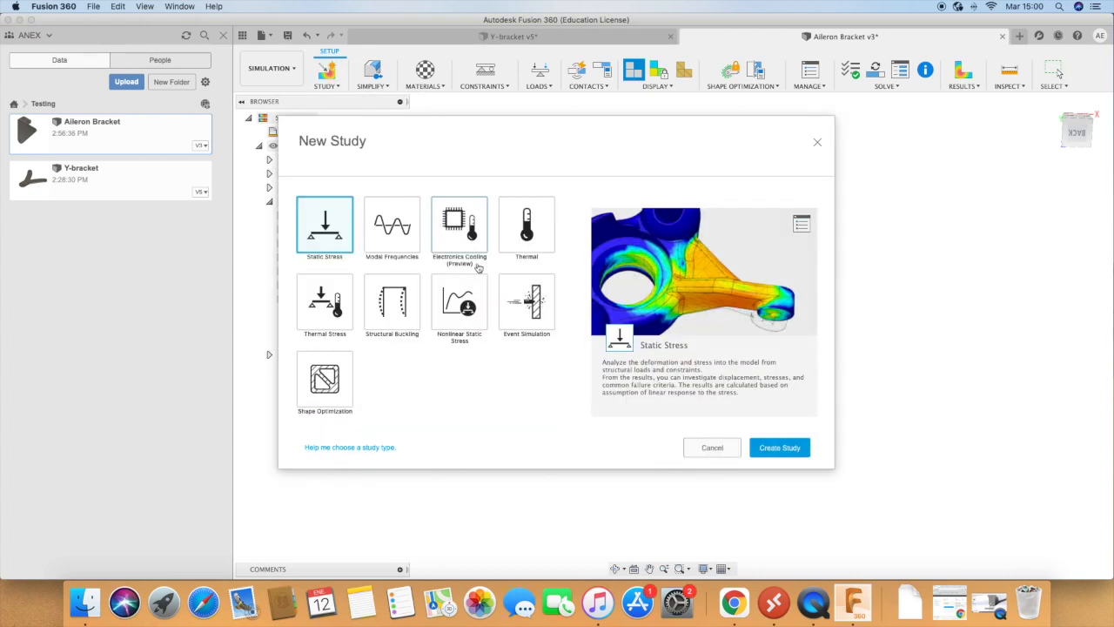
{"action": "left_click", "coordinate": [780, 452]}
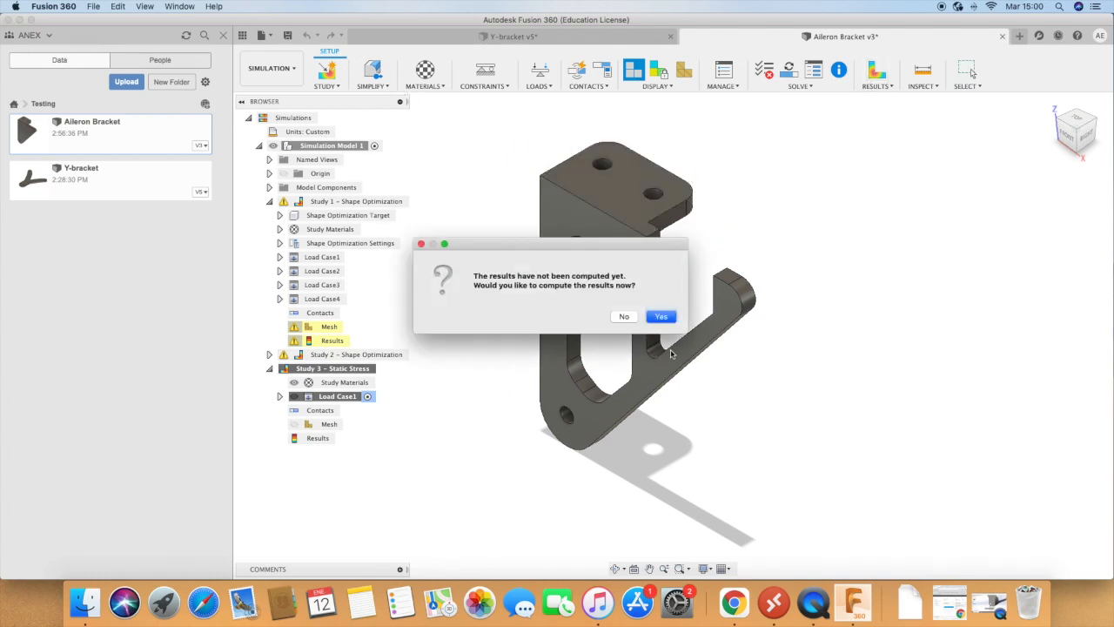
{"action": "left_click", "coordinate": [624, 316]}
Step: Assign Titanium as the bracket's study material in the static stress study and recheck the assignment
{"action": "left_click", "coordinate": [425, 72]}
{"action": "left_click", "coordinate": [825, 232]}
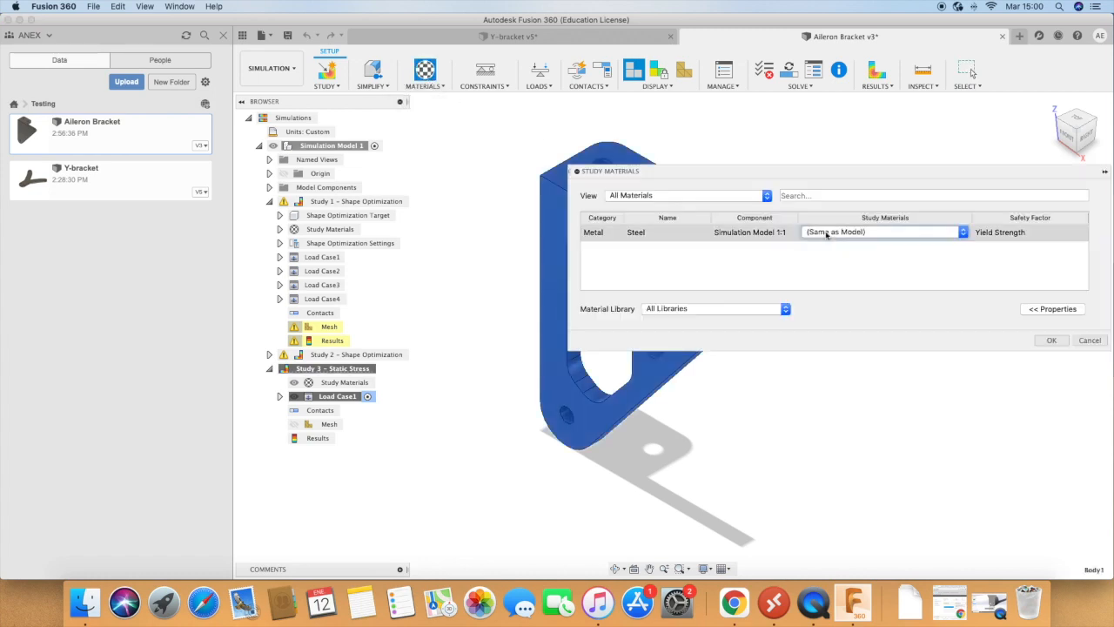
{"action": "left_click", "coordinate": [893, 230]}
{"action": "scroll", "coordinate": [882, 261], "scroll_direction": "down", "scroll_amount": 15}
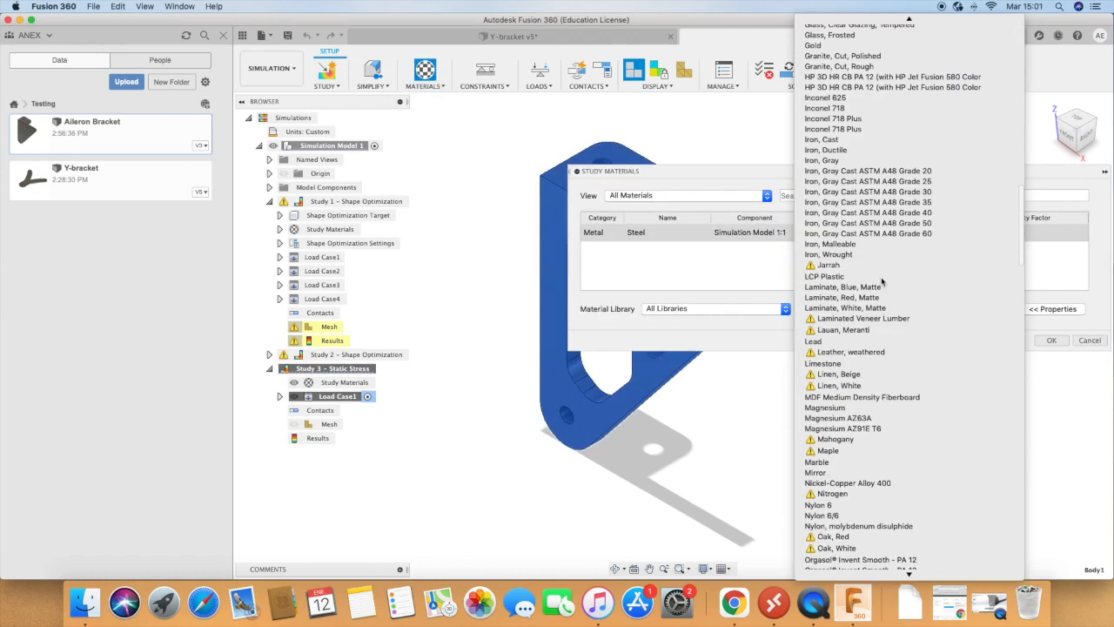
{"action": "scroll", "coordinate": [882, 281], "scroll_direction": "down", "scroll_amount": 10}
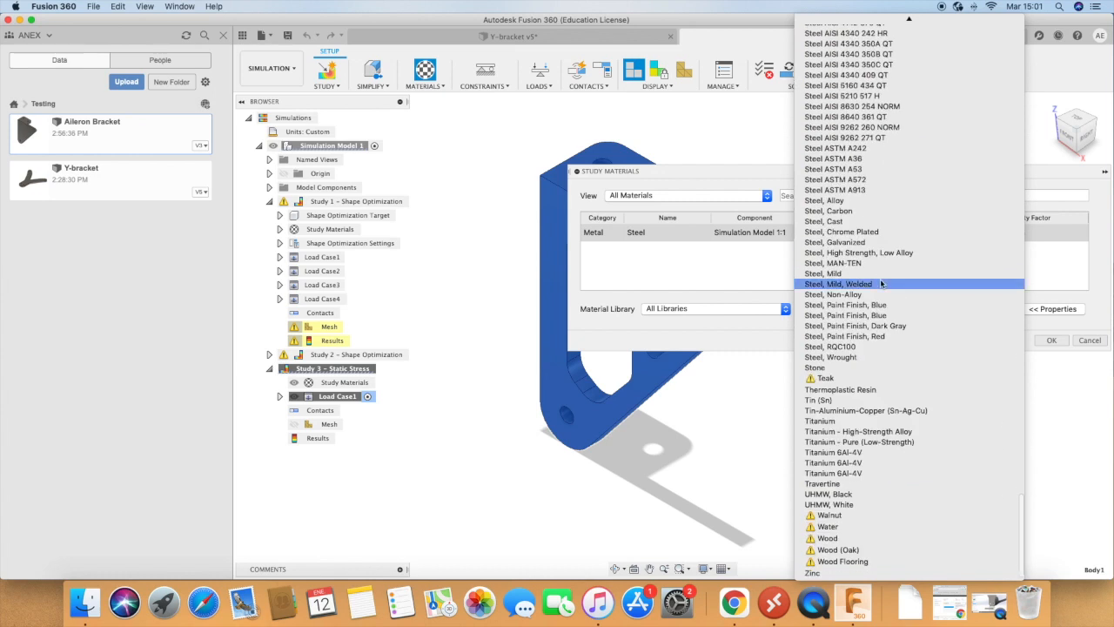
{"action": "left_click", "coordinate": [857, 424]}
{"action": "left_click", "coordinate": [1051, 340]}
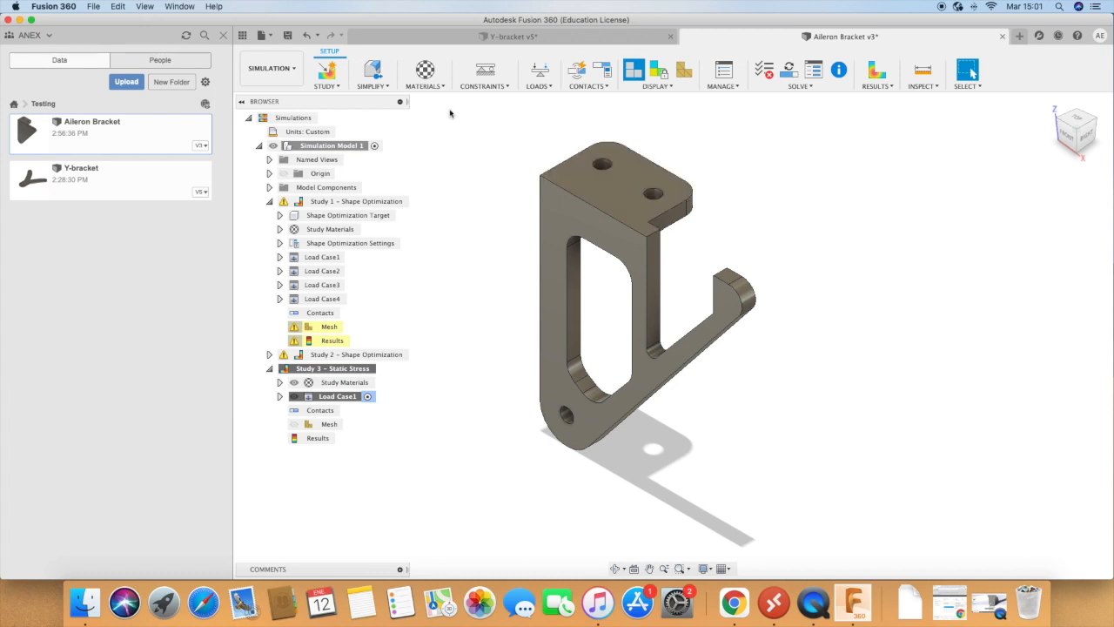
{"action": "left_click", "coordinate": [430, 72]}
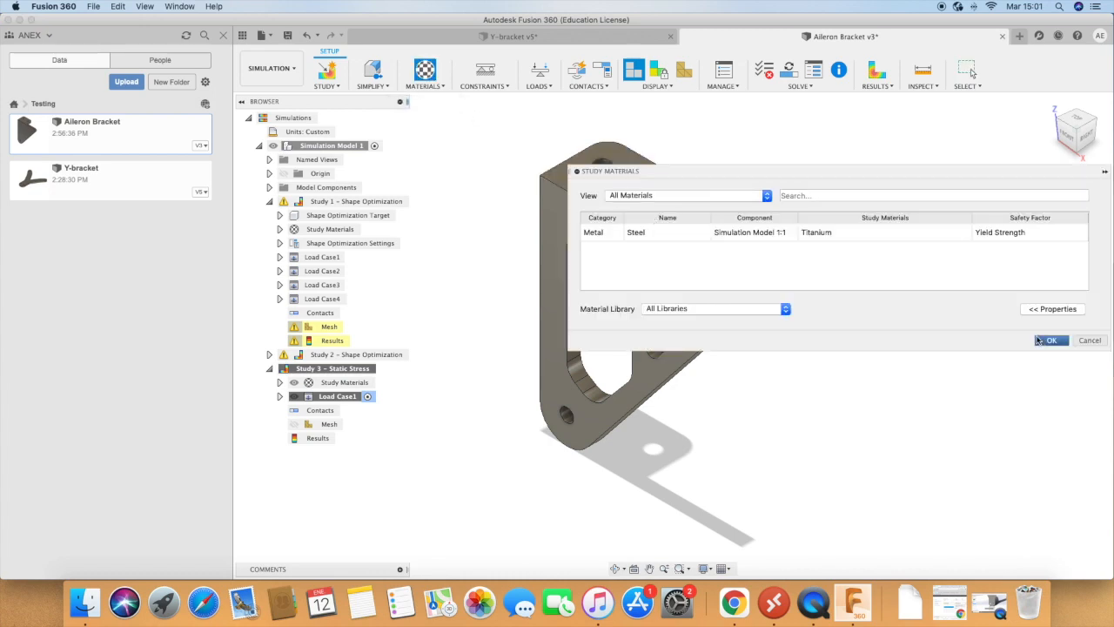
Step: Accept the study materials and apply a Fixed constraint in all axes to the inner faces of the upper flange's two holes
{"action": "left_click", "coordinate": [1045, 340]}
{"action": "left_click", "coordinate": [485, 71]}
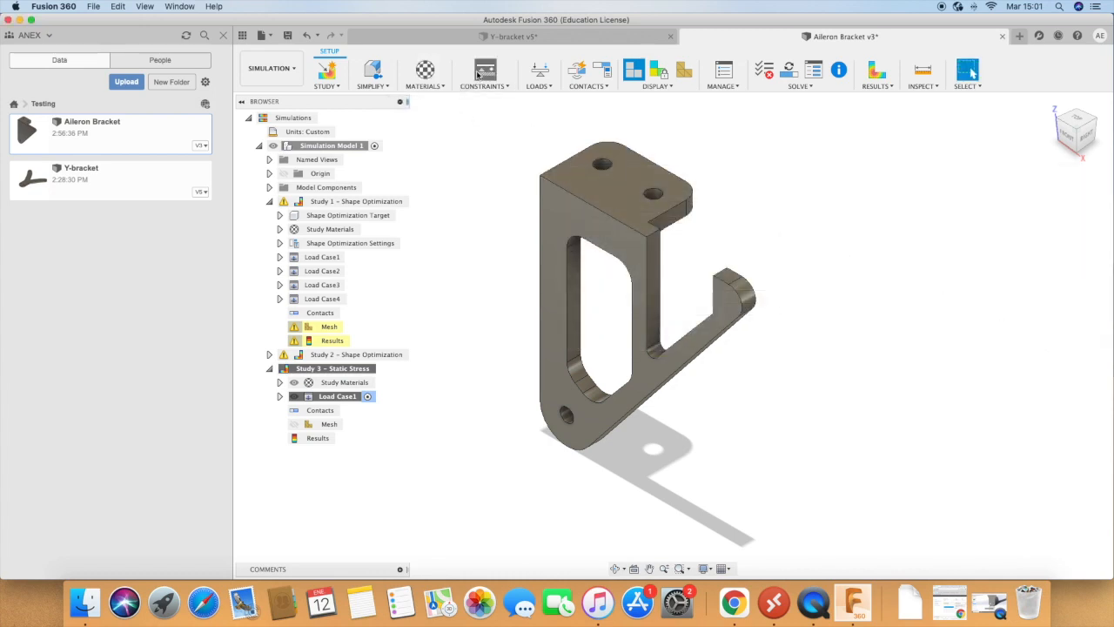
{"action": "left_click", "coordinate": [601, 169]}
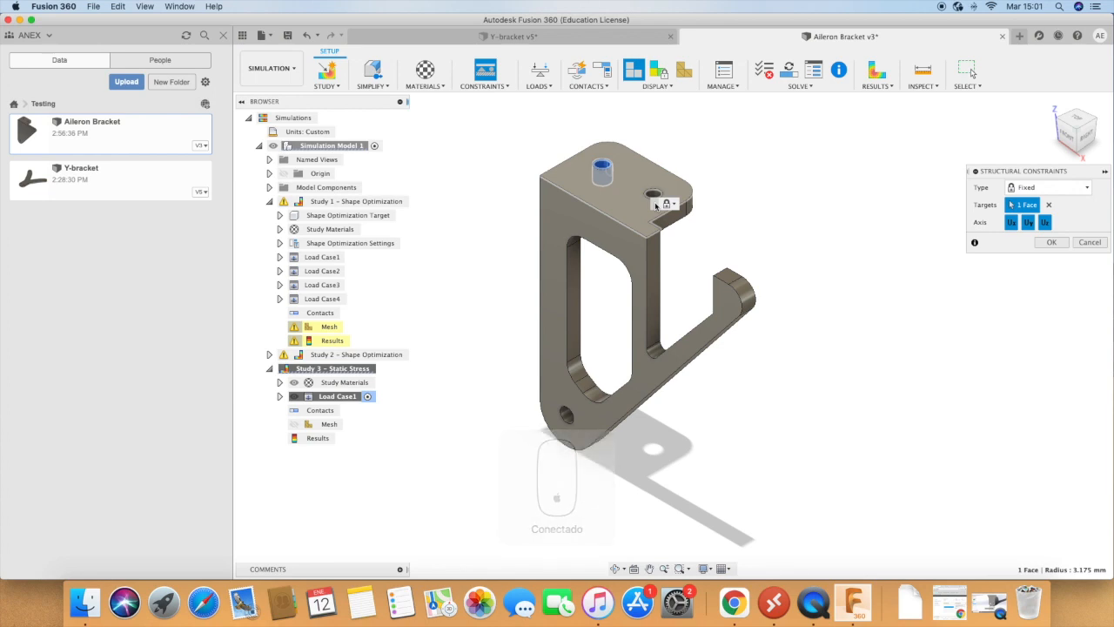
{"action": "left_click", "coordinate": [654, 194]}
{"action": "left_click", "coordinate": [1049, 244]}
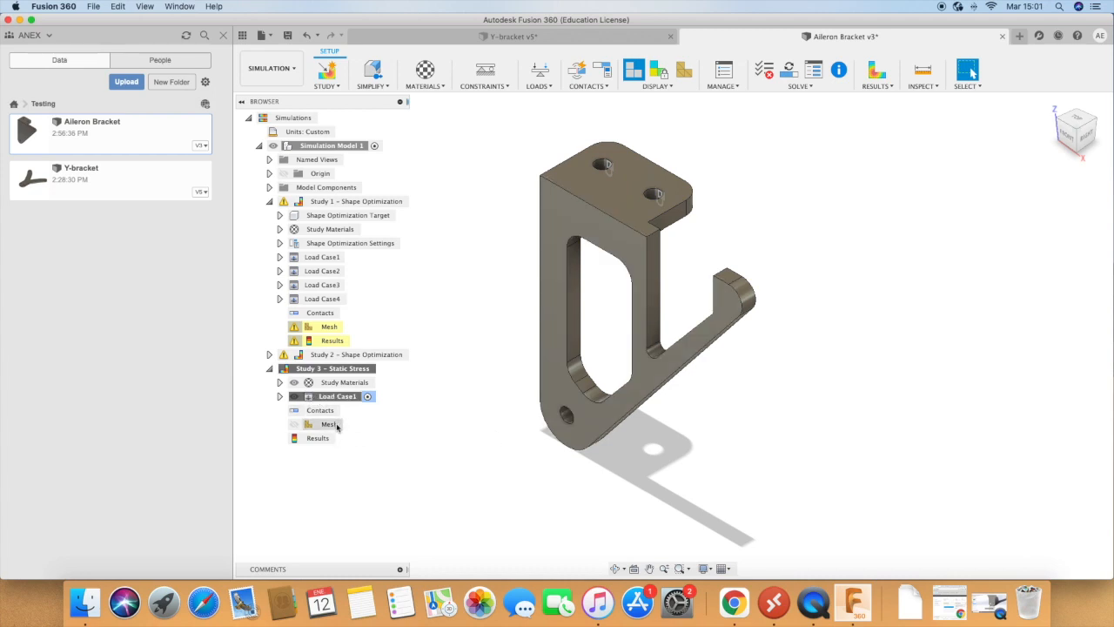
Step: Apply a 100 N force load to the inner face of the hole at the bracket plate's lower corner
{"action": "left_click", "coordinate": [539, 72]}
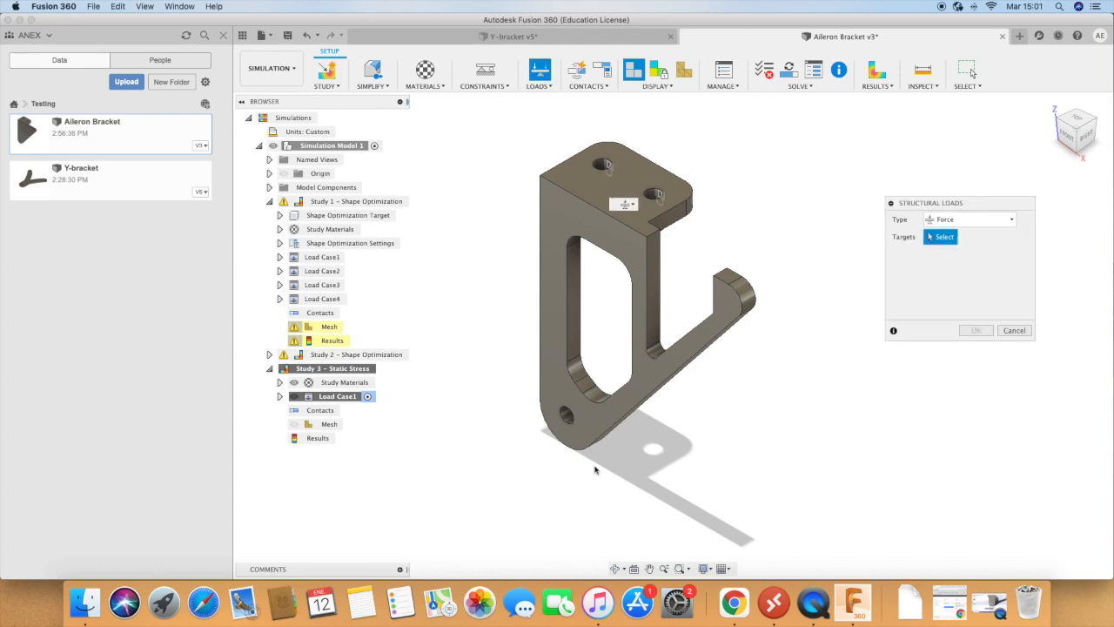
{"action": "left_click", "coordinate": [567, 416]}
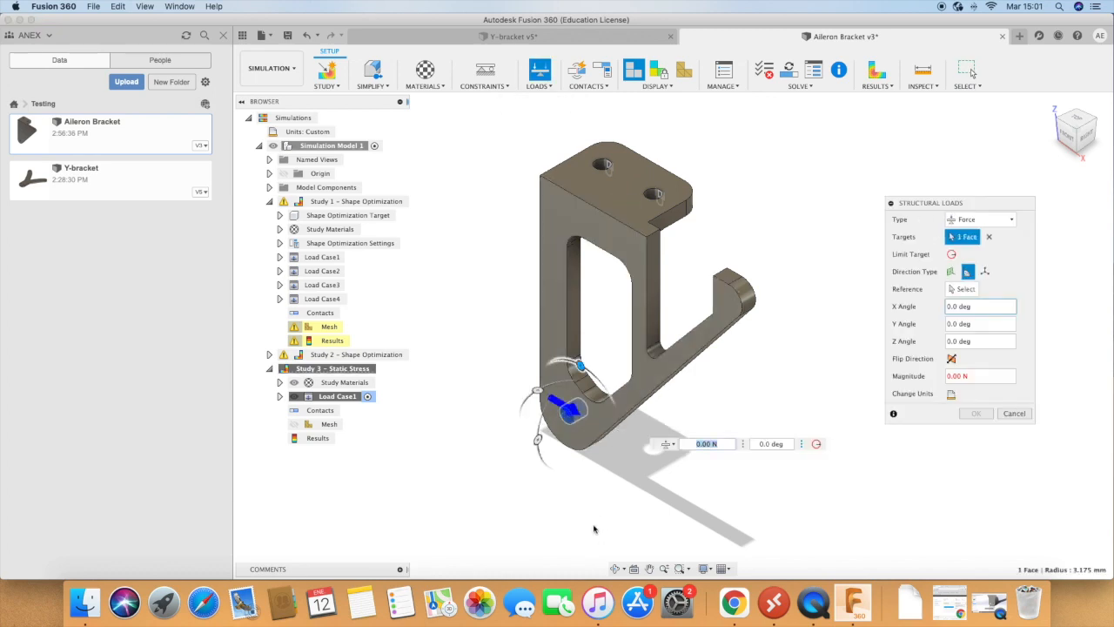
{"action": "type", "text": "100"}
{"action": "key", "text": "Return"}
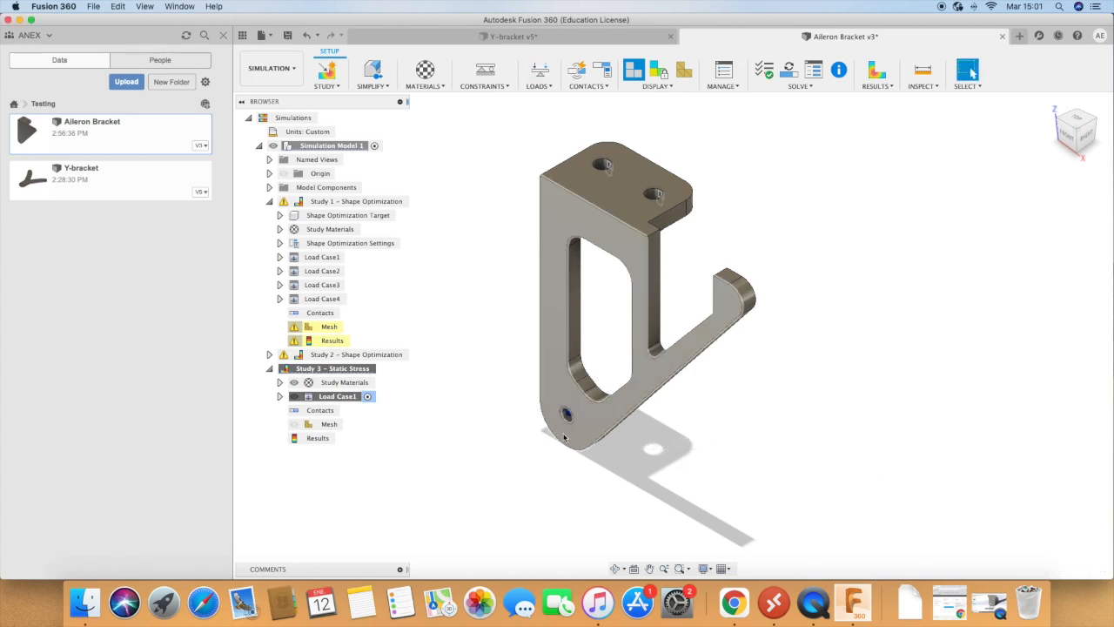
Step: Run the pre-check on the static stress setup and solve only Study 3 - Static Stress on the cloud
{"action": "left_click", "coordinate": [799, 85]}
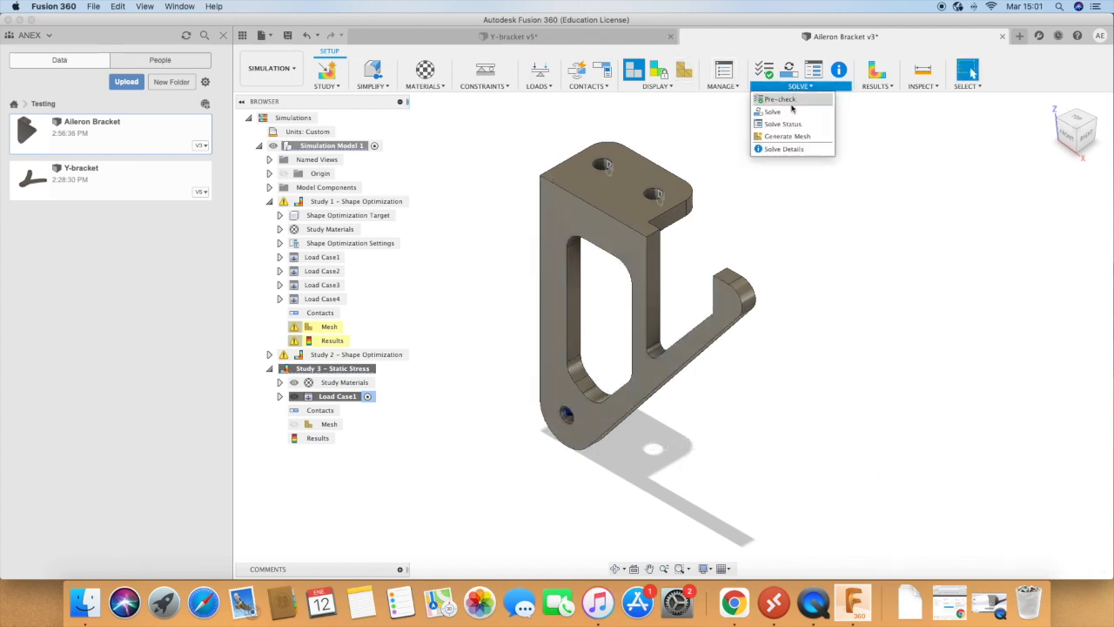
{"action": "left_click", "coordinate": [784, 100]}
{"action": "left_click", "coordinate": [633, 302]}
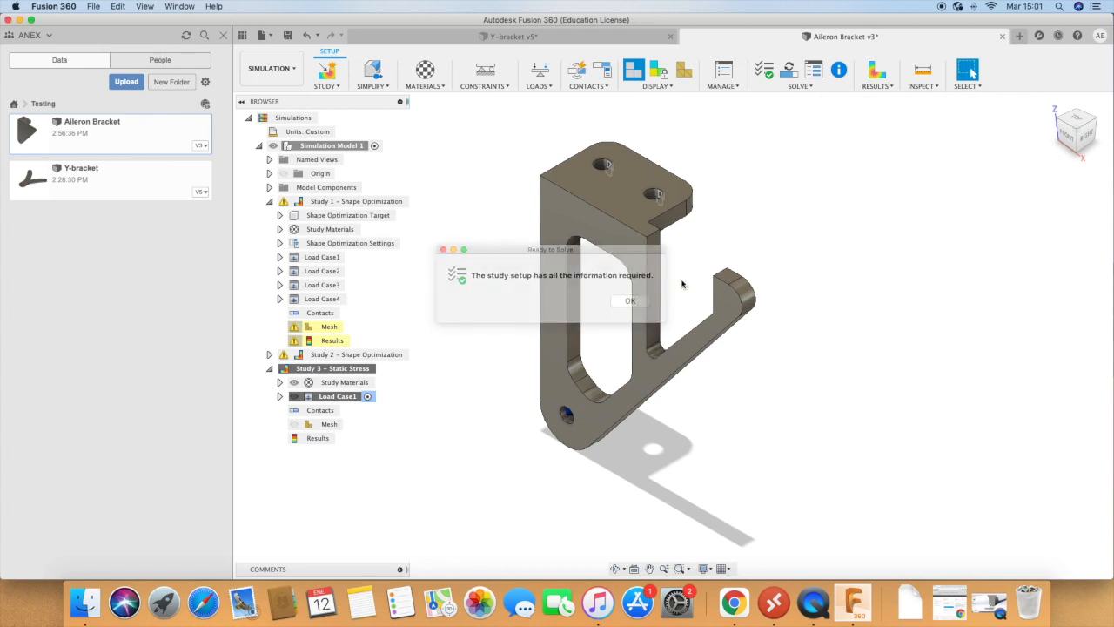
{"action": "left_click", "coordinate": [793, 71]}
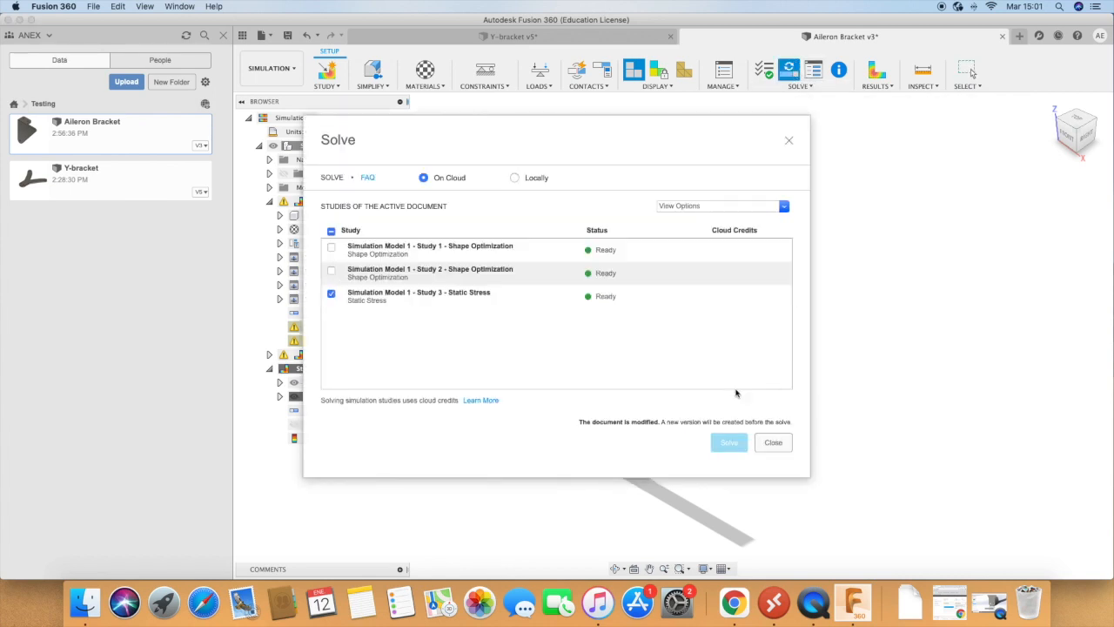
{"action": "left_click", "coordinate": [735, 446]}
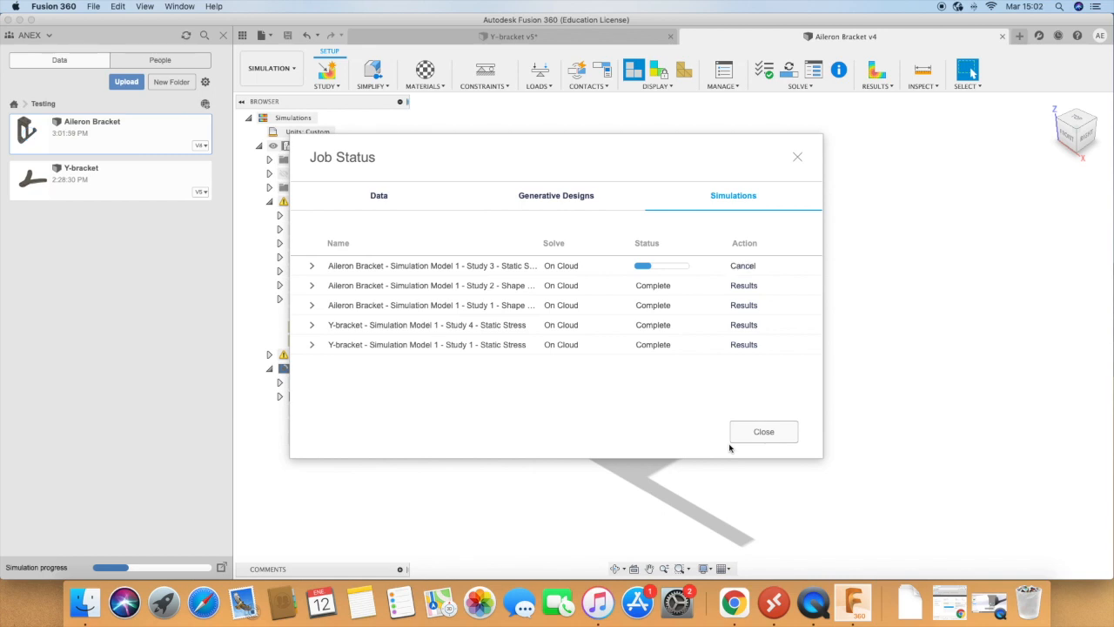
{"action": "left_click", "coordinate": [763, 431]}
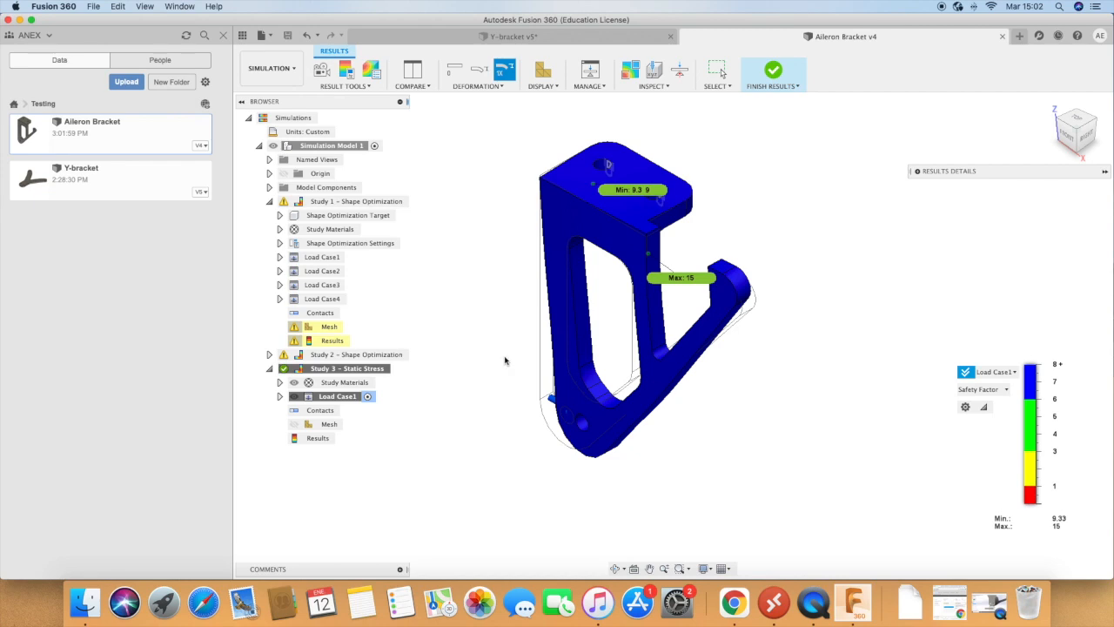
Step: Inspect the bracket's safety factor result from its back side and switch the result display to Von Mises stress
{"action": "left_click", "coordinate": [615, 568]}
{"action": "left_click_drag", "start_coordinate": [629, 467], "coordinate": [610, 488]}
{"action": "left_click_drag", "start_coordinate": [482, 416], "coordinate": [560, 475]}
{"action": "left_click_drag", "start_coordinate": [749, 378], "coordinate": [735, 409]}
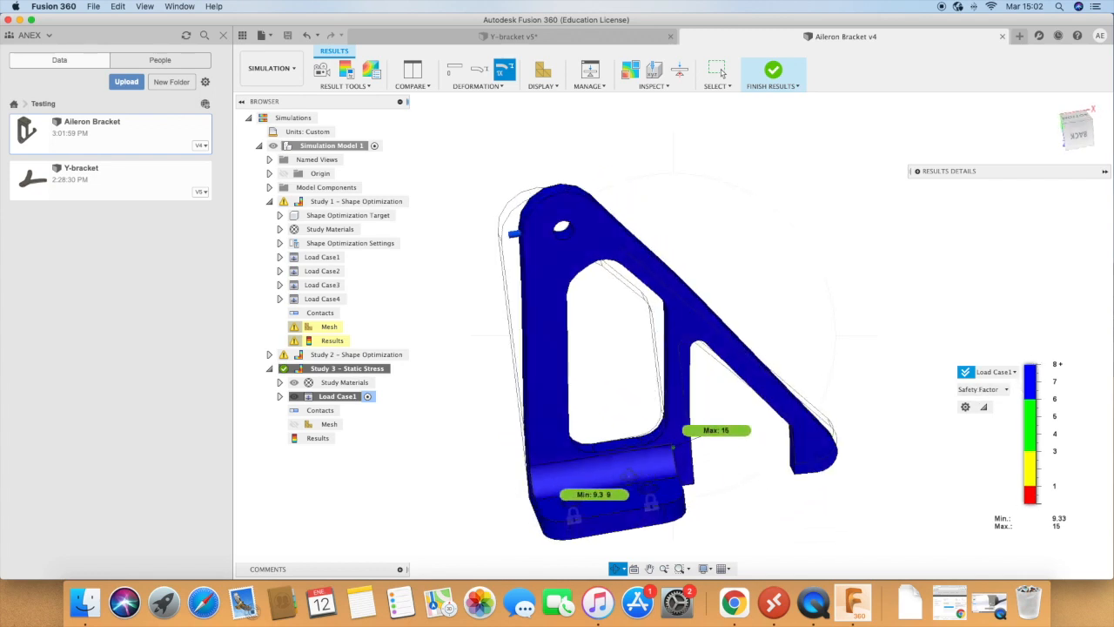
{"action": "left_click", "coordinate": [979, 390]}
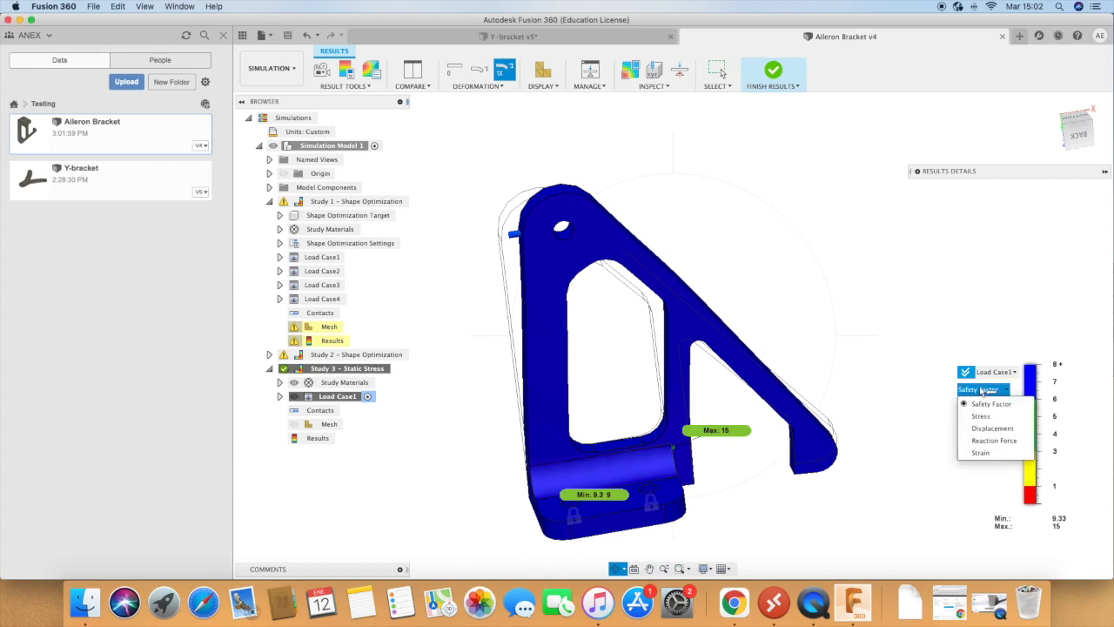
{"action": "left_click", "coordinate": [981, 416]}
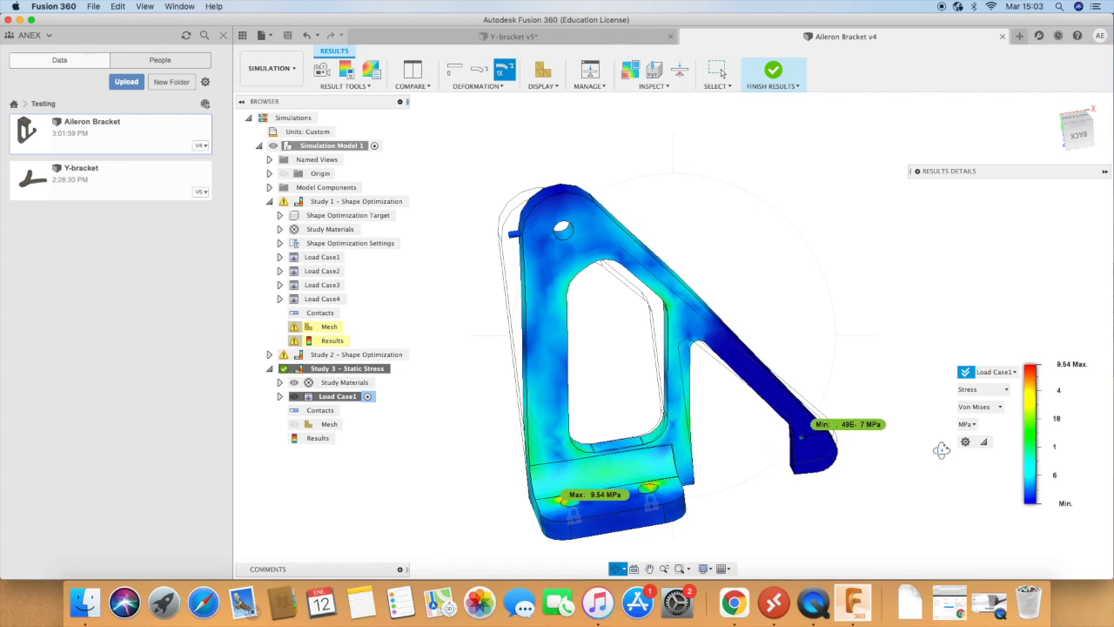
Step: Play the animation of the bracket's stress and deformation at normal speed with 20 steps, and close it
{"action": "left_click", "coordinate": [321, 72]}
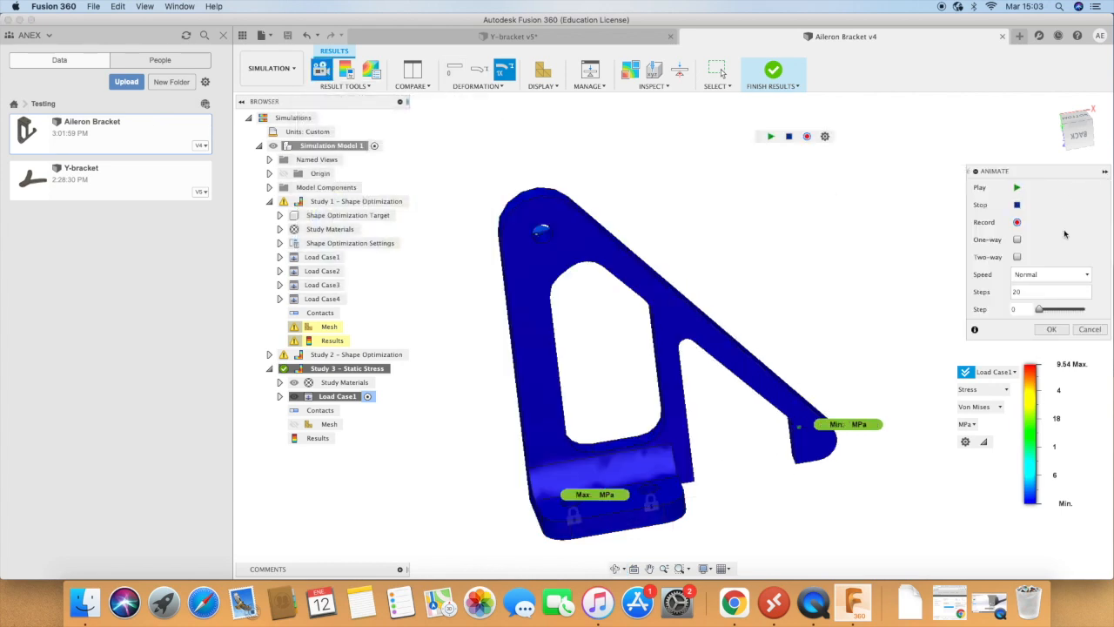
{"action": "left_click", "coordinate": [1018, 188]}
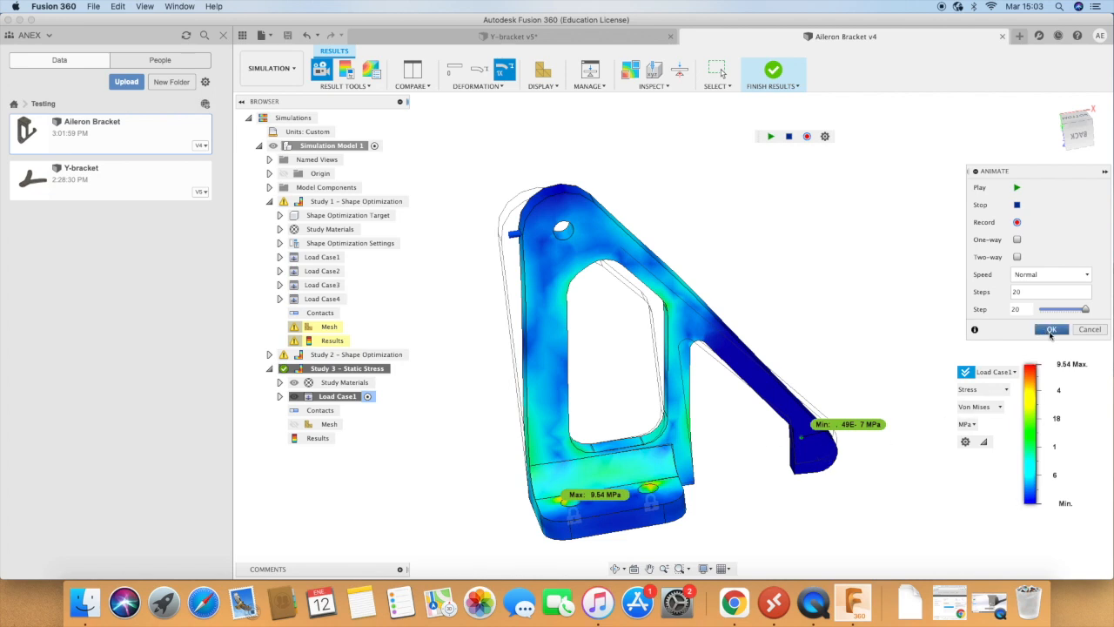
{"action": "left_click", "coordinate": [1050, 330]}
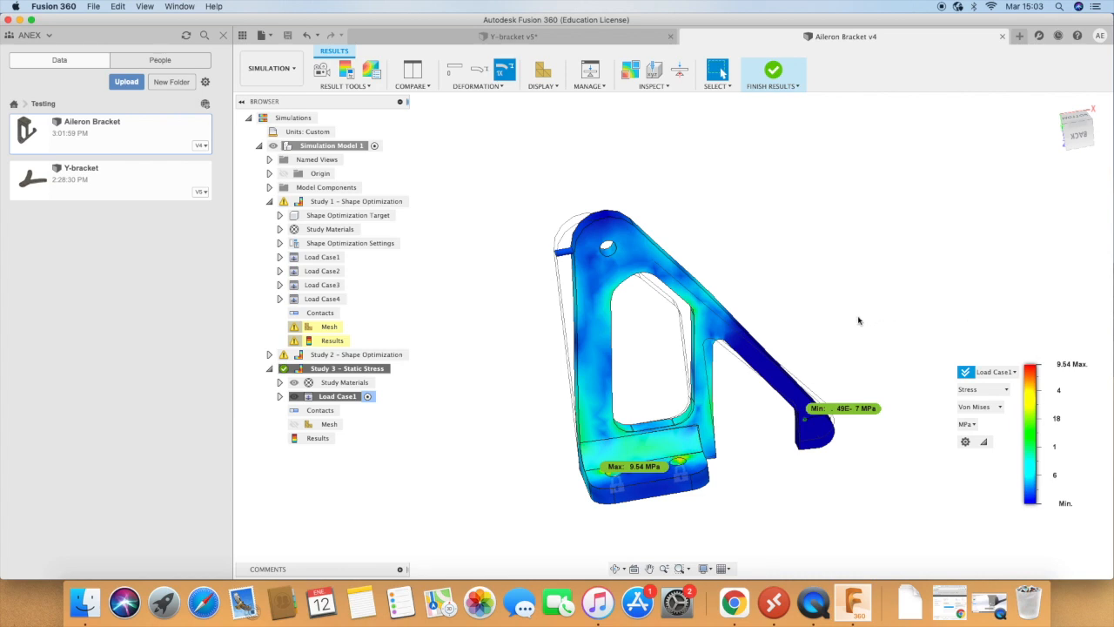
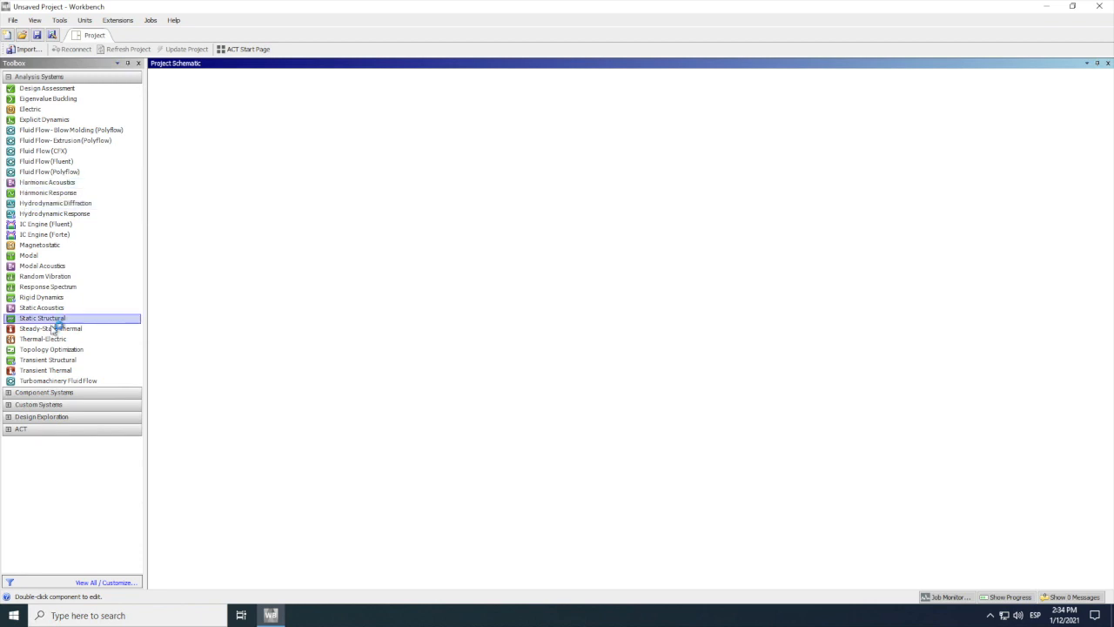
Step: Add a Static Structural analysis system to the project and import Y-bracket.STEP as its geometry
{"action": "left_click_drag", "start_coordinate": [33, 320], "coordinate": [182, 98]}
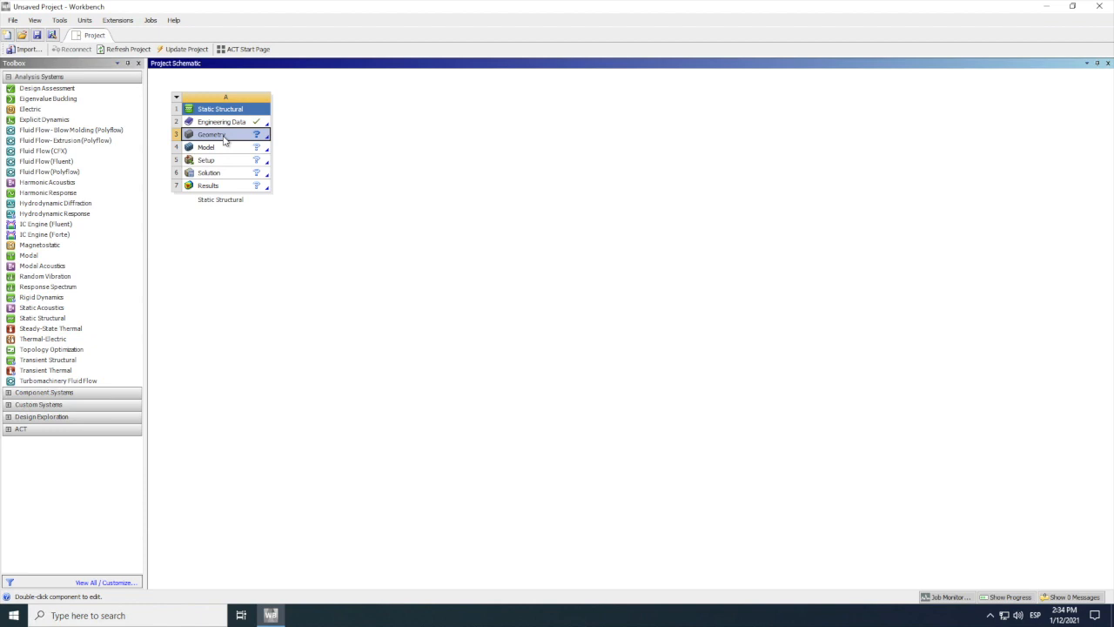
{"action": "right_click", "coordinate": [224, 138]}
{"action": "mouse_move", "coordinate": [272, 171]}
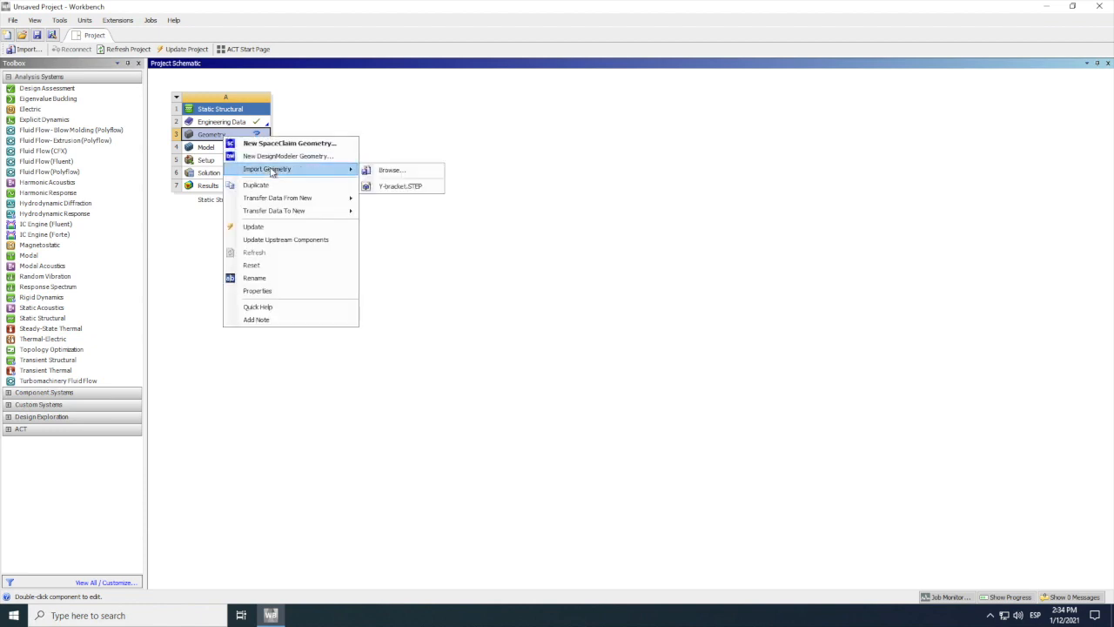
{"action": "left_click", "coordinate": [405, 186]}
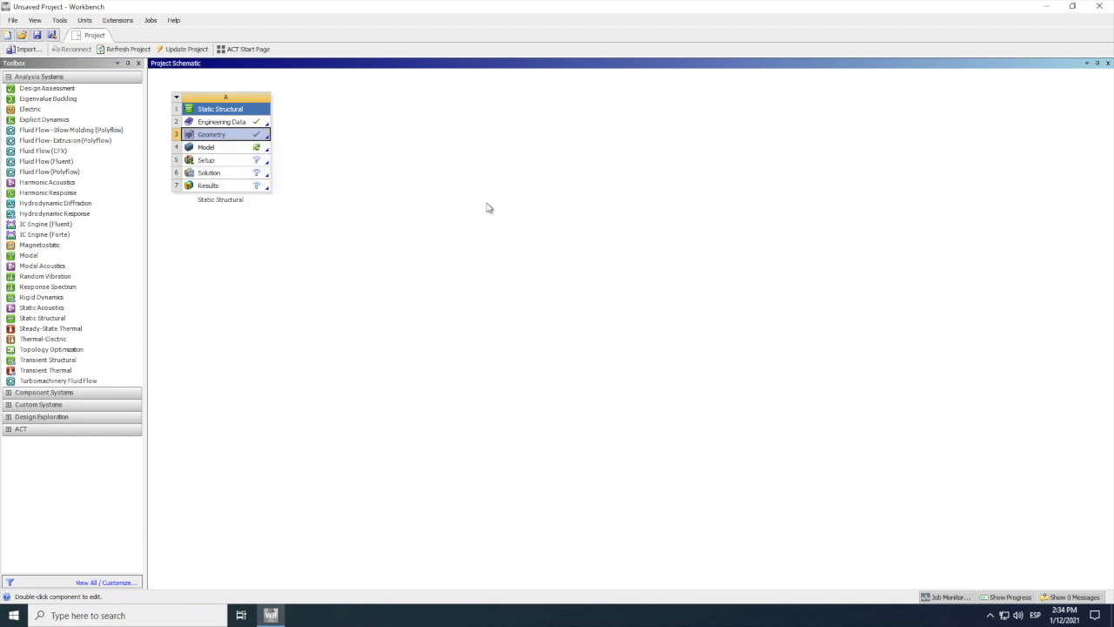
Step: Open the Static Structural system's engineering data for editing and display the available material data sources
{"action": "right_click", "coordinate": [225, 122]}
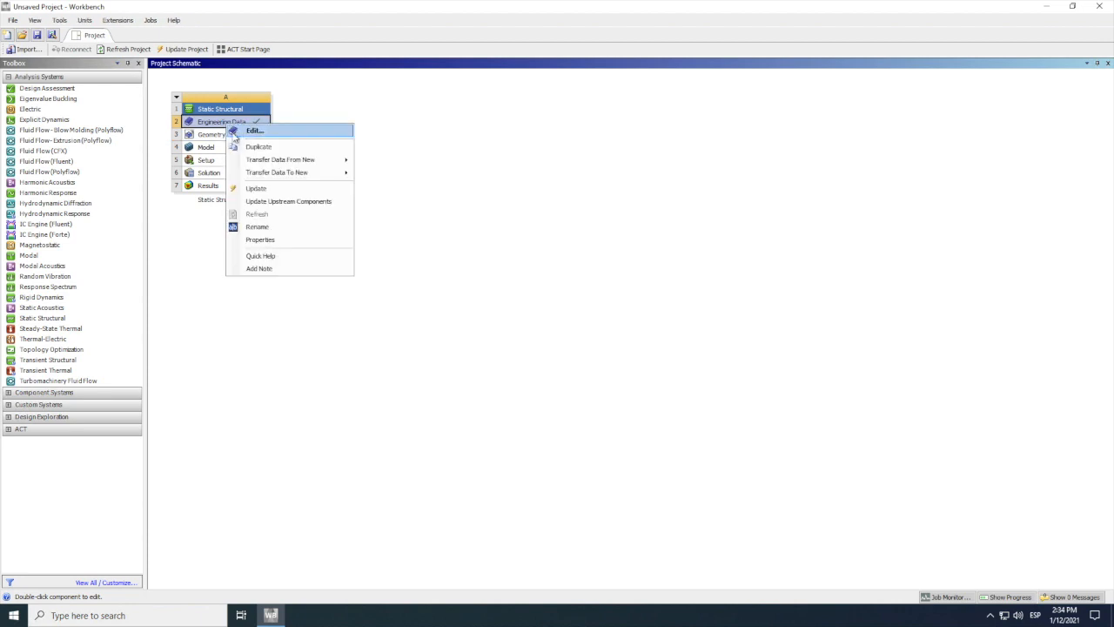
{"action": "left_click", "coordinate": [253, 131]}
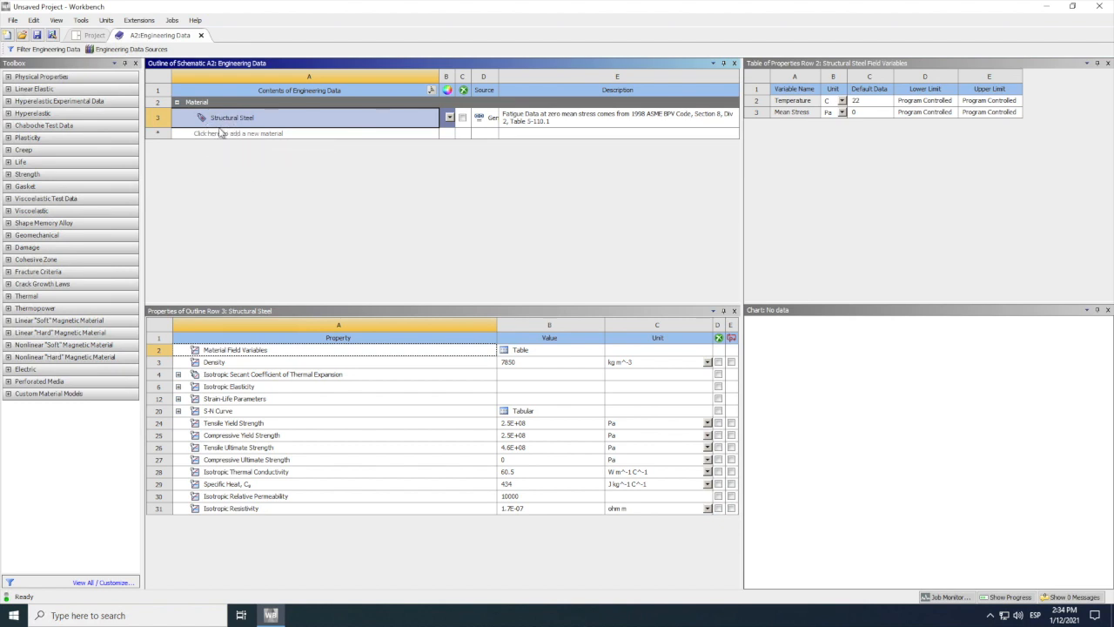
{"action": "left_click", "coordinate": [127, 50]}
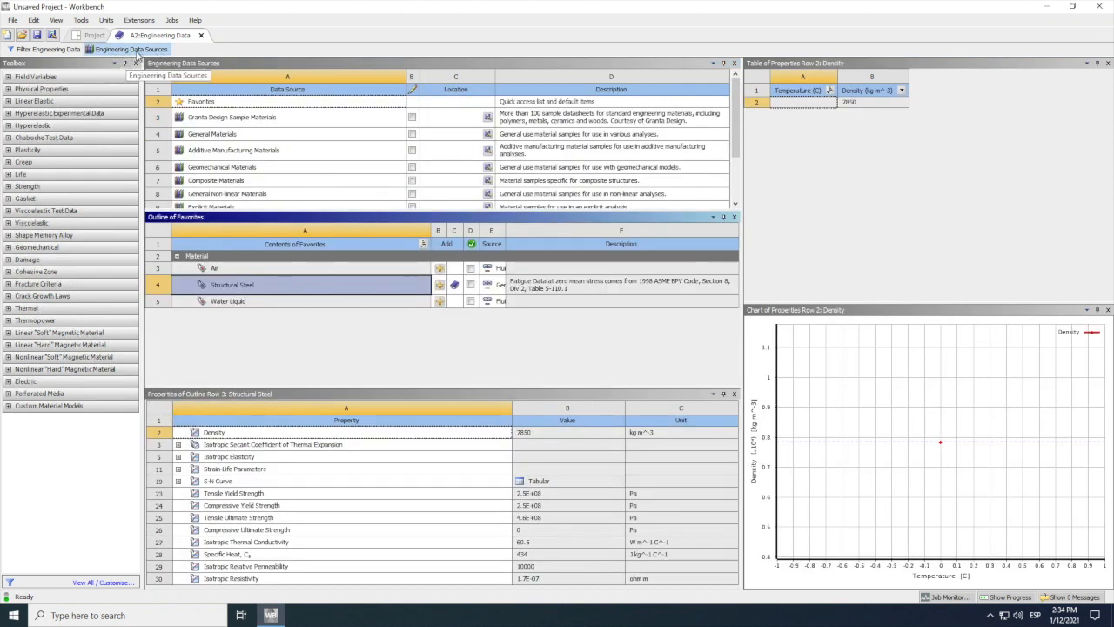
Step: Examine the materials offered in the General, Composite and General Non-linear Materials libraries
{"action": "left_click", "coordinate": [212, 134]}
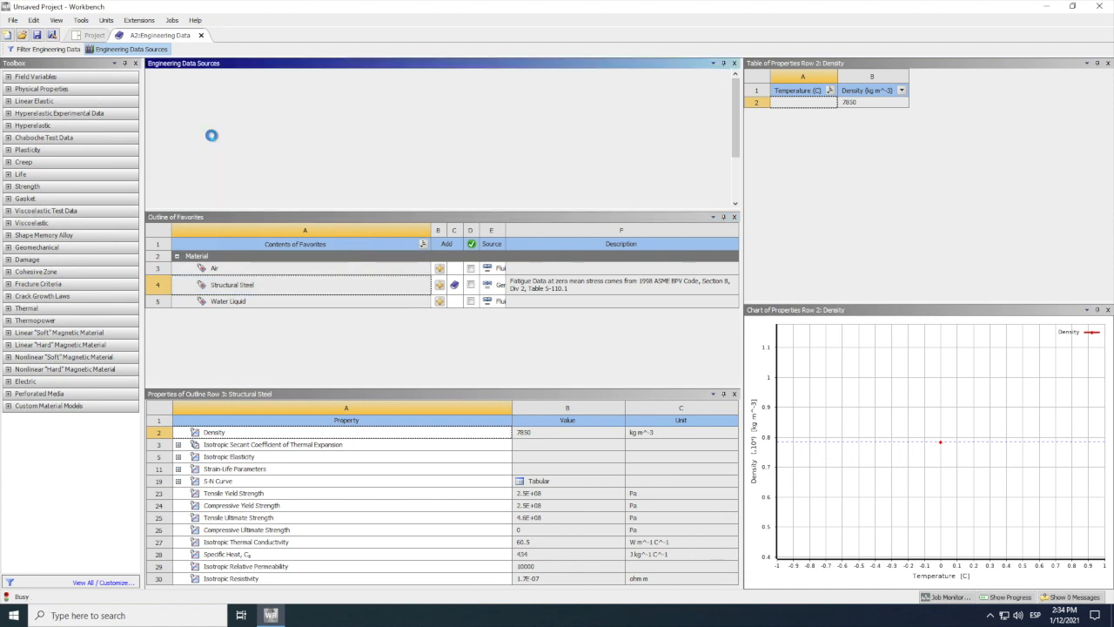
{"action": "scroll", "coordinate": [285, 334], "scroll_direction": "down", "scroll_amount": 1}
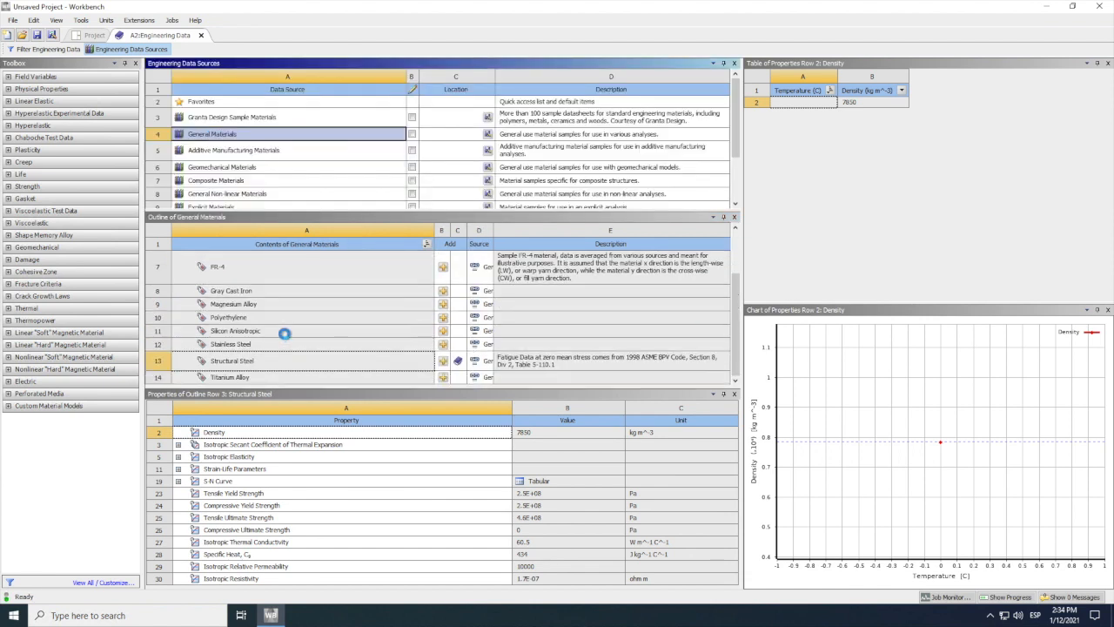
{"action": "scroll", "coordinate": [285, 334], "scroll_direction": "up", "scroll_amount": 3}
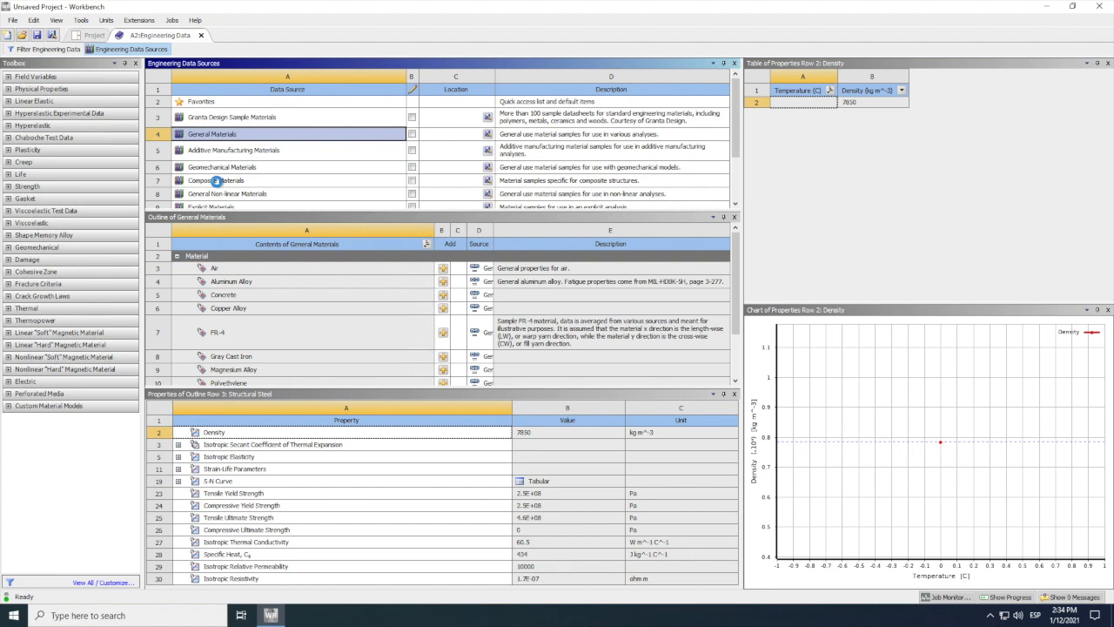
{"action": "left_click", "coordinate": [216, 180]}
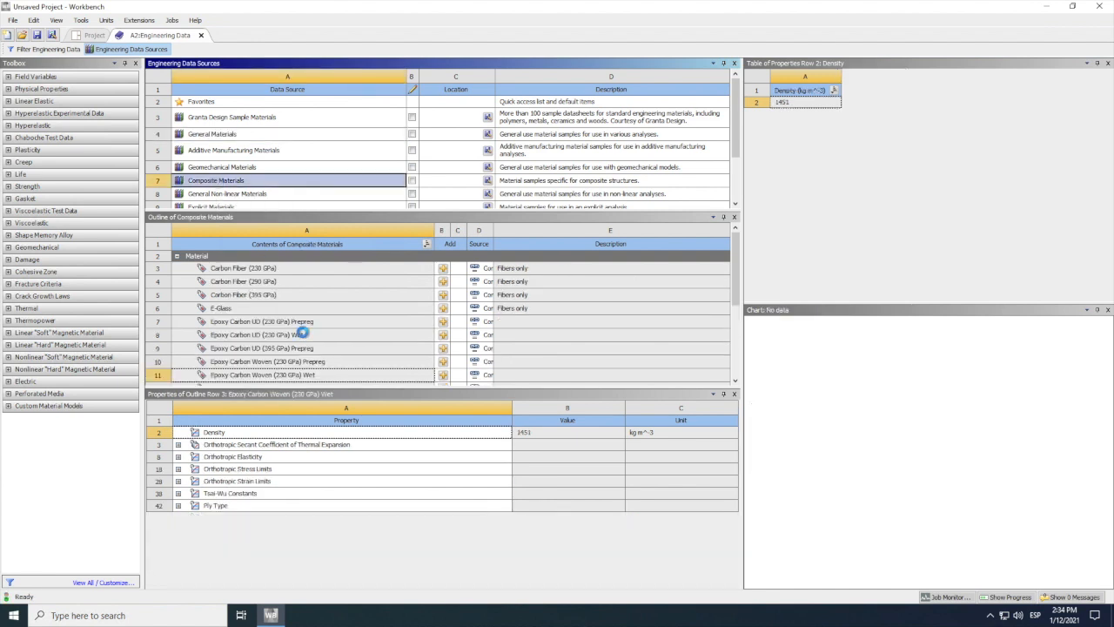
{"action": "scroll", "coordinate": [303, 332], "scroll_direction": "down", "scroll_amount": 1}
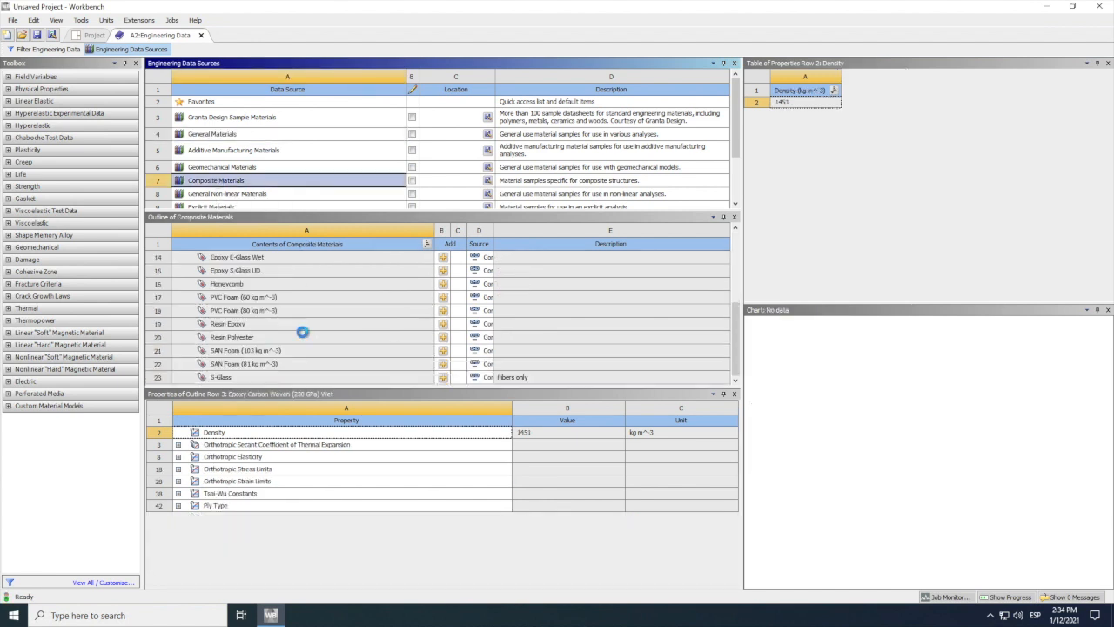
{"action": "left_click", "coordinate": [233, 193]}
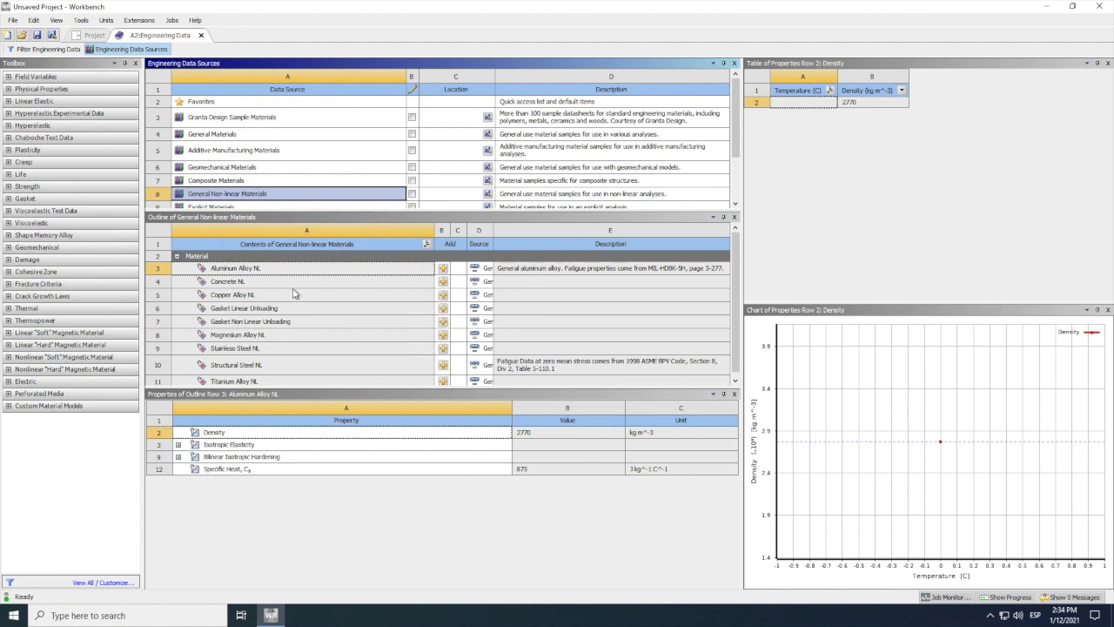
Step: Add Aluminum Alloy from the General Materials library to the engineering data and return to the project schematic
{"action": "left_click", "coordinate": [216, 135]}
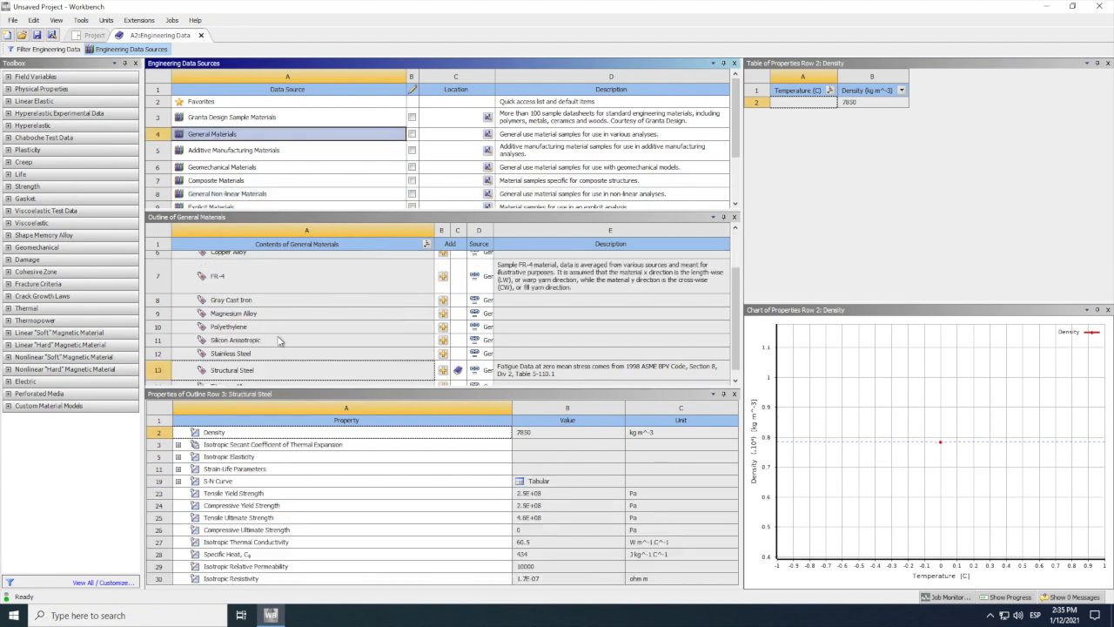
{"action": "scroll", "coordinate": [267, 325], "scroll_direction": "up", "scroll_amount": 3}
{"action": "left_click", "coordinate": [231, 284]}
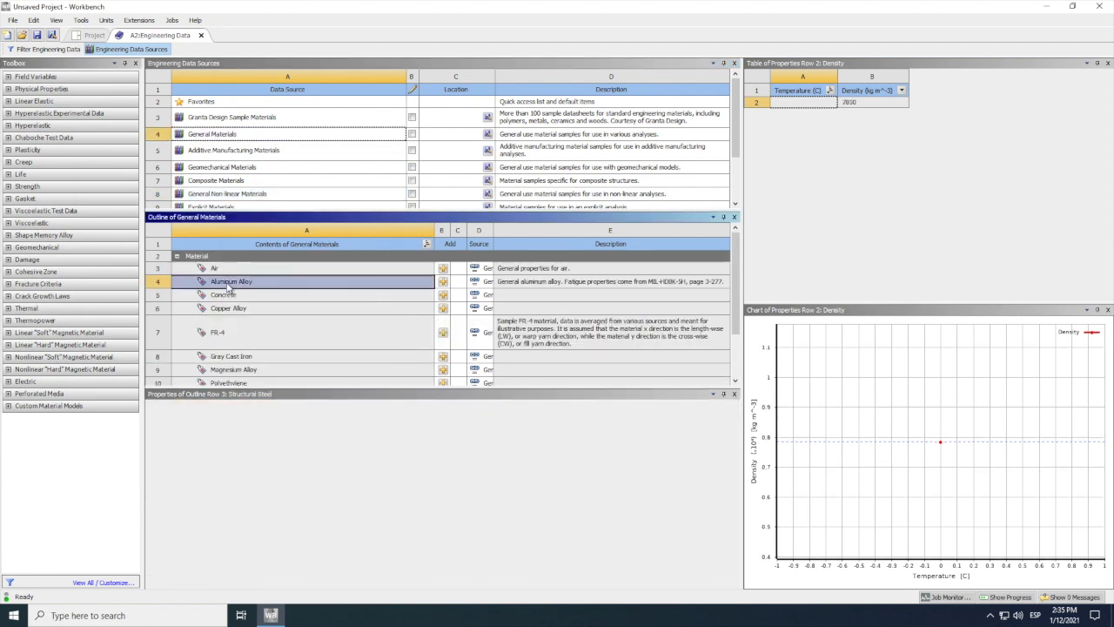
{"action": "left_click", "coordinate": [443, 282]}
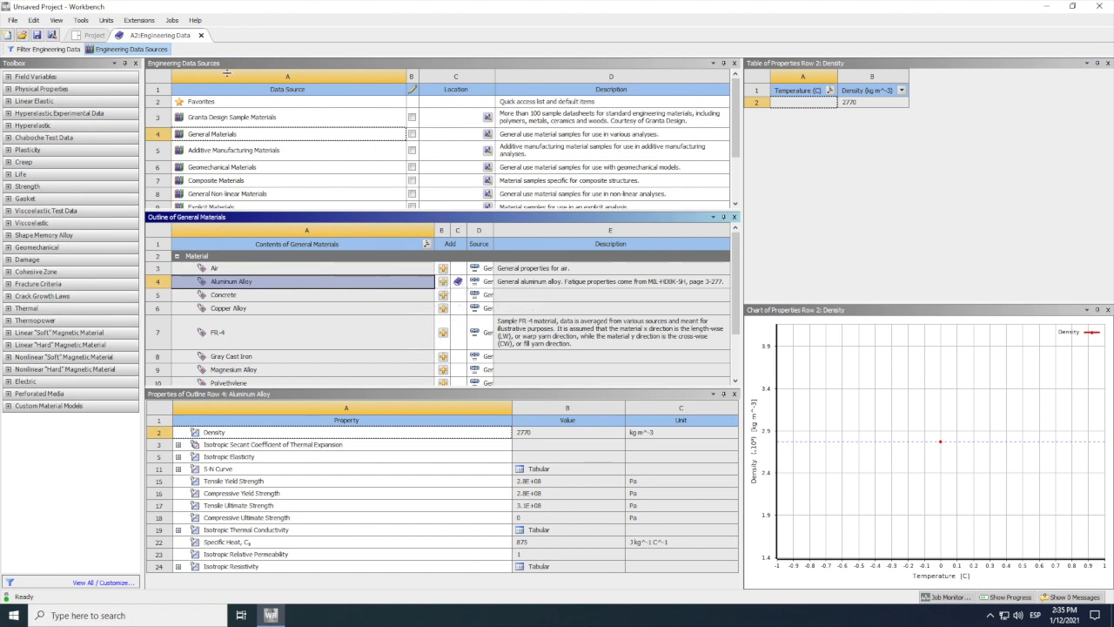
{"action": "left_click", "coordinate": [155, 51]}
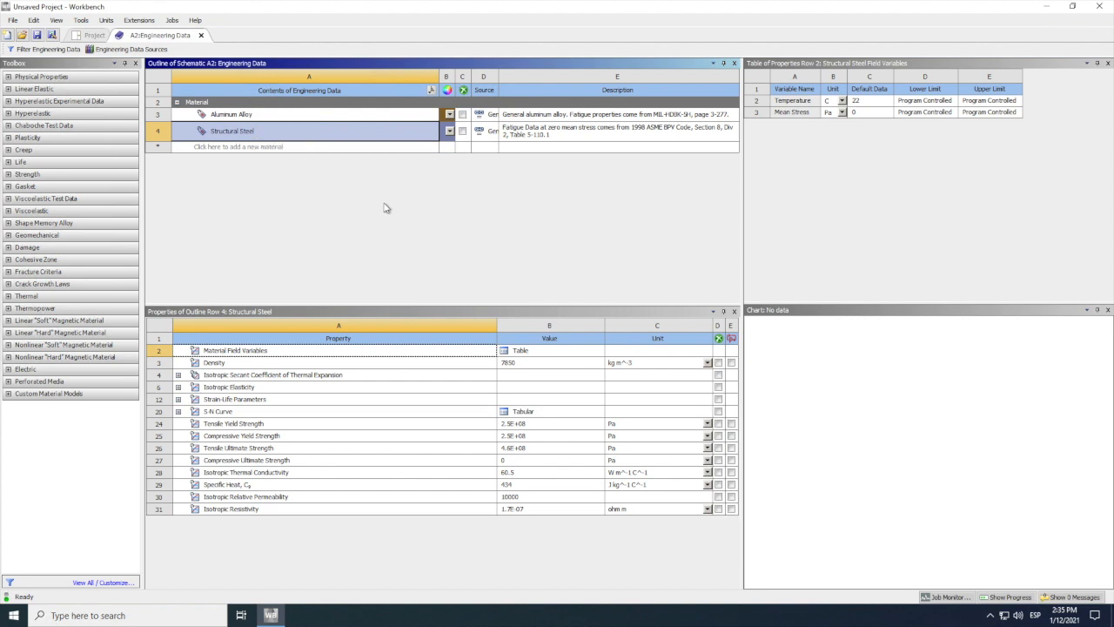
{"action": "left_click", "coordinate": [201, 34]}
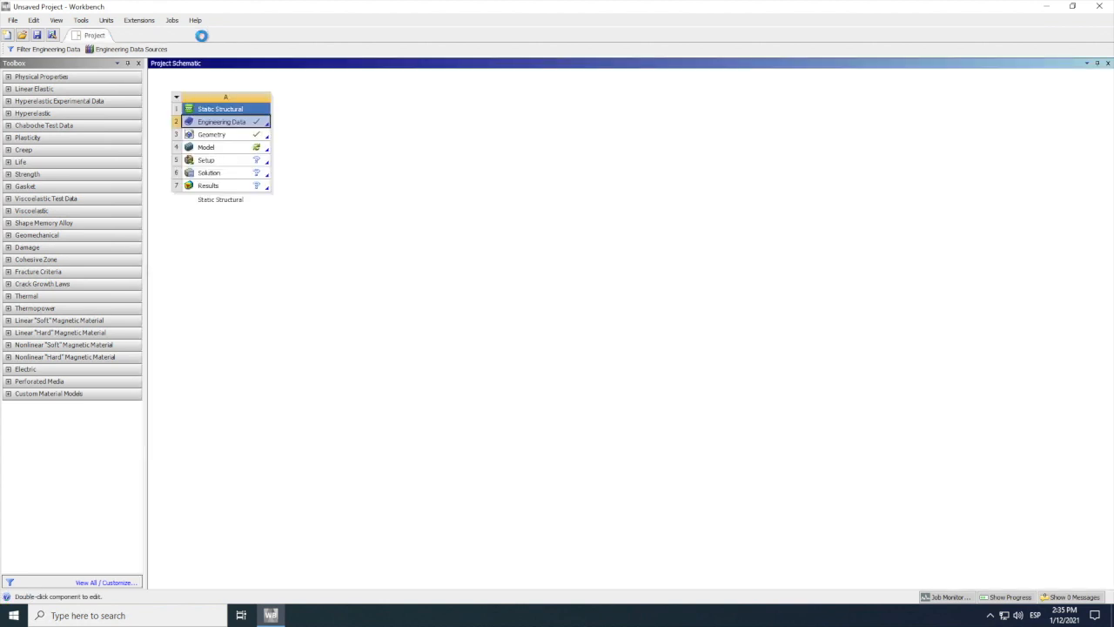
Step: Open the bracket geometry in DesignModeler and generate the pending import feature
{"action": "right_click", "coordinate": [219, 139]}
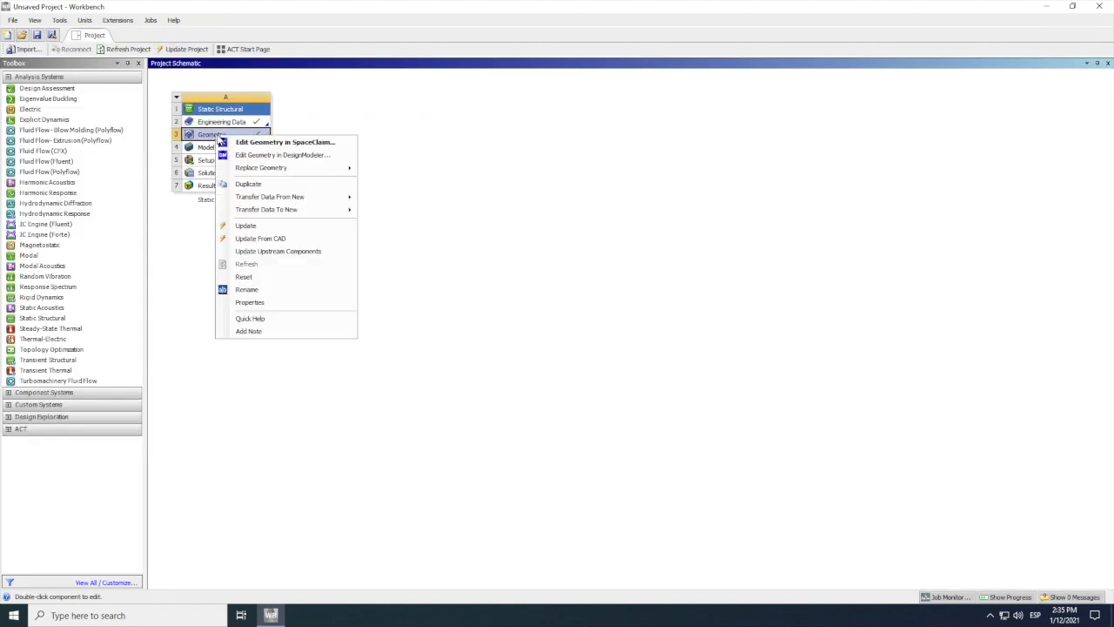
{"action": "left_click", "coordinate": [321, 156]}
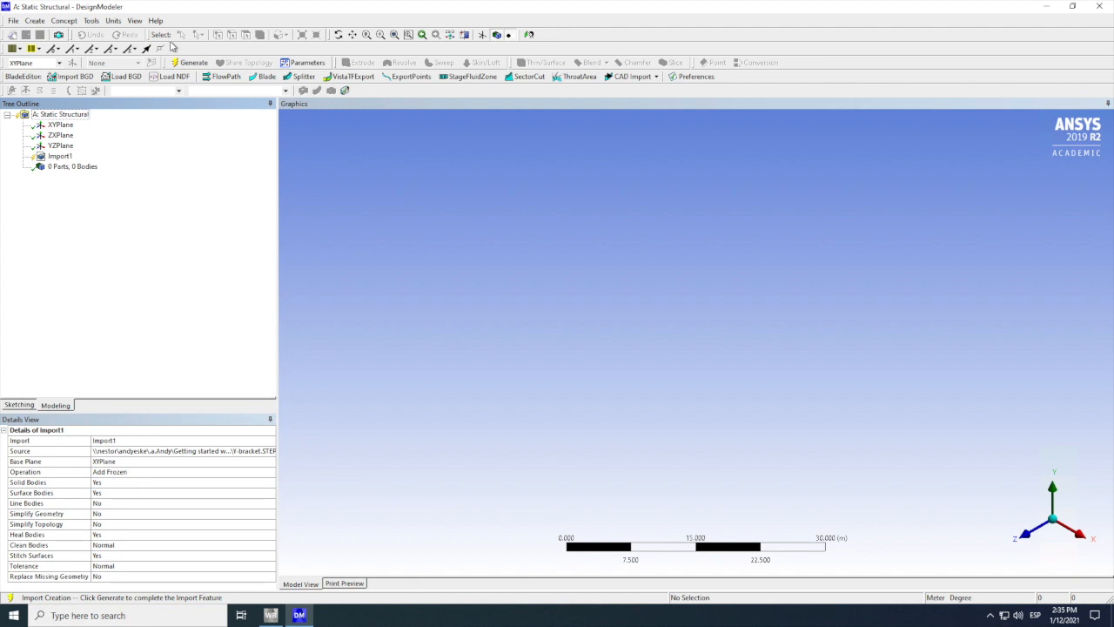
{"action": "left_click", "coordinate": [192, 65]}
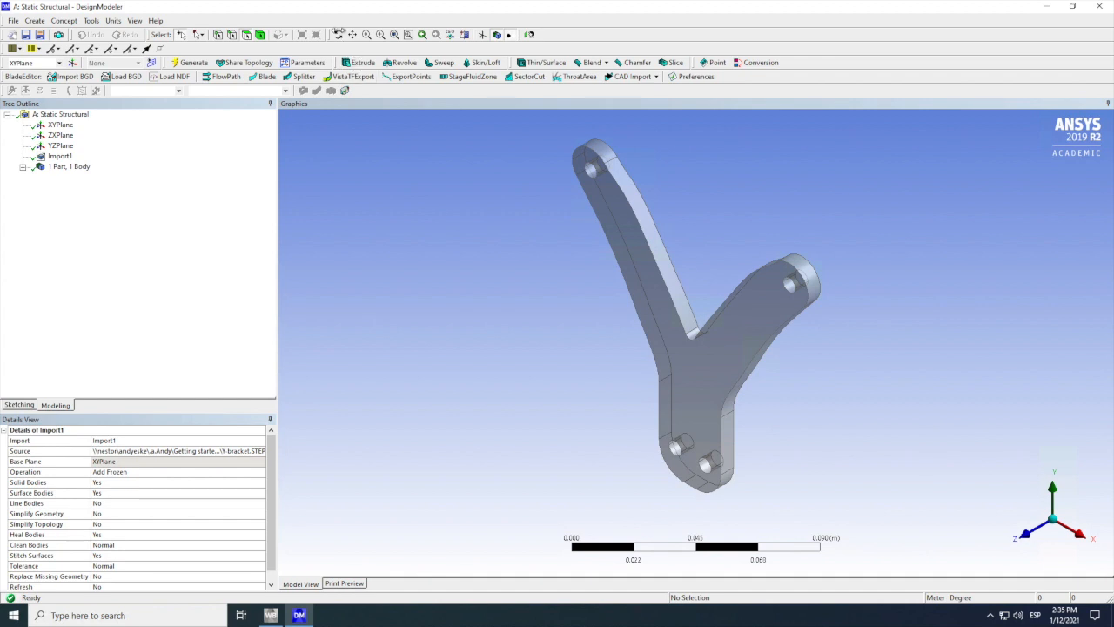
{"action": "left_click", "coordinate": [339, 35]}
{"action": "left_click_drag", "start_coordinate": [662, 391], "coordinate": [859, 465]}
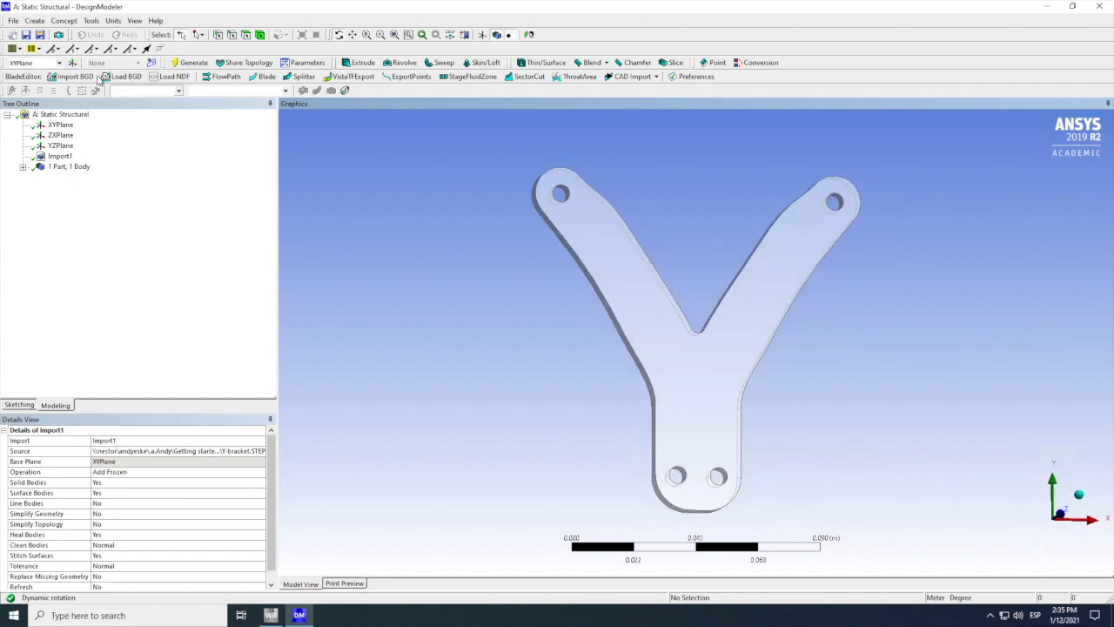
{"action": "left_click", "coordinate": [26, 35]}
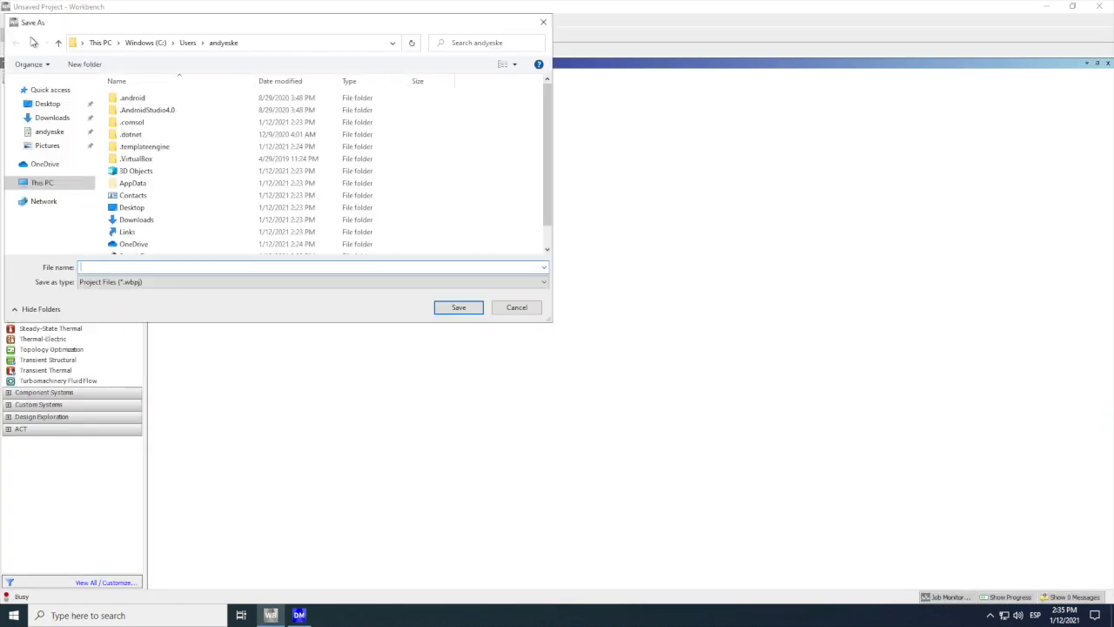
{"action": "left_click", "coordinate": [517, 309]}
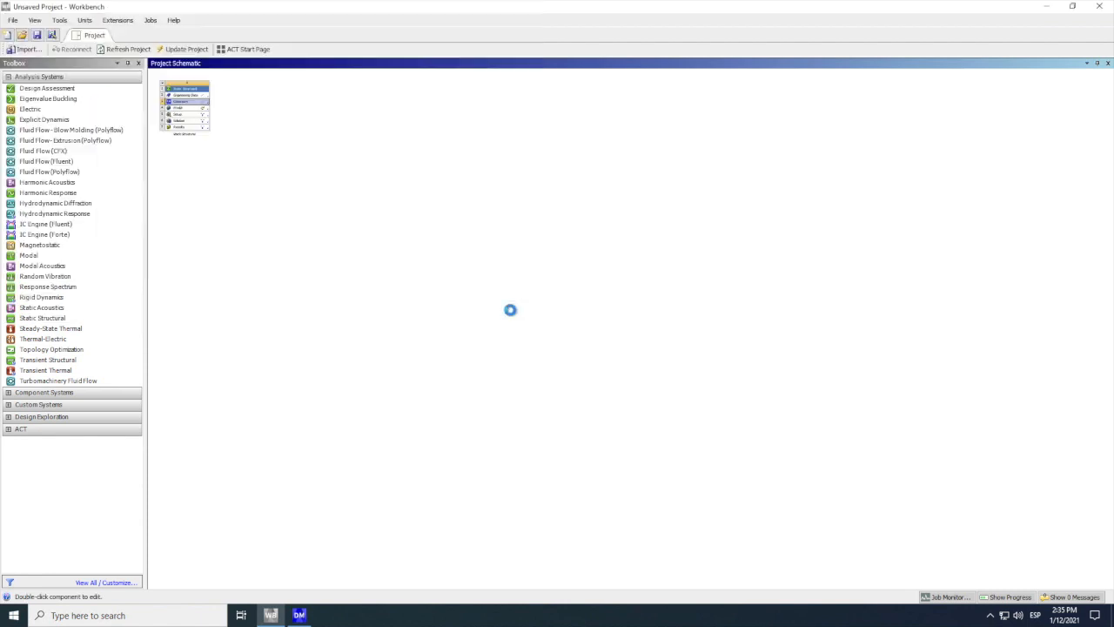
{"action": "left_click", "coordinate": [298, 616]}
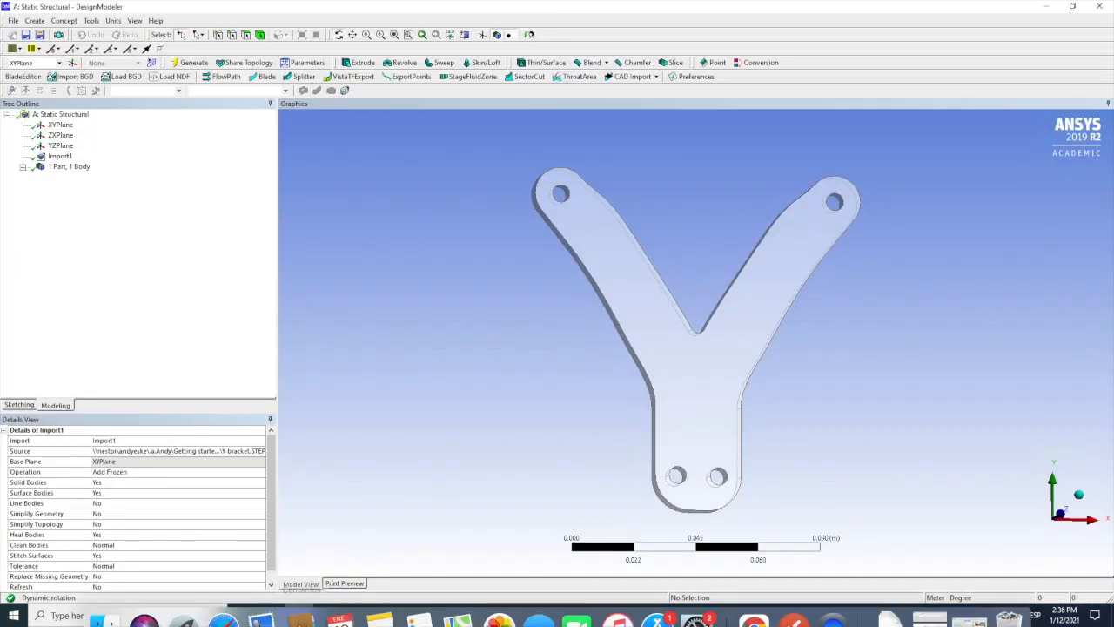
Step: Close DesignModeler and open the Static Structural model in Mechanical, dismissing the usage tips
{"action": "left_click", "coordinate": [1101, 6]}
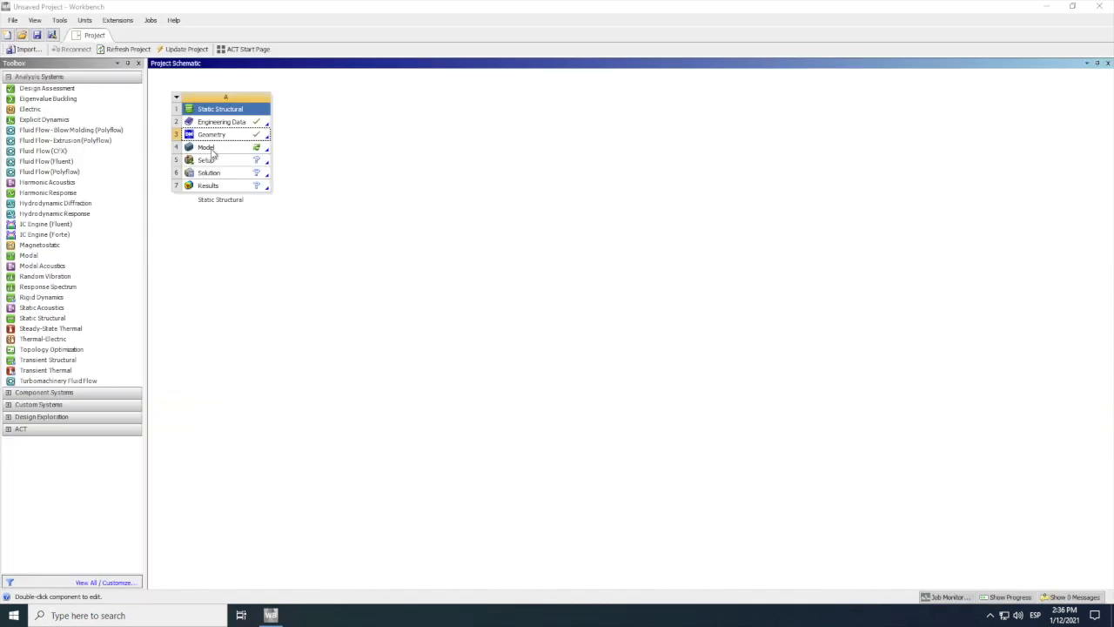
{"action": "left_click", "coordinate": [212, 151]}
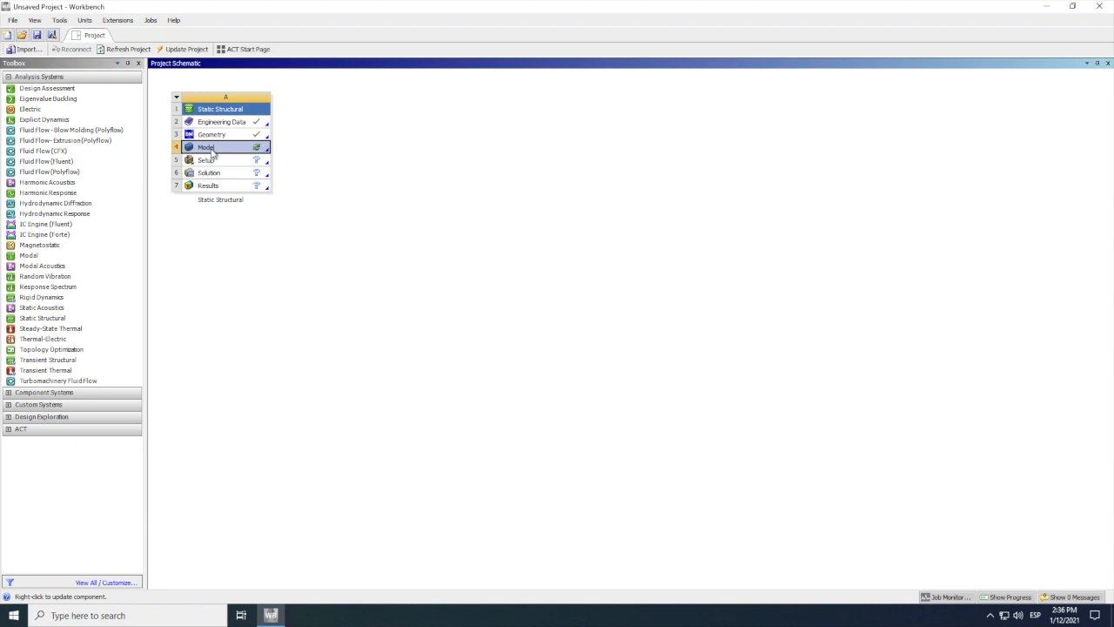
{"action": "right_click", "coordinate": [212, 151]}
{"action": "left_click", "coordinate": [244, 155]}
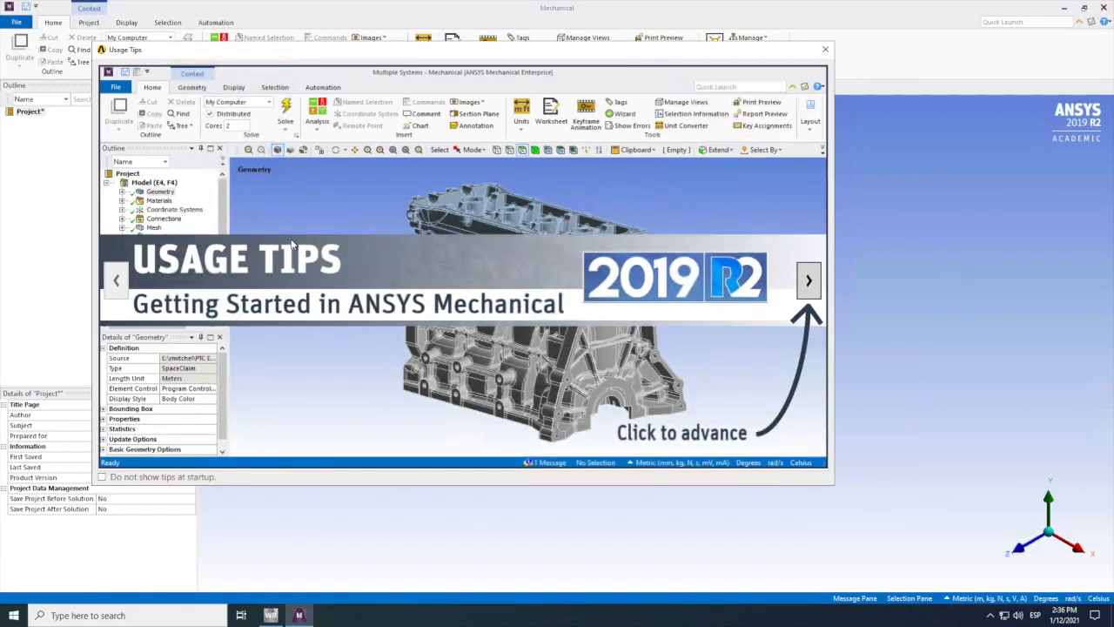
{"action": "left_click", "coordinate": [825, 49]}
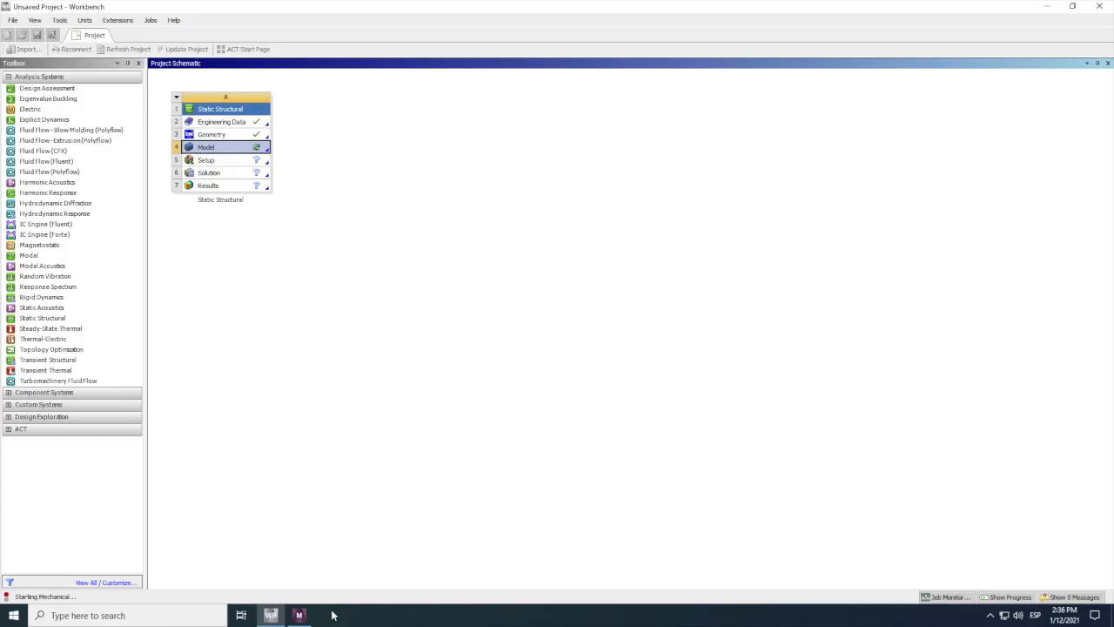
{"action": "left_click", "coordinate": [299, 615]}
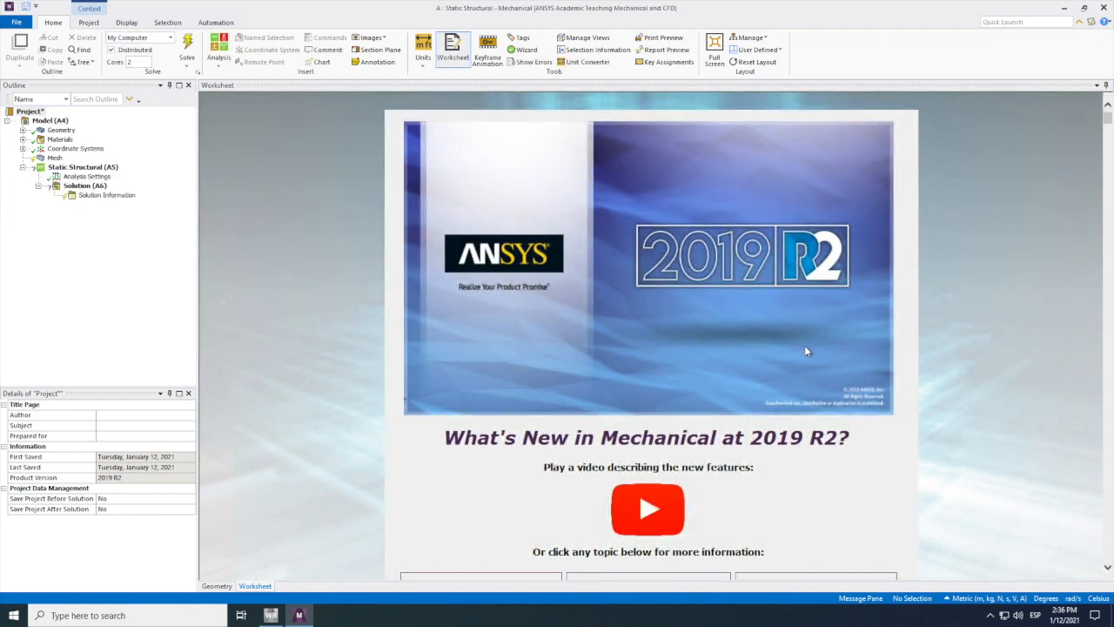
Step: Hide the What's New worksheet covering the graphics area in Mechanical
{"action": "left_click", "coordinate": [984, 369]}
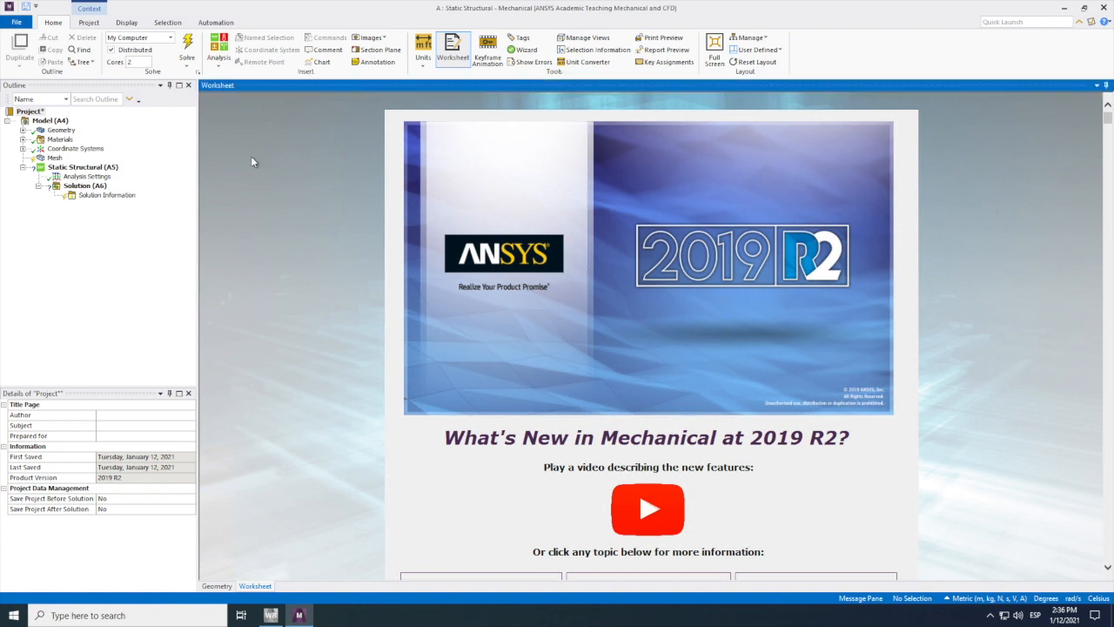
{"action": "left_click", "coordinate": [1097, 86]}
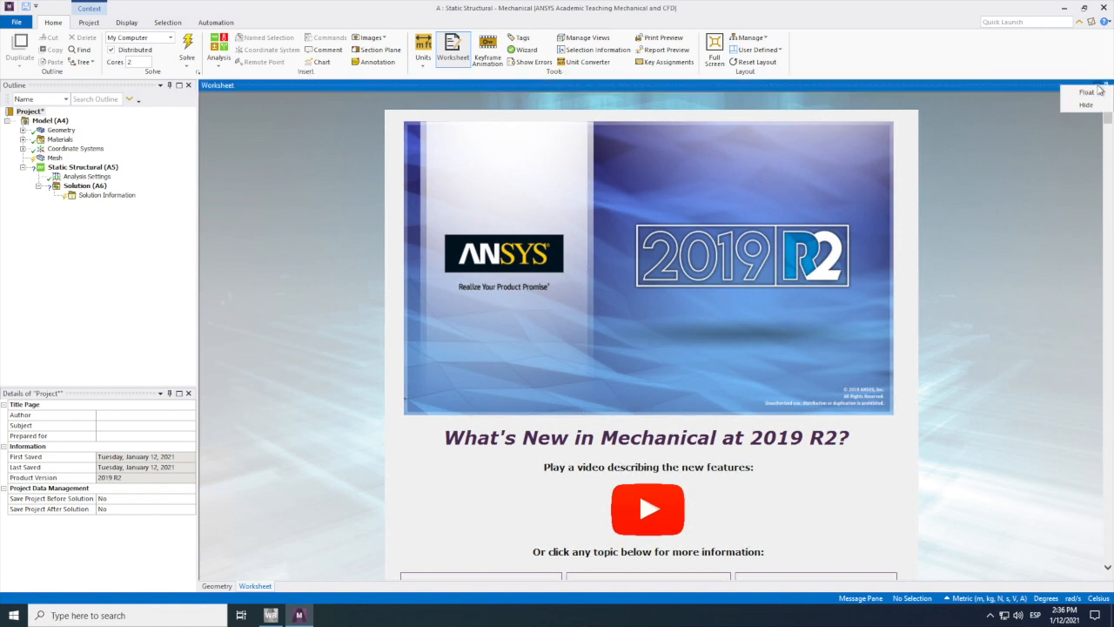
{"action": "left_click", "coordinate": [1087, 104]}
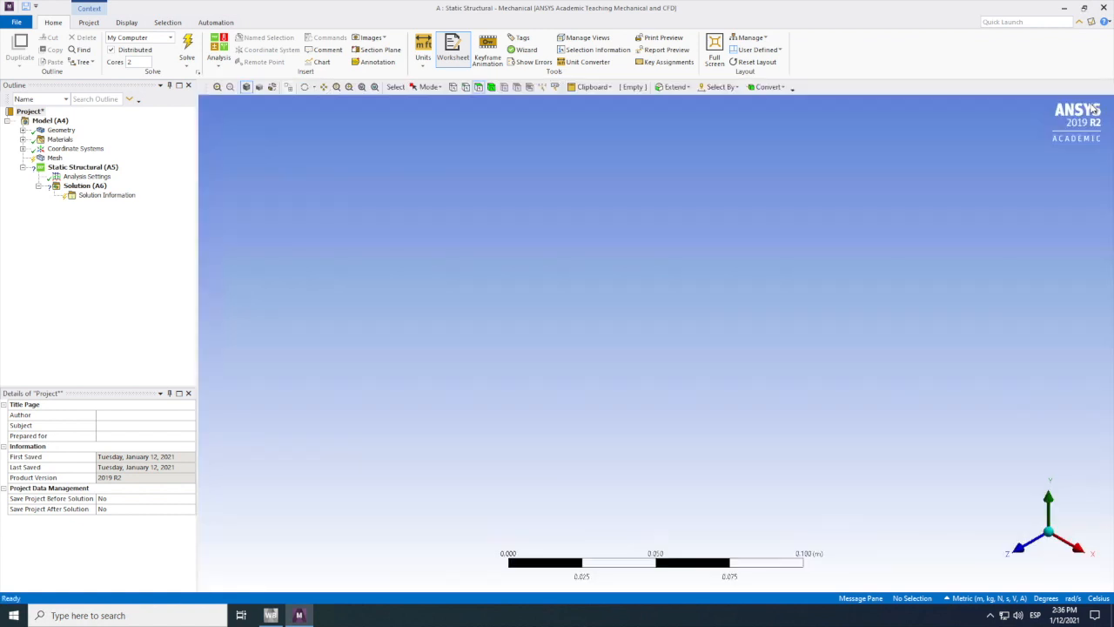
{"action": "scroll", "coordinate": [590, 320], "scroll_direction": "up", "scroll_amount": 3}
{"action": "scroll", "coordinate": [633, 319], "scroll_direction": "down", "scroll_amount": 1}
{"action": "scroll", "coordinate": [654, 343], "scroll_direction": "down", "scroll_amount": 1}
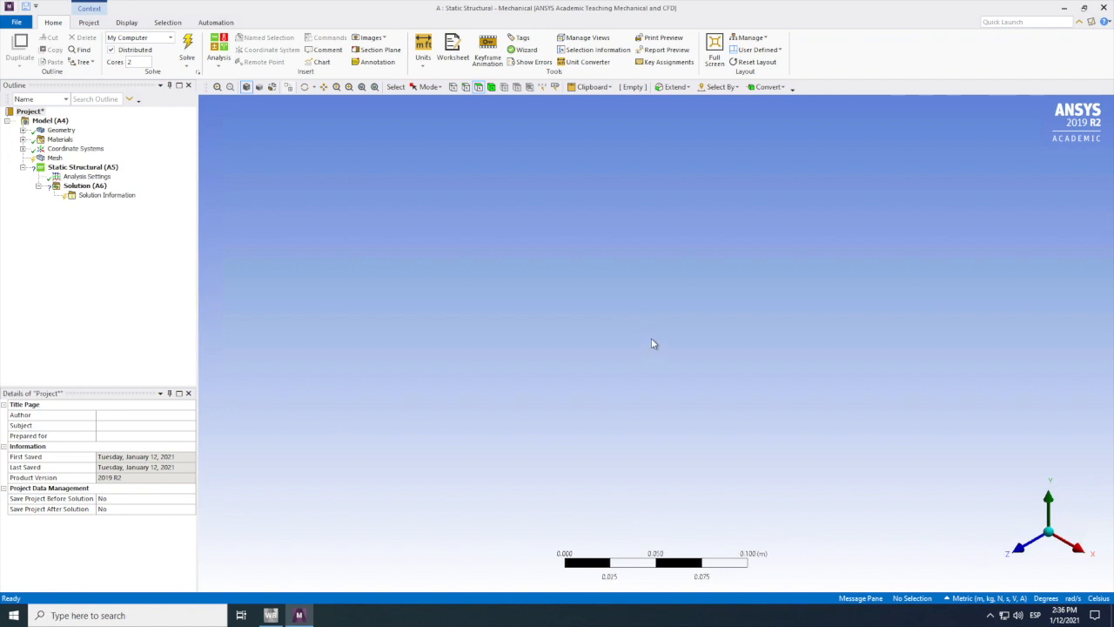
{"action": "scroll", "coordinate": [653, 341], "scroll_direction": "up", "scroll_amount": 4}
{"action": "scroll", "coordinate": [653, 340], "scroll_direction": "down", "scroll_amount": 20}
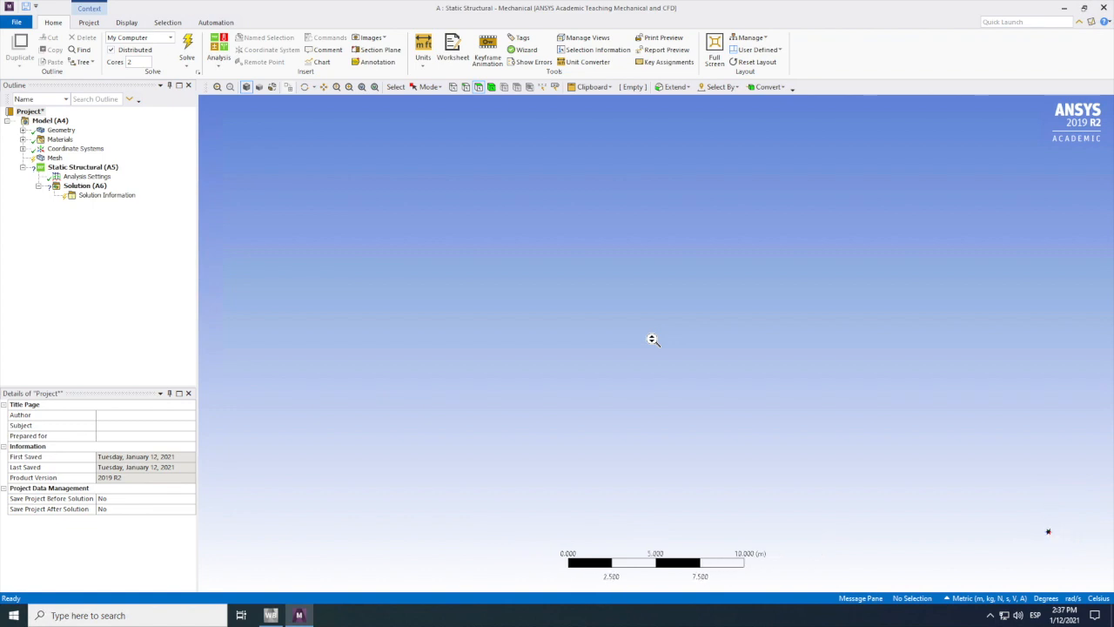
{"action": "scroll", "coordinate": [653, 339], "scroll_direction": "down", "scroll_amount": 8}
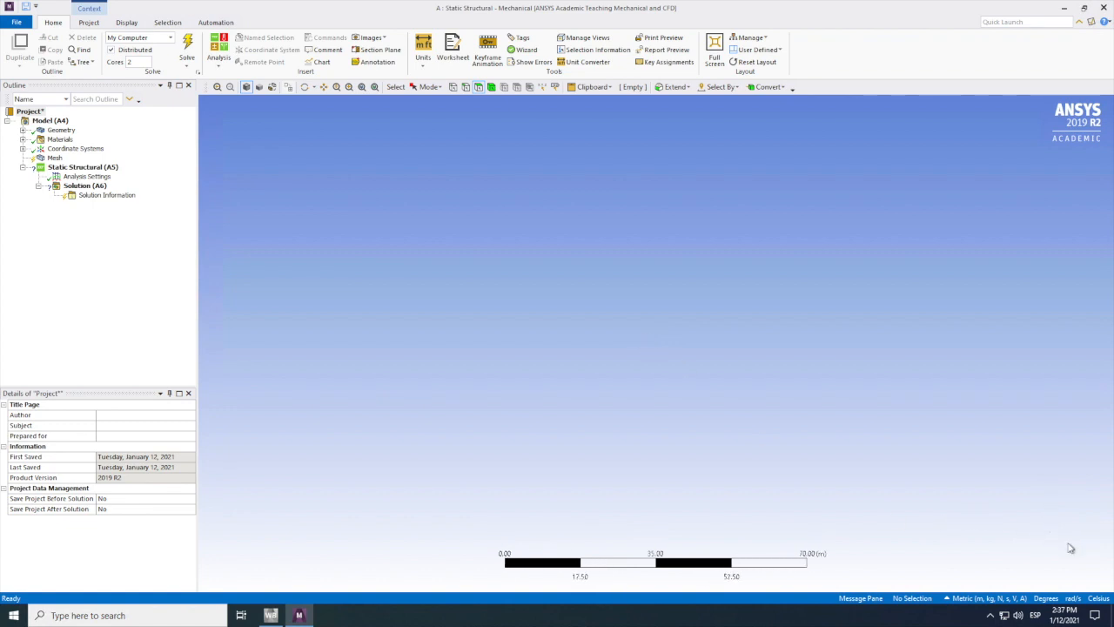
Step: Display the bracket geometry fitted to the graphics area and turn it to show its face and thickness
{"action": "scroll", "coordinate": [1055, 536], "scroll_direction": "up", "scroll_amount": 16}
{"action": "scroll", "coordinate": [1056, 537], "scroll_direction": "up", "scroll_amount": 1}
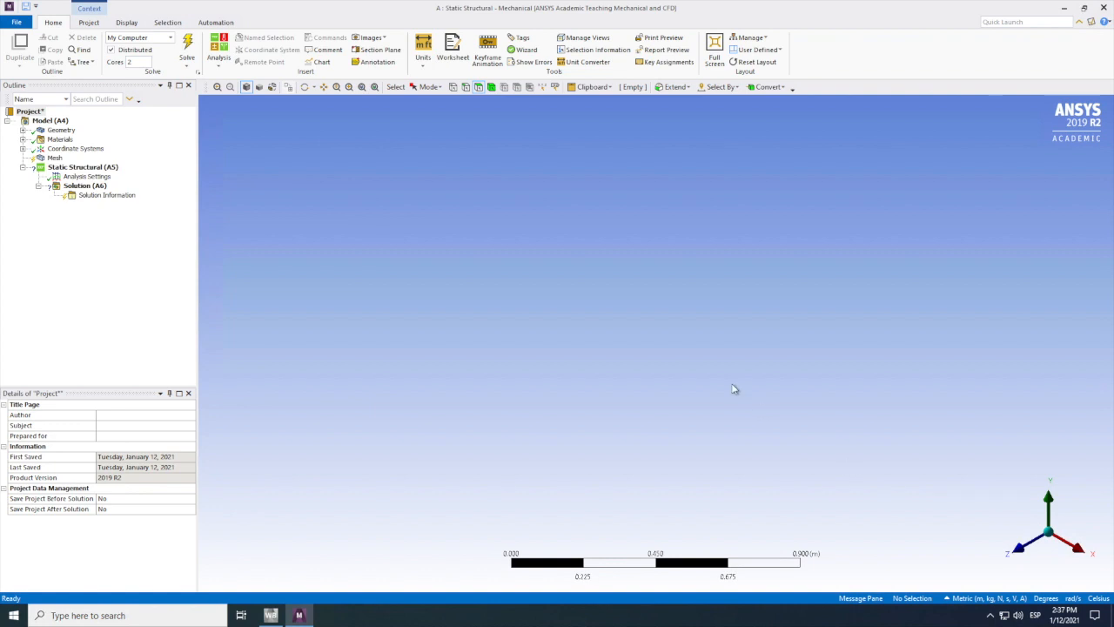
{"action": "left_click", "coordinate": [363, 89]}
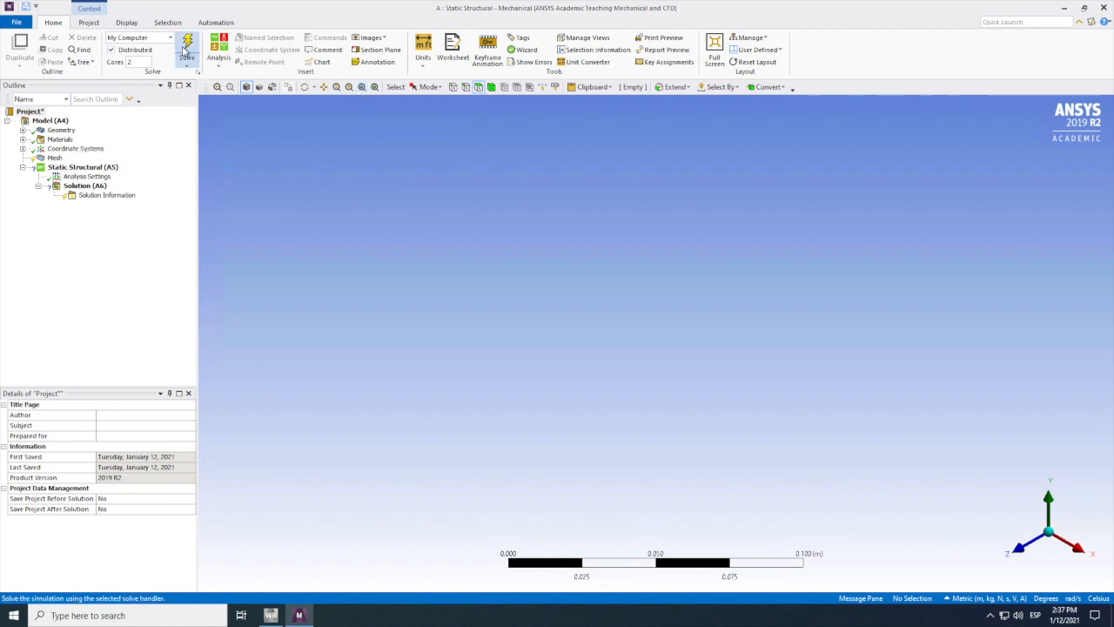
{"action": "left_click", "coordinate": [61, 130]}
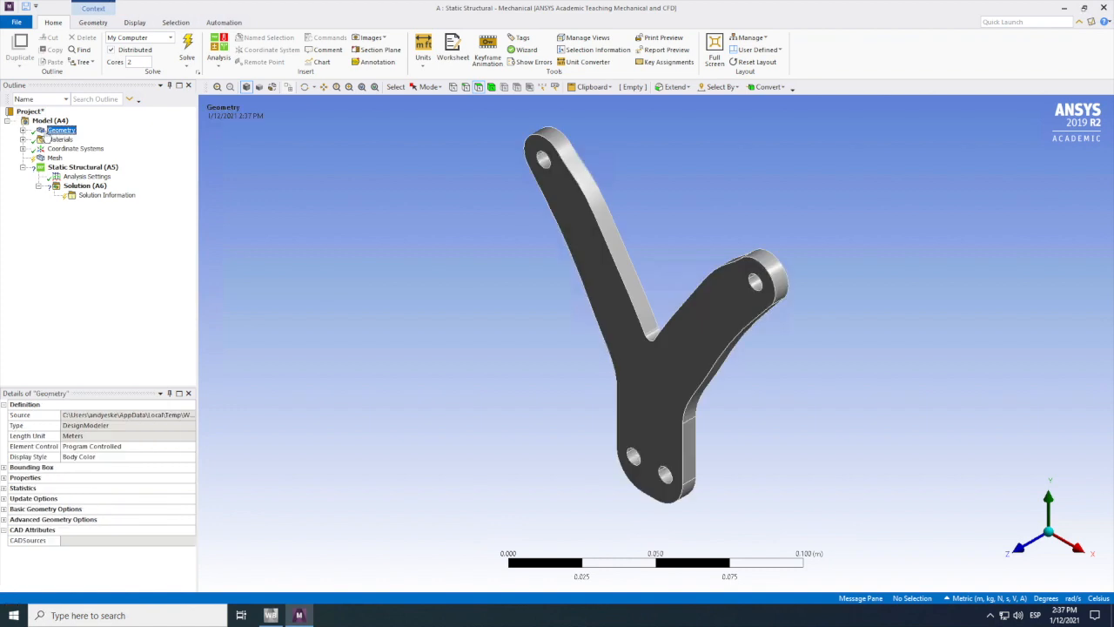
{"action": "left_click", "coordinate": [305, 87]}
{"action": "left_click_drag", "start_coordinate": [535, 391], "coordinate": [550, 391]}
Step: Assign Aluminum Alloy as the material of the Y-bracket body
{"action": "left_click", "coordinate": [24, 130]}
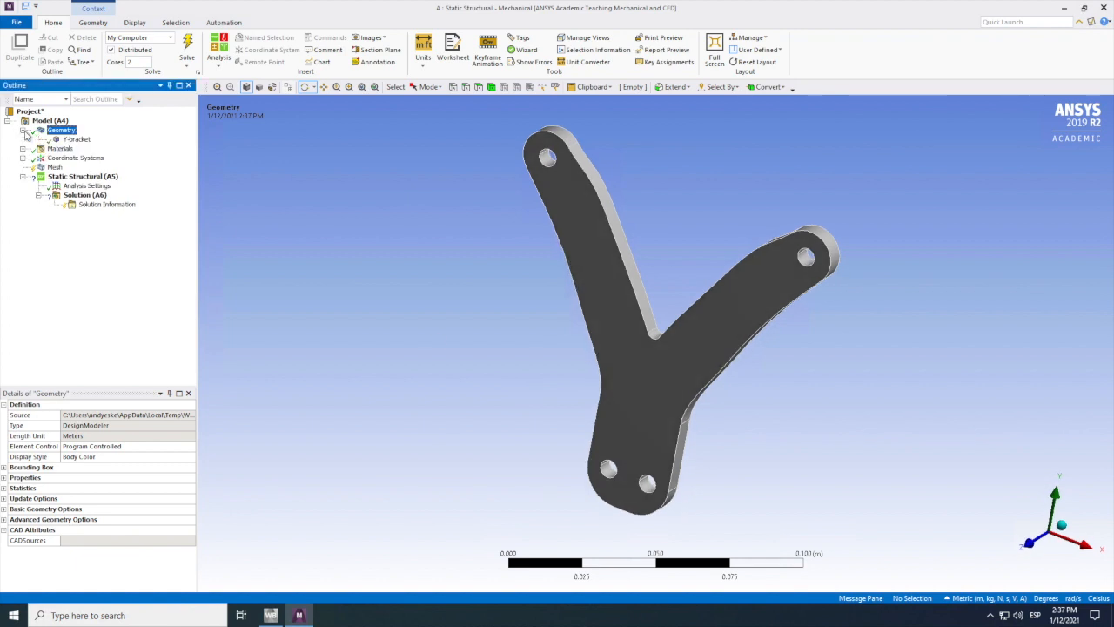
{"action": "left_click", "coordinate": [76, 139]}
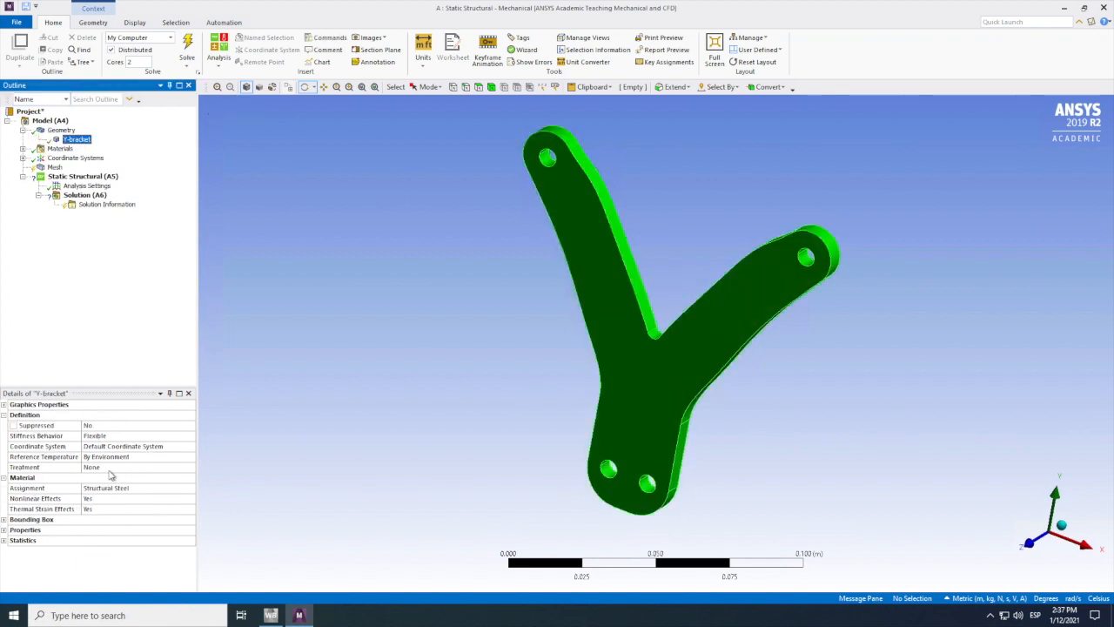
{"action": "left_click", "coordinate": [121, 492]}
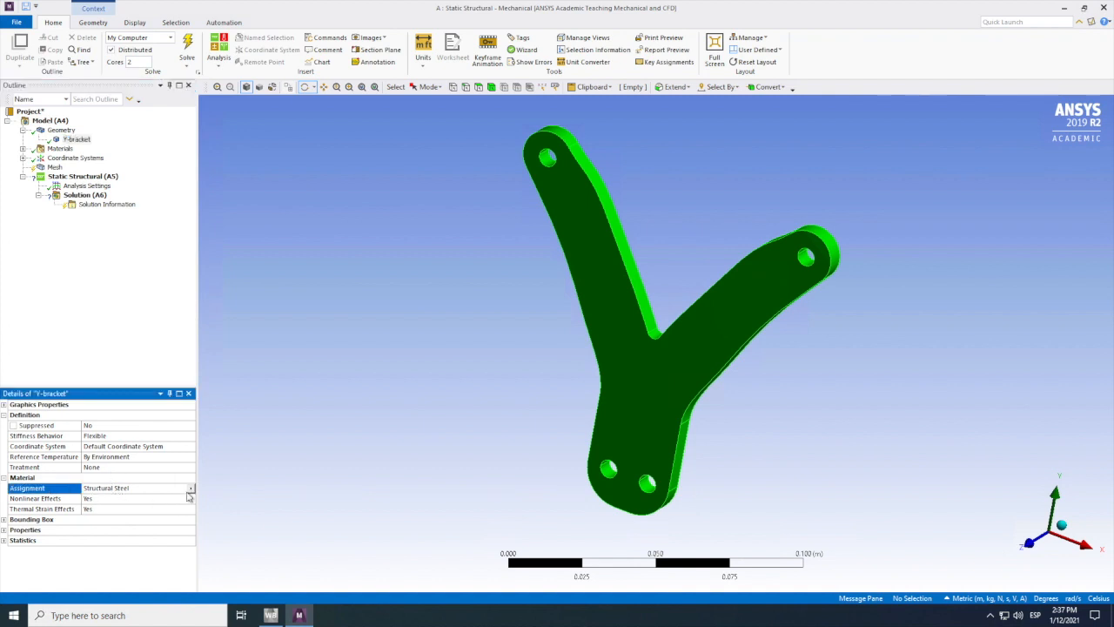
{"action": "left_click", "coordinate": [190, 490]}
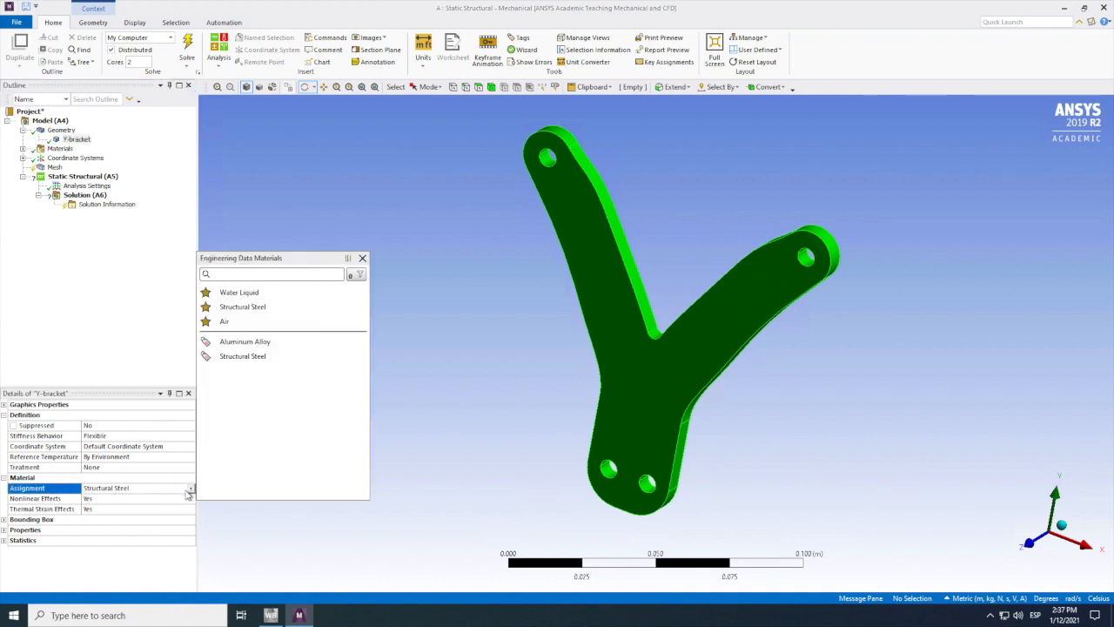
{"action": "left_click", "coordinate": [240, 342]}
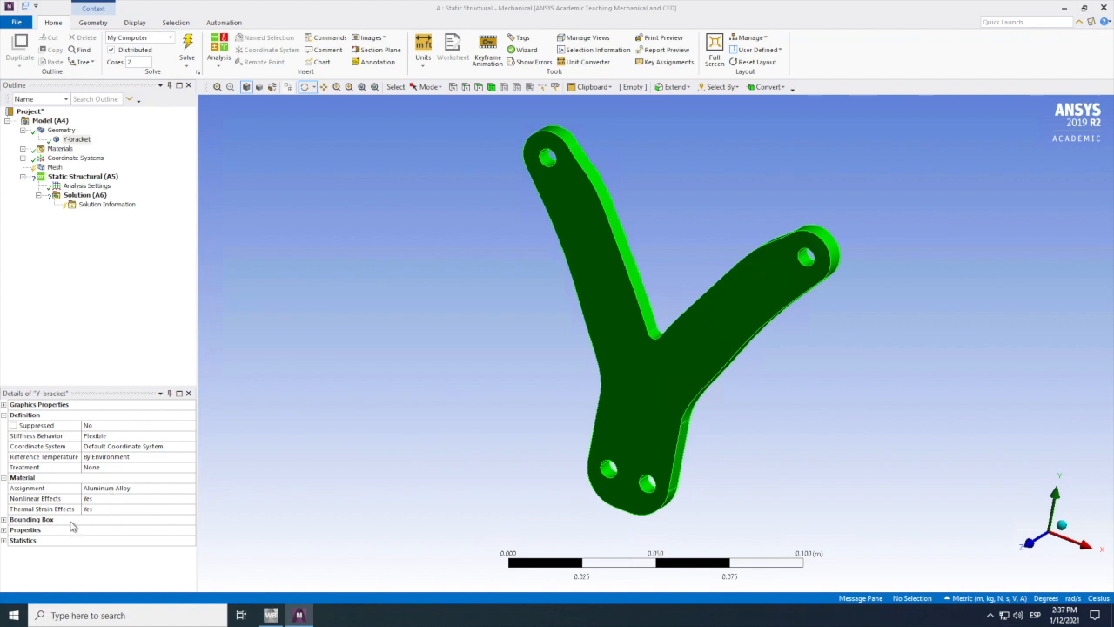
Step: Examine the Y-bracket's bounding box and statistics, then the model's materials and coordinate systems
{"action": "left_click", "coordinate": [5, 520]}
{"action": "left_click", "coordinate": [4, 520]}
{"action": "left_click", "coordinate": [5, 541]}
{"action": "left_click", "coordinate": [4, 540]}
{"action": "left_click", "coordinate": [5, 415]}
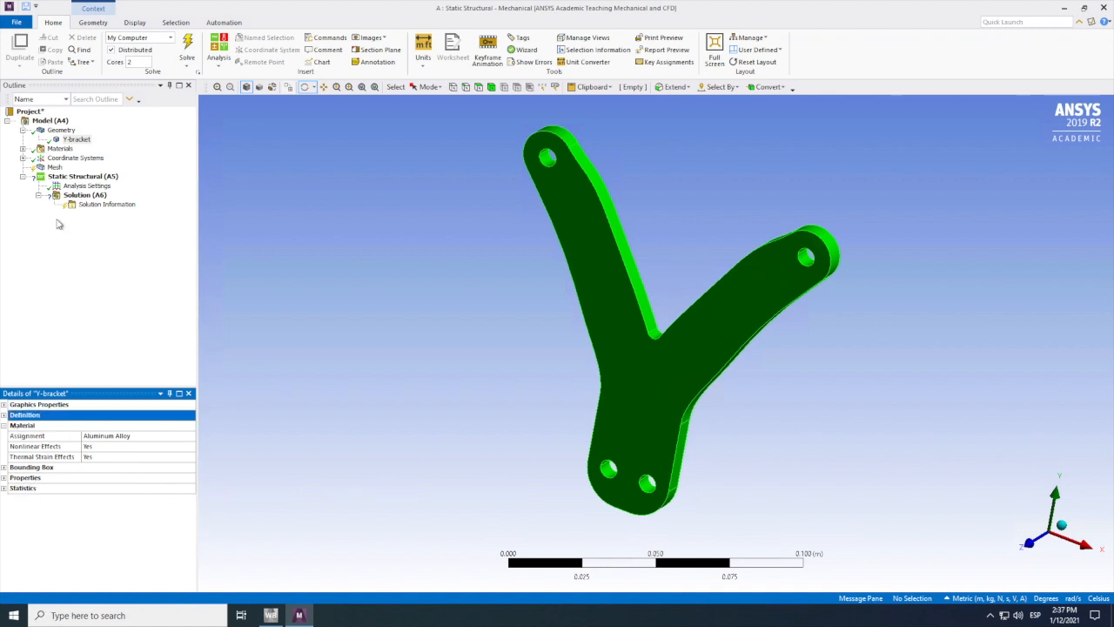
{"action": "left_click", "coordinate": [60, 149]}
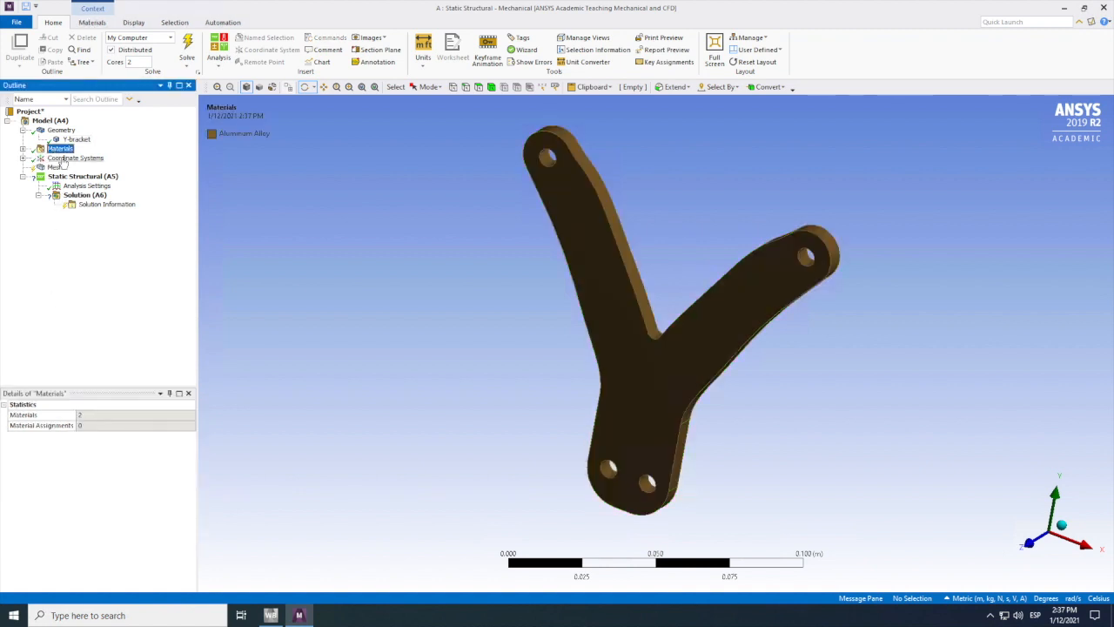
{"action": "left_click", "coordinate": [54, 159]}
Step: Generate the mesh of the Y-bracket with the default settings
{"action": "left_click", "coordinate": [56, 169]}
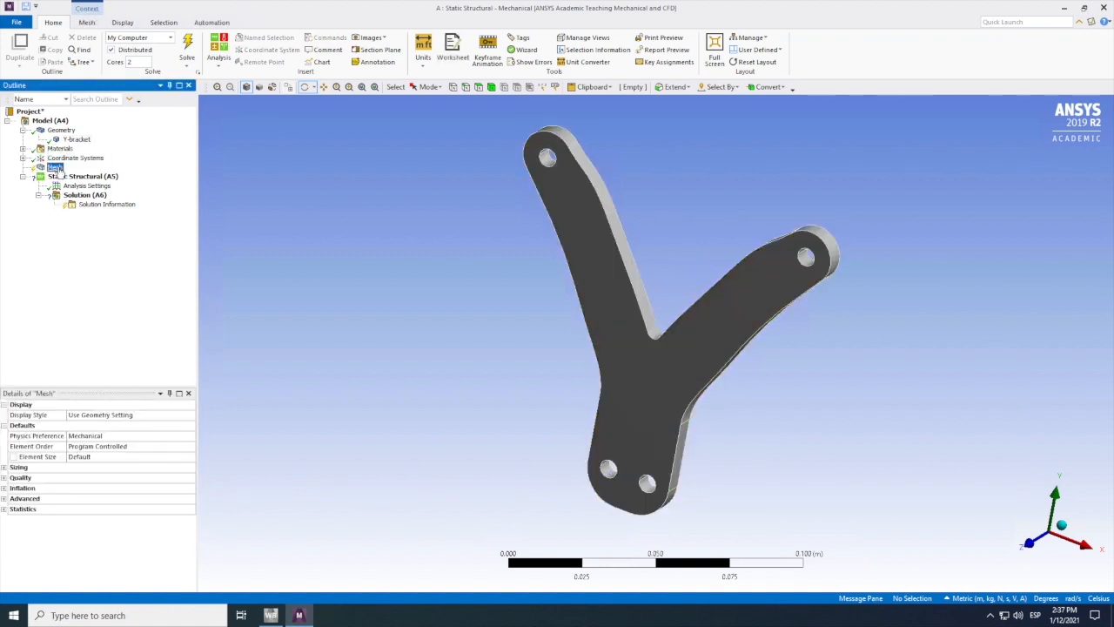
{"action": "right_click", "coordinate": [61, 172]}
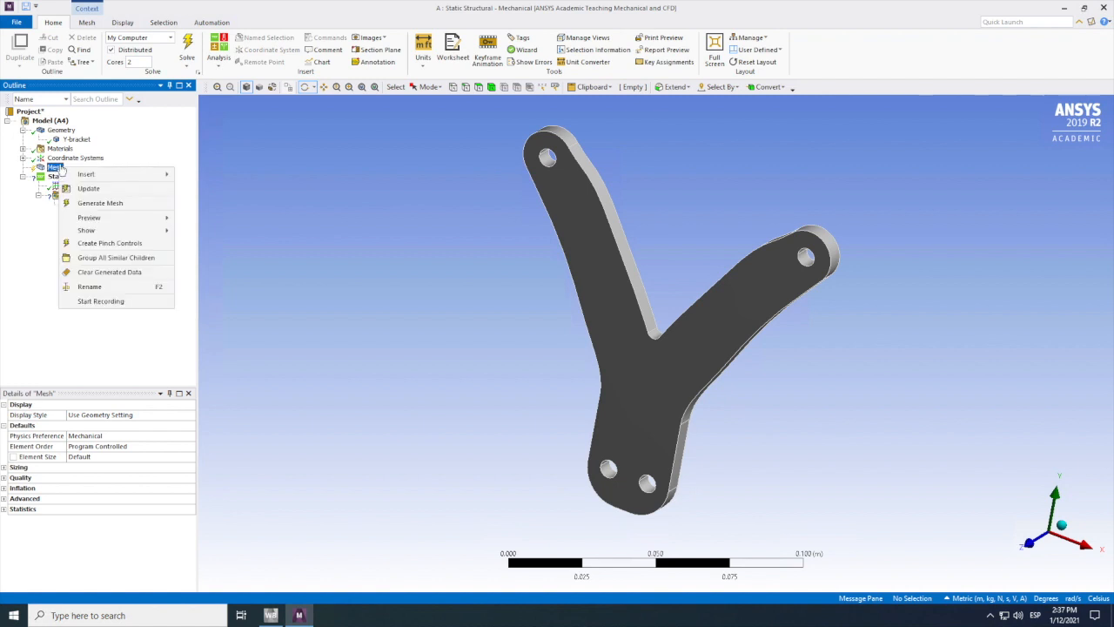
{"action": "left_click", "coordinate": [100, 203]}
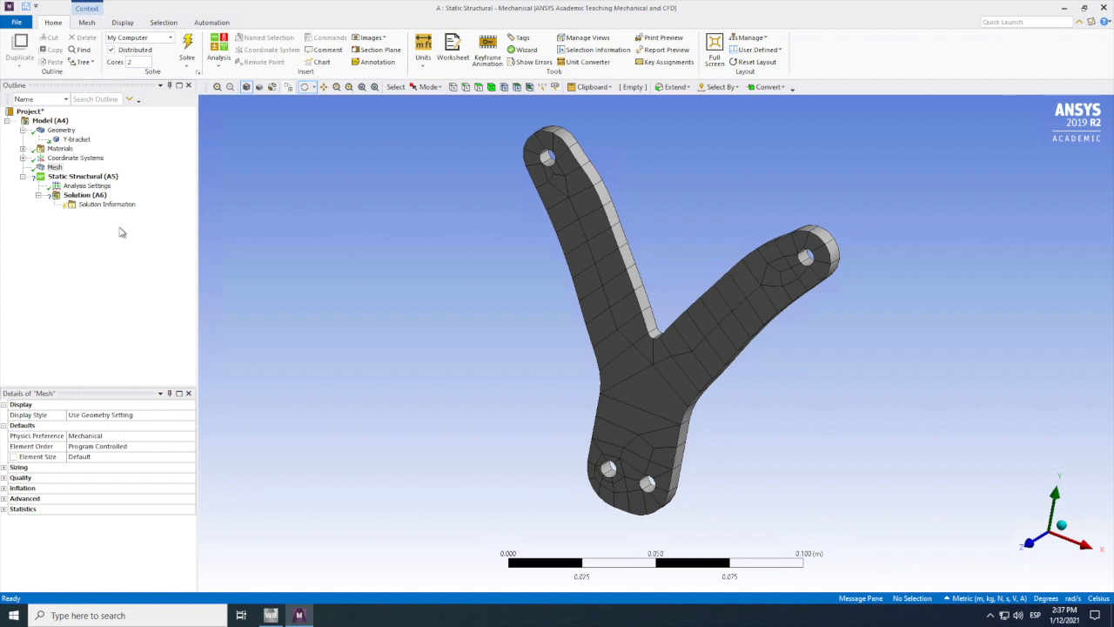
{"action": "right_click", "coordinate": [54, 168]}
{"action": "left_click", "coordinate": [425, 275]}
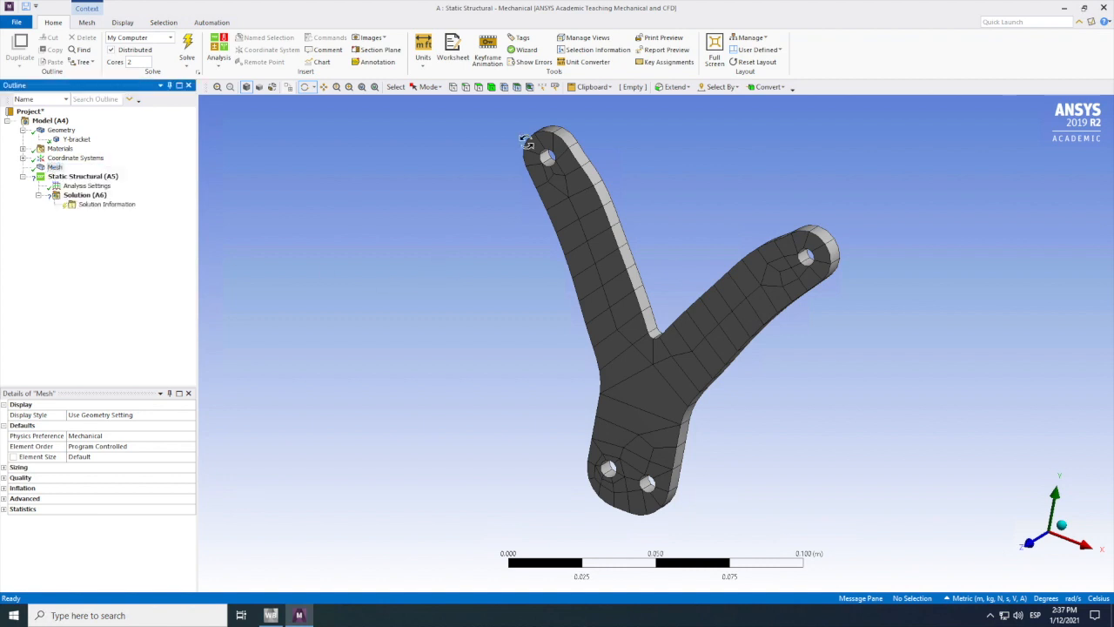
Step: Set selection to edges and select the edges around the outline of the bracket's front face
{"action": "left_click", "coordinate": [466, 87]}
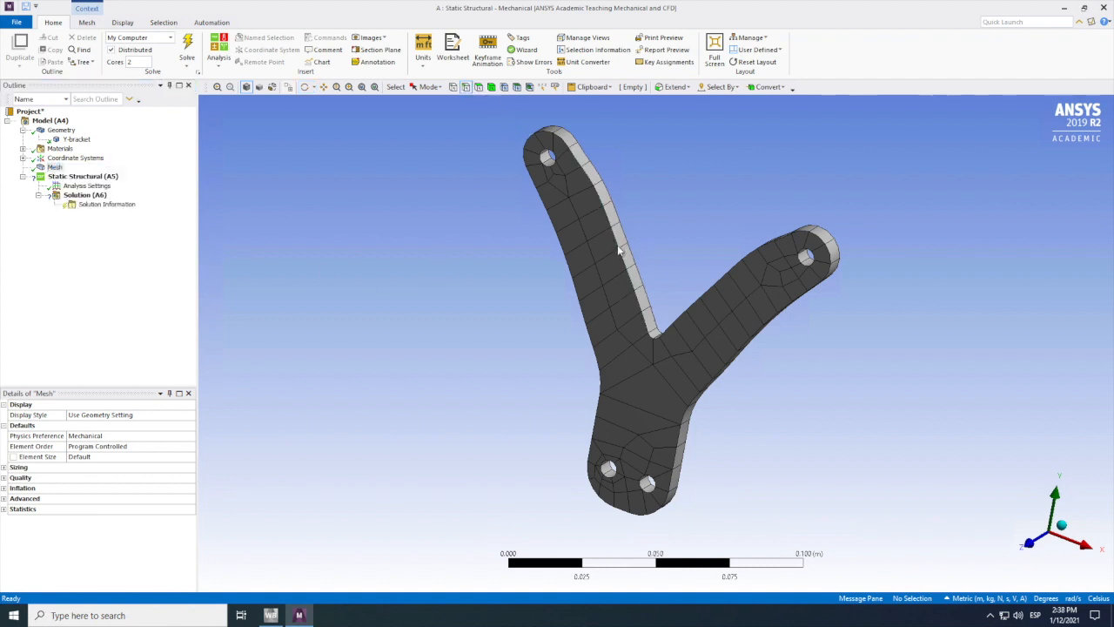
{"action": "left_click", "coordinate": [620, 248]}
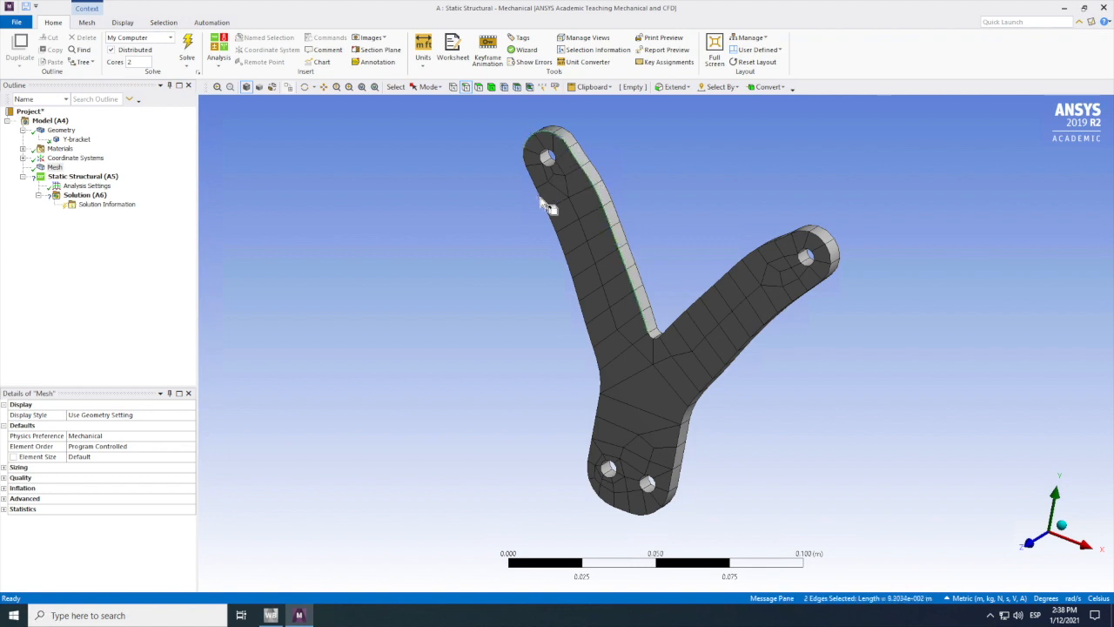
{"action": "left_click", "coordinate": [529, 168], "text": "ctrl"}
{"action": "left_click", "coordinate": [531, 182], "text": "ctrl"}
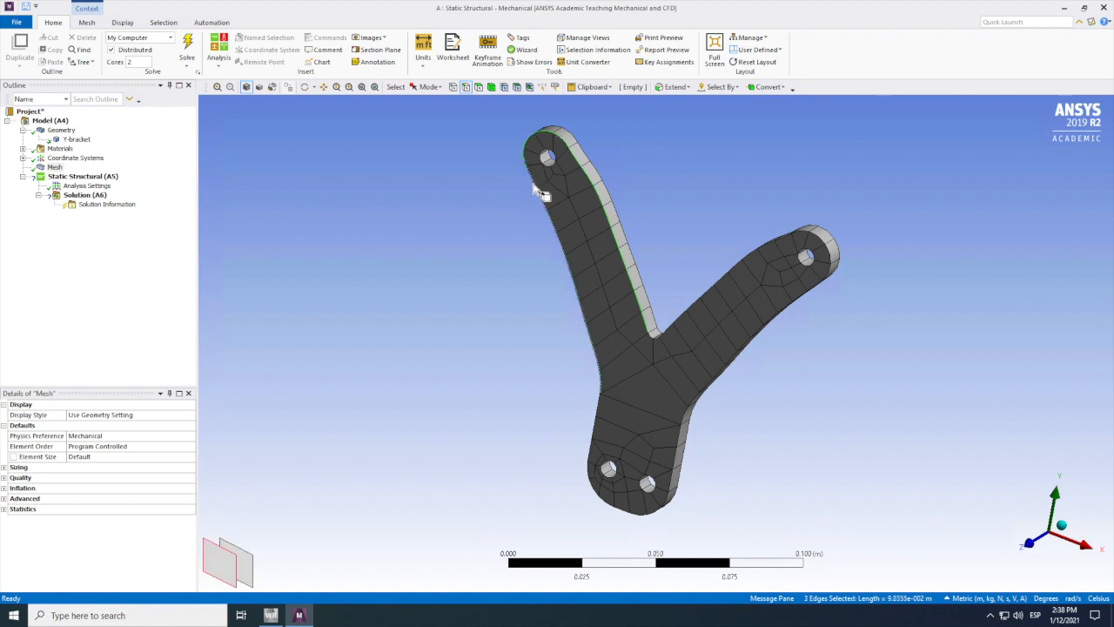
{"action": "left_click", "coordinate": [601, 373], "text": "ctrl"}
{"action": "left_click", "coordinate": [598, 412], "text": "ctrl"}
{"action": "left_click", "coordinate": [588, 482], "text": "ctrl"}
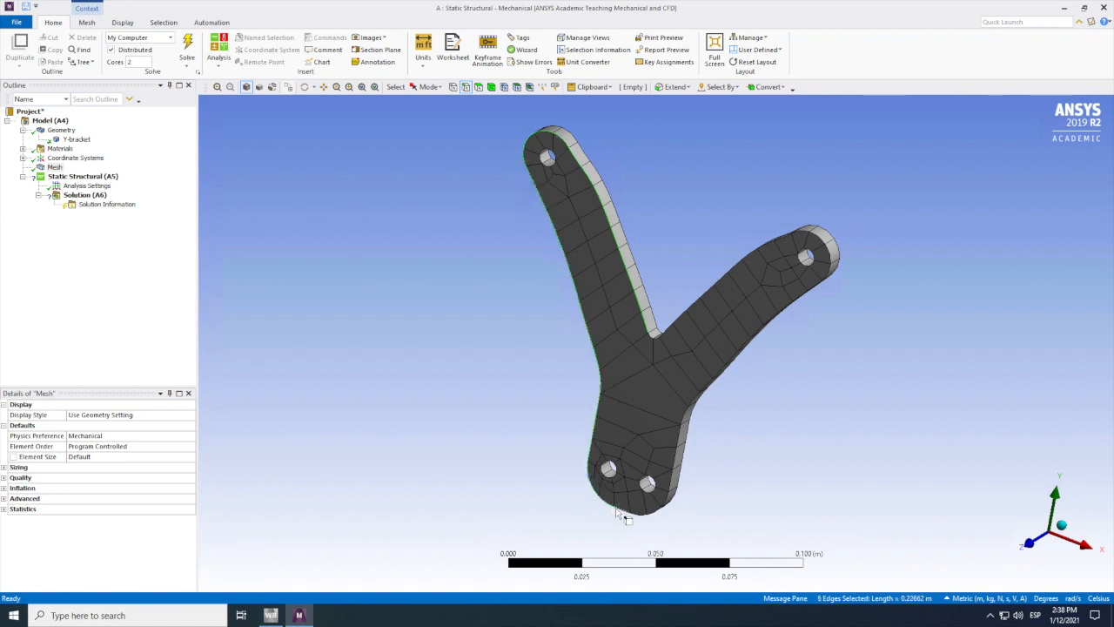
{"action": "left_click", "coordinate": [643, 516], "text": "ctrl"}
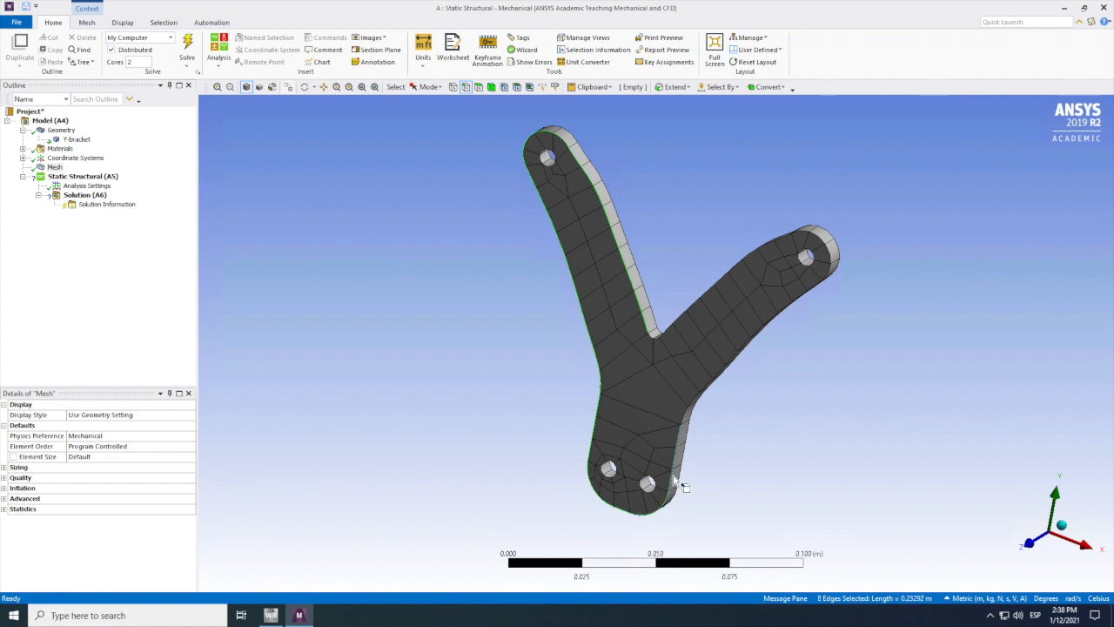
{"action": "left_click", "coordinate": [688, 416], "text": "ctrl"}
{"action": "left_click", "coordinate": [716, 389], "text": "ctrl"}
{"action": "left_click", "coordinate": [831, 265], "text": "ctrl"}
{"action": "left_click", "coordinate": [784, 234], "text": "ctrl"}
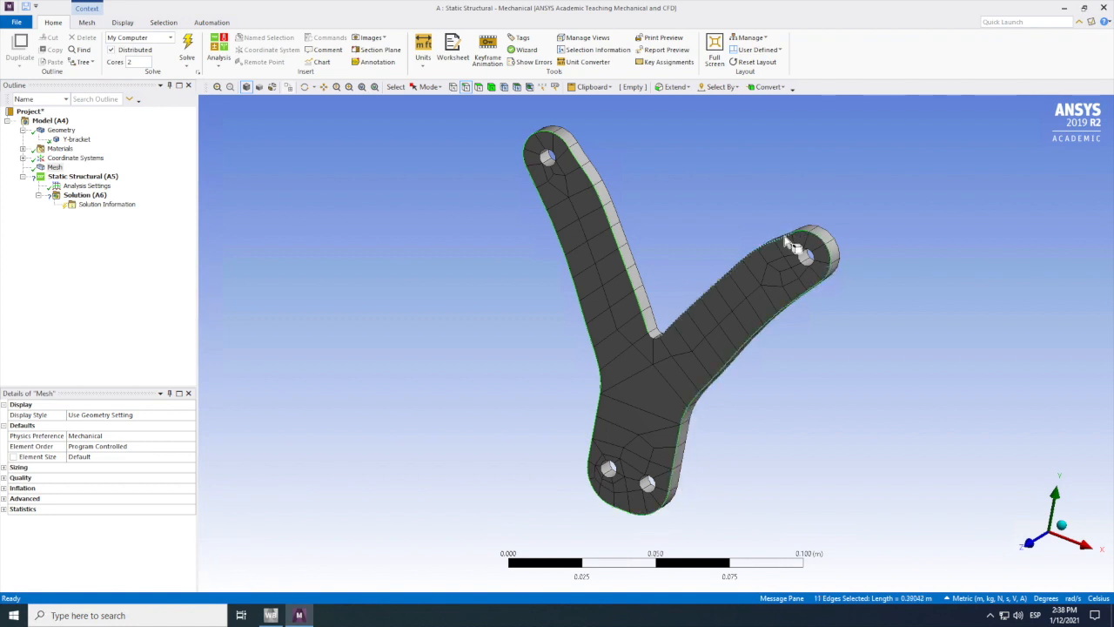
{"action": "left_click", "coordinate": [665, 342], "text": "ctrl"}
{"action": "left_click", "coordinate": [652, 339], "text": "ctrl"}
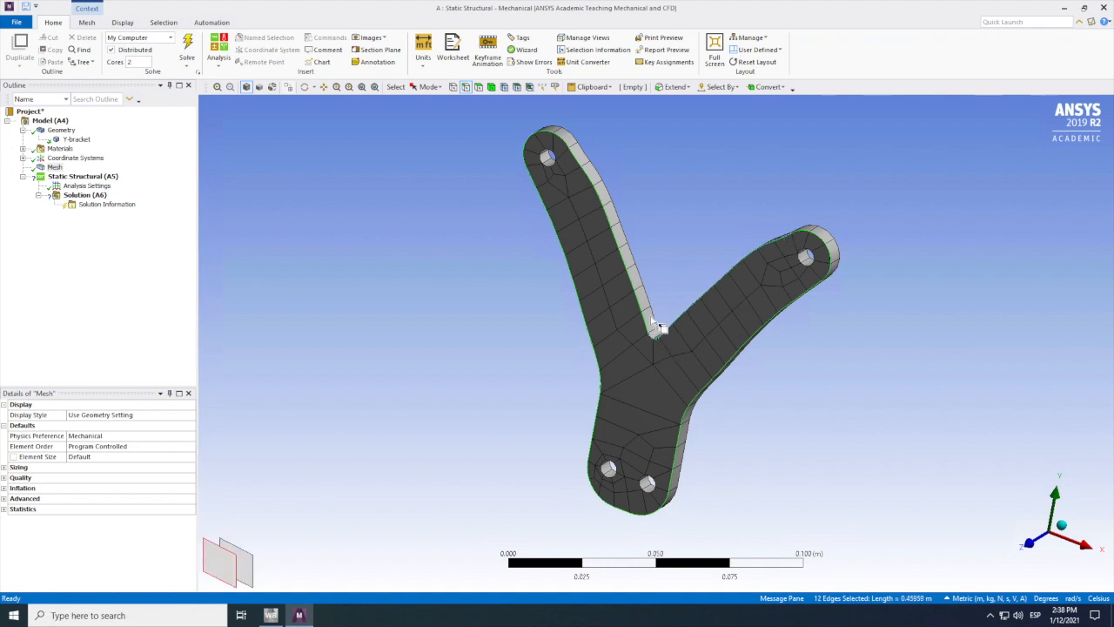
{"action": "left_click", "coordinate": [651, 312], "text": "ctrl"}
{"action": "left_click", "coordinate": [572, 132], "text": "ctrl"}
Step: Turn the bracket to its rear face and select all edges of that face's outer contour
{"action": "left_click", "coordinate": [305, 88]}
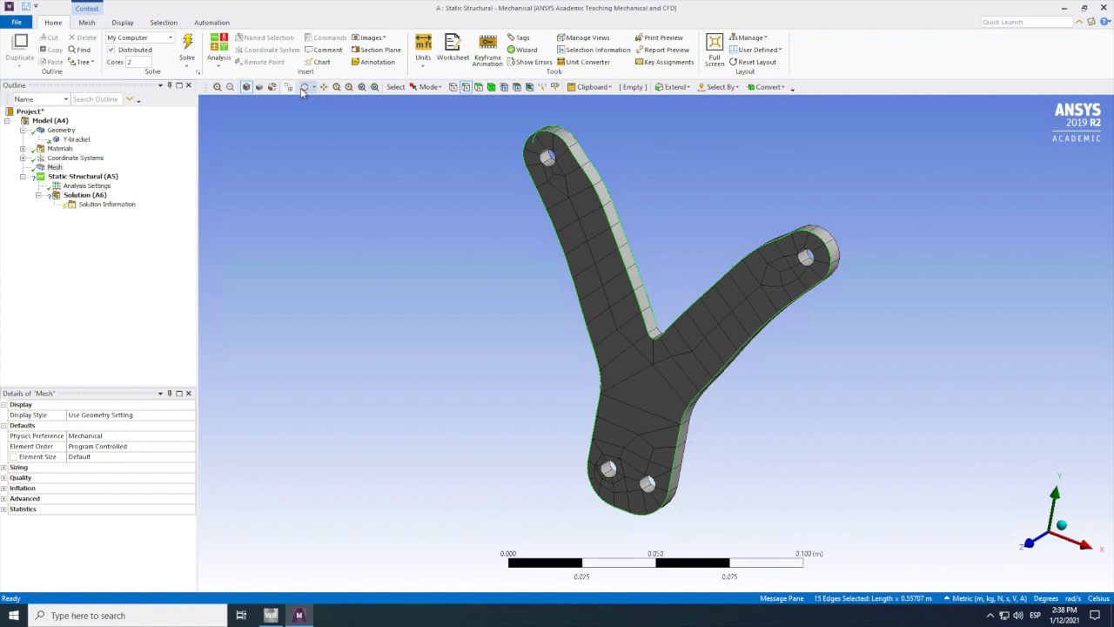
{"action": "mouse_move", "coordinate": [566, 285]}
{"action": "left_mouse_down"}
{"action": "mouse_move", "coordinate": [589, 298]}
{"action": "mouse_move", "coordinate": [676, 304]}
{"action": "mouse_move", "coordinate": [525, 253]}
{"action": "mouse_move", "coordinate": [608, 339]}
{"action": "mouse_move", "coordinate": [548, 273]}
{"action": "left_mouse_up"}
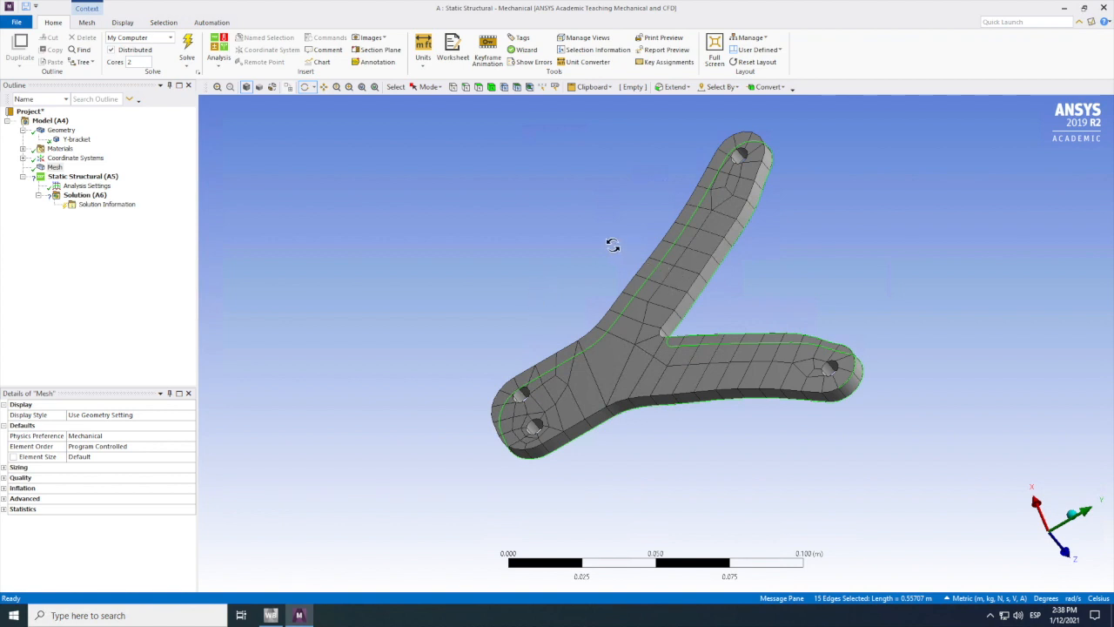
{"action": "left_click", "coordinate": [699, 310]}
{"action": "left_click_drag", "start_coordinate": [736, 303], "coordinate": [722, 308]}
{"action": "left_click", "coordinate": [466, 86]}
{"action": "left_click", "coordinate": [666, 229]}
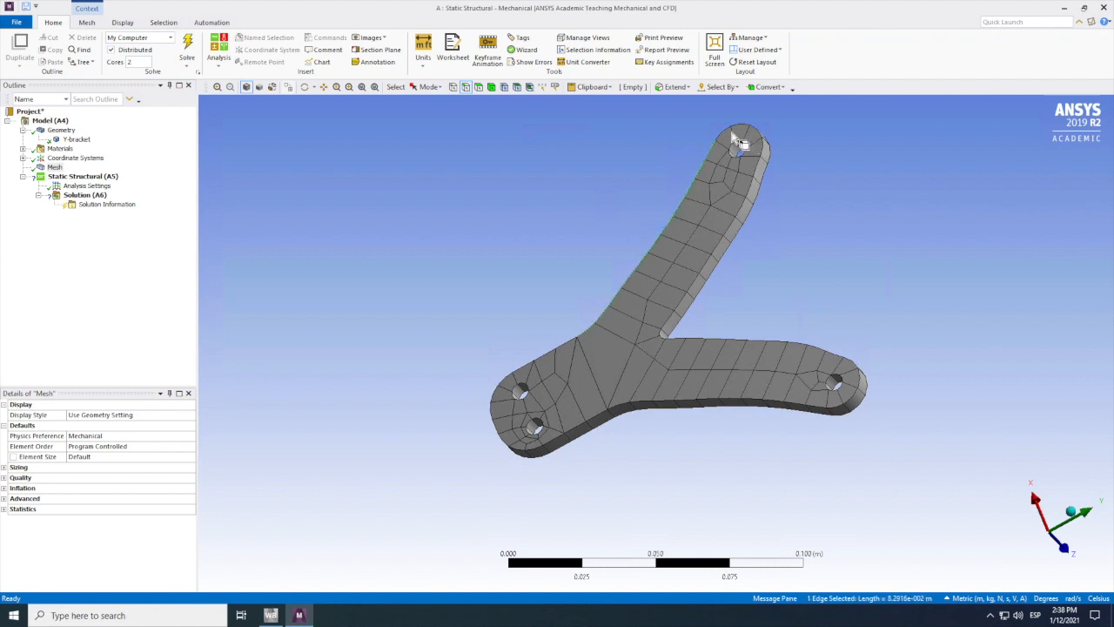
{"action": "left_click", "coordinate": [758, 161], "text": "ctrl"}
{"action": "left_click", "coordinate": [662, 335], "text": "ctrl"}
{"action": "left_click", "coordinate": [675, 340], "text": "ctrl"}
{"action": "left_click", "coordinate": [851, 364], "text": "ctrl"}
{"action": "left_click", "coordinate": [837, 410], "text": "ctrl"}
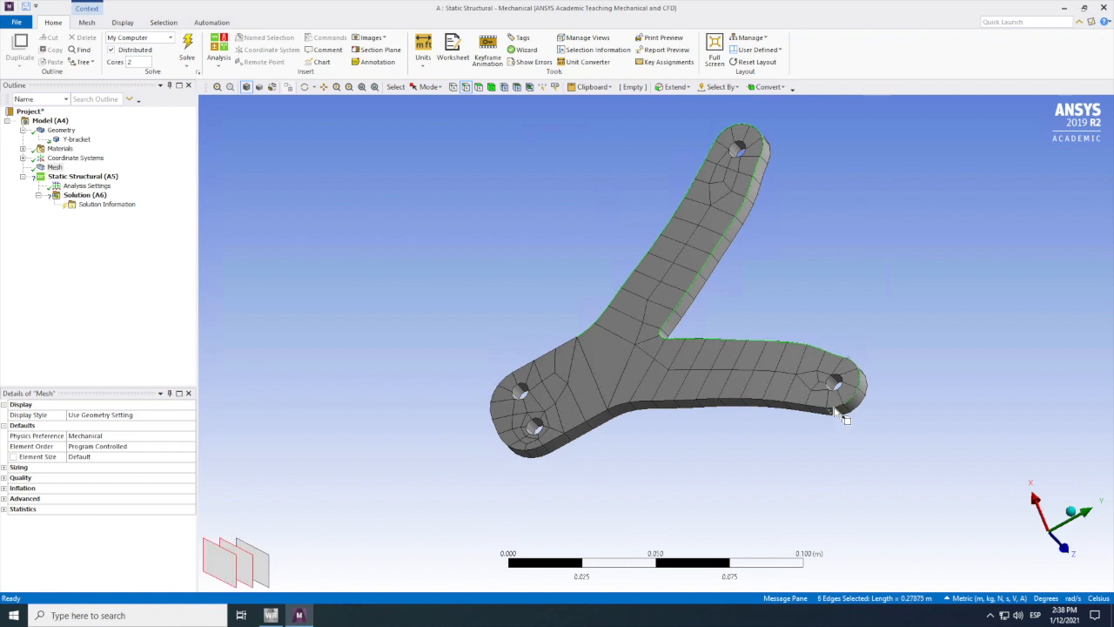
{"action": "left_click", "coordinate": [830, 408], "text": "ctrl"}
{"action": "left_click", "coordinate": [821, 410], "text": "ctrl"}
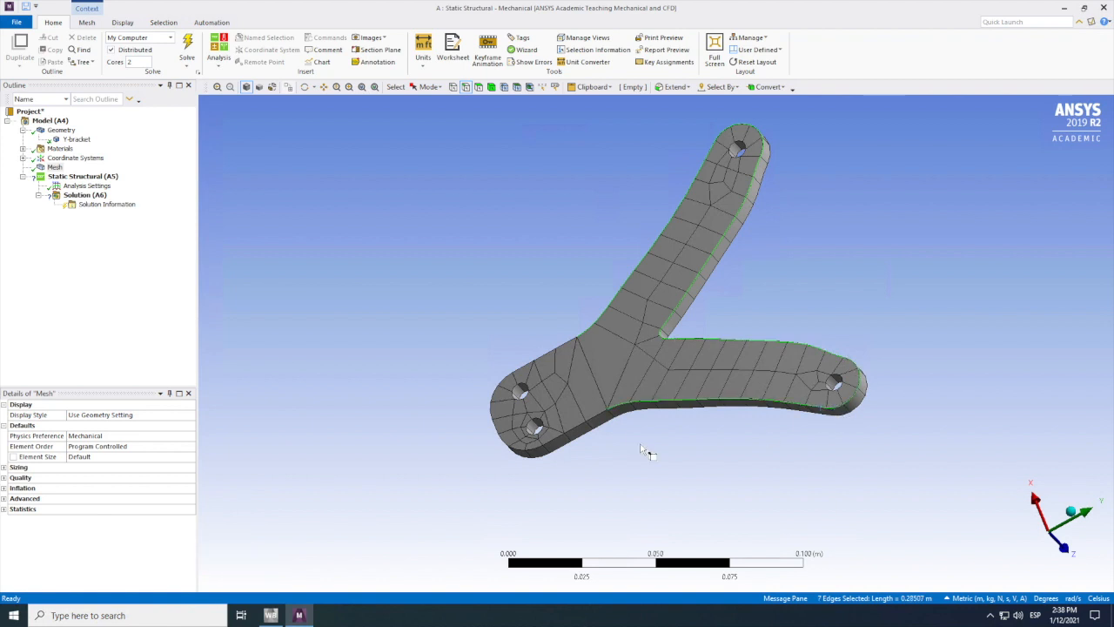
{"action": "left_click", "coordinate": [601, 422], "text": "ctrl"}
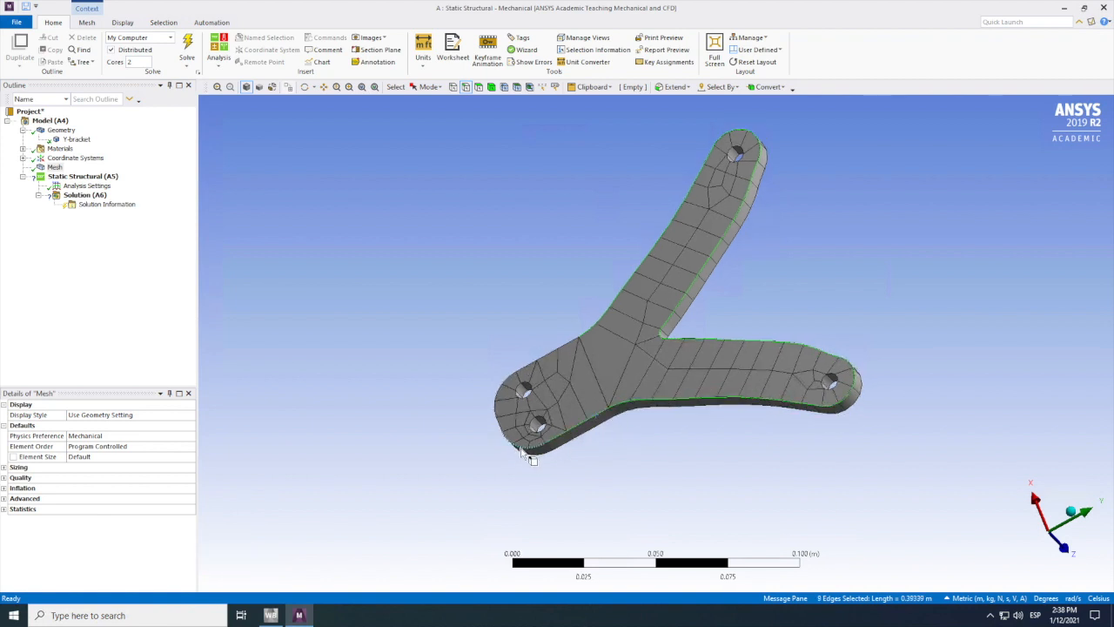
{"action": "left_click", "coordinate": [520, 445], "text": "ctrl"}
{"action": "left_click", "coordinate": [499, 425], "text": "ctrl"}
{"action": "left_click", "coordinate": [495, 410], "text": "ctrl"}
{"action": "scroll", "coordinate": [519, 377], "scroll_direction": "up", "scroll_amount": 1}
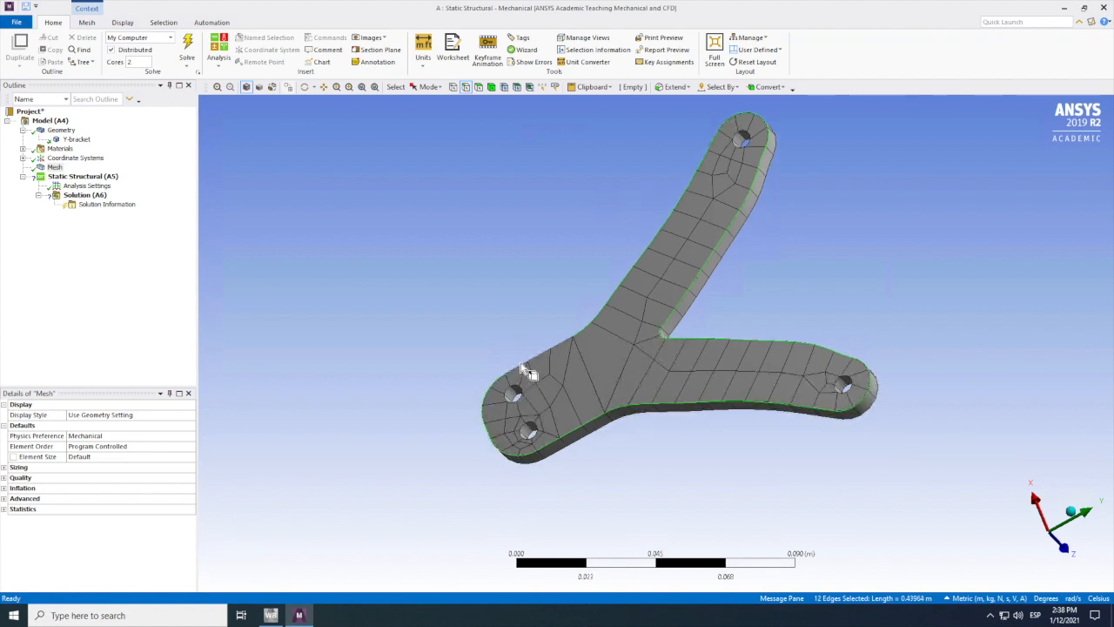
{"action": "left_click", "coordinate": [523, 367], "text": "ctrl"}
Step: Add all outer contour edges of the bracket's front face to the current edge selection
{"action": "left_click", "coordinate": [304, 87]}
{"action": "left_click_drag", "start_coordinate": [594, 249], "coordinate": [626, 266]}
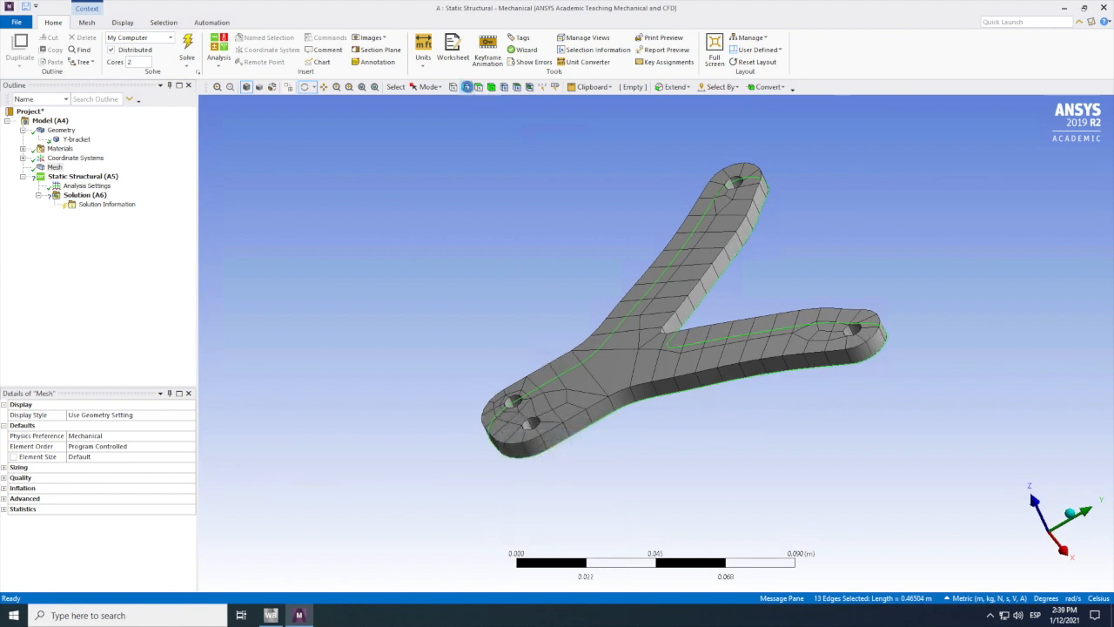
{"action": "left_click", "coordinate": [466, 88]}
{"action": "left_click", "coordinate": [617, 403], "text": "ctrl"}
{"action": "left_click", "coordinate": [860, 353], "text": "ctrl"}
{"action": "left_click", "coordinate": [859, 348], "text": "ctrl"}
{"action": "left_click", "coordinate": [850, 309], "text": "ctrl"}
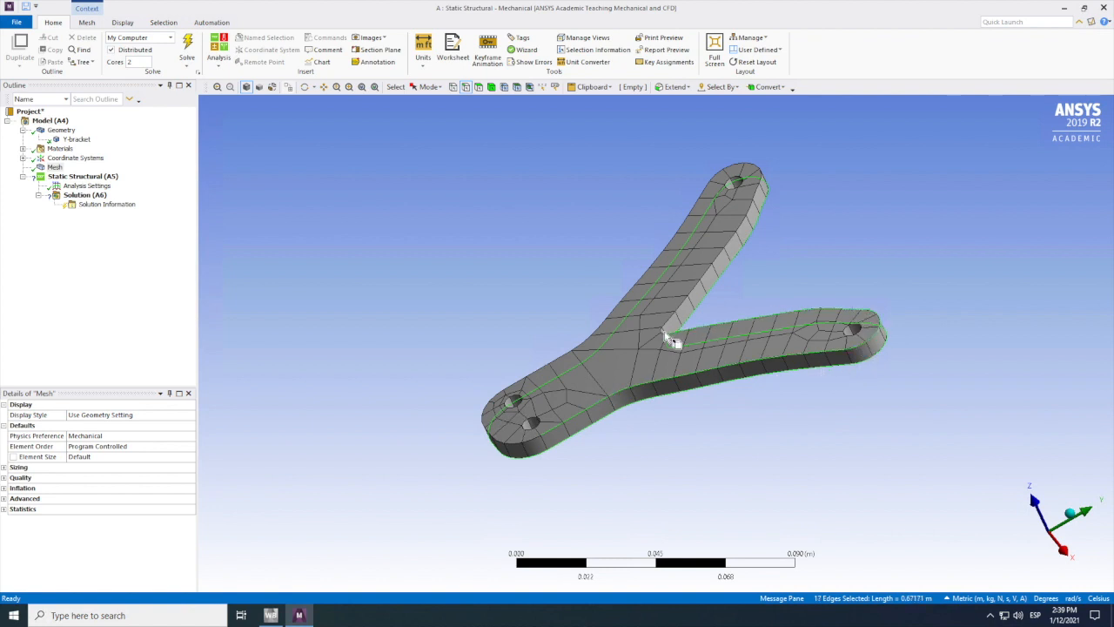
{"action": "left_click", "coordinate": [673, 324], "text": "ctrl"}
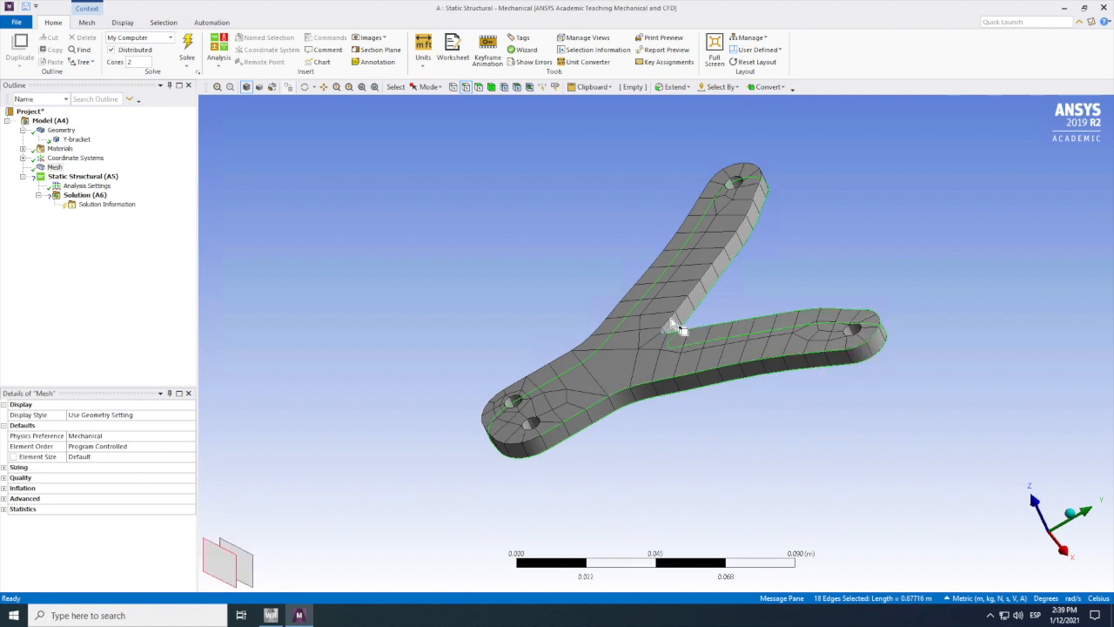
{"action": "left_click", "coordinate": [759, 171], "text": "ctrl"}
{"action": "left_click", "coordinate": [723, 180], "text": "ctrl"}
{"action": "left_click", "coordinate": [715, 178], "text": "ctrl"}
{"action": "left_click", "coordinate": [704, 188], "text": "ctrl"}
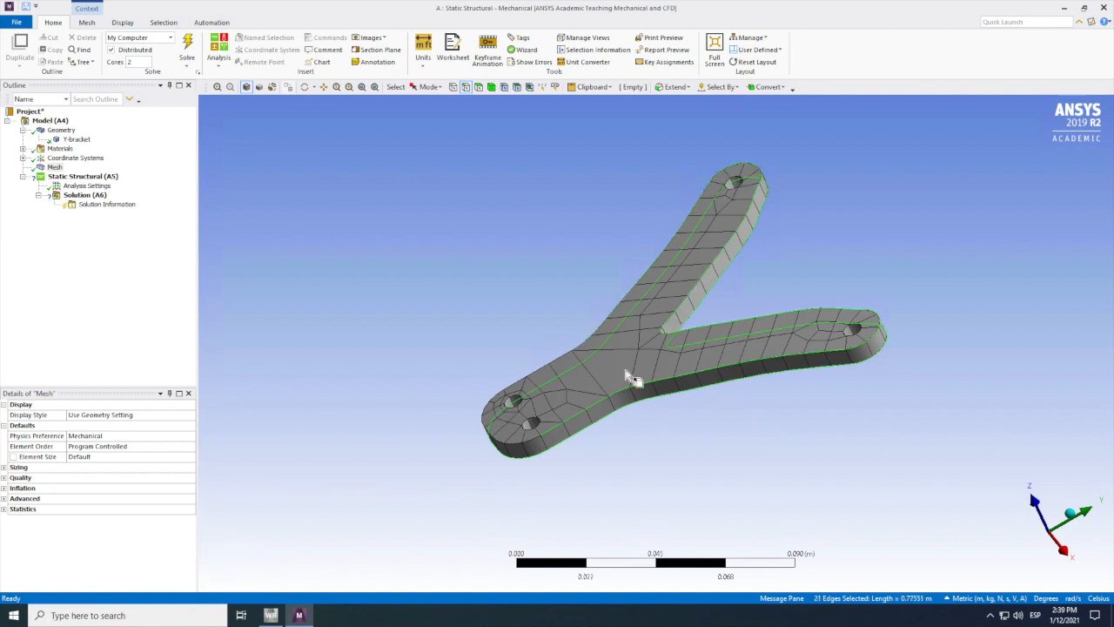
{"action": "left_click", "coordinate": [562, 357], "text": "ctrl"}
{"action": "left_click", "coordinate": [485, 407], "text": "ctrl"}
{"action": "left_click", "coordinate": [493, 443], "text": "ctrl"}
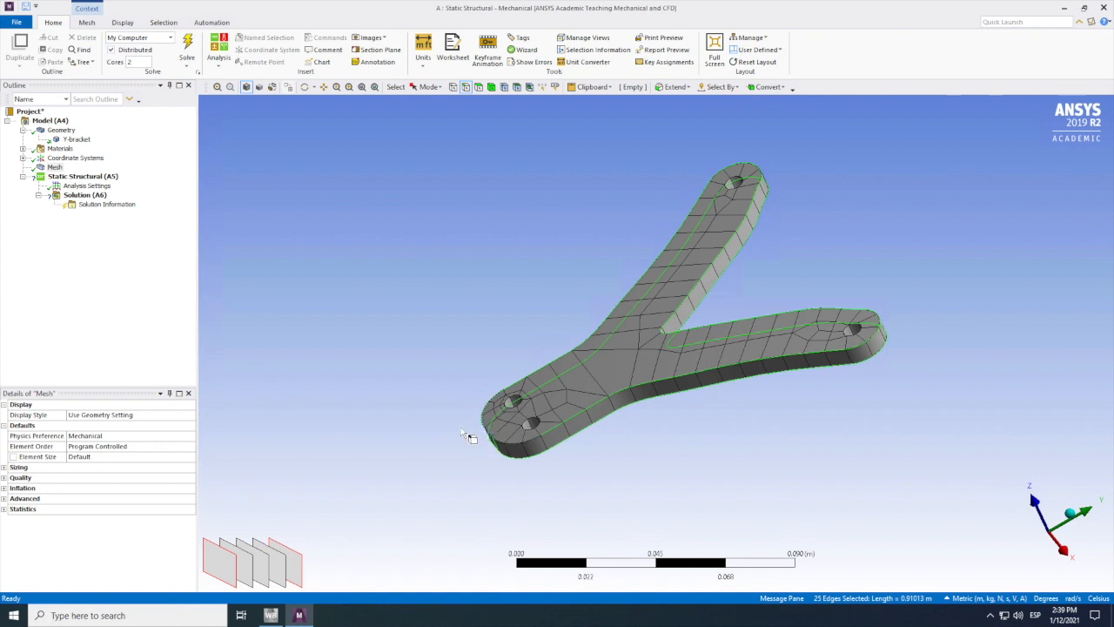
{"action": "left_click", "coordinate": [492, 439], "text": "ctrl"}
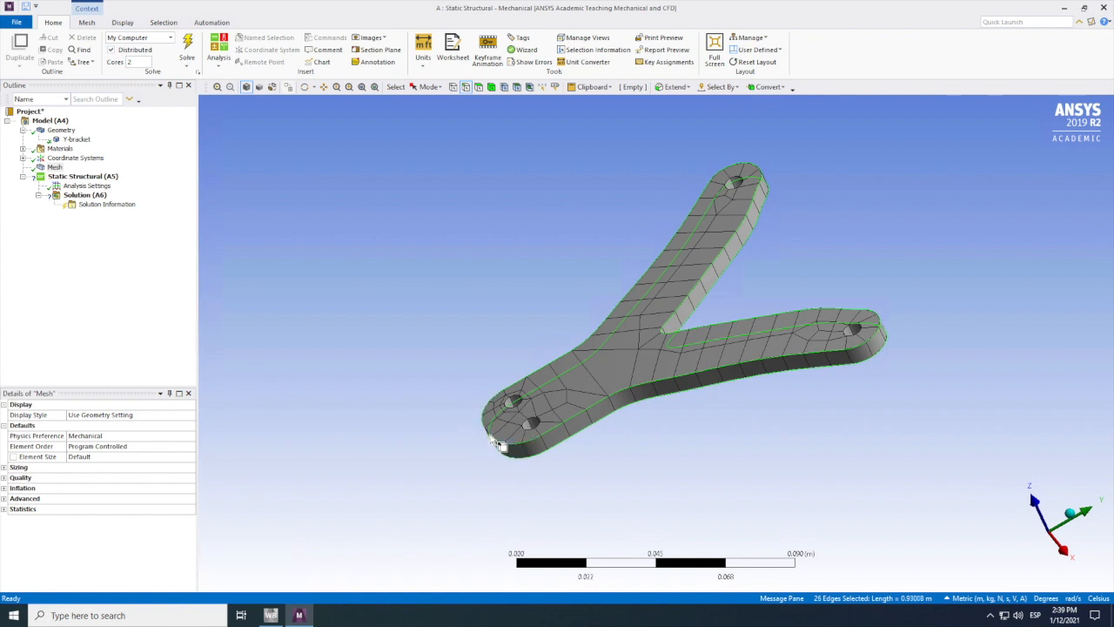
{"action": "middle_click_drag", "start_coordinate": [492, 442], "coordinate": [416, 483], "text": "shift"}
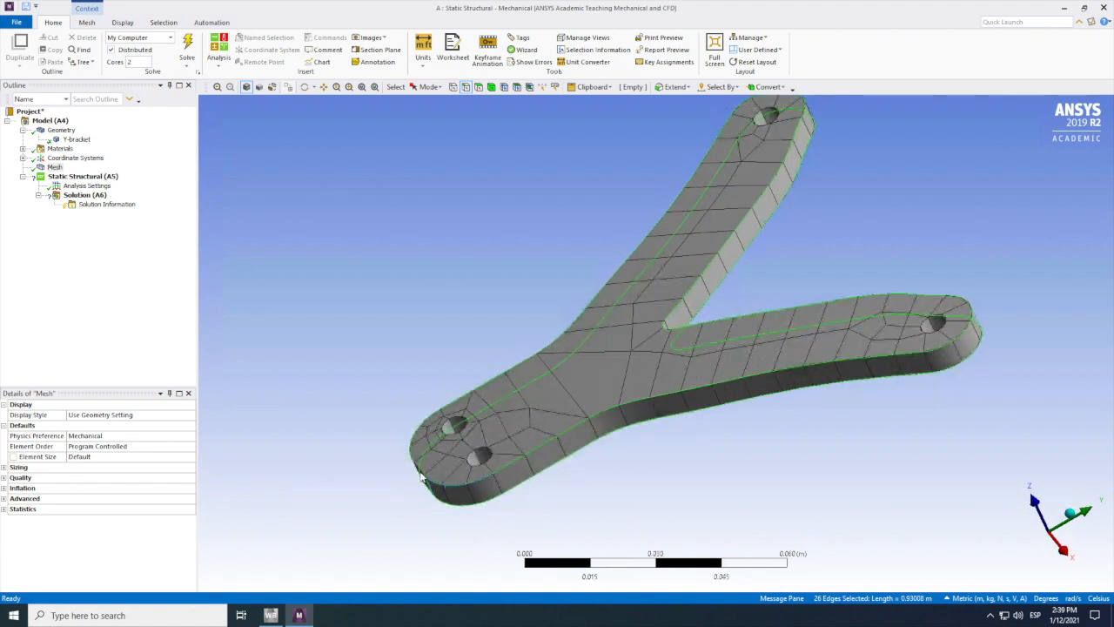
Step: Add the remaining contour edge at the base's rounded end to the selection and insert a mesh Sizing control on the selected edges
{"action": "left_click", "coordinate": [428, 480], "text": "ctrl"}
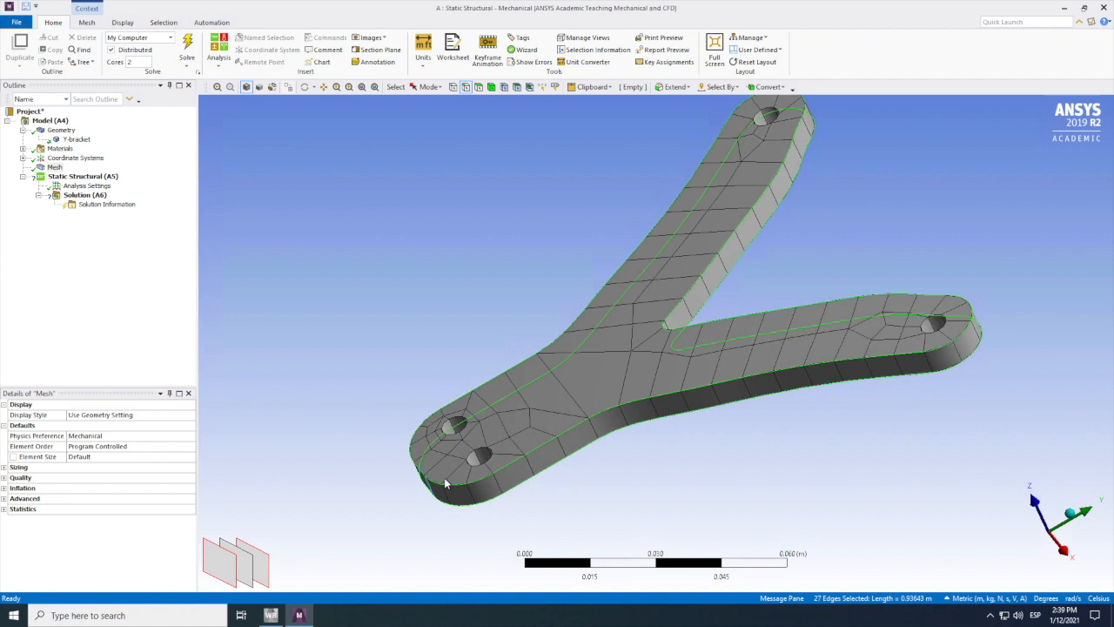
{"action": "right_click", "coordinate": [411, 351]}
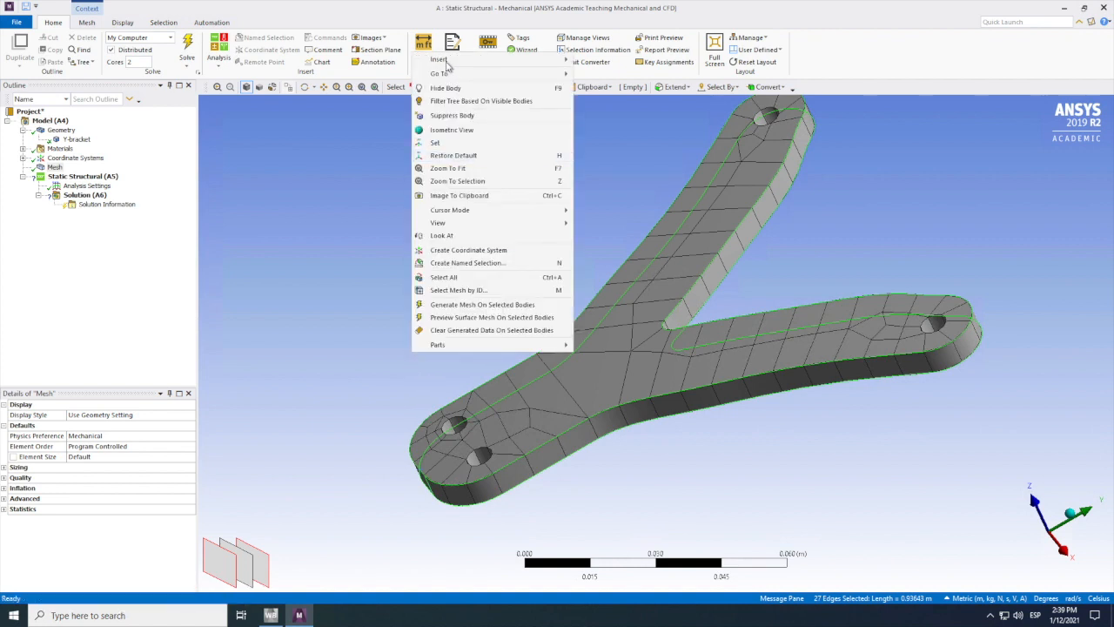
{"action": "mouse_move", "coordinate": [446, 63]}
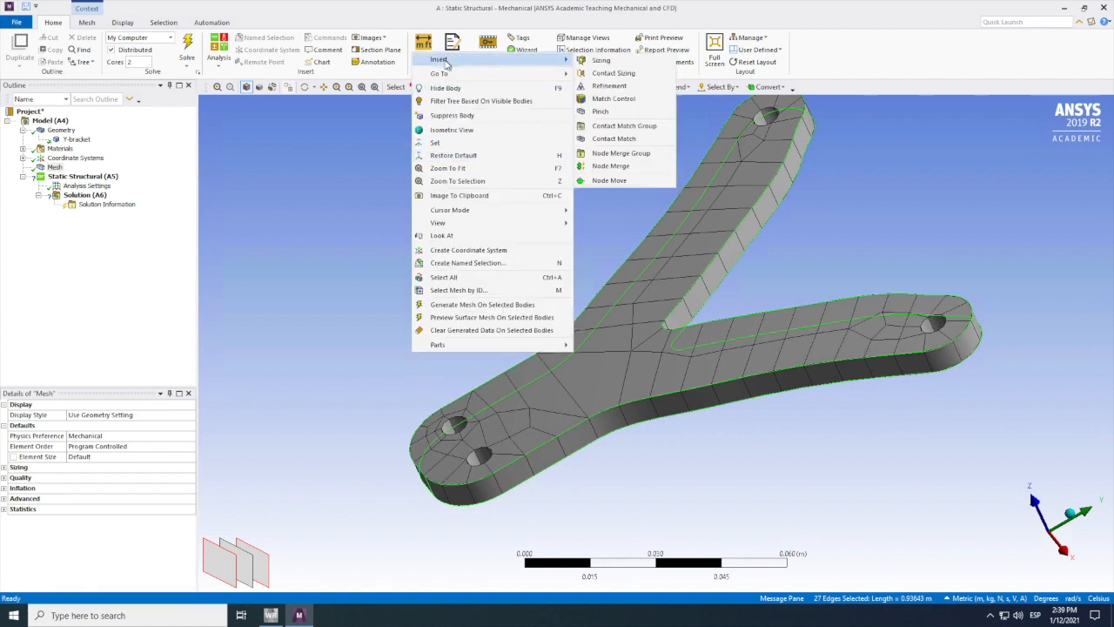
{"action": "left_click", "coordinate": [600, 60]}
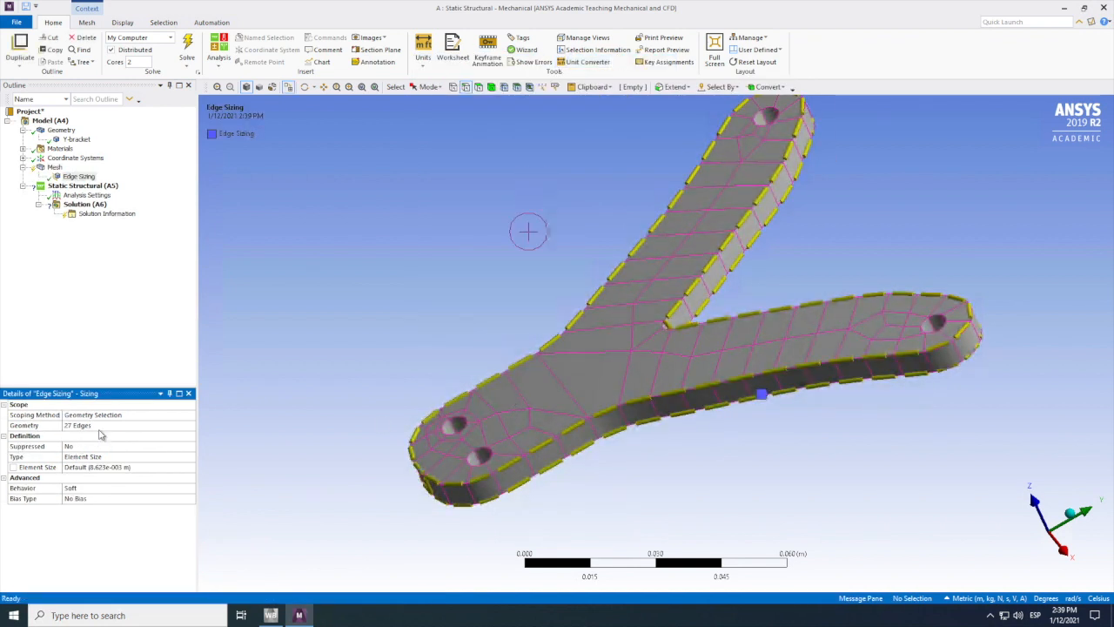
Step: Define the edge sizing by Number of Divisions and set it to 200
{"action": "left_click", "coordinate": [133, 461]}
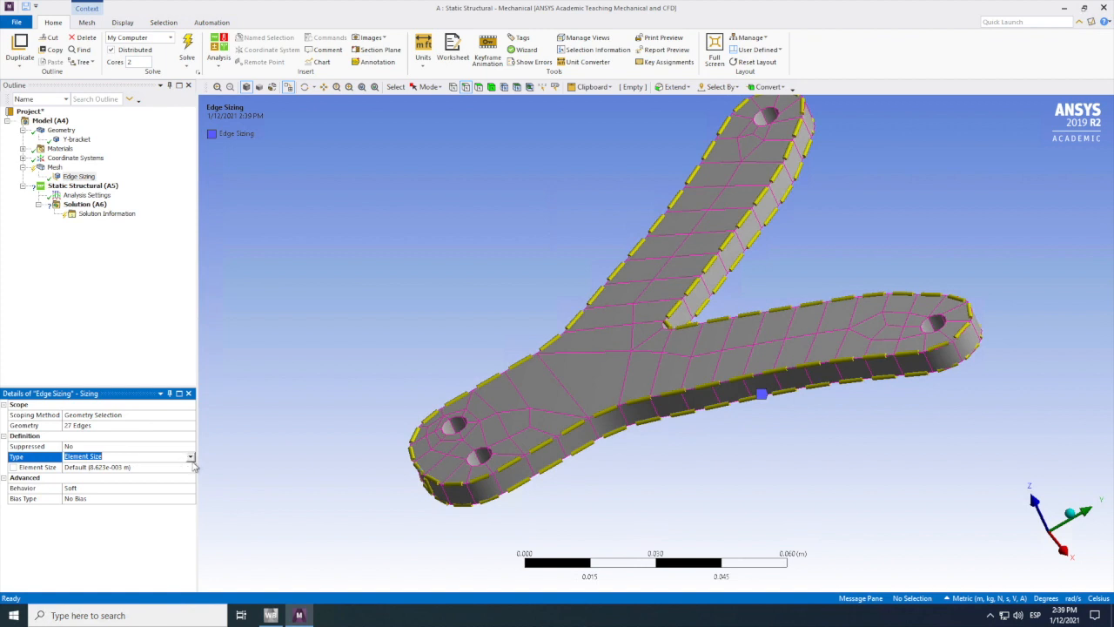
{"action": "left_click", "coordinate": [191, 457]}
{"action": "left_click", "coordinate": [131, 473]}
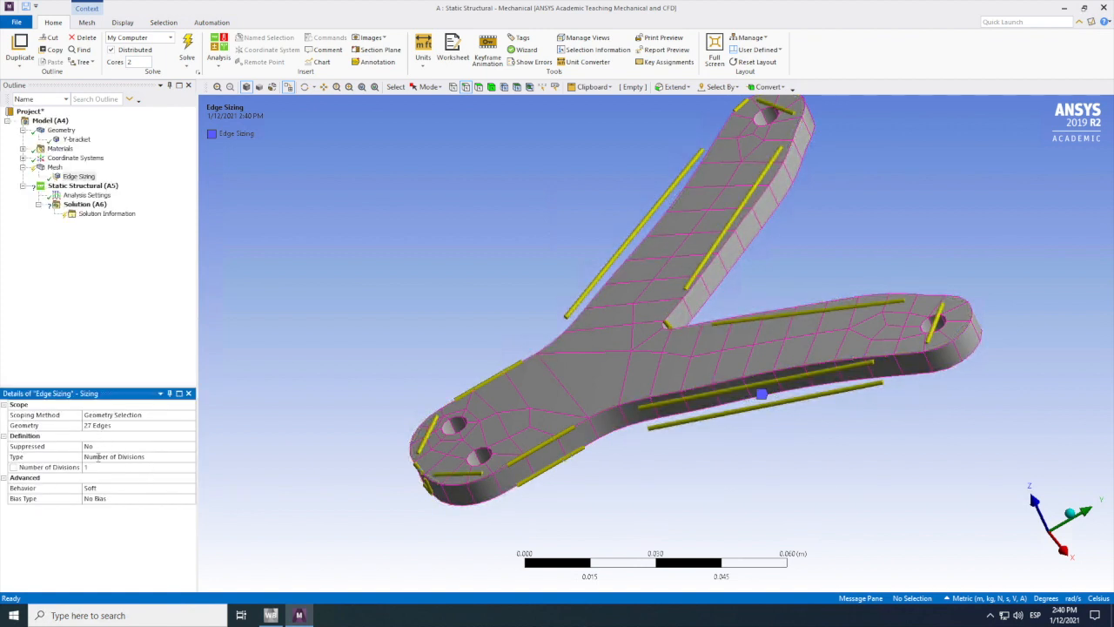
{"action": "left_click", "coordinate": [99, 468]}
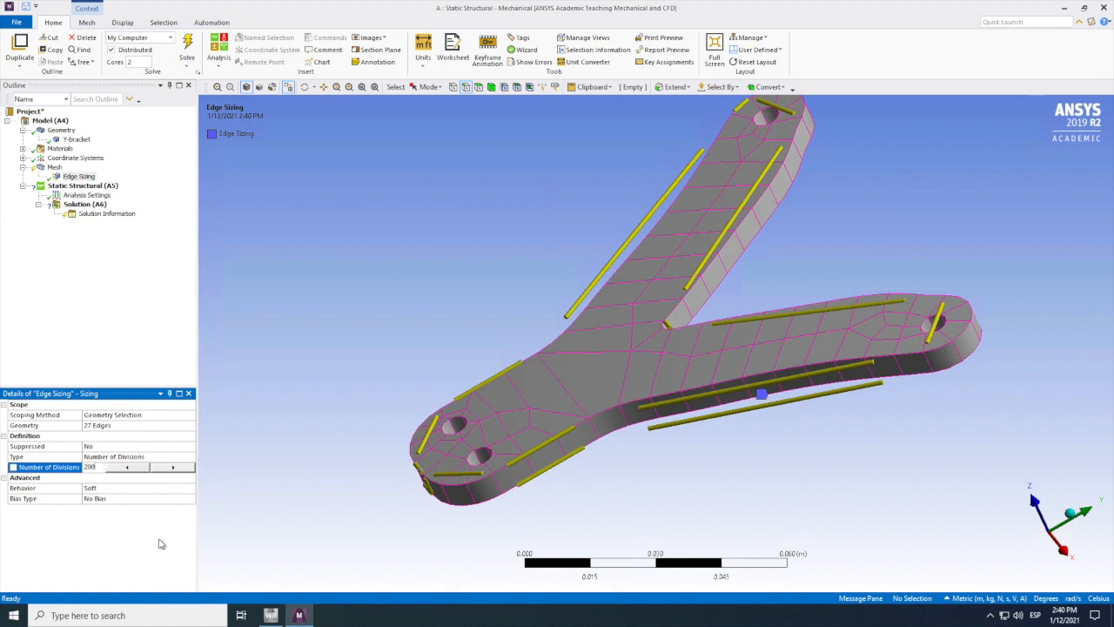
{"action": "key", "text": "Return"}
Step: Set the edge sizing's behavior to Hard and its number of divisions to 100
{"action": "left_click", "coordinate": [119, 489]}
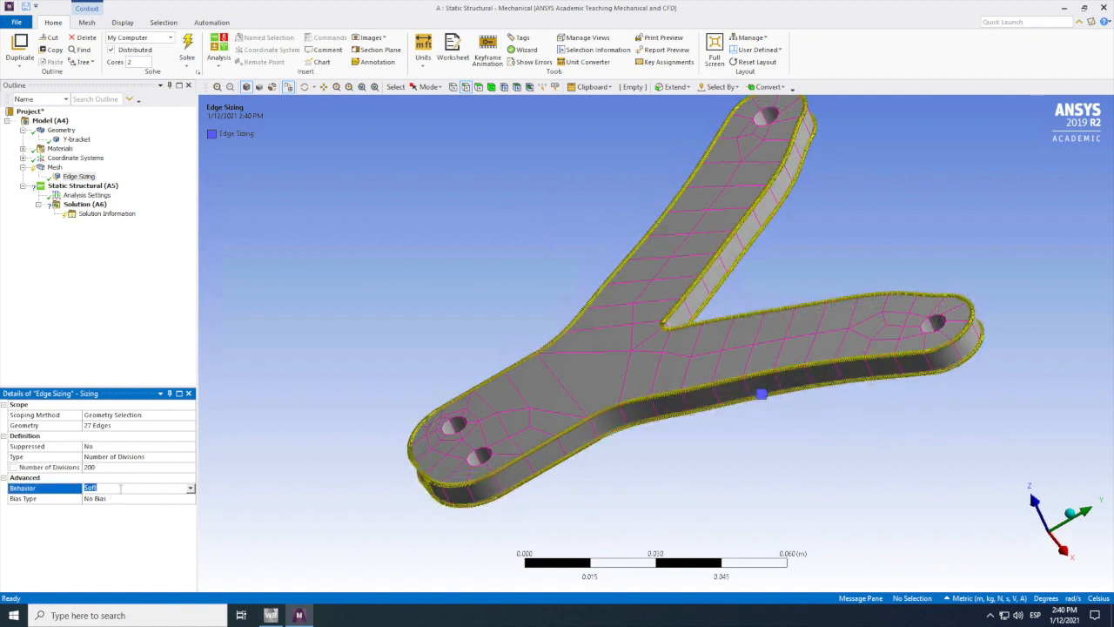
{"action": "left_click", "coordinate": [191, 489]}
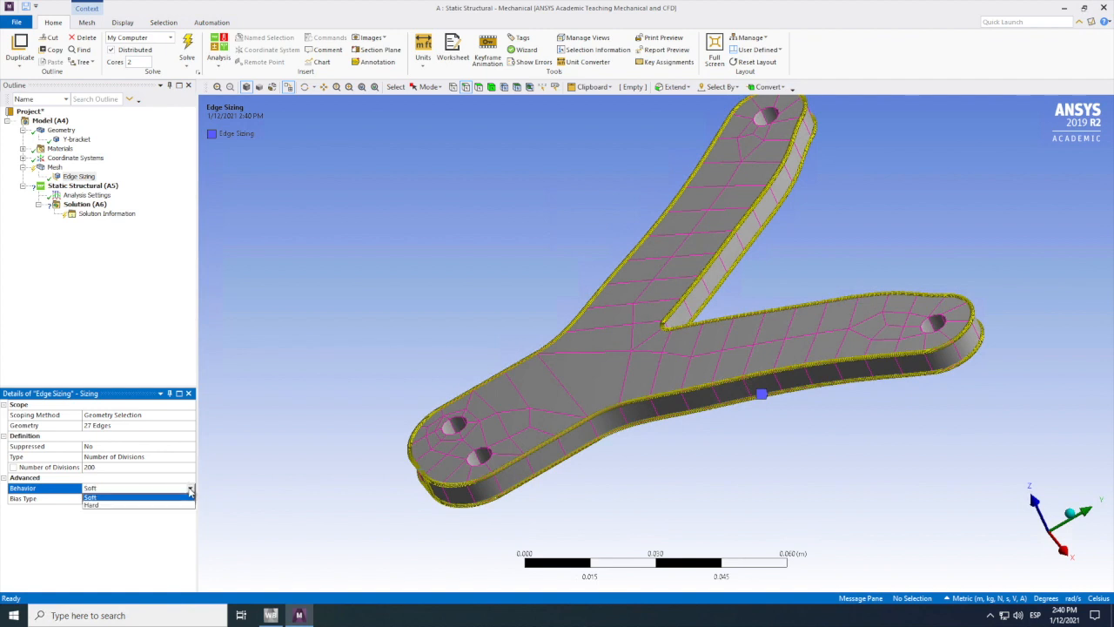
{"action": "left_click", "coordinate": [112, 505]}
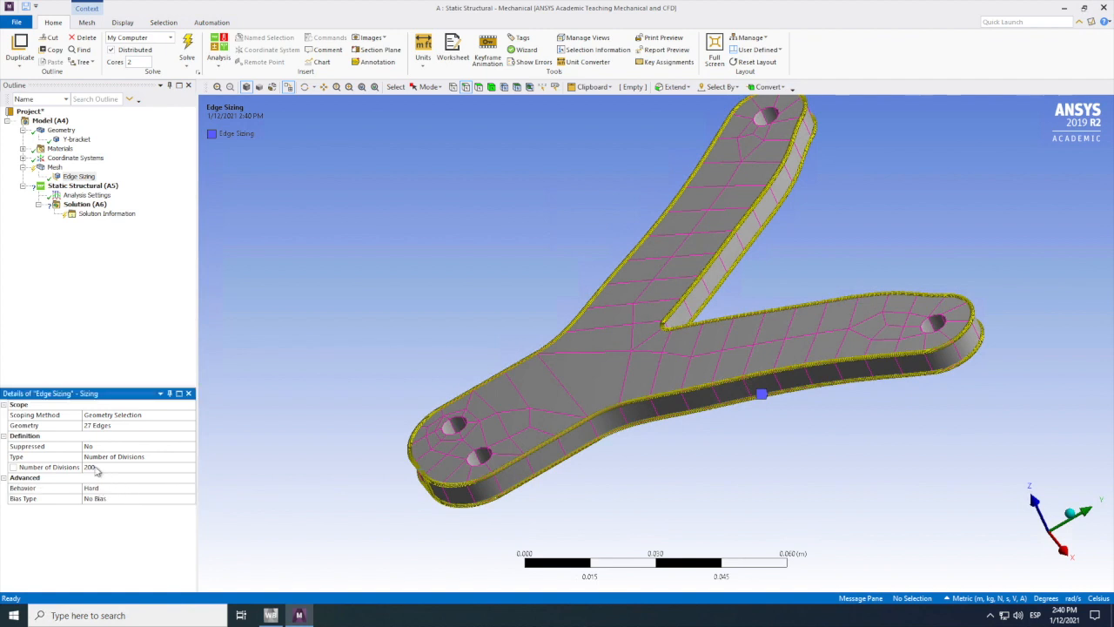
{"action": "left_click", "coordinate": [96, 468]}
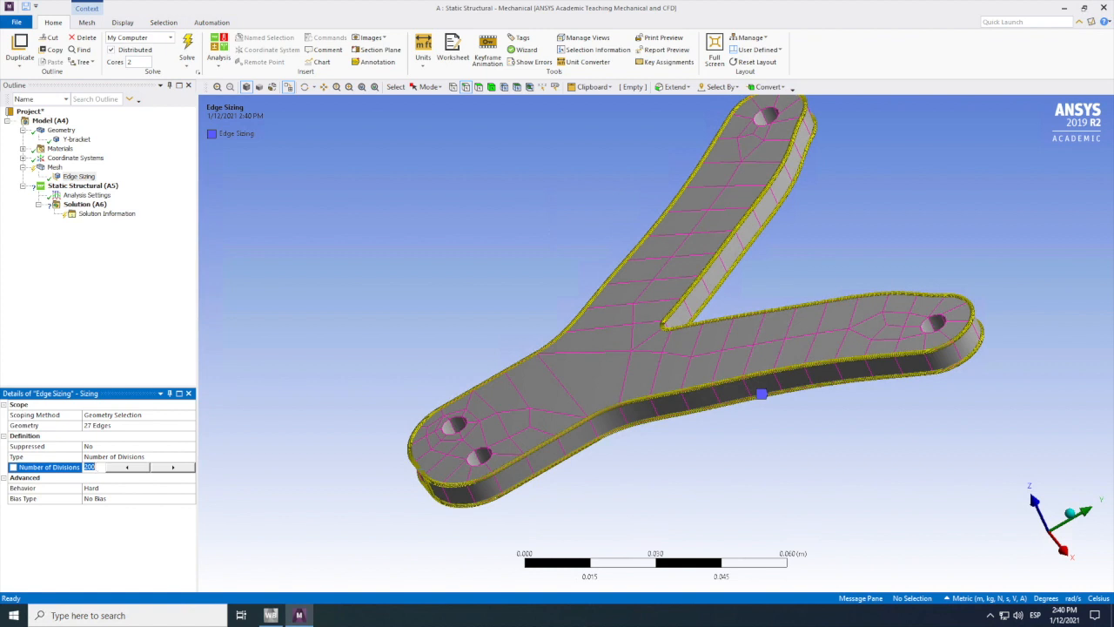
{"action": "type", "text": "100"}
{"action": "key", "text": "Return"}
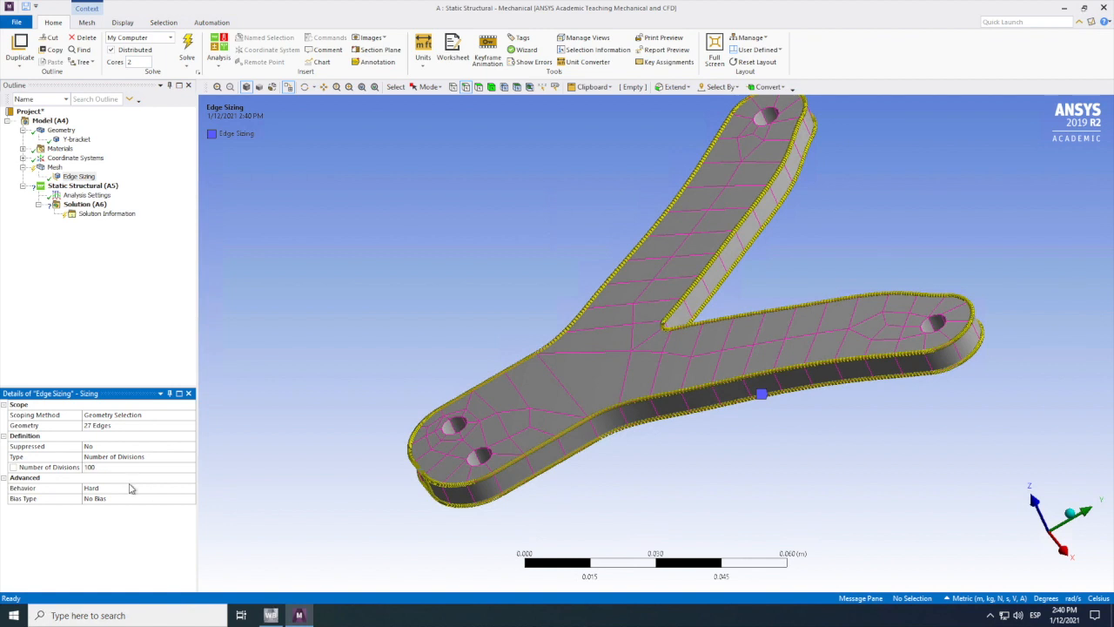
{"action": "left_click", "coordinate": [212, 22]}
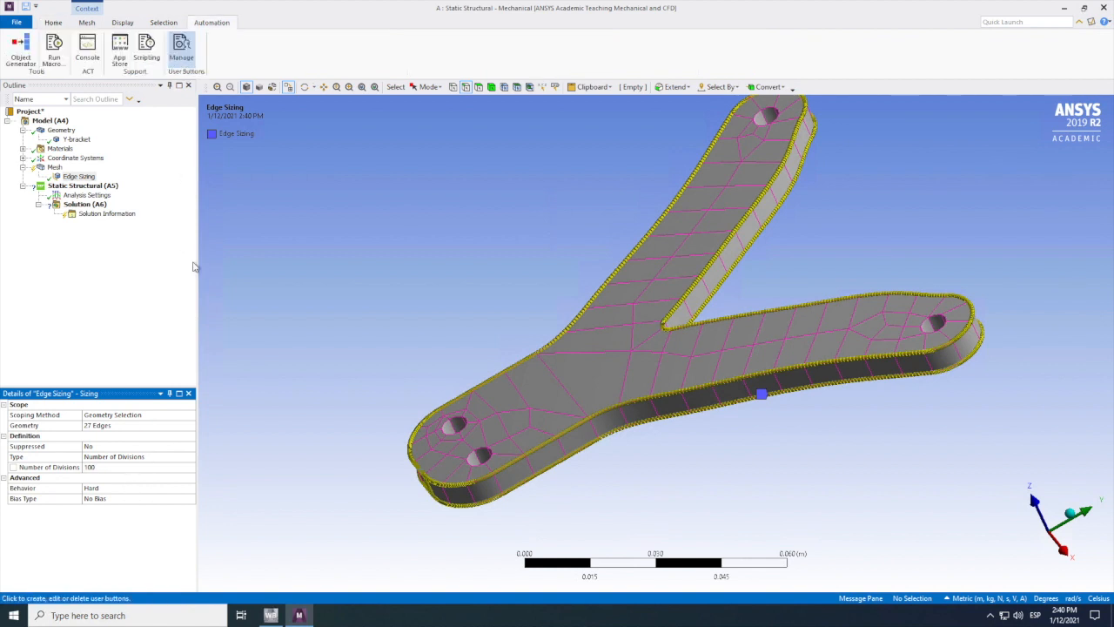
{"action": "right_click", "coordinate": [368, 244]}
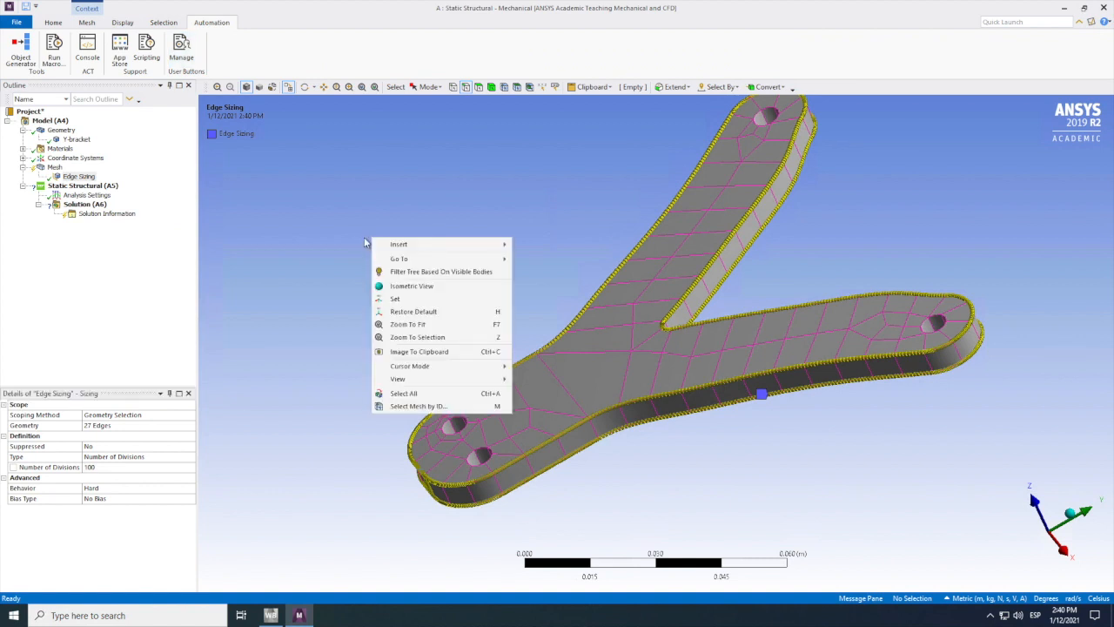
{"action": "left_click", "coordinate": [286, 219]}
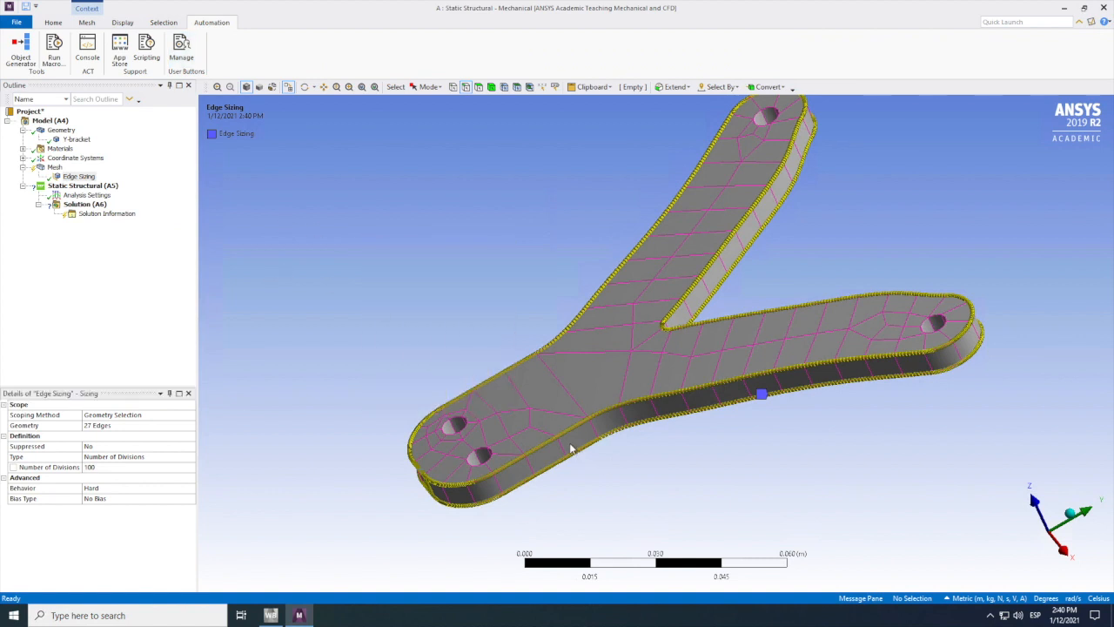
Step: Set selection to faces and try to select the bracket's side faces along the base, lower arm, arm tip and fork
{"action": "left_click", "coordinate": [478, 87]}
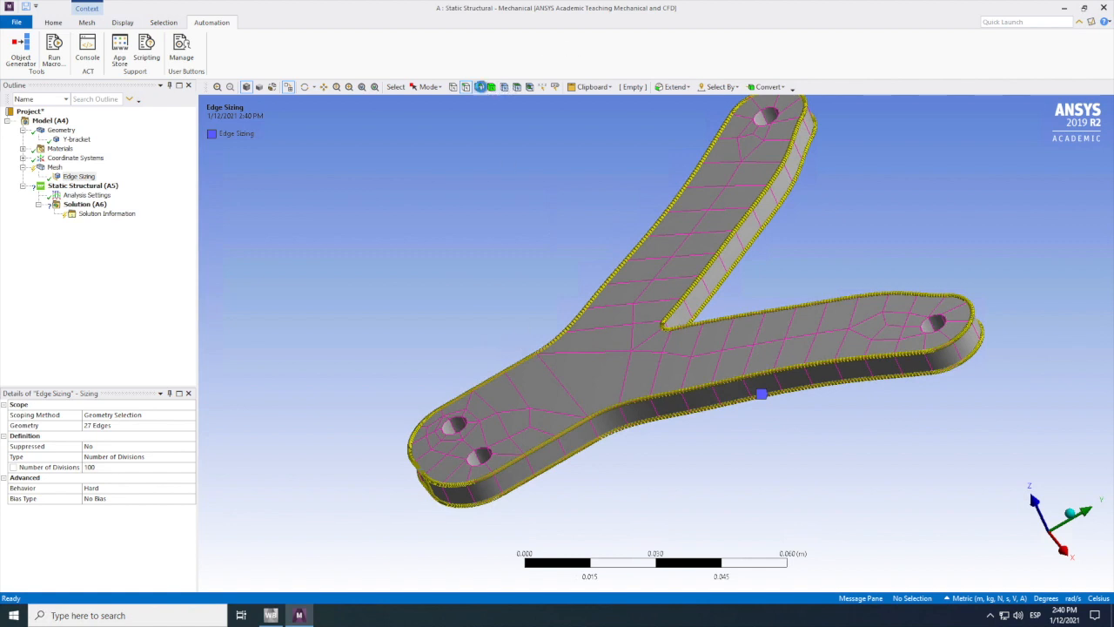
{"action": "left_click", "coordinate": [554, 444]}
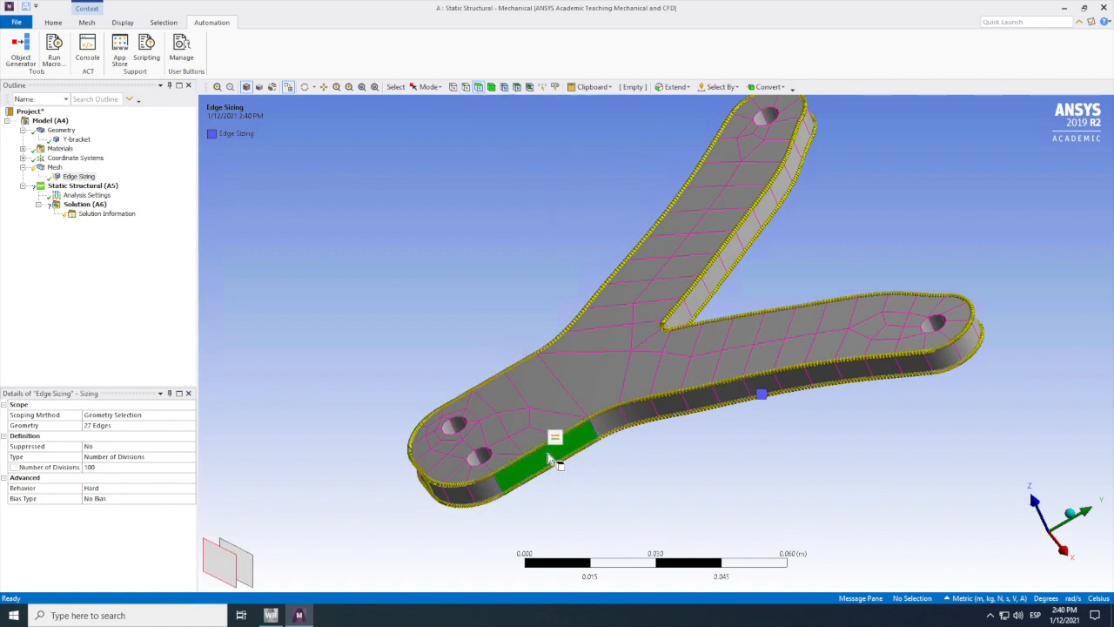
{"action": "left_click", "coordinate": [624, 421], "text": "ctrl"}
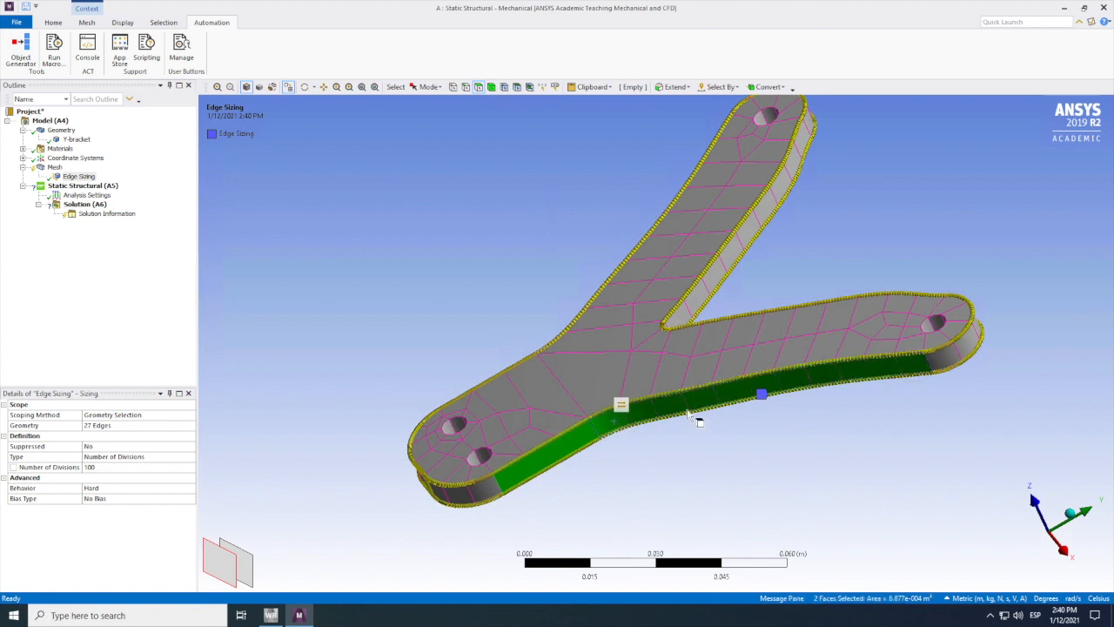
{"action": "left_click", "coordinate": [952, 360], "text": "ctrl"}
{"action": "left_click", "coordinate": [696, 314], "text": "ctrl"}
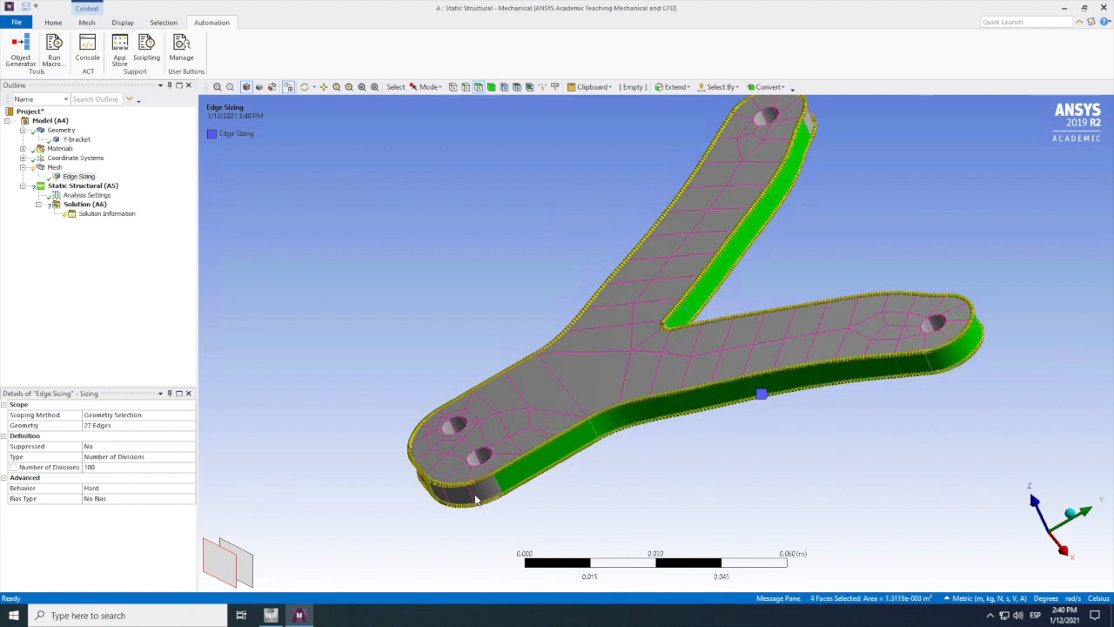
Step: Try to select the side faces again, from the base's rounded end around the lower arm to both inner sides of the fork
{"action": "left_click", "coordinate": [476, 497]}
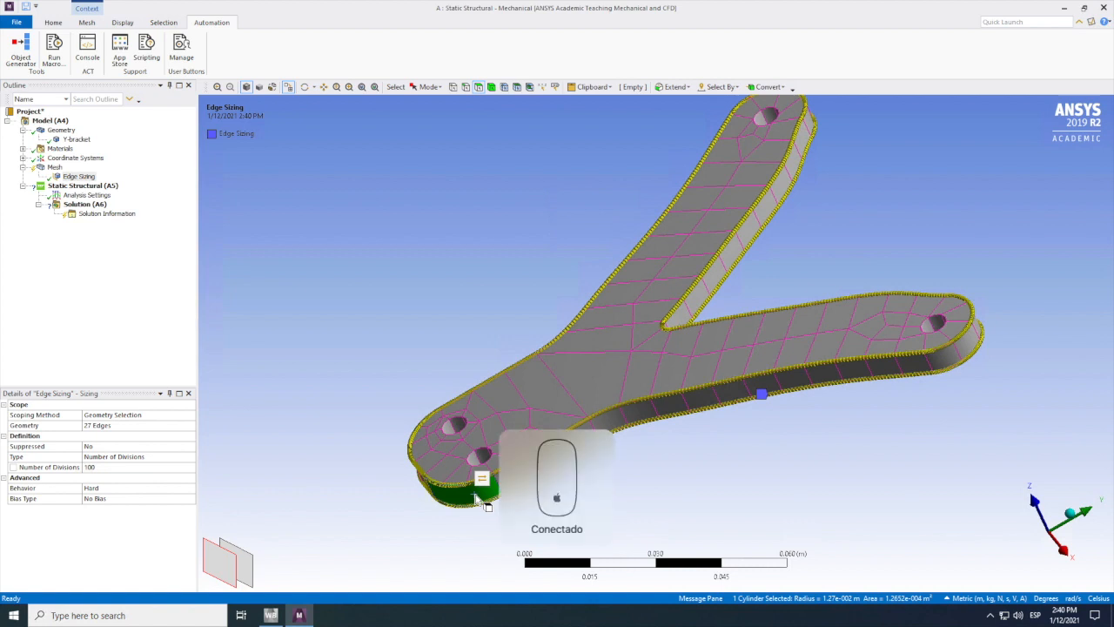
{"action": "left_click", "coordinate": [512, 473], "text": "ctrl"}
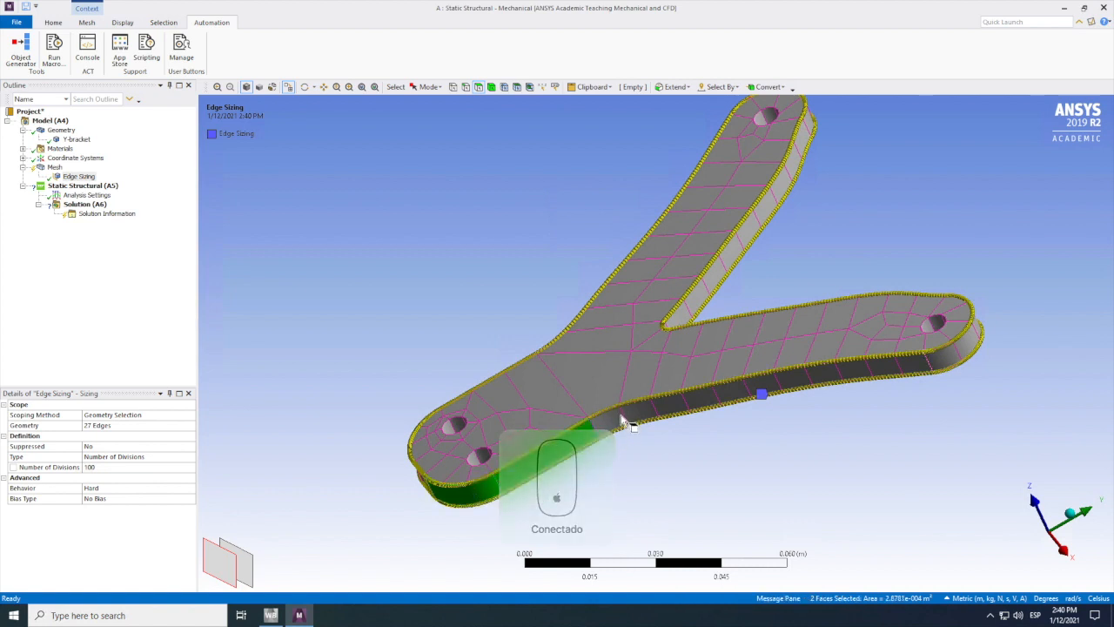
{"action": "left_click", "coordinate": [623, 399], "text": "ctrl"}
{"action": "left_click", "coordinate": [956, 357], "text": "ctrl"}
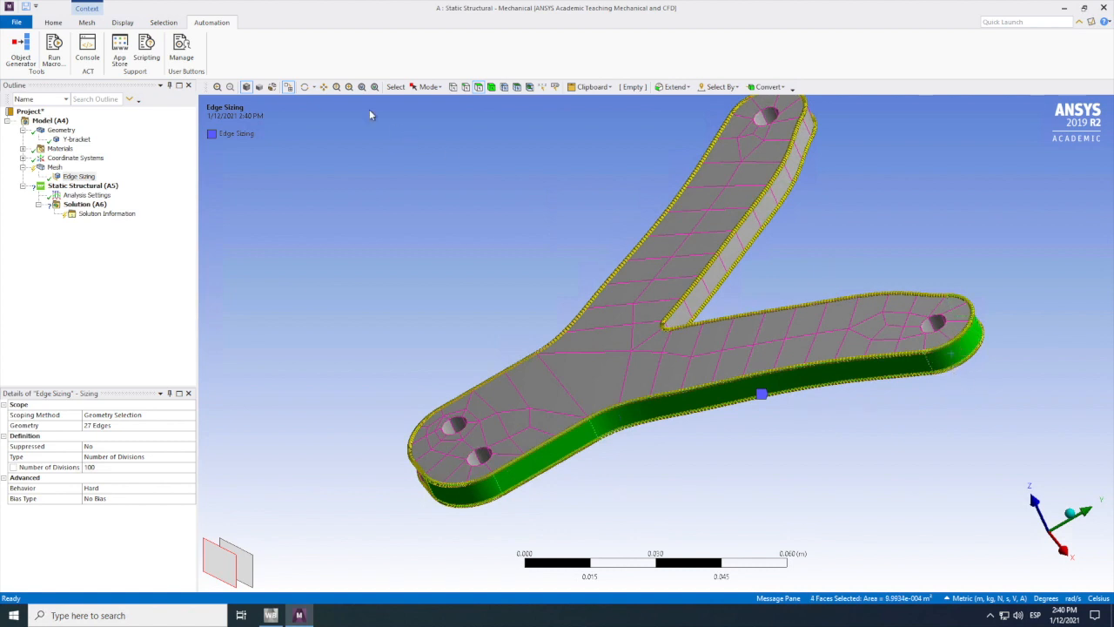
{"action": "left_click_drag", "start_coordinate": [736, 339], "coordinate": [854, 281]}
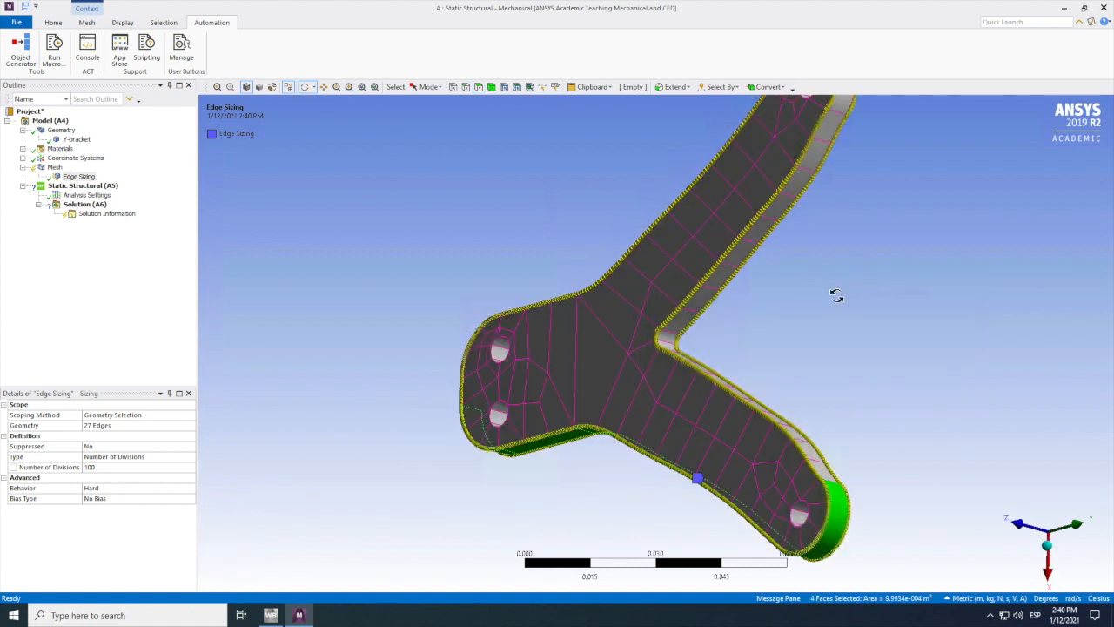
{"action": "left_click", "coordinate": [478, 86]}
{"action": "left_click", "coordinate": [672, 342], "text": "ctrl"}
{"action": "left_click", "coordinate": [671, 339], "text": "ctrl"}
{"action": "left_click", "coordinate": [702, 370], "text": "ctrl"}
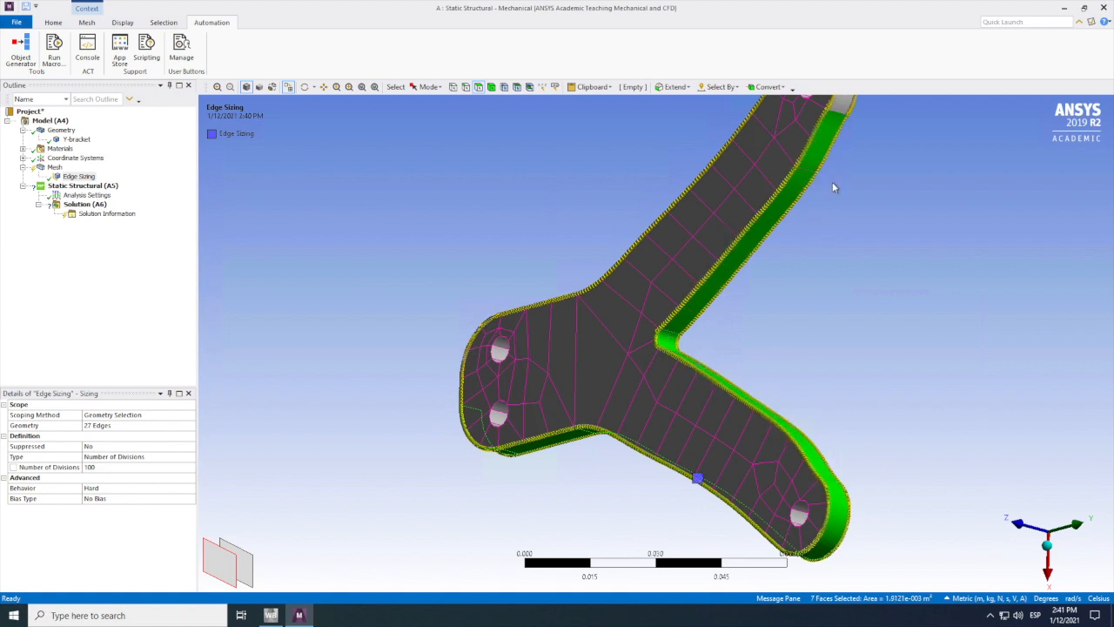
{"action": "left_click", "coordinate": [857, 278]}
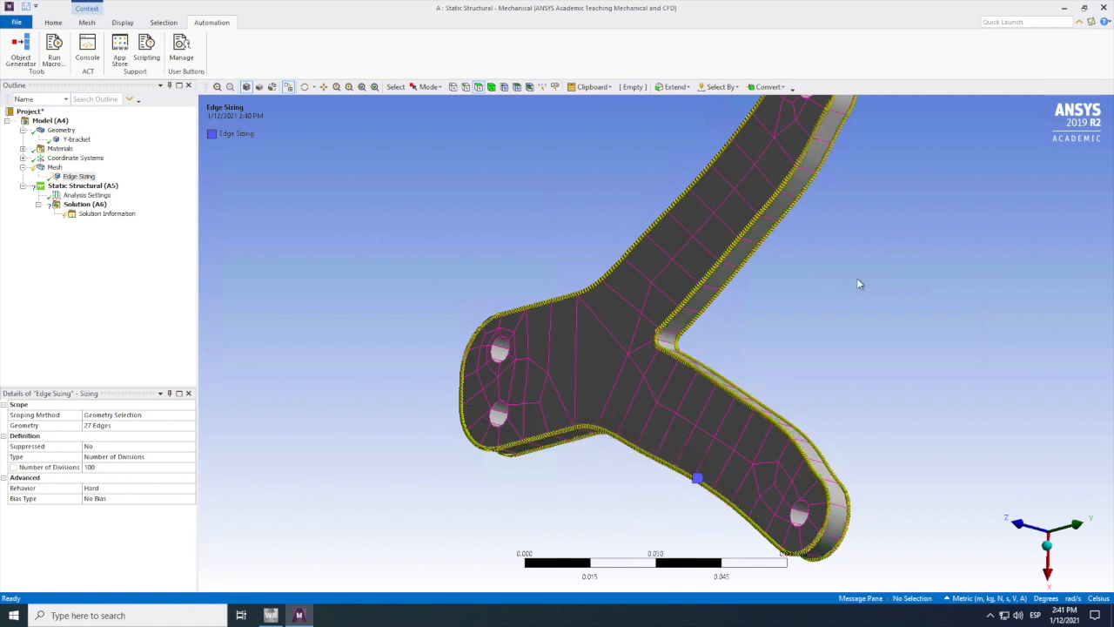
Step: Select the side faces along the inner sides of both arms, the fork fillet, the lower arm's tip and the base's straight side
{"action": "left_click", "coordinate": [723, 279]}
{"action": "left_click", "coordinate": [675, 346], "text": "ctrl"}
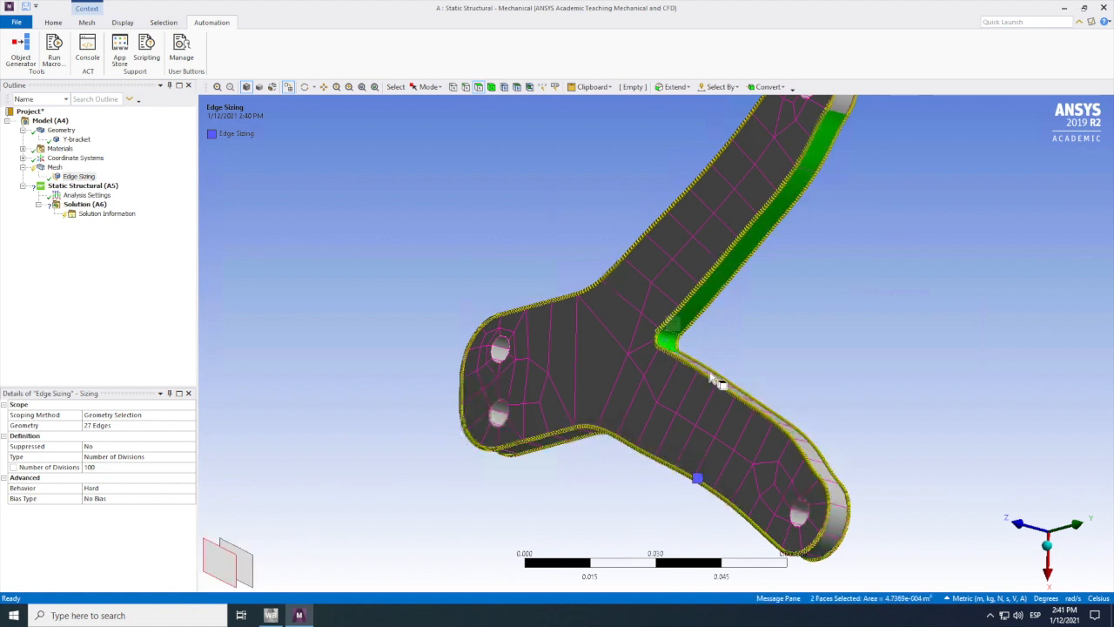
{"action": "left_click", "coordinate": [832, 484], "text": "ctrl"}
{"action": "left_click", "coordinate": [841, 499], "text": "ctrl"}
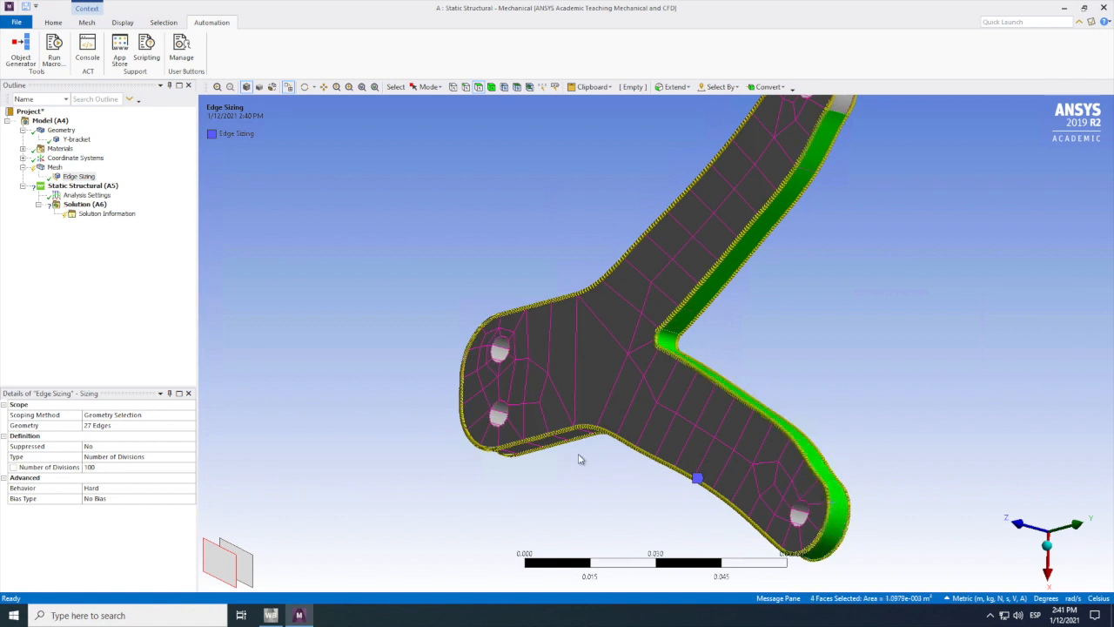
{"action": "left_click", "coordinate": [564, 443], "text": "ctrl"}
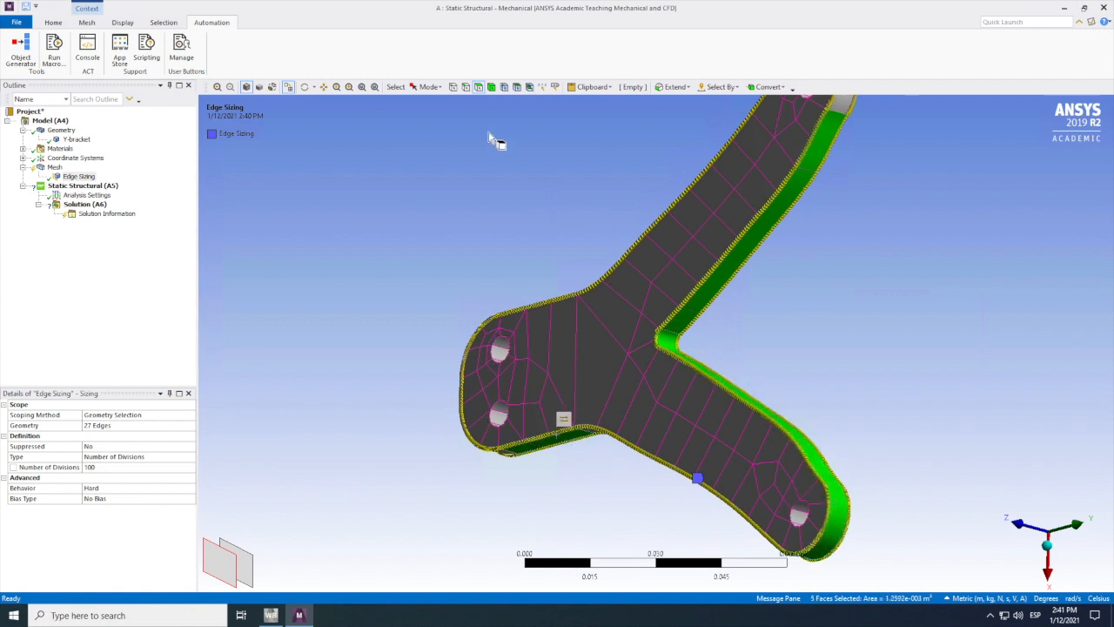
Step: Add the lower arm's outer side face and the adjoining rounded face at the base's end to the face selection
{"action": "left_click", "coordinate": [304, 87]}
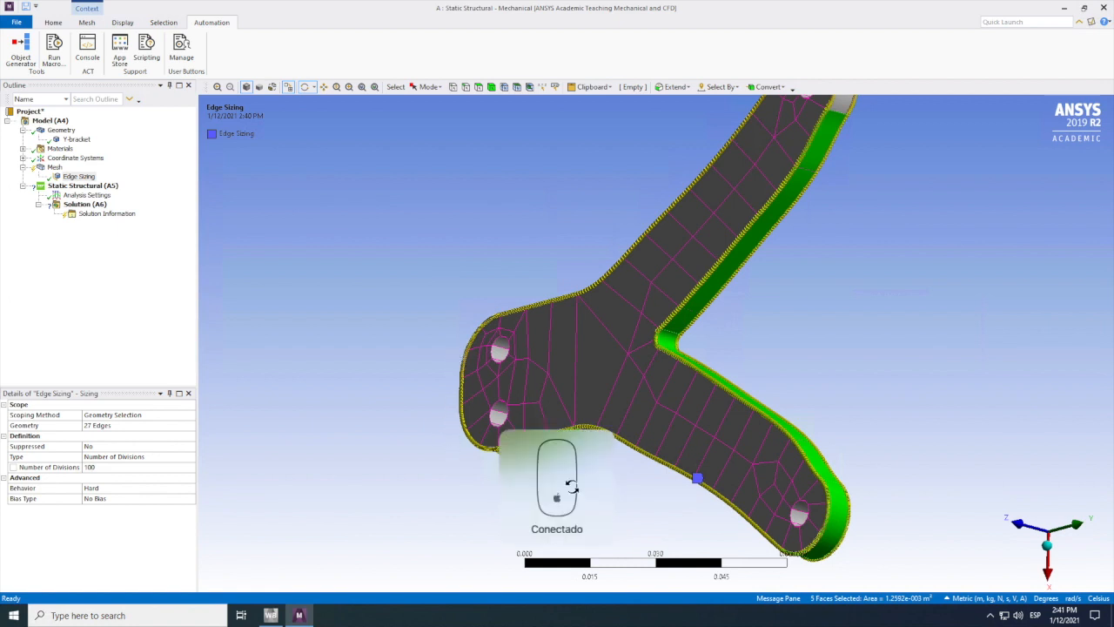
{"action": "left_click_drag", "start_coordinate": [610, 441], "coordinate": [616, 441]}
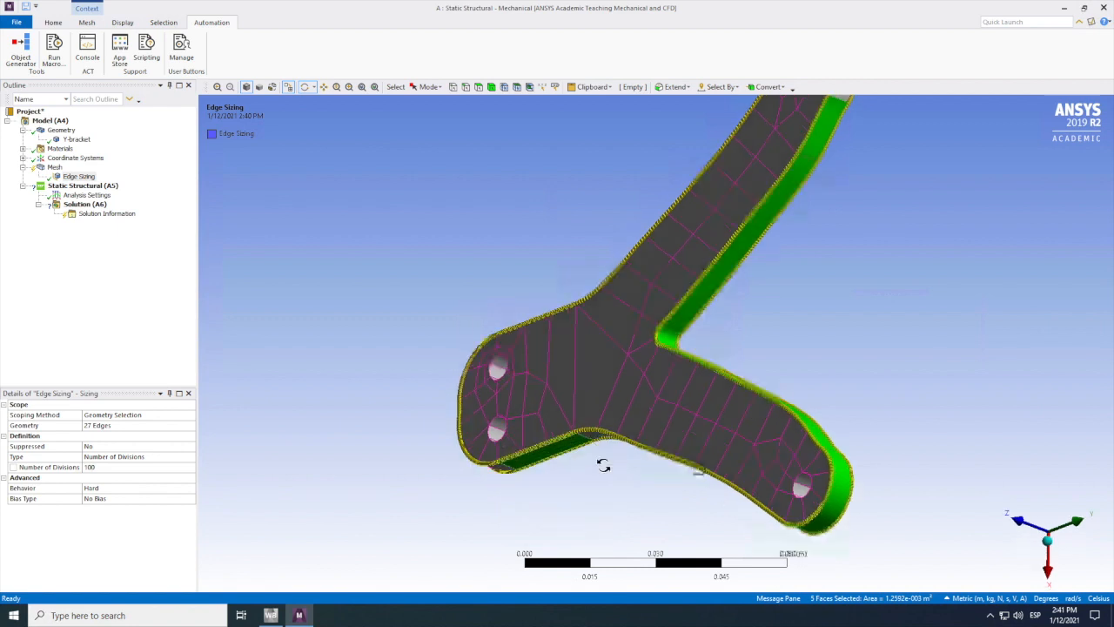
{"action": "left_click_drag", "start_coordinate": [641, 531], "coordinate": [552, 239]}
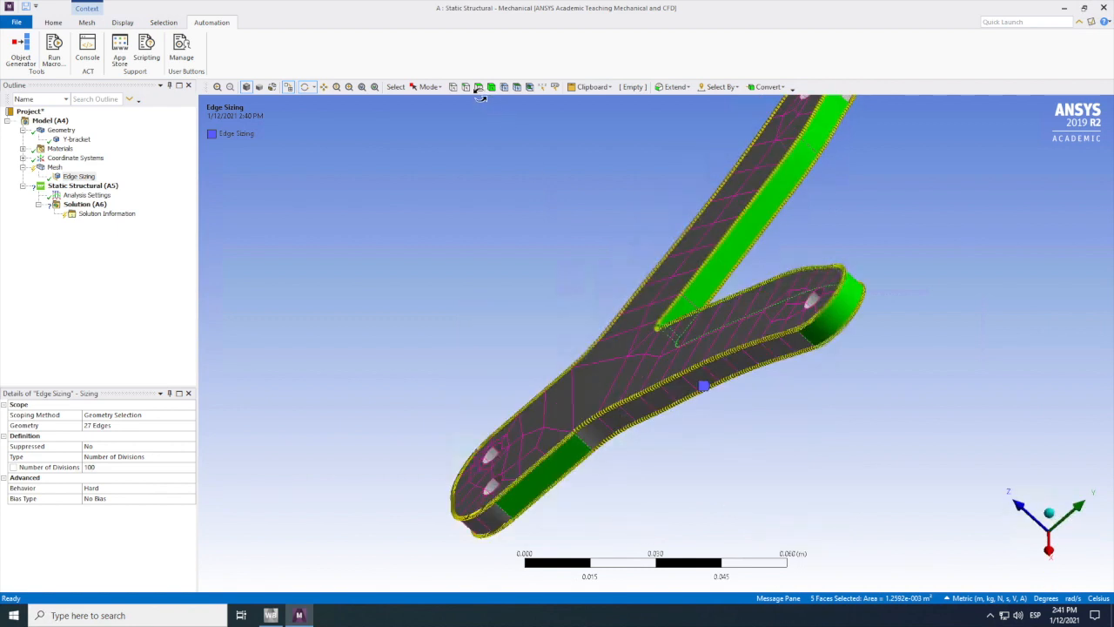
{"action": "left_click", "coordinate": [600, 436], "text": "ctrl"}
{"action": "left_click", "coordinate": [496, 518], "text": "ctrl"}
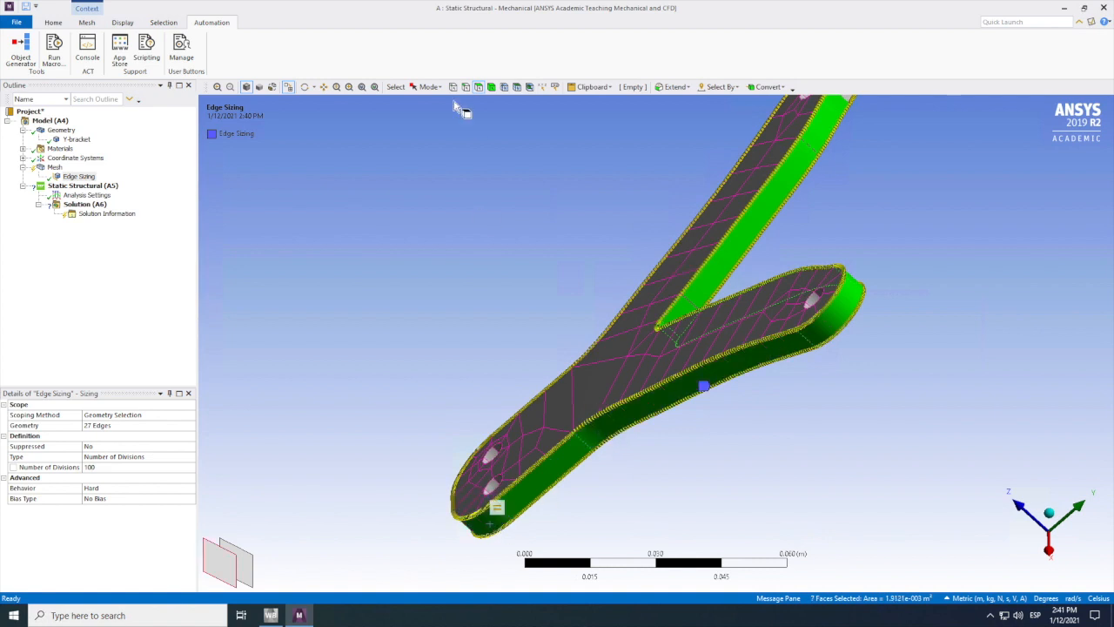
Step: Add the upper arm's outer side face, its tip faces and the remaining side faces around the base to the face selection
{"action": "left_click", "coordinate": [304, 87]}
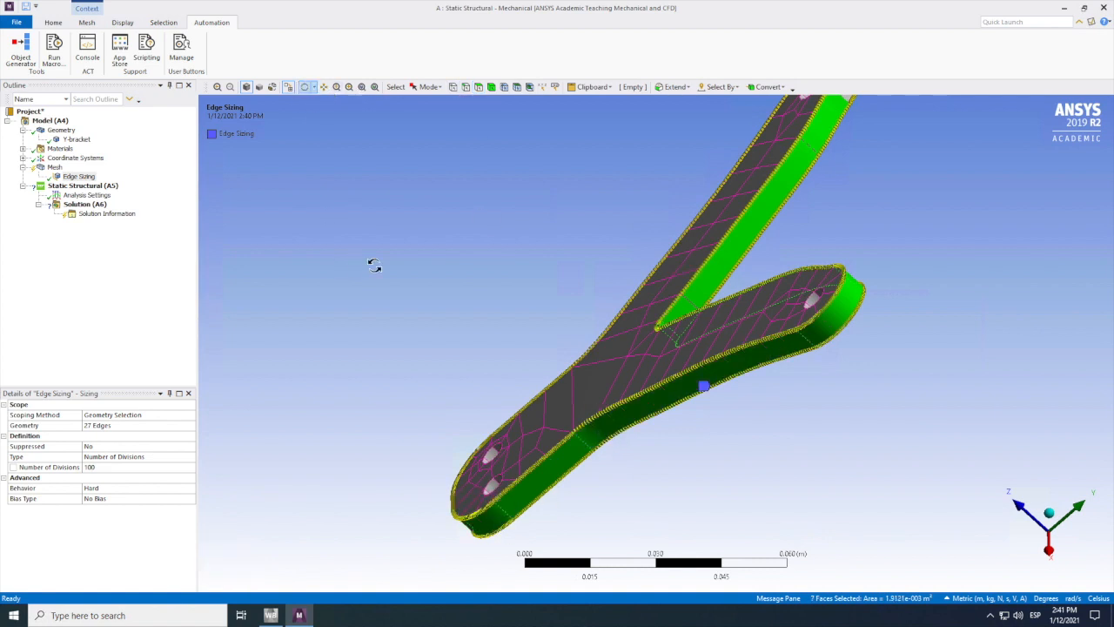
{"action": "left_click_drag", "start_coordinate": [623, 248], "coordinate": [470, 282]}
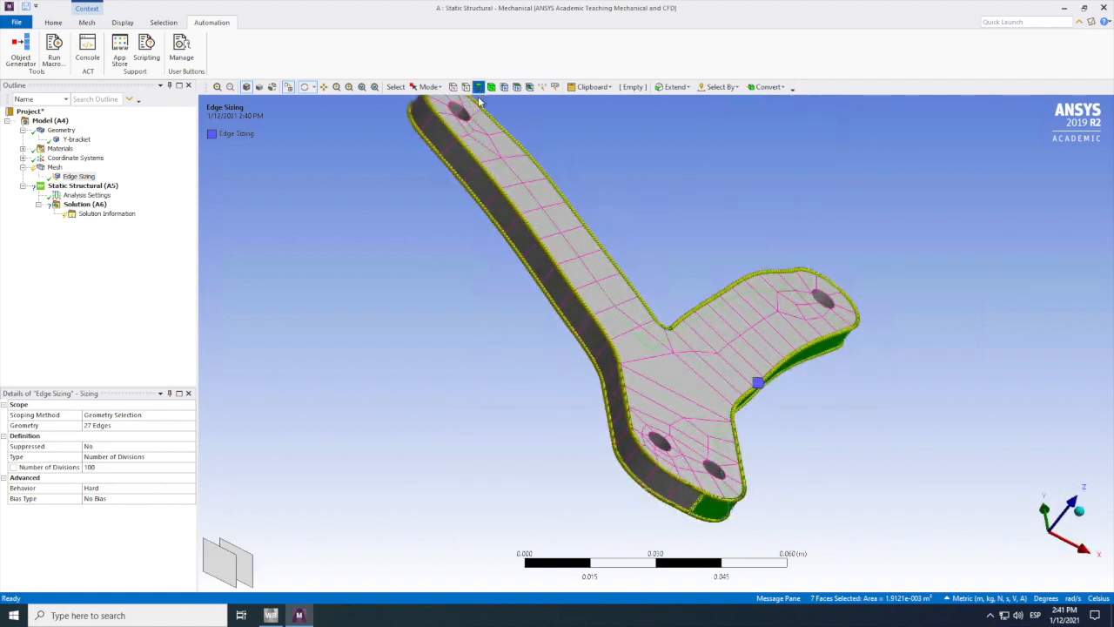
{"action": "left_click_drag", "start_coordinate": [442, 132], "coordinate": [449, 150]}
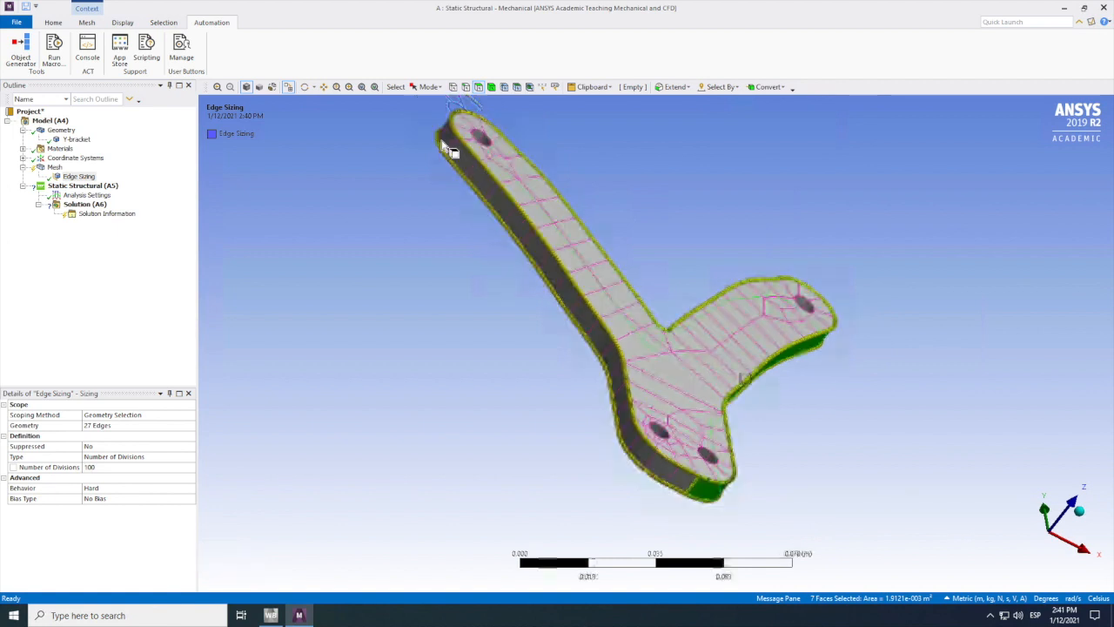
{"action": "left_click", "coordinate": [513, 218], "text": "ctrl"}
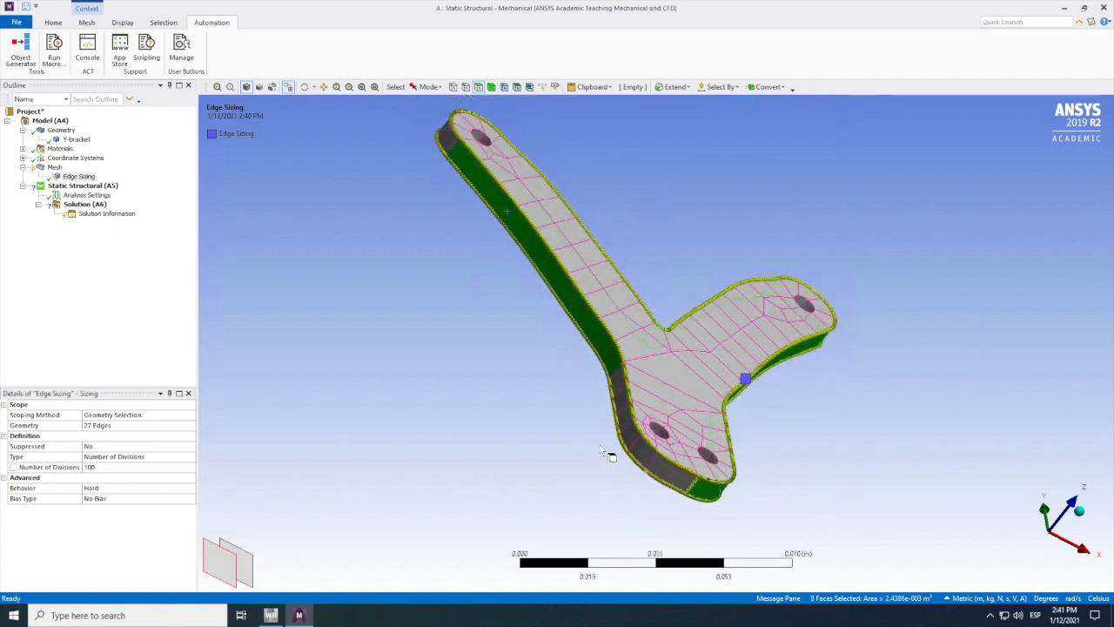
{"action": "left_click", "coordinate": [629, 414], "text": "ctrl"}
{"action": "left_click", "coordinate": [661, 469], "text": "ctrl"}
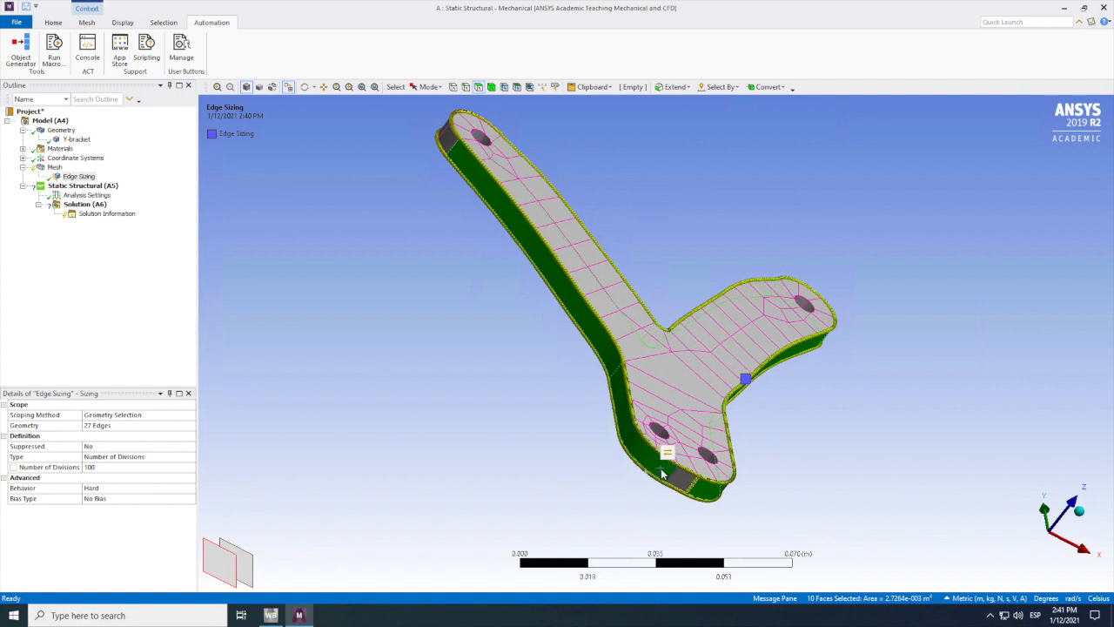
{"action": "left_click", "coordinate": [444, 134], "text": "ctrl"}
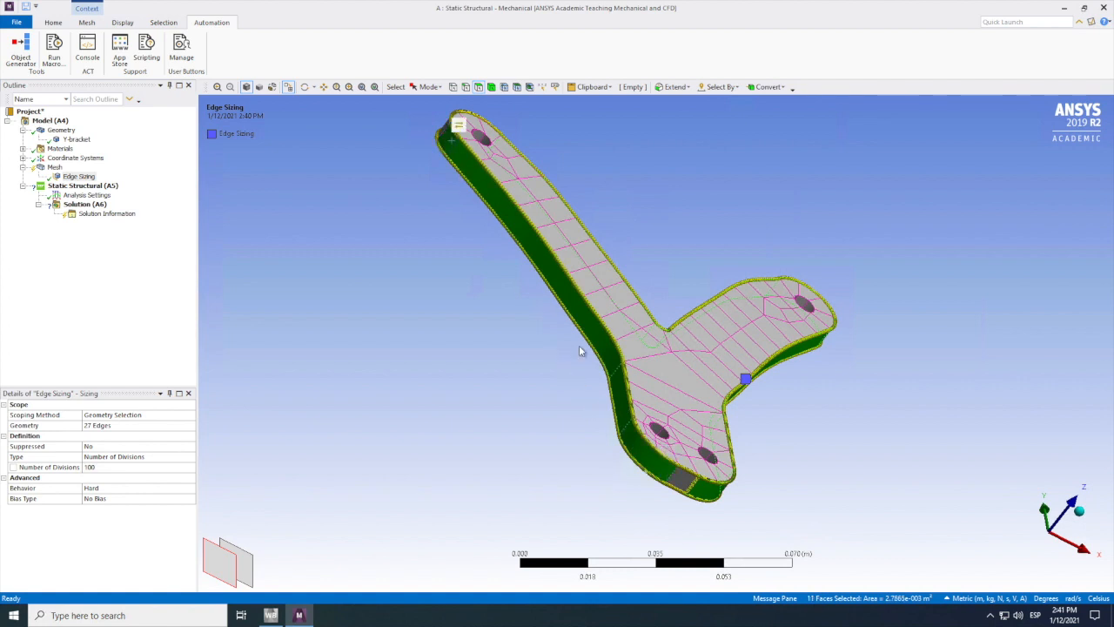
{"action": "left_click", "coordinate": [682, 479], "text": "ctrl"}
{"action": "left_click", "coordinate": [451, 126], "text": "ctrl"}
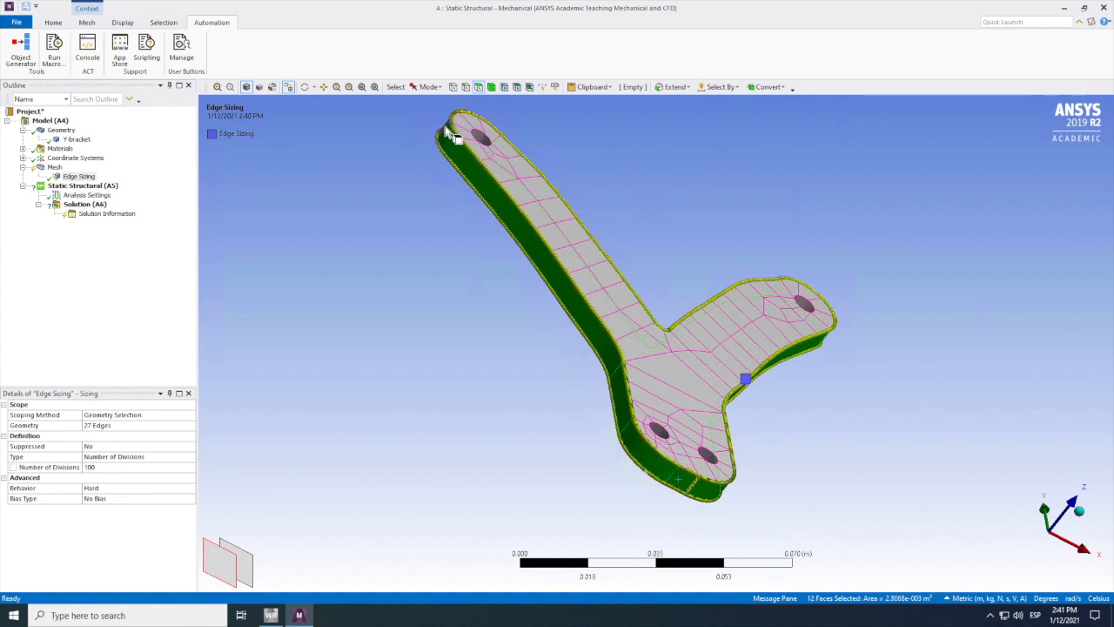
Step: Insert a mesh sizing control scoped to the selected side faces of the bracket
{"action": "right_click", "coordinate": [384, 260]}
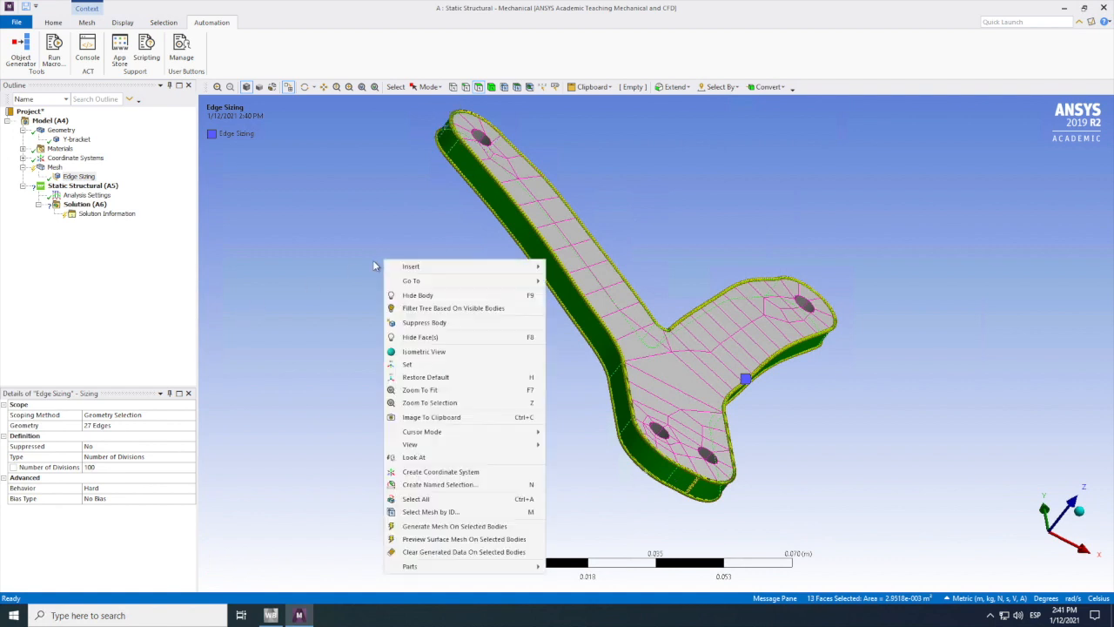
{"action": "mouse_move", "coordinate": [522, 267]}
{"action": "left_click", "coordinate": [574, 267]}
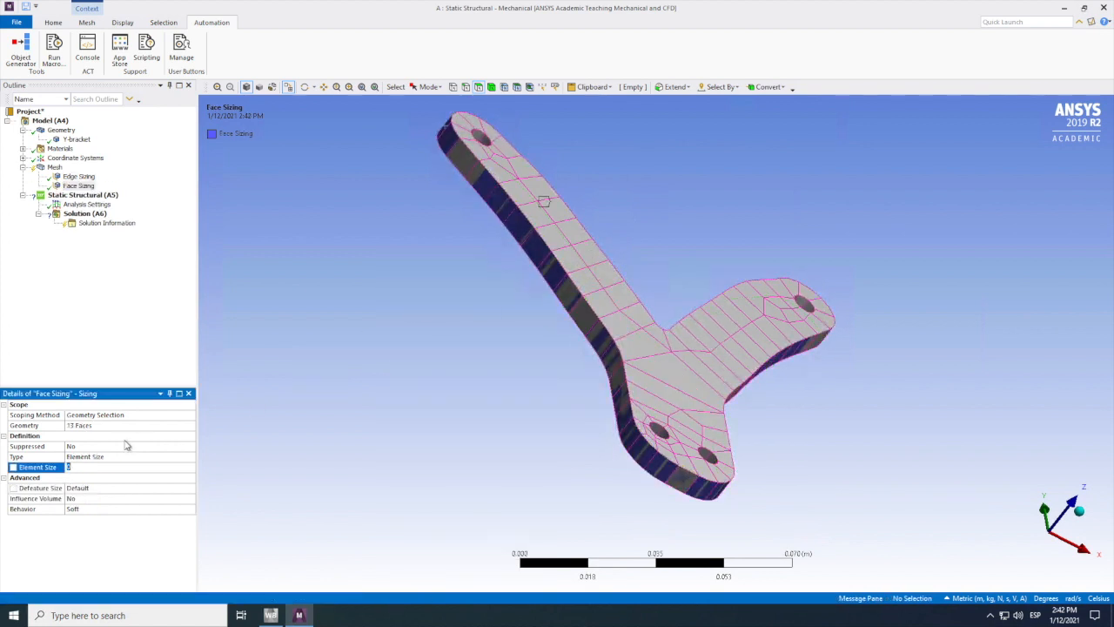
{"action": "left_click", "coordinate": [113, 458]}
{"action": "left_click", "coordinate": [192, 457]}
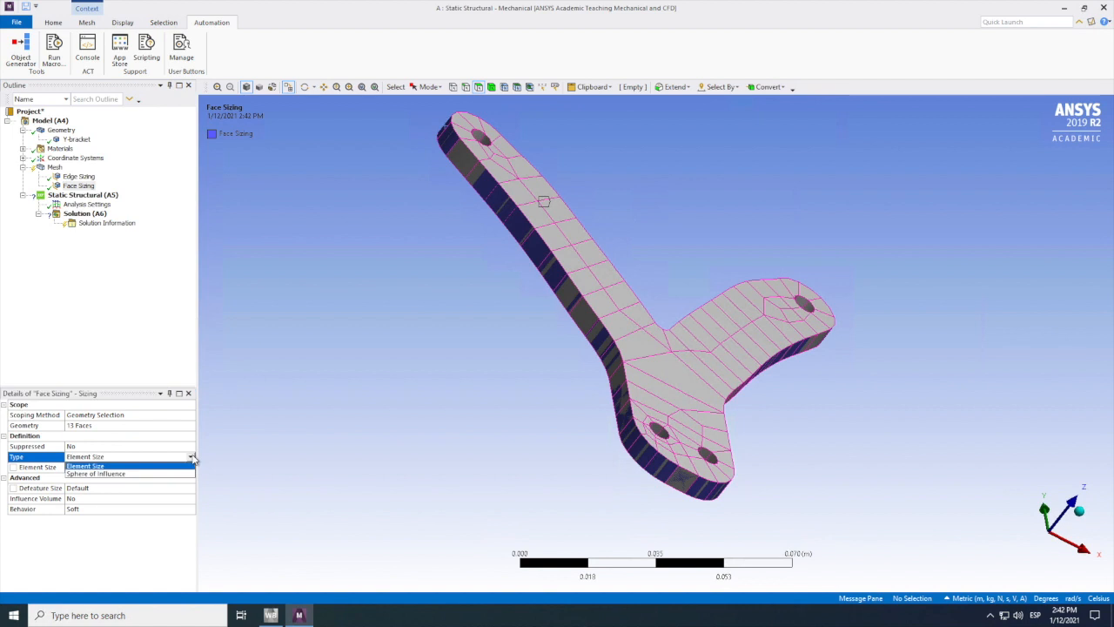
{"action": "left_click", "coordinate": [119, 473]}
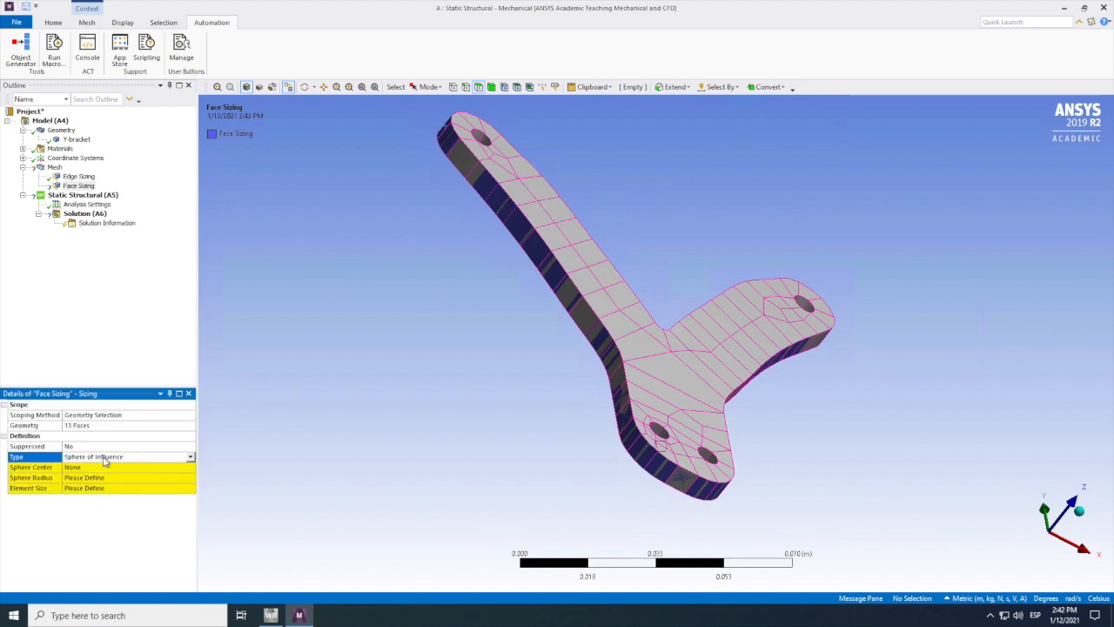
{"action": "left_click", "coordinate": [103, 458]}
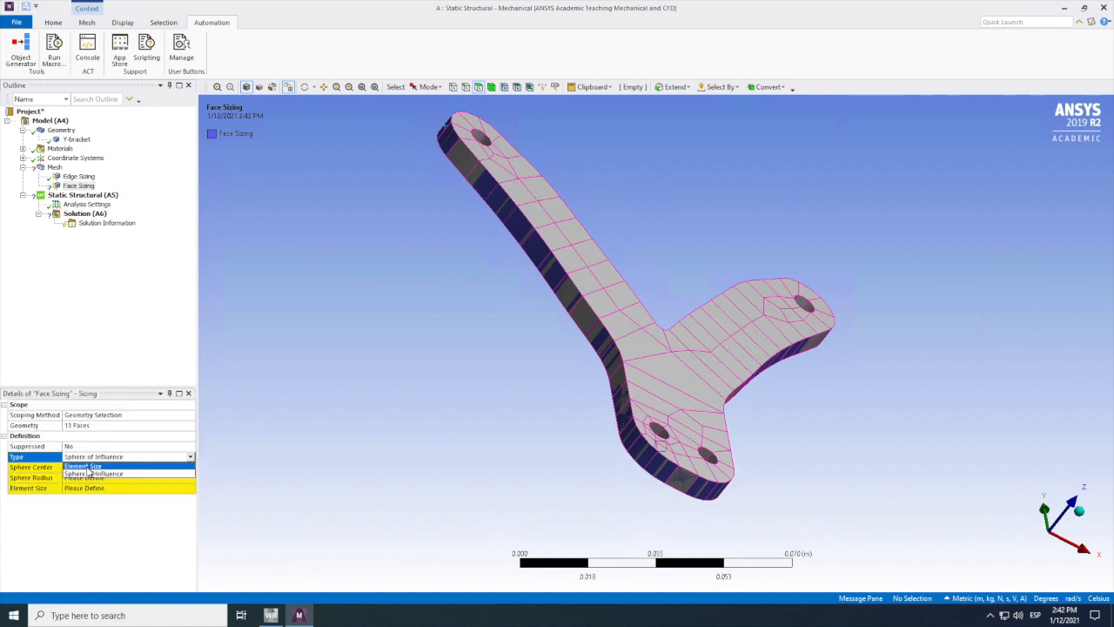
{"action": "left_click", "coordinate": [86, 468]}
Step: Set the face sizing's element size to 0.01 m and its behavior to Hard
{"action": "left_click", "coordinate": [91, 467]}
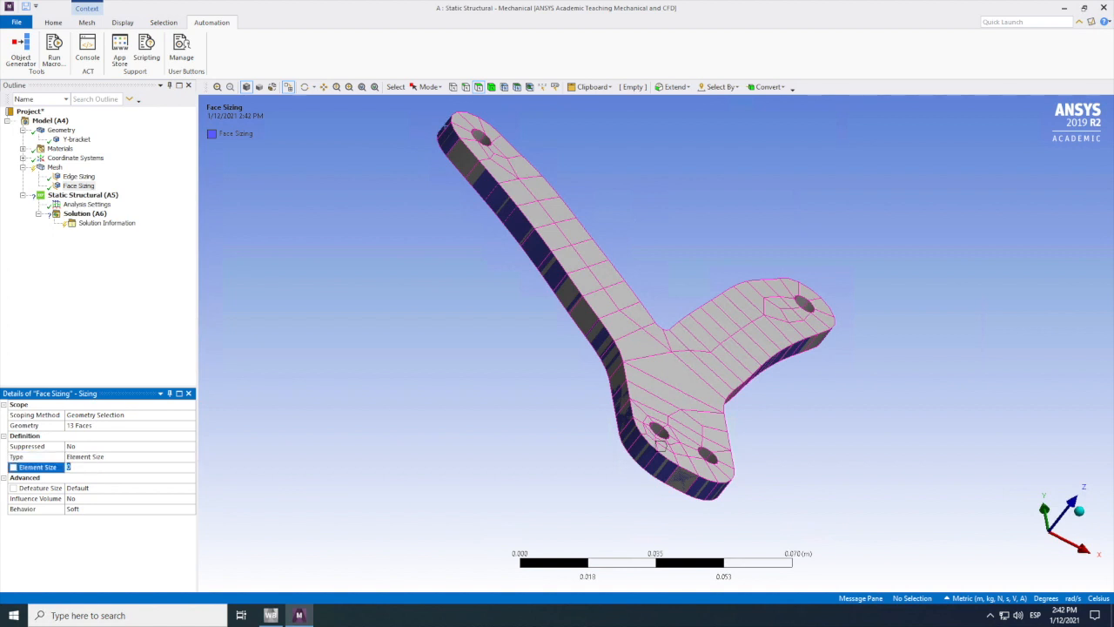
{"action": "type", "text": "0.01"}
{"action": "left_click", "coordinate": [161, 507]}
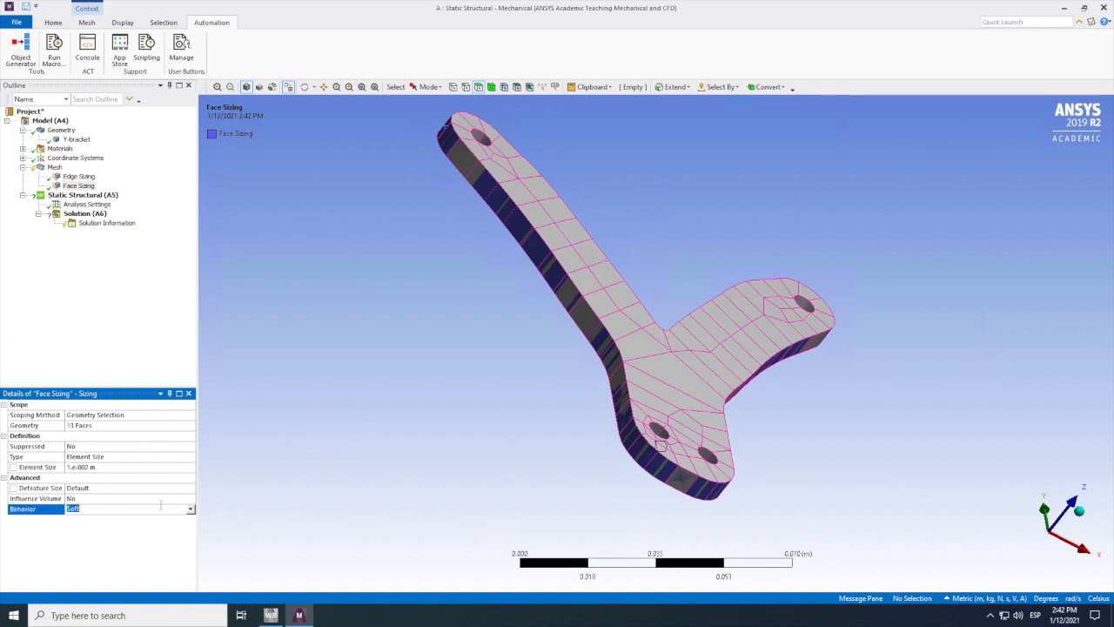
{"action": "left_click", "coordinate": [191, 509]}
{"action": "left_click", "coordinate": [79, 529]}
Step: Generate the bracket's mesh with the edge sizing and face sizing controls applied
{"action": "left_click", "coordinate": [53, 168]}
{"action": "right_click", "coordinate": [52, 169]}
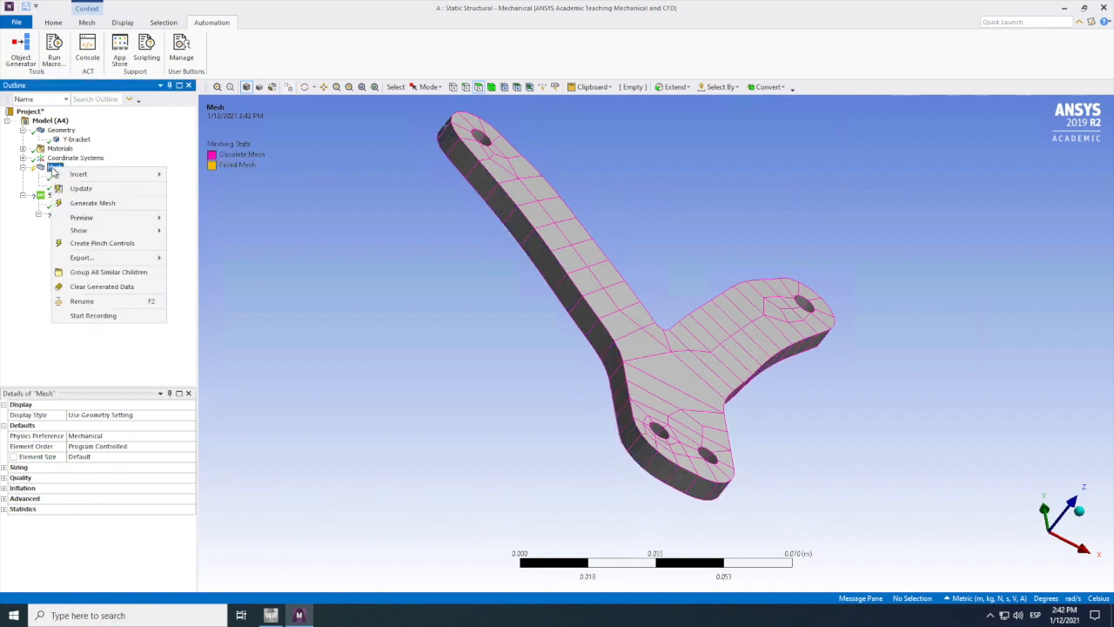
{"action": "left_click", "coordinate": [91, 204]}
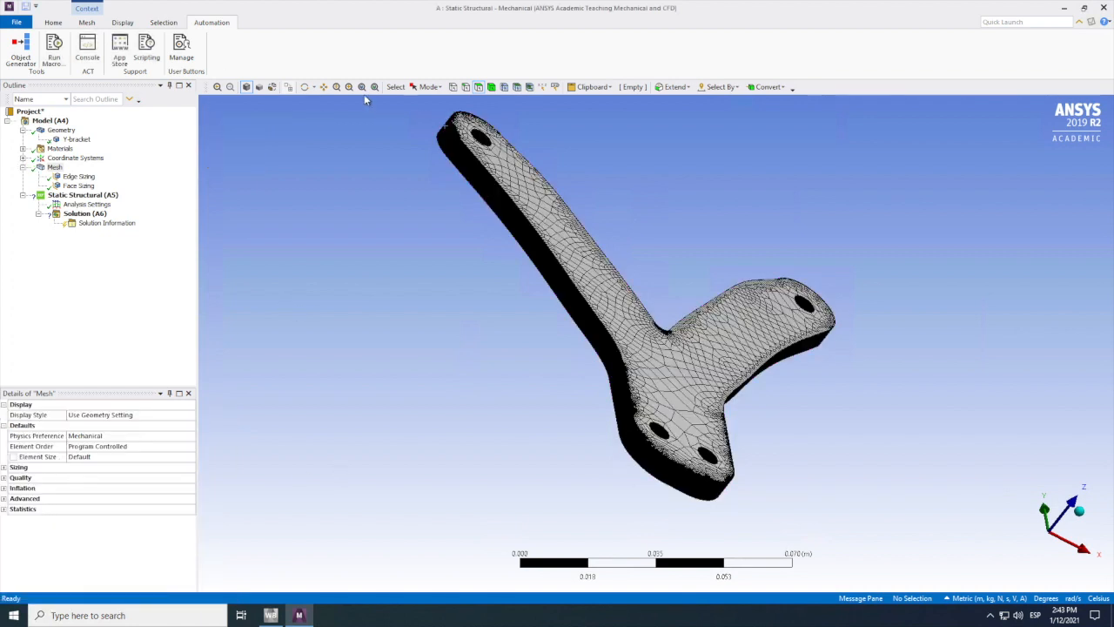
Step: Examine the generated mesh across the whole bracket and up close around the fork fillet
{"action": "left_click", "coordinate": [305, 87]}
{"action": "left_click_drag", "start_coordinate": [550, 237], "coordinate": [588, 319]}
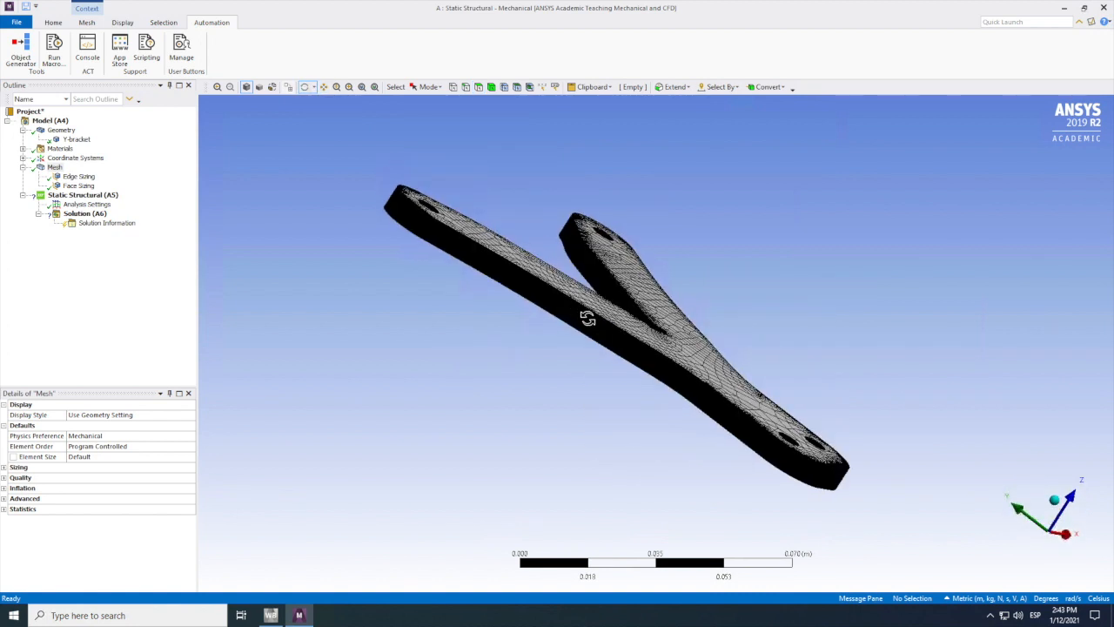
{"action": "scroll", "coordinate": [588, 319], "scroll_direction": "down", "scroll_amount": 1}
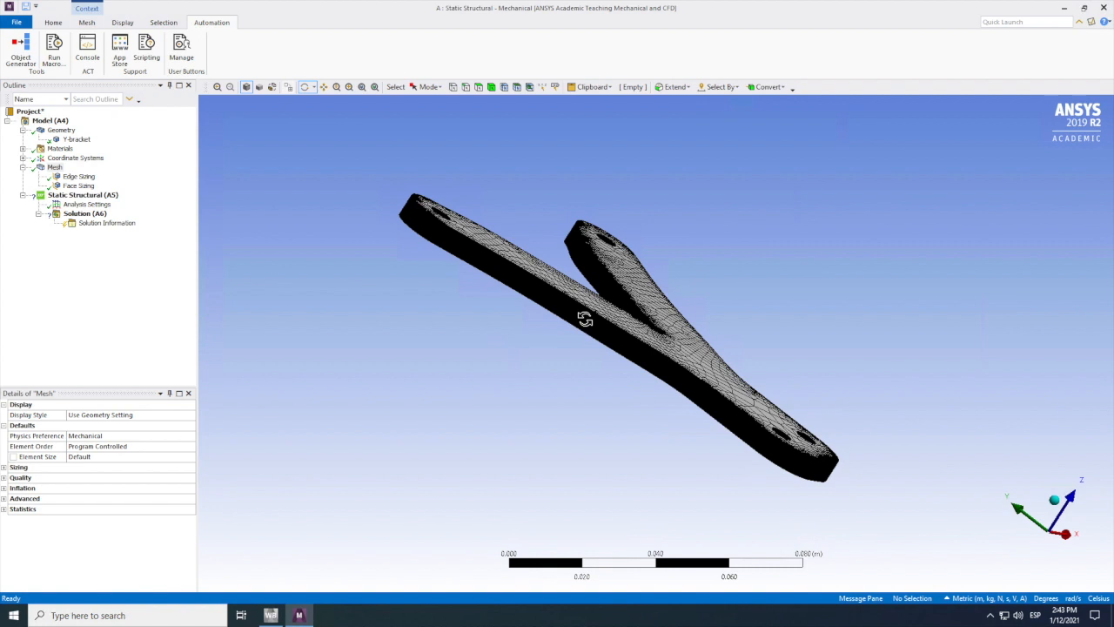
{"action": "scroll", "coordinate": [585, 320], "scroll_direction": "down", "scroll_amount": 1}
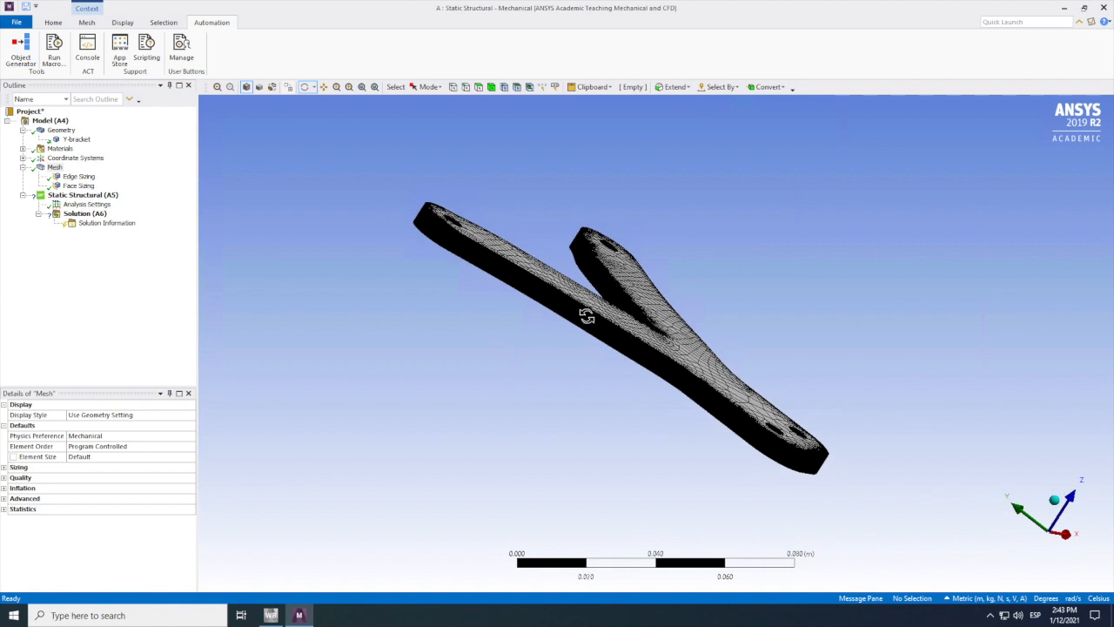
{"action": "scroll", "coordinate": [586, 318], "scroll_direction": "up", "scroll_amount": 2}
{"action": "scroll", "coordinate": [587, 318], "scroll_direction": "up", "scroll_amount": 2}
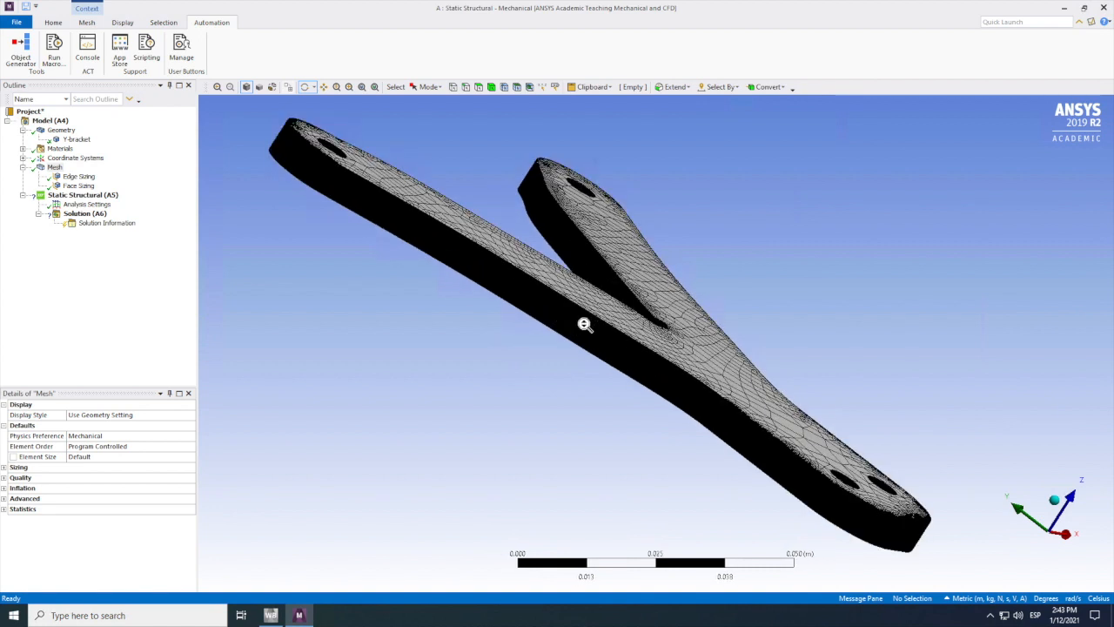
{"action": "scroll", "coordinate": [586, 329], "scroll_direction": "up", "scroll_amount": 3}
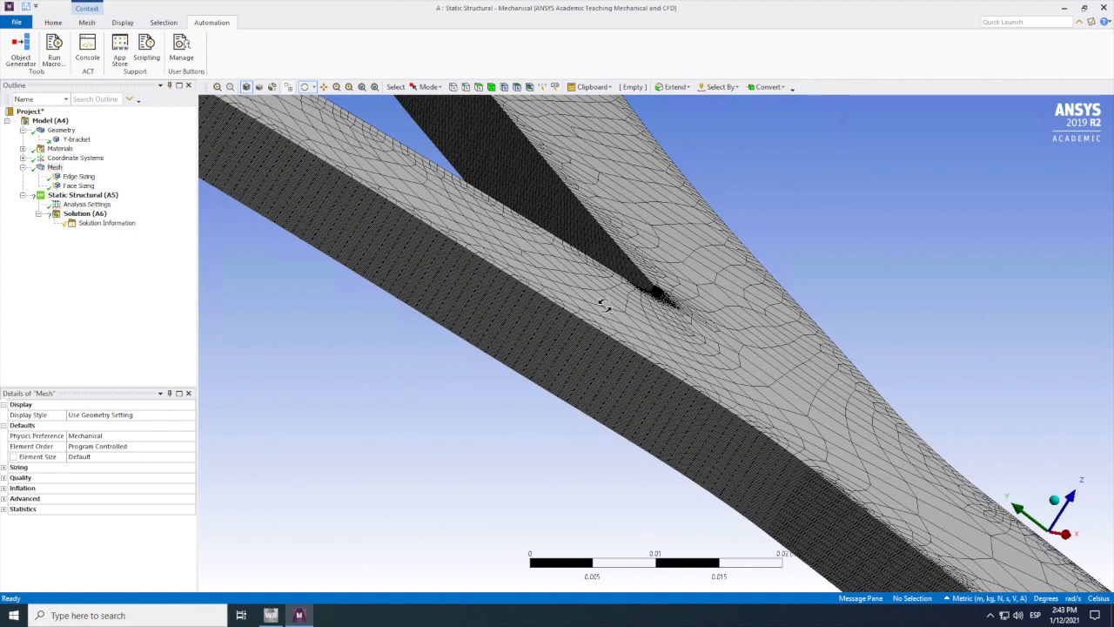
{"action": "scroll", "coordinate": [544, 339], "scroll_direction": "up", "scroll_amount": 1}
{"action": "scroll", "coordinate": [549, 331], "scroll_direction": "up", "scroll_amount": 2}
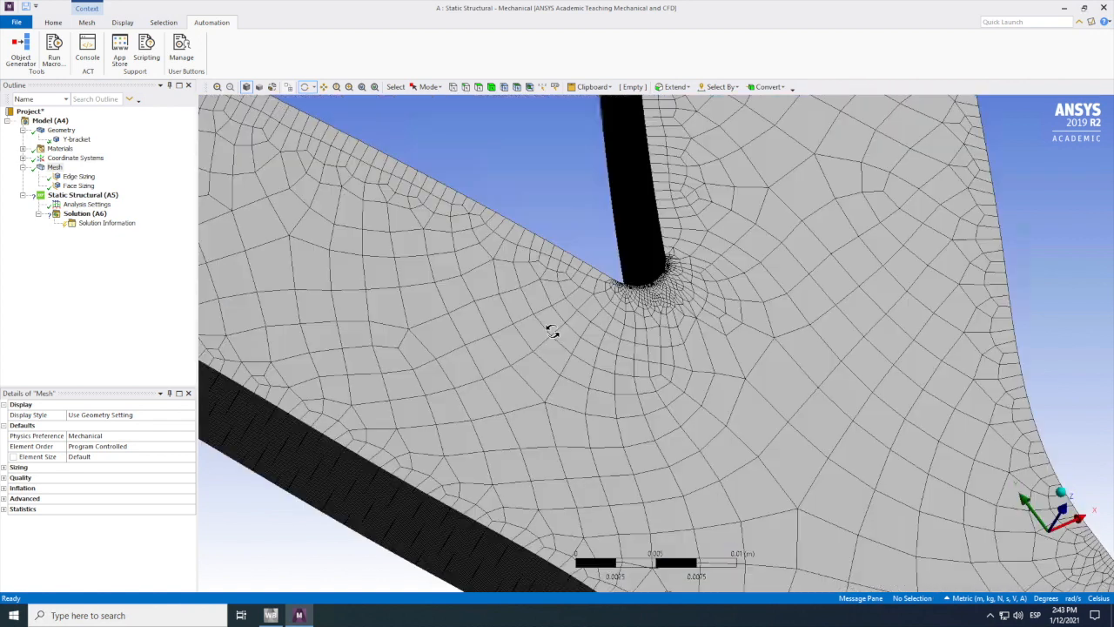
{"action": "middle_click_drag", "start_coordinate": [490, 370], "coordinate": [487, 343]}
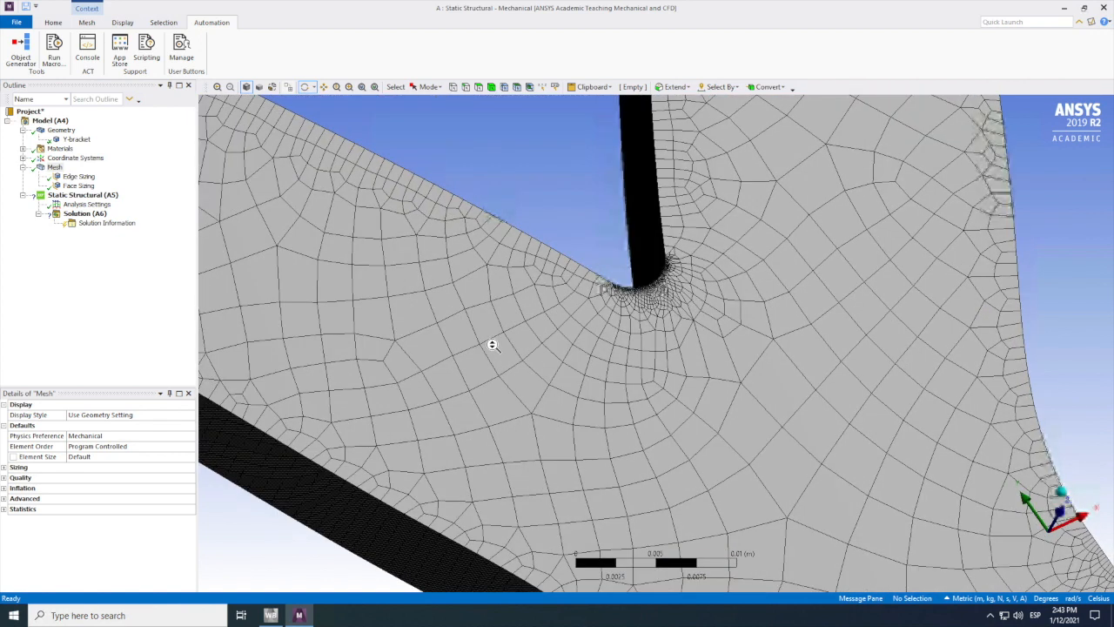
{"action": "scroll", "coordinate": [607, 295], "scroll_direction": "up", "scroll_amount": 1}
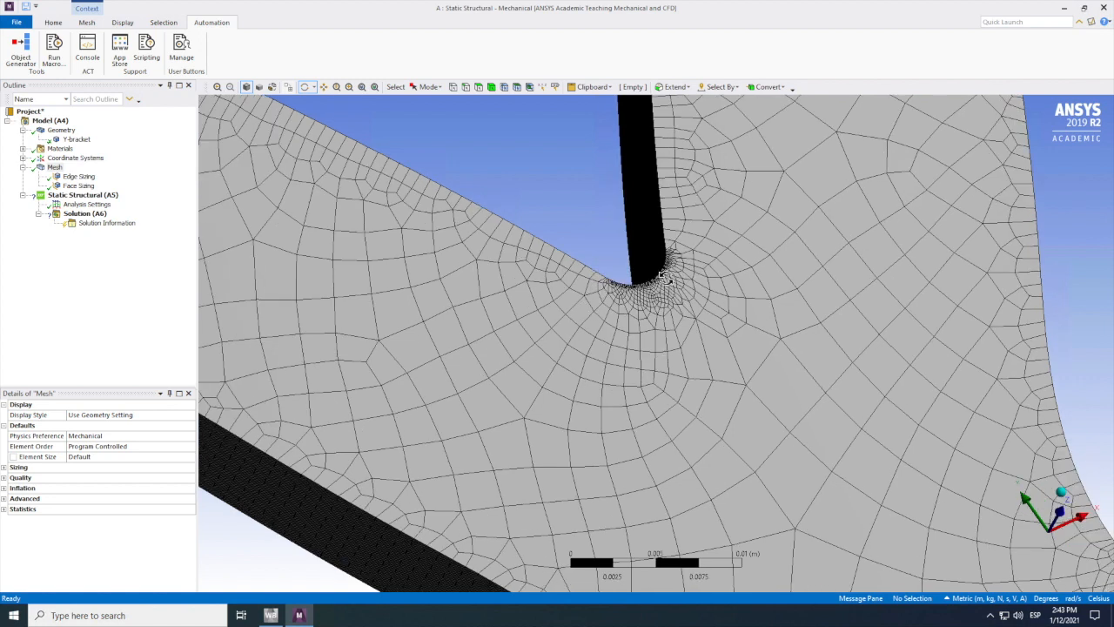
Step: Check the mesh's sizing settings and its node and element statistics
{"action": "left_click", "coordinate": [4, 467]}
{"action": "left_click", "coordinate": [4, 468]}
{"action": "left_click", "coordinate": [4, 468]}
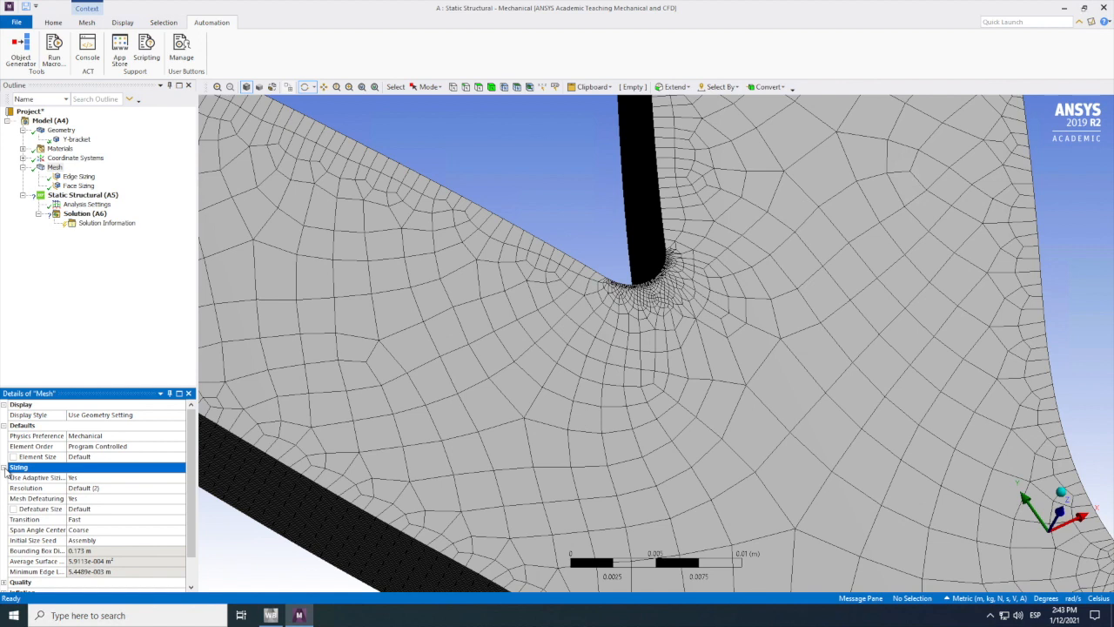
{"action": "left_click", "coordinate": [4, 468]}
{"action": "left_click", "coordinate": [4, 509]}
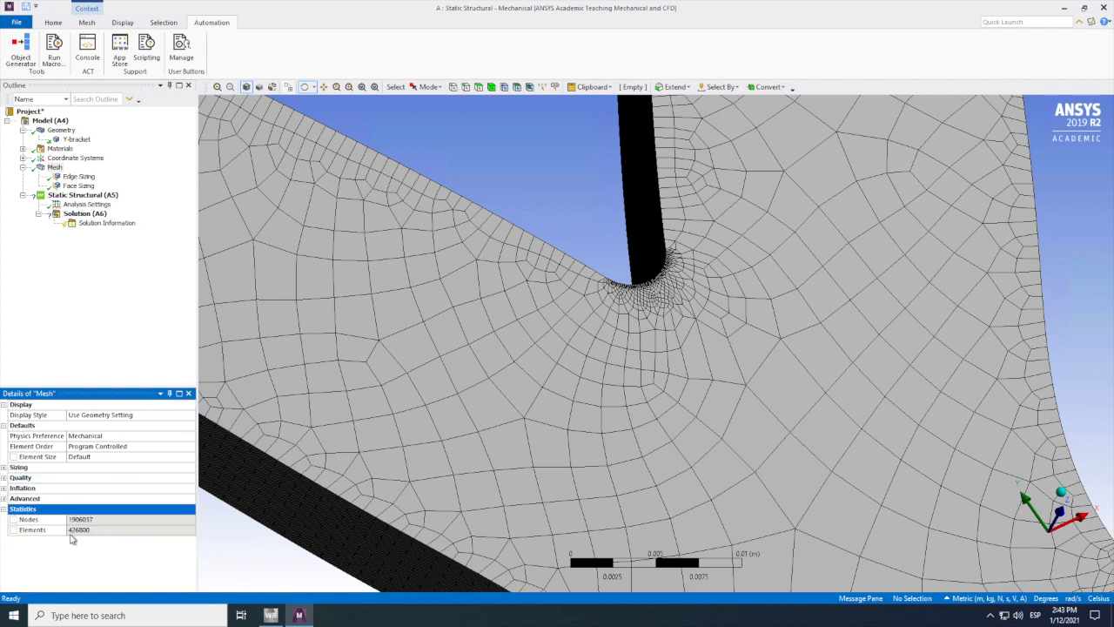
{"action": "left_click", "coordinate": [80, 530]}
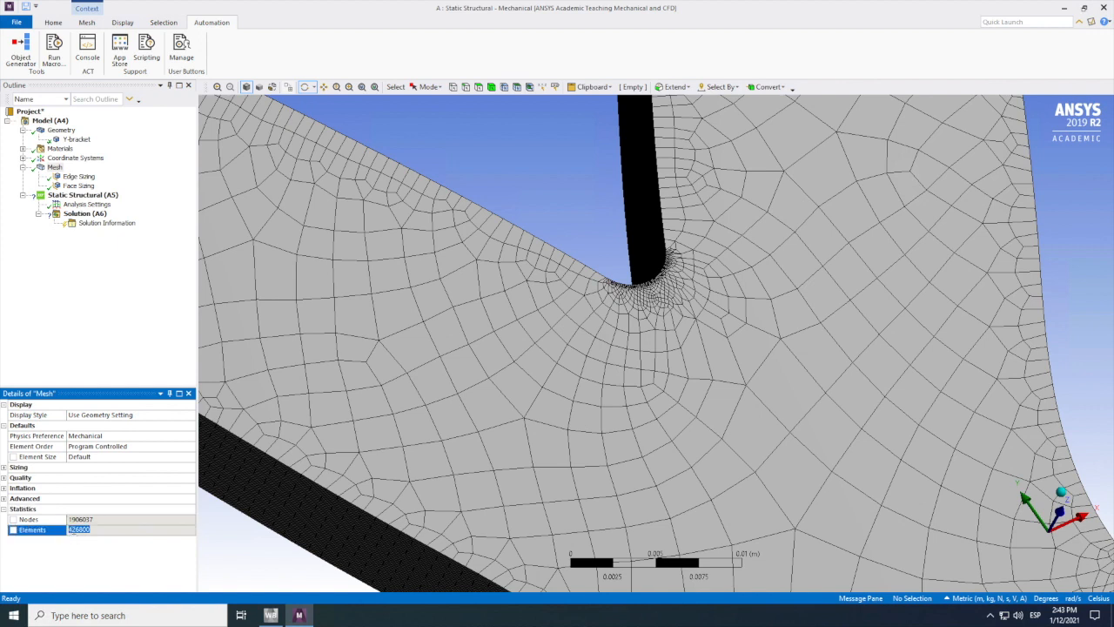
{"action": "left_click", "coordinate": [78, 529]}
Step: Set the face sizing's element size to 0.02 m and regenerate the mesh
{"action": "left_click_drag", "start_coordinate": [589, 493], "coordinate": [562, 493]}
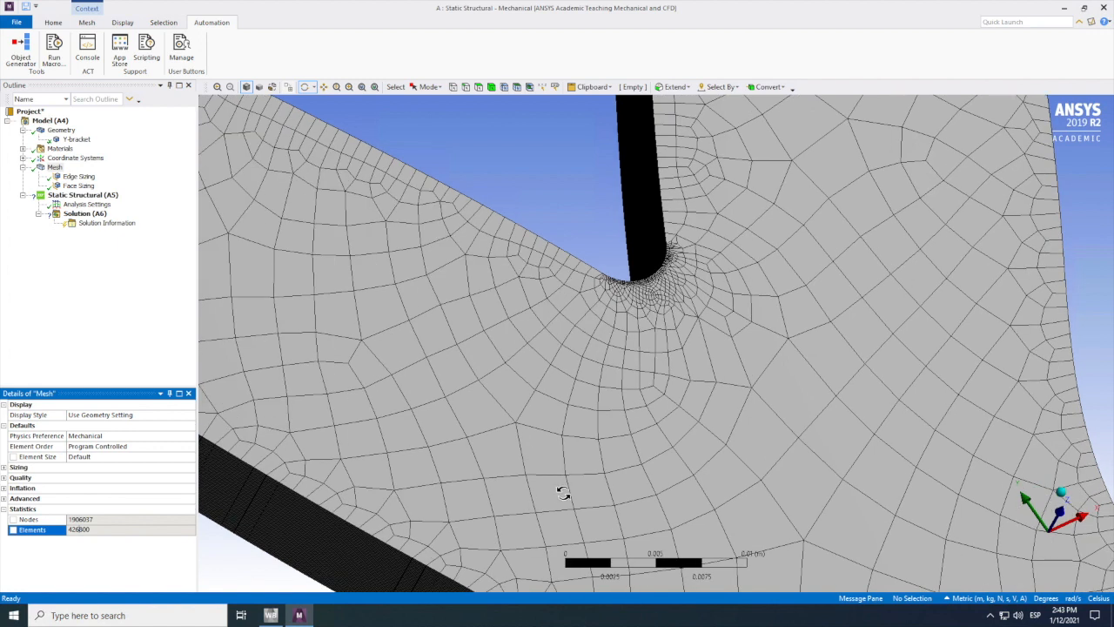
{"action": "left_click_drag", "start_coordinate": [560, 494], "coordinate": [561, 494]}
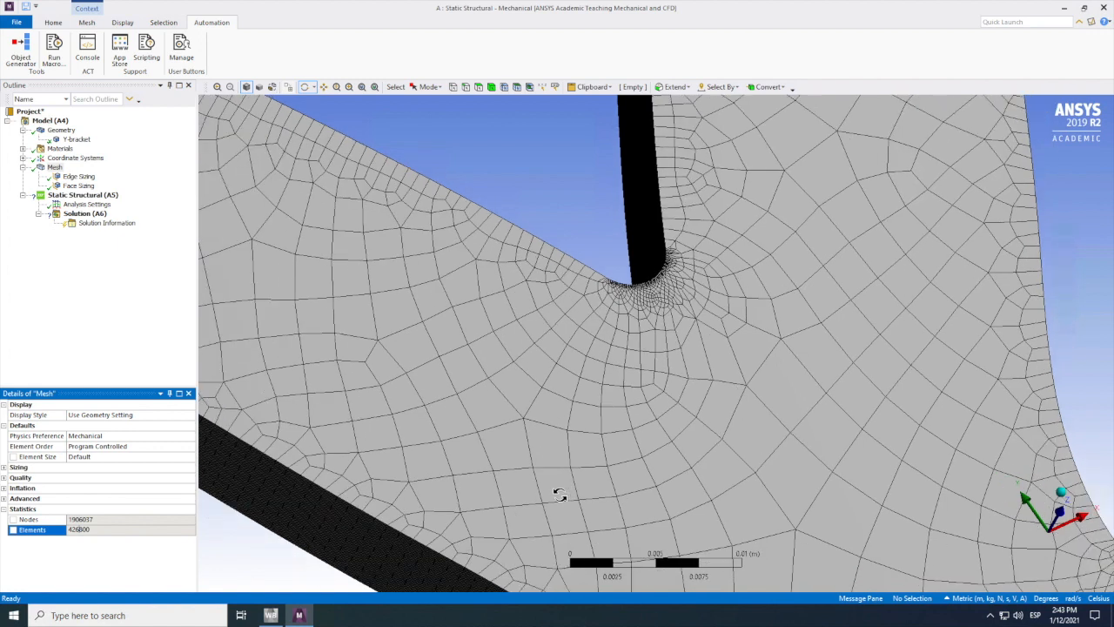
{"action": "scroll", "coordinate": [559, 495], "scroll_direction": "down", "scroll_amount": 3}
{"action": "scroll", "coordinate": [569, 503], "scroll_direction": "down", "scroll_amount": 2}
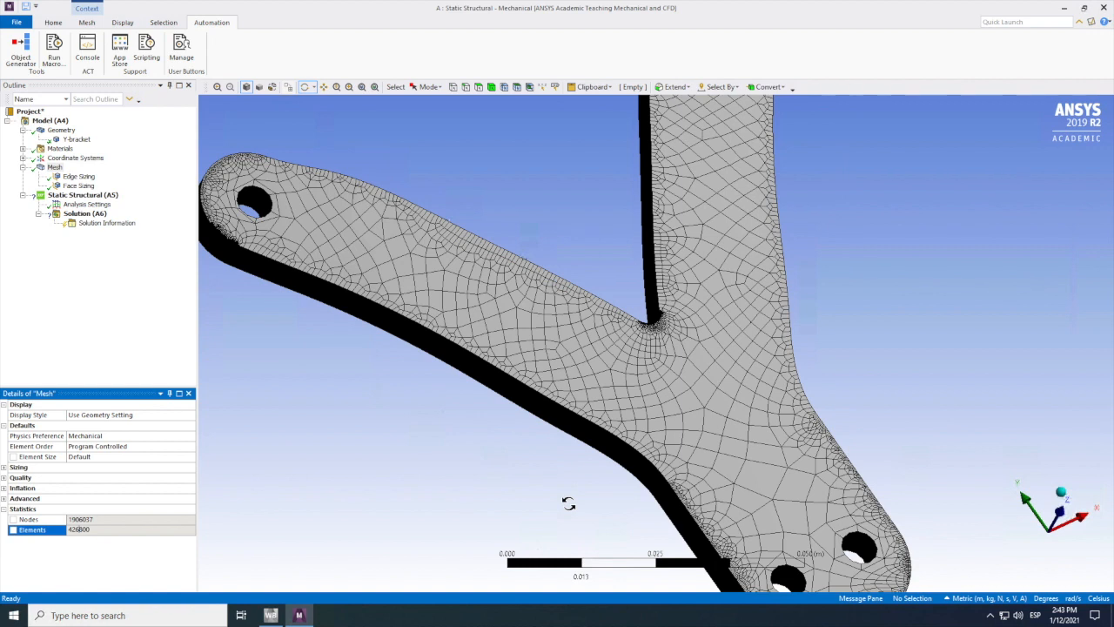
{"action": "scroll", "coordinate": [569, 503], "scroll_direction": "down", "scroll_amount": 1}
{"action": "scroll", "coordinate": [568, 504], "scroll_direction": "down", "scroll_amount": 1}
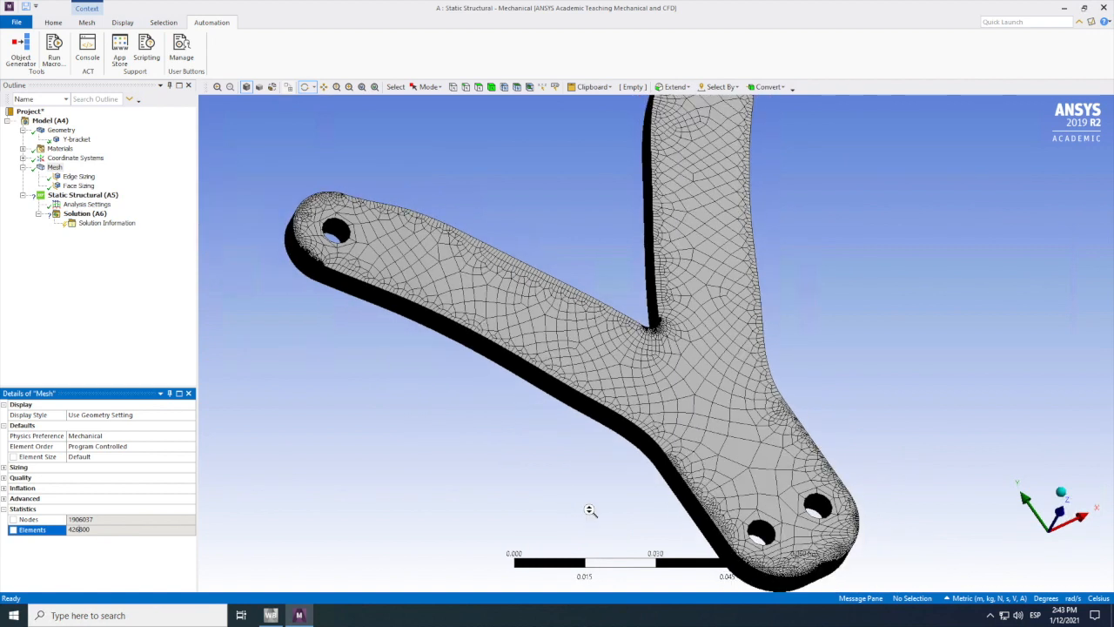
{"action": "left_click", "coordinate": [76, 186]}
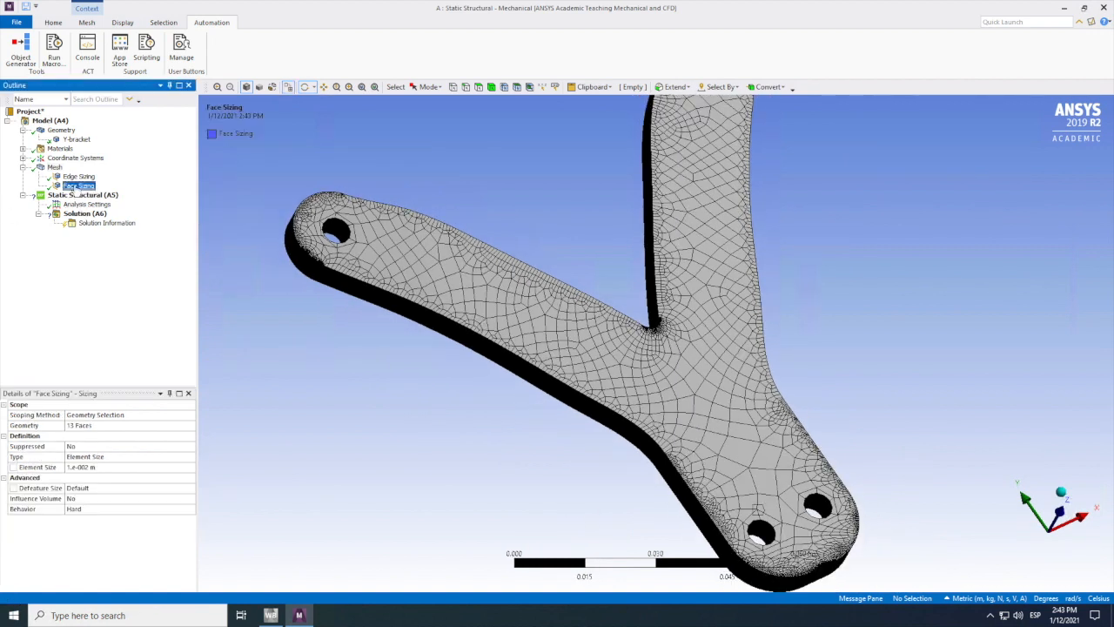
{"action": "left_click", "coordinate": [73, 467]}
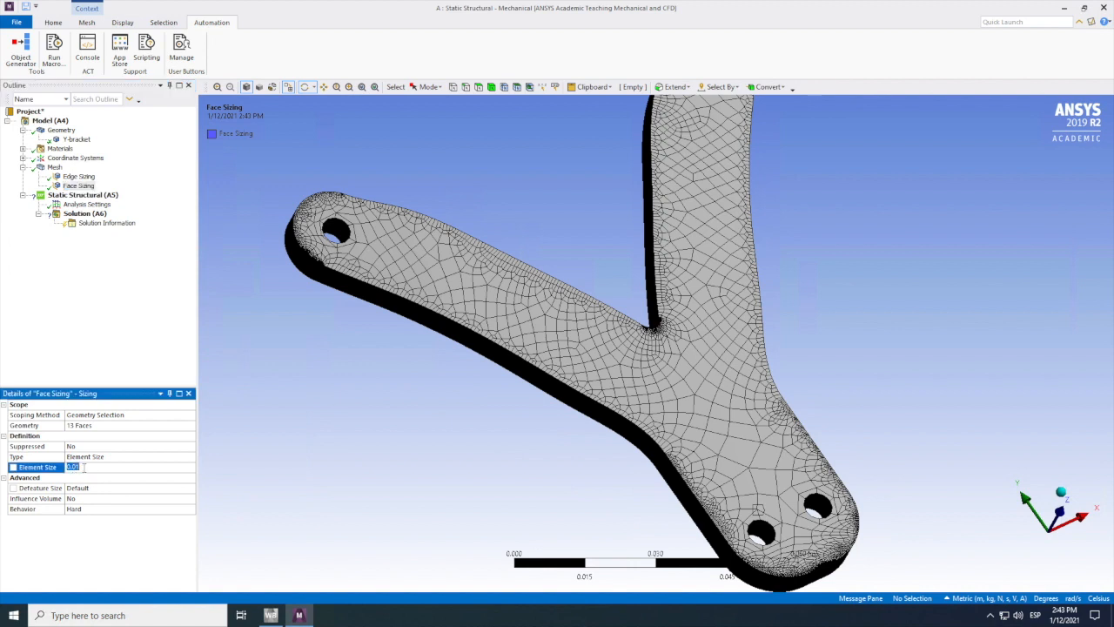
{"action": "type", "text": "0.02"}
{"action": "key", "text": "Return"}
{"action": "right_click", "coordinate": [52, 169]}
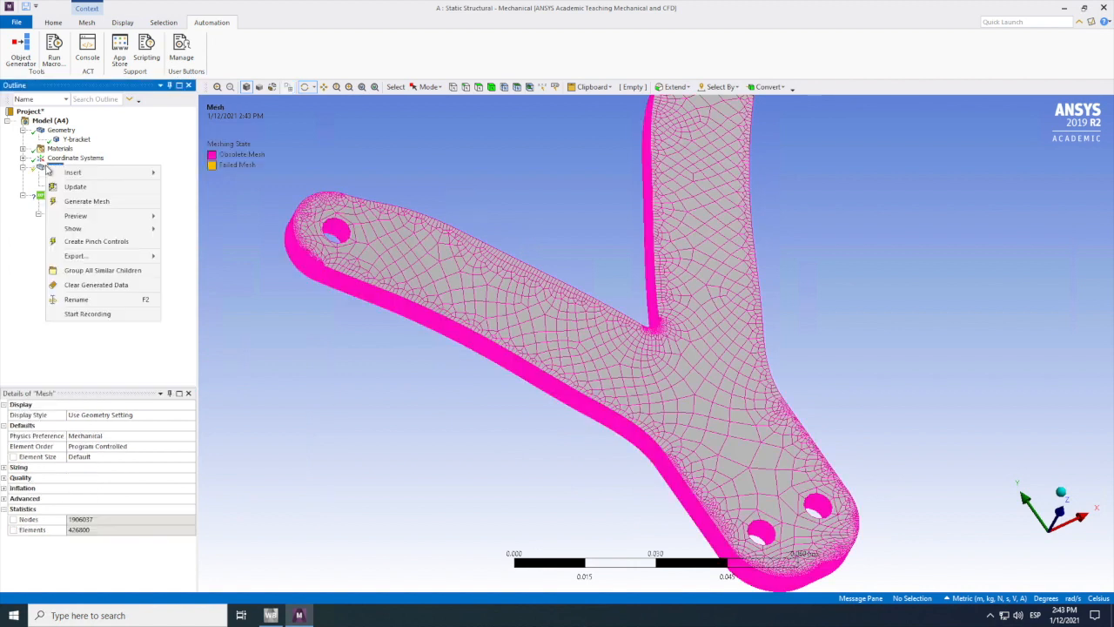
{"action": "left_click", "coordinate": [87, 201]}
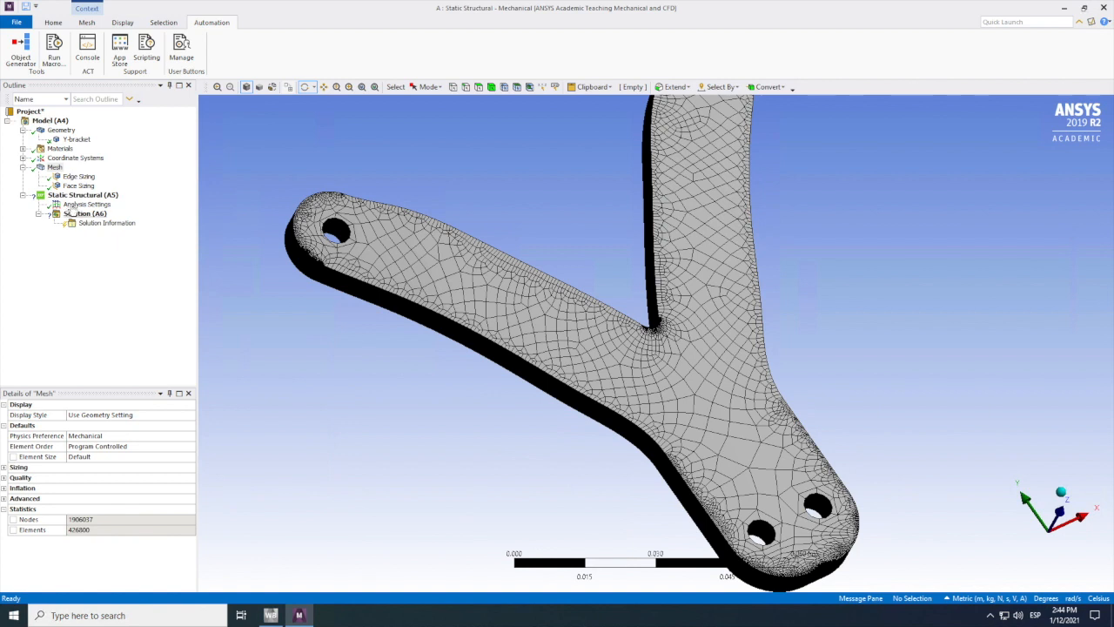
Step: Insert a cylindrical support into the static structural analysis
{"action": "left_click", "coordinate": [77, 198]}
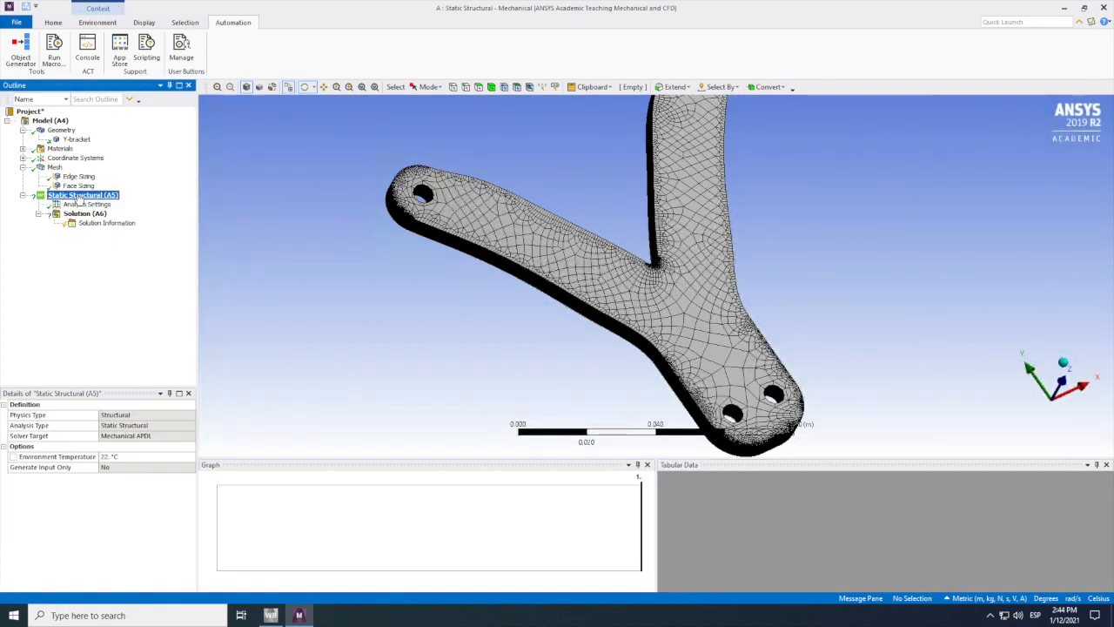
{"action": "right_click", "coordinate": [79, 198]}
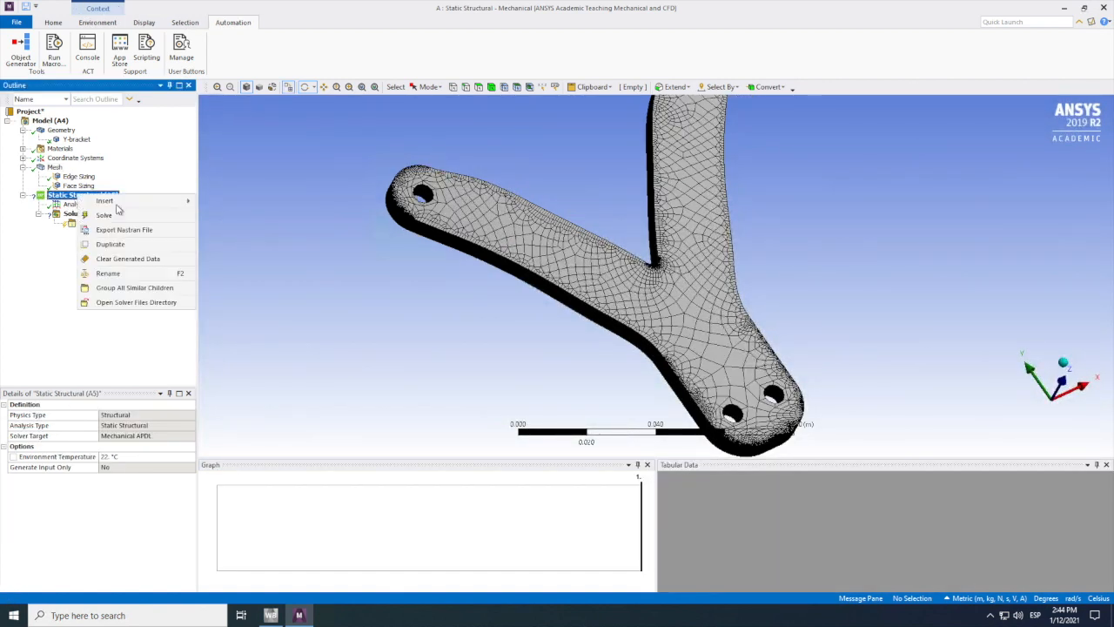
{"action": "mouse_move", "coordinate": [120, 207]}
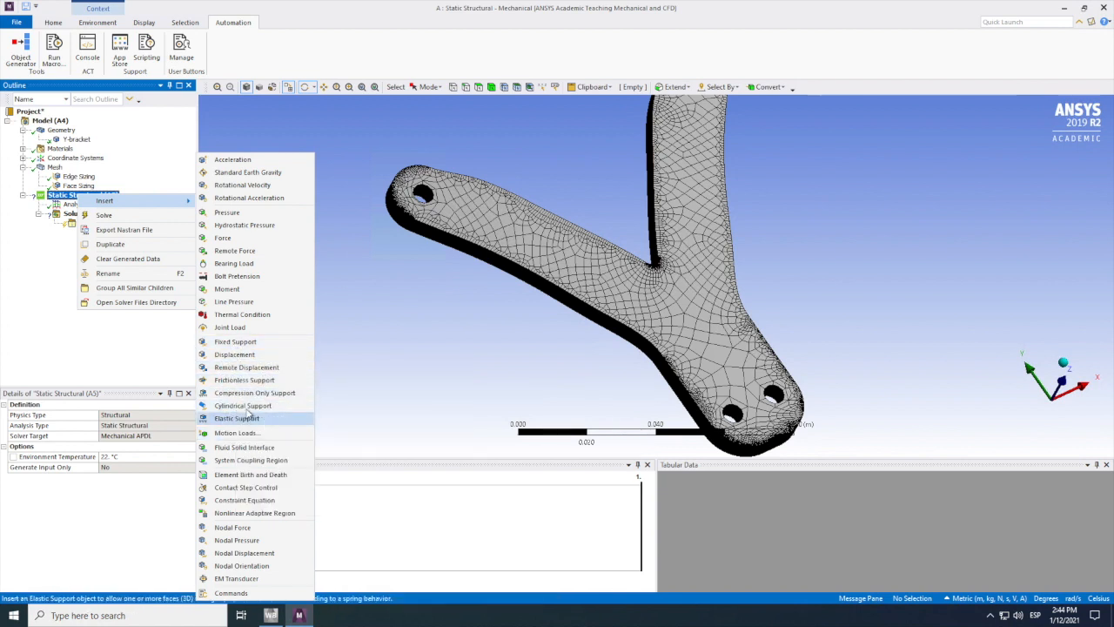
{"action": "left_click", "coordinate": [243, 407]}
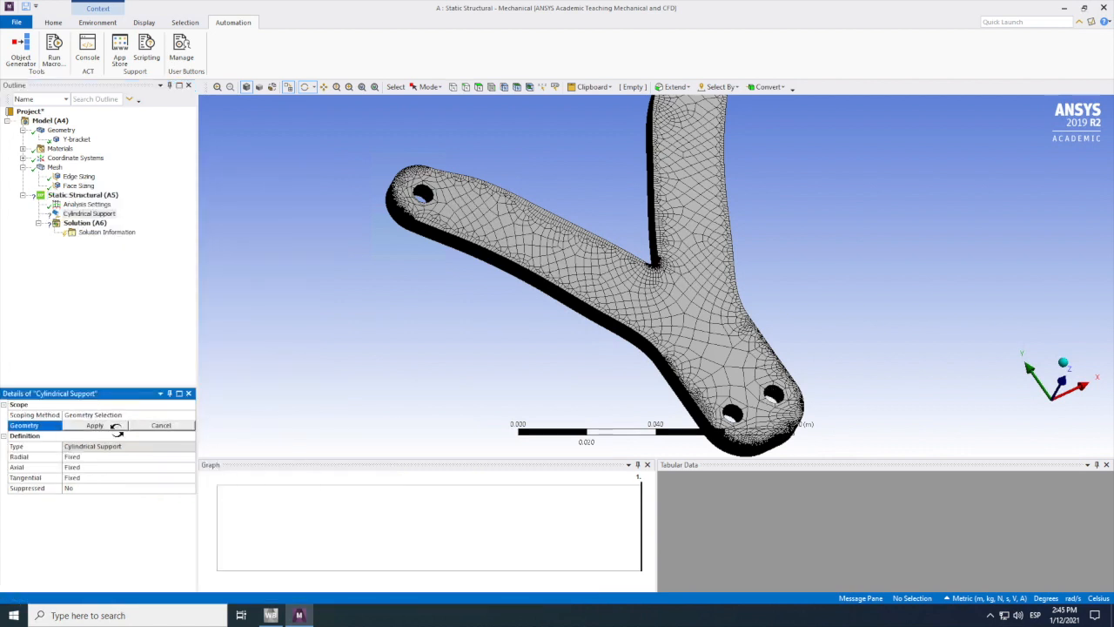
Step: Scope the cylindrical support to the four inner cylindrical faces of the two holes at the bracket's base
{"action": "left_click", "coordinate": [95, 425]}
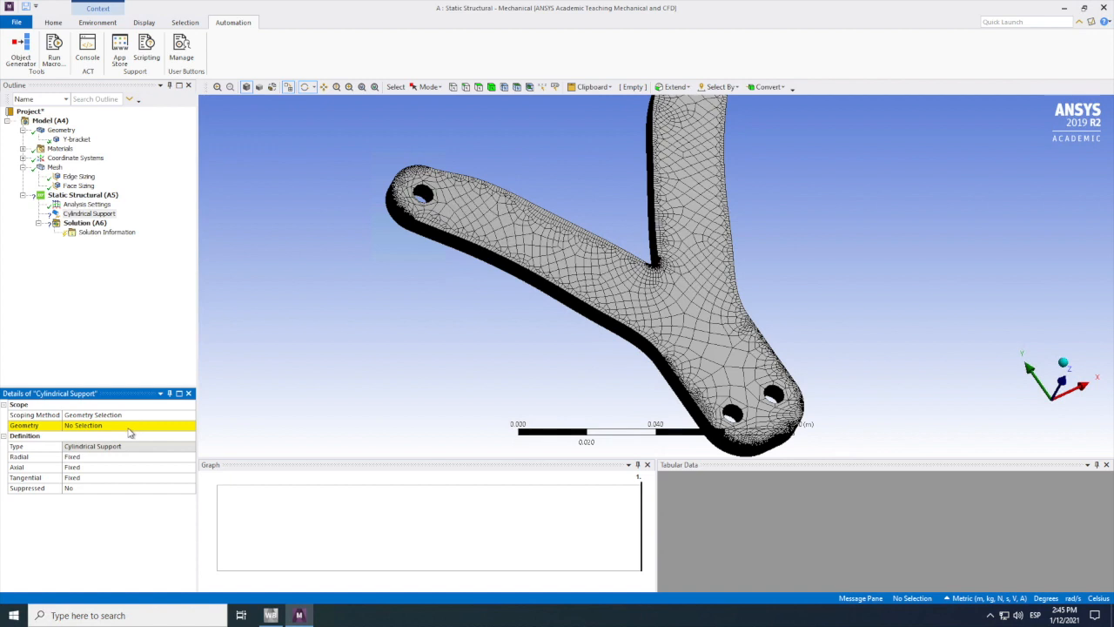
{"action": "left_click", "coordinate": [129, 426]}
{"action": "left_click", "coordinate": [479, 87]}
{"action": "left_click", "coordinate": [776, 394]}
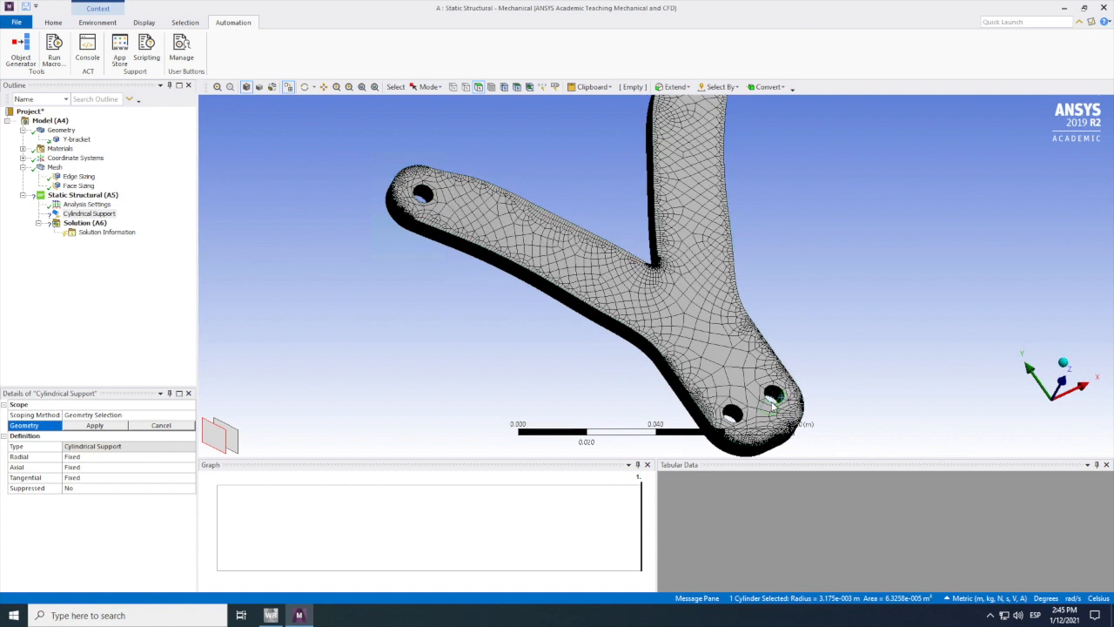
{"action": "scroll", "coordinate": [778, 391], "scroll_direction": "up", "scroll_amount": 2}
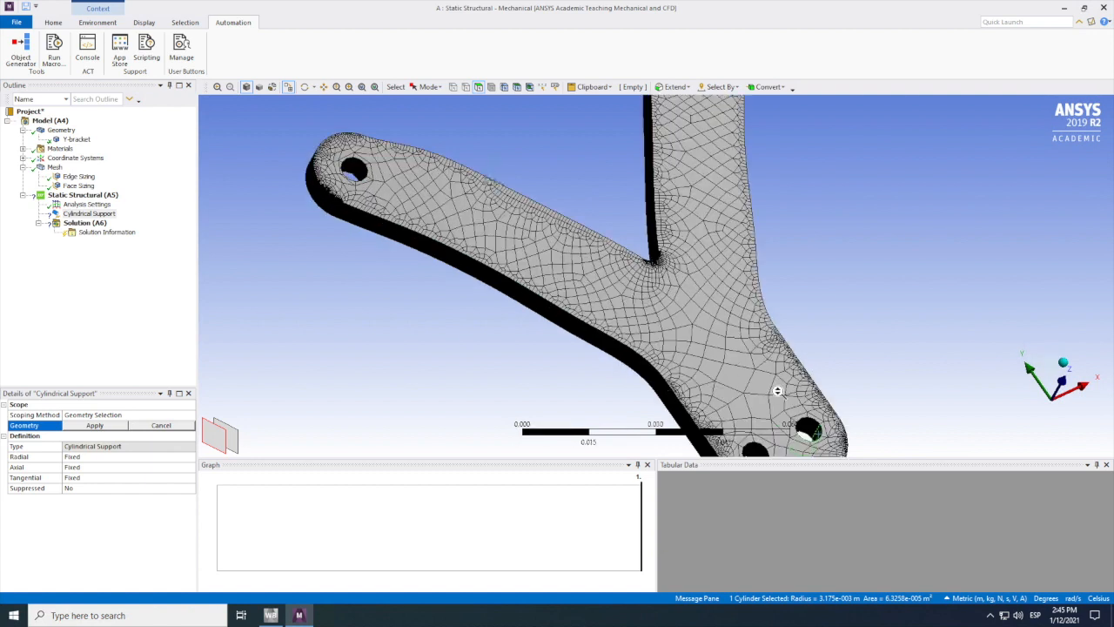
{"action": "scroll", "coordinate": [788, 409], "scroll_direction": "down", "scroll_amount": 1}
{"action": "scroll", "coordinate": [766, 450], "scroll_direction": "down", "scroll_amount": 1}
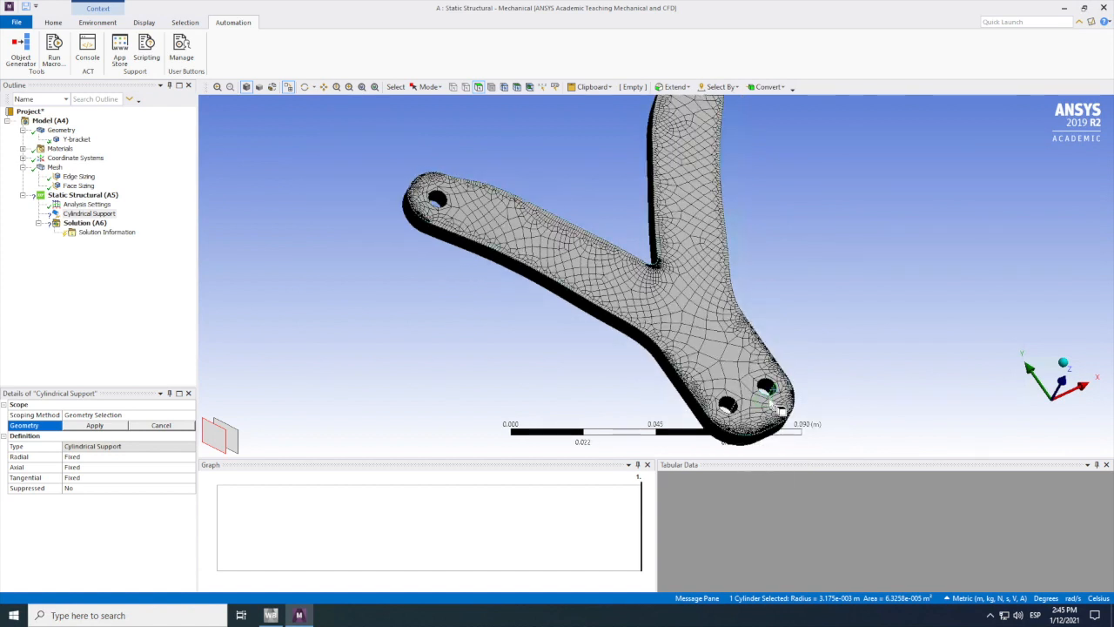
{"action": "left_click", "coordinate": [727, 405], "text": "ctrl"}
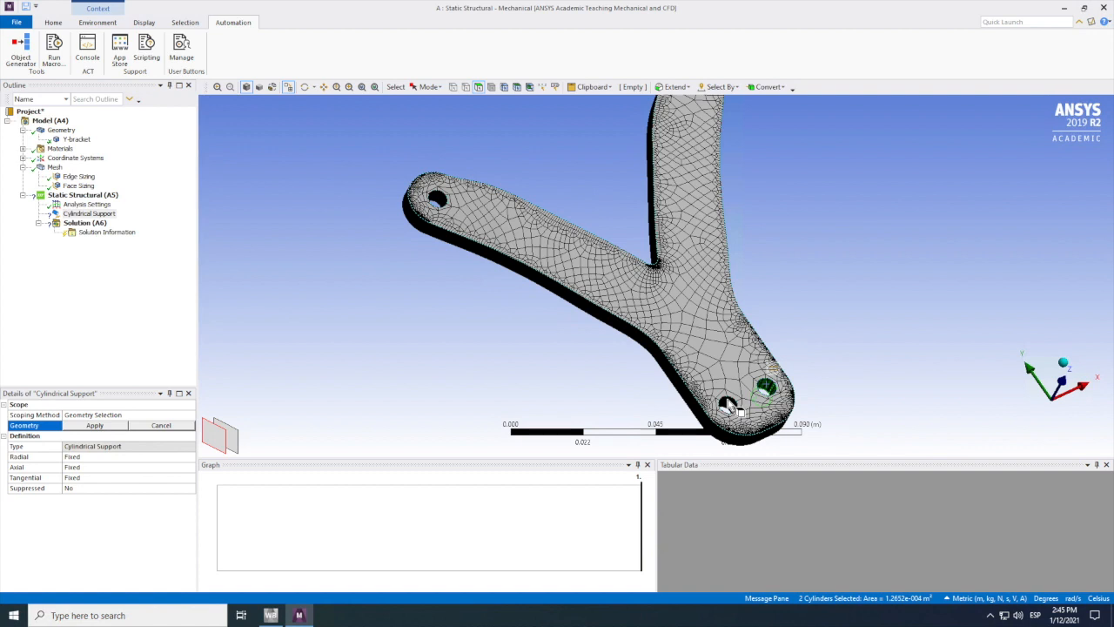
{"action": "left_click", "coordinate": [728, 405], "text": "ctrl"}
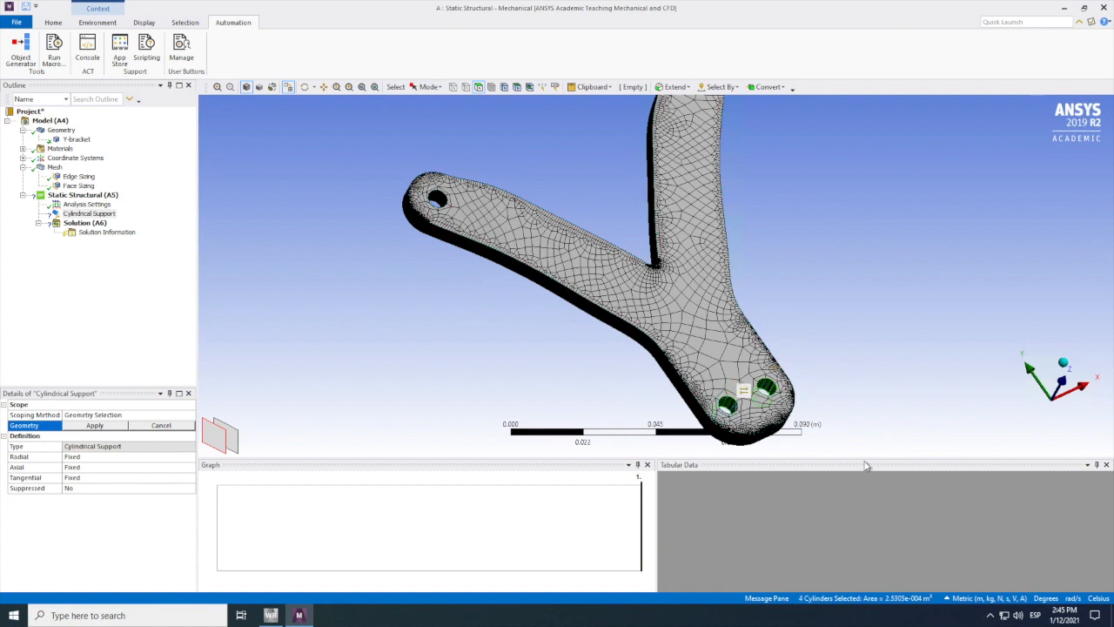
{"action": "left_click", "coordinate": [91, 425]}
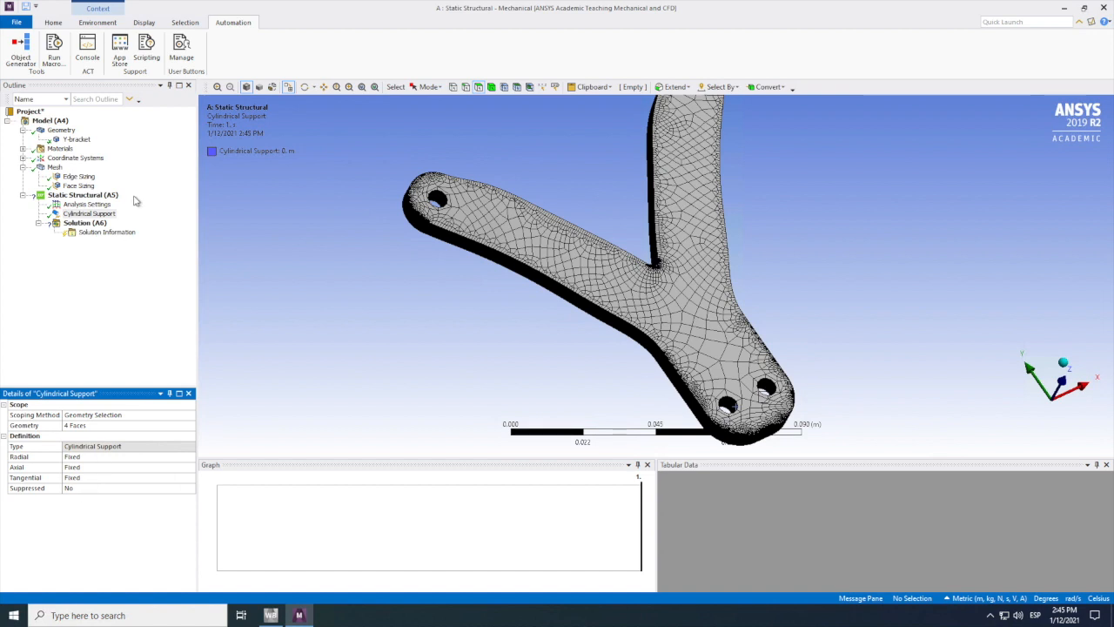
Step: Add a bearing load scoped to both inner faces of the hole at the end of the slanted arm
{"action": "right_click", "coordinate": [83, 197]}
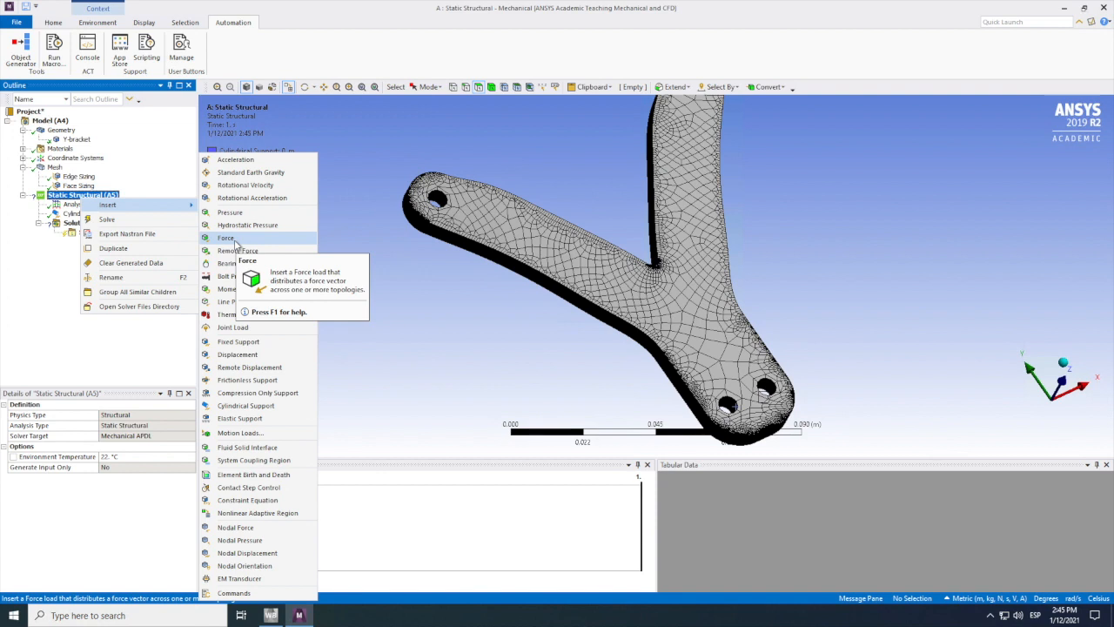
{"action": "left_click", "coordinate": [233, 265]}
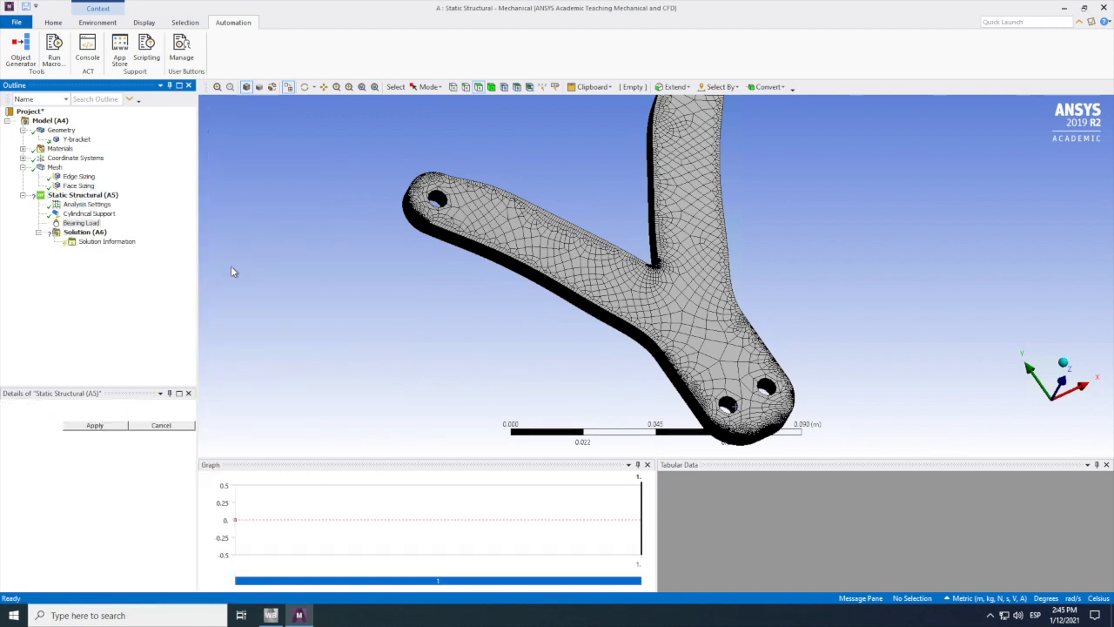
{"action": "left_click", "coordinate": [442, 202]}
{"action": "left_click", "coordinate": [439, 192], "text": "ctrl"}
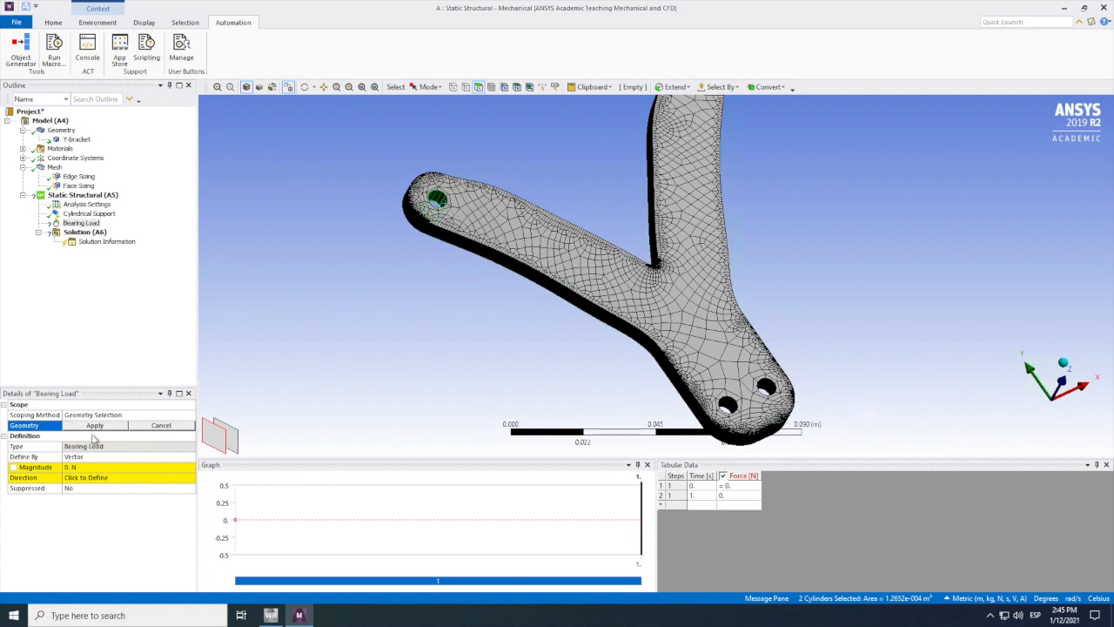
{"action": "left_click", "coordinate": [94, 425]}
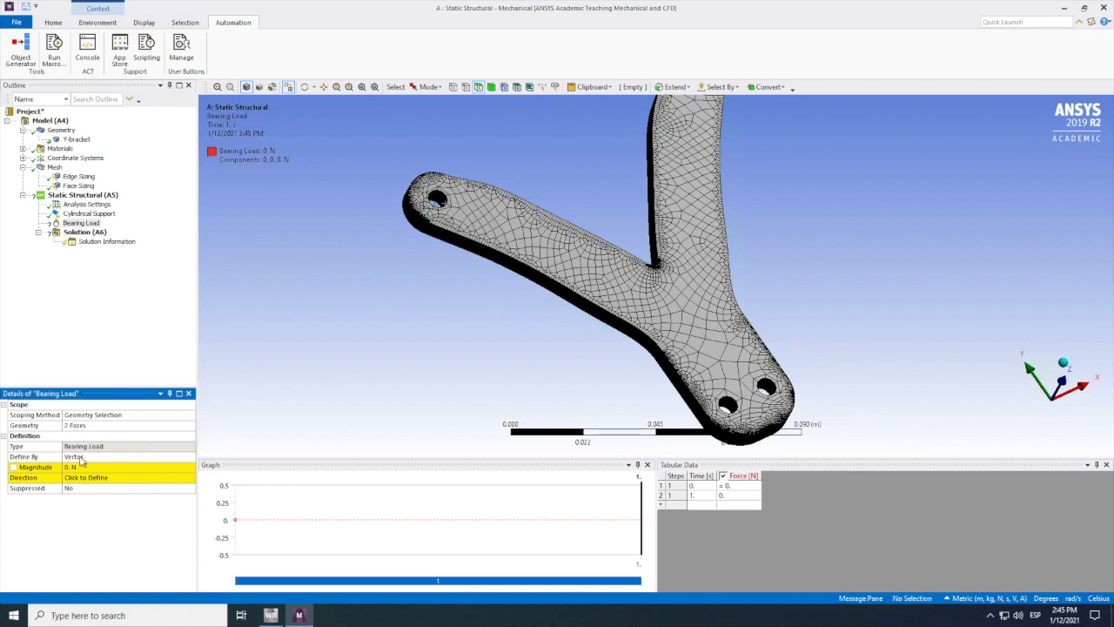
Step: Define the slanted arm's bearing load by components
{"action": "left_click", "coordinate": [87, 458]}
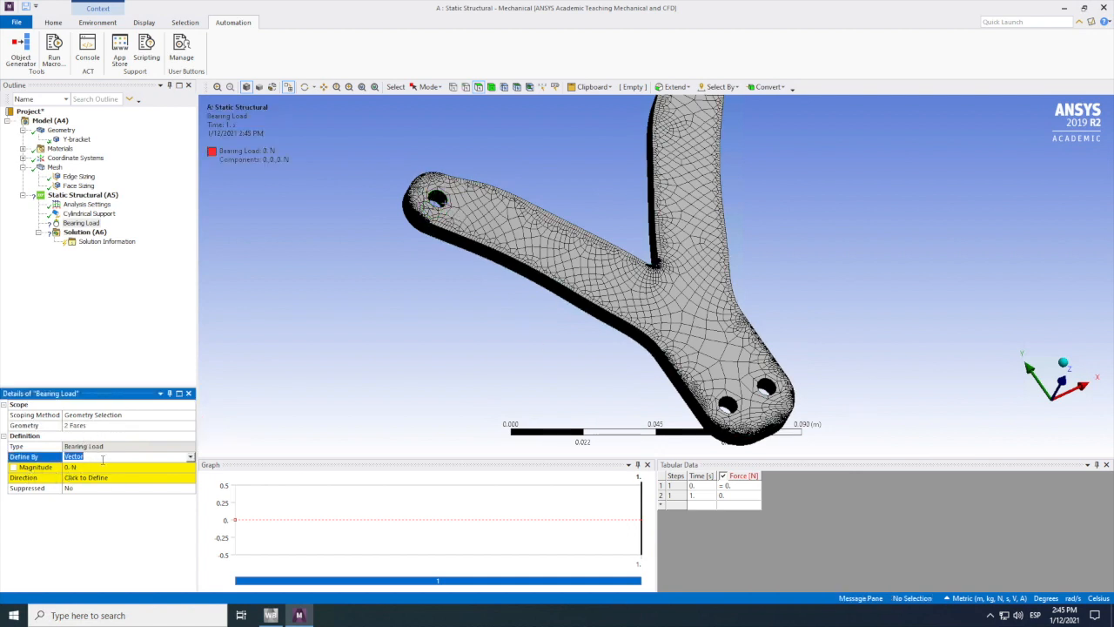
{"action": "left_click", "coordinate": [190, 457]}
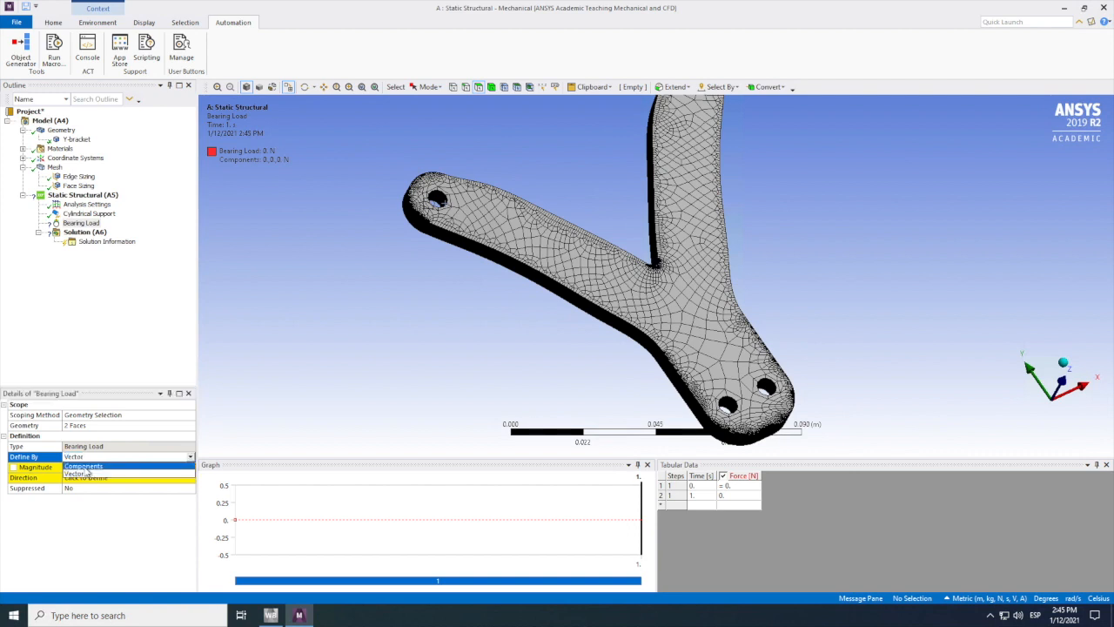
{"action": "left_click", "coordinate": [87, 471]}
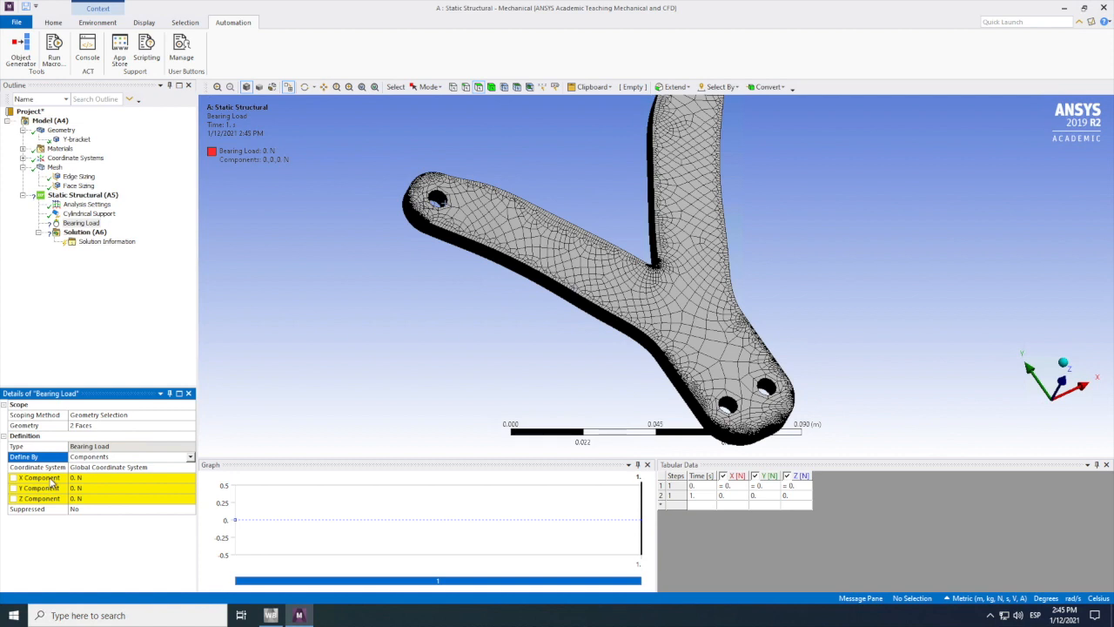
{"action": "left_click", "coordinate": [14, 479]}
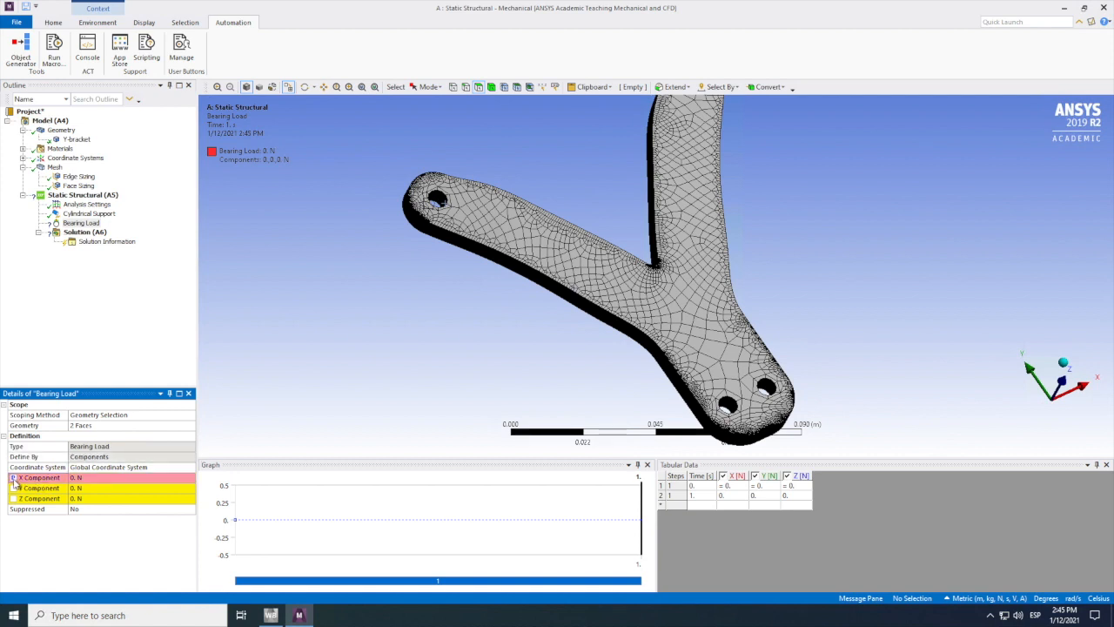
{"action": "left_click", "coordinate": [80, 479]}
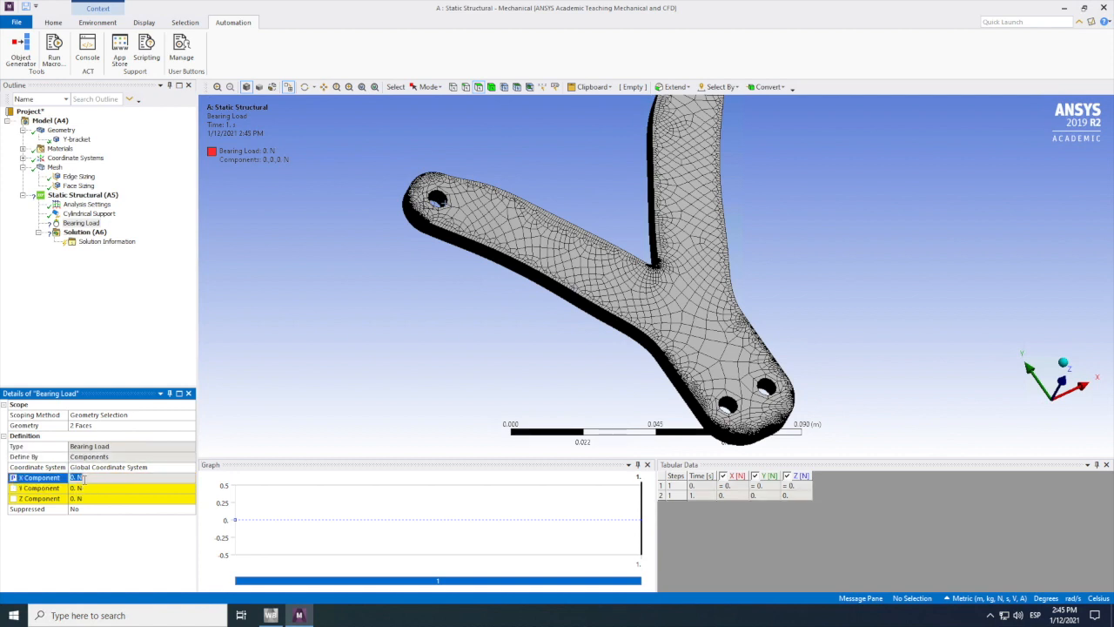
{"action": "left_click", "coordinate": [88, 479]}
{"action": "left_click_drag", "start_coordinate": [66, 477], "coordinate": [58, 477]}
{"action": "left_click", "coordinate": [13, 478]}
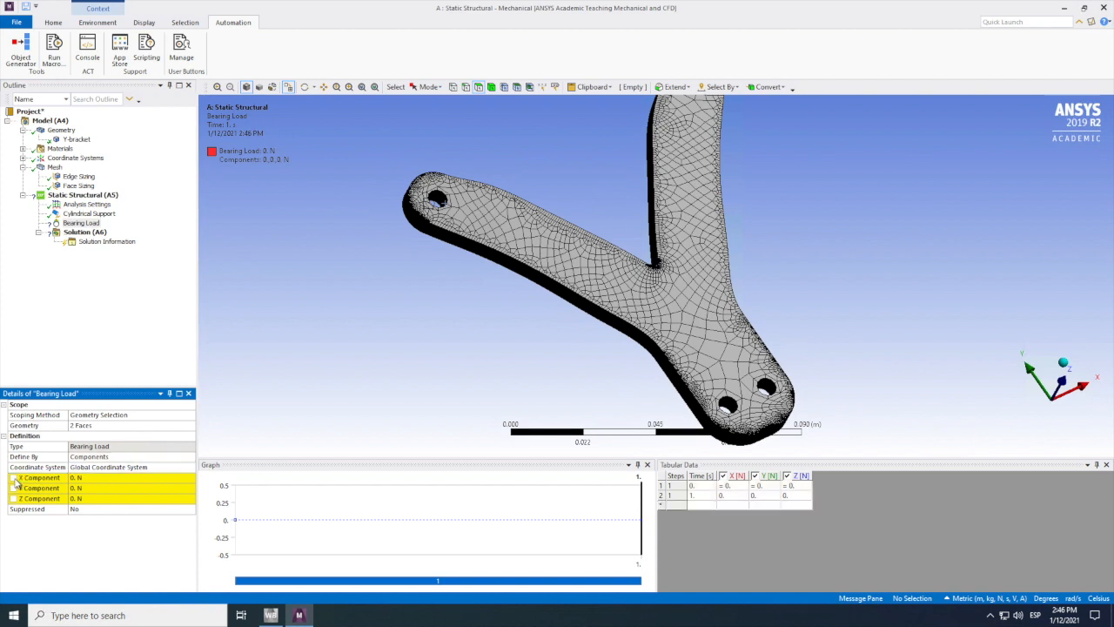
Step: Set the X component of the slanted arm's bearing load to -100 N
{"action": "left_click", "coordinate": [73, 478]}
{"action": "type", "text": "100"}
{"action": "key", "text": "Return"}
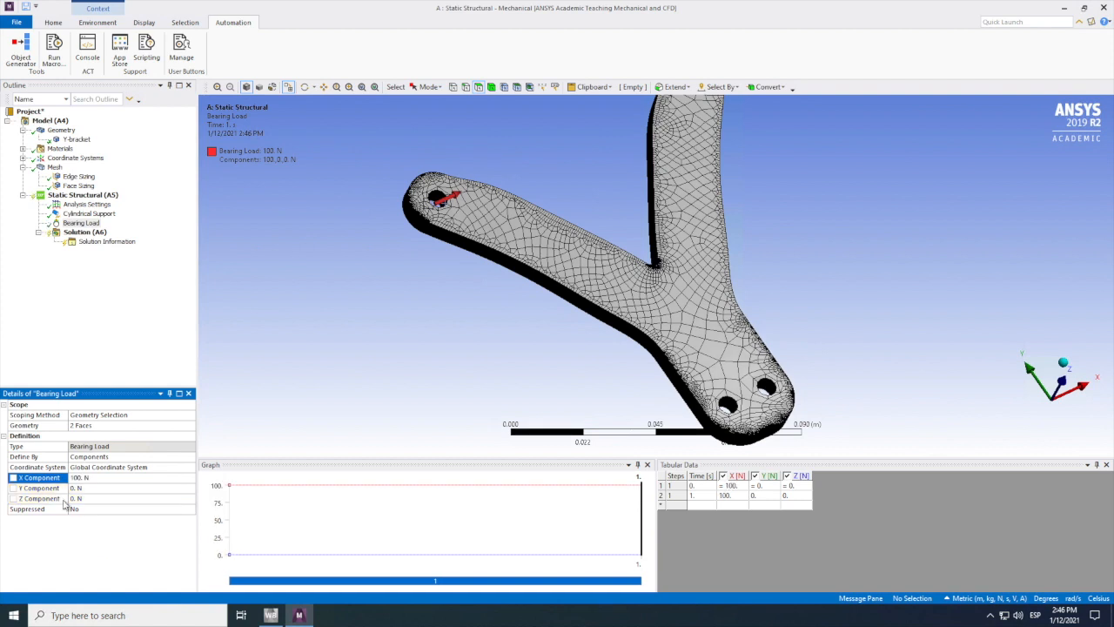
{"action": "left_click", "coordinate": [79, 478]}
{"action": "type", "text": "-"}
{"action": "key", "text": "Return"}
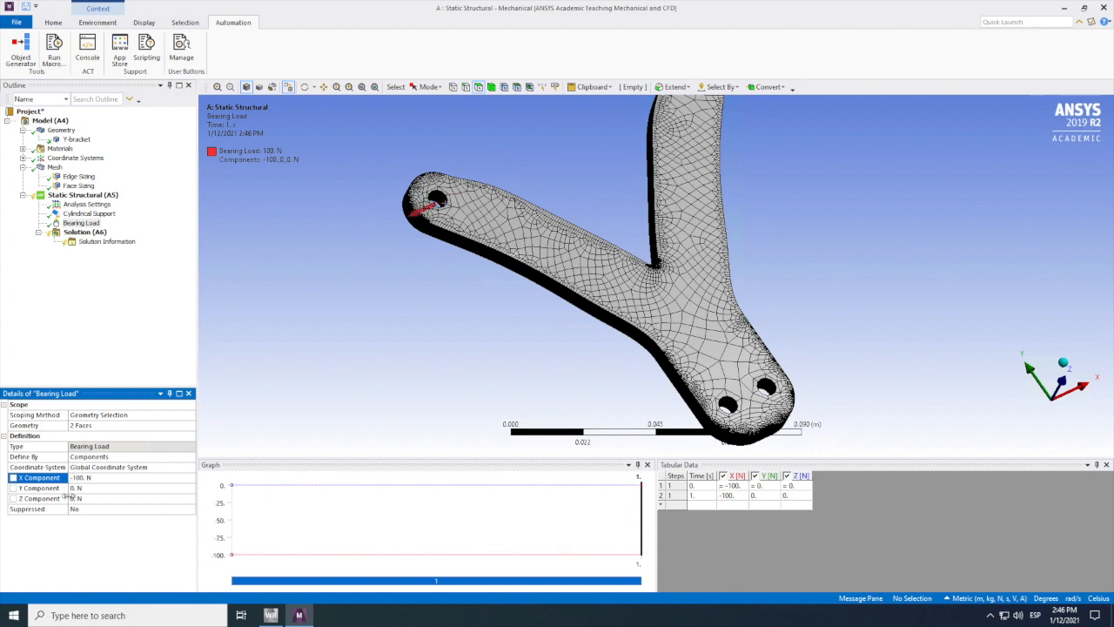
Step: Insert a second bearing load and select both inner faces of the hole at the end of the upright arm
{"action": "right_click", "coordinate": [78, 196]}
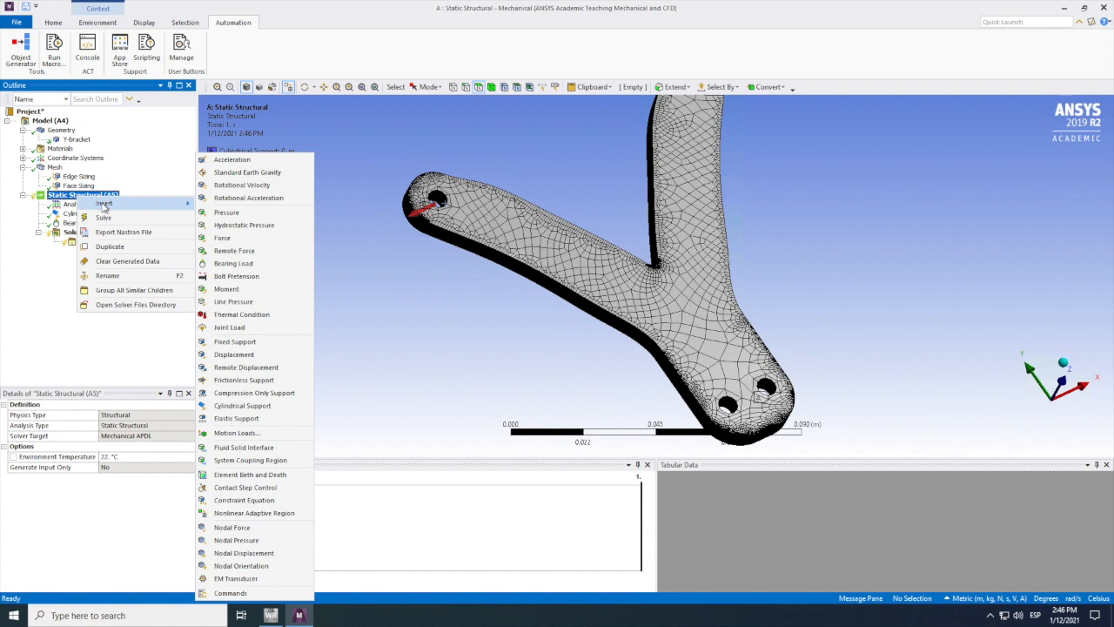
{"action": "left_click", "coordinate": [233, 263]}
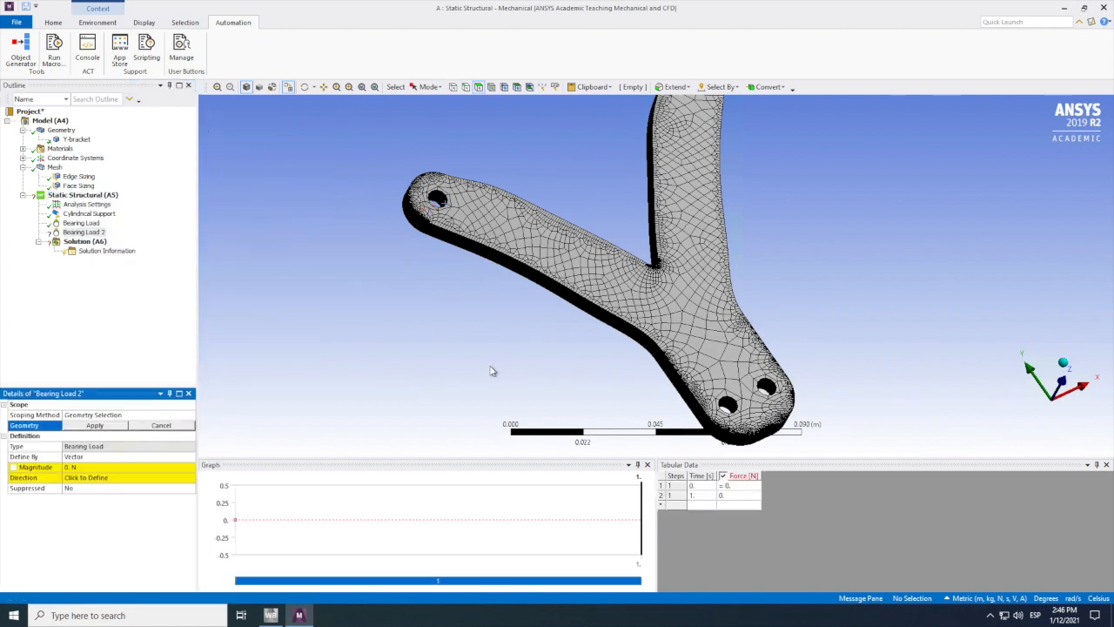
{"action": "scroll", "coordinate": [714, 278], "scroll_direction": "down", "scroll_amount": 2}
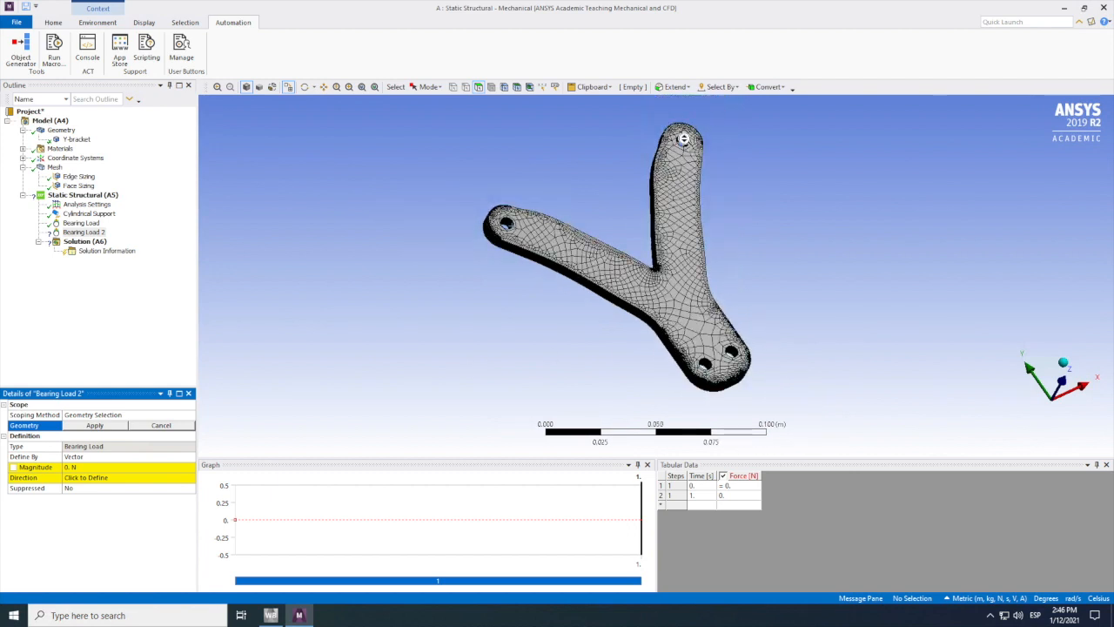
{"action": "scroll", "coordinate": [696, 131], "scroll_direction": "up", "scroll_amount": 5}
{"action": "left_click", "coordinate": [323, 86]}
{"action": "left_click_drag", "start_coordinate": [601, 189], "coordinate": [537, 354]}
{"action": "left_click_drag", "start_coordinate": [716, 228], "coordinate": [601, 410]}
{"action": "left_click_drag", "start_coordinate": [624, 219], "coordinate": [553, 416]}
{"action": "left_click_drag", "start_coordinate": [552, 219], "coordinate": [522, 356]}
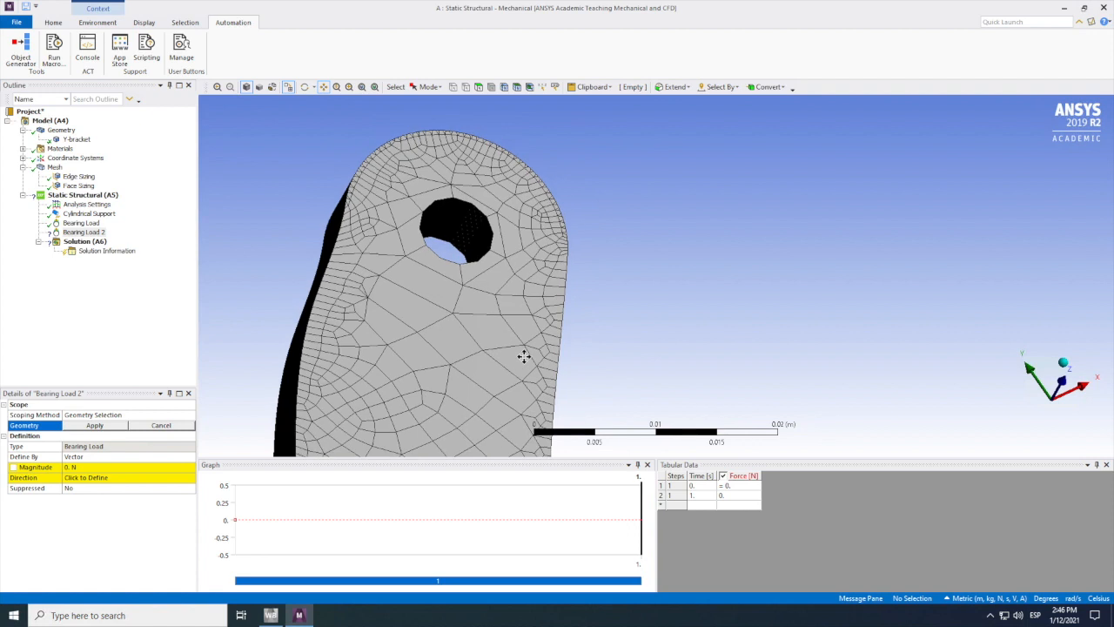
{"action": "left_click_drag", "start_coordinate": [472, 252], "coordinate": [435, 396]}
{"action": "left_click", "coordinate": [478, 86]}
{"action": "left_click", "coordinate": [431, 364]}
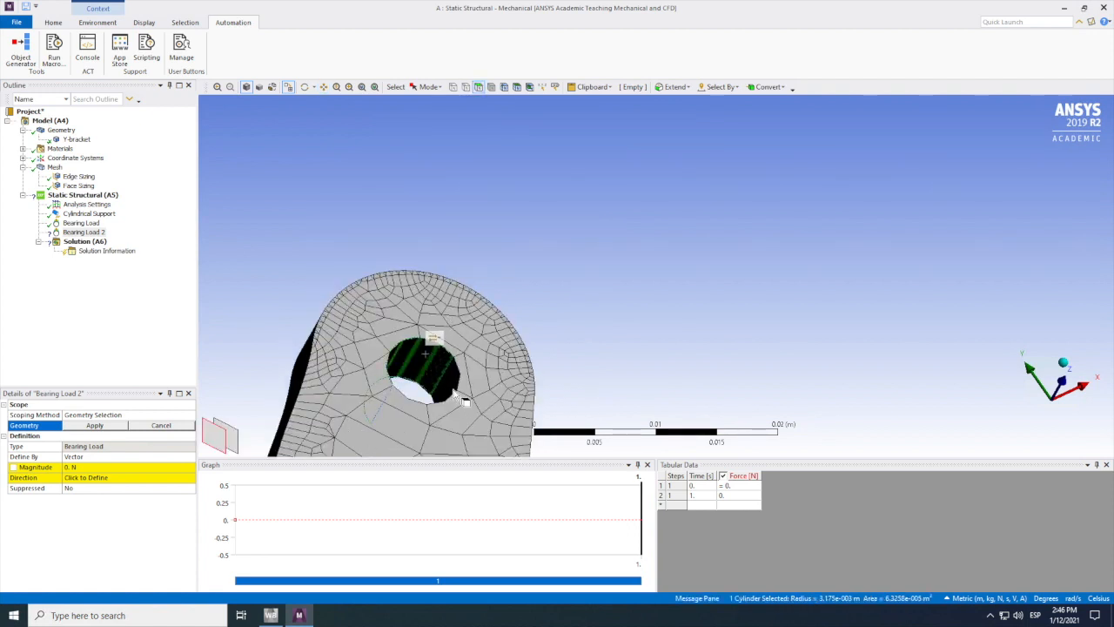
{"action": "left_click", "coordinate": [463, 391], "text": "ctrl"}
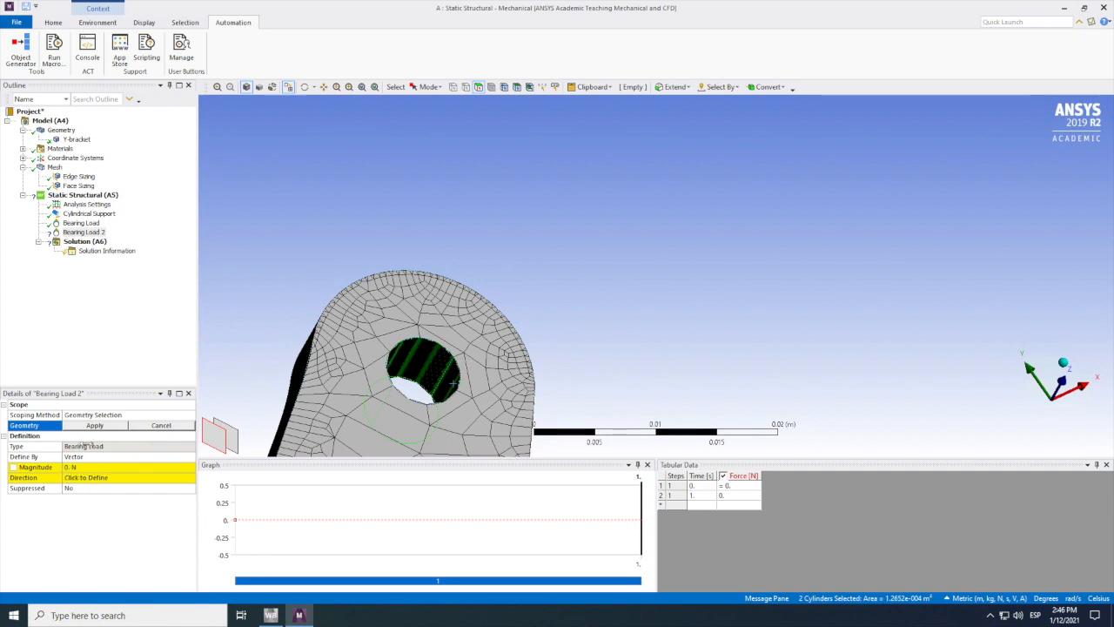
Step: Define the second bearing load by components and scope it to the two selected hole faces
{"action": "left_click", "coordinate": [74, 458]}
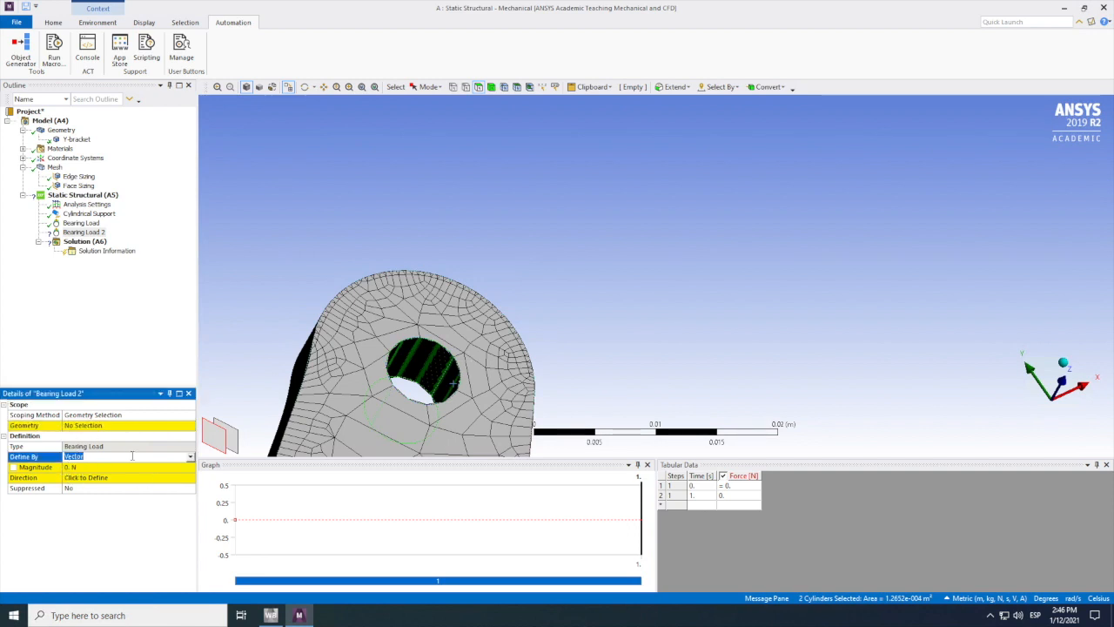
{"action": "left_click", "coordinate": [191, 460]}
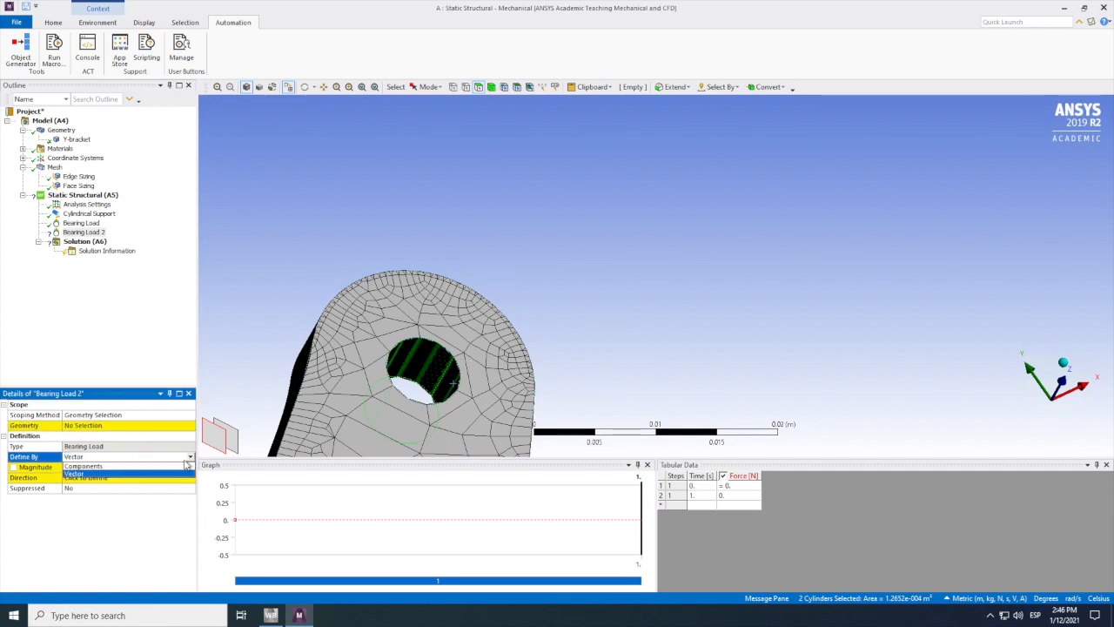
{"action": "left_click", "coordinate": [98, 466]}
{"action": "left_click", "coordinate": [91, 426]}
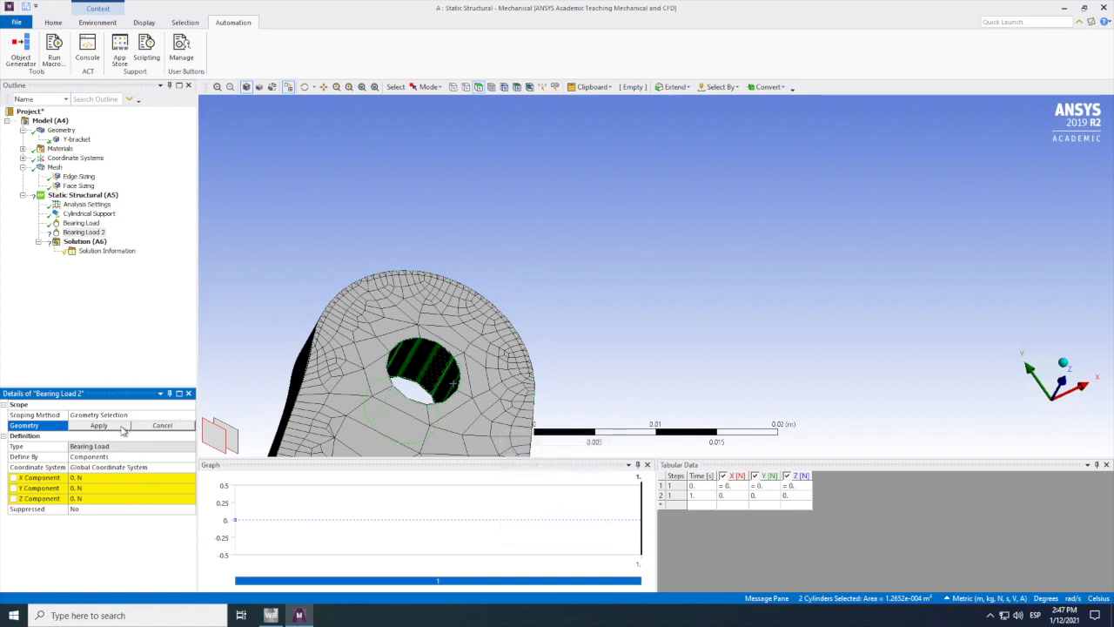
{"action": "left_click", "coordinate": [123, 427]}
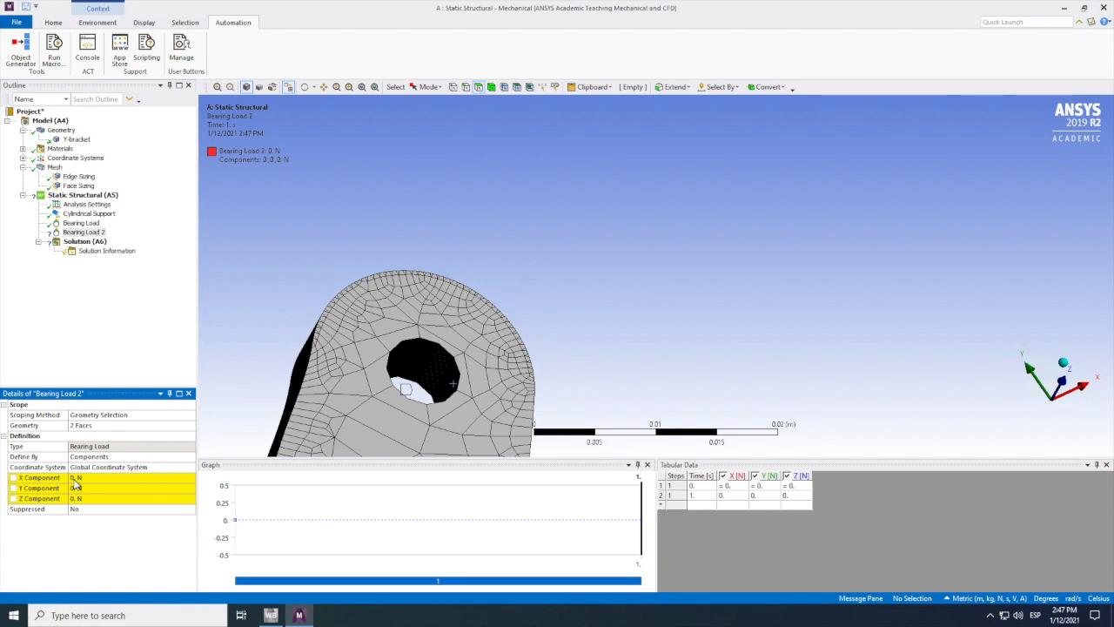
Step: Set the X component of the upright arm's bearing load to 100 N
{"action": "left_click", "coordinate": [87, 479]}
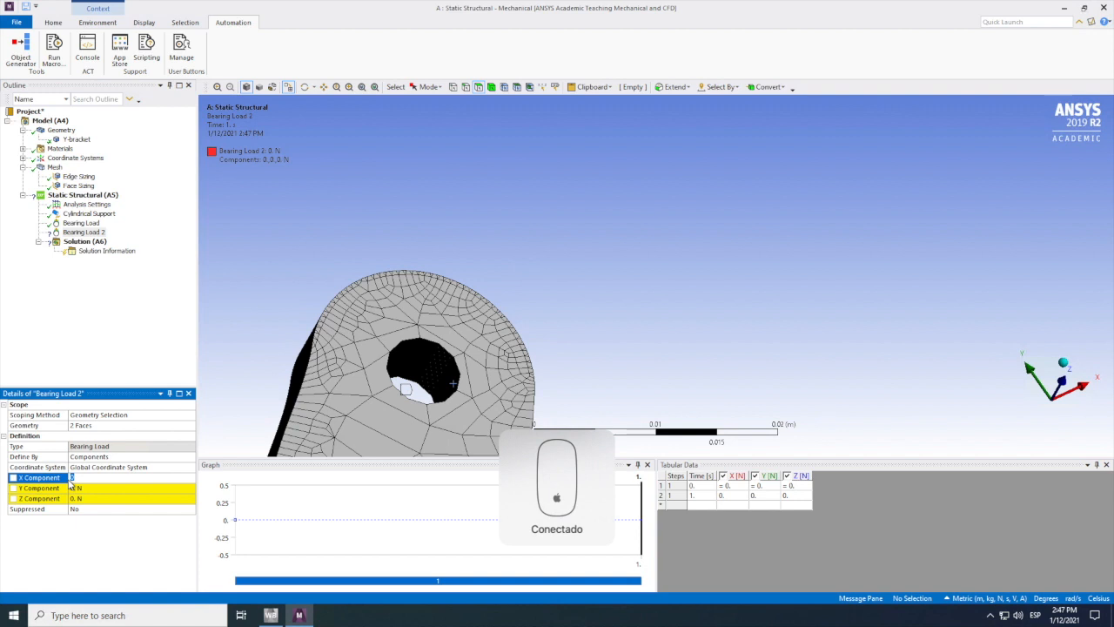
{"action": "key", "text": "Return"}
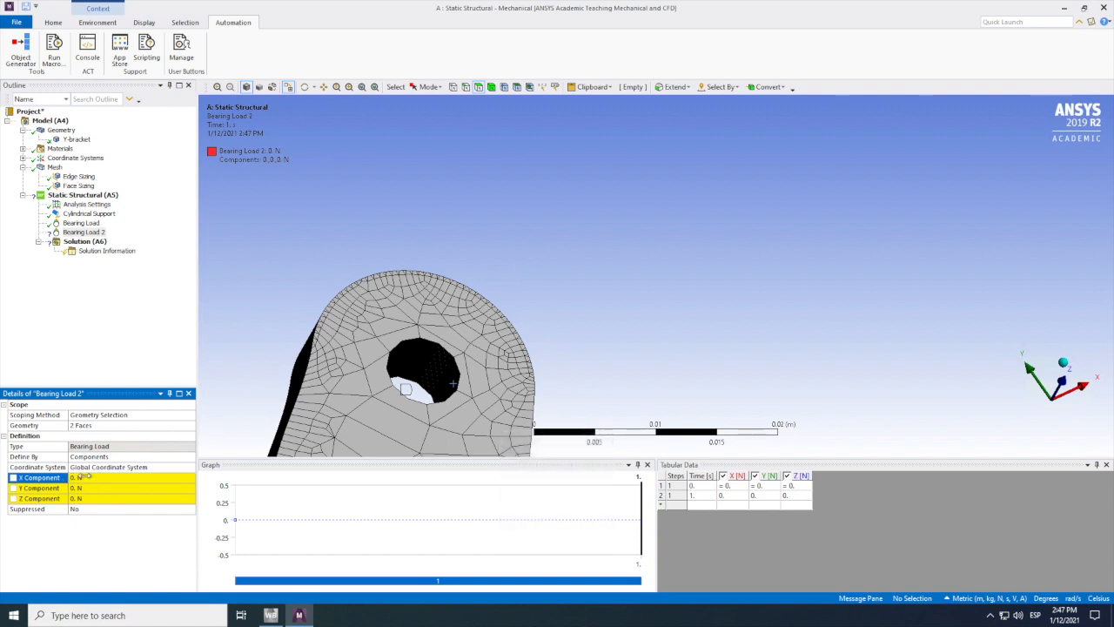
{"action": "left_click", "coordinate": [92, 477]}
{"action": "type", "text": "100"}
{"action": "key", "text": "Return"}
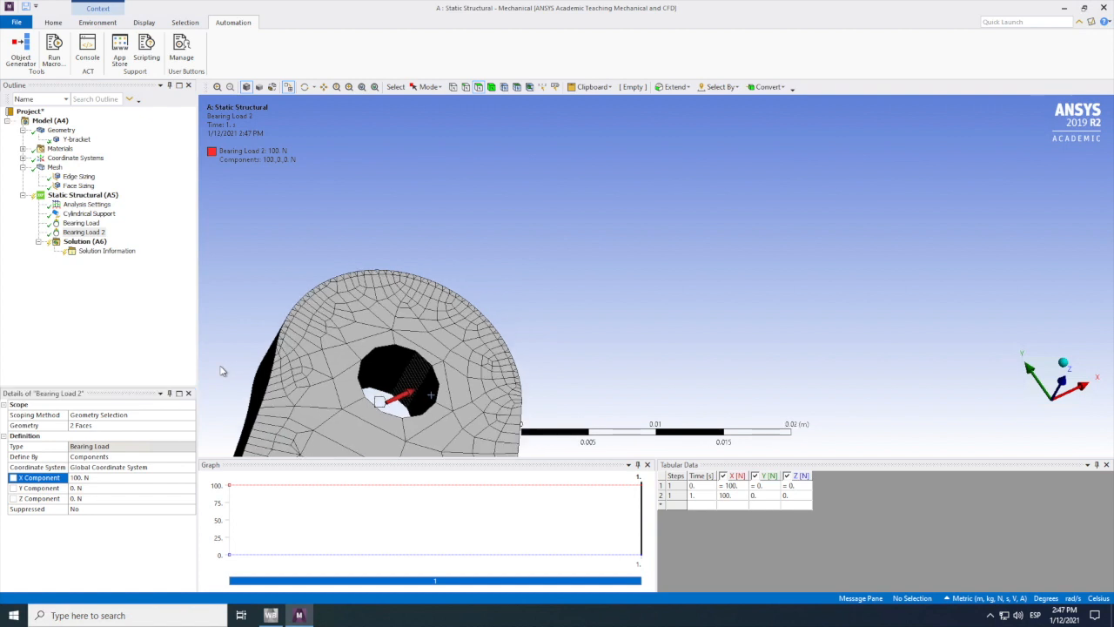
Step: Try to solve the static structural analysis with the current mesh
{"action": "left_click", "coordinate": [336, 86]}
{"action": "left_click_drag", "start_coordinate": [425, 283], "coordinate": [473, 361]}
{"action": "left_click_drag", "start_coordinate": [512, 273], "coordinate": [503, 338]}
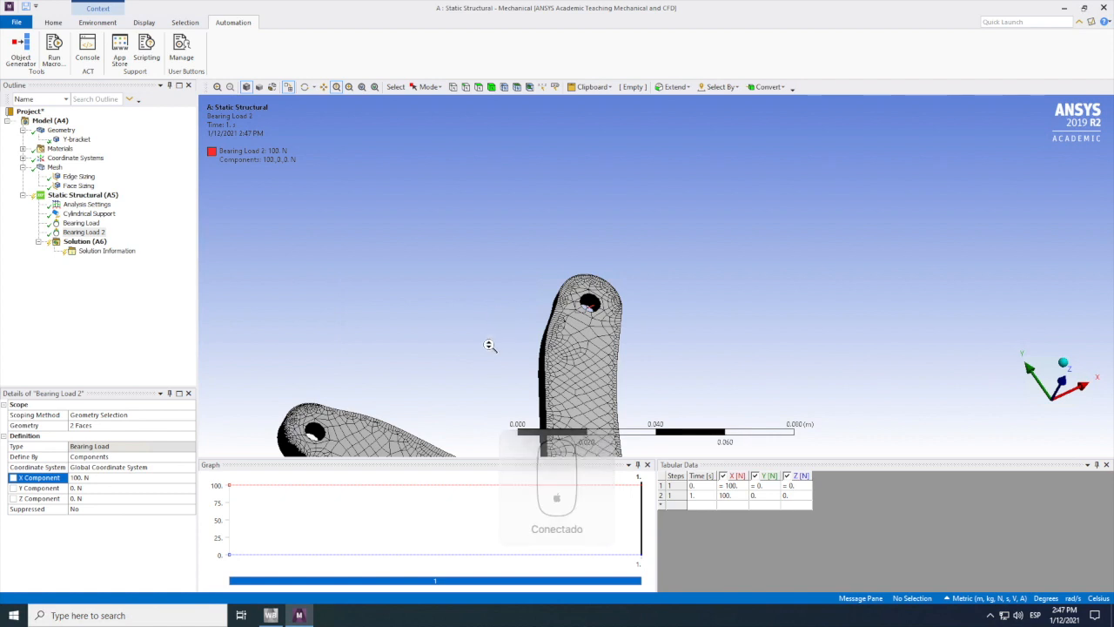
{"action": "left_click", "coordinate": [83, 242]}
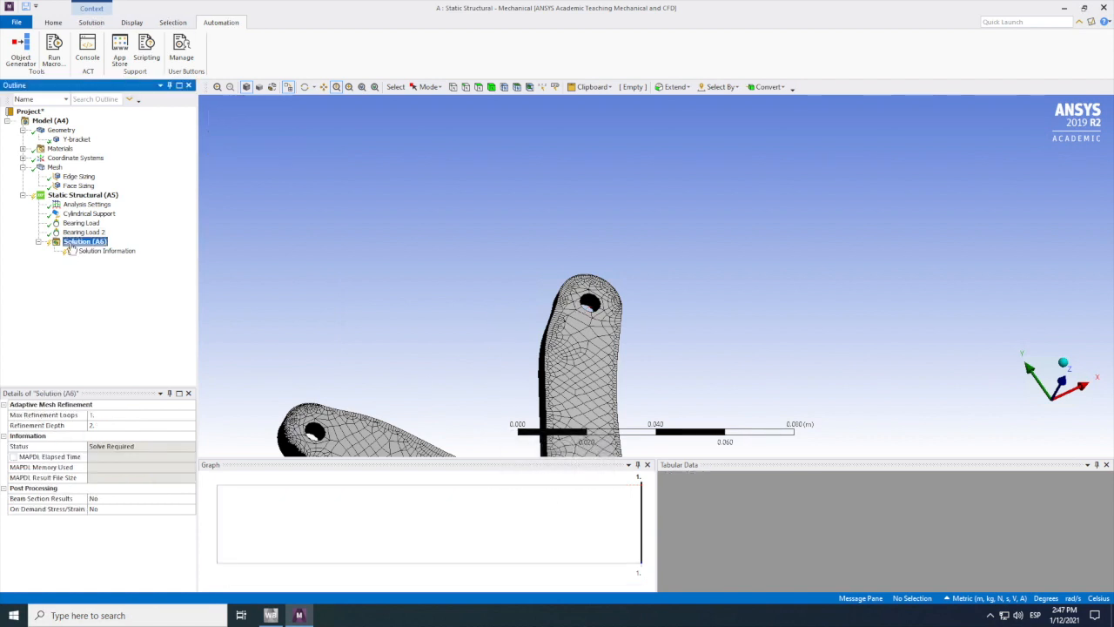
{"action": "right_click", "coordinate": [72, 244]}
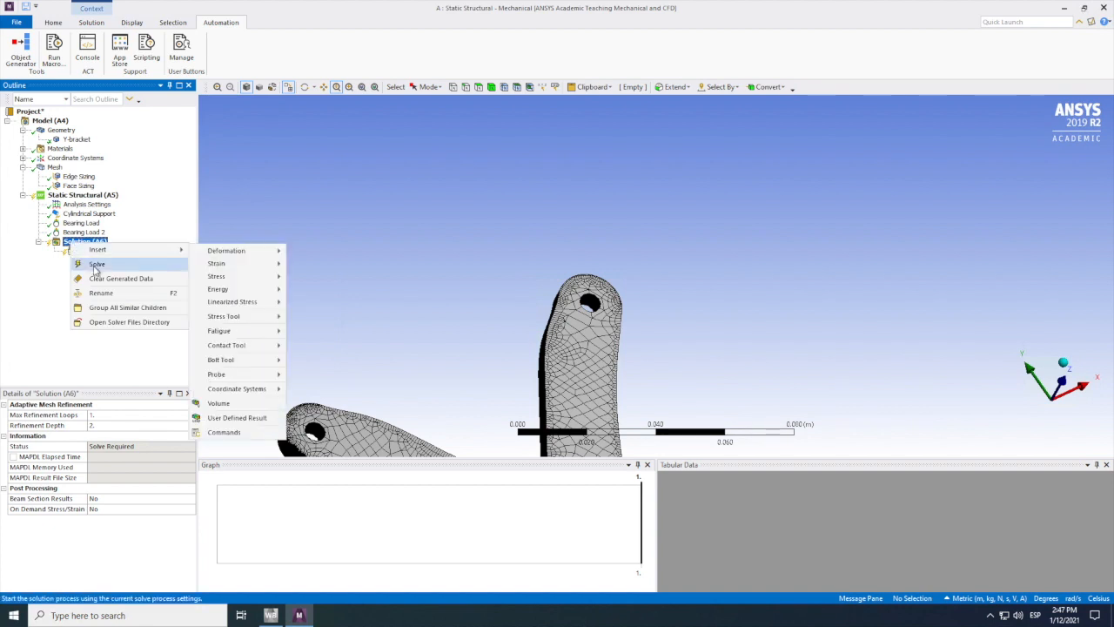
{"action": "left_click", "coordinate": [97, 265]}
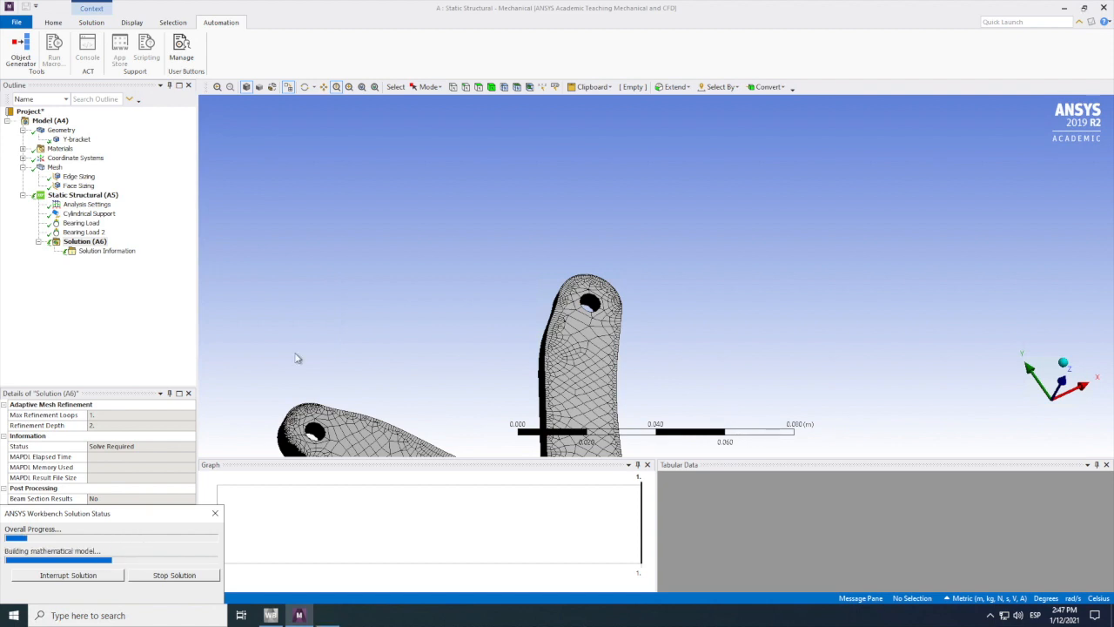
{"action": "left_click", "coordinate": [305, 87]}
{"action": "left_click_drag", "start_coordinate": [649, 235], "coordinate": [644, 273]}
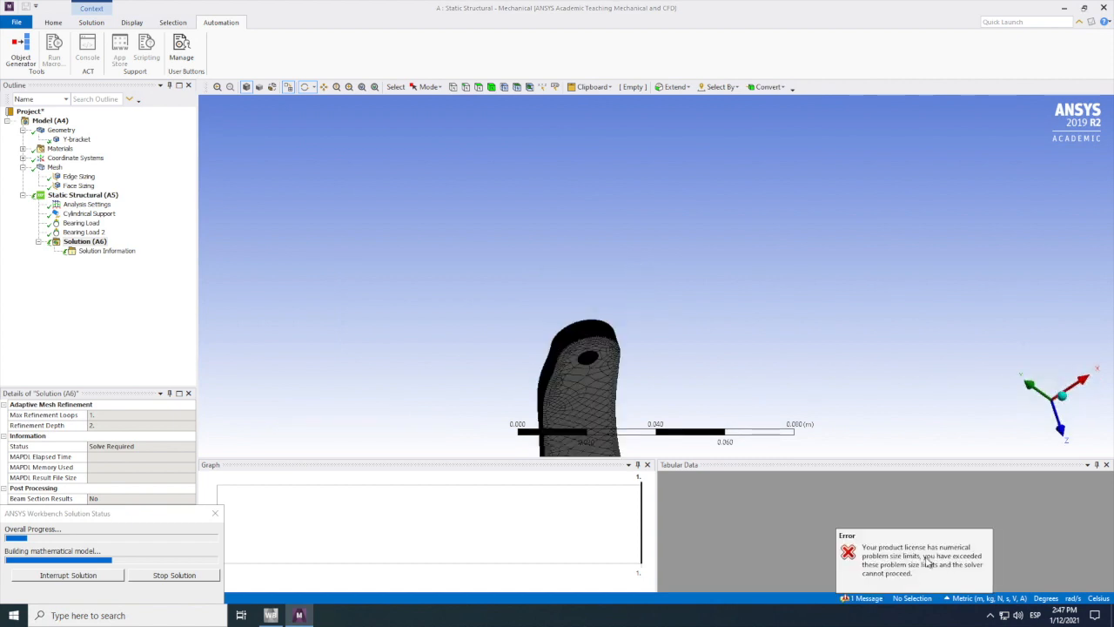
{"action": "left_click_drag", "start_coordinate": [771, 363], "coordinate": [714, 366]}
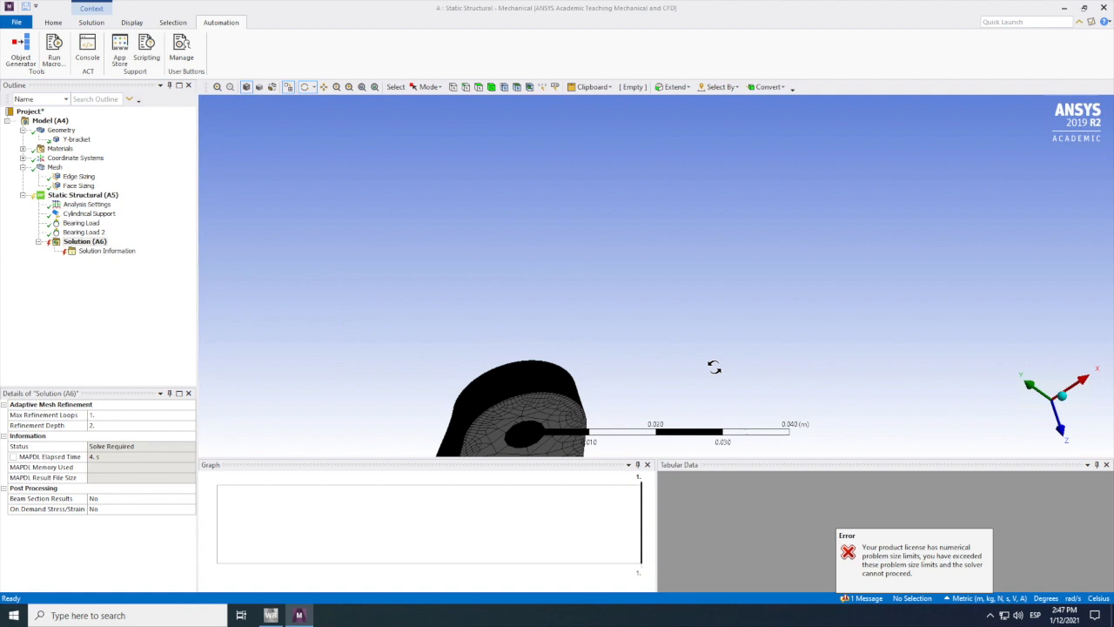
{"action": "scroll", "coordinate": [697, 363], "scroll_direction": "down", "scroll_amount": 6}
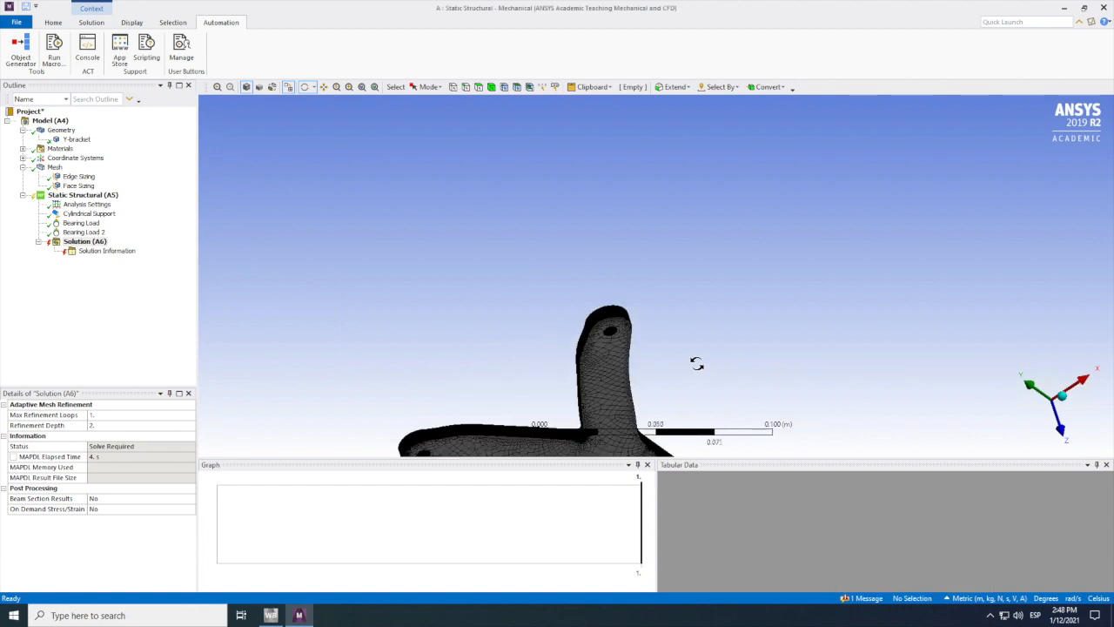
{"action": "left_click_drag", "start_coordinate": [704, 374], "coordinate": [575, 383]}
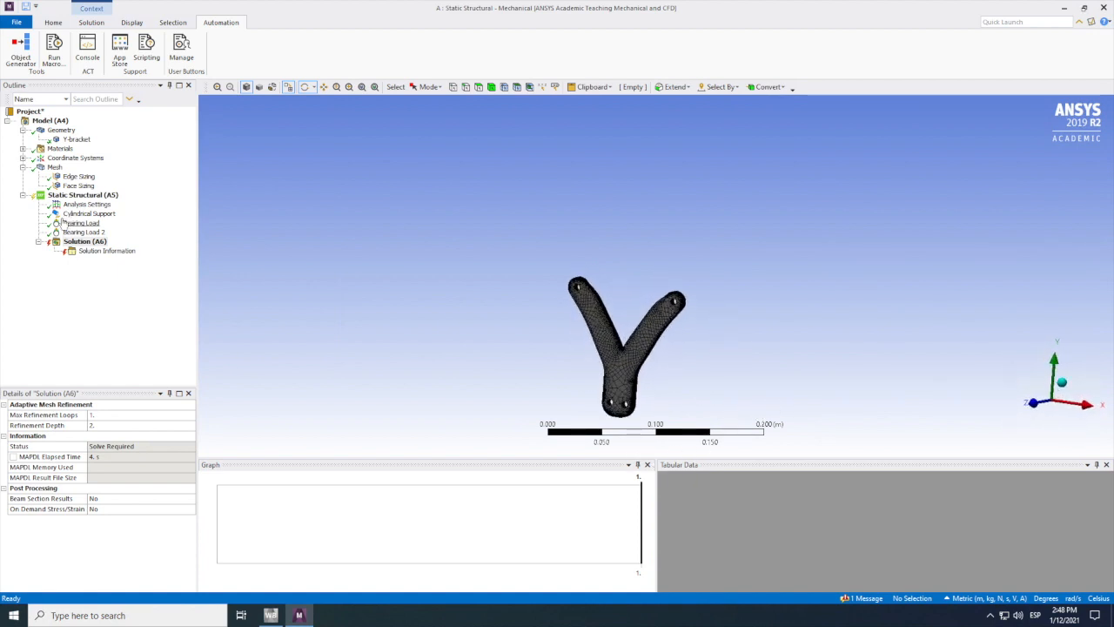
Step: Set the edge sizing's number of divisions to 50 and update the mesh
{"action": "left_click", "coordinate": [77, 177]}
{"action": "right_click", "coordinate": [77, 176]}
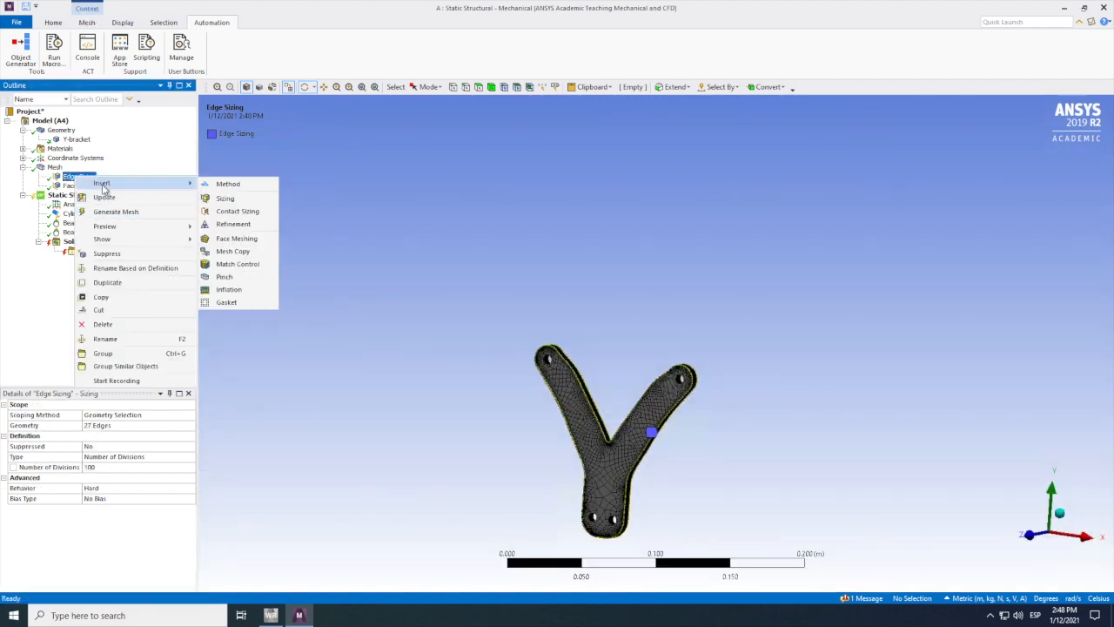
{"action": "mouse_move", "coordinate": [110, 232]}
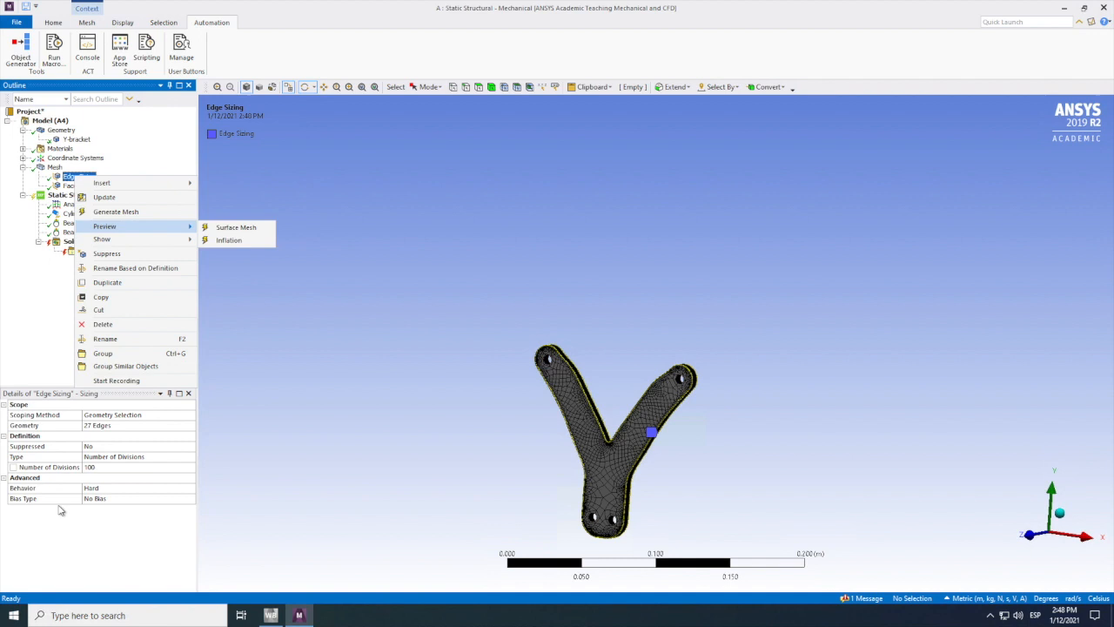
{"action": "left_click", "coordinate": [96, 467]}
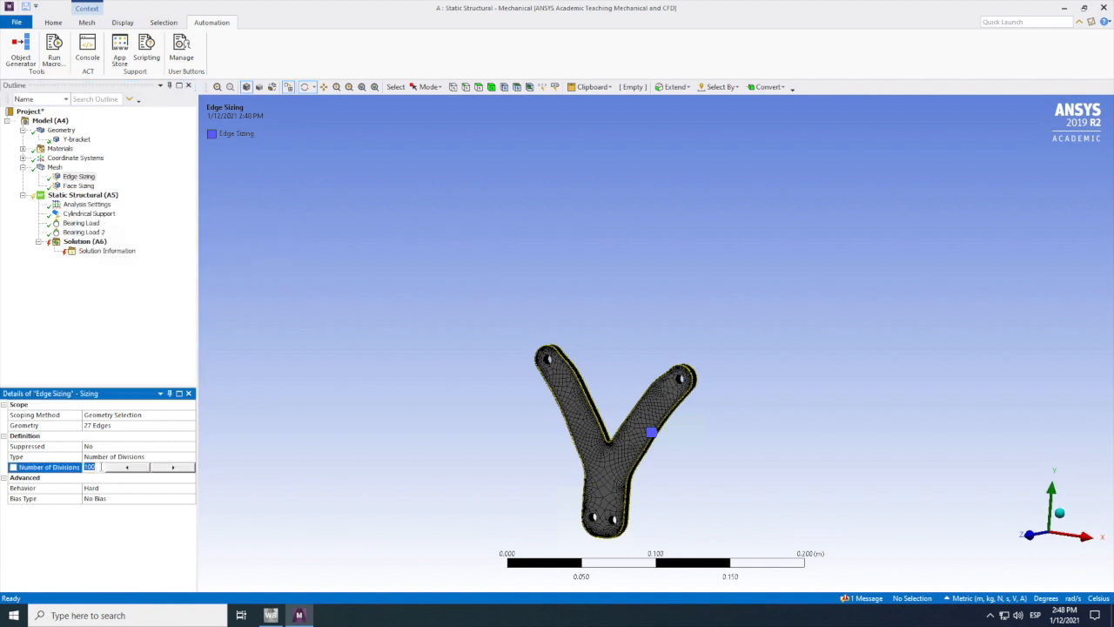
{"action": "type", "text": "5"}
{"action": "key", "text": "Return"}
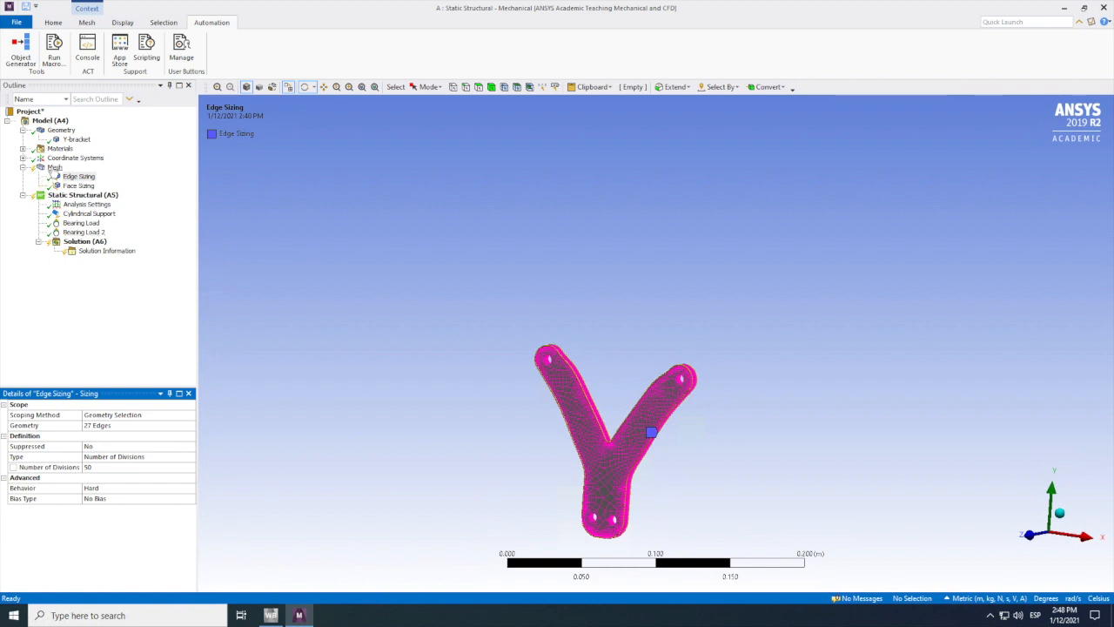
{"action": "right_click", "coordinate": [54, 167]}
{"action": "left_click", "coordinate": [84, 188]}
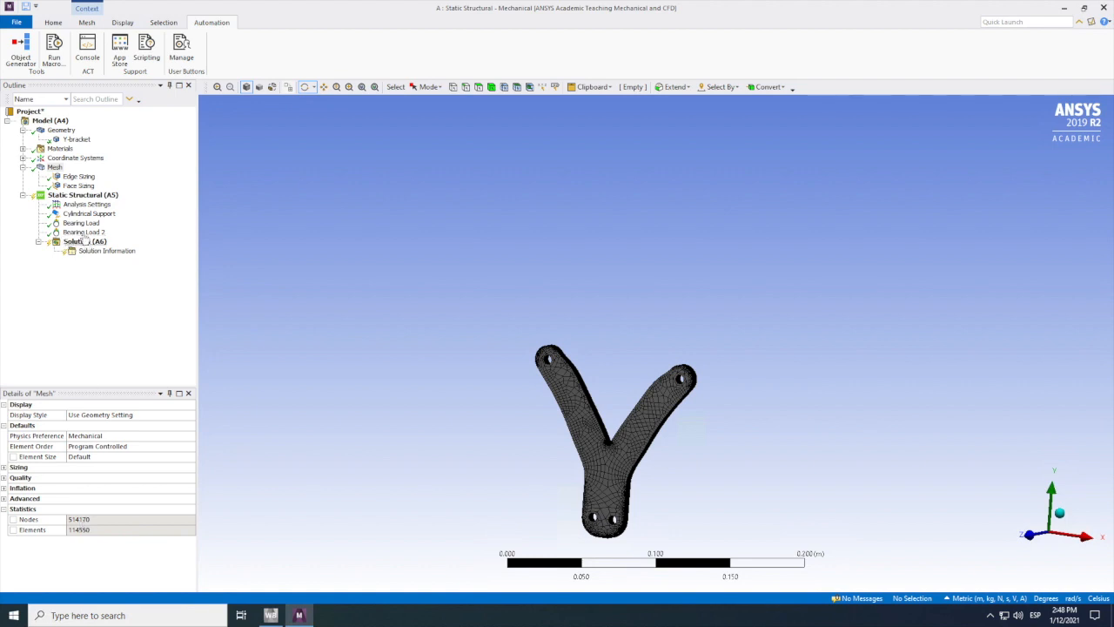
Step: Set the face sizing's element size to 0.025 m and update the mesh
{"action": "right_click", "coordinate": [73, 186]}
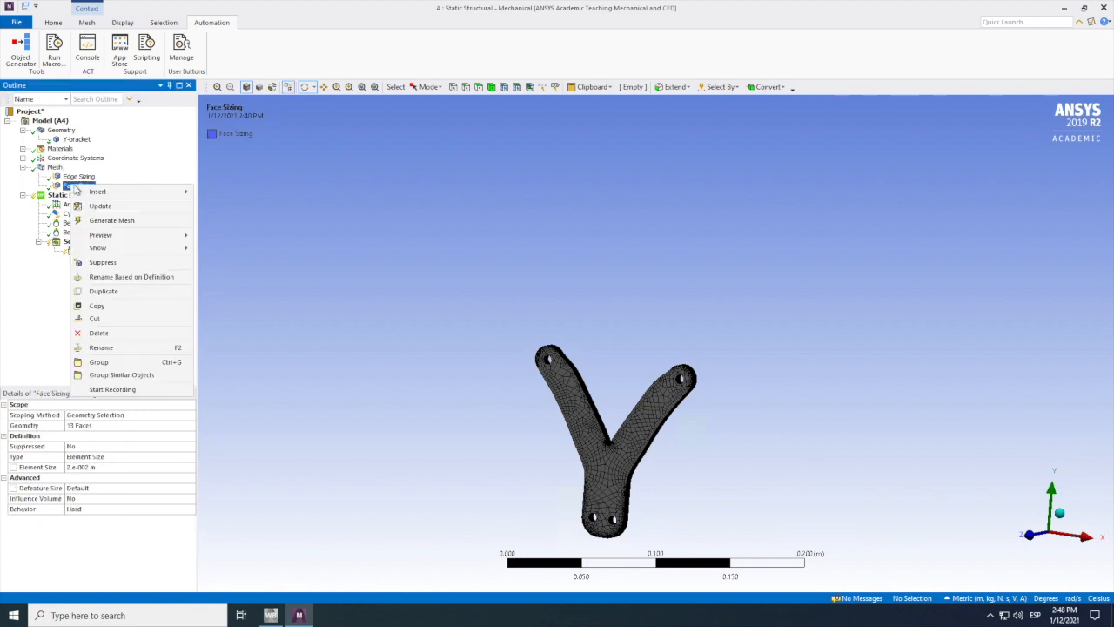
{"action": "left_click", "coordinate": [89, 467]}
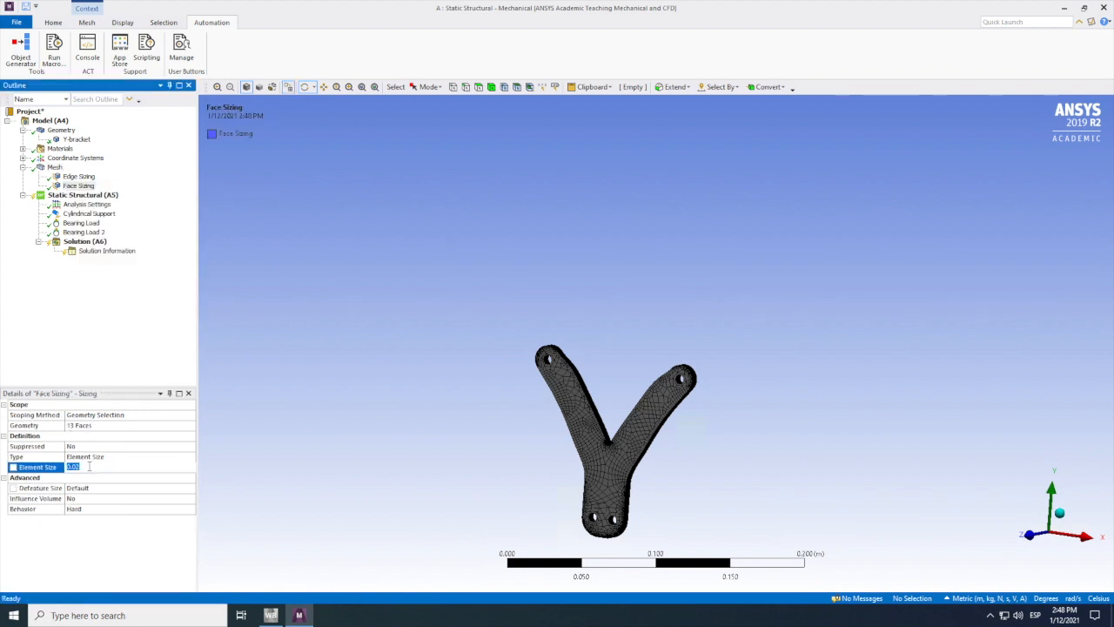
{"action": "left_click", "coordinate": [88, 467]}
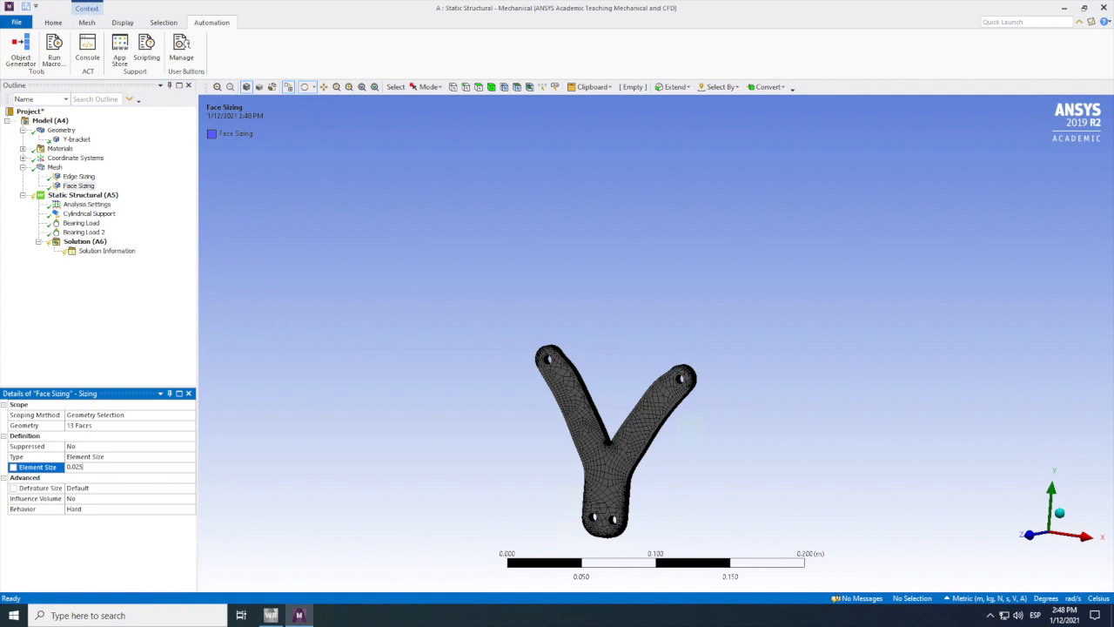
{"action": "left_click", "coordinate": [131, 318]}
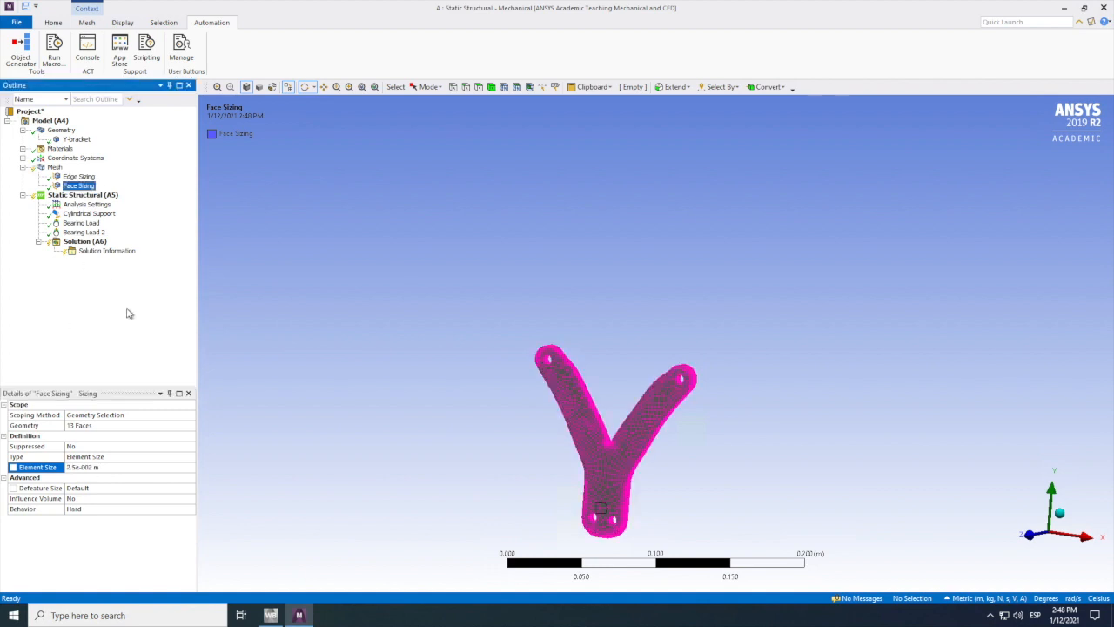
{"action": "right_click", "coordinate": [54, 167]}
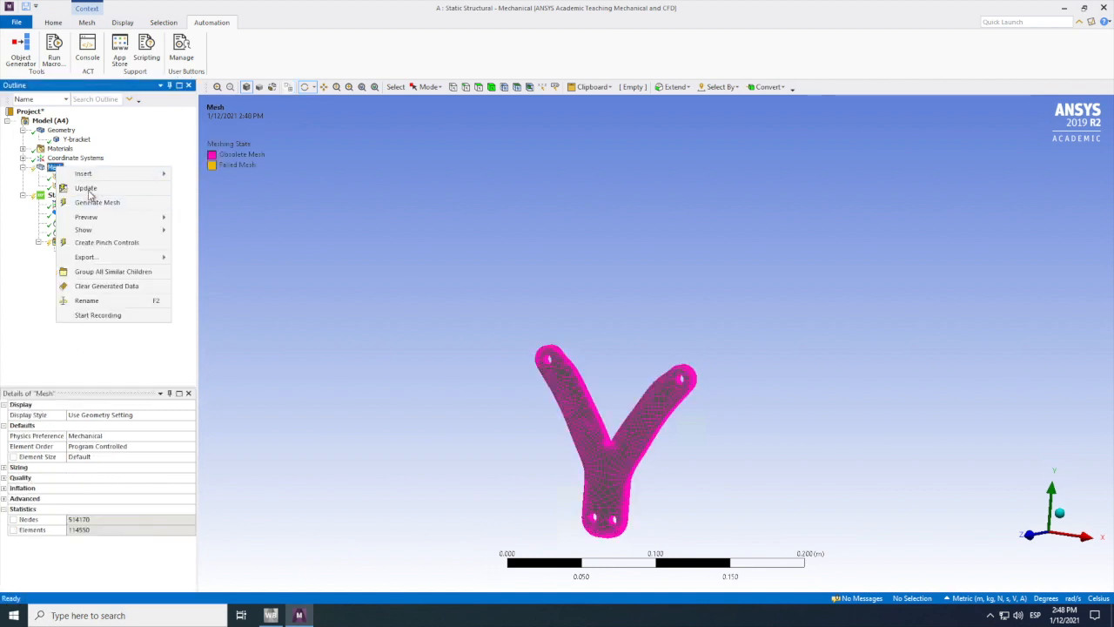
{"action": "left_click", "coordinate": [87, 189]}
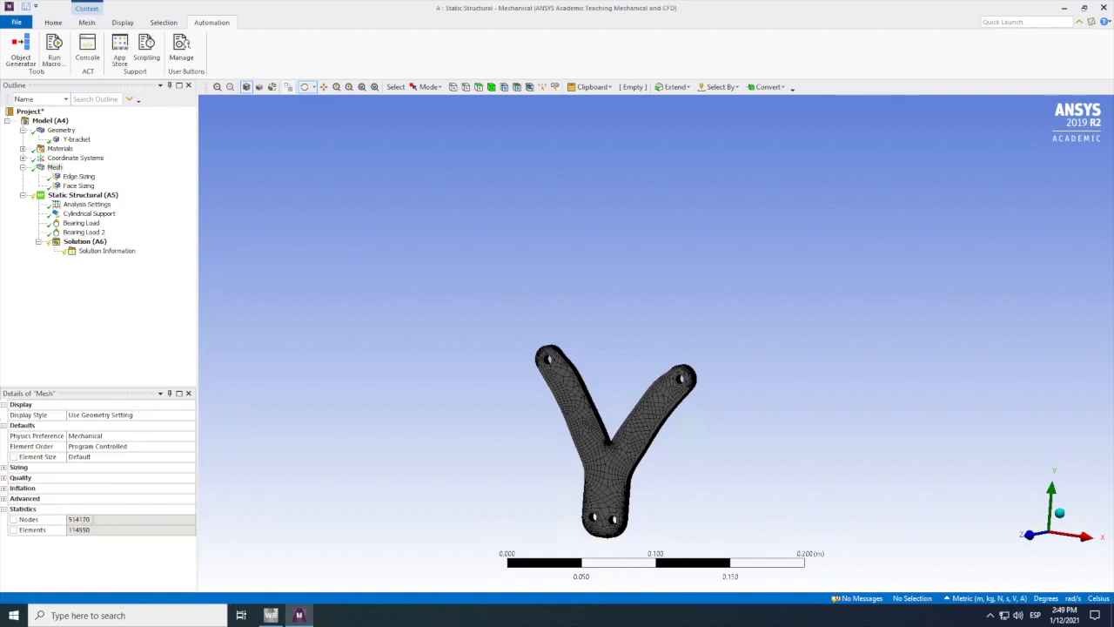
Step: Set the edge sizing's number of divisions to 40 and update the mesh
{"action": "left_click", "coordinate": [93, 519]}
{"action": "left_click", "coordinate": [114, 362]}
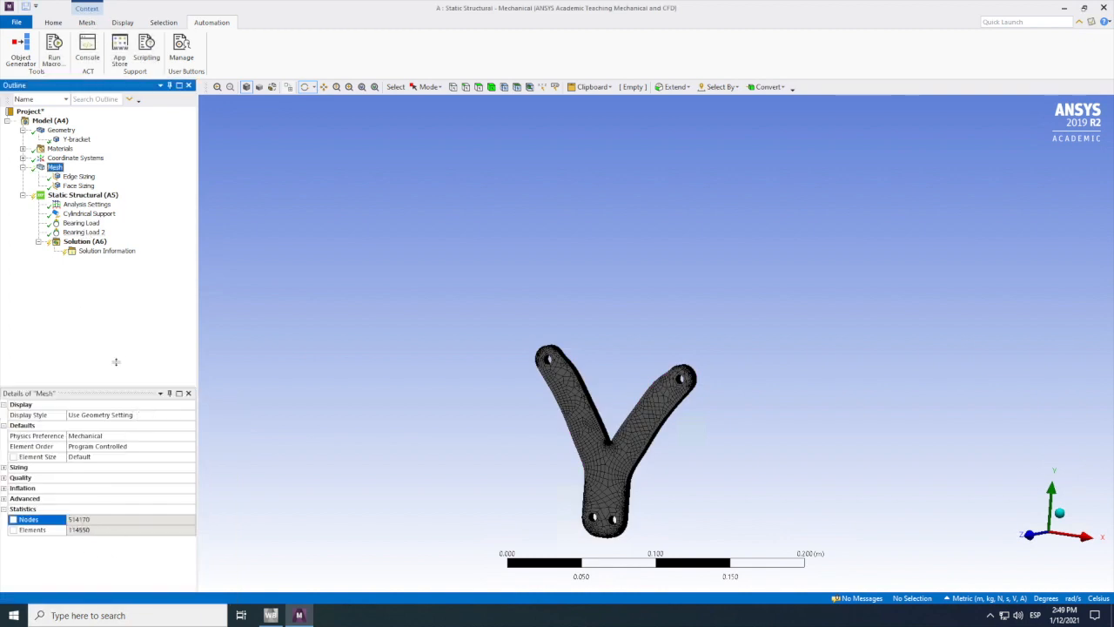
{"action": "left_click", "coordinate": [74, 177]}
{"action": "right_click", "coordinate": [74, 178]}
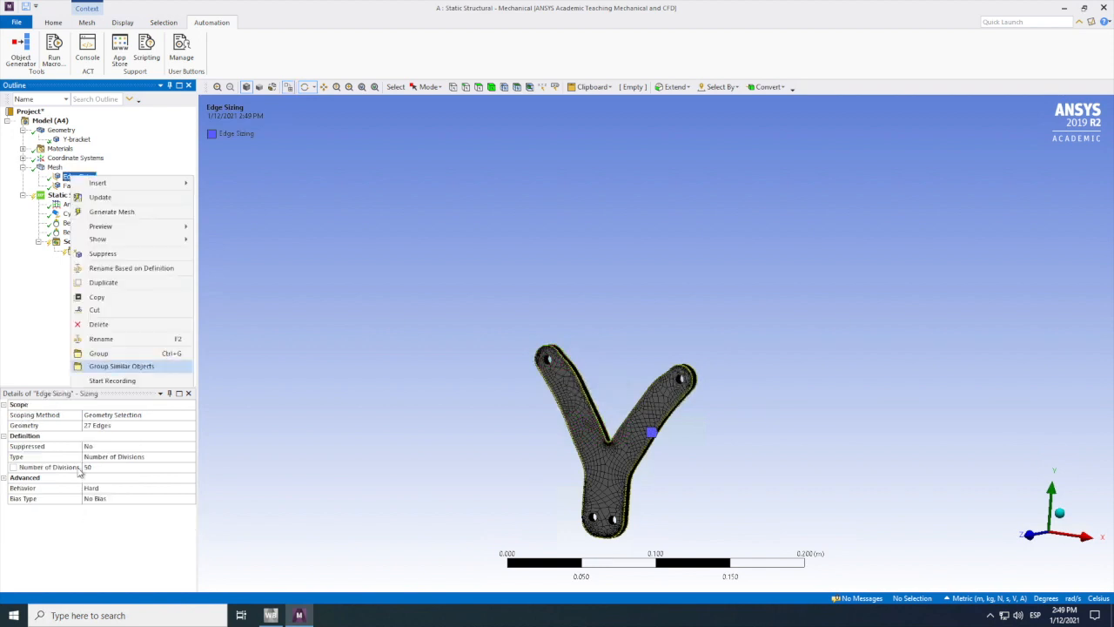
{"action": "left_click", "coordinate": [94, 467]}
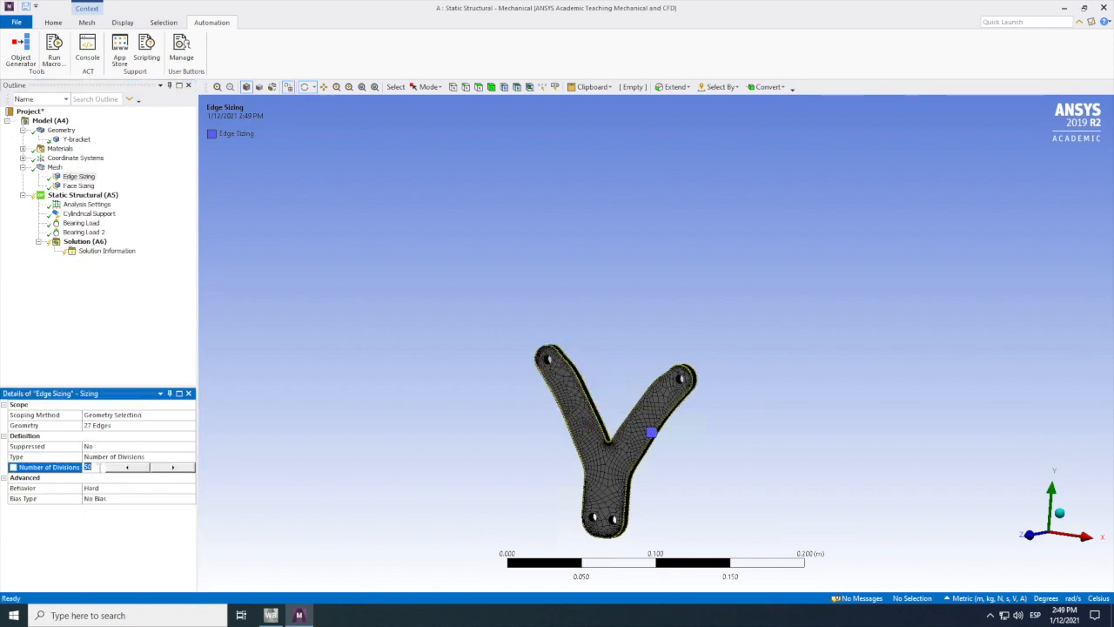
{"action": "type", "text": "40"}
{"action": "key", "text": "Return"}
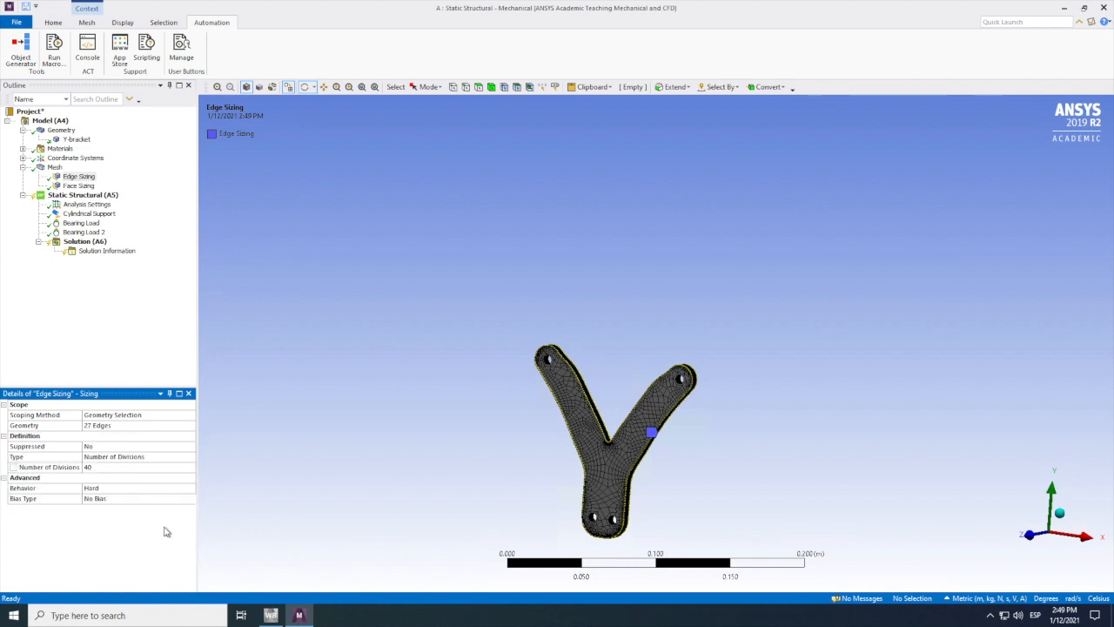
{"action": "right_click", "coordinate": [56, 167]}
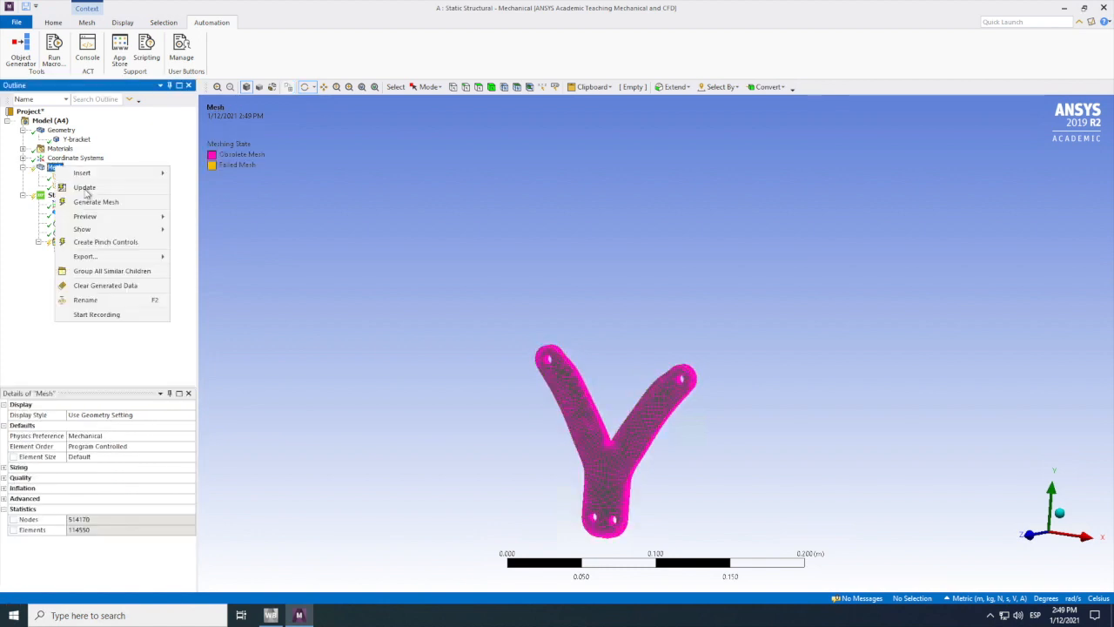
{"action": "left_click", "coordinate": [85, 188]}
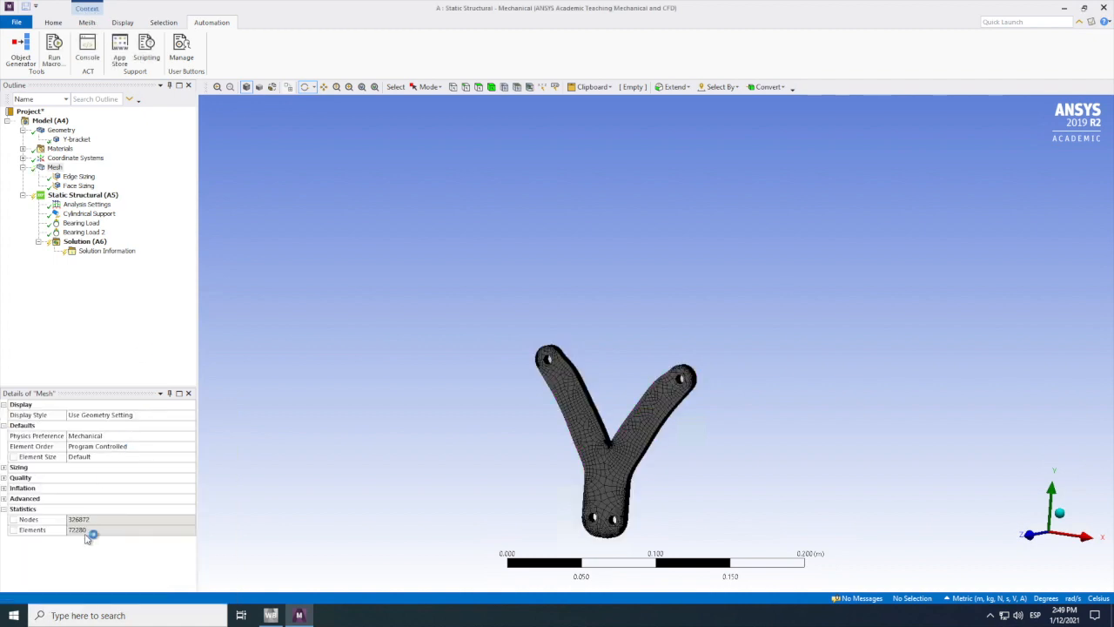
Step: Try to solve the analysis with the coarser edge and face sizing, and check the solution information
{"action": "right_click", "coordinate": [74, 245]}
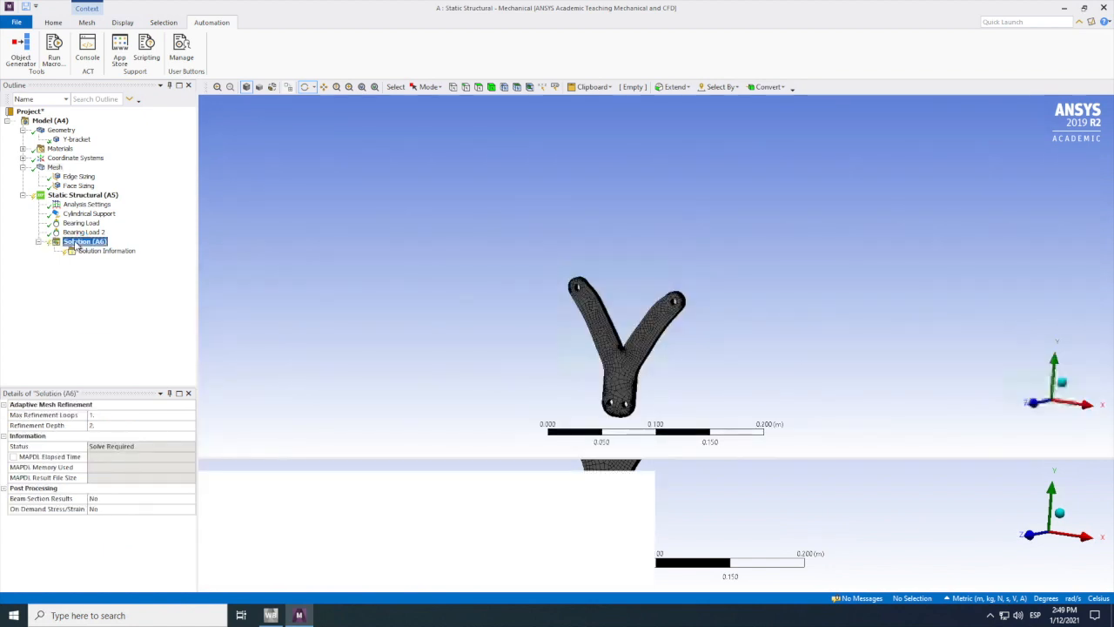
{"action": "left_click", "coordinate": [102, 262]}
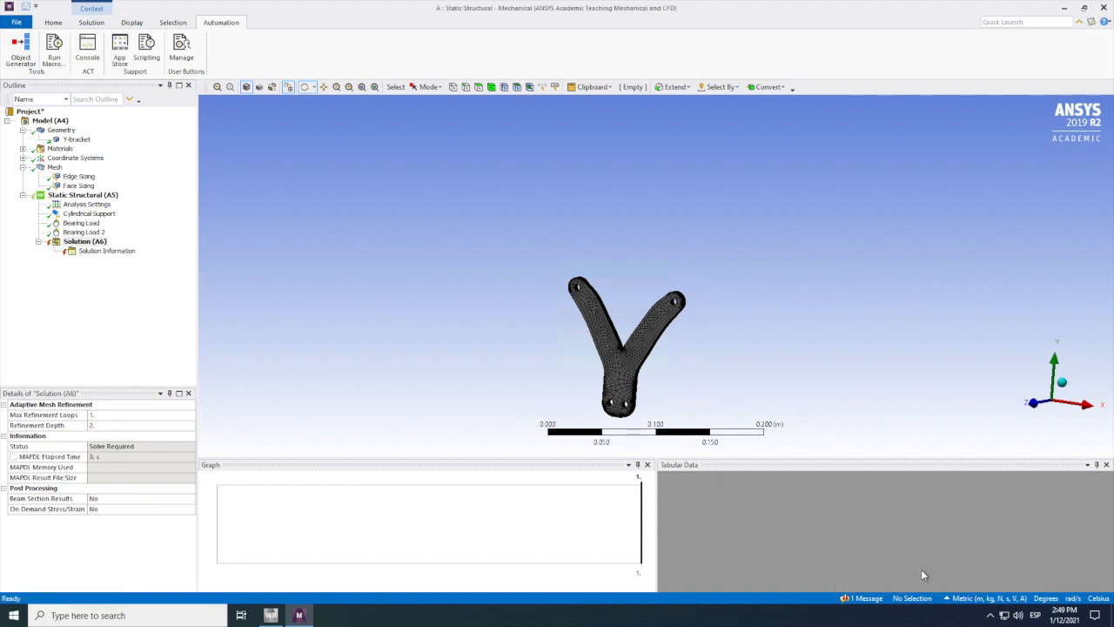
{"action": "left_click", "coordinate": [105, 250]}
{"action": "left_click", "coordinate": [85, 241]}
Step: Delete the edge sizing and face sizing controls from the mesh
{"action": "left_click", "coordinate": [78, 176]}
{"action": "right_click", "coordinate": [78, 176]}
{"action": "left_click", "coordinate": [95, 324]}
Step: Insert a body sizing on the whole Y-bracket body and update the mesh
{"action": "left_click", "coordinate": [574, 406]}
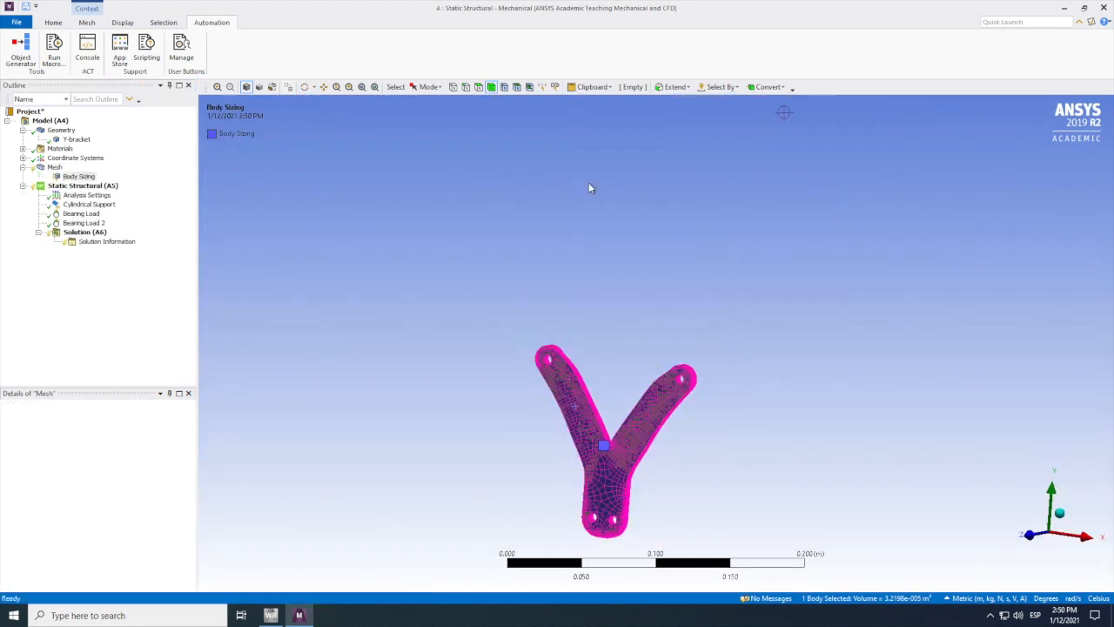
{"action": "left_click", "coordinate": [114, 468]}
{"action": "right_click", "coordinate": [56, 166]}
{"action": "left_click", "coordinate": [86, 187]}
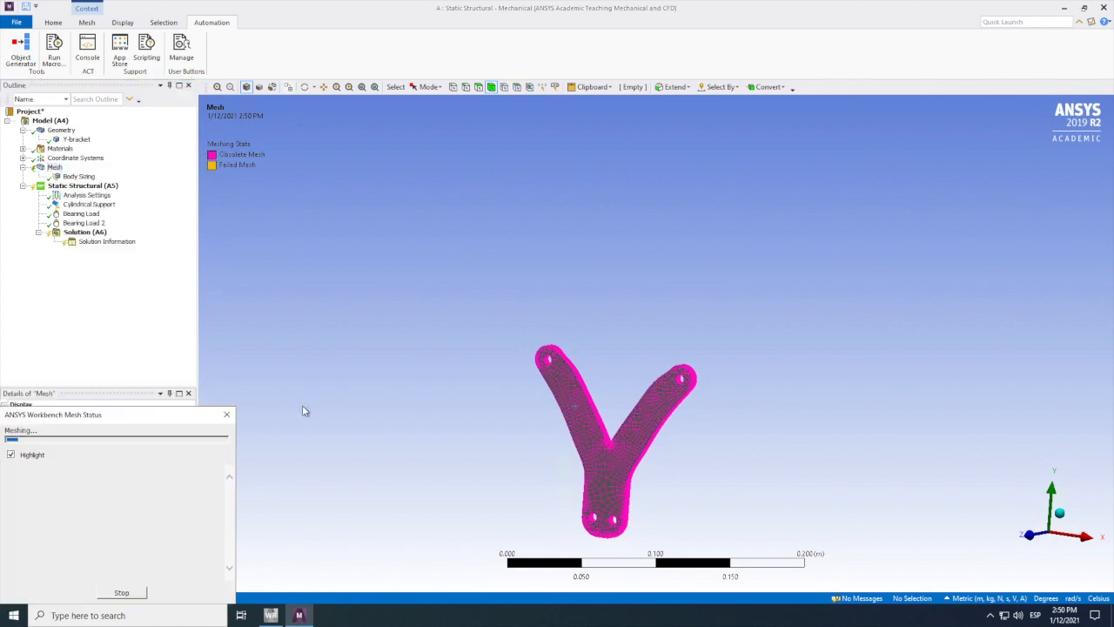
Step: Set the body sizing's element size to 0.01 m and update the mesh
{"action": "left_click", "coordinate": [79, 177]}
{"action": "left_click", "coordinate": [97, 468]}
{"action": "type", "text": "0.01"}
{"action": "right_click", "coordinate": [50, 166]}
{"action": "left_click", "coordinate": [79, 191]}
Step: Set the body sizing's element size to 0.005 m and update the mesh
{"action": "right_click", "coordinate": [64, 175]}
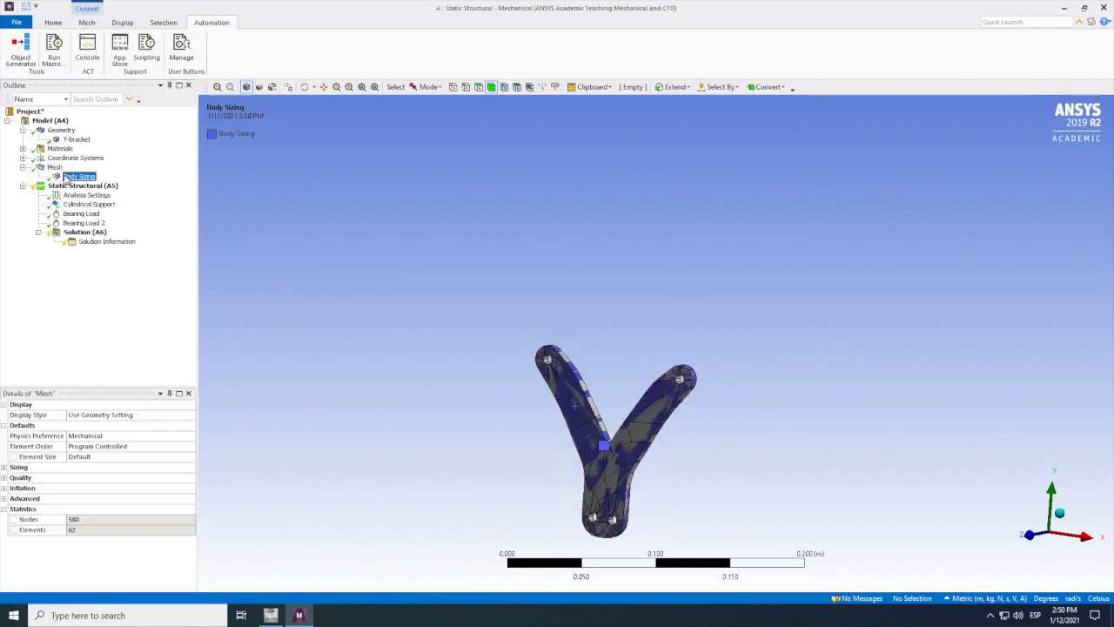
{"action": "left_click", "coordinate": [97, 467]}
{"action": "type", "text": "0.005"}
{"action": "right_click", "coordinate": [57, 168]}
{"action": "right_click", "coordinate": [54, 167]}
{"action": "left_click", "coordinate": [80, 190]}
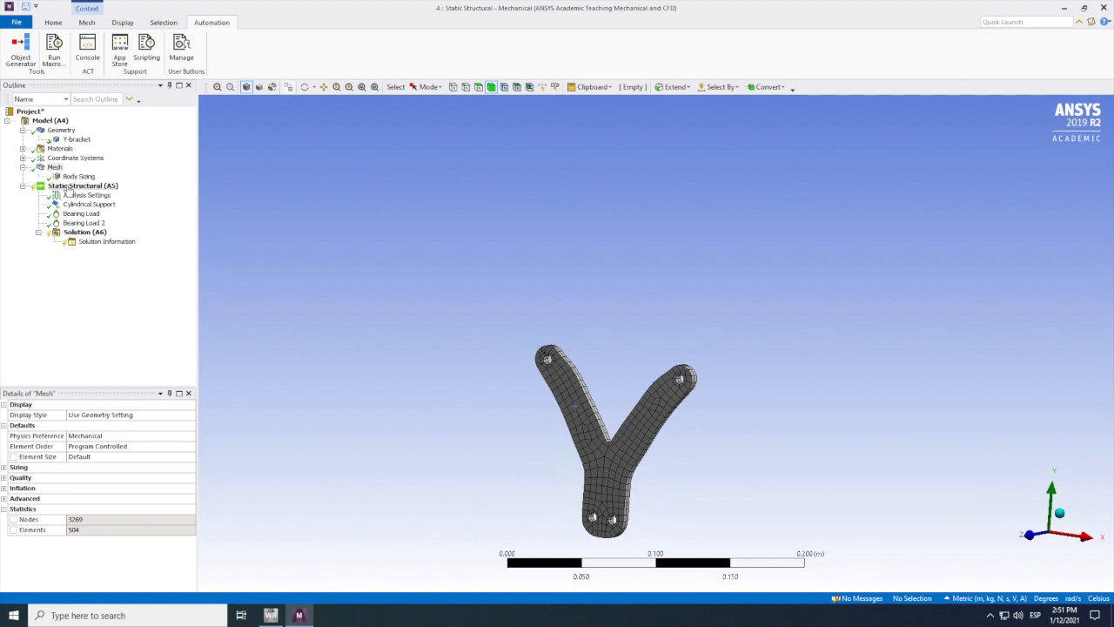
Step: Solve the static structural analysis with the 0.005 m body-sized mesh
{"action": "right_click", "coordinate": [77, 232]}
{"action": "left_click", "coordinate": [101, 252]}
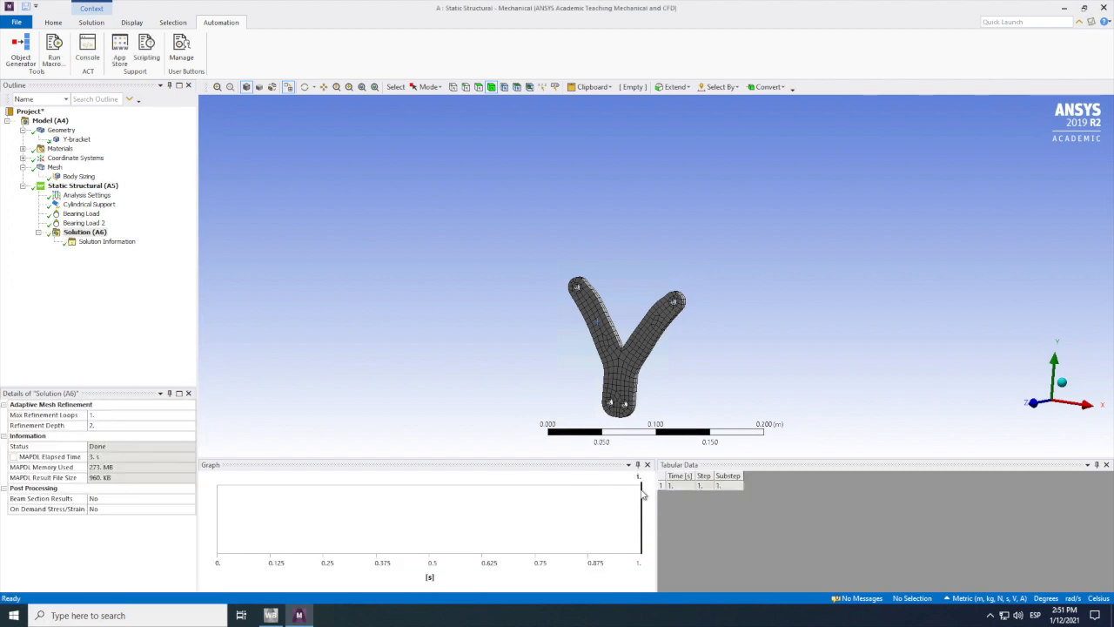
Step: Review the solver output, the cylindrical support and the analysis settings of the solved static structural analysis
{"action": "left_click", "coordinate": [96, 243]}
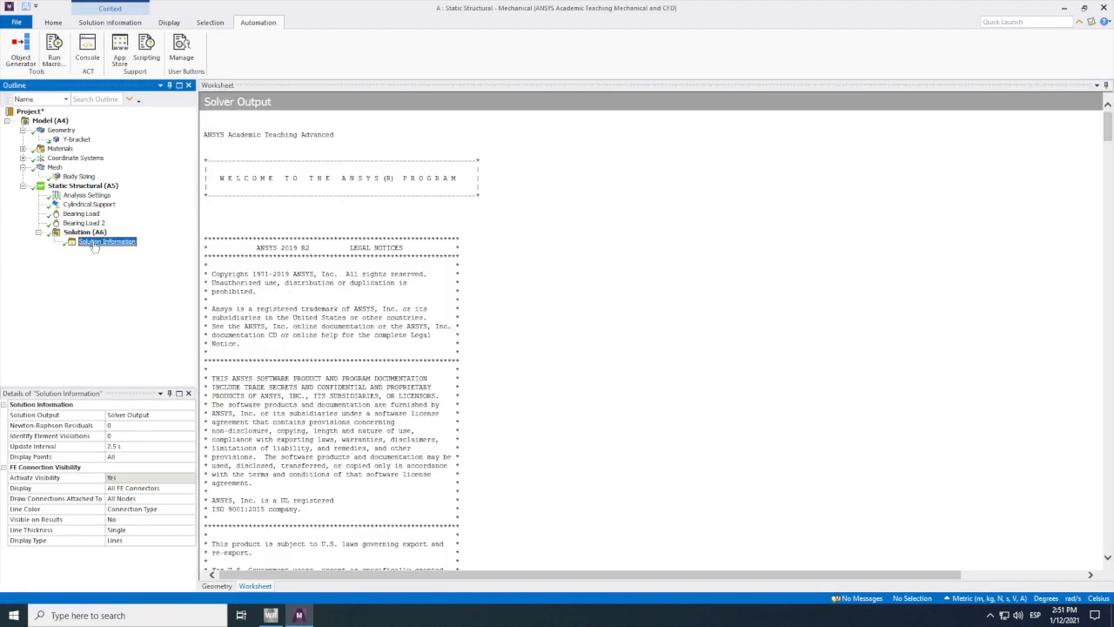
{"action": "left_click", "coordinate": [83, 233]}
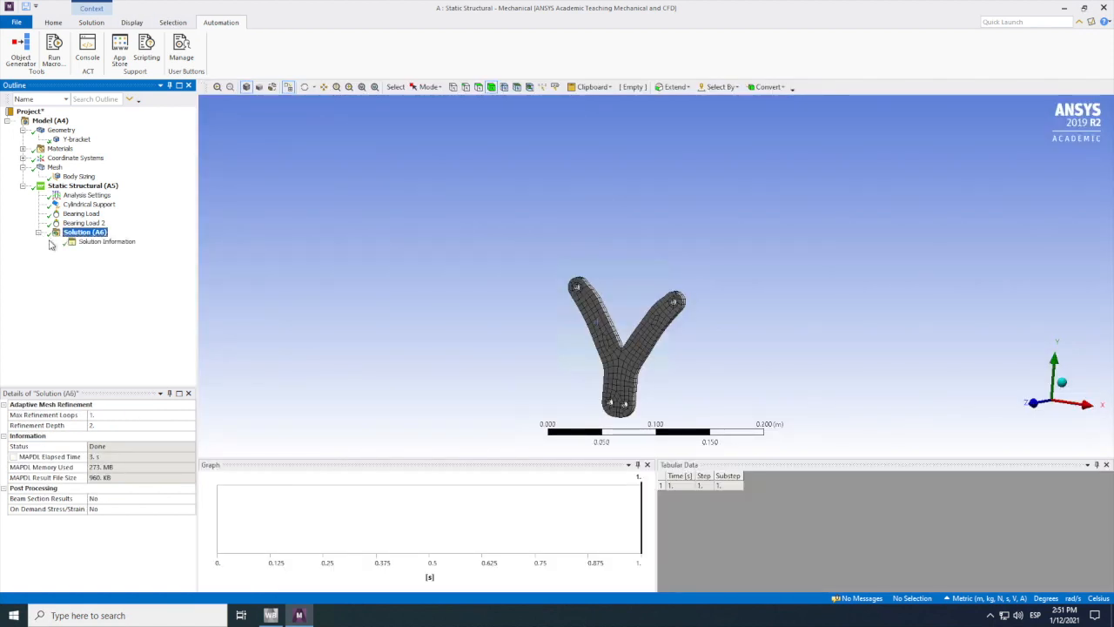
{"action": "left_click", "coordinate": [336, 510]}
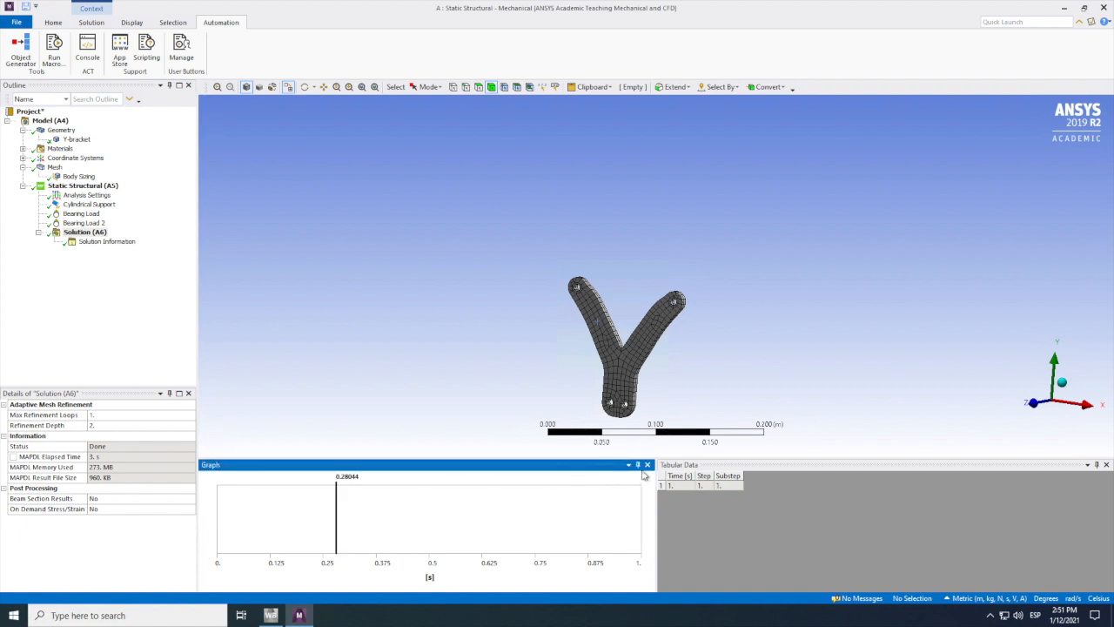
{"action": "left_click", "coordinate": [494, 359]}
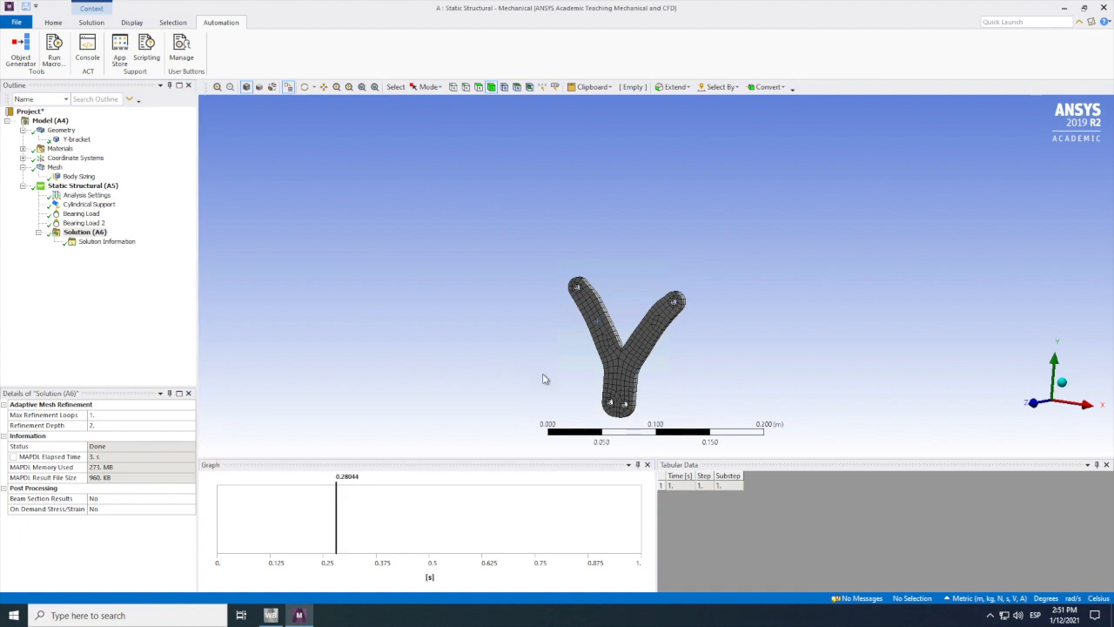
{"action": "middle_click_drag", "start_coordinate": [535, 397], "coordinate": [557, 383]}
{"action": "left_click", "coordinate": [87, 204]}
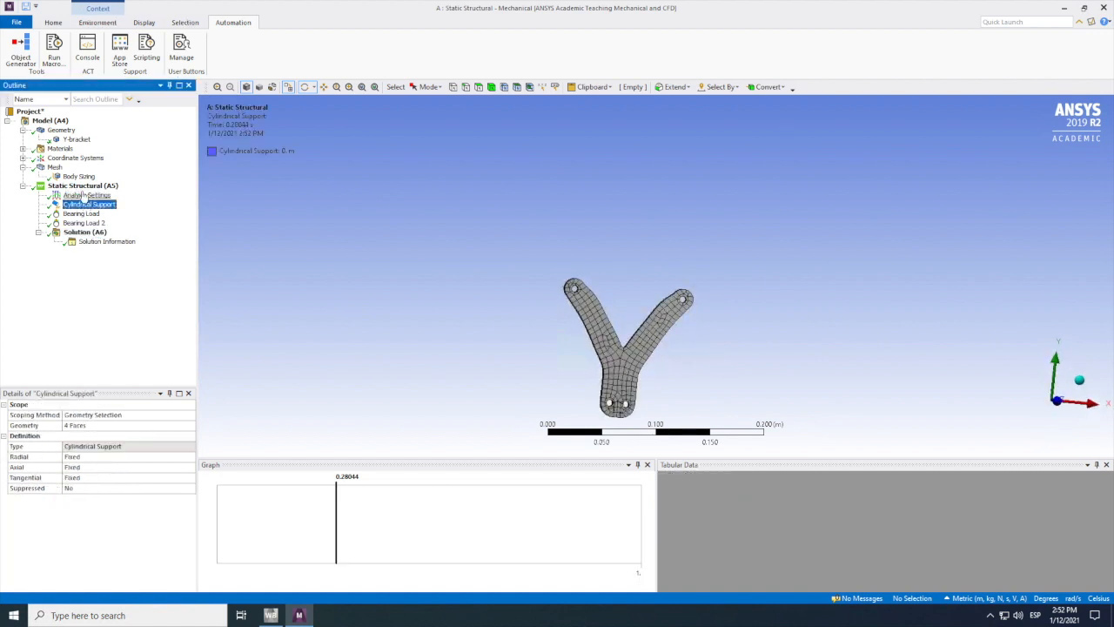
{"action": "left_click", "coordinate": [83, 195]}
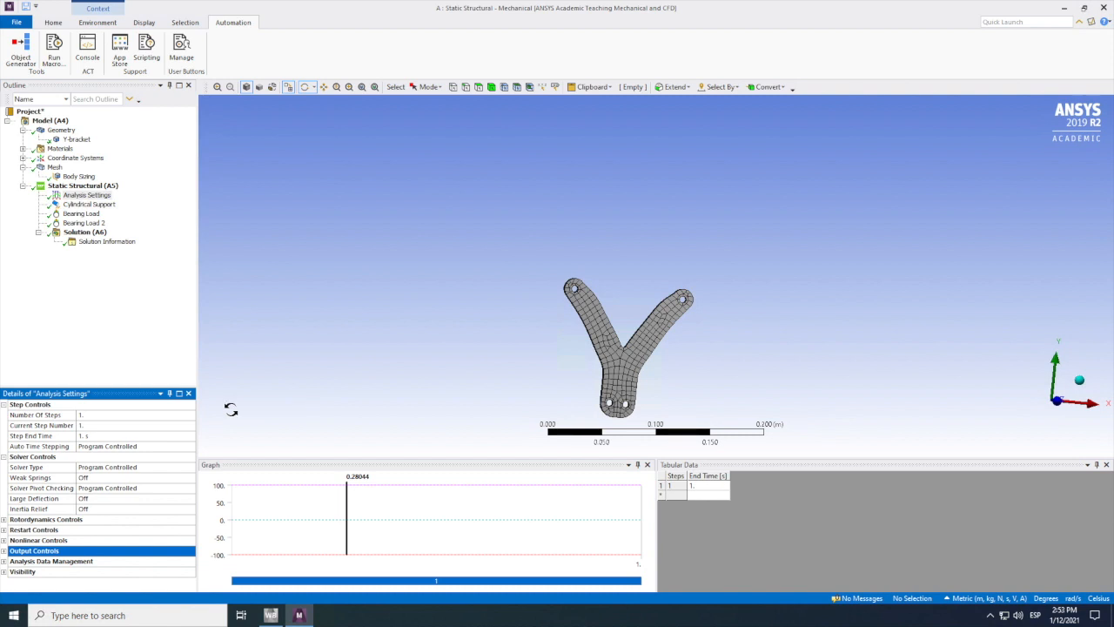
Step: Add an Equivalent (von-Mises) stress result for all bodies to the solution and evaluate it
{"action": "right_click", "coordinate": [66, 232]}
{"action": "mouse_move", "coordinate": [105, 238]}
{"action": "mouse_move", "coordinate": [241, 266]}
{"action": "left_click", "coordinate": [337, 265]}
{"action": "mouse_move", "coordinate": [722, 336]}
{"action": "middle_mouse_down"}
{"action": "mouse_move", "coordinate": [721, 351]}
{"action": "mouse_move", "coordinate": [704, 348]}
{"action": "middle_mouse_up"}
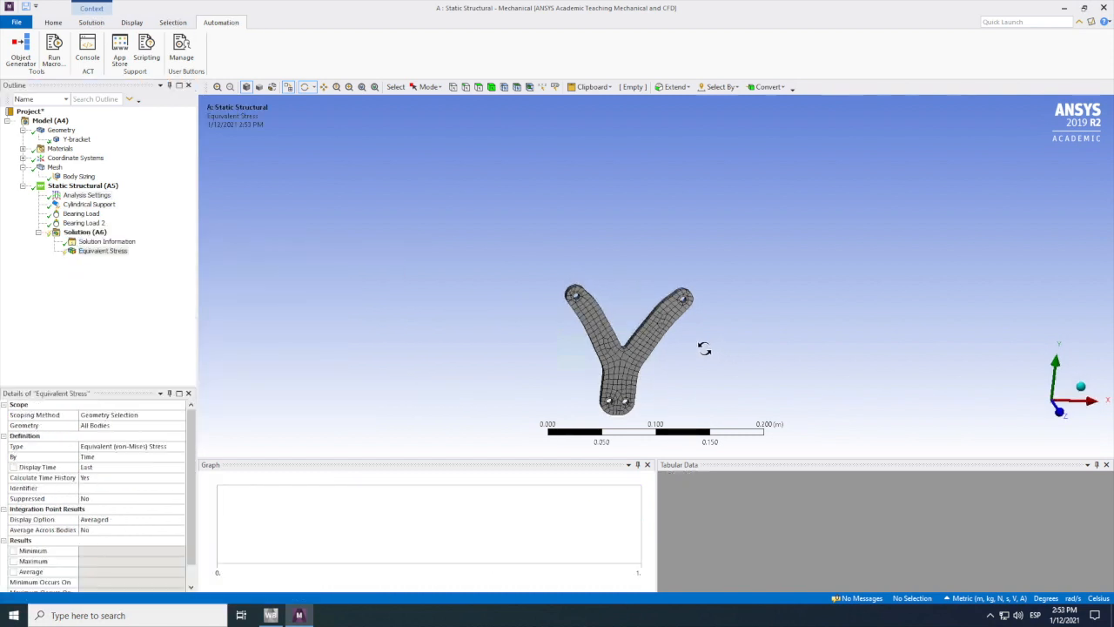
{"action": "left_click", "coordinate": [103, 251]}
{"action": "right_click", "coordinate": [103, 250]}
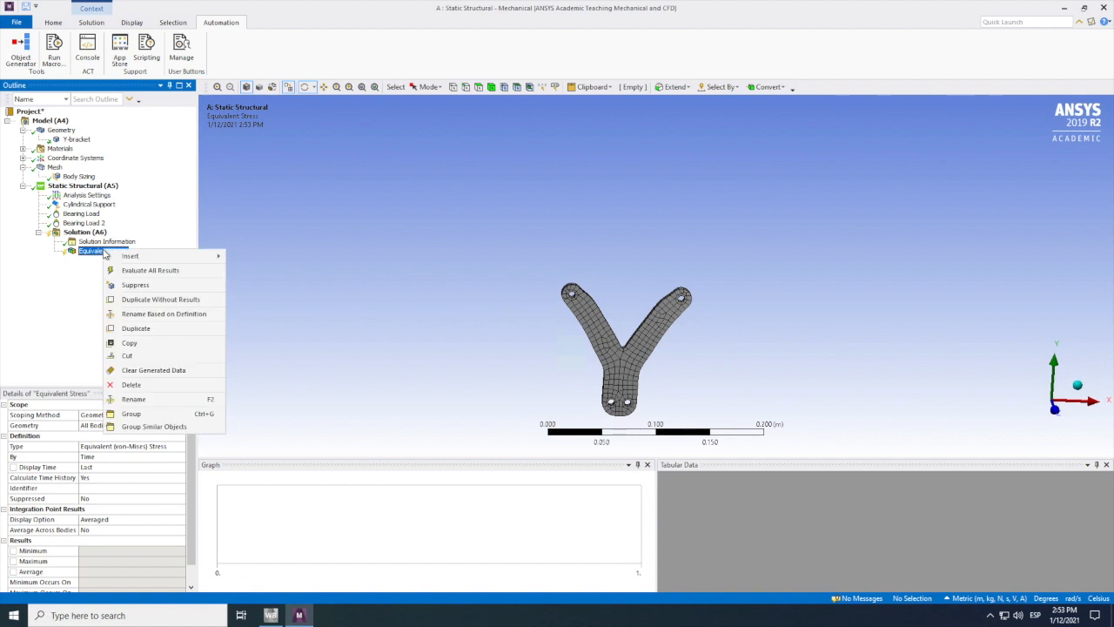
{"action": "left_click", "coordinate": [139, 268]}
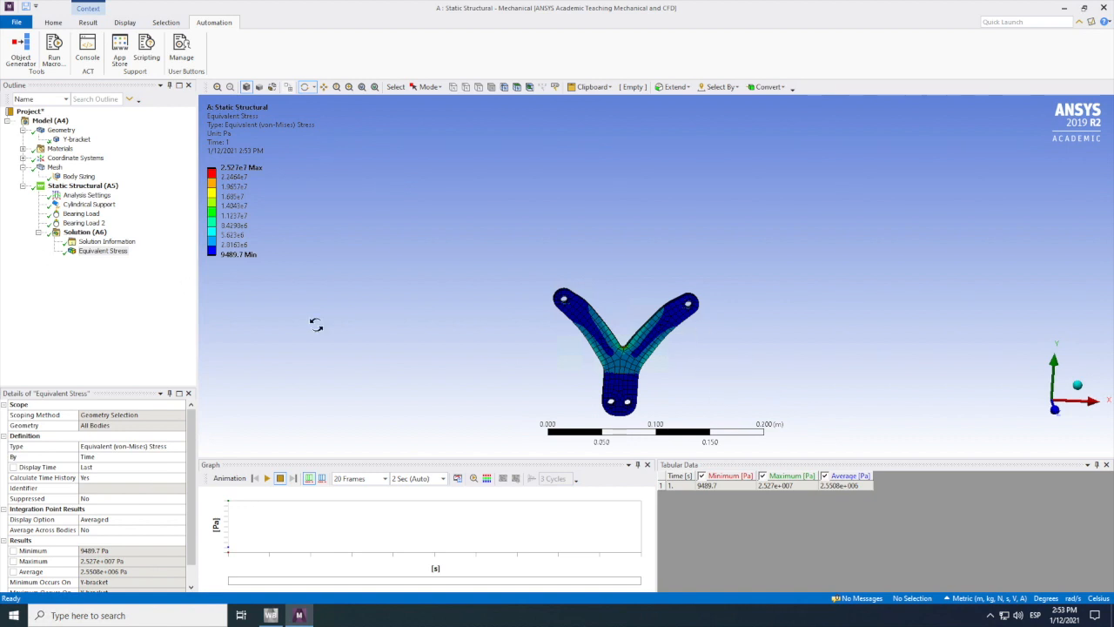
Step: Add an Equivalent (von-Mises) strain result for all bodies to the solution and evaluate it
{"action": "left_click", "coordinate": [81, 233]}
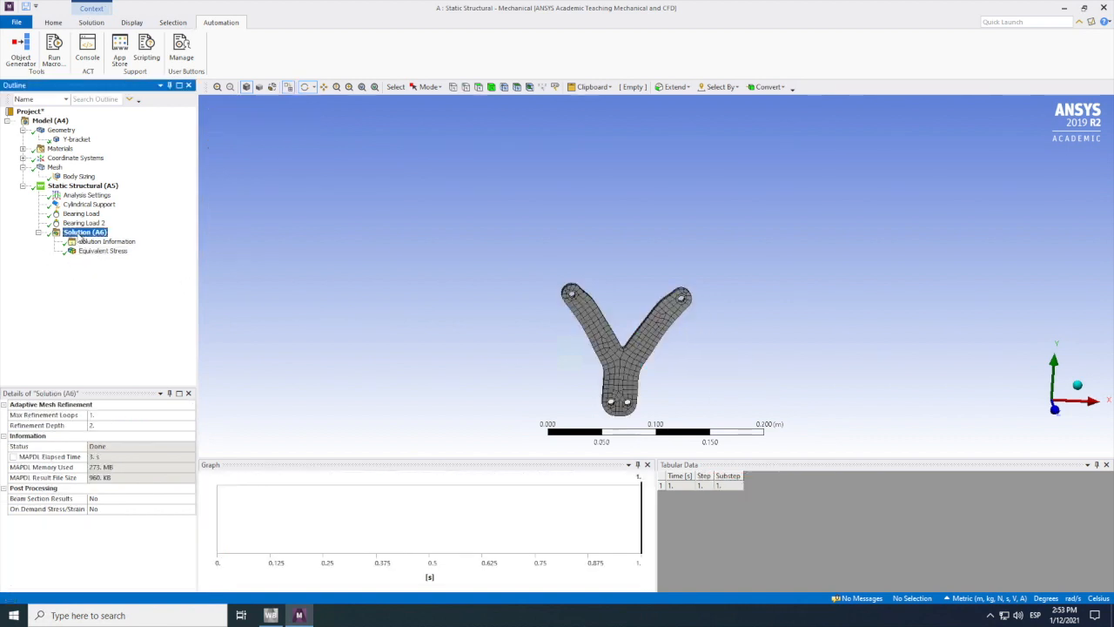
{"action": "right_click", "coordinate": [80, 233]}
{"action": "mouse_move", "coordinate": [114, 242]}
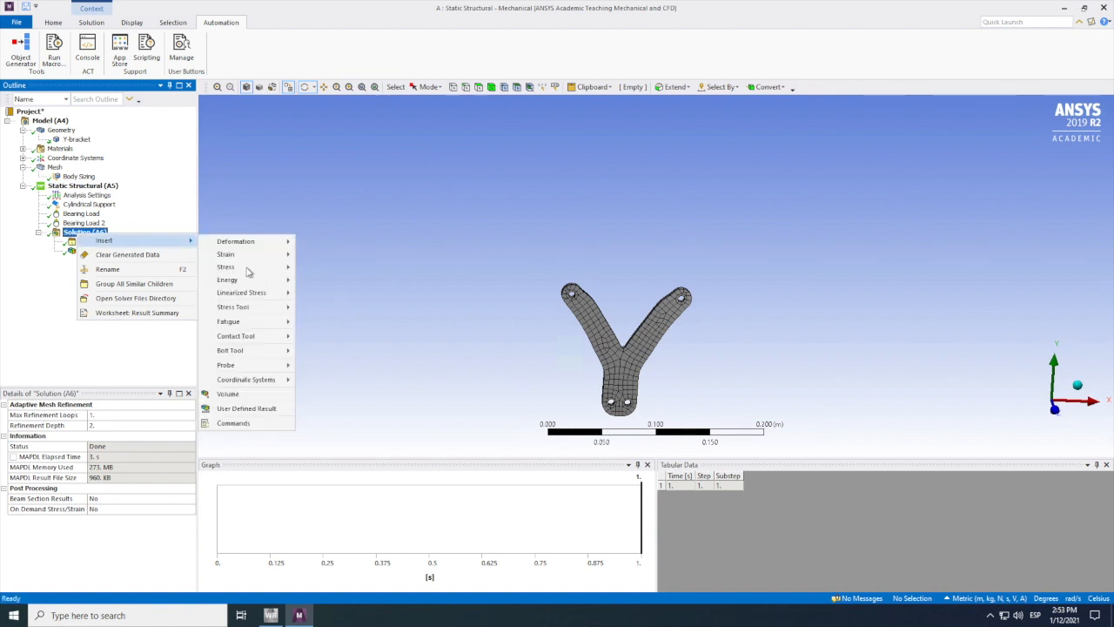
{"action": "mouse_move", "coordinate": [244, 256]}
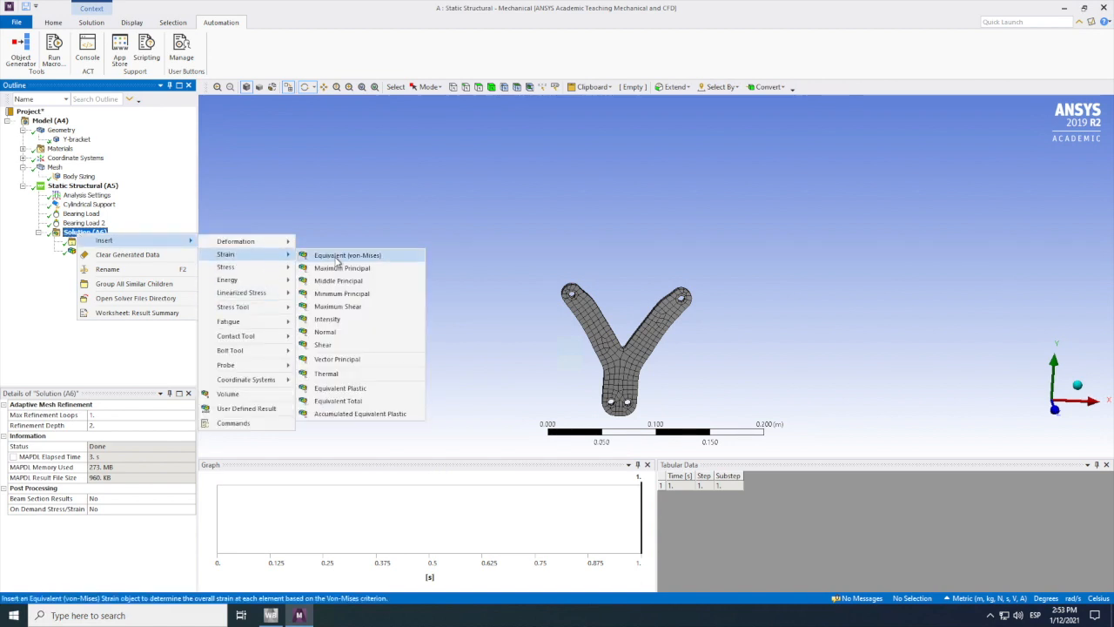
{"action": "left_click", "coordinate": [331, 256]}
{"action": "right_click", "coordinate": [93, 266]}
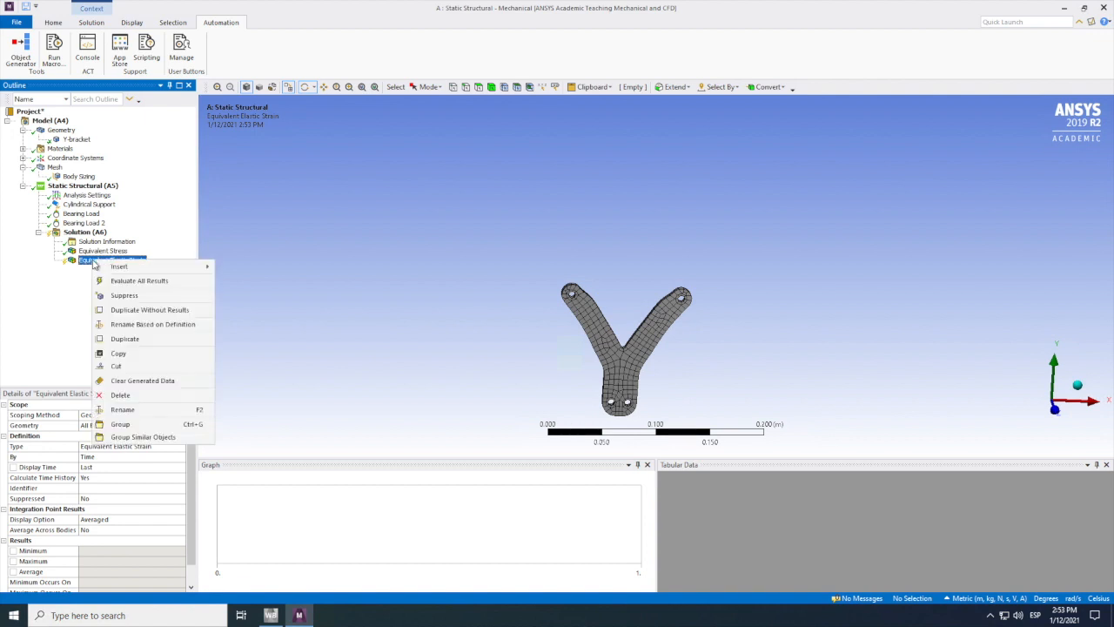
{"action": "left_click", "coordinate": [128, 282]}
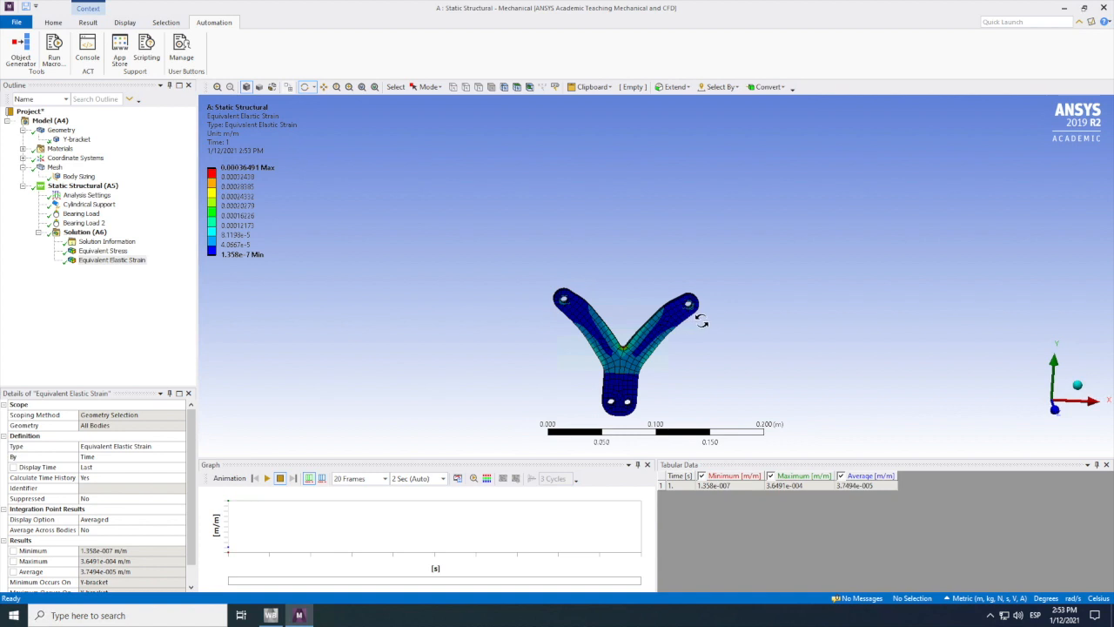
Step: Examine the equivalent elastic strain where the bracket's two arms meet, and display the equivalent stress there for comparison
{"action": "left_click_drag", "start_coordinate": [706, 313], "coordinate": [695, 382]}
{"action": "left_click", "coordinate": [337, 88]}
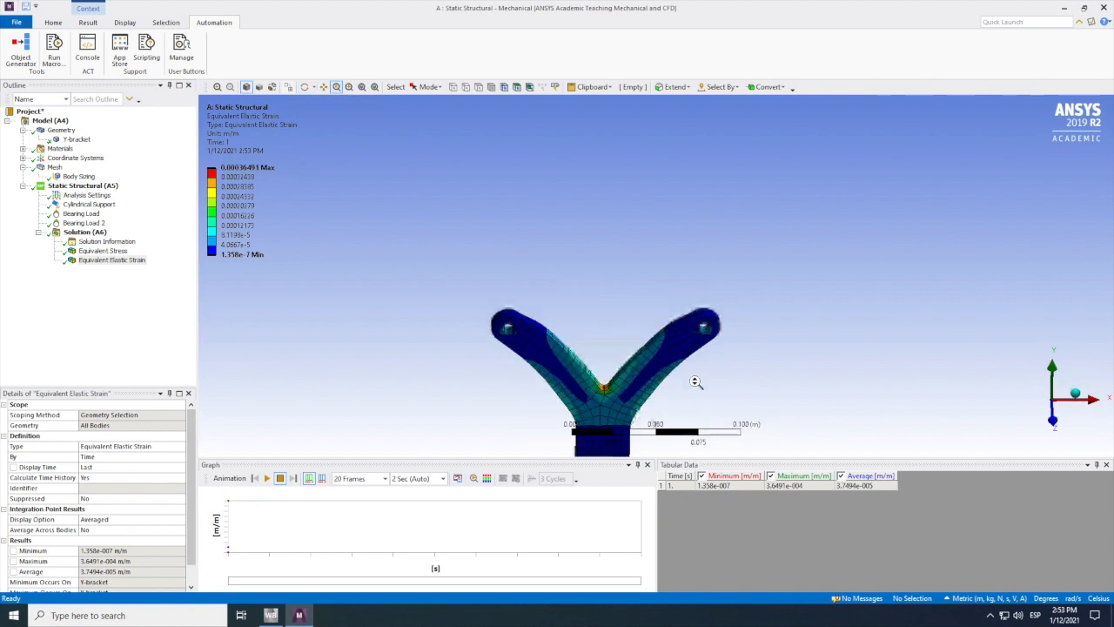
{"action": "left_click", "coordinate": [102, 250]}
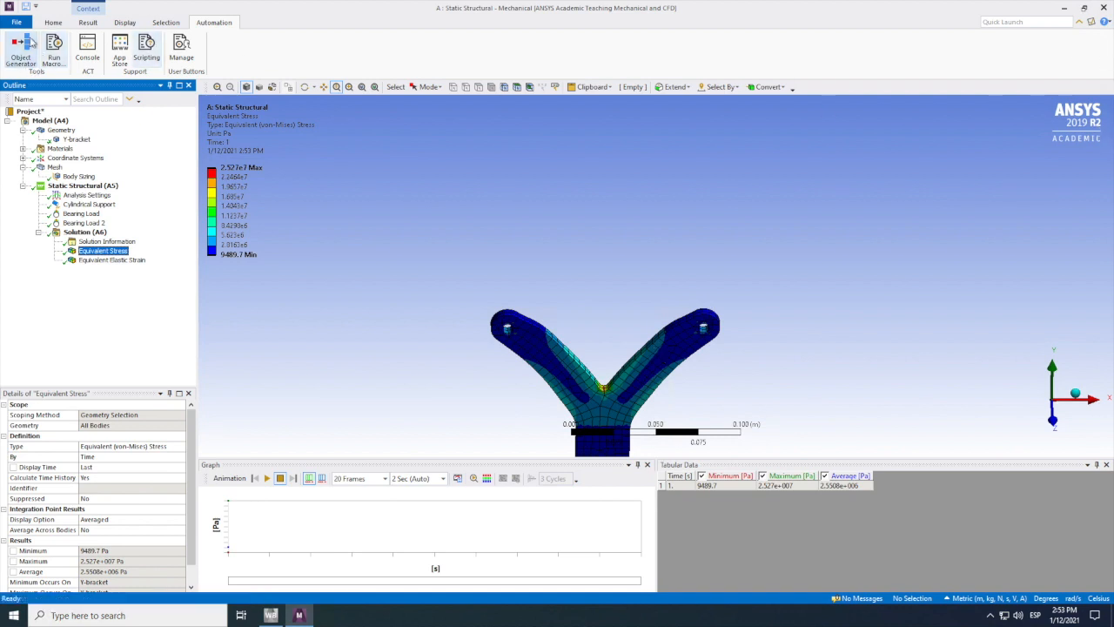
Step: Save the Workbench project as ansys_y_bracket in the "Getting started with solidworks" folder
{"action": "left_click", "coordinate": [25, 6]}
{"action": "left_click", "coordinate": [357, 332]}
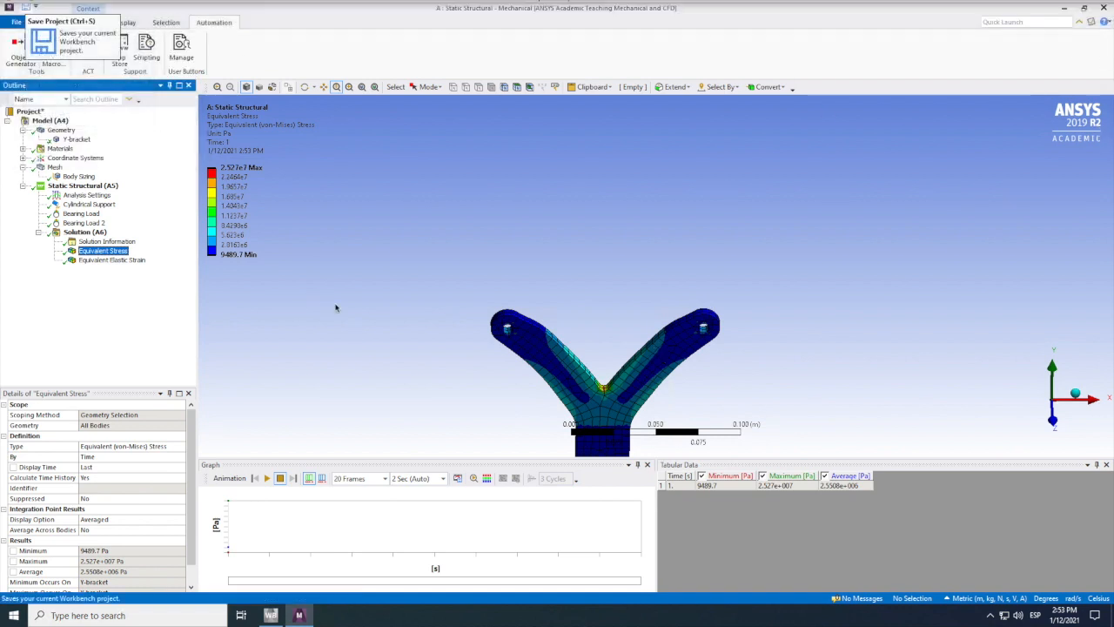
{"action": "left_click", "coordinate": [29, 8]}
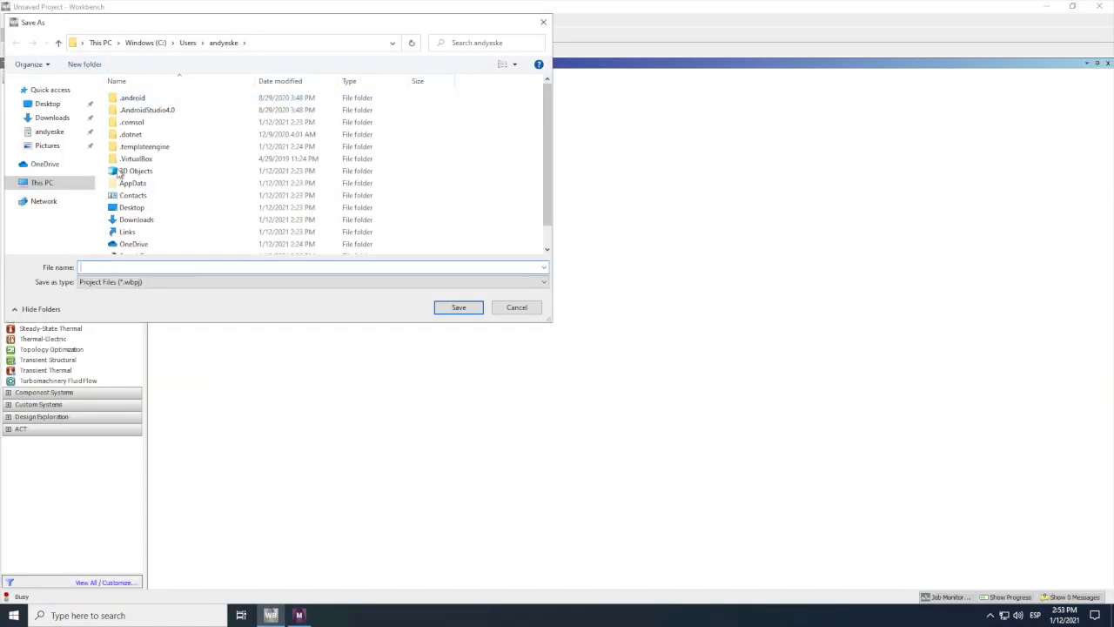
{"action": "left_click", "coordinate": [50, 131]}
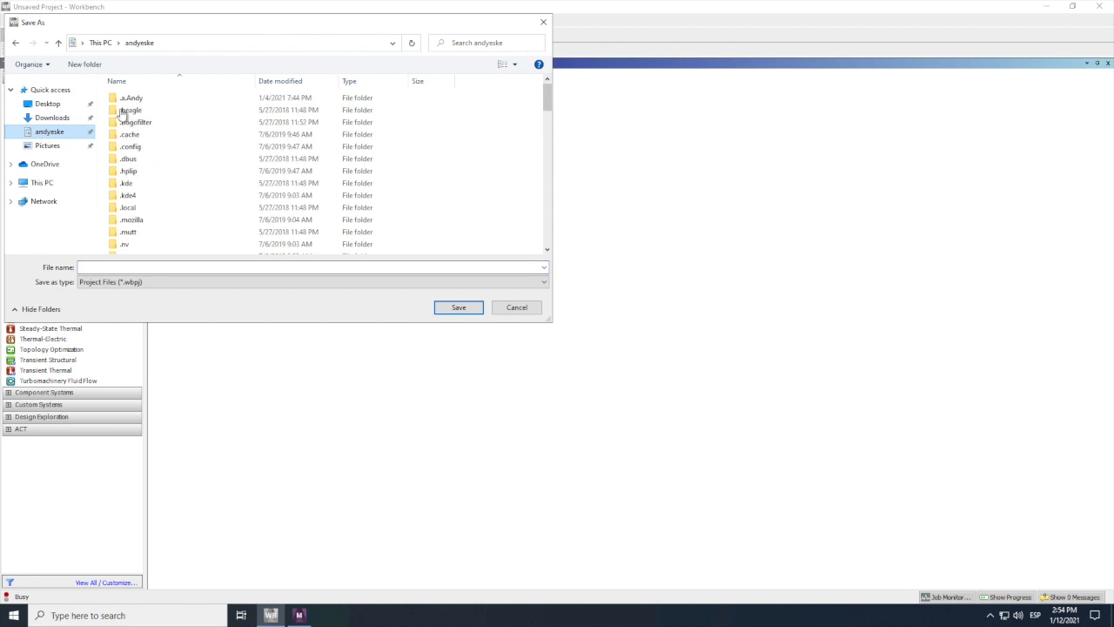
{"action": "double_click", "coordinate": [130, 99]}
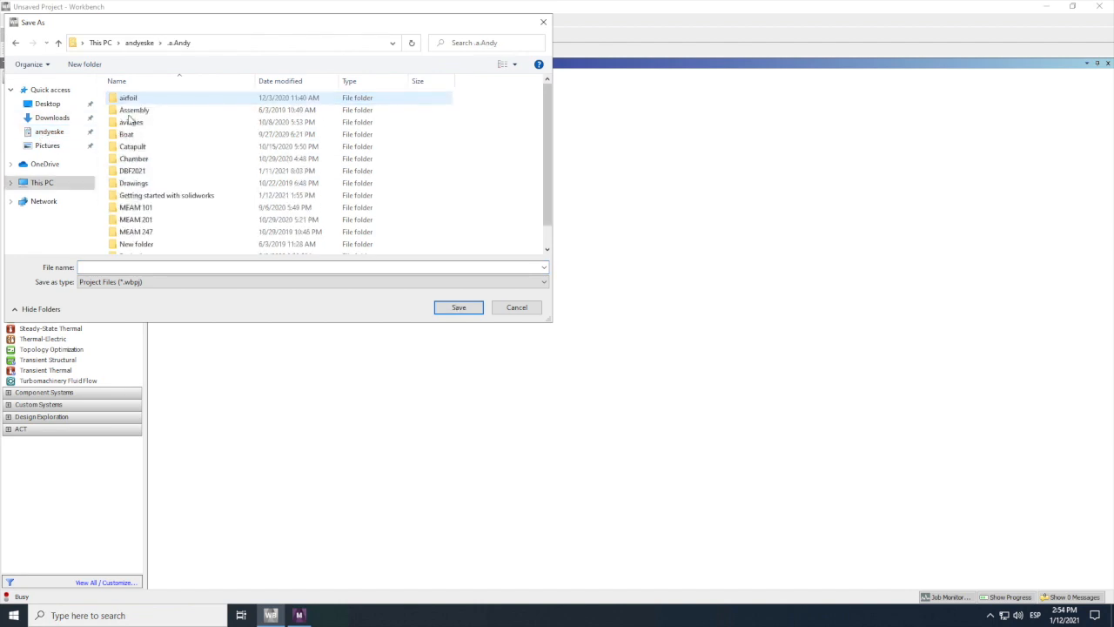
{"action": "double_click", "coordinate": [153, 196]}
{"action": "left_click", "coordinate": [114, 268]}
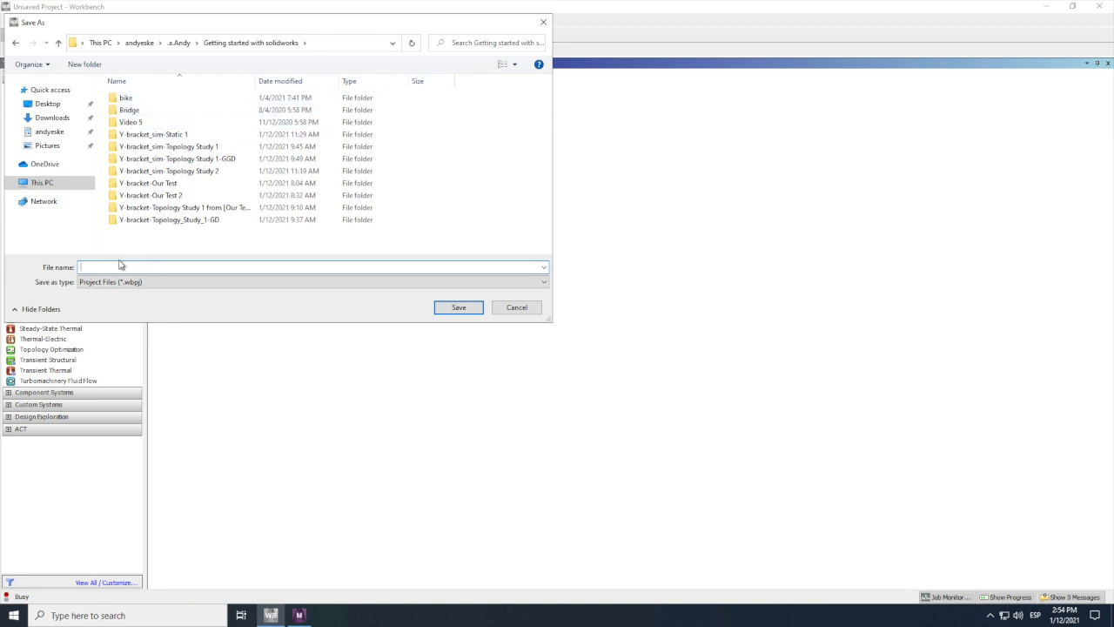
{"action": "type", "text": "ansys_y_bracket"}
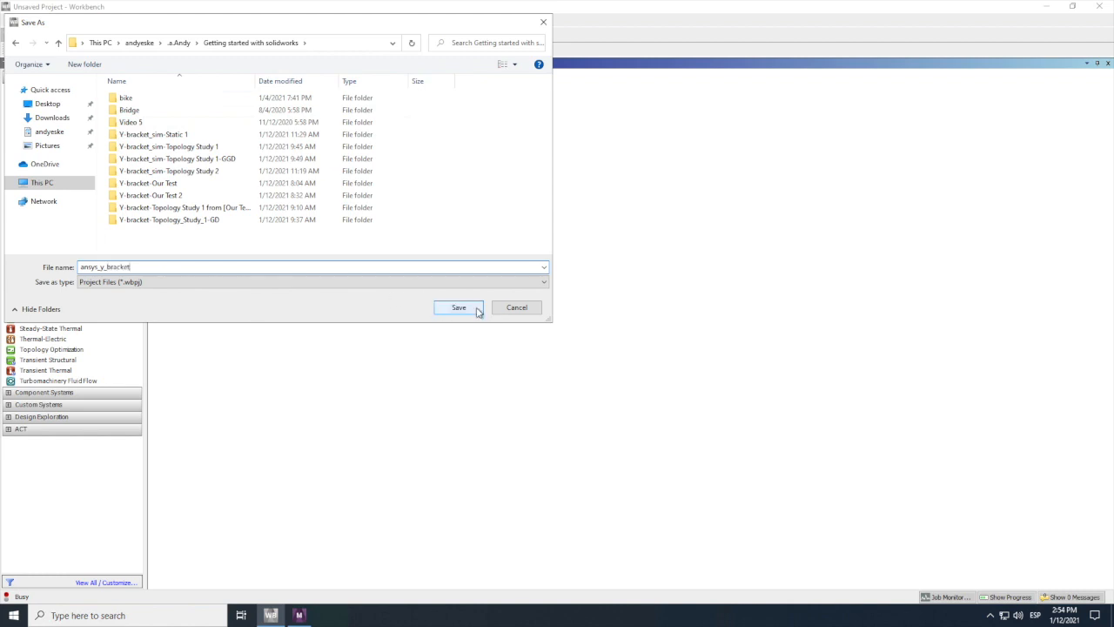
{"action": "left_click", "coordinate": [459, 307]}
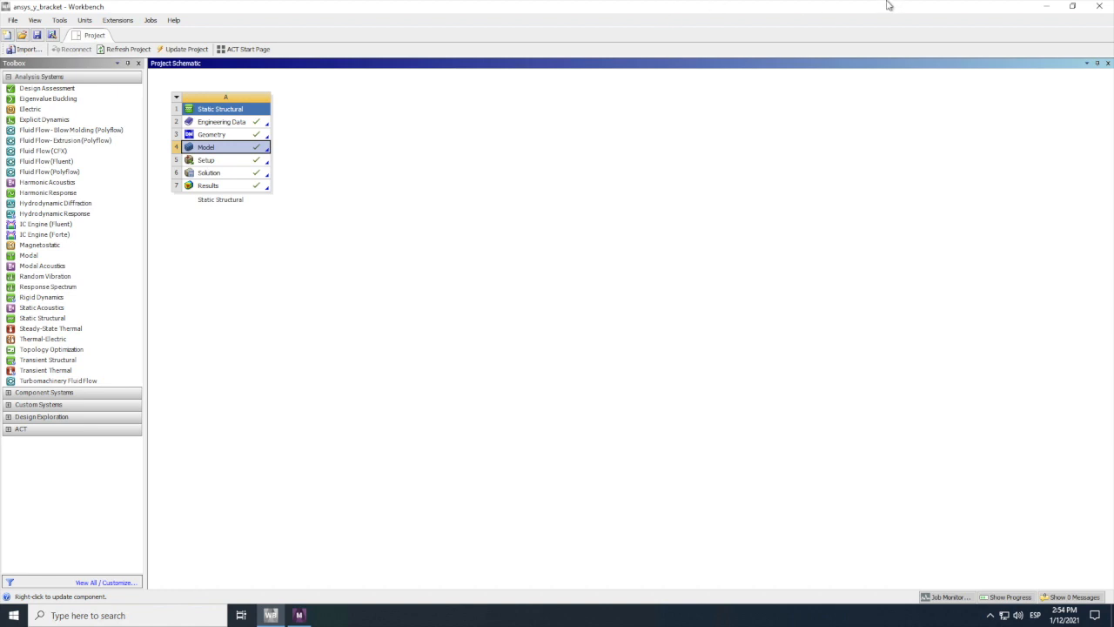
{"action": "mouse_move", "coordinate": [885, 3]}
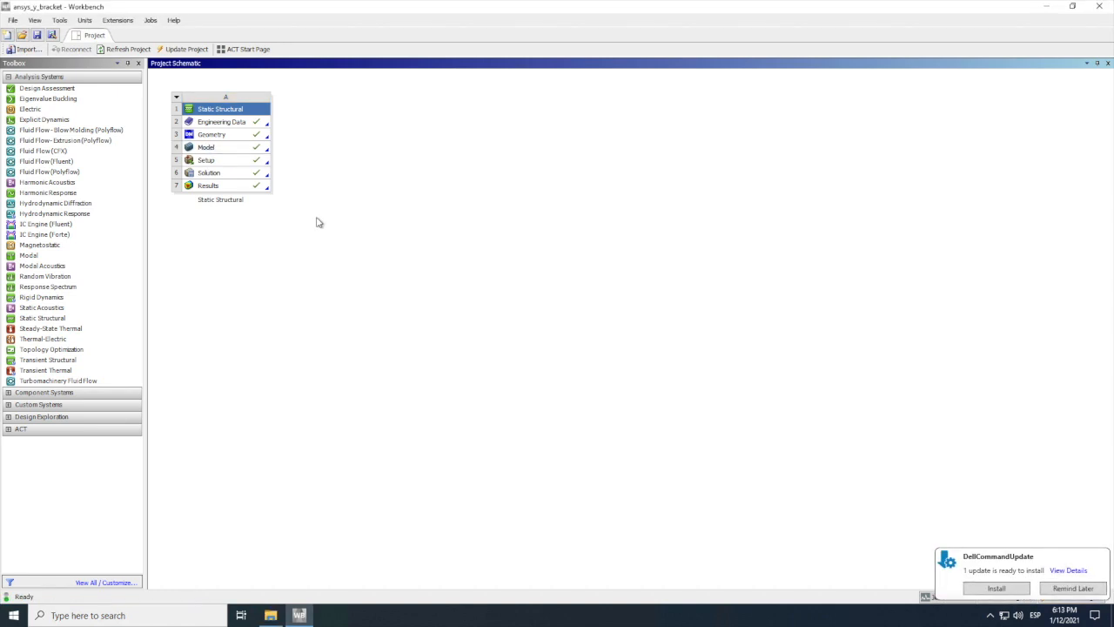
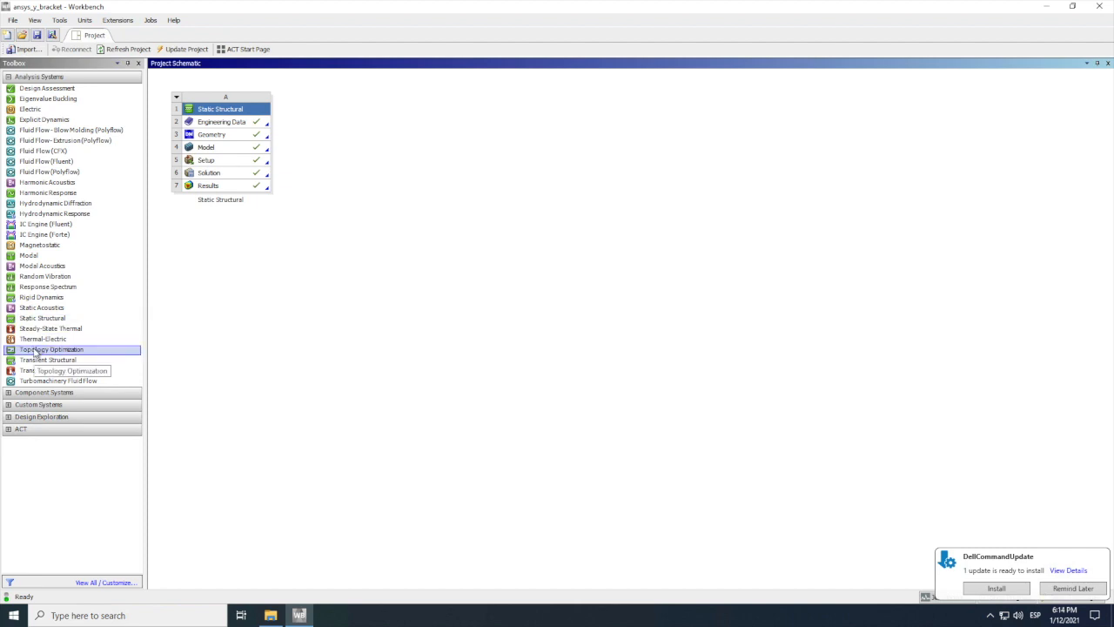
{"action": "left_click_drag", "start_coordinate": [35, 353], "coordinate": [117, 276]}
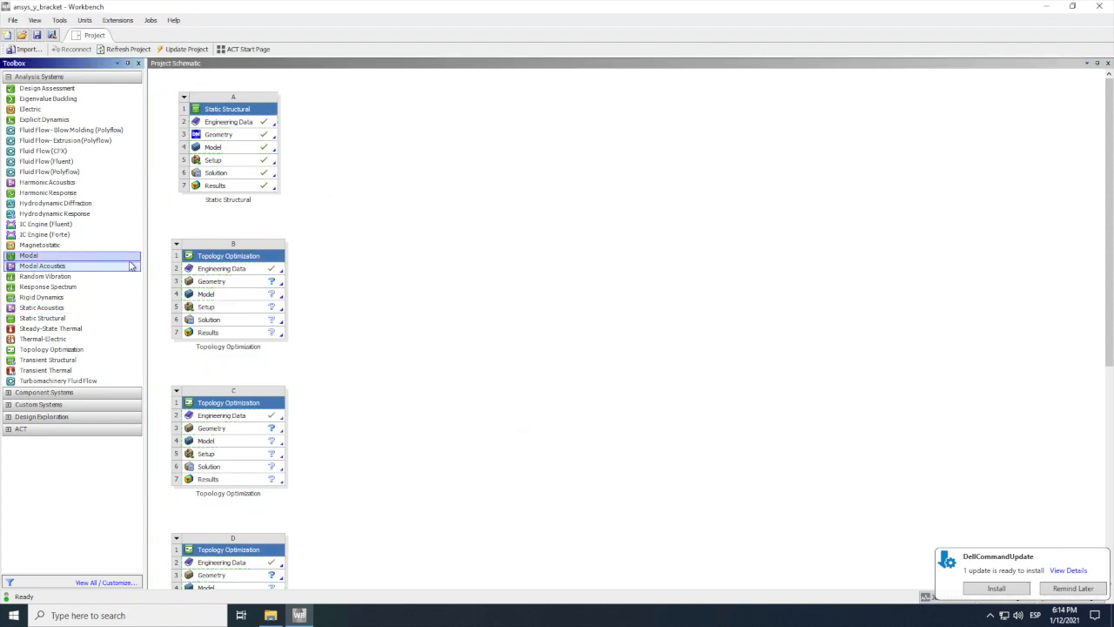
{"action": "left_click", "coordinate": [254, 247]}
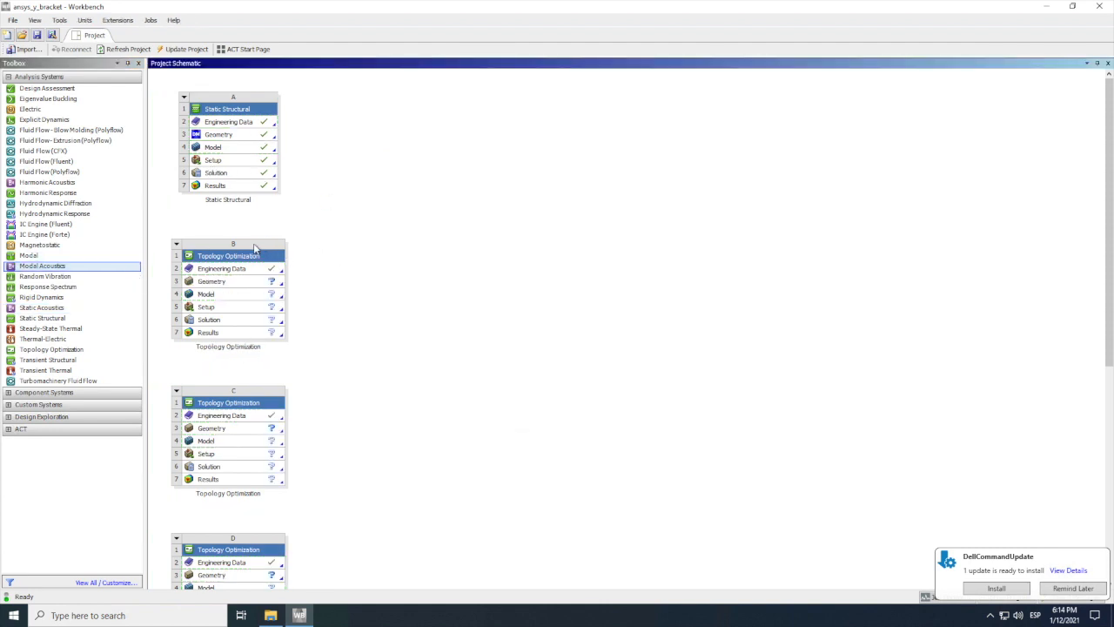
{"action": "left_click", "coordinate": [179, 246]}
{"action": "left_click", "coordinate": [178, 247]}
{"action": "left_click", "coordinate": [178, 246]}
{"action": "left_click", "coordinate": [178, 246]}
{"action": "left_click", "coordinate": [197, 330]}
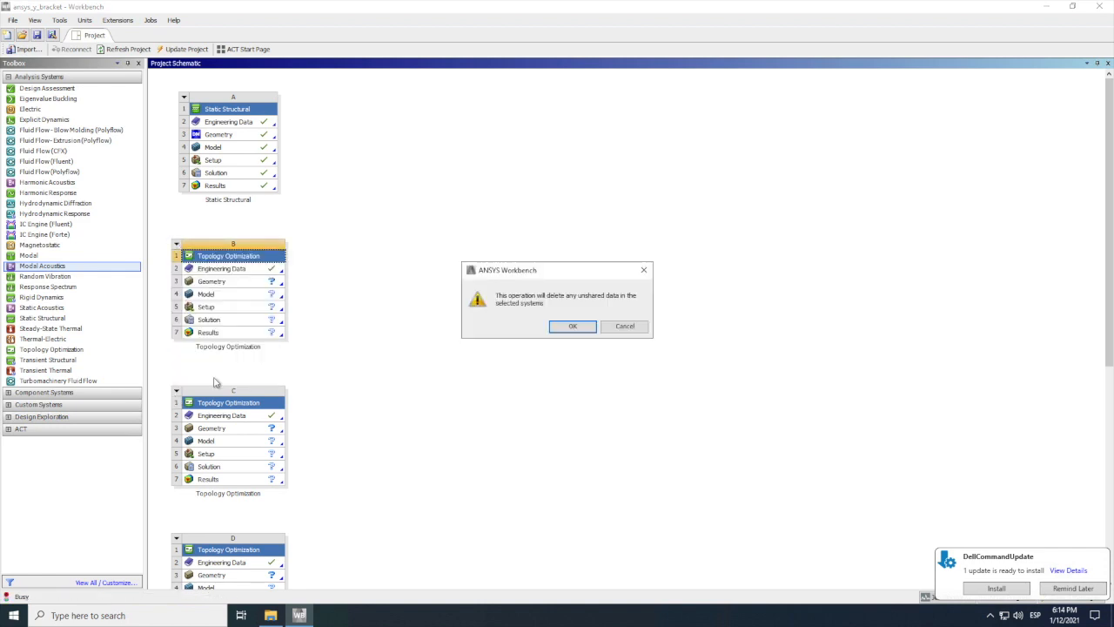
{"action": "left_click", "coordinate": [571, 327]}
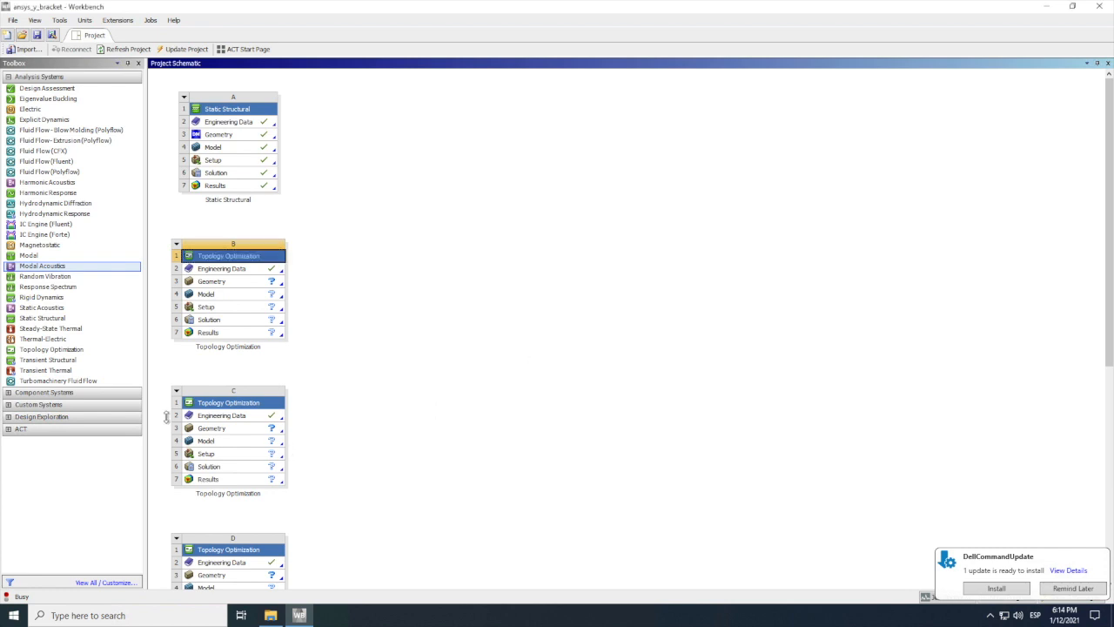
{"action": "scroll", "coordinate": [201, 410], "scroll_direction": "up", "scroll_amount": 3, "text": "ctrl"}
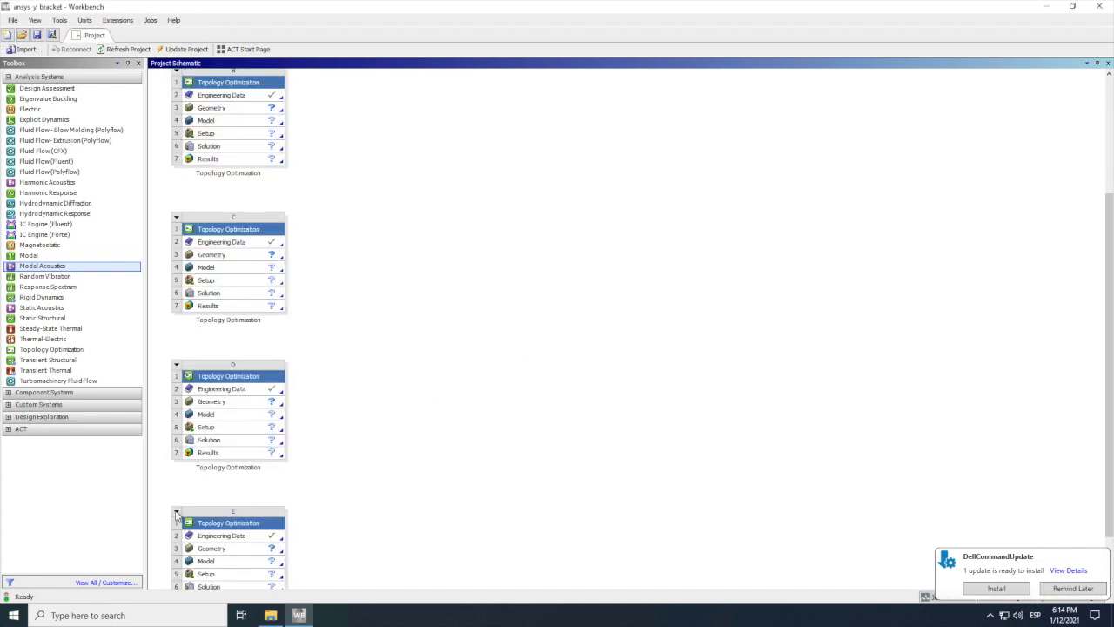
{"action": "left_click", "coordinate": [176, 512]}
{"action": "right_click", "coordinate": [175, 513]}
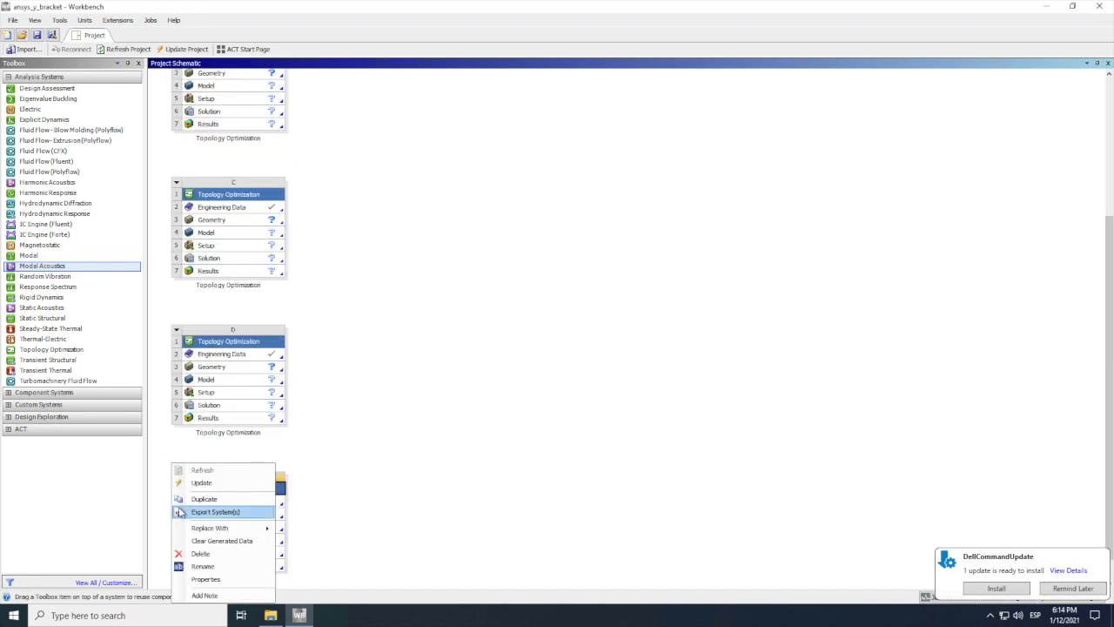
{"action": "left_click", "coordinate": [208, 552]}
{"action": "left_click", "coordinate": [580, 326]}
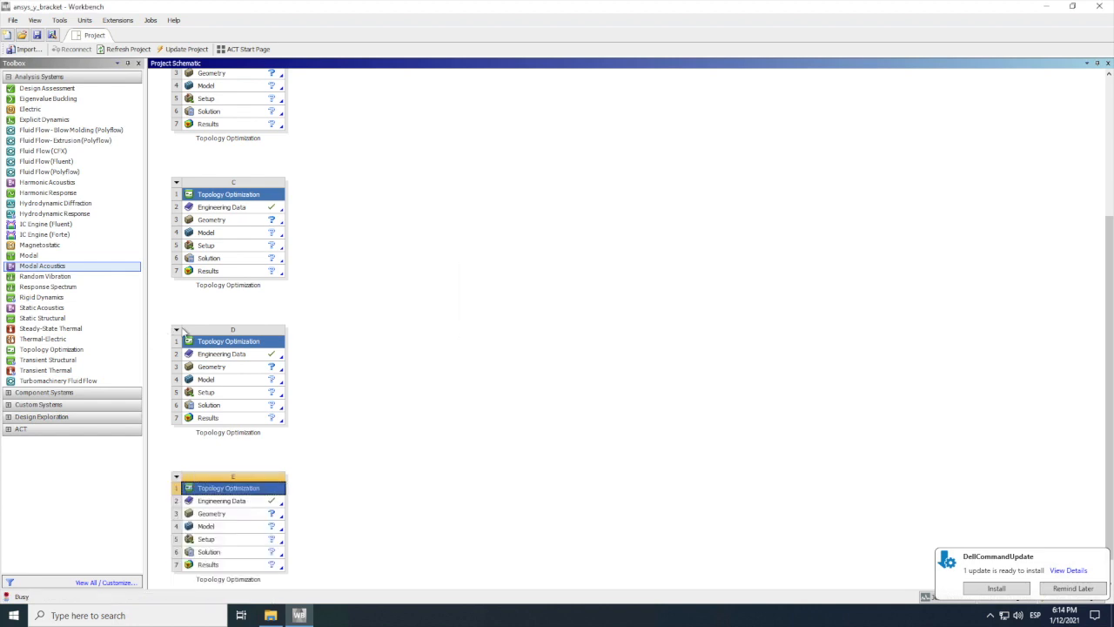
{"action": "right_click", "coordinate": [177, 335]}
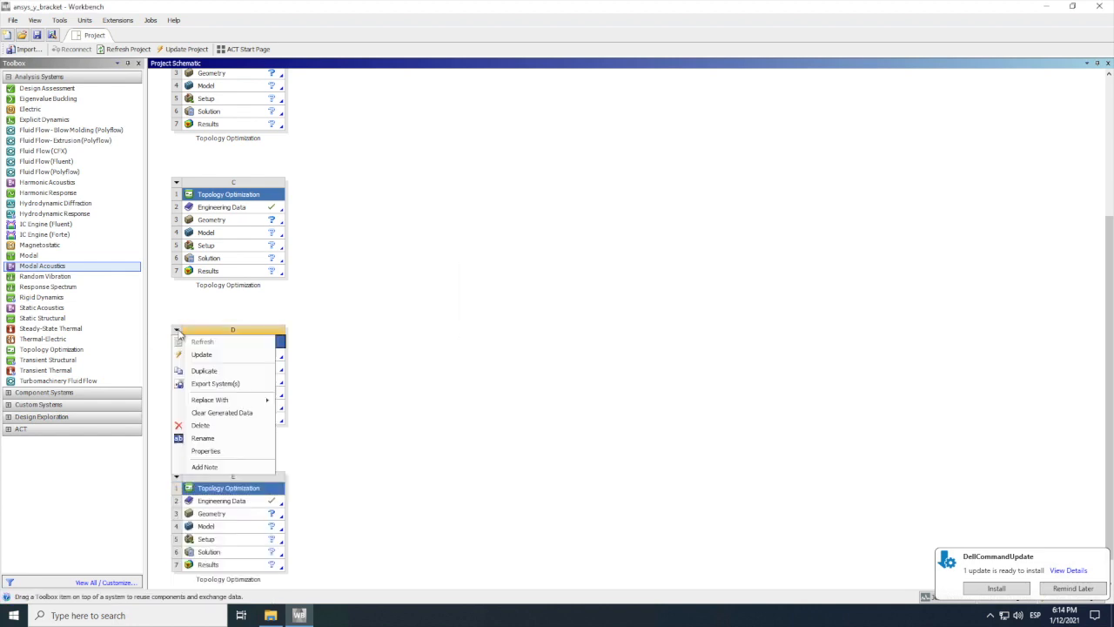
{"action": "left_click", "coordinate": [202, 426]}
{"action": "left_click", "coordinate": [575, 327]}
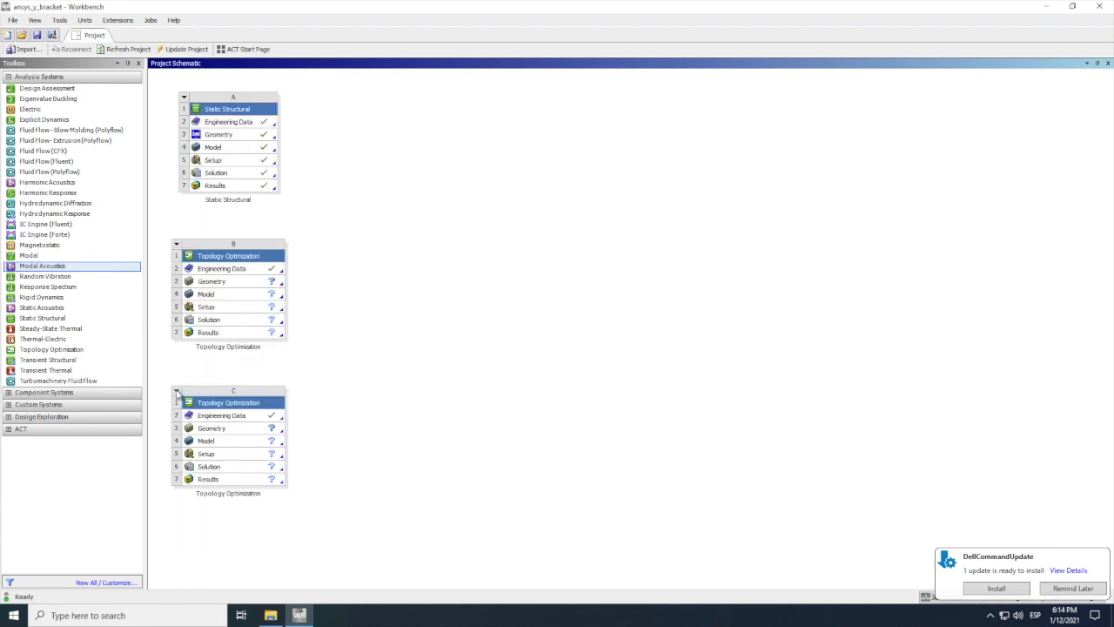
{"action": "left_click", "coordinate": [176, 393]}
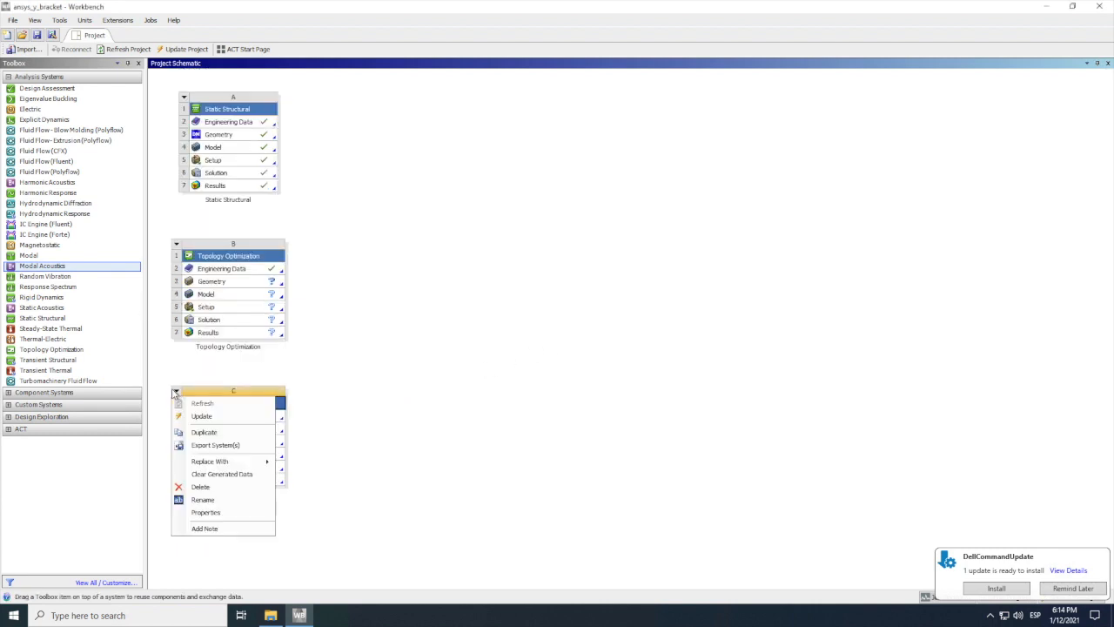
{"action": "left_click", "coordinate": [209, 490]}
{"action": "left_click", "coordinate": [574, 328]}
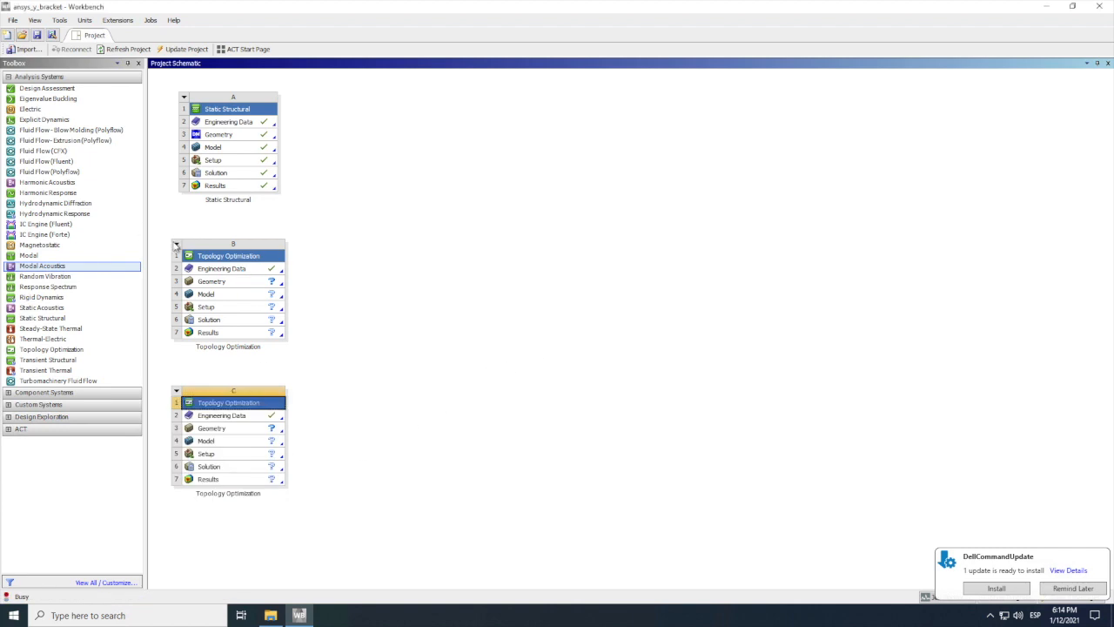
{"action": "left_click", "coordinate": [177, 245]}
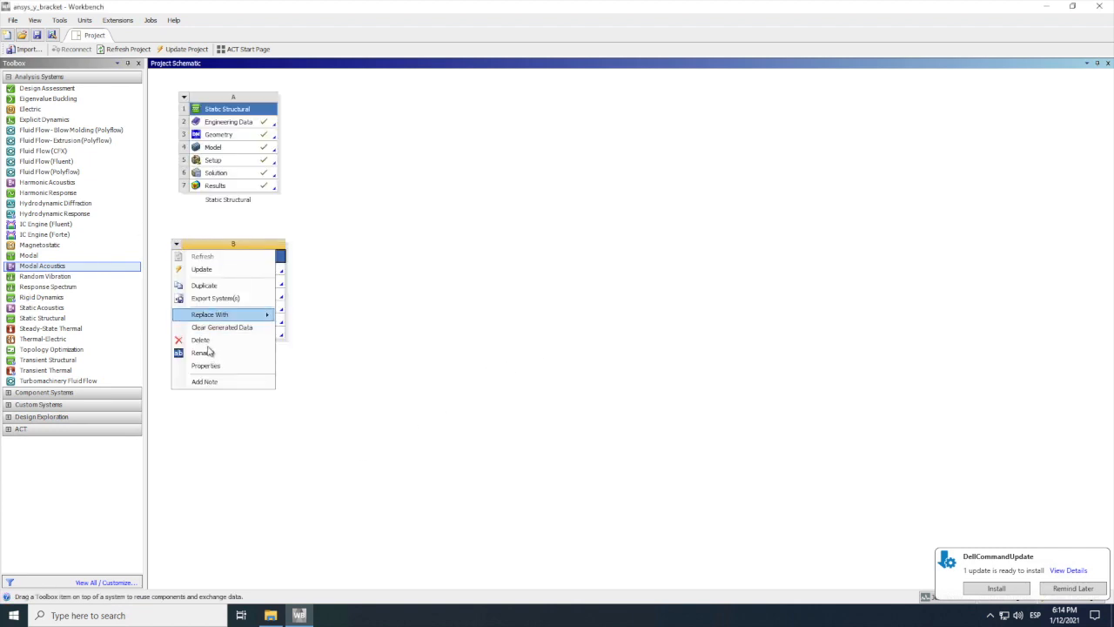
{"action": "left_click", "coordinate": [200, 339]}
{"action": "left_click", "coordinate": [575, 326]}
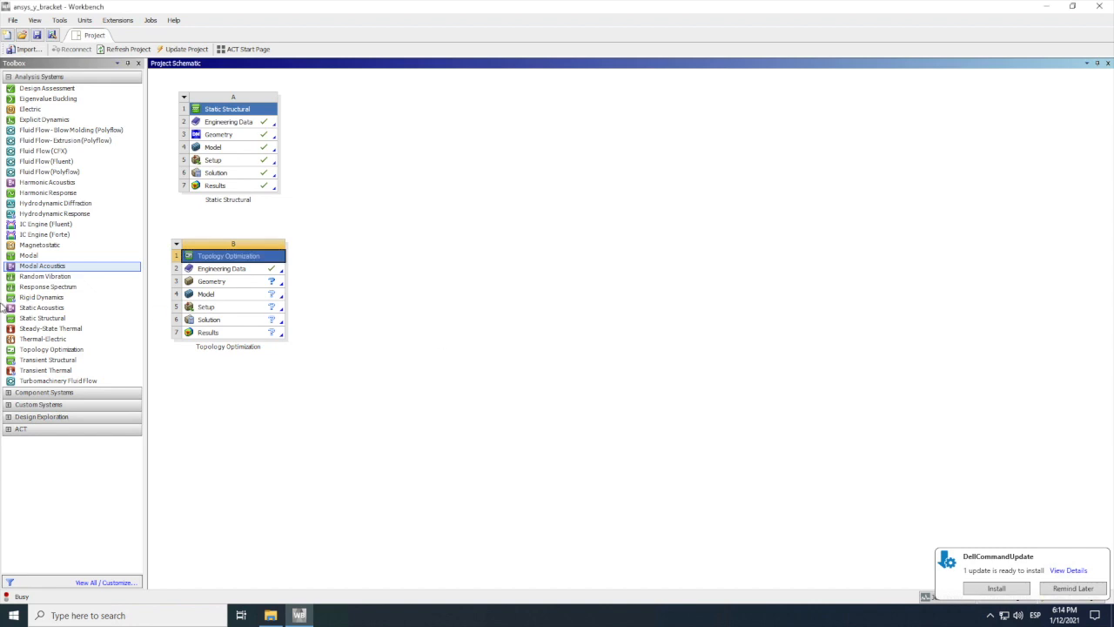
Step: Add a Topology Optimization system that shares the Static Structural system's engineering data, geometry and model and takes its solution as setup input
{"action": "left_click", "coordinate": [28, 351]}
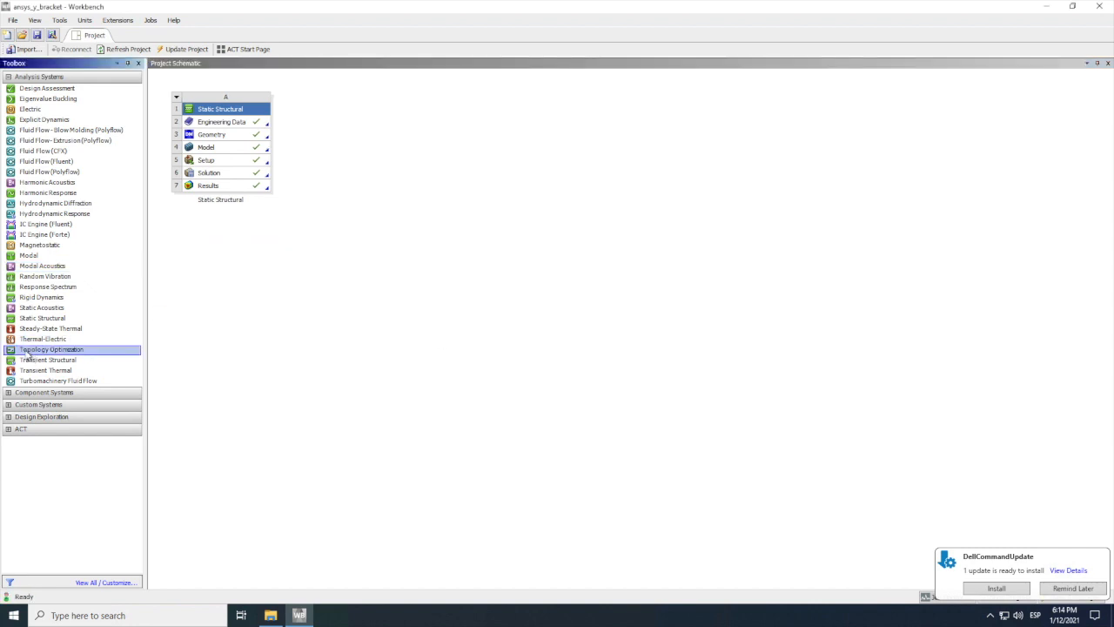
{"action": "left_click_drag", "start_coordinate": [31, 356], "coordinate": [248, 312]}
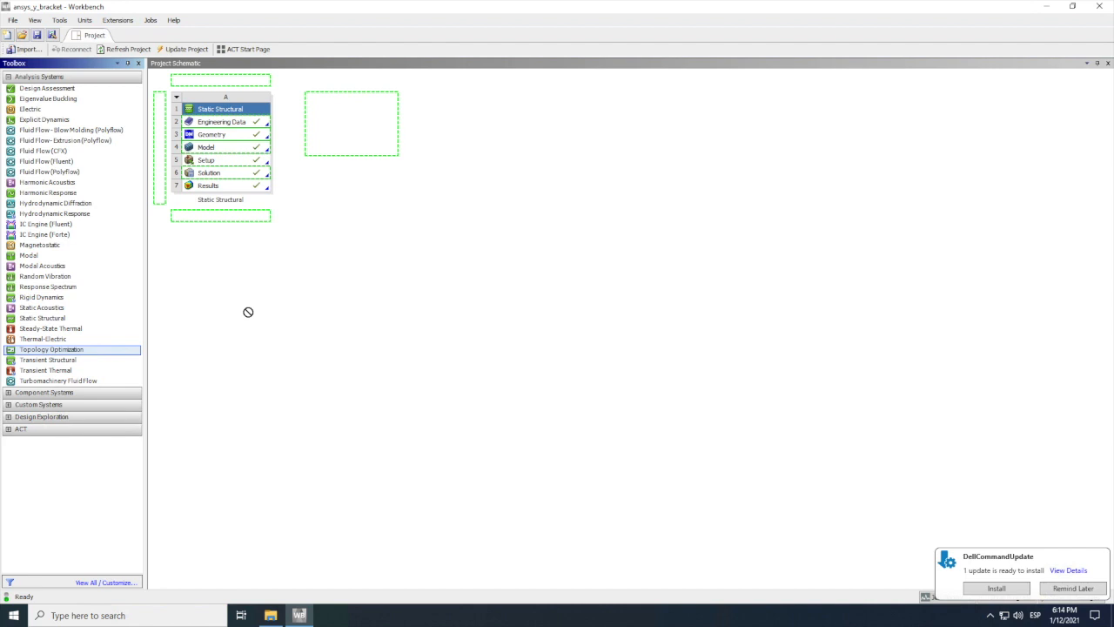
{"action": "left_click_drag", "start_coordinate": [248, 312], "coordinate": [249, 317]}
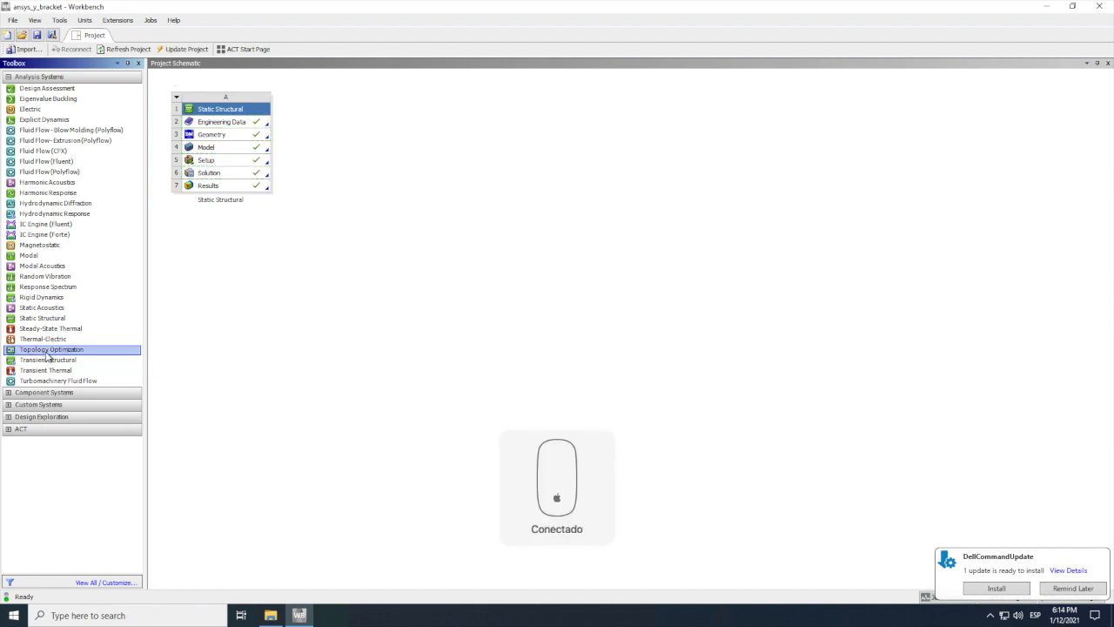
{"action": "left_click_drag", "start_coordinate": [47, 357], "coordinate": [223, 178]}
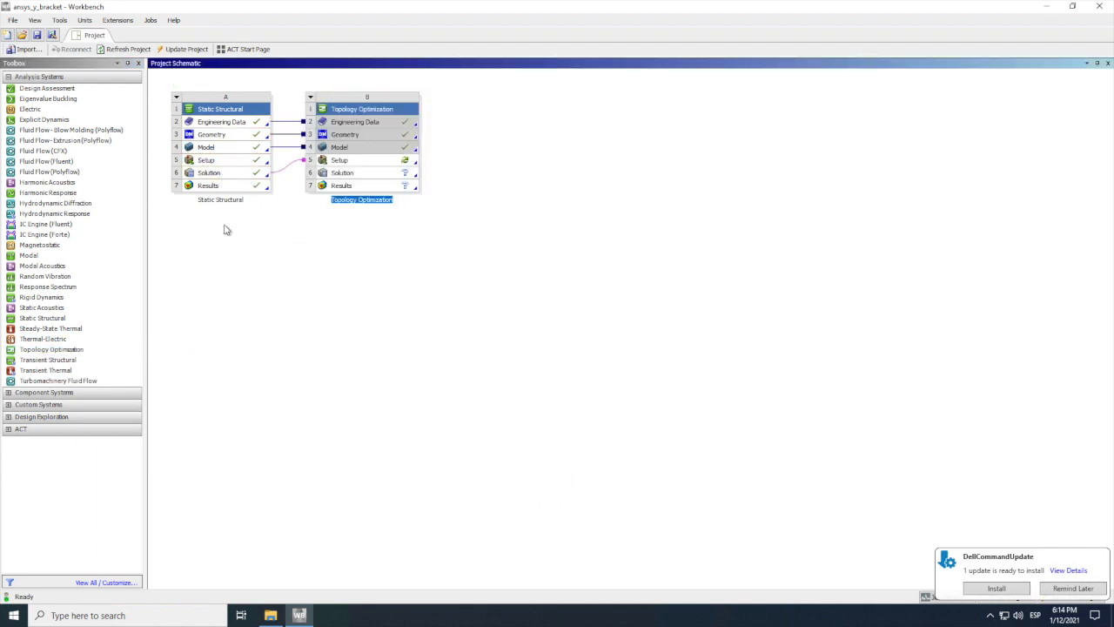
Step: Open the Topology Optimization system's setup for editing in Mechanical and dismiss the usage tips
{"action": "right_click", "coordinate": [362, 162]}
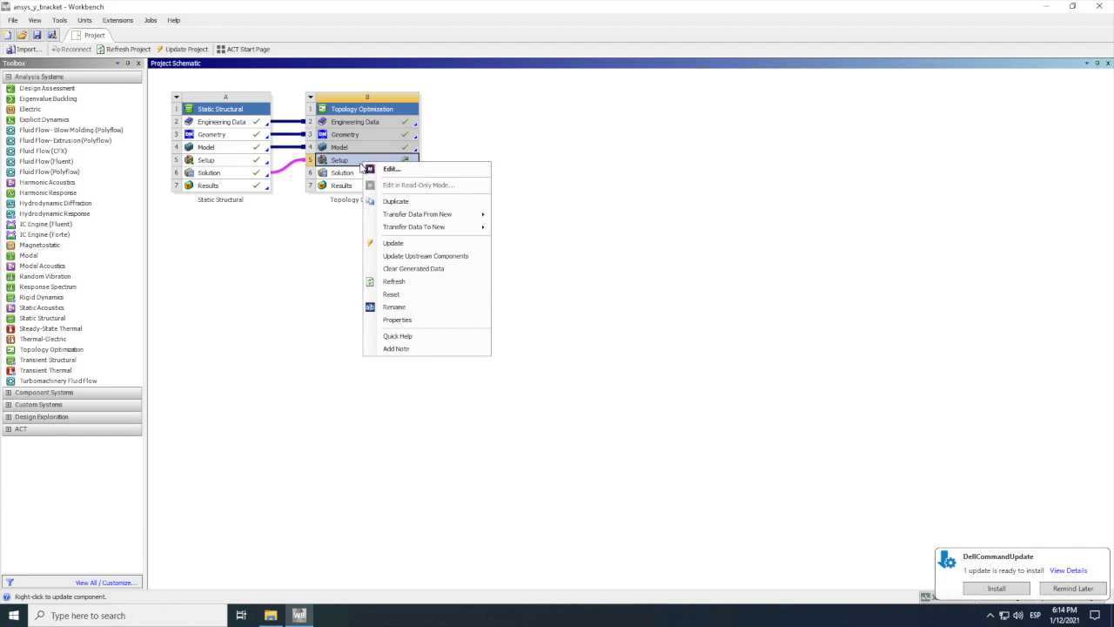
{"action": "left_click", "coordinate": [390, 169]}
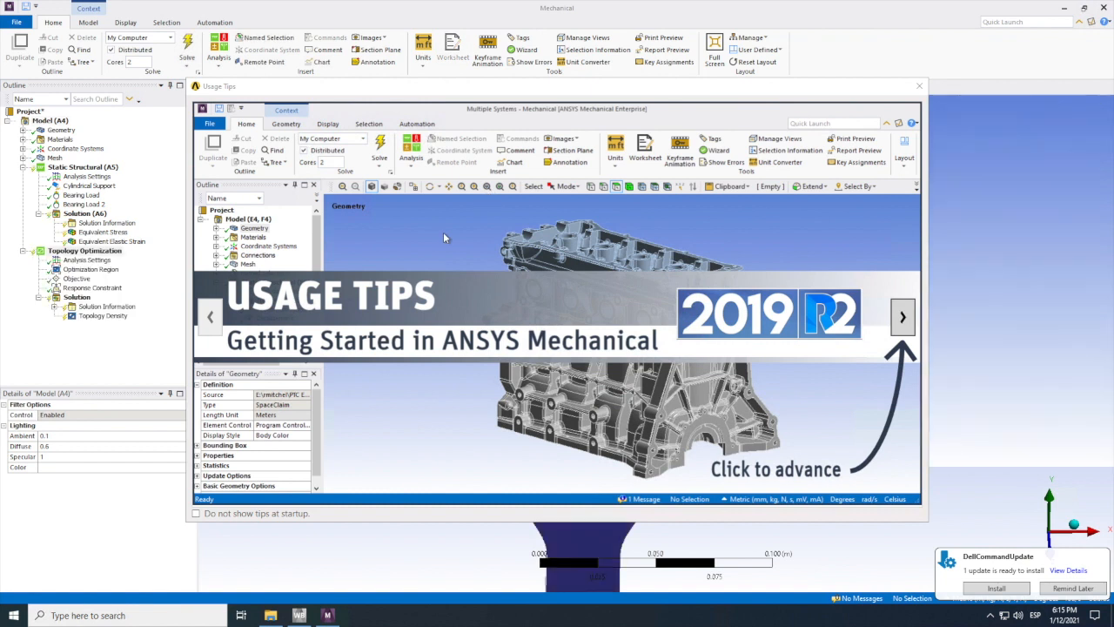
{"action": "left_click", "coordinate": [920, 86]}
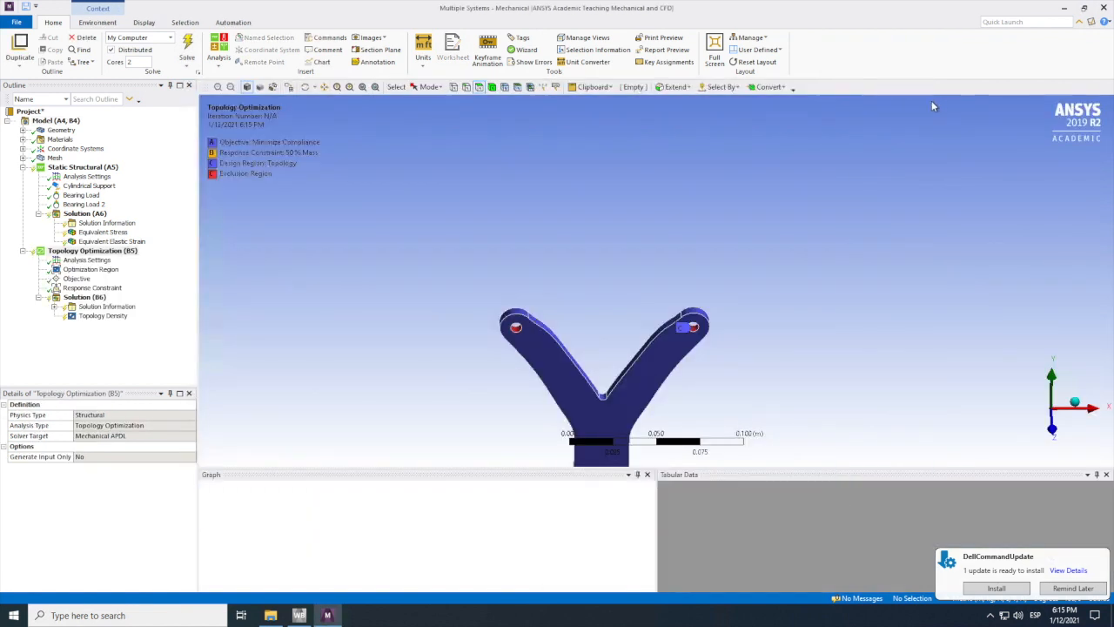
Step: Review the optimization objective, and set the response constraint to retain 60% of the mass
{"action": "left_click", "coordinate": [76, 280]}
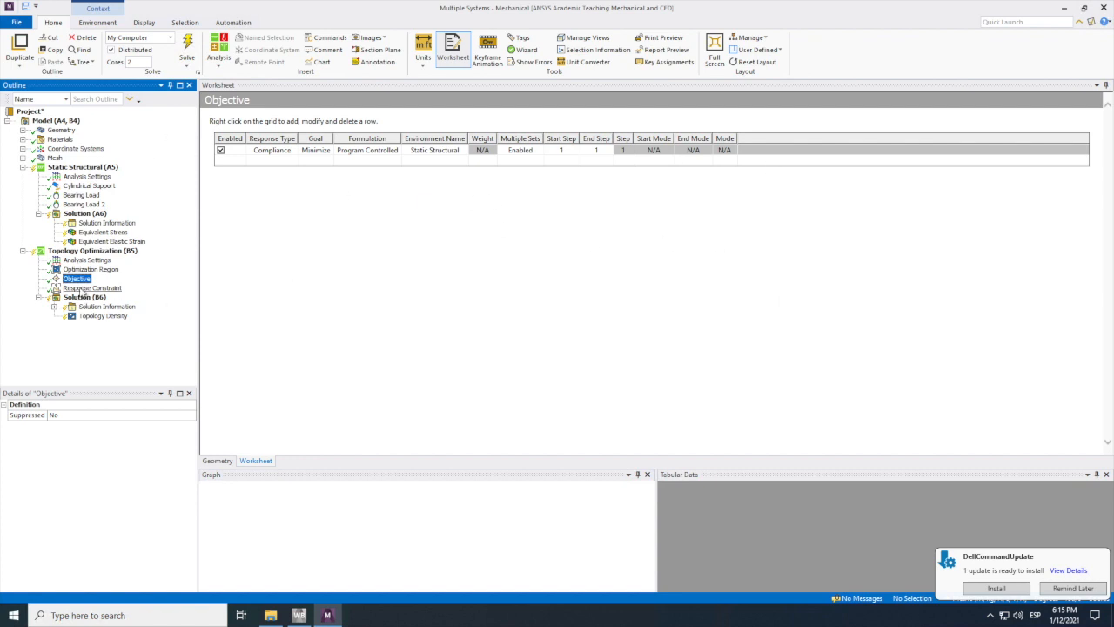
{"action": "left_click", "coordinate": [83, 288]}
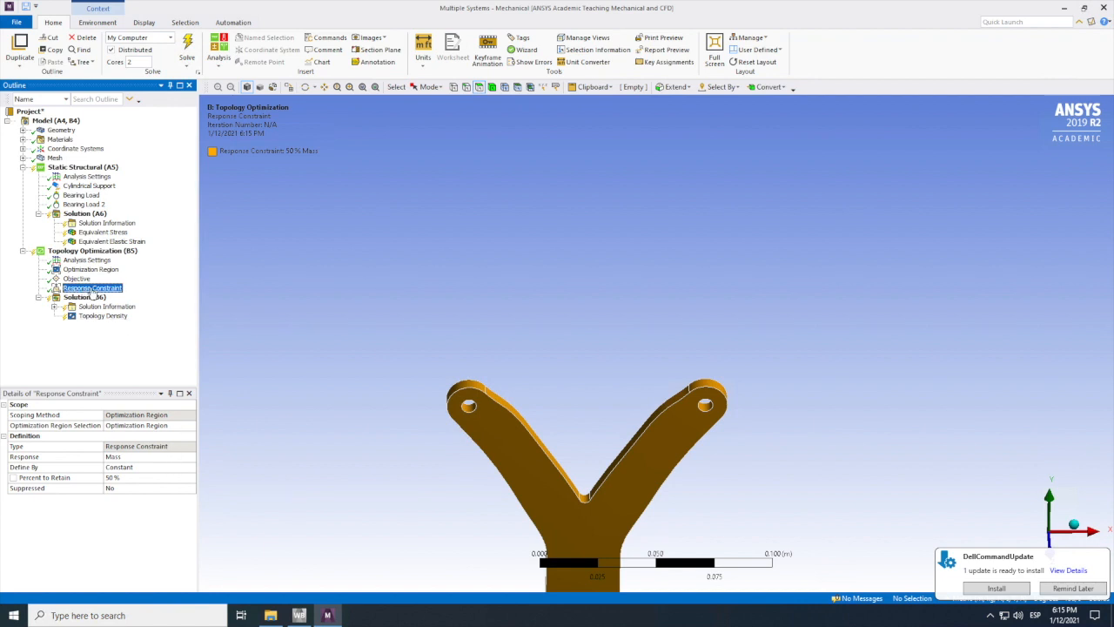
{"action": "left_click", "coordinate": [119, 458]}
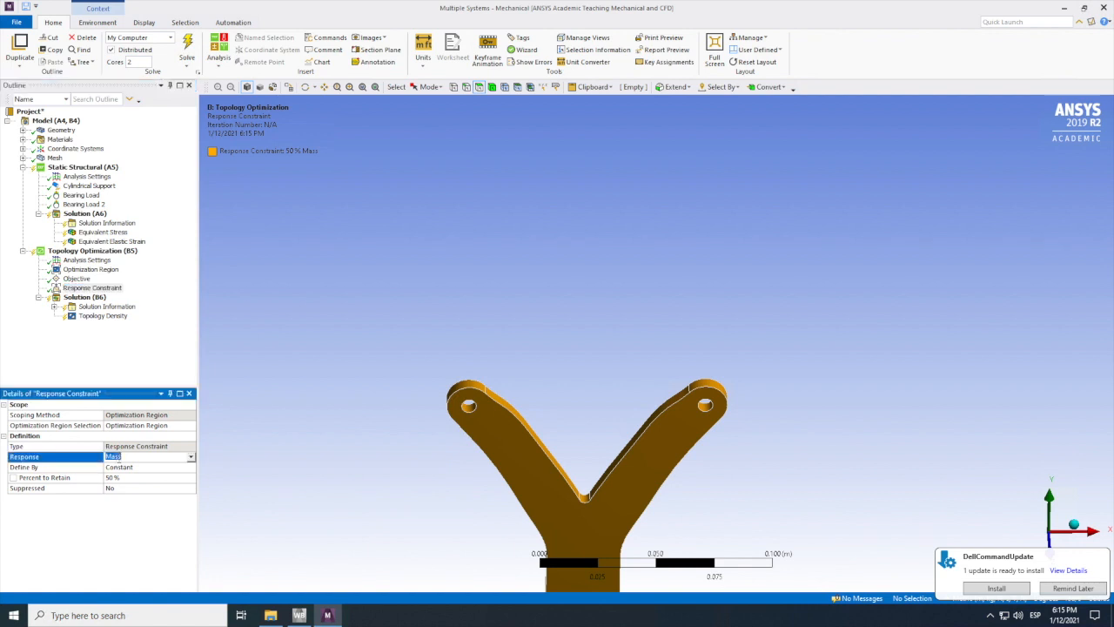
{"action": "left_click", "coordinate": [190, 457]}
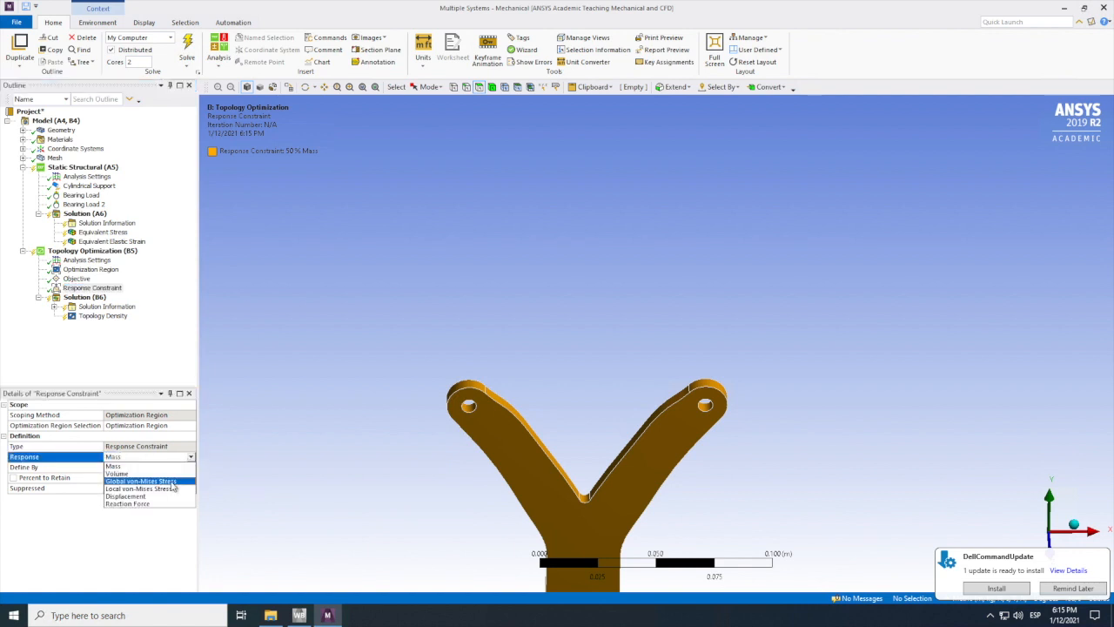
{"action": "left_click", "coordinate": [132, 467]}
{"action": "left_click", "coordinate": [116, 478]}
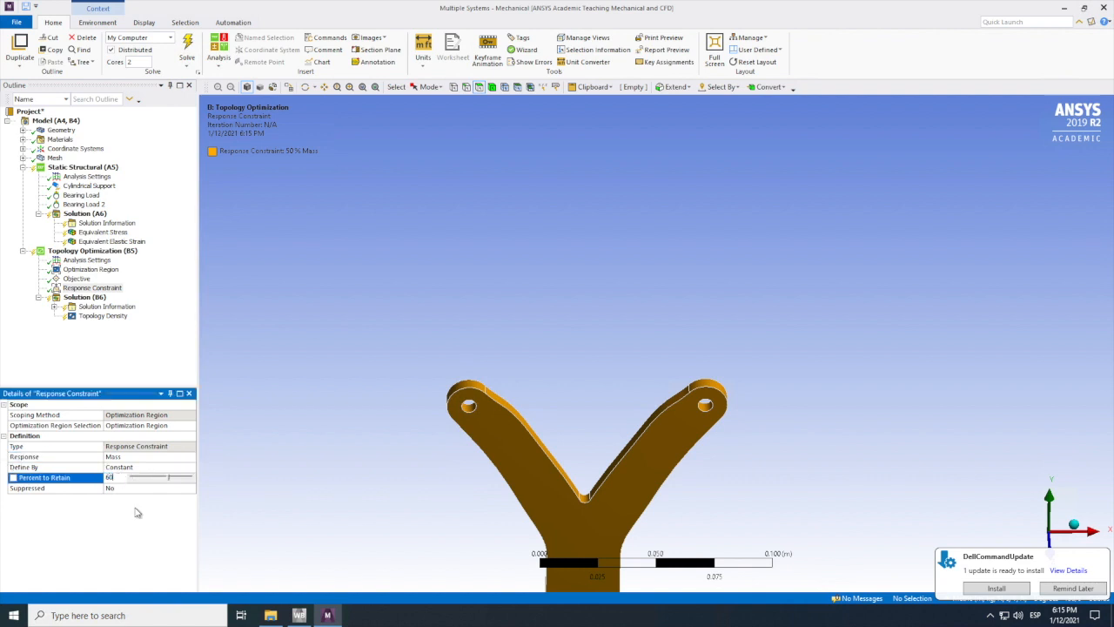
{"action": "left_click", "coordinate": [80, 298]}
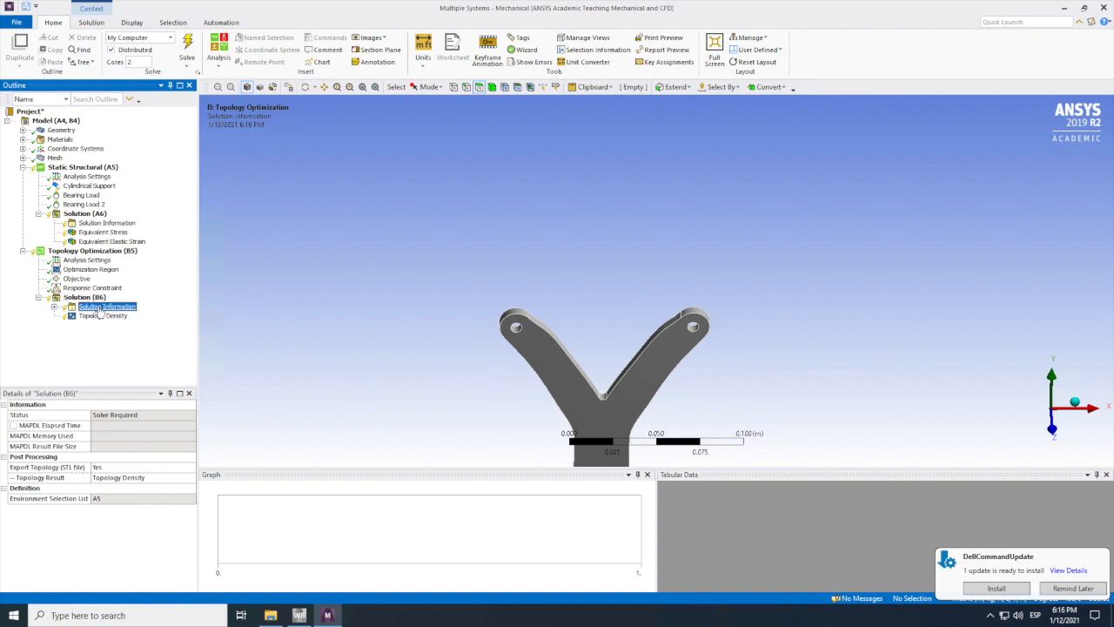
{"action": "left_click", "coordinate": [103, 306]}
{"action": "right_click", "coordinate": [101, 310]}
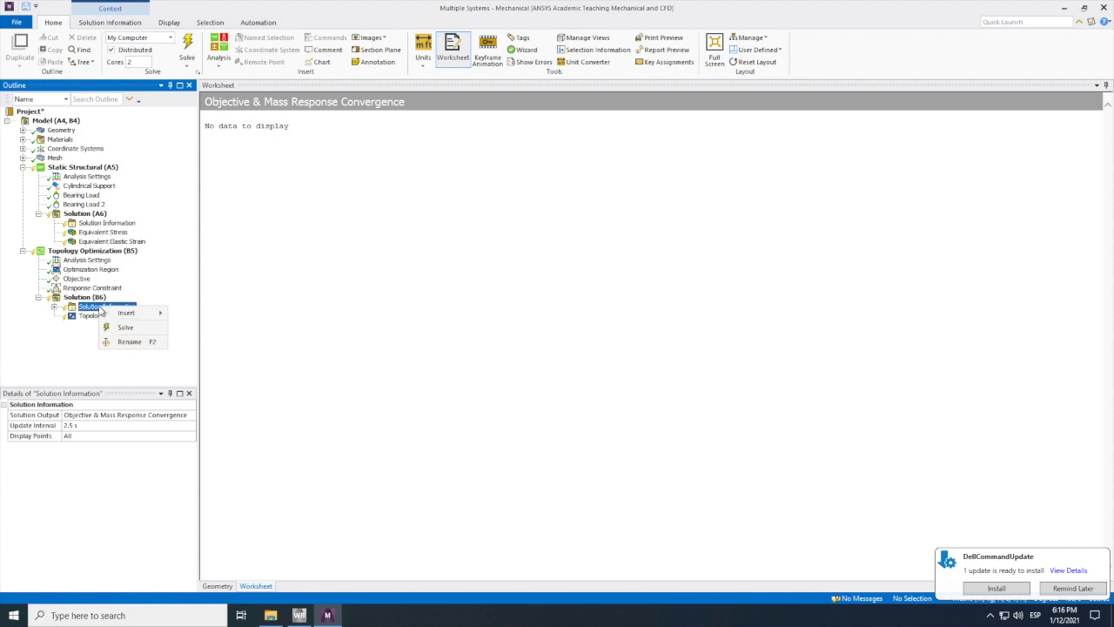
{"action": "mouse_move", "coordinate": [128, 313]}
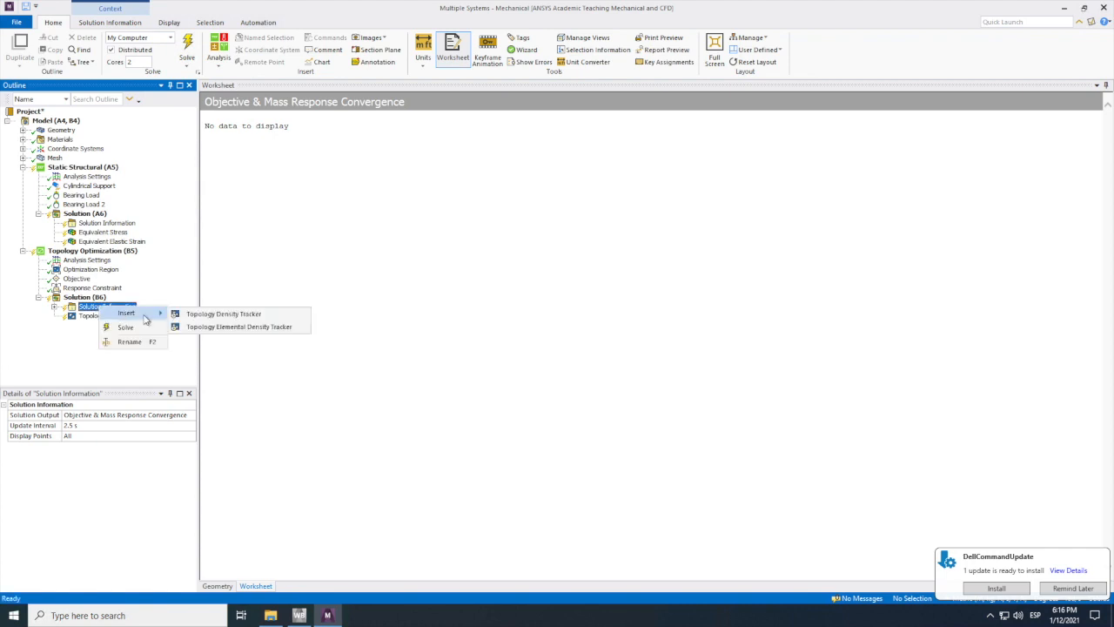
{"action": "left_click", "coordinate": [226, 317]}
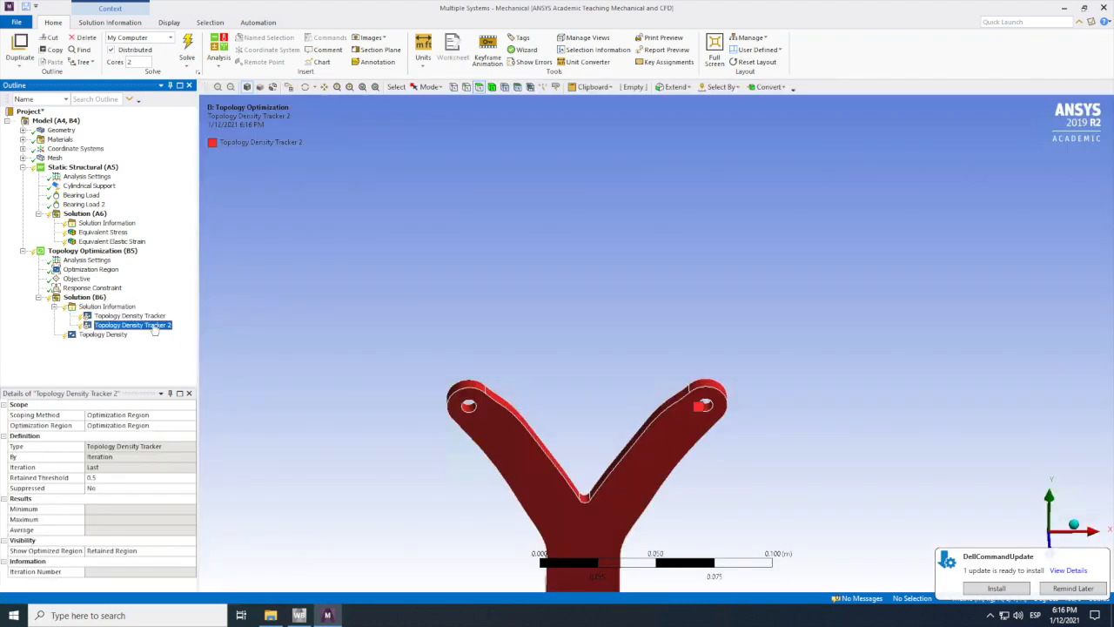
{"action": "right_click", "coordinate": [157, 328]}
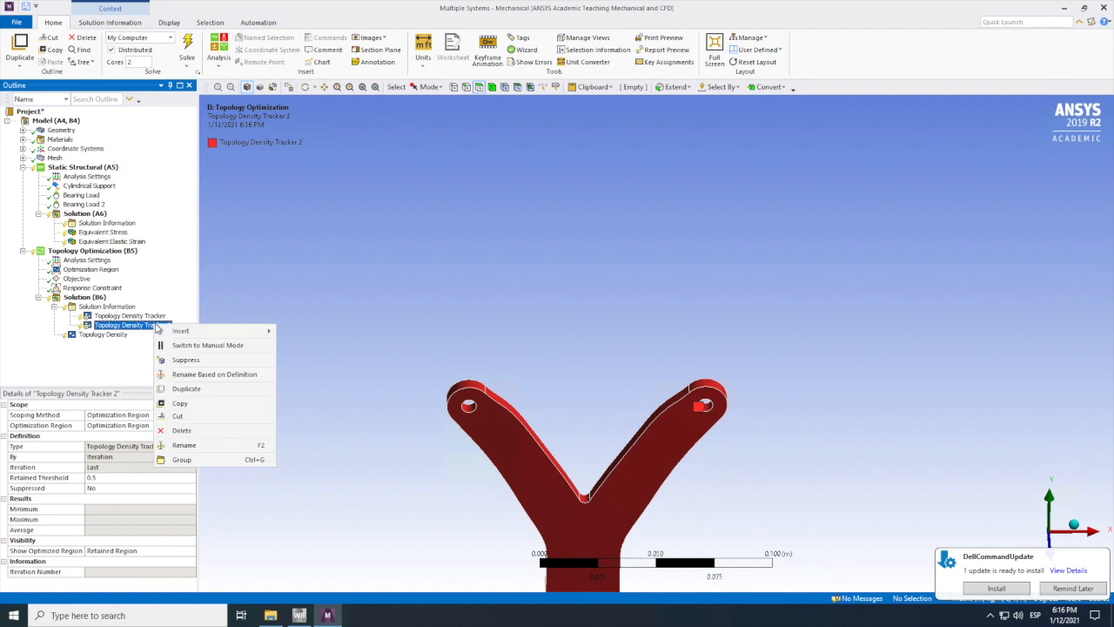
{"action": "left_click", "coordinate": [174, 432]}
{"action": "left_click", "coordinate": [575, 352]}
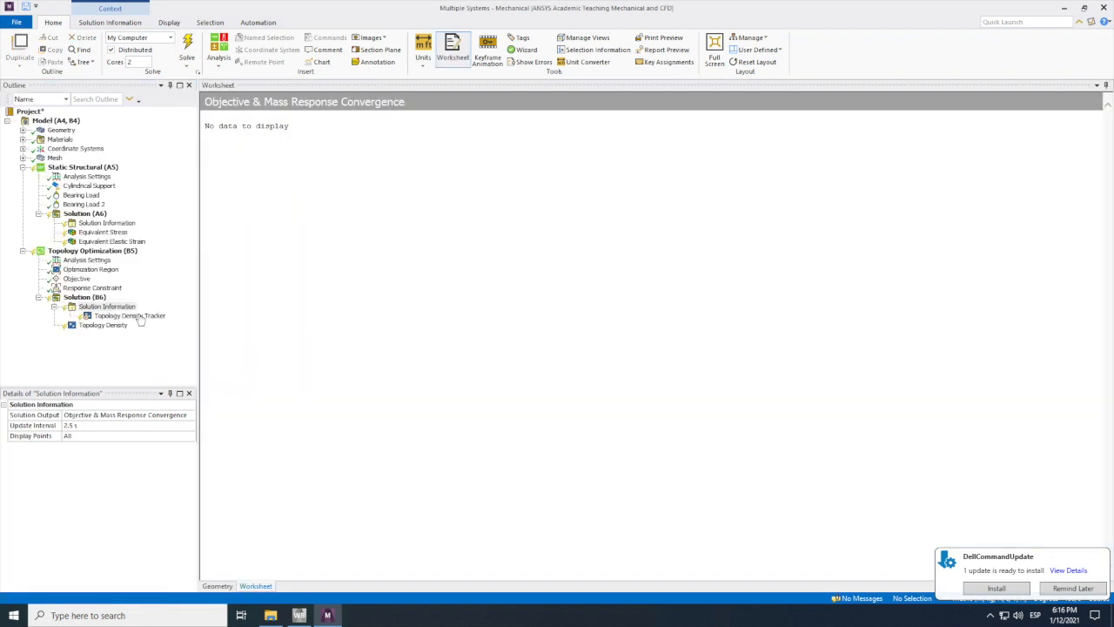
Step: Solve the topology optimization of the Y-bracket with the solution information displayed
{"action": "left_click", "coordinate": [85, 296]}
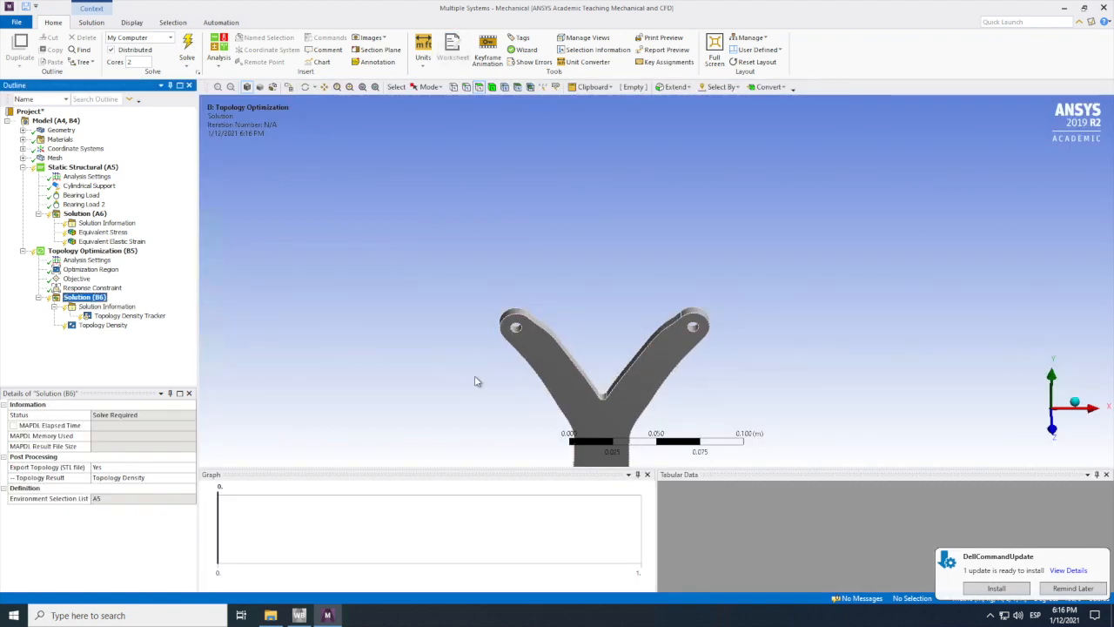
{"action": "left_click", "coordinate": [104, 307]}
{"action": "left_click", "coordinate": [188, 47]}
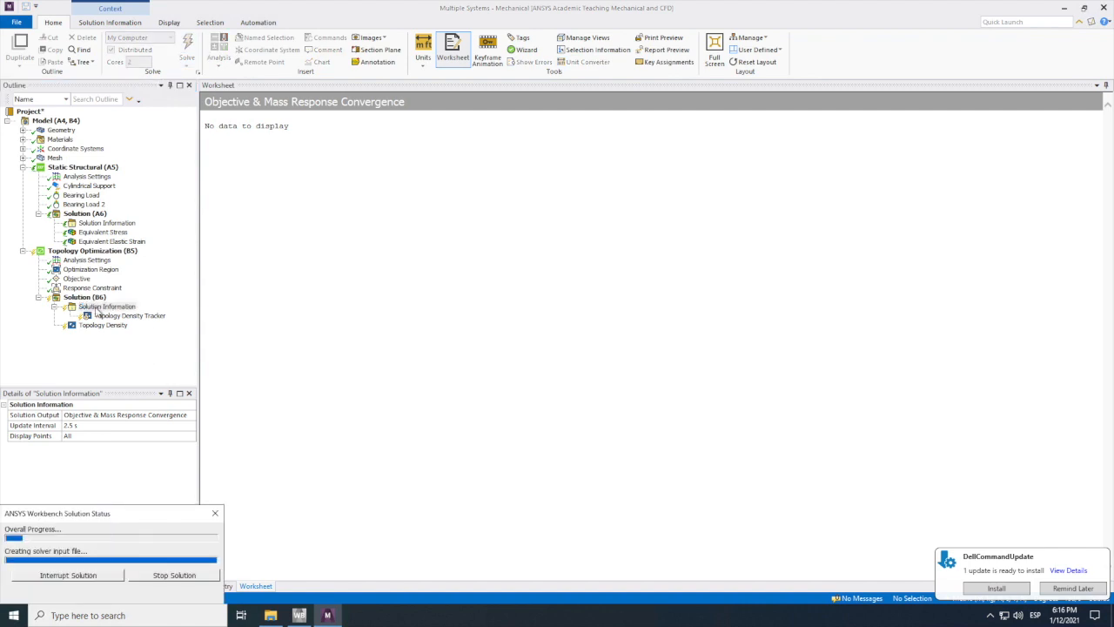
Step: Select the topology optimization solution, dismiss the Dell update notification and open the solver messages
{"action": "left_click", "coordinate": [84, 297]}
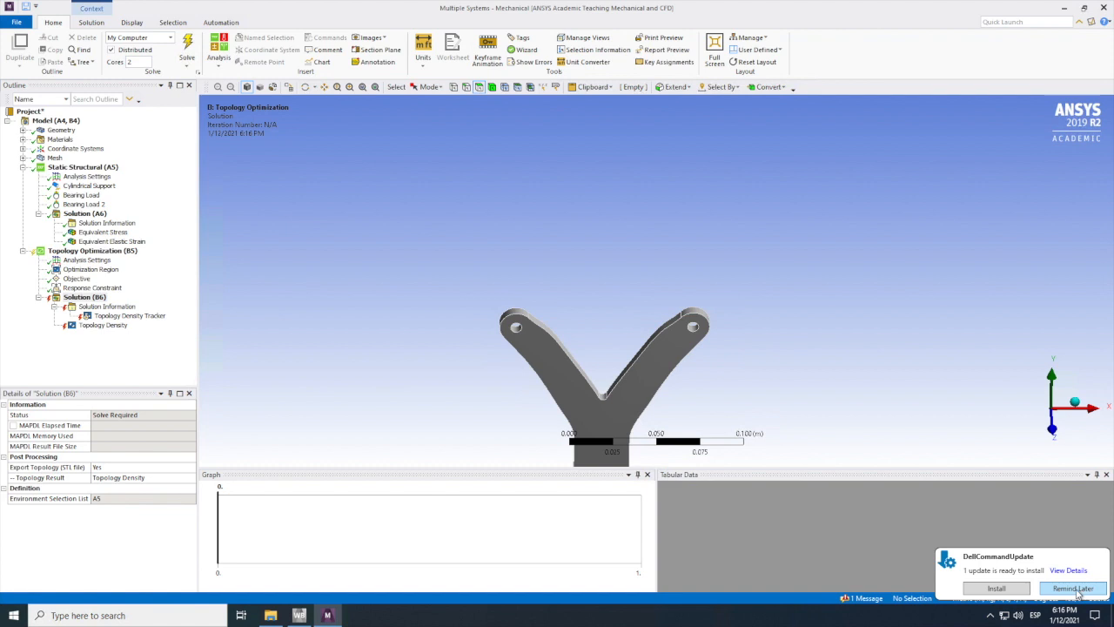
{"action": "left_click", "coordinate": [1100, 558]}
{"action": "left_click", "coordinate": [849, 599]}
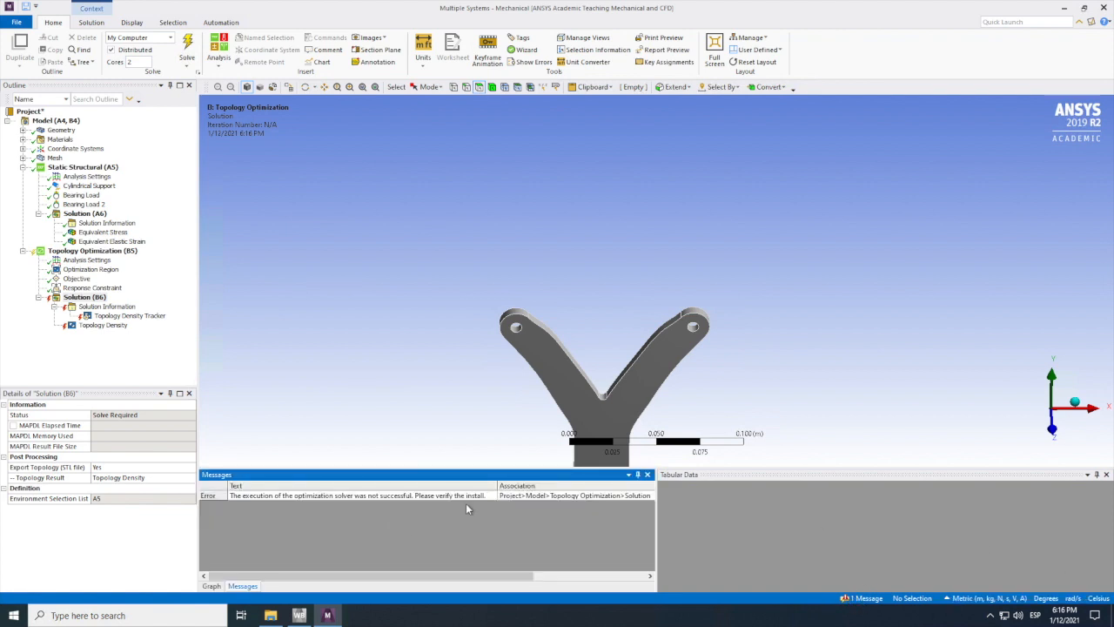
Step: Try to solve the Y-bracket topology optimization again from its solution branch
{"action": "left_click", "coordinate": [94, 300]}
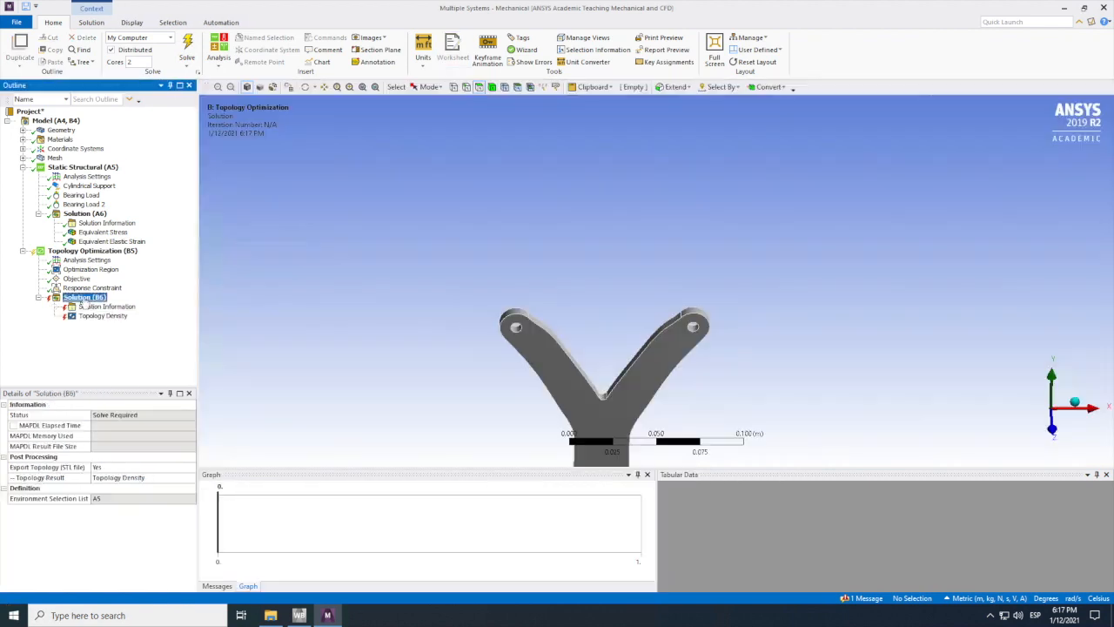
{"action": "right_click", "coordinate": [94, 300]}
{"action": "right_click", "coordinate": [94, 300]}
{"action": "left_click", "coordinate": [100, 317]}
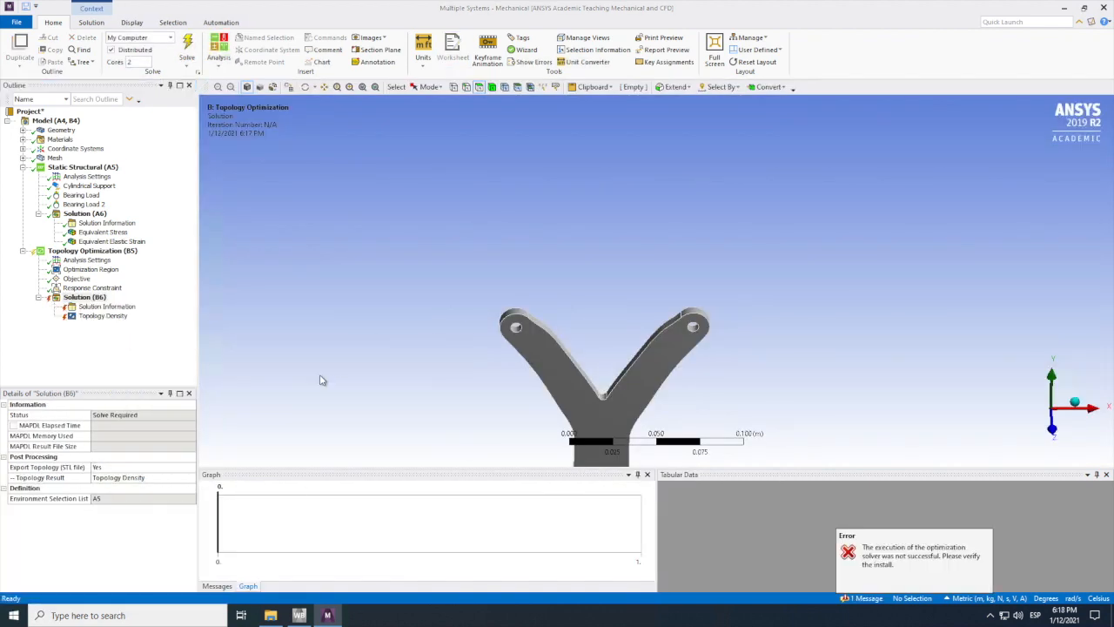
Step: Check the solution's topology result option and the response constraint settings, and reopen the Topology Optimization setup from the Workbench schematic
{"action": "left_click", "coordinate": [189, 478]}
{"action": "left_click", "coordinate": [92, 288]}
{"action": "left_click", "coordinate": [130, 468]}
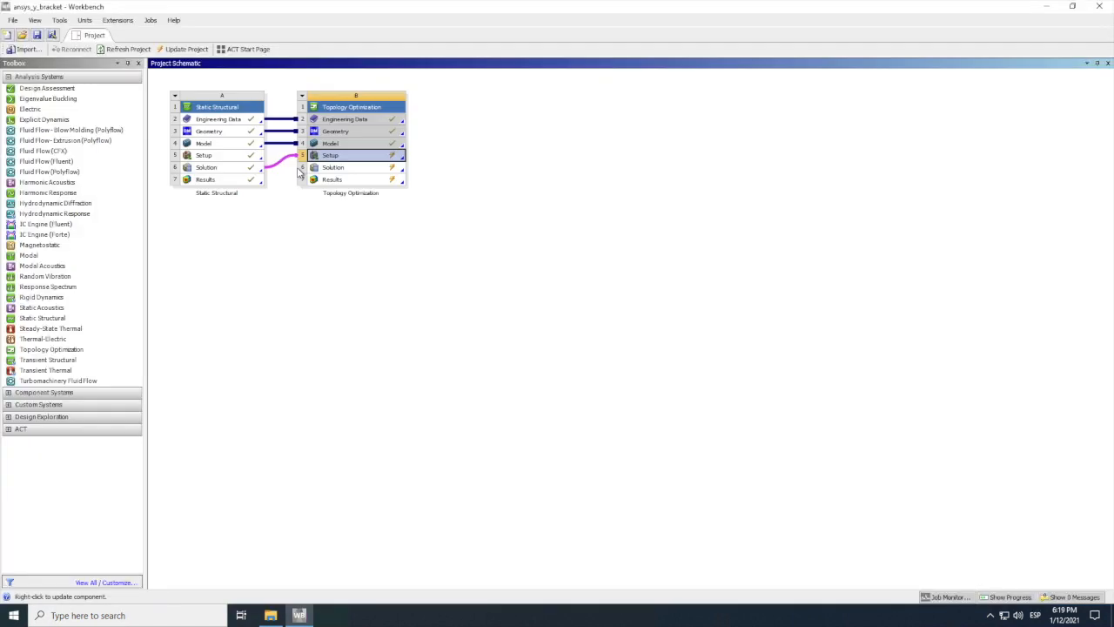
{"action": "double_click", "coordinate": [370, 162]}
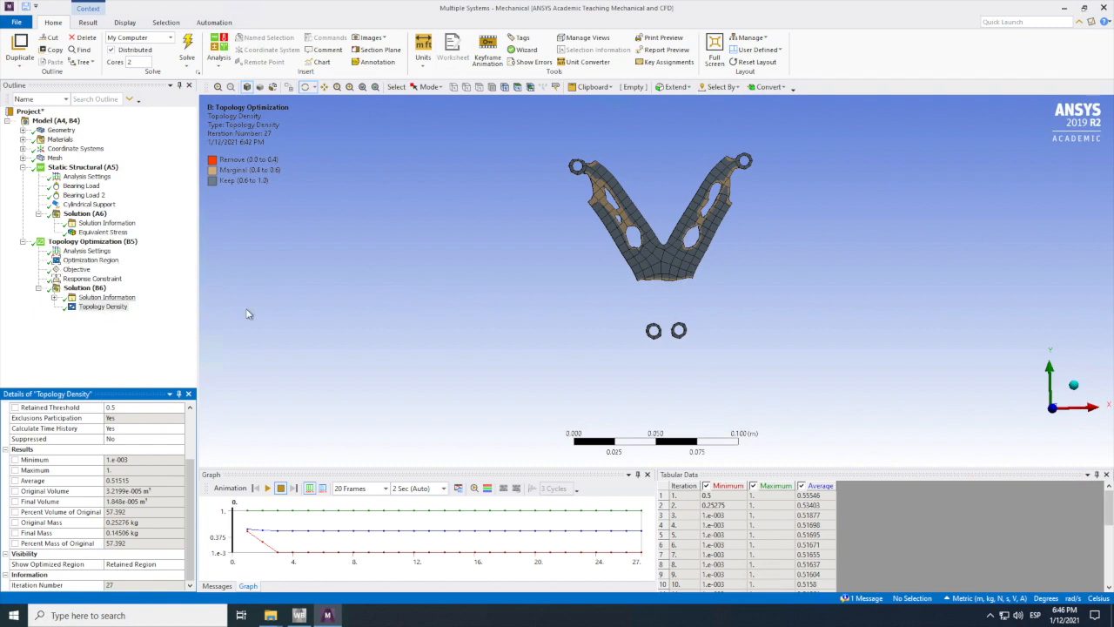
Step: Review the convergence charts and the topology density result, and play and pause the density animation
{"action": "left_click", "coordinate": [81, 289]}
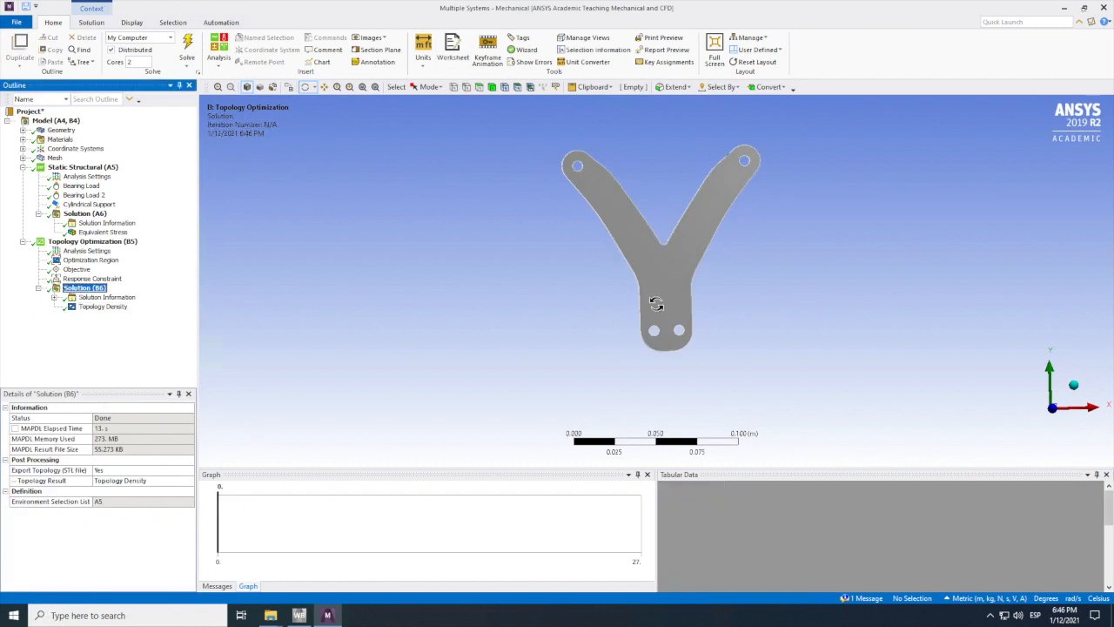
{"action": "left_click", "coordinate": [109, 299]}
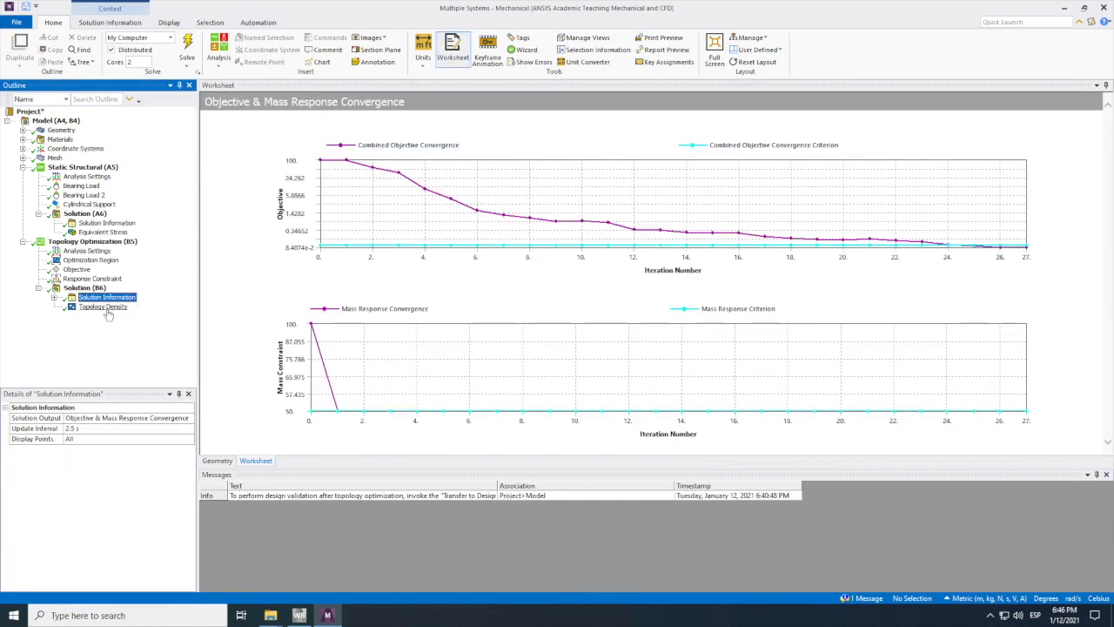
{"action": "left_click", "coordinate": [107, 309]}
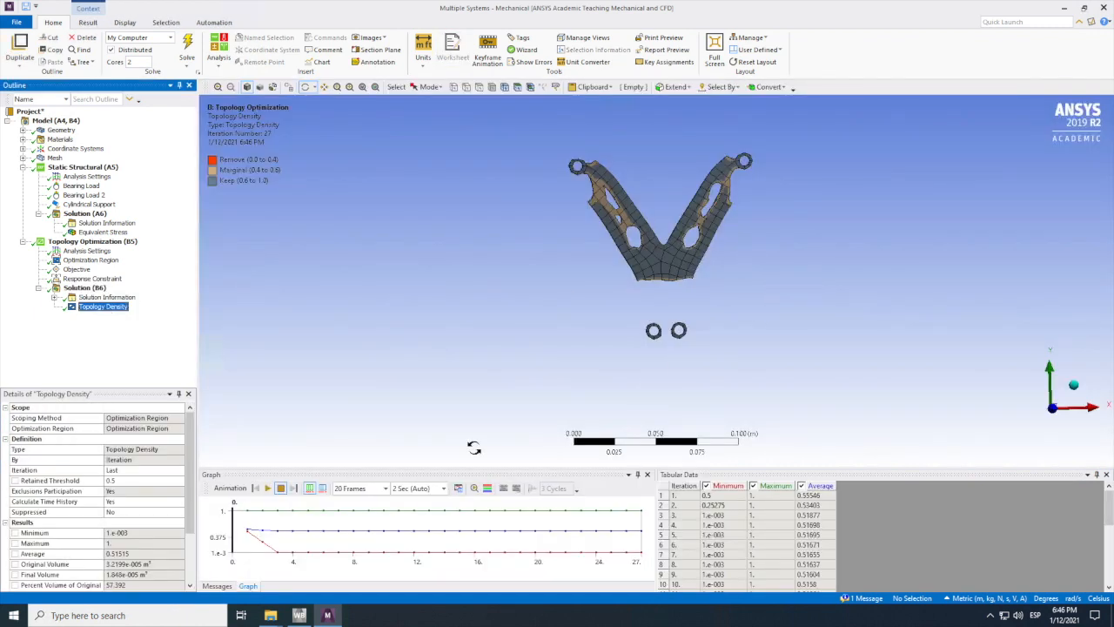
{"action": "left_click", "coordinate": [267, 489]}
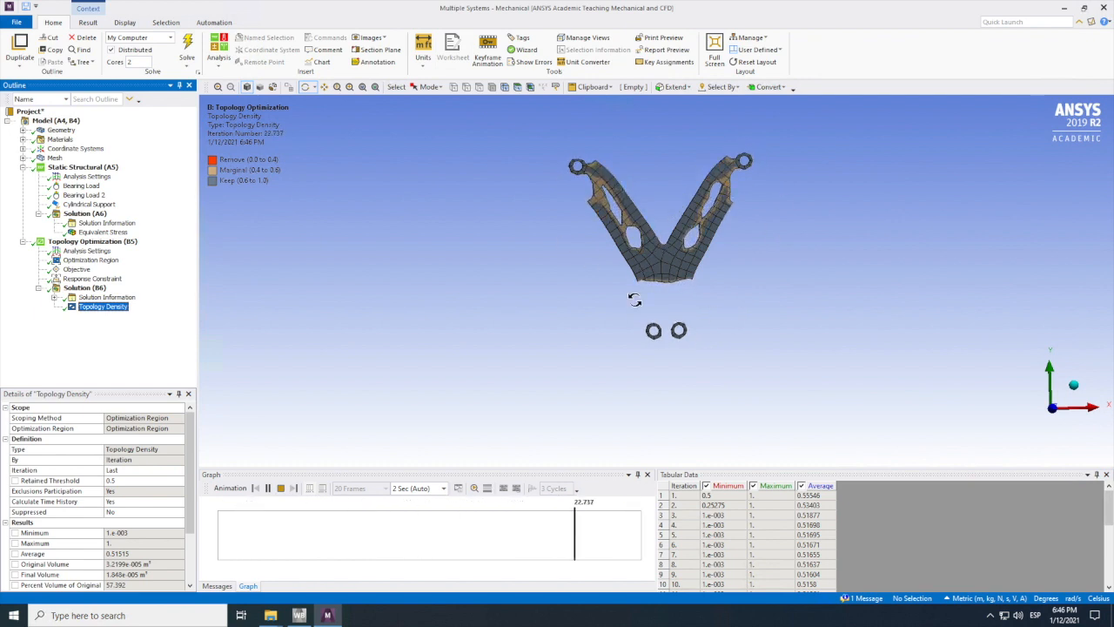
{"action": "left_click", "coordinate": [267, 488]}
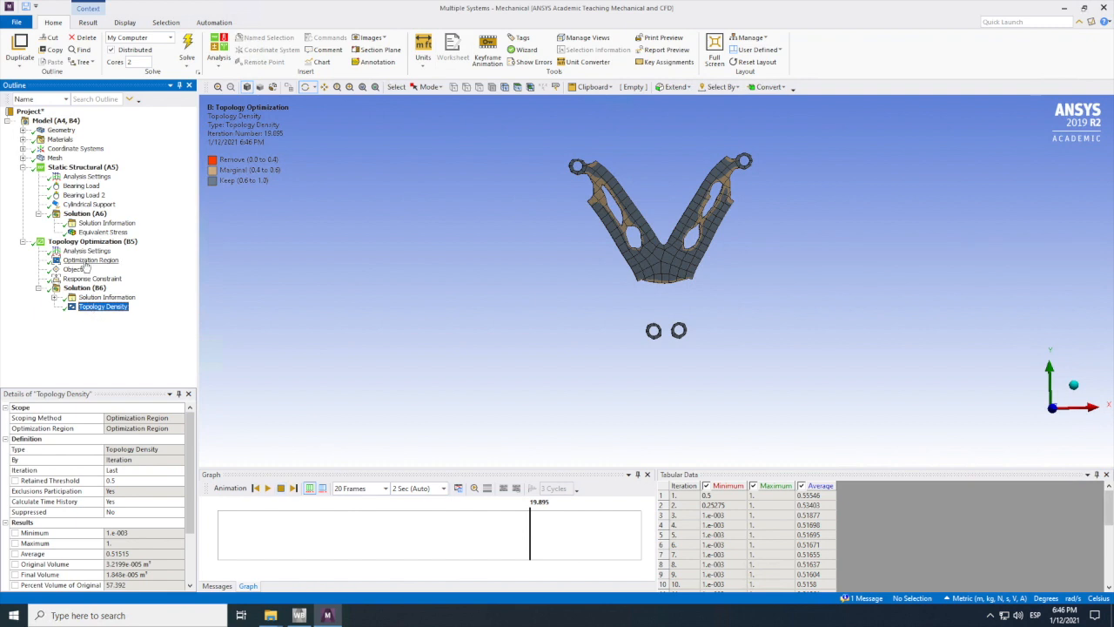
Step: Set the optimization region's exclusion region to be defined by Geometry Selection instead of Boundary Condition
{"action": "left_click", "coordinate": [87, 260]}
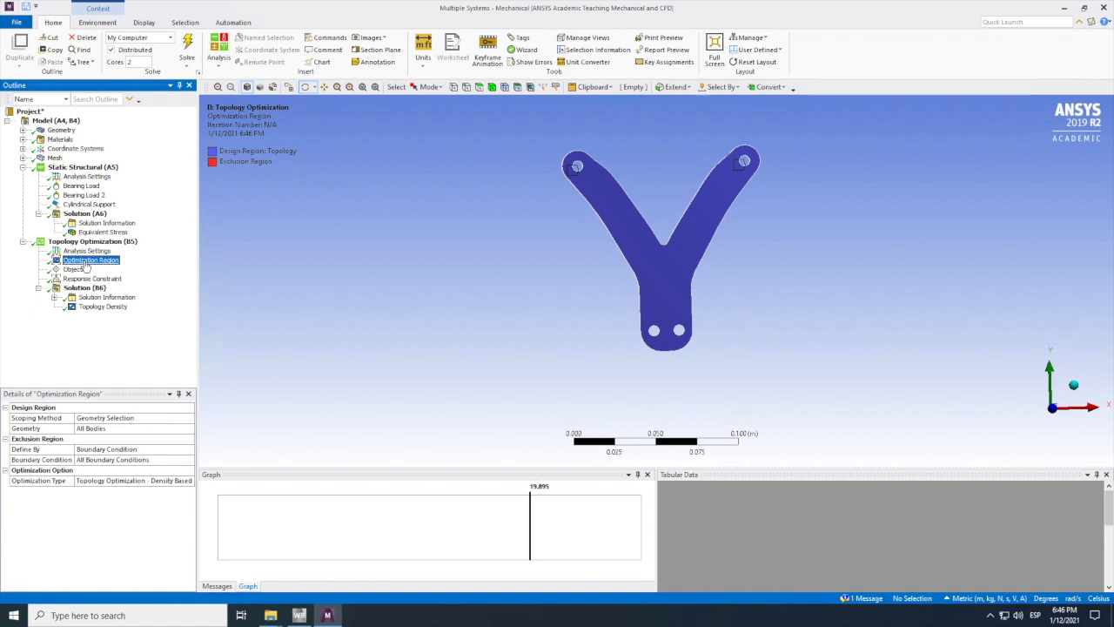
{"action": "left_click", "coordinate": [122, 451]}
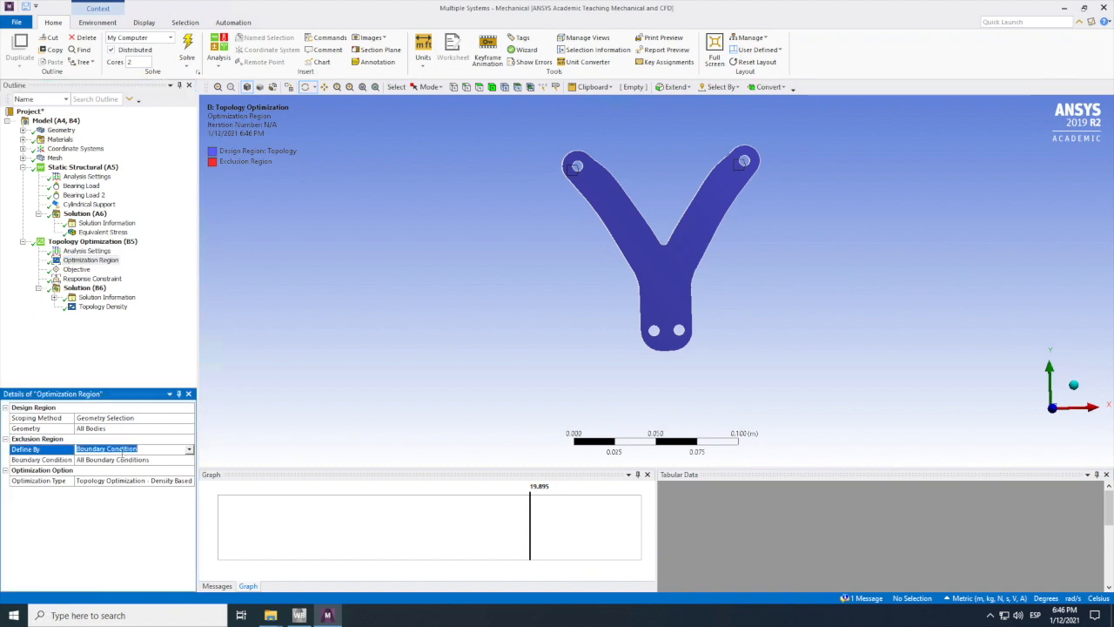
{"action": "left_click", "coordinate": [189, 450]}
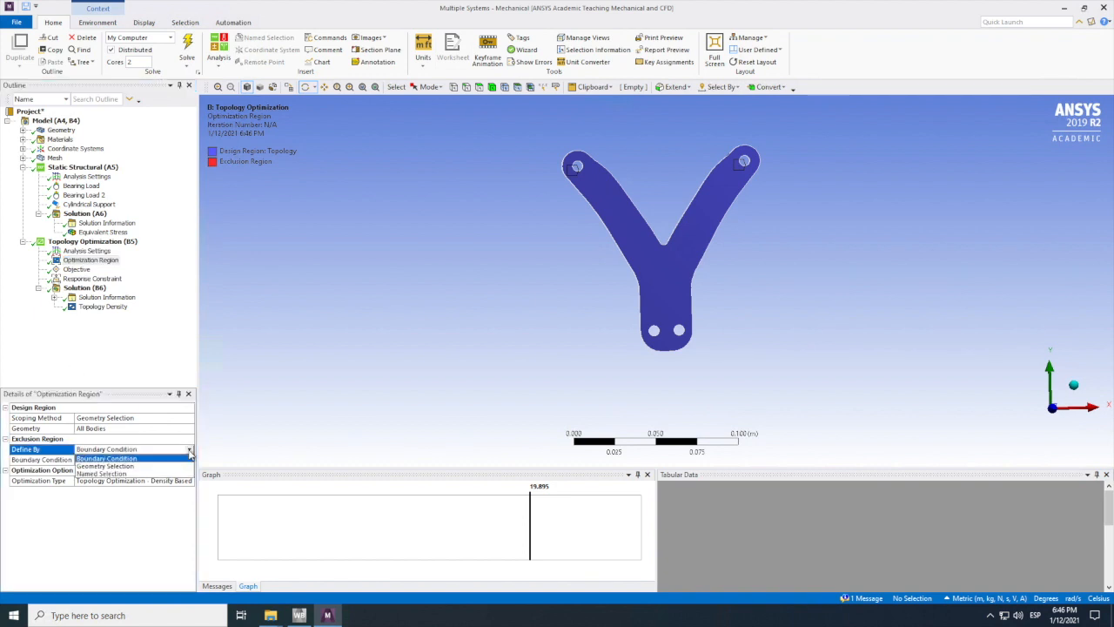
{"action": "left_click", "coordinate": [133, 466]}
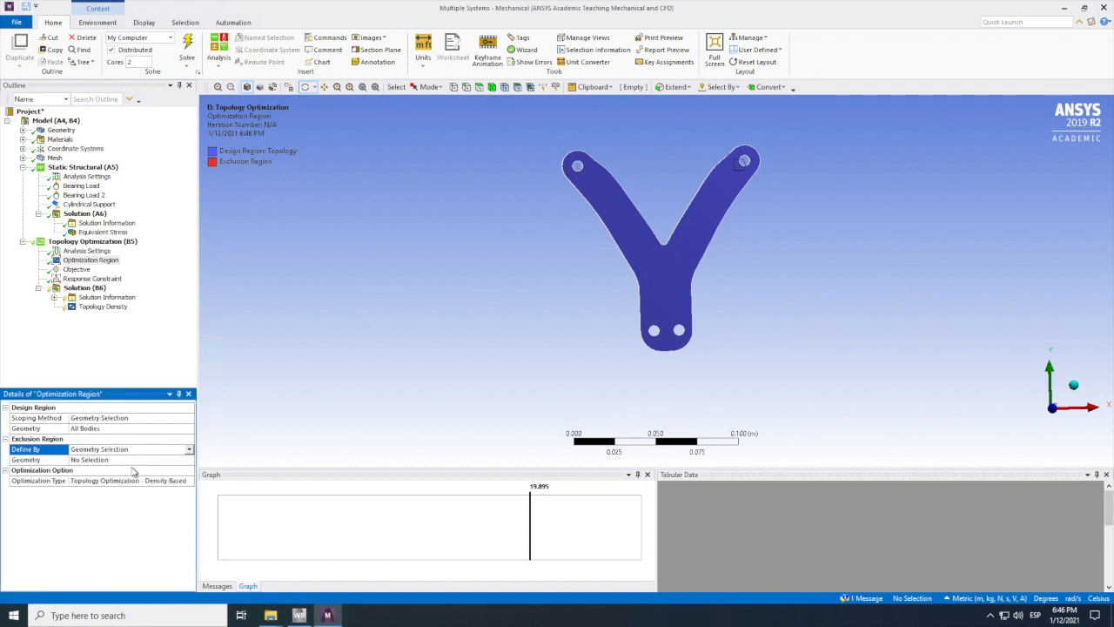
Step: Start picking the exclusion geometry with face selection and select the visible inner faces of the two base holes
{"action": "left_click", "coordinate": [116, 460]}
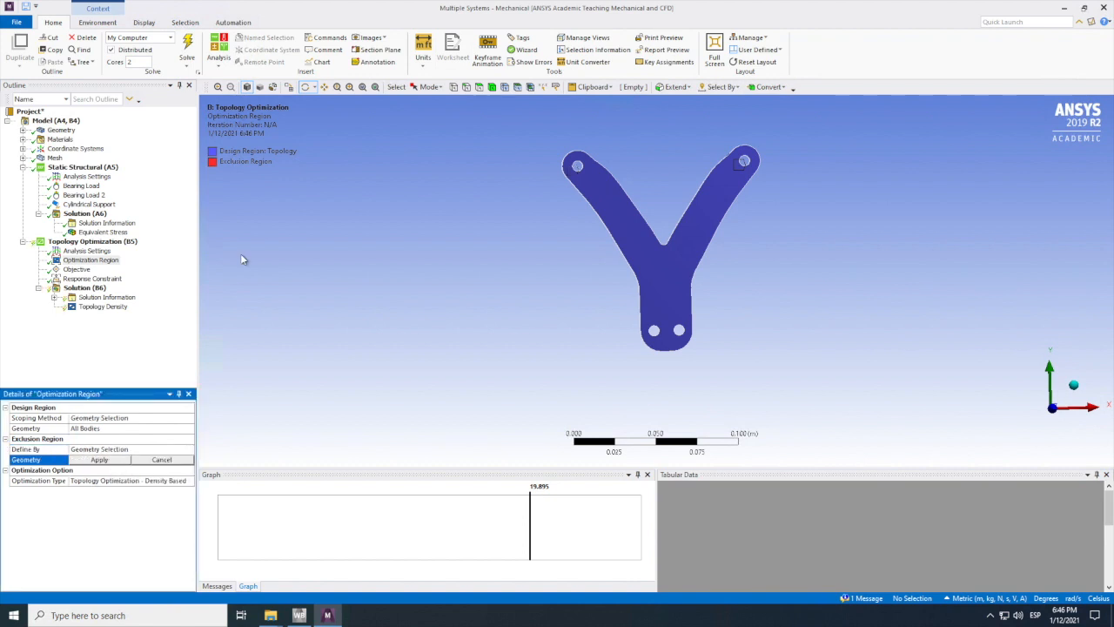
{"action": "left_click", "coordinate": [479, 87]}
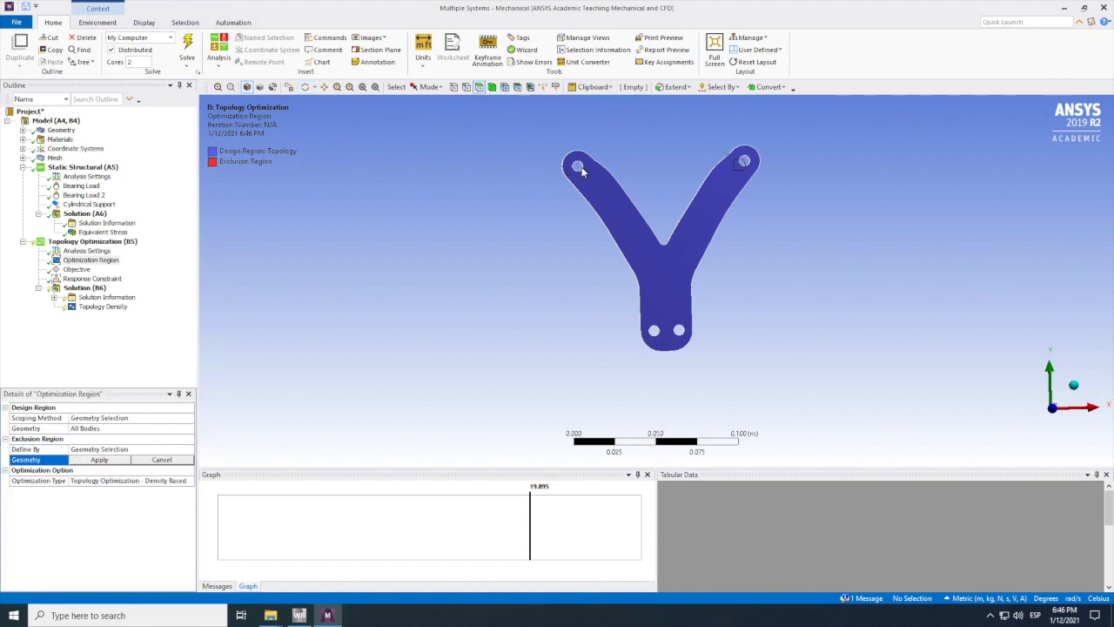
{"action": "scroll", "coordinate": [584, 170], "scroll_direction": "down", "scroll_amount": 2}
{"action": "scroll", "coordinate": [388, 116], "scroll_direction": "up", "scroll_amount": 1}
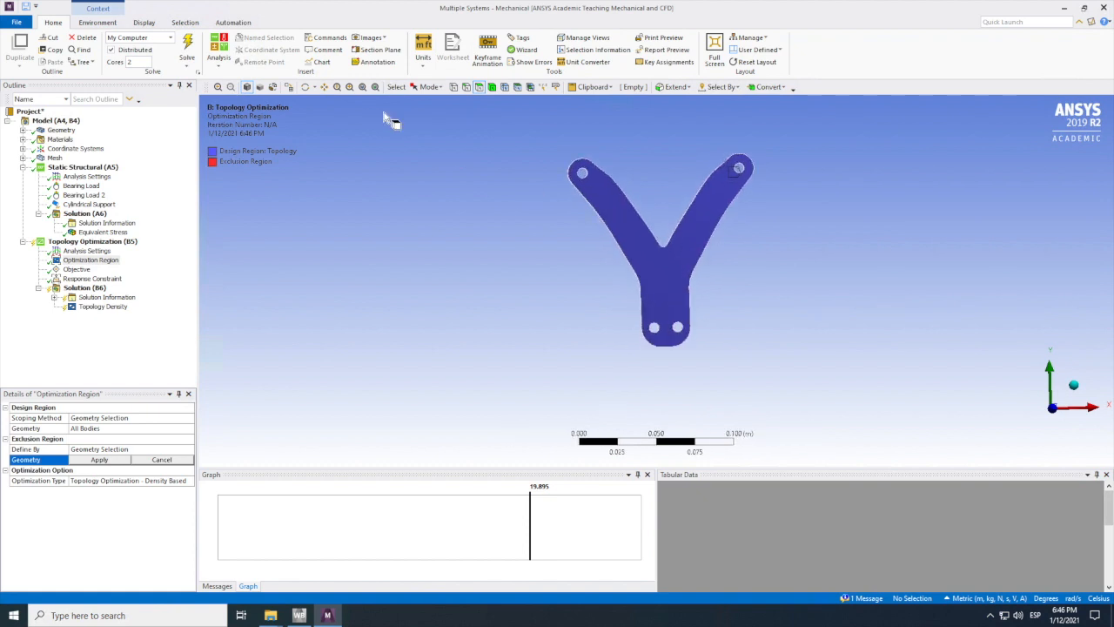
{"action": "scroll", "coordinate": [339, 103], "scroll_direction": "up", "scroll_amount": 5}
{"action": "left_click", "coordinate": [307, 87]}
{"action": "left_click_drag", "start_coordinate": [534, 336], "coordinate": [489, 354]}
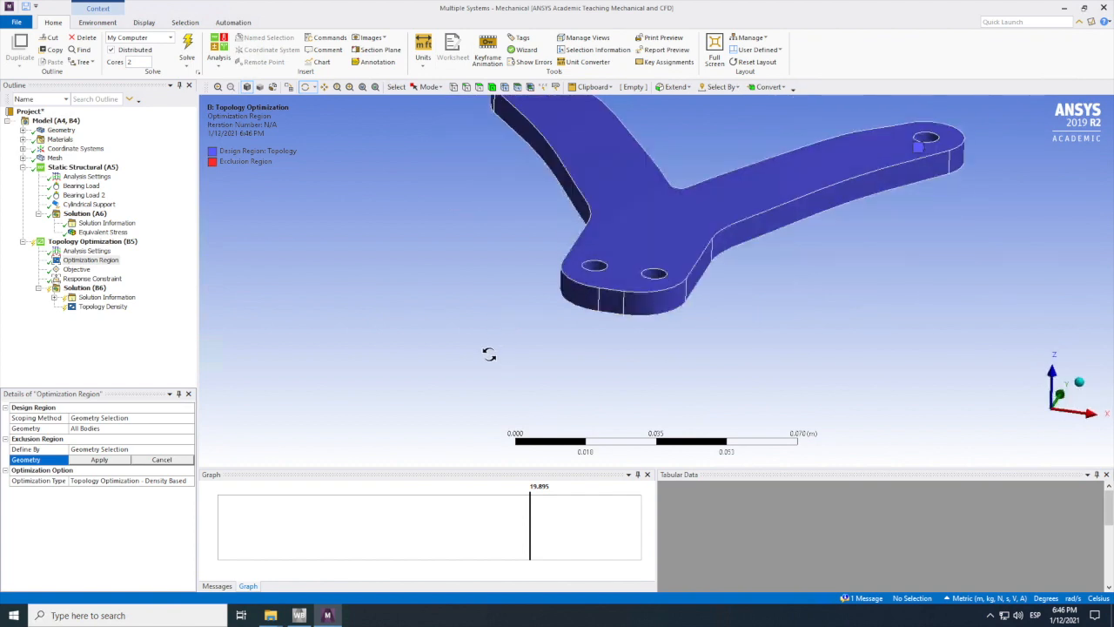
{"action": "left_click", "coordinate": [480, 87]}
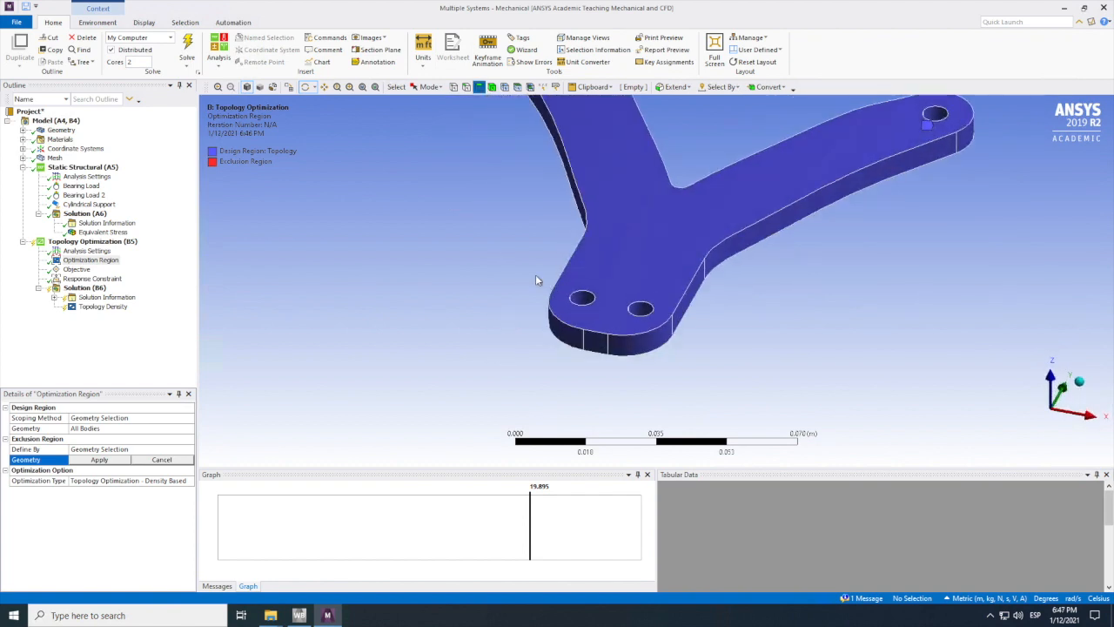
{"action": "left_click", "coordinate": [583, 300]}
{"action": "left_click", "coordinate": [641, 312], "text": "ctrl"}
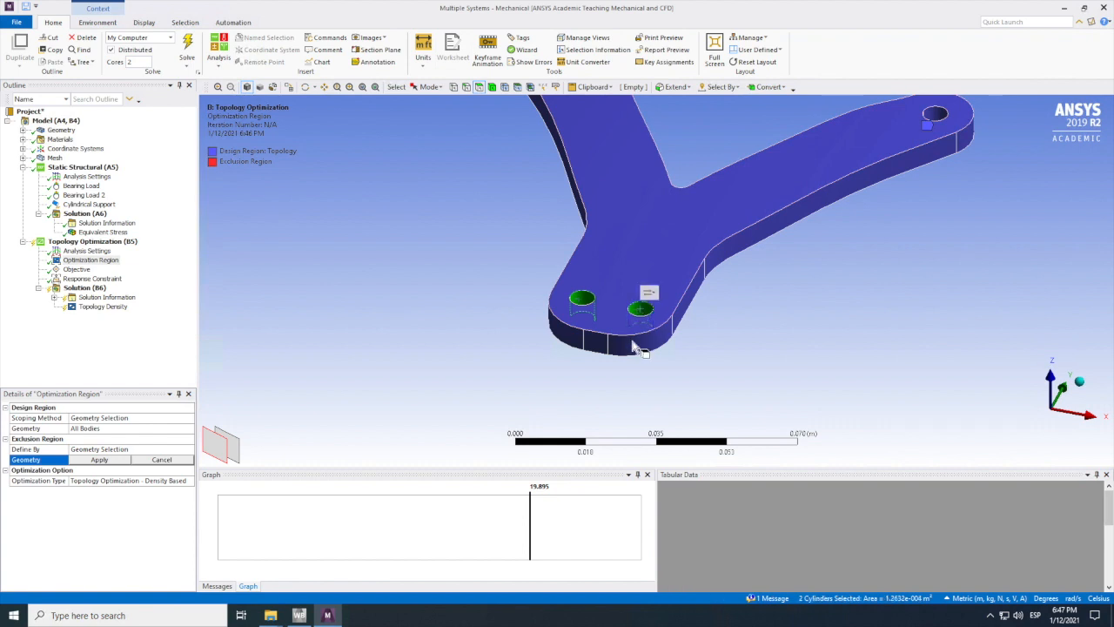
Step: Add the outer edge faces around the base and along one arm, that arm's hole face, and the opposite side face to the selection
{"action": "left_click", "coordinate": [611, 343], "text": "ctrl"}
{"action": "left_click", "coordinate": [592, 342], "text": "ctrl"}
{"action": "left_click", "coordinate": [692, 296], "text": "ctrl"}
{"action": "left_click", "coordinate": [732, 246], "text": "ctrl"}
{"action": "left_click", "coordinate": [964, 141], "text": "ctrl"}
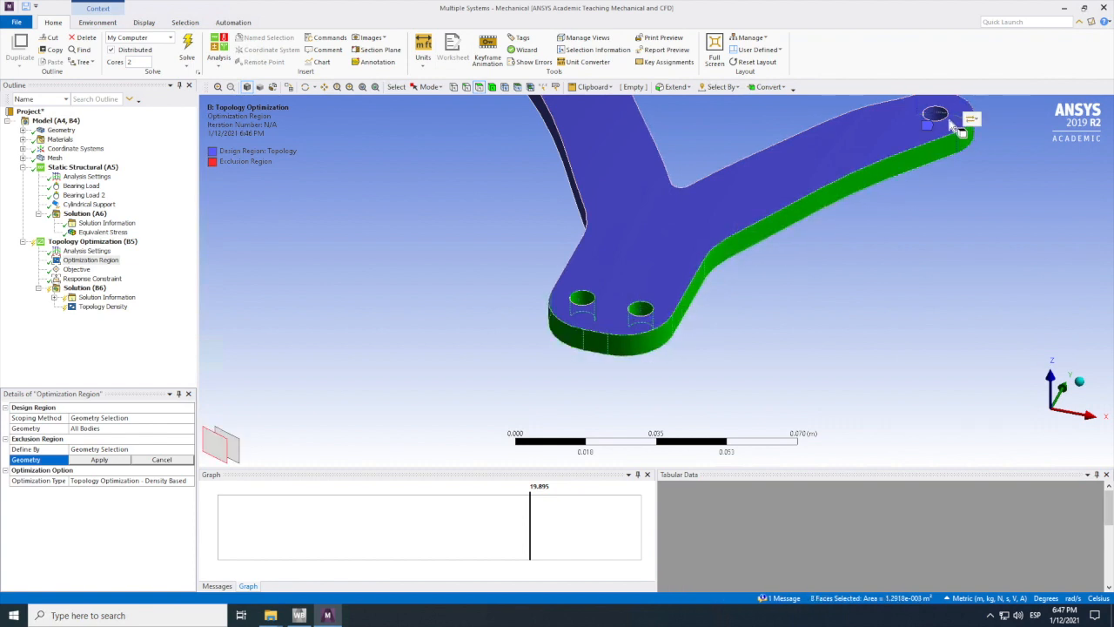
{"action": "left_click", "coordinate": [936, 115], "text": "ctrl"}
{"action": "left_click", "coordinate": [584, 210], "text": "ctrl"}
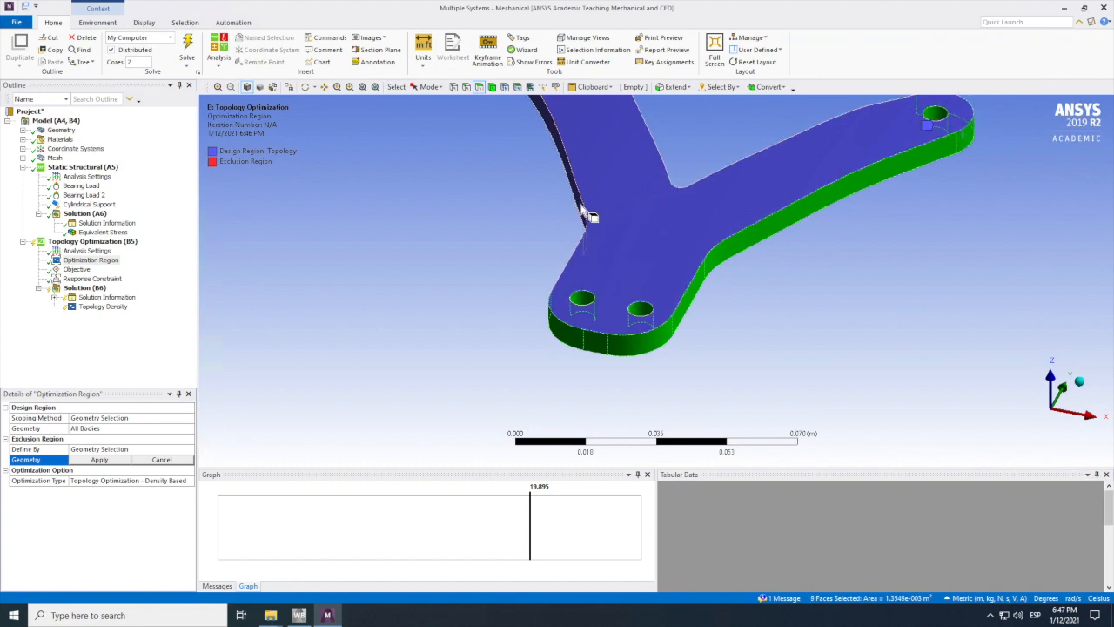
Step: Add the remaining halves of both base holes and the inner edge faces of the fork to the exclusion selection
{"action": "left_click", "coordinate": [304, 87]}
{"action": "left_click_drag", "start_coordinate": [644, 323], "coordinate": [769, 316]}
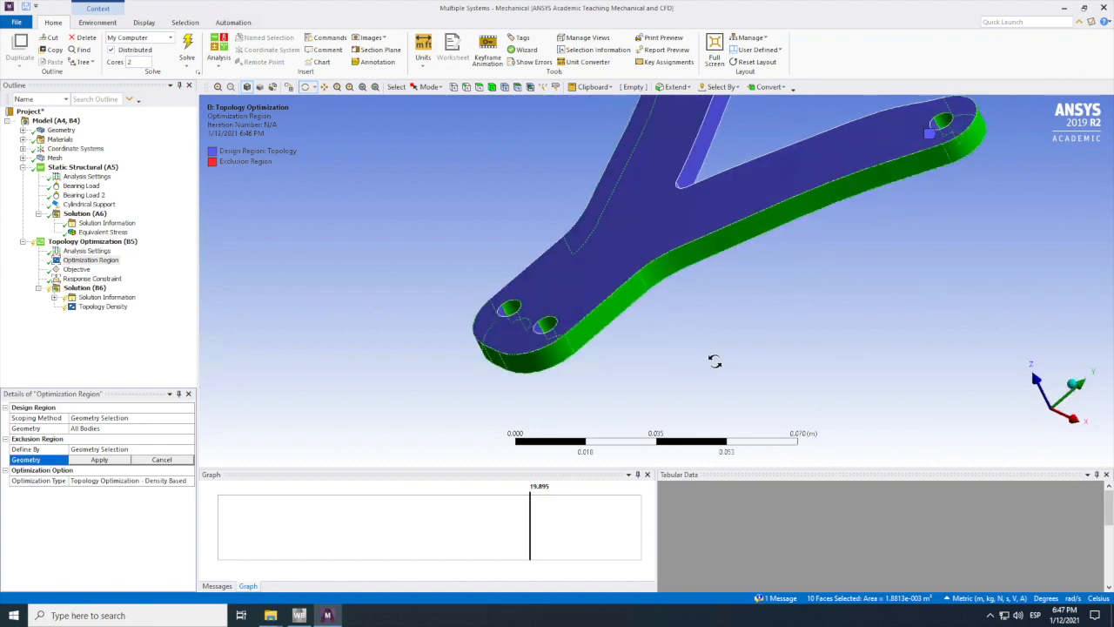
{"action": "left_click_drag", "start_coordinate": [714, 360], "coordinate": [726, 343]}
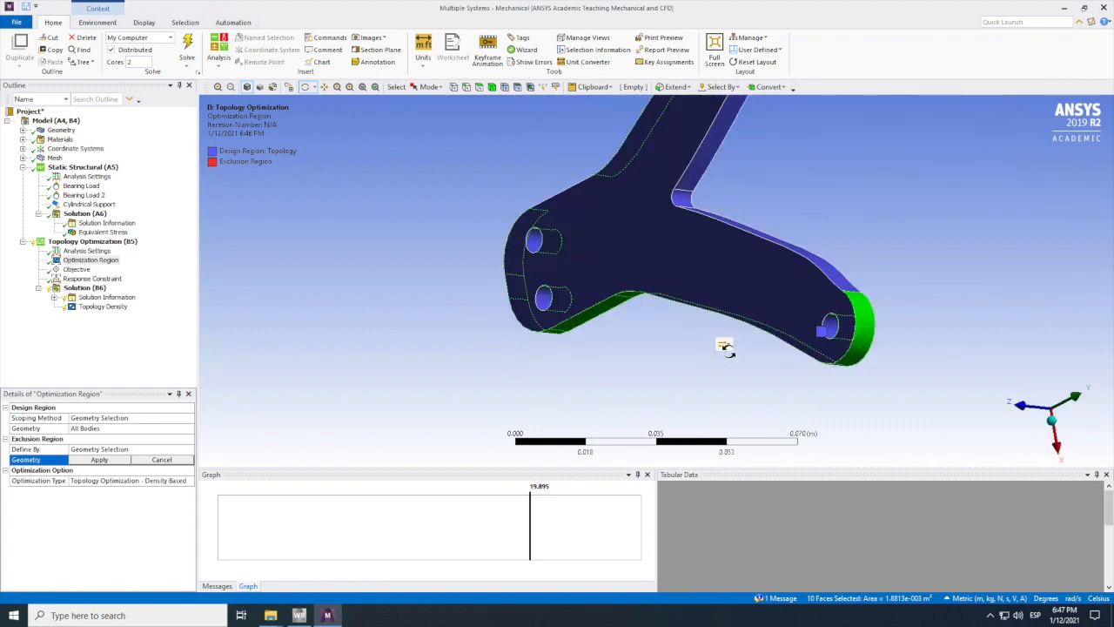
{"action": "left_click", "coordinate": [481, 89]}
{"action": "left_click", "coordinate": [536, 240], "text": "ctrl"}
{"action": "left_click", "coordinate": [544, 298], "text": "ctrl"}
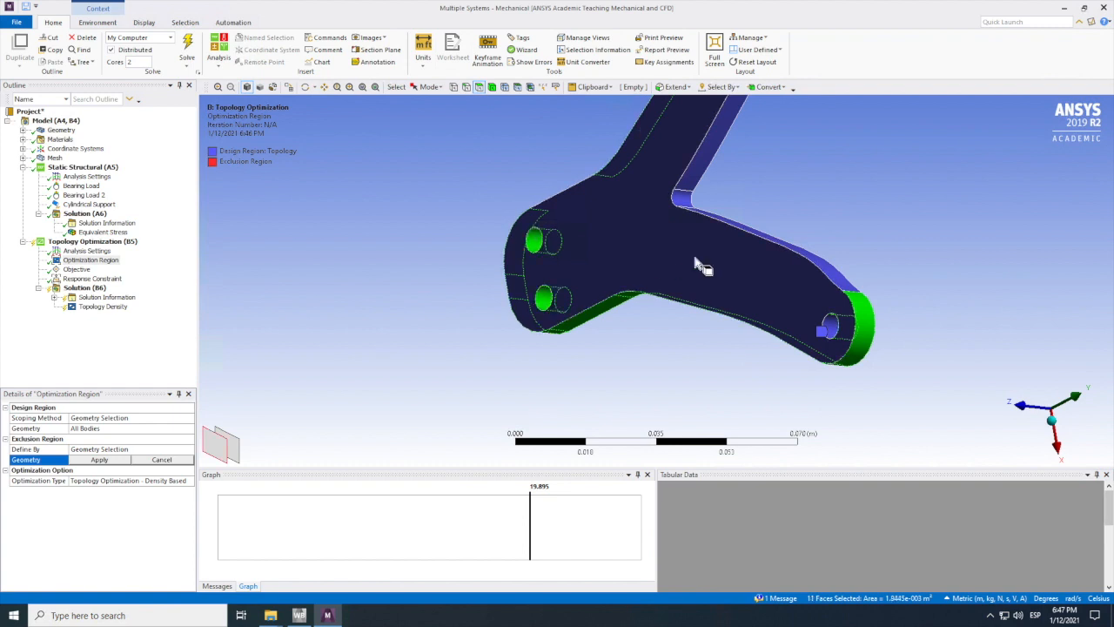
{"action": "left_click", "coordinate": [739, 231], "text": "ctrl"}
{"action": "left_click", "coordinate": [684, 198], "text": "ctrl"}
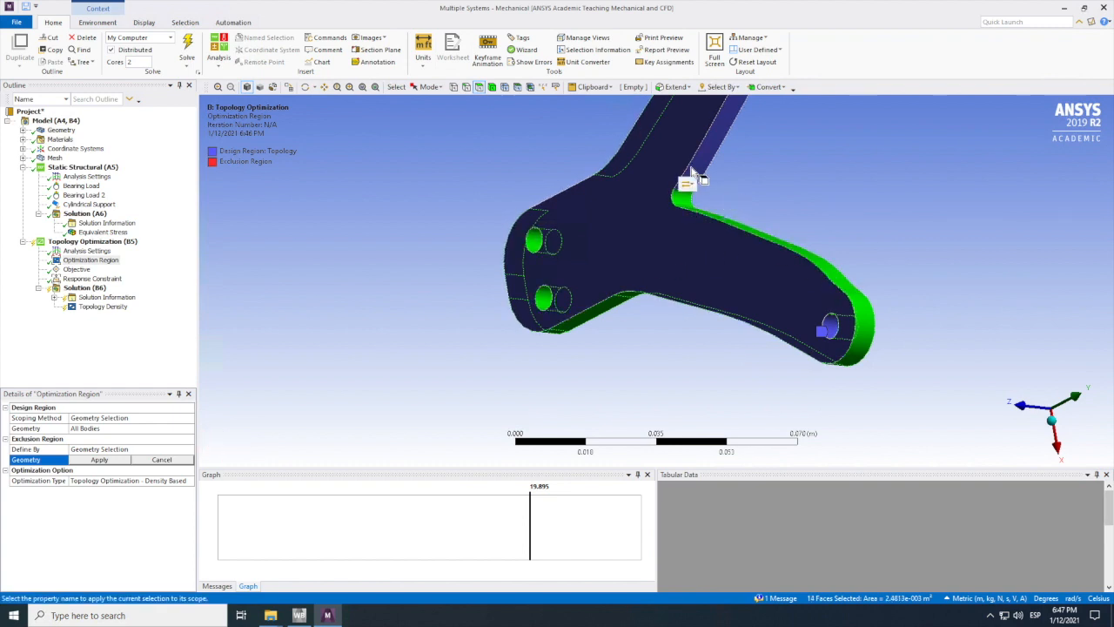
{"action": "left_click", "coordinate": [695, 172], "text": "ctrl"}
Step: Add the rounded end of the second arm and its unselected outer edge face near the base to the exclusion selection
{"action": "left_click", "coordinate": [305, 87]}
{"action": "left_click_drag", "start_coordinate": [647, 347], "coordinate": [803, 266]}
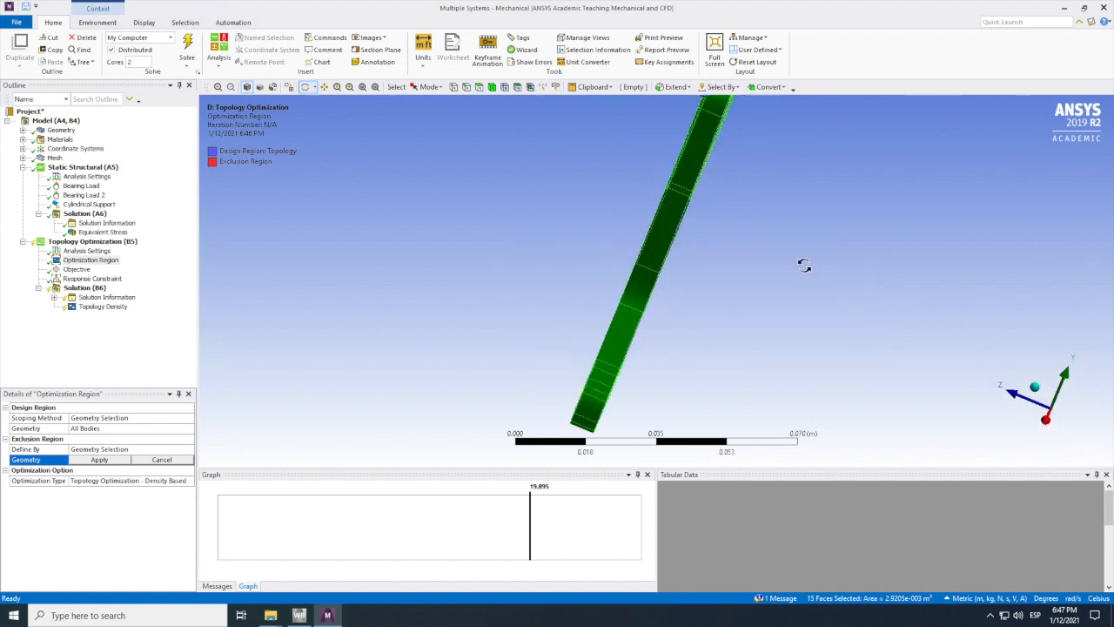
{"action": "mouse_move", "coordinate": [668, 329]}
{"action": "left_mouse_down"}
{"action": "mouse_move", "coordinate": [634, 336]}
{"action": "mouse_move", "coordinate": [675, 314]}
{"action": "left_mouse_up"}
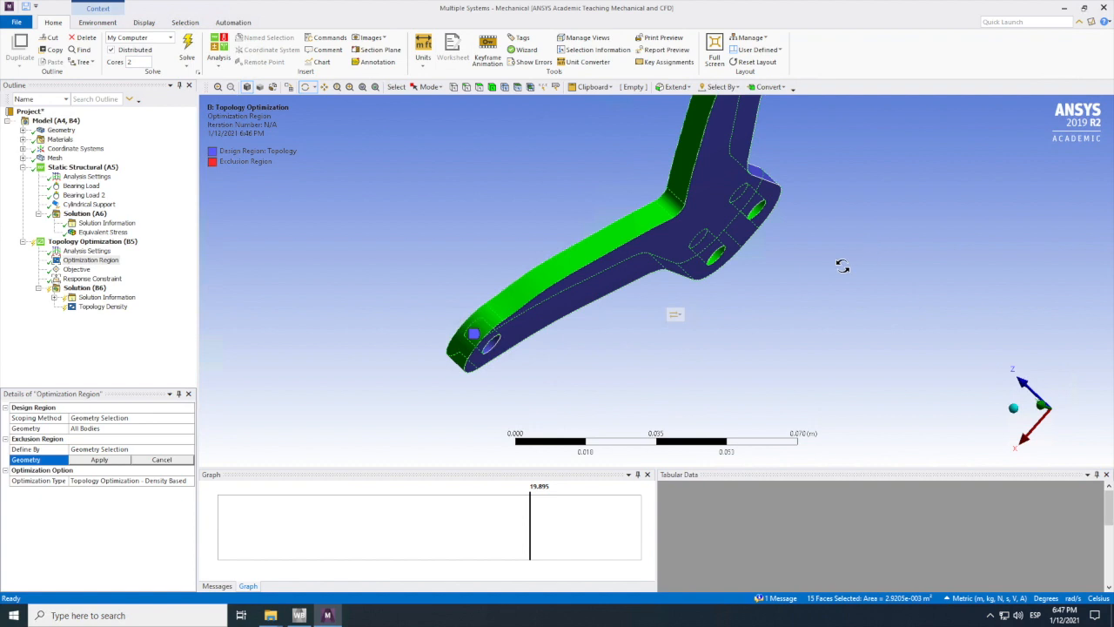
{"action": "left_click_drag", "start_coordinate": [796, 302], "coordinate": [850, 296]}
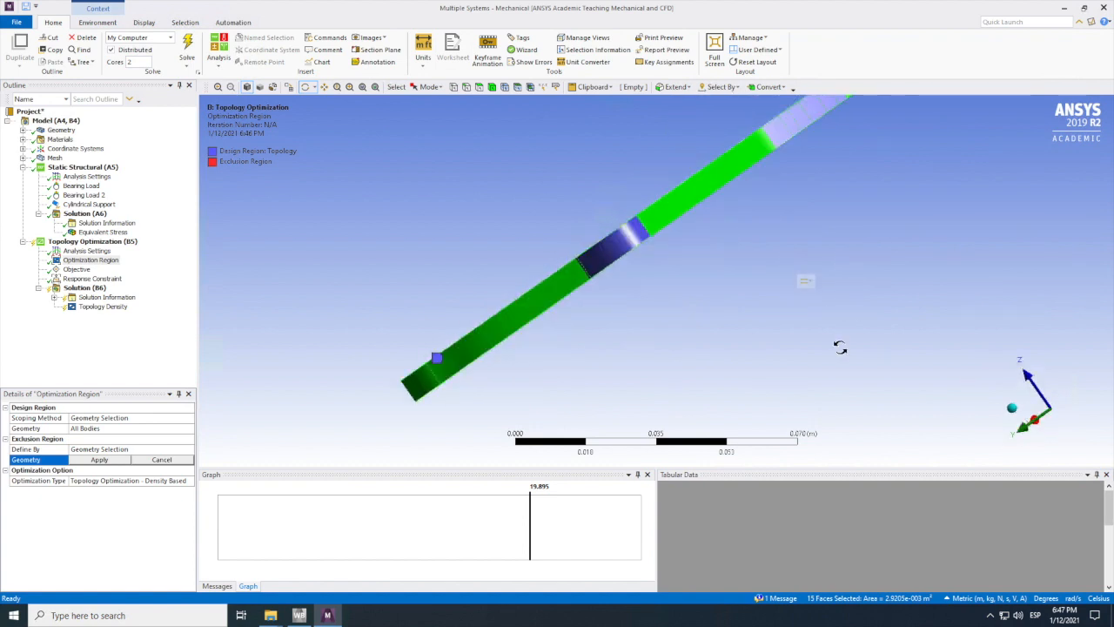
{"action": "left_click_drag", "start_coordinate": [845, 342], "coordinate": [846, 331]}
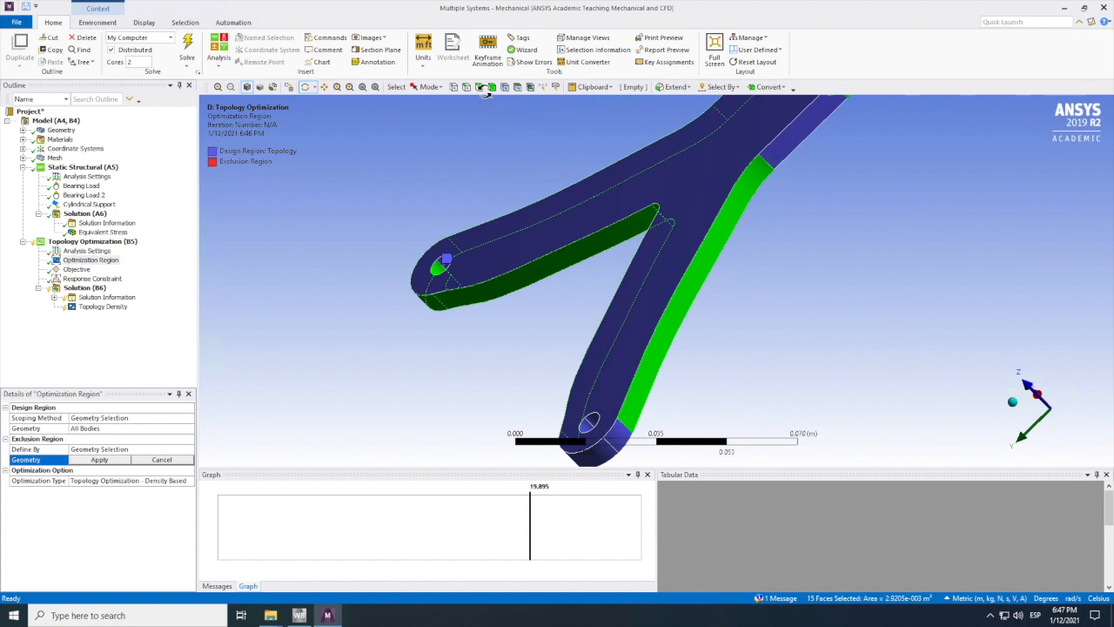
{"action": "left_click", "coordinate": [609, 444], "text": "ctrl"}
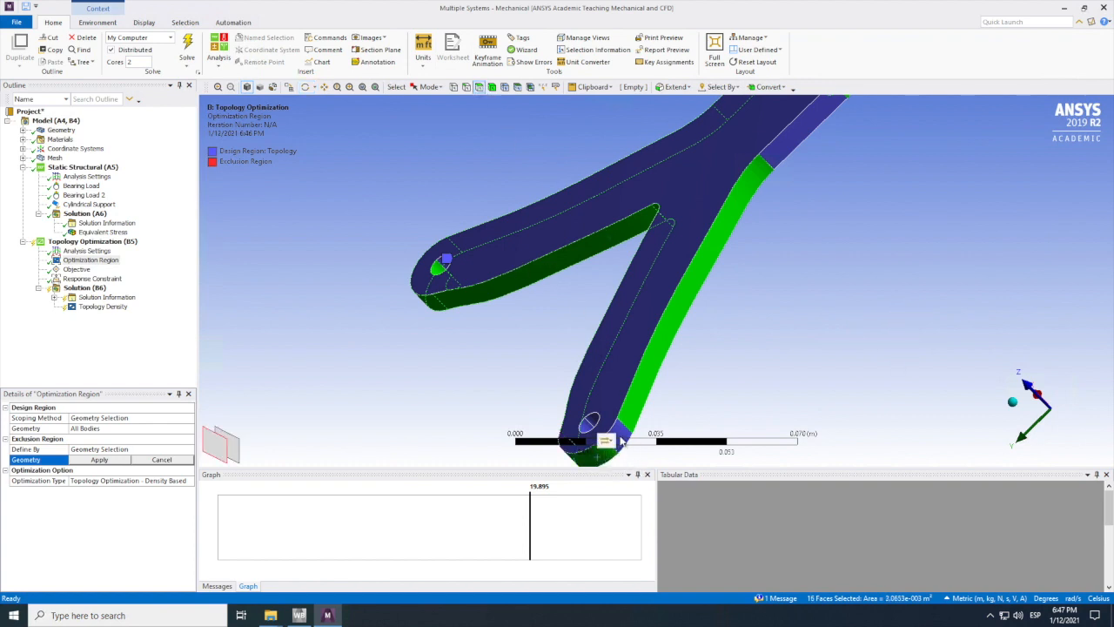
{"action": "left_click", "coordinate": [793, 162], "text": "ctrl"}
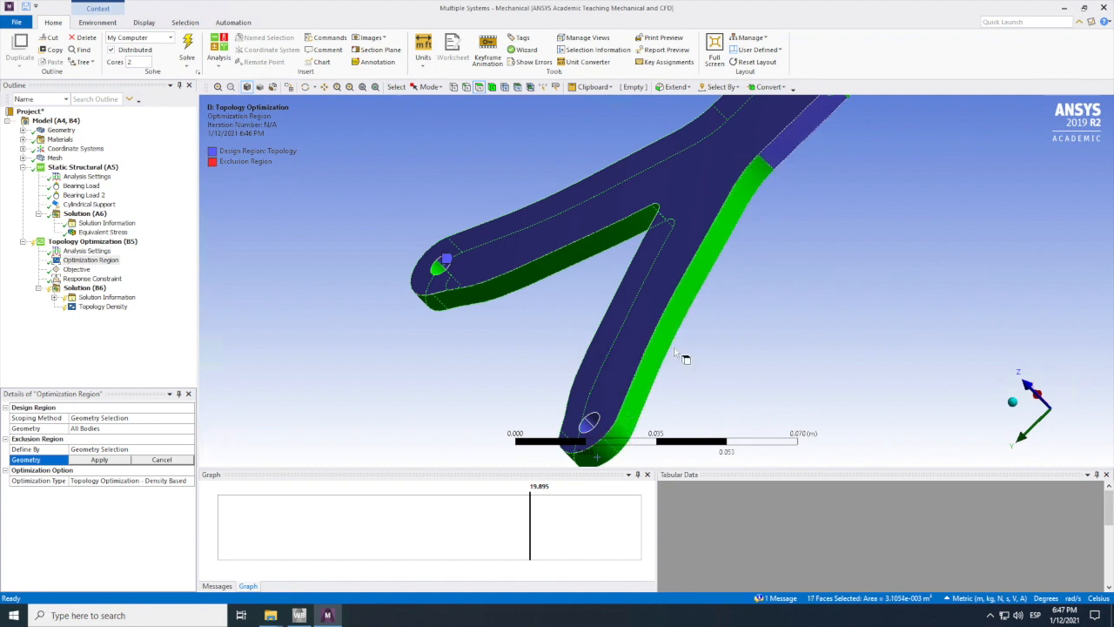
Step: Add the remaining inner faces of the two arm holes and apply all 21 faces as the exclusion region
{"action": "left_click", "coordinate": [590, 426], "text": "ctrl"}
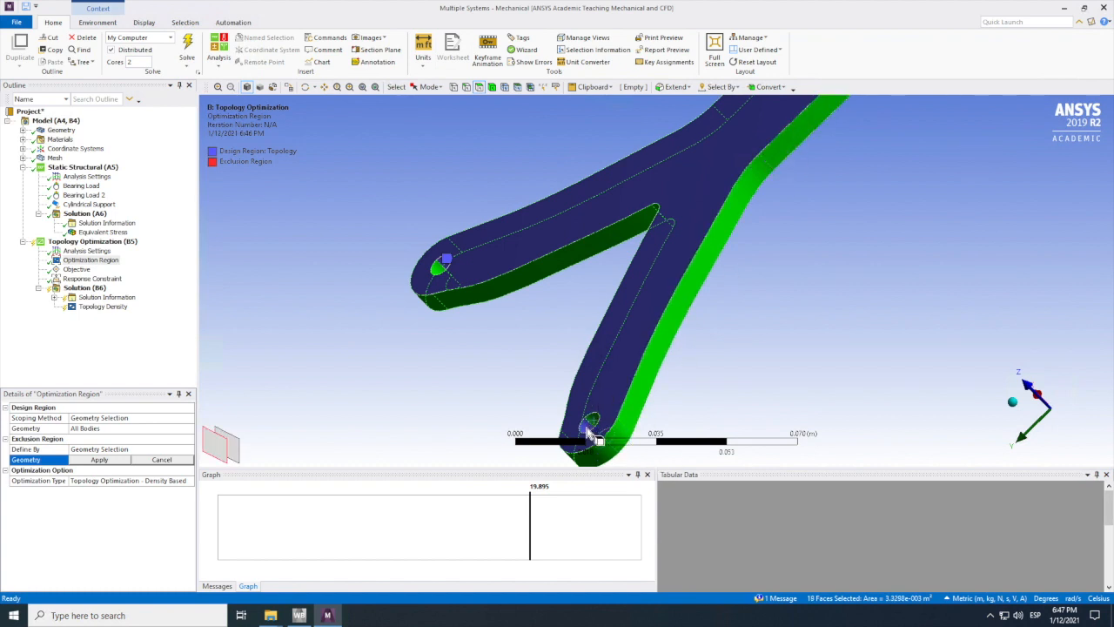
{"action": "left_click", "coordinate": [441, 268], "text": "ctrl"}
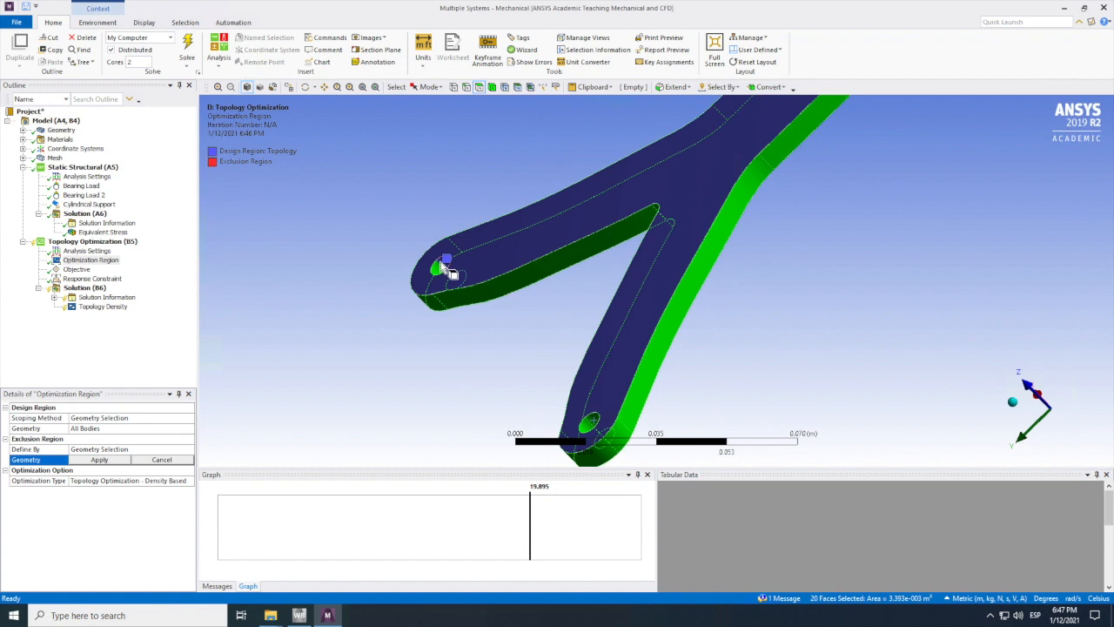
{"action": "left_click", "coordinate": [441, 265], "text": "ctrl"}
{"action": "left_click", "coordinate": [306, 87]}
{"action": "left_click_drag", "start_coordinate": [716, 273], "coordinate": [955, 282]}
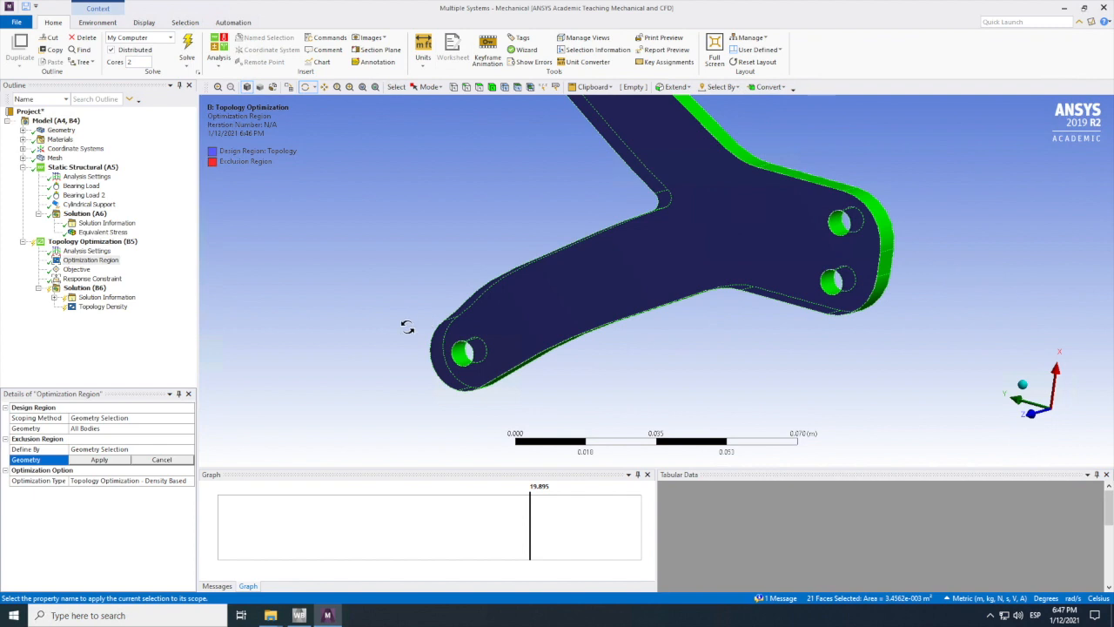
{"action": "left_click", "coordinate": [100, 459]}
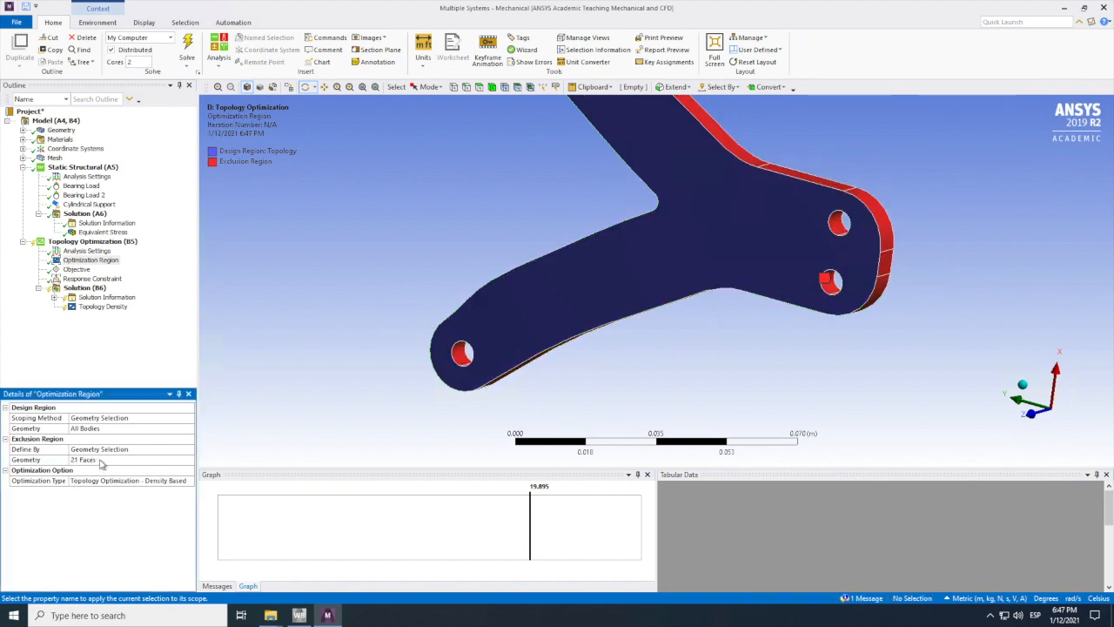
{"action": "scroll", "coordinate": [707, 333], "scroll_direction": "up", "scroll_amount": 10}
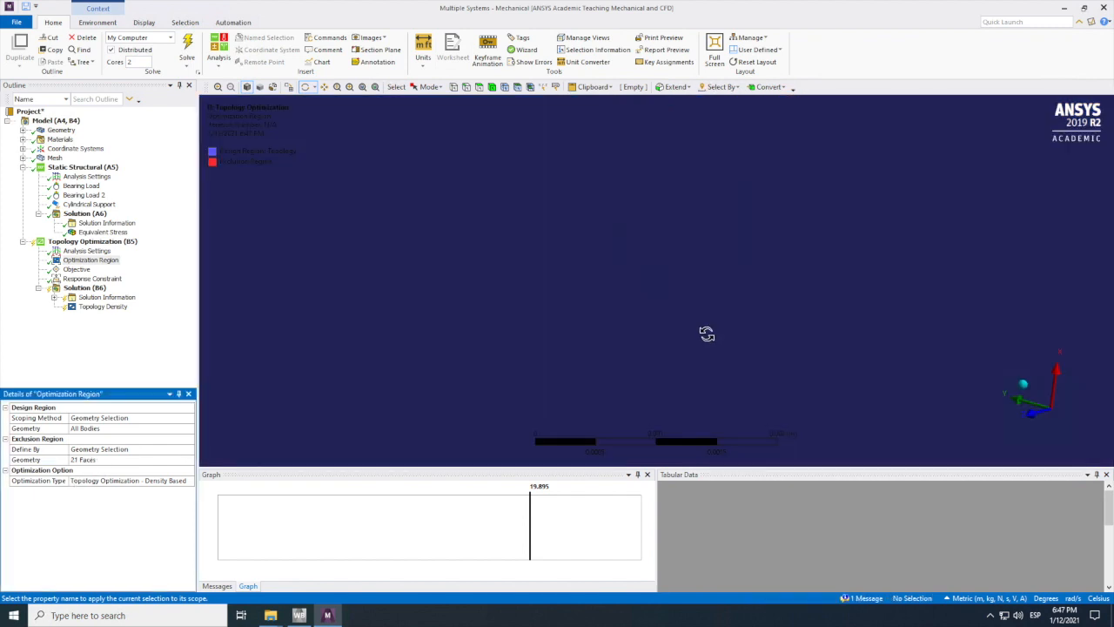
Step: Solve the topology optimization again with the new exclusion region, after checking the mass response constraint
{"action": "scroll", "coordinate": [708, 335], "scroll_direction": "down", "scroll_amount": 5}
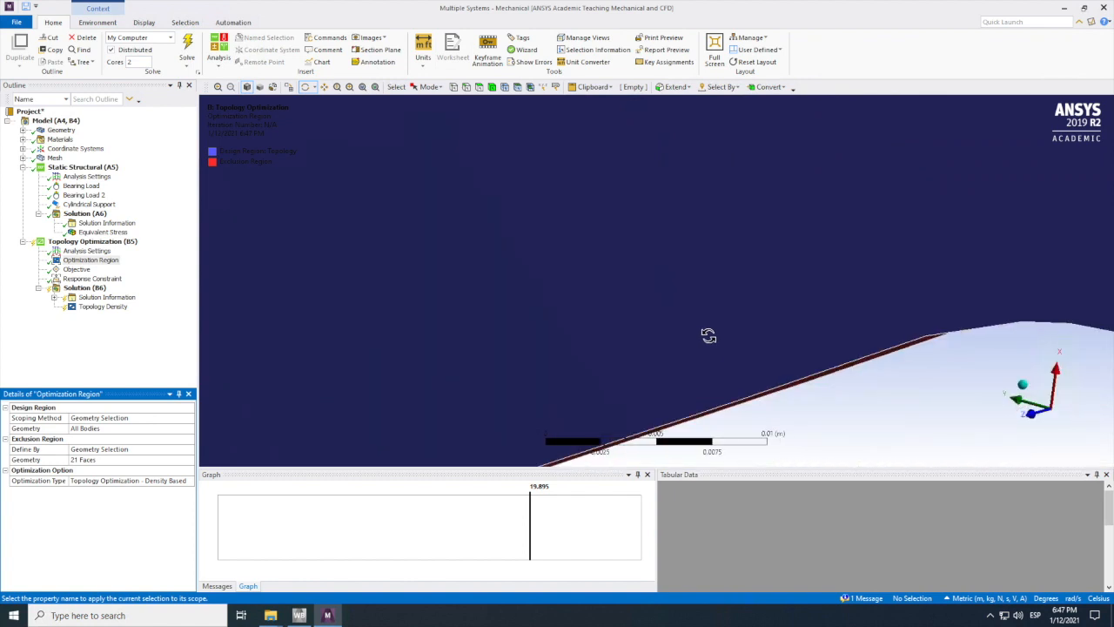
{"action": "scroll", "coordinate": [708, 335], "scroll_direction": "down", "scroll_amount": 5}
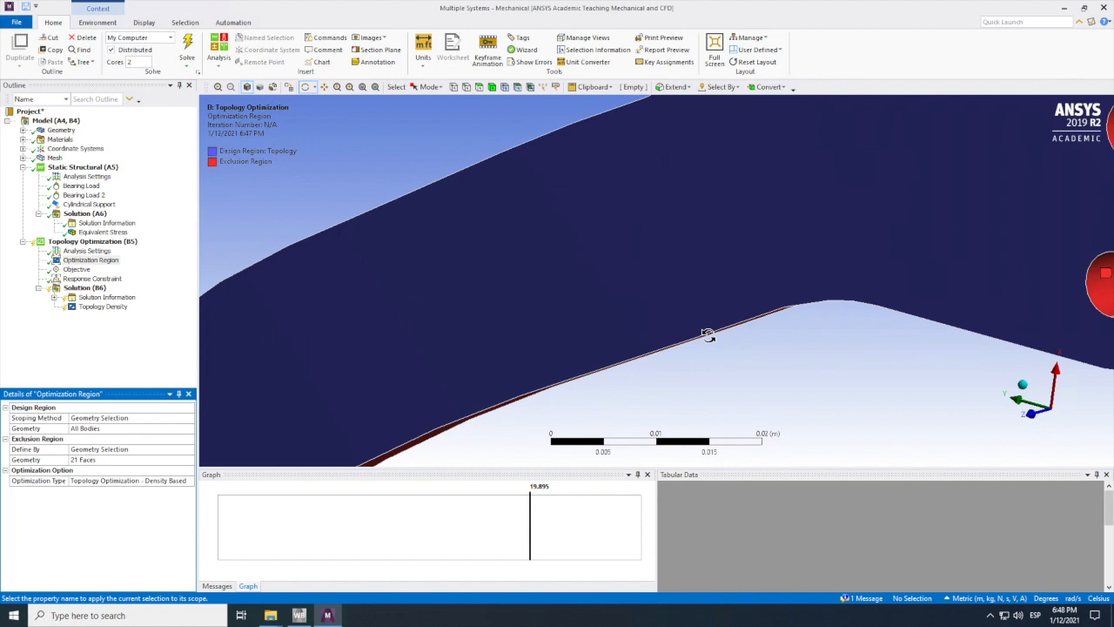
{"action": "scroll", "coordinate": [708, 335], "scroll_direction": "down", "scroll_amount": 5}
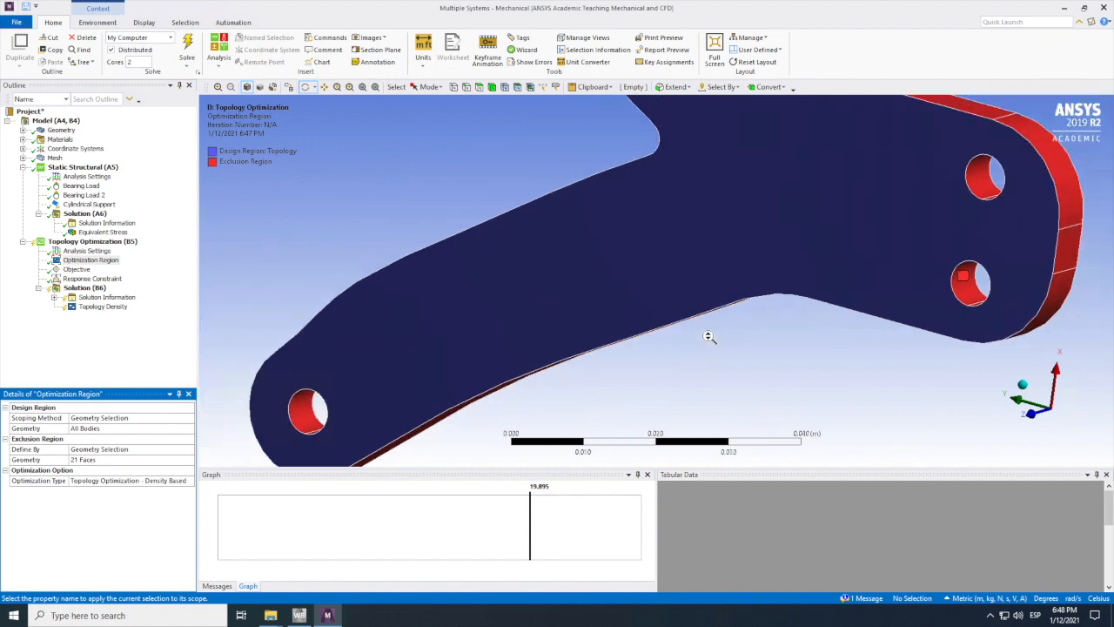
{"action": "scroll", "coordinate": [710, 337], "scroll_direction": "down", "scroll_amount": 2}
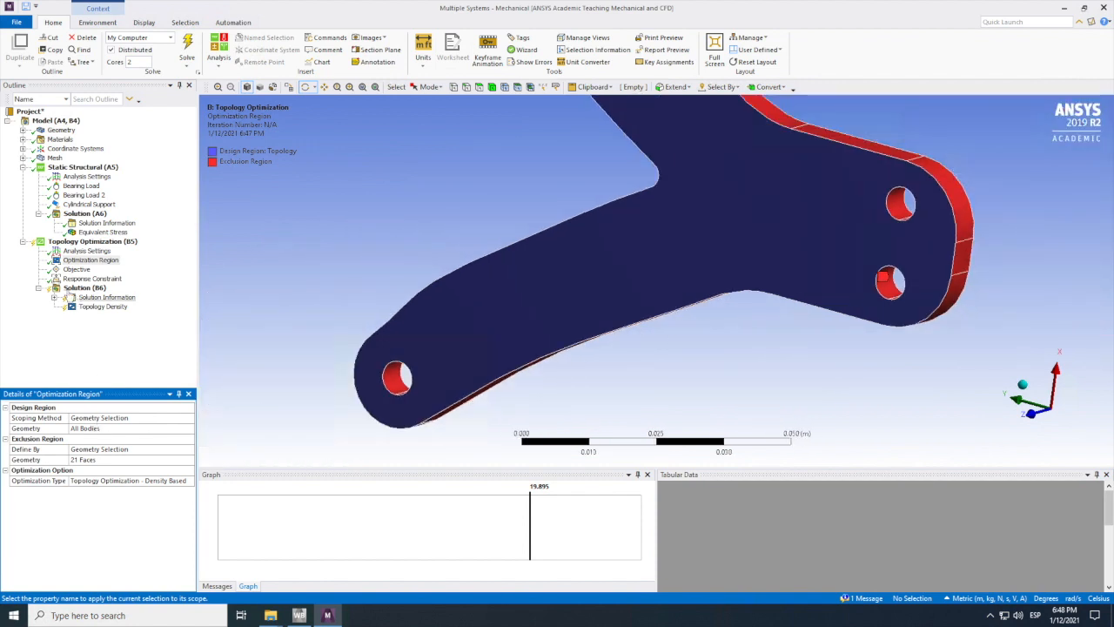
{"action": "left_click", "coordinate": [66, 289]}
{"action": "right_click", "coordinate": [68, 290]}
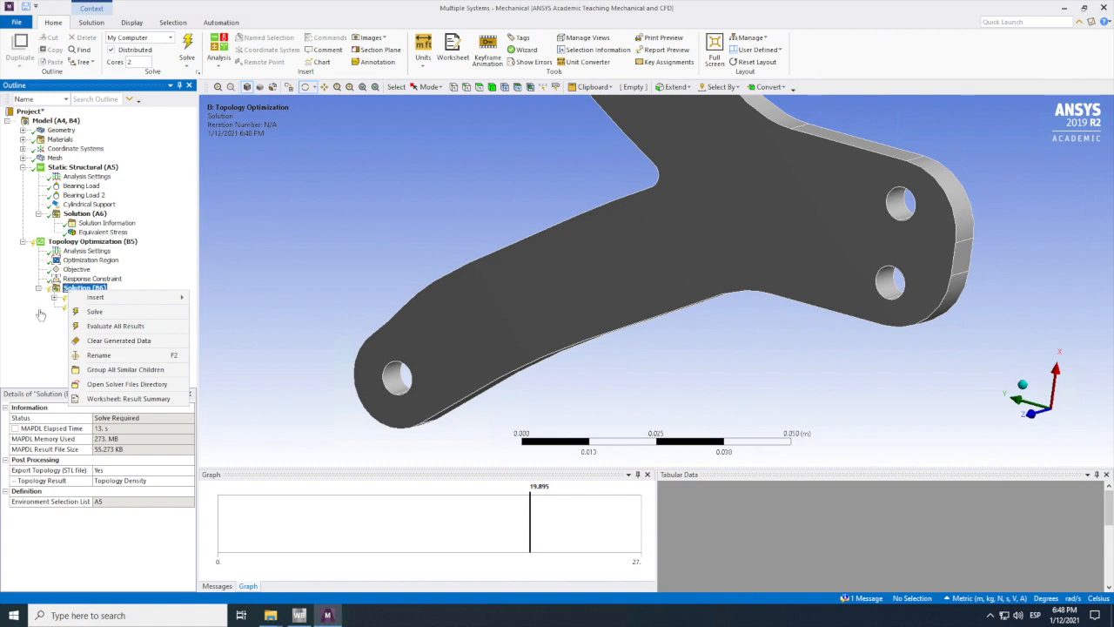
{"action": "left_click", "coordinate": [32, 364]}
{"action": "left_click", "coordinate": [87, 278]}
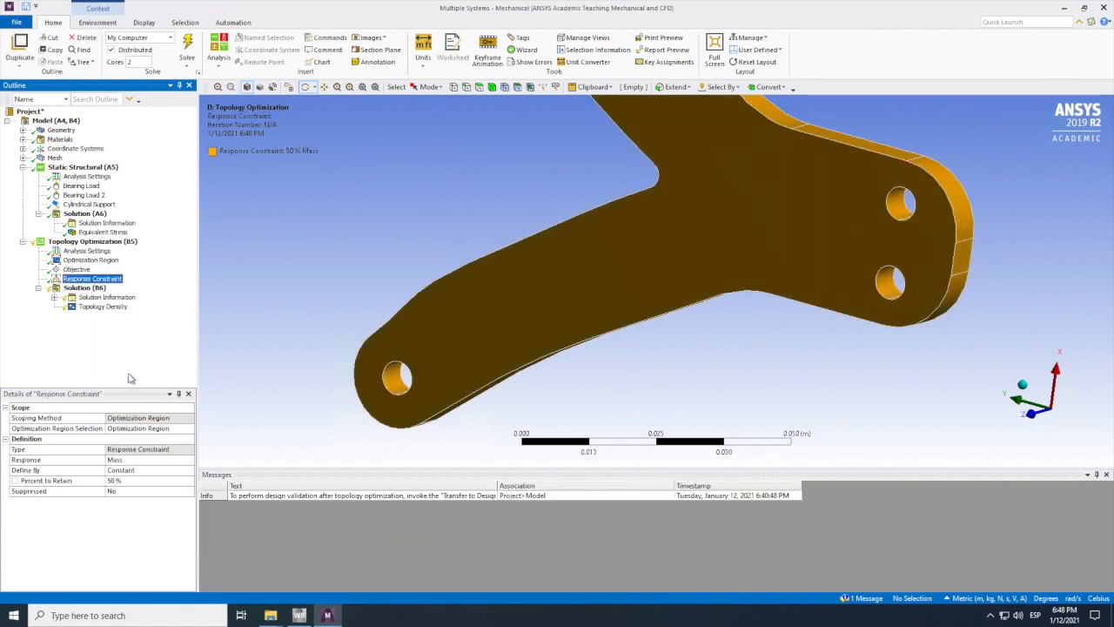
{"action": "left_click", "coordinate": [82, 290]}
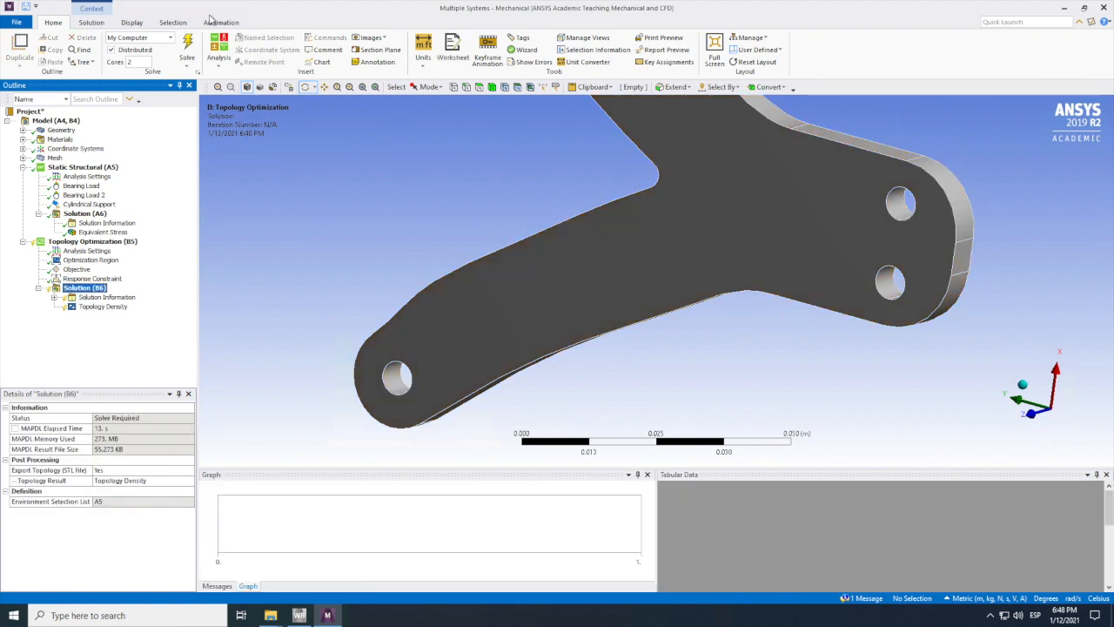
{"action": "left_click", "coordinate": [187, 50]}
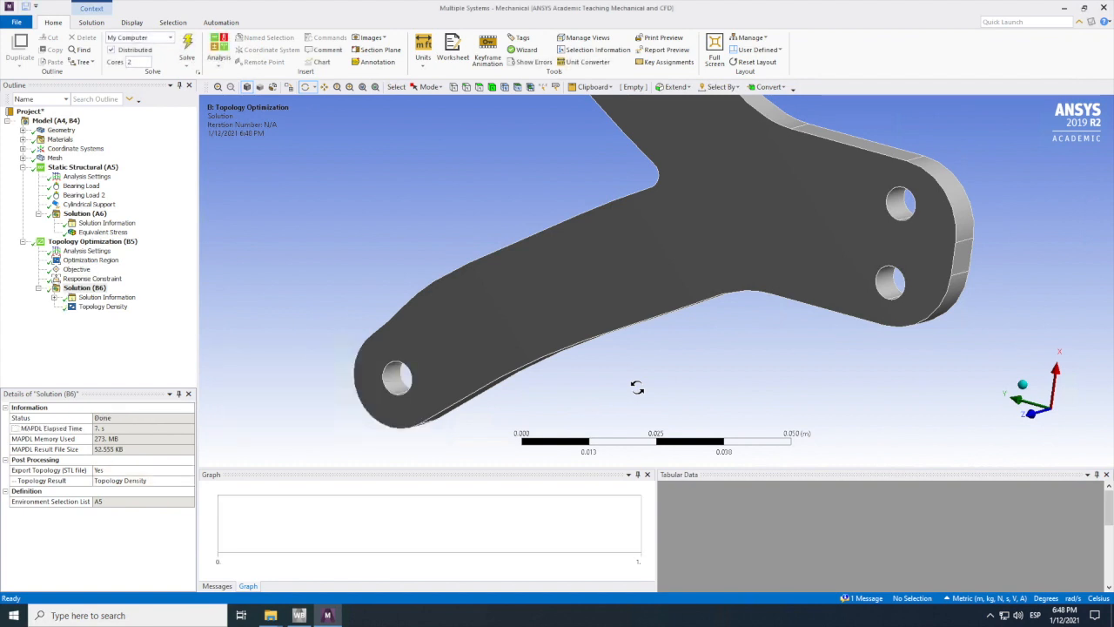
Step: Examine the bracket's Topology Density result from several angles, and check the objective and mass response convergence charts
{"action": "left_click_drag", "start_coordinate": [737, 343], "coordinate": [435, 378]}
{"action": "left_click", "coordinate": [99, 307]}
{"action": "left_click_drag", "start_coordinate": [496, 301], "coordinate": [545, 294]}
{"action": "mouse_move", "coordinate": [494, 362]}
{"action": "left_mouse_down"}
{"action": "mouse_move", "coordinate": [503, 325]}
{"action": "mouse_move", "coordinate": [513, 365]}
{"action": "left_mouse_up"}
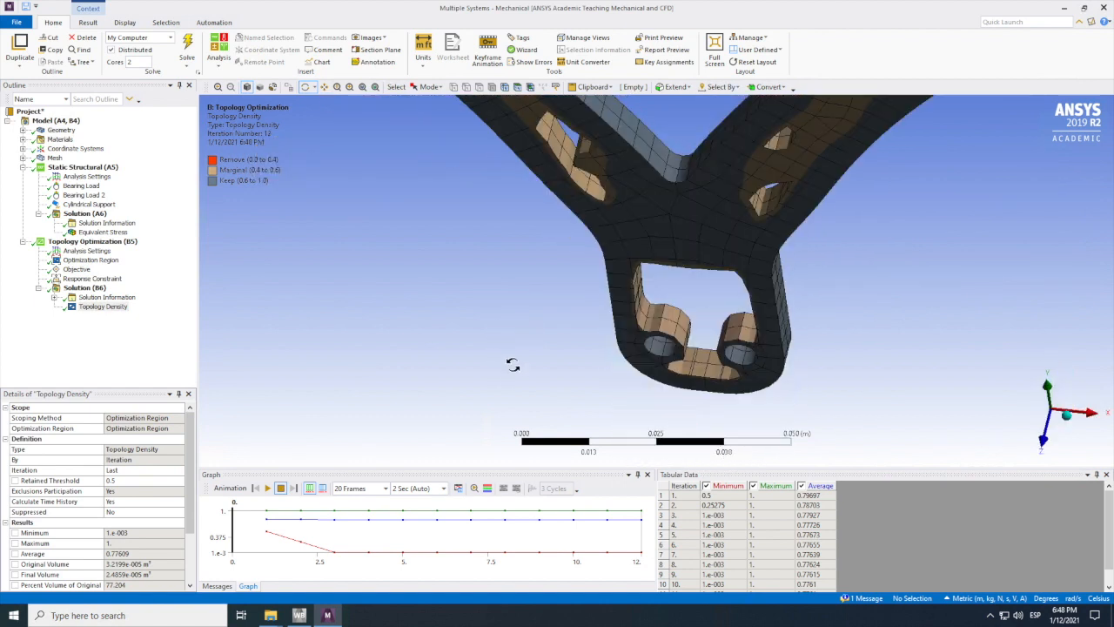
{"action": "scroll", "coordinate": [511, 364], "scroll_direction": "up", "scroll_amount": 2}
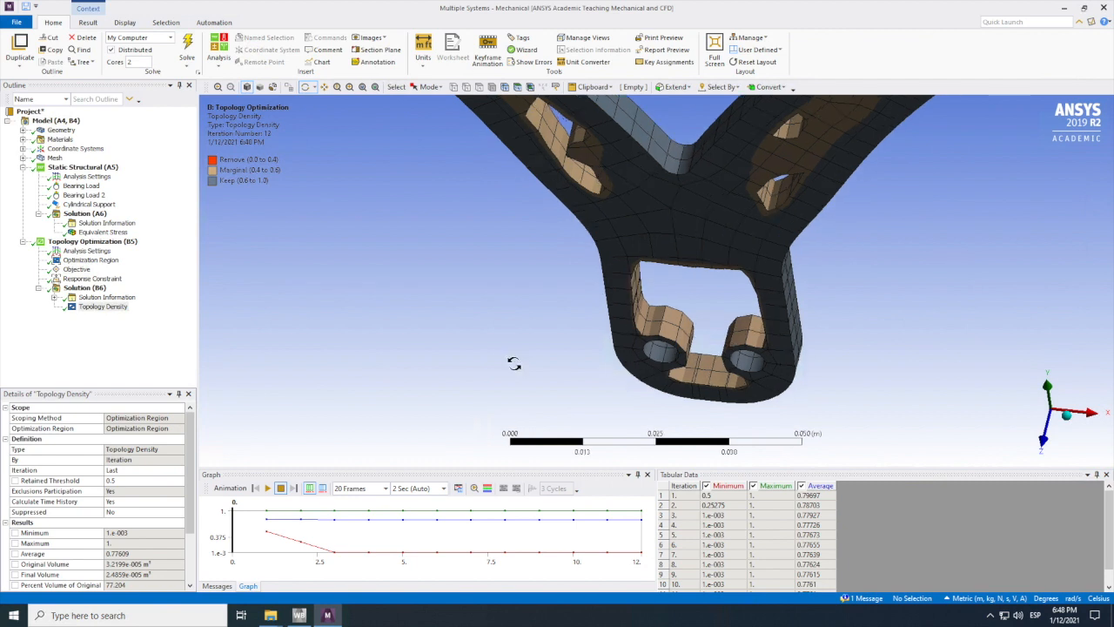
{"action": "scroll", "coordinate": [514, 364], "scroll_direction": "down", "scroll_amount": 2}
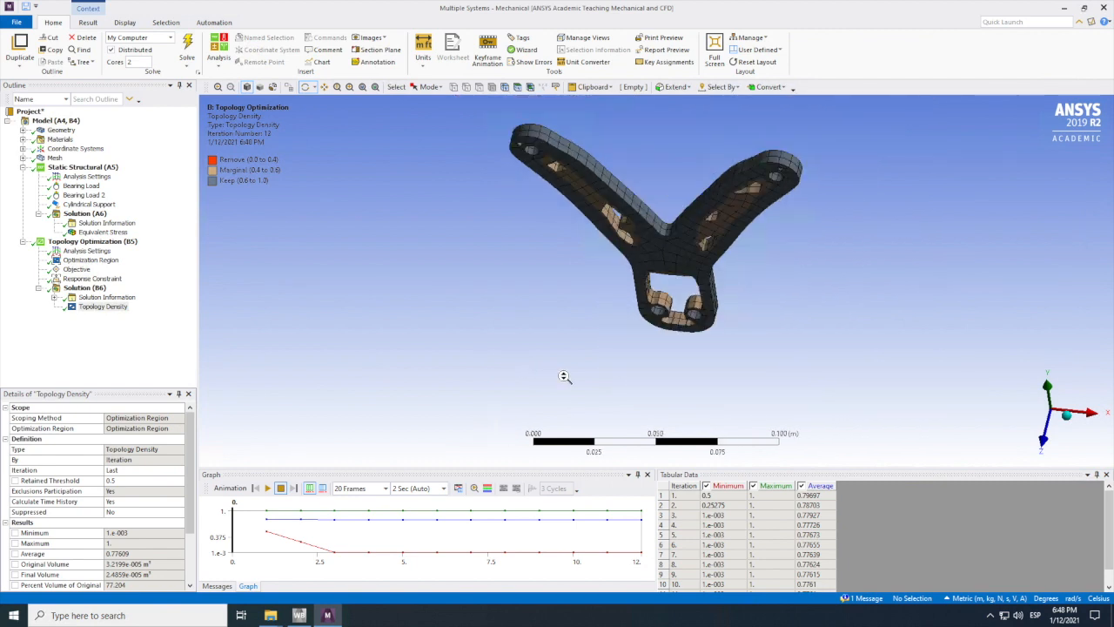
{"action": "middle_click_drag", "start_coordinate": [572, 312], "coordinate": [570, 319]}
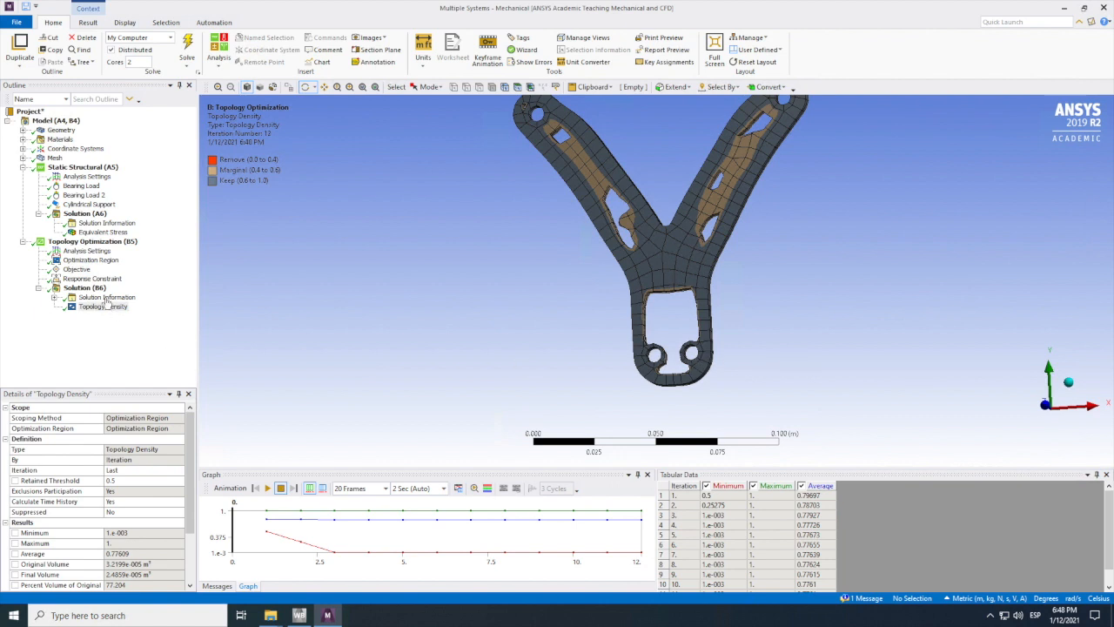
{"action": "left_click", "coordinate": [105, 298]}
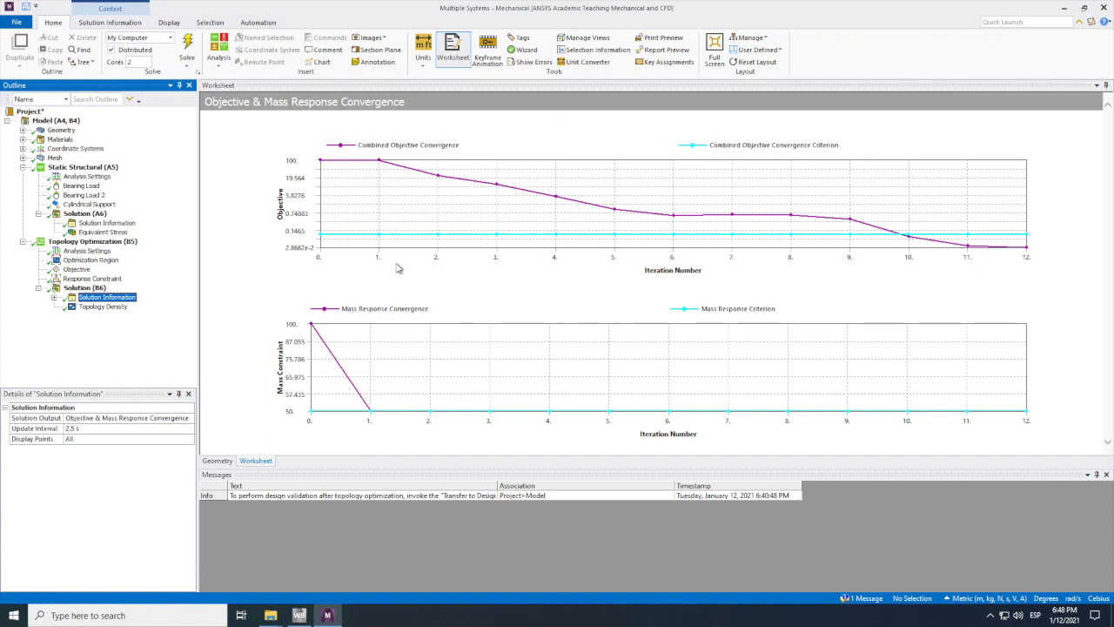
{"action": "left_click", "coordinate": [103, 306]}
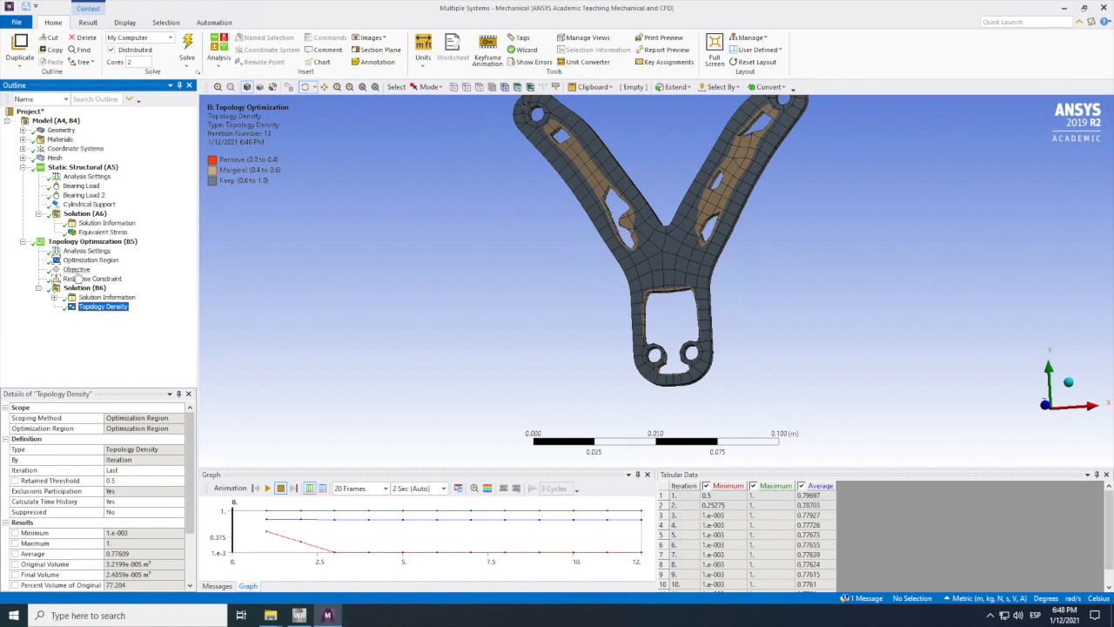
Step: Lower the mass response constraint's percentage to retain and solve the topology optimization again
{"action": "left_click", "coordinate": [87, 278]}
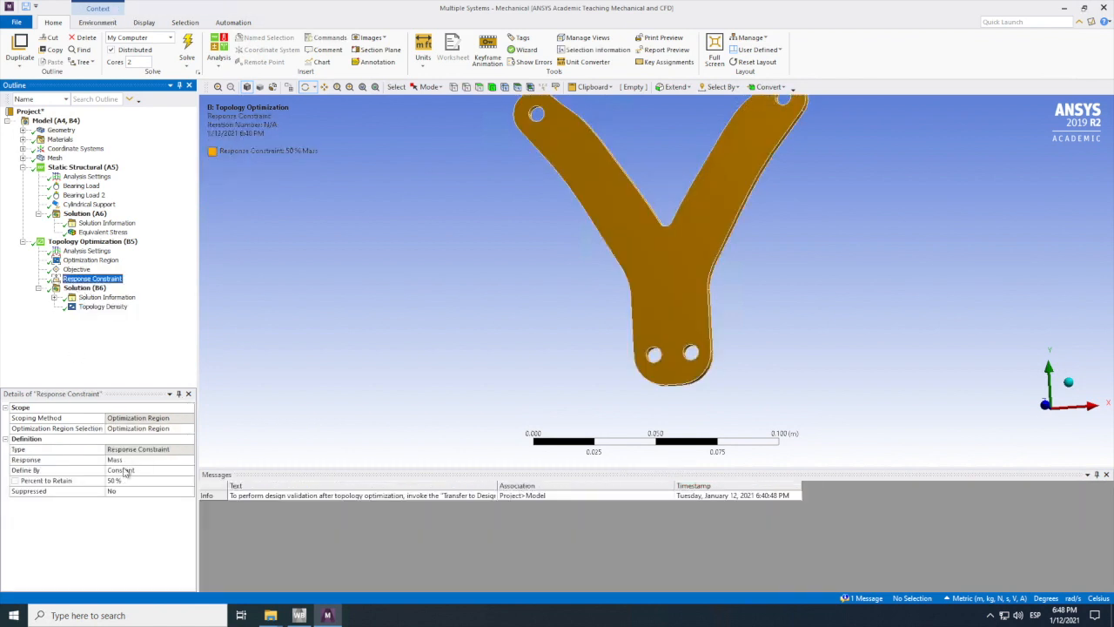
{"action": "left_click", "coordinate": [116, 481]}
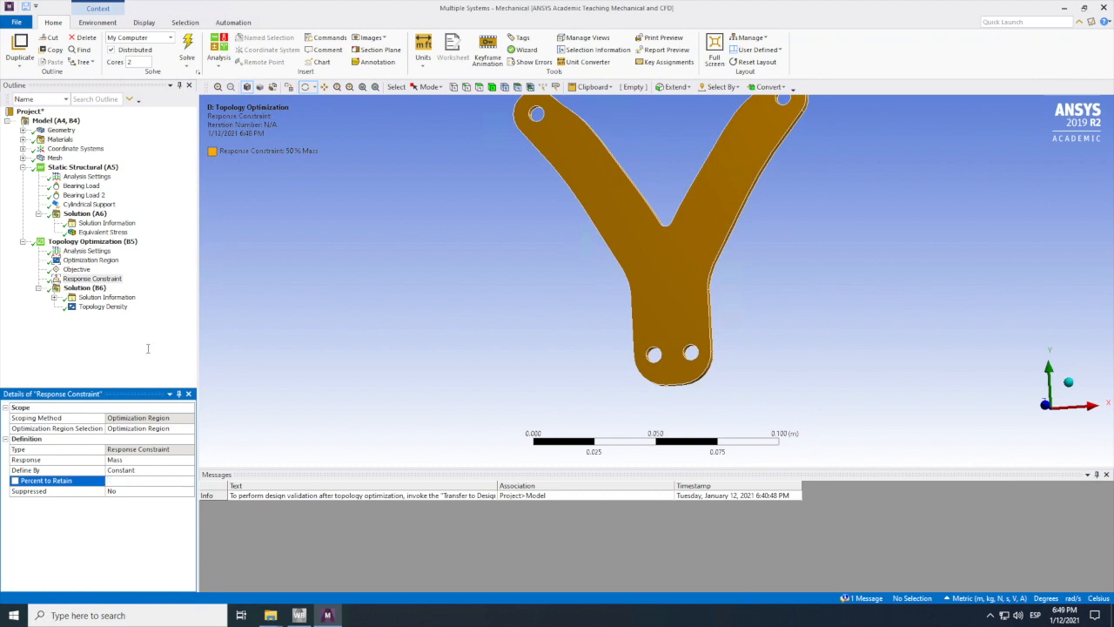
{"action": "left_click", "coordinate": [148, 349]}
{"action": "right_click", "coordinate": [80, 288]}
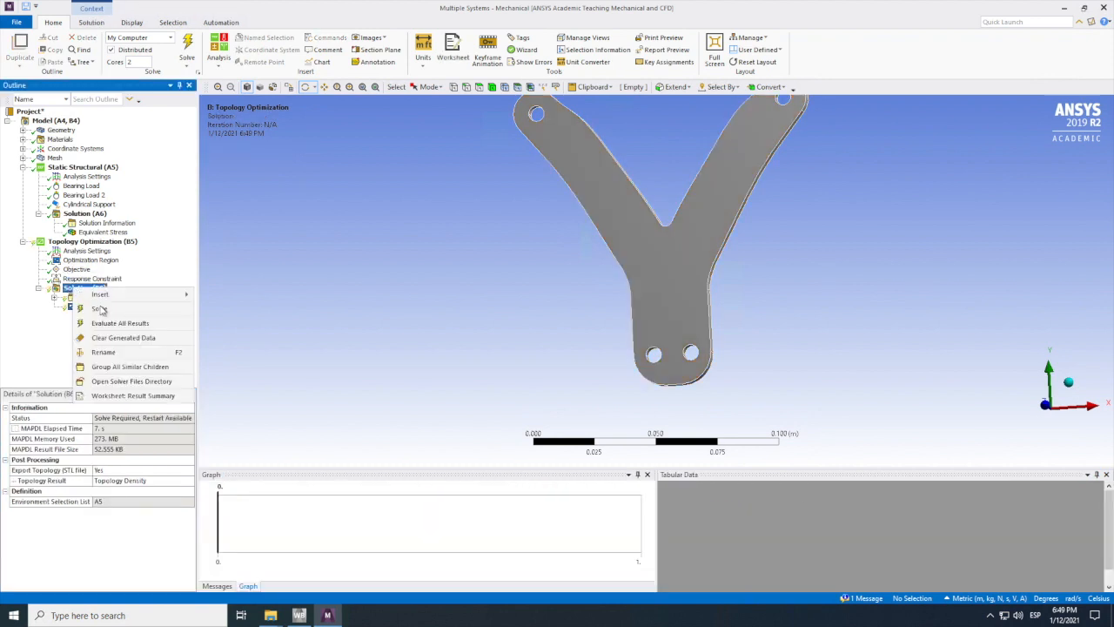
{"action": "left_click", "coordinate": [99, 308]}
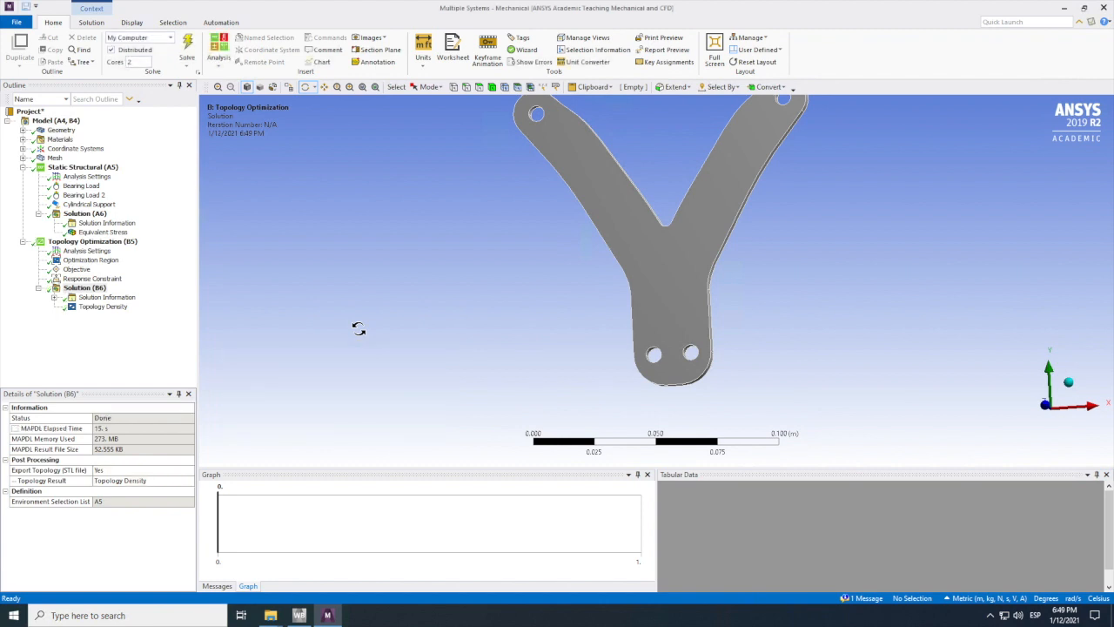
Step: Inspect the new Topology Density result on the bracket and close Mechanical to return to the project schematic
{"action": "left_click", "coordinate": [103, 307]}
{"action": "left_click_drag", "start_coordinate": [509, 317], "coordinate": [685, 357]}
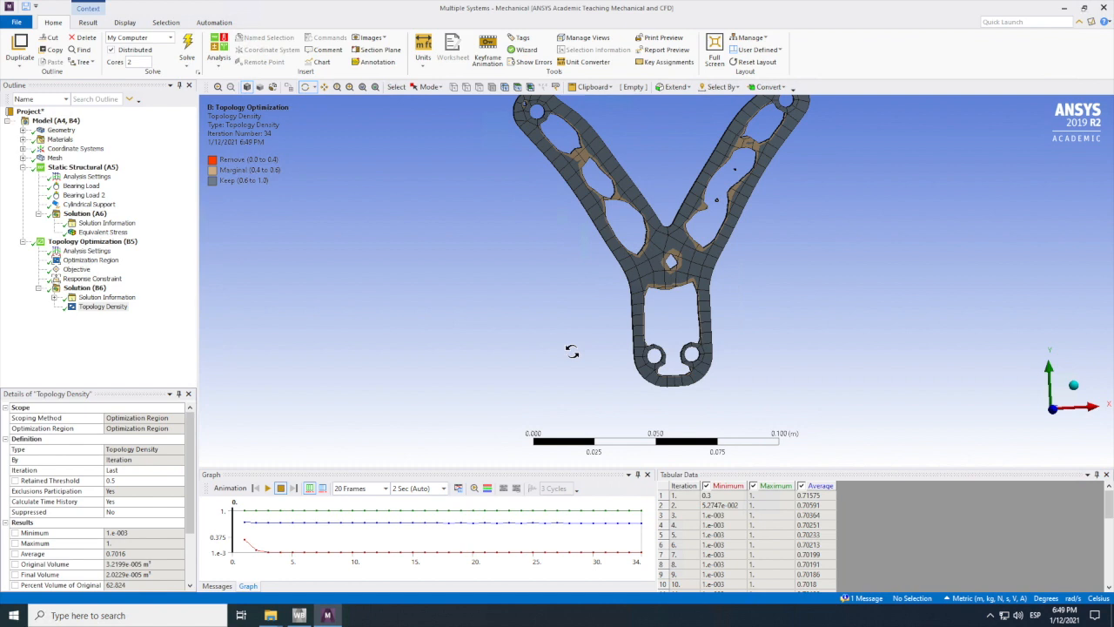
{"action": "left_click", "coordinate": [1104, 8]}
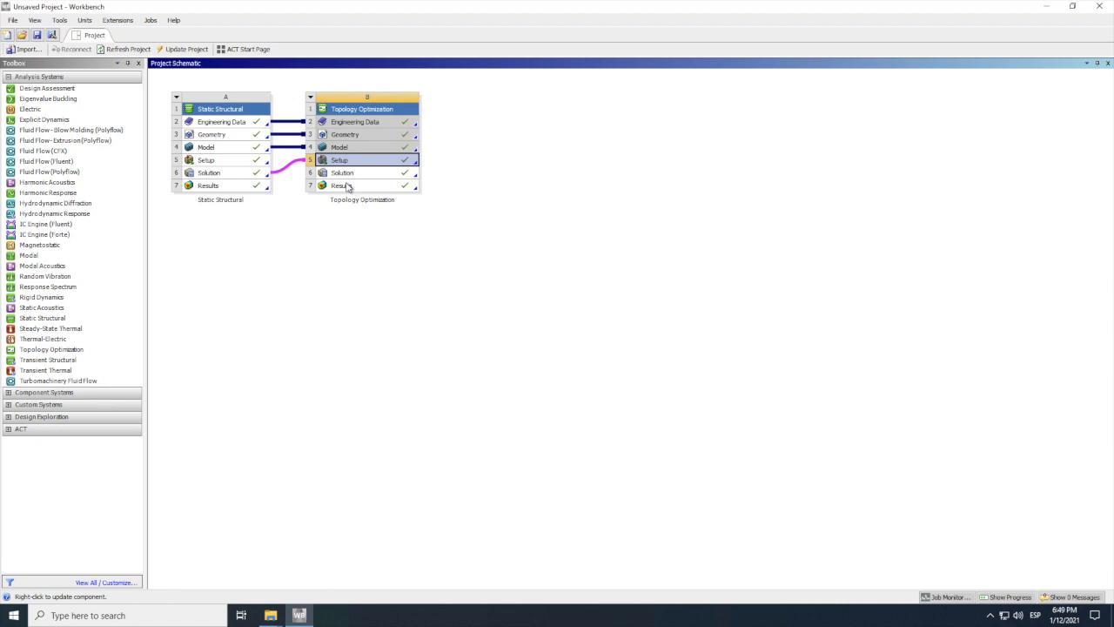
Step: Transfer the topology optimization results to a design validation system
{"action": "right_click", "coordinate": [347, 175]}
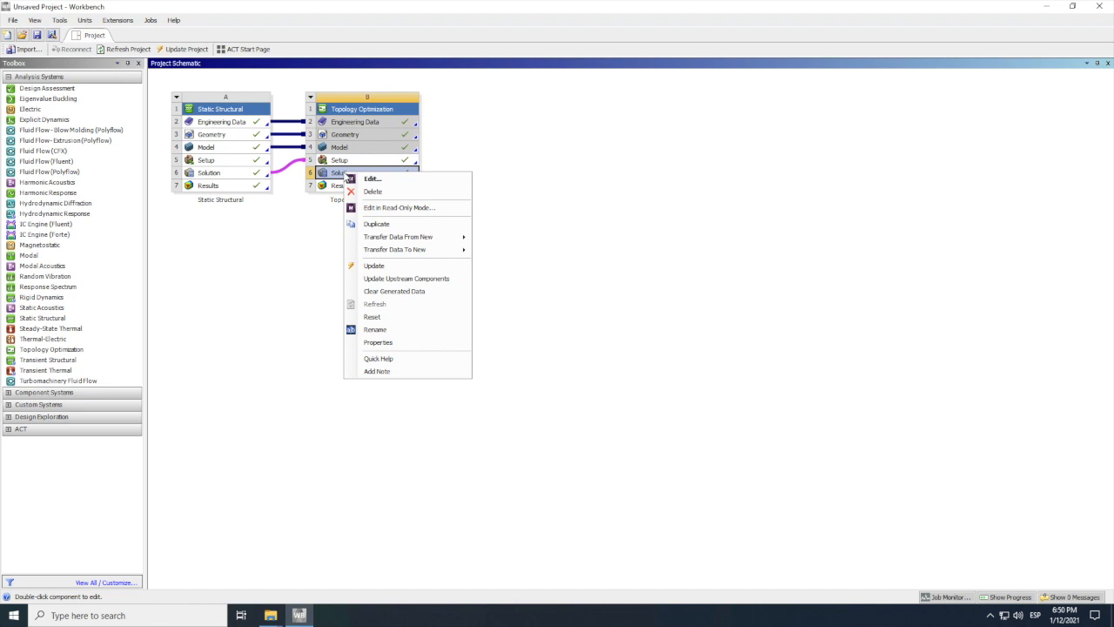
{"action": "right_click", "coordinate": [341, 185]}
{"action": "left_click", "coordinate": [374, 230]}
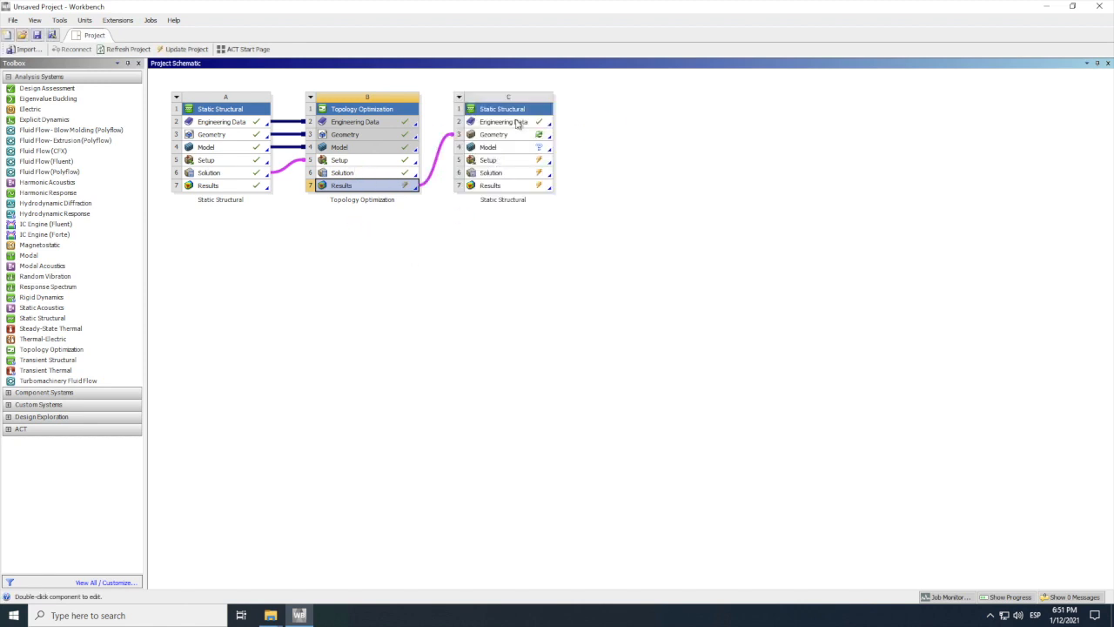
Step: Delete the design validation static structural system C from the project schematic
{"action": "left_click", "coordinate": [458, 96]}
{"action": "left_click", "coordinate": [487, 184]}
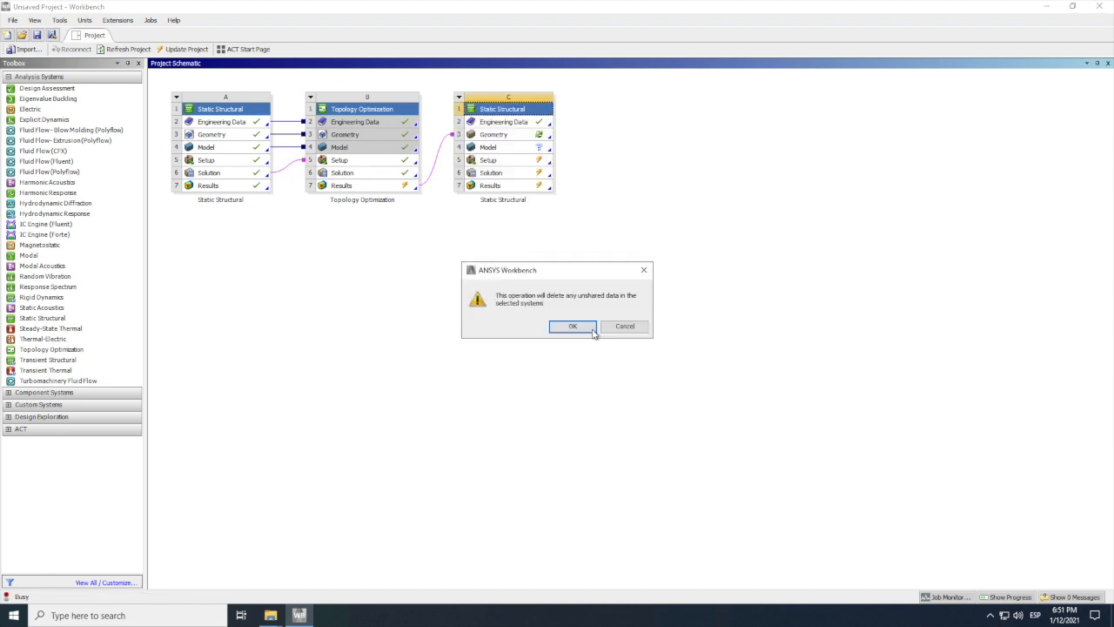
{"action": "left_click", "coordinate": [585, 327]}
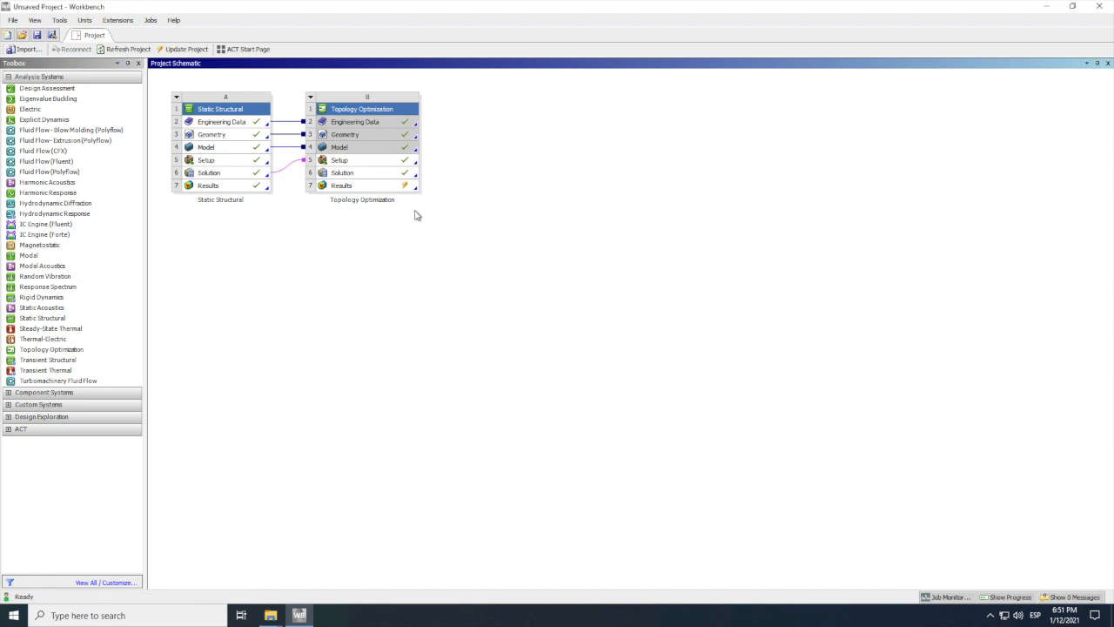
Step: Create a design validation system from the topology optimization results and update the Results cell
{"action": "right_click", "coordinate": [370, 186]}
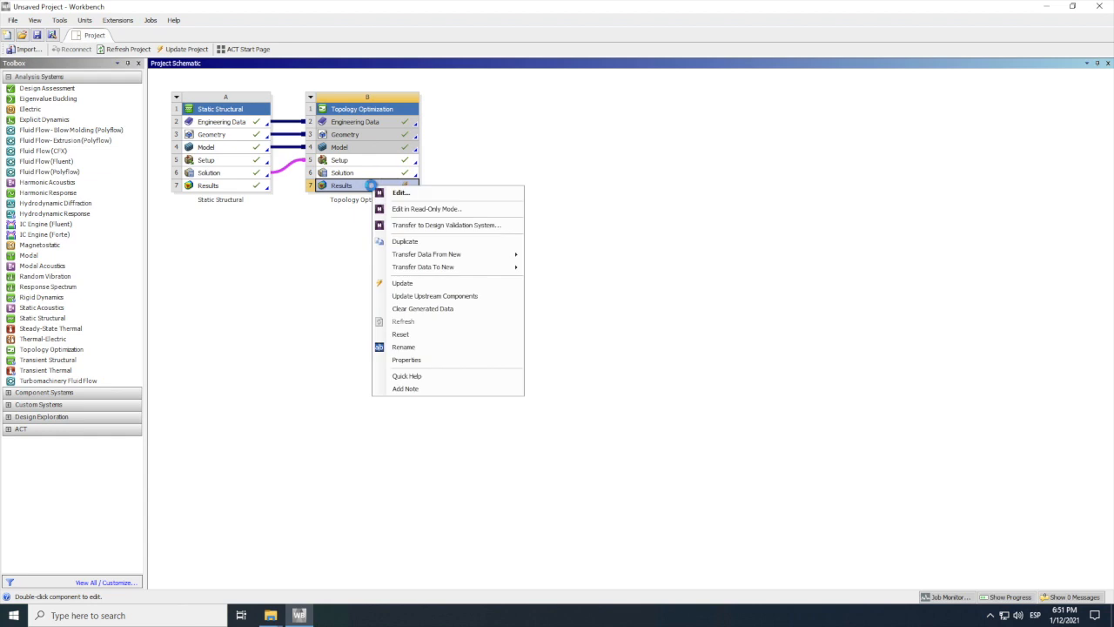
{"action": "left_click", "coordinate": [422, 225]}
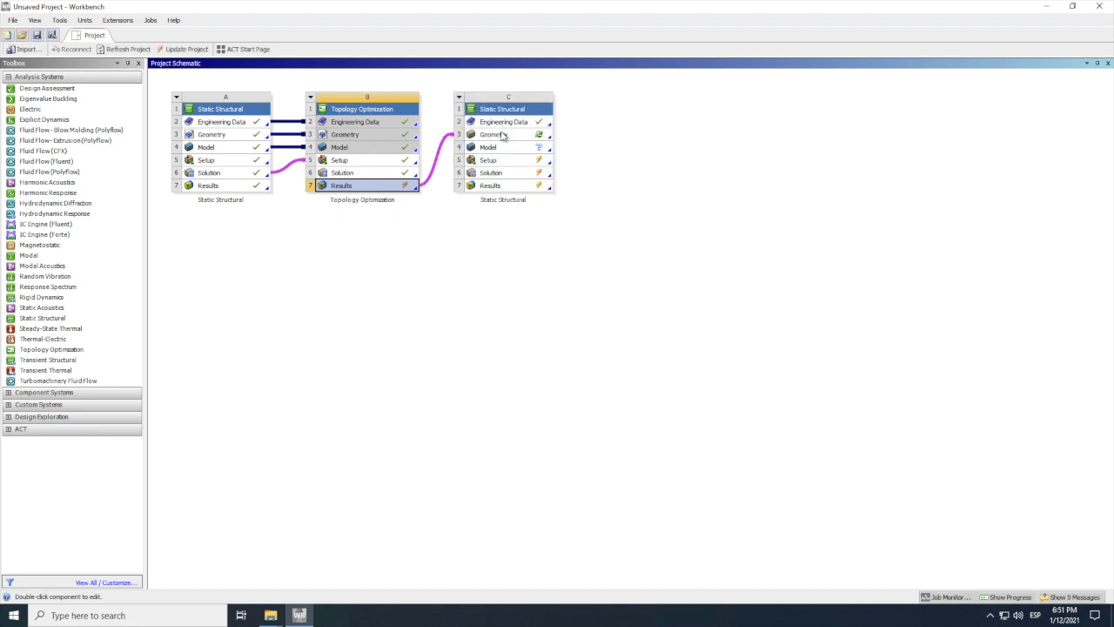
{"action": "right_click", "coordinate": [388, 189]}
{"action": "left_click", "coordinate": [418, 282]}
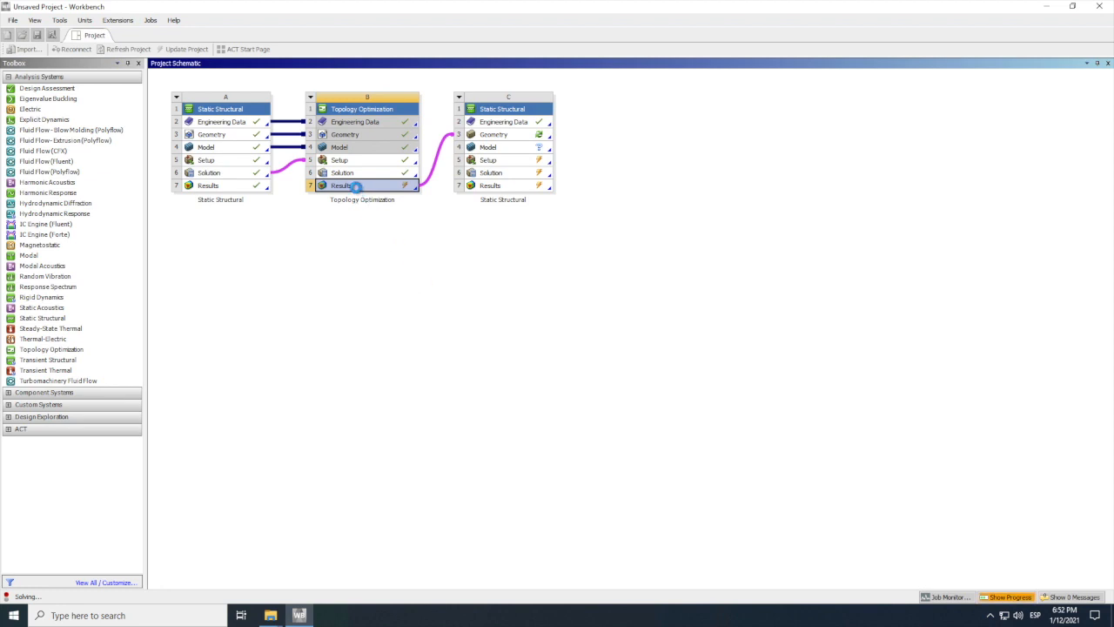
Step: Update the Geometry cell of the validation static structural system C
{"action": "right_click", "coordinate": [487, 134]}
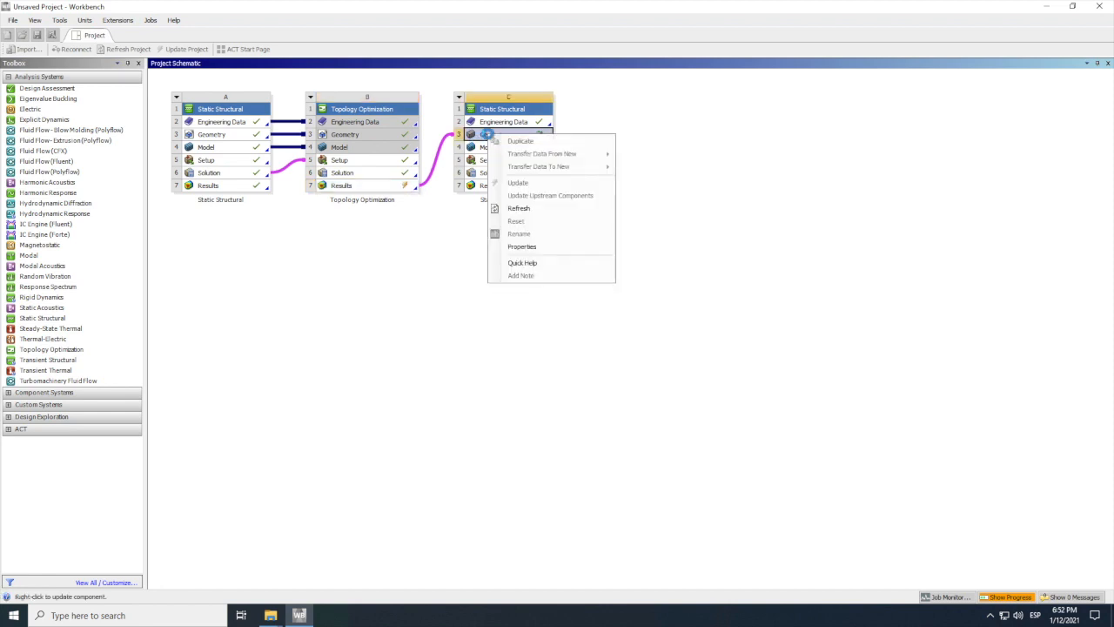
{"action": "left_click", "coordinate": [717, 117]}
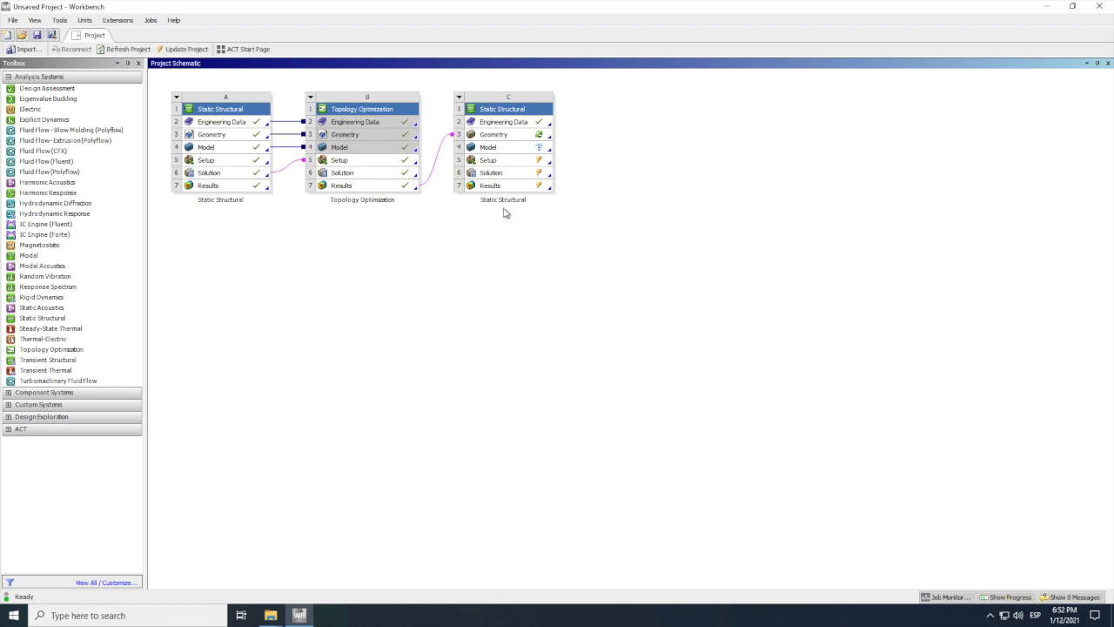
{"action": "right_click", "coordinate": [503, 137]}
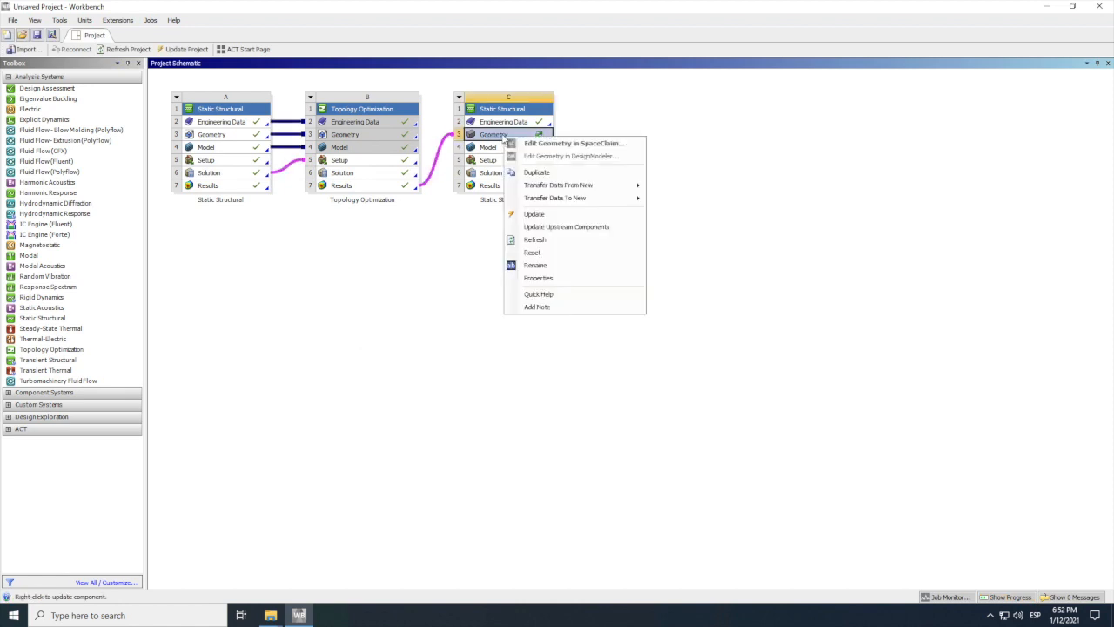
{"action": "left_click", "coordinate": [535, 214]}
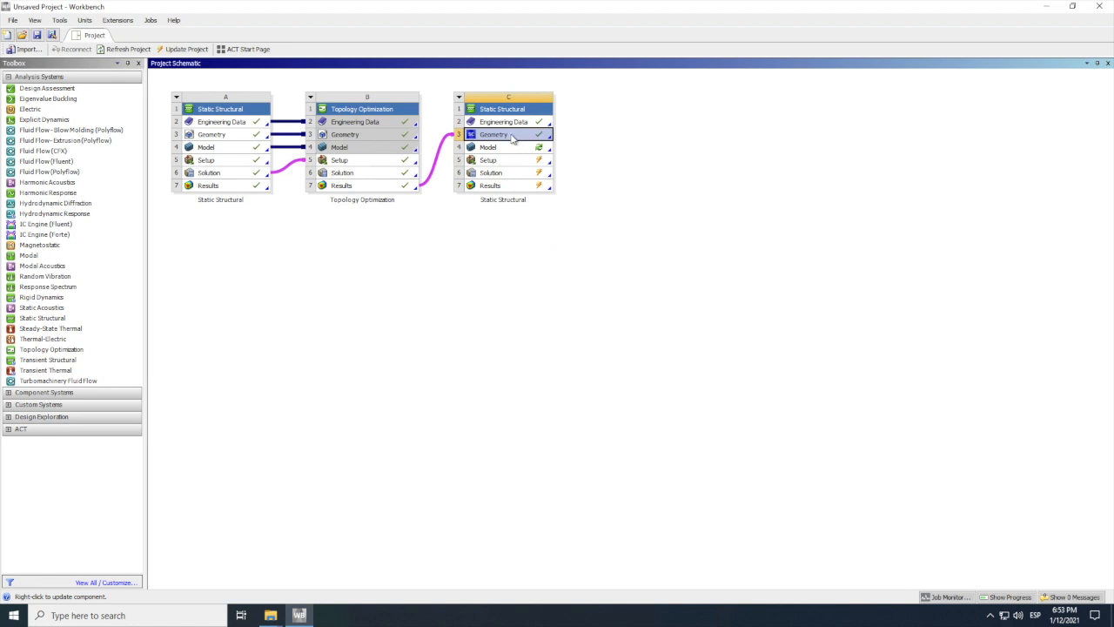
Step: Open system C's geometry in DesignModeler, generate the imported bracket body, and close the editor
{"action": "right_click", "coordinate": [504, 137]}
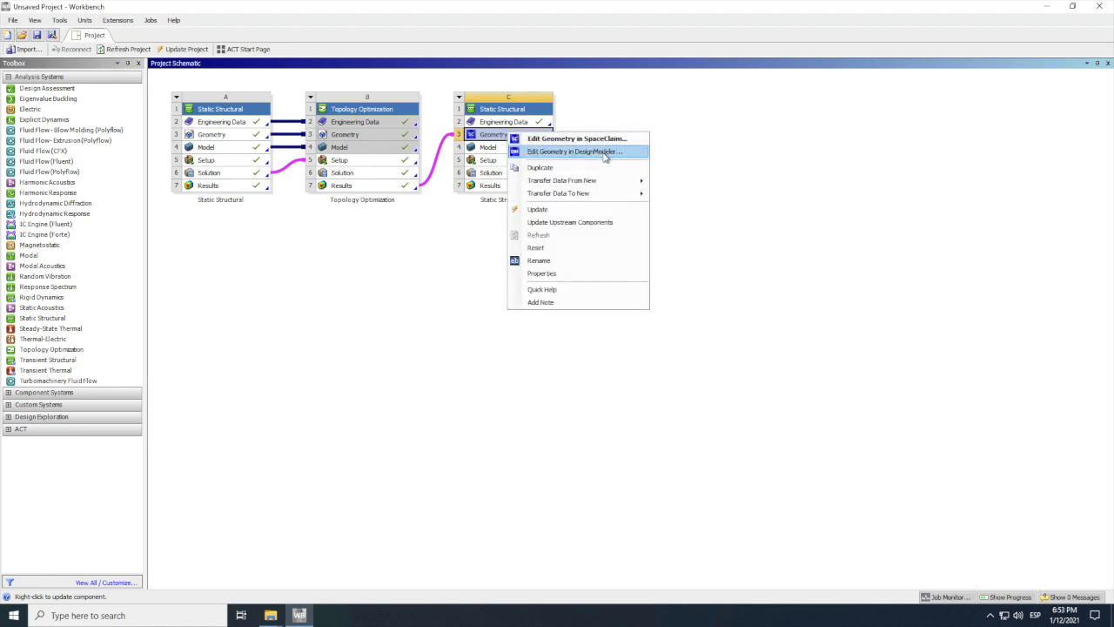
{"action": "left_click", "coordinate": [592, 155]}
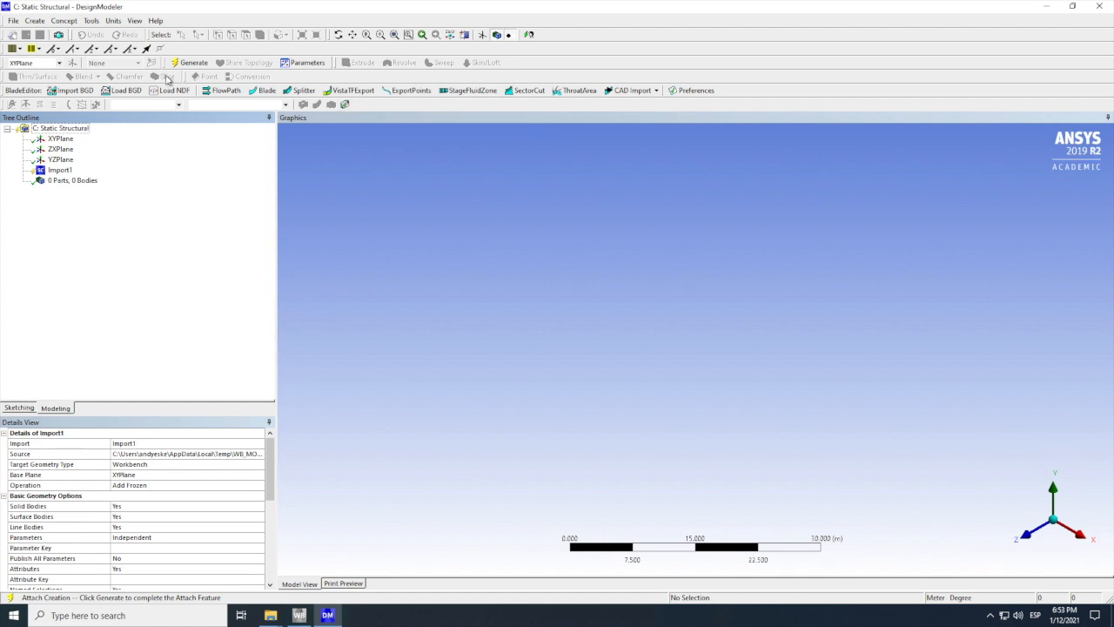
{"action": "left_click", "coordinate": [197, 63]}
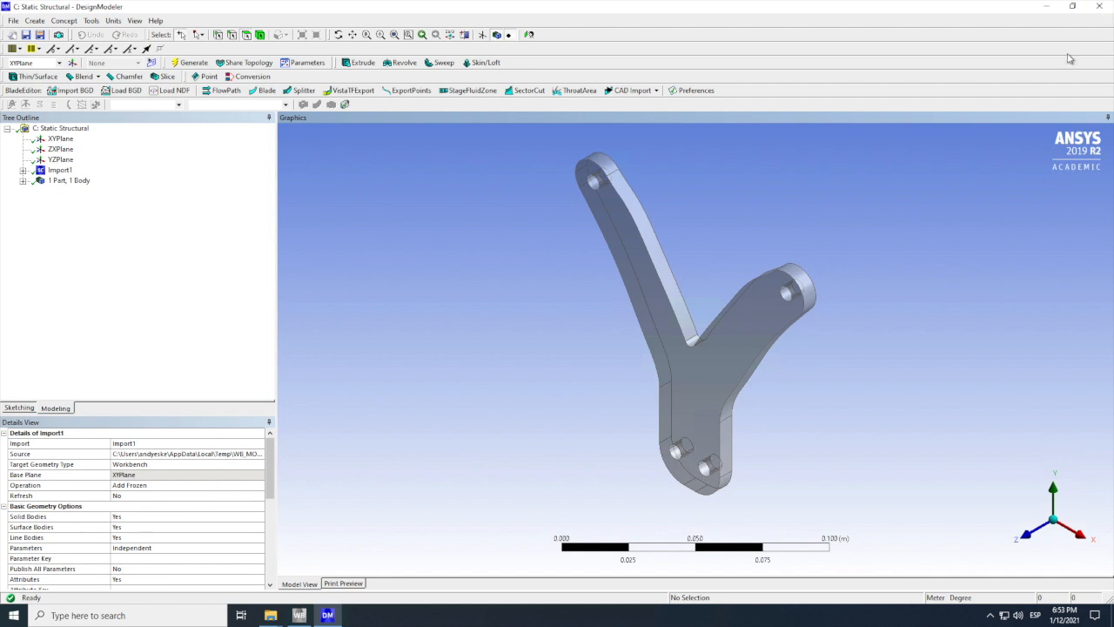
{"action": "left_click", "coordinate": [1103, 7]}
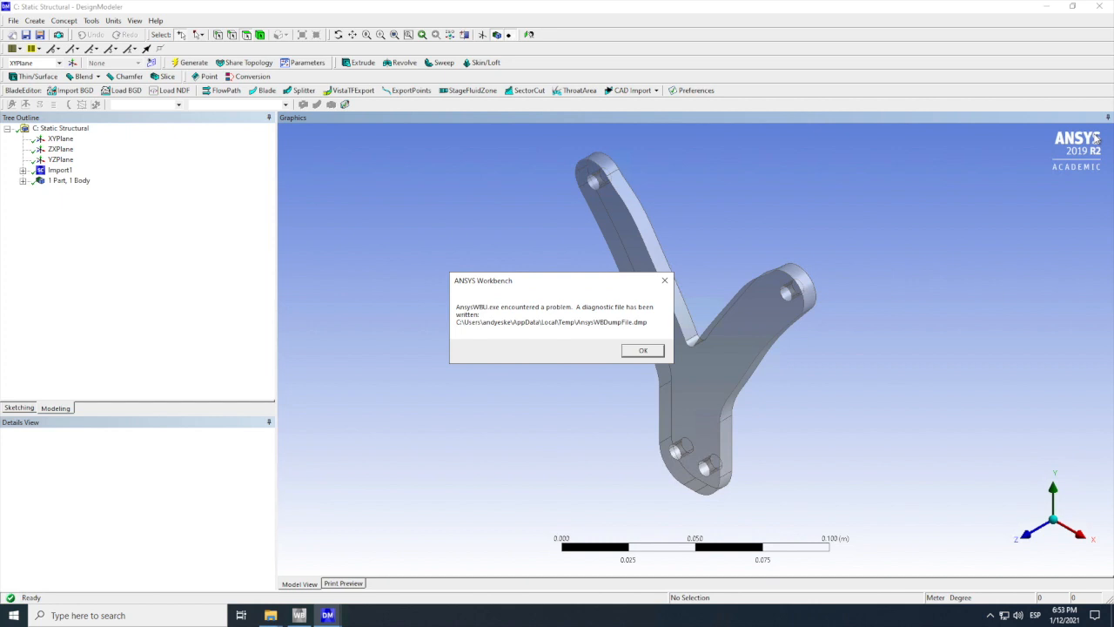
Step: Dismiss the error report, close DesignModeler, and open system C's geometry in SpaceClaim, agreeing to join the SpaceClaim Improvement Program
{"action": "left_click", "coordinate": [648, 350]}
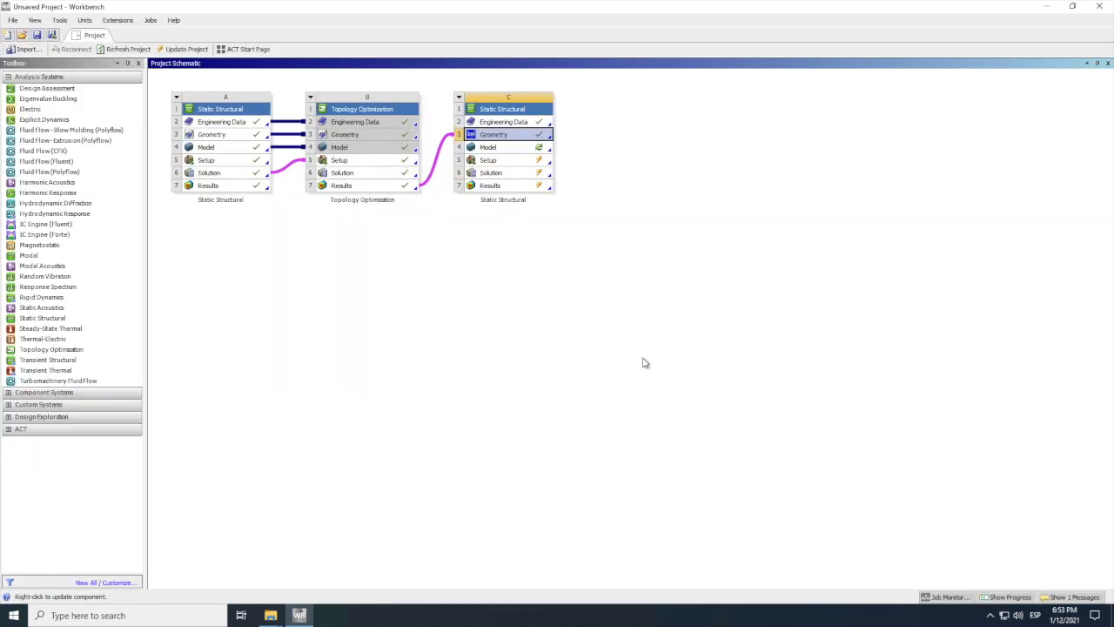
{"action": "double_click", "coordinate": [500, 137]}
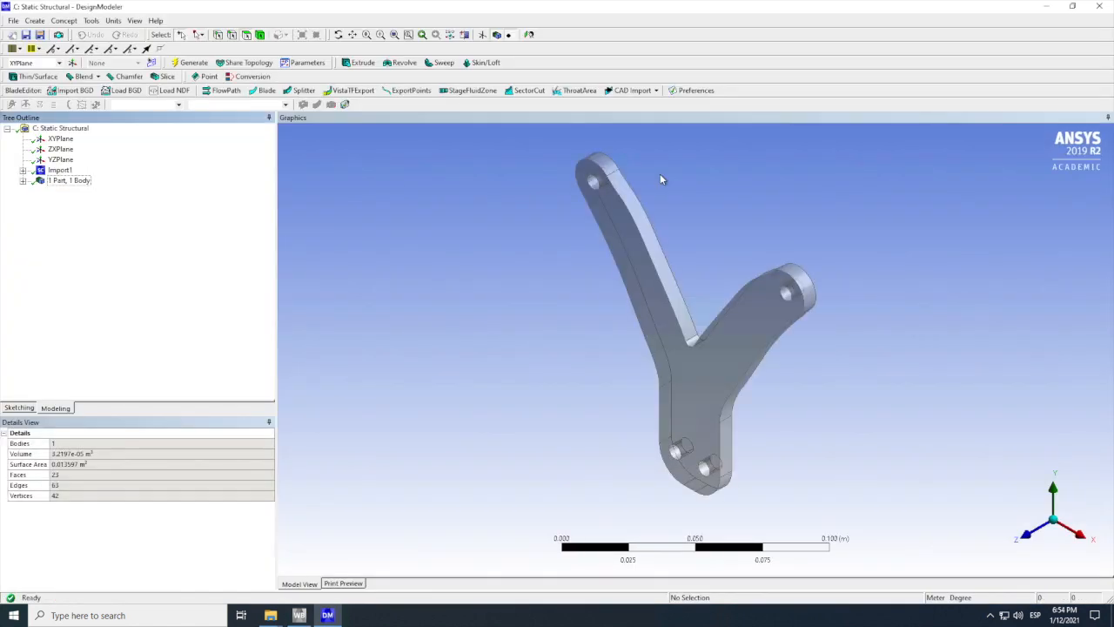
{"action": "left_click", "coordinate": [1100, 6]}
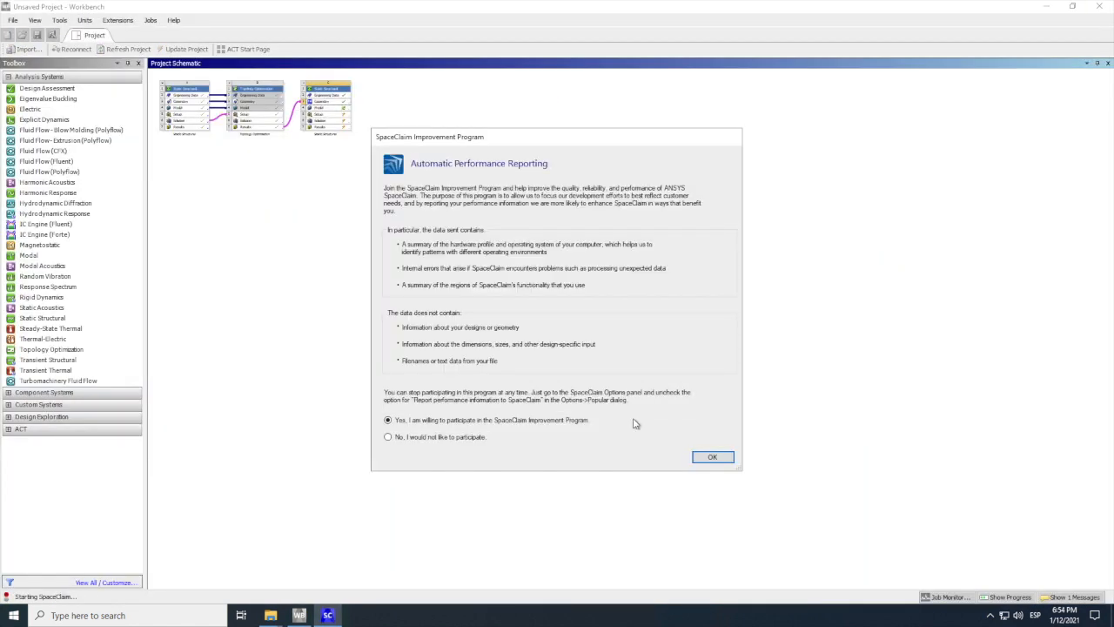
{"action": "left_click", "coordinate": [712, 458]}
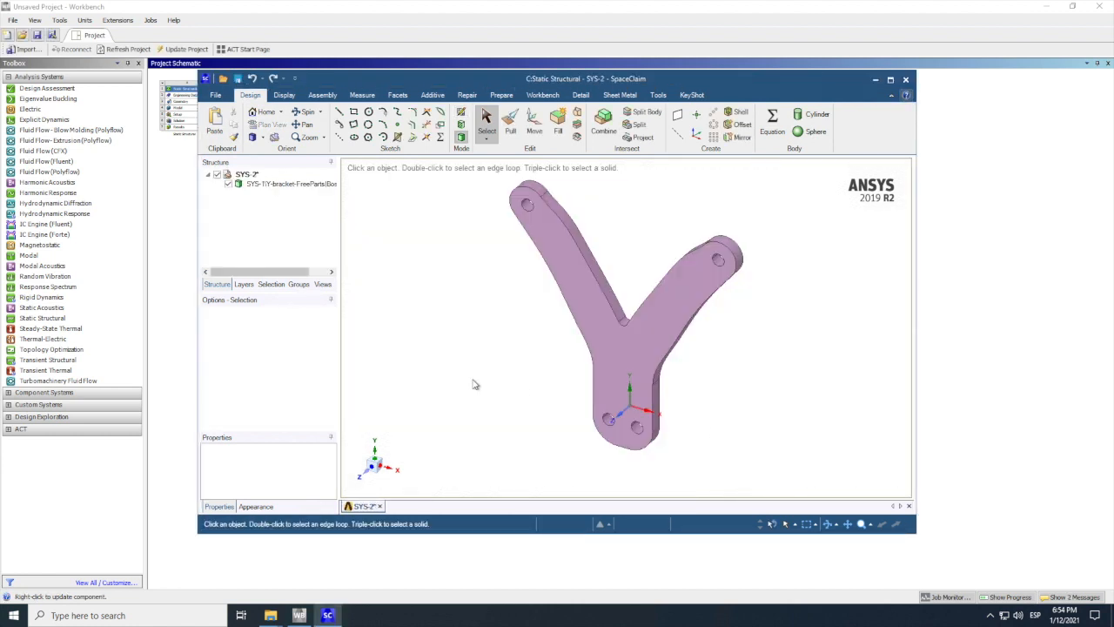
Step: Check the imported Y-bracket body under SYS-2 in the structure tree and close SpaceClaim
{"action": "left_click", "coordinate": [237, 184]}
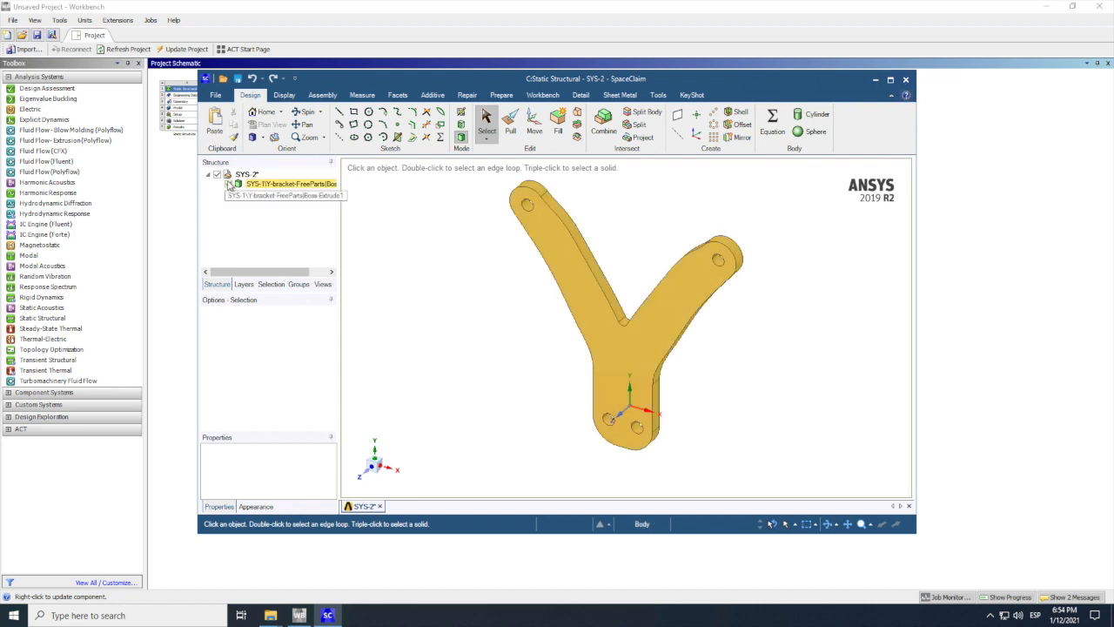
{"action": "left_click", "coordinate": [244, 241]}
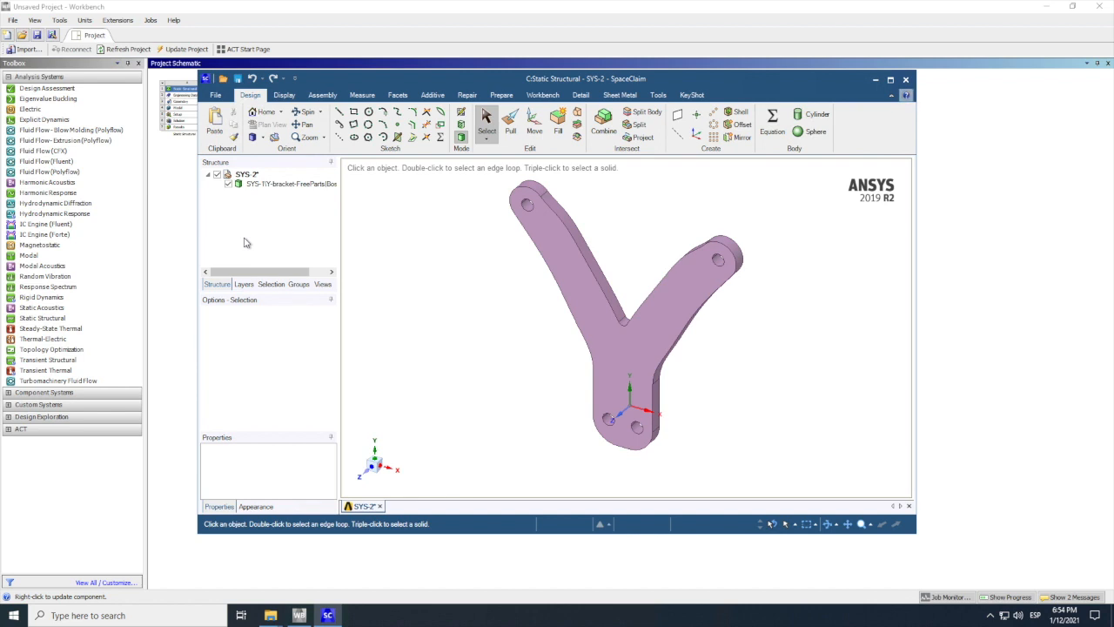
{"action": "left_click", "coordinate": [240, 187]}
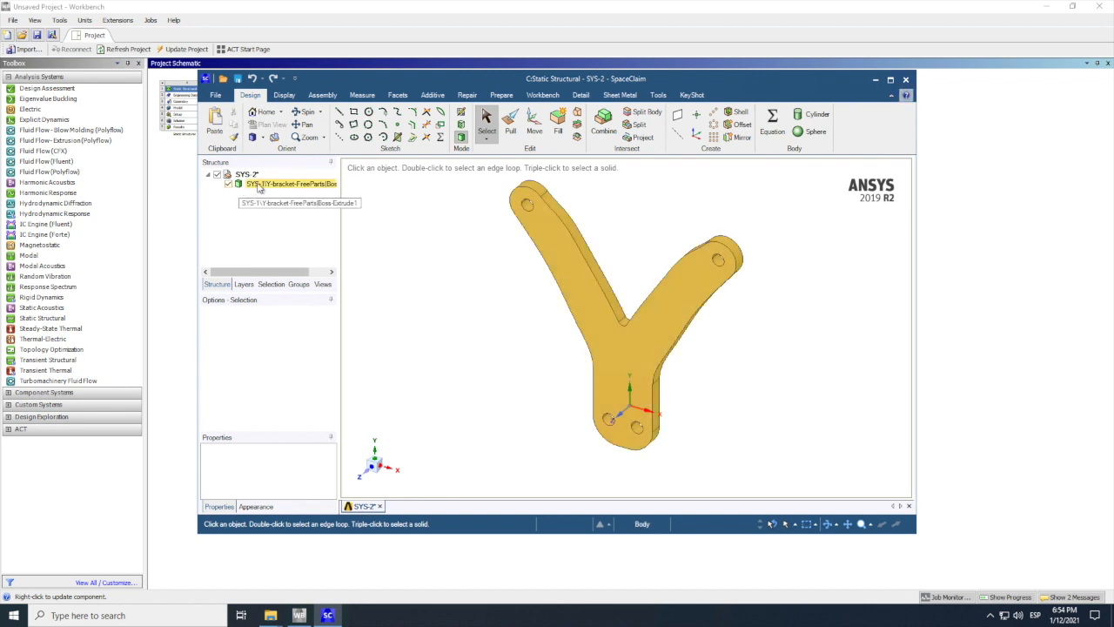
{"action": "left_click", "coordinate": [246, 175]}
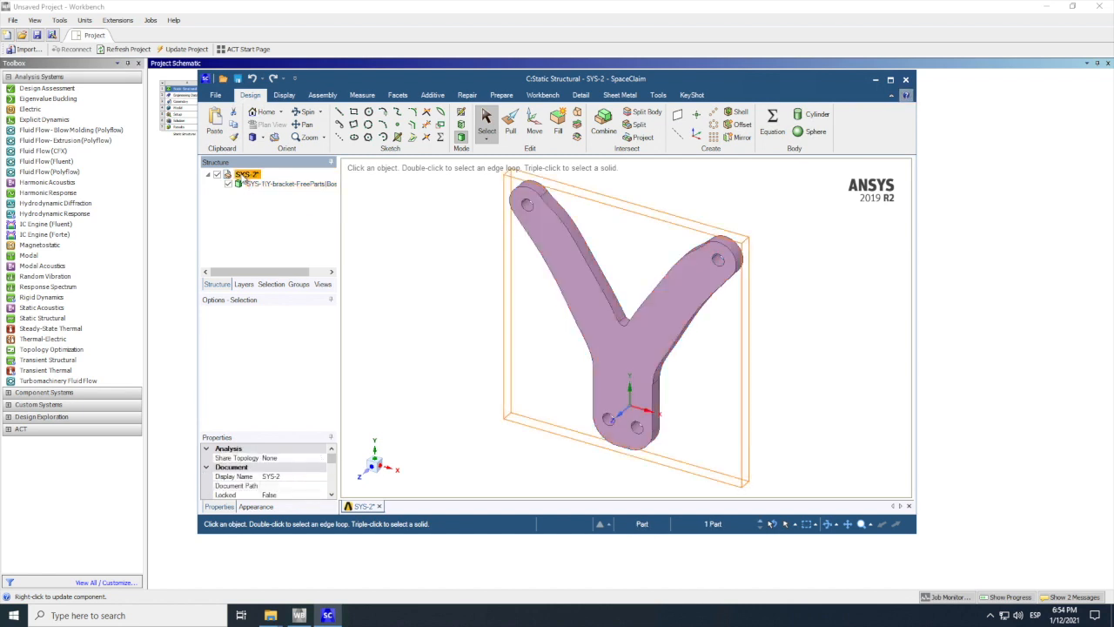
{"action": "left_click", "coordinate": [258, 185]}
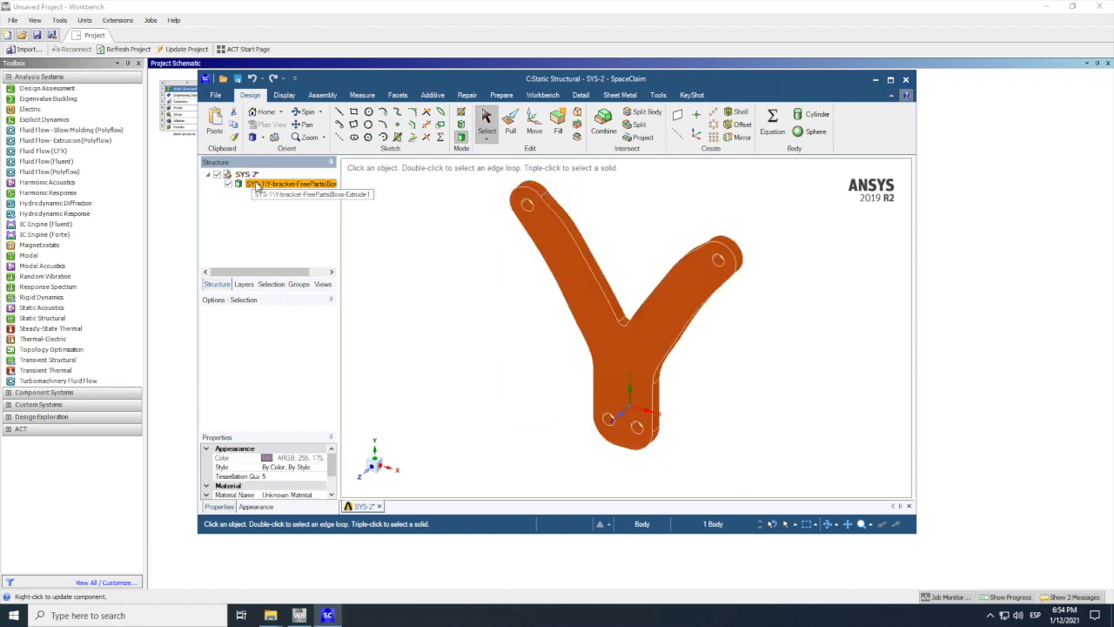
{"action": "left_click", "coordinate": [906, 80]}
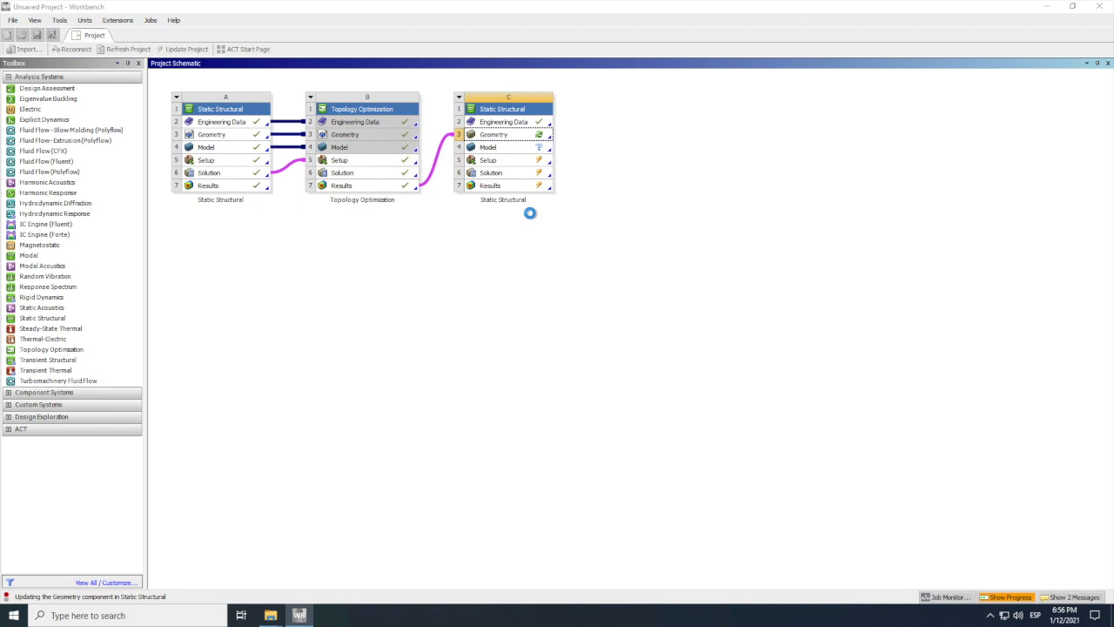
Step: Open system C's geometry in SpaceClaim and examine the optimized faceted bracket overlaid on the original body
{"action": "right_click", "coordinate": [494, 135]}
{"action": "left_click", "coordinate": [595, 145]}
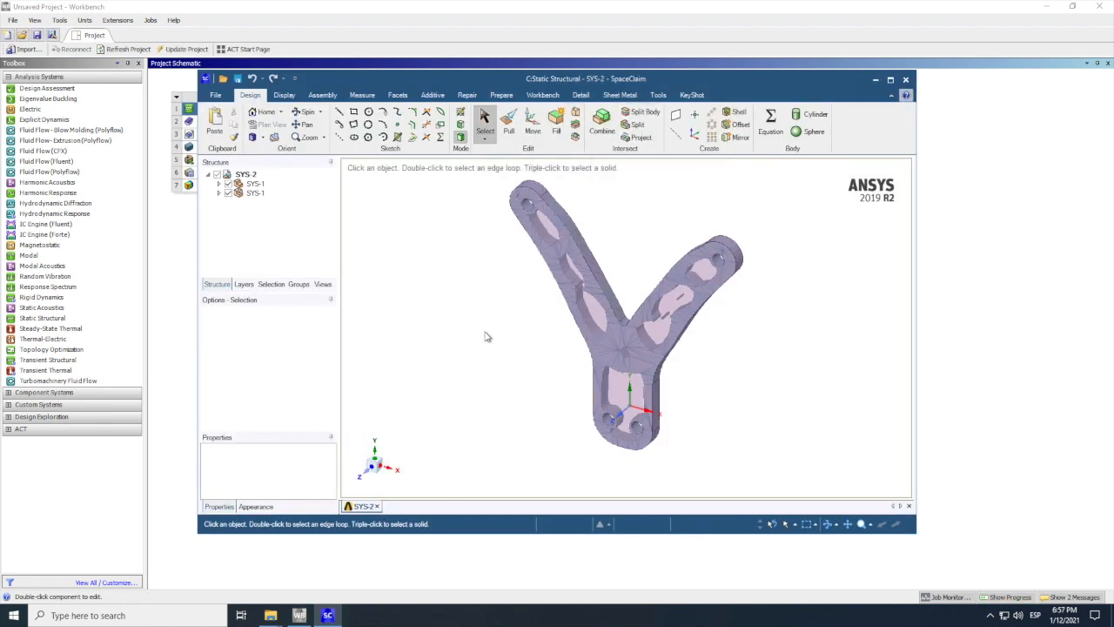
{"action": "scroll", "coordinate": [478, 262], "scroll_direction": "up", "scroll_amount": 2}
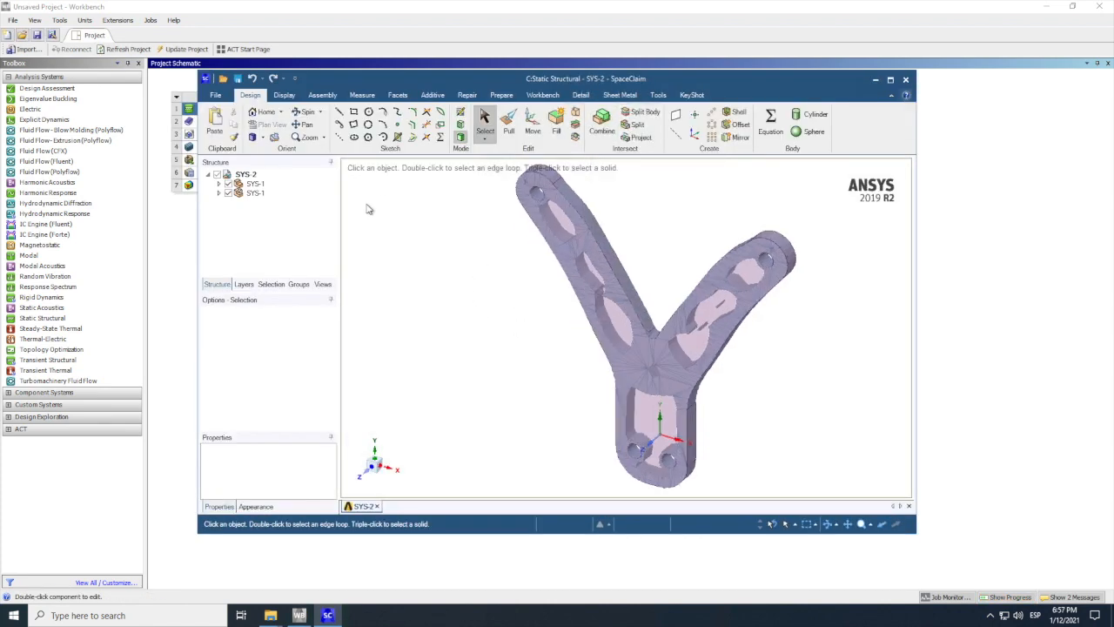
{"action": "left_click", "coordinate": [640, 323]}
{"action": "left_click", "coordinate": [525, 340]}
{"action": "scroll", "coordinate": [601, 361], "scroll_direction": "down", "scroll_amount": 2}
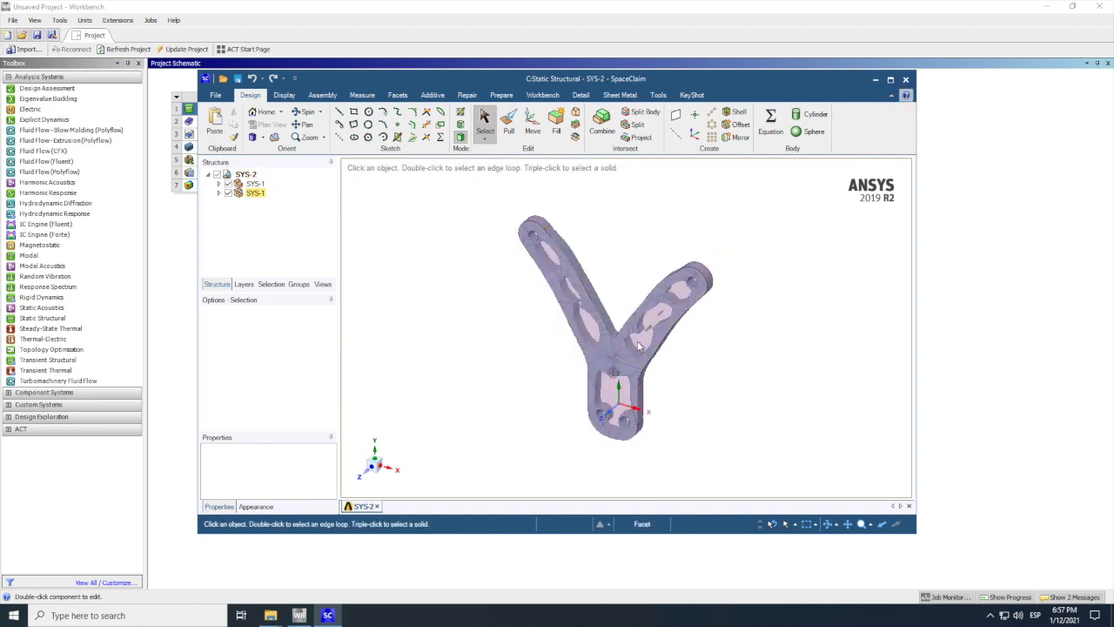
{"action": "scroll", "coordinate": [544, 309], "scroll_direction": "up", "scroll_amount": 2}
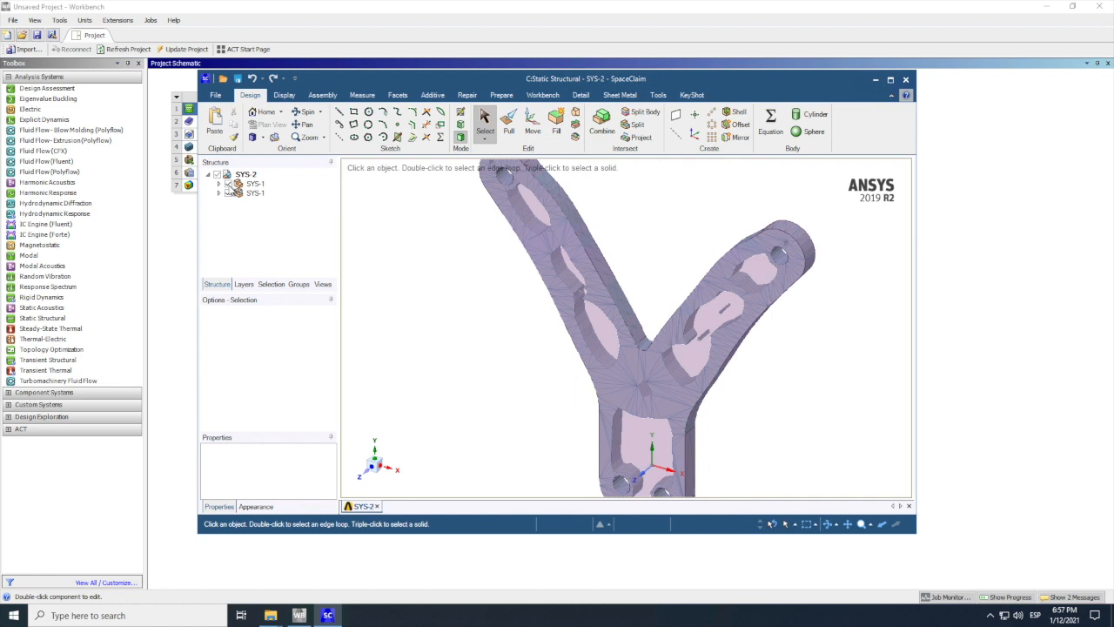
Step: Hide the first SYS-1 component holding the original solid and rotate the optimized faceted bracket to a frontal view
{"action": "left_click", "coordinate": [228, 184]}
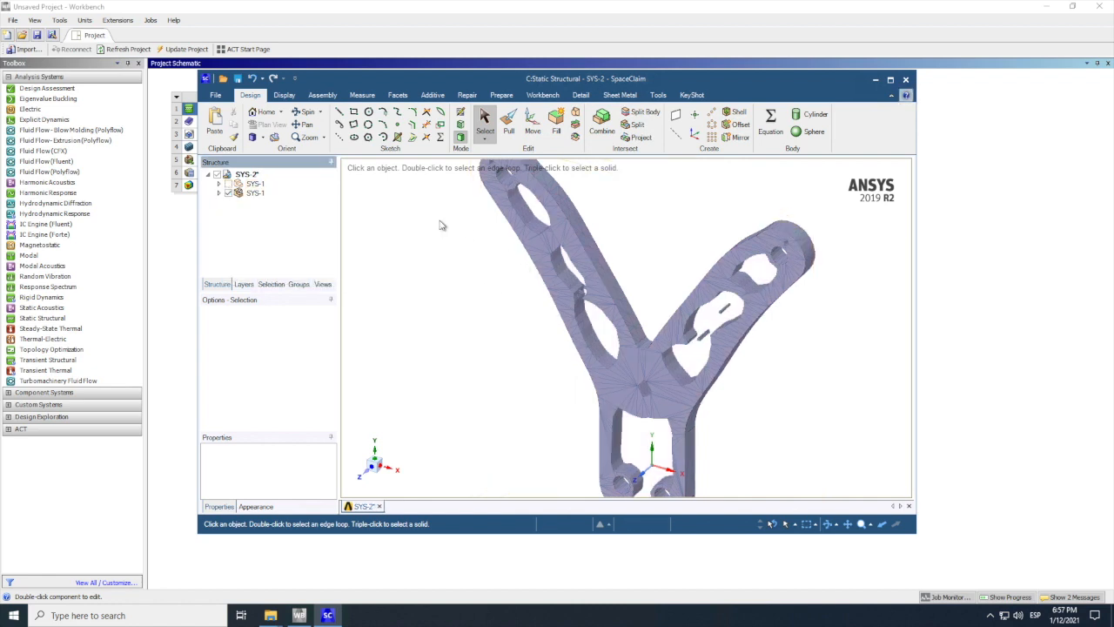
{"action": "left_click", "coordinate": [246, 174]}
{"action": "key", "text": "z"}
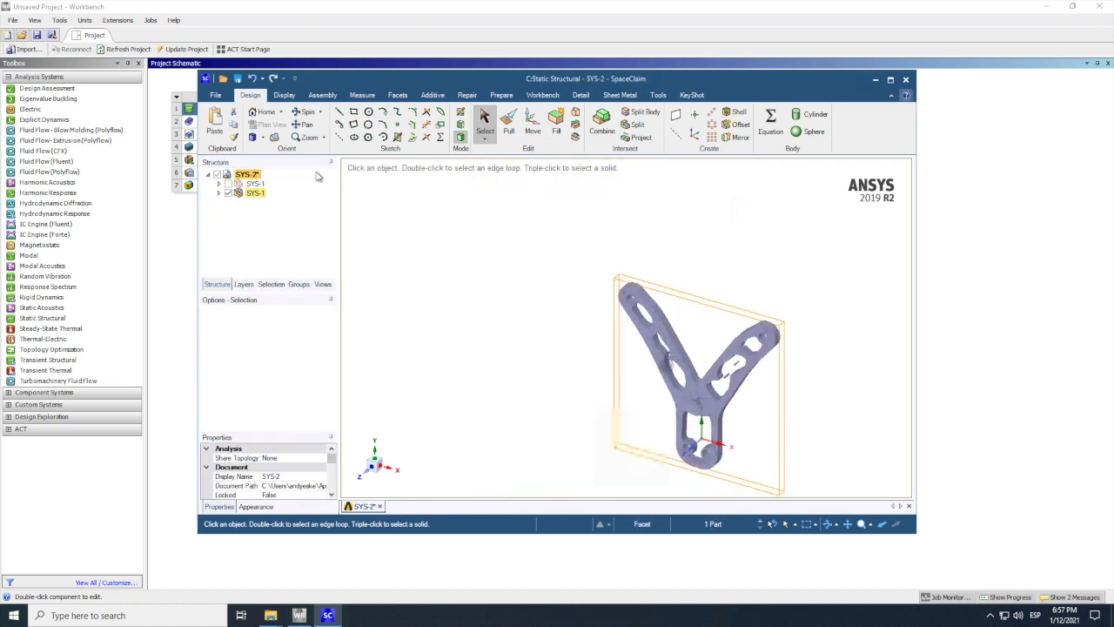
{"action": "scroll", "coordinate": [468, 385], "scroll_direction": "down", "scroll_amount": 5}
{"action": "left_click", "coordinate": [302, 112]}
{"action": "left_click_drag", "start_coordinate": [477, 361], "coordinate": [523, 392]}
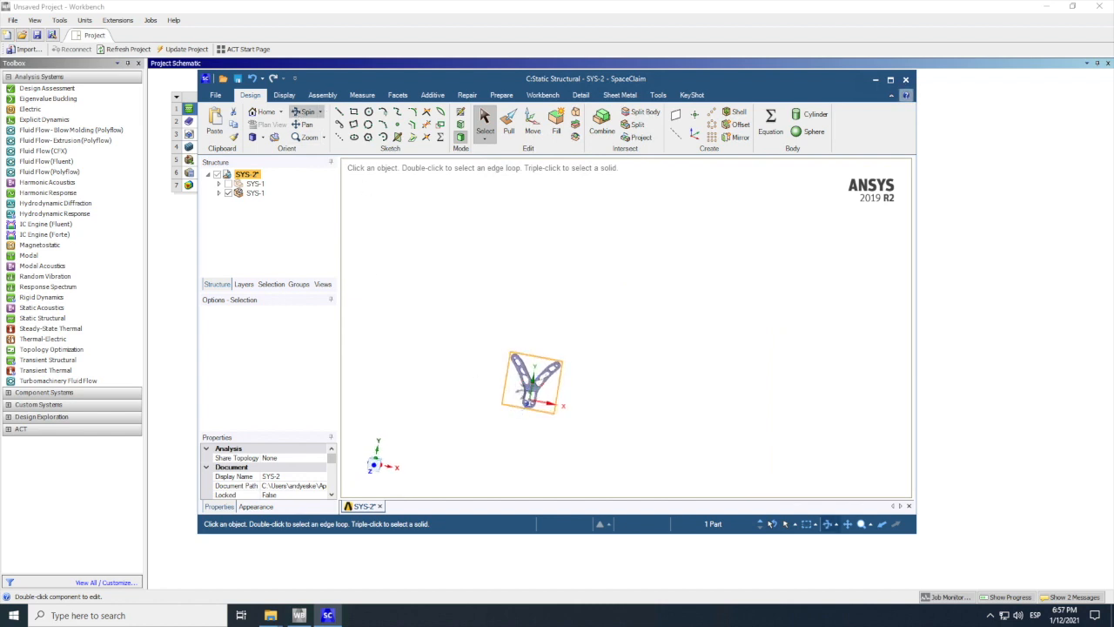
{"action": "scroll", "coordinate": [526, 388], "scroll_direction": "up", "scroll_amount": 5}
{"action": "mouse_move", "coordinate": [659, 386]}
{"action": "left_mouse_down"}
{"action": "mouse_move", "coordinate": [654, 357]}
{"action": "mouse_move", "coordinate": [691, 361]}
{"action": "mouse_move", "coordinate": [679, 391]}
{"action": "mouse_move", "coordinate": [653, 357]}
{"action": "mouse_move", "coordinate": [649, 316]}
{"action": "mouse_move", "coordinate": [679, 328]}
{"action": "mouse_move", "coordinate": [679, 388]}
{"action": "mouse_move", "coordinate": [661, 378]}
{"action": "mouse_move", "coordinate": [659, 323]}
{"action": "mouse_move", "coordinate": [699, 316]}
{"action": "mouse_move", "coordinate": [706, 328]}
{"action": "mouse_move", "coordinate": [705, 393]}
{"action": "mouse_move", "coordinate": [691, 406]}
{"action": "mouse_move", "coordinate": [675, 372]}
{"action": "left_mouse_up"}
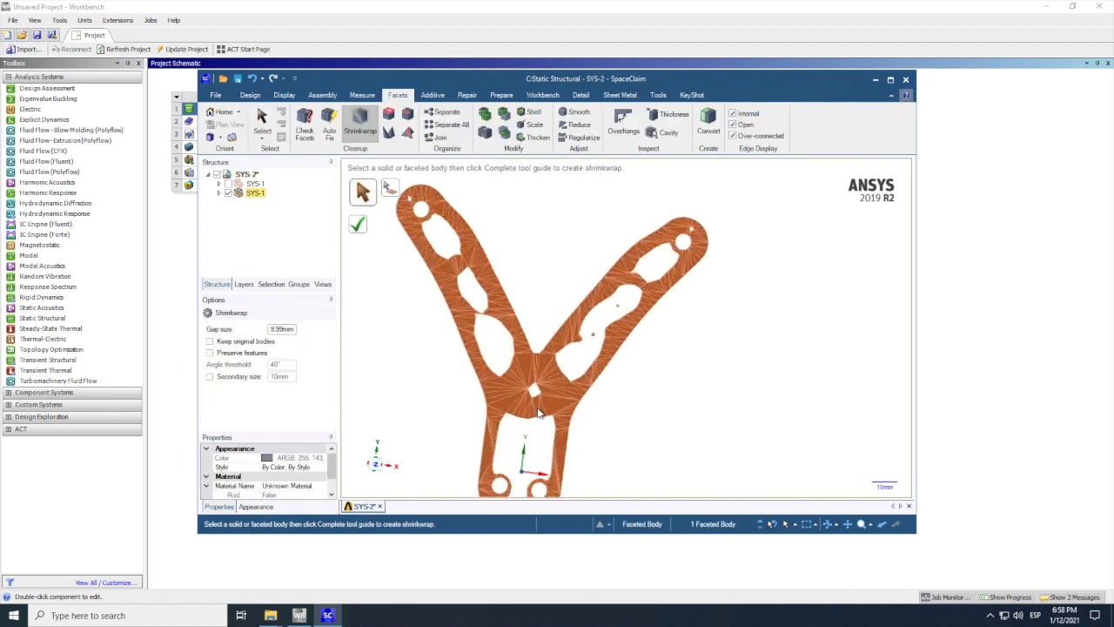
Step: Shrinkwrap the optimized faceted bracket with a gap size of 1 mm
{"action": "scroll", "coordinate": [351, 291], "scroll_direction": "up", "scroll_amount": 5}
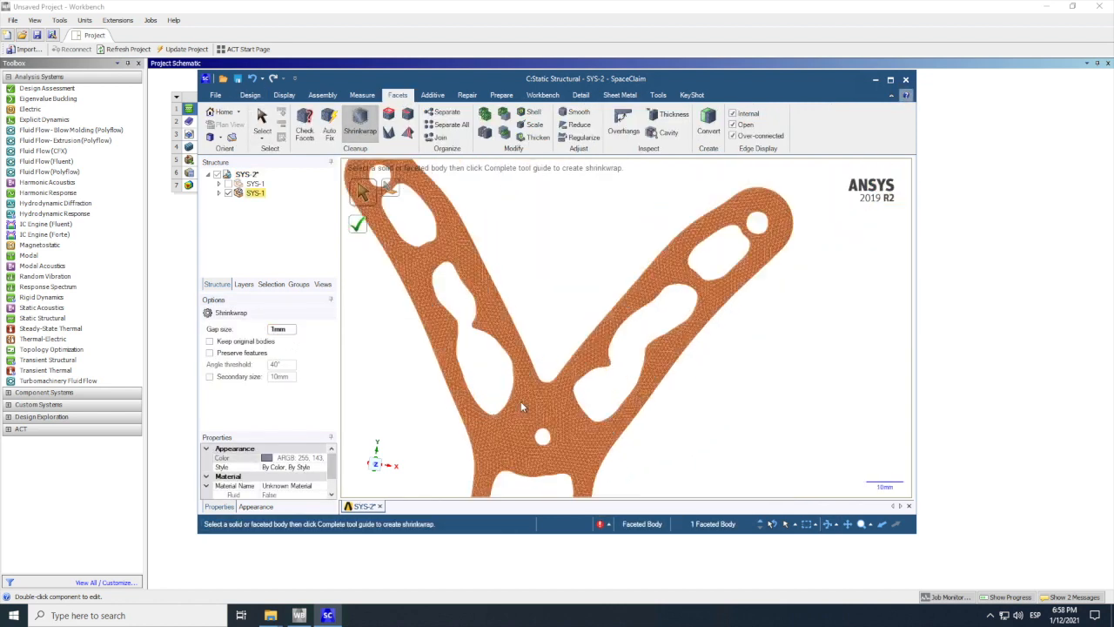
{"action": "scroll", "coordinate": [520, 403], "scroll_direction": "up", "scroll_amount": 2}
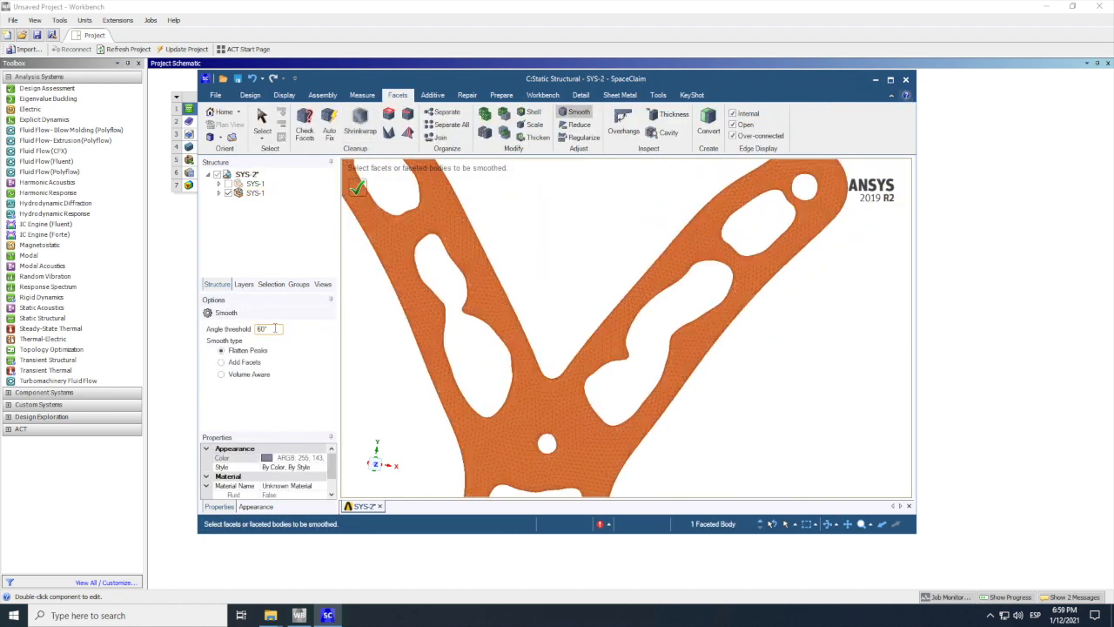
{"action": "scroll", "coordinate": [364, 194], "scroll_direction": "up", "scroll_amount": 5}
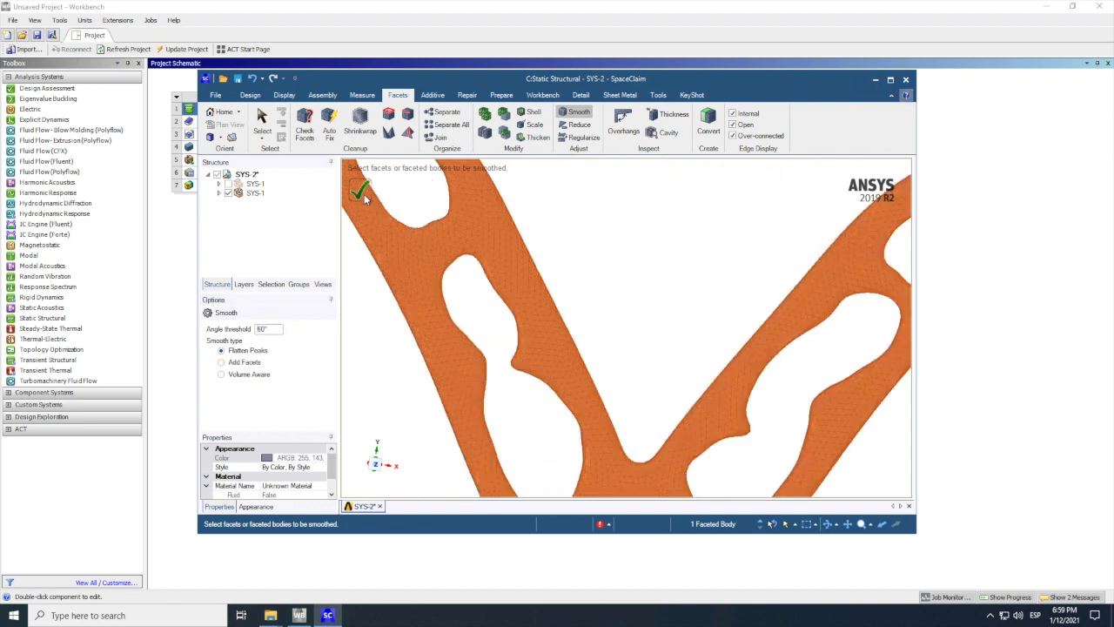
Step: Smooth the faceted bracket with a 60° angle threshold, using Flatten Peaks followed by the Volume Aware type
{"action": "scroll", "coordinate": [560, 268], "scroll_direction": "down", "scroll_amount": 5}
{"action": "left_click", "coordinate": [560, 268]}
{"action": "scroll", "coordinate": [609, 369], "scroll_direction": "up", "scroll_amount": 2}
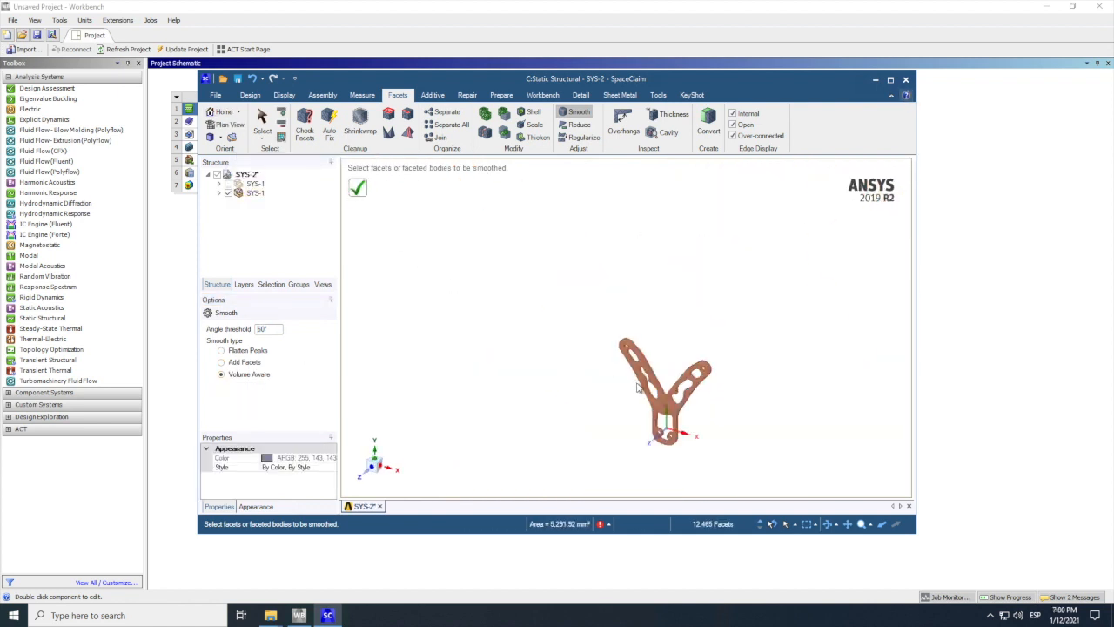
{"action": "scroll", "coordinate": [639, 387], "scroll_direction": "up", "scroll_amount": 1}
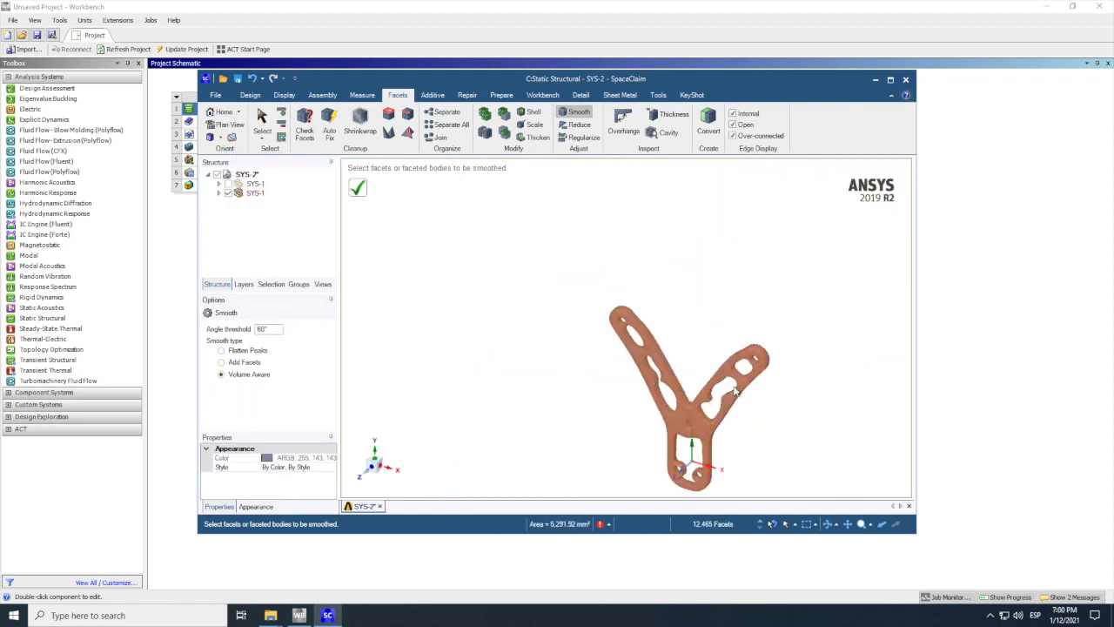
Step: Examine the smoothed bracket's facets and cutout edges up close and as a whole, and close SpaceClaim
{"action": "scroll", "coordinate": [734, 393], "scroll_direction": "up", "scroll_amount": 3}
{"action": "scroll", "coordinate": [728, 388], "scroll_direction": "up", "scroll_amount": 2}
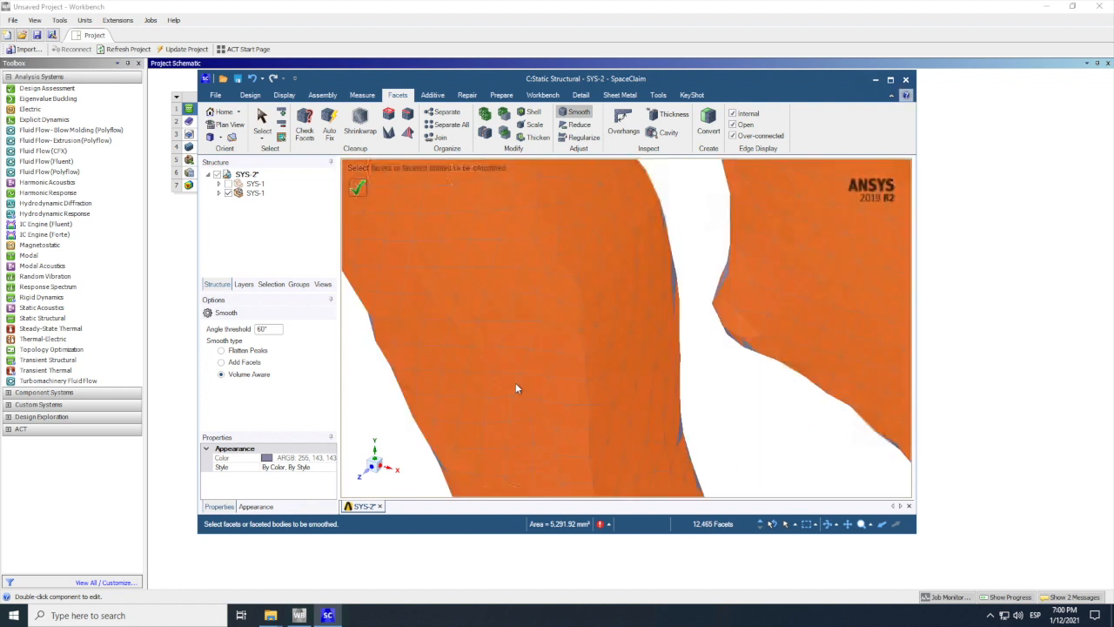
{"action": "scroll", "coordinate": [514, 388], "scroll_direction": "down", "scroll_amount": 1}
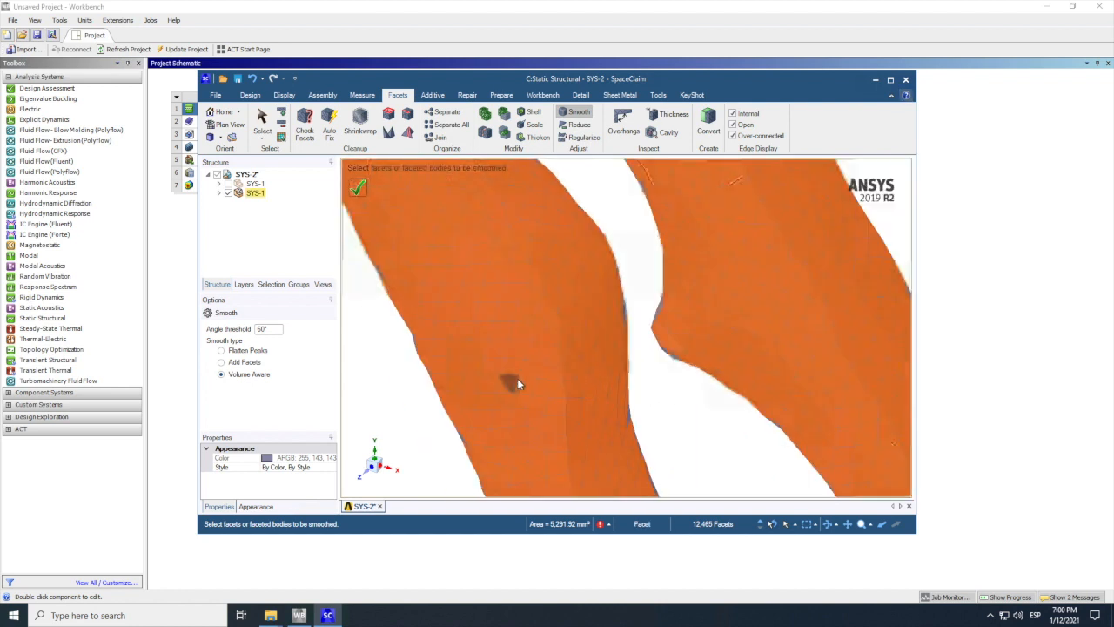
{"action": "scroll", "coordinate": [517, 380], "scroll_direction": "down", "scroll_amount": 6}
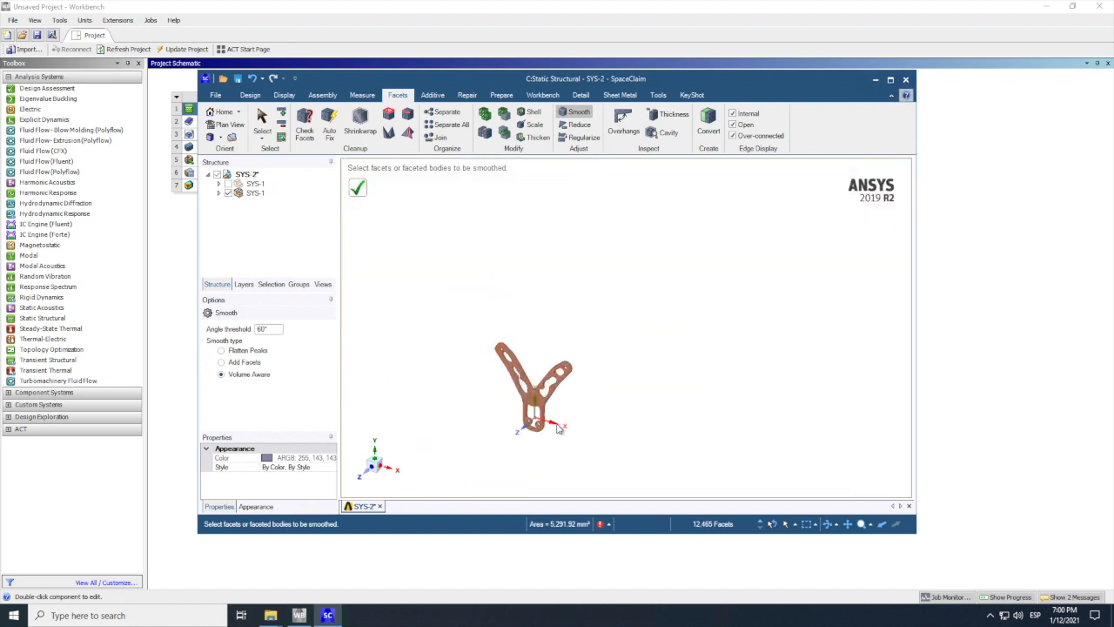
{"action": "scroll", "coordinate": [558, 427], "scroll_direction": "up", "scroll_amount": 2}
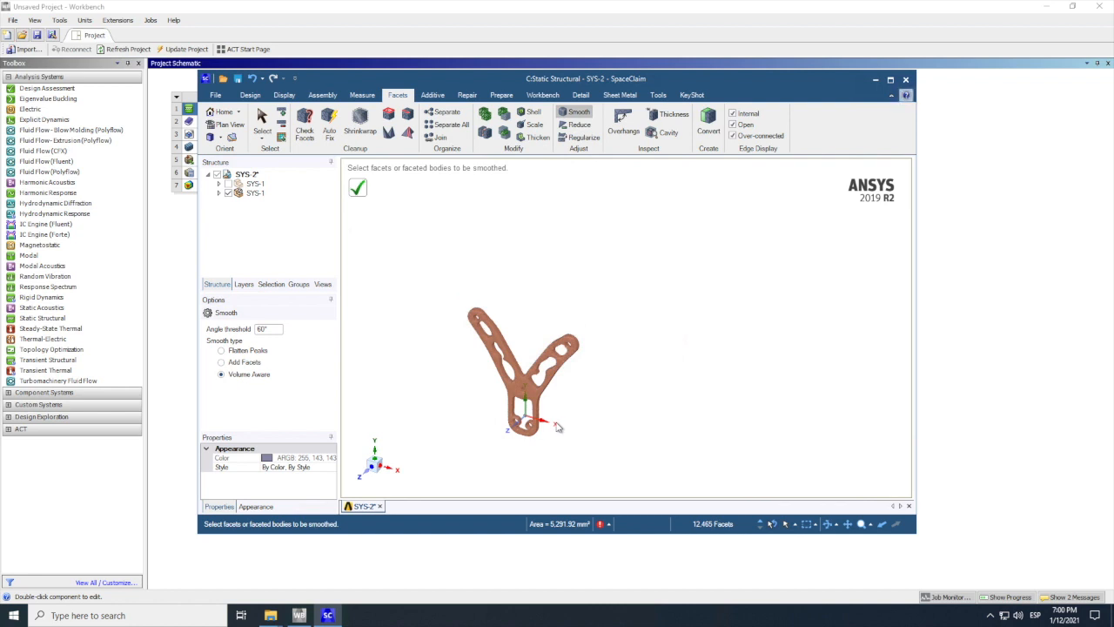
{"action": "scroll", "coordinate": [475, 355], "scroll_direction": "up", "scroll_amount": 1}
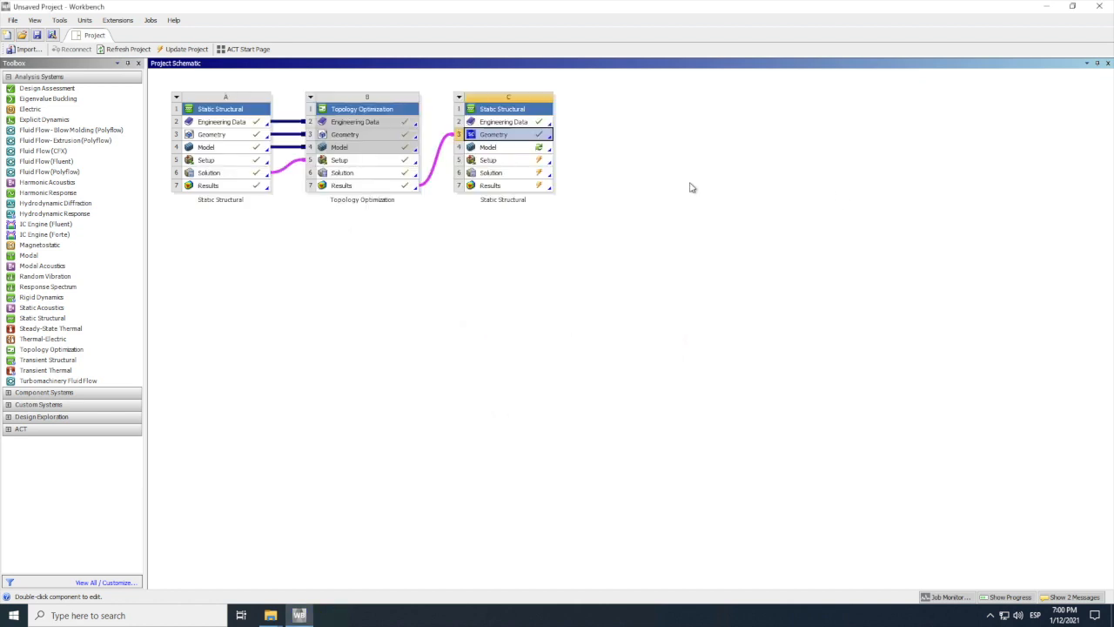
Step: Open system C's Model in Mechanical, re-reading the upstream data, and close the usage tips
{"action": "right_click", "coordinate": [500, 146]}
{"action": "left_click", "coordinate": [529, 152]}
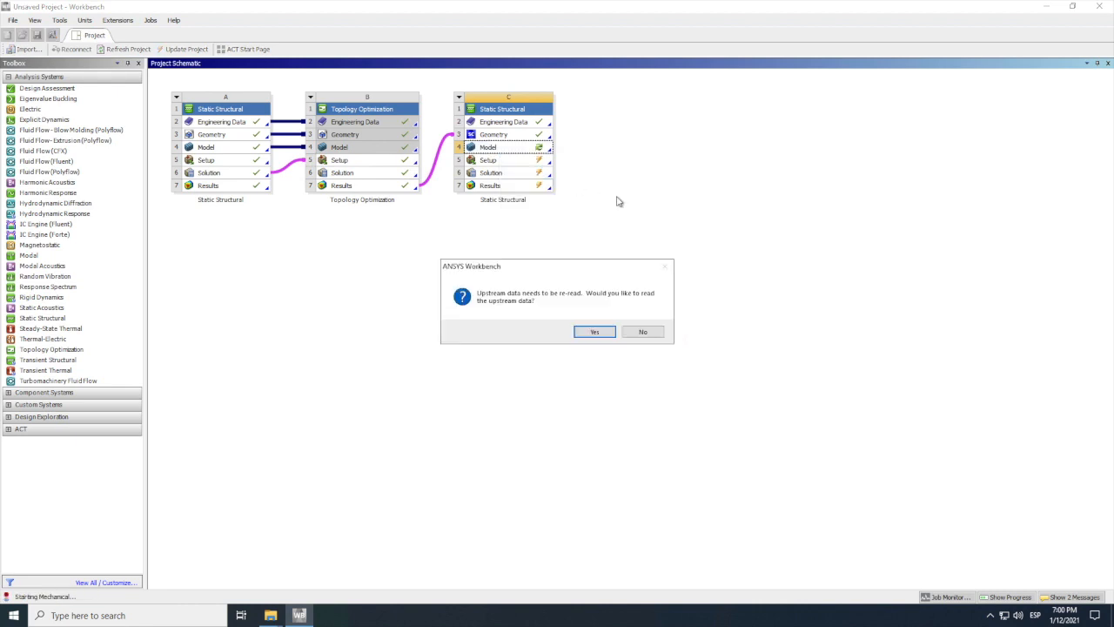
{"action": "left_click", "coordinate": [610, 335]}
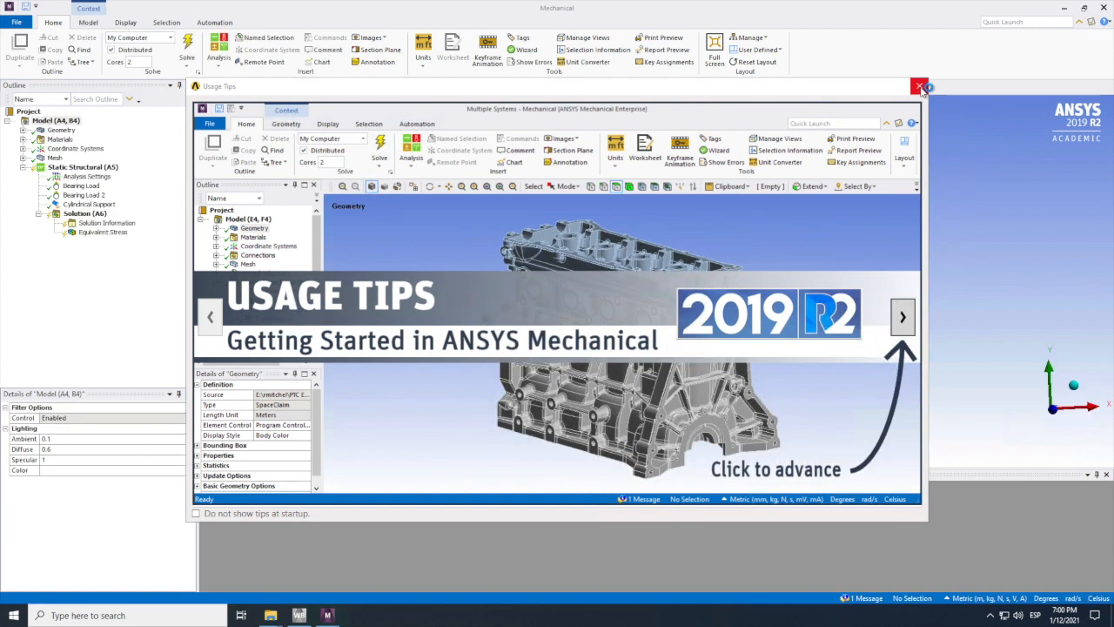
{"action": "left_click", "coordinate": [921, 87]}
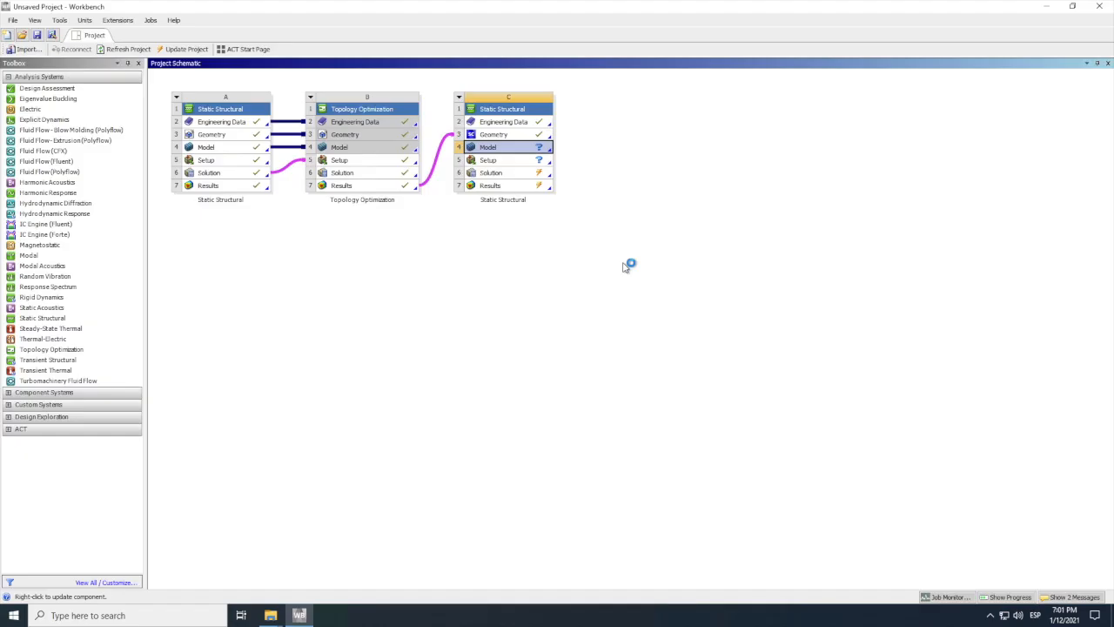
Step: Reopen system C's geometry in SpaceClaim, delete the hidden first SYS-1 component with the original solid, and close SpaceClaim
{"action": "right_click", "coordinate": [511, 135]}
{"action": "left_click", "coordinate": [608, 147]}
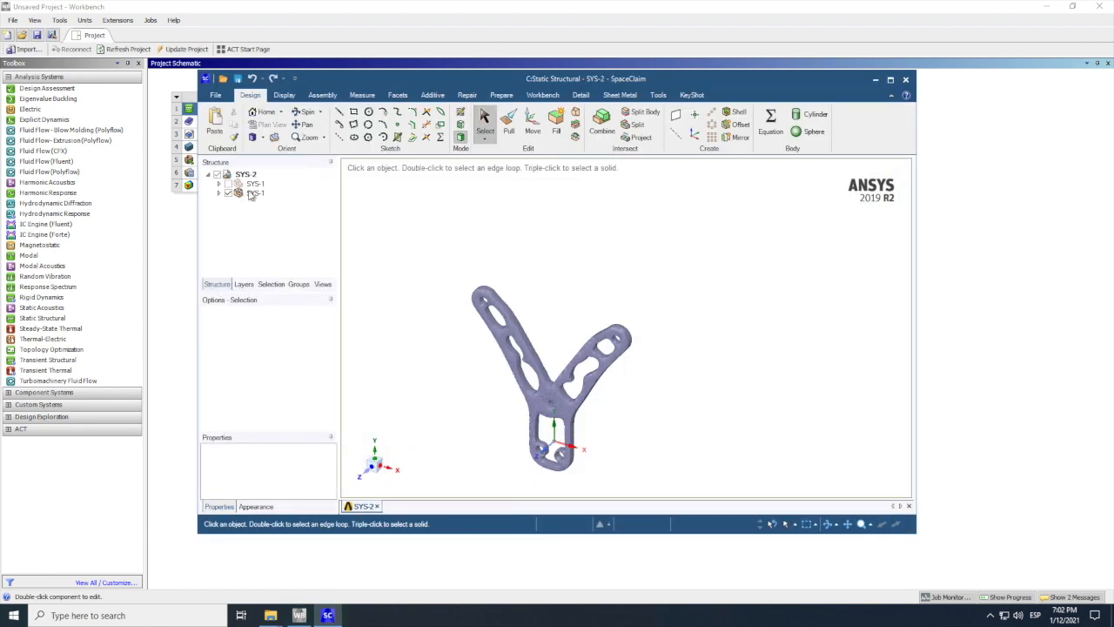
{"action": "left_click", "coordinate": [255, 184]}
{"action": "right_click", "coordinate": [260, 185]}
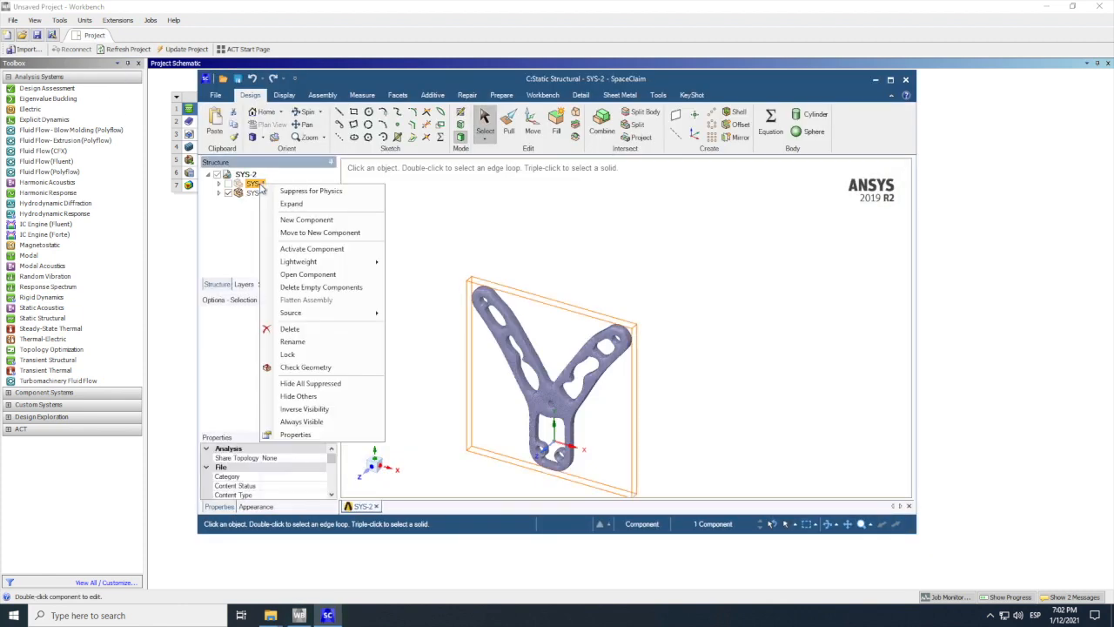
{"action": "left_click", "coordinate": [297, 332]}
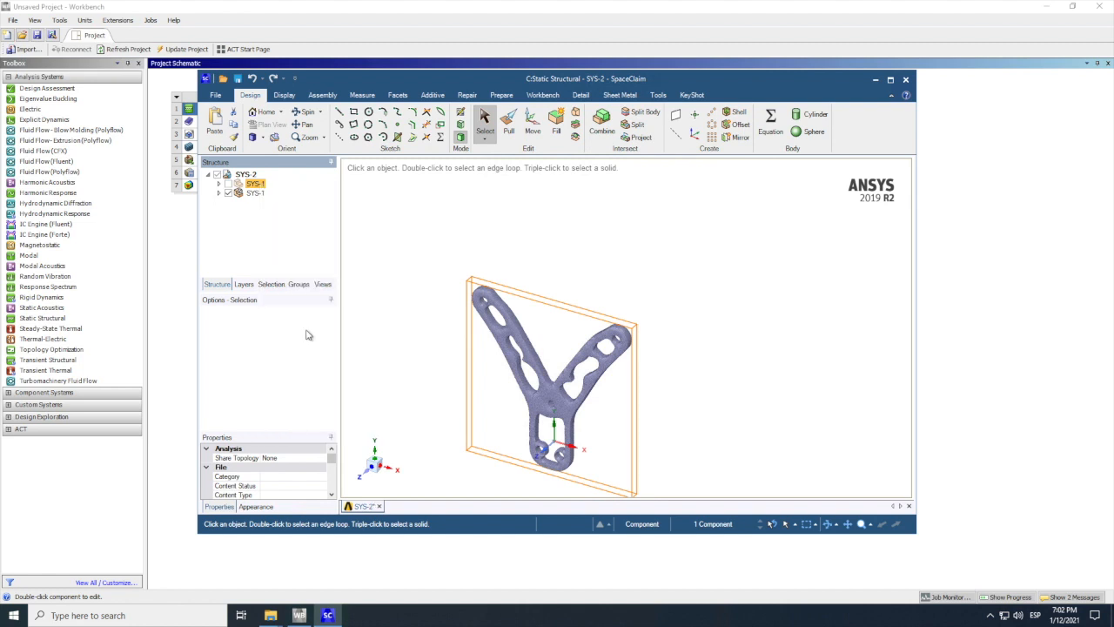
{"action": "left_click", "coordinate": [909, 80]}
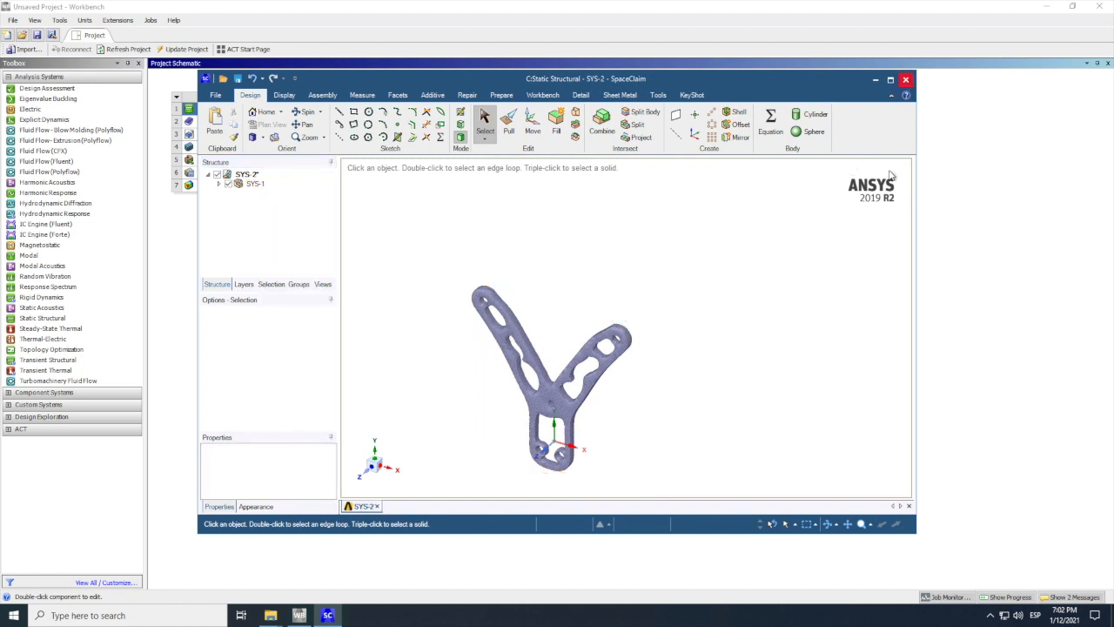
Step: Reload system C's Model in Mechanical, re-reading the upstream data from the cleaned geometry
{"action": "right_click", "coordinate": [507, 148]}
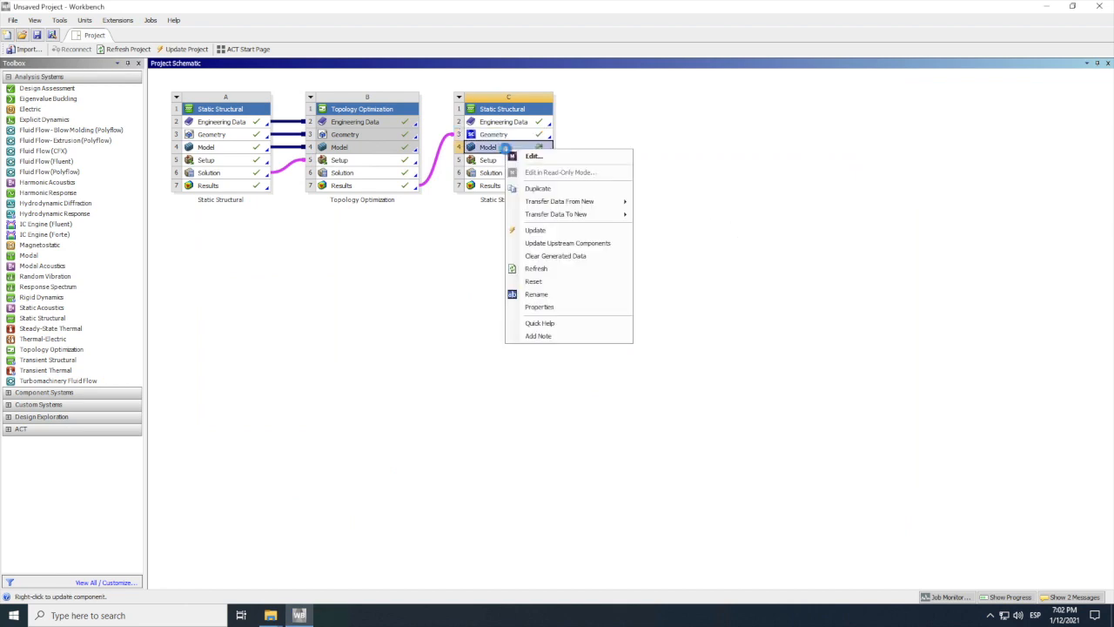
{"action": "left_click", "coordinate": [550, 157]}
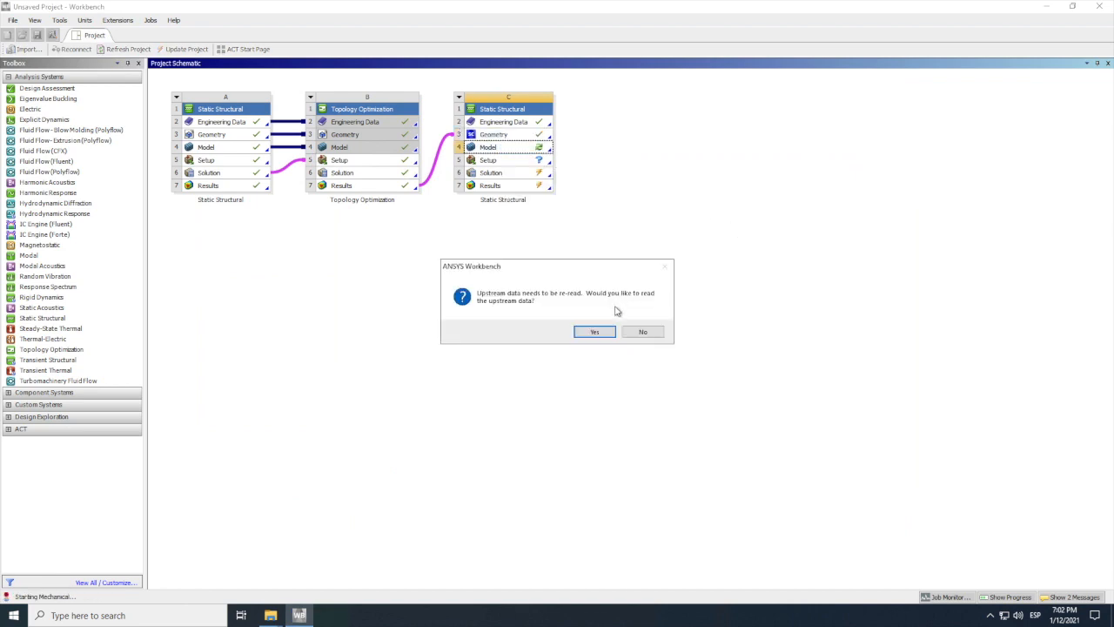
{"action": "left_click", "coordinate": [602, 334]}
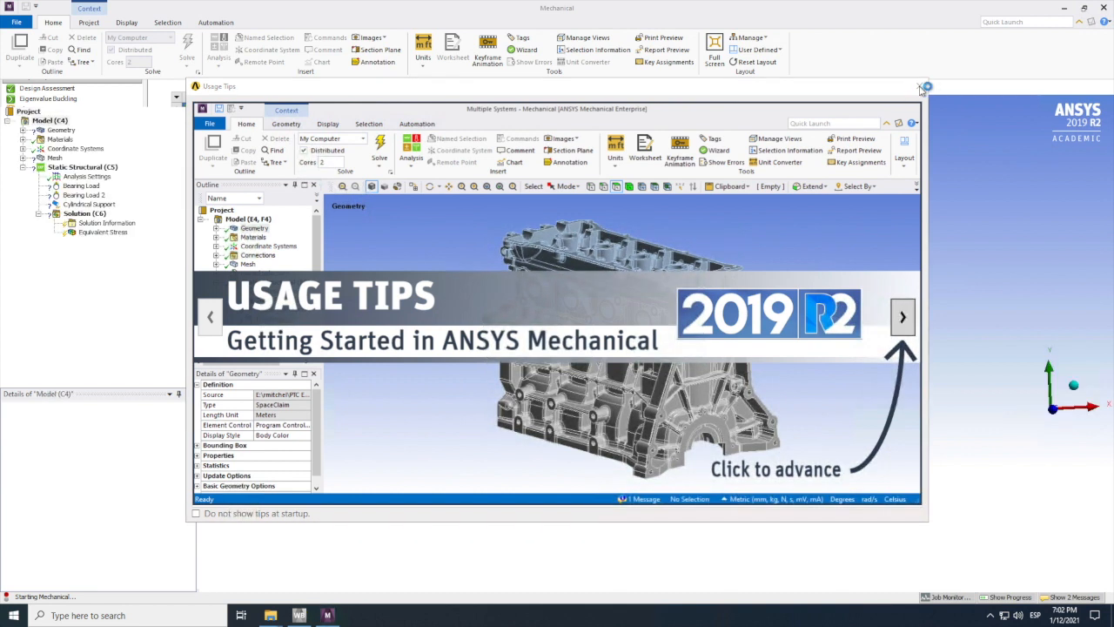
Step: Close the usage tips, reopen system C's Model from the project schematic, and open the topology optimization results in Mechanical
{"action": "left_click", "coordinate": [921, 87]}
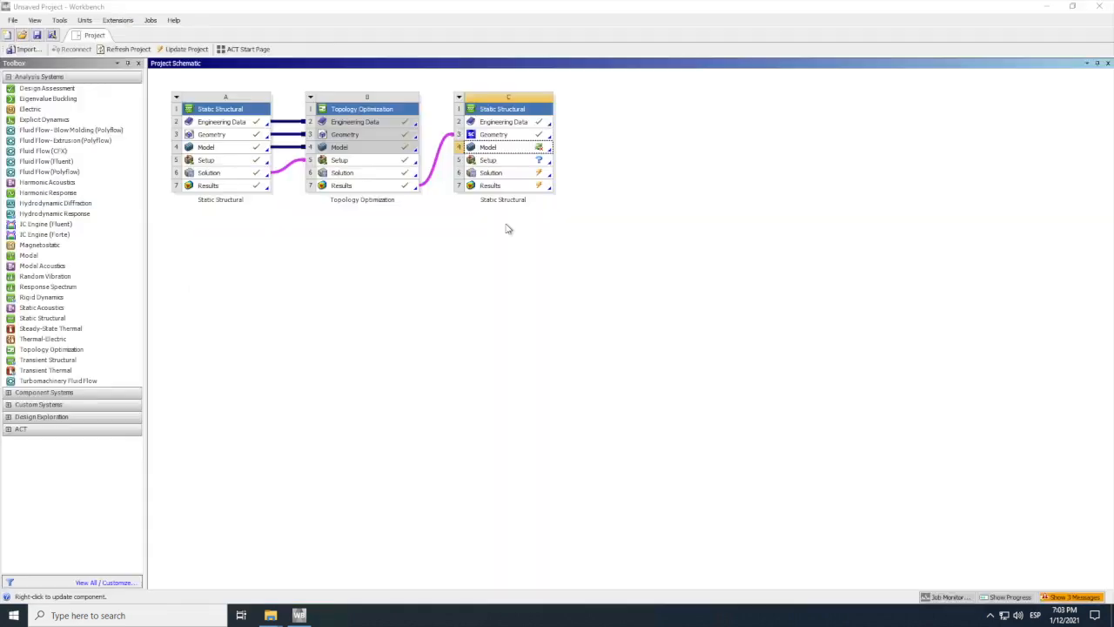
{"action": "double_click", "coordinate": [498, 148]}
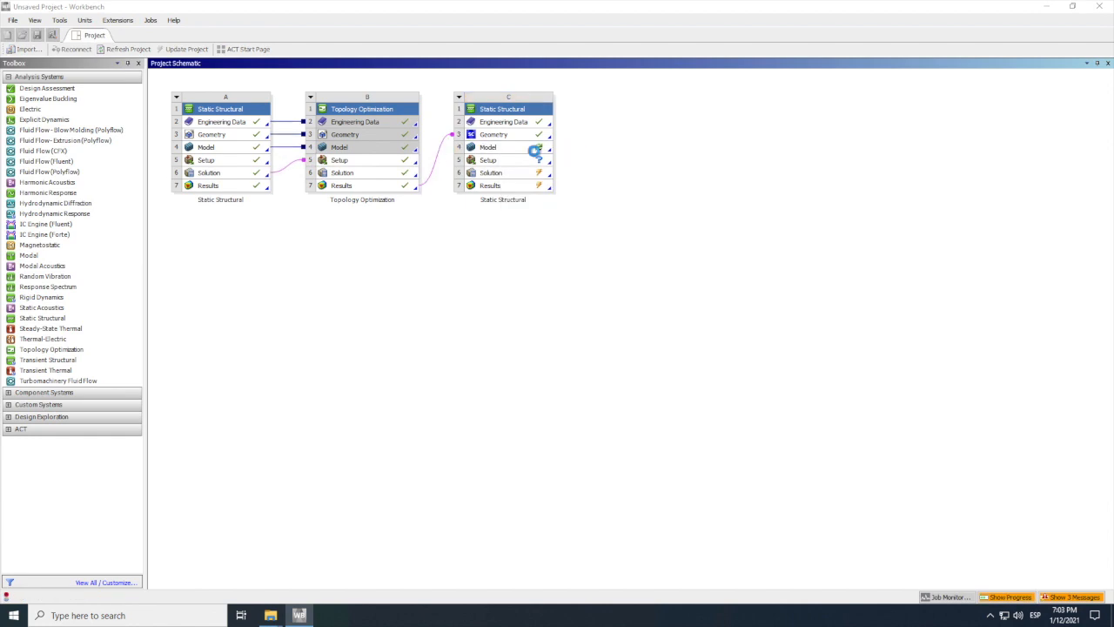
{"action": "left_click", "coordinate": [575, 325]}
{"action": "right_click", "coordinate": [388, 186]}
{"action": "left_click", "coordinate": [442, 228]}
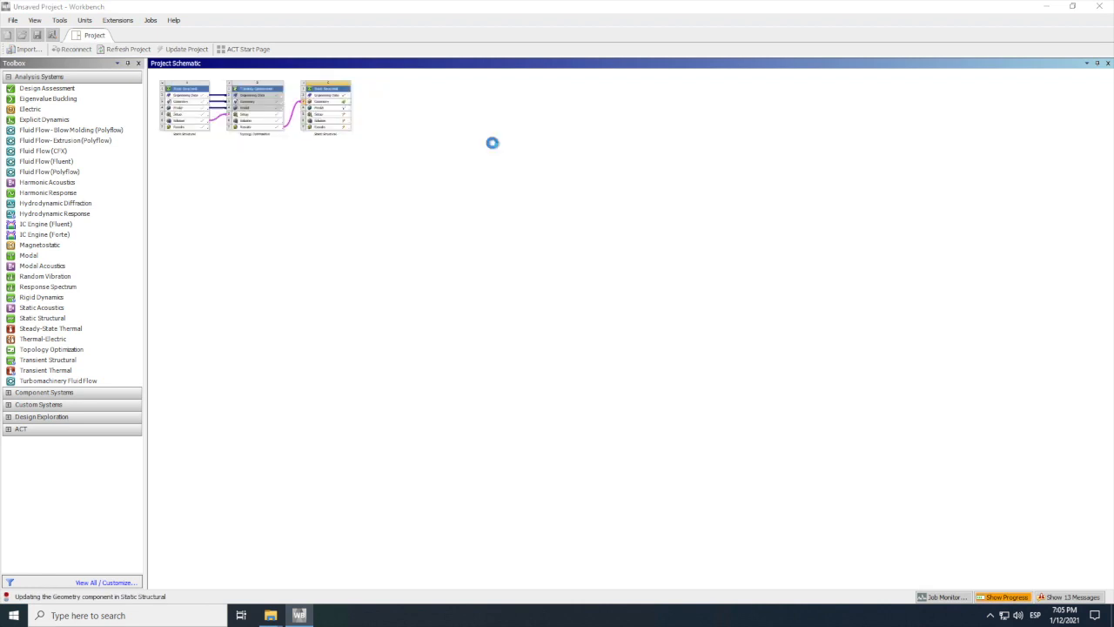
Step: Open system C's geometry in SpaceClaim and shrinkwrap the bracket's faceted body with a 0.5 mm gap size
{"action": "right_click", "coordinate": [493, 134]}
{"action": "left_click", "coordinate": [601, 148]}
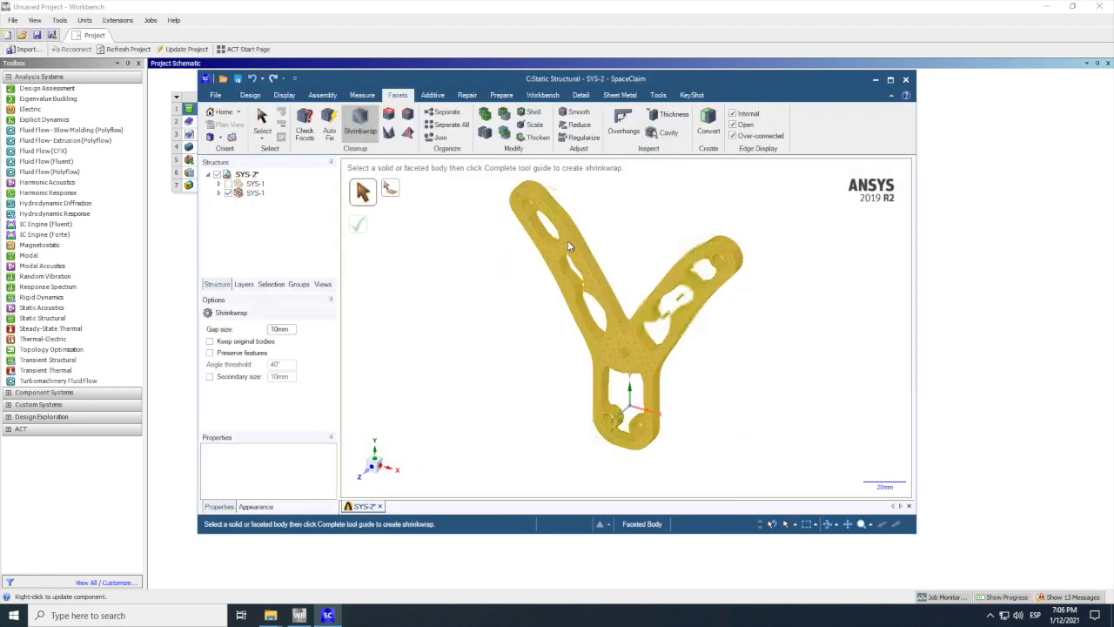
{"action": "left_click", "coordinate": [567, 240]}
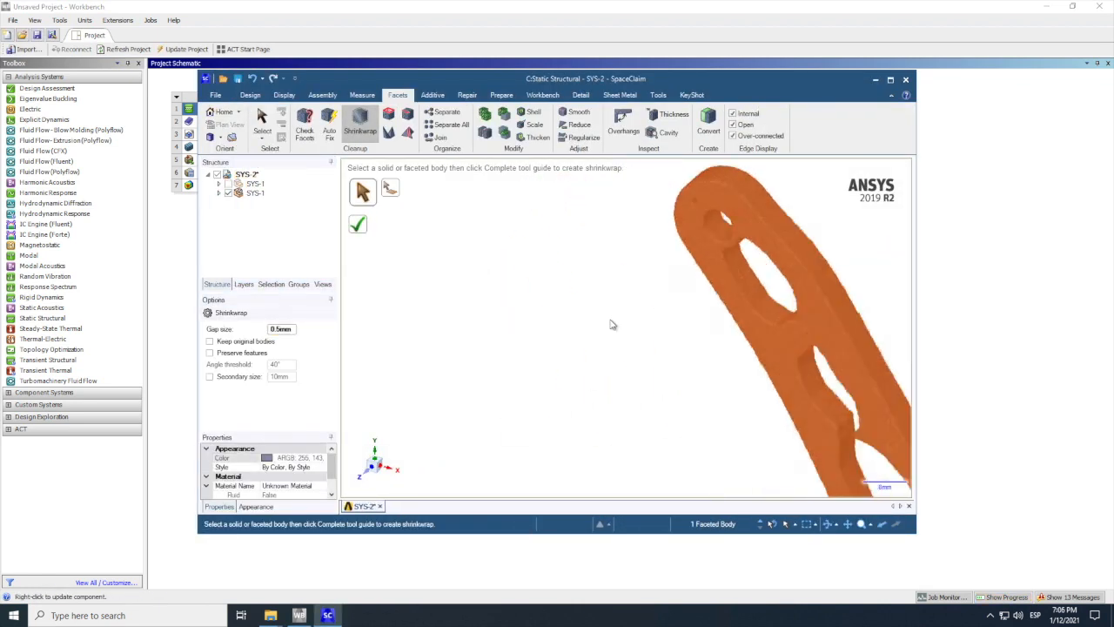
{"action": "left_click", "coordinate": [358, 224]}
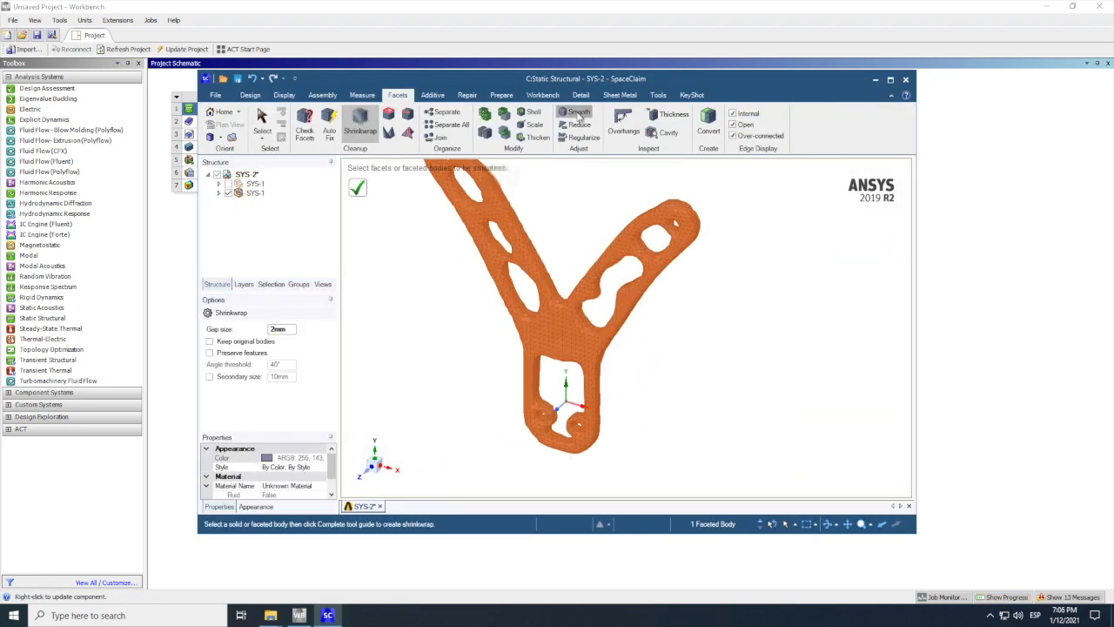
{"action": "left_click", "coordinate": [575, 111]}
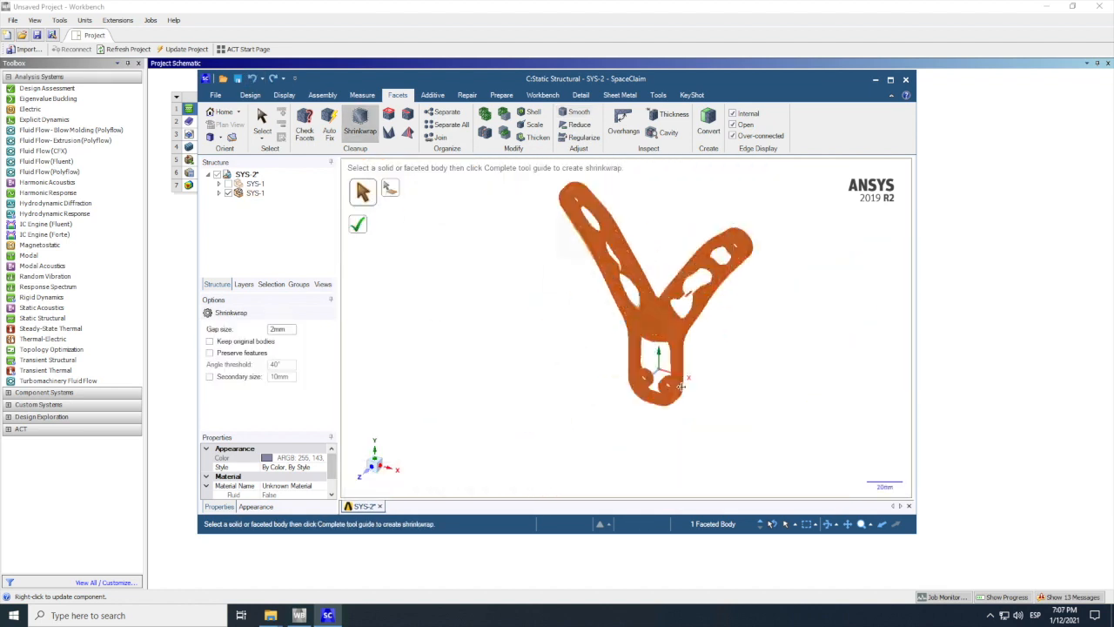
Step: Suppress the hidden first SYS-1 component for physics and delete it from the structure
{"action": "right_click", "coordinate": [261, 183]}
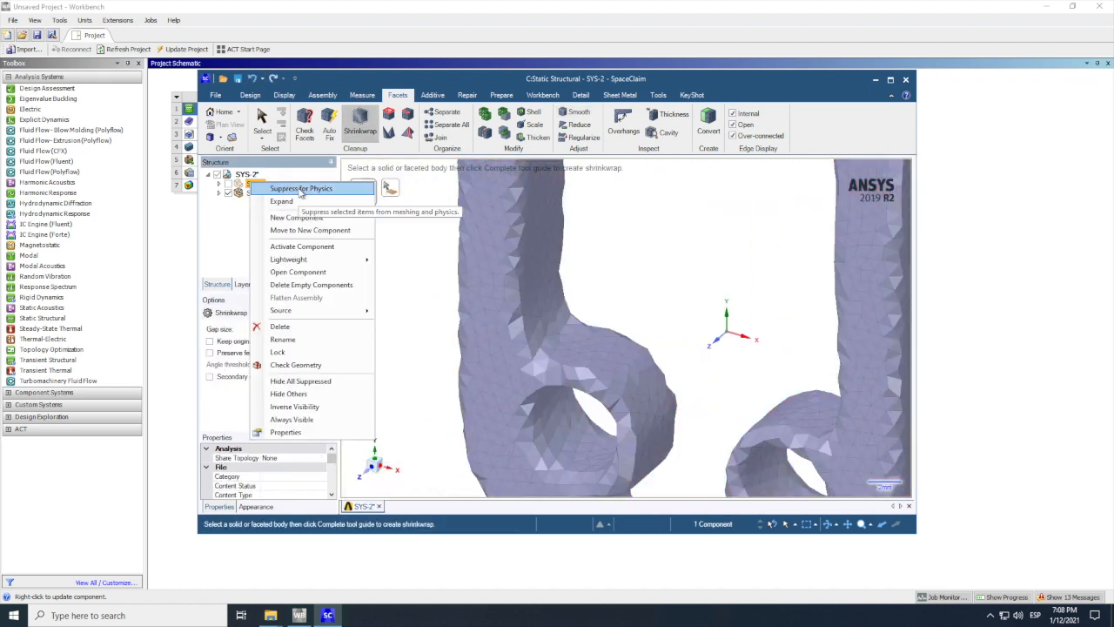
{"action": "left_click", "coordinate": [301, 192]}
{"action": "right_click", "coordinate": [263, 183]}
{"action": "left_click", "coordinate": [300, 329]}
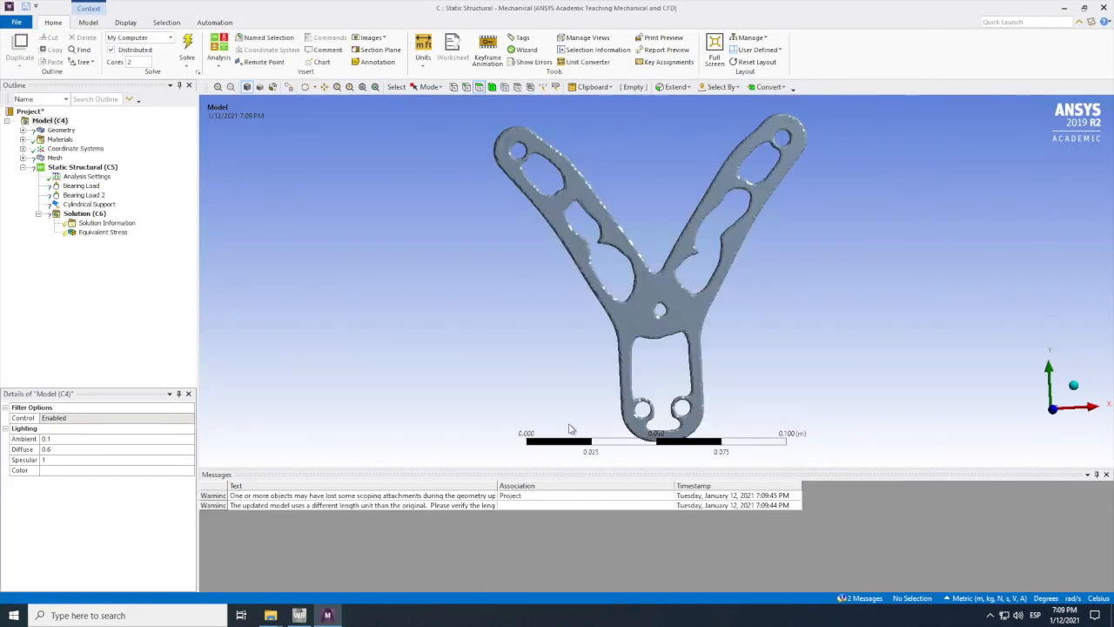
Step: Try to scope Bearing Load to the face of the hole at the end of the bracket's longer-looking left arm
{"action": "left_click", "coordinate": [304, 87]}
{"action": "left_click_drag", "start_coordinate": [730, 340], "coordinate": [751, 319]}
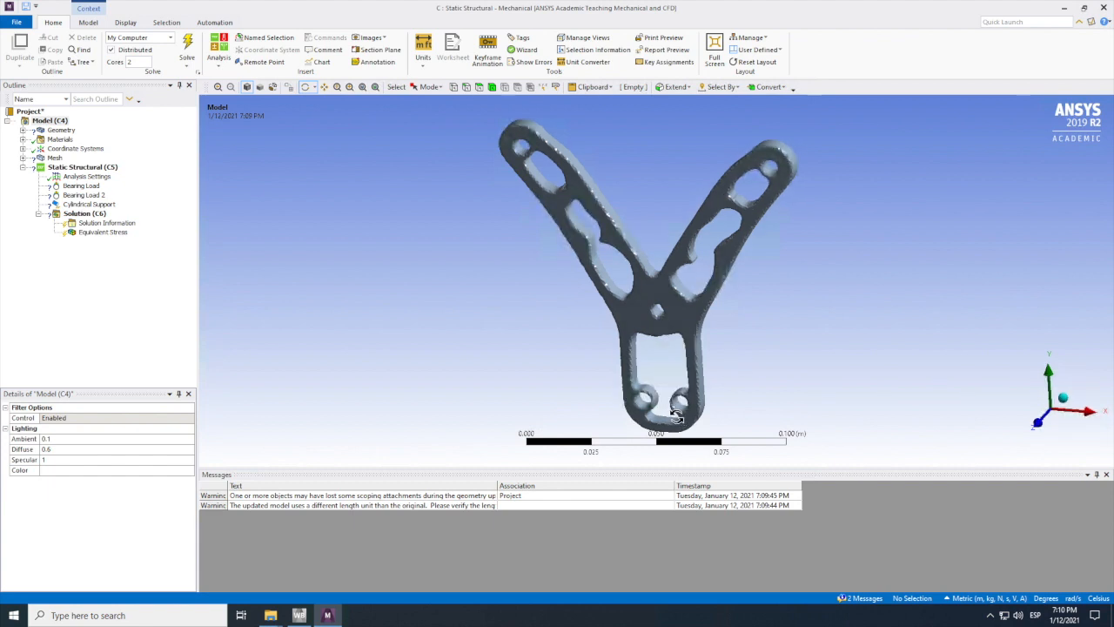
{"action": "scroll", "coordinate": [643, 403], "scroll_direction": "down", "scroll_amount": 2}
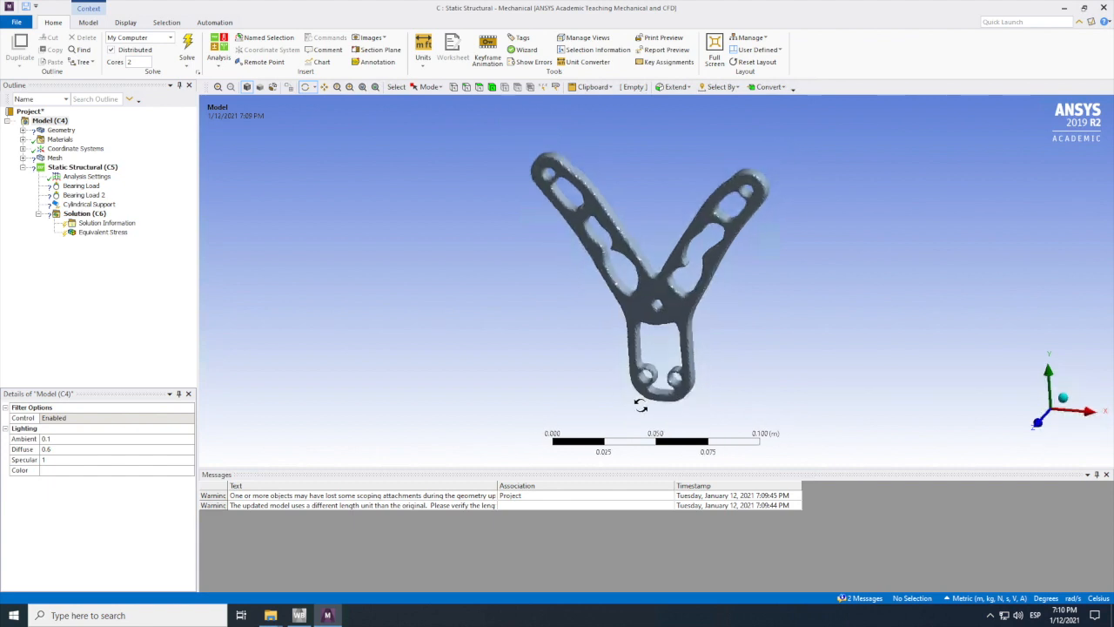
{"action": "scroll", "coordinate": [648, 375], "scroll_direction": "up", "scroll_amount": 2}
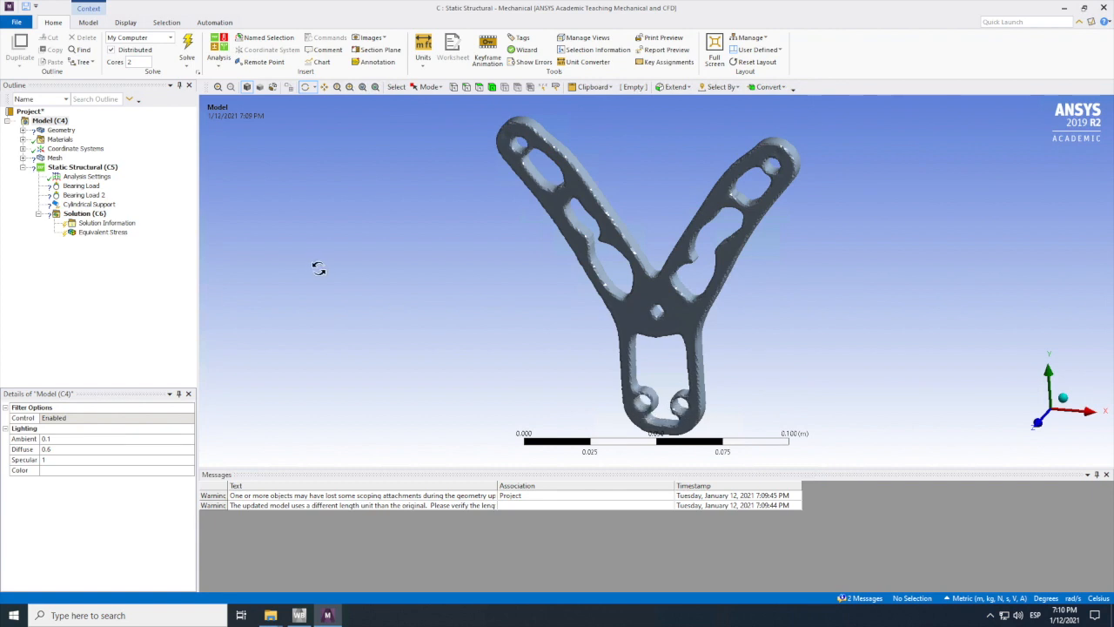
{"action": "left_click", "coordinate": [81, 187]}
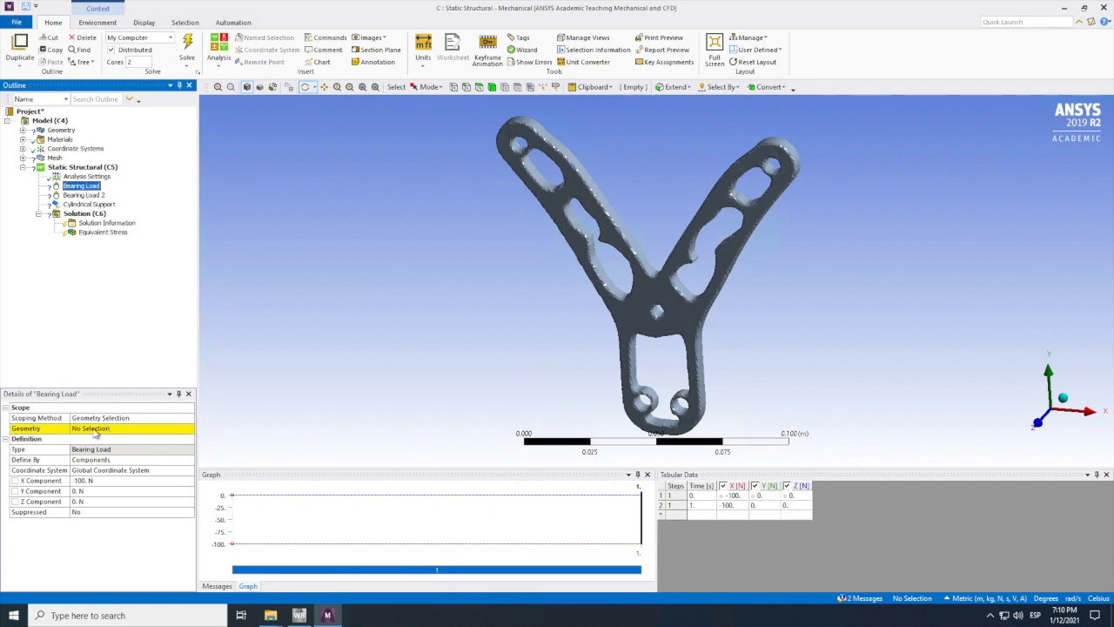
{"action": "left_click", "coordinate": [92, 429]}
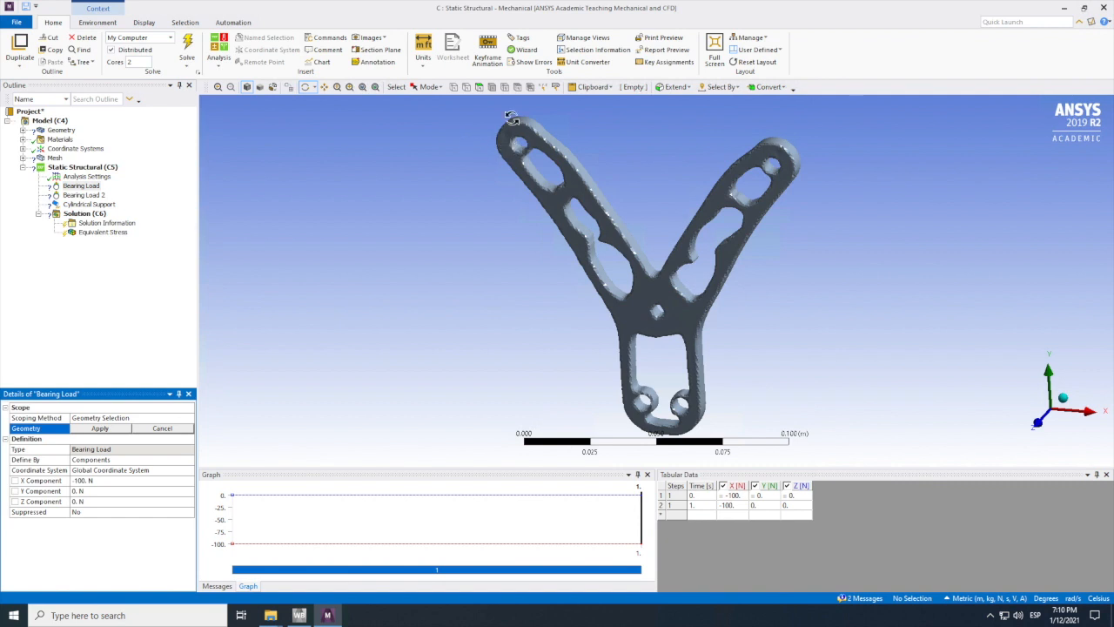
{"action": "left_click", "coordinate": [479, 87]}
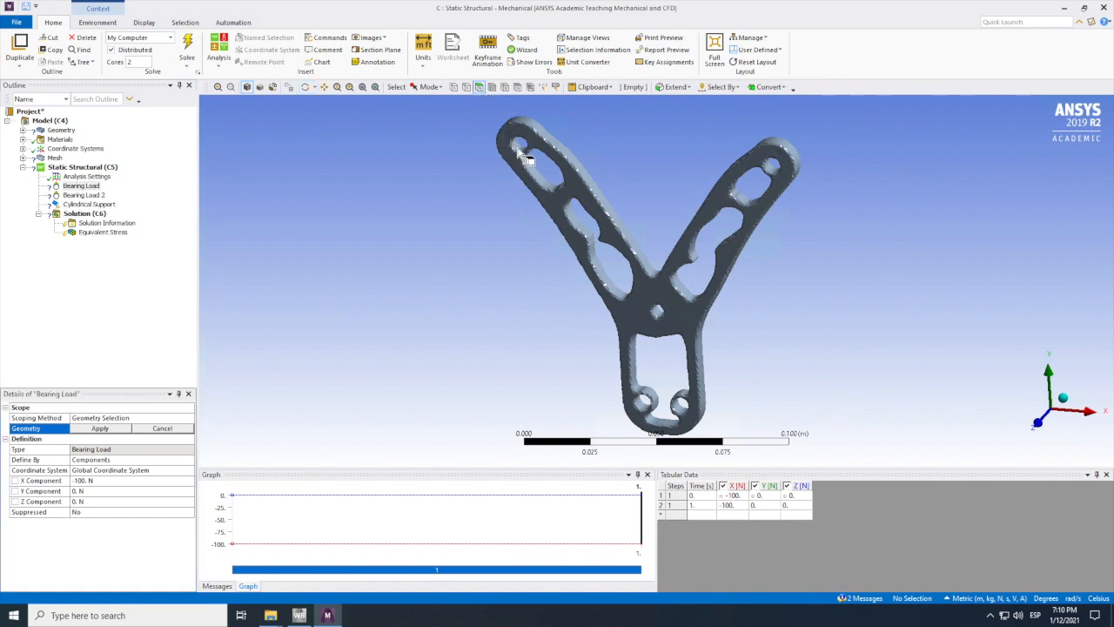
{"action": "left_click", "coordinate": [522, 155]}
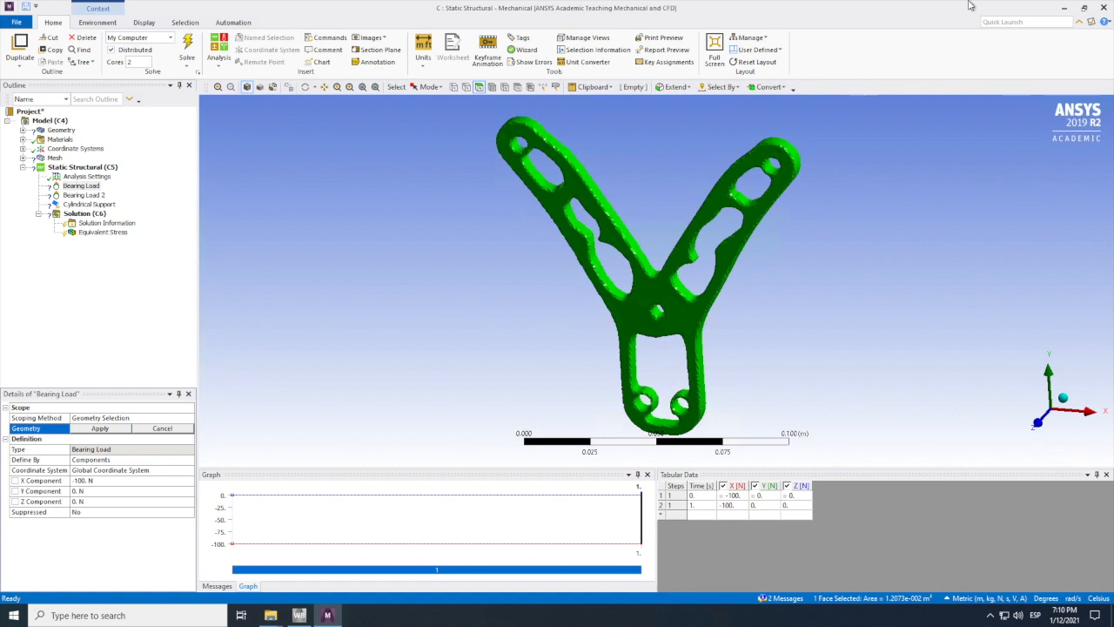
{"action": "mouse_move", "coordinate": [971, 9]}
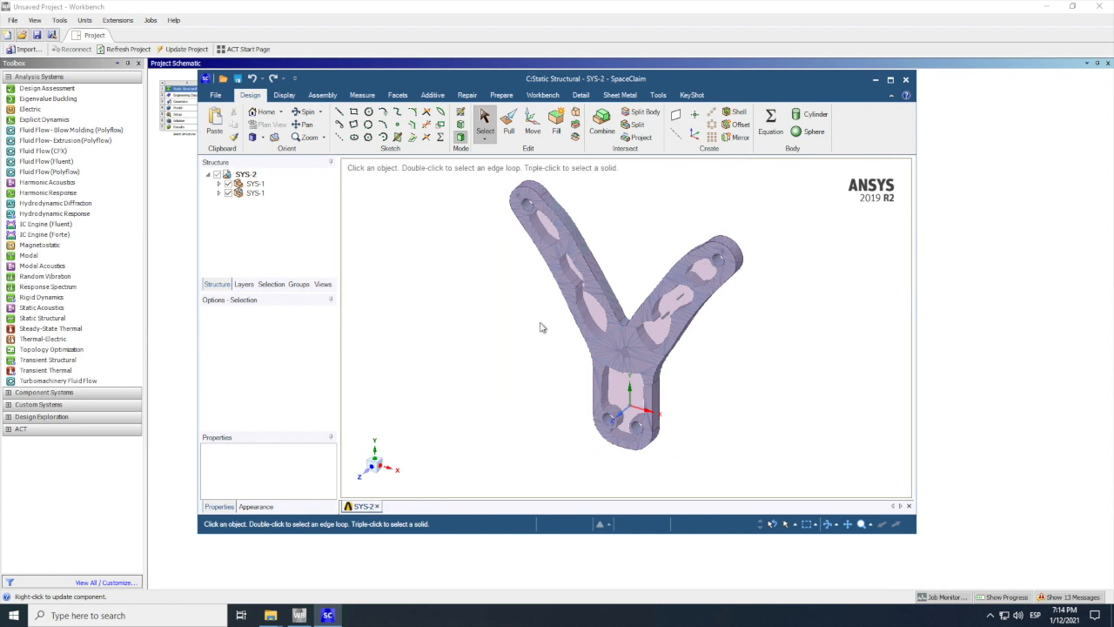
Step: Hide the first SYS-1 component with the original solid and activate the second, faceted SYS-1 component for physics
{"action": "scroll", "coordinate": [540, 329], "scroll_direction": "down", "scroll_amount": 3}
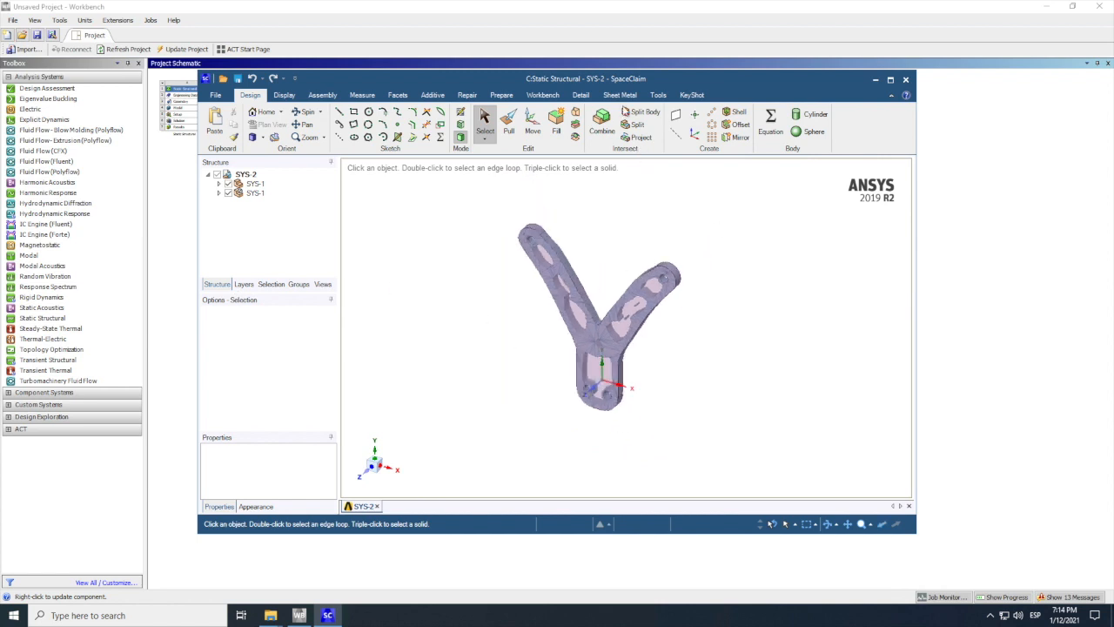
{"action": "scroll", "coordinate": [661, 303], "scroll_direction": "up", "scroll_amount": 2}
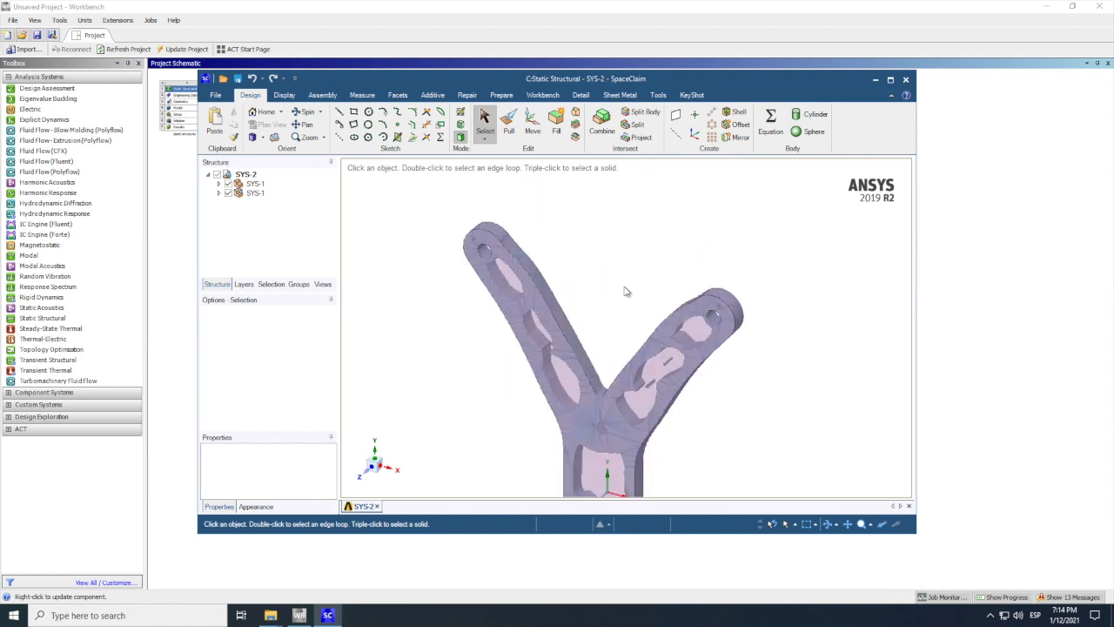
{"action": "scroll", "coordinate": [624, 290], "scroll_direction": "down", "scroll_amount": 4}
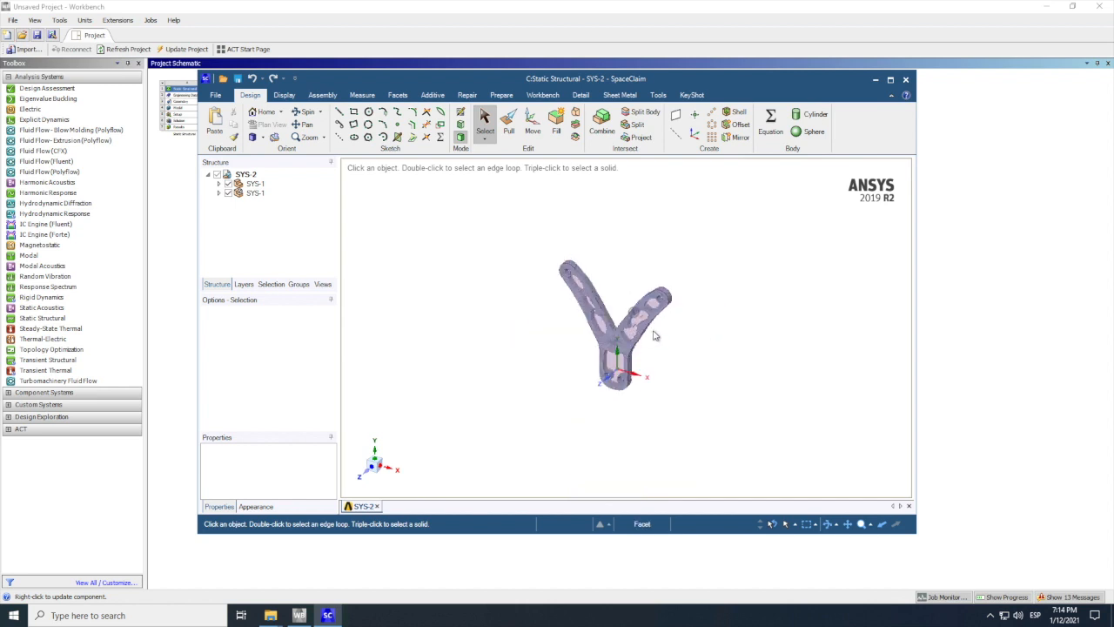
{"action": "scroll", "coordinate": [645, 351], "scroll_direction": "up", "scroll_amount": 4}
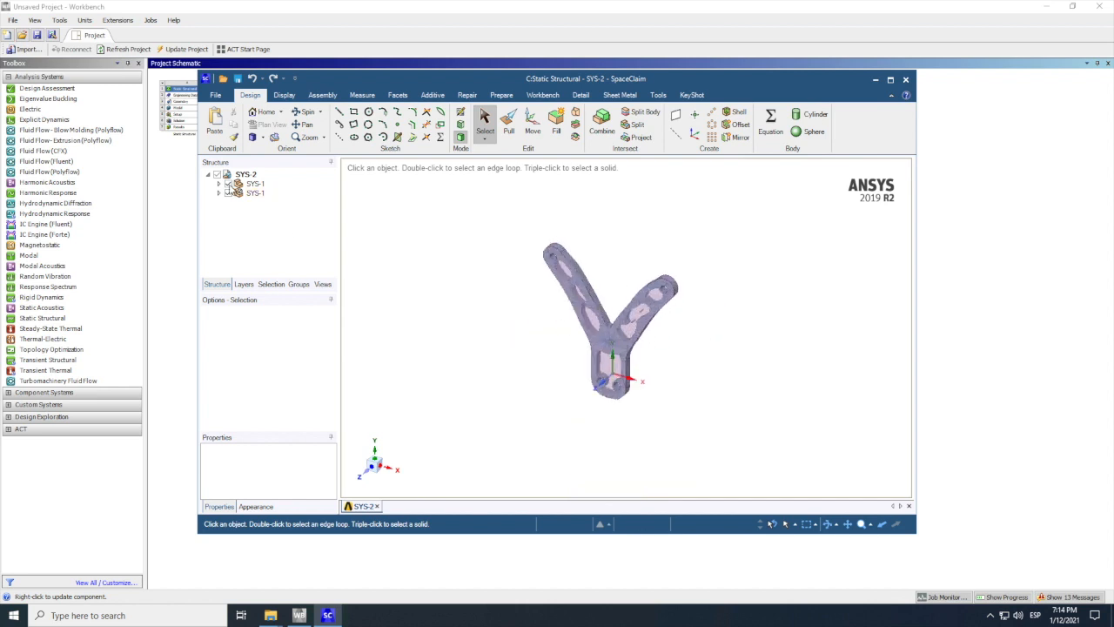
{"action": "right_click", "coordinate": [229, 190]}
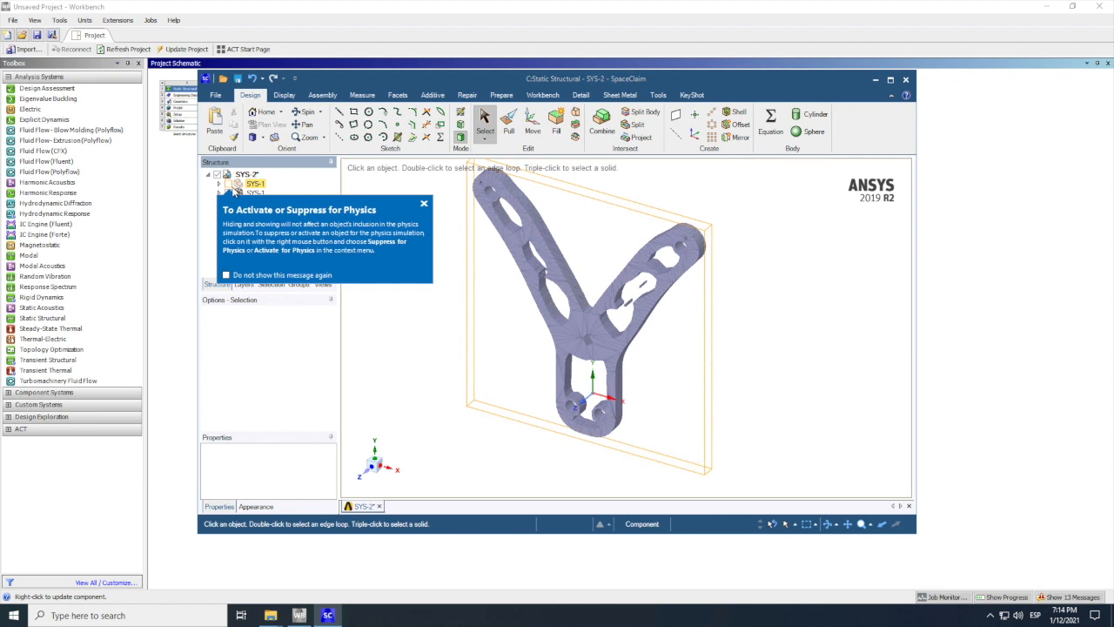
{"action": "left_click", "coordinate": [424, 204]}
{"action": "left_click", "coordinate": [252, 192]}
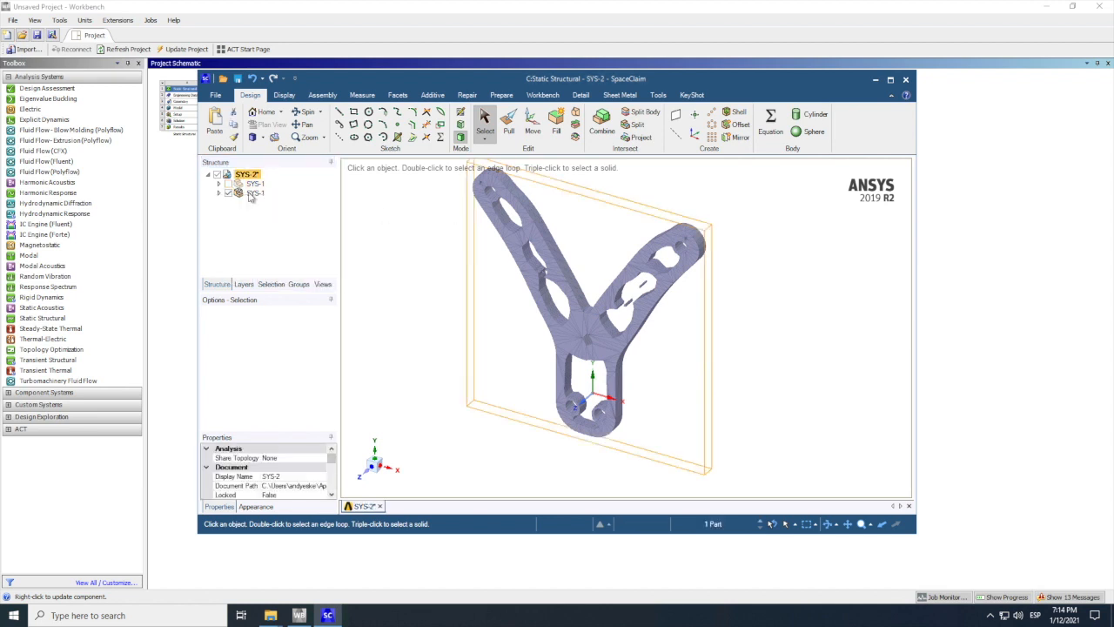
{"action": "right_click", "coordinate": [249, 193]}
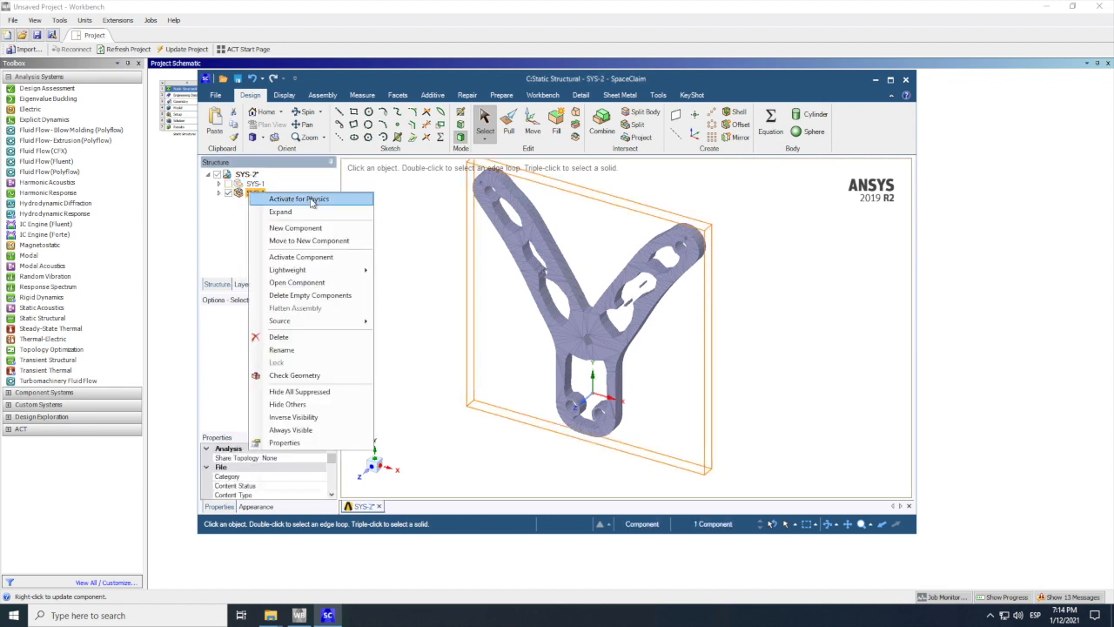
{"action": "left_click", "coordinate": [272, 199]}
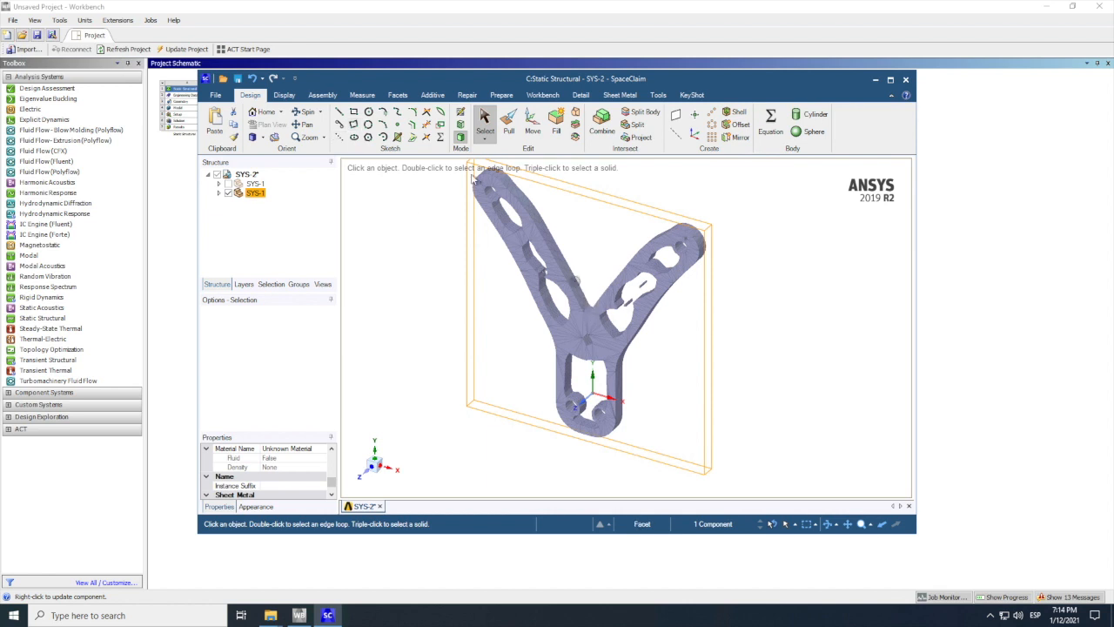
Step: Shrinkwrap the bracket's faceted body with a 1 mm gap size, preserving features at a 40° angle threshold
{"action": "left_click", "coordinate": [398, 98]}
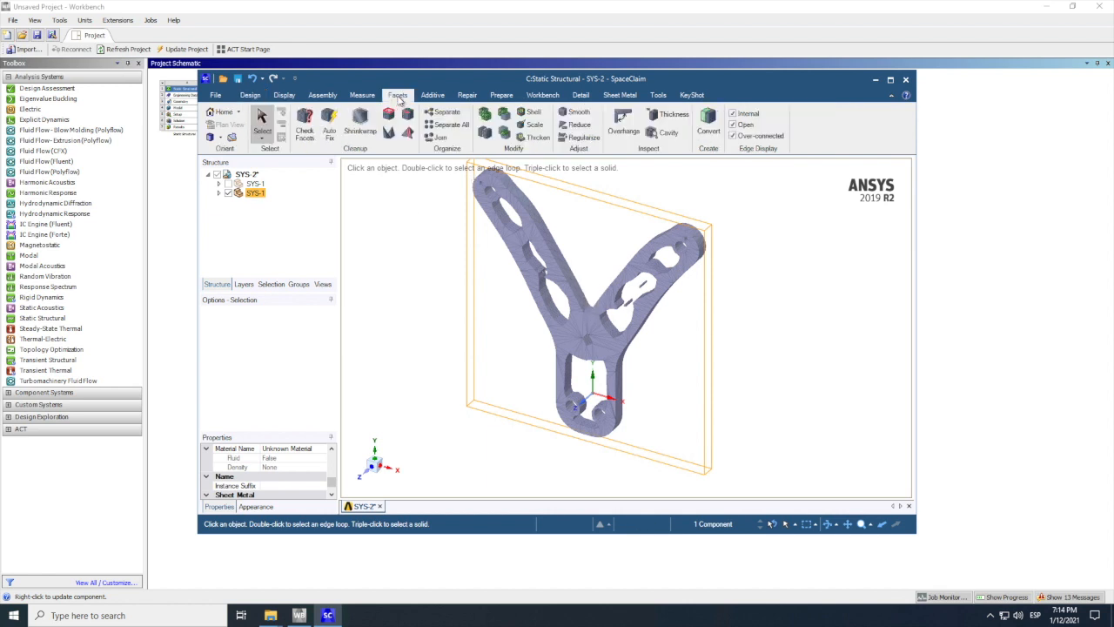
{"action": "left_click", "coordinate": [360, 119]}
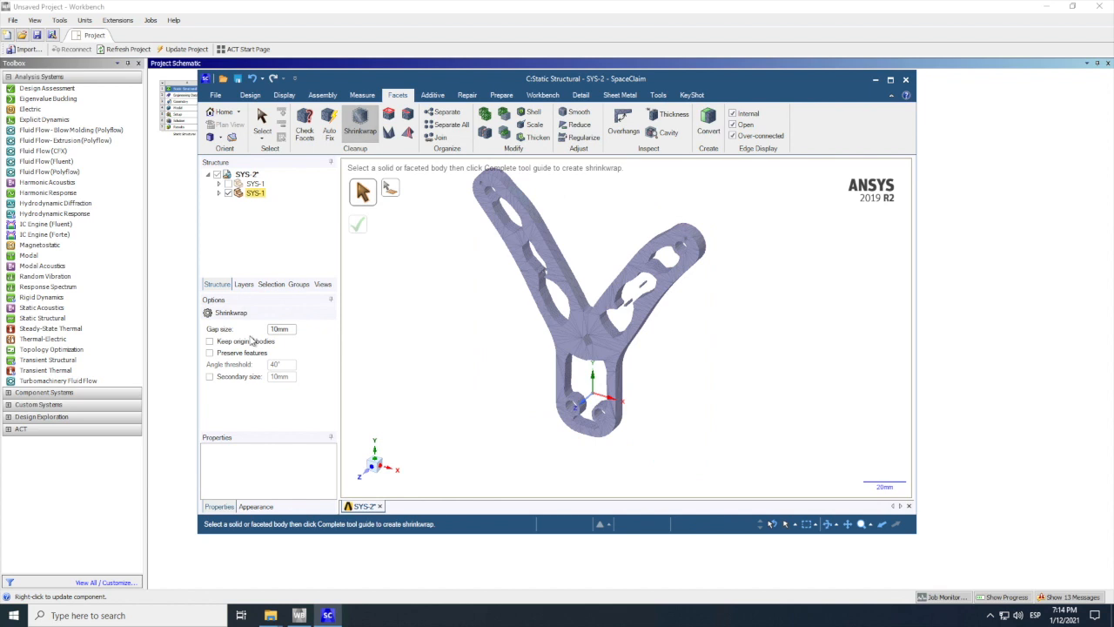
{"action": "left_click", "coordinate": [280, 328]}
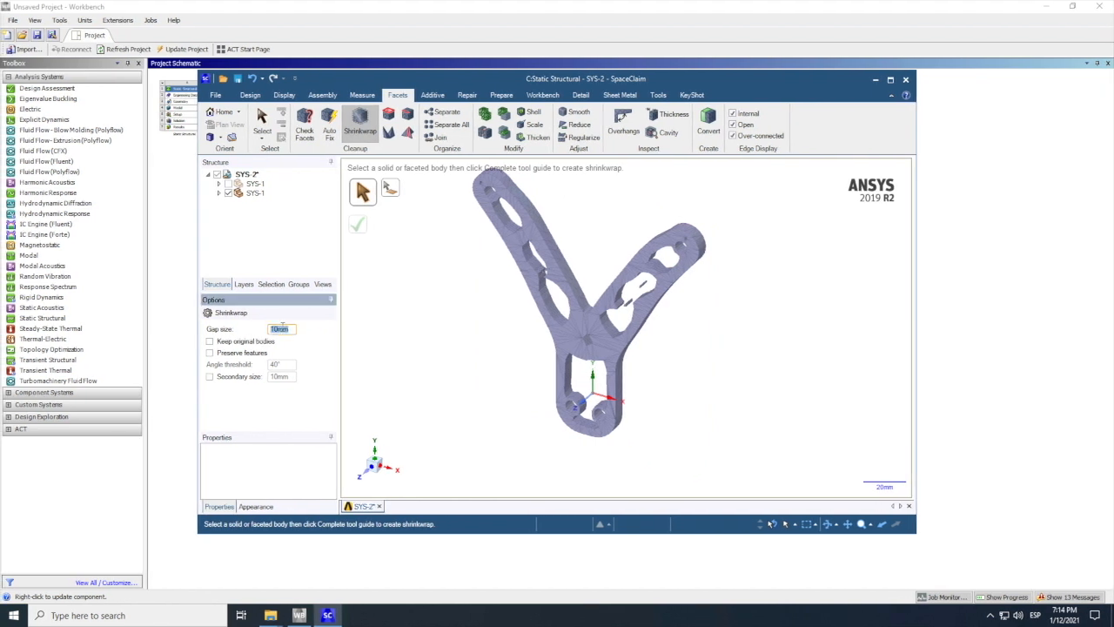
{"action": "type", "text": "1"}
{"action": "left_click", "coordinate": [209, 353]}
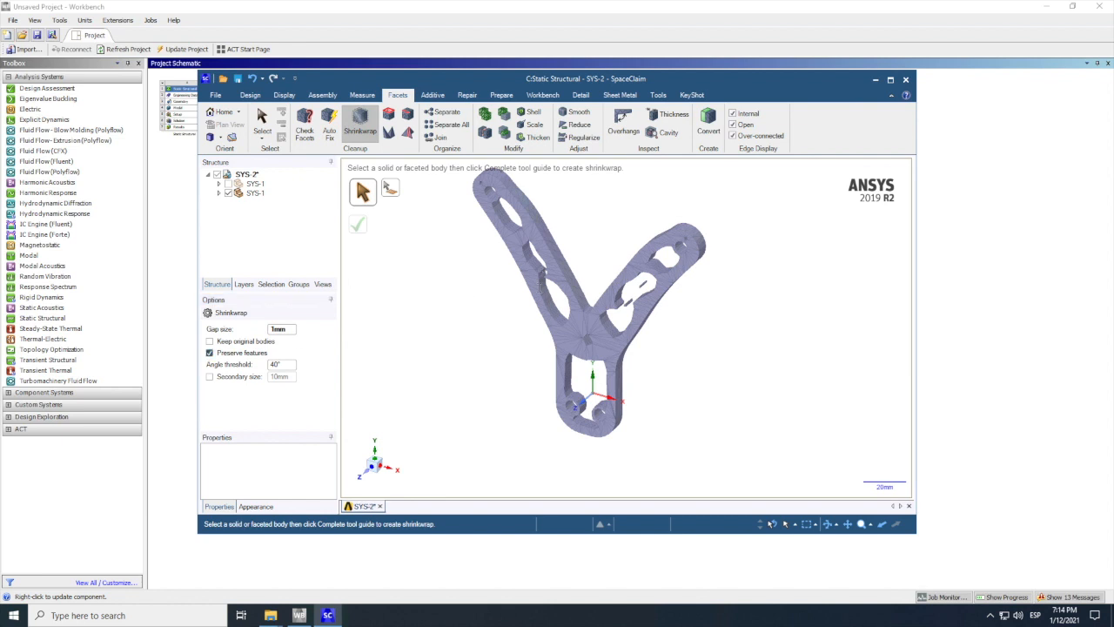
{"action": "left_click", "coordinate": [561, 276]}
{"action": "left_click", "coordinate": [554, 279]}
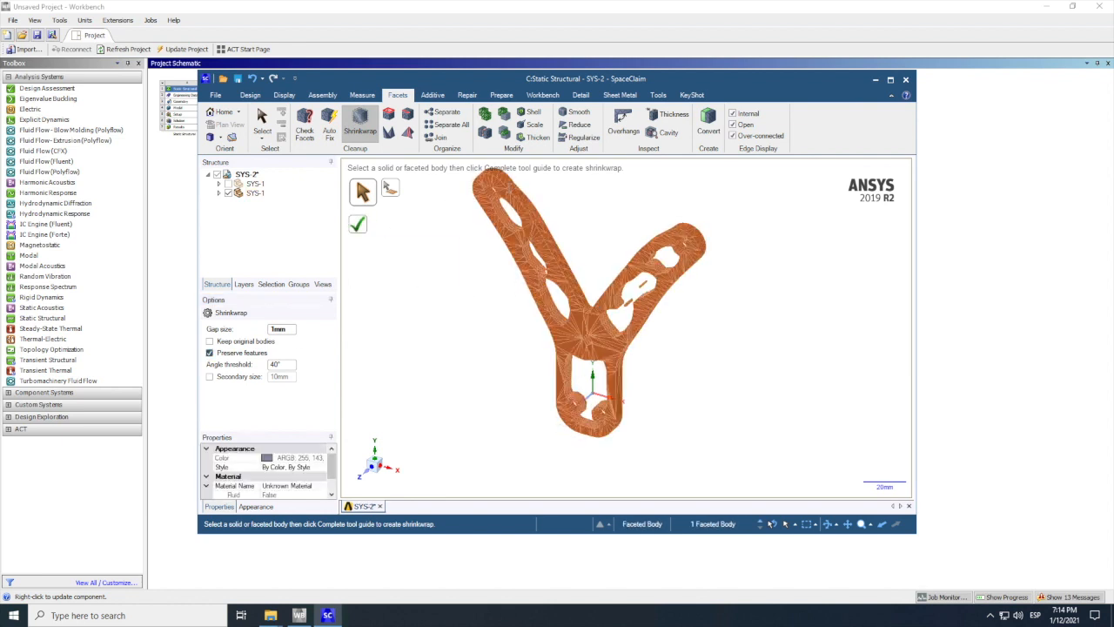
{"action": "left_click", "coordinate": [590, 409]}
{"action": "left_click", "coordinate": [359, 227]}
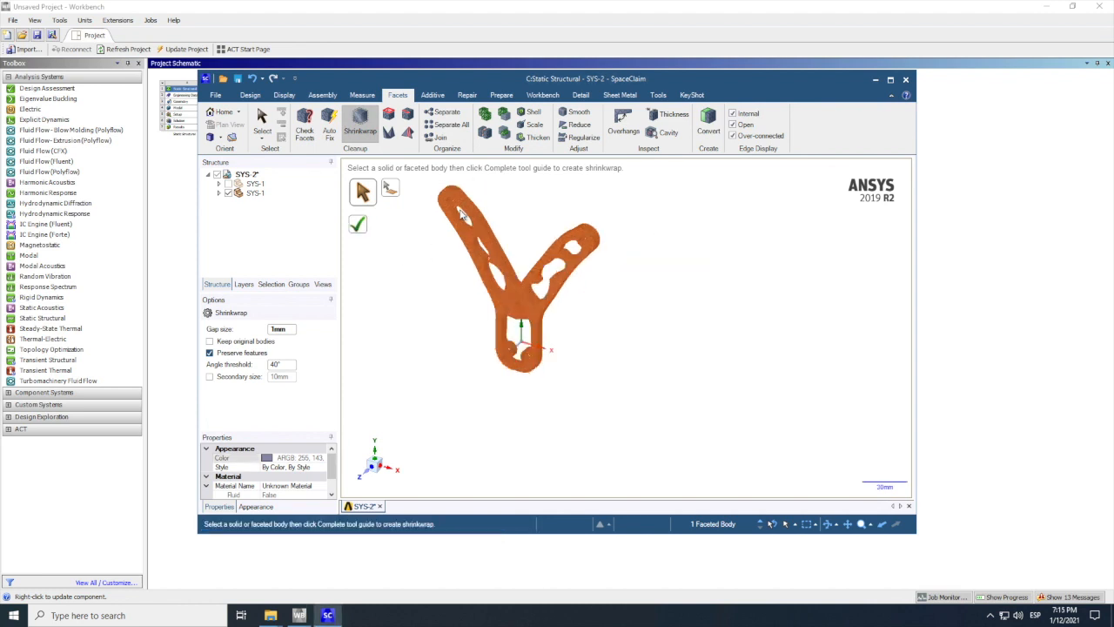
Step: Examine the shrinkwrapped bracket's facets, arm cutouts and lower holes up close and as a whole
{"action": "left_click", "coordinate": [455, 216]}
{"action": "scroll", "coordinate": [456, 216], "scroll_direction": "up", "scroll_amount": 1}
{"action": "scroll", "coordinate": [443, 216], "scroll_direction": "up", "scroll_amount": 8}
{"action": "scroll", "coordinate": [443, 222], "scroll_direction": "down", "scroll_amount": 10}
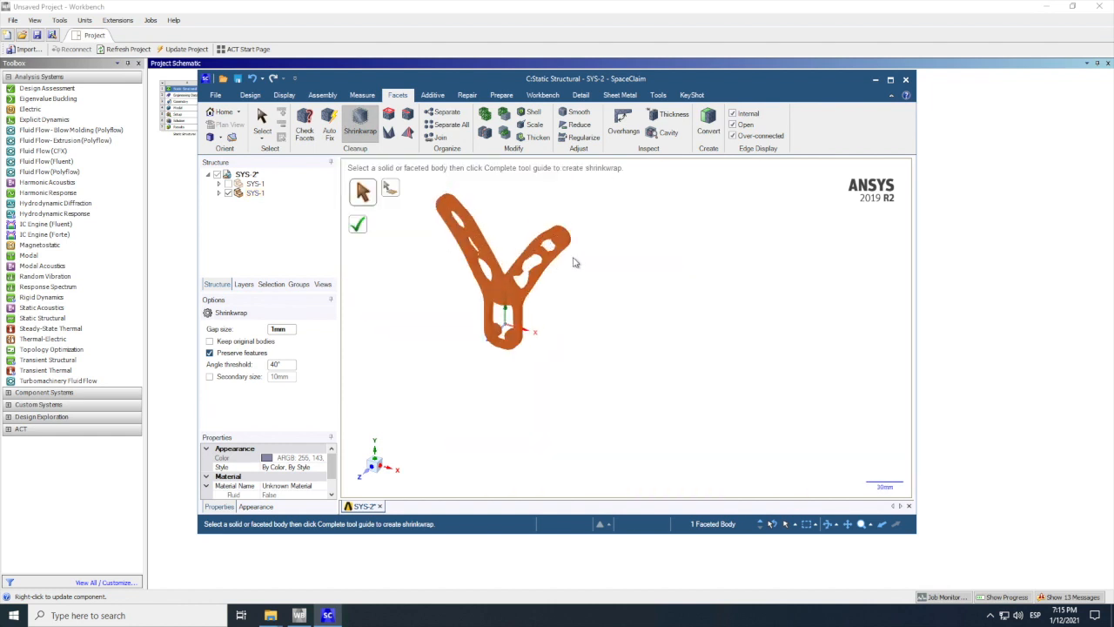
{"action": "scroll", "coordinate": [574, 260], "scroll_direction": "up", "scroll_amount": 10}
{"action": "scroll", "coordinate": [730, 362], "scroll_direction": "down", "scroll_amount": 15}
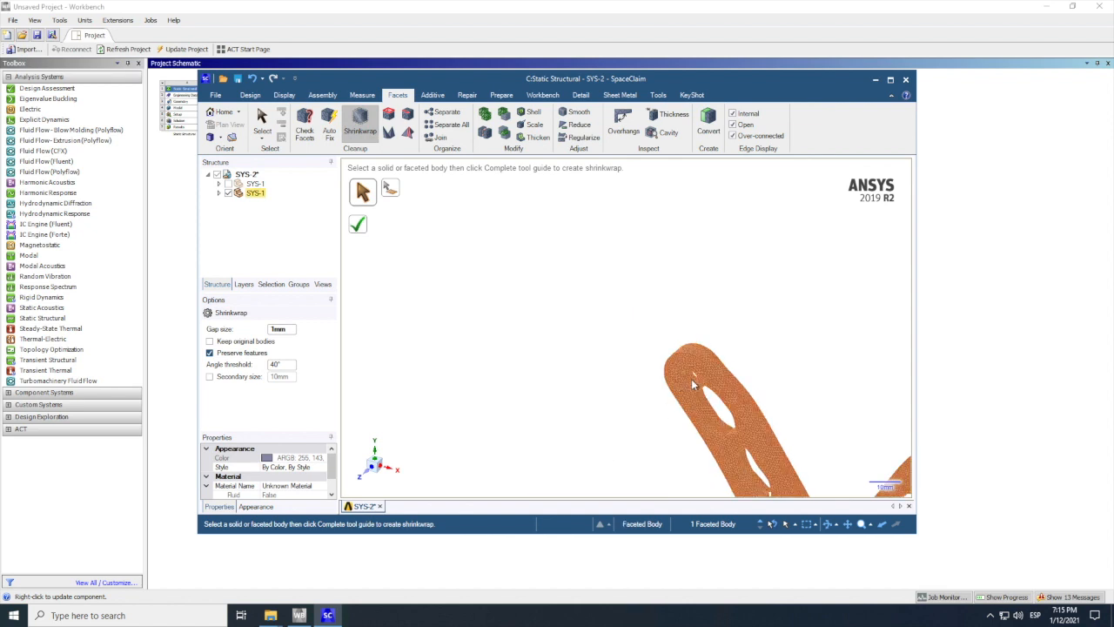
{"action": "scroll", "coordinate": [567, 334], "scroll_direction": "down", "scroll_amount": 8}
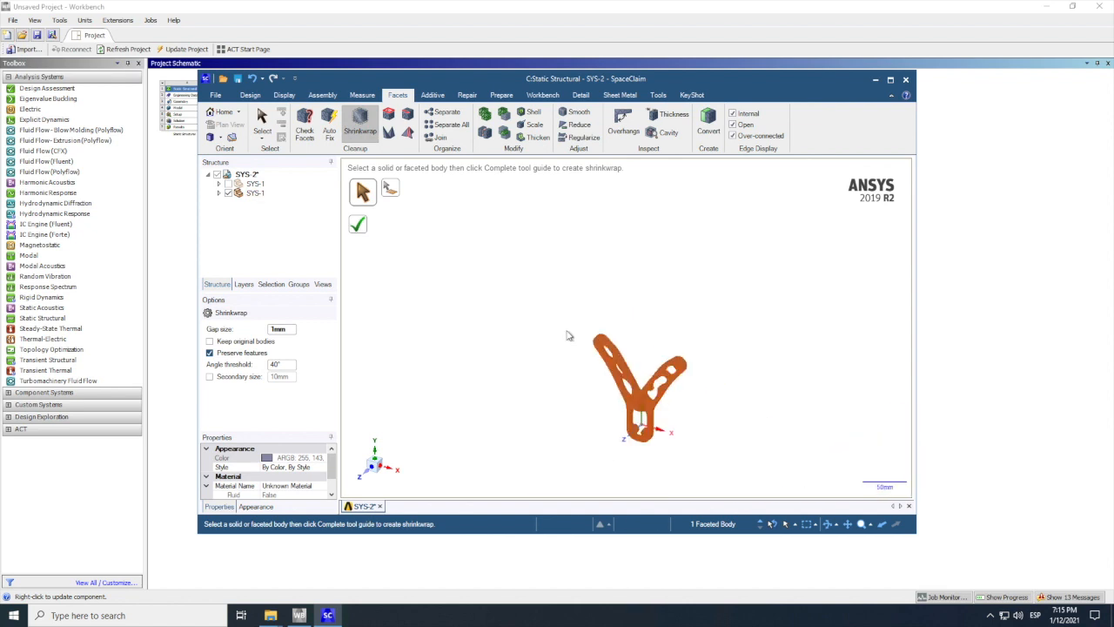
{"action": "left_click", "coordinate": [641, 433]}
{"action": "scroll", "coordinate": [642, 439], "scroll_direction": "up", "scroll_amount": 4}
{"action": "scroll", "coordinate": [643, 440], "scroll_direction": "up", "scroll_amount": 5}
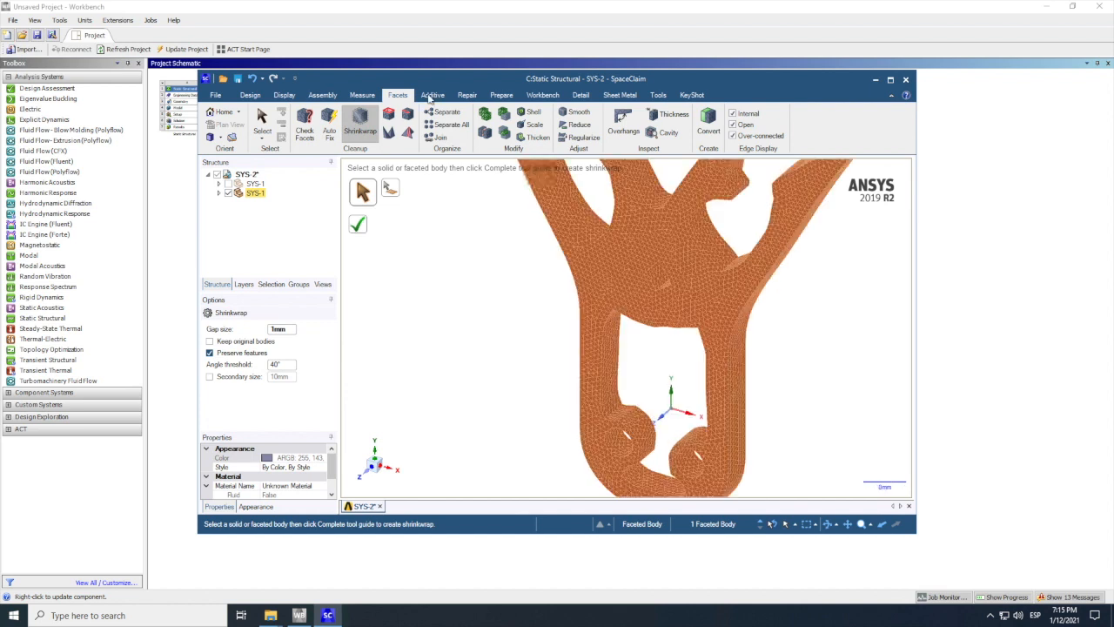
Step: Smooth facets on the bracket's central web using the Volume Aware smooth type with a 60° angle threshold
{"action": "left_click", "coordinate": [576, 113]}
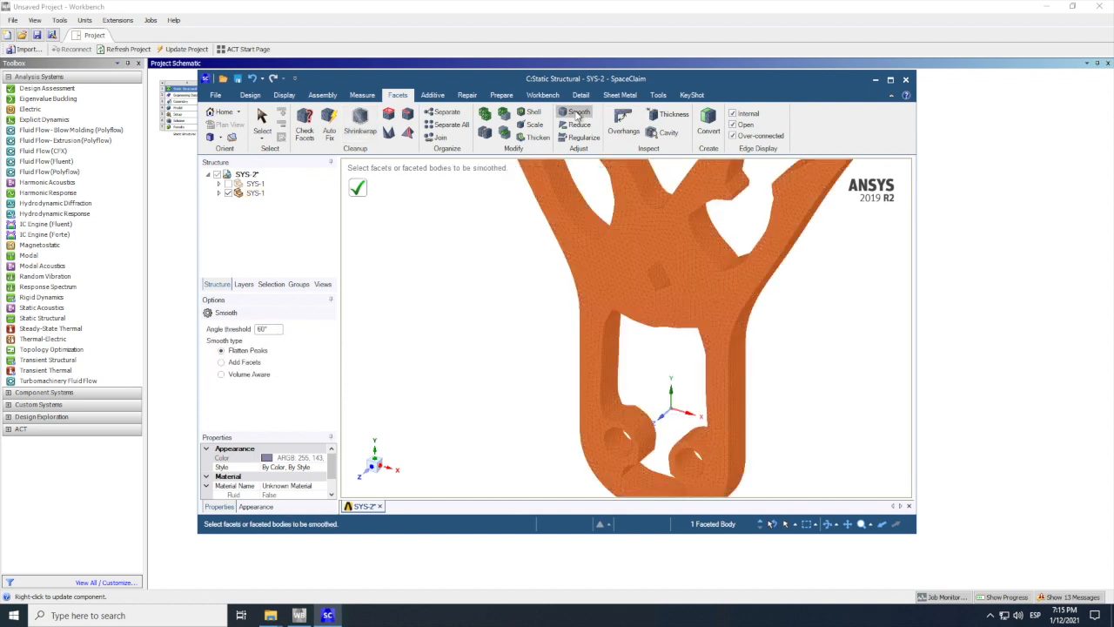
{"action": "left_click", "coordinate": [234, 376]}
{"action": "left_click", "coordinate": [620, 280]}
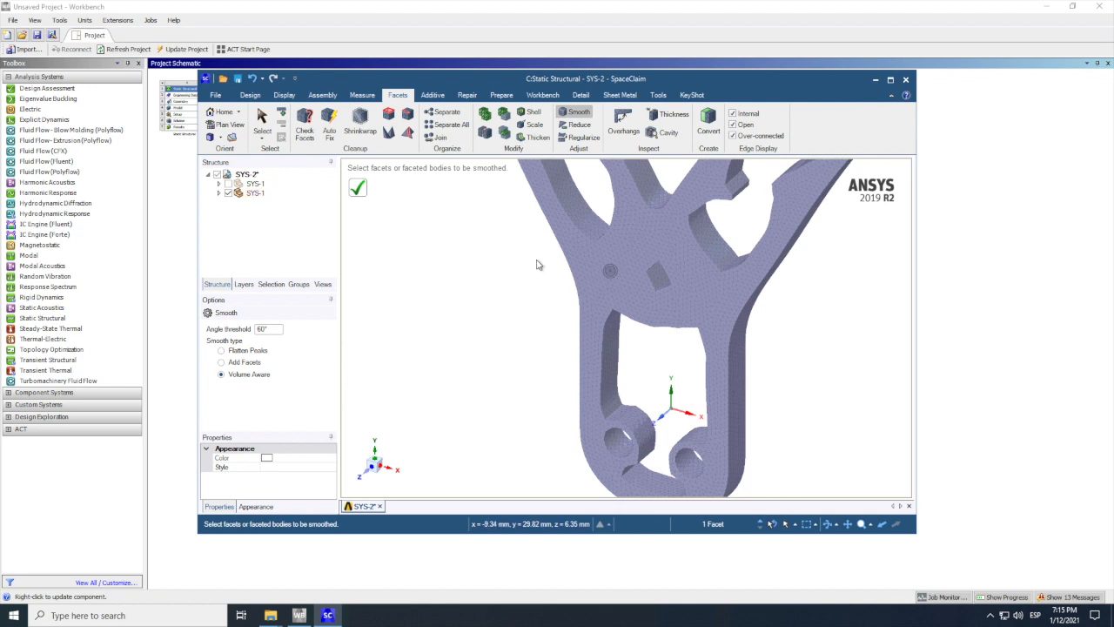
{"action": "left_click", "coordinate": [362, 190]}
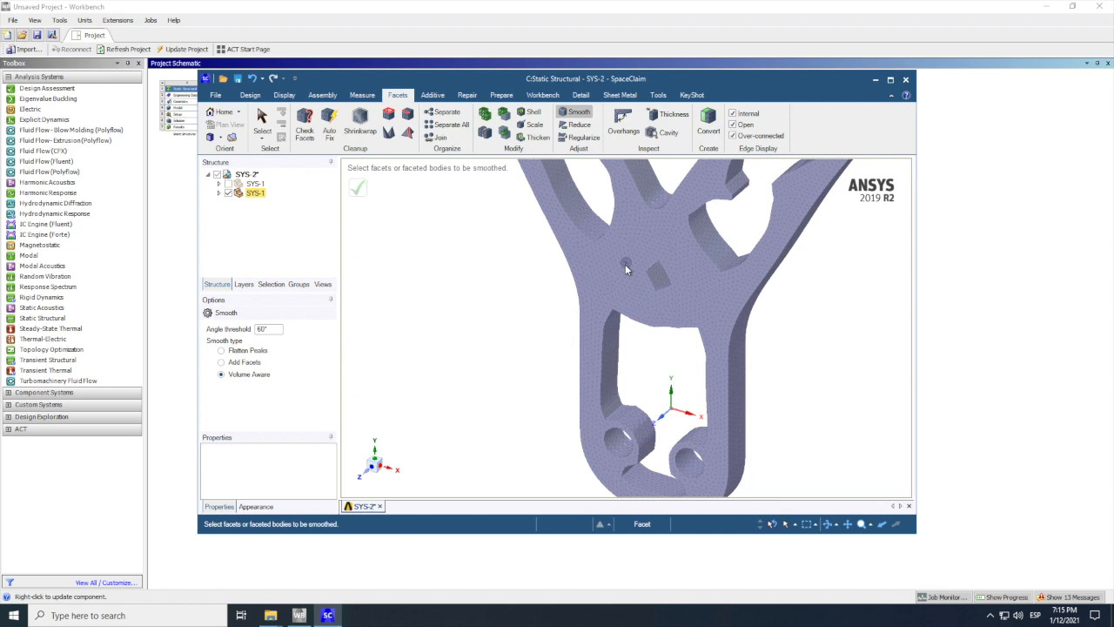
{"action": "scroll", "coordinate": [625, 265], "scroll_direction": "down", "scroll_amount": 1}
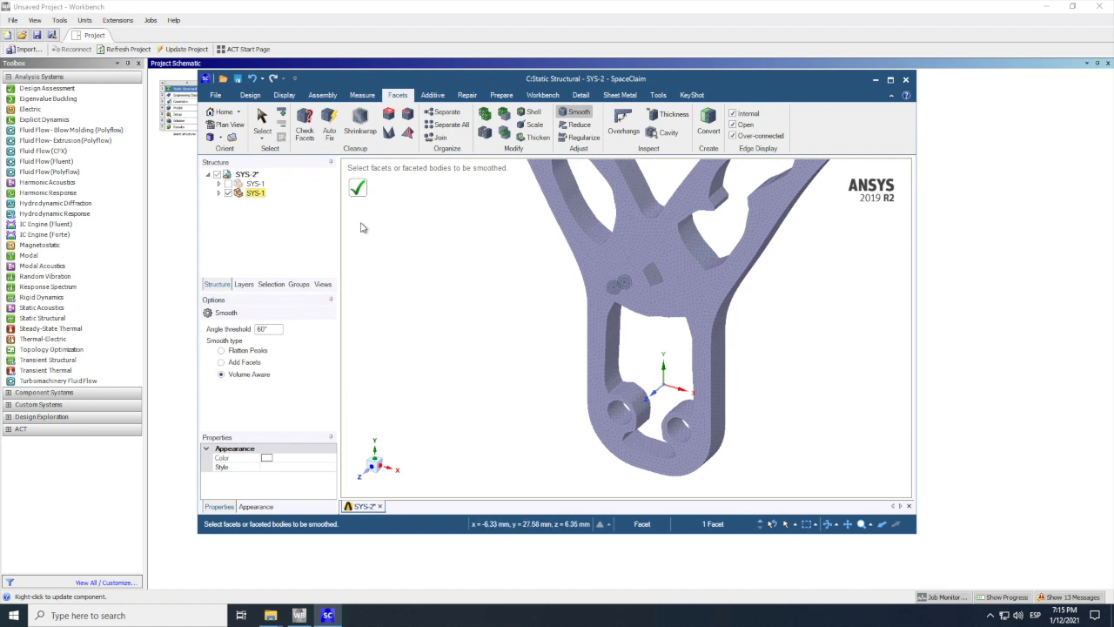
{"action": "left_click", "coordinate": [359, 190]}
{"action": "scroll", "coordinate": [598, 349], "scroll_direction": "down", "scroll_amount": 10}
{"action": "scroll", "coordinate": [597, 349], "scroll_direction": "up", "scroll_amount": 10}
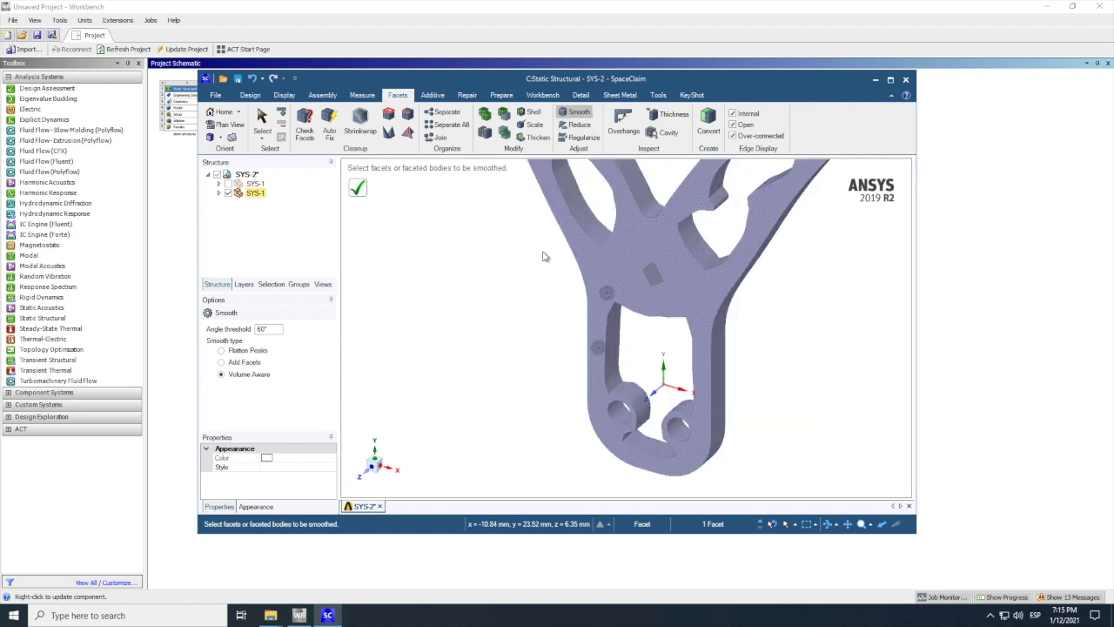
Step: Box-select facets across the zoomed-out bracket, apply Volume Aware smoothing to them, and check the whole shape
{"action": "scroll", "coordinate": [562, 320], "scroll_direction": "up", "scroll_amount": 3}
{"action": "scroll", "coordinate": [562, 319], "scroll_direction": "down", "scroll_amount": 8}
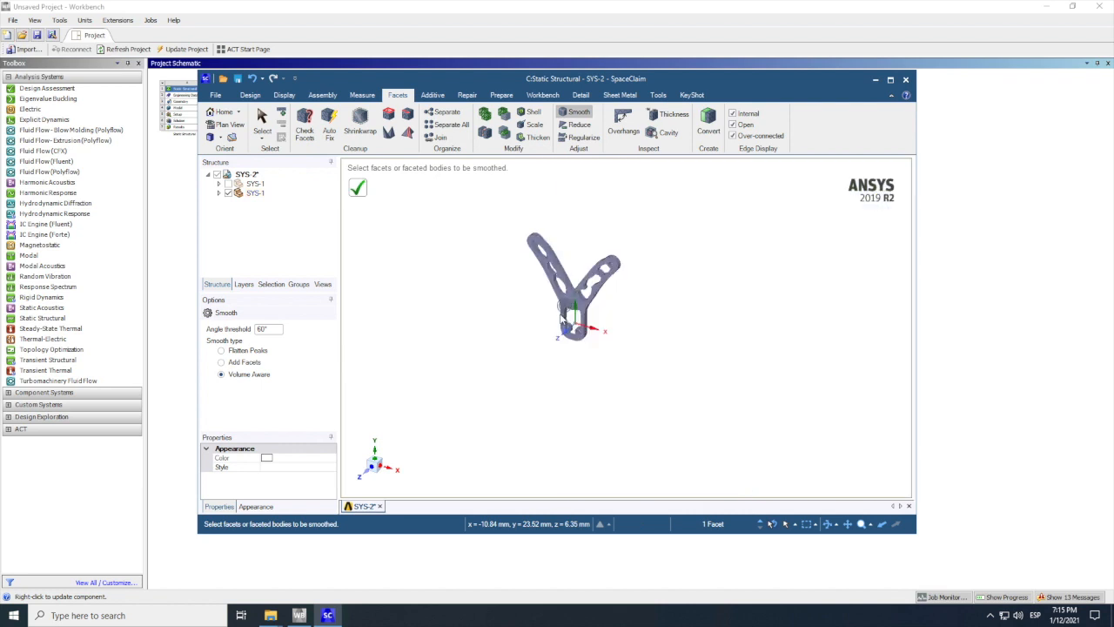
{"action": "scroll", "coordinate": [512, 222], "scroll_direction": "up", "scroll_amount": 5}
{"action": "scroll", "coordinate": [579, 401], "scroll_direction": "up", "scroll_amount": 6}
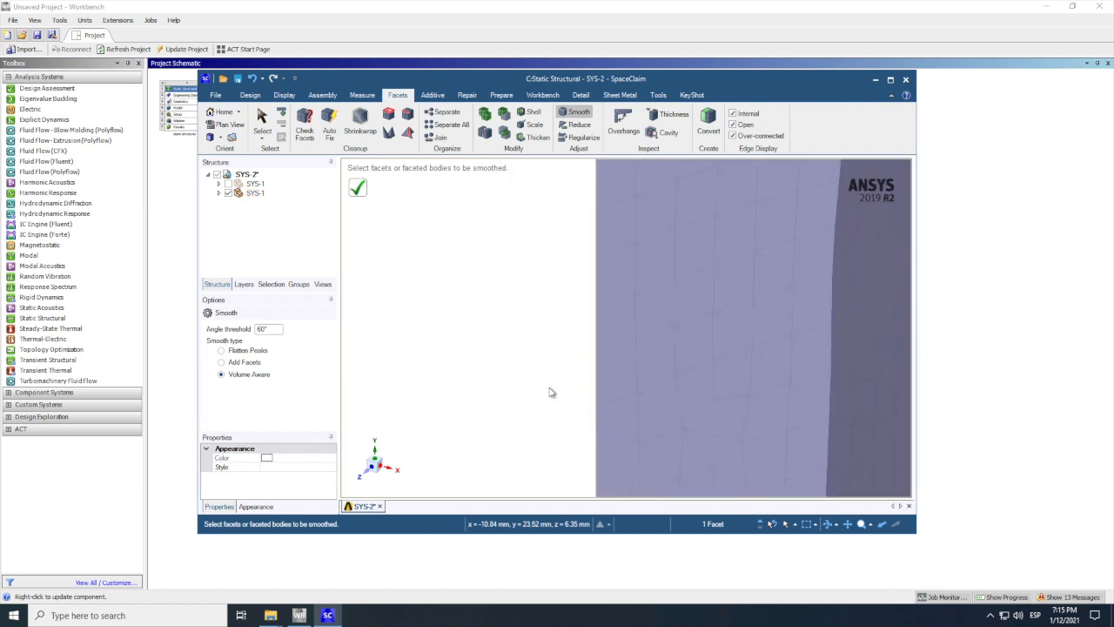
{"action": "scroll", "coordinate": [550, 392], "scroll_direction": "down", "scroll_amount": 1}
{"action": "scroll", "coordinate": [550, 393], "scroll_direction": "down", "scroll_amount": 3}
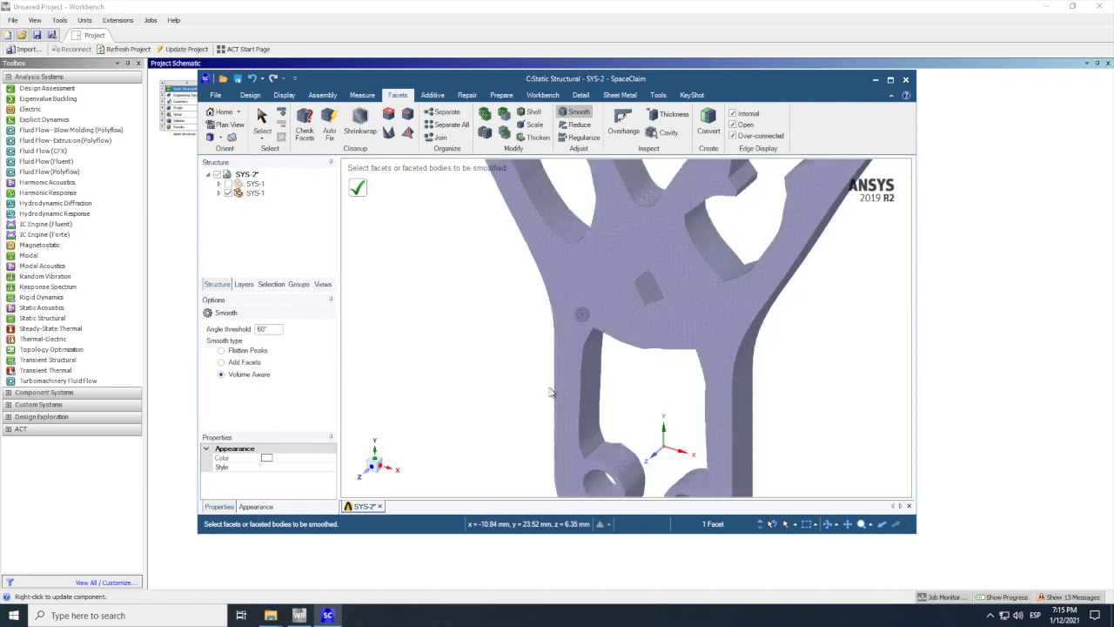
{"action": "scroll", "coordinate": [550, 392], "scroll_direction": "down", "scroll_amount": 7}
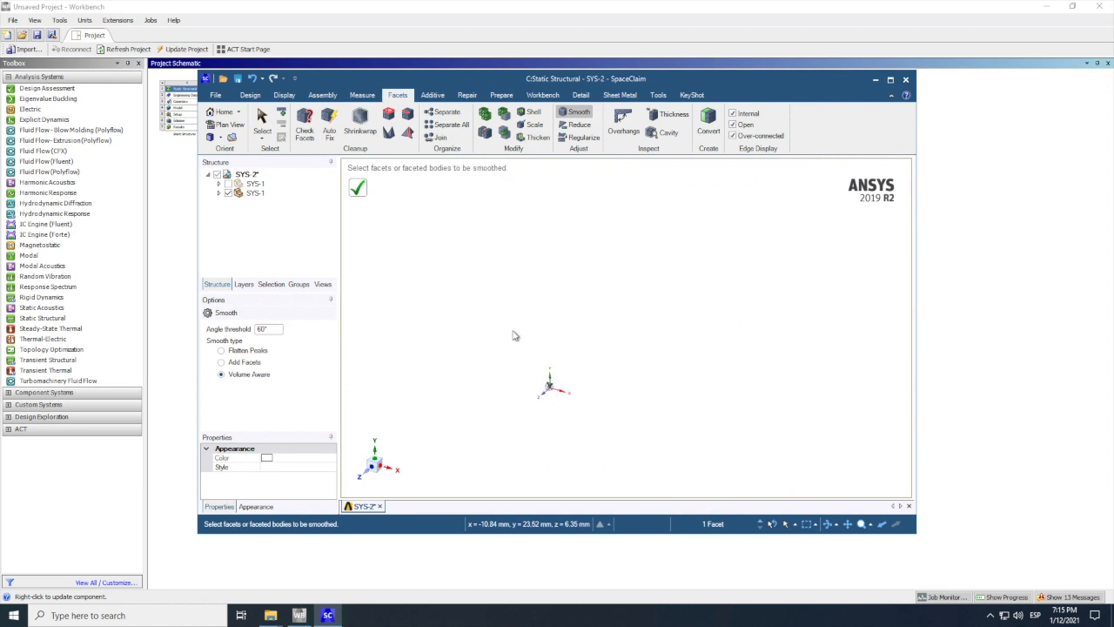
{"action": "left_click_drag", "start_coordinate": [509, 326], "coordinate": [608, 448]}
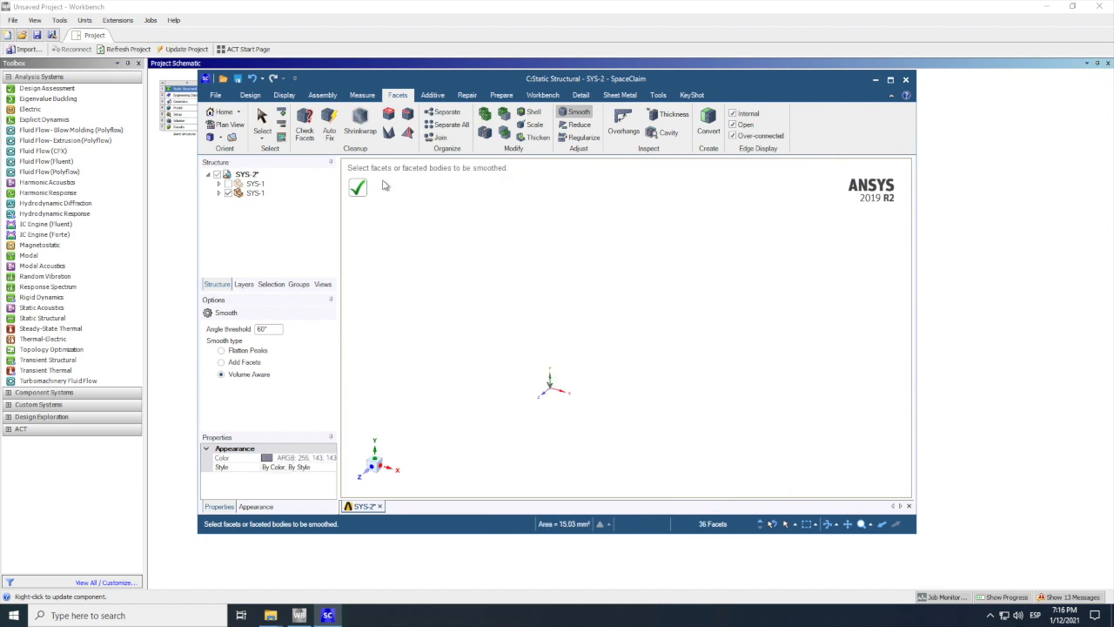
{"action": "left_click", "coordinate": [360, 190]}
{"action": "scroll", "coordinate": [523, 405], "scroll_direction": "up", "scroll_amount": 2}
{"action": "scroll", "coordinate": [522, 387], "scroll_direction": "up", "scroll_amount": 4}
{"action": "scroll", "coordinate": [709, 346], "scroll_direction": "down", "scroll_amount": 3}
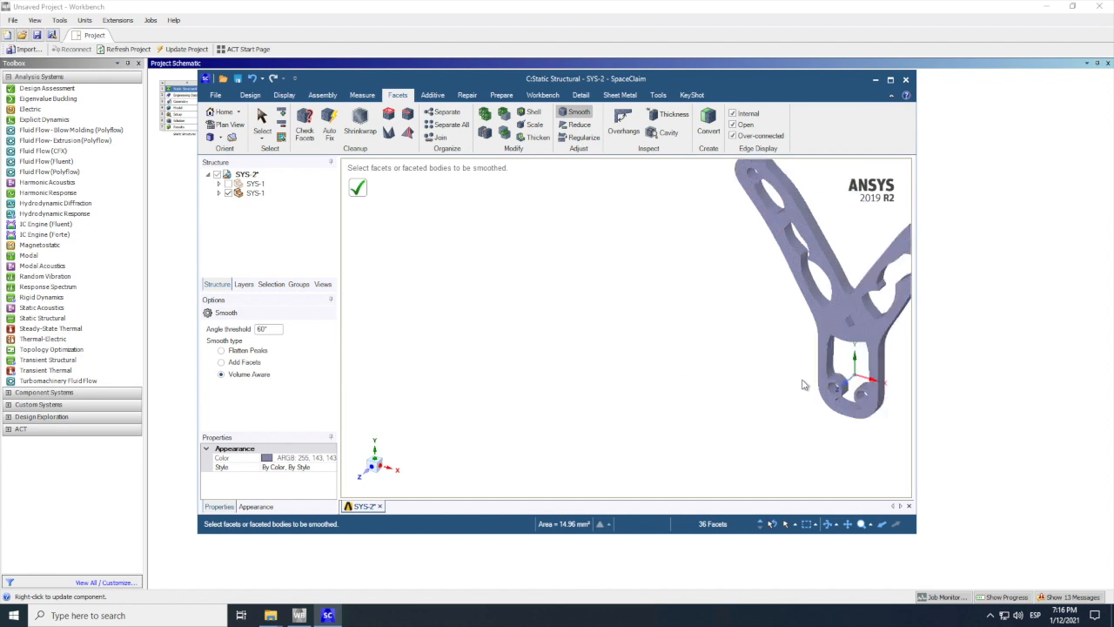
{"action": "scroll", "coordinate": [748, 365], "scroll_direction": "down", "scroll_amount": 3}
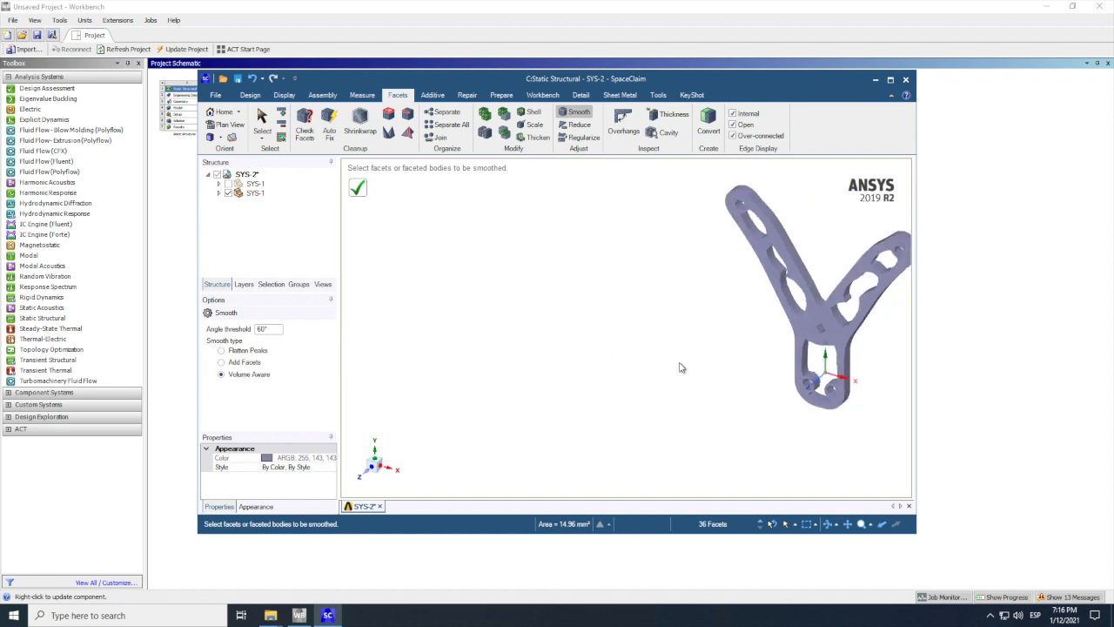
{"action": "scroll", "coordinate": [750, 339], "scroll_direction": "up", "scroll_amount": 4}
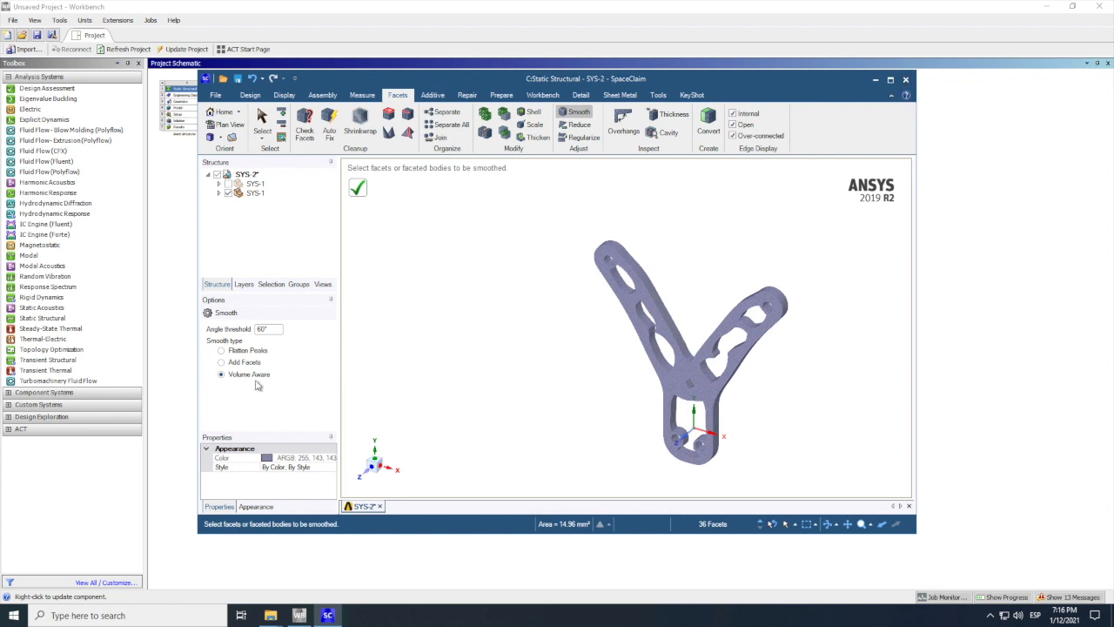
Step: Close SpaceClaim, open system C's model in Mechanical with the upstream data re-read, and inspect the imported bracket
{"action": "left_click", "coordinate": [906, 81]}
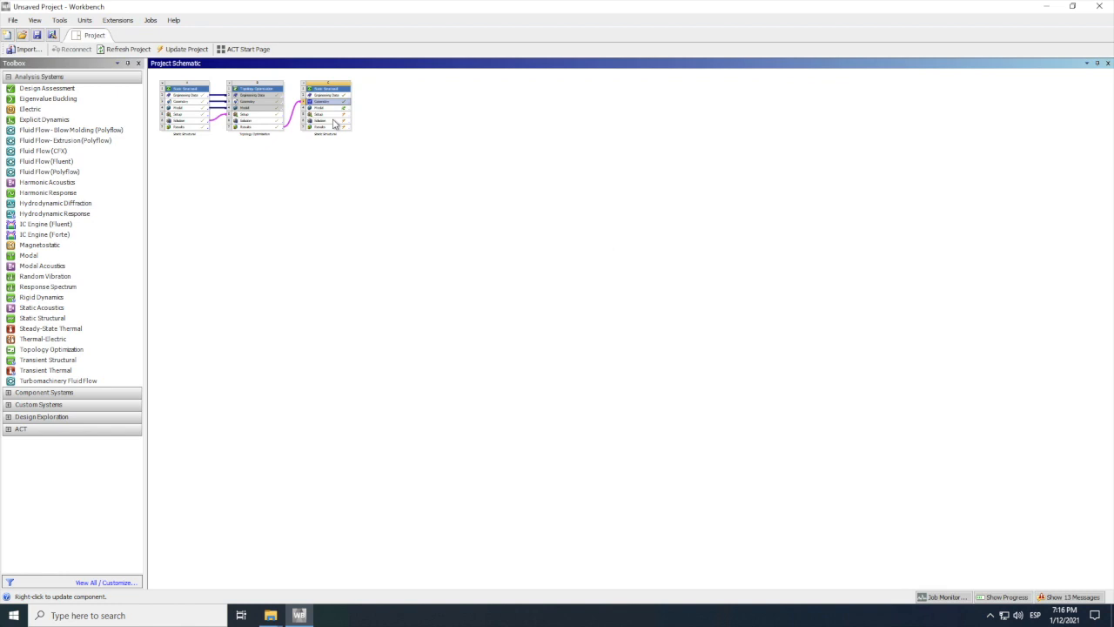
{"action": "right_click", "coordinate": [484, 148]}
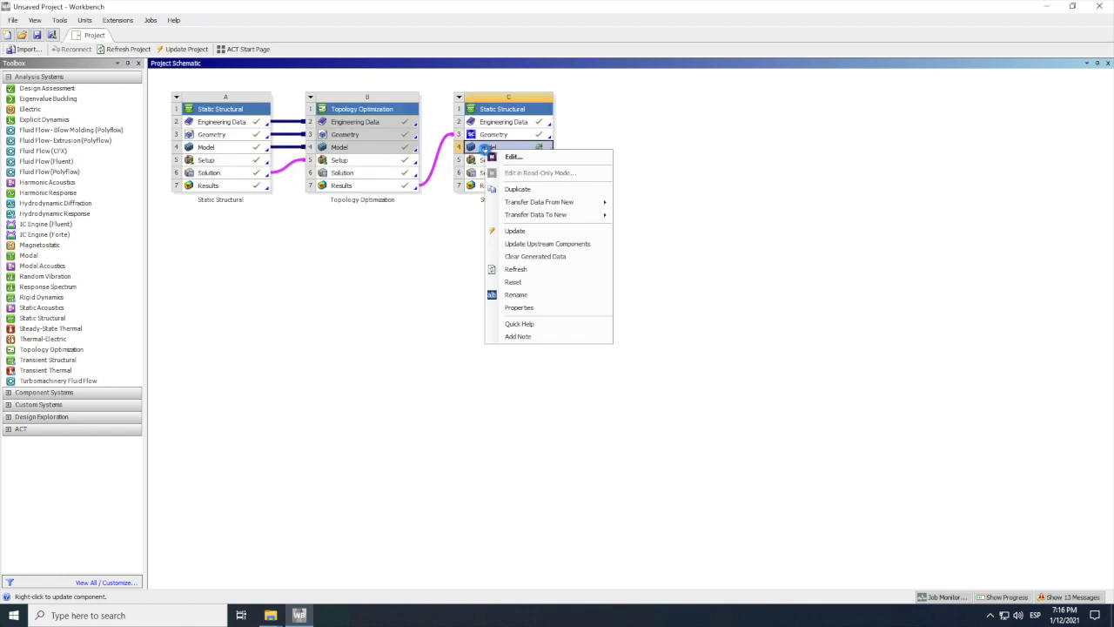
{"action": "left_click", "coordinate": [524, 158]}
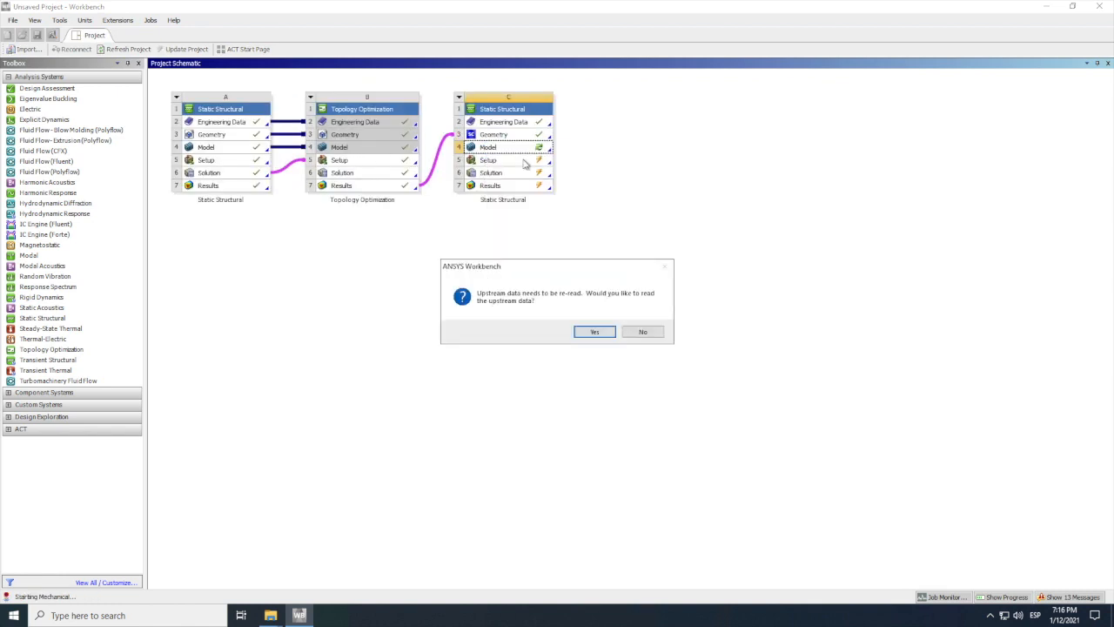
{"action": "left_click", "coordinate": [601, 333]}
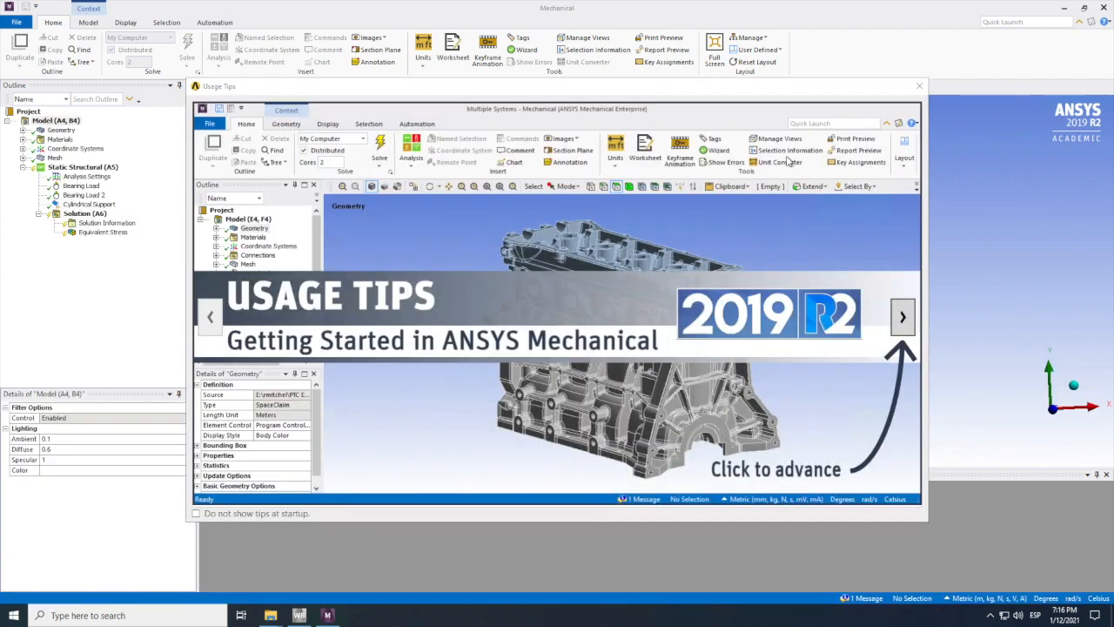
{"action": "left_click", "coordinate": [919, 85]}
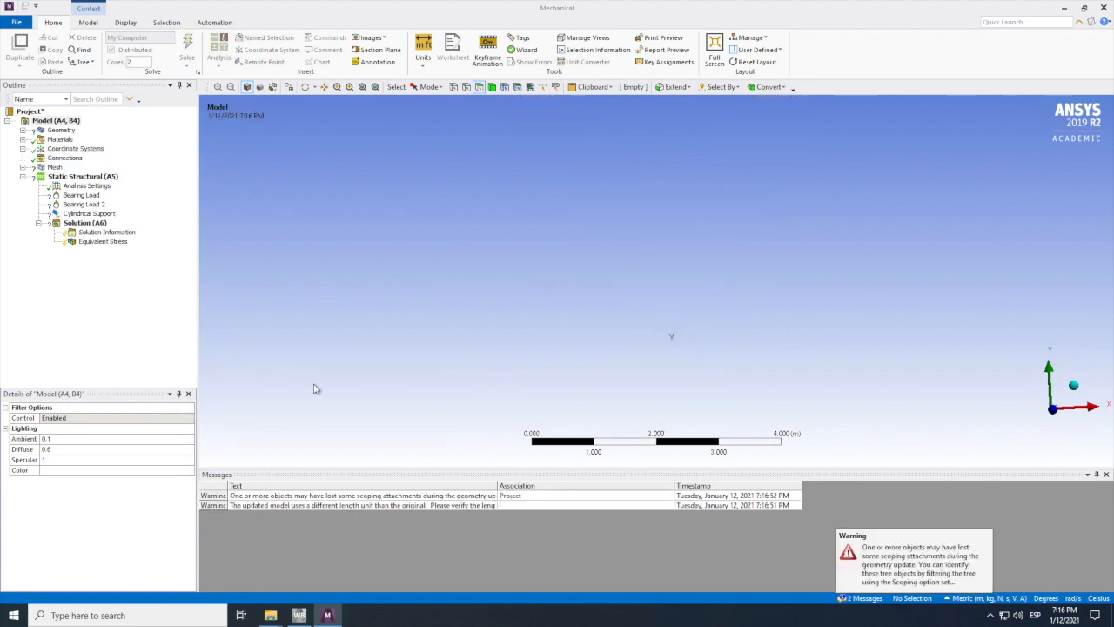
{"action": "left_click", "coordinate": [363, 87]}
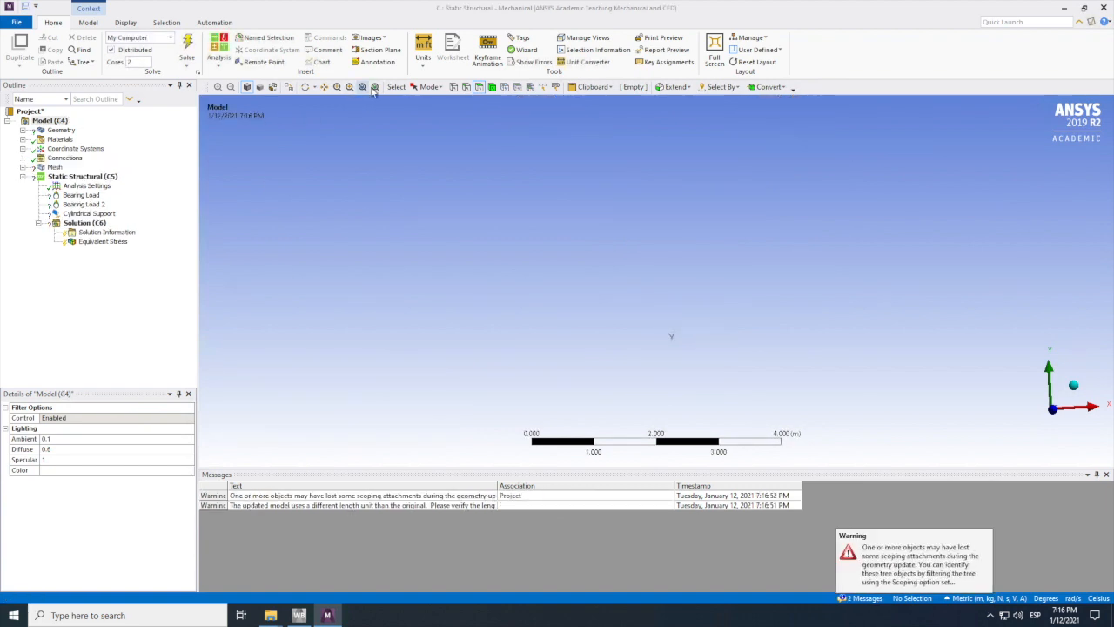
{"action": "left_click_drag", "start_coordinate": [656, 334], "coordinate": [694, 304]}
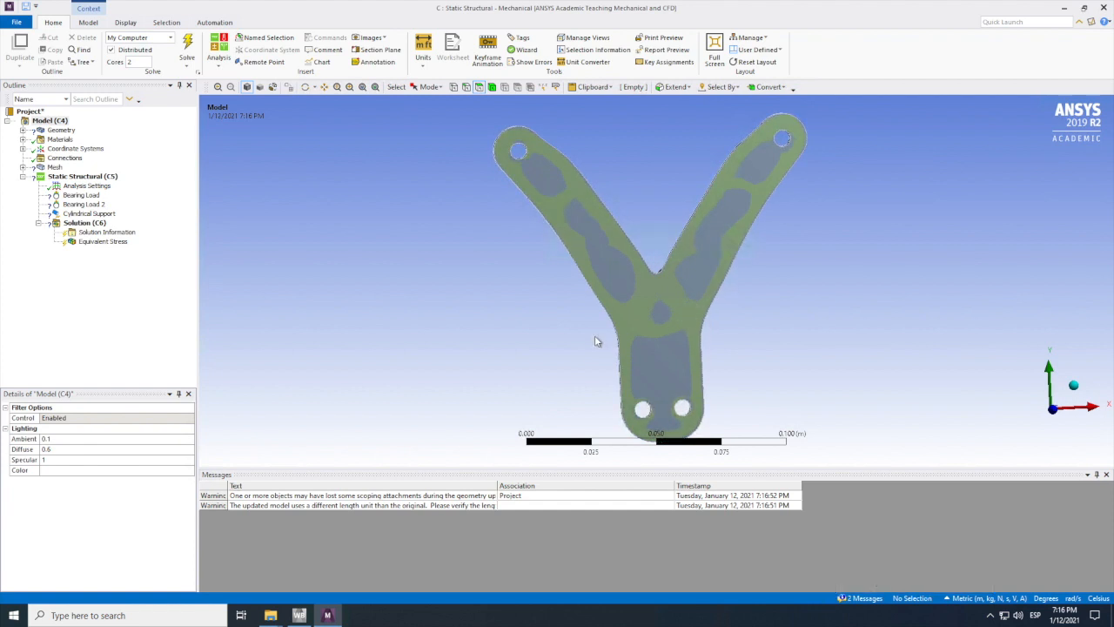
Step: Close Mechanical, reopen system C's geometry in SpaceClaim, and delete the hidden first SYS-1 component with the original solid
{"action": "left_click", "coordinate": [1106, 8]}
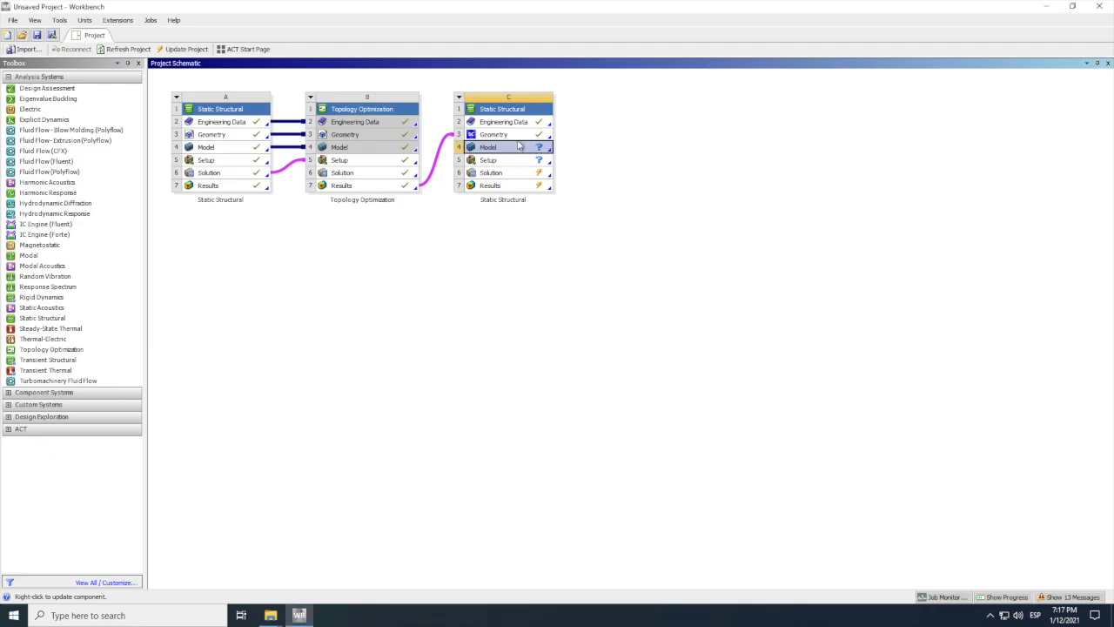
{"action": "left_click", "coordinate": [510, 137]}
{"action": "right_click", "coordinate": [510, 136]}
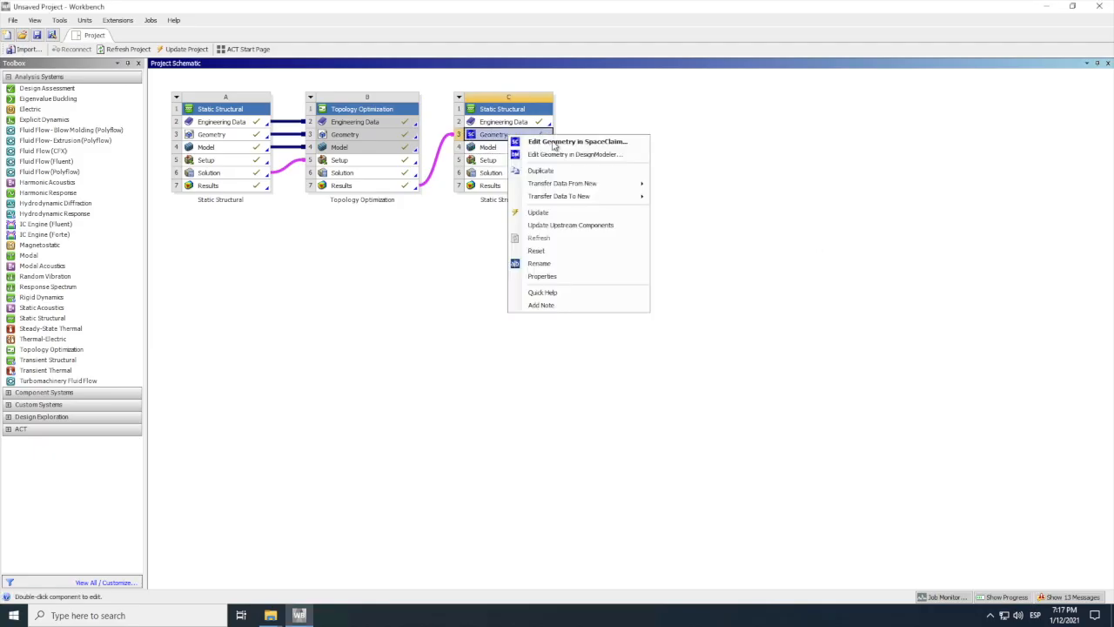
{"action": "left_click", "coordinate": [577, 145]}
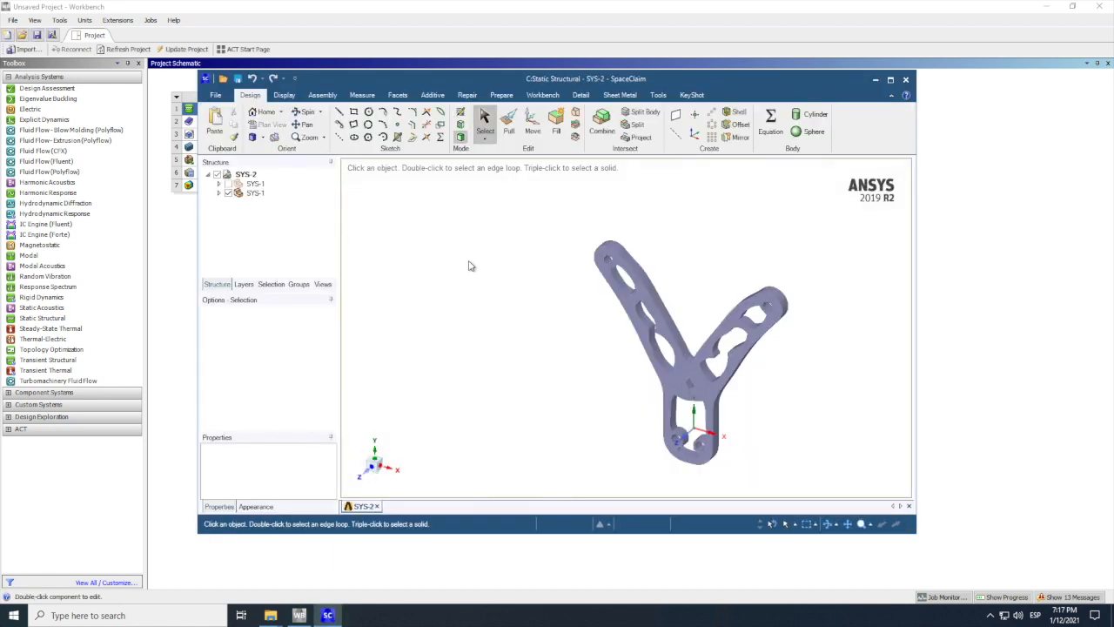
{"action": "left_click", "coordinate": [252, 184]}
{"action": "right_click", "coordinate": [250, 185]}
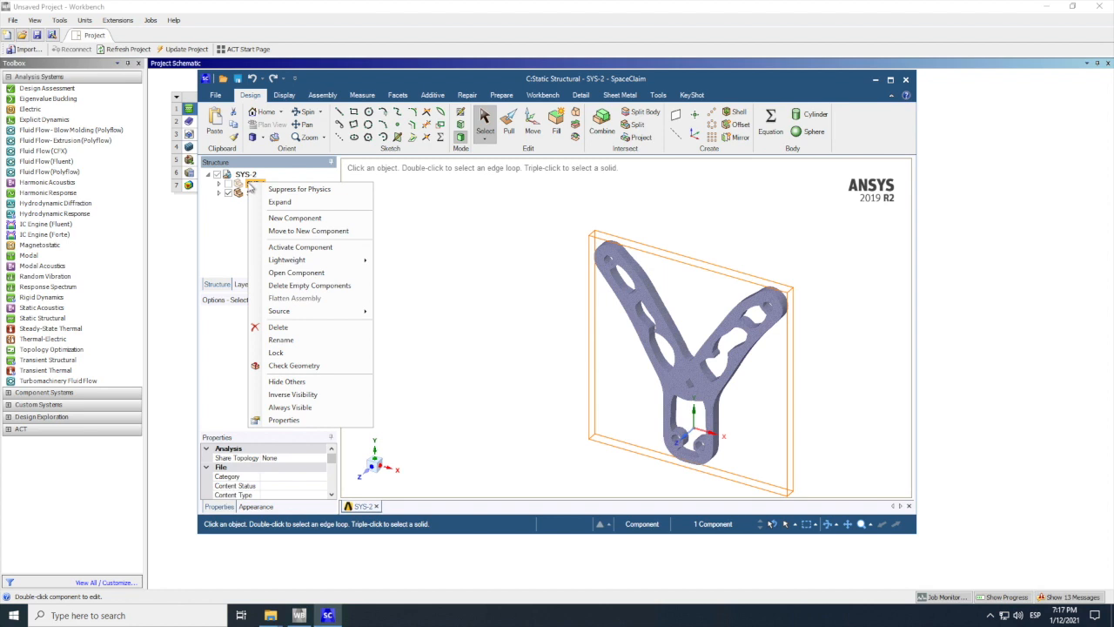
{"action": "left_click", "coordinate": [279, 326]}
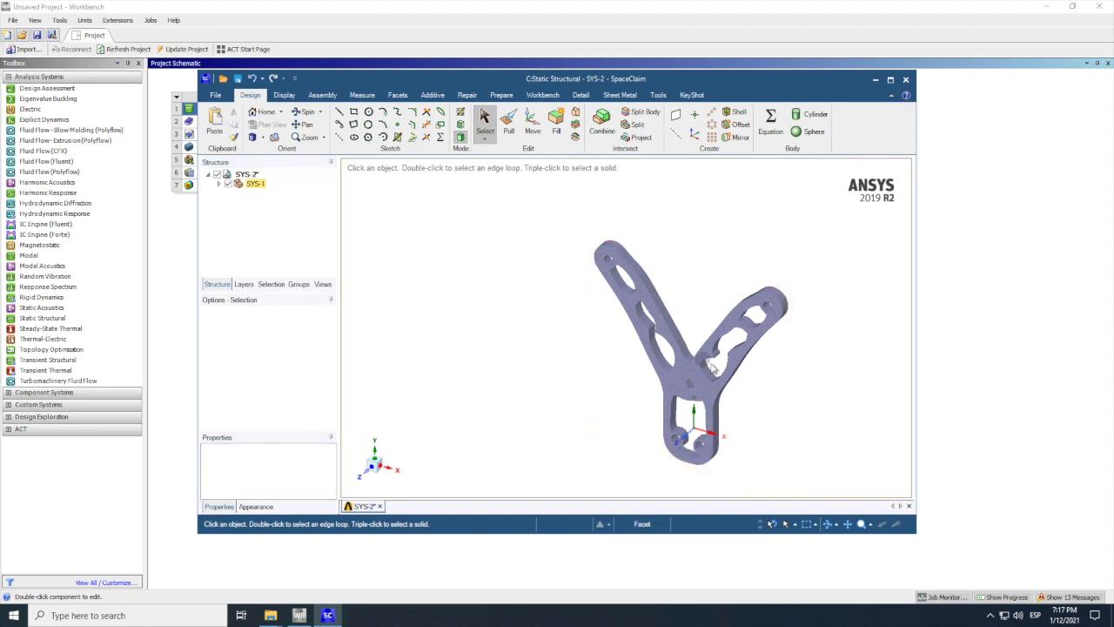
{"action": "left_click", "coordinate": [906, 80]}
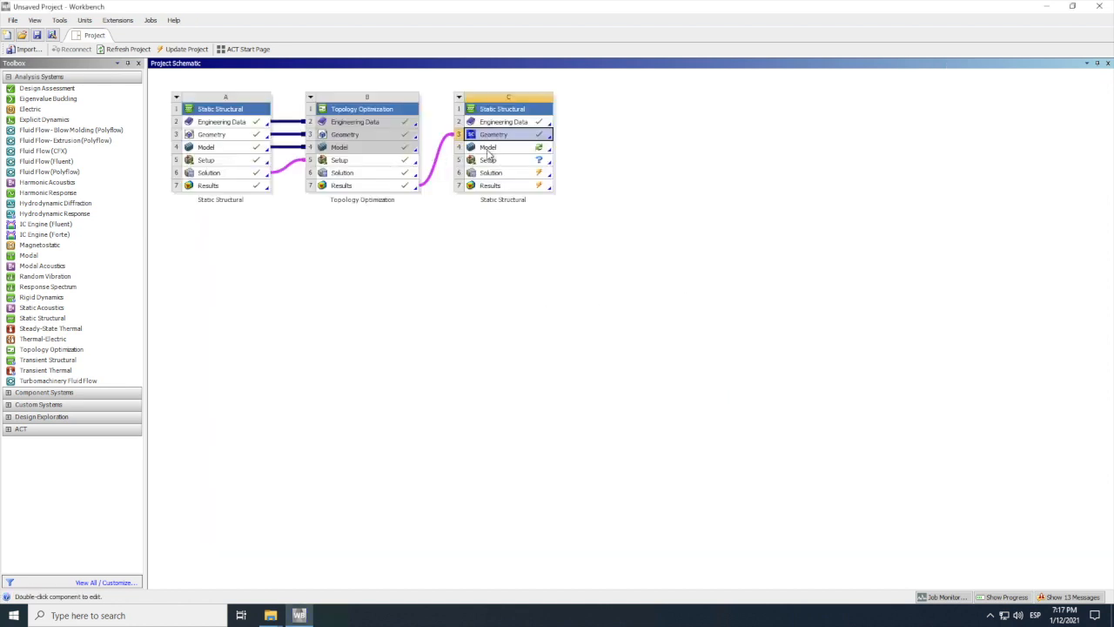
Step: Open system C's model in Mechanical, re-reading the upstream data to load the edited geometry
{"action": "right_click", "coordinate": [488, 147]}
{"action": "left_click", "coordinate": [535, 159]}
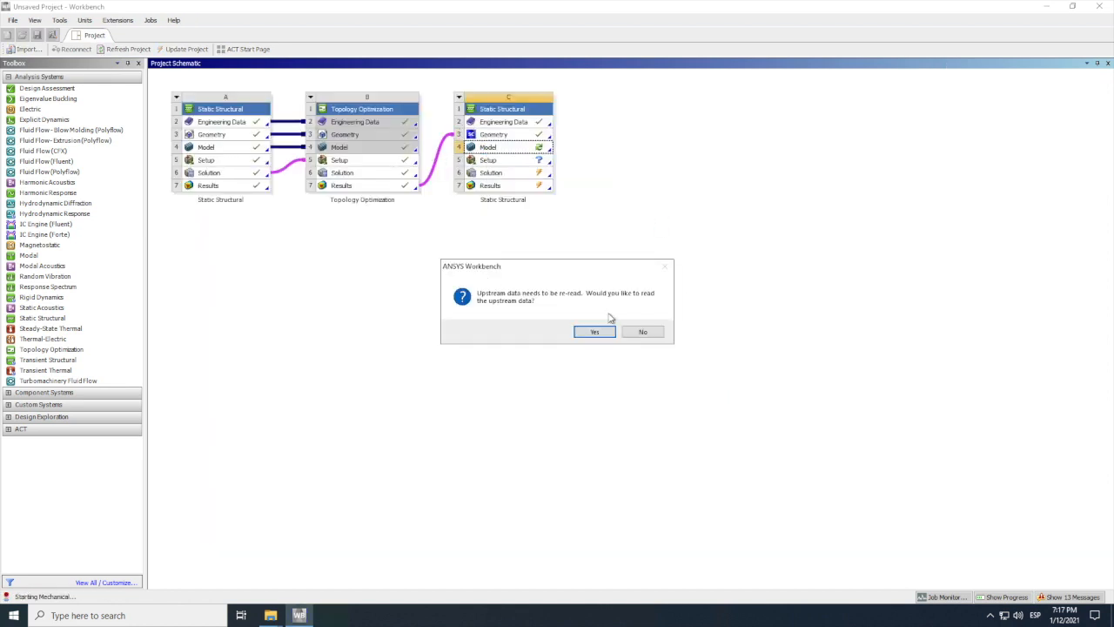
{"action": "left_click", "coordinate": [594, 335]}
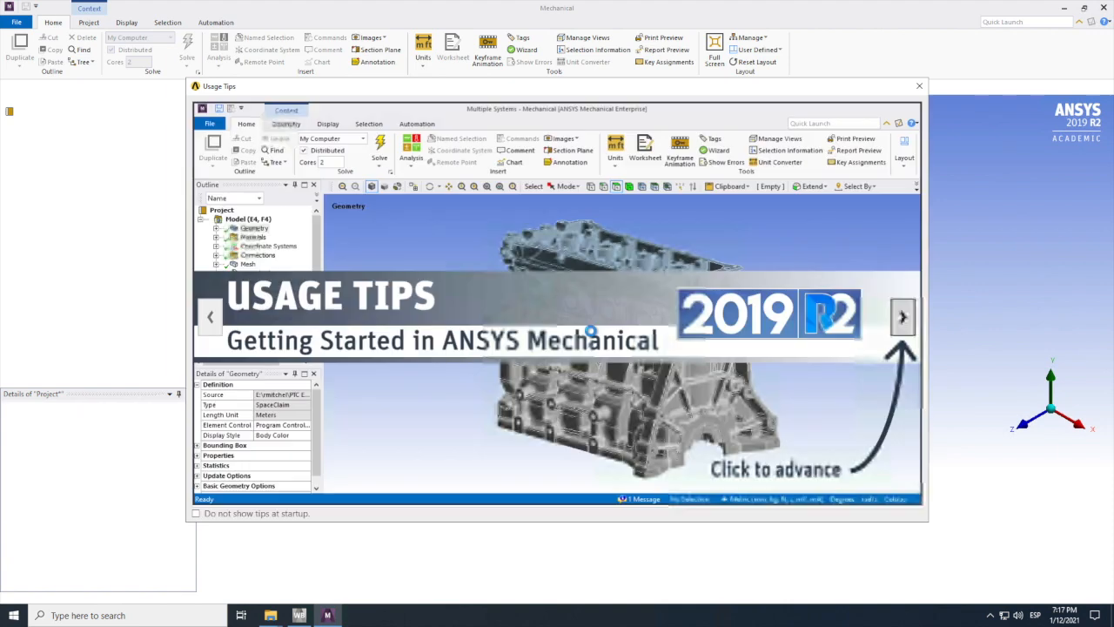
{"action": "left_click", "coordinate": [920, 86]}
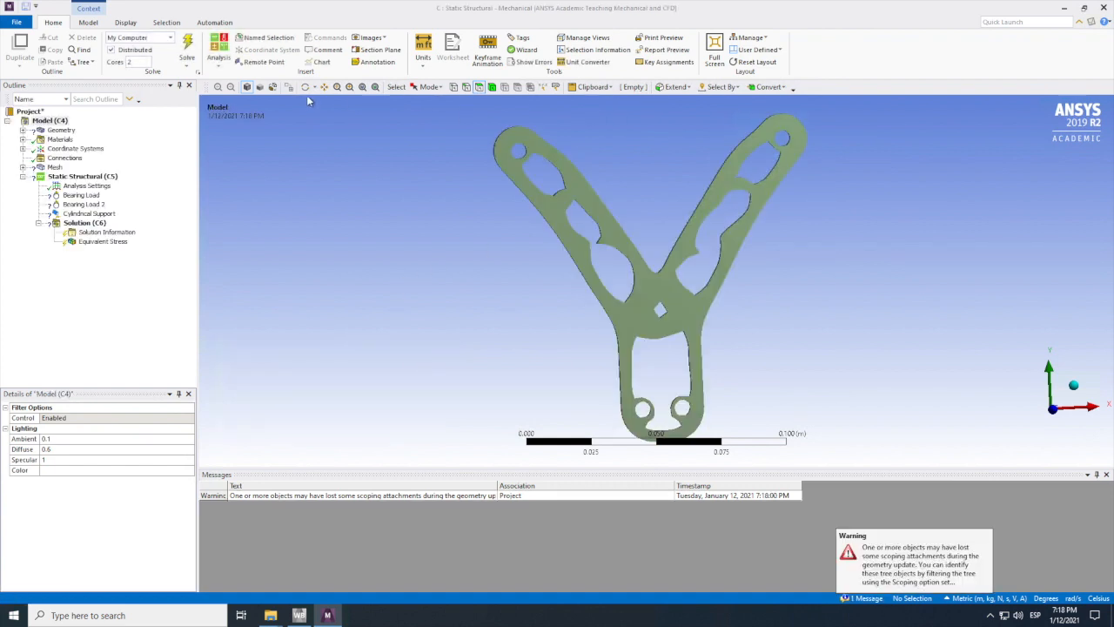
Step: Scope Bearing Load to the inner face of the hole at the end of the bracket's right arm
{"action": "left_click", "coordinate": [81, 195]}
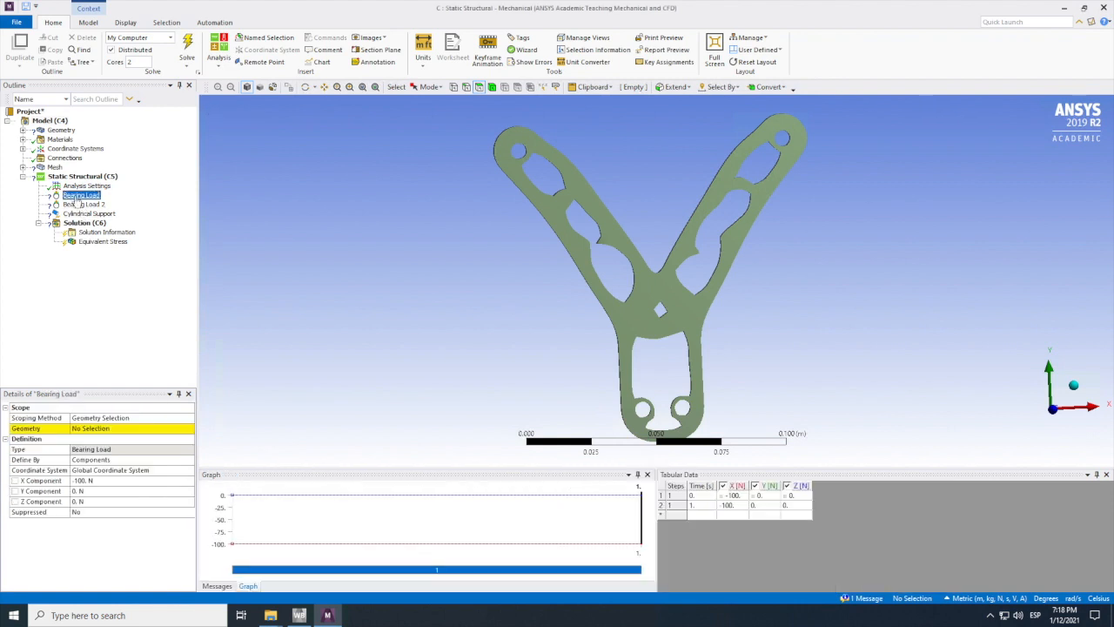
{"action": "left_click", "coordinate": [94, 430]}
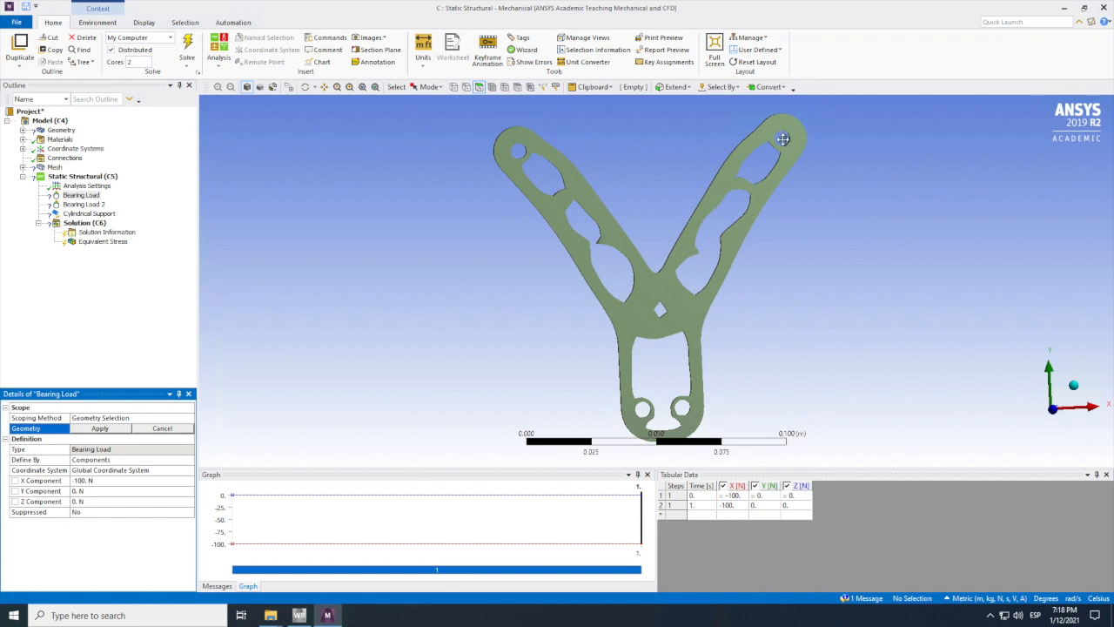
{"action": "scroll", "coordinate": [785, 136], "scroll_direction": "up", "scroll_amount": 1}
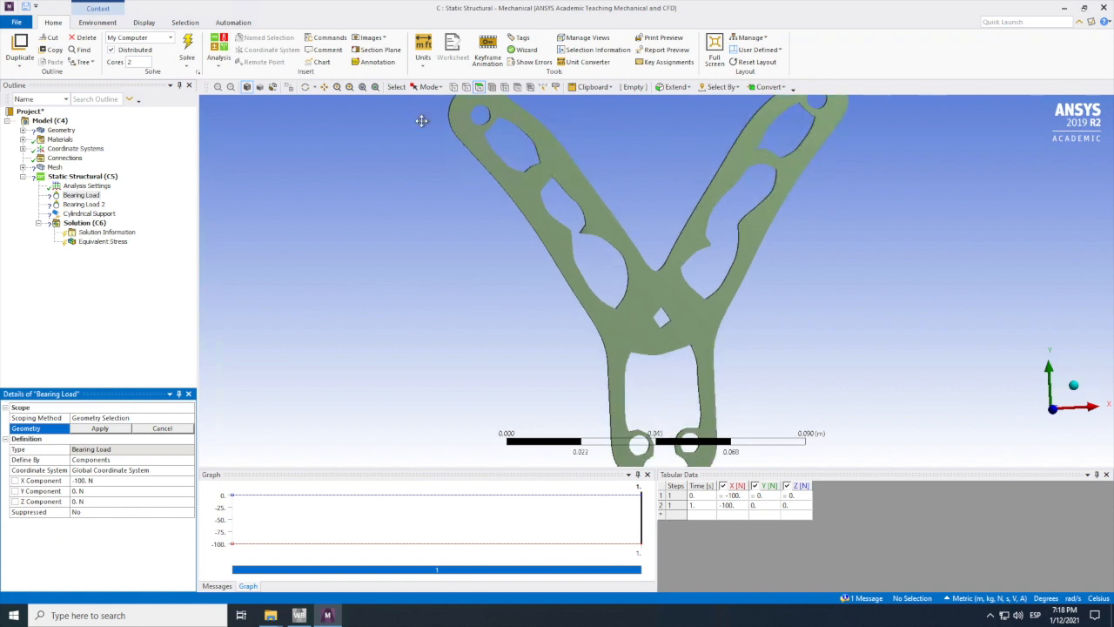
{"action": "left_click", "coordinate": [306, 87]}
{"action": "left_click_drag", "start_coordinate": [425, 199], "coordinate": [447, 232]}
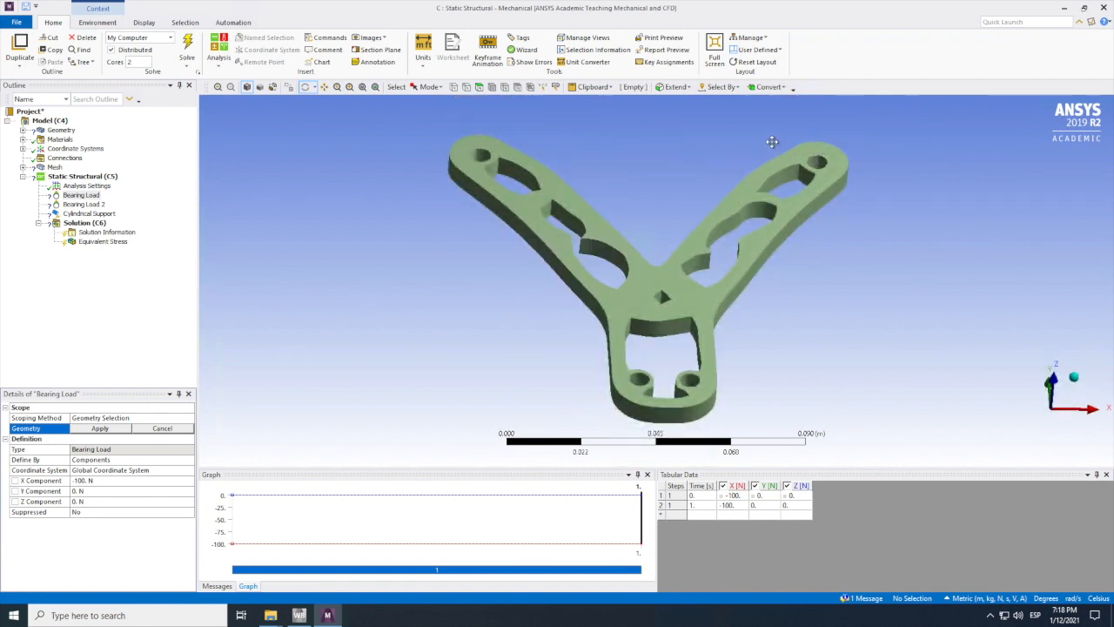
{"action": "left_click", "coordinate": [481, 88]}
{"action": "left_click", "coordinate": [105, 428]}
Step: Examine the whole bracket in the Topology Density result of the Topology Optimization in Mechanical
{"action": "scroll", "coordinate": [619, 250], "scroll_direction": "down", "scroll_amount": 5}
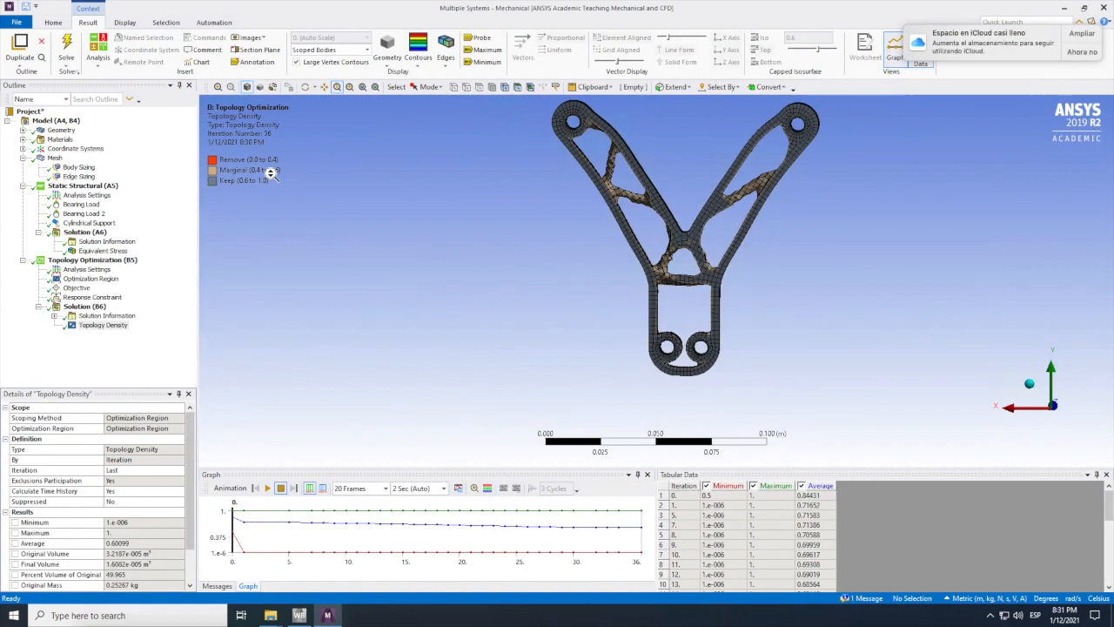
{"action": "left_click", "coordinate": [324, 87]}
{"action": "left_click_drag", "start_coordinate": [597, 298], "coordinate": [545, 286]}
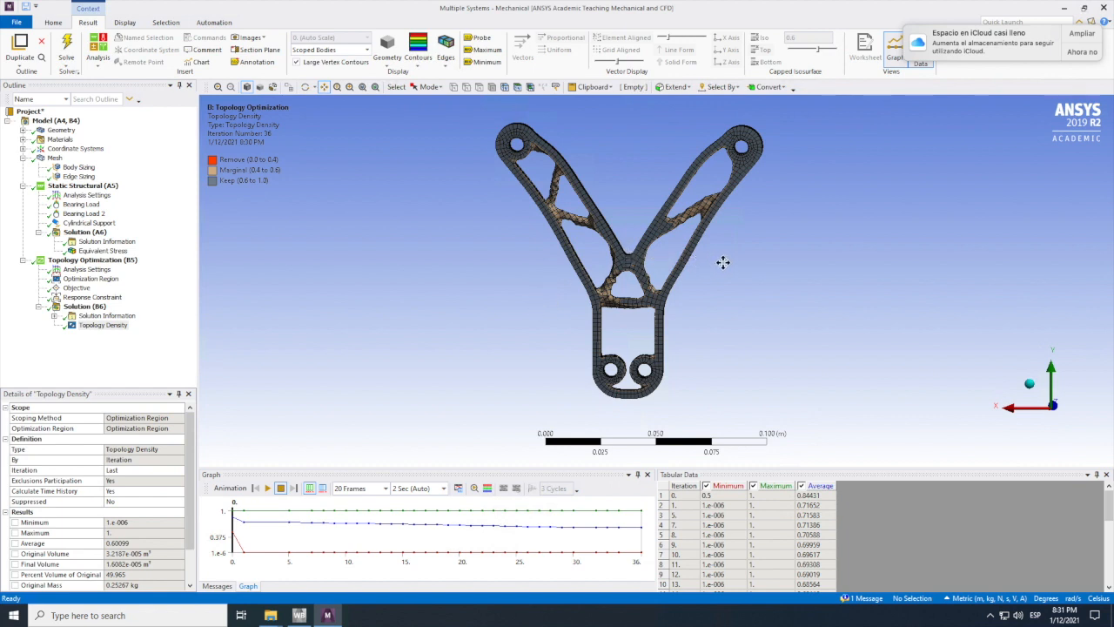
Step: Review the Topology Optimization's solution, analysis settings and optimization region, the edge and body mesh sizings, and the Topology Density result
{"action": "left_click", "coordinate": [81, 307]}
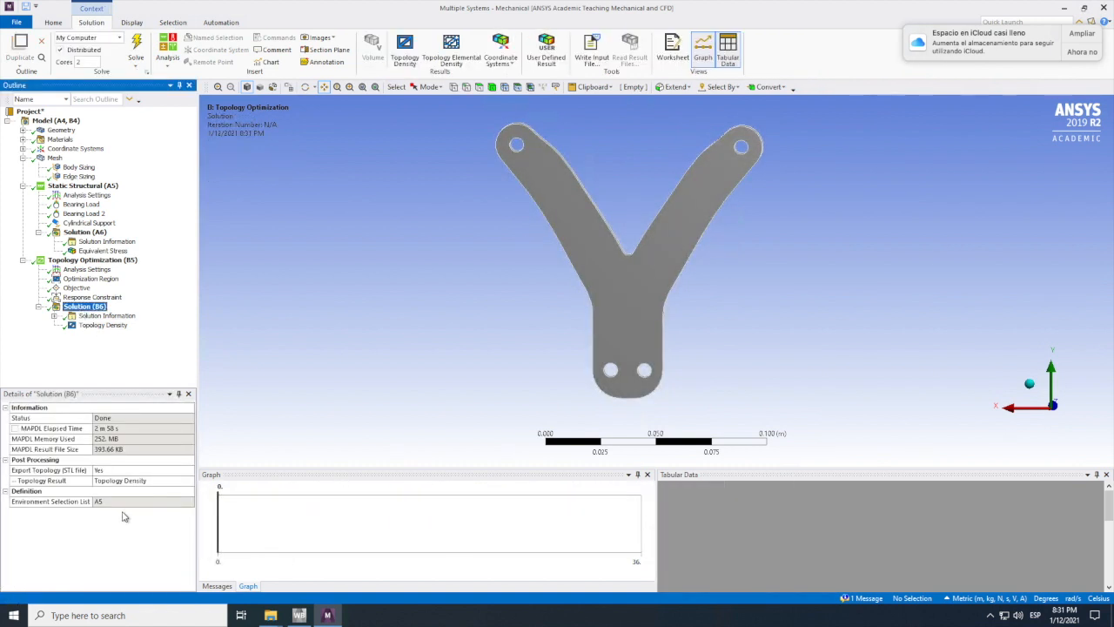
{"action": "left_click", "coordinate": [78, 270]}
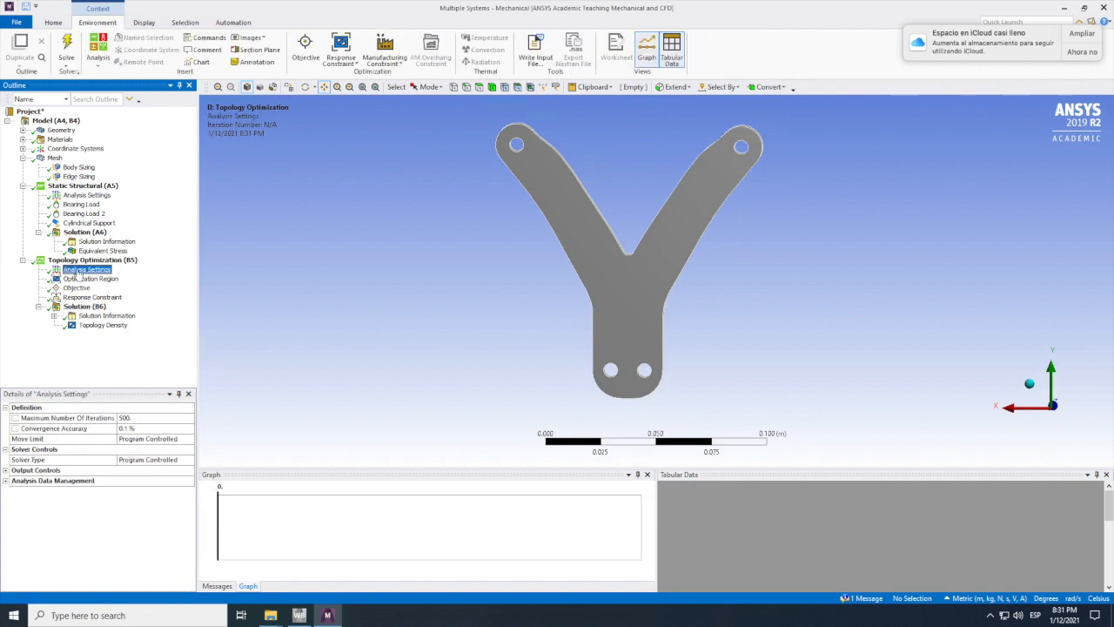
{"action": "left_click", "coordinate": [80, 280]}
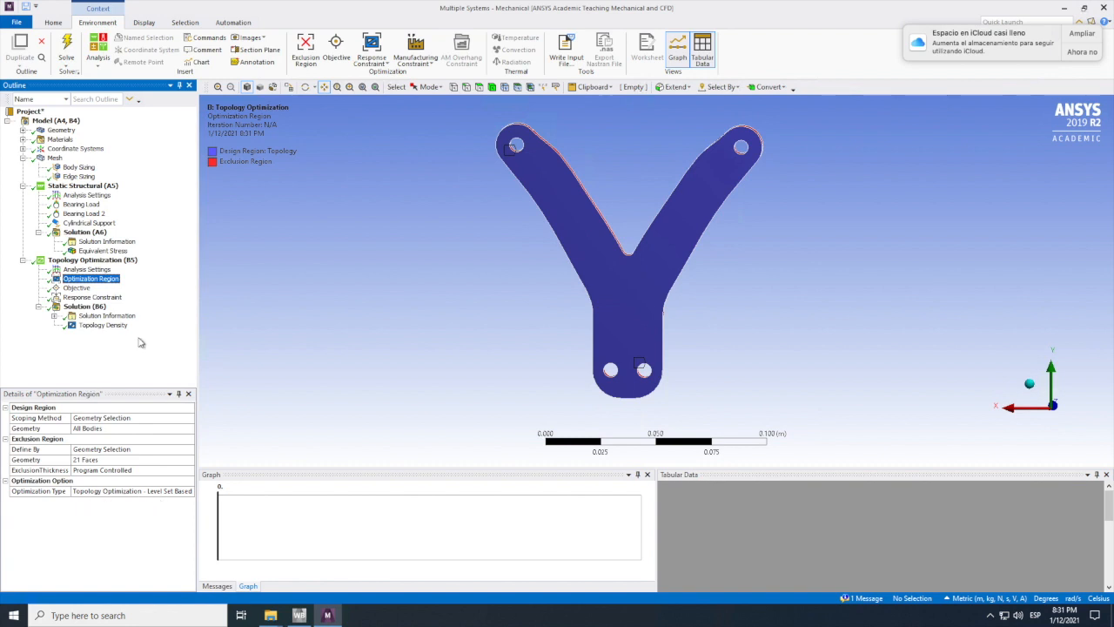
{"action": "left_click", "coordinate": [77, 176]}
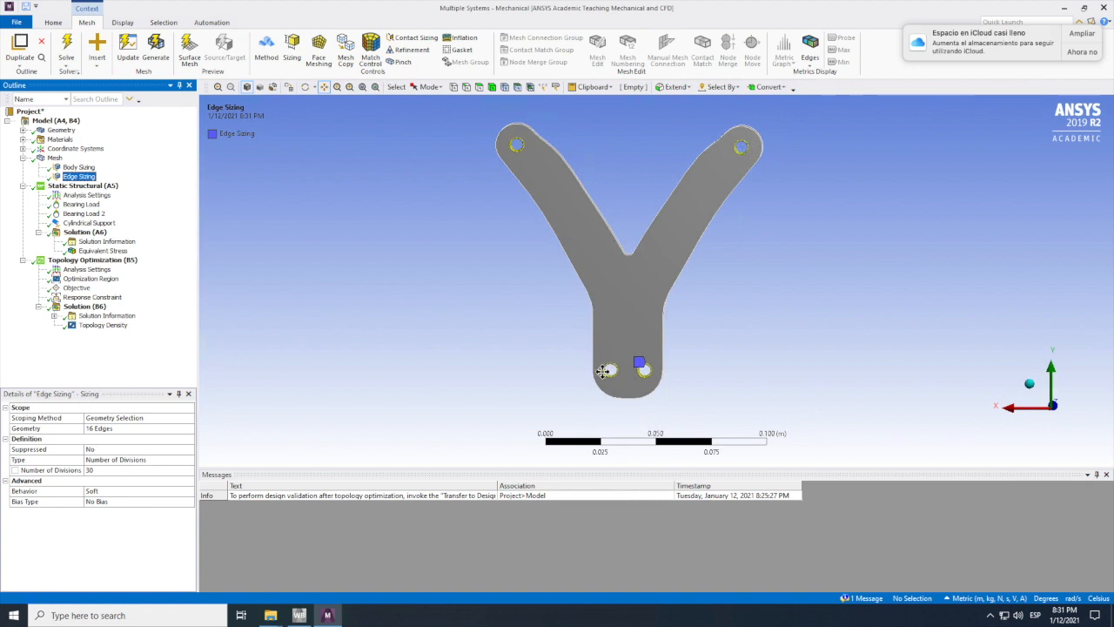
{"action": "left_click", "coordinate": [75, 167]}
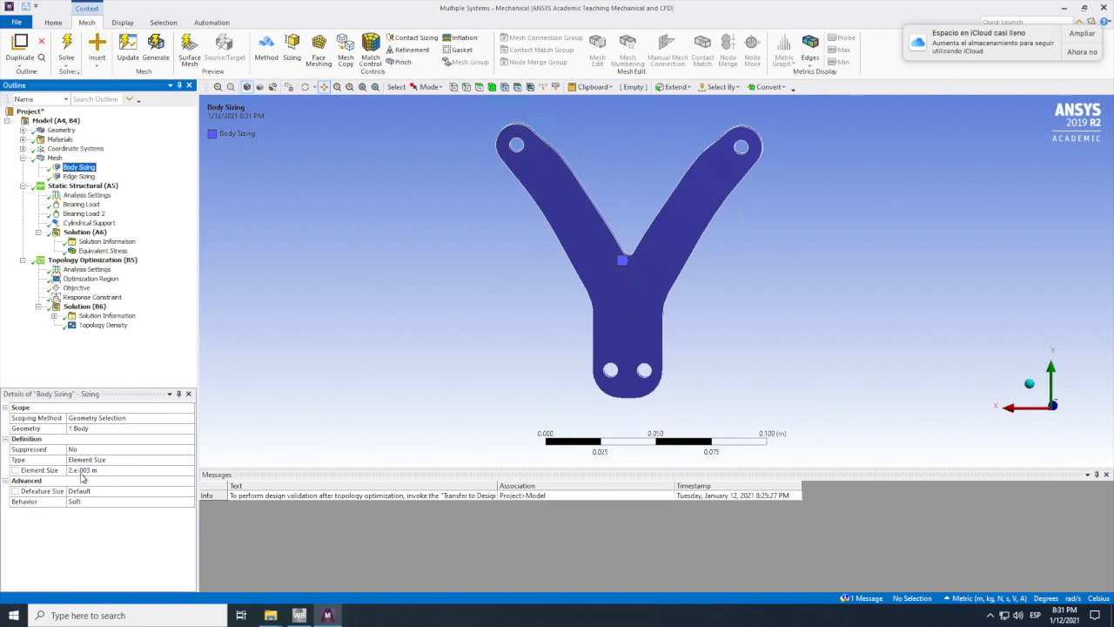
{"action": "left_click", "coordinate": [100, 327]}
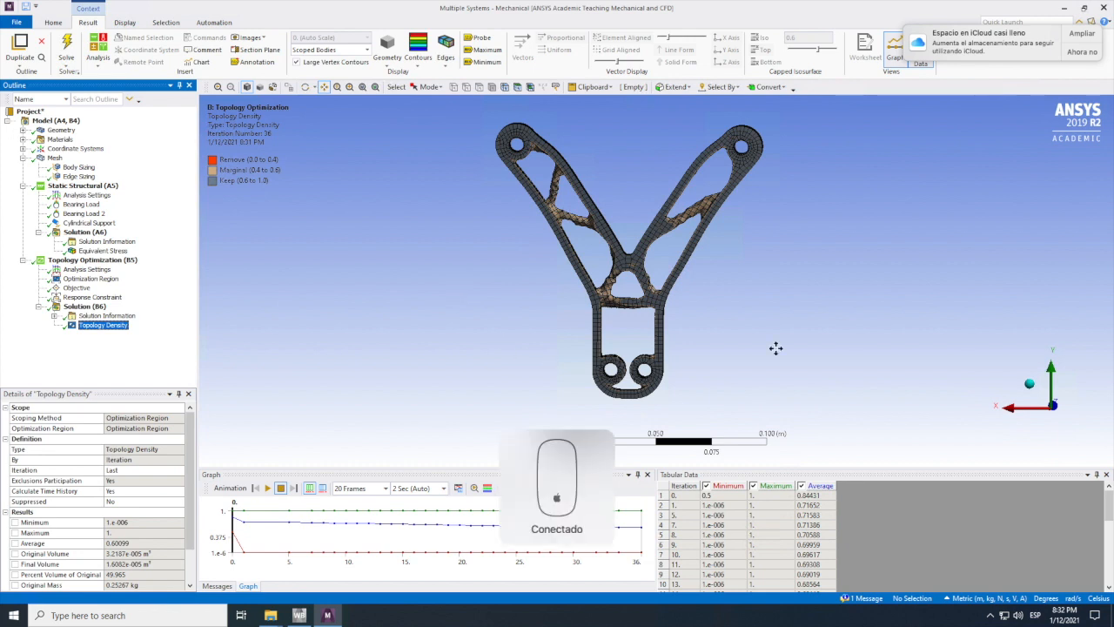
Step: Close Mechanical and transfer the Topology Optimization results to a new design validation system
{"action": "left_click", "coordinate": [1103, 9]}
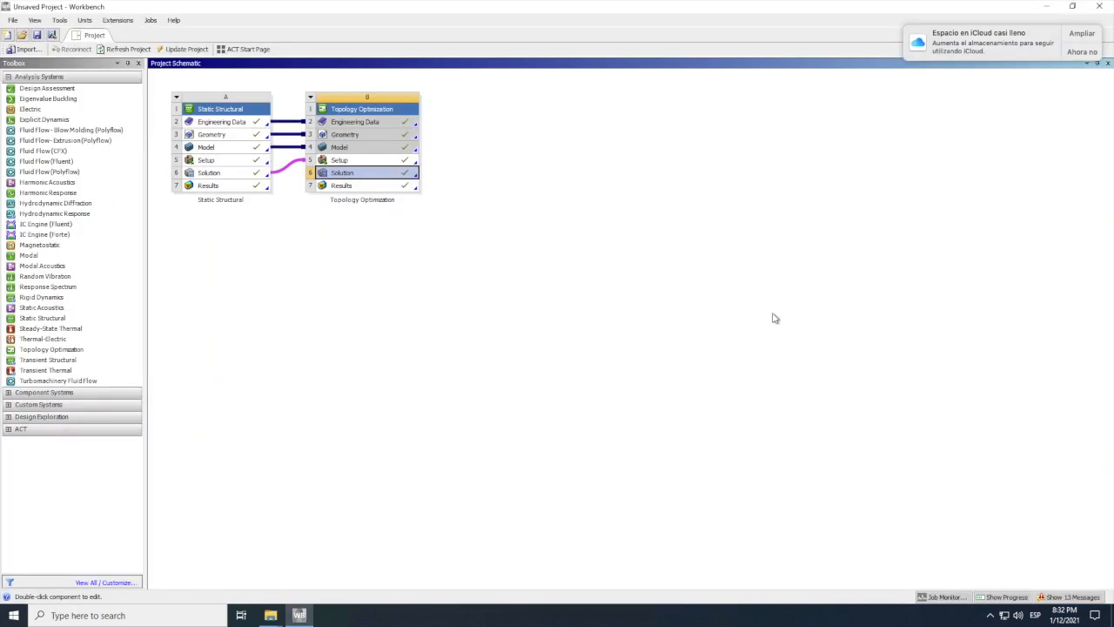
{"action": "right_click", "coordinate": [372, 187]}
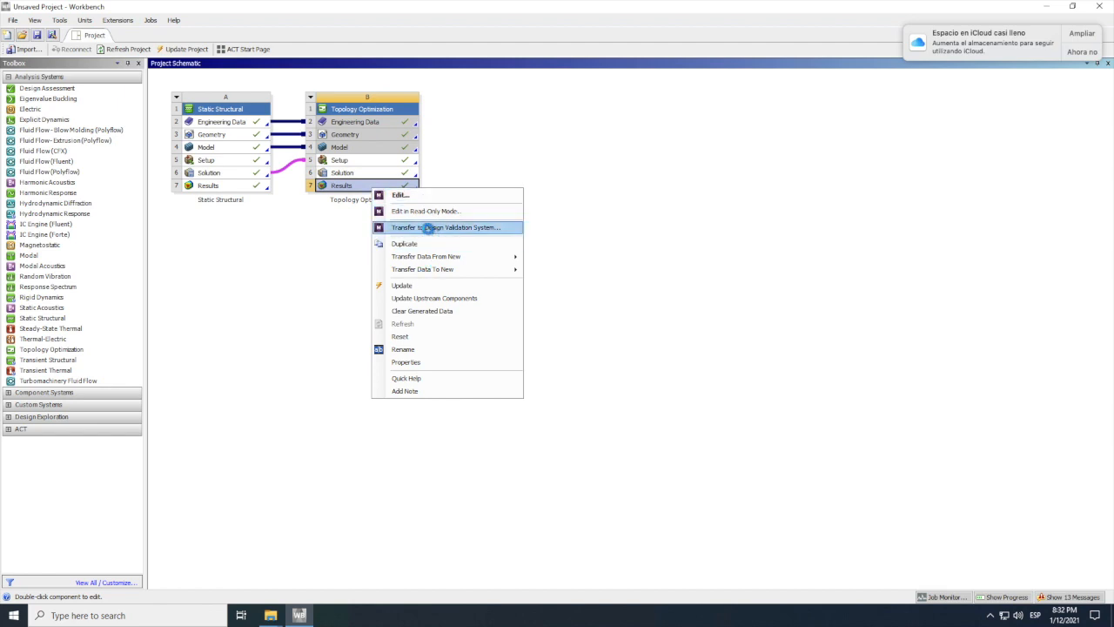
{"action": "left_click", "coordinate": [427, 229]}
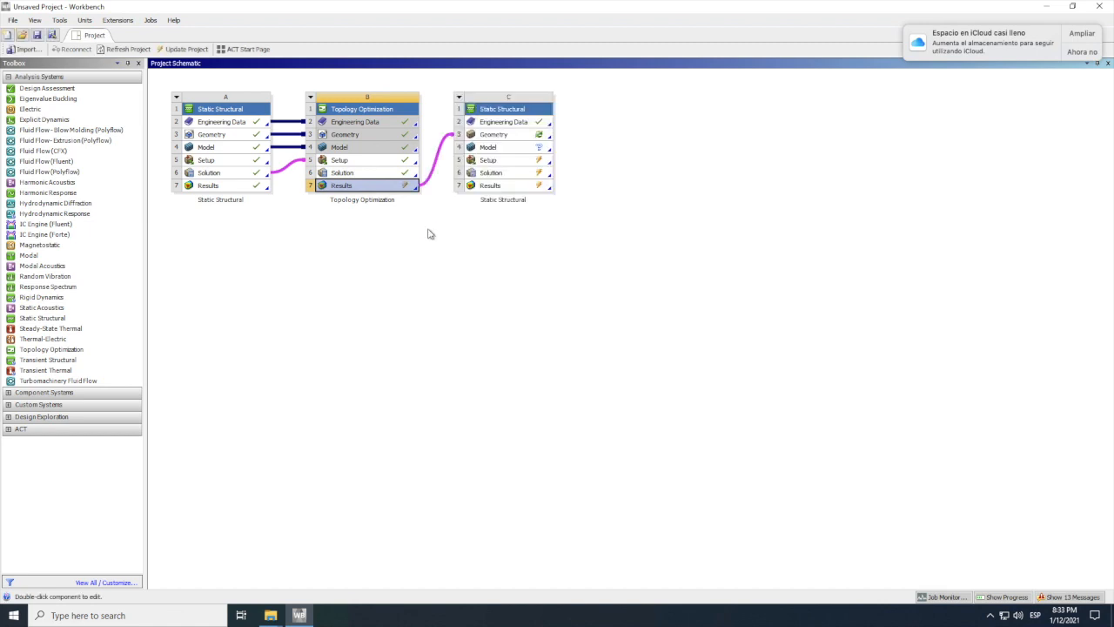
Step: Update the Results of Topology Optimization system B and dismiss the usage tips window
{"action": "right_click", "coordinate": [375, 188]}
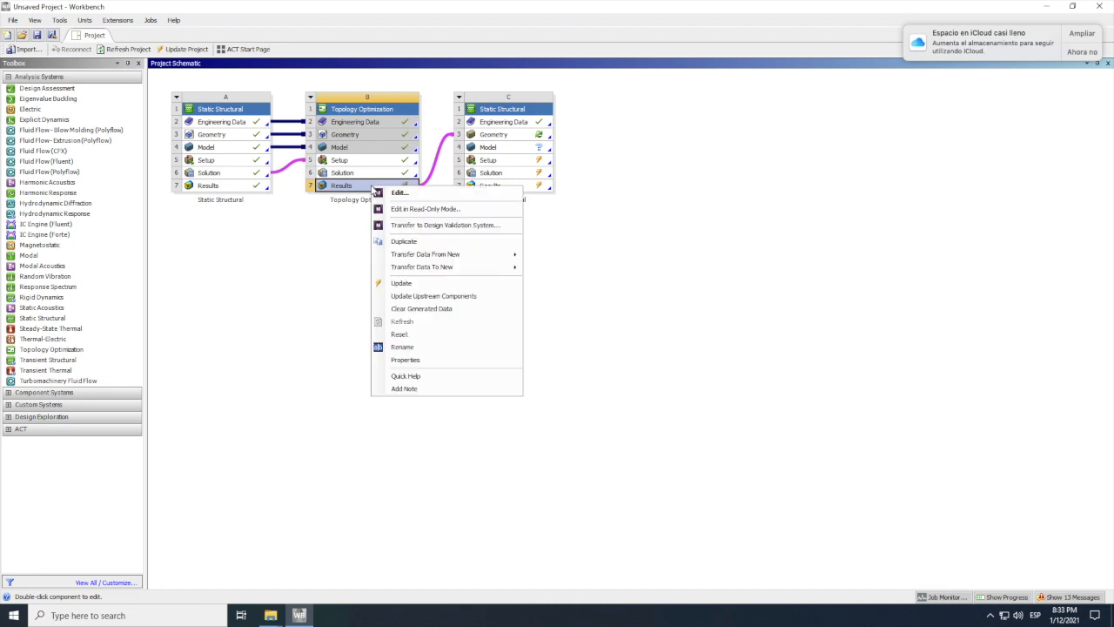
{"action": "left_click", "coordinate": [402, 283]}
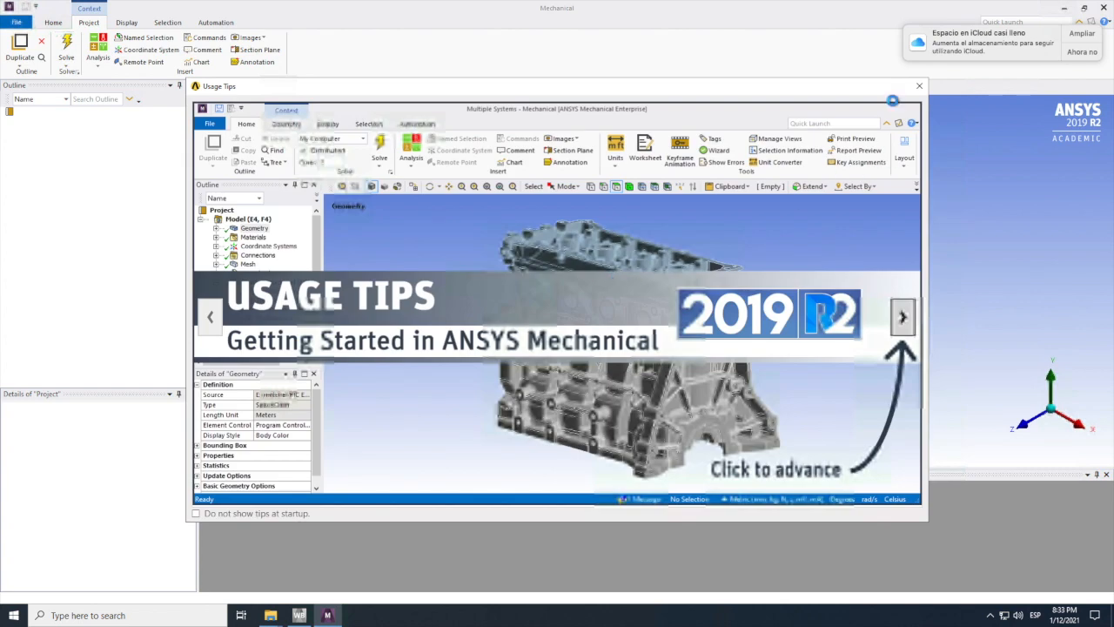
{"action": "left_click", "coordinate": [920, 88]}
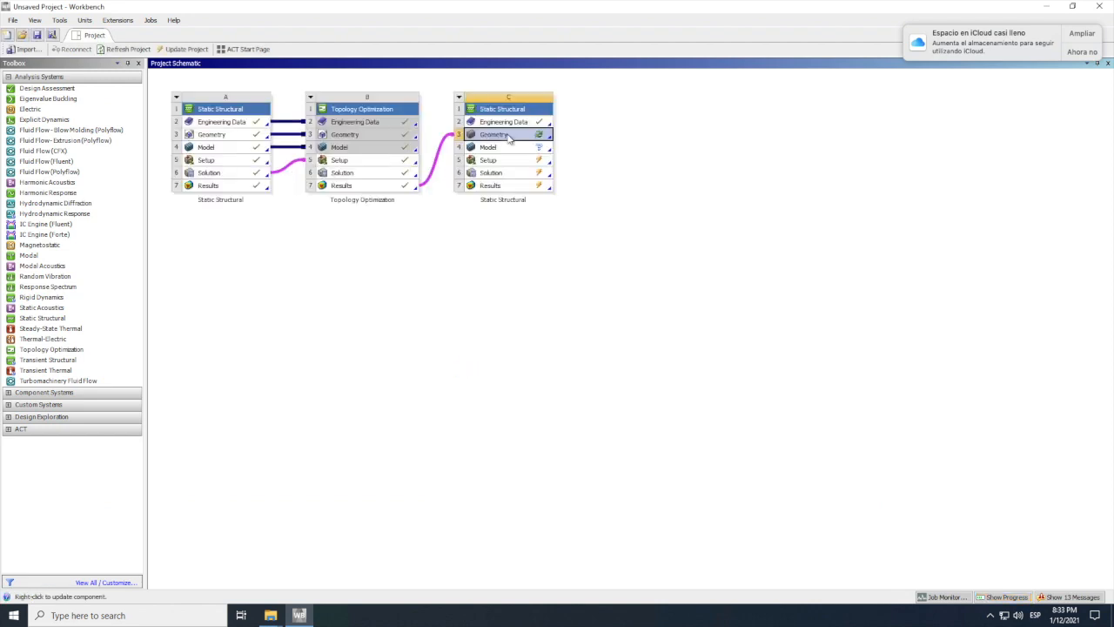
Step: Update the Geometry of static structural system C and open it for editing in SpaceClaim
{"action": "right_click", "coordinate": [508, 135]}
{"action": "left_click", "coordinate": [537, 214]}
{"action": "right_click", "coordinate": [499, 140]}
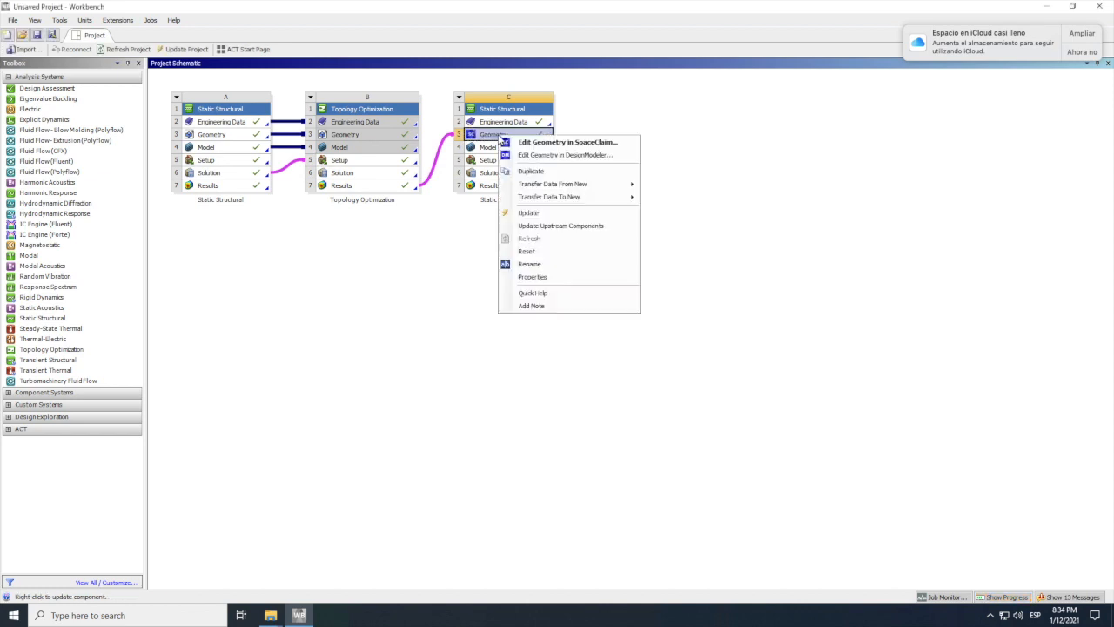
{"action": "left_click", "coordinate": [601, 147]}
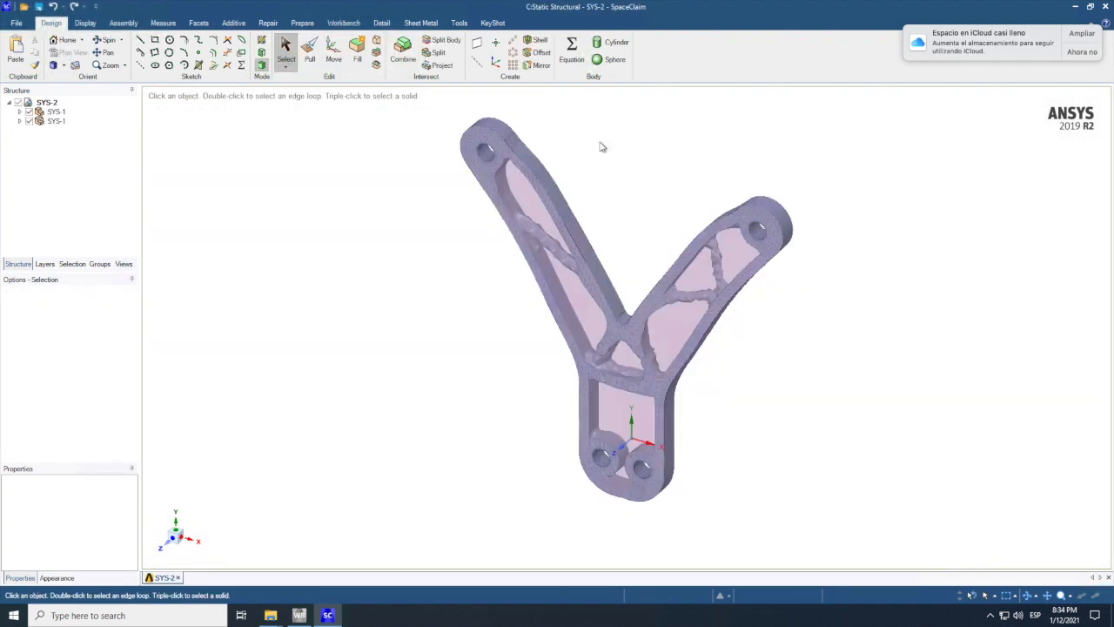
Step: Suppress the first SYS-1 component for physics and activate the second SYS-1 component, which holds the facets, for physics
{"action": "left_click", "coordinate": [47, 112]}
{"action": "right_click", "coordinate": [44, 113]}
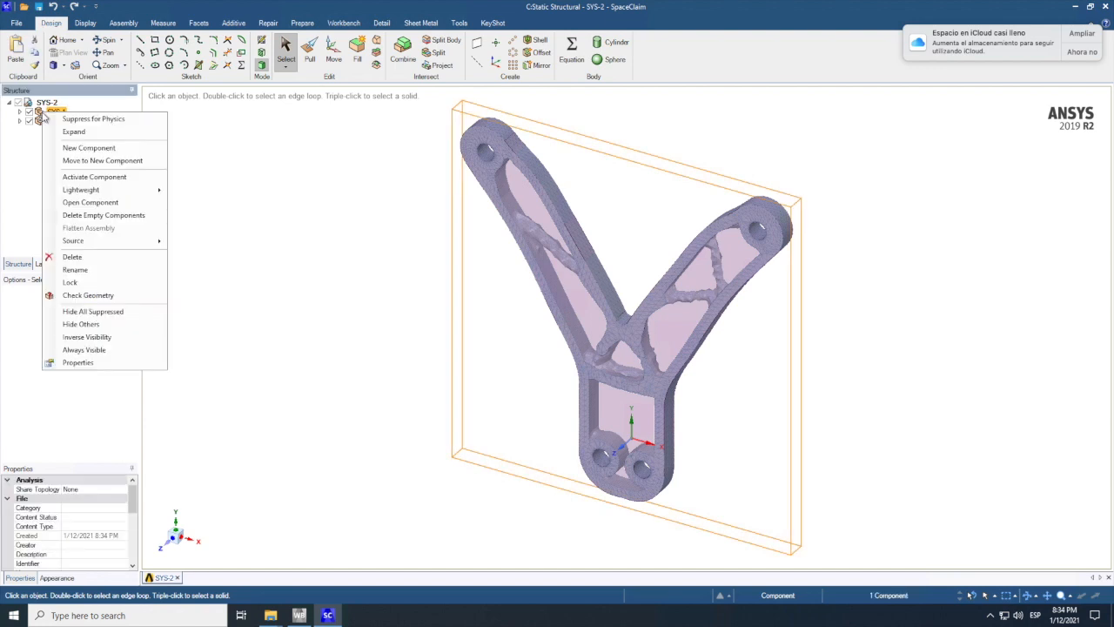
{"action": "left_click", "coordinate": [93, 119]}
{"action": "left_click", "coordinate": [49, 120]}
{"action": "right_click", "coordinate": [44, 122]}
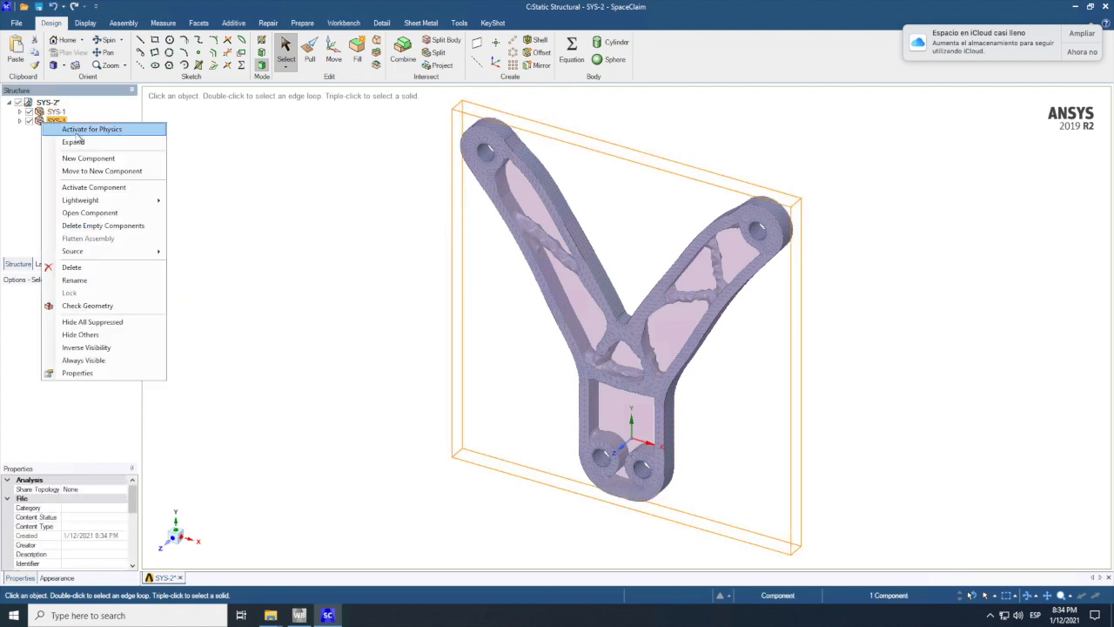
{"action": "left_click", "coordinate": [77, 130]}
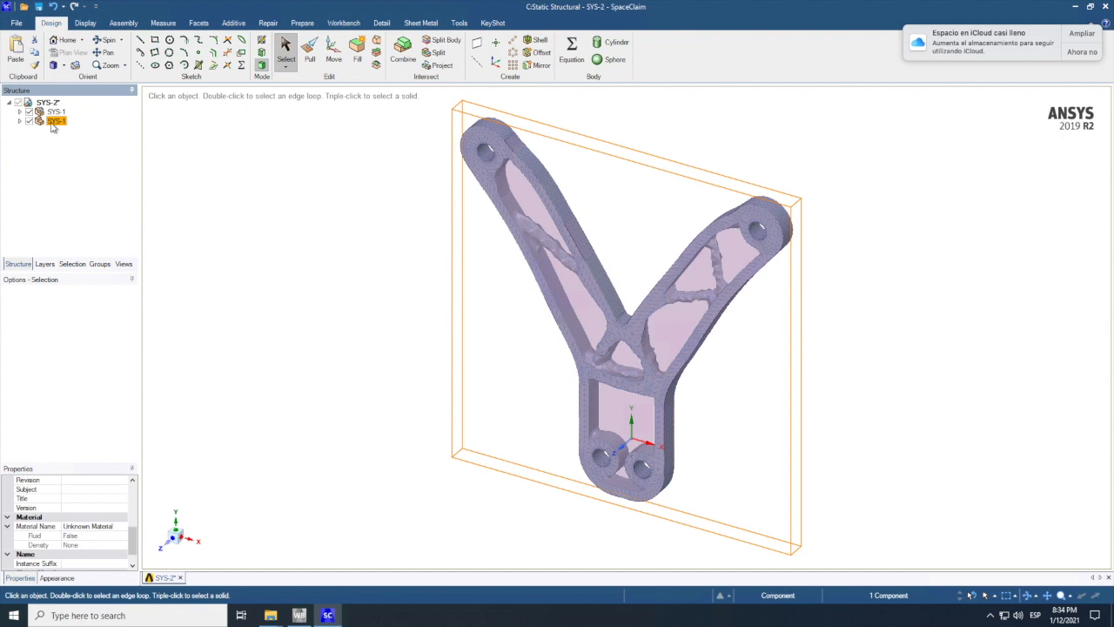
Step: Rename the second SYS-1 component as op1
{"action": "left_click", "coordinate": [55, 122]}
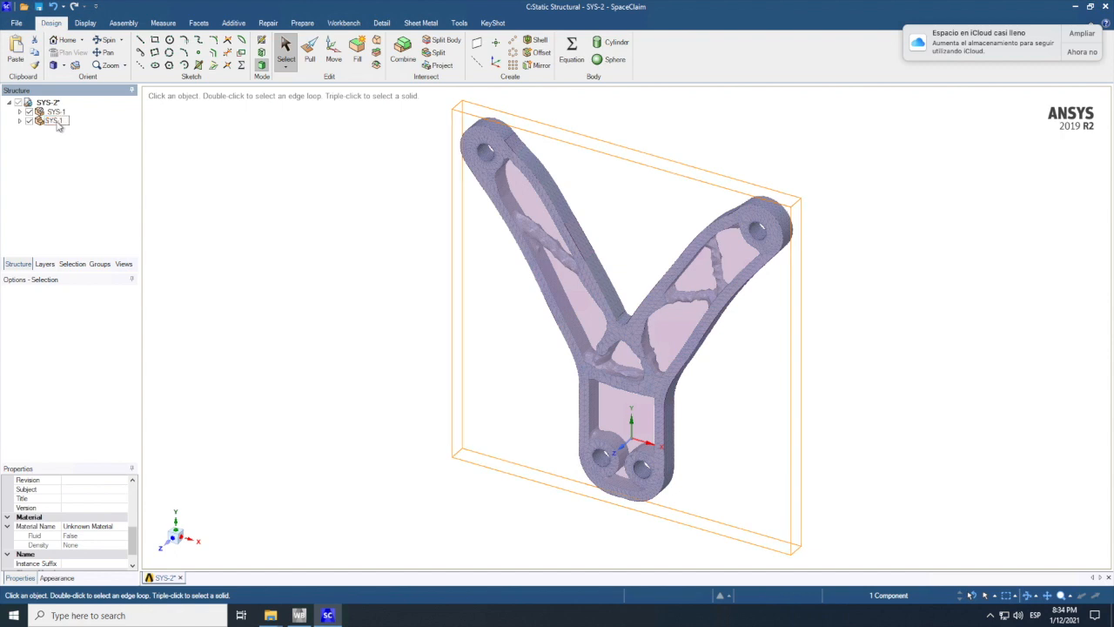
{"action": "type", "text": "opt"}
{"action": "key", "text": "Return"}
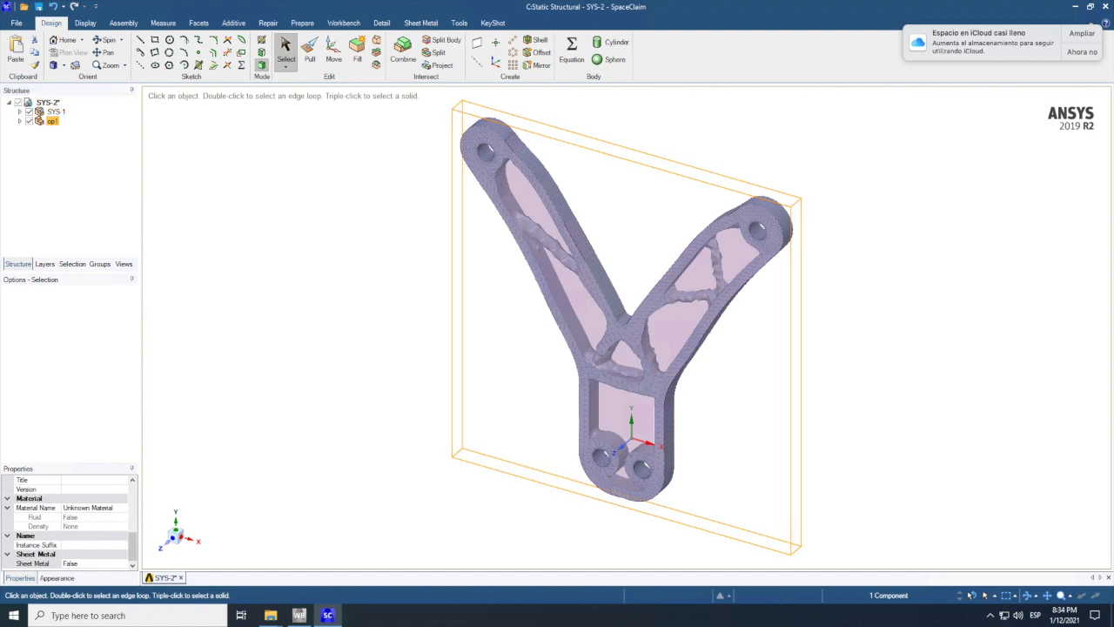
{"action": "key", "text": "Escape"}
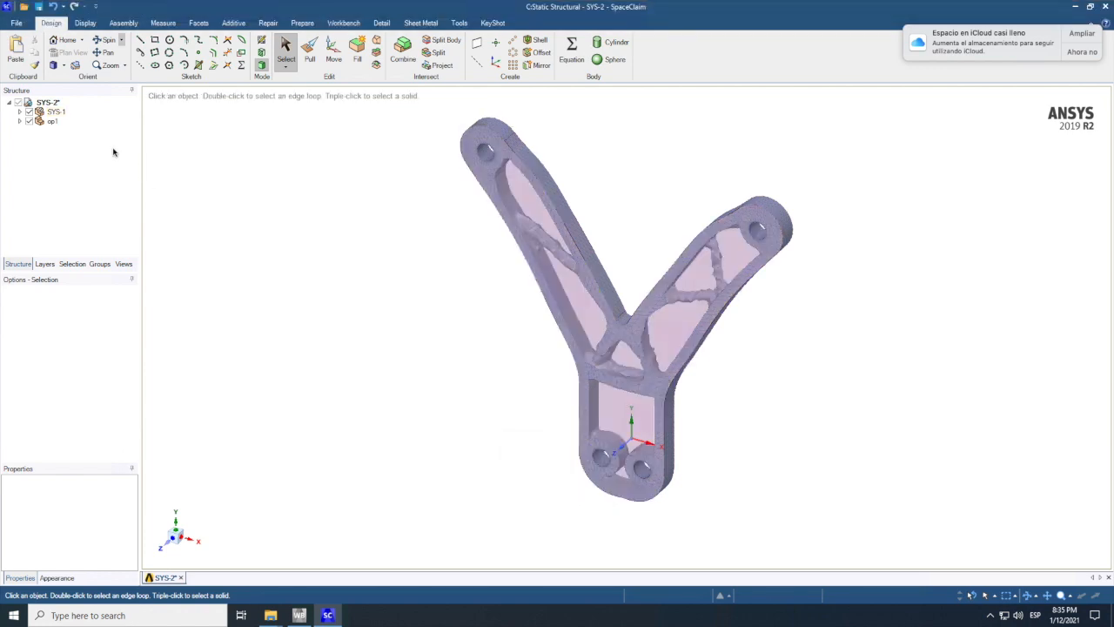
Step: Hide the SYS-1 component with the original solid and expand op1 down to its Facets body
{"action": "right_click", "coordinate": [31, 114]}
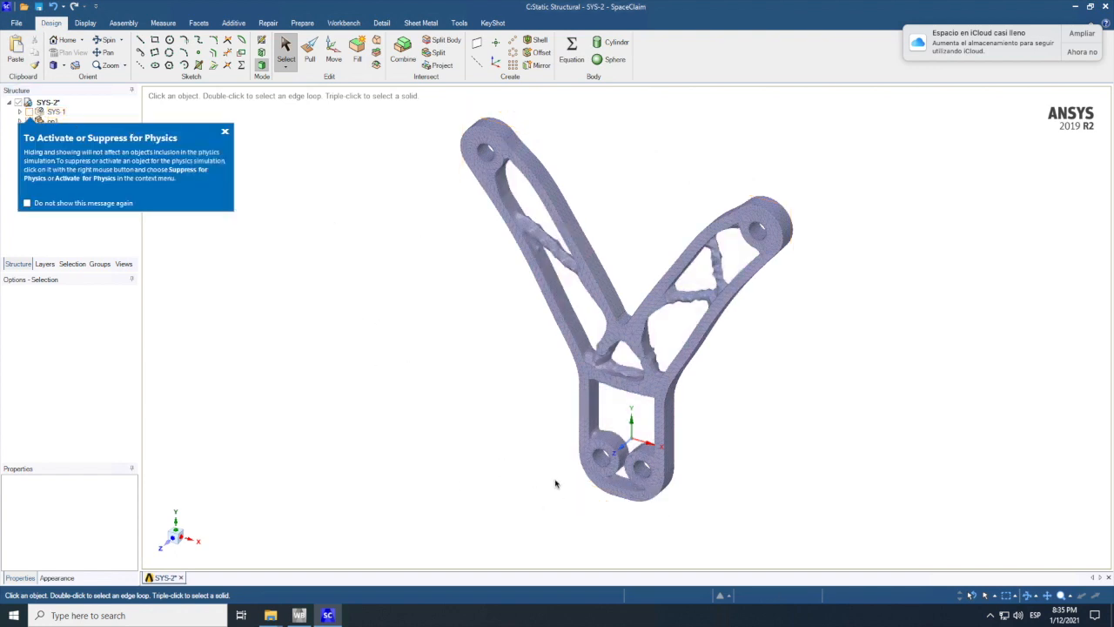
{"action": "left_click", "coordinate": [606, 458]}
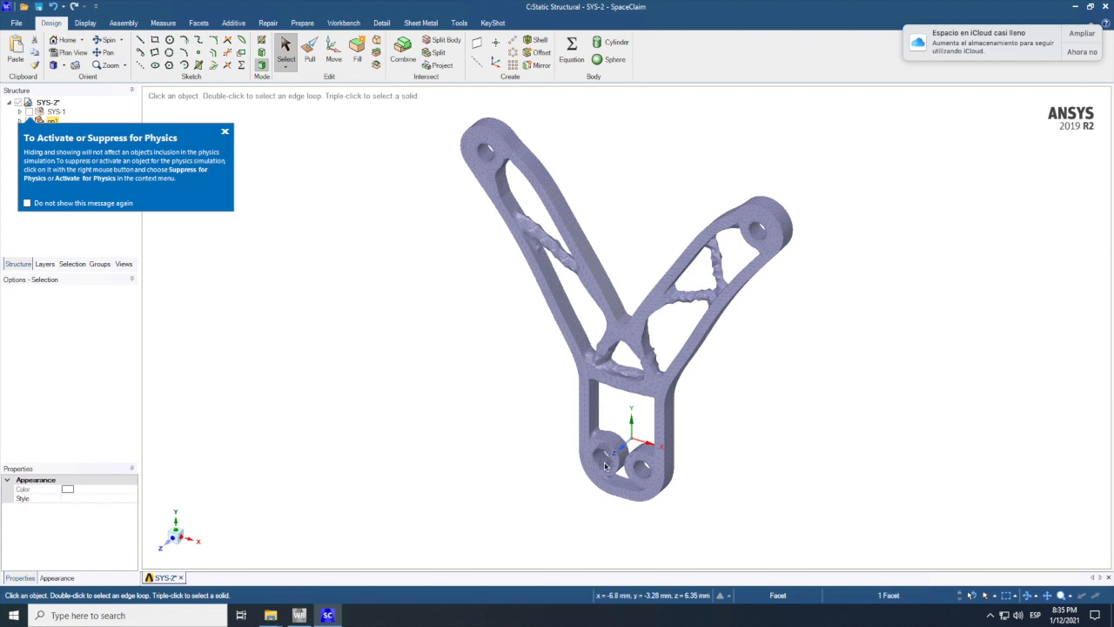
{"action": "left_click", "coordinate": [224, 134]}
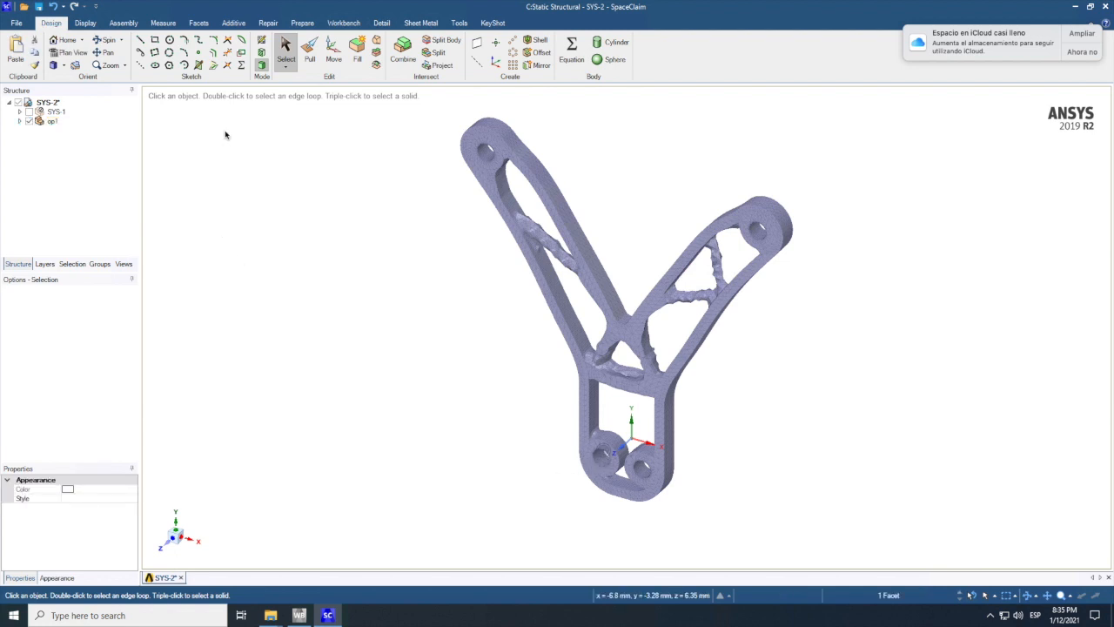
{"action": "left_click", "coordinate": [19, 121]}
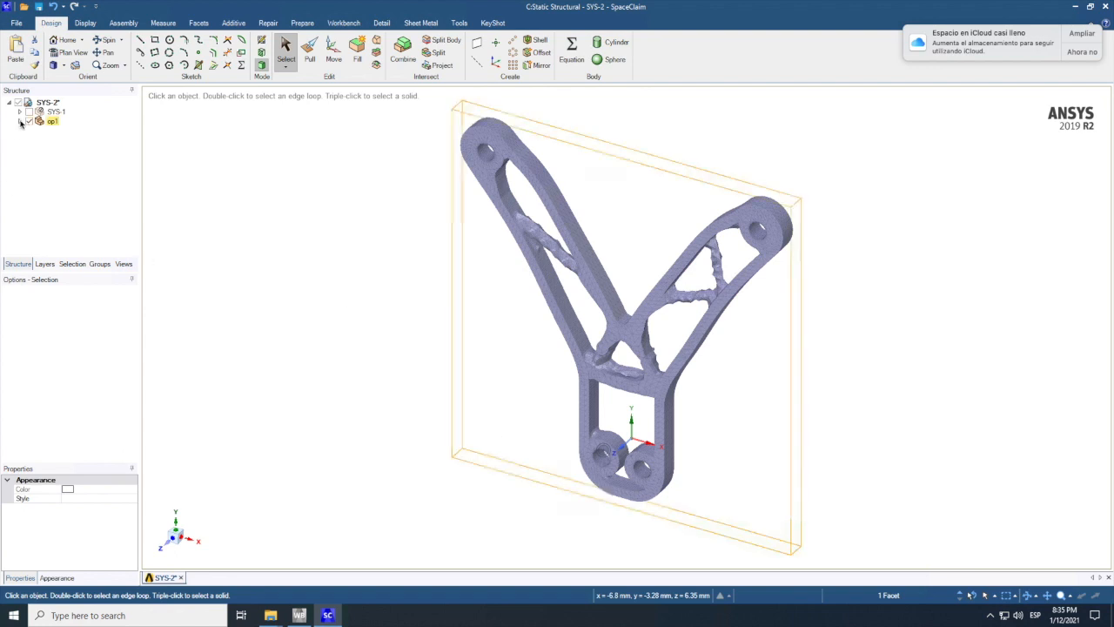
{"action": "left_click", "coordinate": [66, 130]}
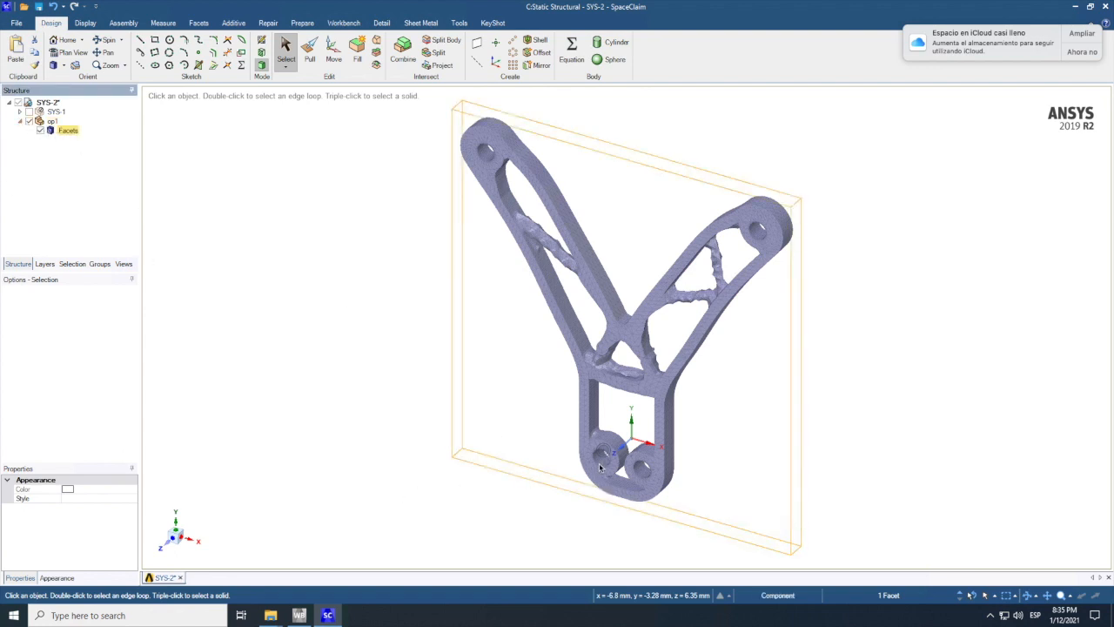
Step: Try to select the inner surfaces of the two holes at the bracket's base on the faceted body
{"action": "scroll", "coordinate": [599, 469], "scroll_direction": "down", "scroll_amount": 10}
{"action": "scroll", "coordinate": [600, 468], "scroll_direction": "up", "scroll_amount": 6}
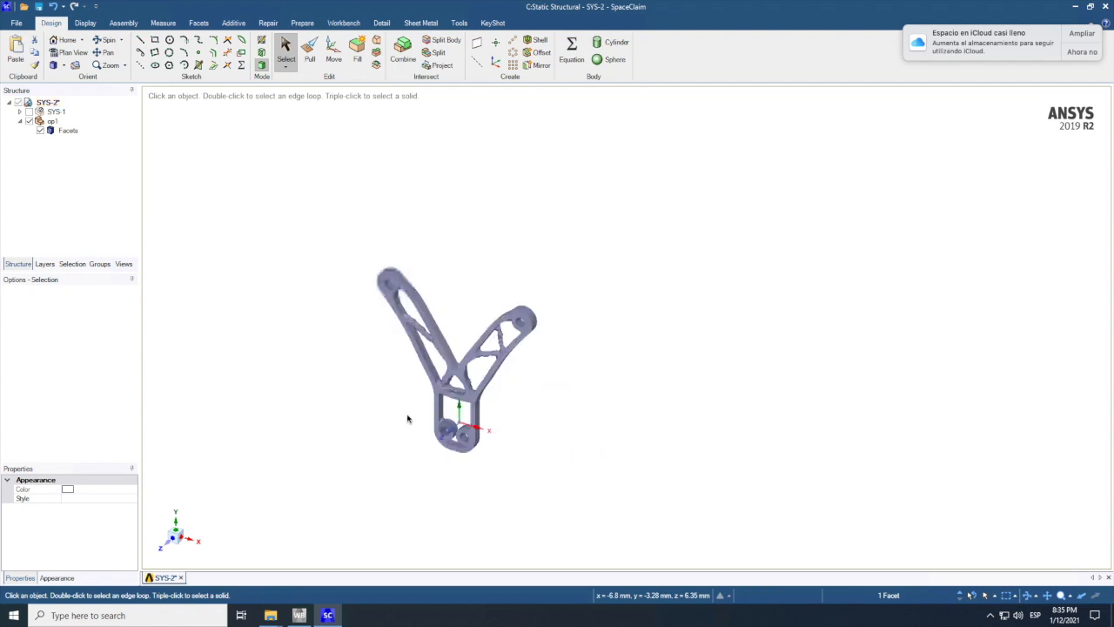
{"action": "scroll", "coordinate": [415, 438], "scroll_direction": "up", "scroll_amount": 5}
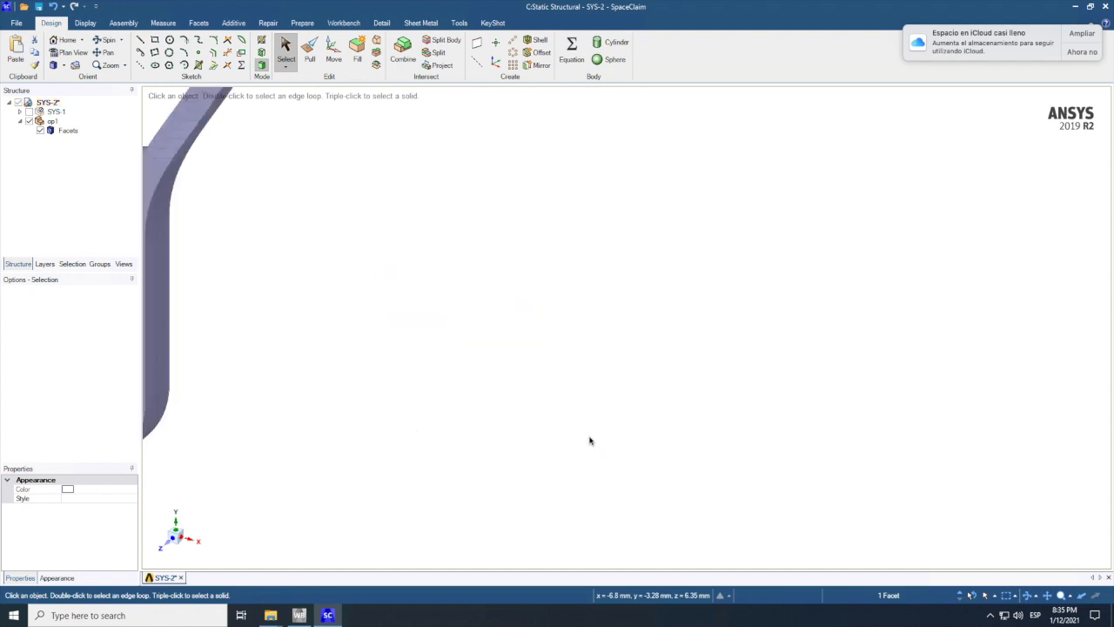
{"action": "scroll", "coordinate": [588, 440], "scroll_direction": "down", "scroll_amount": 3}
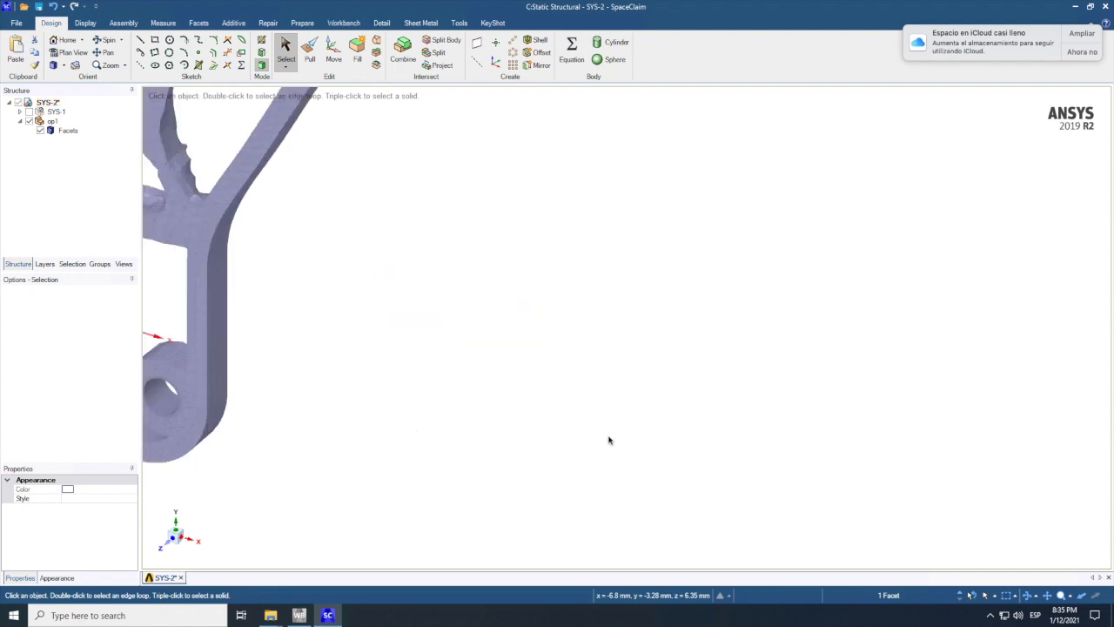
{"action": "left_click", "coordinate": [104, 52]}
{"action": "left_click_drag", "start_coordinate": [455, 380], "coordinate": [588, 415]}
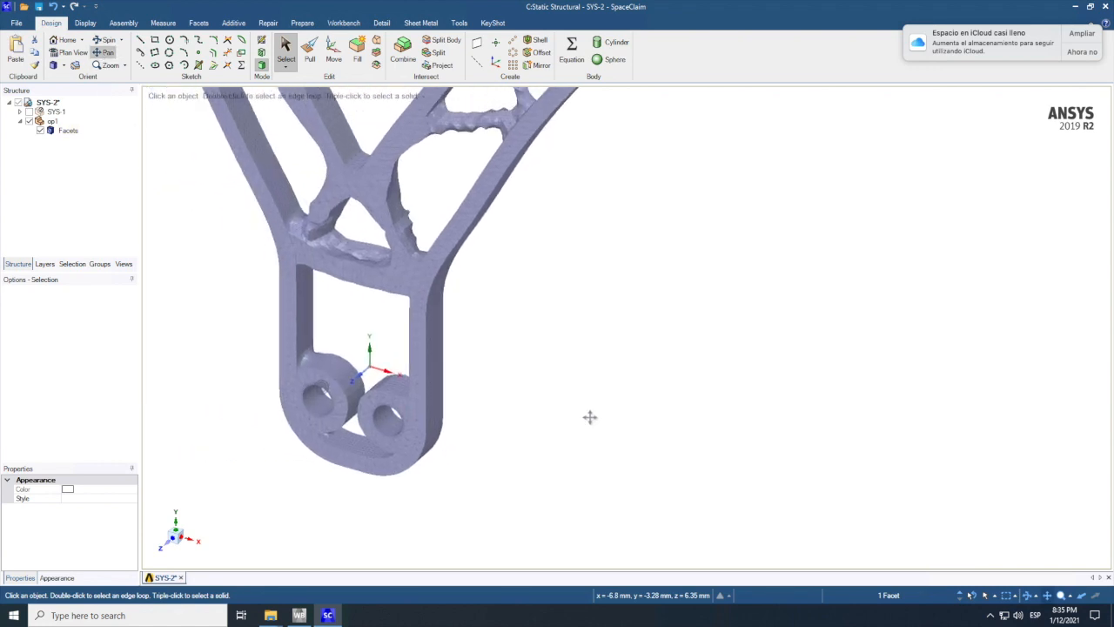
{"action": "left_click", "coordinate": [290, 56]}
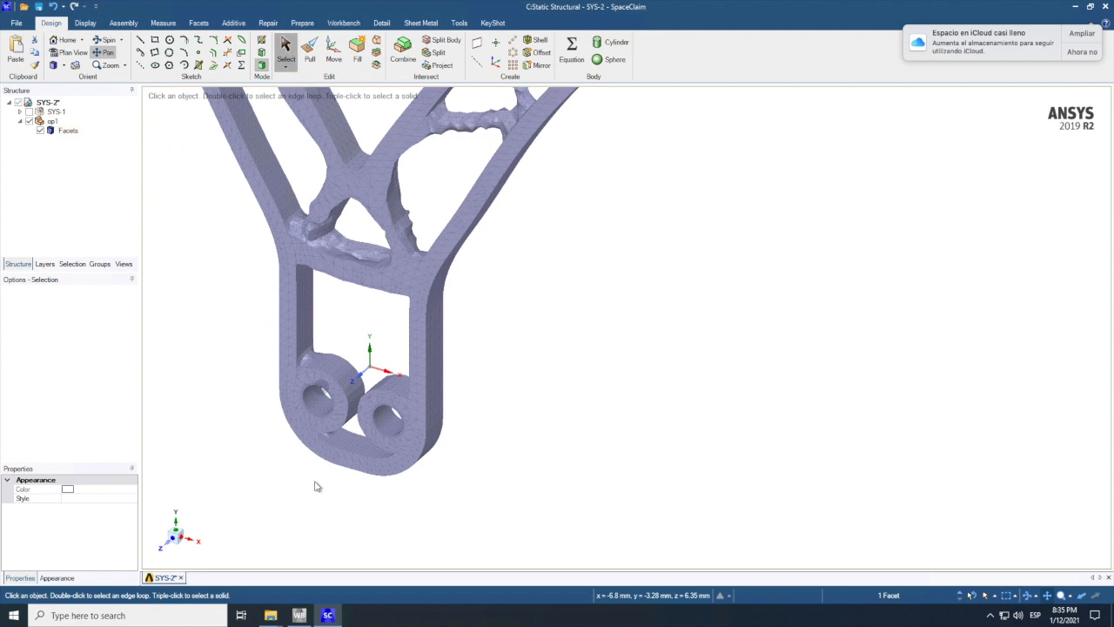
{"action": "left_click", "coordinate": [318, 397]}
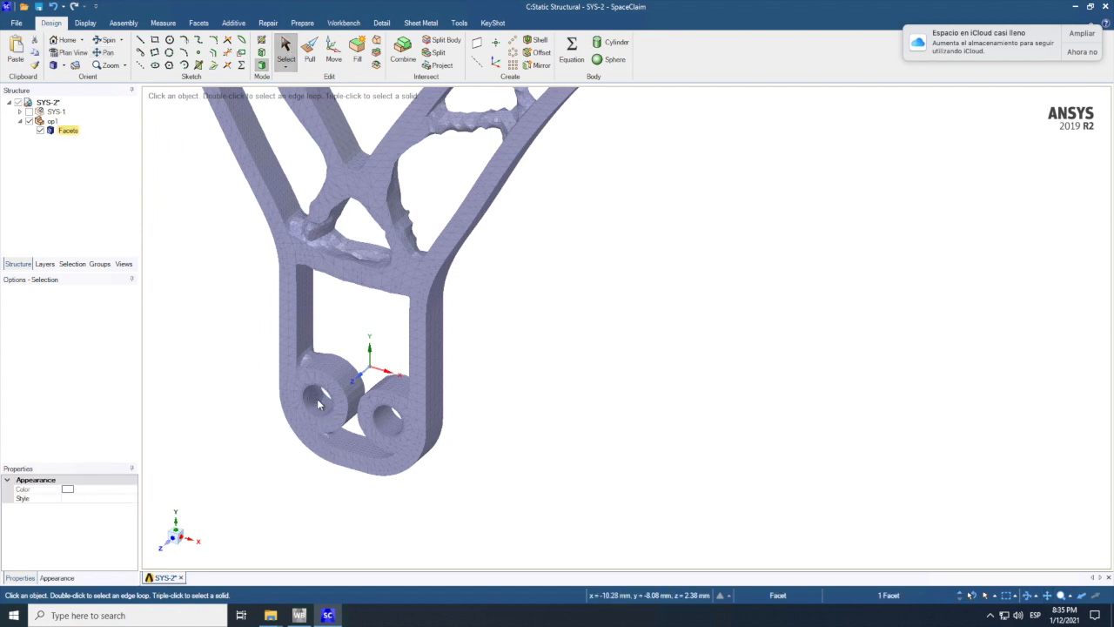
{"action": "double_click", "coordinate": [323, 407]}
{"action": "right_click", "coordinate": [388, 424]}
{"action": "left_click", "coordinate": [437, 441]}
{"action": "key", "text": "ctrl+z"}
Step: Activate SYS-1 for physics, show it over the facets, and pick the axis of the left hole at the bracket's base
{"action": "scroll", "coordinate": [461, 461], "scroll_direction": "up", "scroll_amount": 1}
{"action": "right_click", "coordinate": [56, 112]}
{"action": "left_click", "coordinate": [98, 119]}
{"action": "left_click", "coordinate": [30, 112]}
{"action": "scroll", "coordinate": [281, 392], "scroll_direction": "up", "scroll_amount": 1}
{"action": "scroll", "coordinate": [280, 392], "scroll_direction": "up", "scroll_amount": 5}
{"action": "scroll", "coordinate": [522, 383], "scroll_direction": "down", "scroll_amount": 3}
{"action": "left_click", "coordinate": [446, 401]}
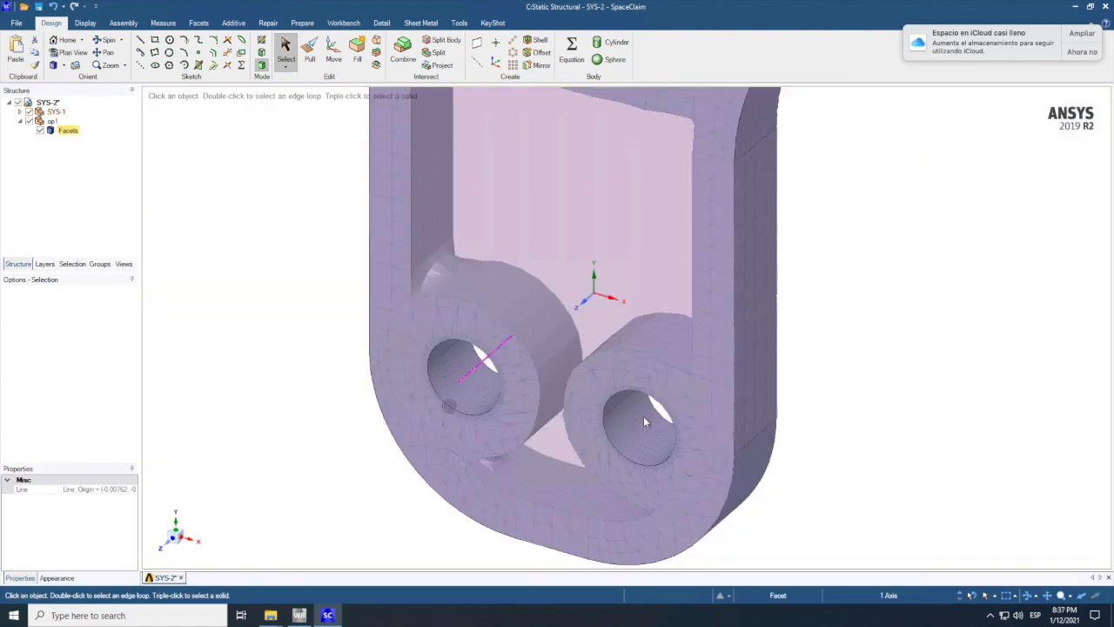
Step: Hide SYS-1 and suppress it for physics again, and look through the commands available for the facets
{"action": "left_click", "coordinate": [30, 112]}
{"action": "right_click", "coordinate": [49, 111]}
{"action": "left_click", "coordinate": [87, 118]}
{"action": "left_click", "coordinate": [402, 303]}
{"action": "right_click", "coordinate": [460, 329]}
{"action": "left_click", "coordinate": [206, 349]}
{"action": "scroll", "coordinate": [207, 349], "scroll_direction": "up", "scroll_amount": 3}
{"action": "right_click", "coordinate": [597, 328]}
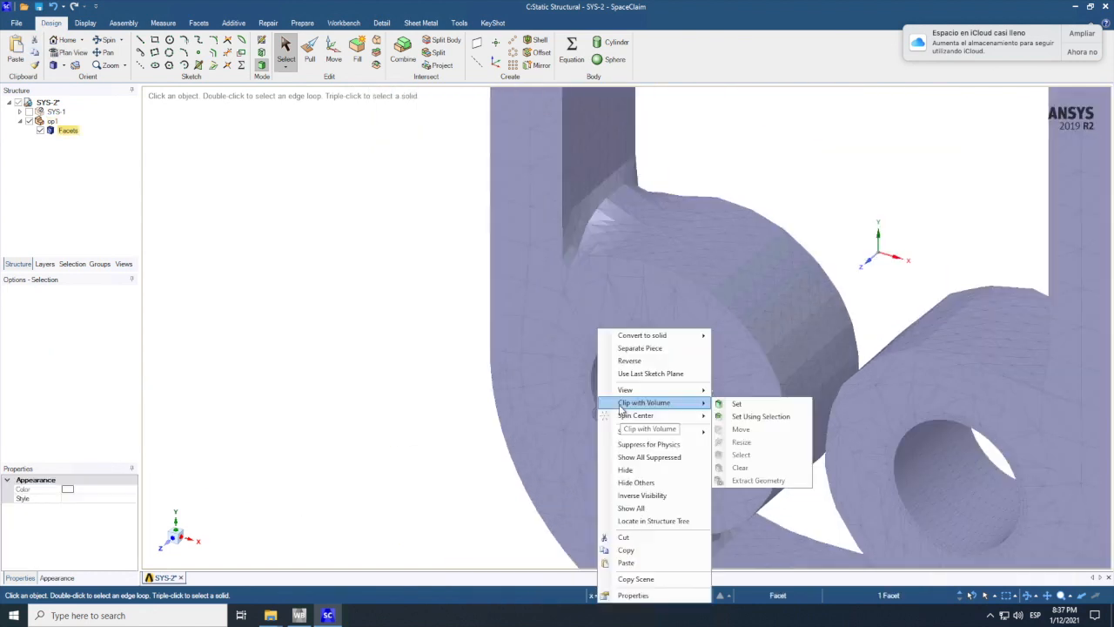
{"action": "left_click", "coordinate": [448, 419]}
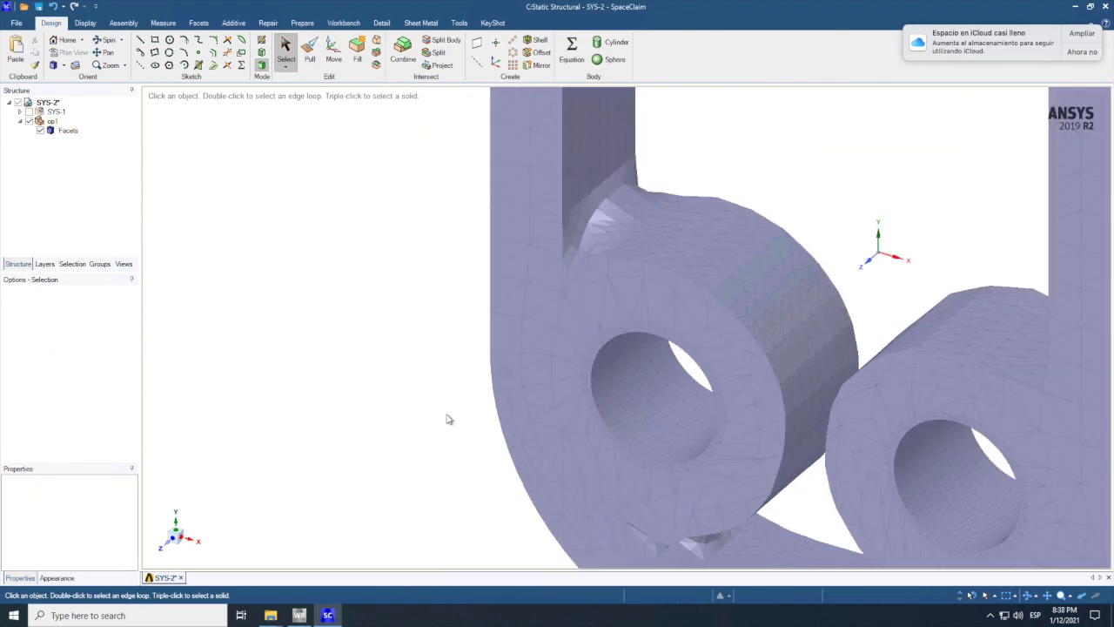
Step: Try an area selection of the facets inside the left hole at the bracket's base
{"action": "right_click", "coordinate": [50, 120]}
{"action": "mouse_move", "coordinate": [97, 251]}
{"action": "left_click", "coordinate": [276, 212]}
{"action": "left_click", "coordinate": [286, 66]}
{"action": "left_click", "coordinate": [305, 80]}
{"action": "left_click_drag", "start_coordinate": [616, 364], "coordinate": [698, 440]}
{"action": "right_click", "coordinate": [659, 396]}
Step: Show SYS-1 again, open the named selection groups, and select the lower cylindrical face of the left hole at the bracket's base
{"action": "left_click", "coordinate": [28, 111]}
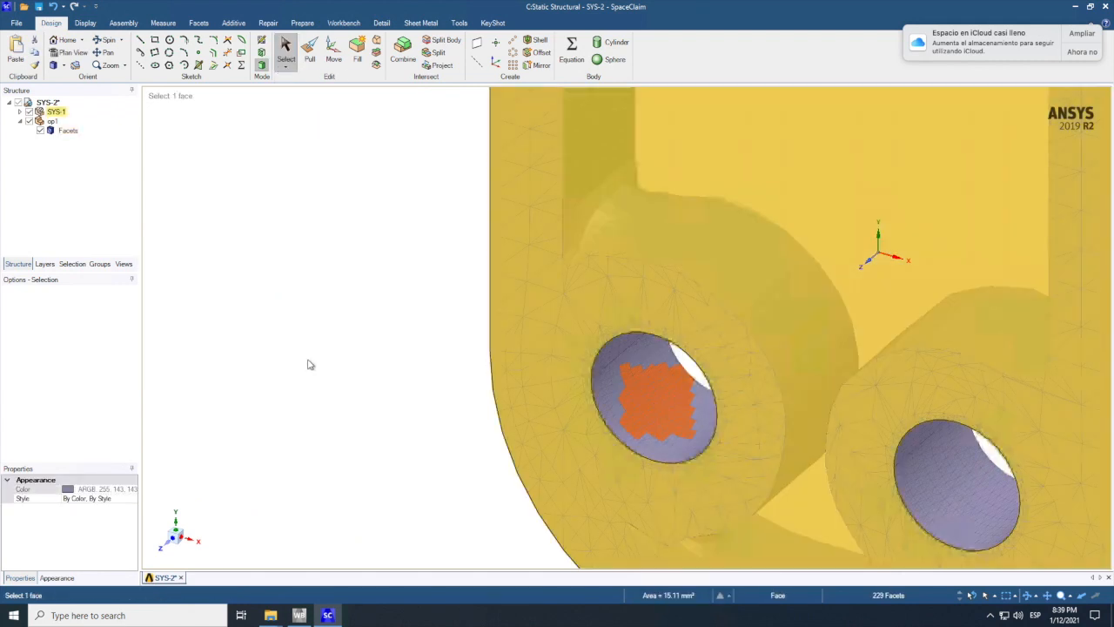
{"action": "left_click", "coordinate": [308, 366]}
{"action": "left_click", "coordinate": [100, 264]}
{"action": "left_click", "coordinate": [604, 372]}
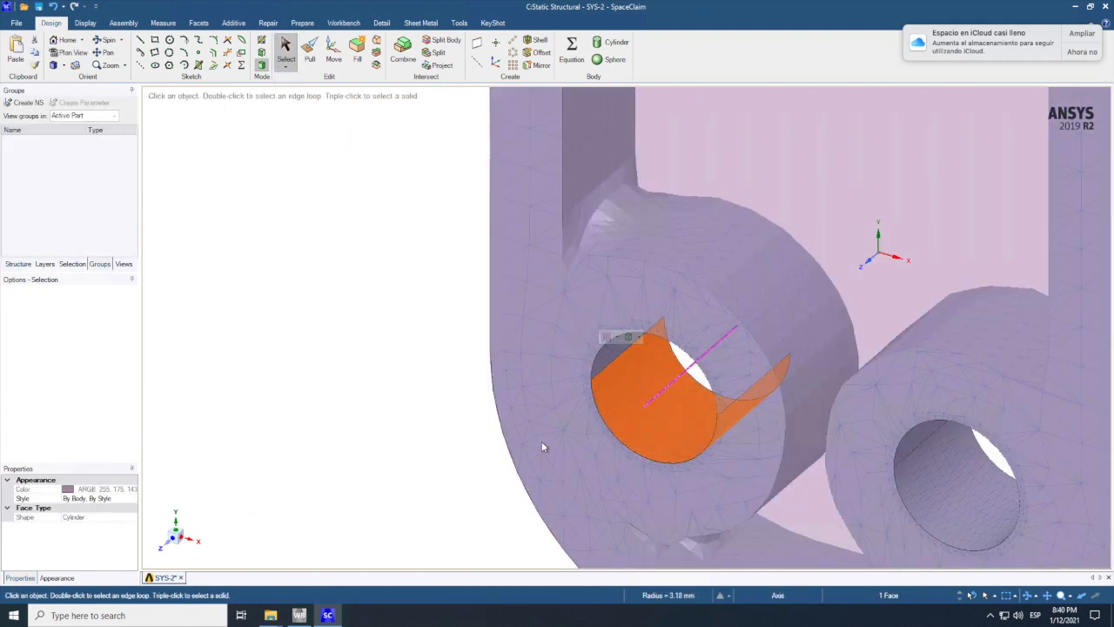
{"action": "scroll", "coordinate": [607, 359], "scroll_direction": "up", "scroll_amount": 1}
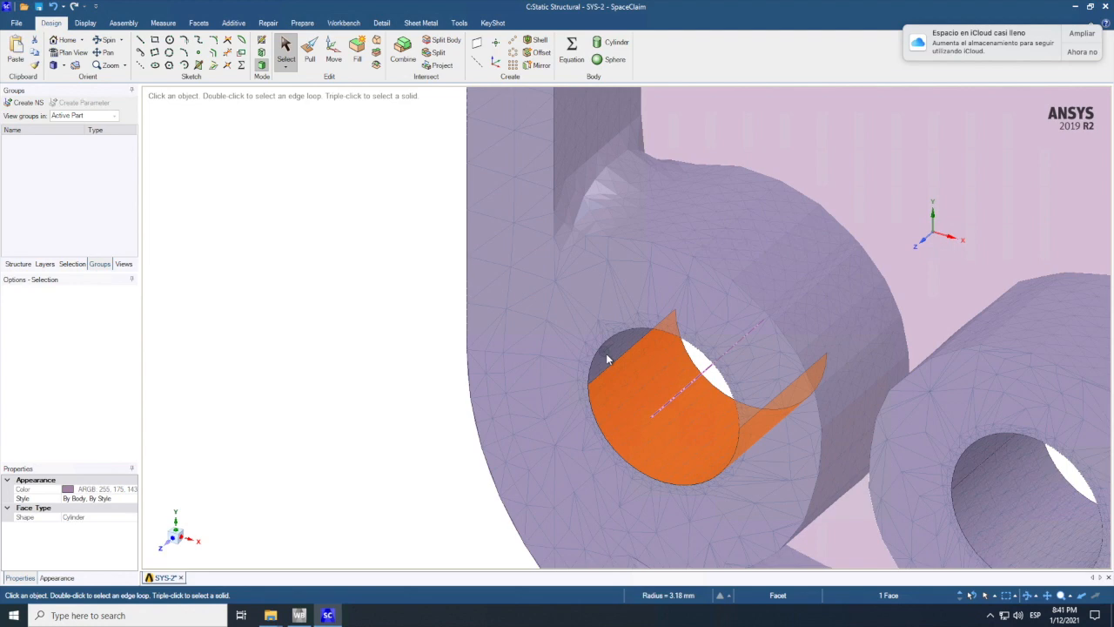
{"action": "key", "text": "p"}
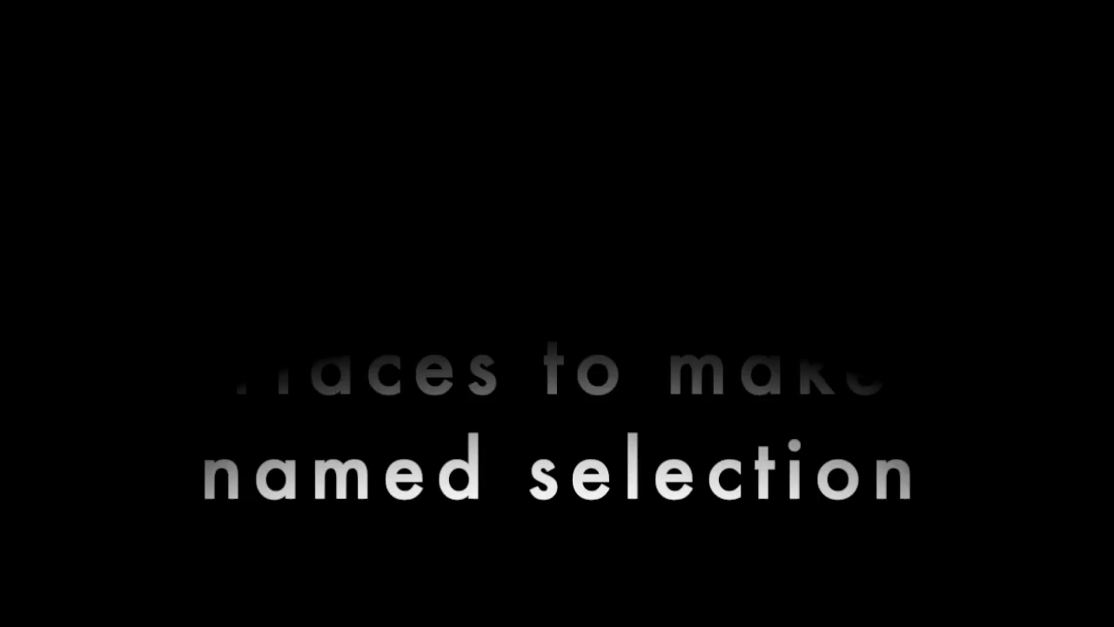